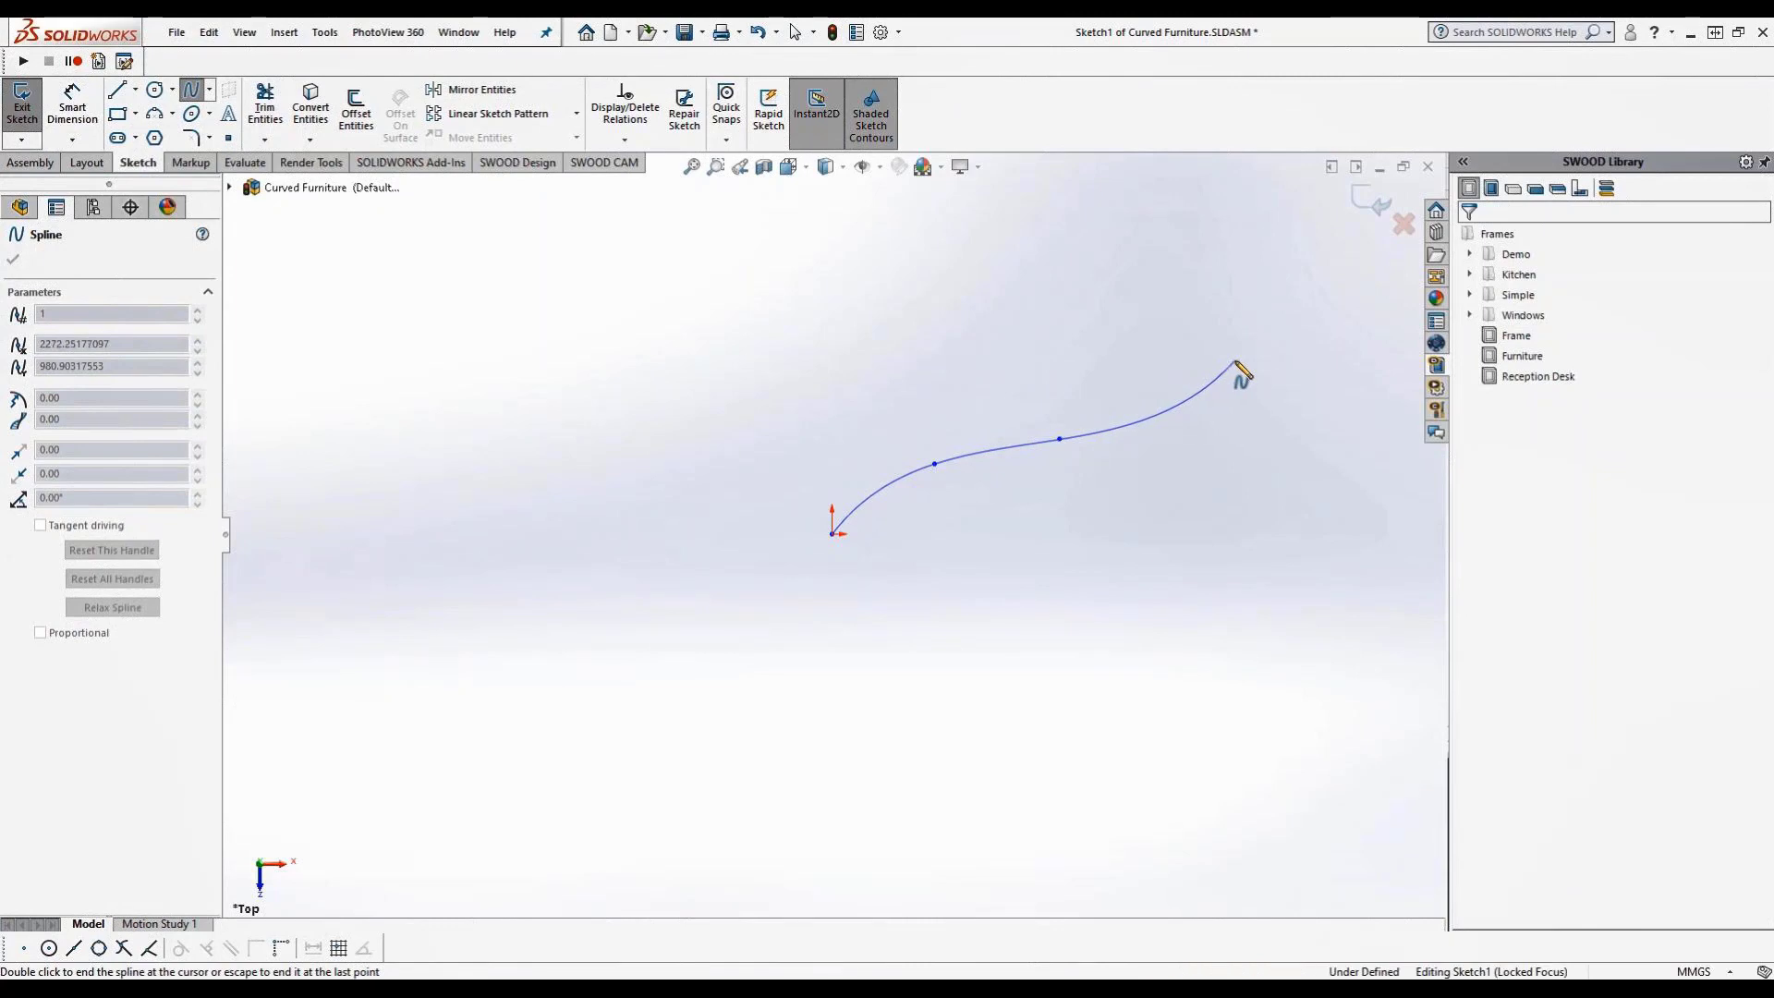
Finish the four-point spline sketch, ending about 2272 mm by 981 mm from the origin, and rename it Drive Curve
{"action": "double_click", "coordinate": [1234, 363]}
{"action": "left_click", "coordinate": [1374, 203]}
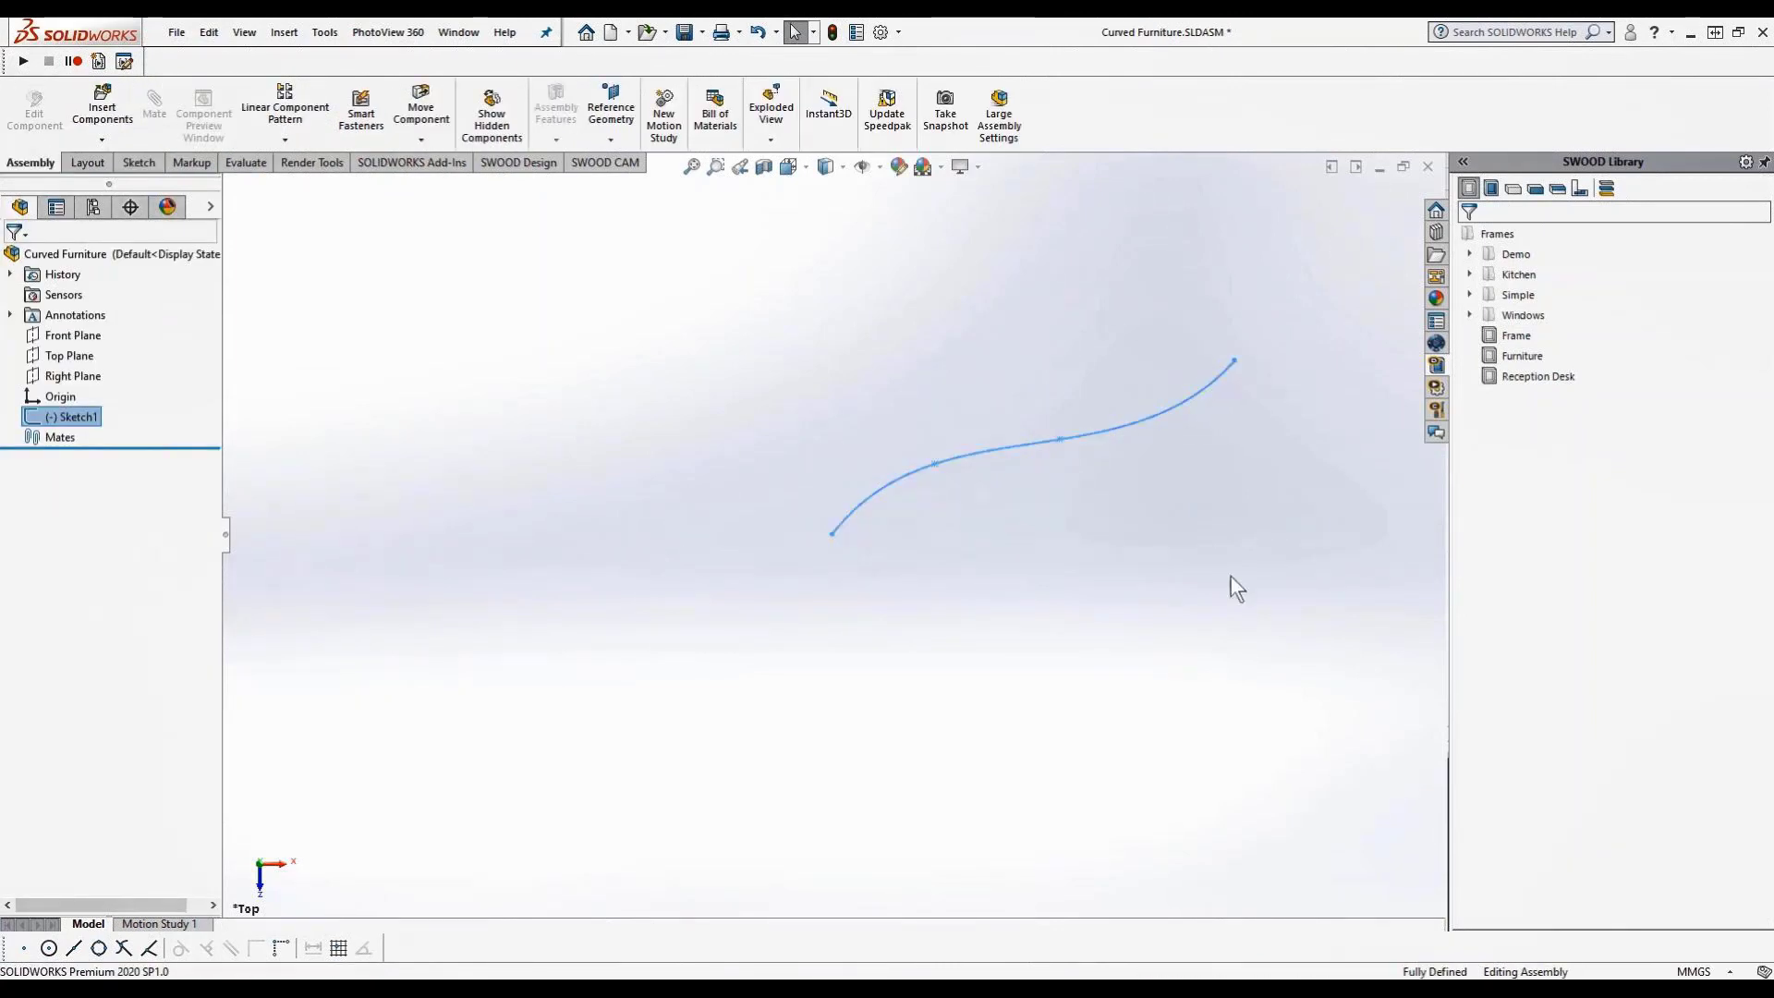
{"action": "right_click_drag", "start_coordinate": [1192, 612], "coordinate": [1312, 489]}
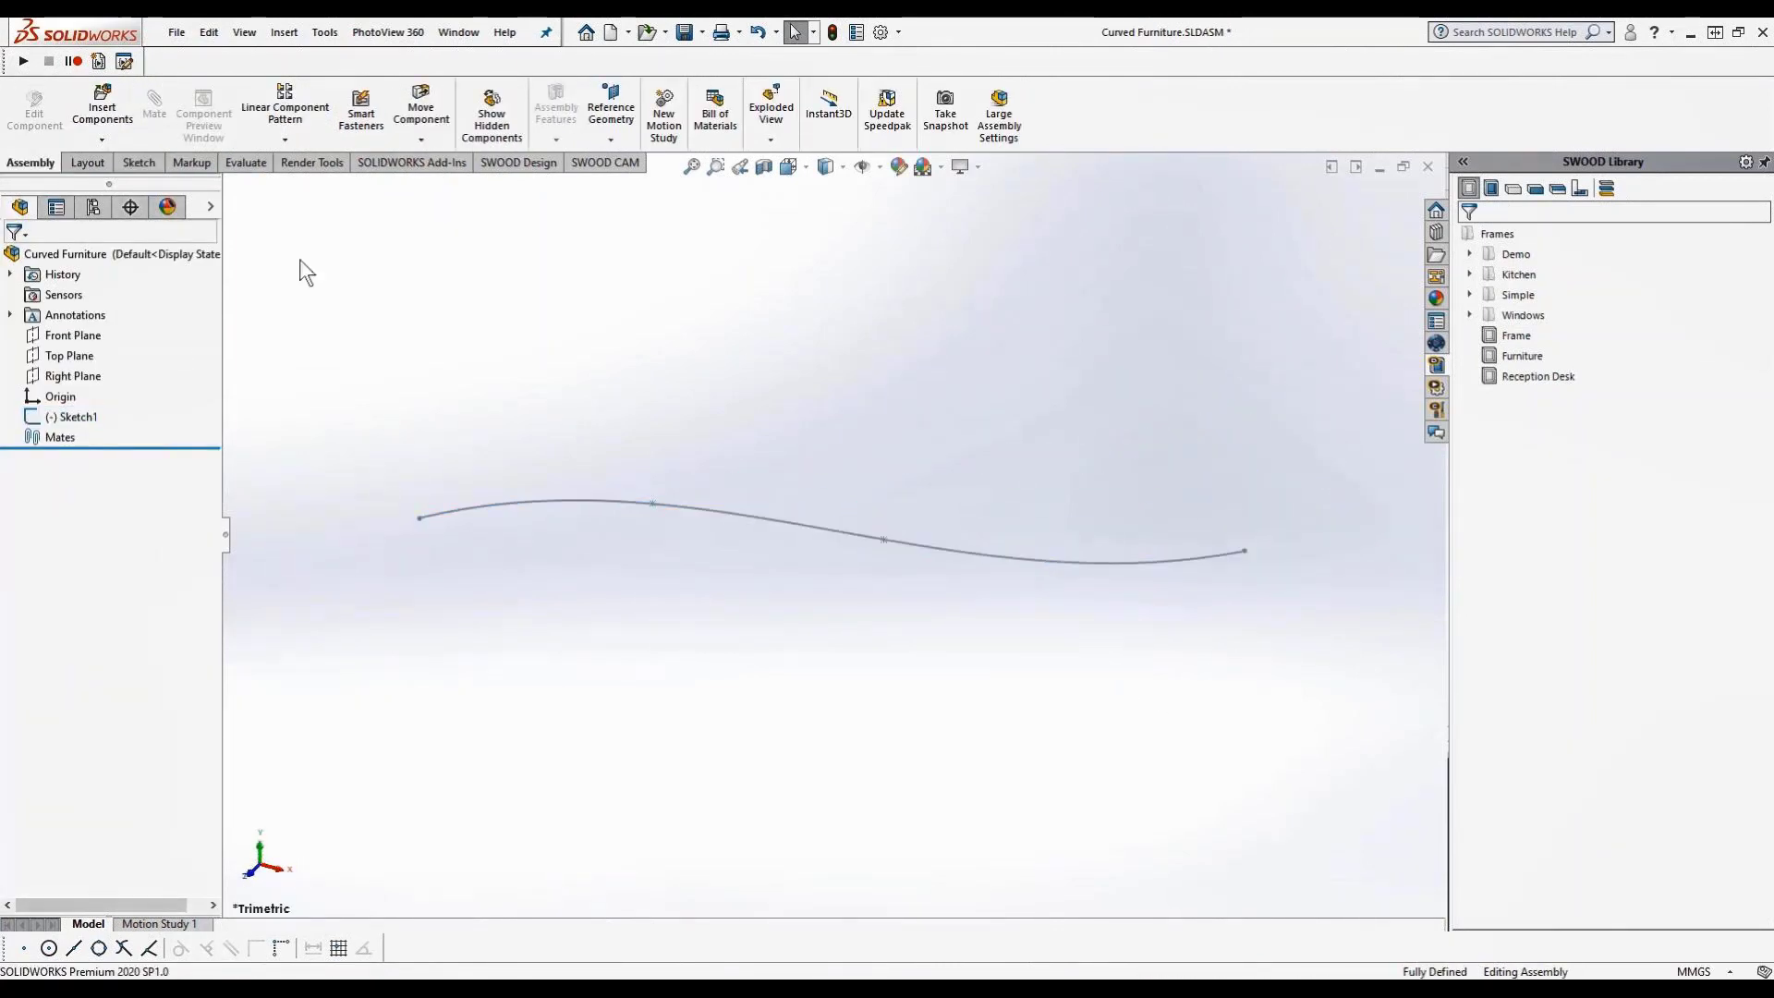
{"action": "left_click", "coordinate": [81, 418]}
{"action": "left_click", "coordinate": [81, 418]}
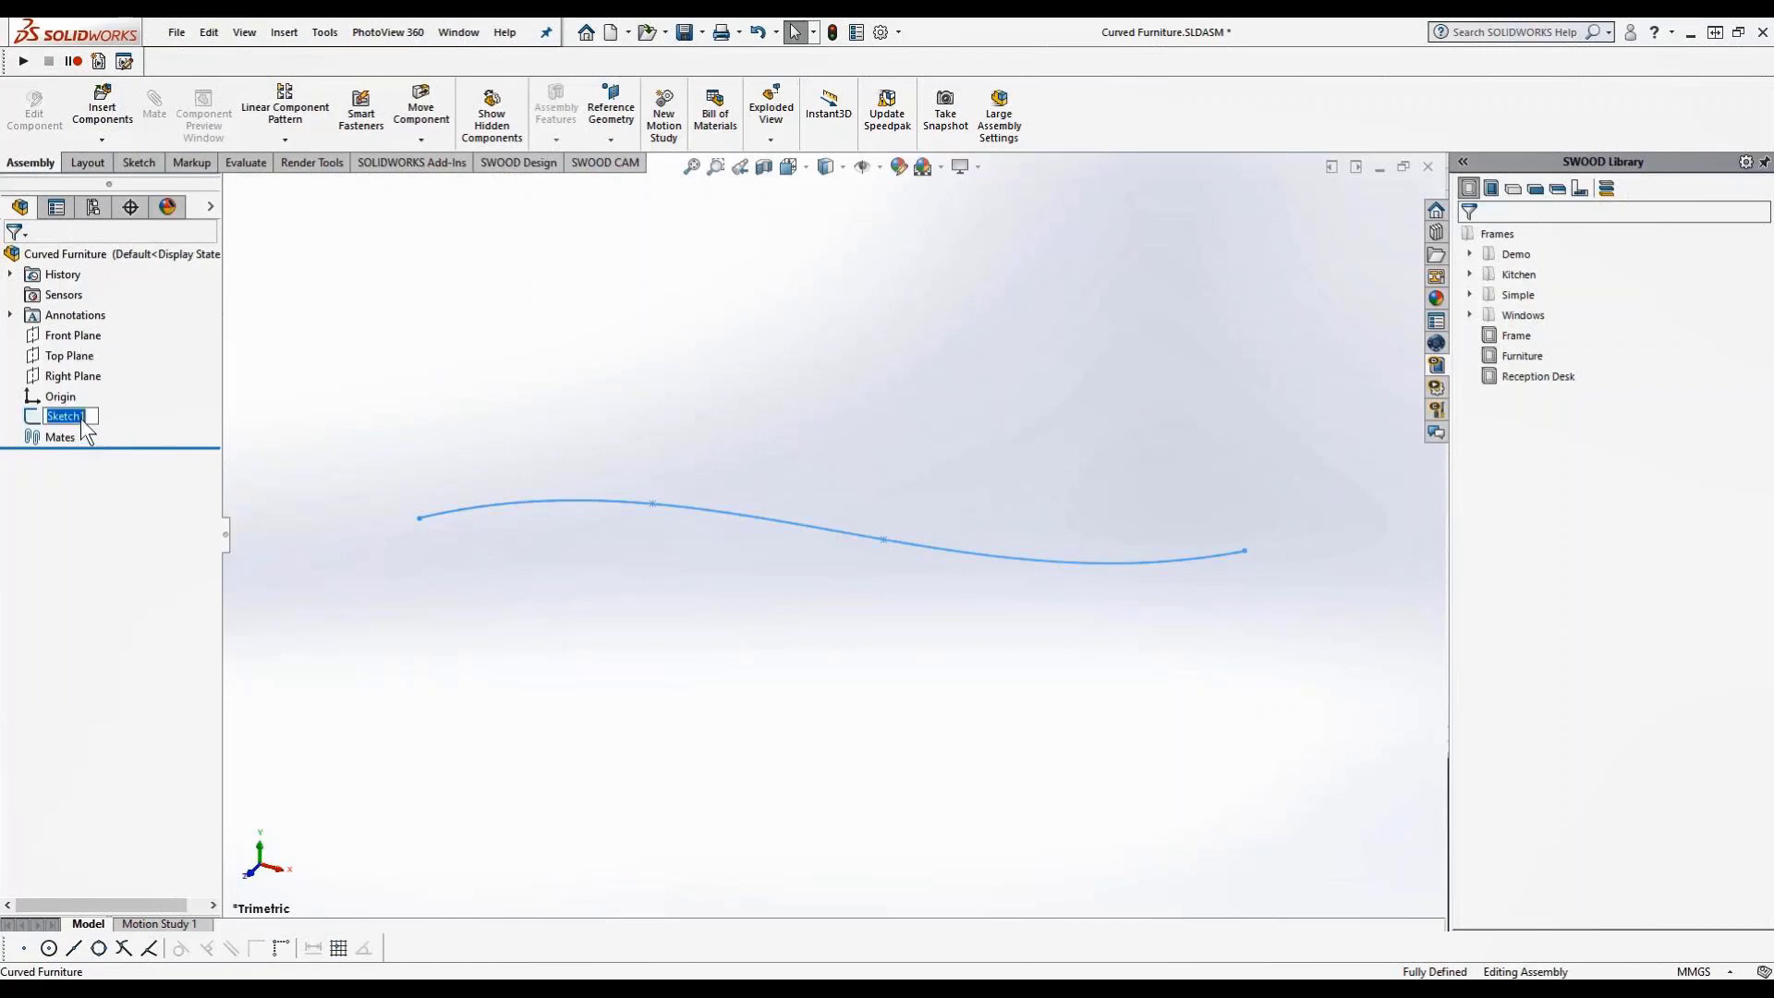
{"action": "type", "text": "Drive Curve"}
{"action": "key", "text": "Return"}
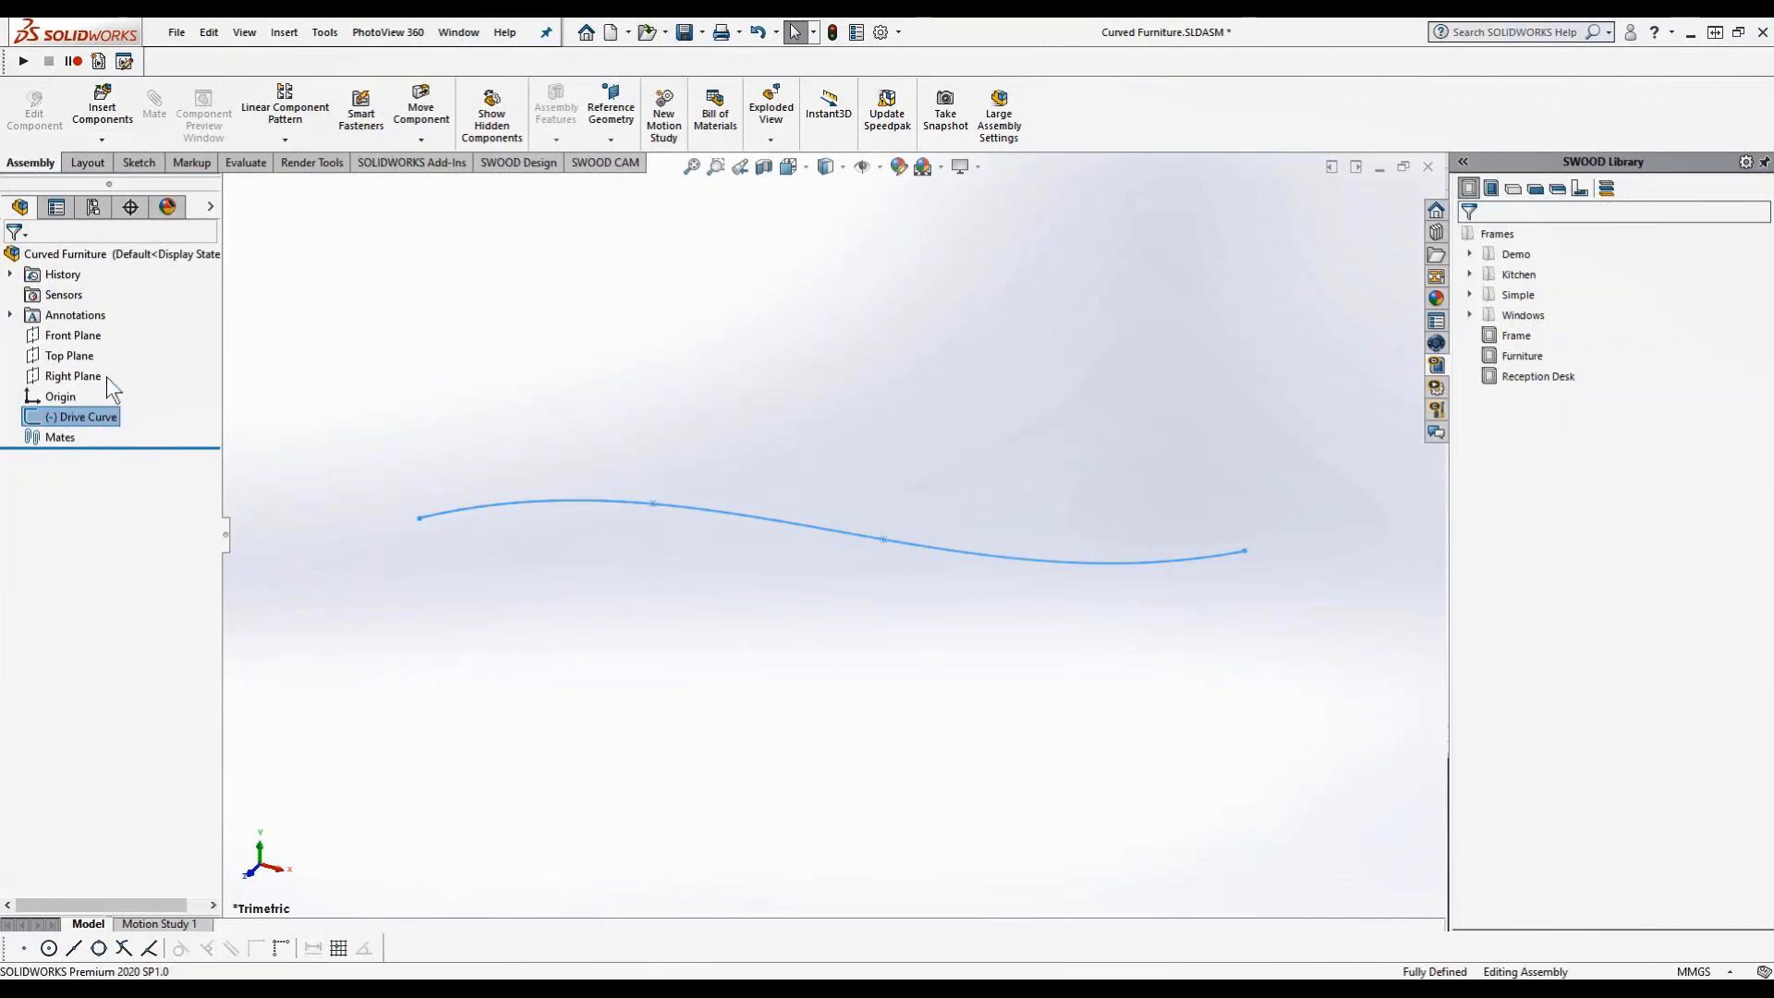
Convert the Drive Curve spline into a new sketch on the Top Plane and hide the original Drive Curve sketch
{"action": "left_click", "coordinate": [79, 355]}
{"action": "left_click", "coordinate": [96, 317]}
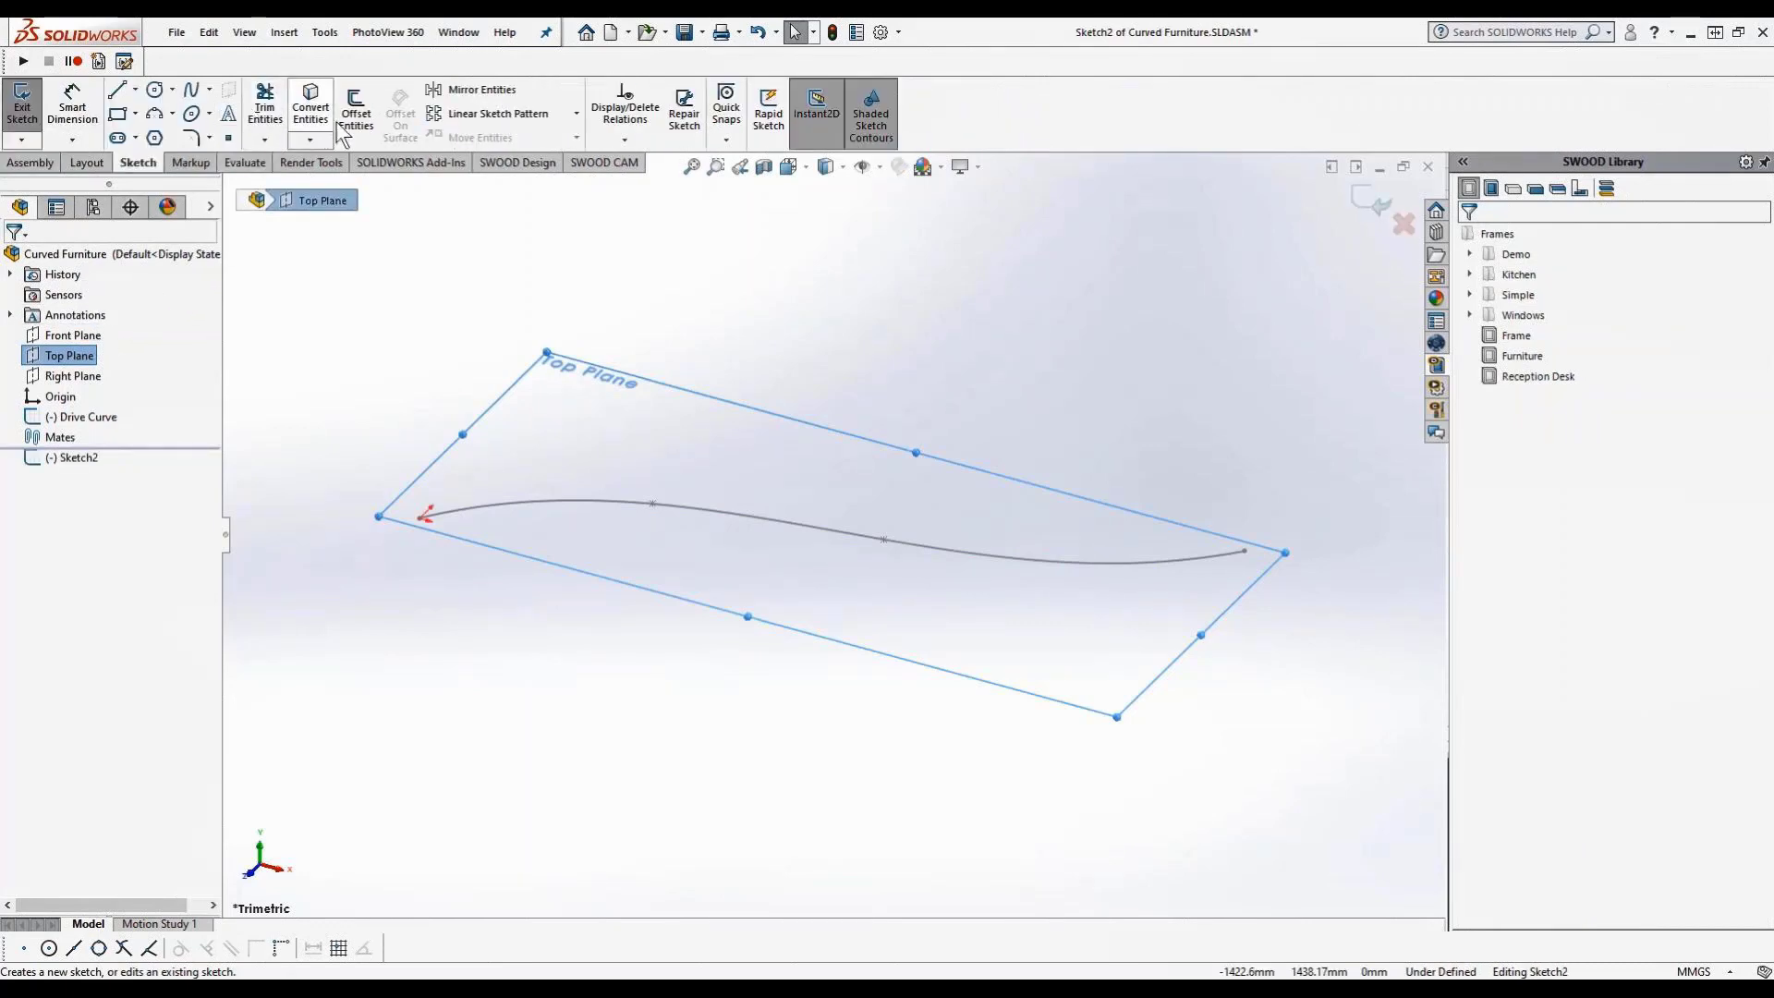
{"action": "left_click", "coordinate": [312, 107]}
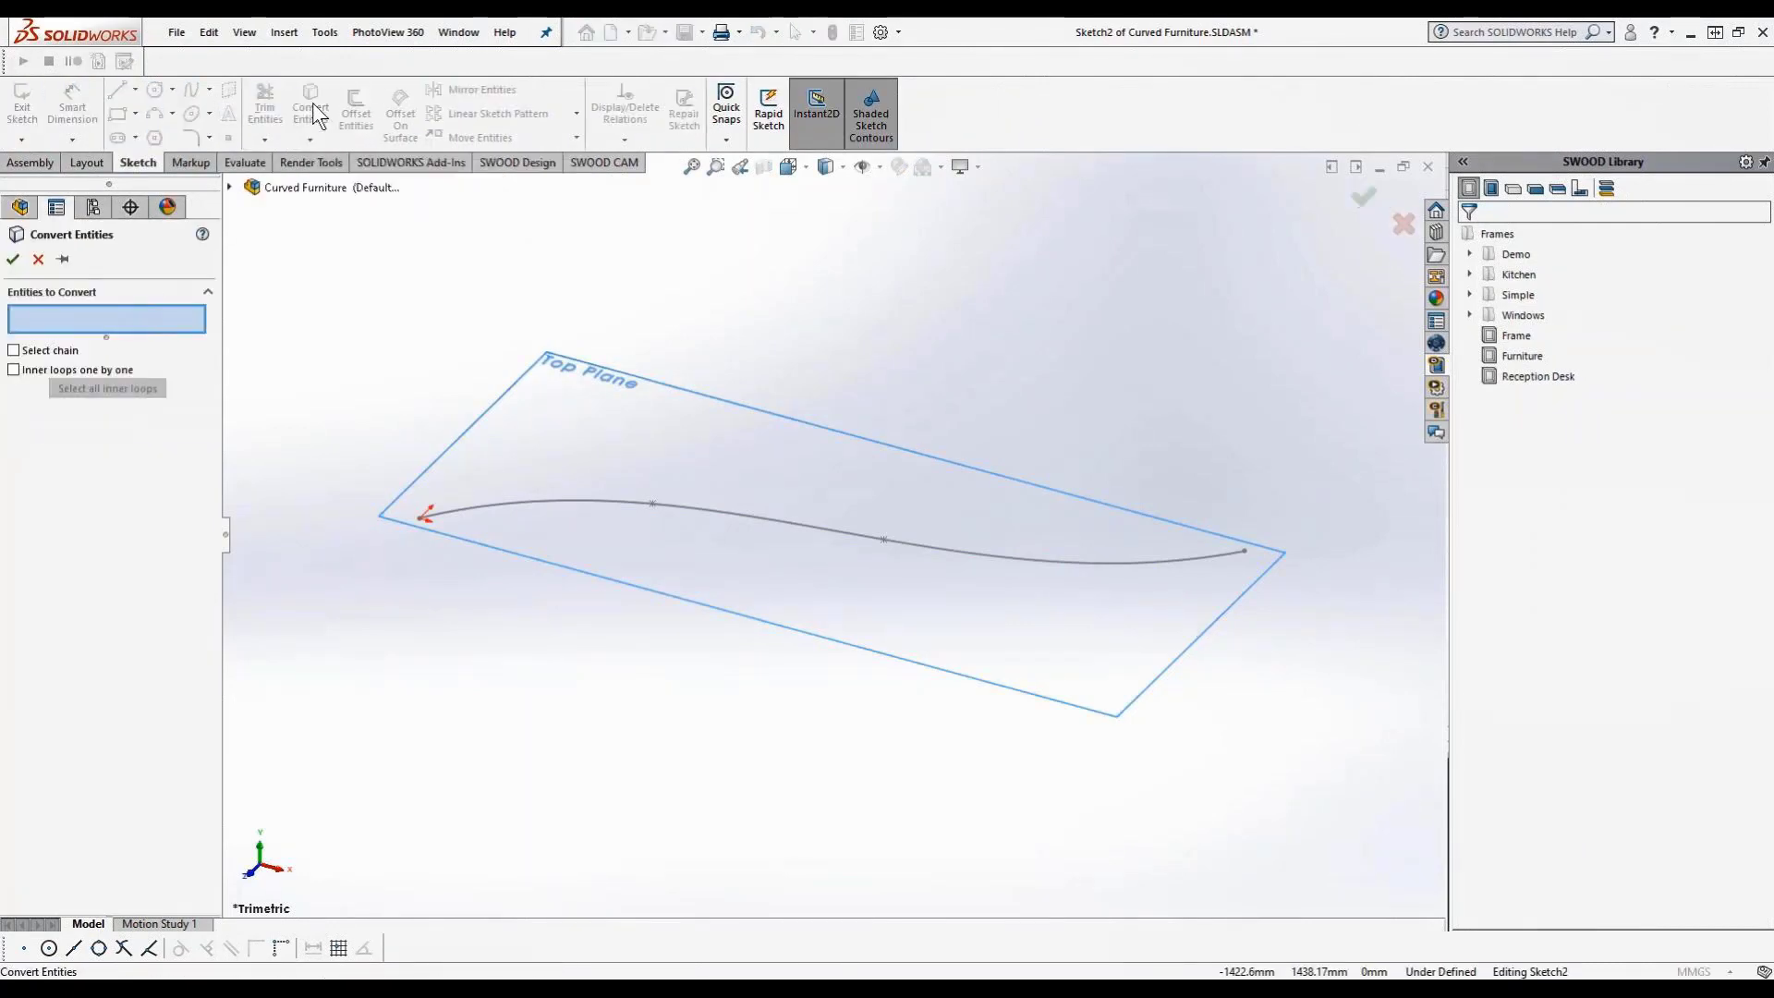
{"action": "left_click", "coordinate": [230, 187]}
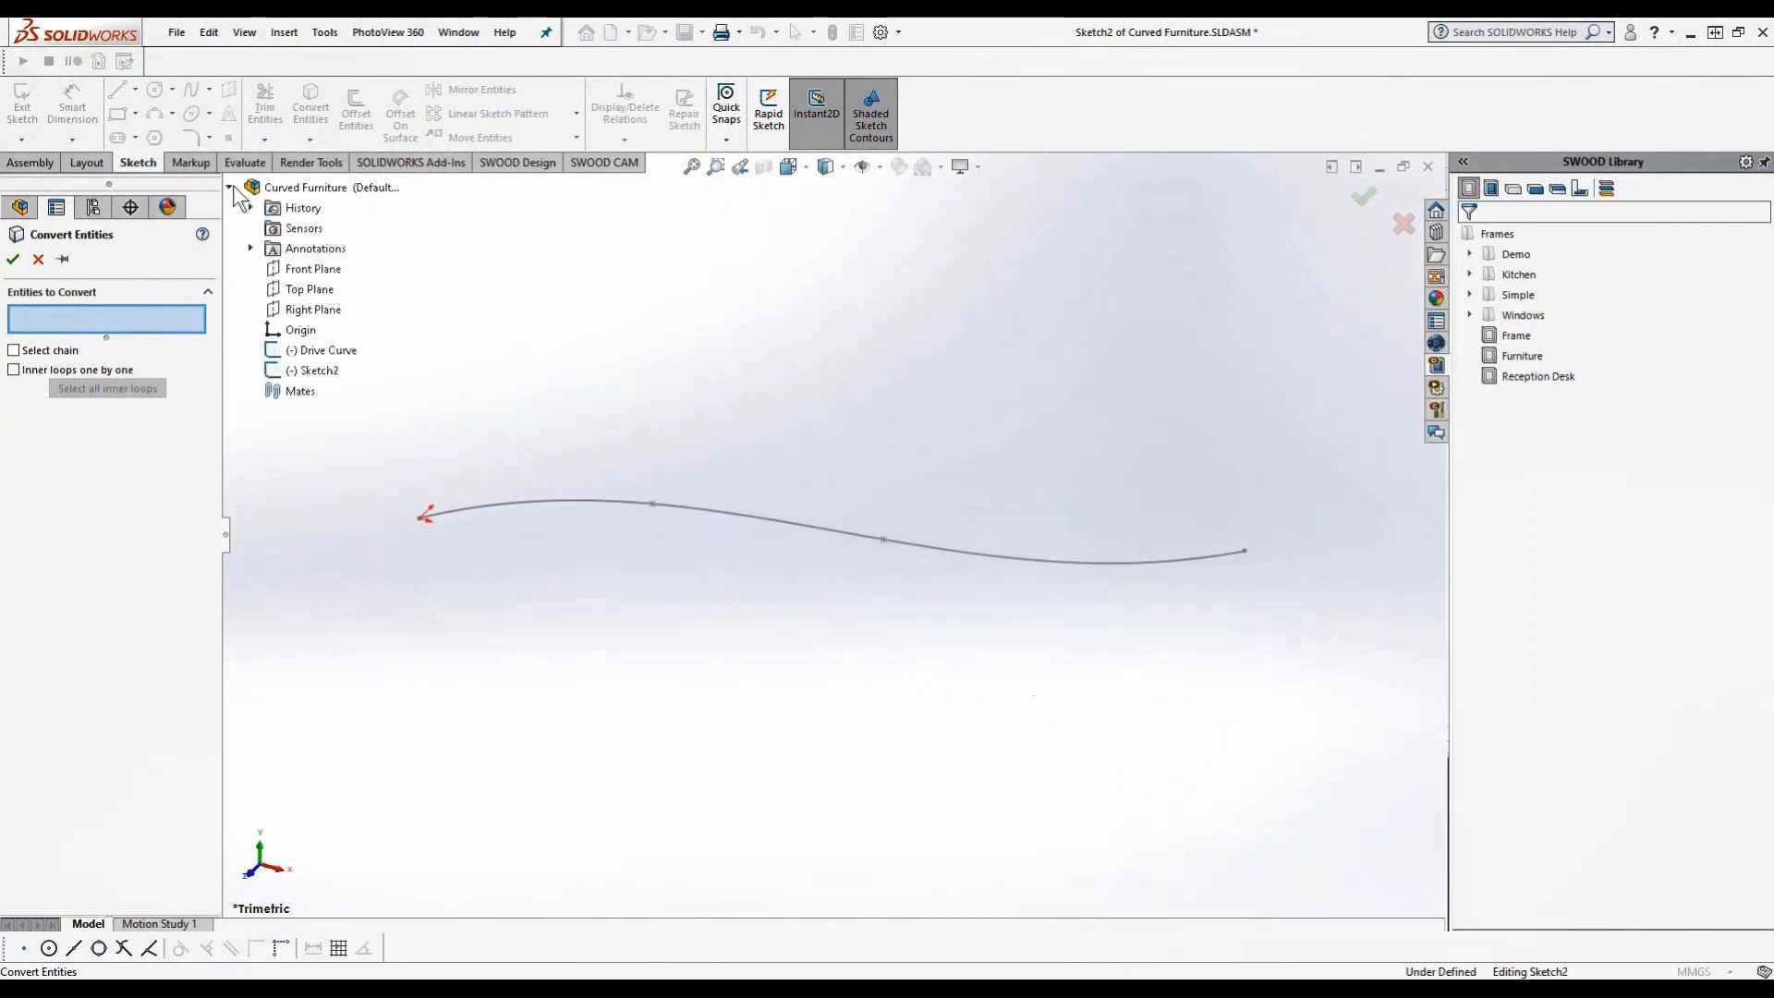
{"action": "left_click", "coordinate": [328, 350]}
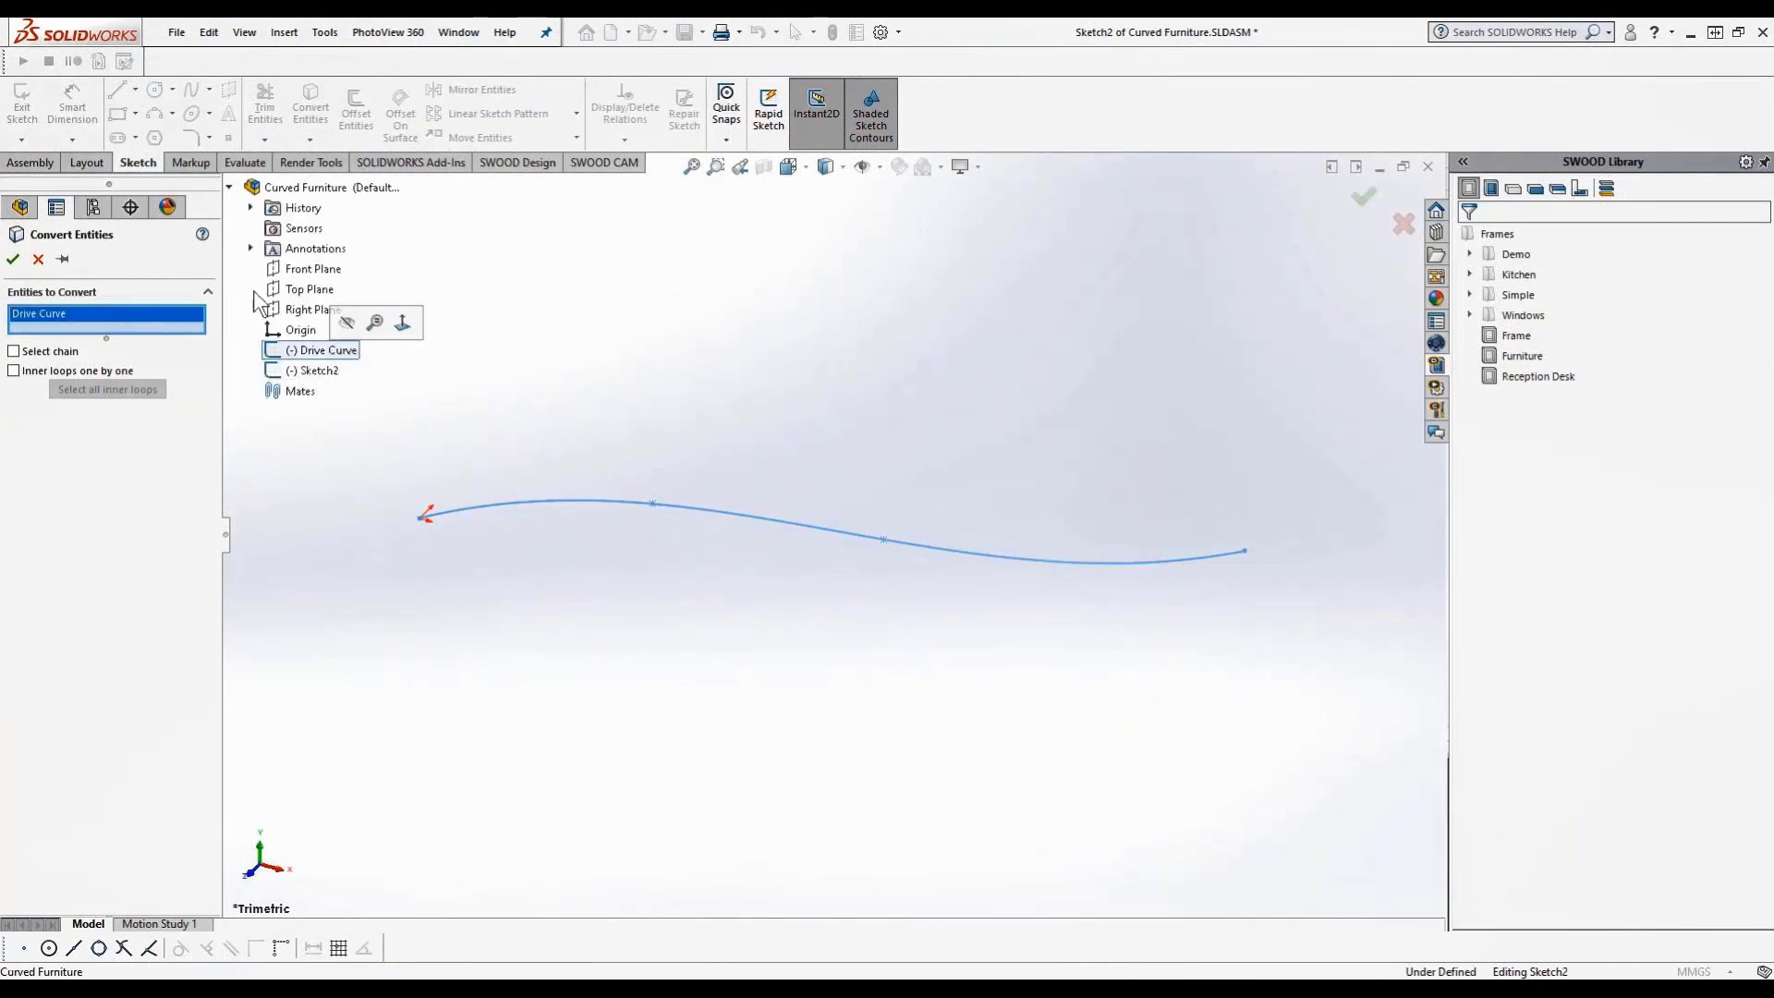
{"action": "left_click", "coordinate": [13, 259]}
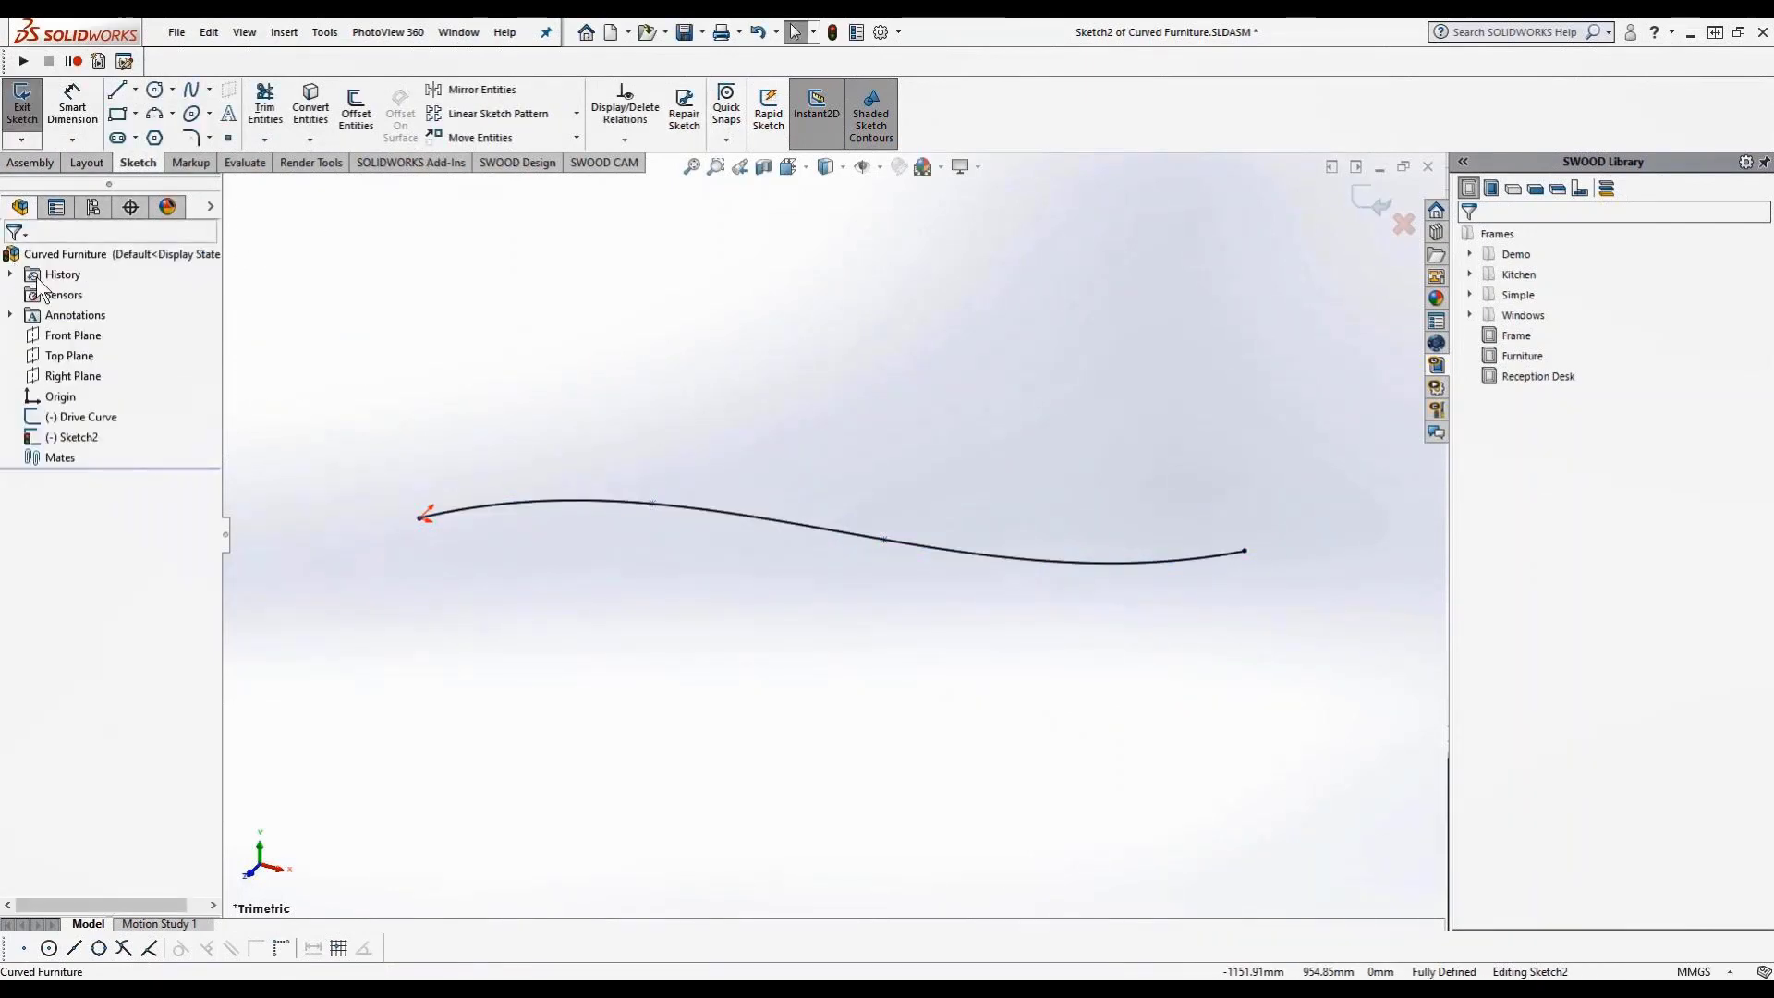
{"action": "left_click", "coordinate": [104, 417]}
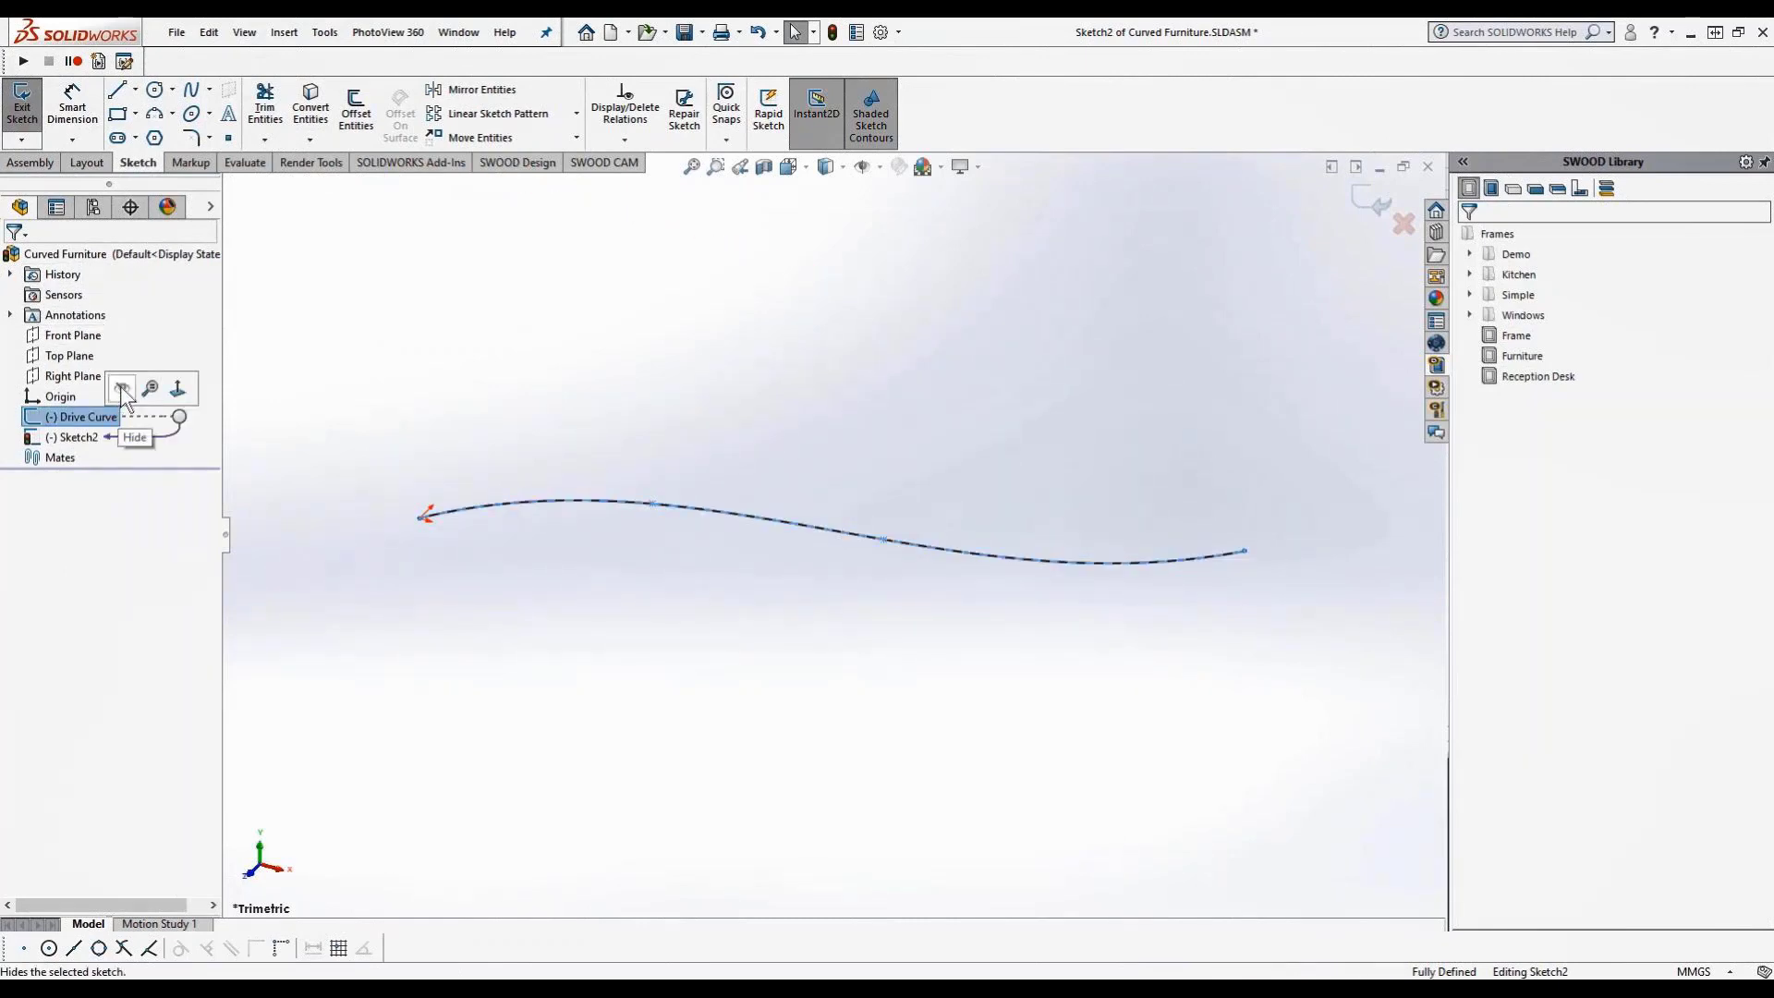
{"action": "left_click", "coordinate": [120, 386]}
Offset the converted spline by 200 mm towards the front, with dimensions added
{"action": "left_click", "coordinate": [356, 109]}
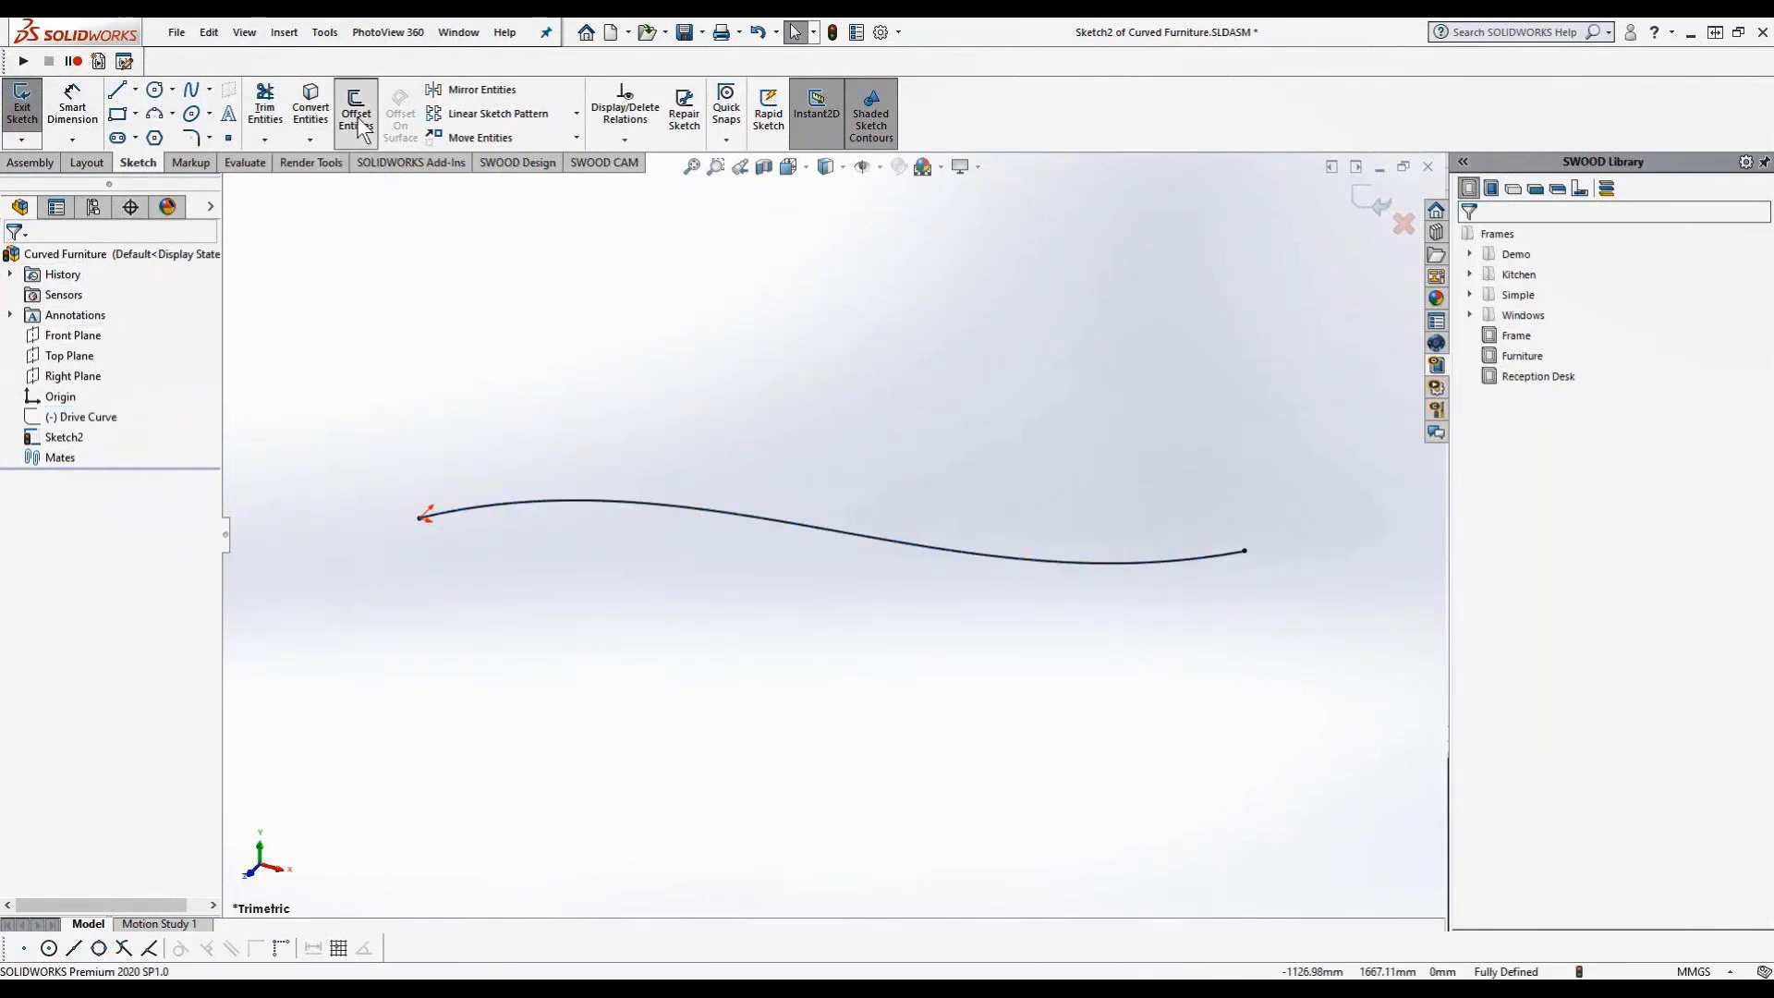
{"action": "left_click", "coordinate": [525, 505]}
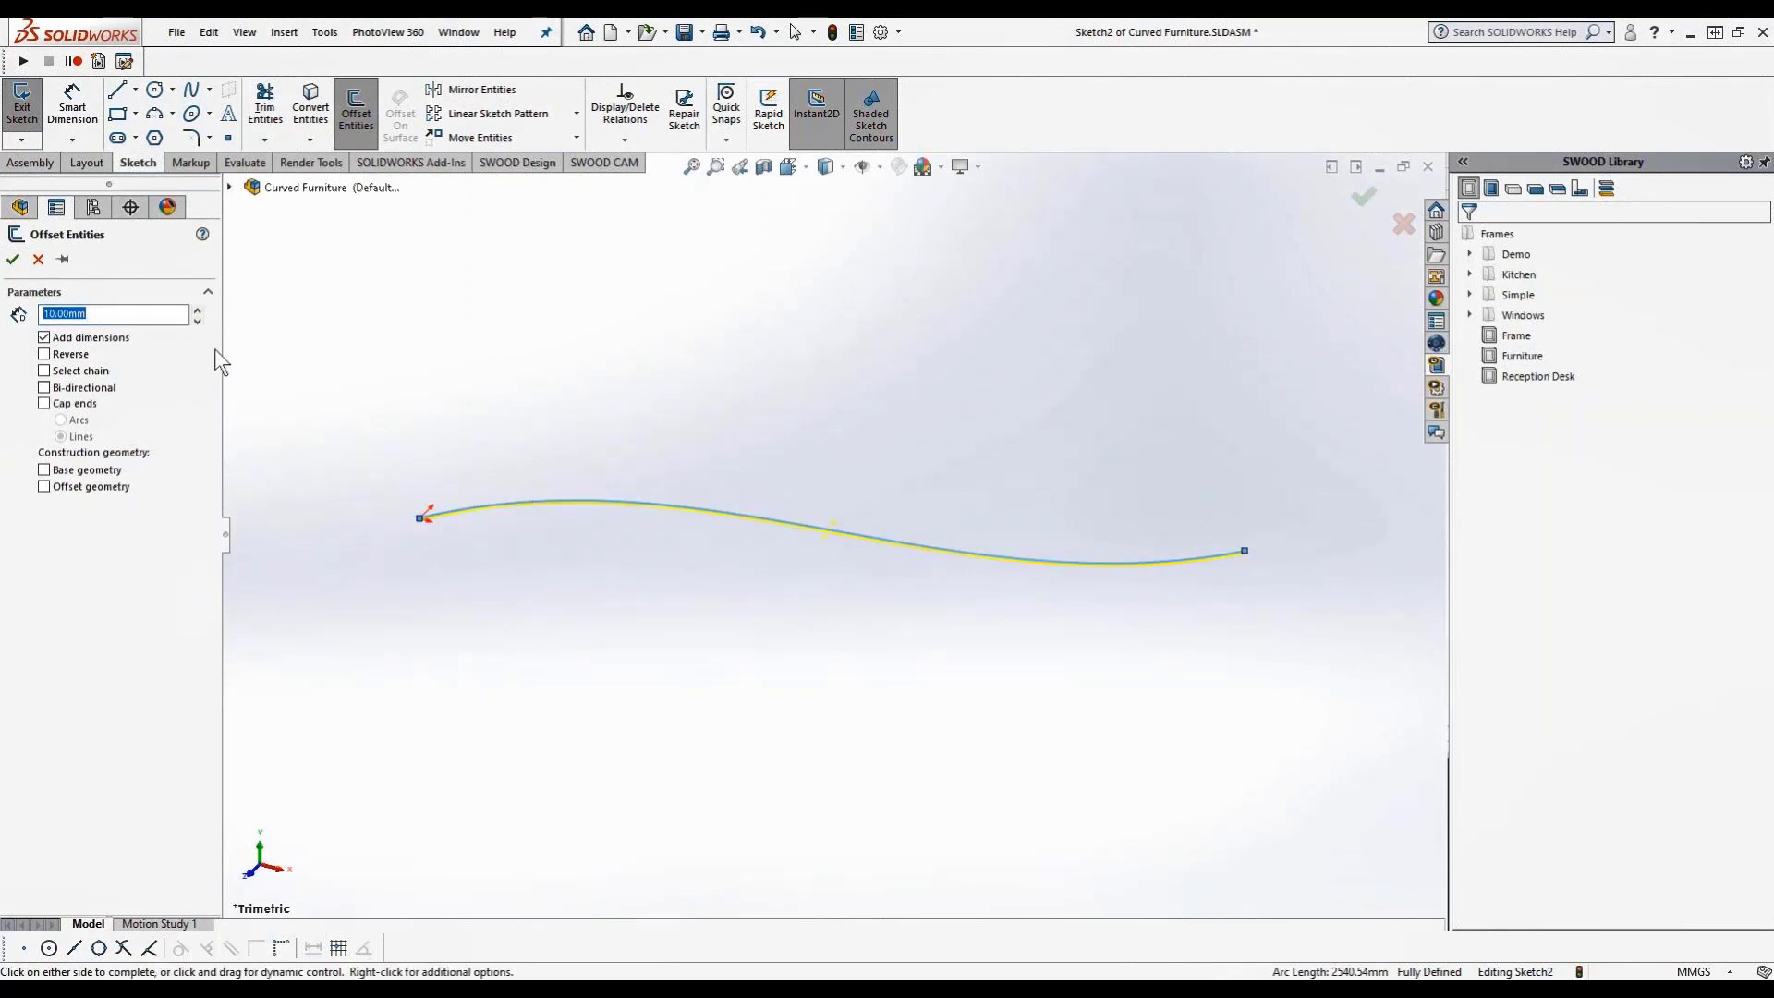
{"action": "type", "text": "200"}
{"action": "key", "text": "Return"}
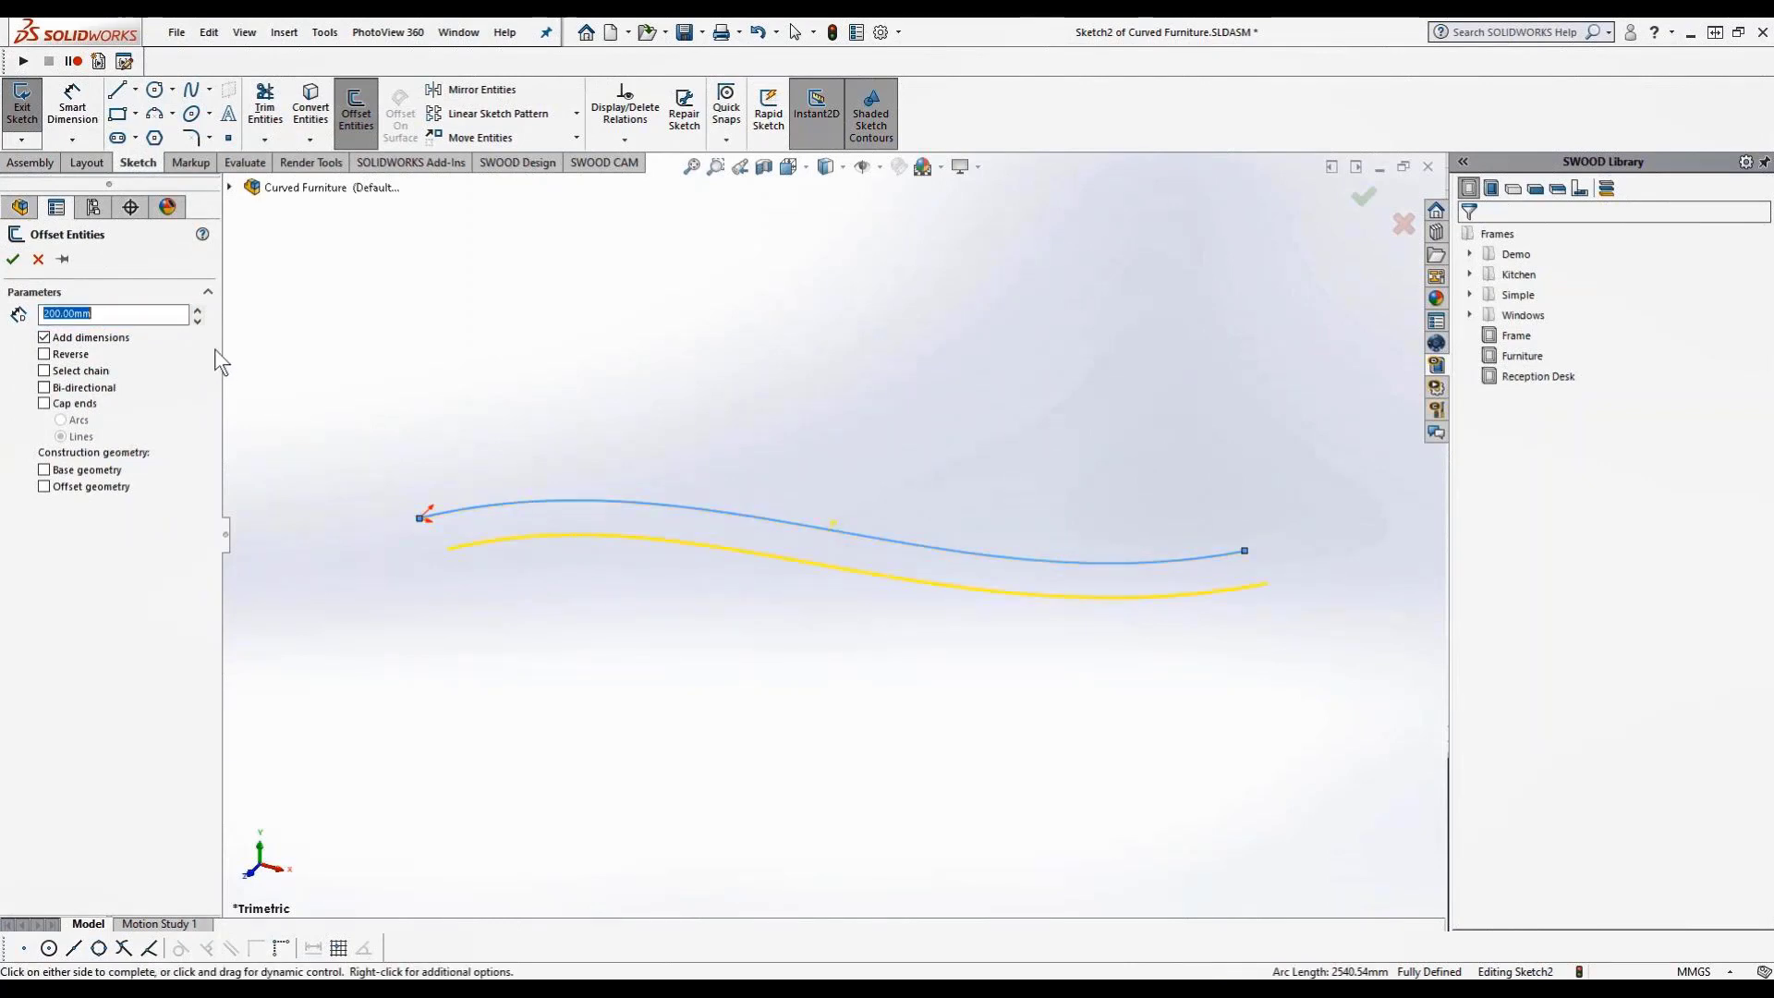
{"action": "left_click", "coordinate": [13, 259]}
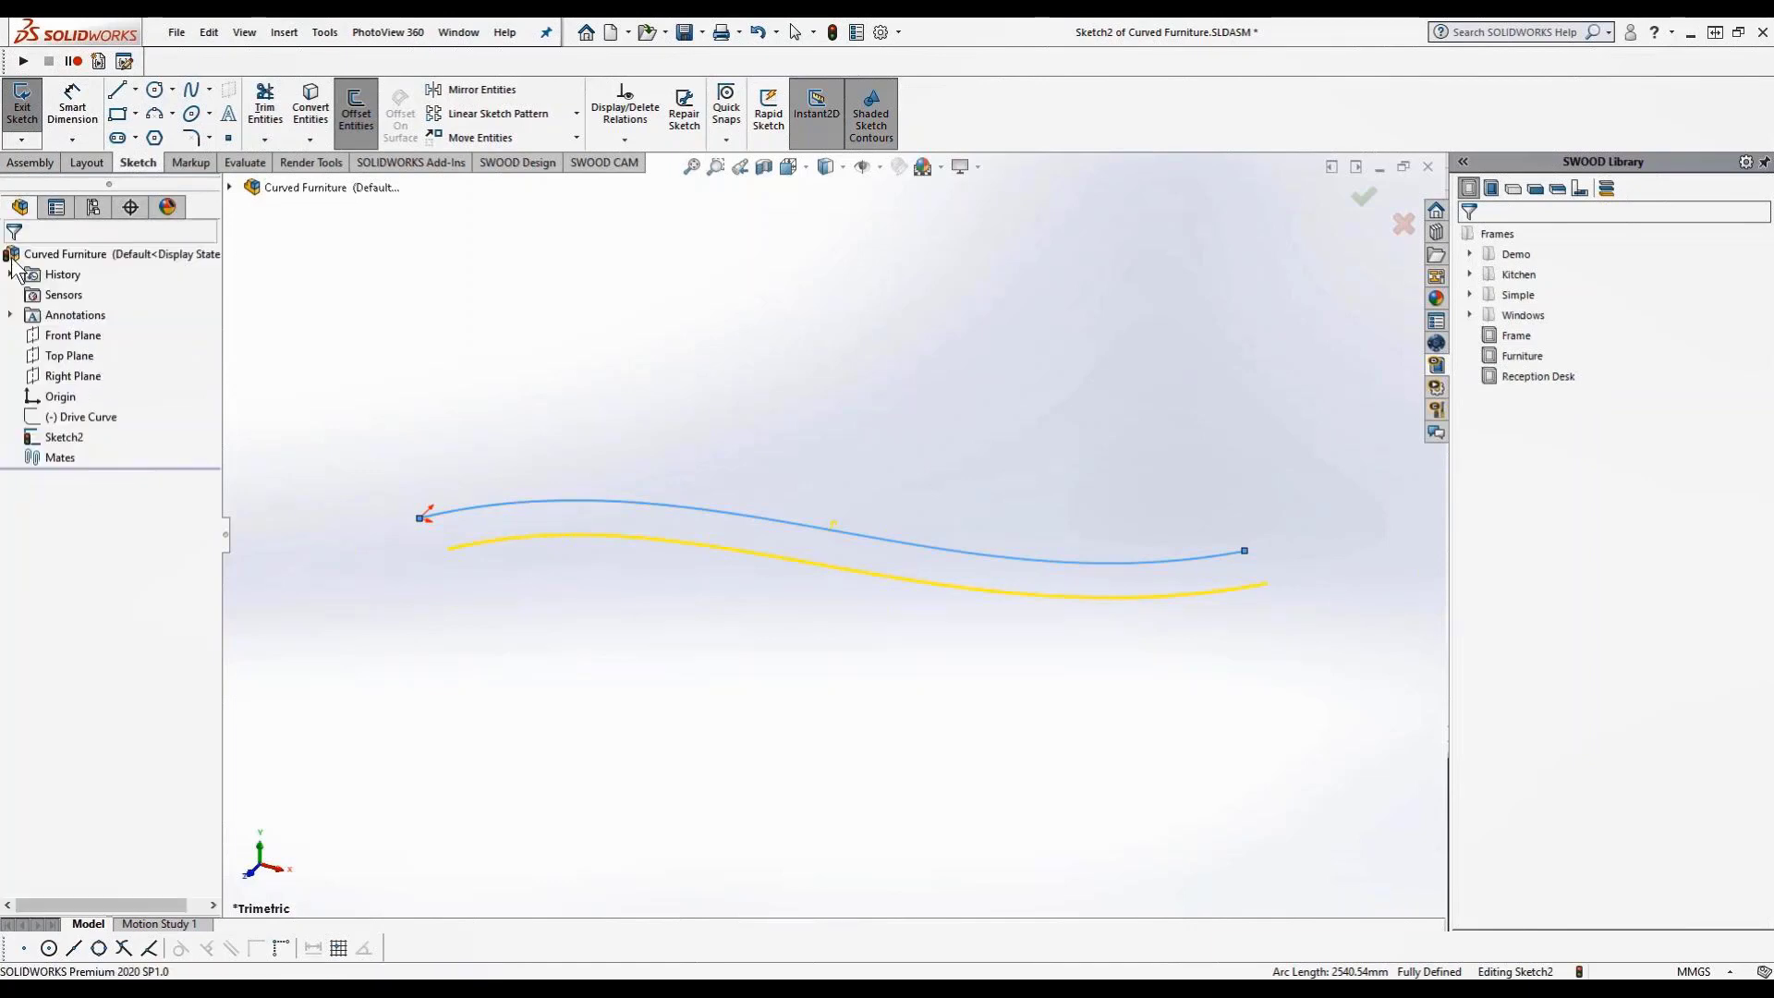
Offset the converted spline by 820 mm on the same side as the first offset and close the sketch
{"action": "left_click", "coordinate": [355, 111]}
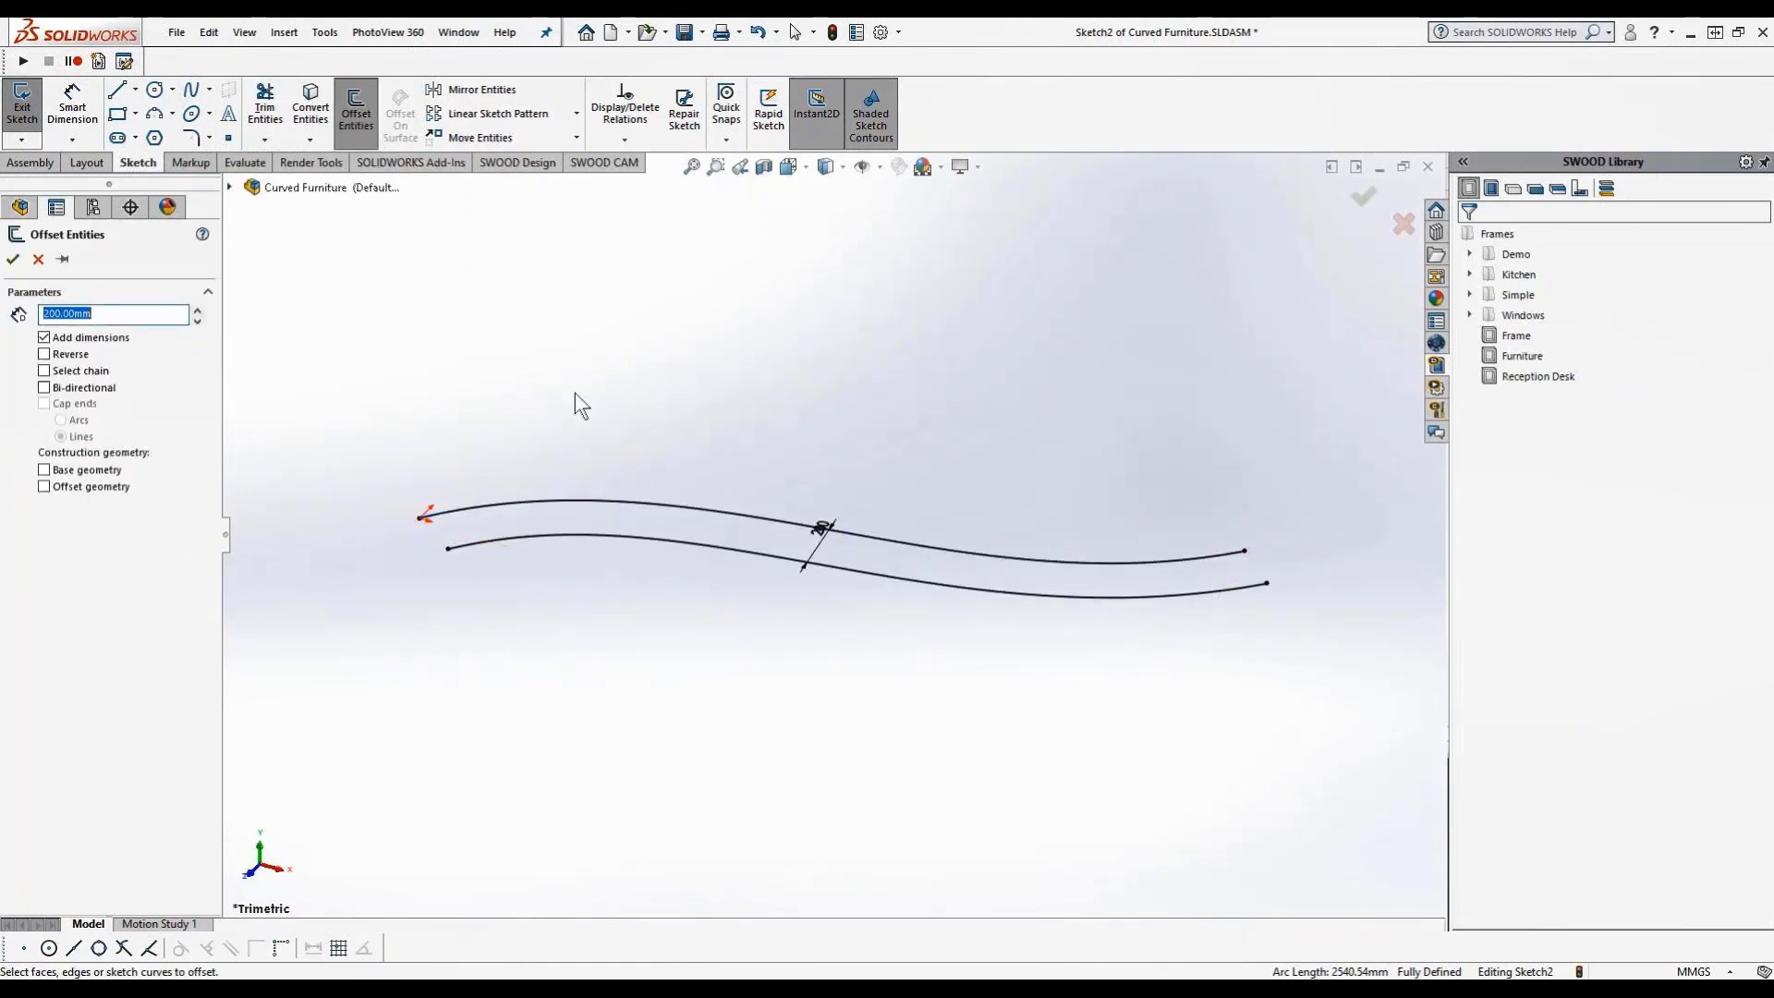
{"action": "left_click", "coordinate": [571, 500]}
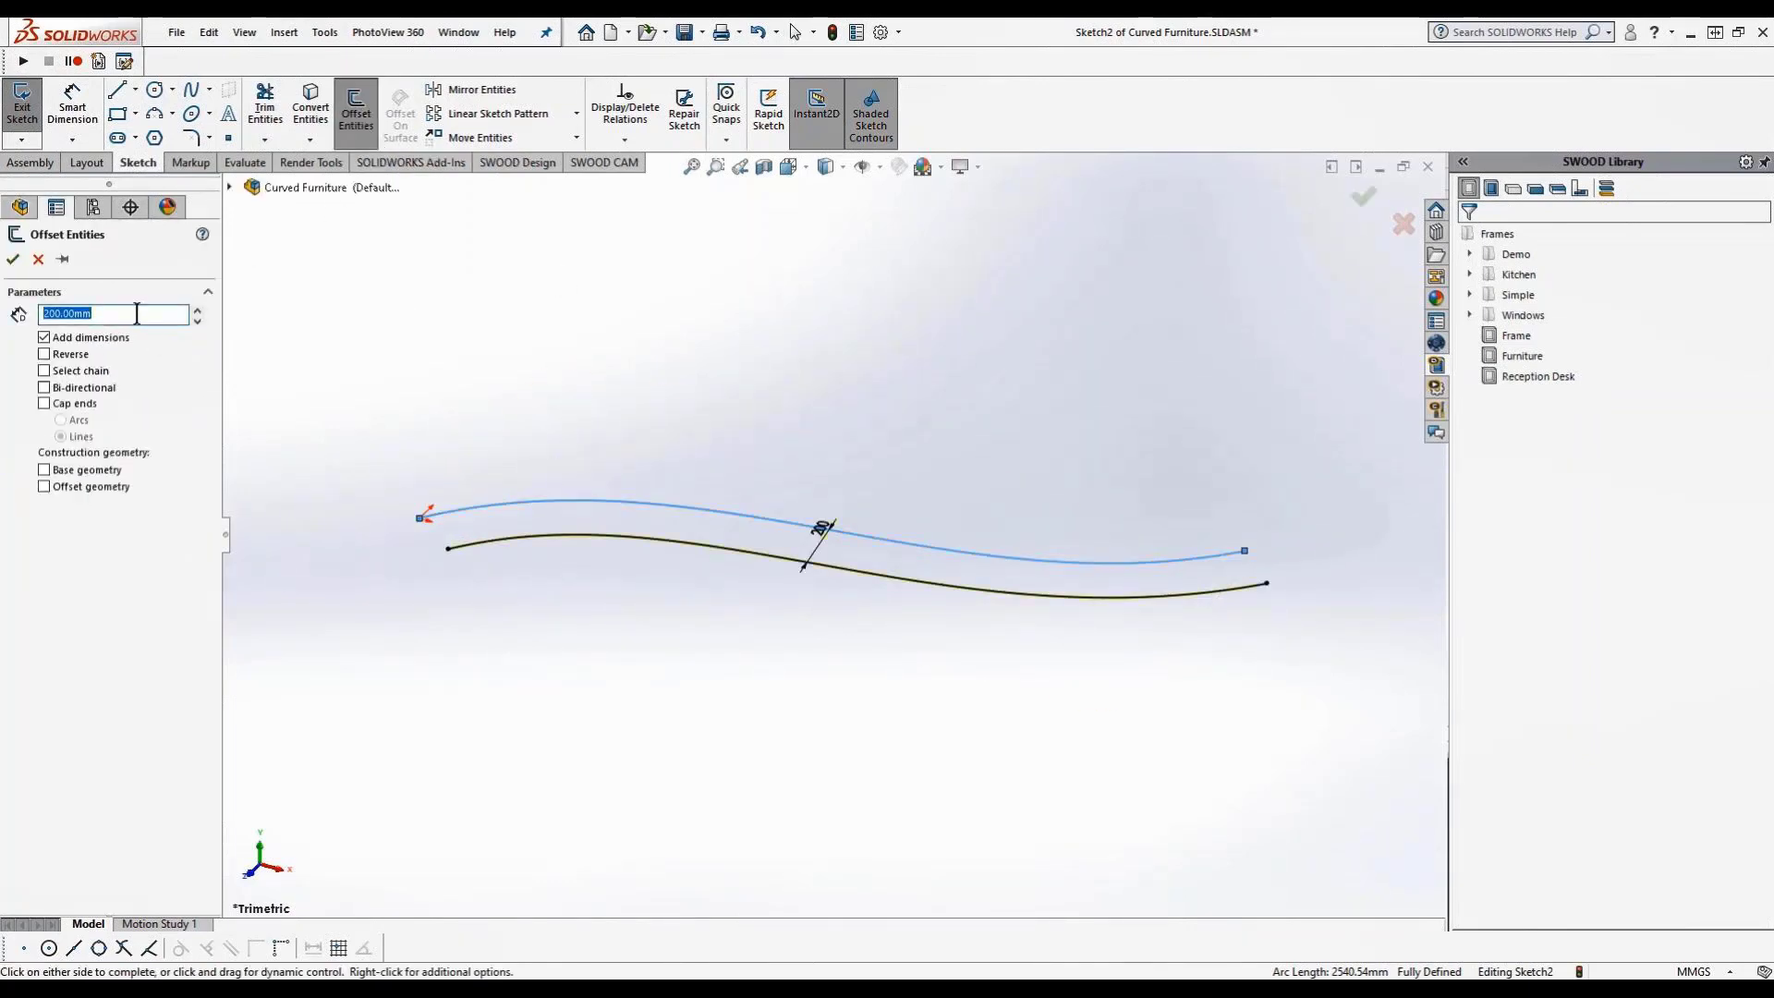
{"action": "type", "text": "820"}
{"action": "key", "text": "Return"}
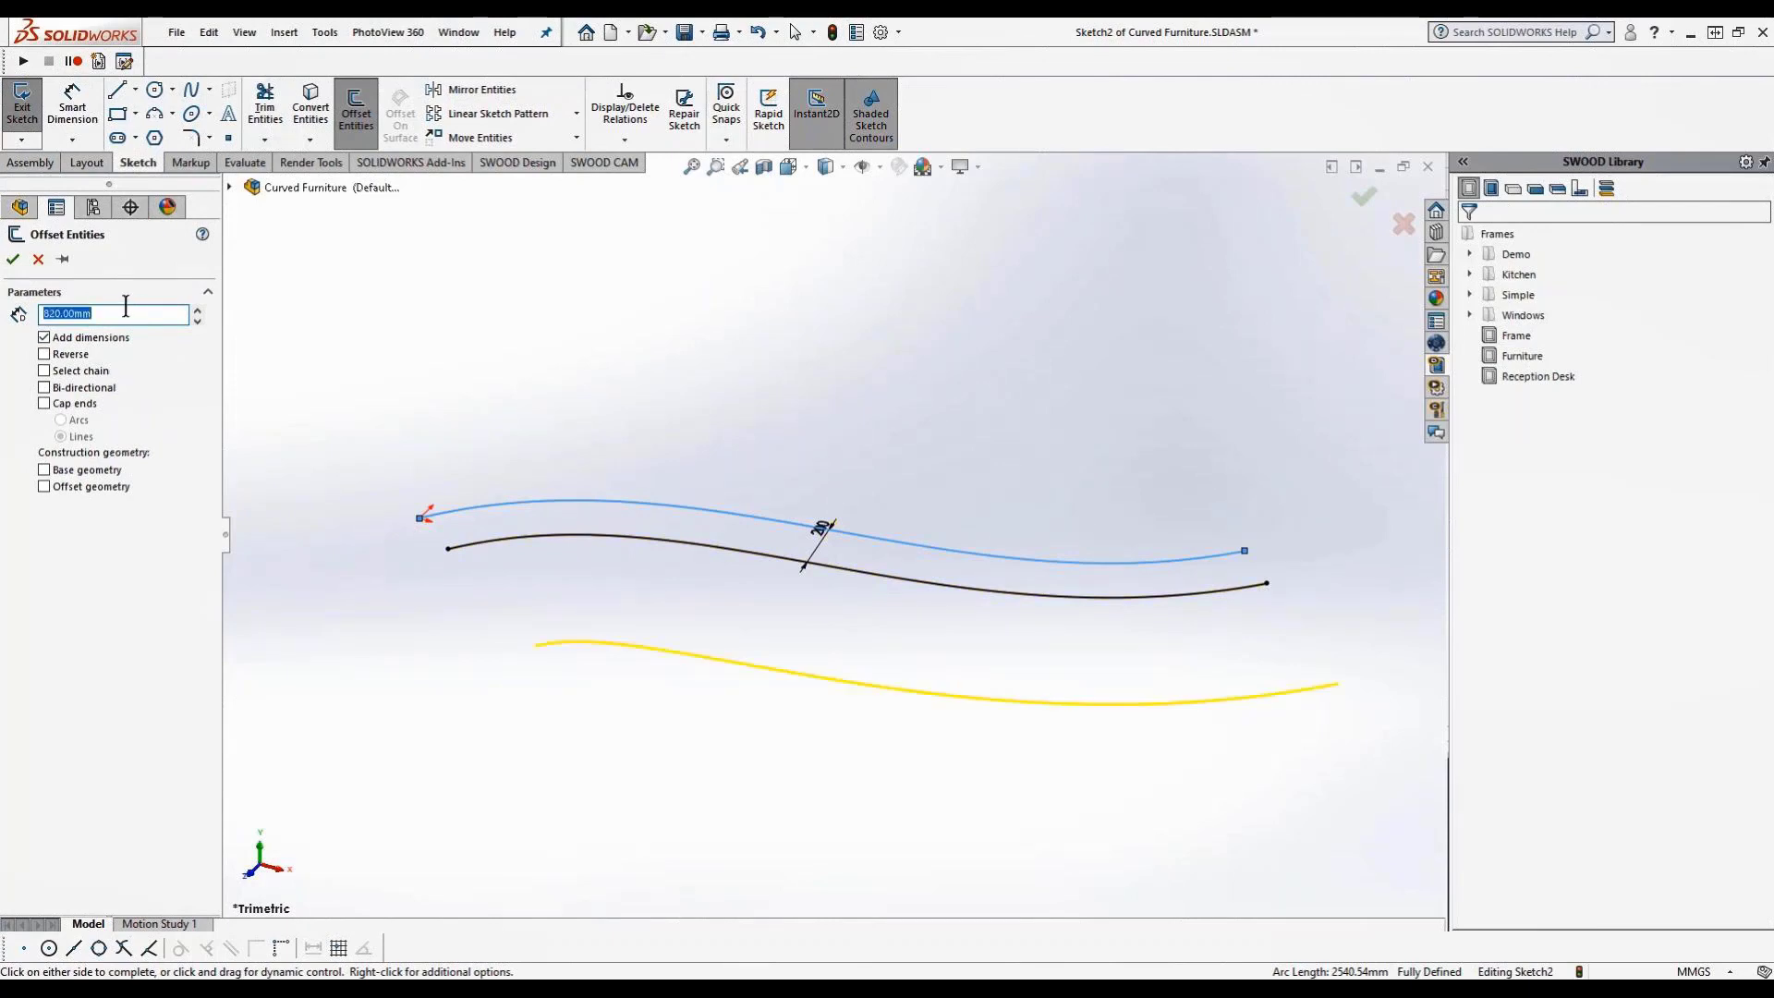
{"action": "left_click", "coordinate": [13, 259]}
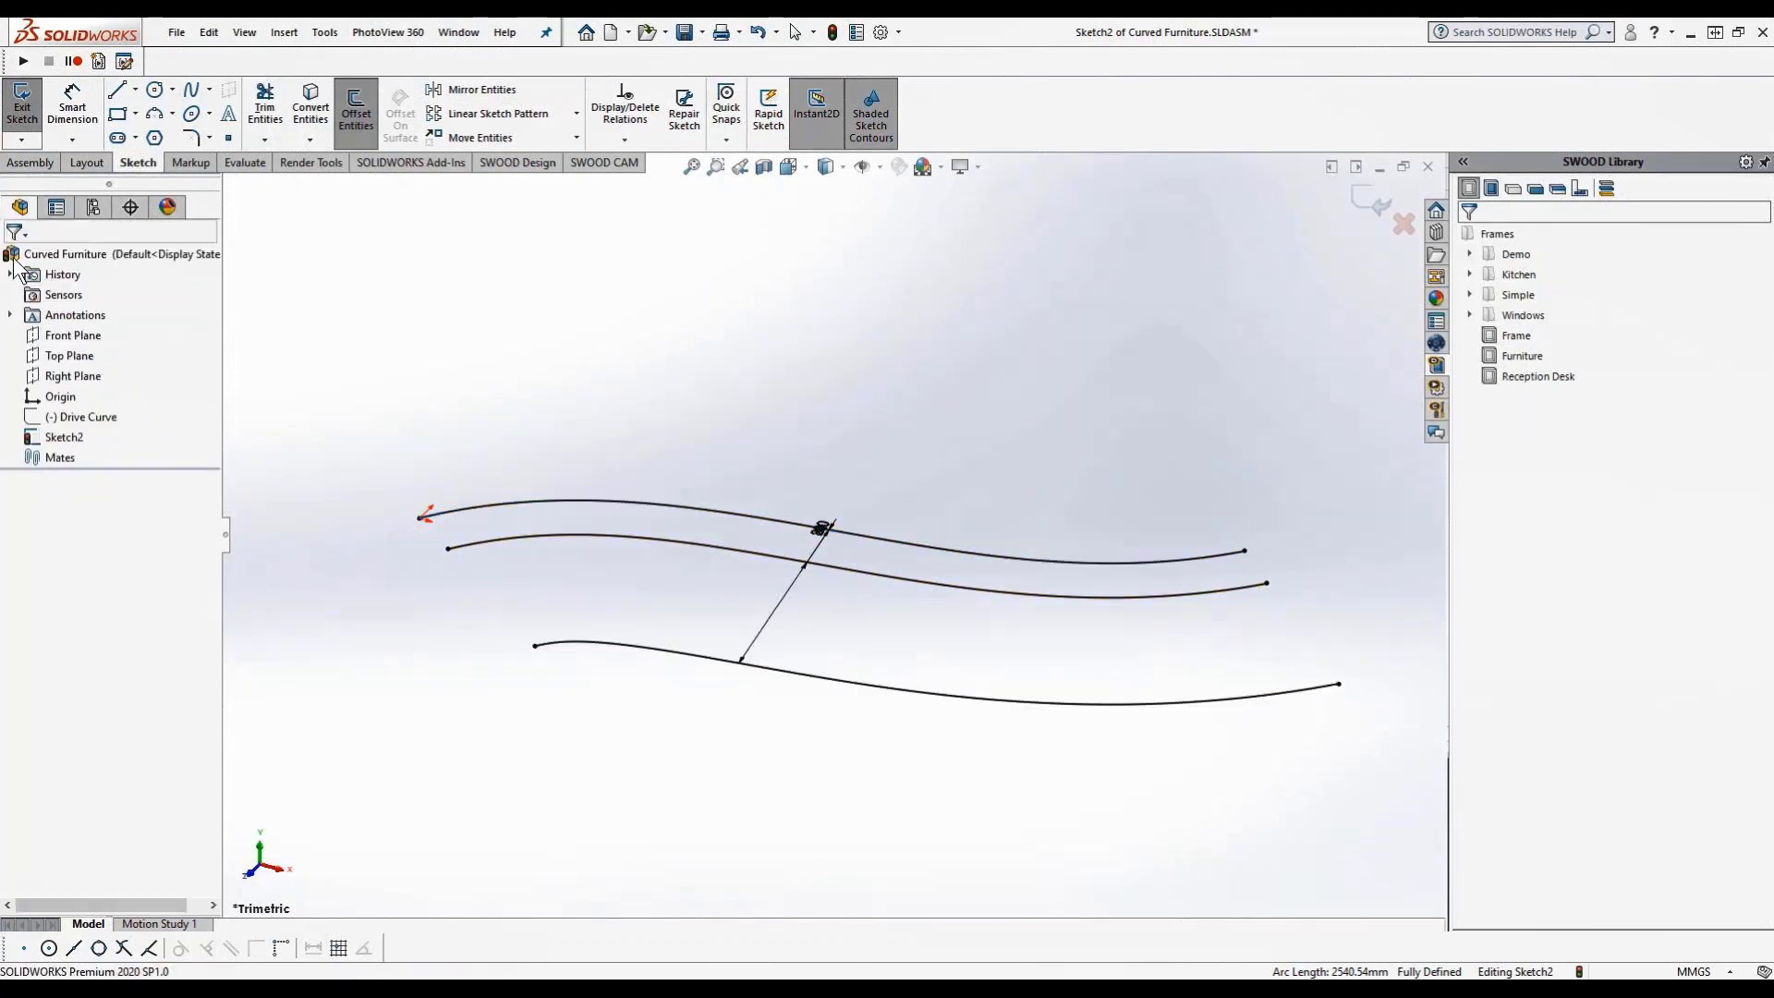
{"action": "left_click", "coordinate": [1366, 205]}
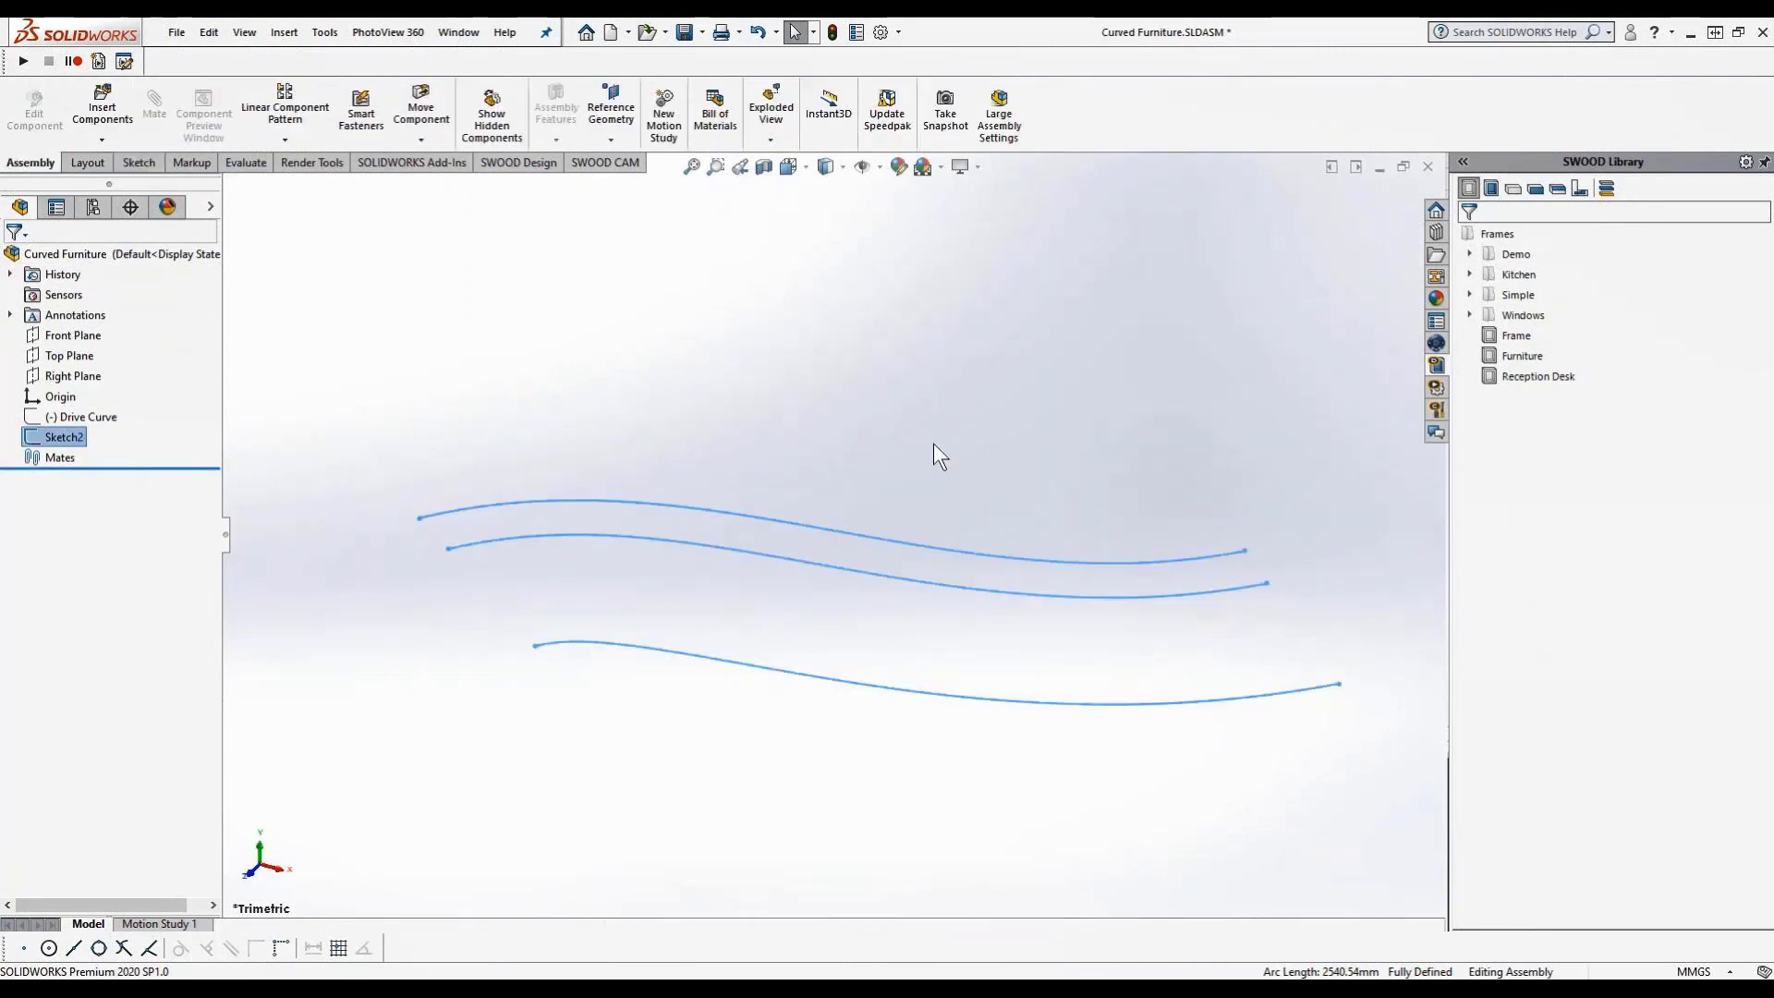
{"action": "scroll", "coordinate": [1050, 323], "scroll_direction": "up", "scroll_amount": 3}
{"action": "left_click", "coordinate": [989, 363]}
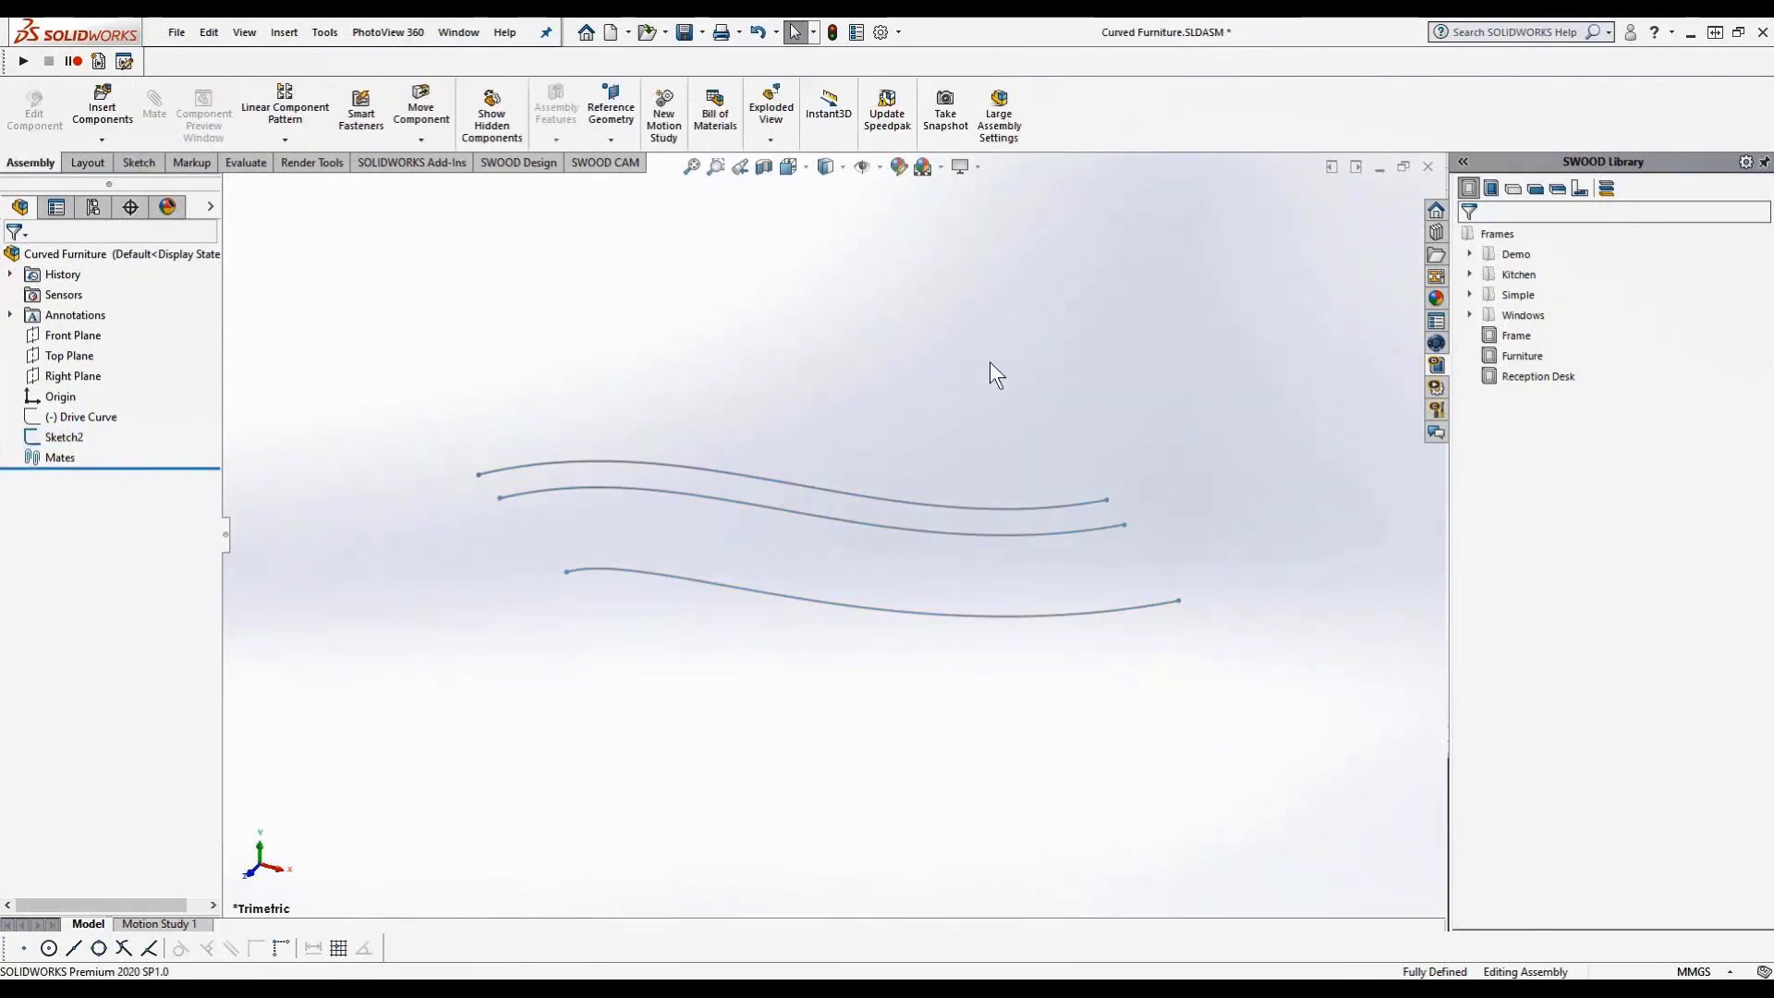
{"action": "left_click", "coordinate": [94, 419]}
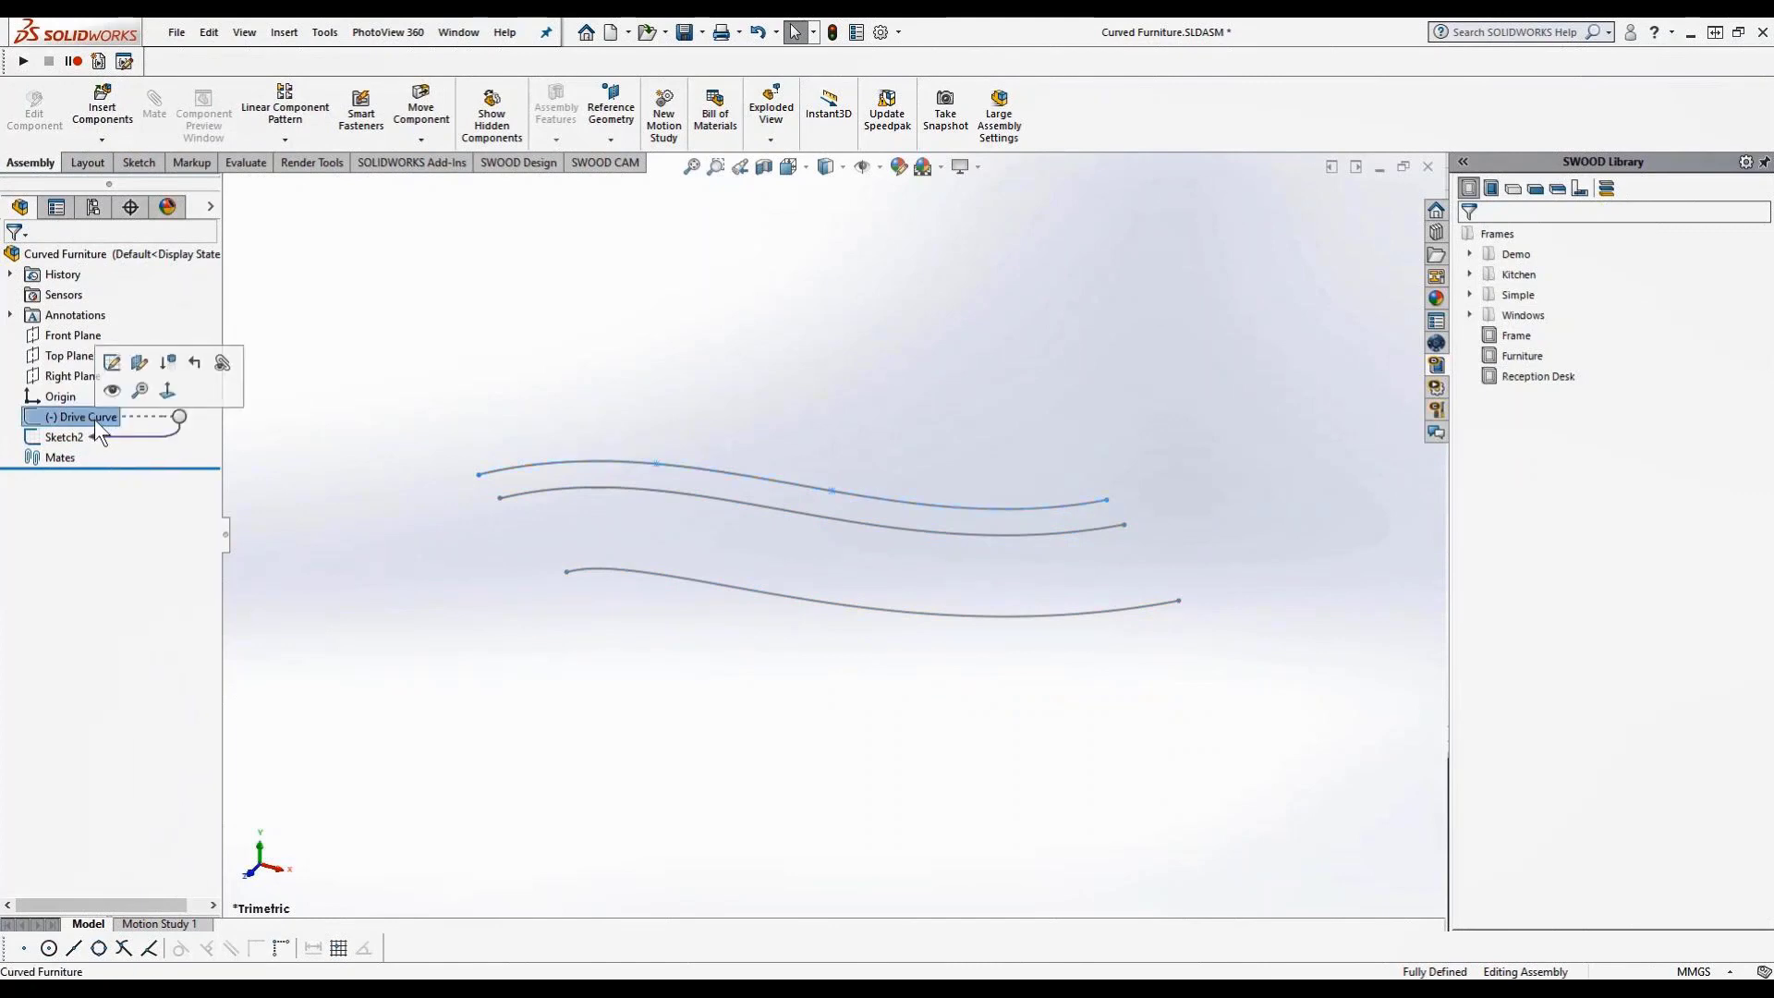
{"action": "left_click", "coordinate": [66, 434]}
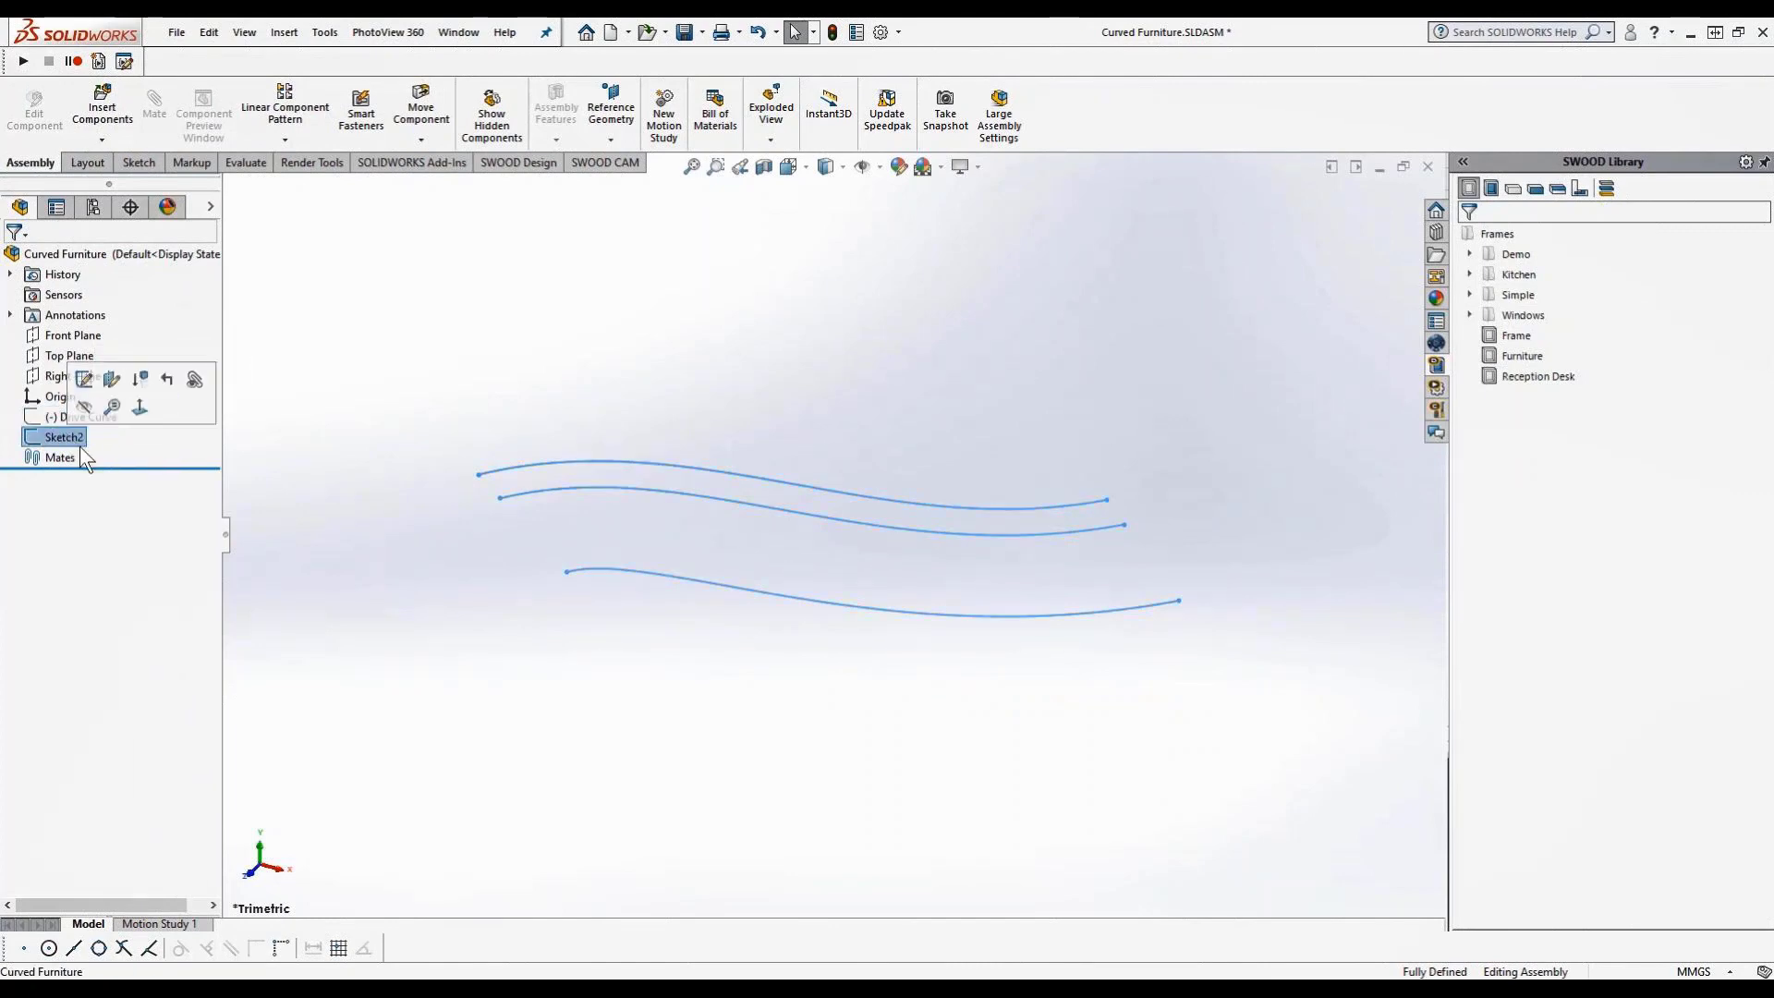
{"action": "left_click", "coordinate": [325, 512]}
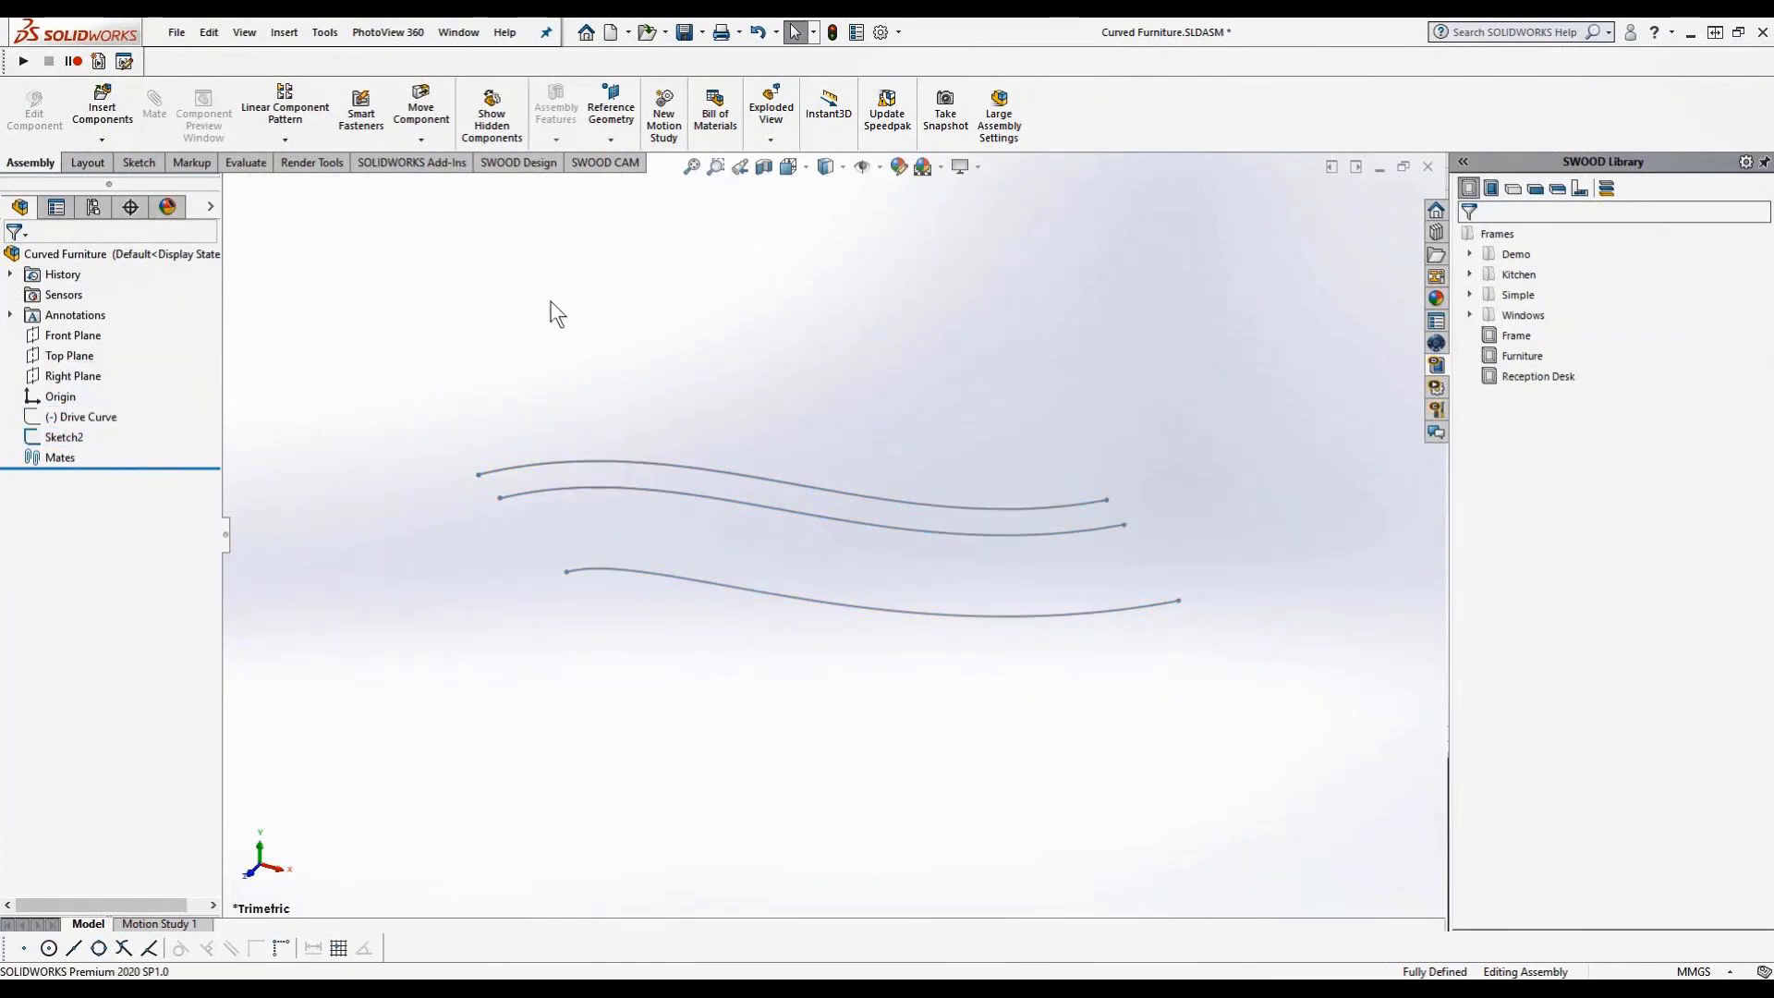
Create a reference plane perpendicular to the converted spline through its start point at the origin
{"action": "left_click", "coordinate": [608, 140]}
{"action": "left_click", "coordinate": [611, 163]}
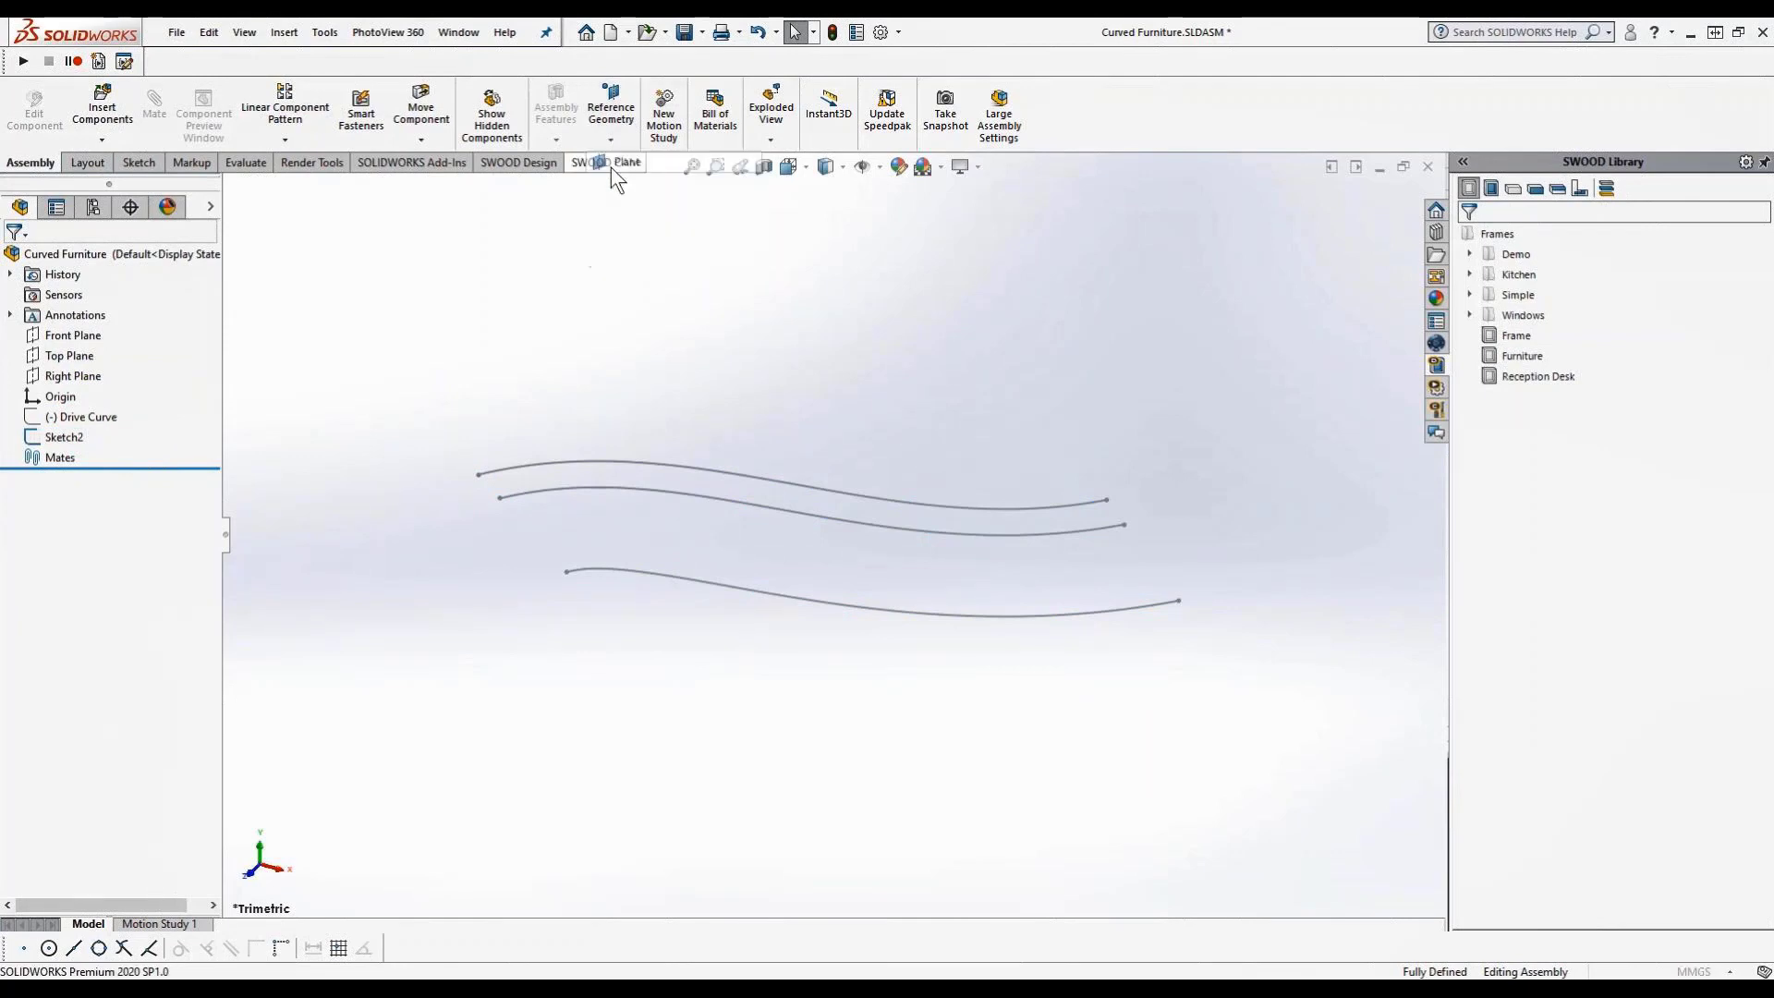
{"action": "left_click", "coordinate": [503, 470]}
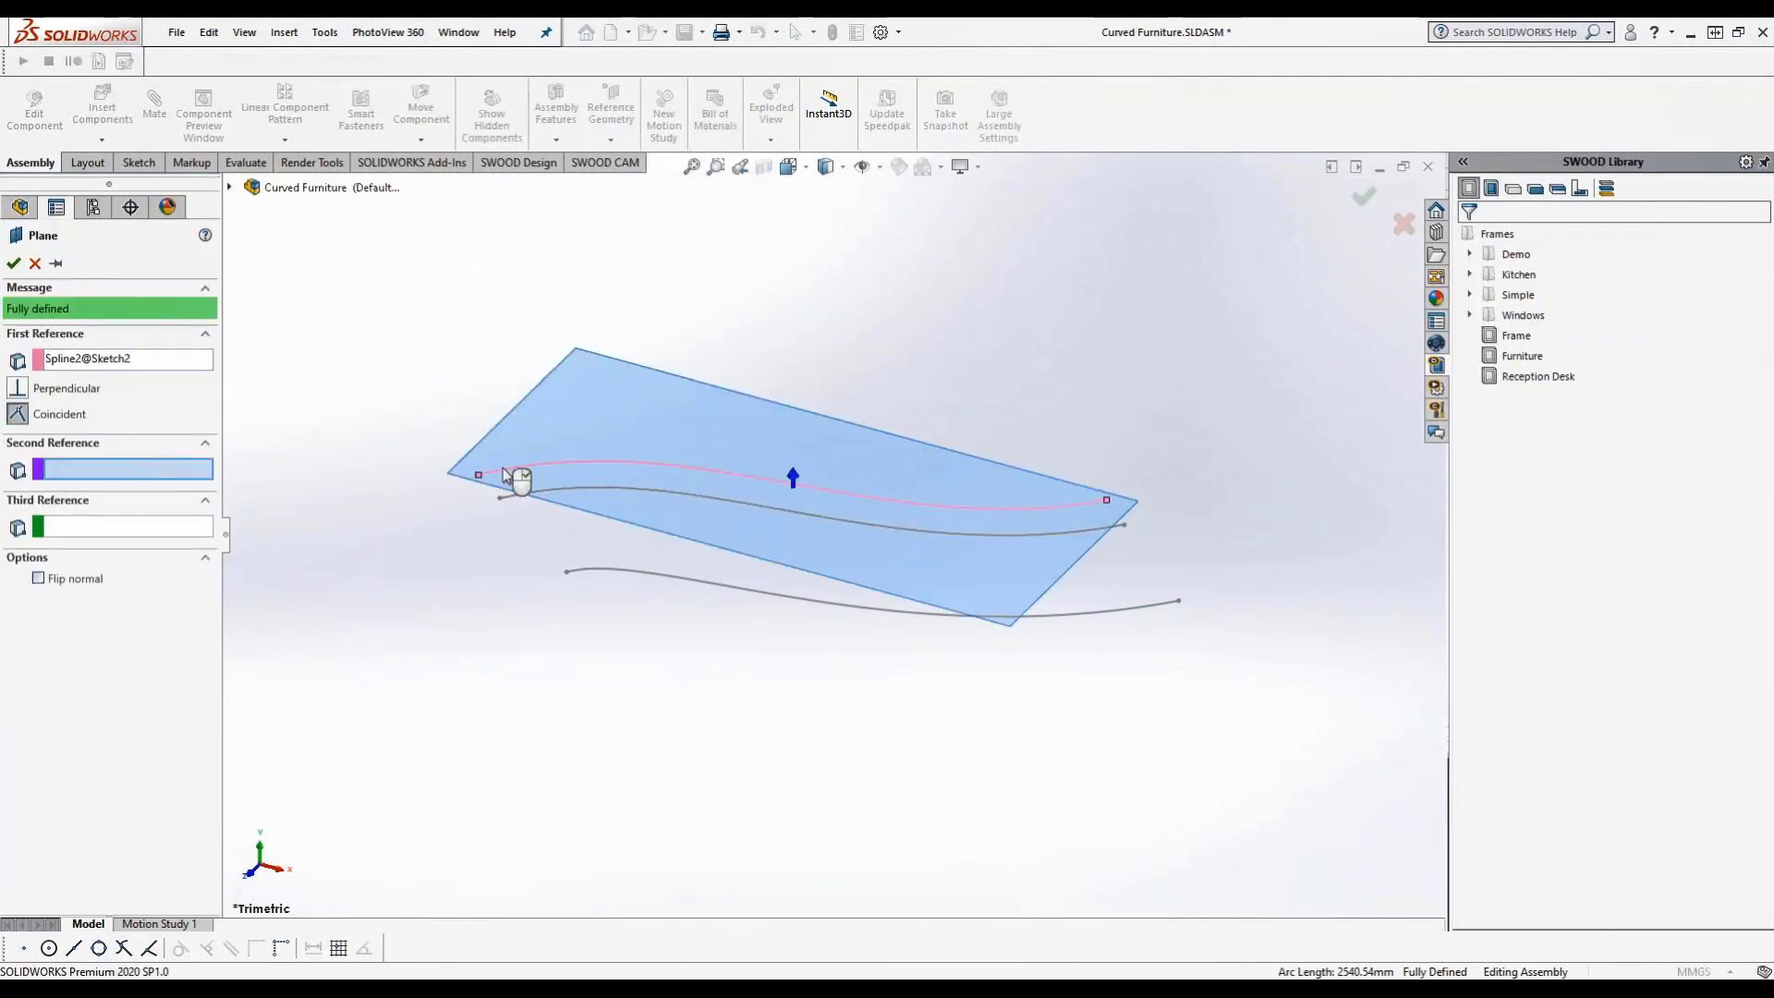
{"action": "left_click", "coordinate": [480, 475]}
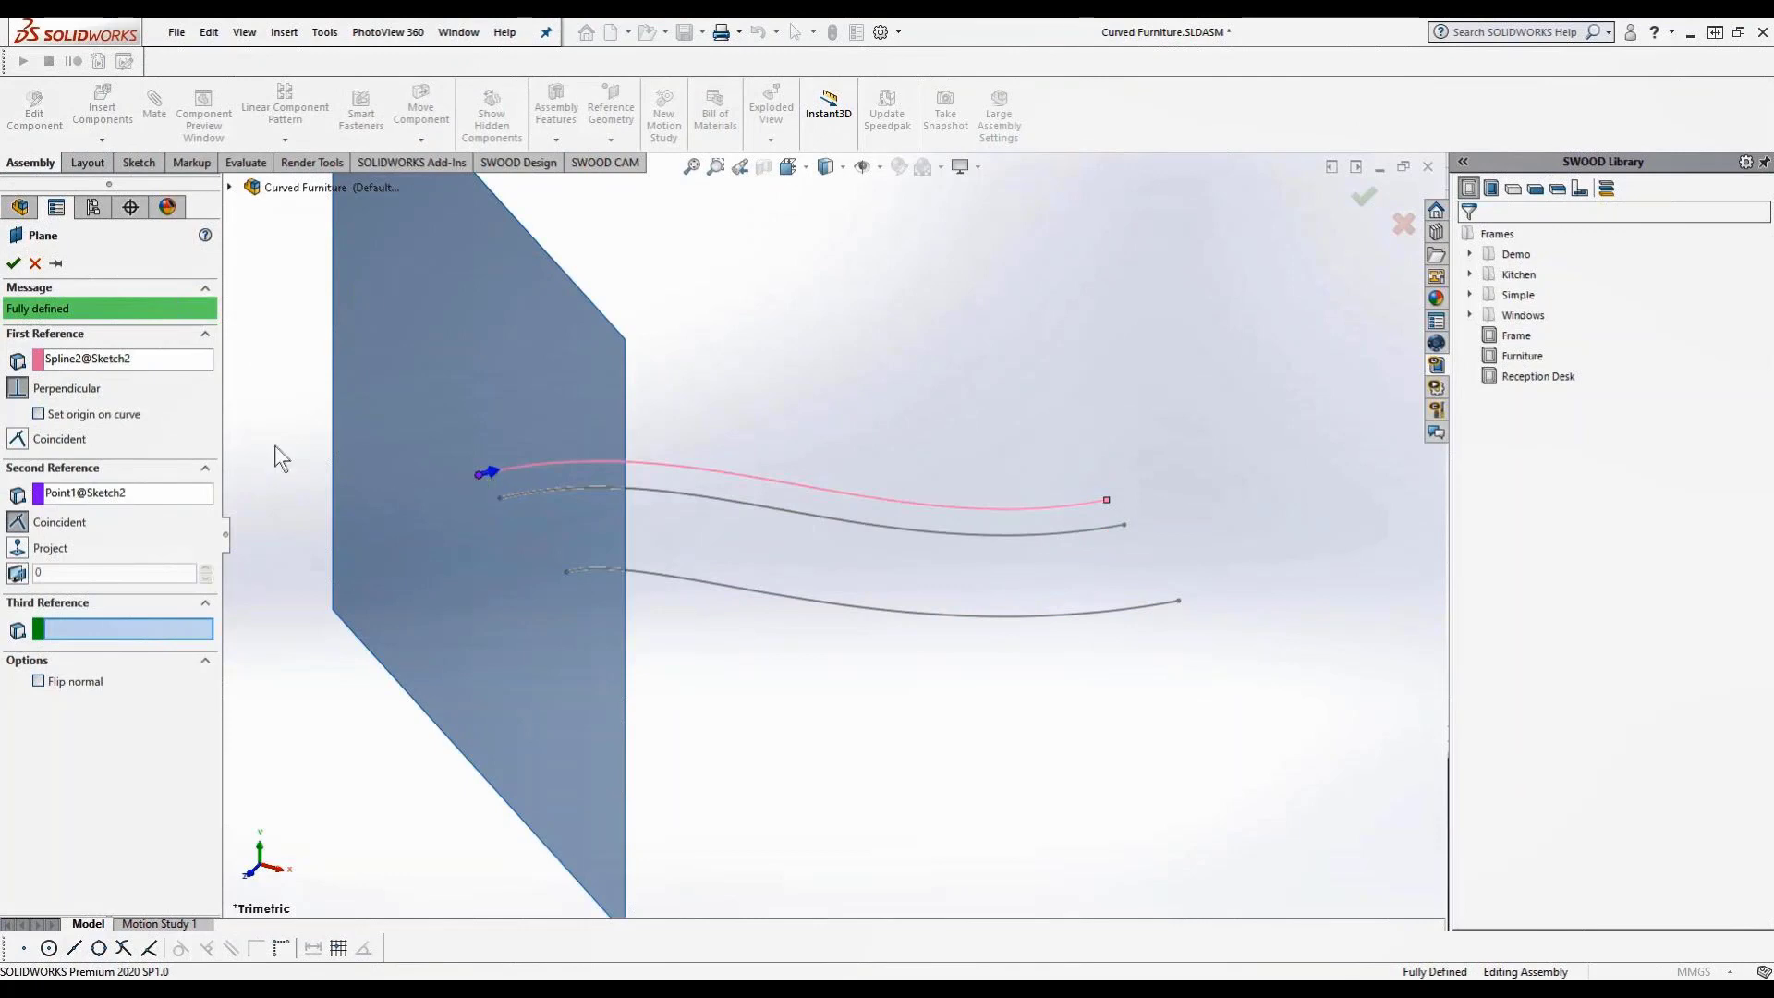
{"action": "left_click", "coordinate": [14, 263]}
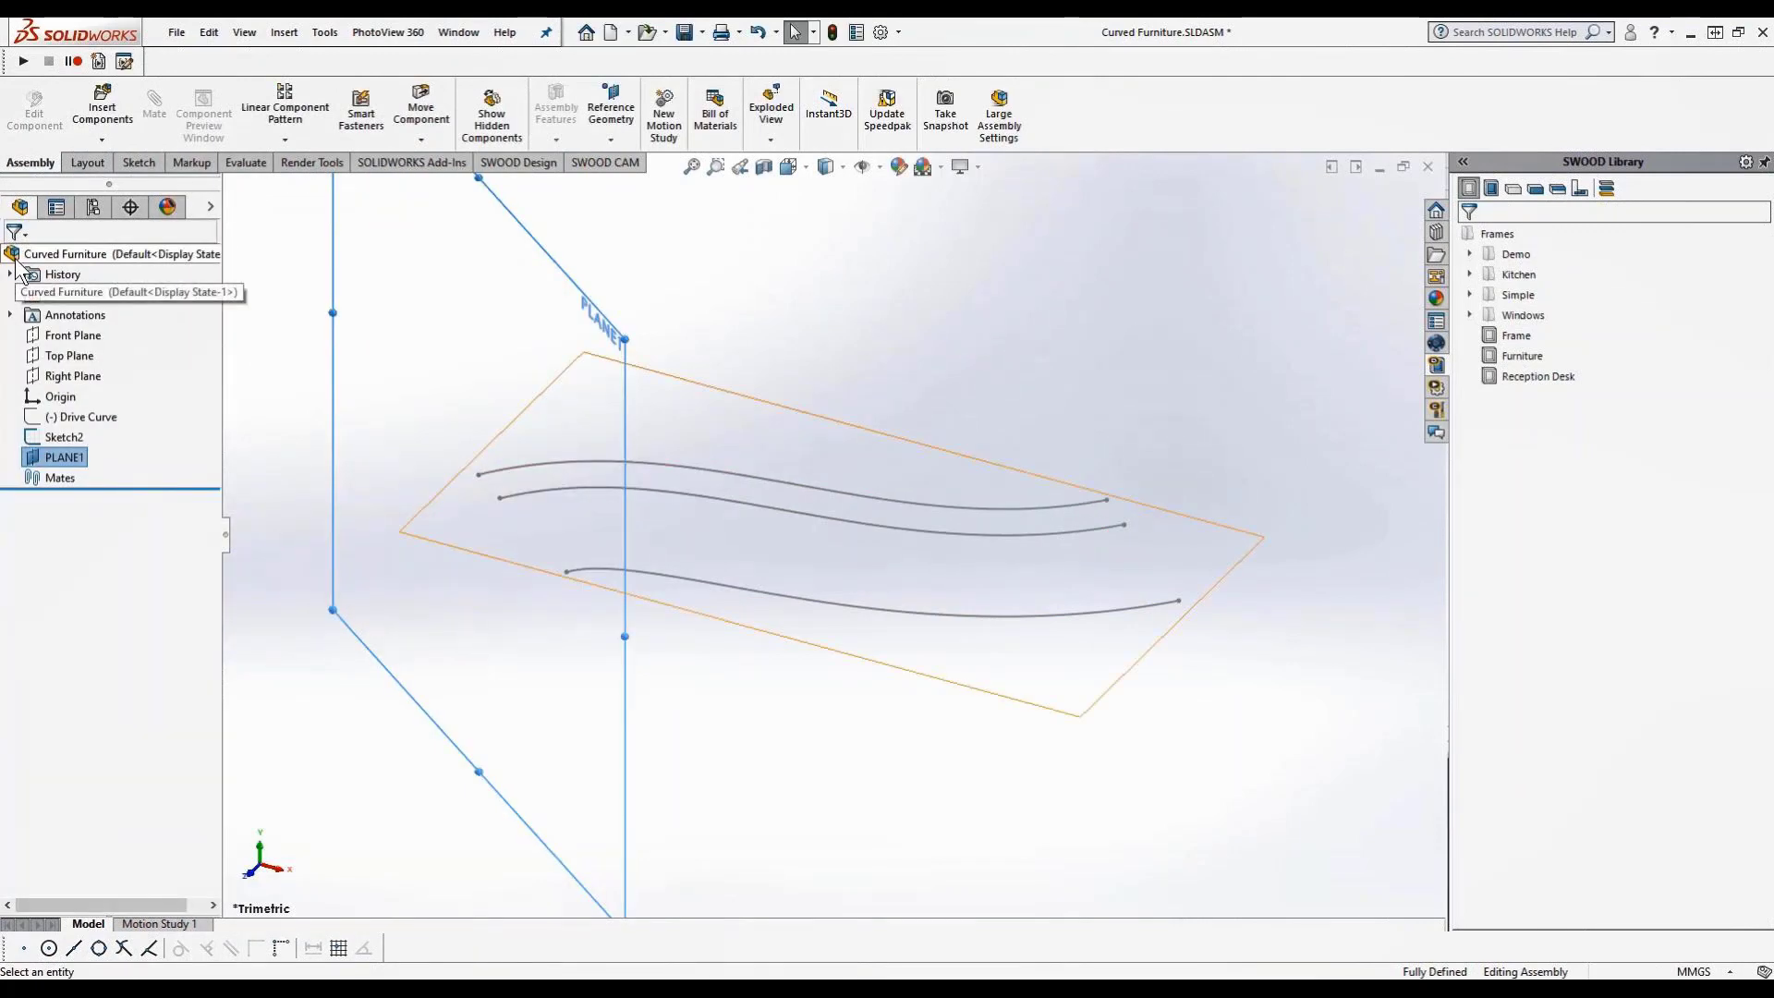
Sketch a corner rectangle about 277 mm wide and 805 mm high from the origin on the new perpendicular plane
{"action": "left_click", "coordinate": [41, 459]}
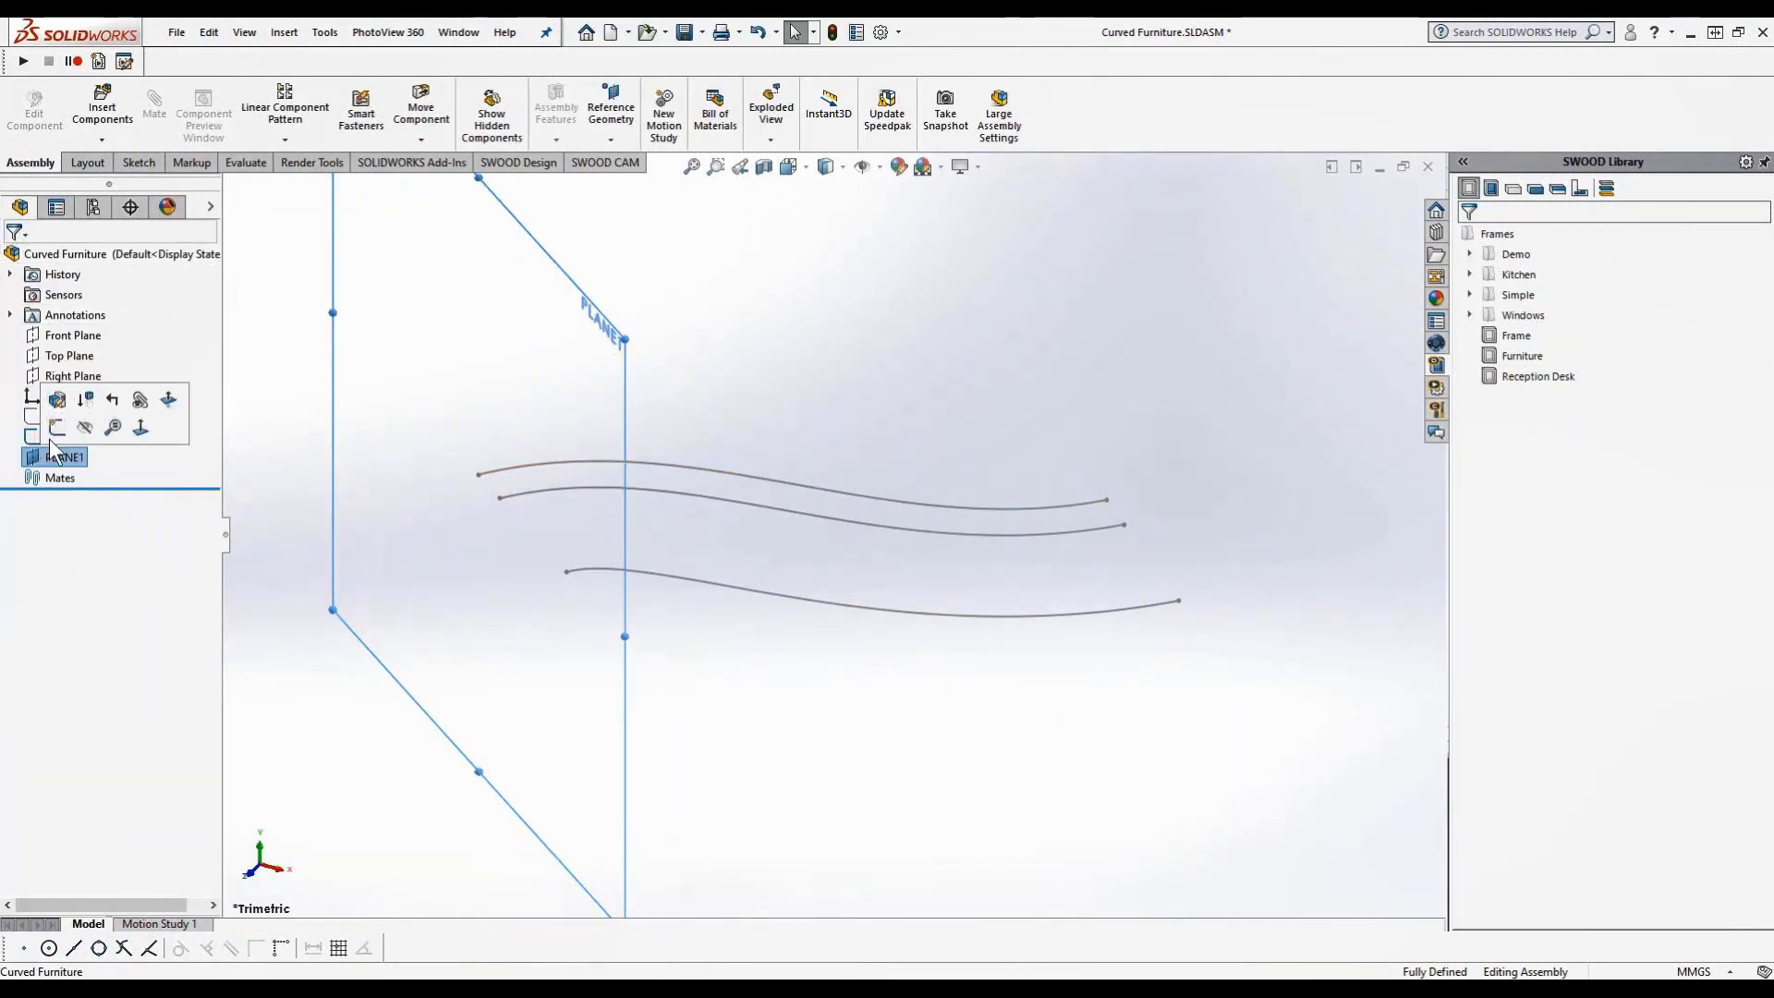
{"action": "left_click", "coordinate": [53, 425]}
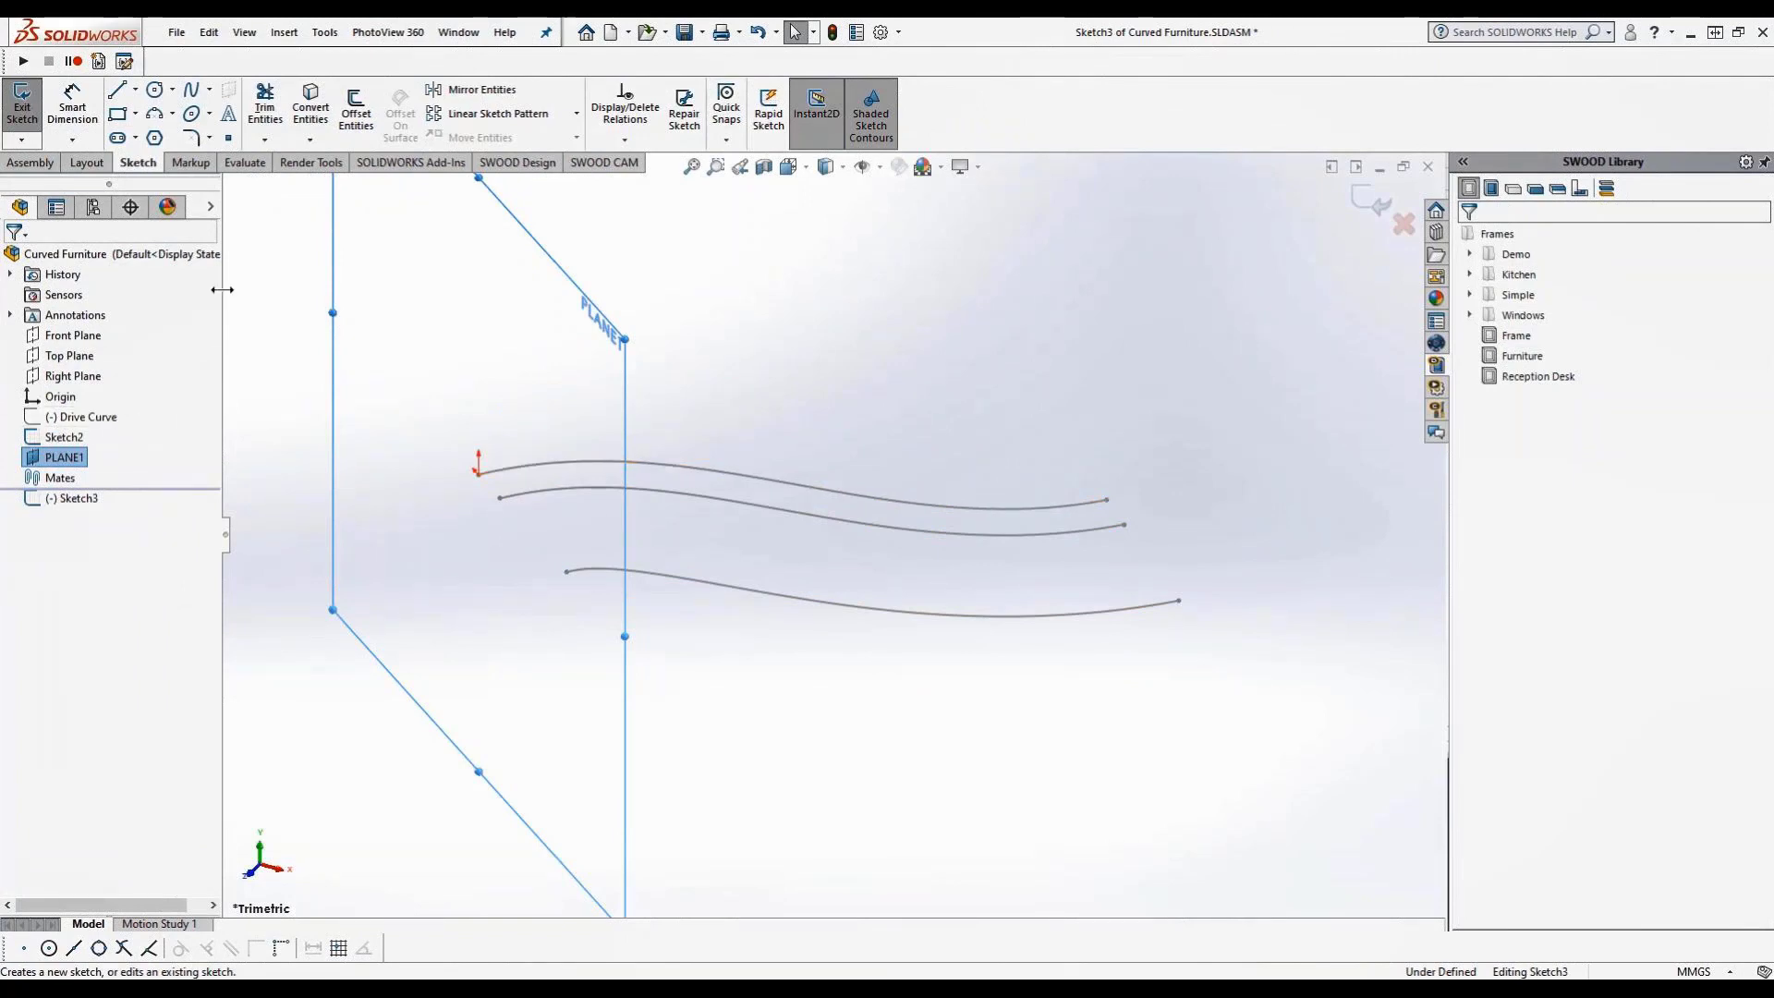
{"action": "left_click", "coordinate": [117, 114]}
{"action": "mouse_move", "coordinate": [386, 406]}
{"action": "middle_mouse_down"}
{"action": "mouse_move", "coordinate": [463, 419]}
{"action": "mouse_move", "coordinate": [518, 348]}
{"action": "mouse_move", "coordinate": [563, 440]}
{"action": "mouse_move", "coordinate": [526, 428]}
{"action": "middle_mouse_up"}
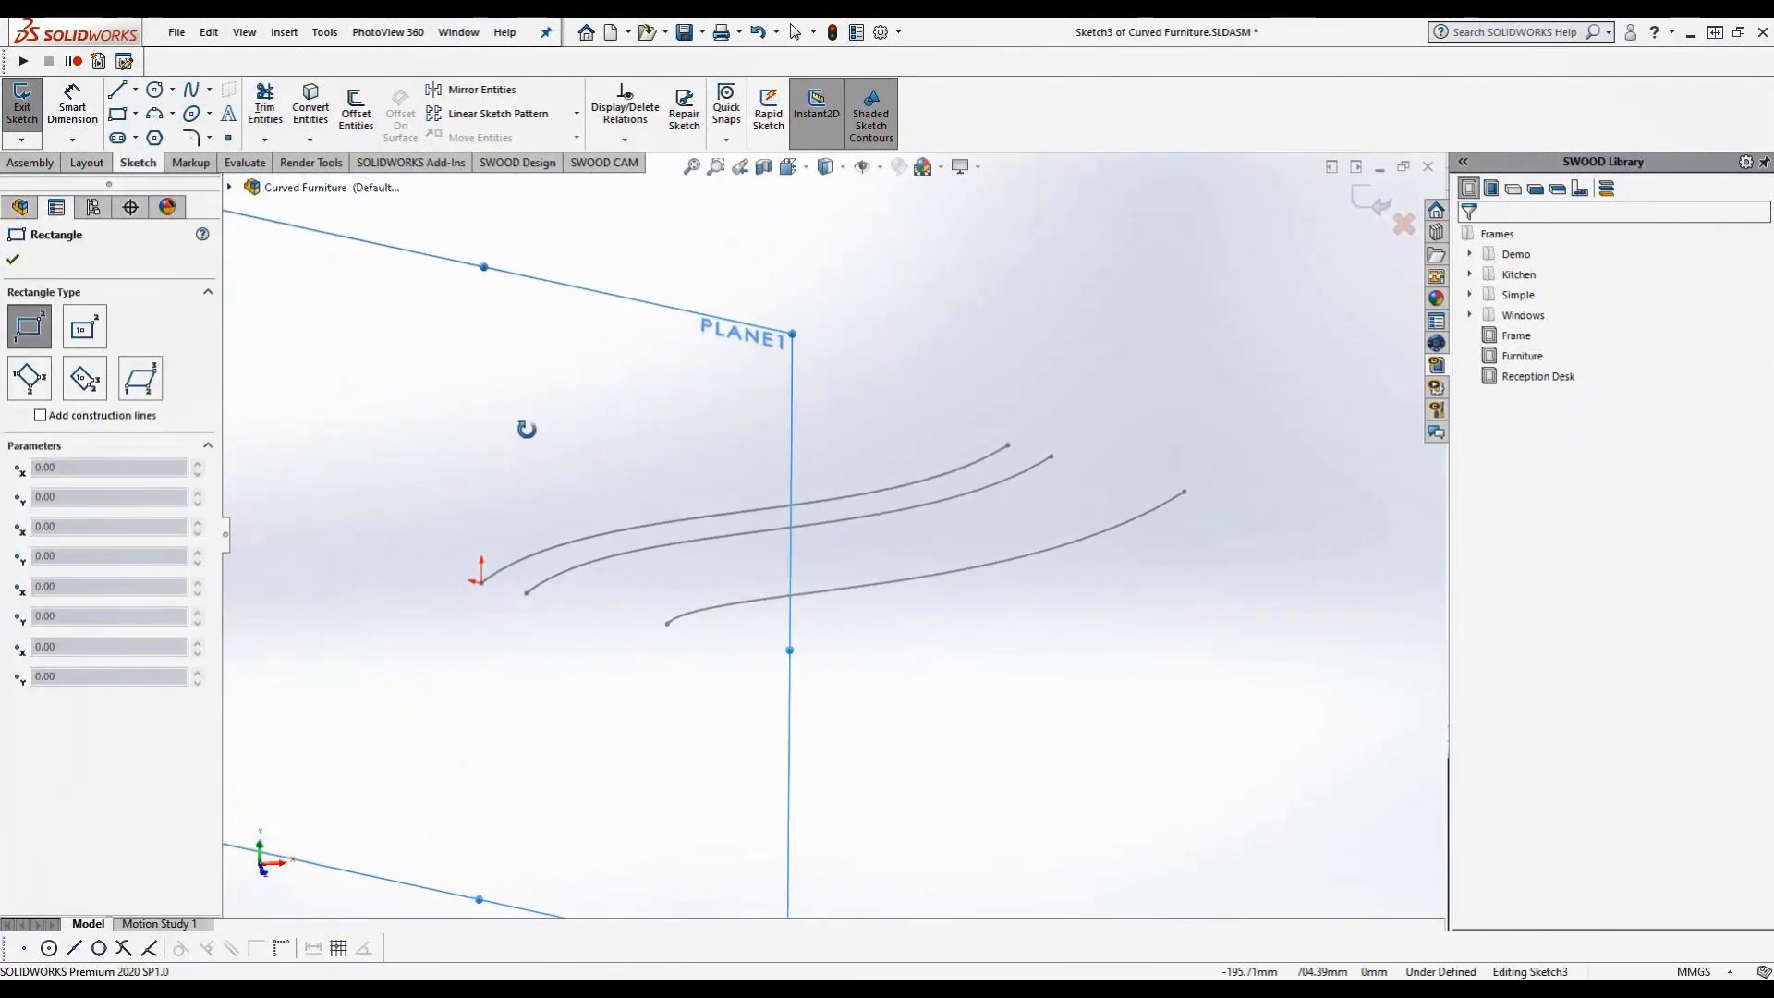
{"action": "left_click", "coordinate": [482, 584]}
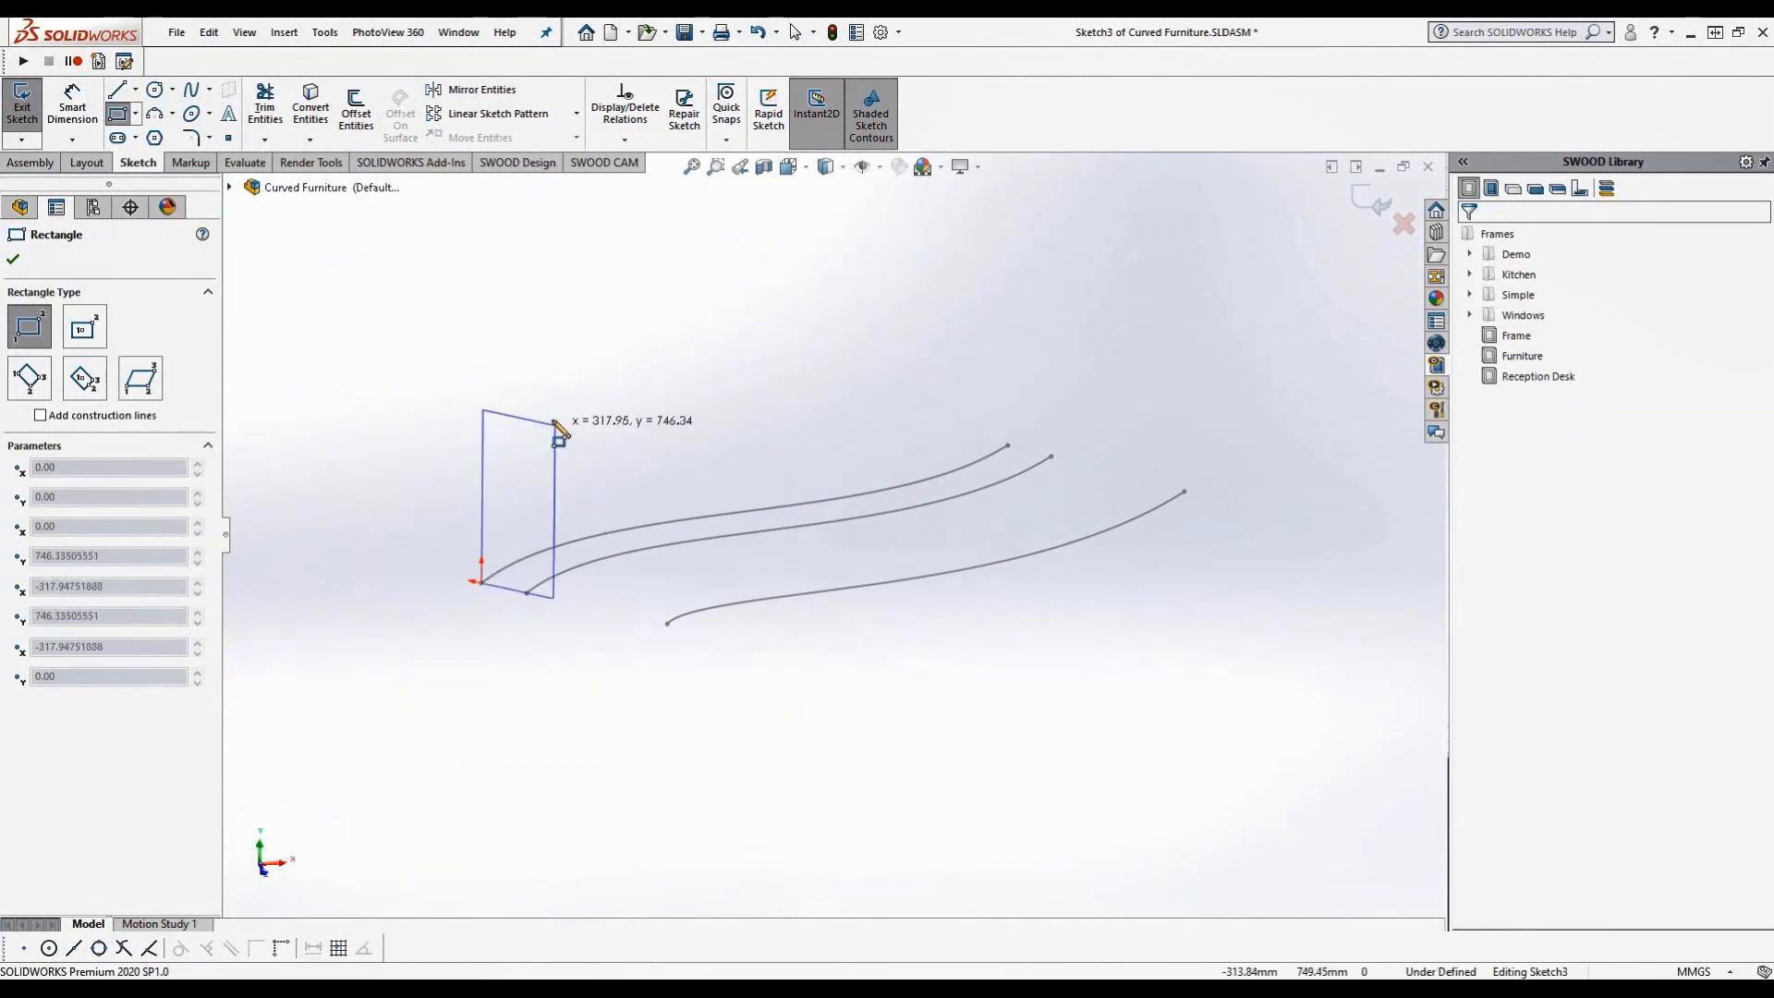
{"action": "left_click", "coordinate": [546, 409]}
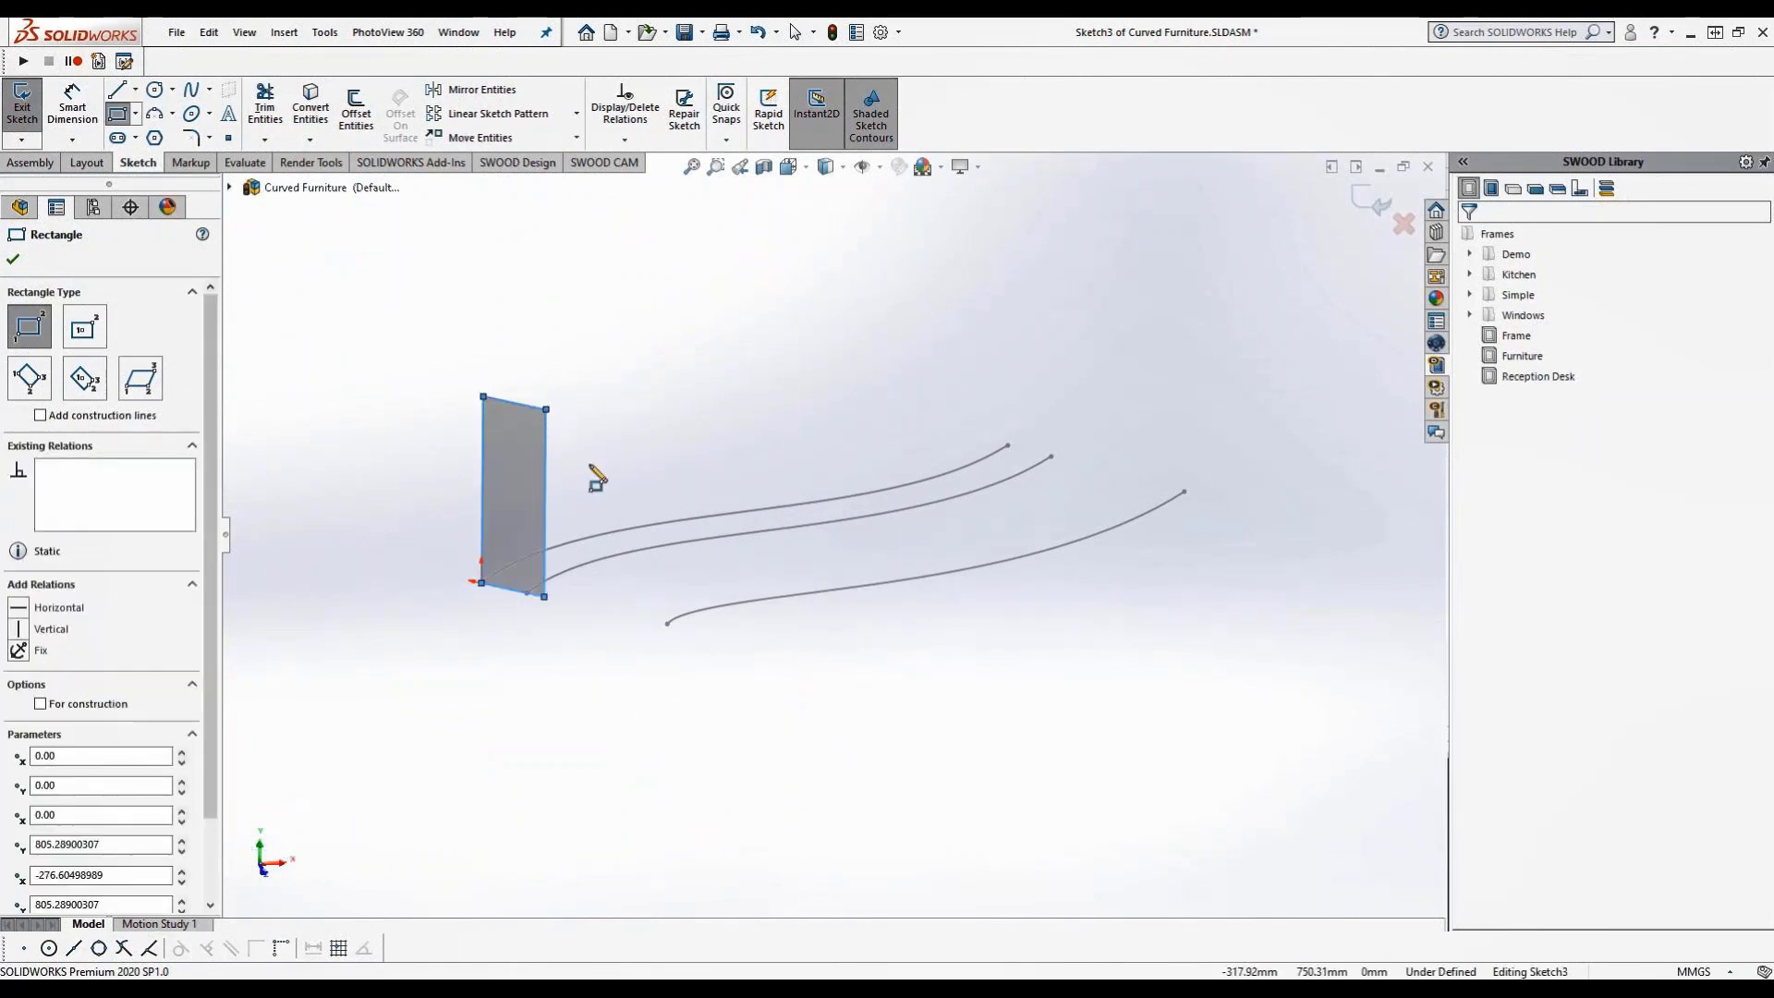
Sketch a lower corner rectangle from the 820 mm offset curve's start point to the tall rectangle's nearest vertical edge
{"action": "left_click", "coordinate": [668, 624]}
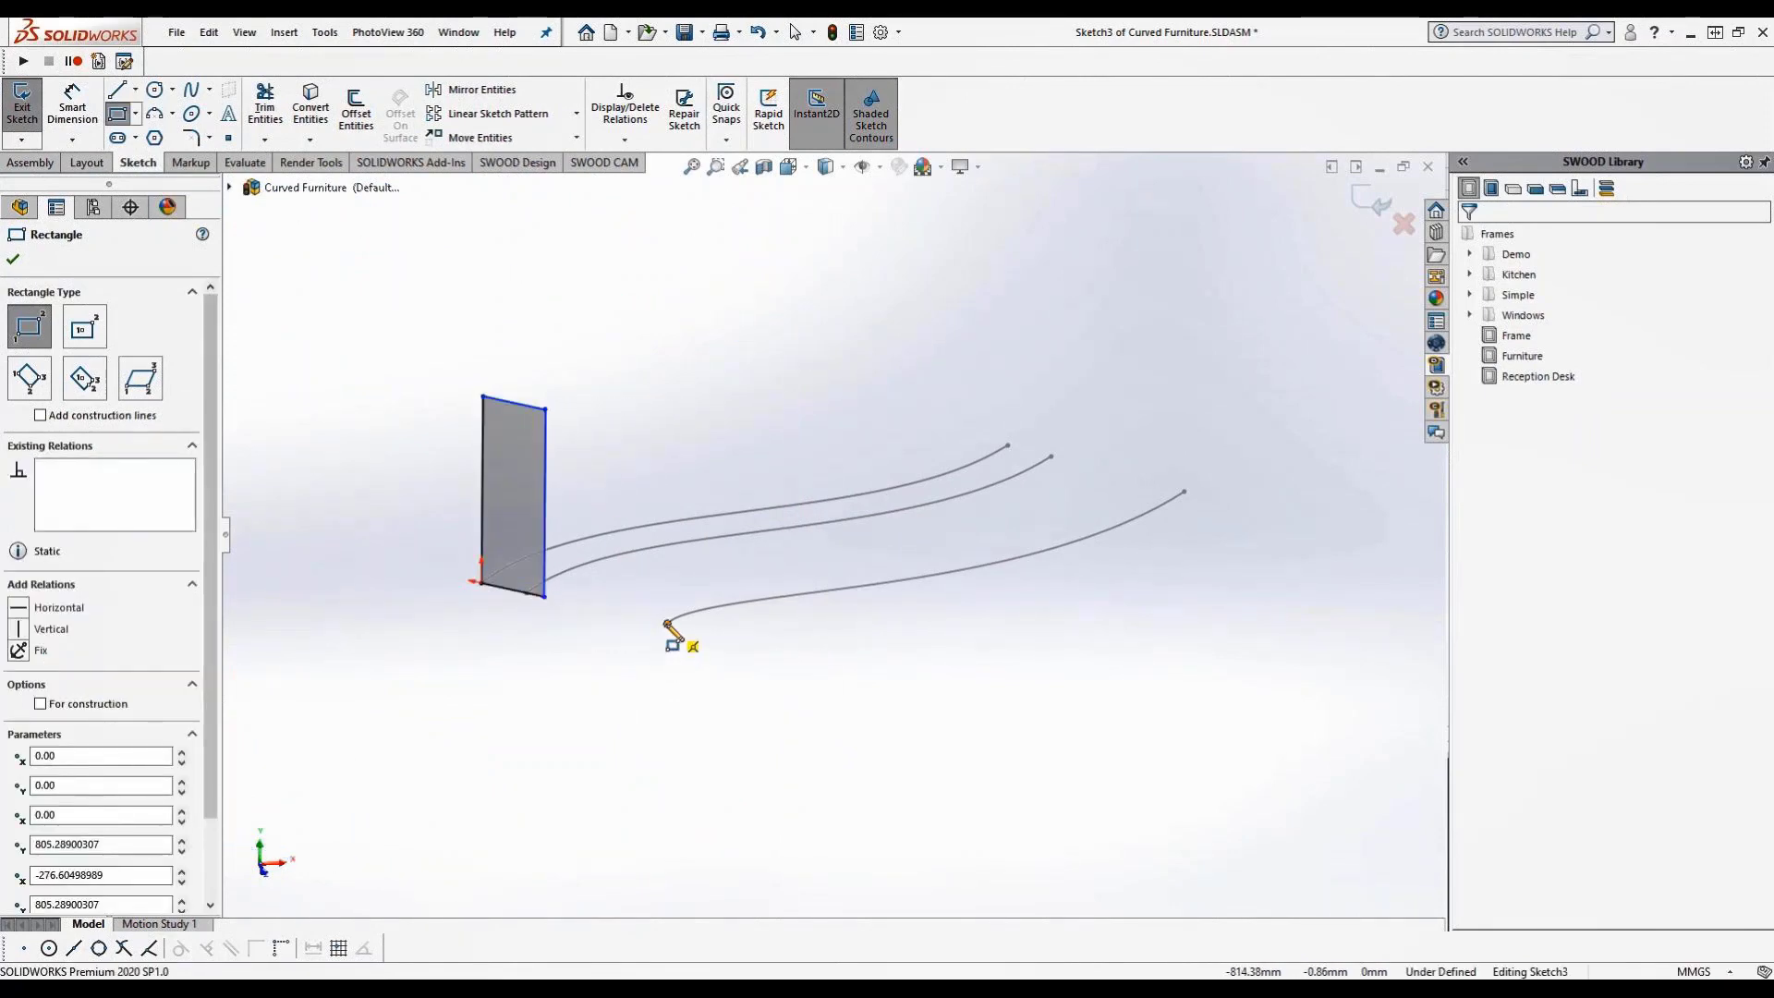
{"action": "left_click", "coordinate": [547, 492]}
{"action": "key", "text": "Escape"}
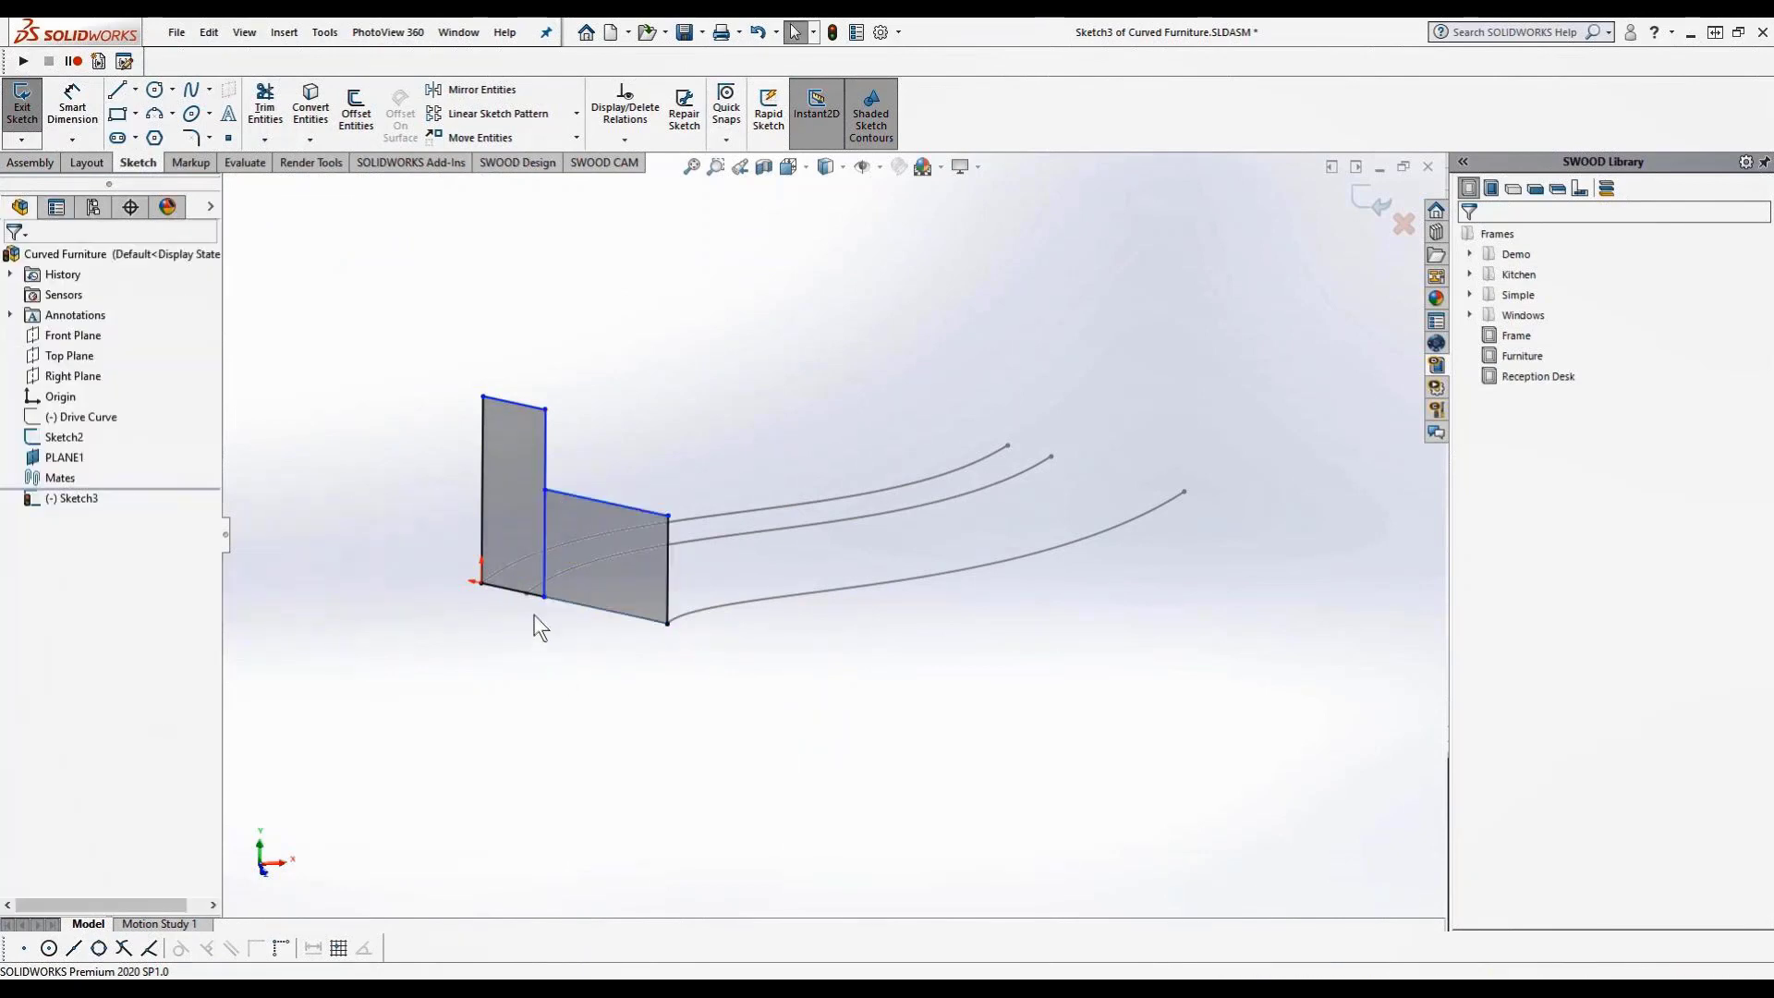
Make the tall rectangle's lower corner, shared with the low rectangle's base, coincident with the first offset curve's start point
{"action": "left_click", "coordinate": [544, 598]}
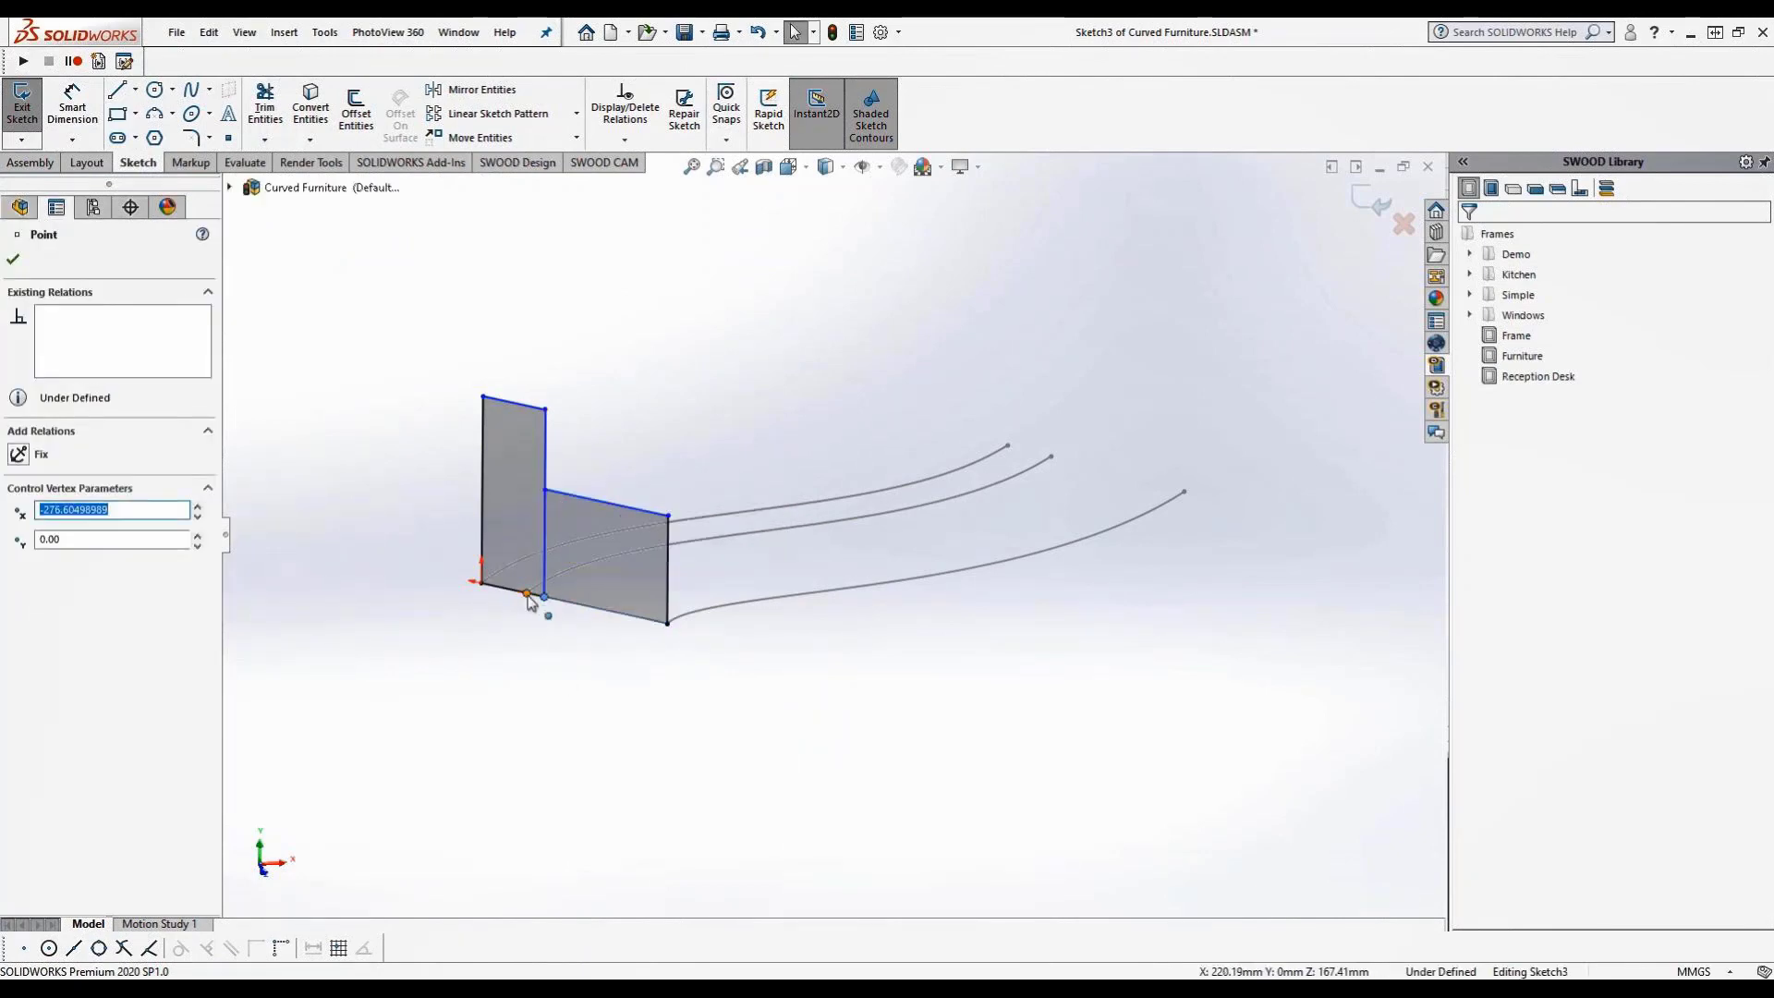
{"action": "left_click", "coordinate": [528, 594], "text": "ctrl"}
{"action": "left_click", "coordinate": [641, 516]}
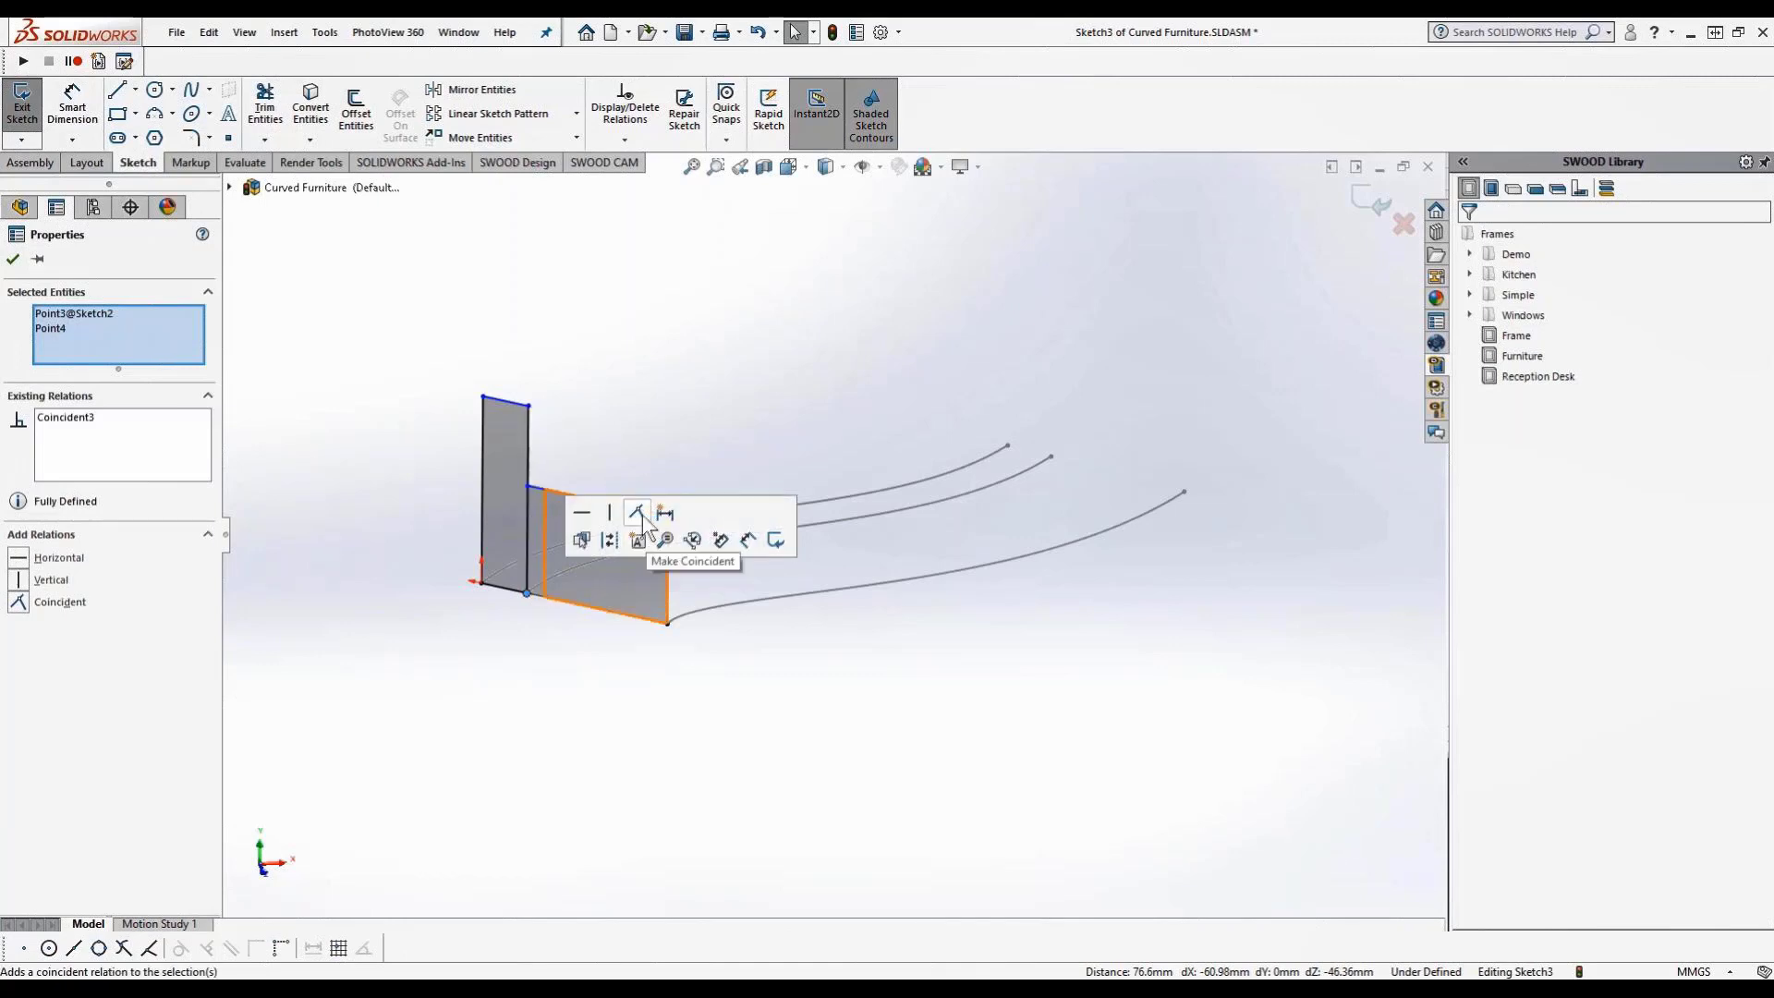
Dimension the tall rectangle's vertical edge at the origin to 520 mm
{"action": "left_click", "coordinate": [72, 106]}
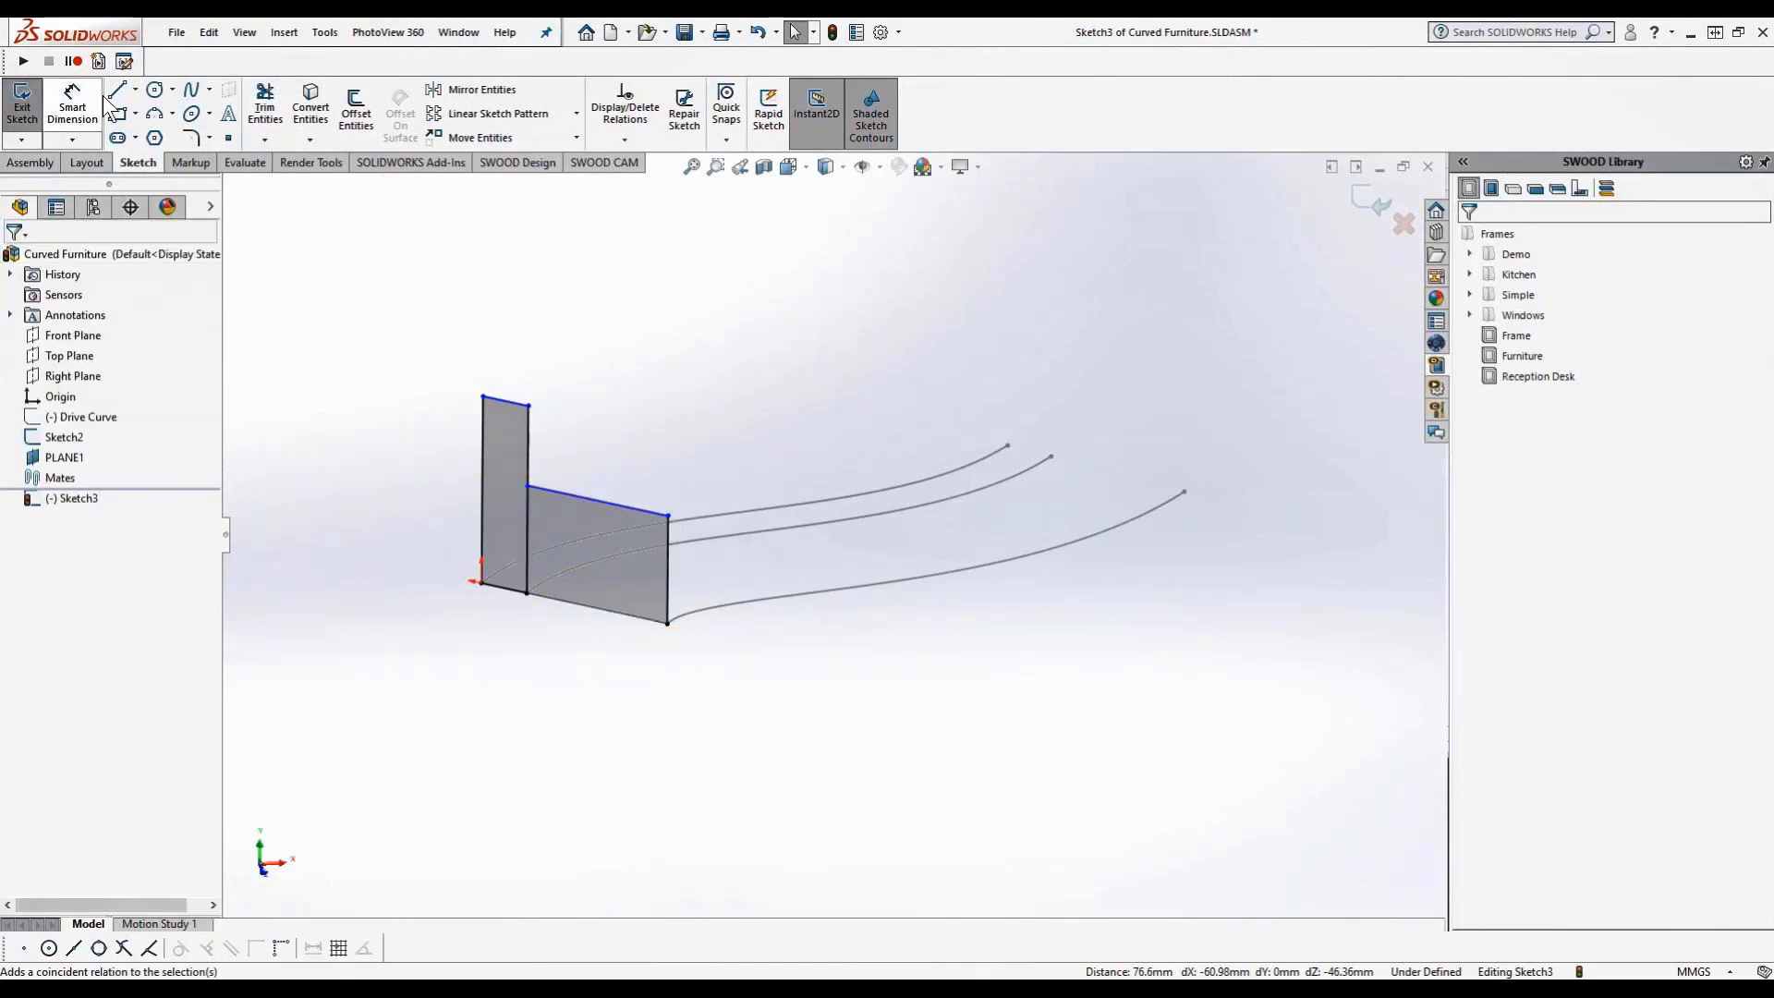
{"action": "left_click", "coordinate": [481, 491]}
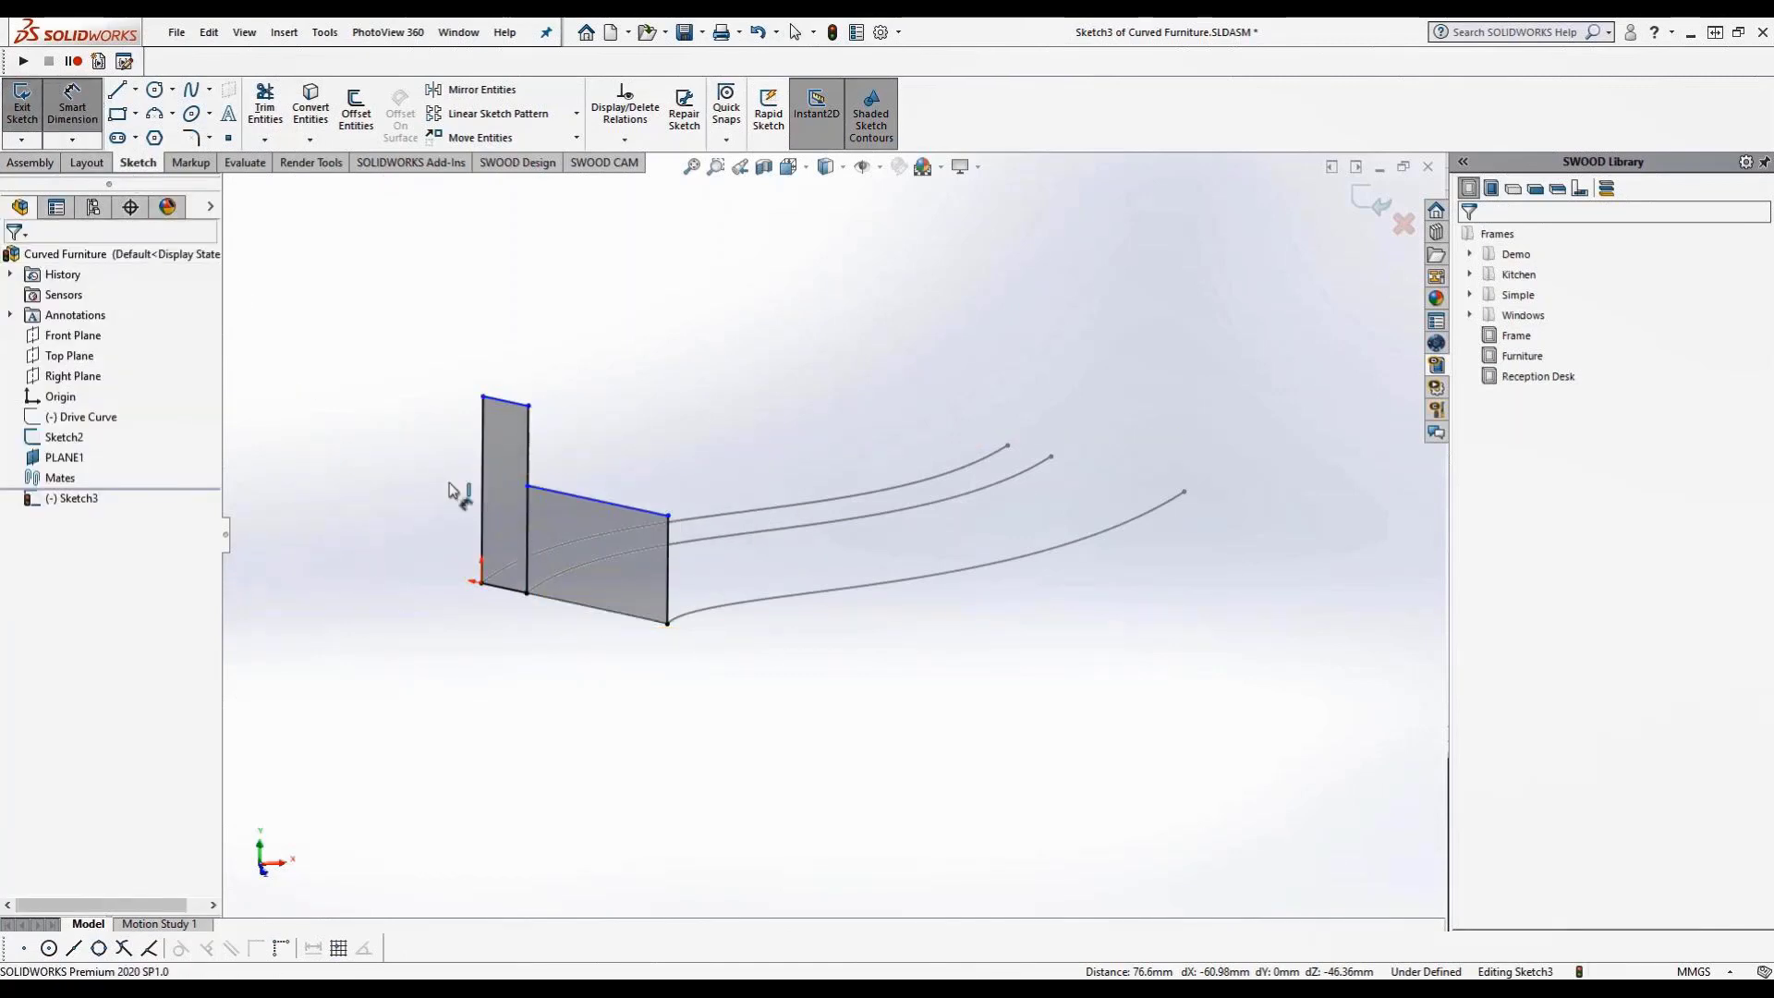
{"action": "left_click", "coordinate": [426, 489]}
{"action": "type", "text": "520"}
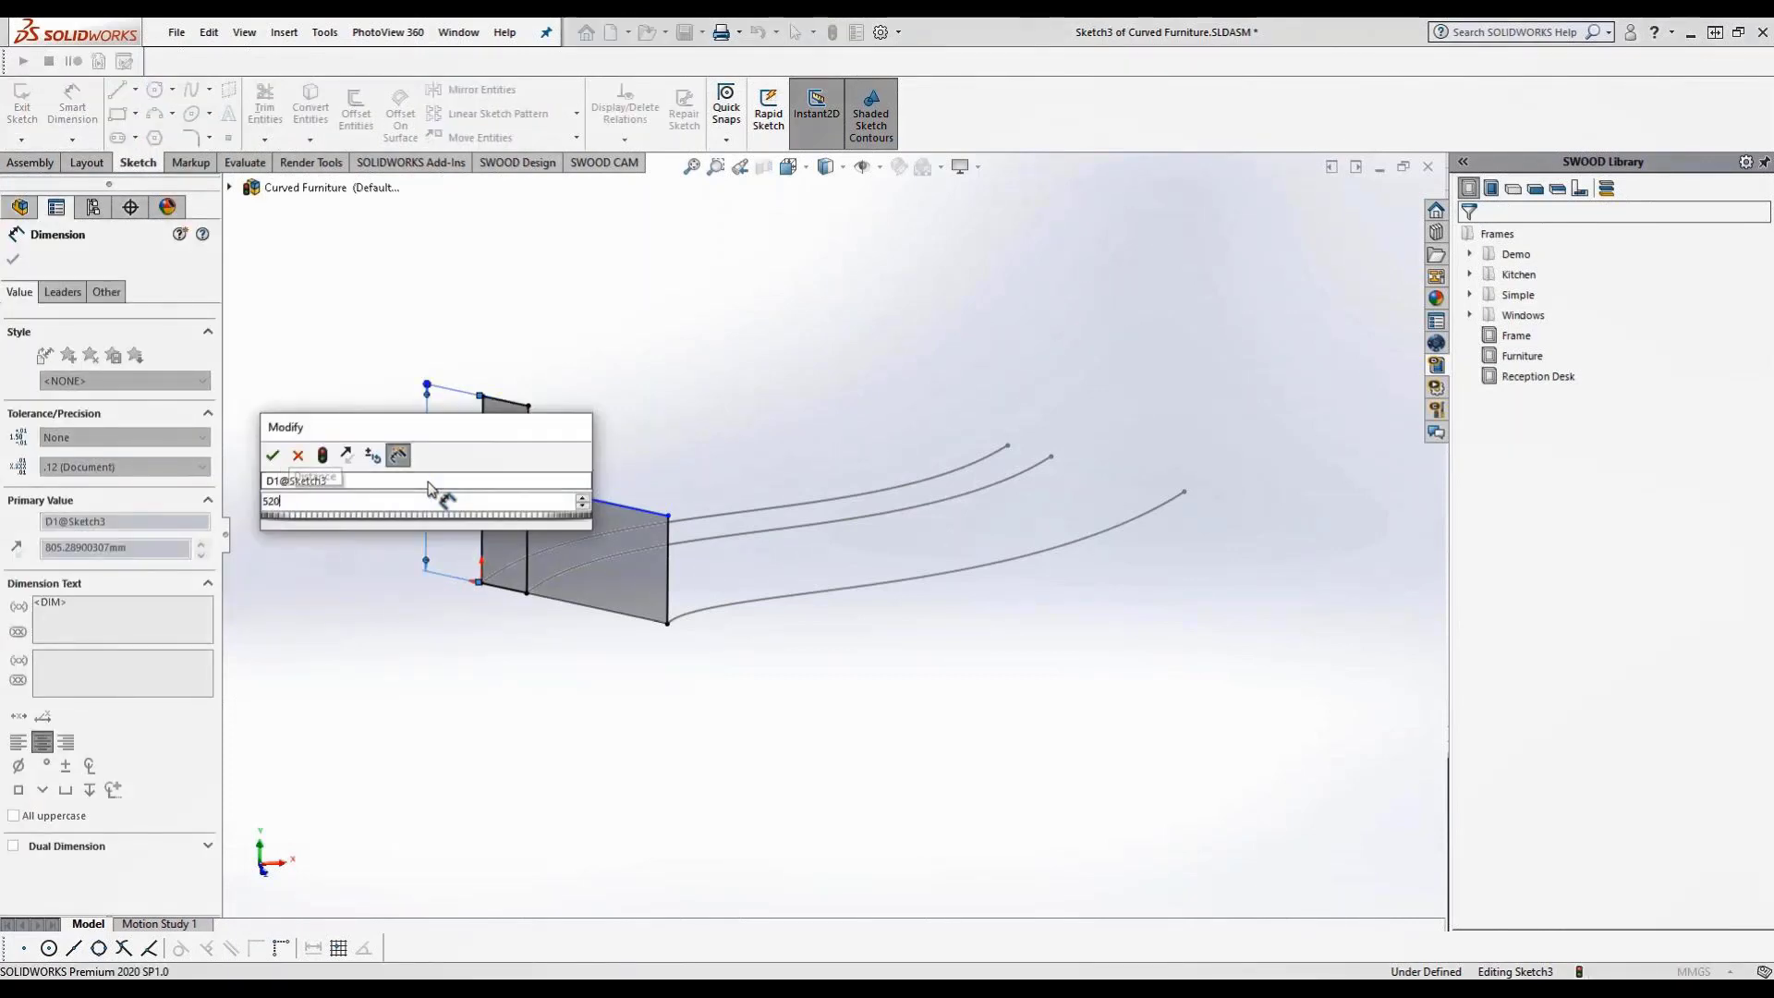
{"action": "key", "text": "Return"}
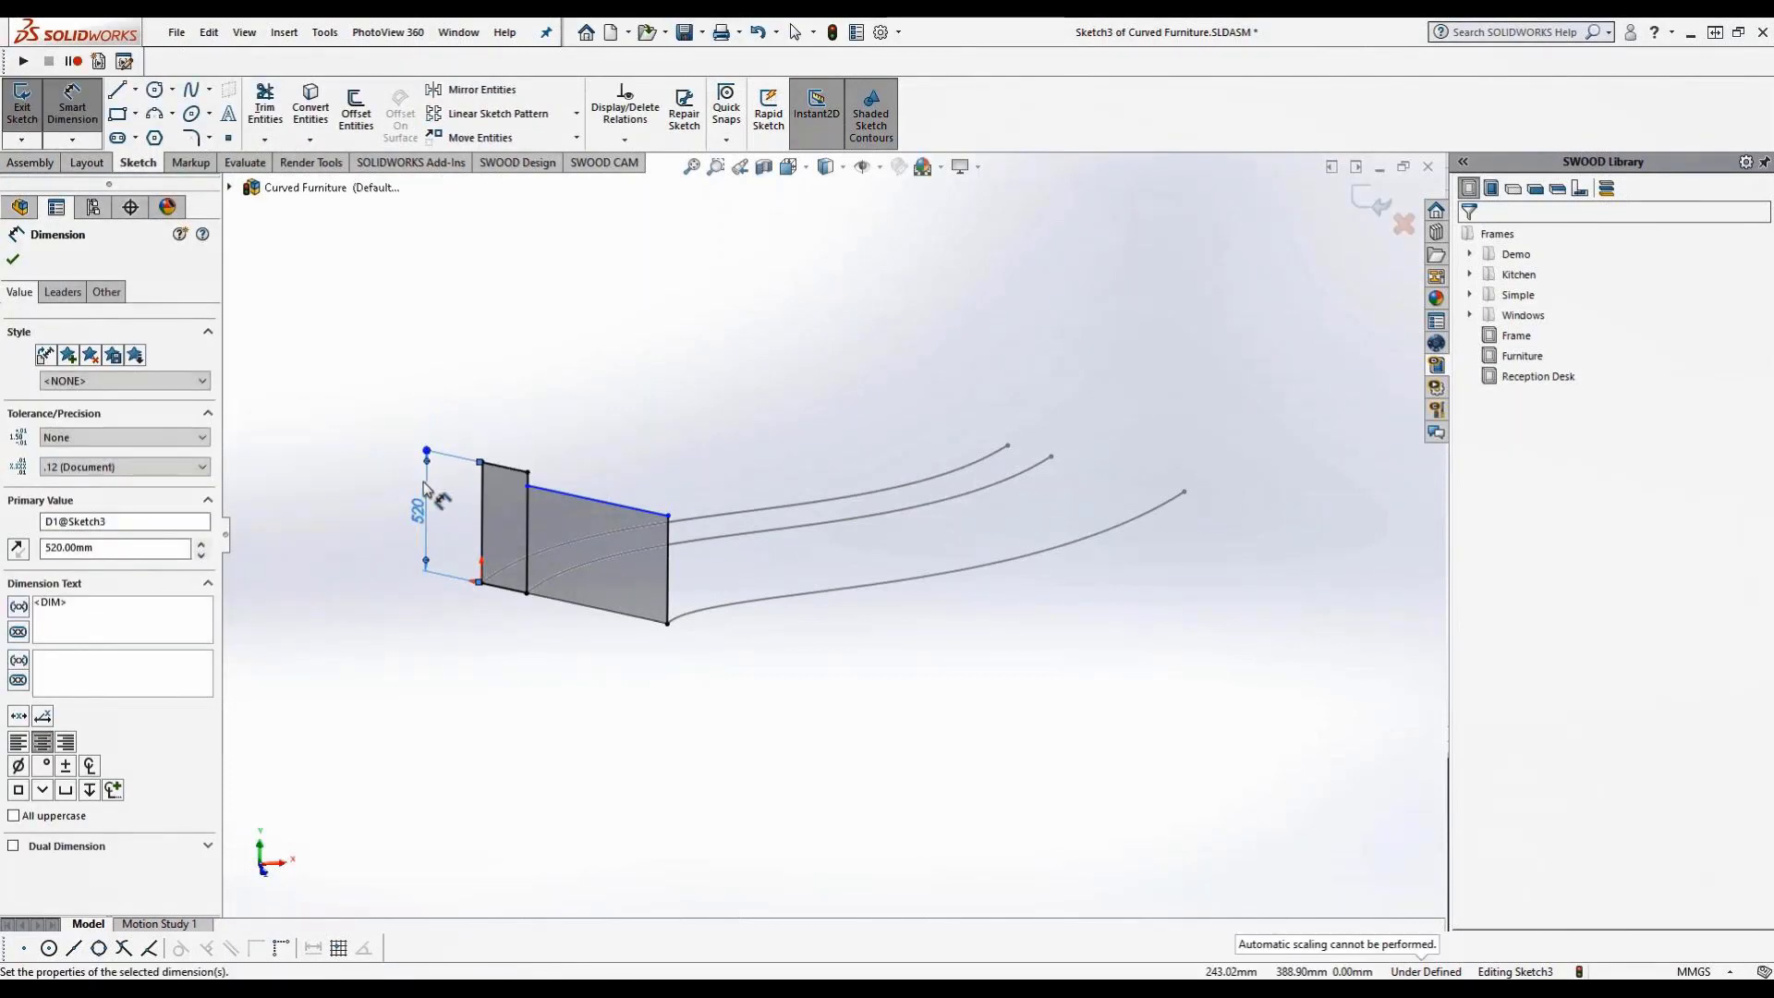
Dimension the lower rectangle's outer vertical edge to 320 mm and close the profile sketch
{"action": "left_click", "coordinate": [670, 589]}
{"action": "left_click", "coordinate": [730, 688]}
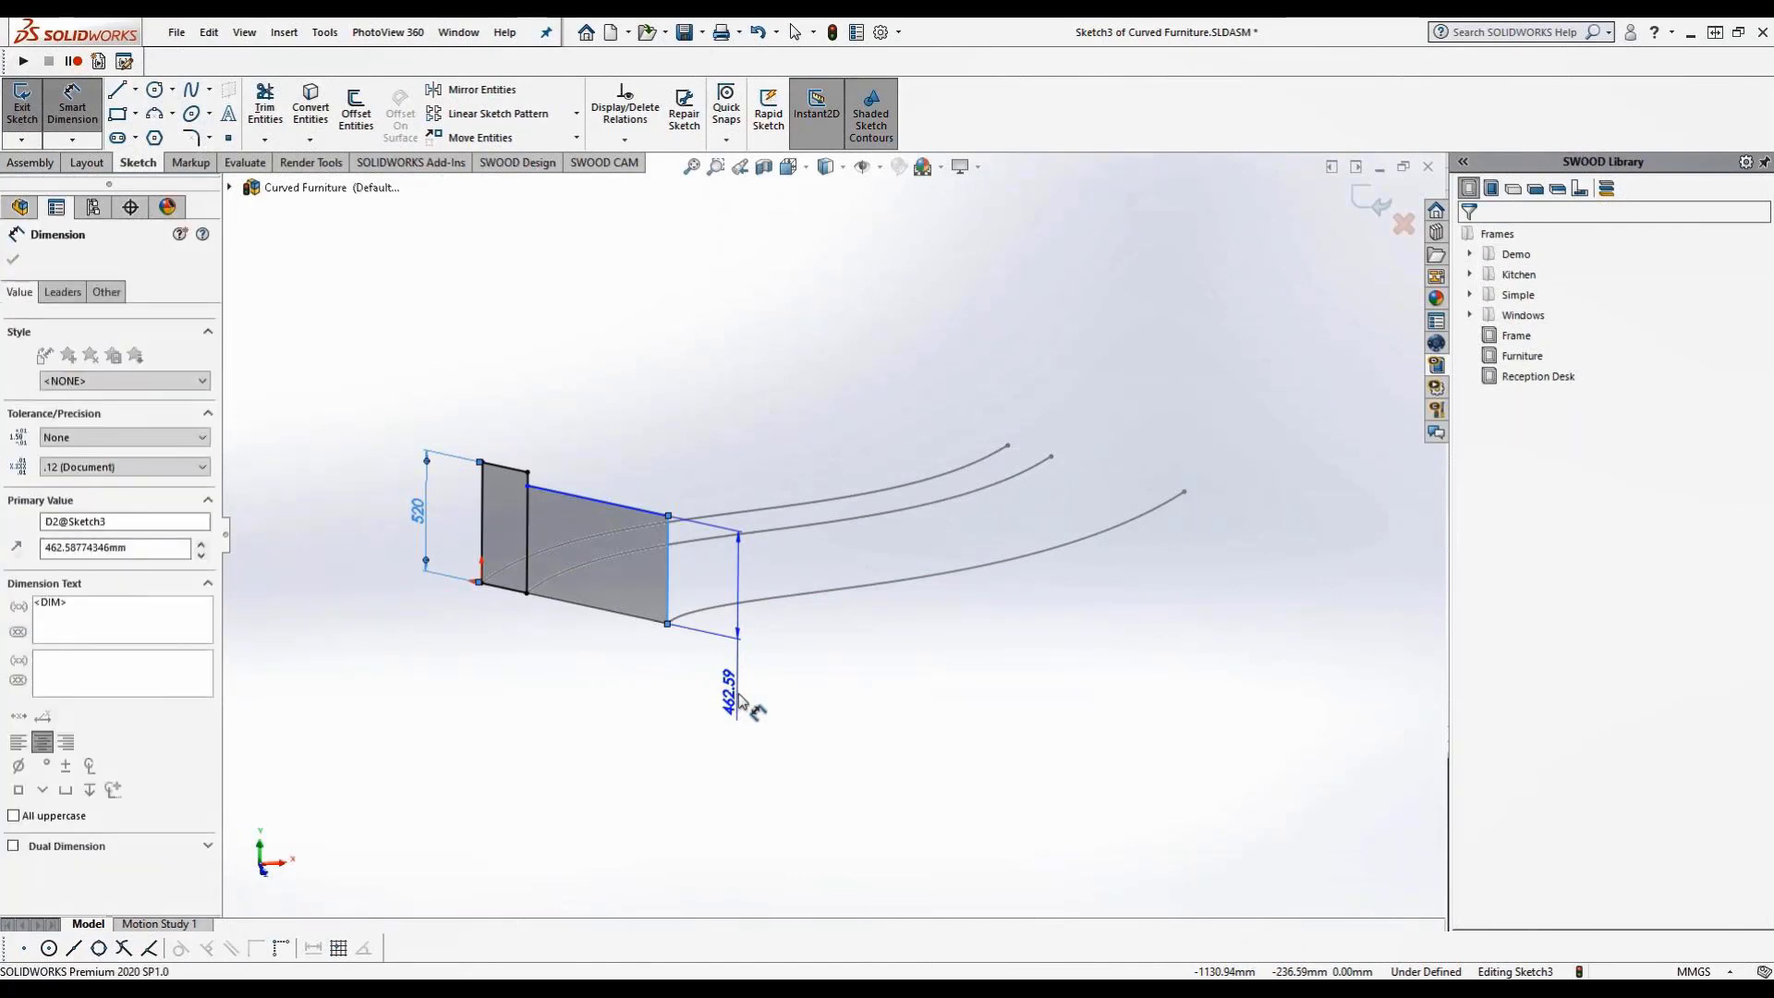
{"action": "type", "text": "320"}
{"action": "key", "text": "Return"}
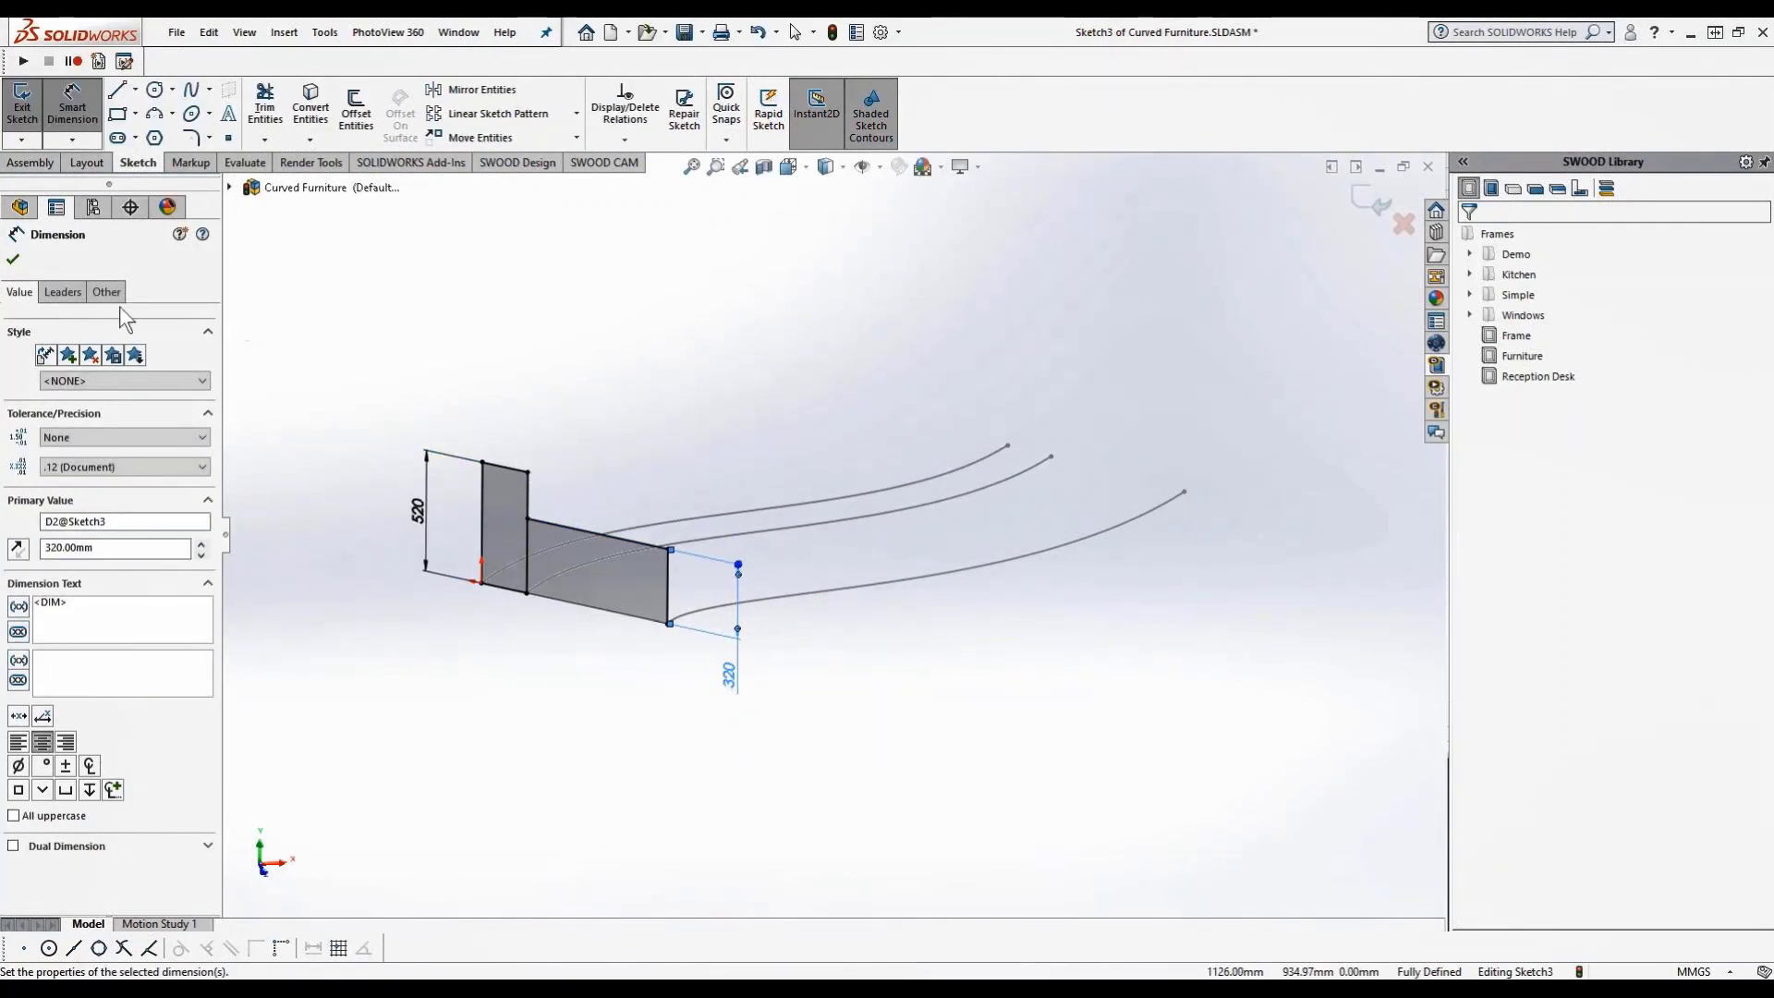
{"action": "left_click", "coordinate": [23, 260]}
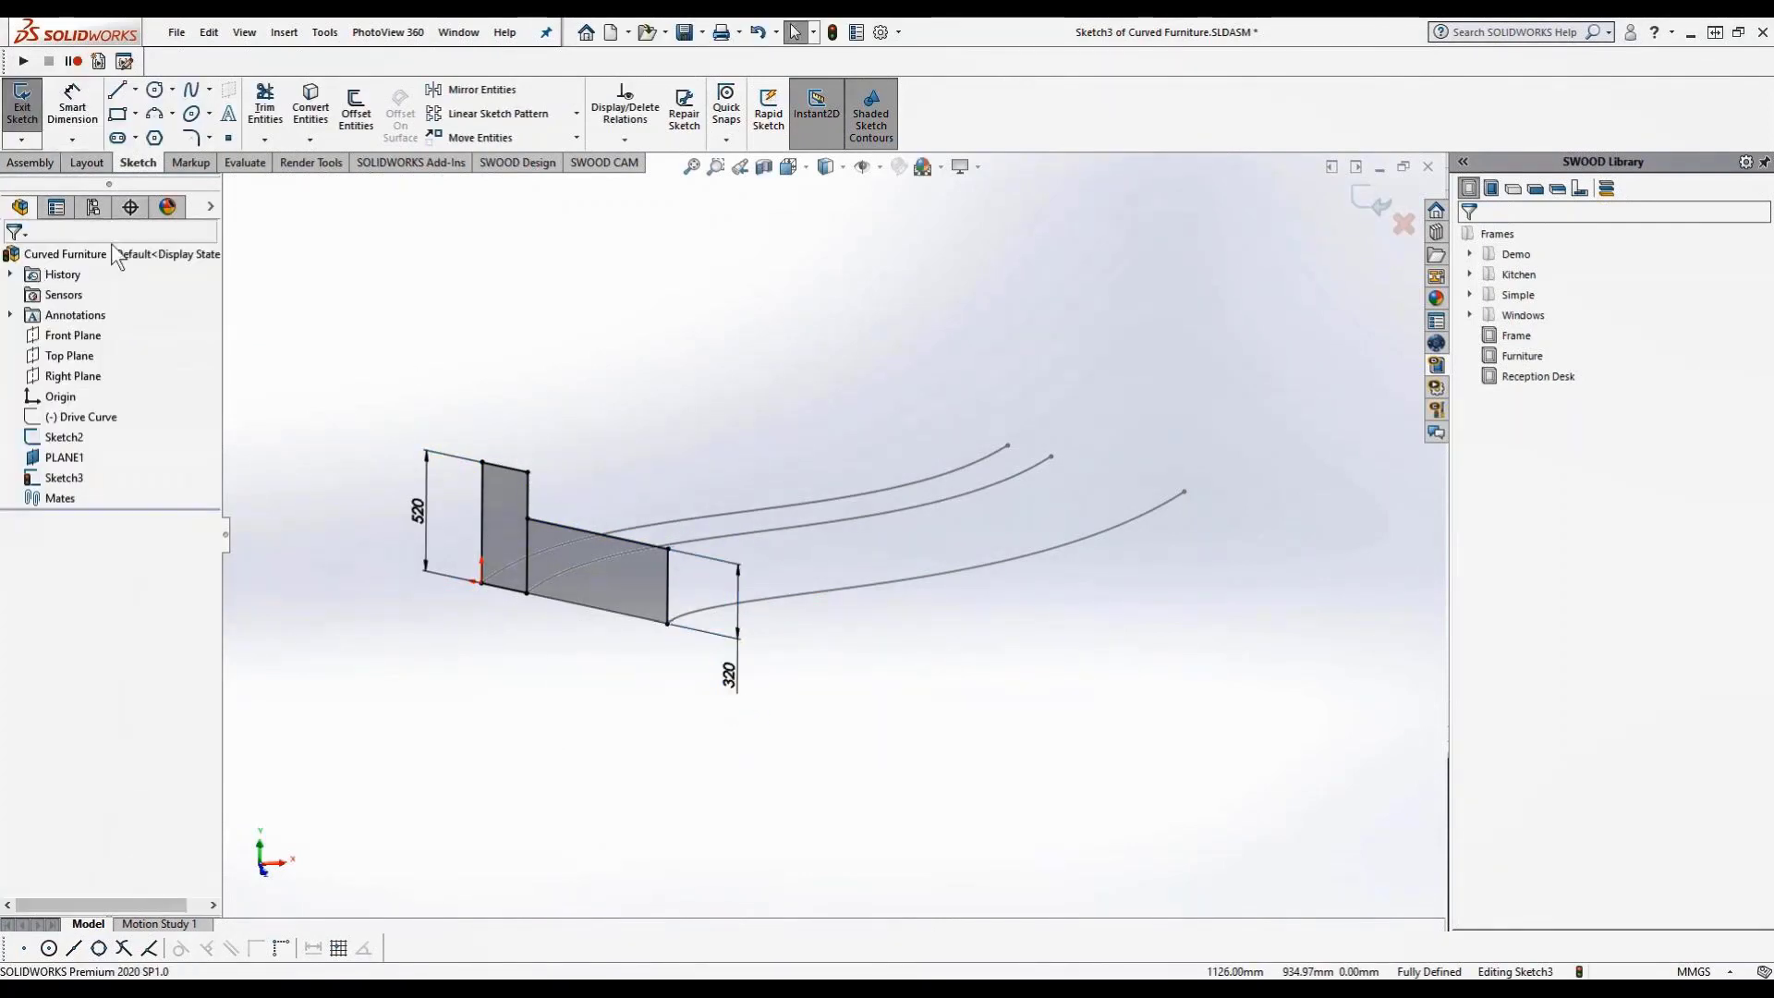
{"action": "left_click", "coordinate": [1371, 205]}
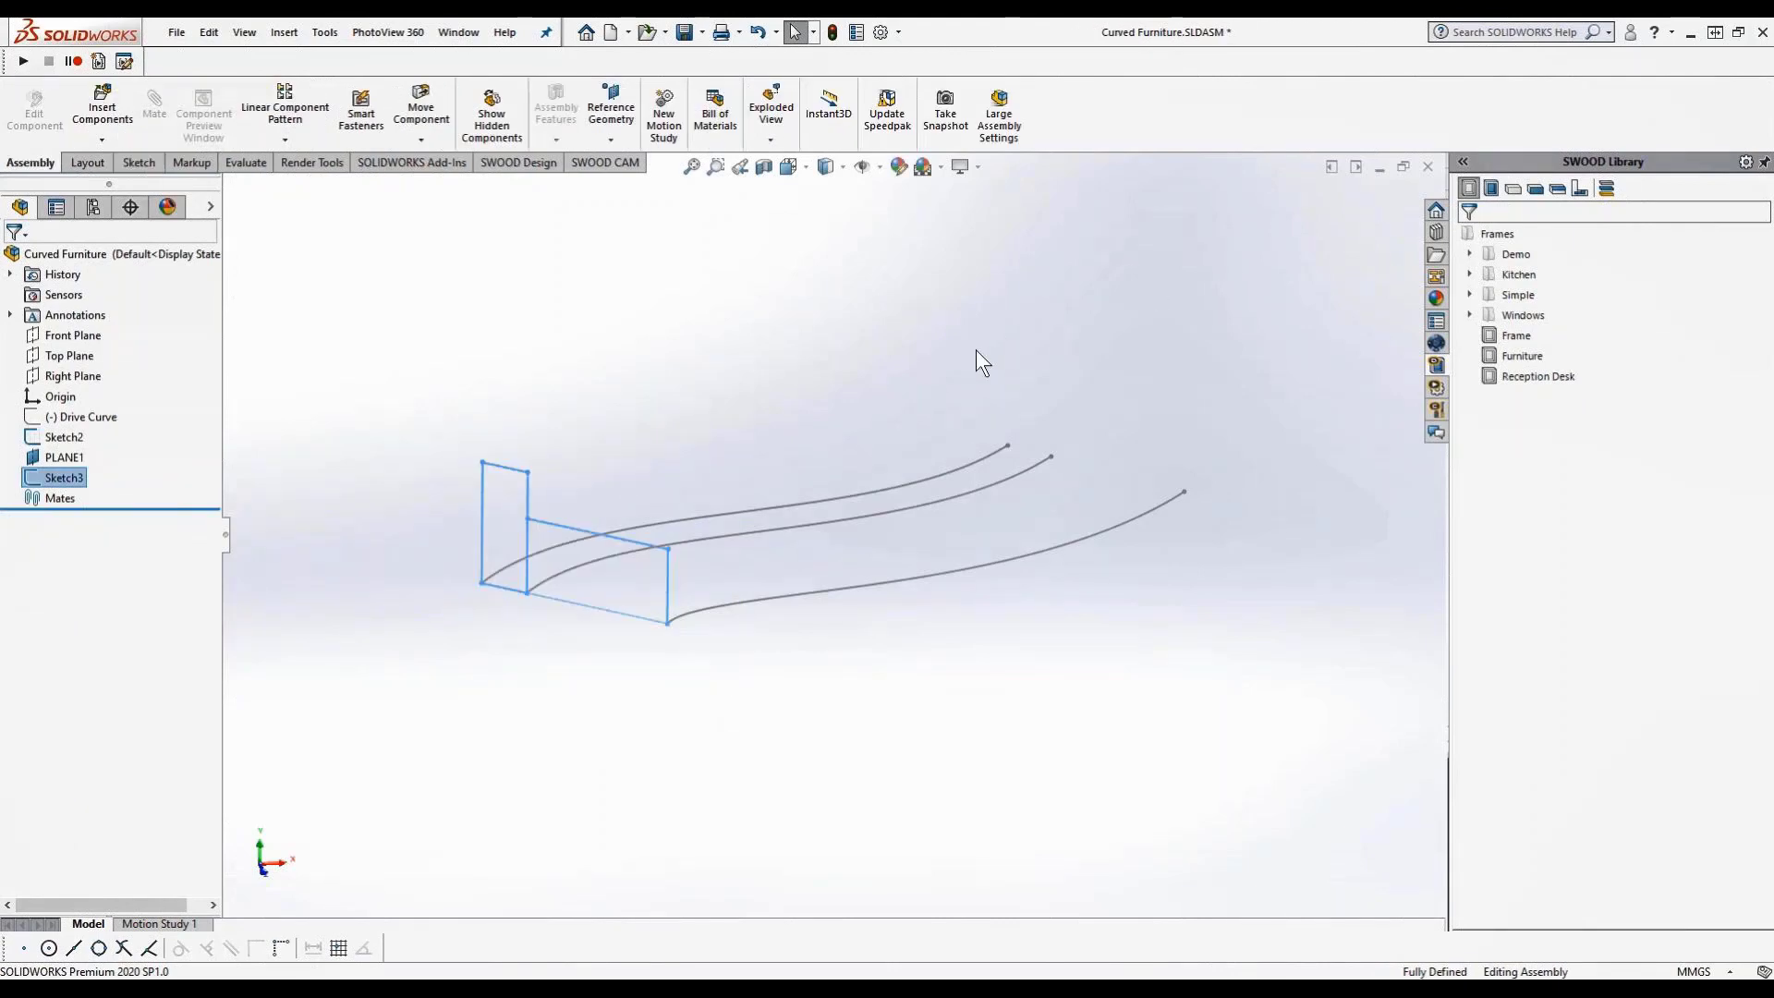
Insert a new part into the assembly, placed on PLANE1
{"action": "left_click", "coordinate": [100, 138]}
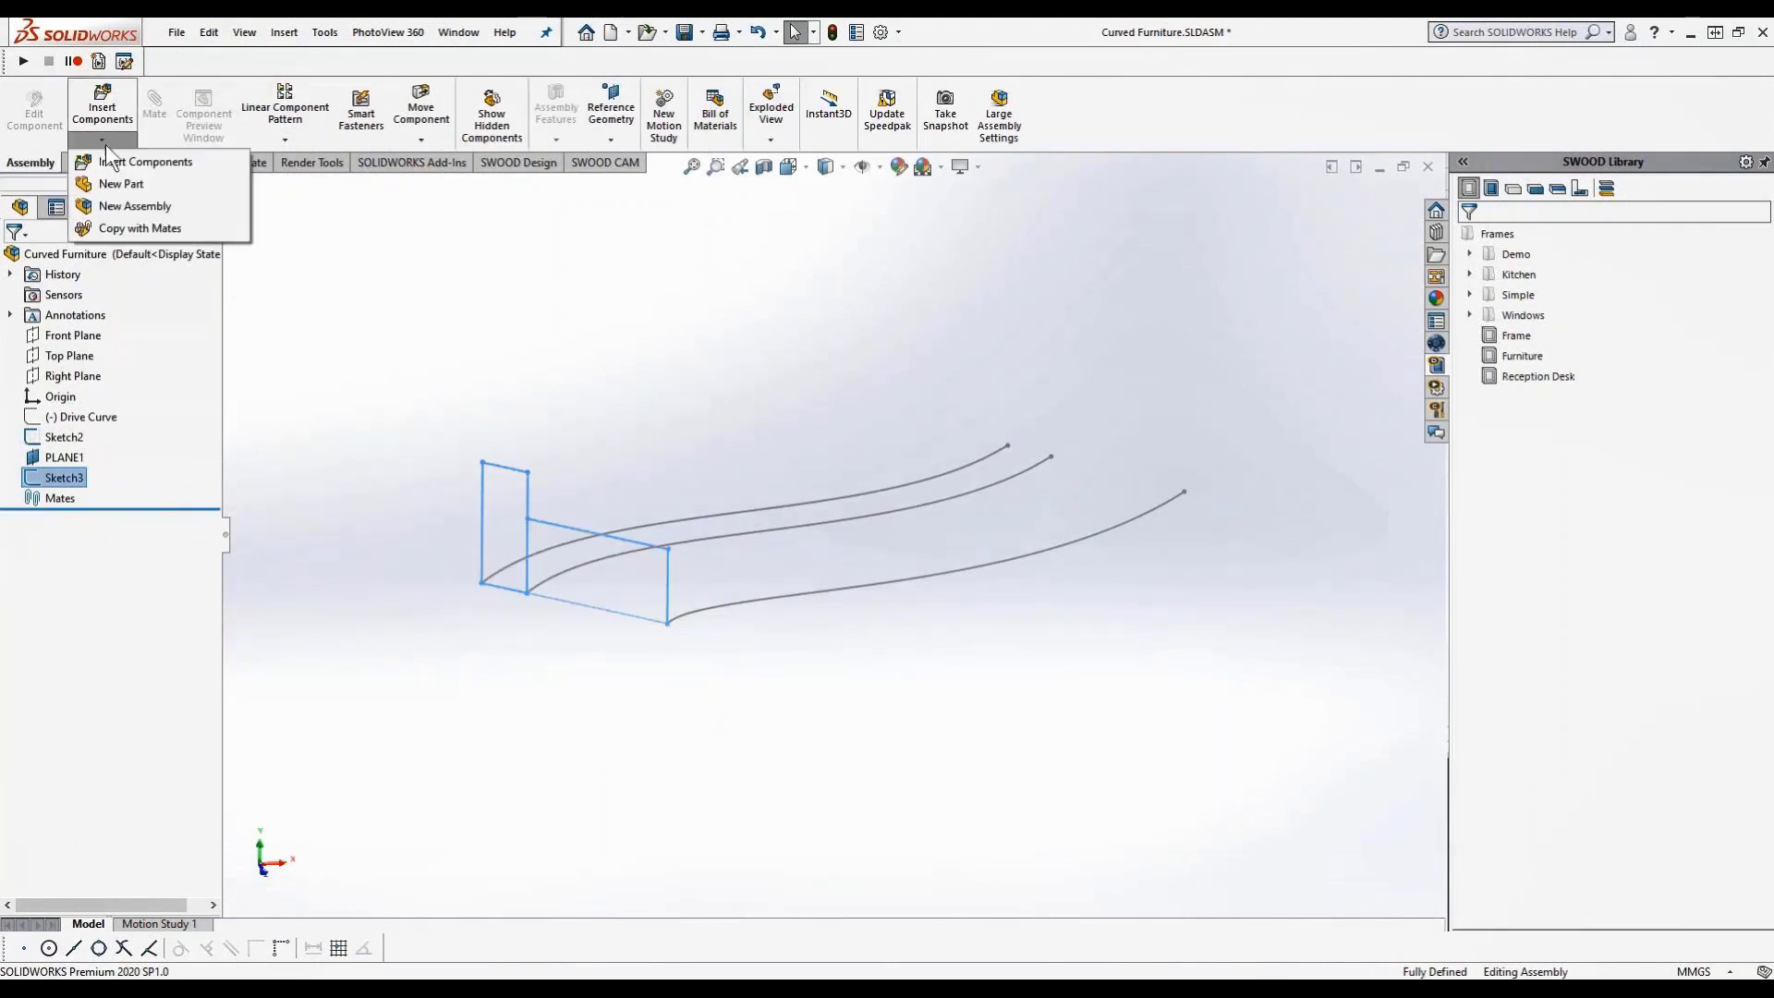
{"action": "left_click", "coordinate": [115, 189]}
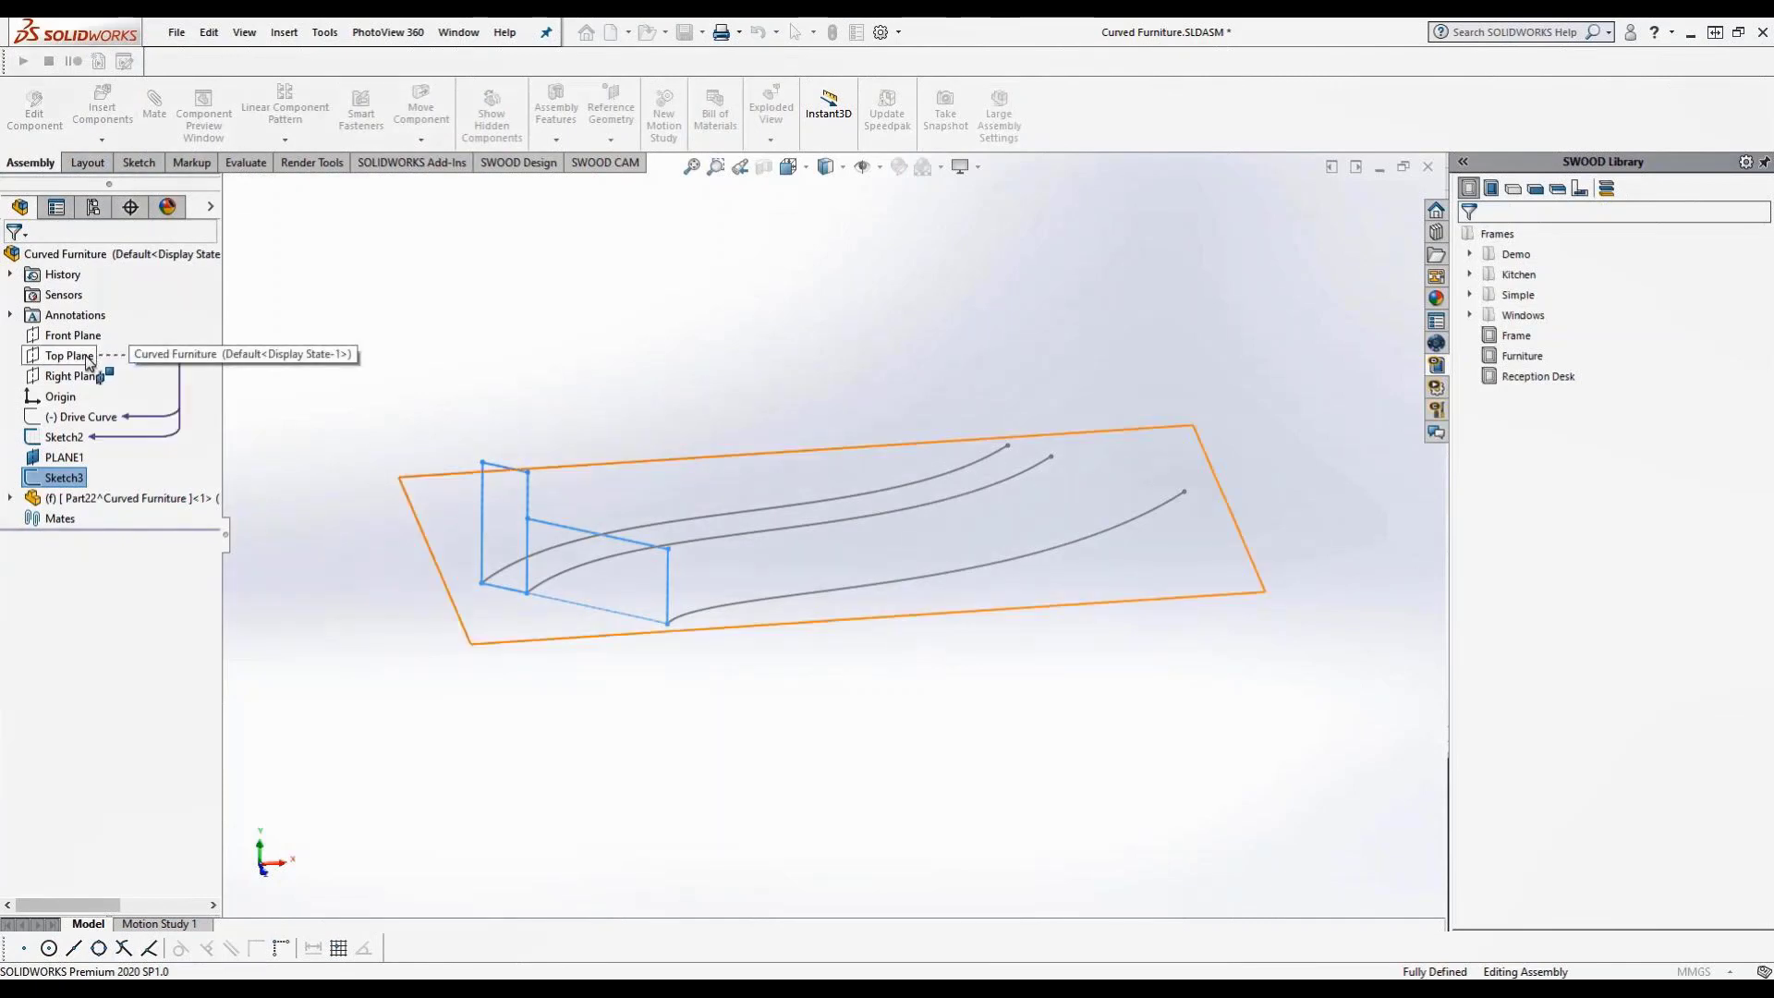
{"action": "left_click", "coordinate": [61, 458]}
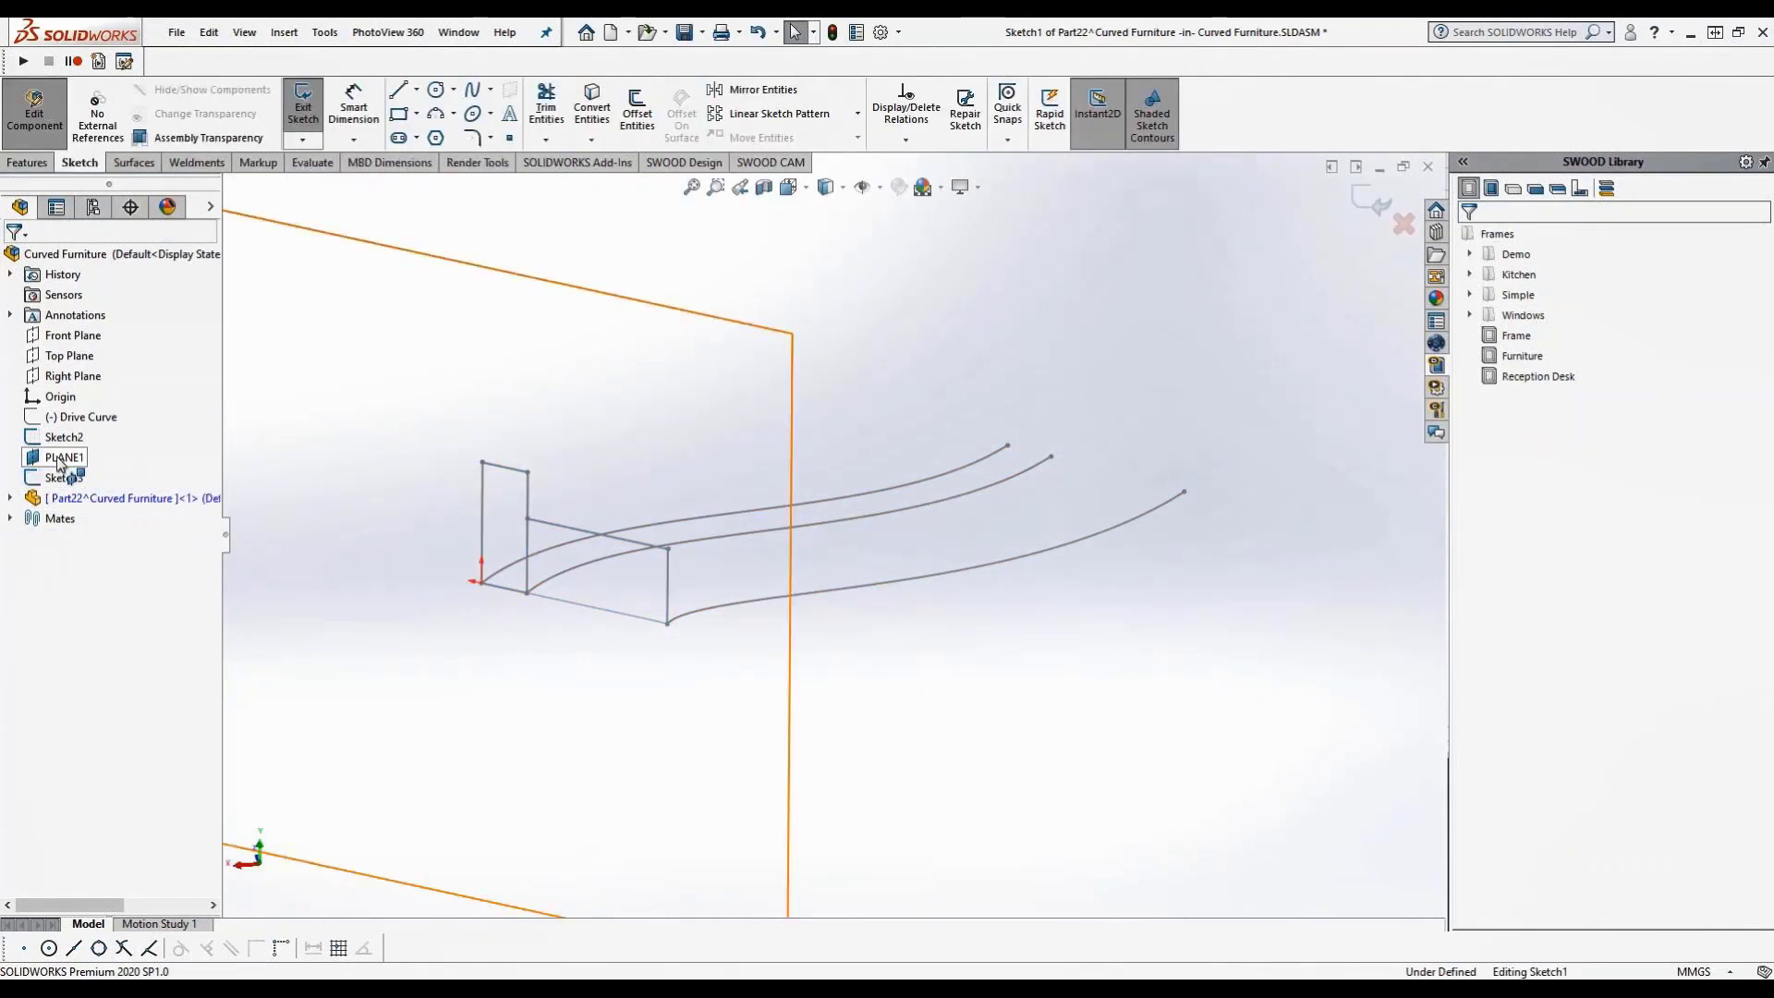
Rename the new part as Chassis
{"action": "left_click", "coordinate": [88, 501]}
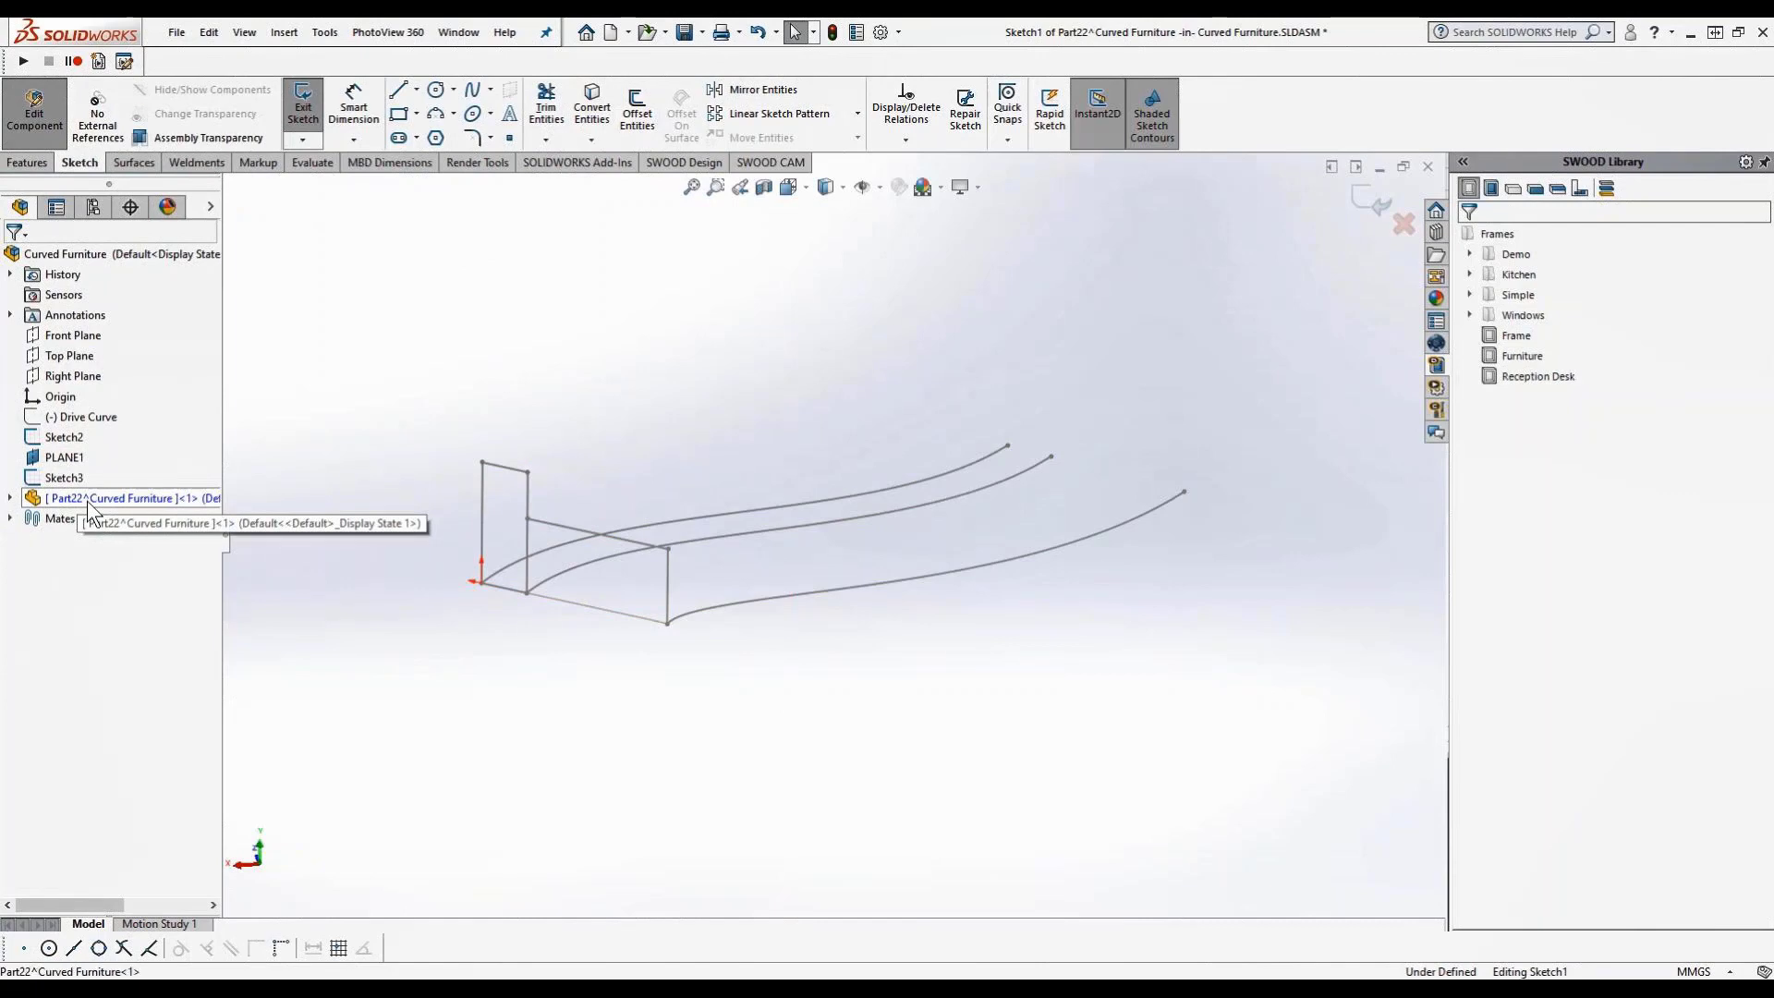
{"action": "left_click", "coordinate": [92, 497]}
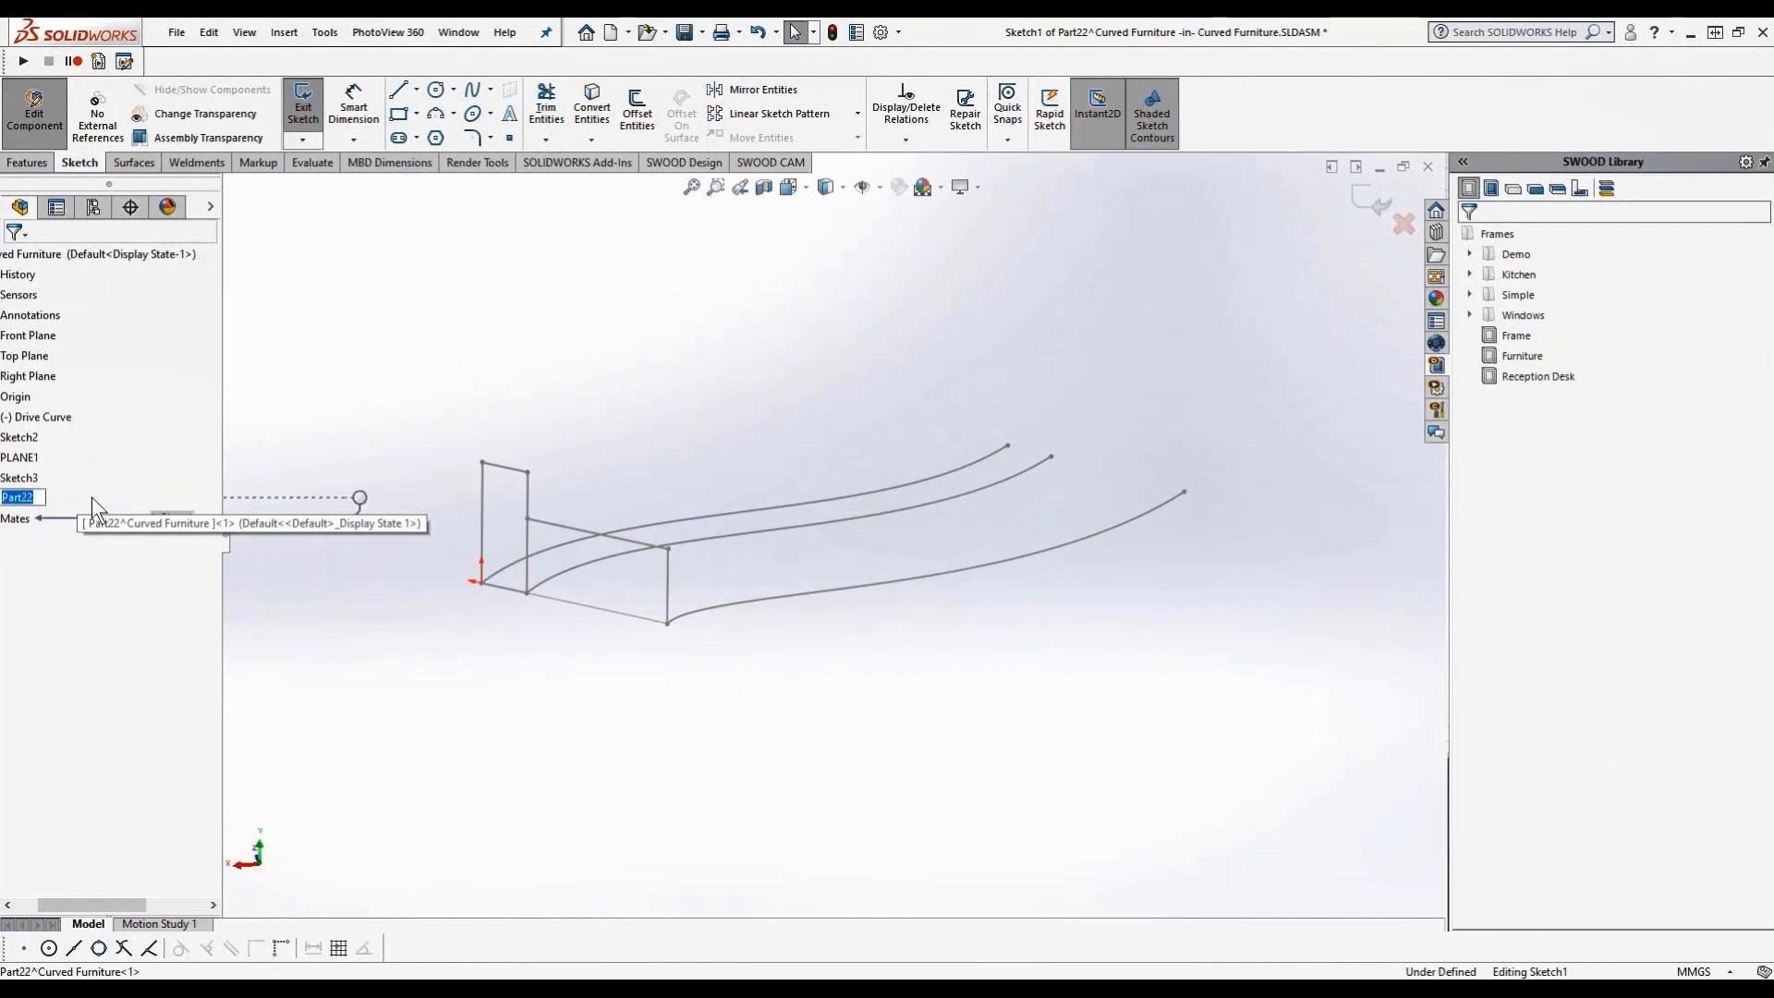
{"action": "type", "text": "Chassis"}
{"action": "key", "text": "Return"}
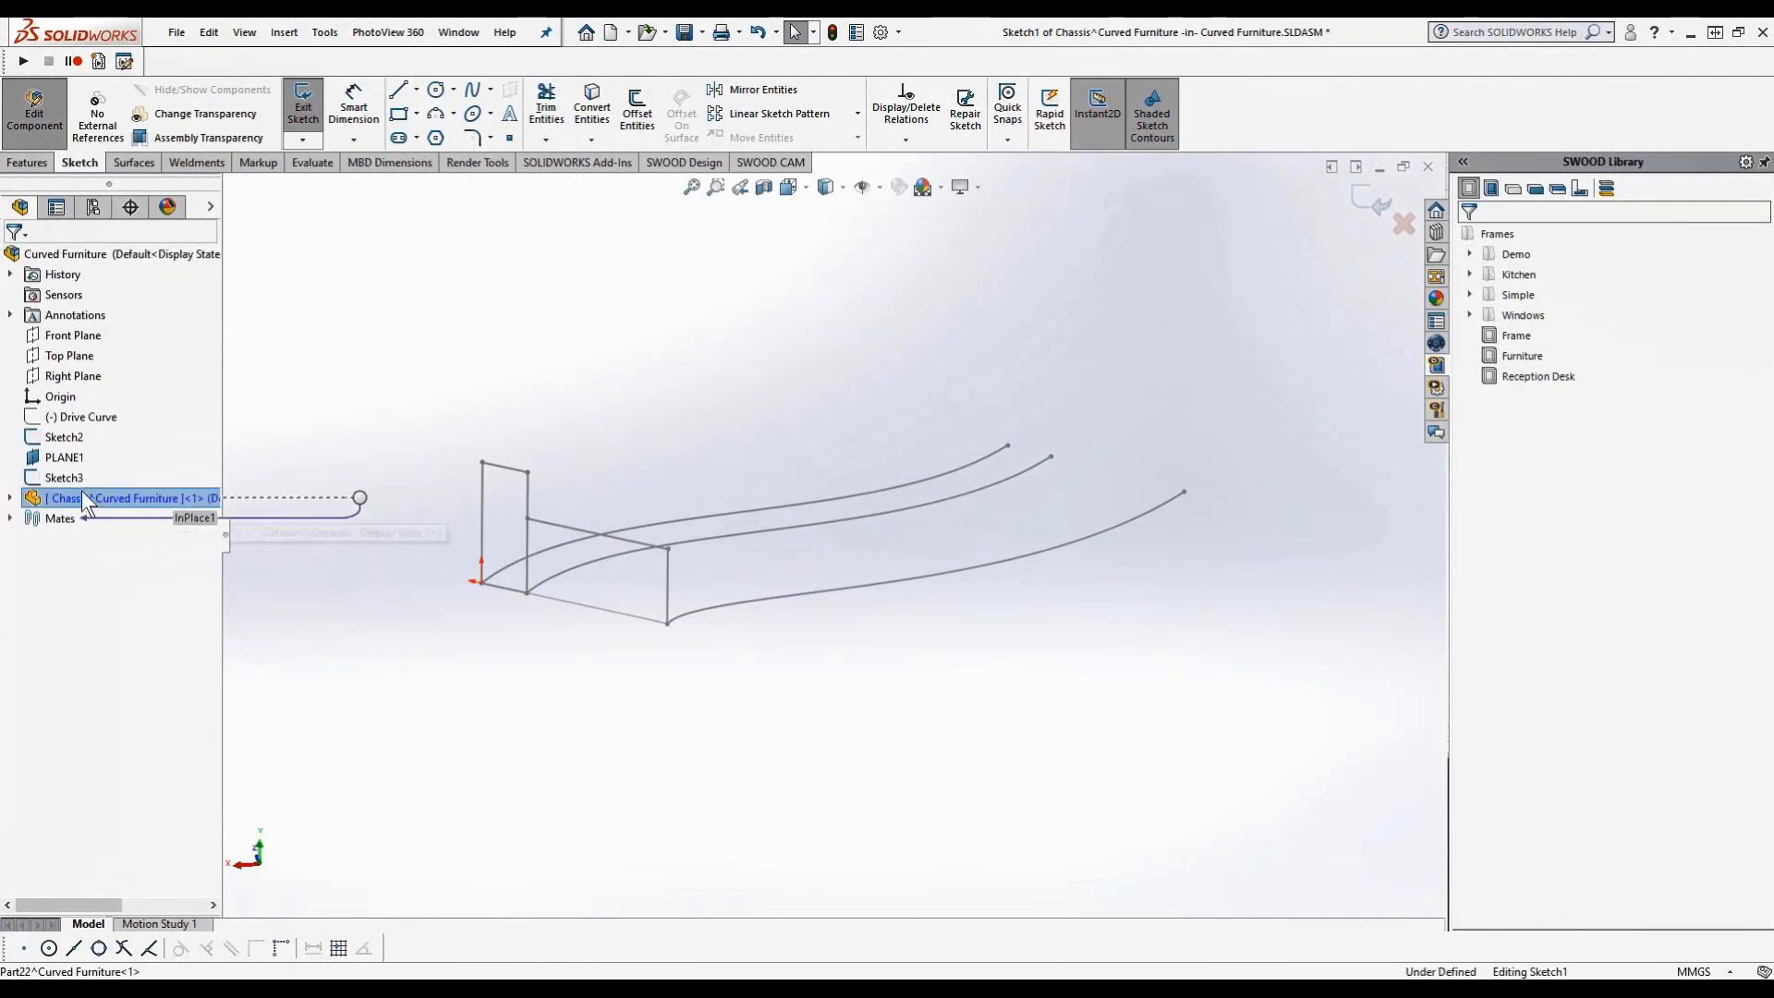
Convert both profile rectangles into the Chassis part's sketch as chains and close the sketch
{"action": "left_click", "coordinate": [209, 163]}
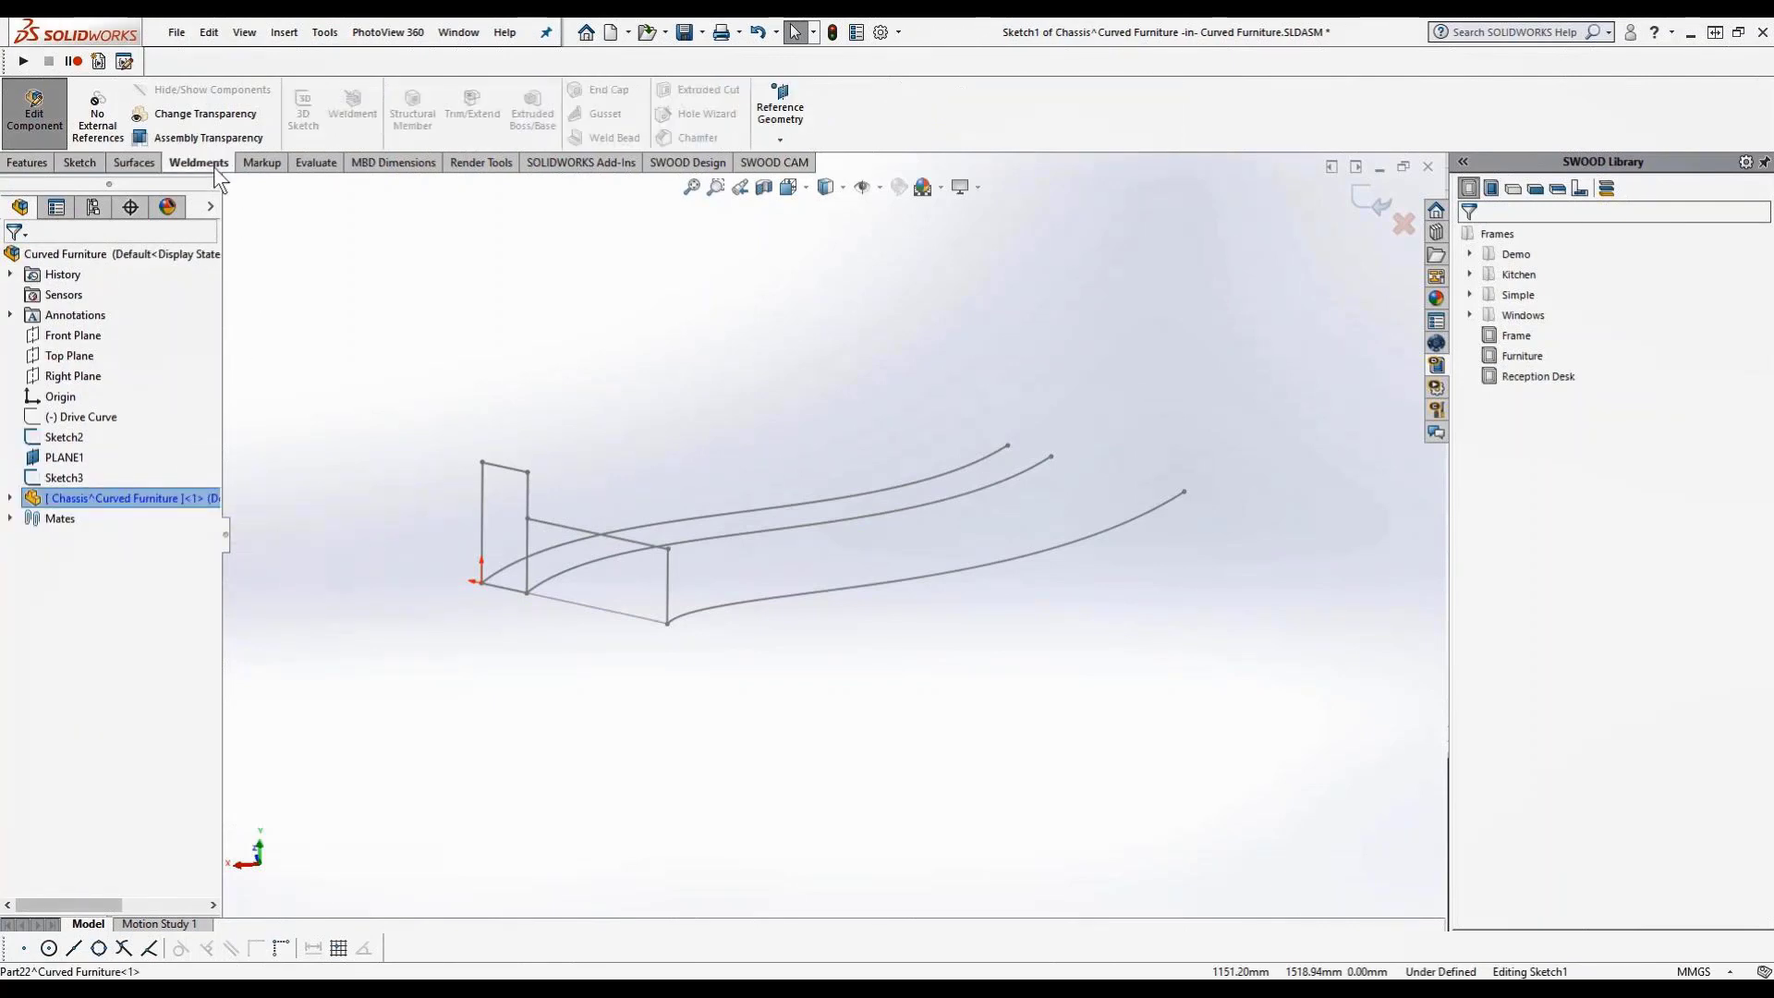
{"action": "left_click", "coordinate": [79, 163]}
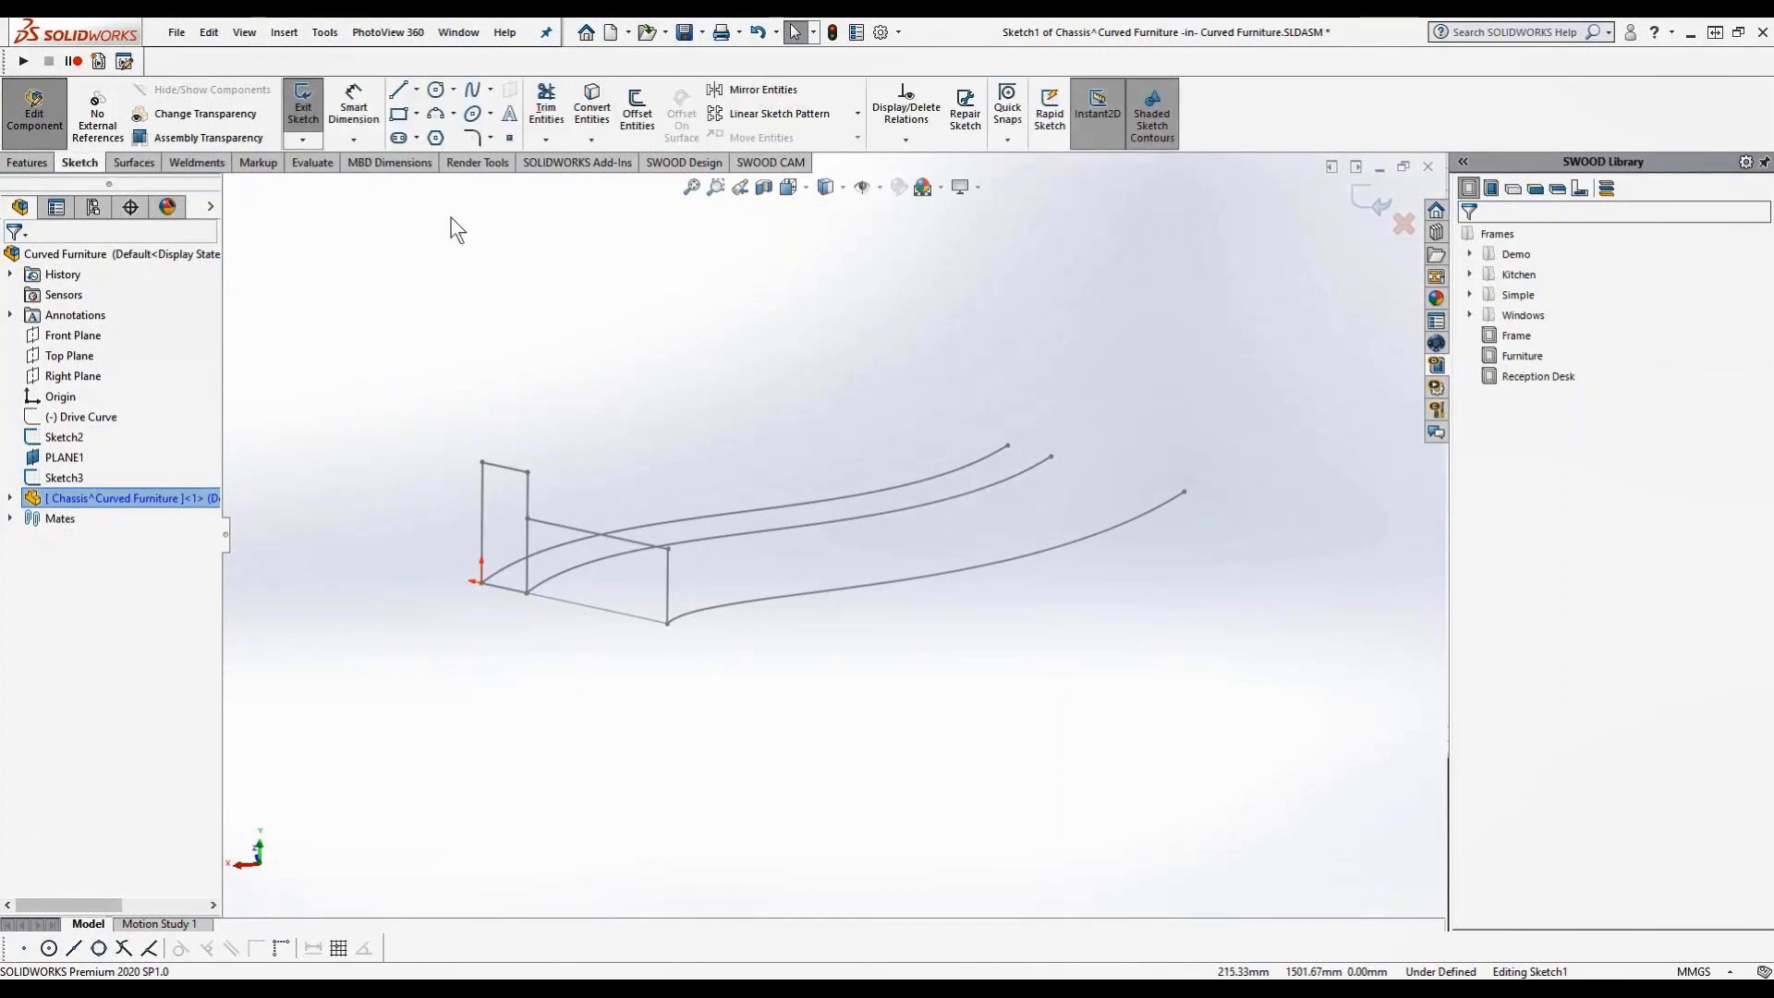
{"action": "left_click", "coordinate": [593, 101]}
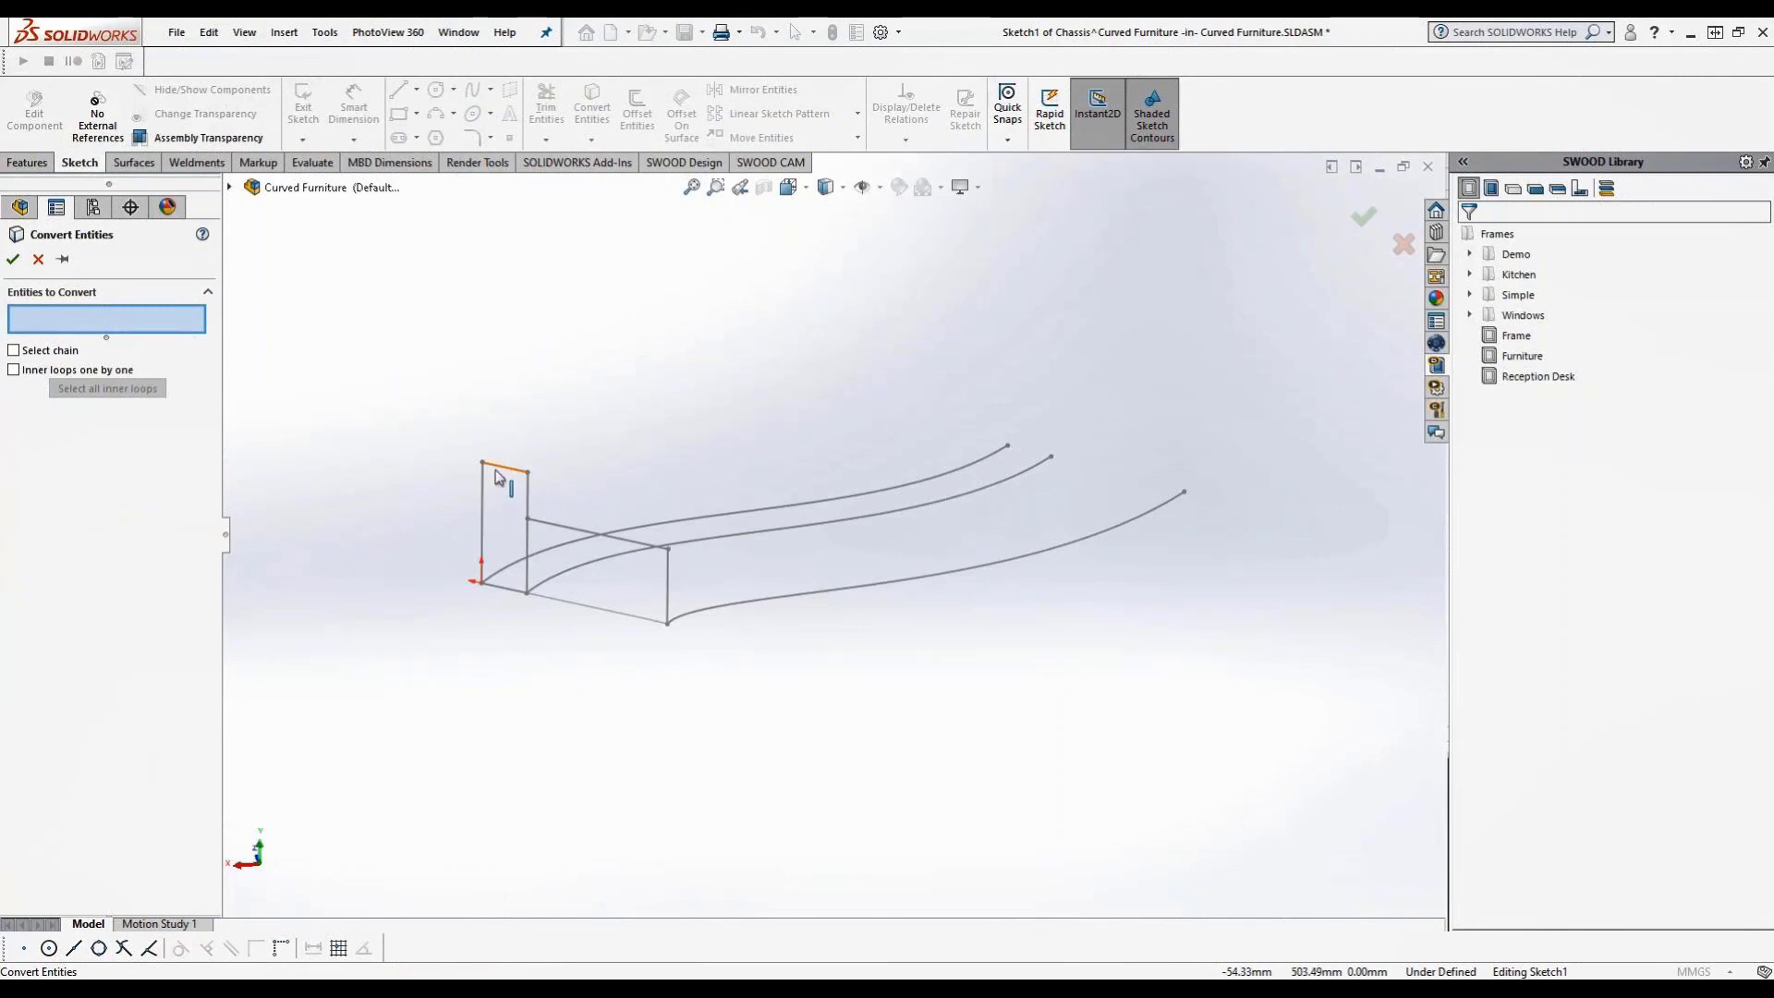
{"action": "left_click", "coordinate": [483, 518]}
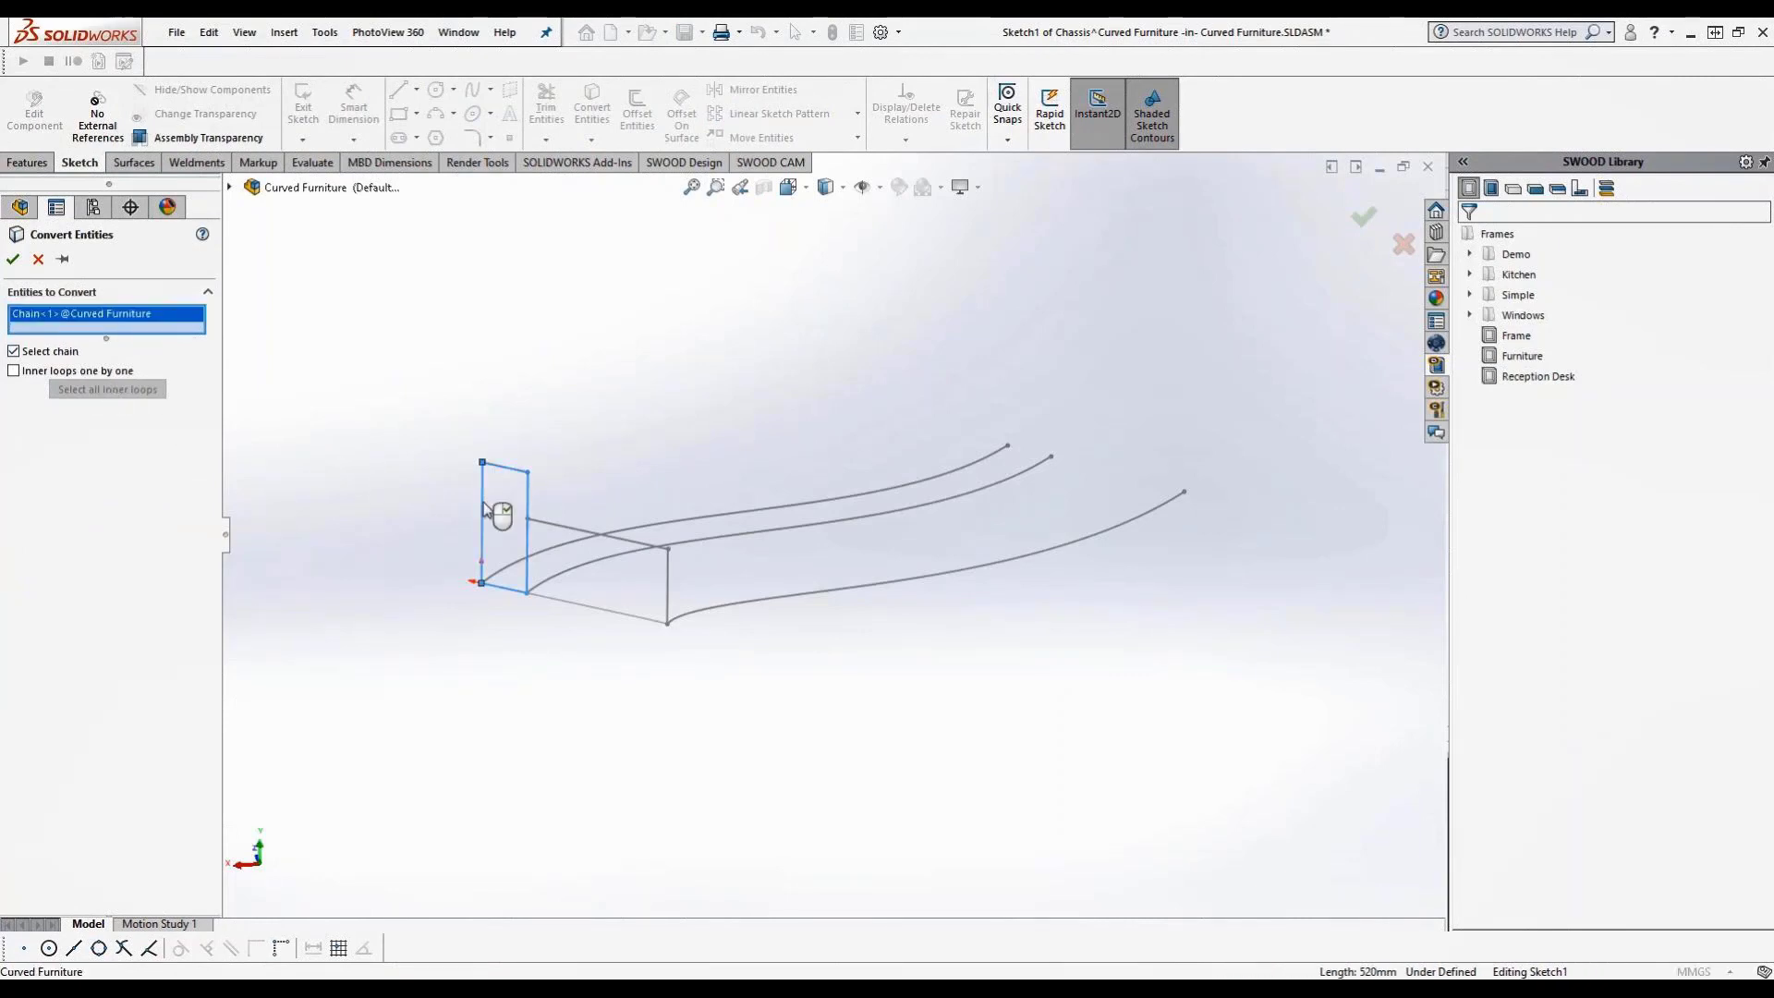
{"action": "left_click", "coordinate": [555, 532]}
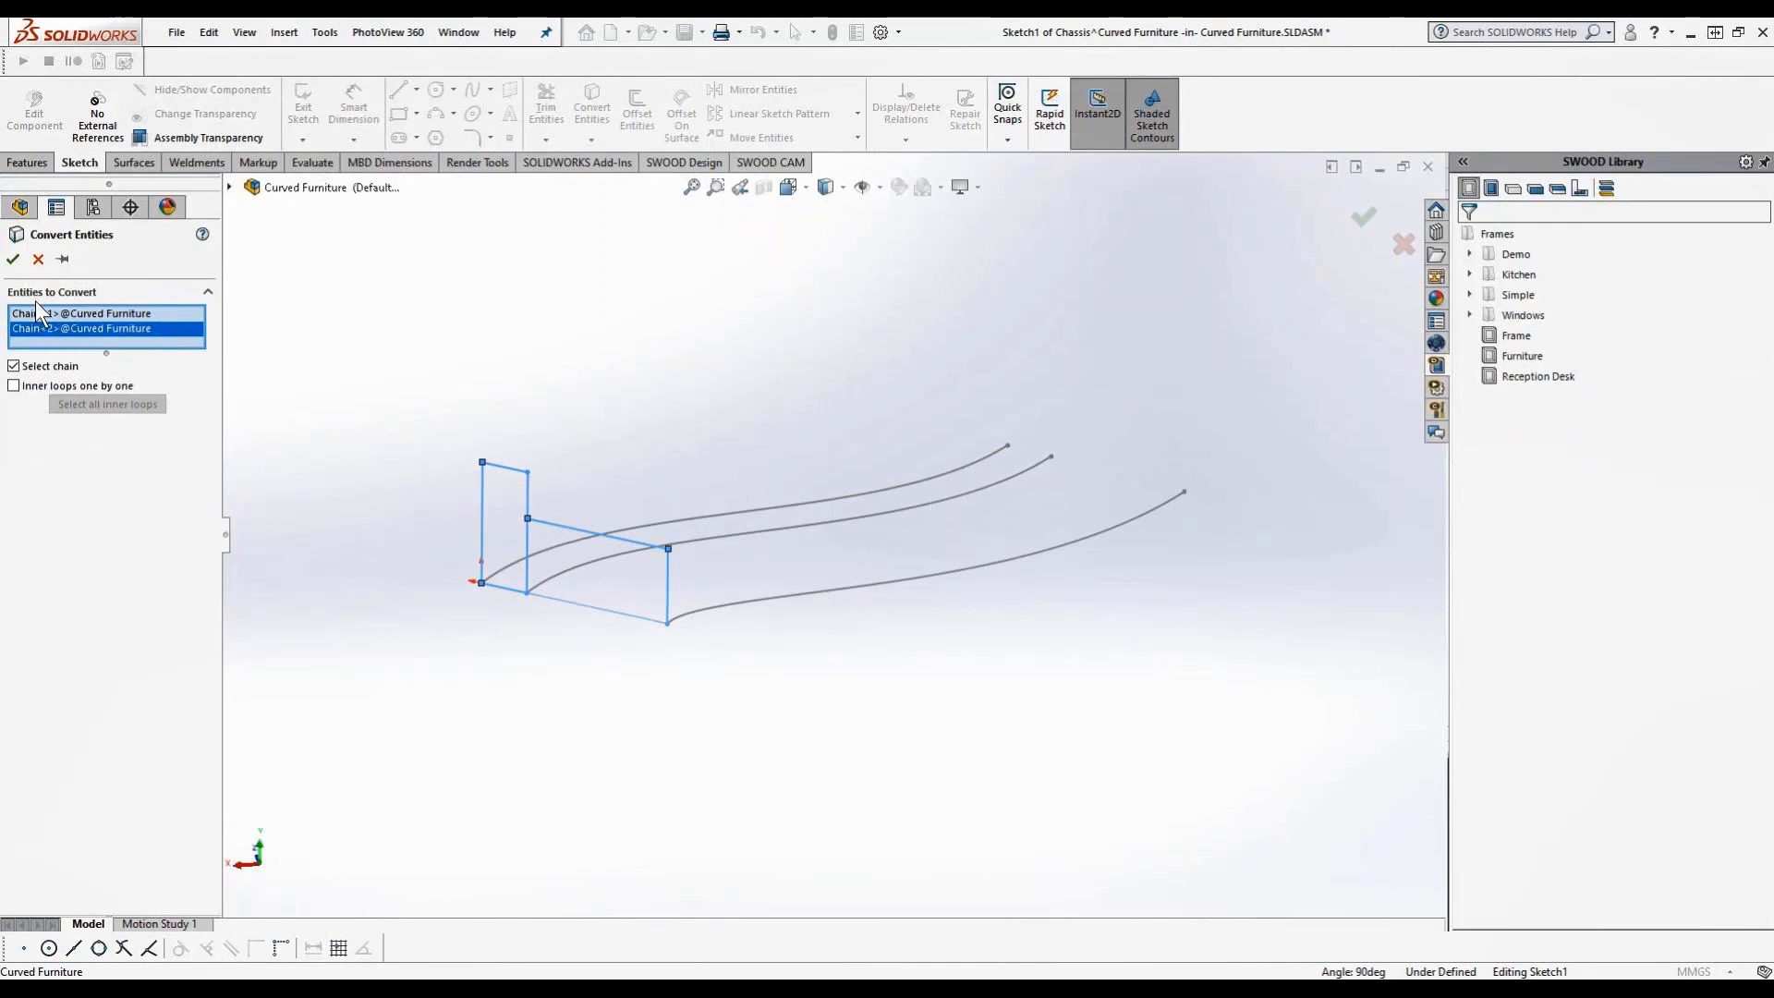
{"action": "left_click", "coordinate": [13, 259]}
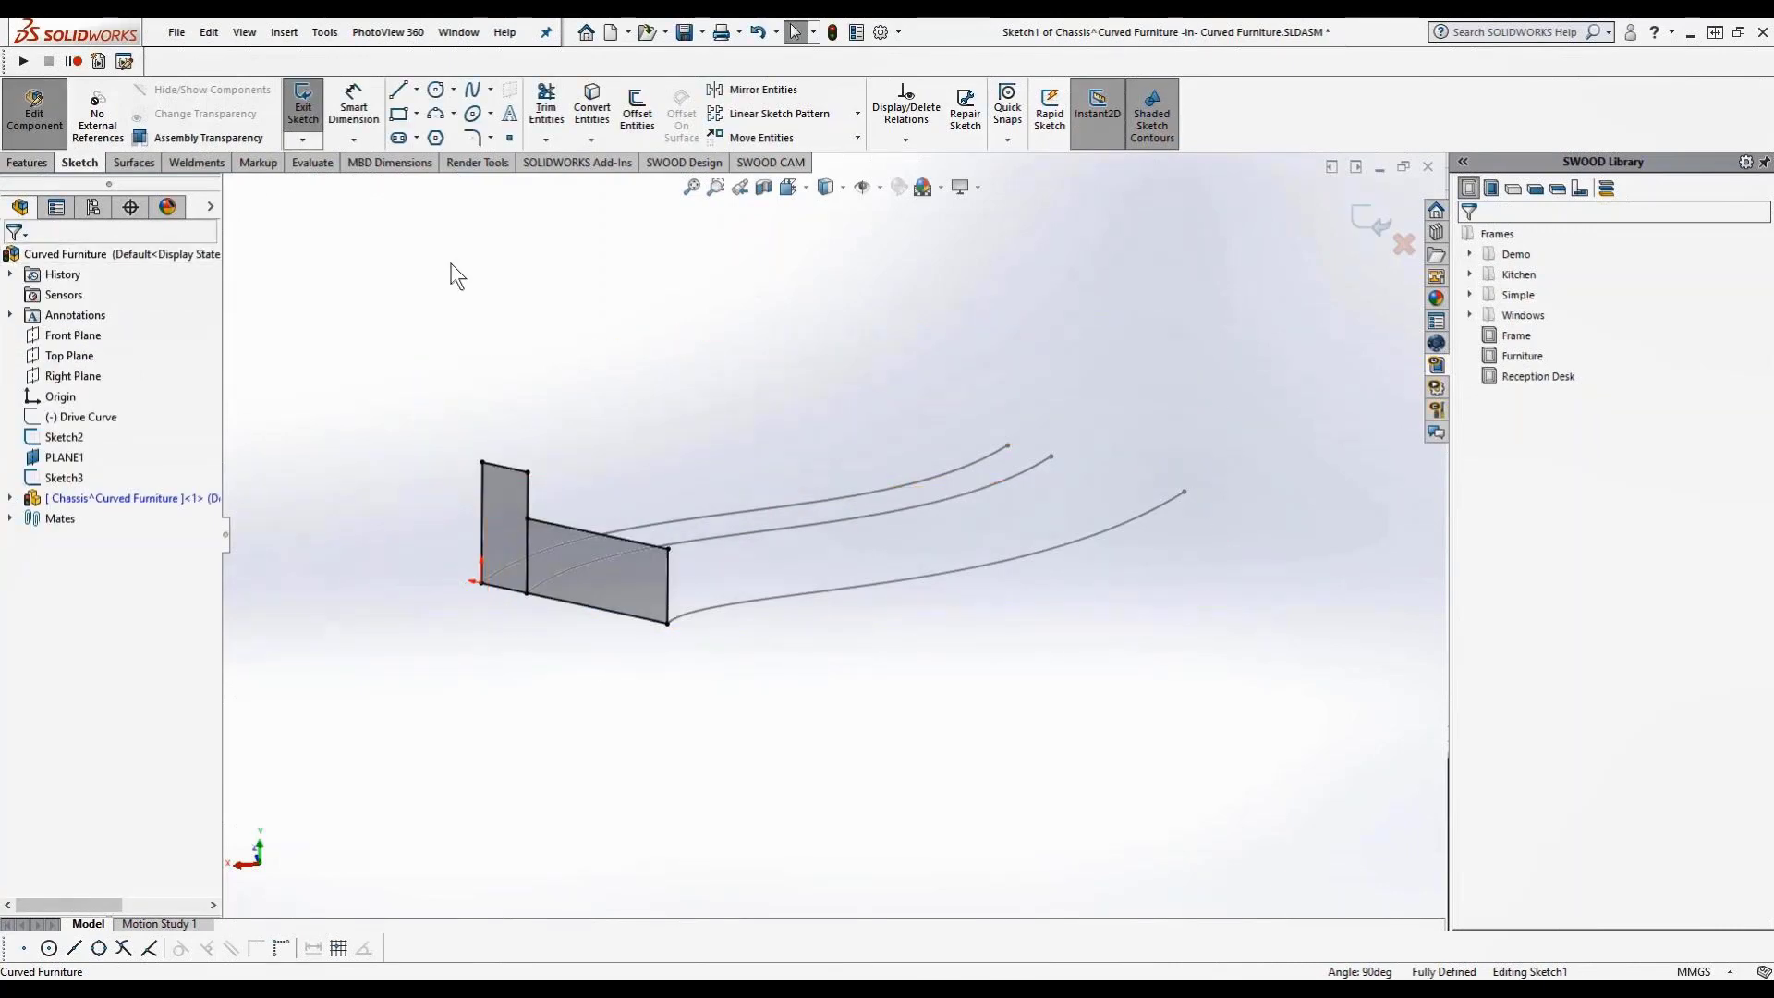
{"action": "left_click", "coordinate": [303, 113]}
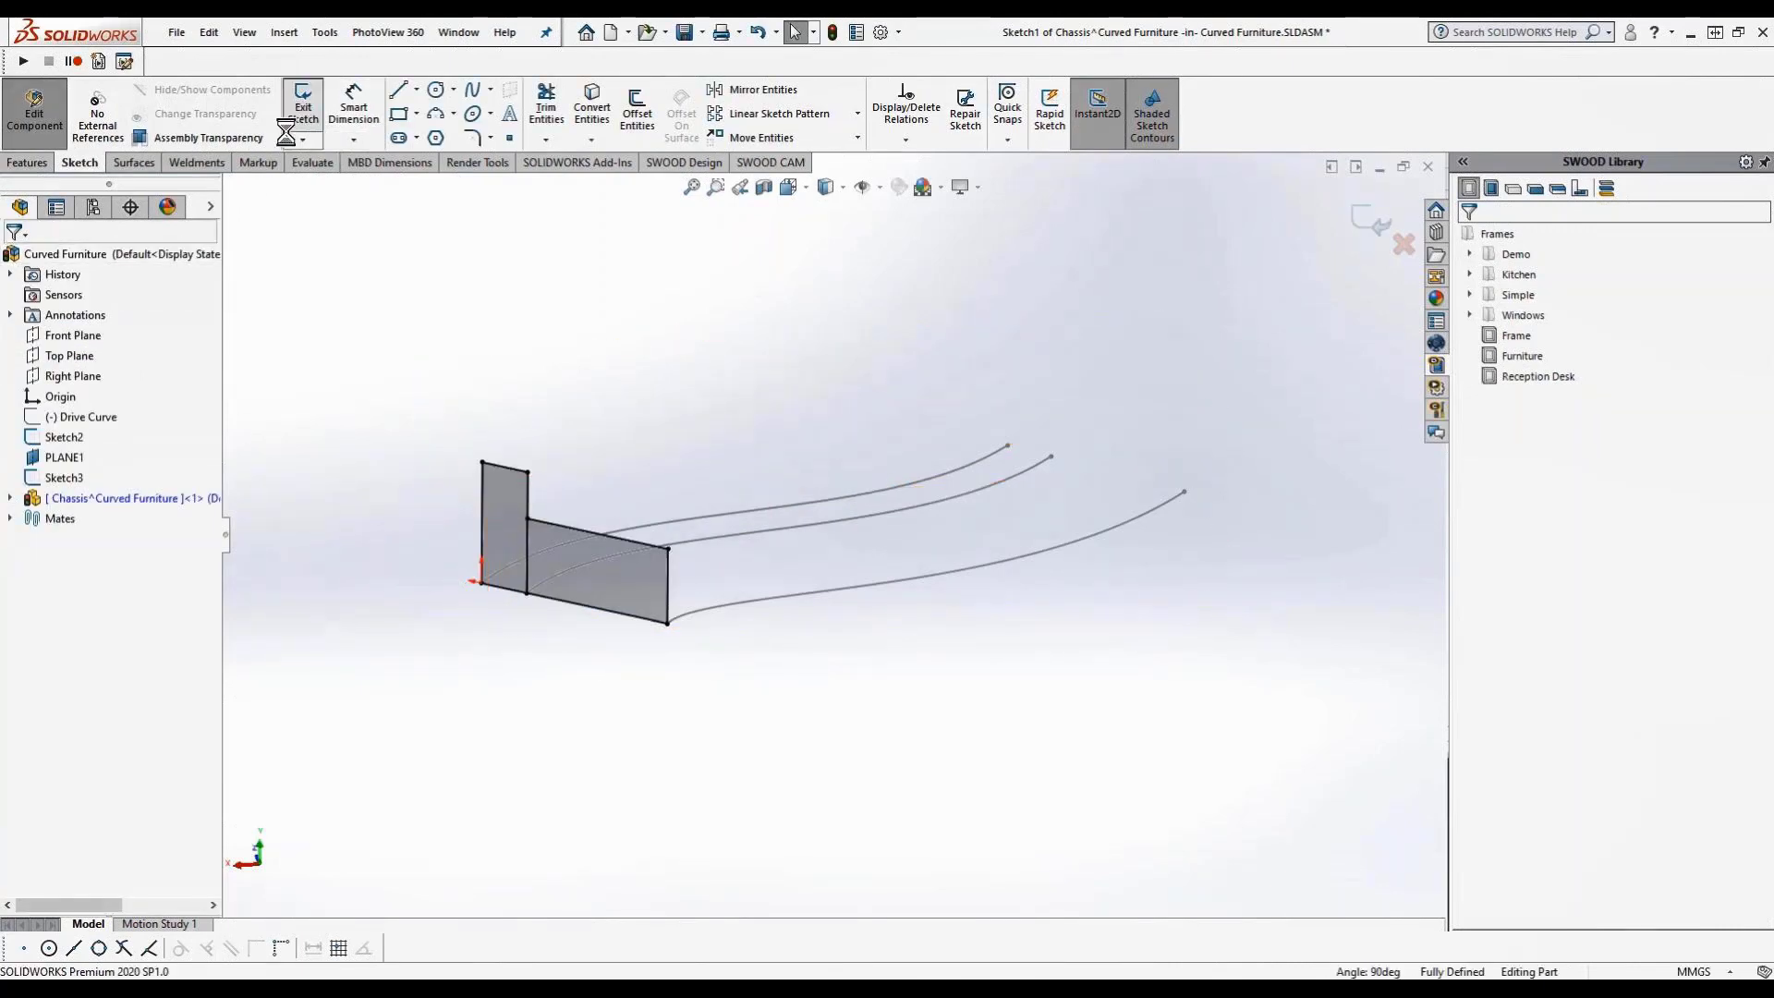
Start a swood EN rectangle 50 x 25 structural member along the tall rectangle's four edges, locating the profile by its corner inside the frame
{"action": "left_click", "coordinate": [214, 163]}
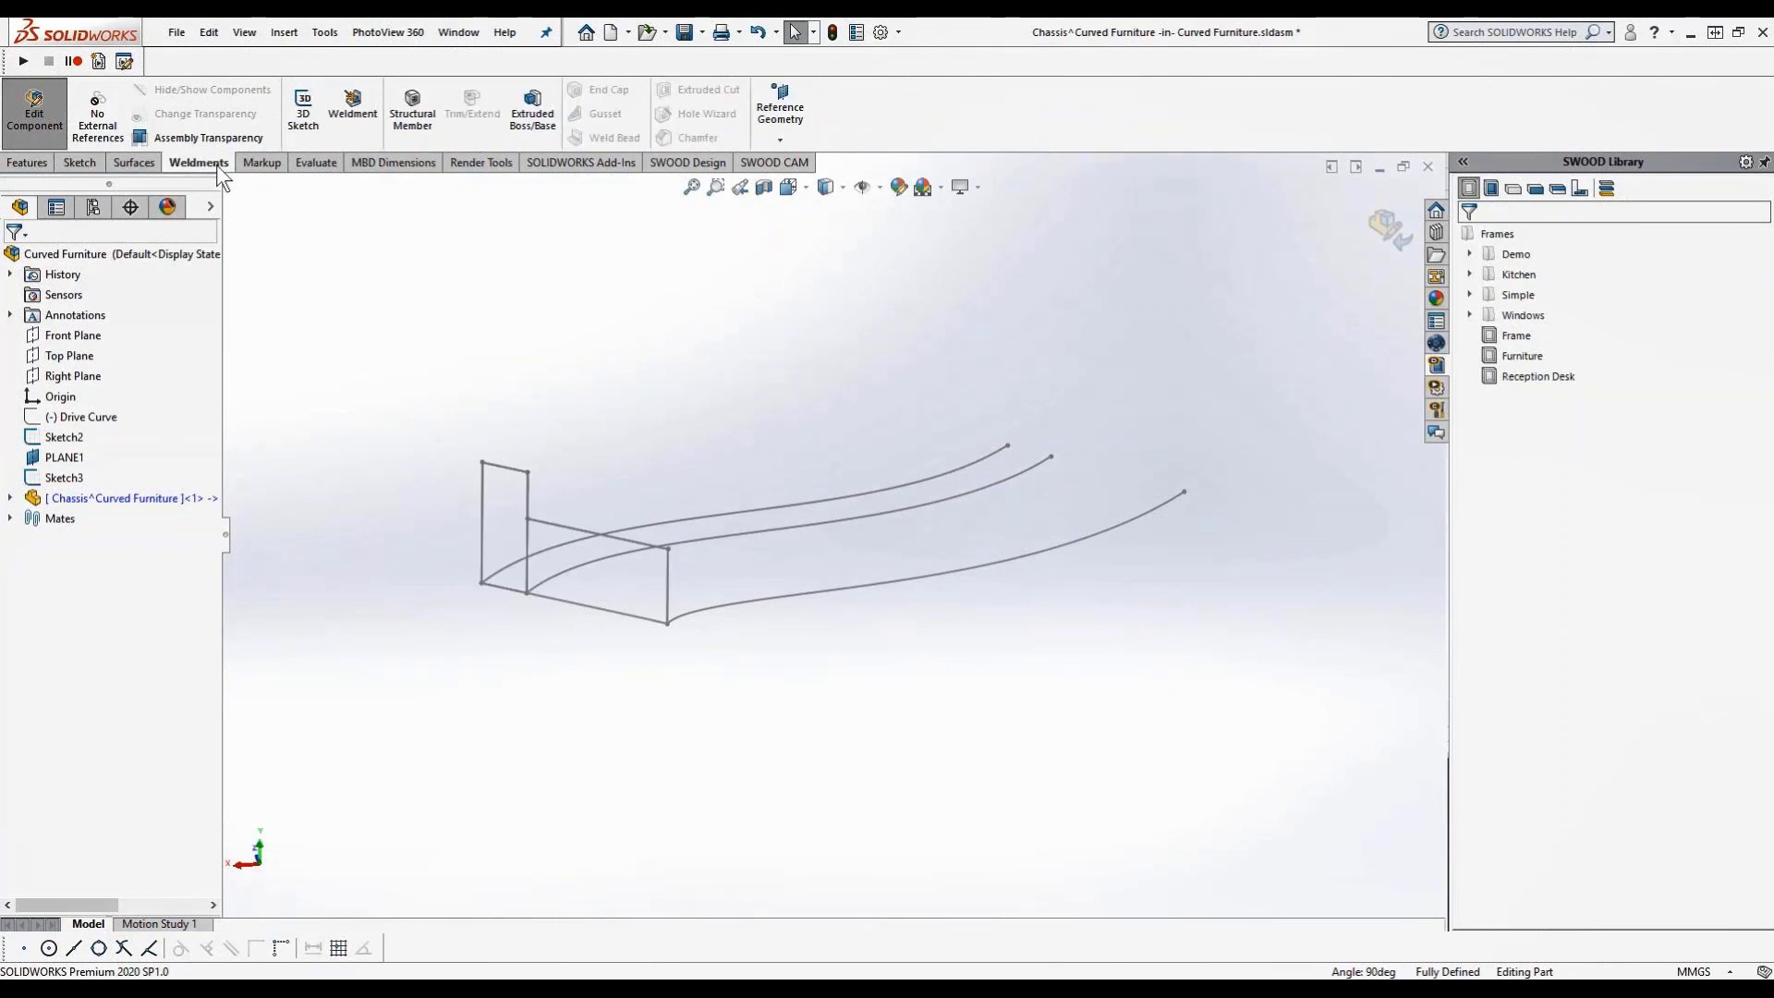
{"action": "left_click", "coordinate": [412, 119]}
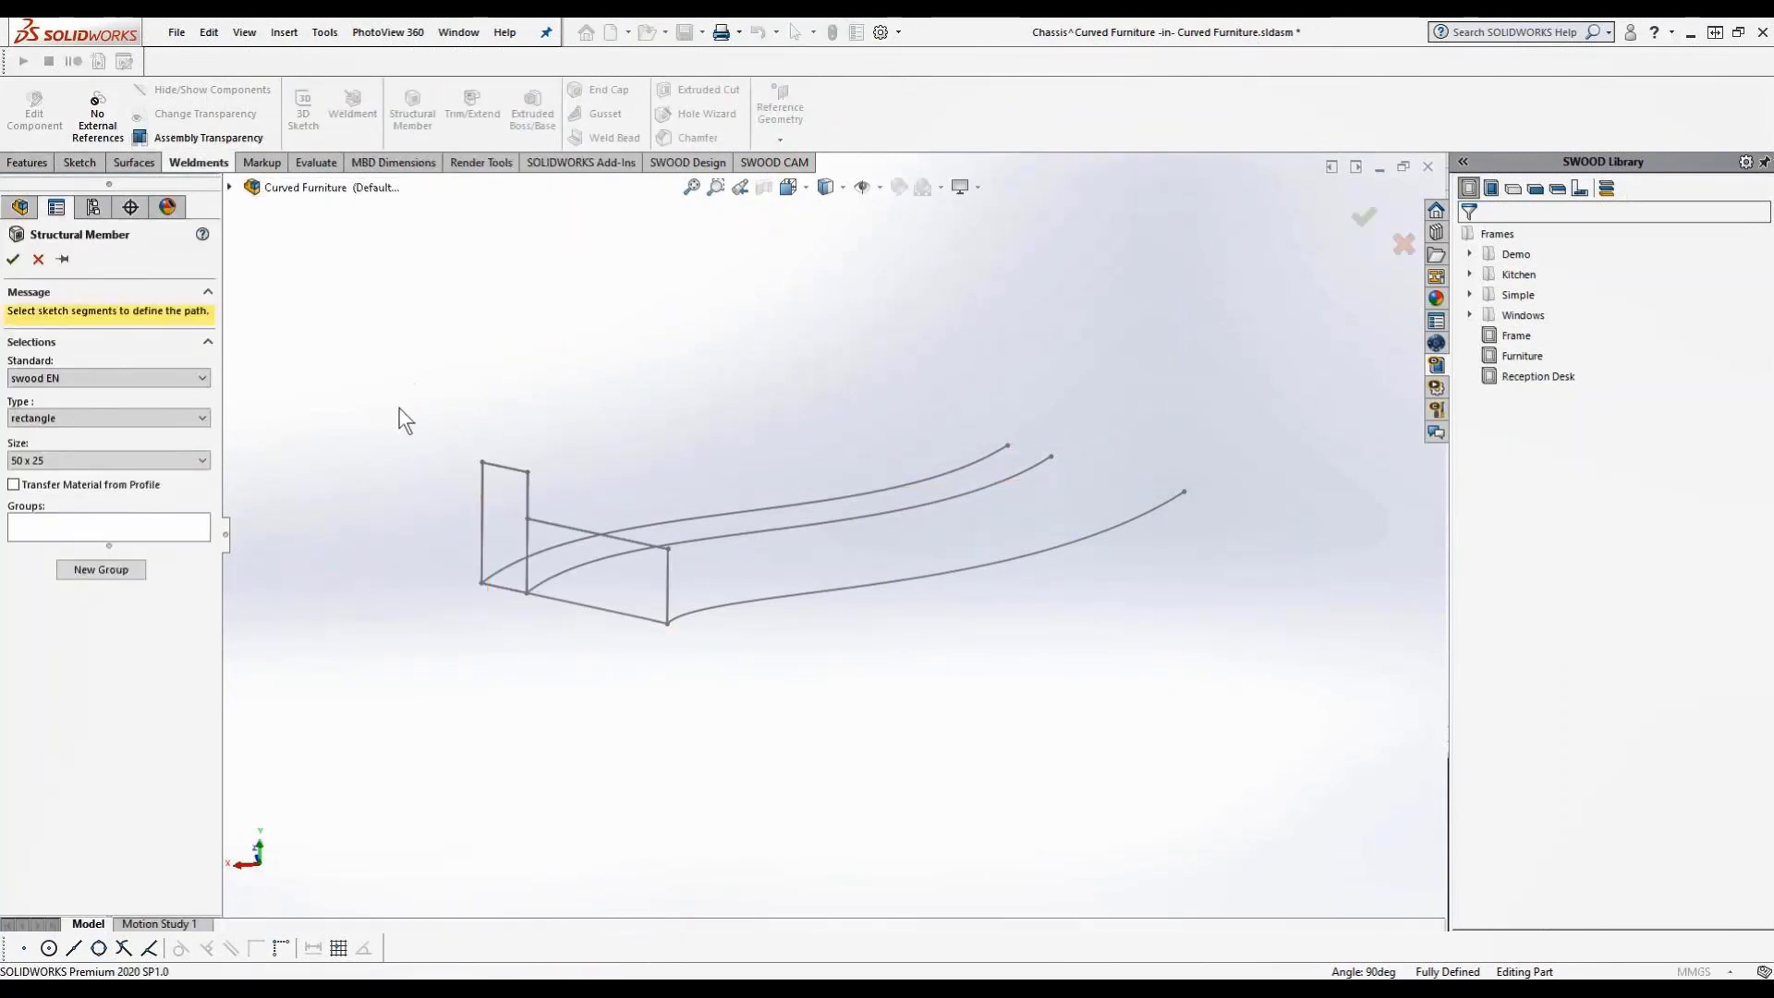
{"action": "left_click", "coordinate": [482, 506]}
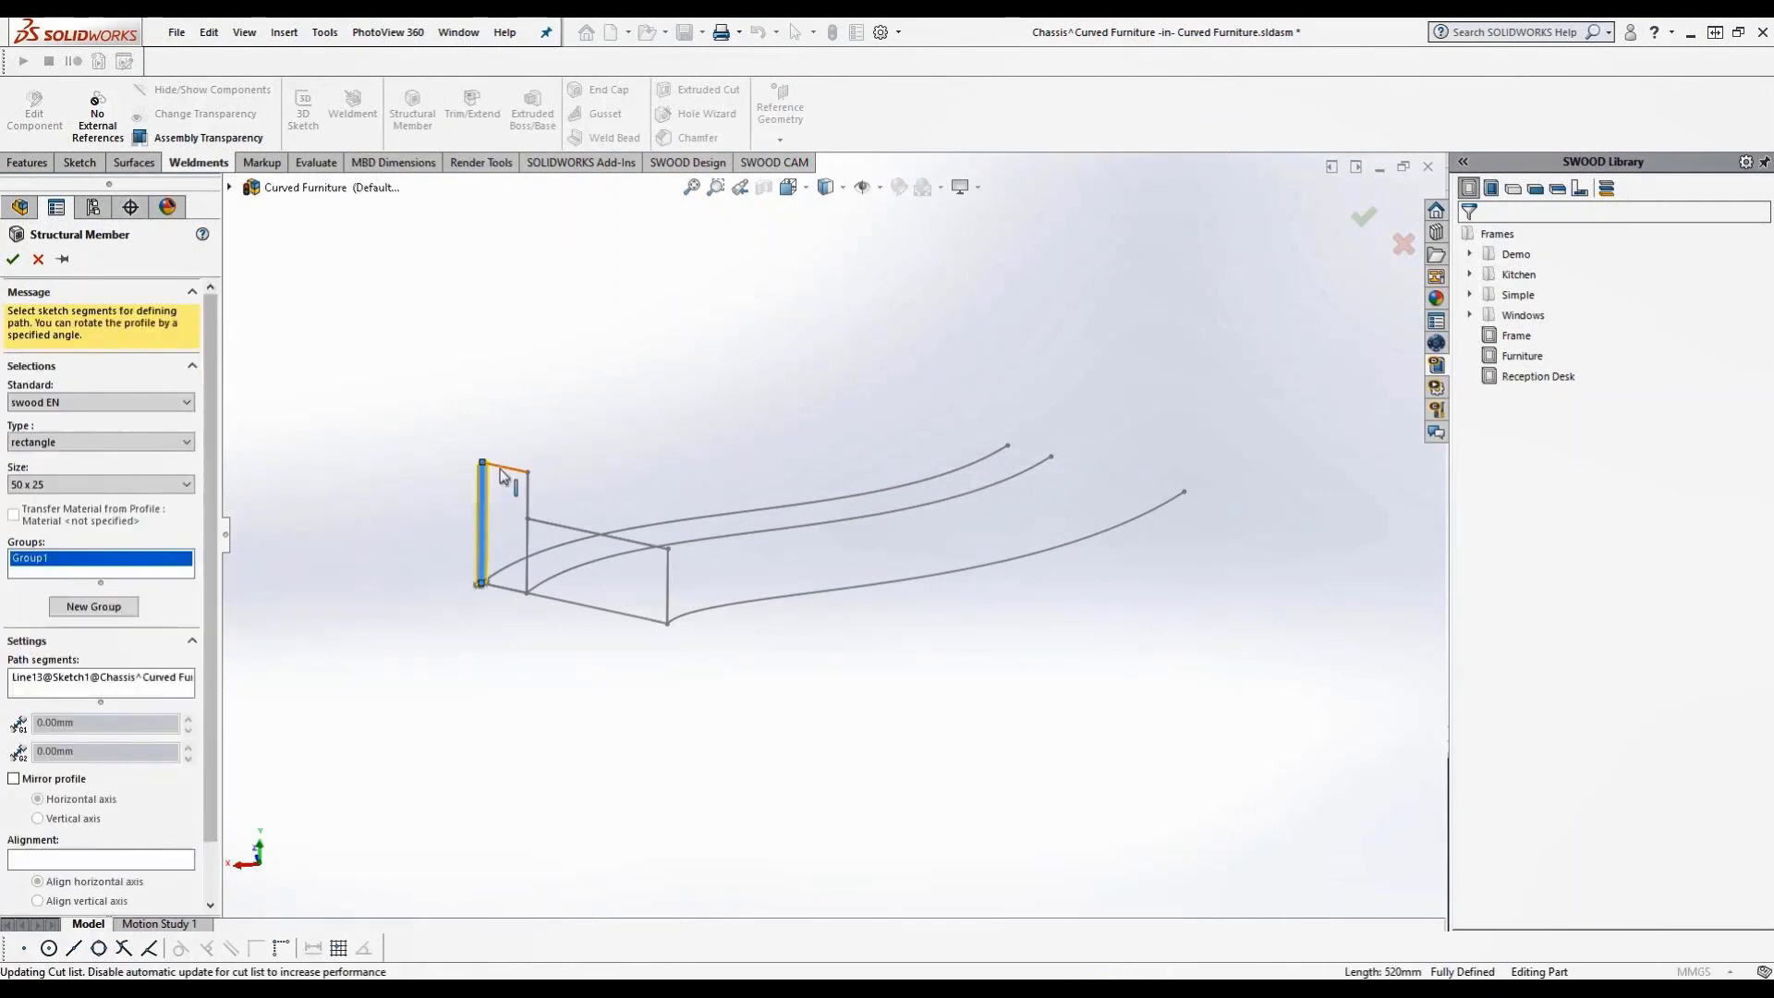
{"action": "left_click", "coordinate": [500, 469]}
{"action": "left_click", "coordinate": [527, 517]}
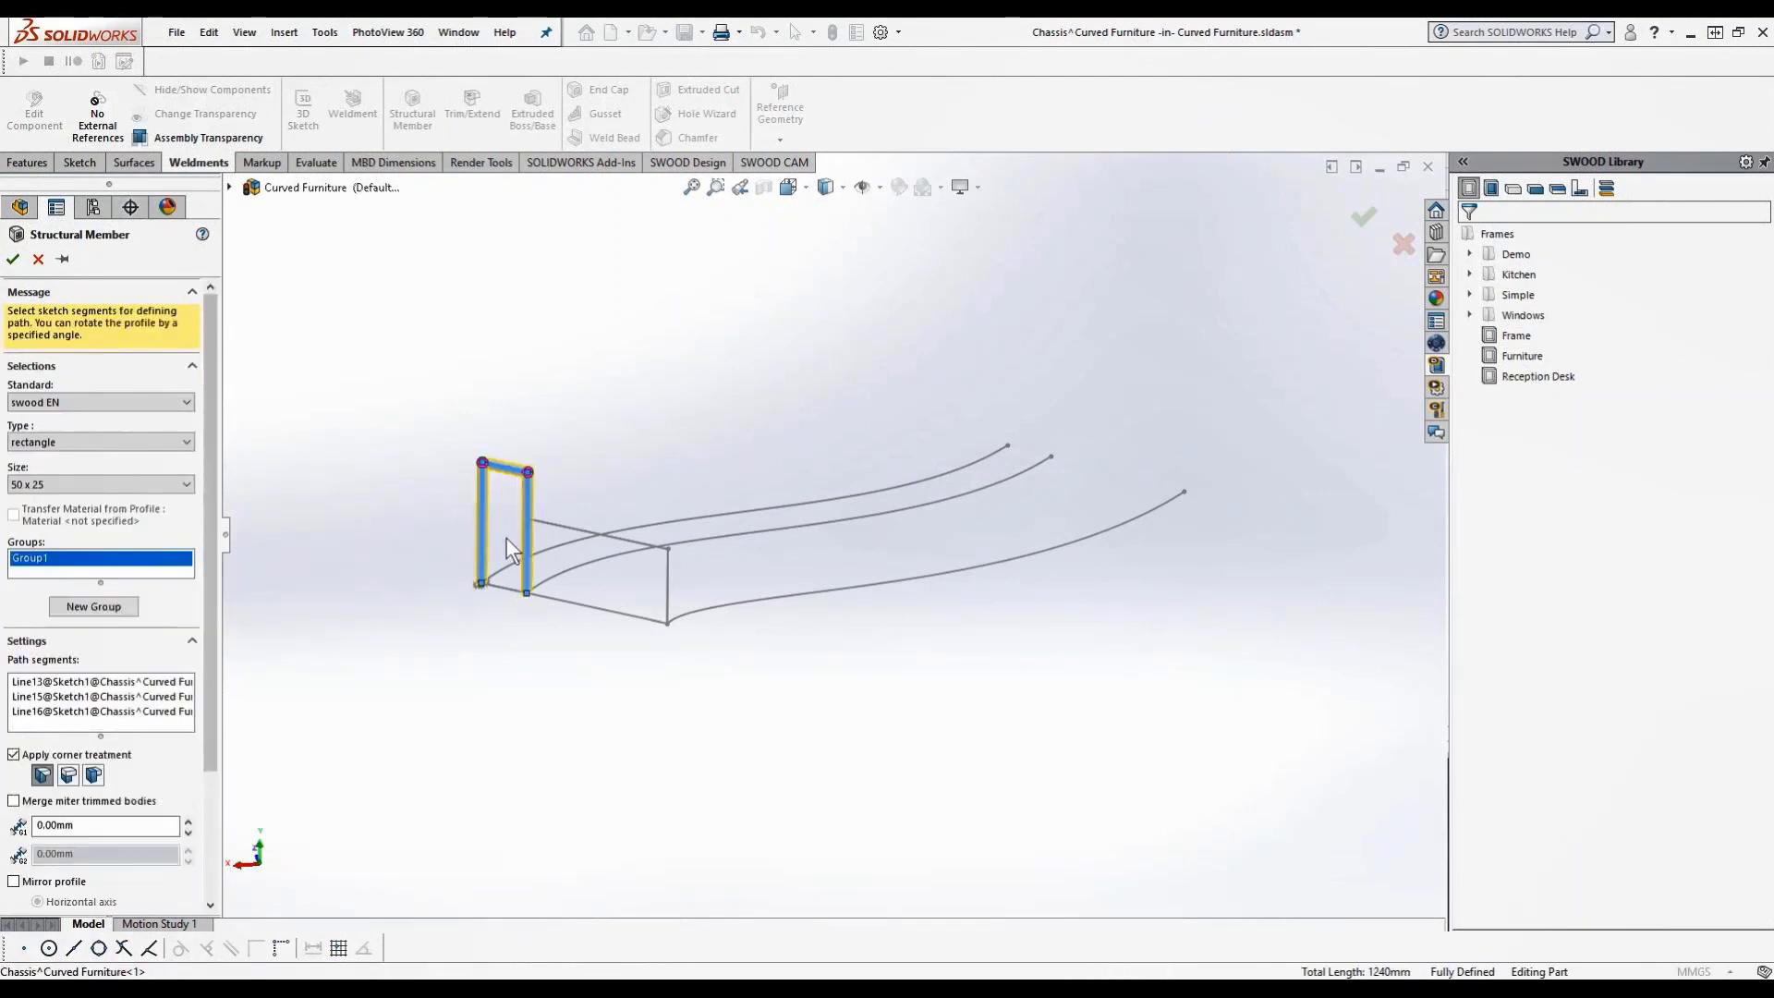
{"action": "left_click", "coordinate": [502, 589]}
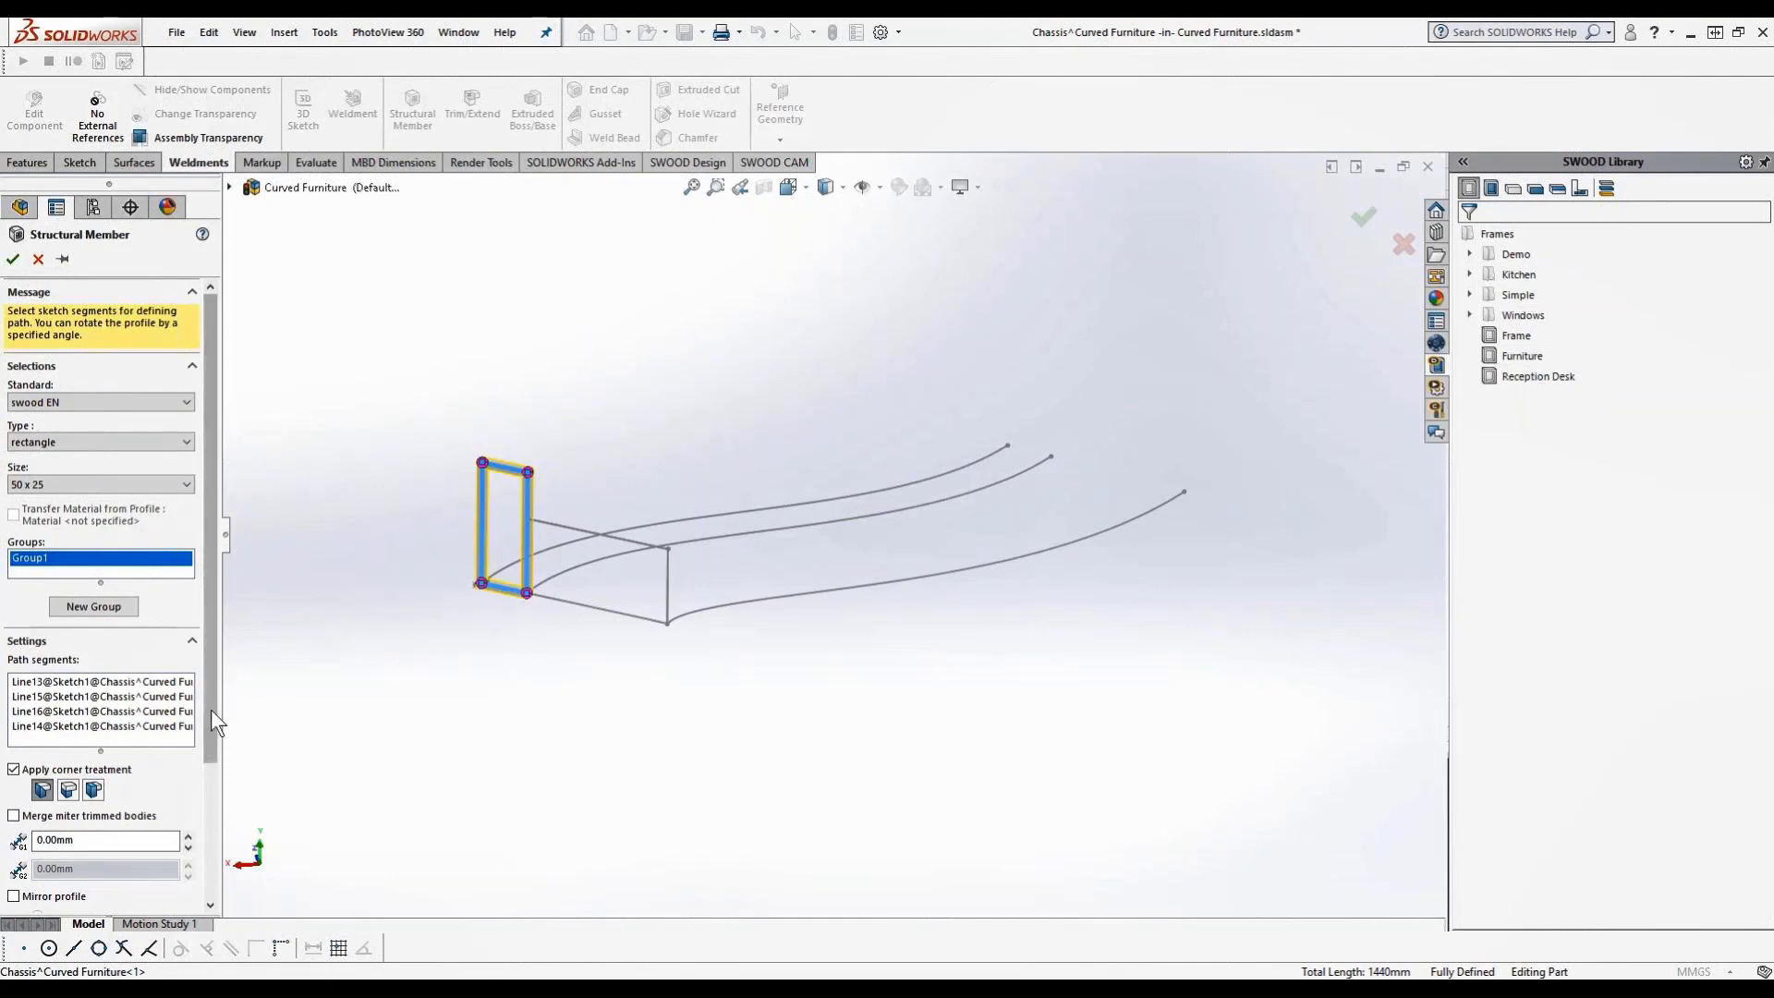
{"action": "scroll", "coordinate": [203, 739], "scroll_direction": "down", "scroll_amount": 3}
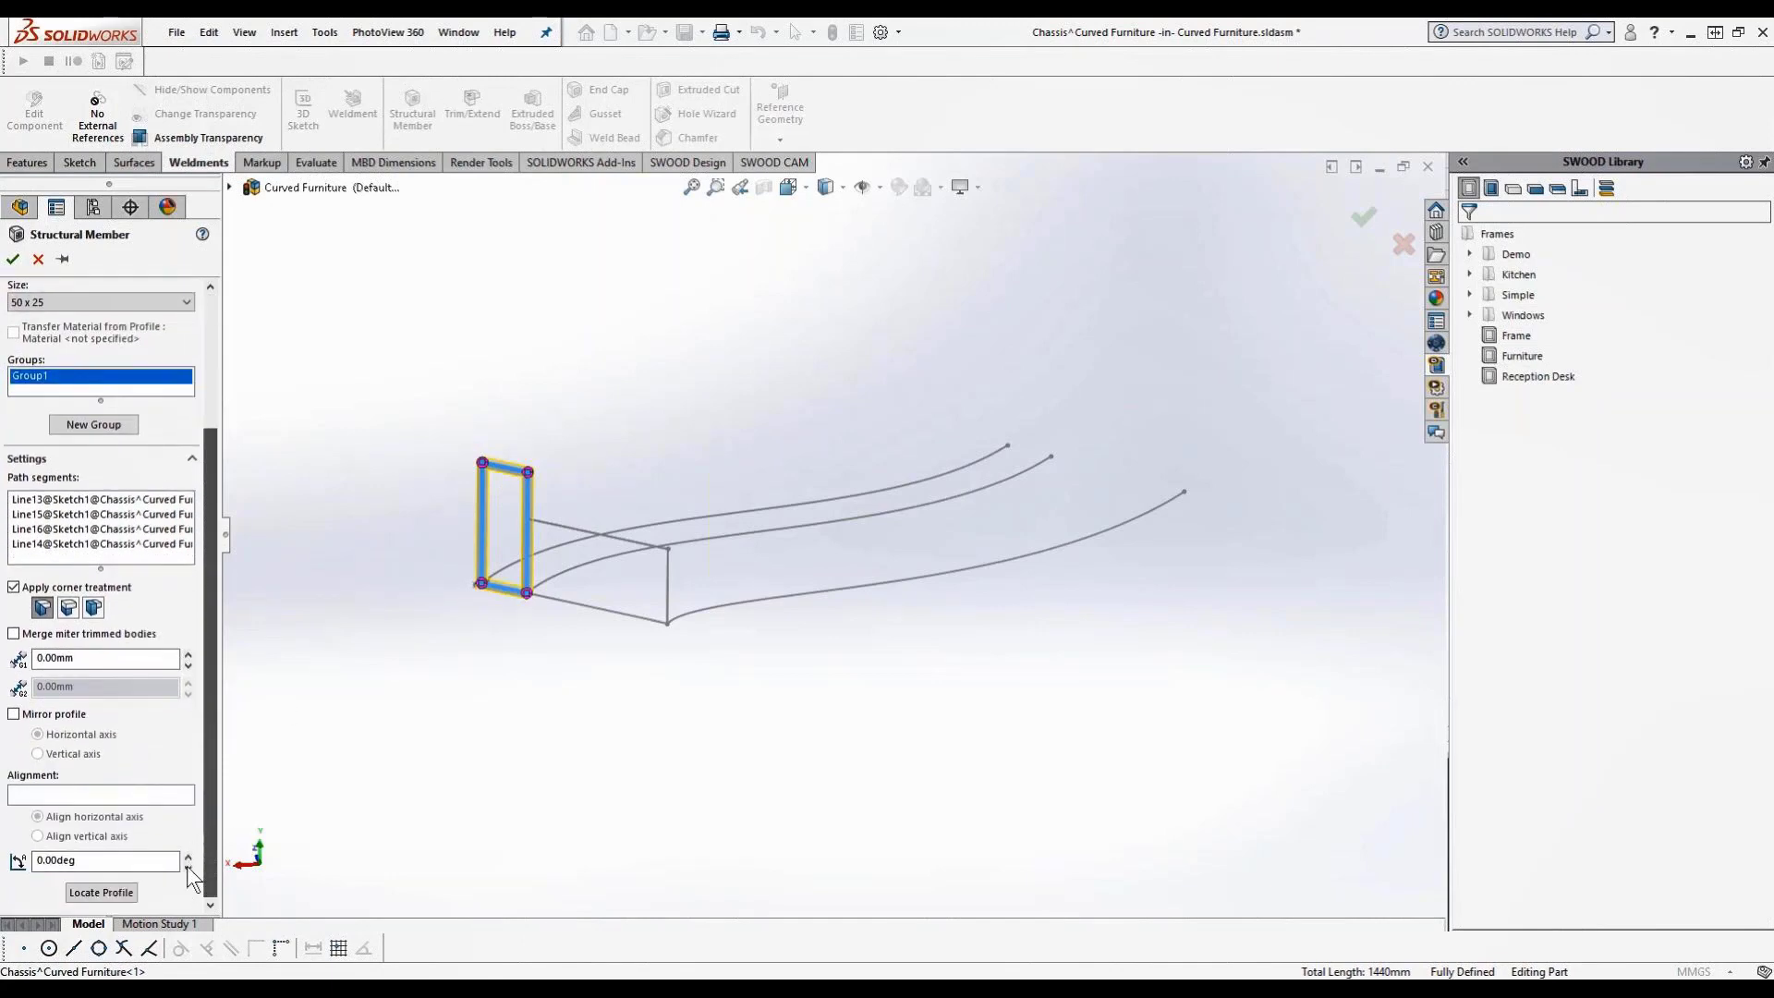
{"action": "left_click", "coordinate": [121, 898]}
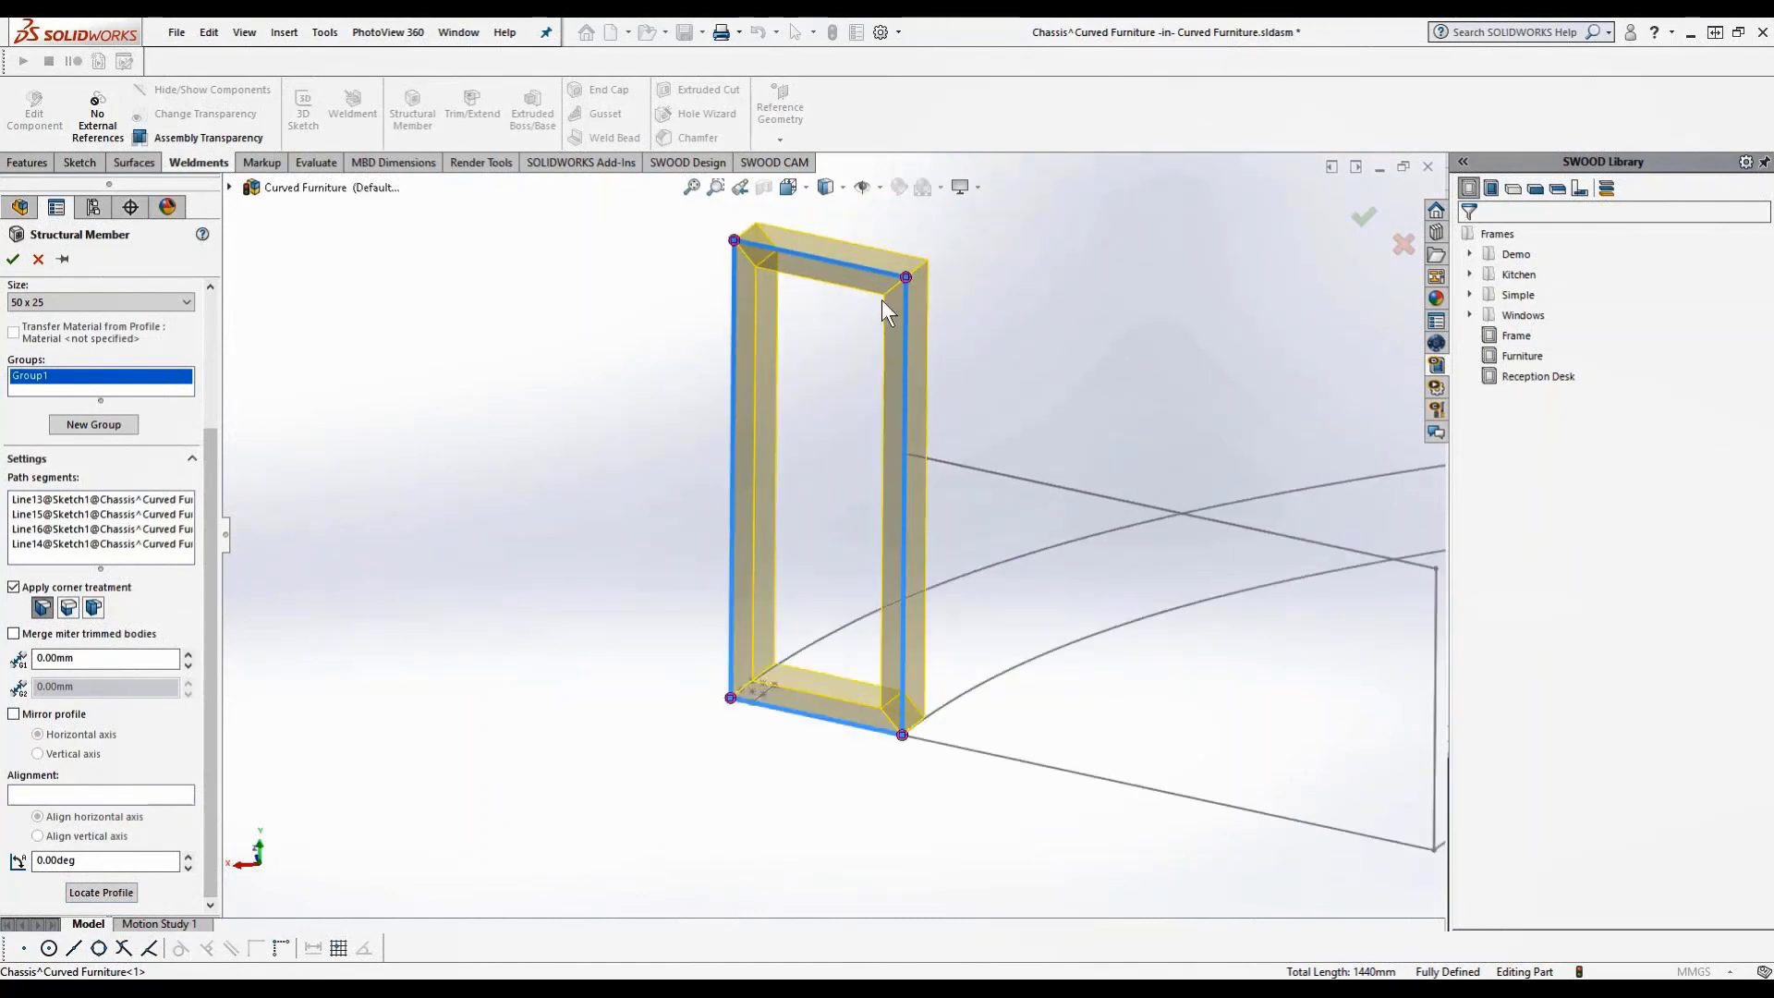
Add a second structural member group along the top, outer vertical and bottom edges of the low rectangle
{"action": "left_click", "coordinate": [70, 424]}
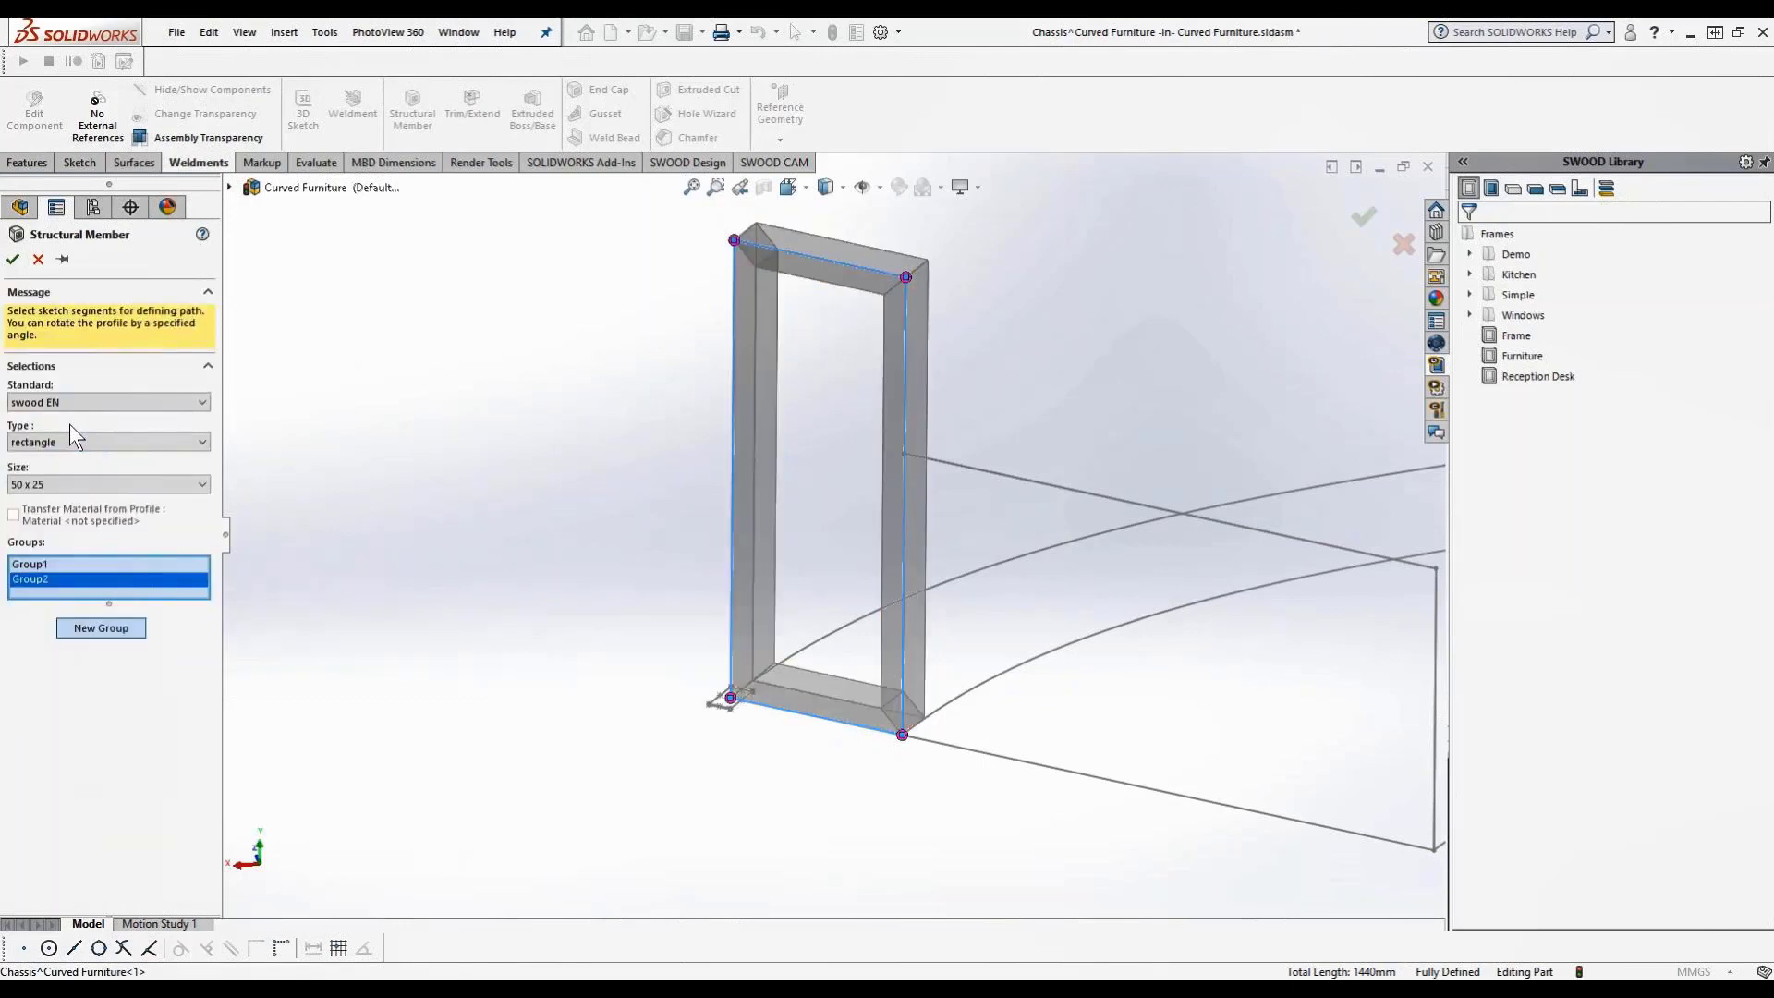
{"action": "left_click", "coordinate": [1046, 492]}
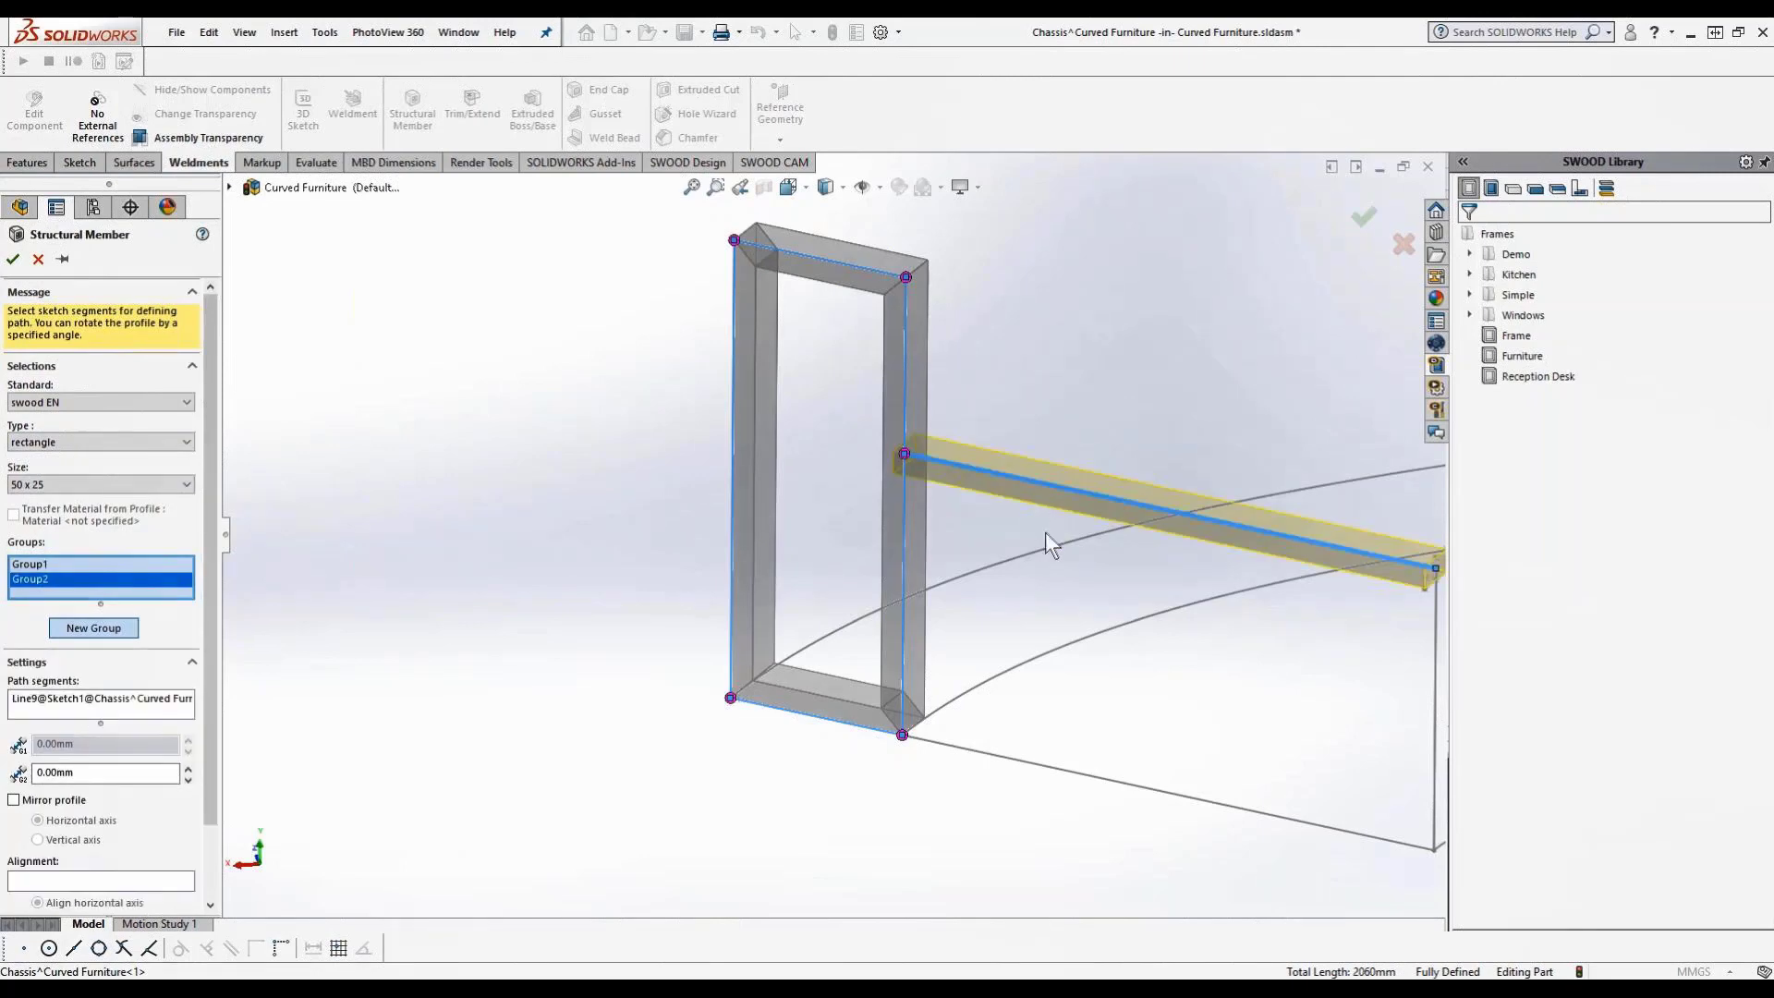
{"action": "left_click", "coordinate": [1437, 713]}
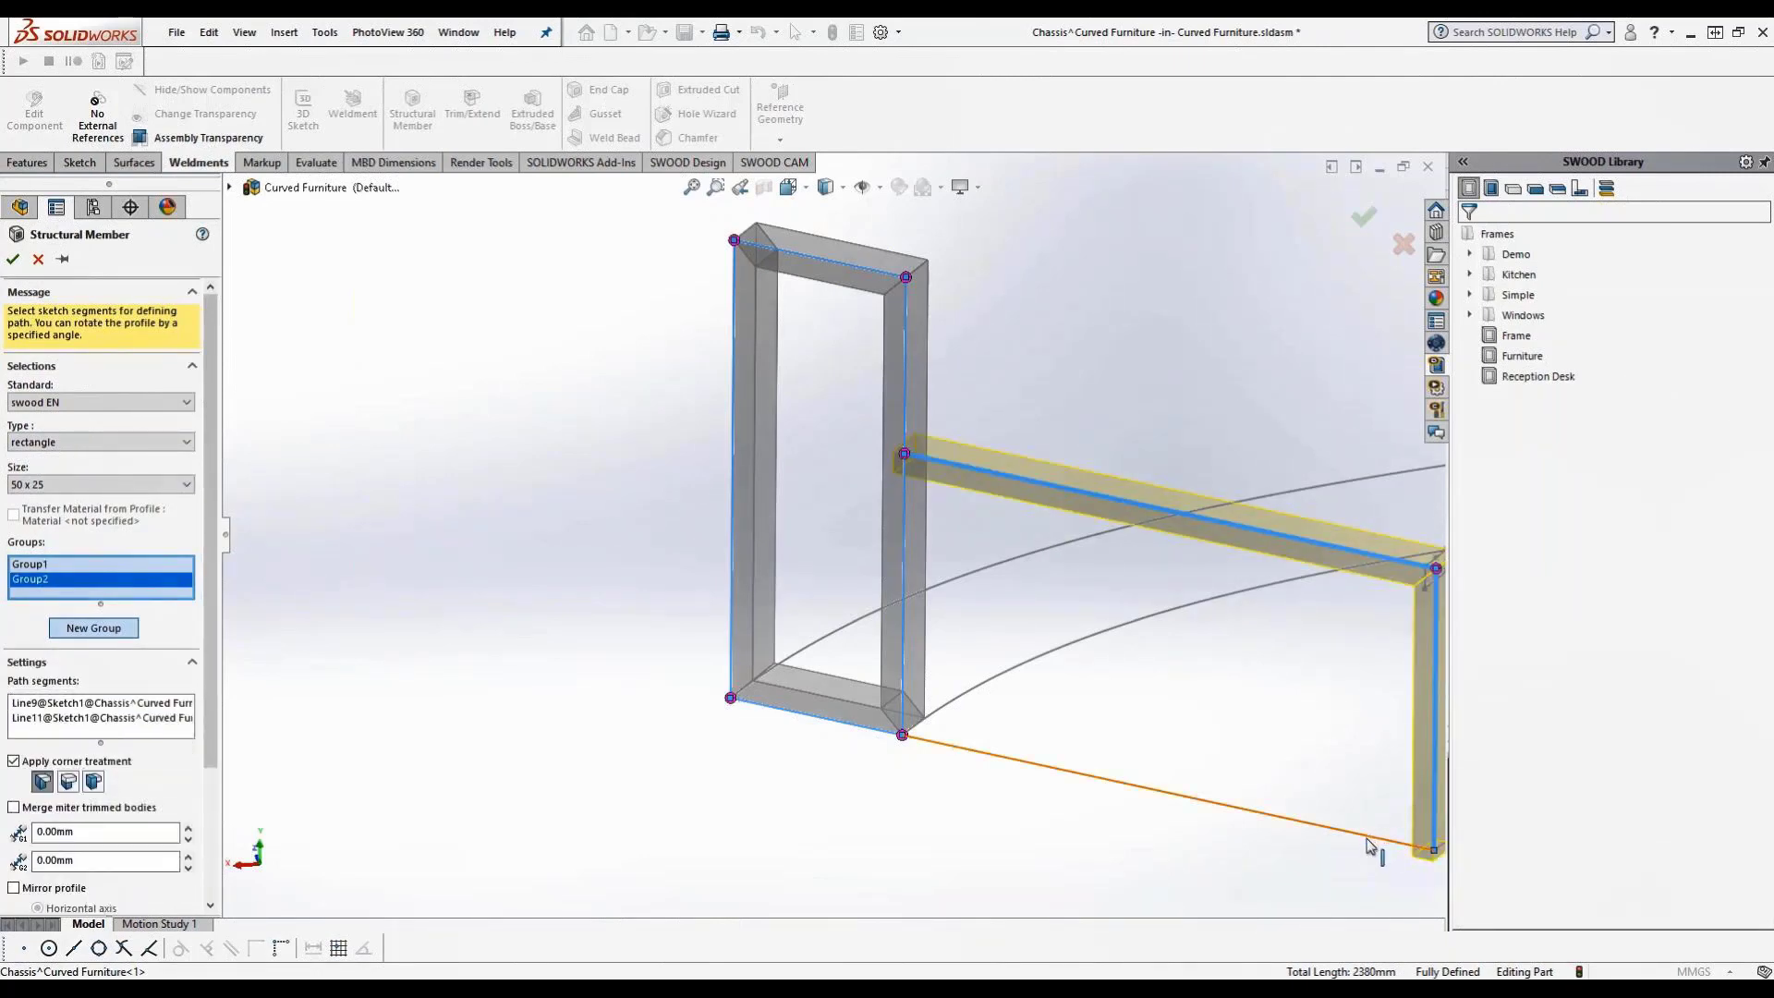
{"action": "left_click", "coordinate": [1368, 843]}
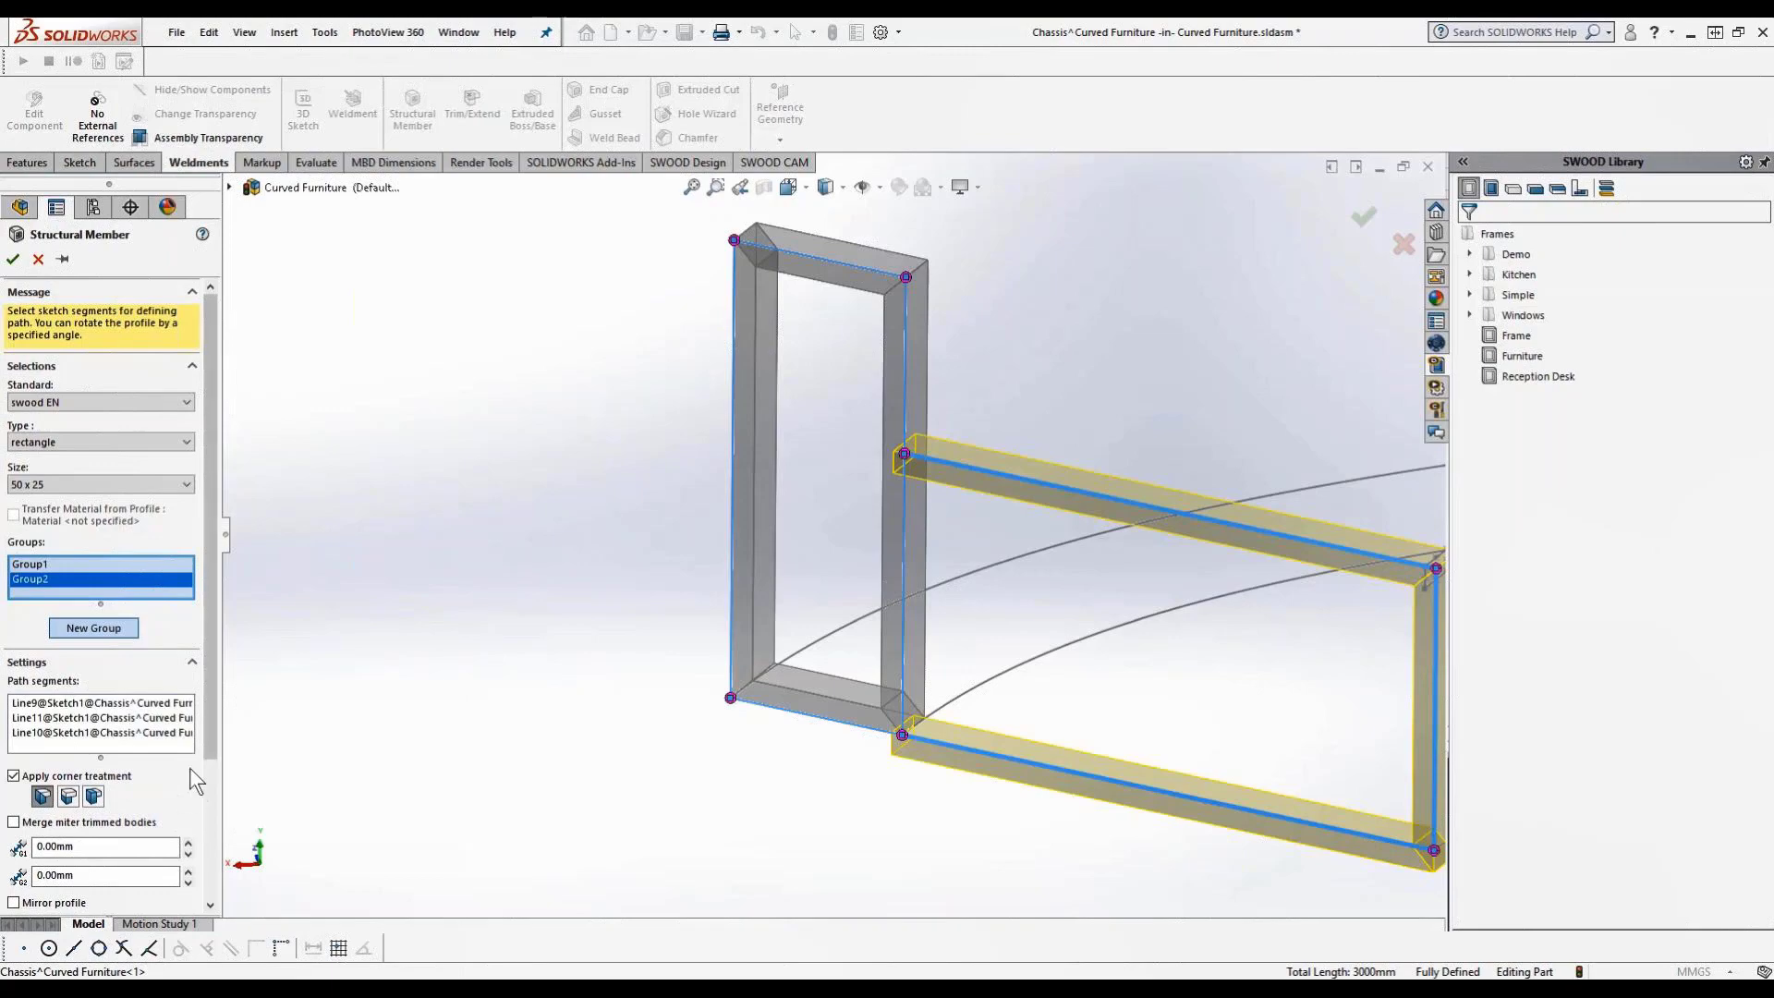
Locate the second group's profile by its corner, complete the structural member and return to editing the assembly
{"action": "scroll", "coordinate": [207, 719], "scroll_direction": "down", "scroll_amount": 3}
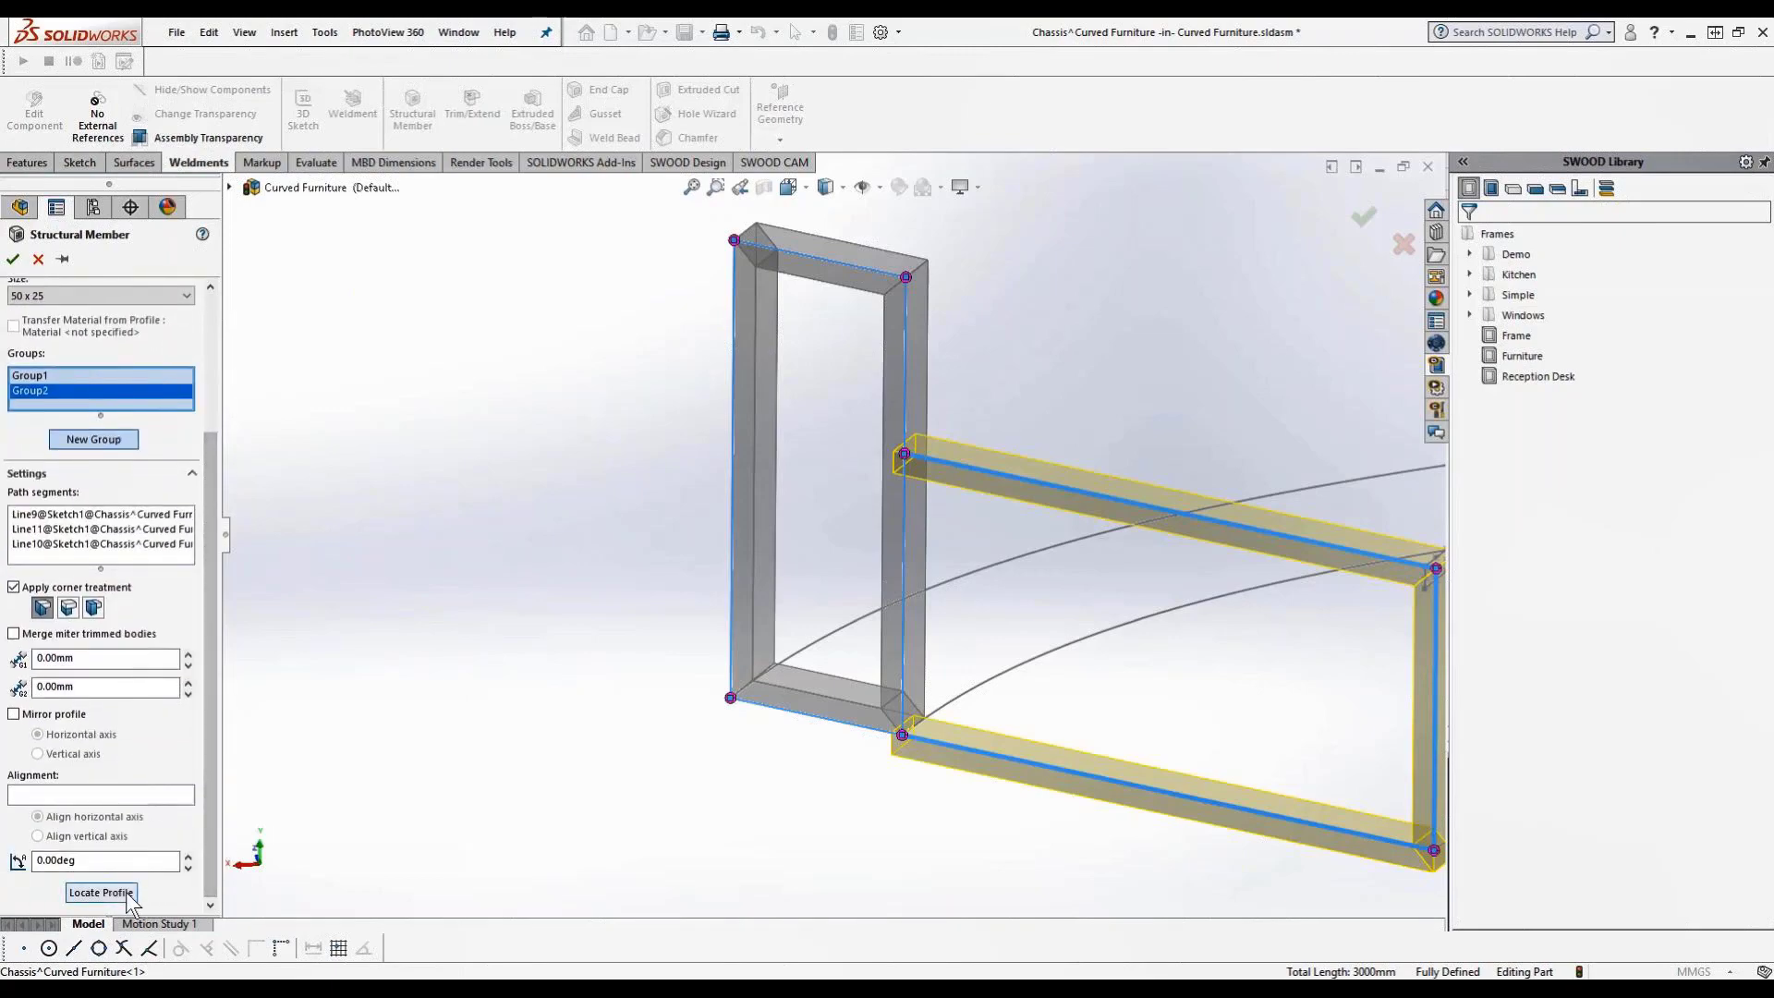
{"action": "left_click", "coordinate": [101, 892]}
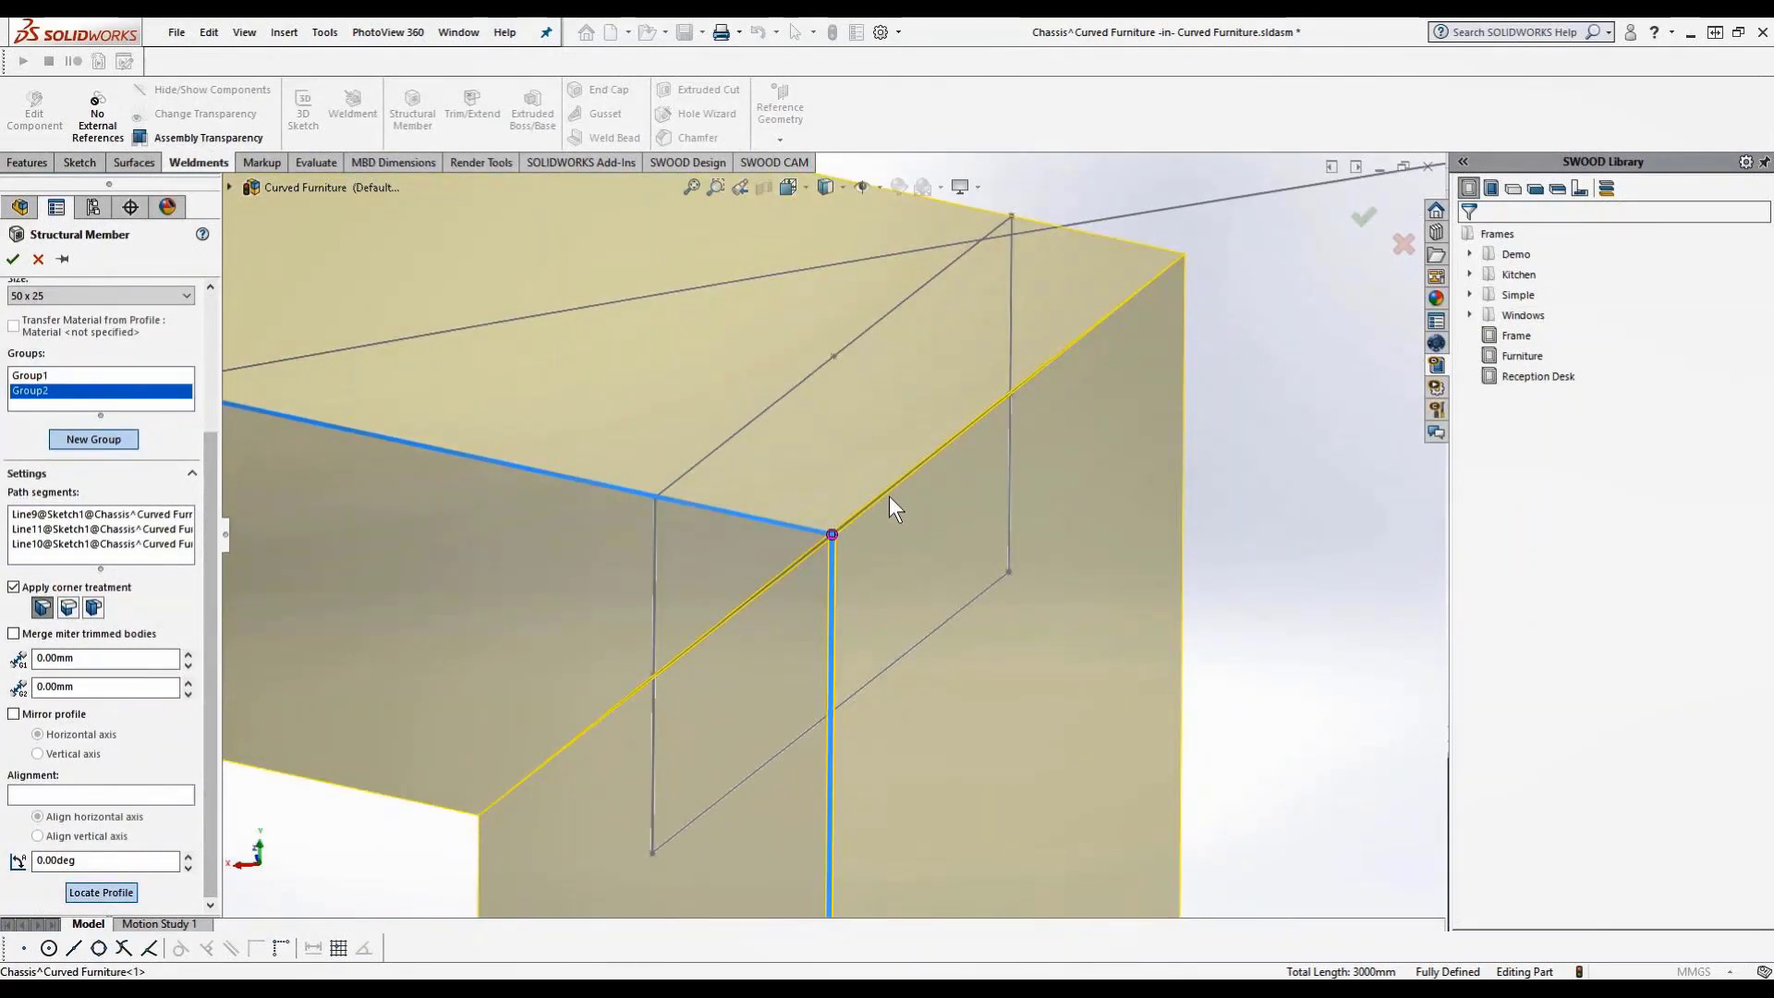
{"action": "left_click", "coordinate": [655, 499]}
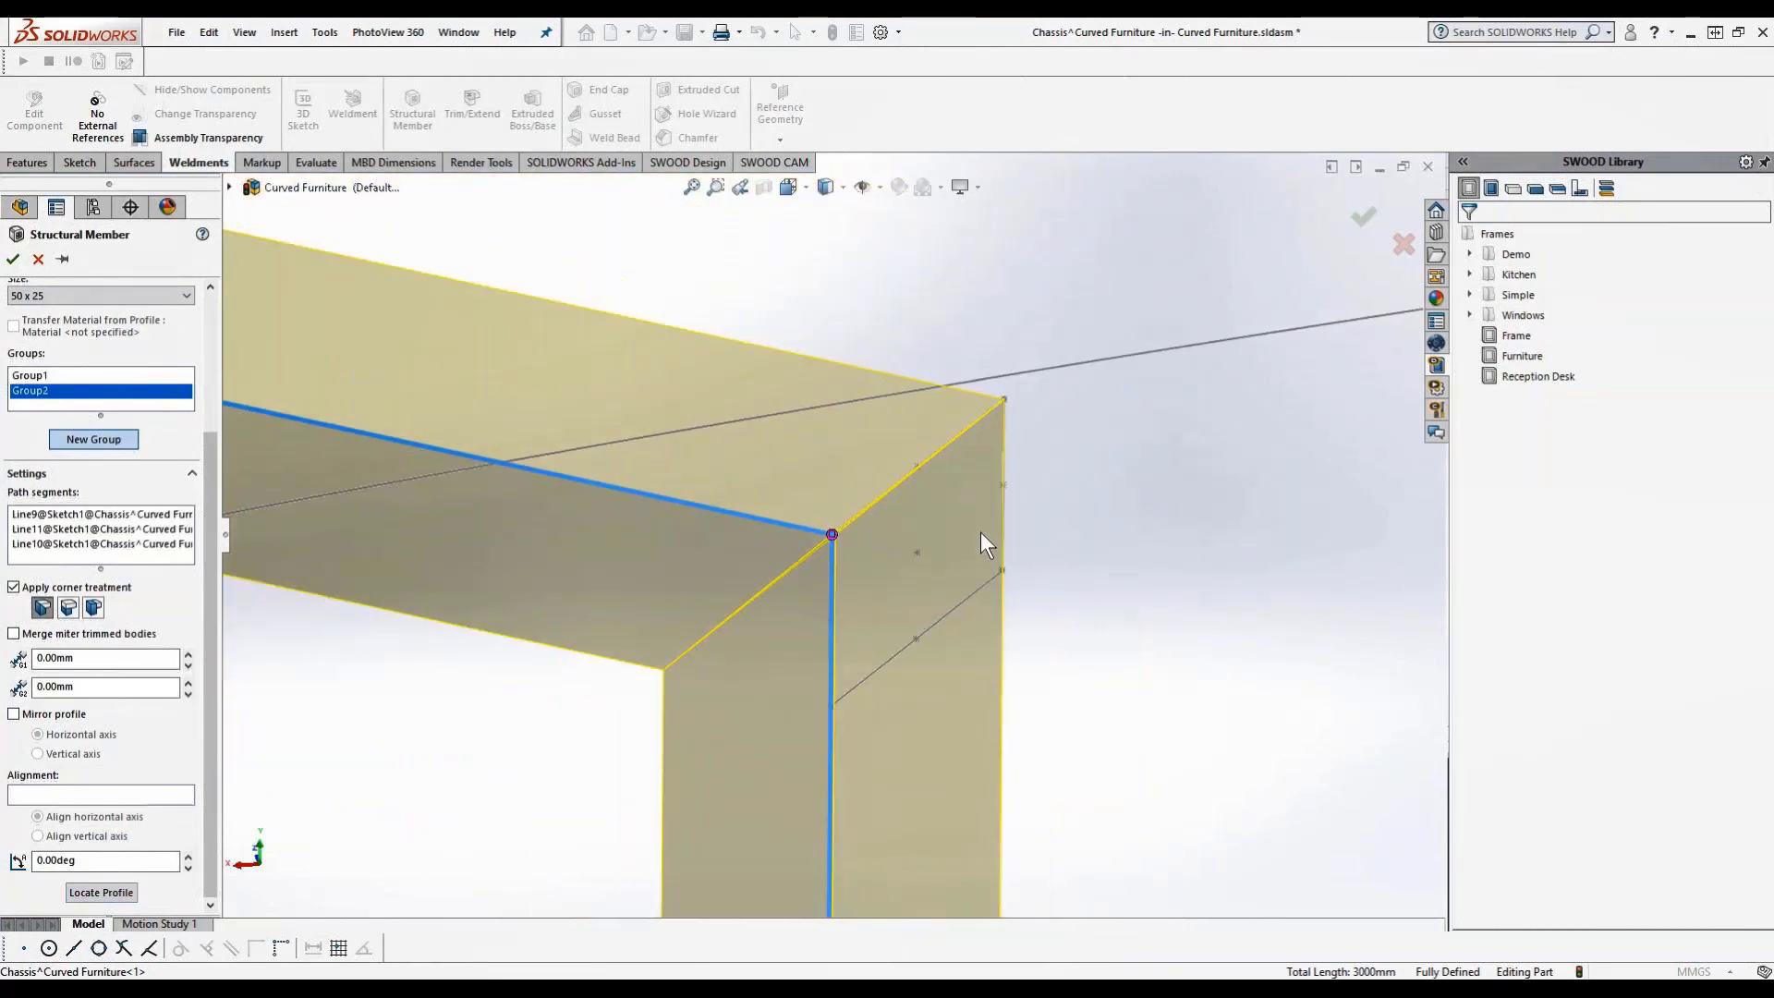
{"action": "scroll", "coordinate": [981, 525], "scroll_direction": "up", "scroll_amount": 5}
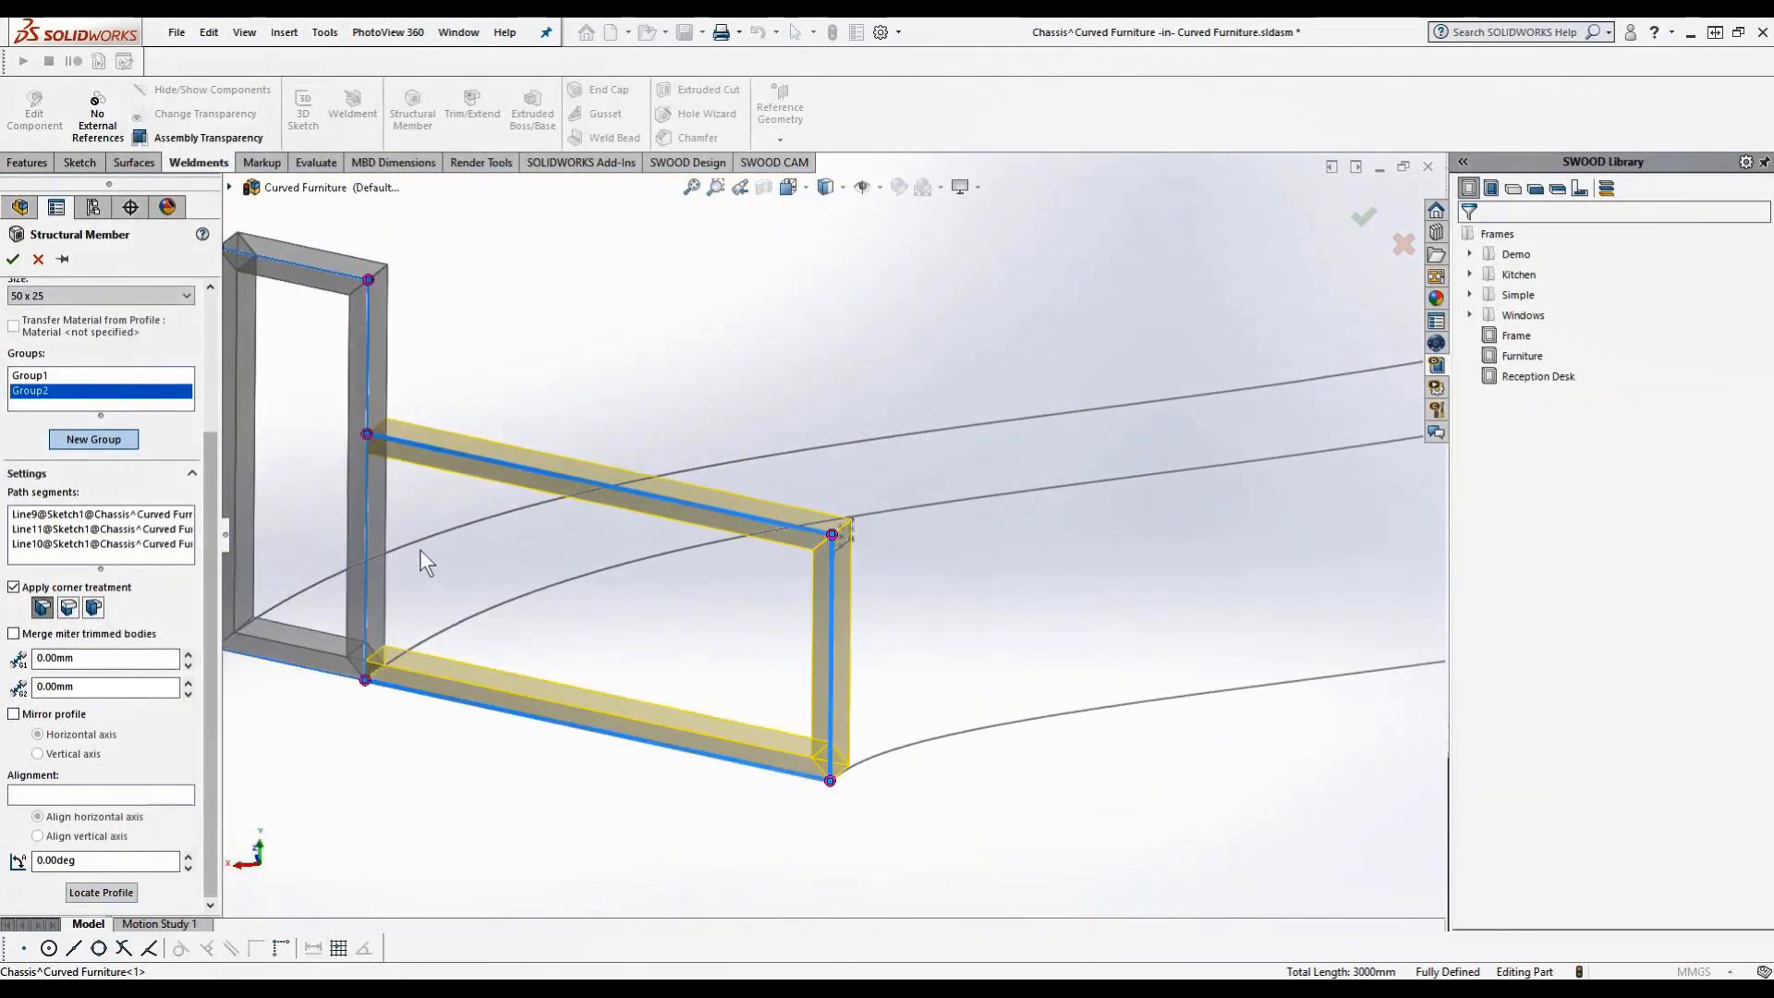
{"action": "left_click", "coordinate": [13, 259]}
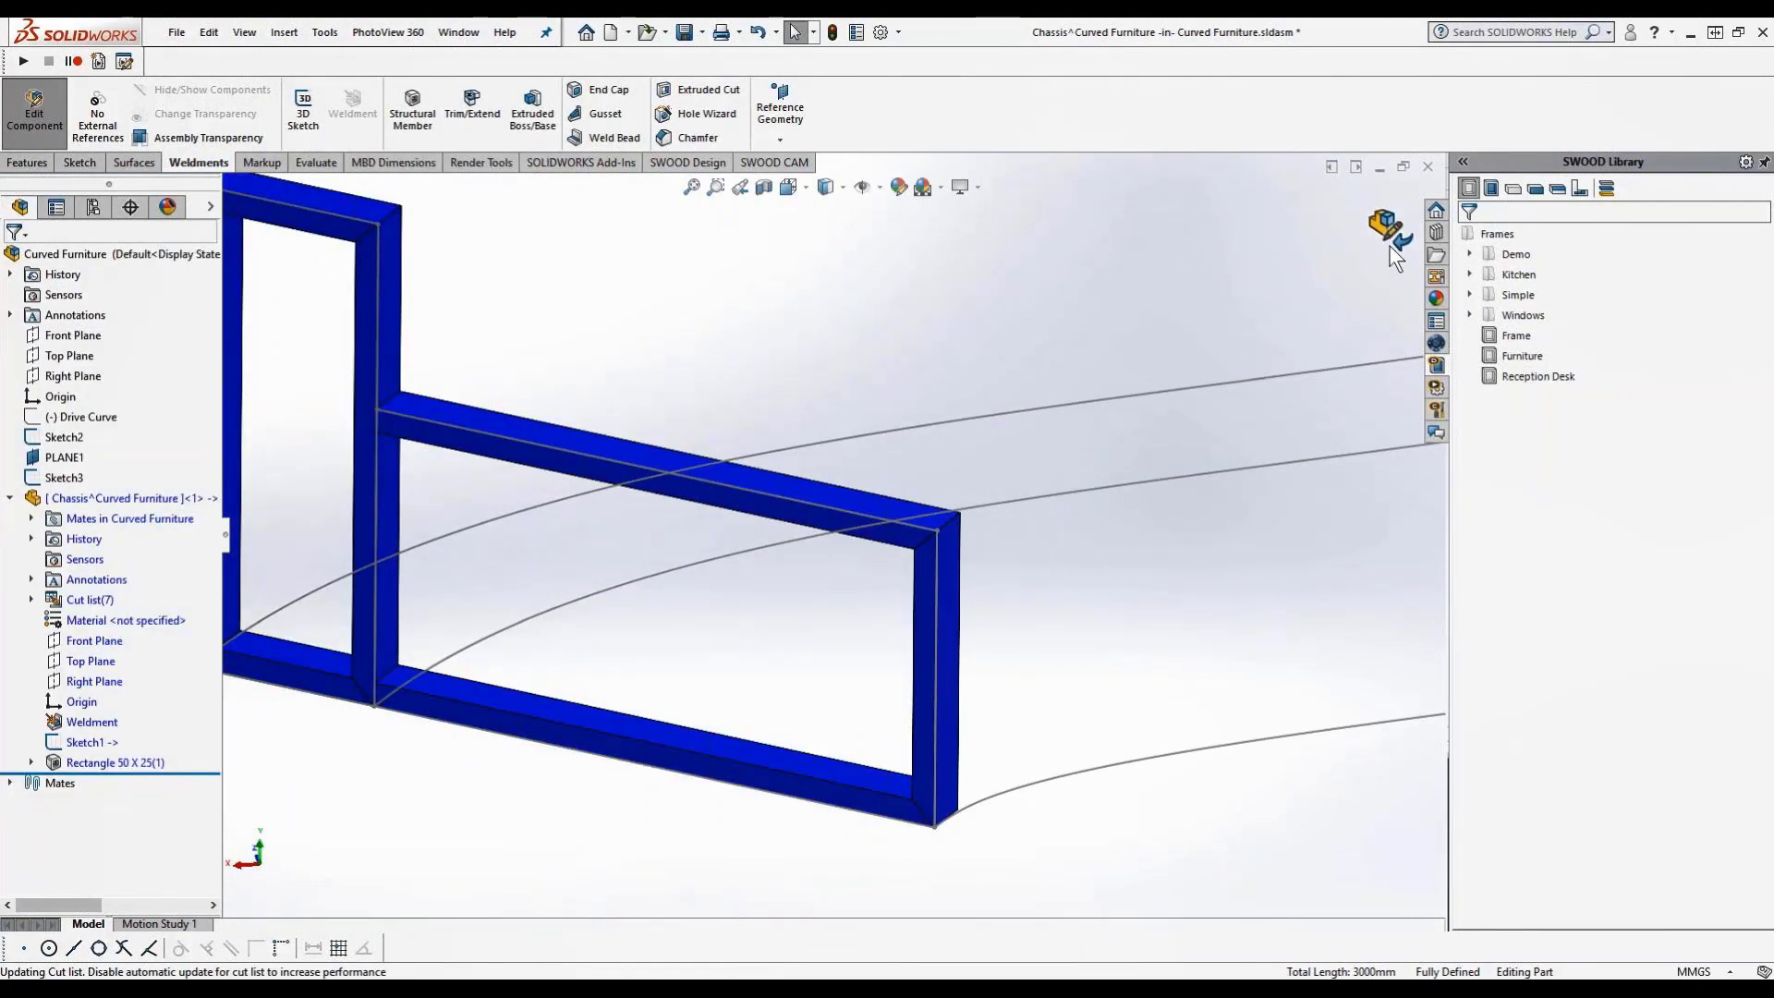
{"action": "left_click", "coordinate": [1389, 244]}
{"action": "scroll", "coordinate": [1236, 674], "scroll_direction": "up", "scroll_amount": 3}
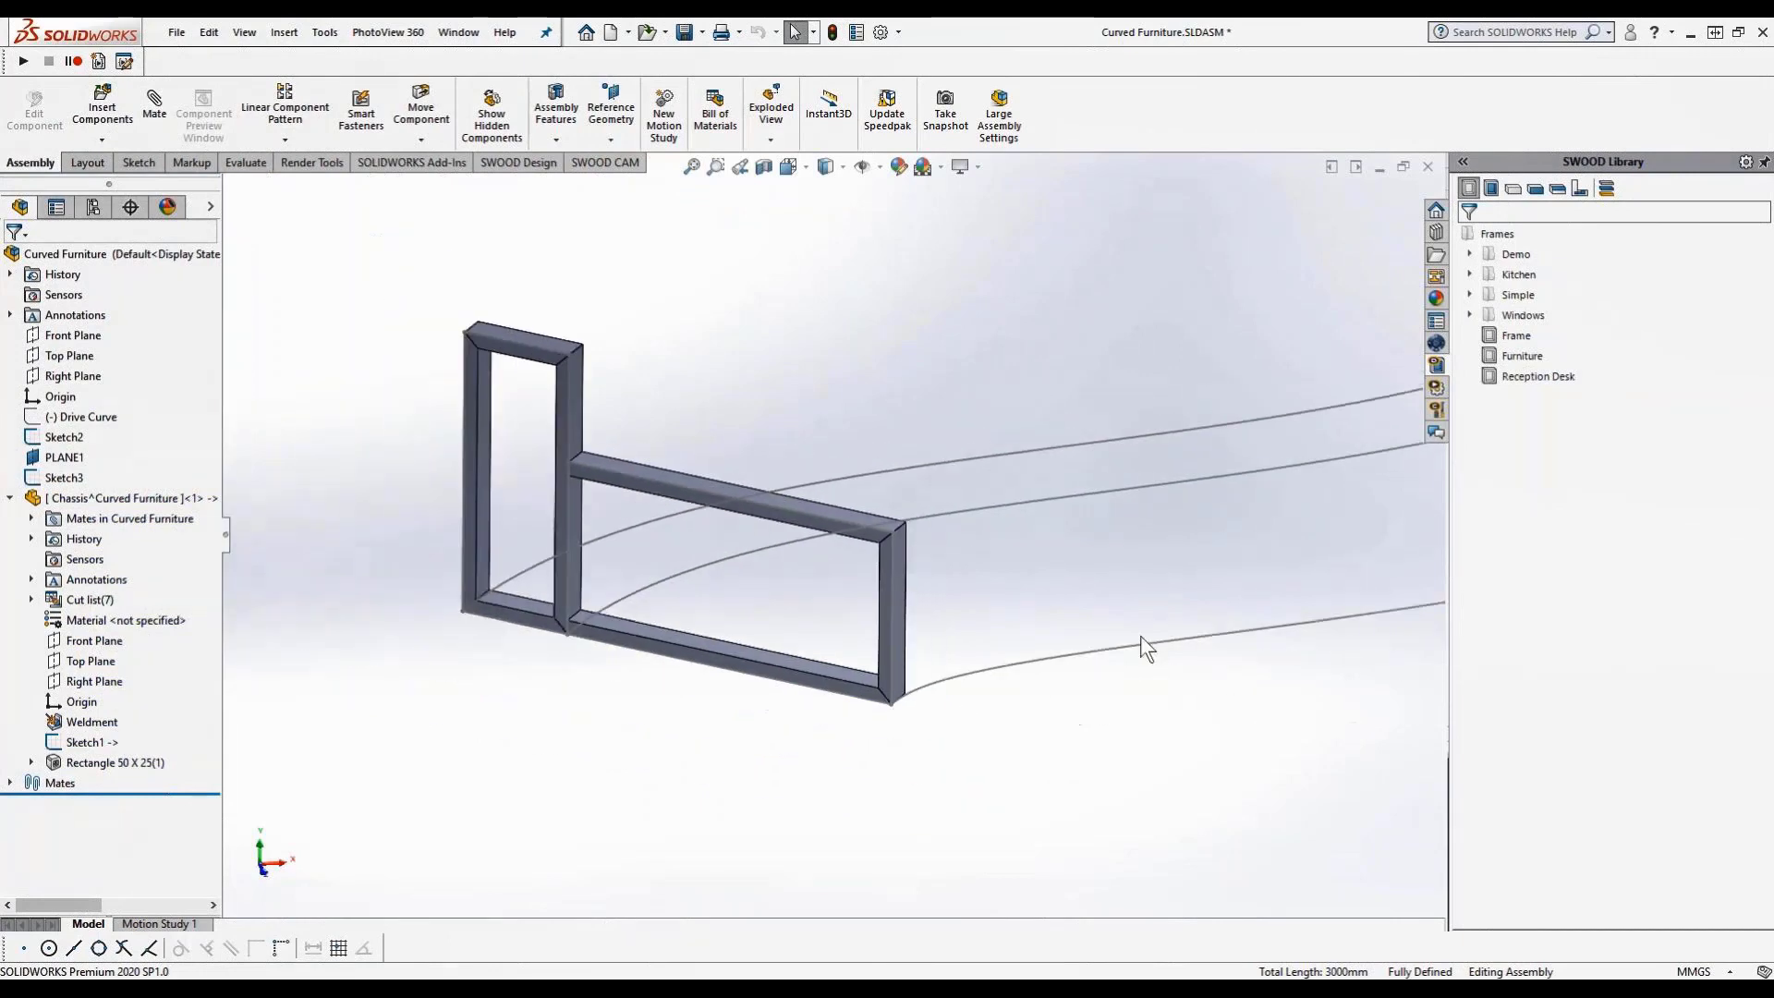
Apply the Beech solid wood material from the SWOOD library to the Chassis part
{"action": "scroll", "coordinate": [636, 454], "scroll_direction": "down", "scroll_amount": 2}
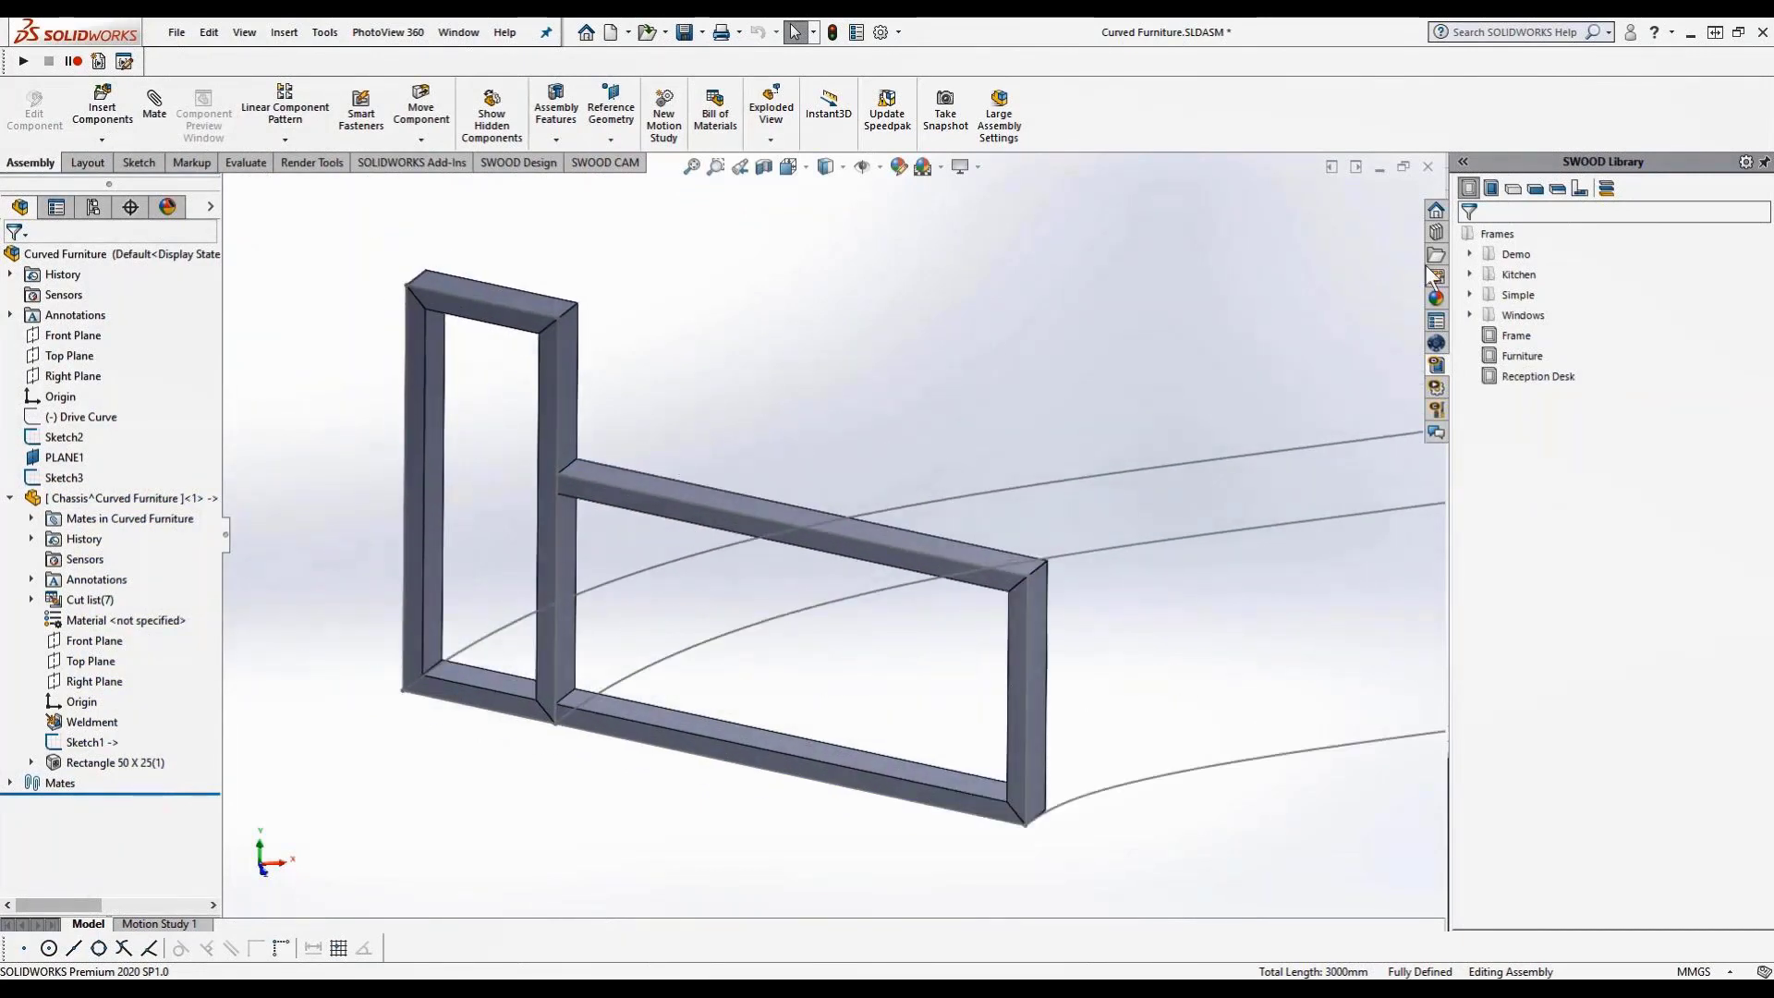
{"action": "left_click", "coordinate": [1606, 188]}
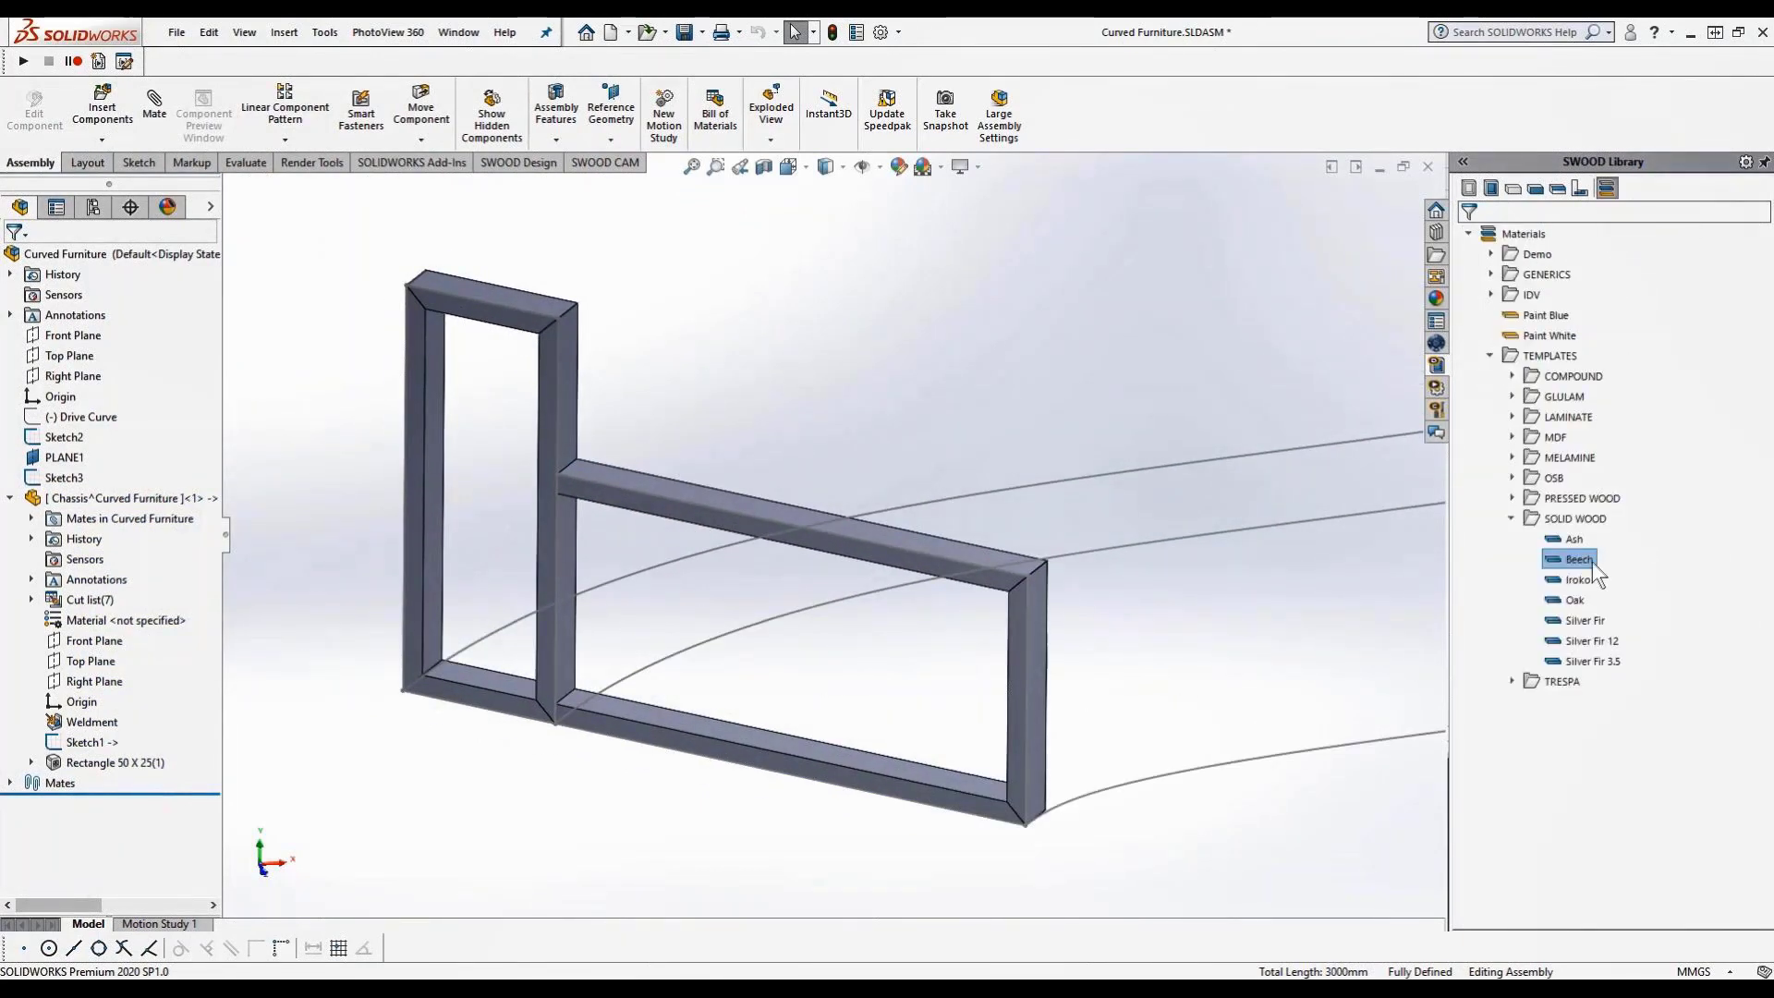
{"action": "left_click_drag", "start_coordinate": [1594, 563], "coordinate": [1036, 659]}
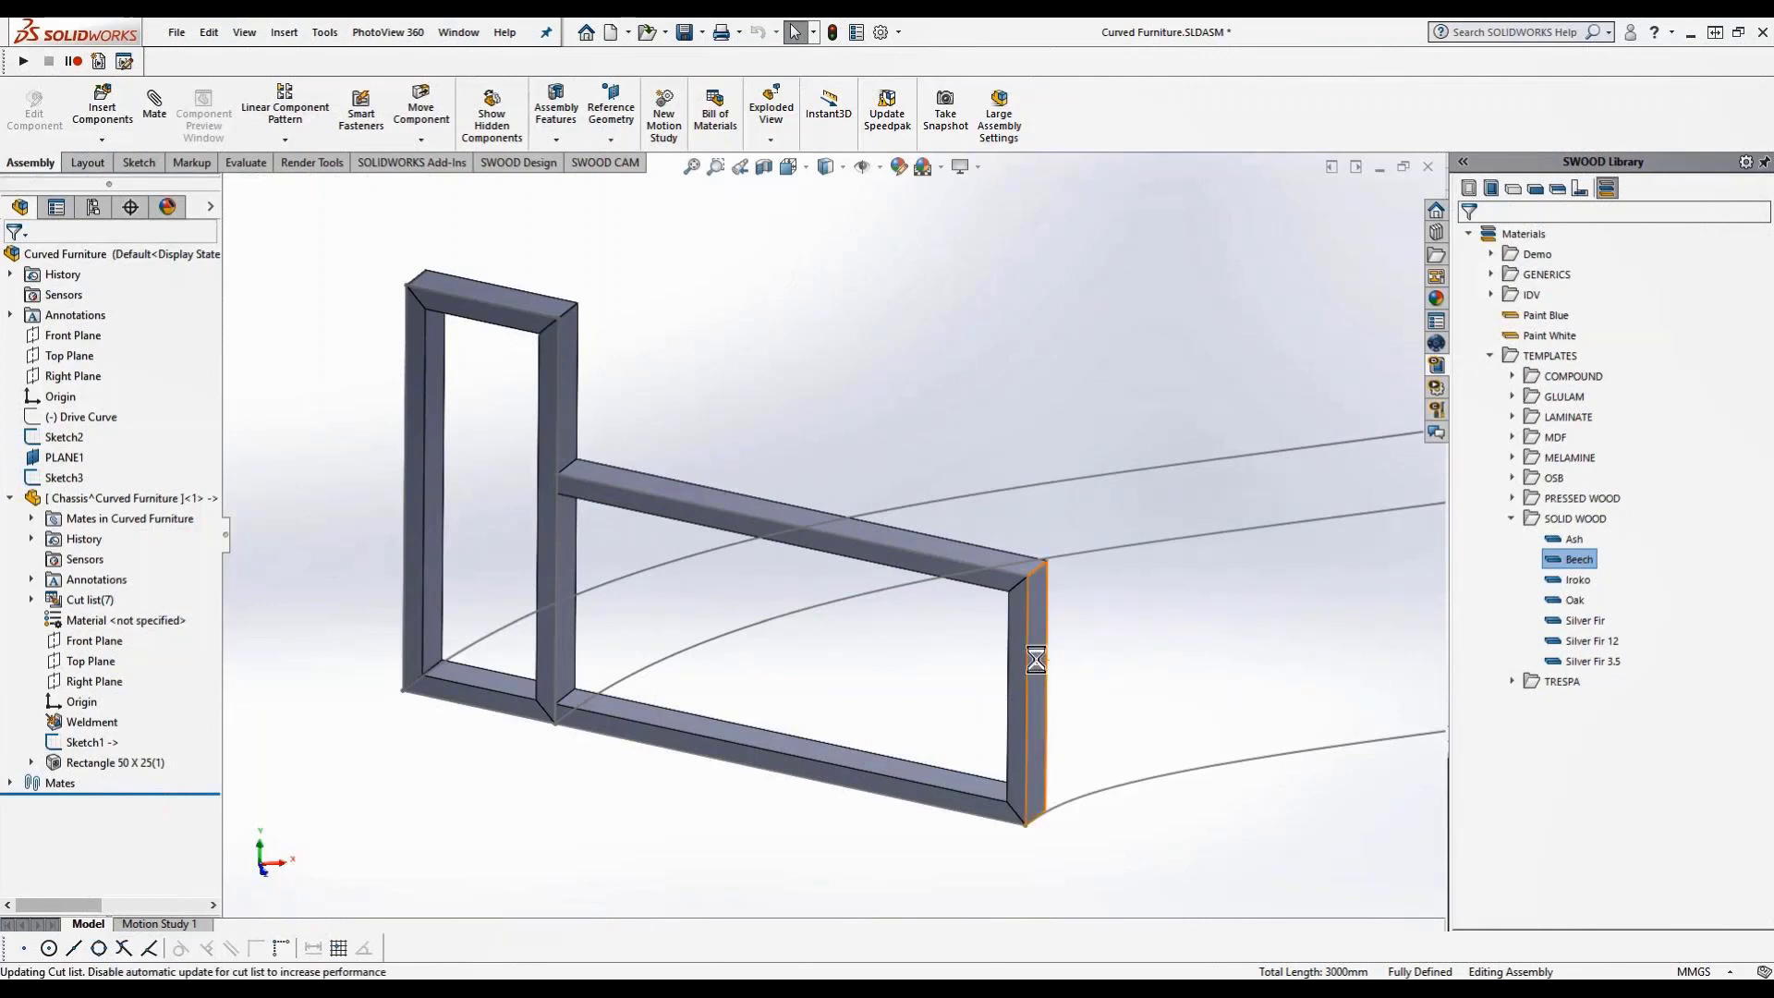
Open the Chassis part's SWOOD panel properties and set the panel type to Multiple stocks
{"action": "left_click", "coordinate": [1037, 660]}
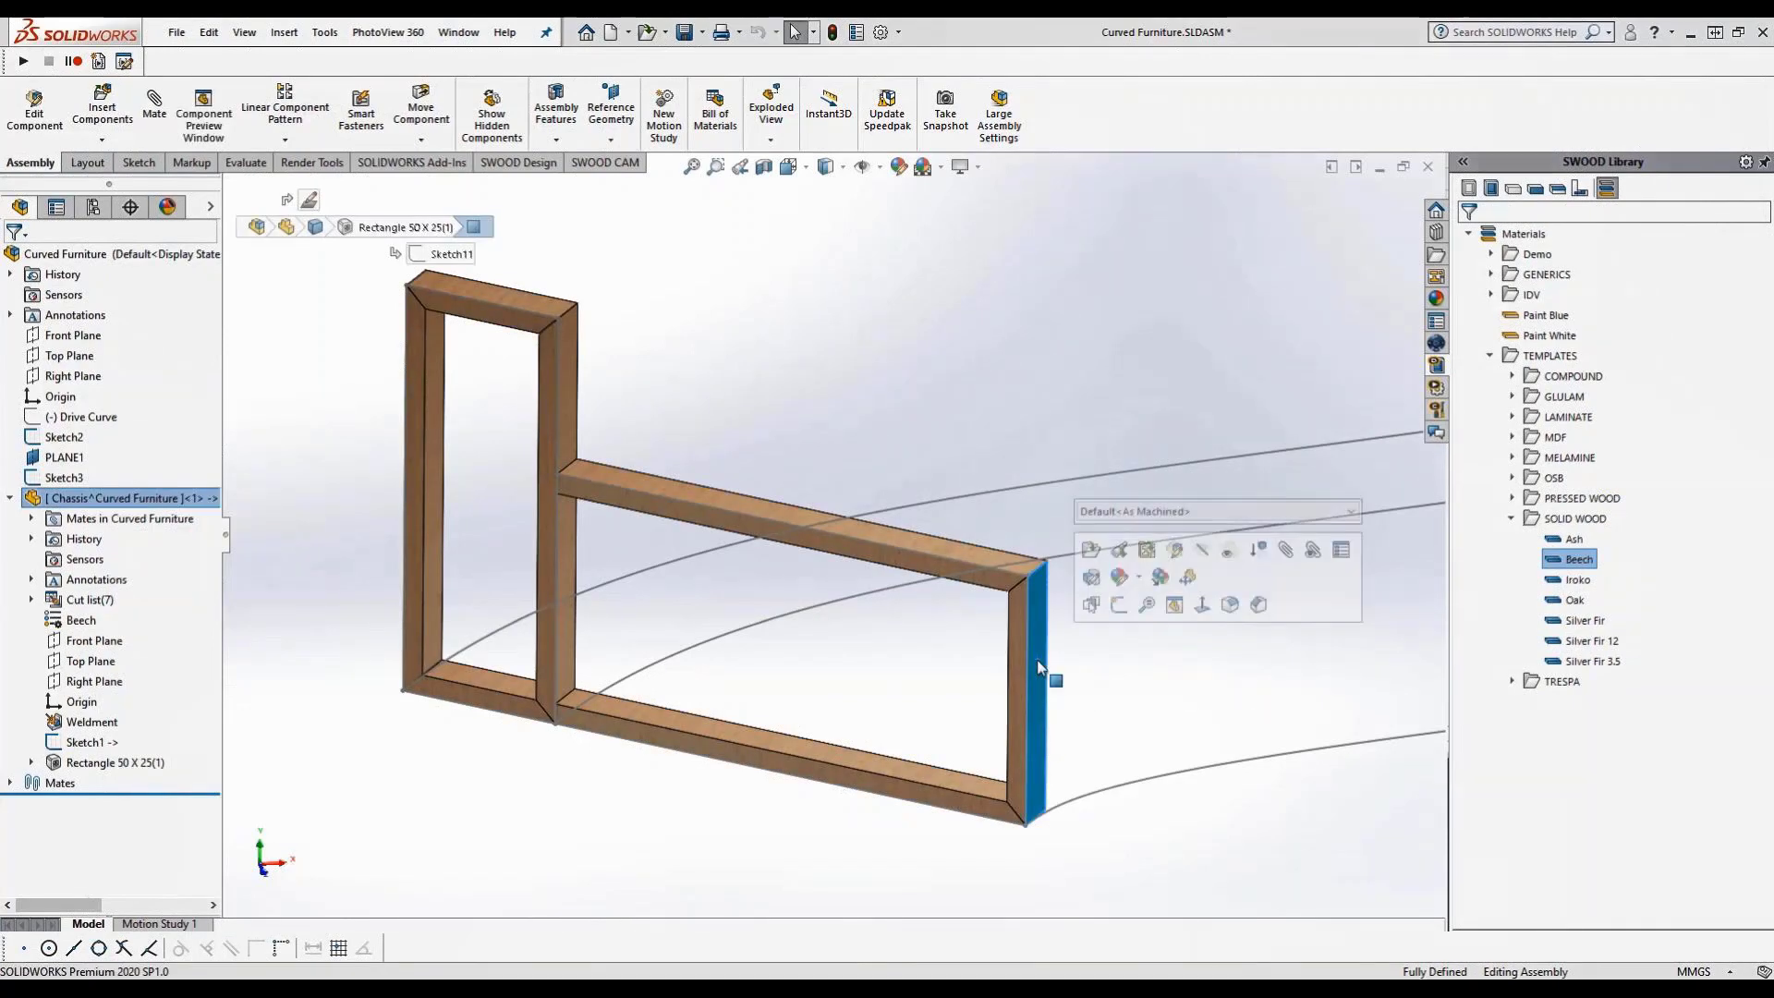
{"action": "right_click_drag", "start_coordinate": [1123, 684], "coordinate": [1302, 681]}
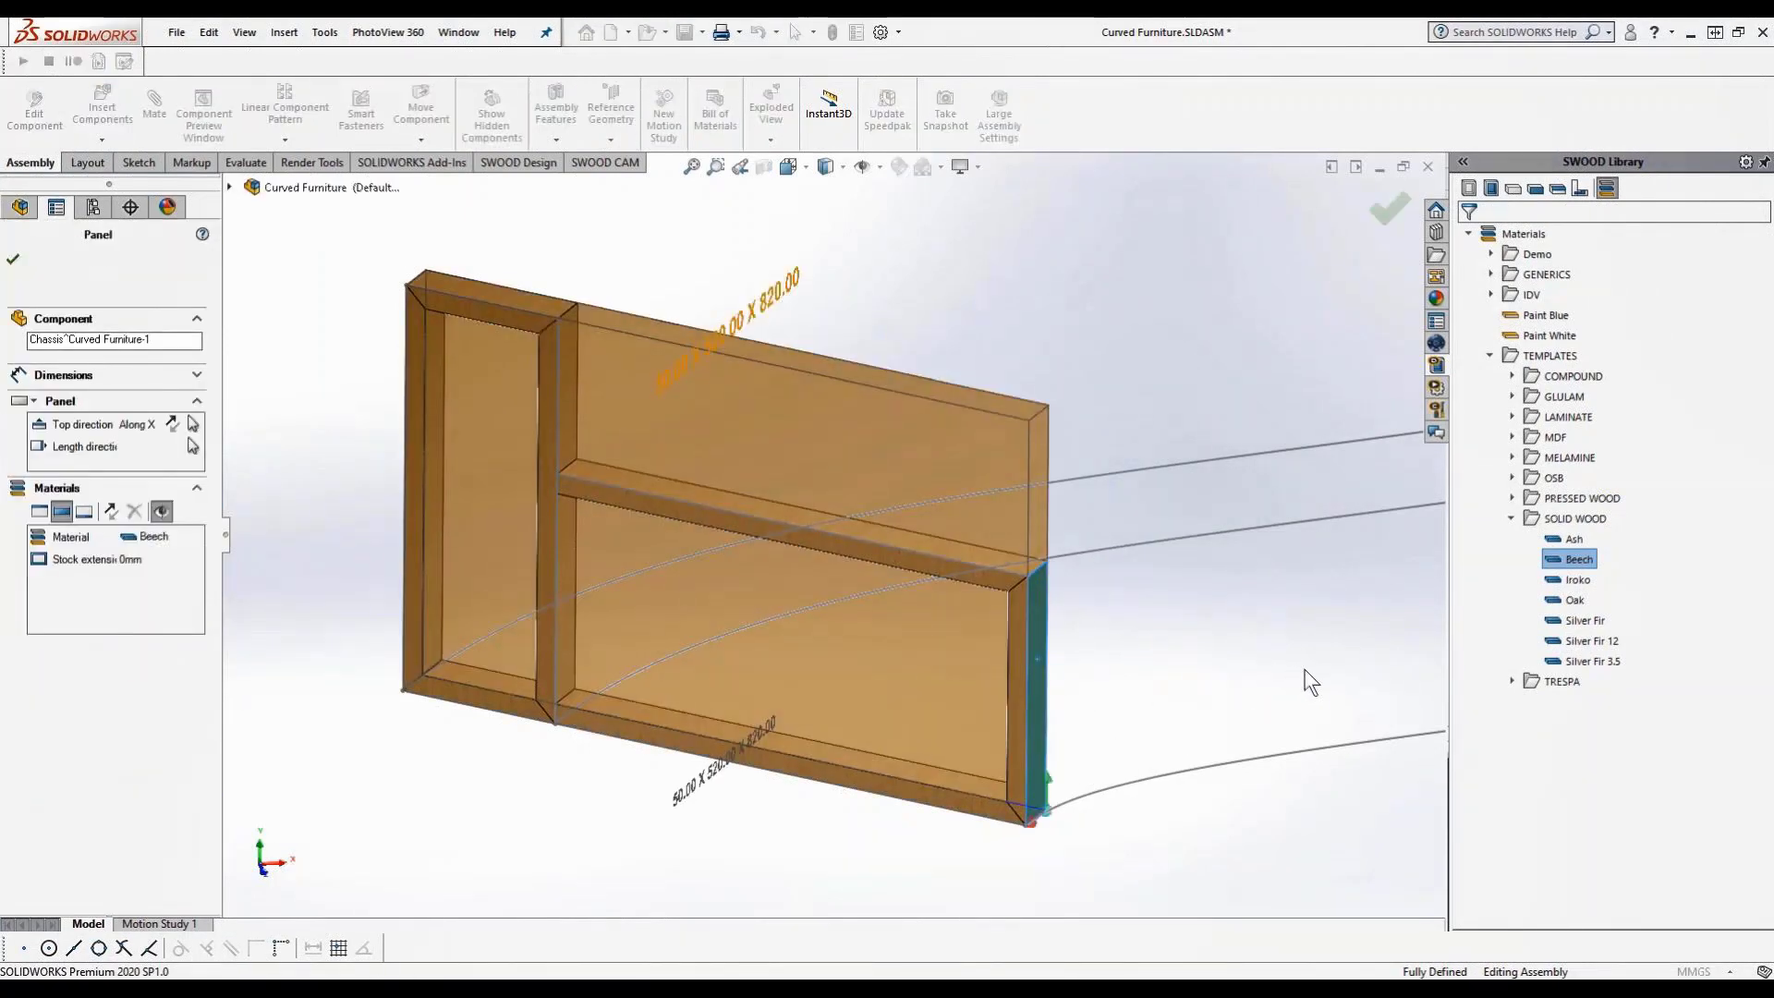
{"action": "left_click", "coordinate": [23, 400]}
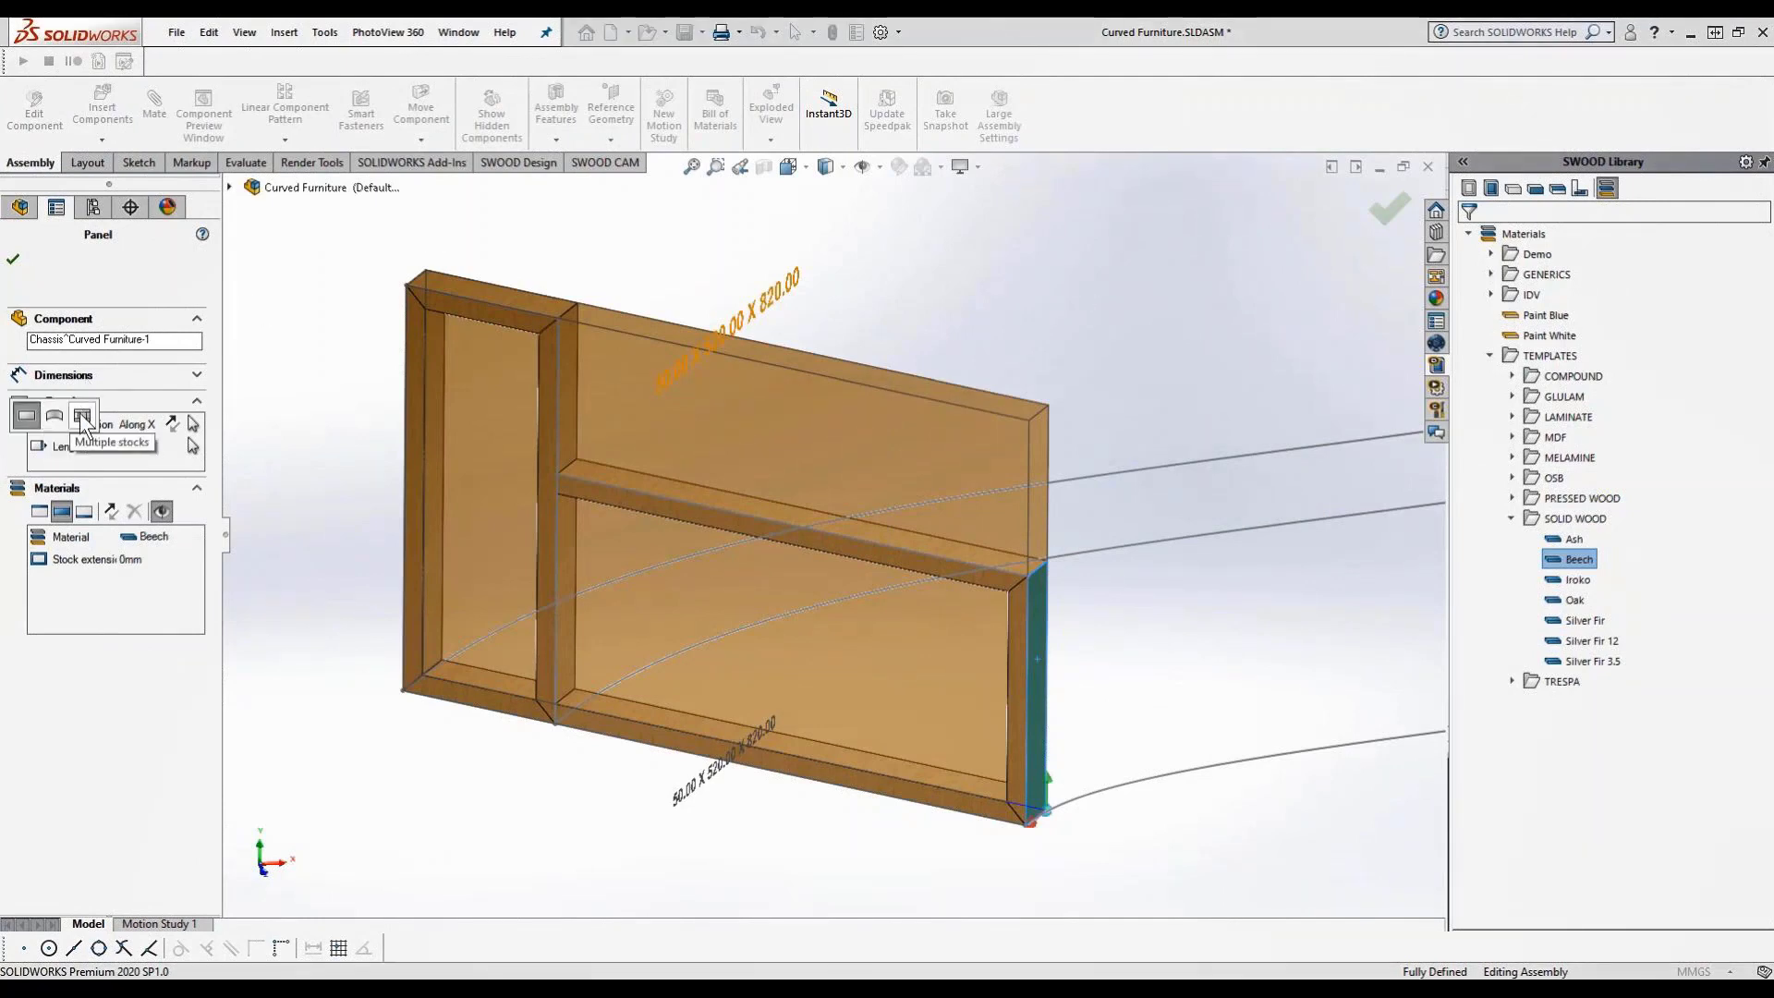
{"action": "left_click", "coordinate": [82, 416]}
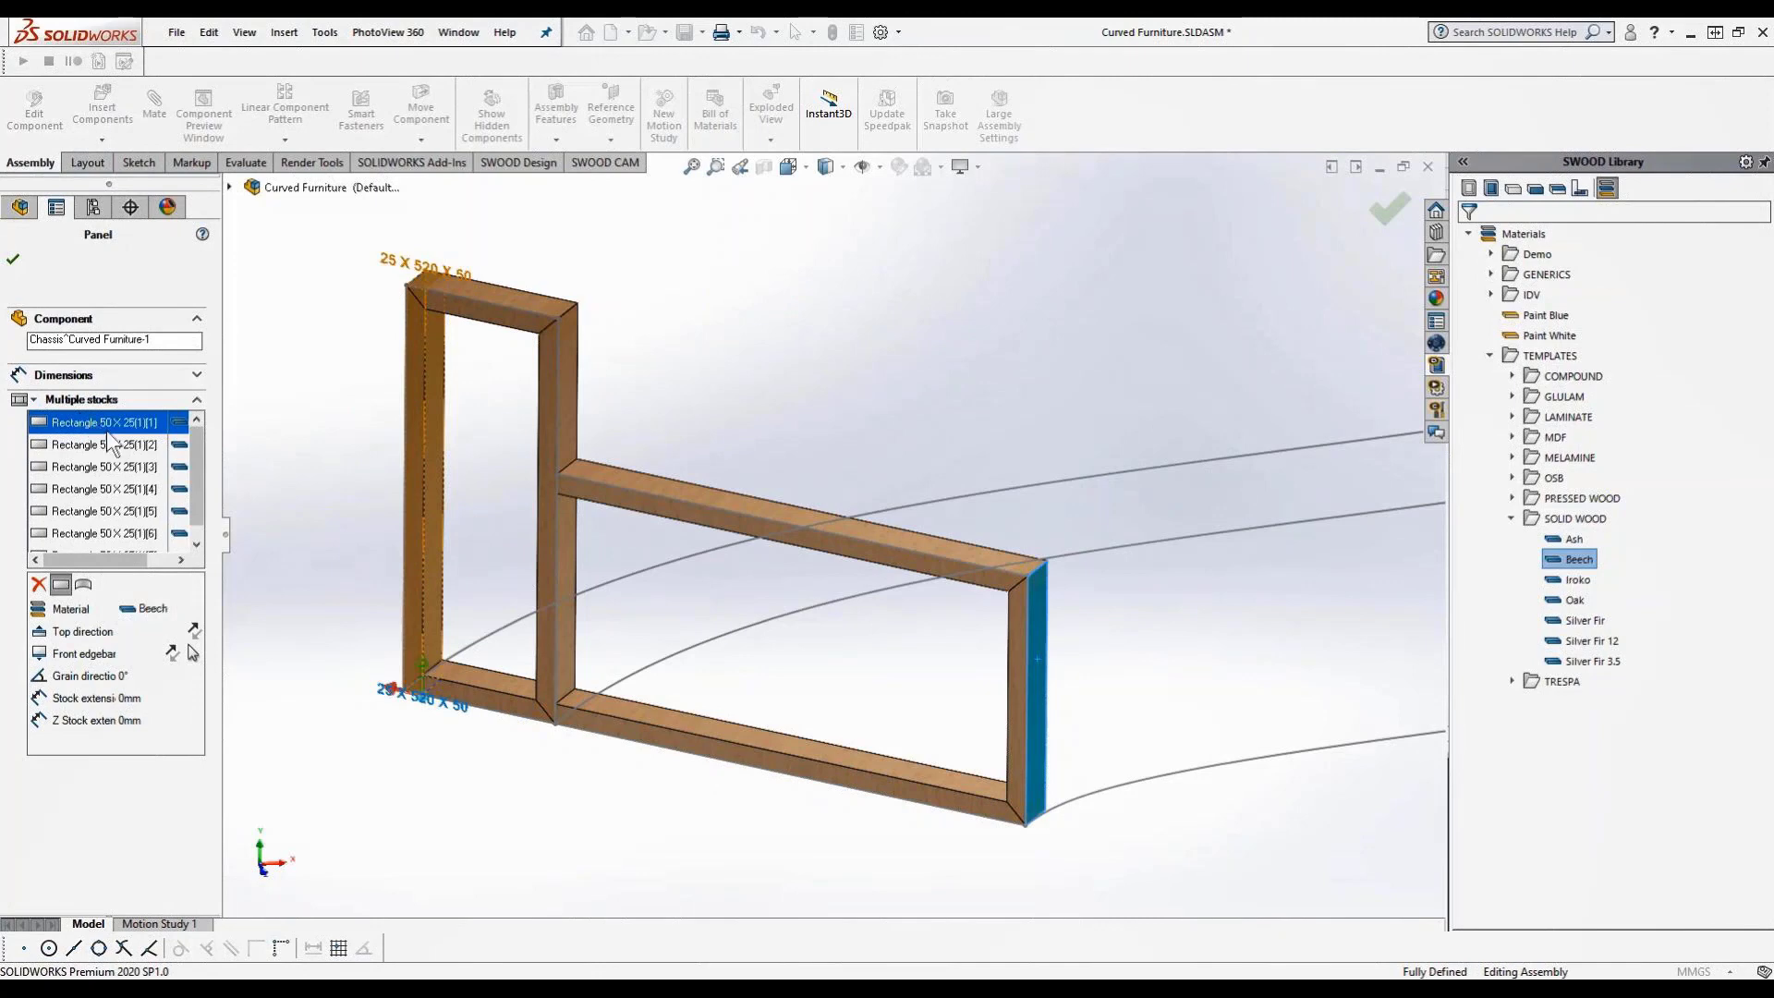
{"action": "left_click_drag", "start_coordinate": [228, 537], "coordinate": [311, 538]}
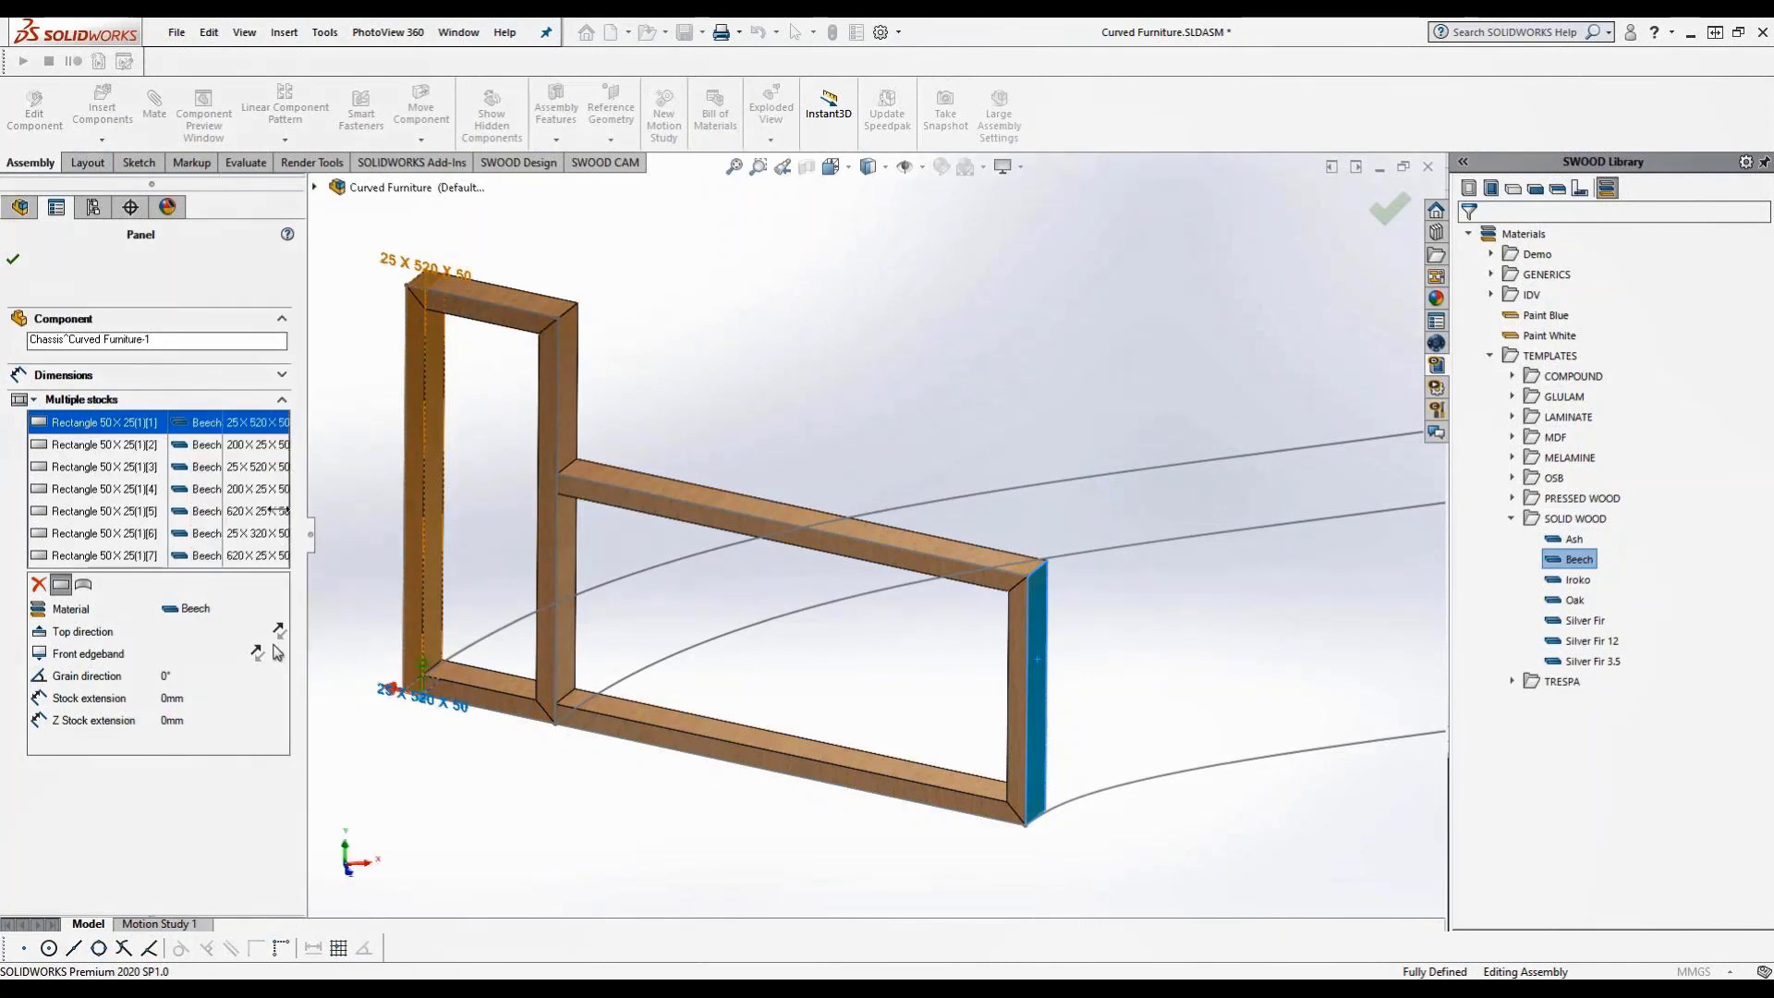
Define the top direction and front edgeband of the tall frame's outer upright stock using two of its faces
{"action": "left_click", "coordinate": [233, 447]}
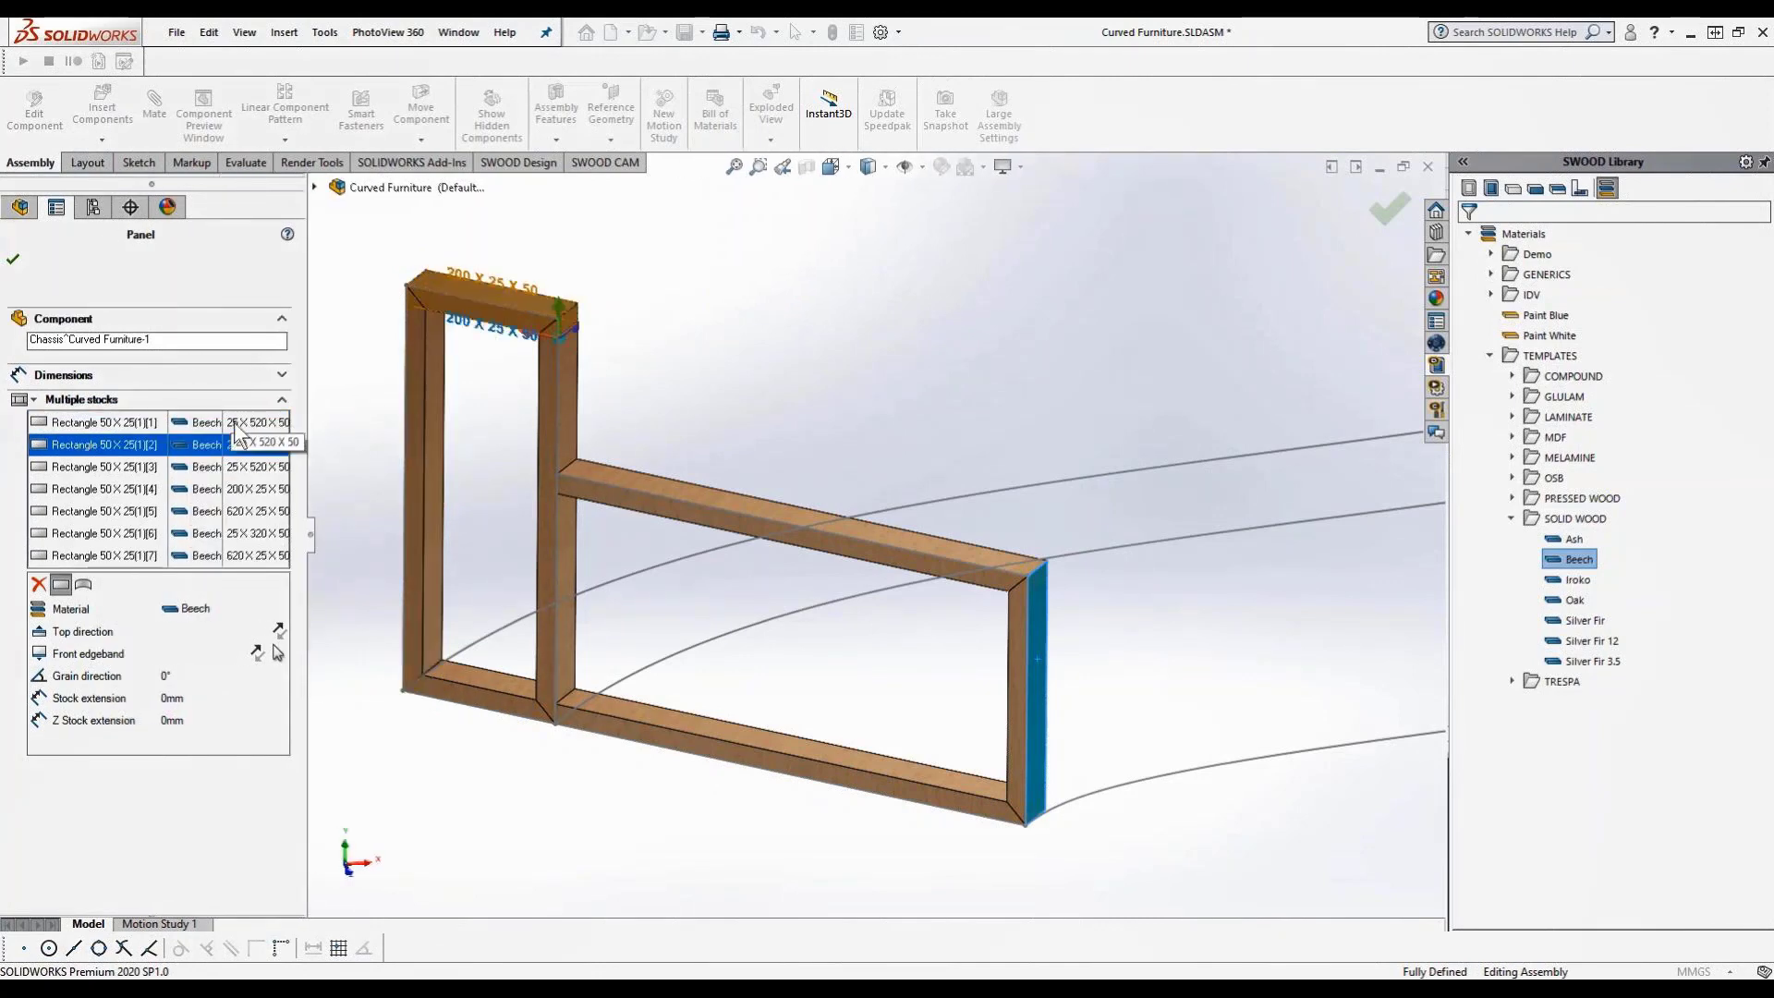
{"action": "left_click", "coordinate": [236, 424]}
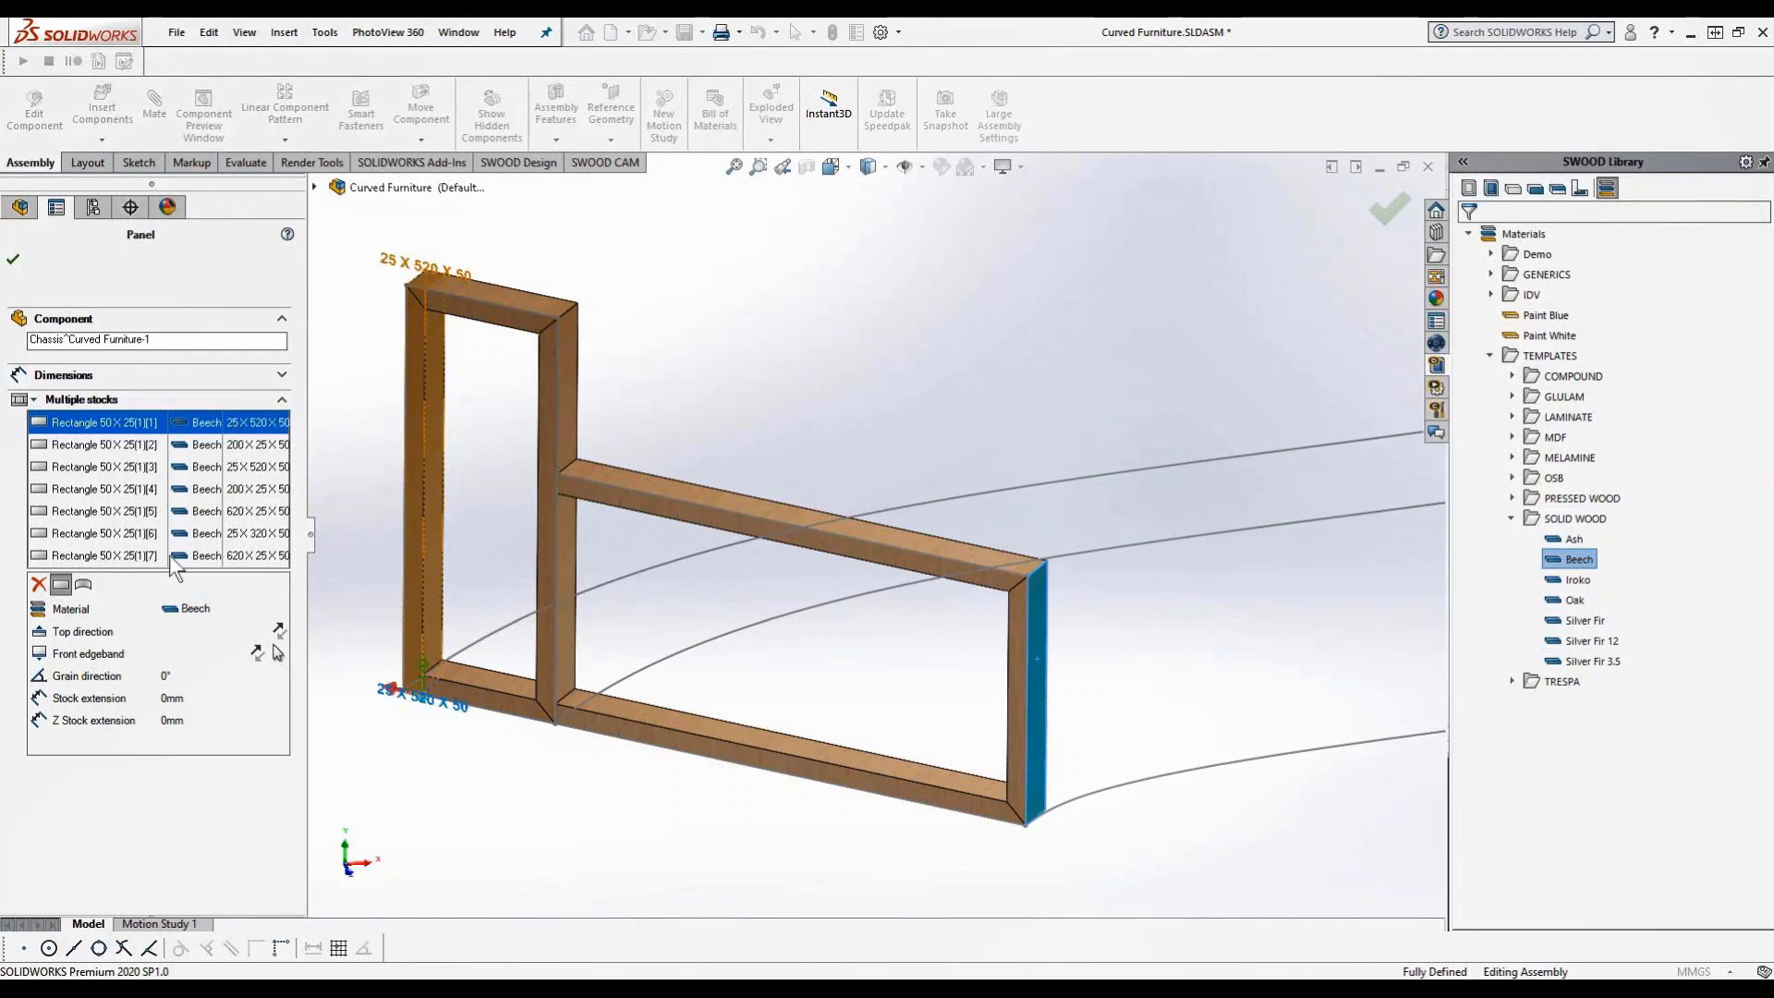
{"action": "left_click", "coordinate": [174, 630]}
{"action": "left_click", "coordinate": [211, 629]}
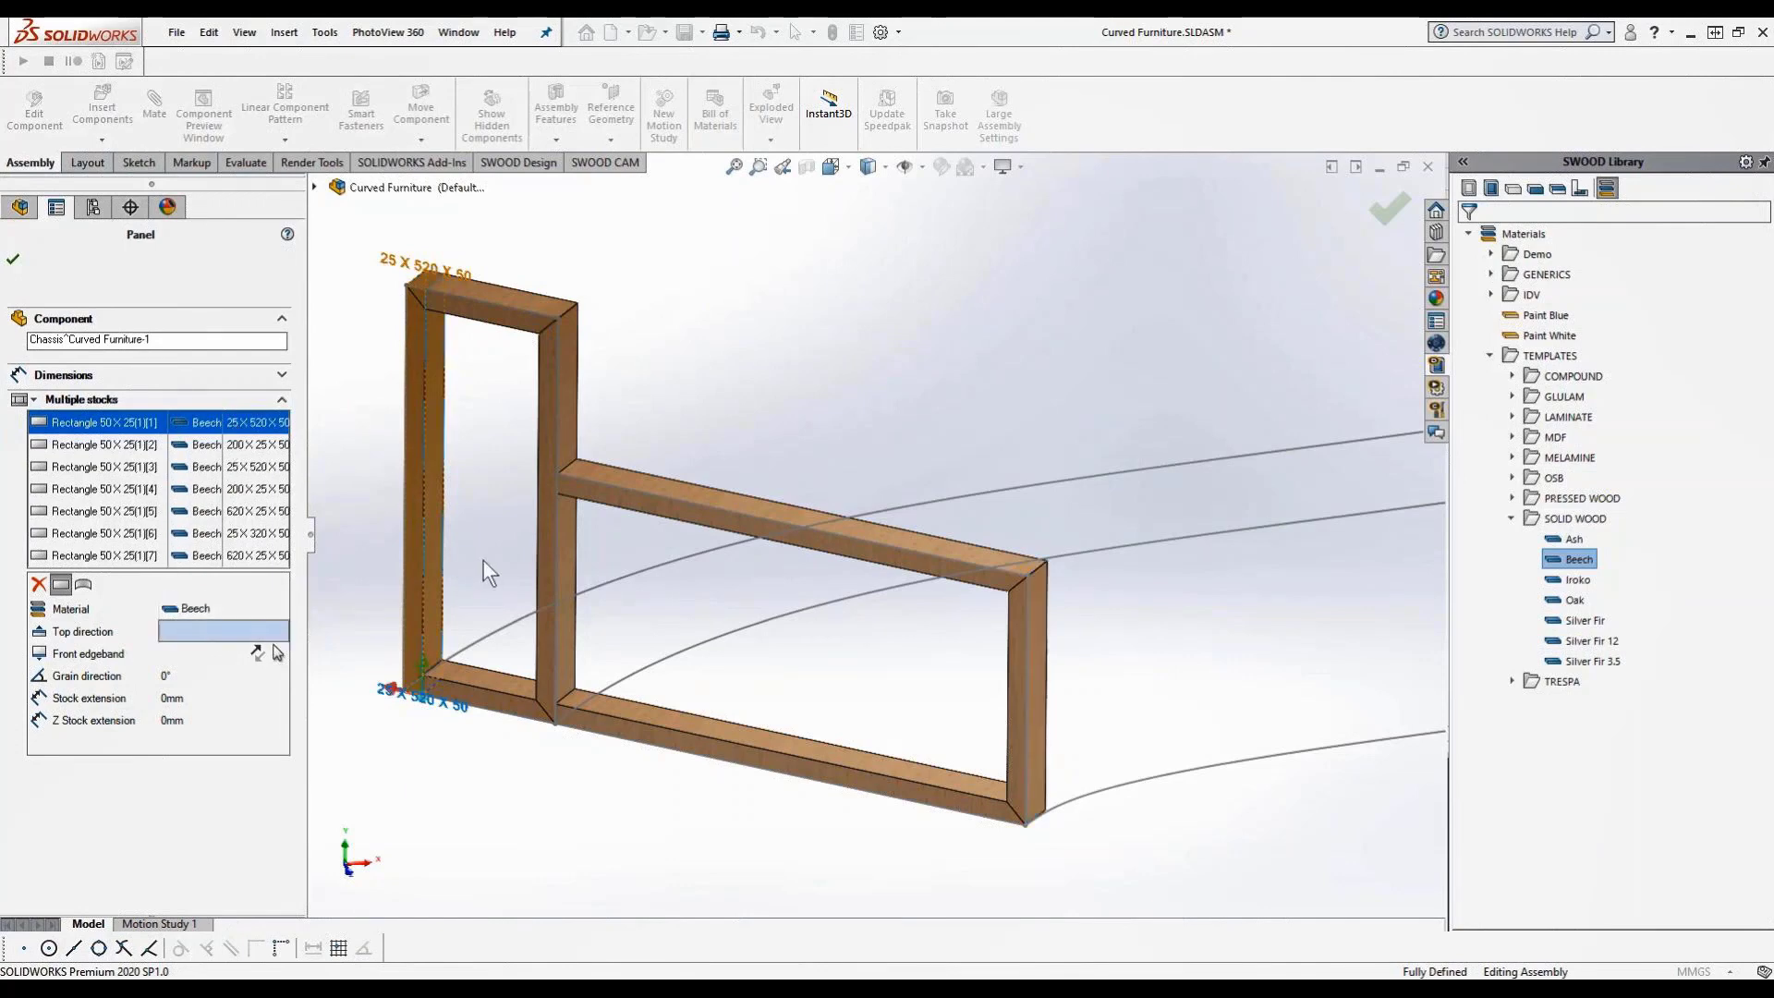
{"action": "left_click", "coordinate": [423, 577]}
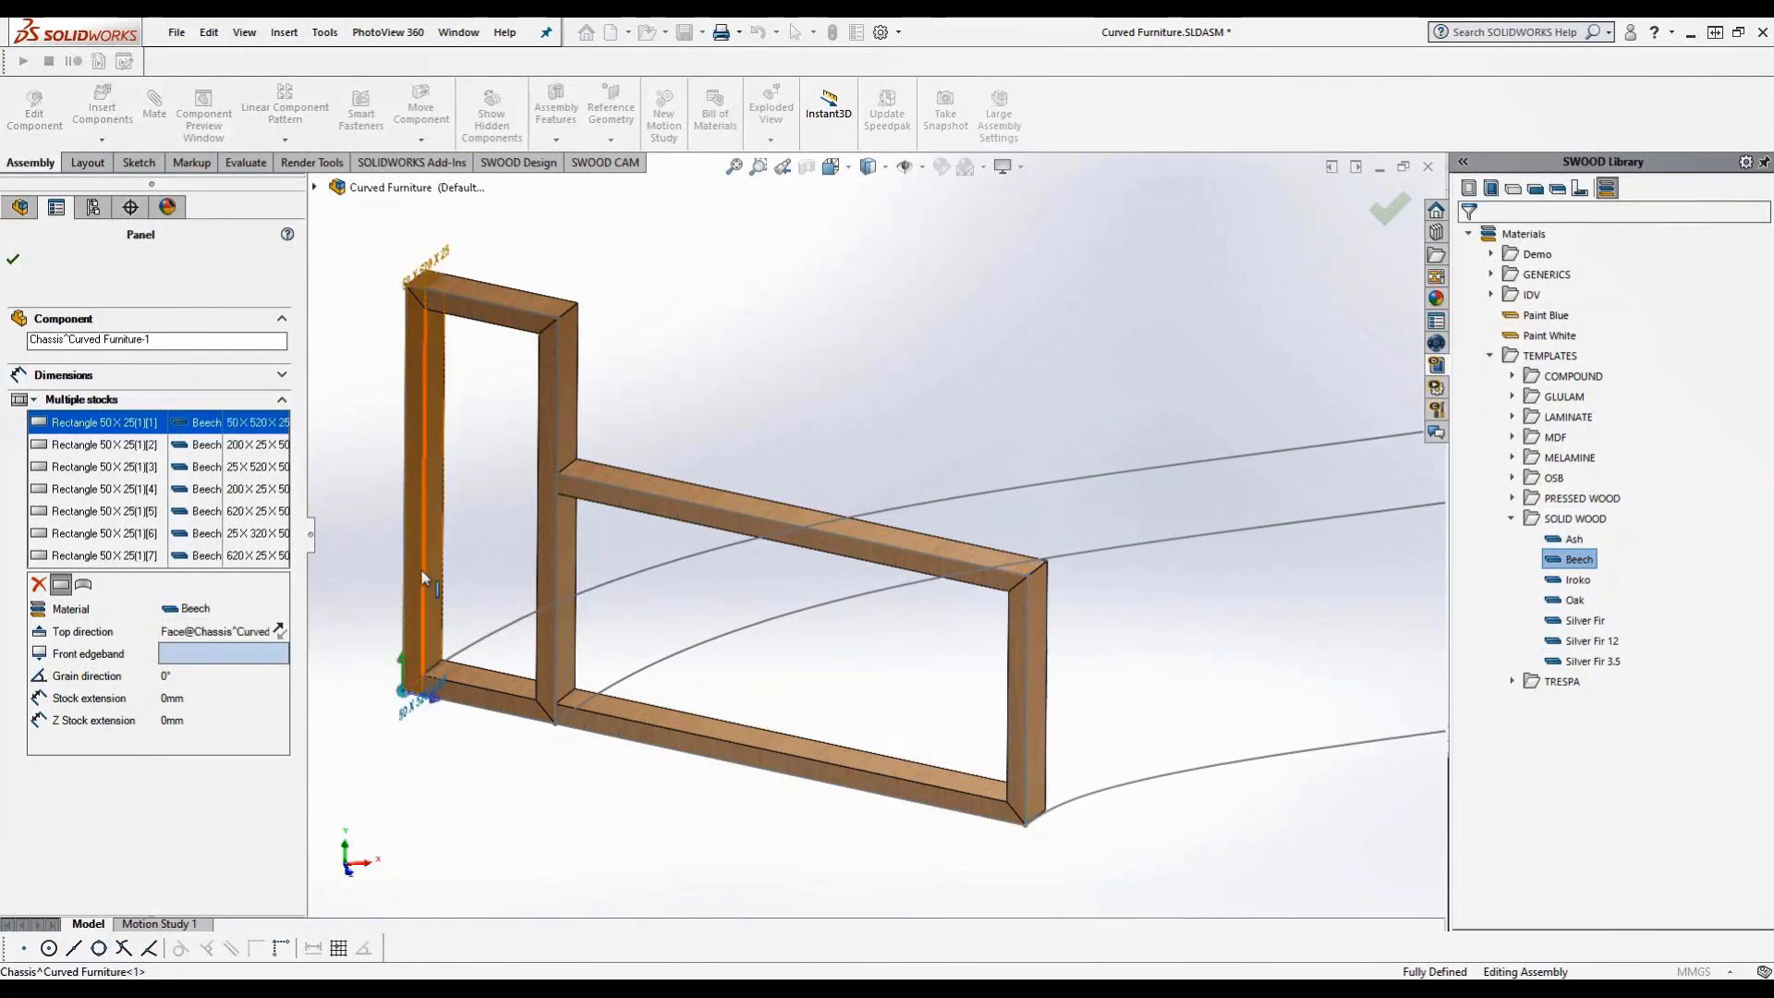
{"action": "left_click", "coordinate": [418, 577]}
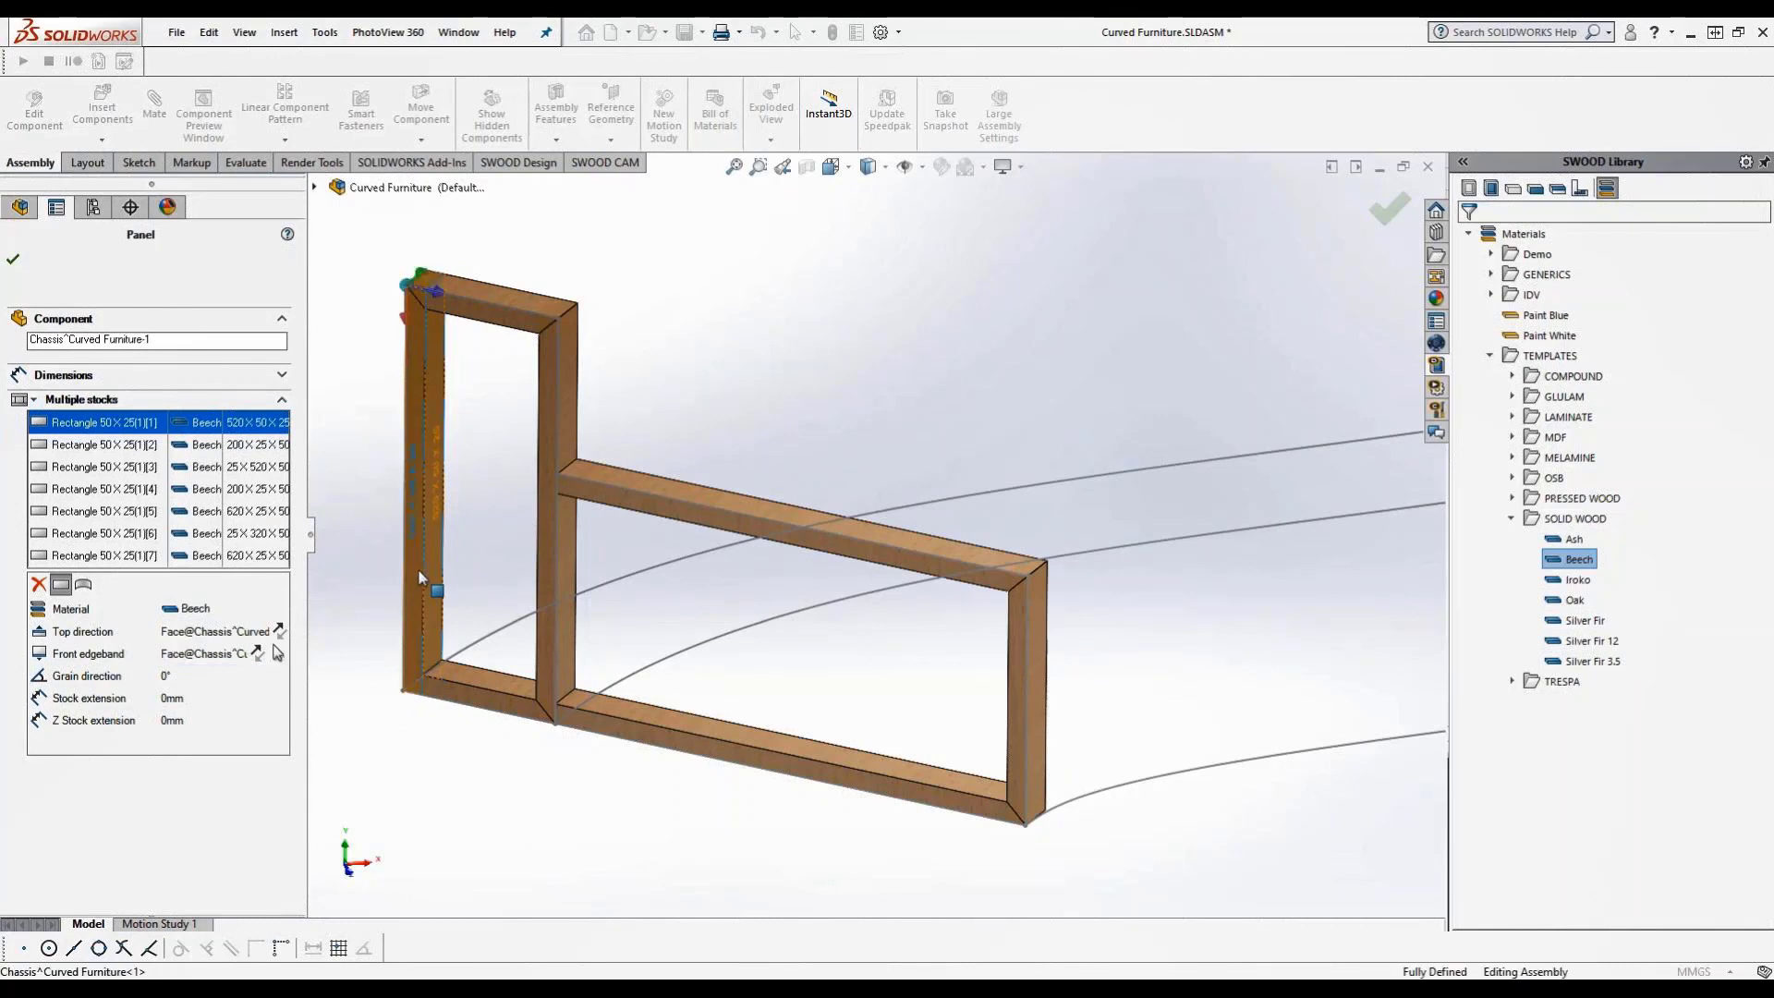
{"action": "left_click_drag", "start_coordinate": [325, 548], "coordinate": [382, 554]}
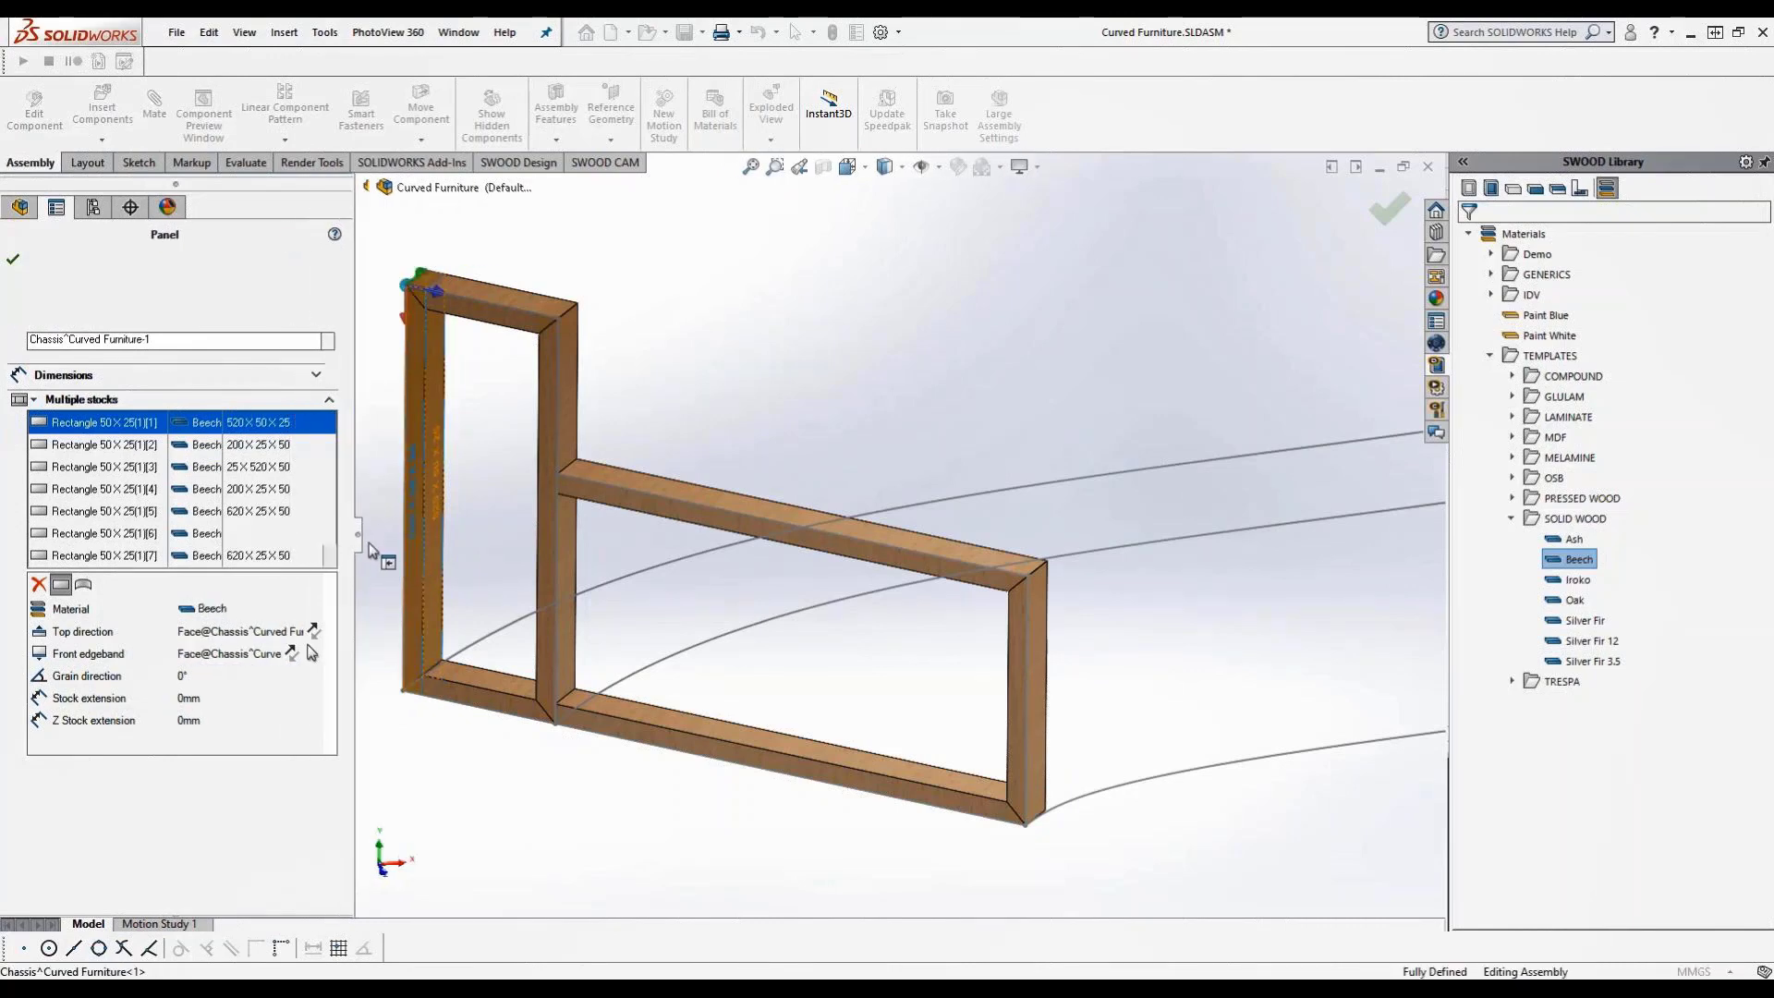
Define the front edgeband and top direction faces for the tall frame's top rail stock and accept the panel settings
{"action": "left_click", "coordinate": [247, 447]}
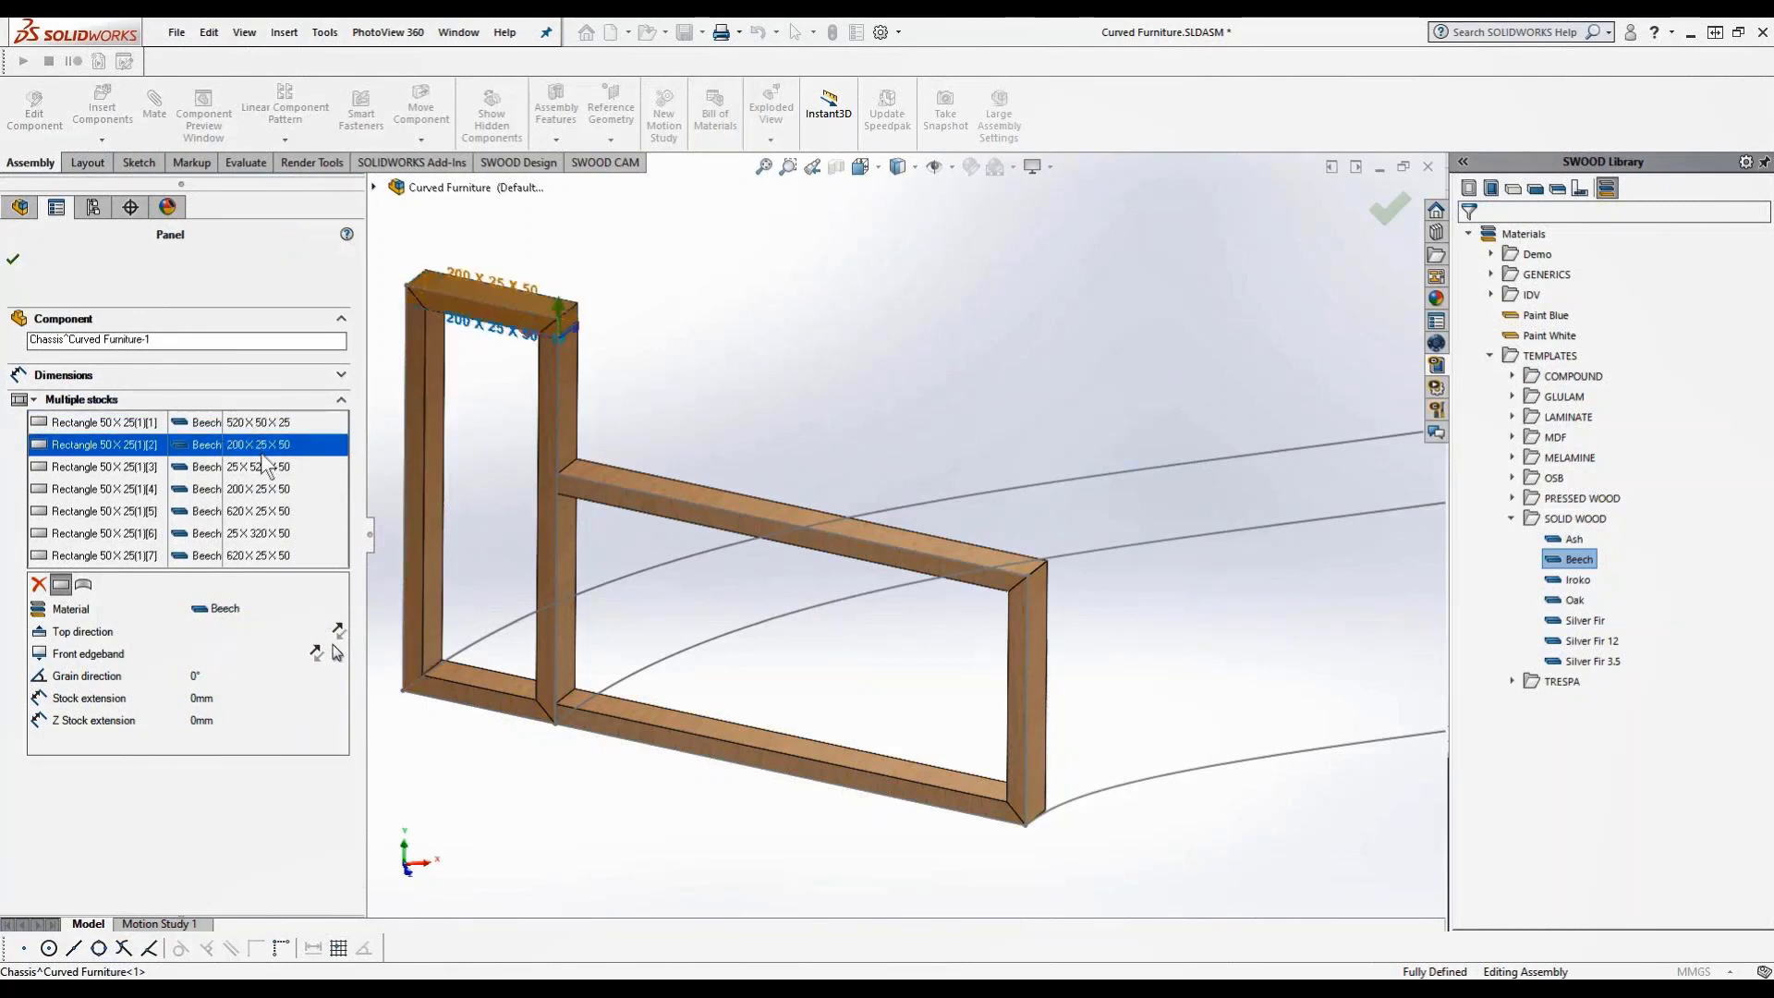
{"action": "left_click", "coordinate": [220, 650]}
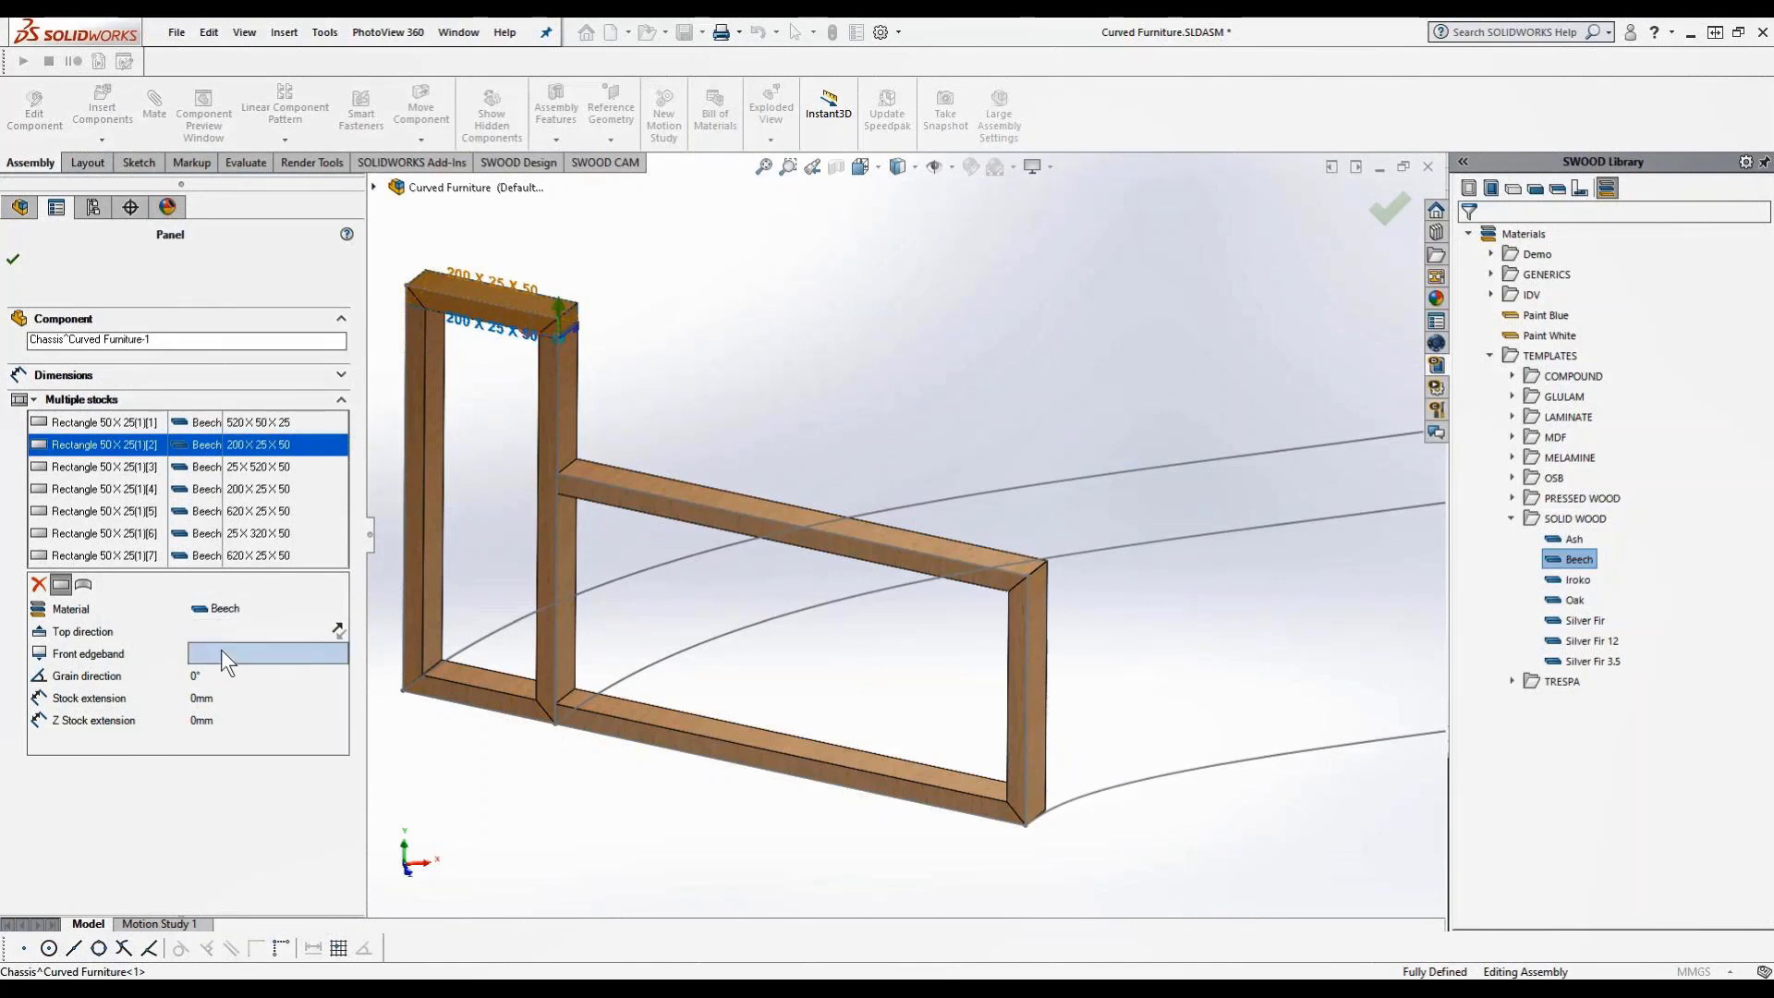
{"action": "left_click", "coordinate": [468, 310]}
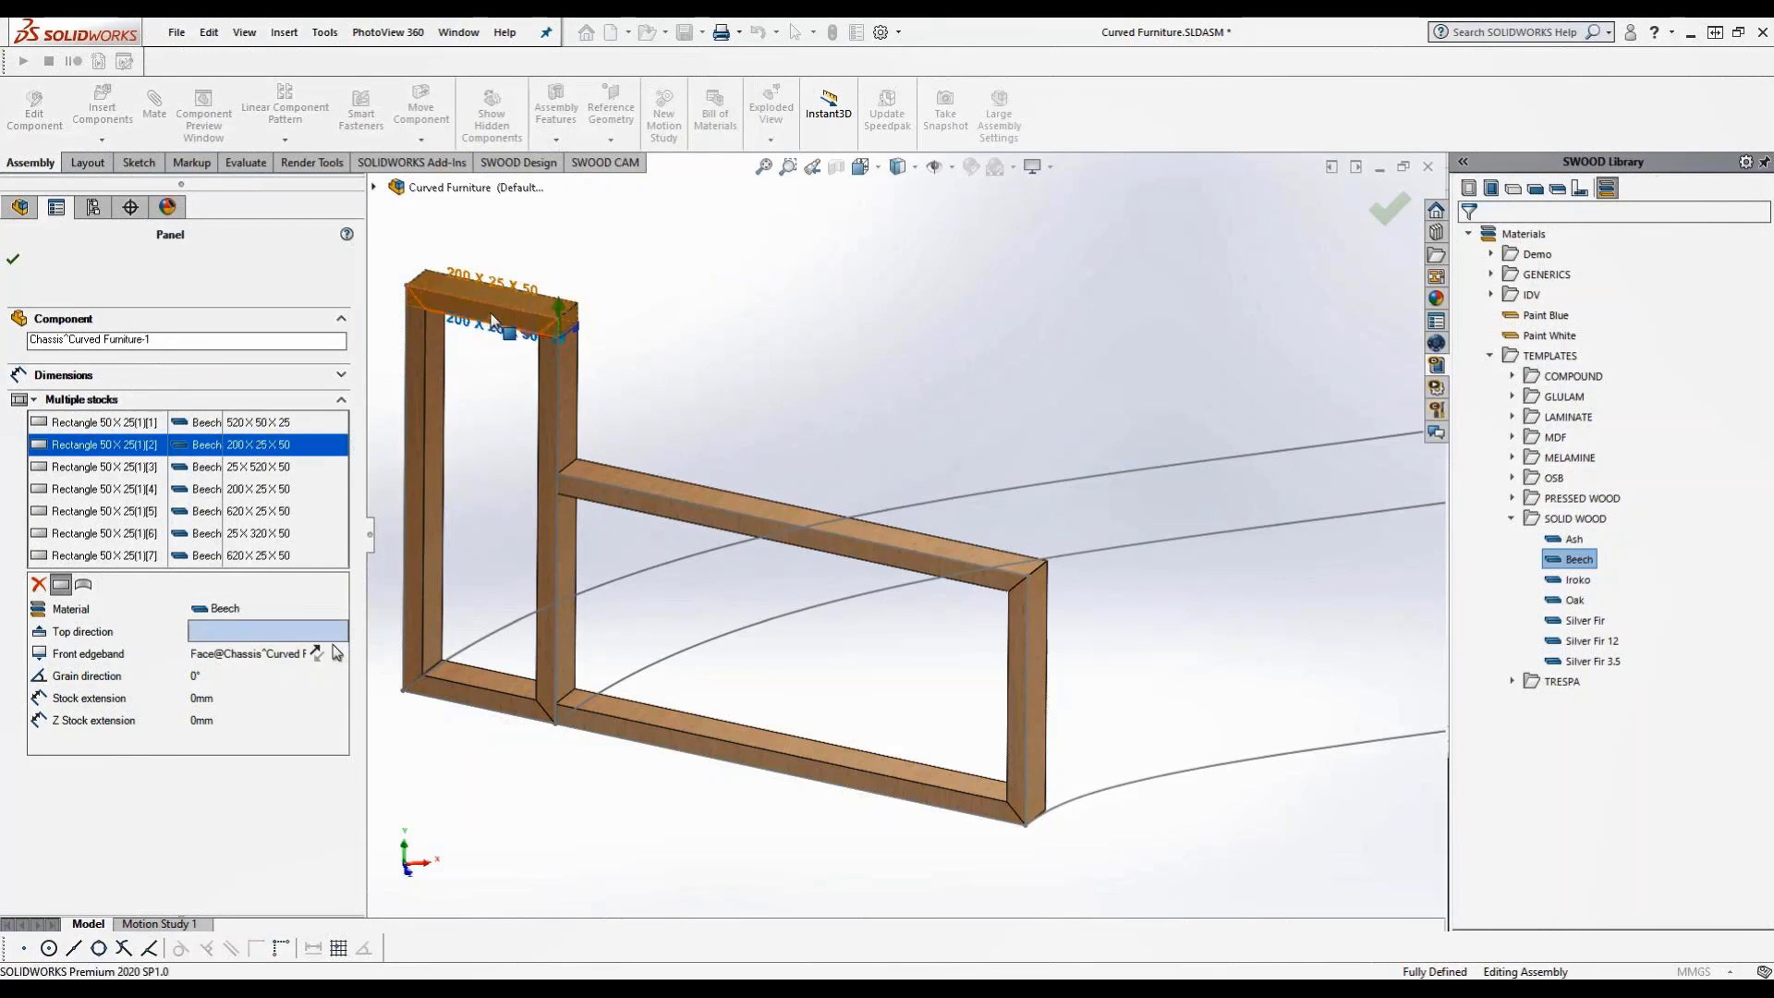
{"action": "left_click", "coordinate": [438, 334]}
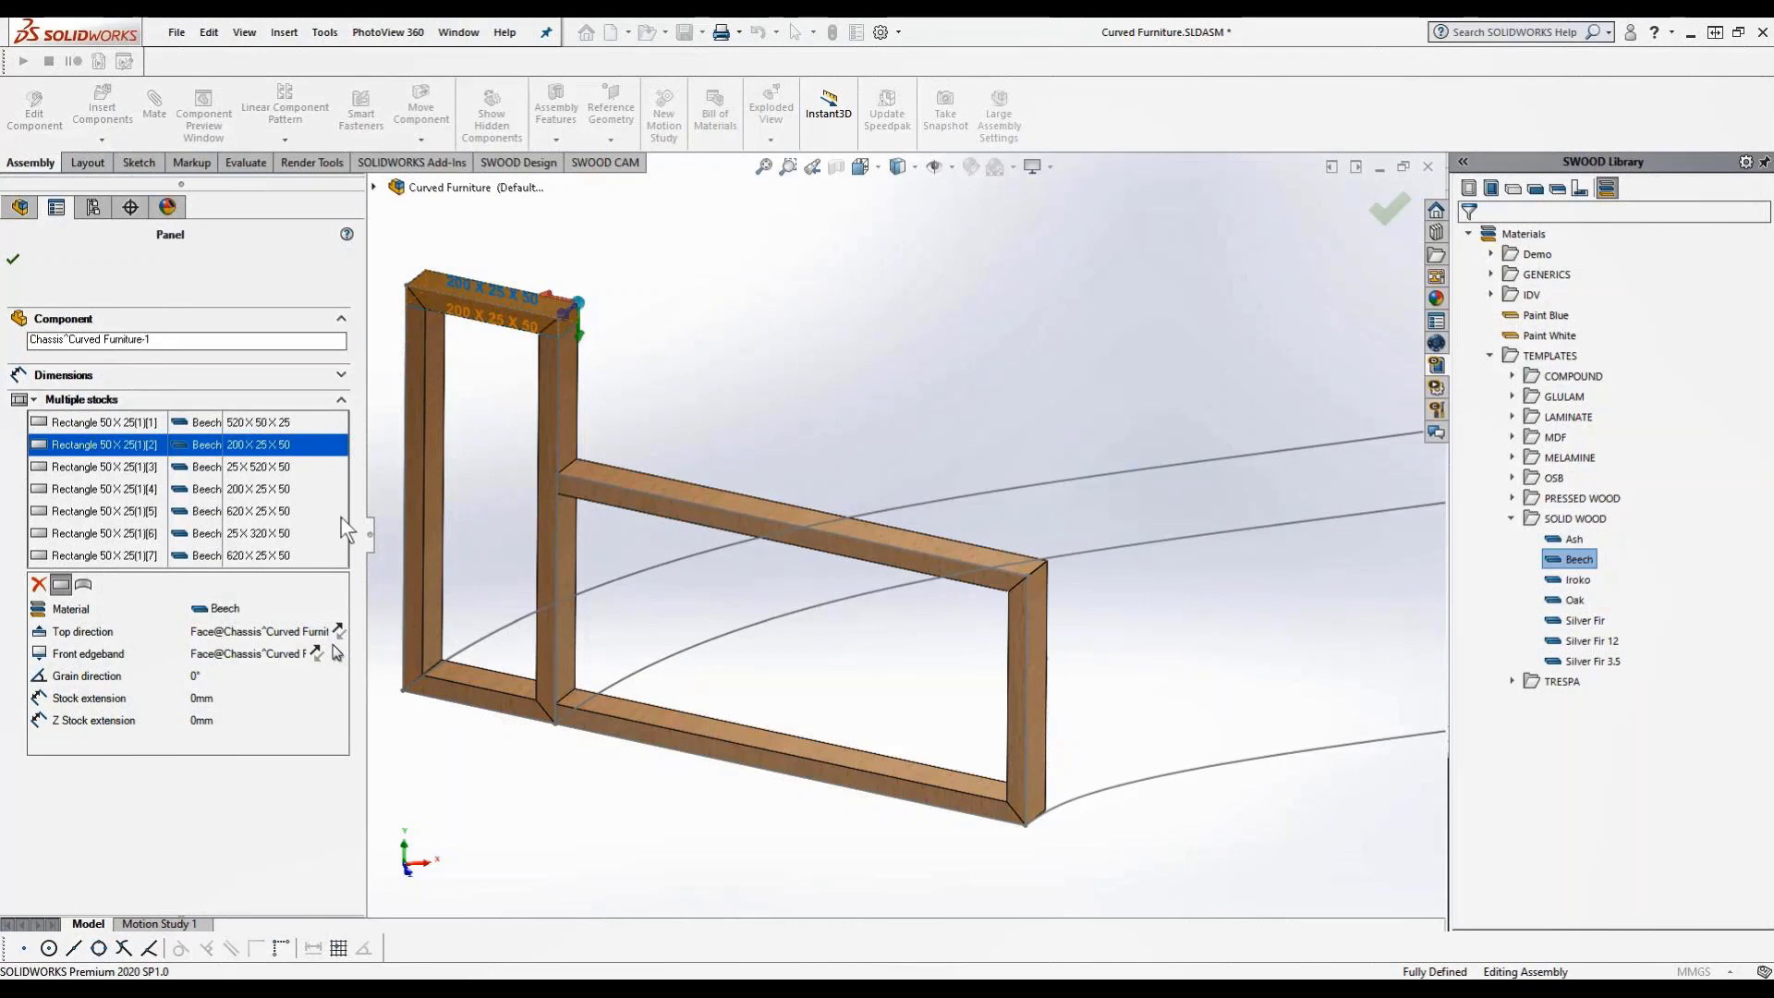
{"action": "left_click", "coordinate": [14, 259]}
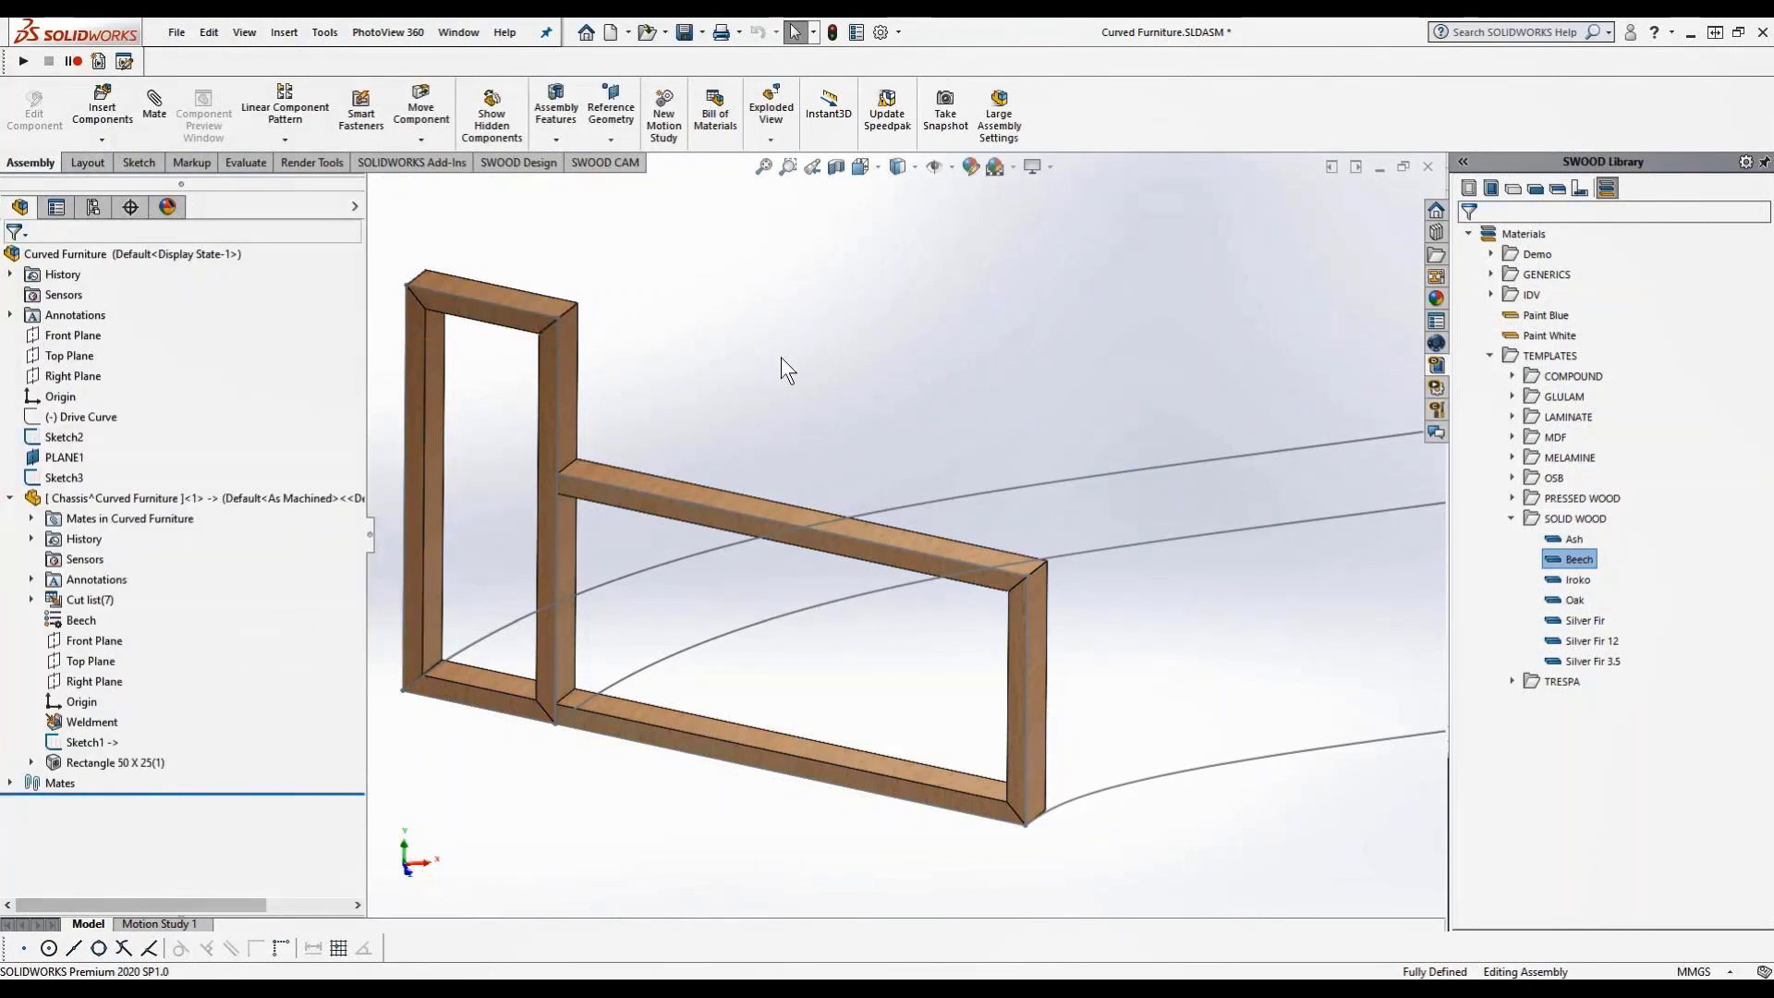
Set up a Curve Driven Component Pattern along the rear spline of Sketch2 with 3 equally spaced instances aligned tangent to the curve
{"action": "scroll", "coordinate": [813, 519], "scroll_direction": "up", "scroll_amount": 5}
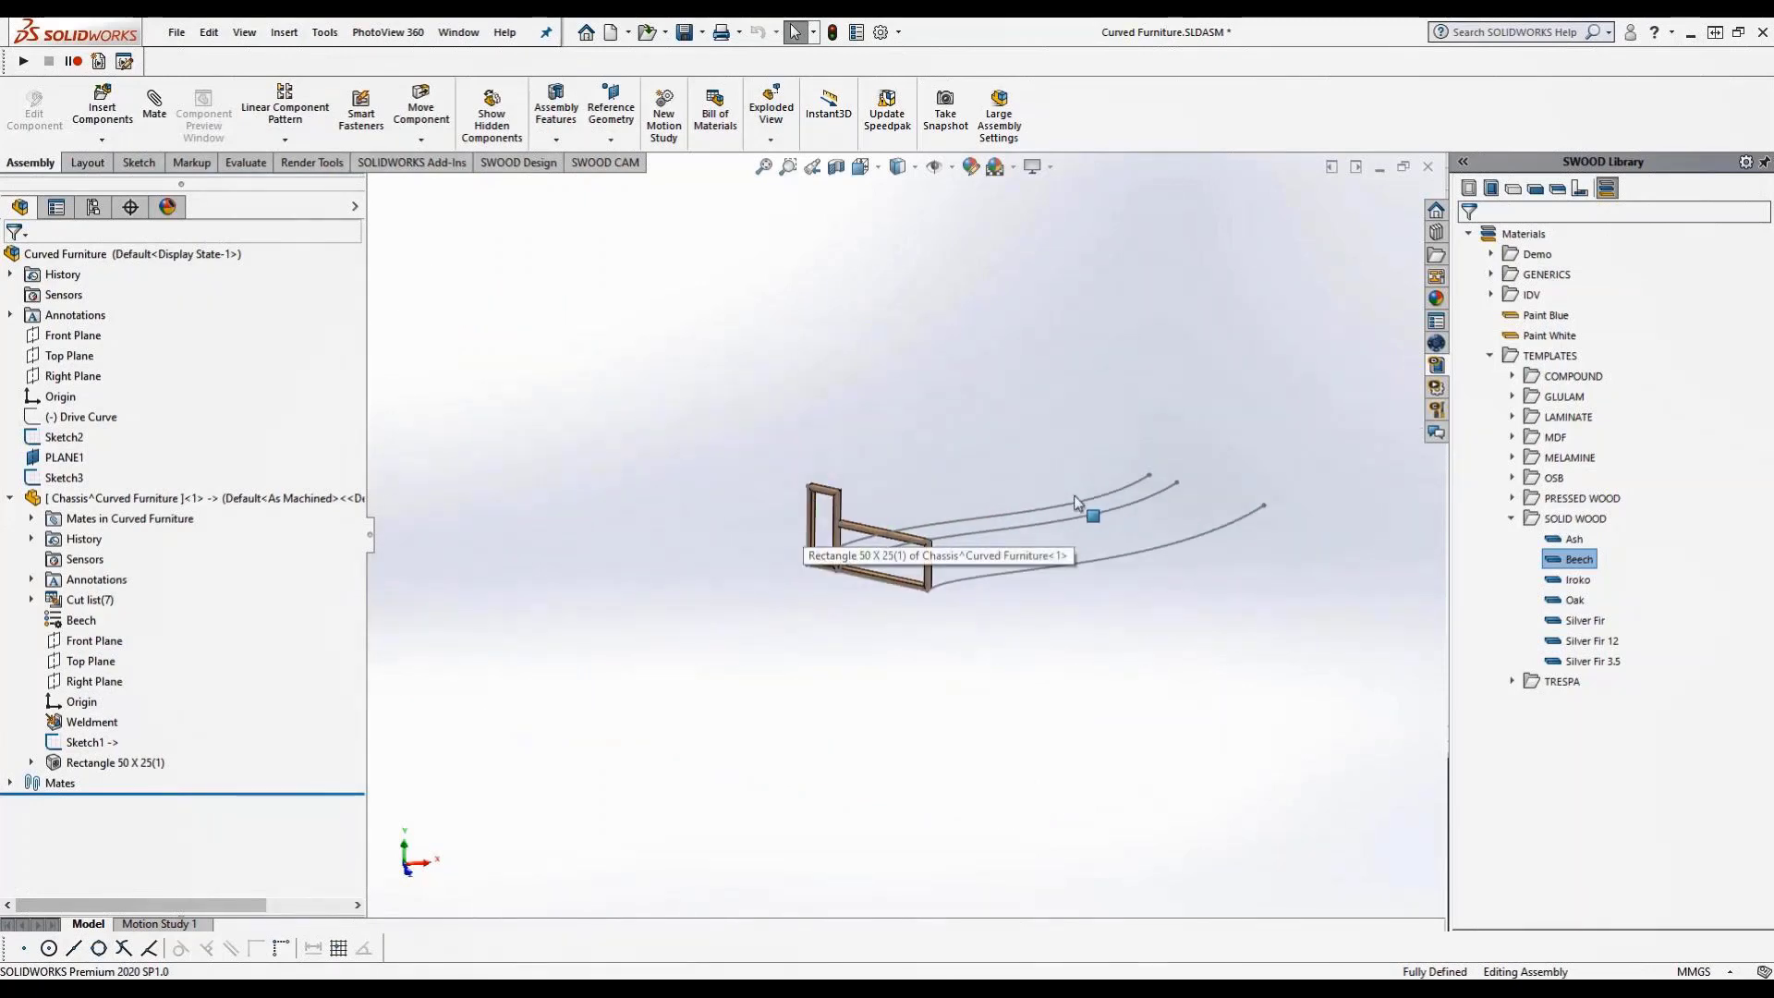
{"action": "middle_click_drag", "start_coordinate": [1076, 503], "coordinate": [961, 515]}
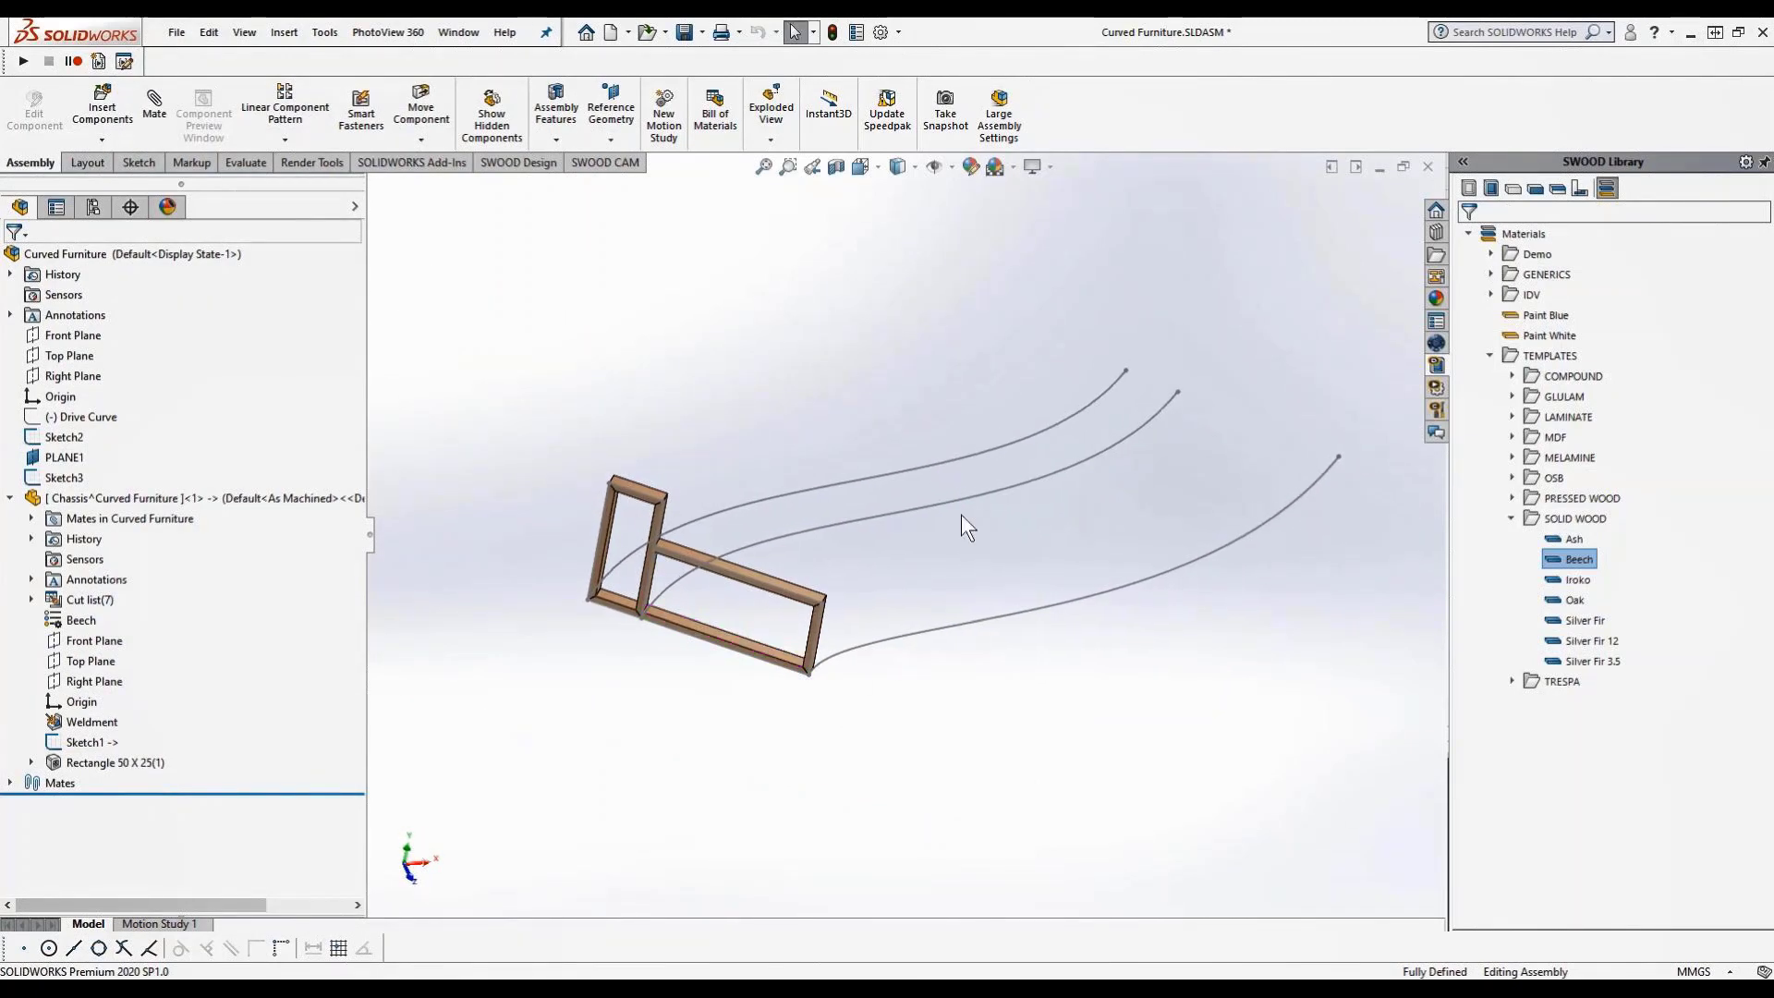
{"action": "left_click", "coordinate": [10, 497]}
{"action": "left_click", "coordinate": [285, 140]}
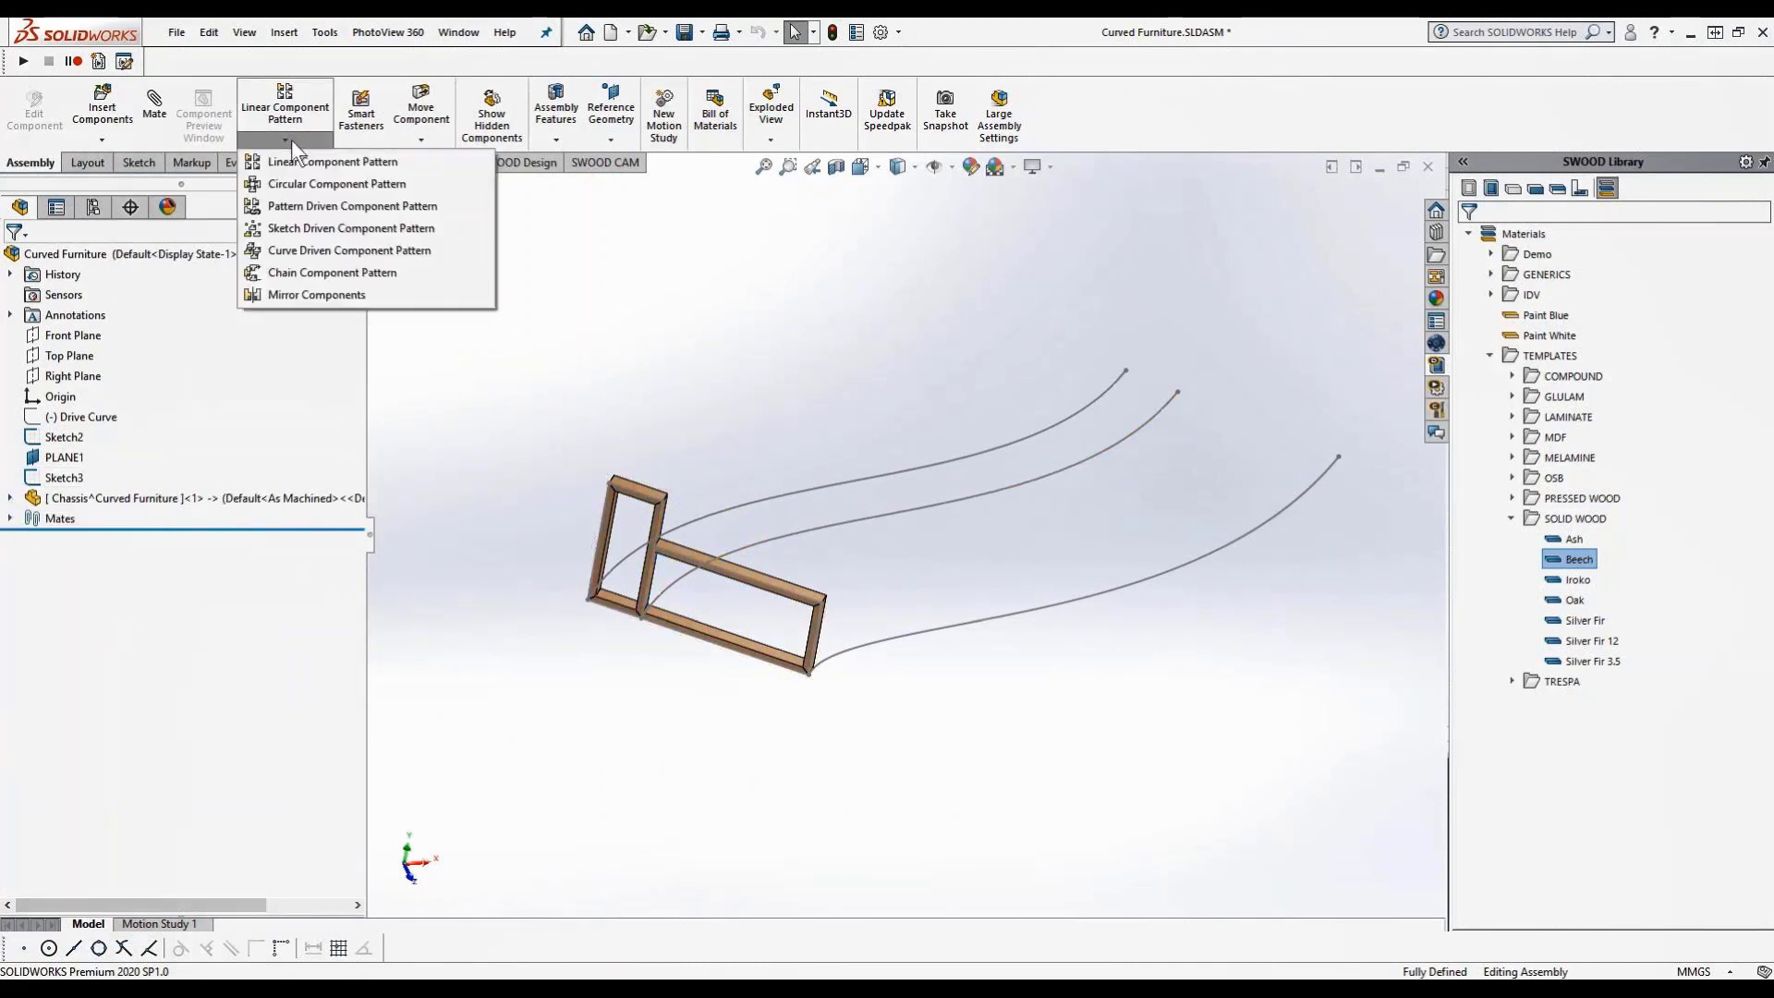
{"action": "left_click", "coordinate": [314, 250]}
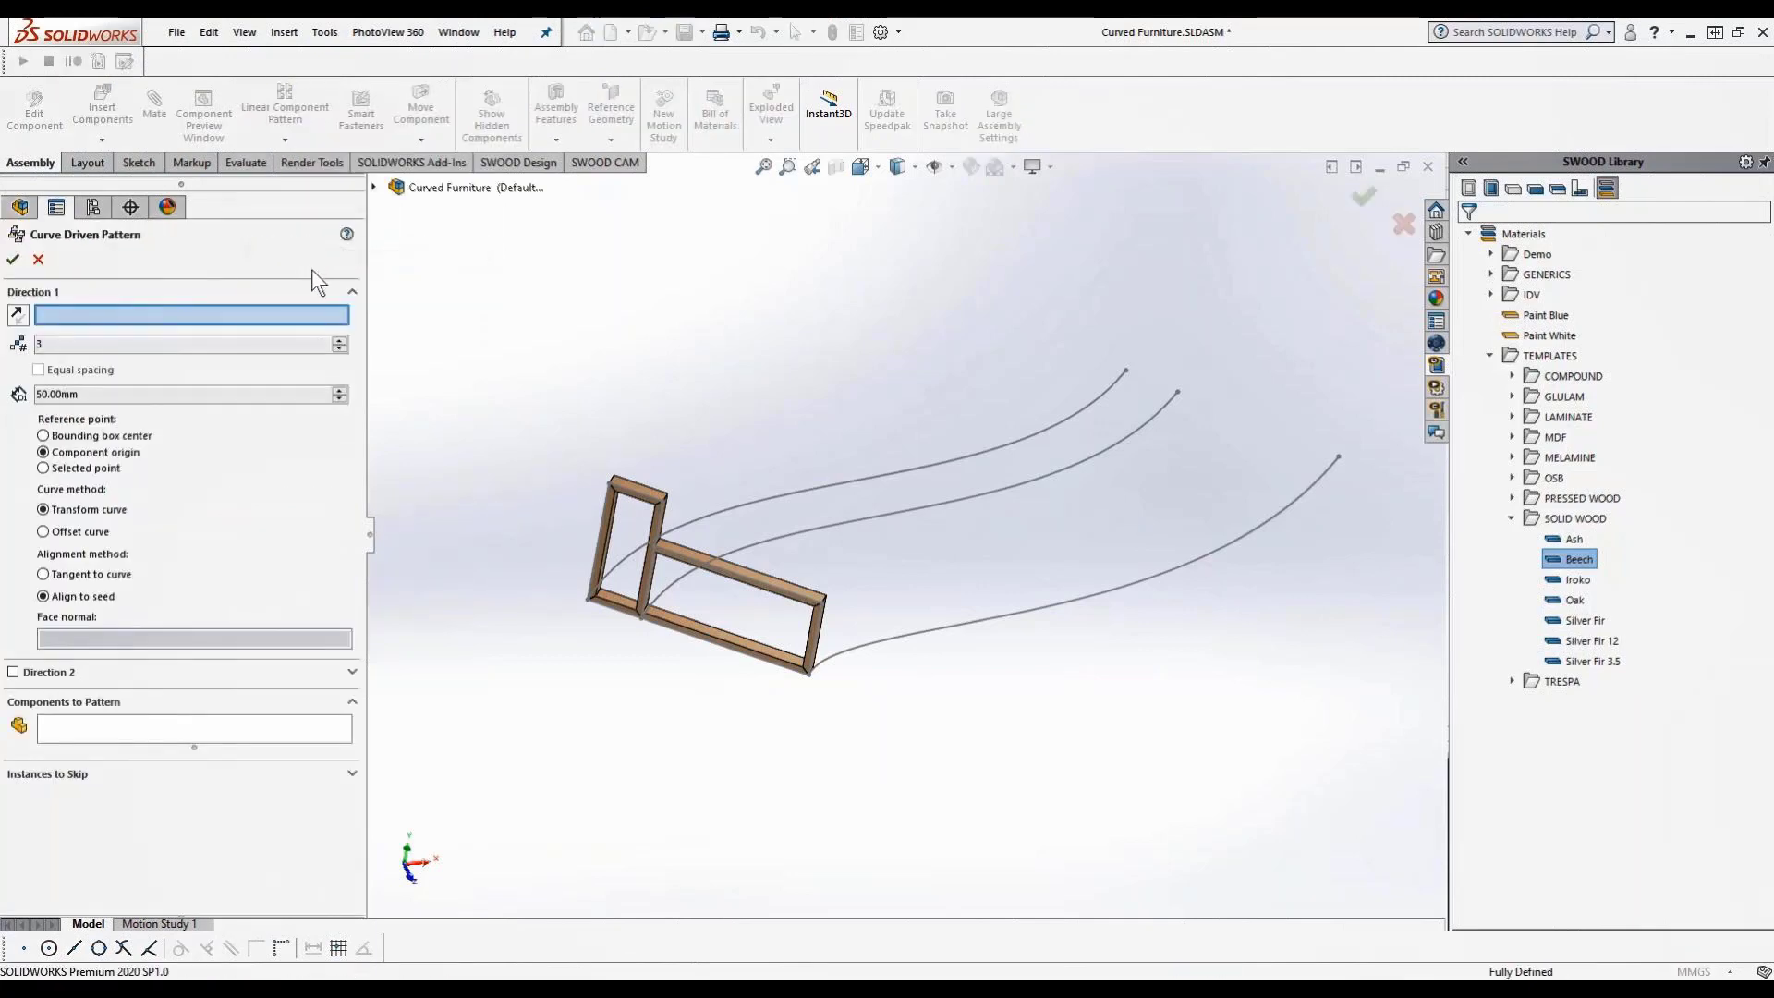
{"action": "left_click", "coordinate": [740, 510]}
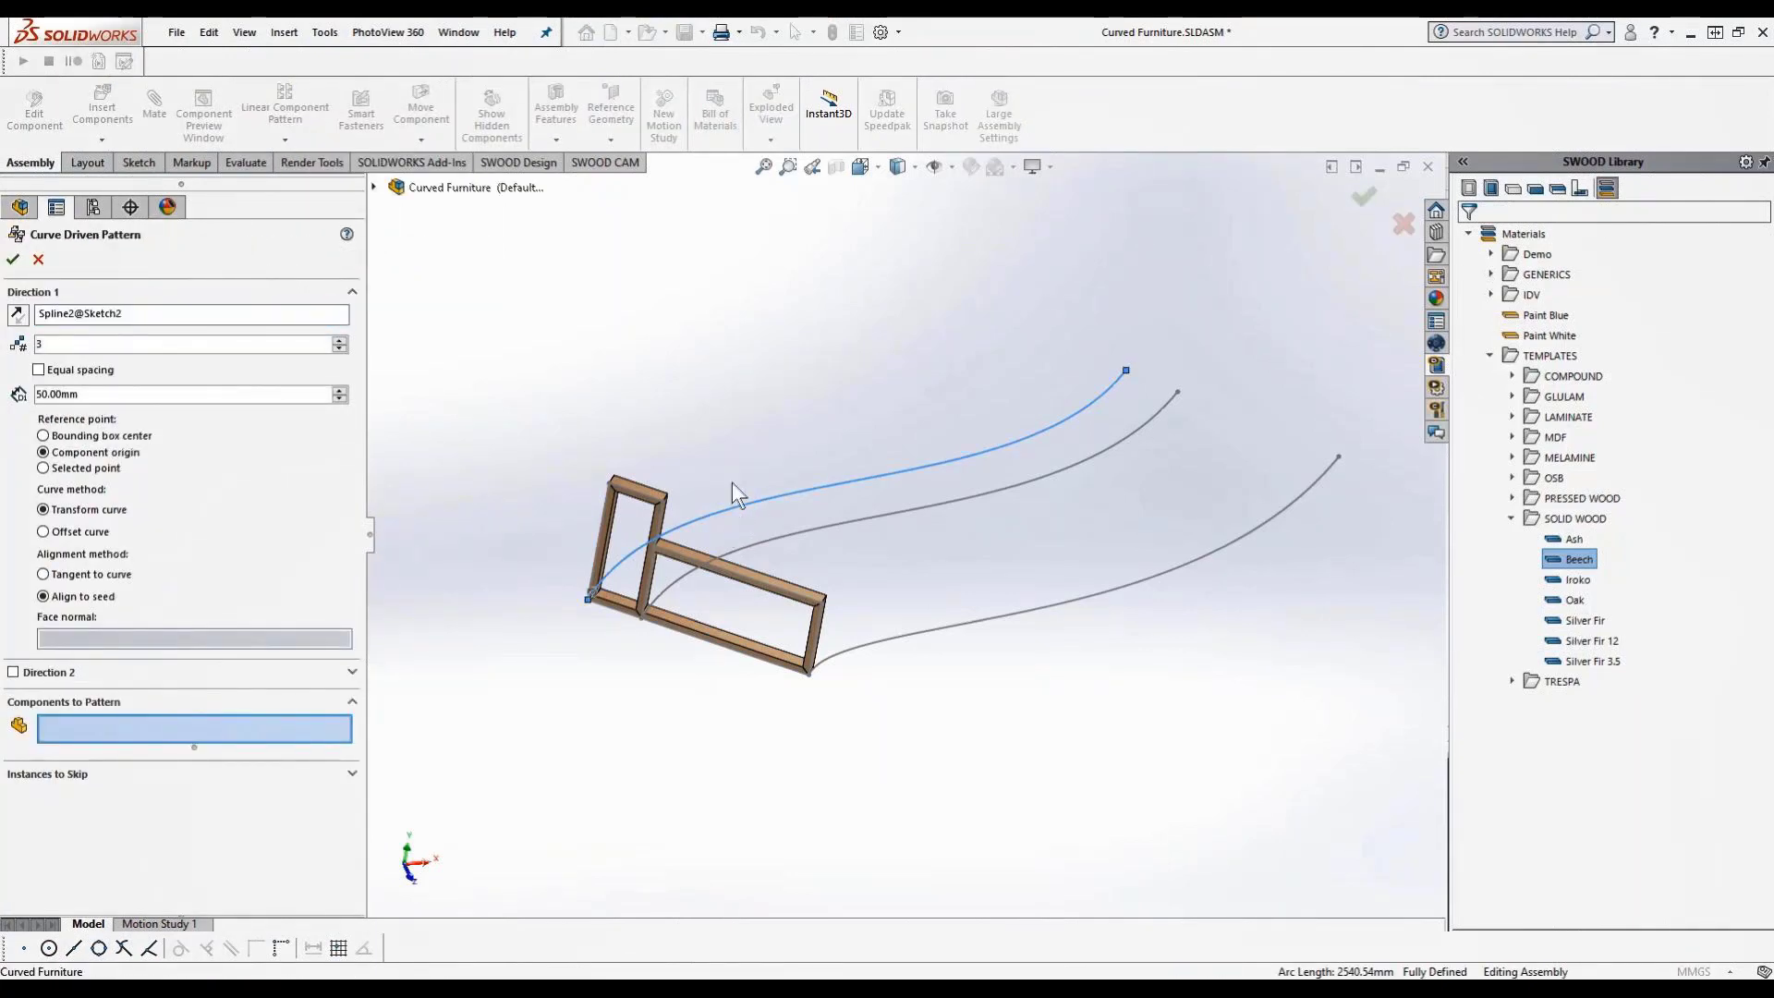
{"action": "left_click", "coordinate": [37, 370]}
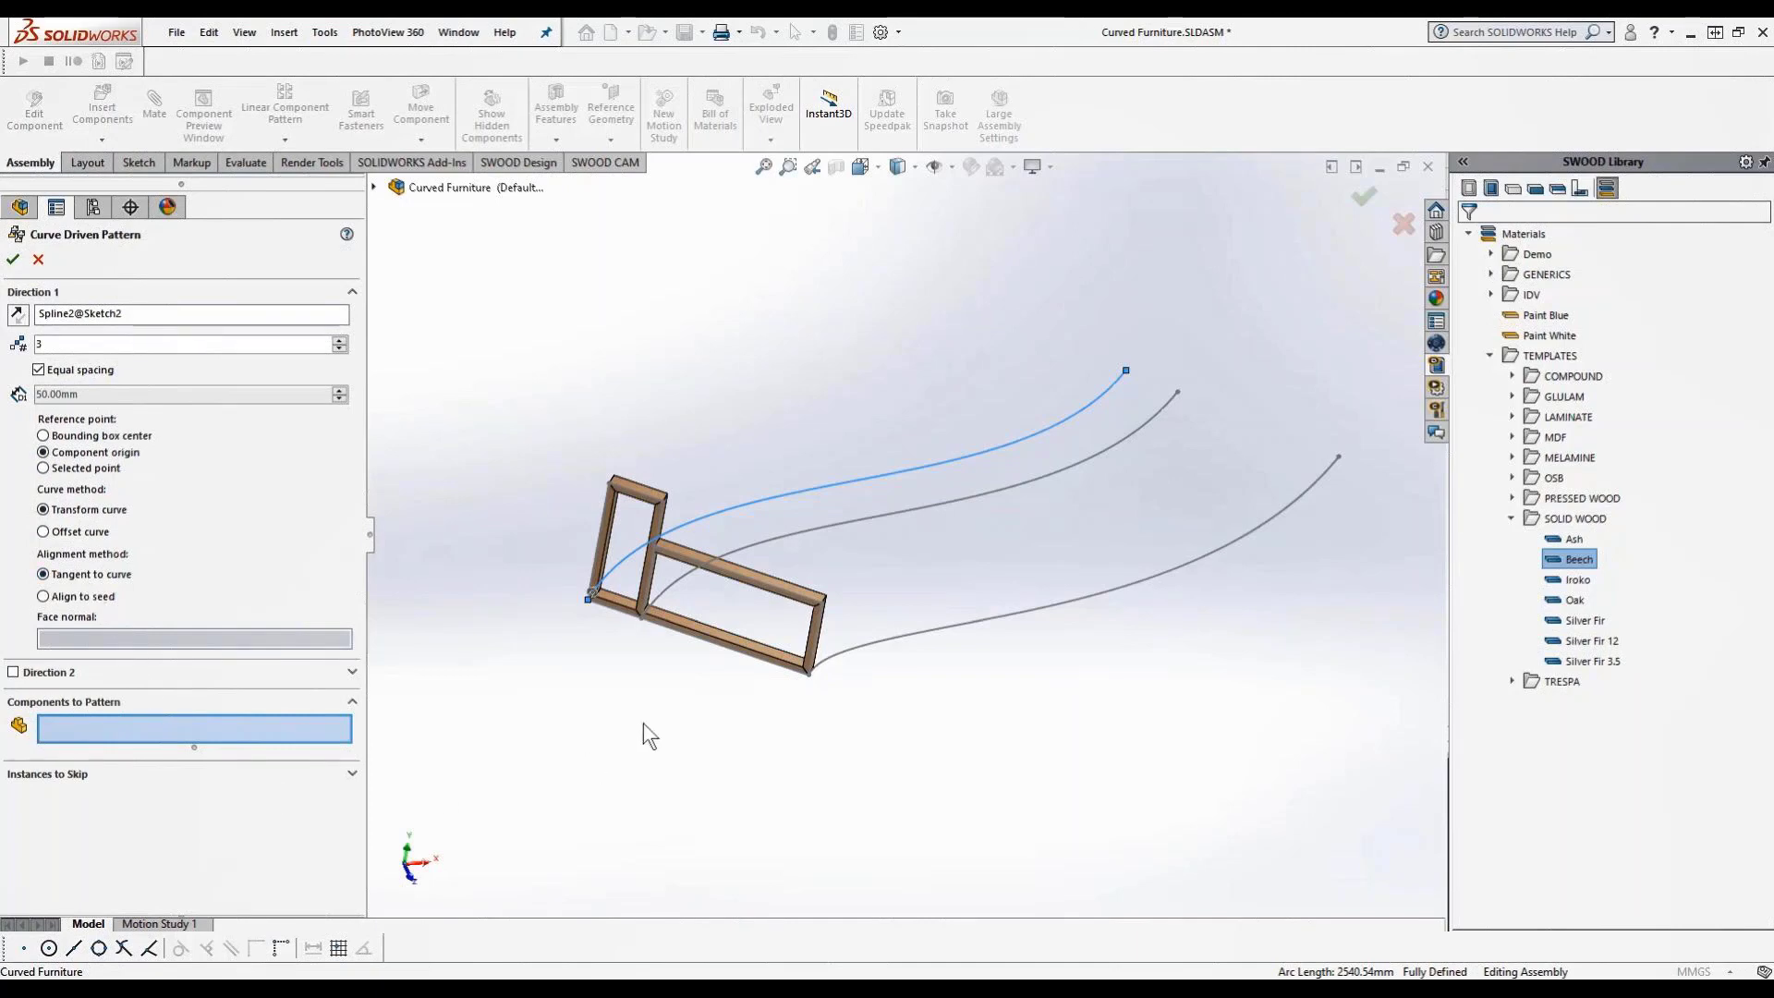
Choose the Chassis frame as the component to pattern and accept the curve driven pattern
{"action": "left_click", "coordinate": [776, 596]}
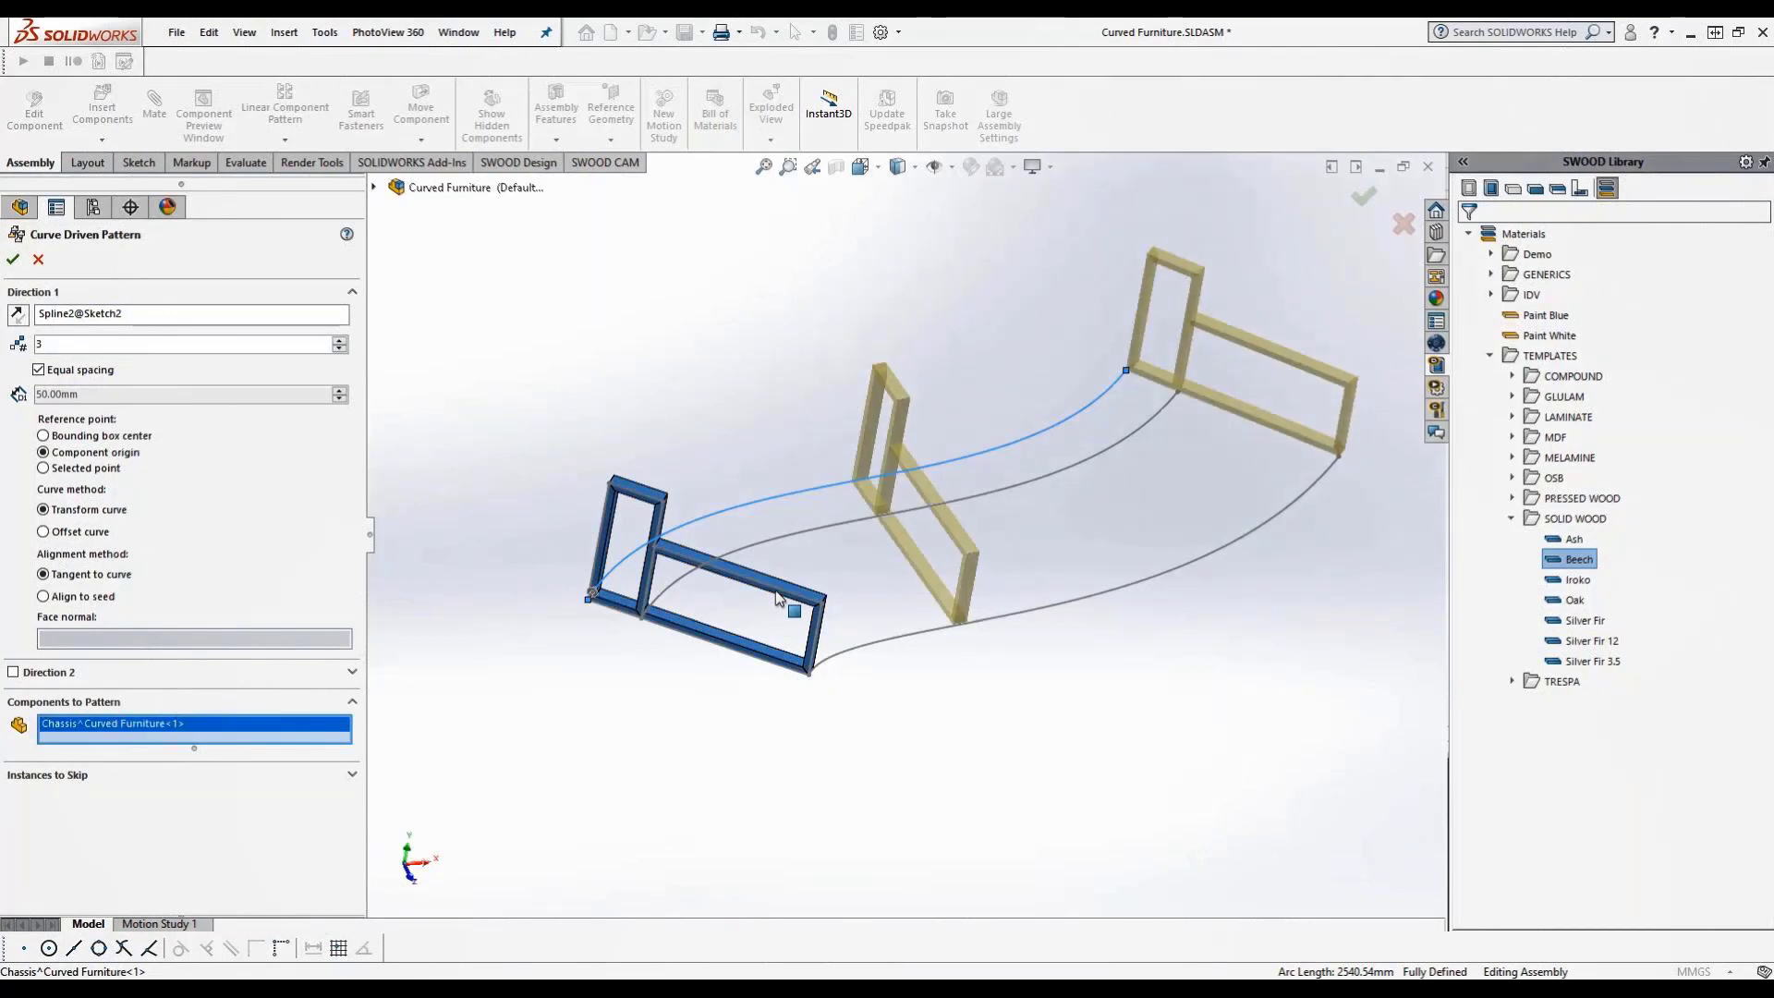
{"action": "mouse_move", "coordinate": [1046, 662]}
{"action": "middle_mouse_down"}
{"action": "mouse_move", "coordinate": [1009, 614]}
{"action": "mouse_move", "coordinate": [956, 730]}
{"action": "mouse_move", "coordinate": [903, 717]}
{"action": "mouse_move", "coordinate": [1013, 649]}
{"action": "mouse_move", "coordinate": [1030, 663]}
{"action": "middle_mouse_up"}
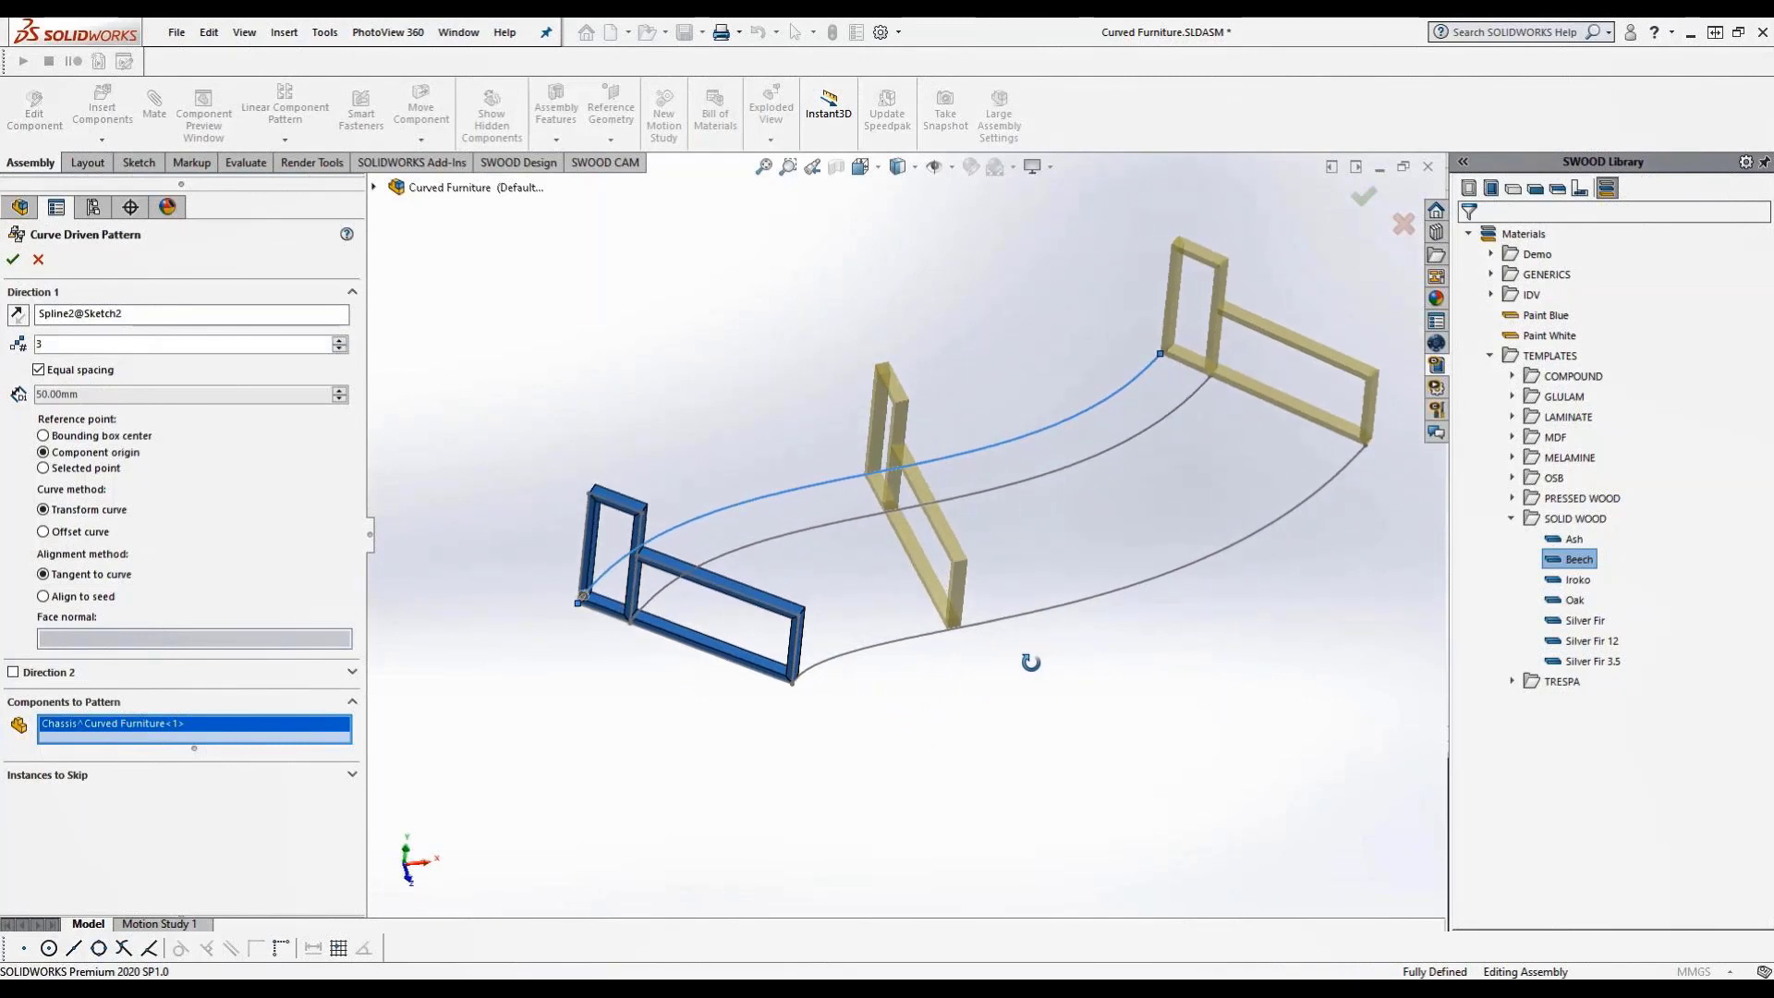
{"action": "key", "text": "ctrl+7"}
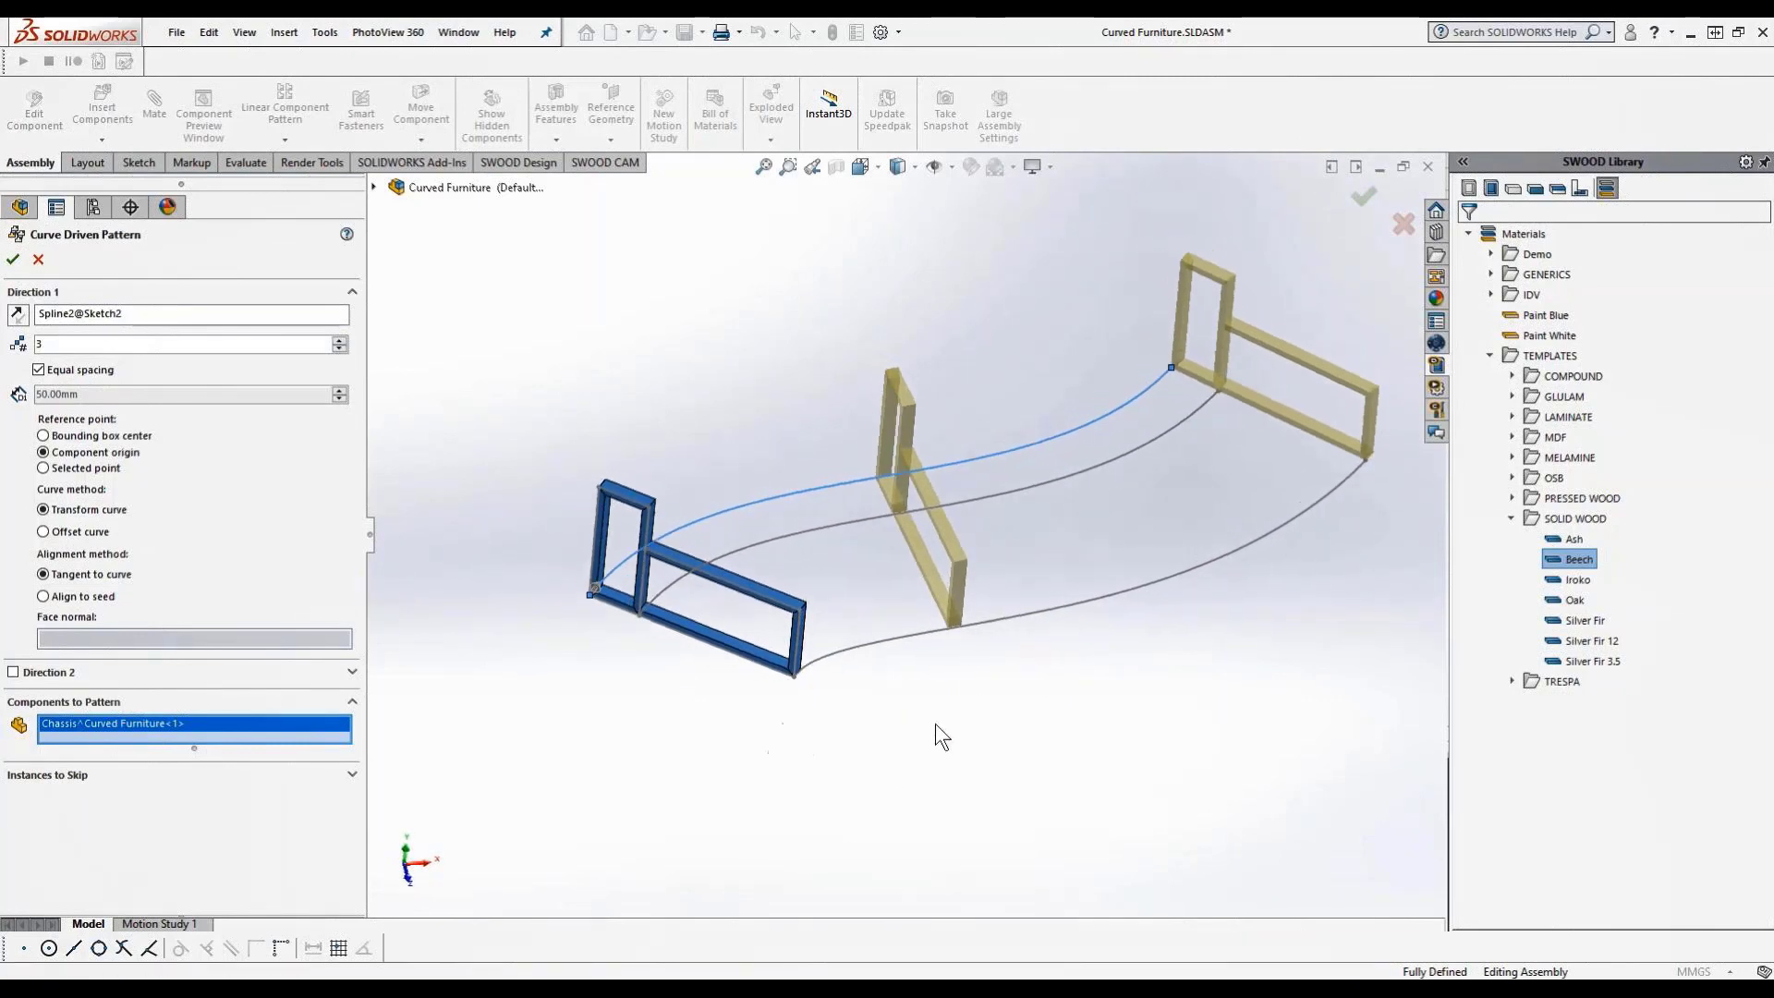
{"action": "key", "text": "f"}
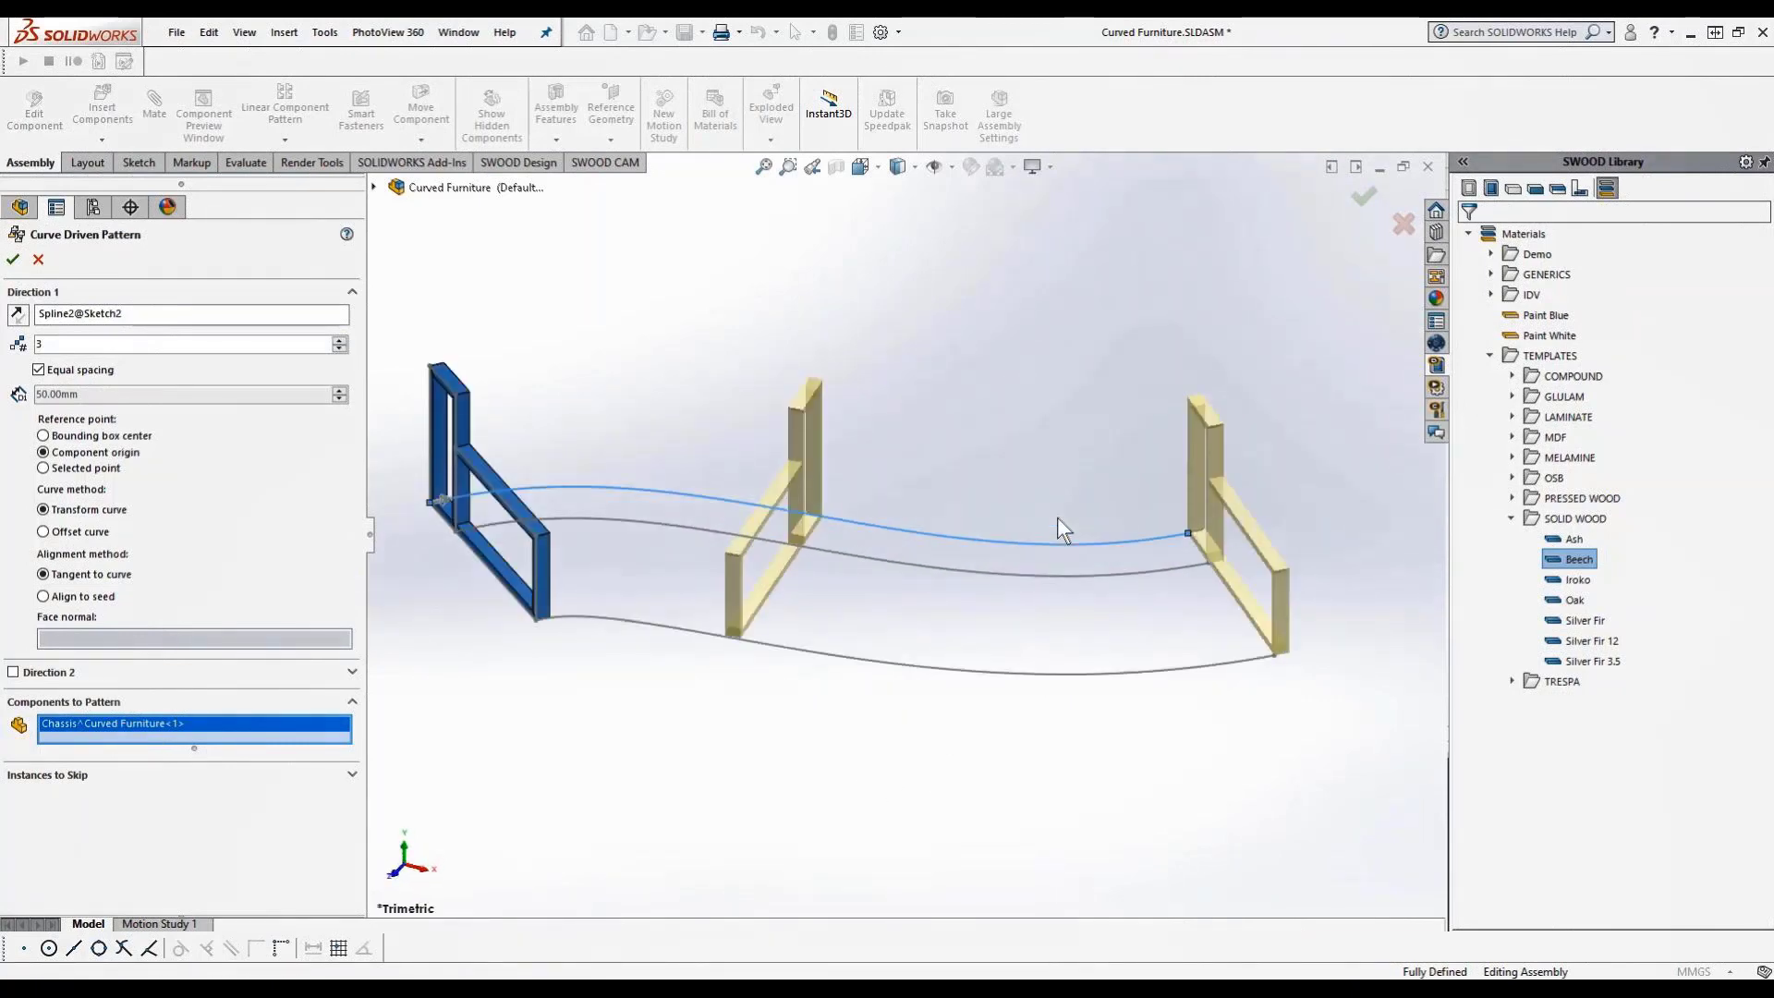
{"action": "left_click", "coordinate": [13, 261]}
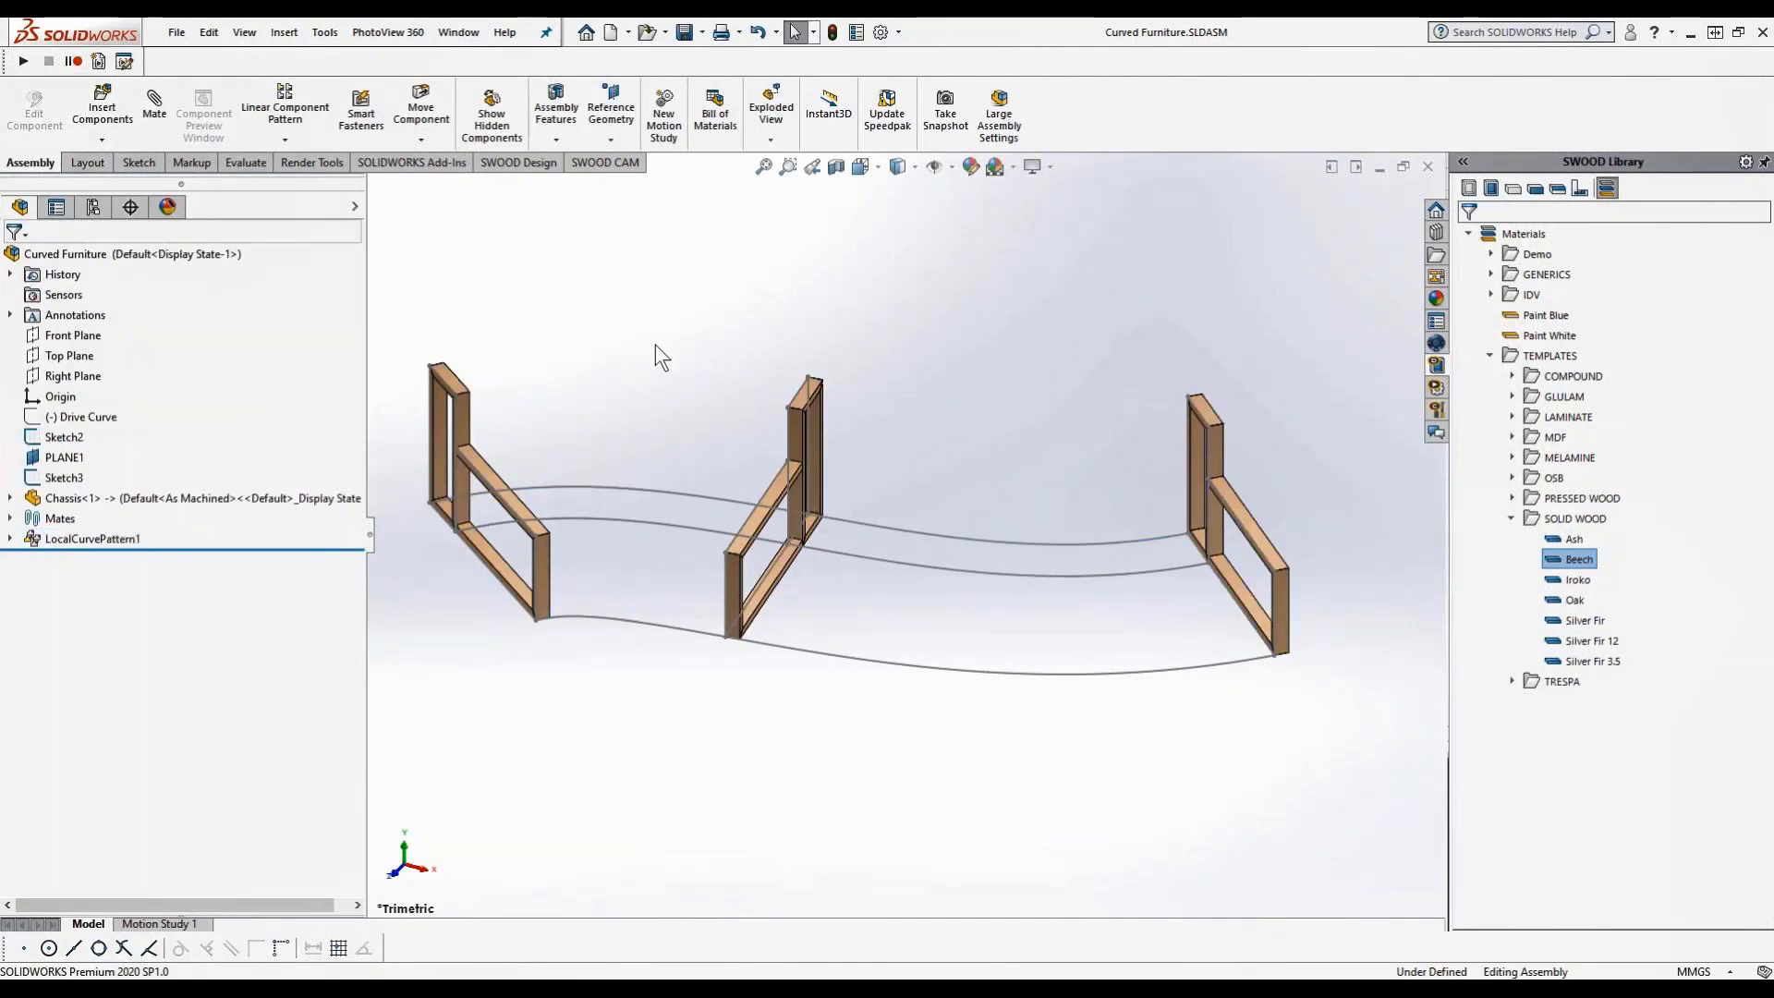
Hide Sketch3 in the assembly
{"action": "left_click", "coordinate": [81, 477]}
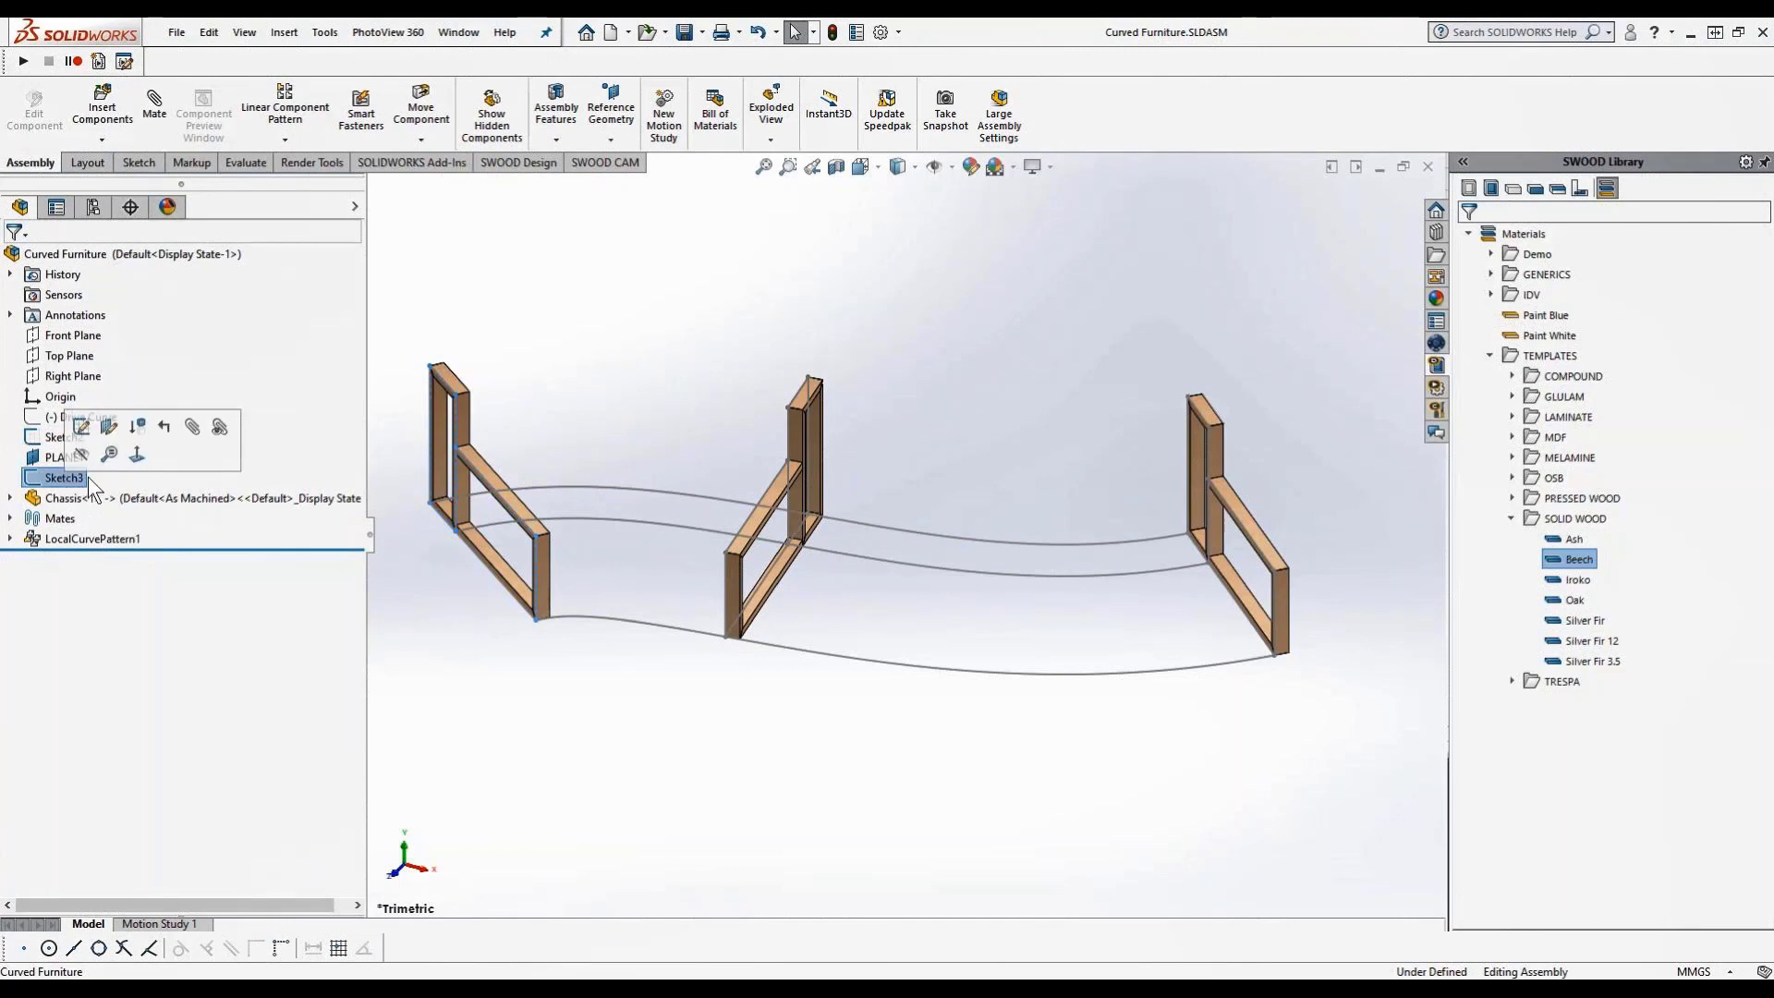
{"action": "left_click", "coordinate": [699, 397]}
{"action": "middle_click_drag", "start_coordinate": [706, 386], "coordinate": [823, 427]}
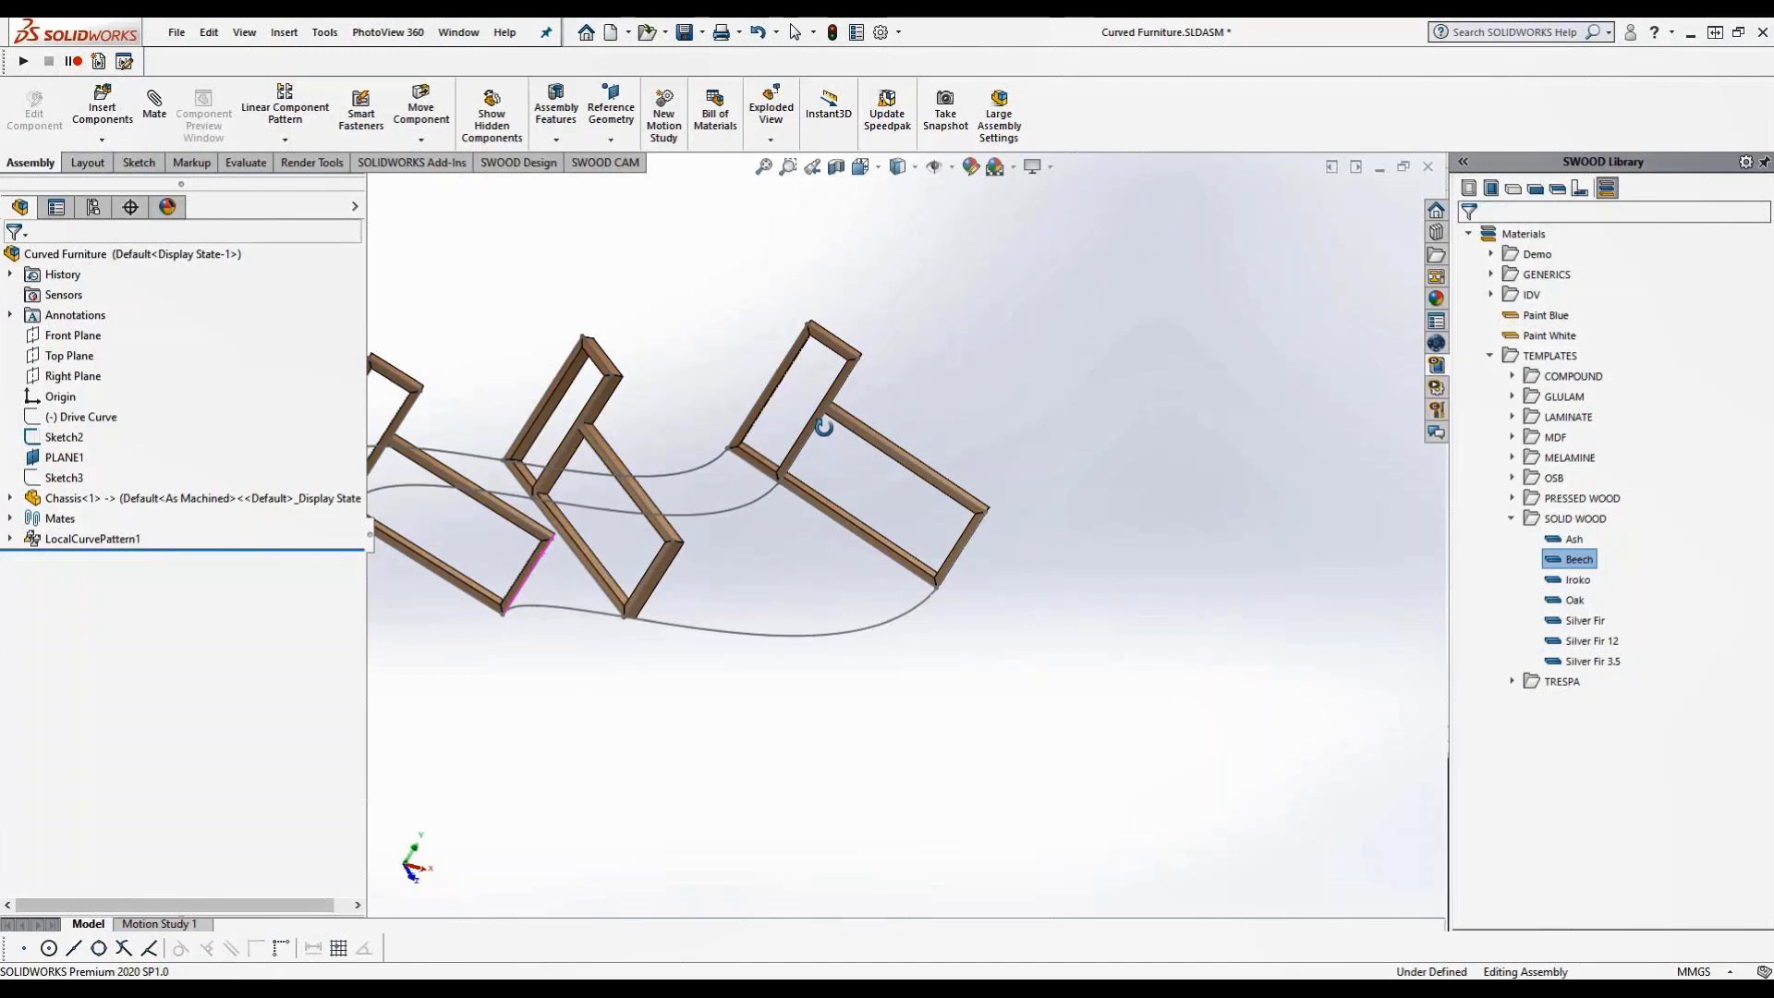
{"action": "key", "text": "super"}
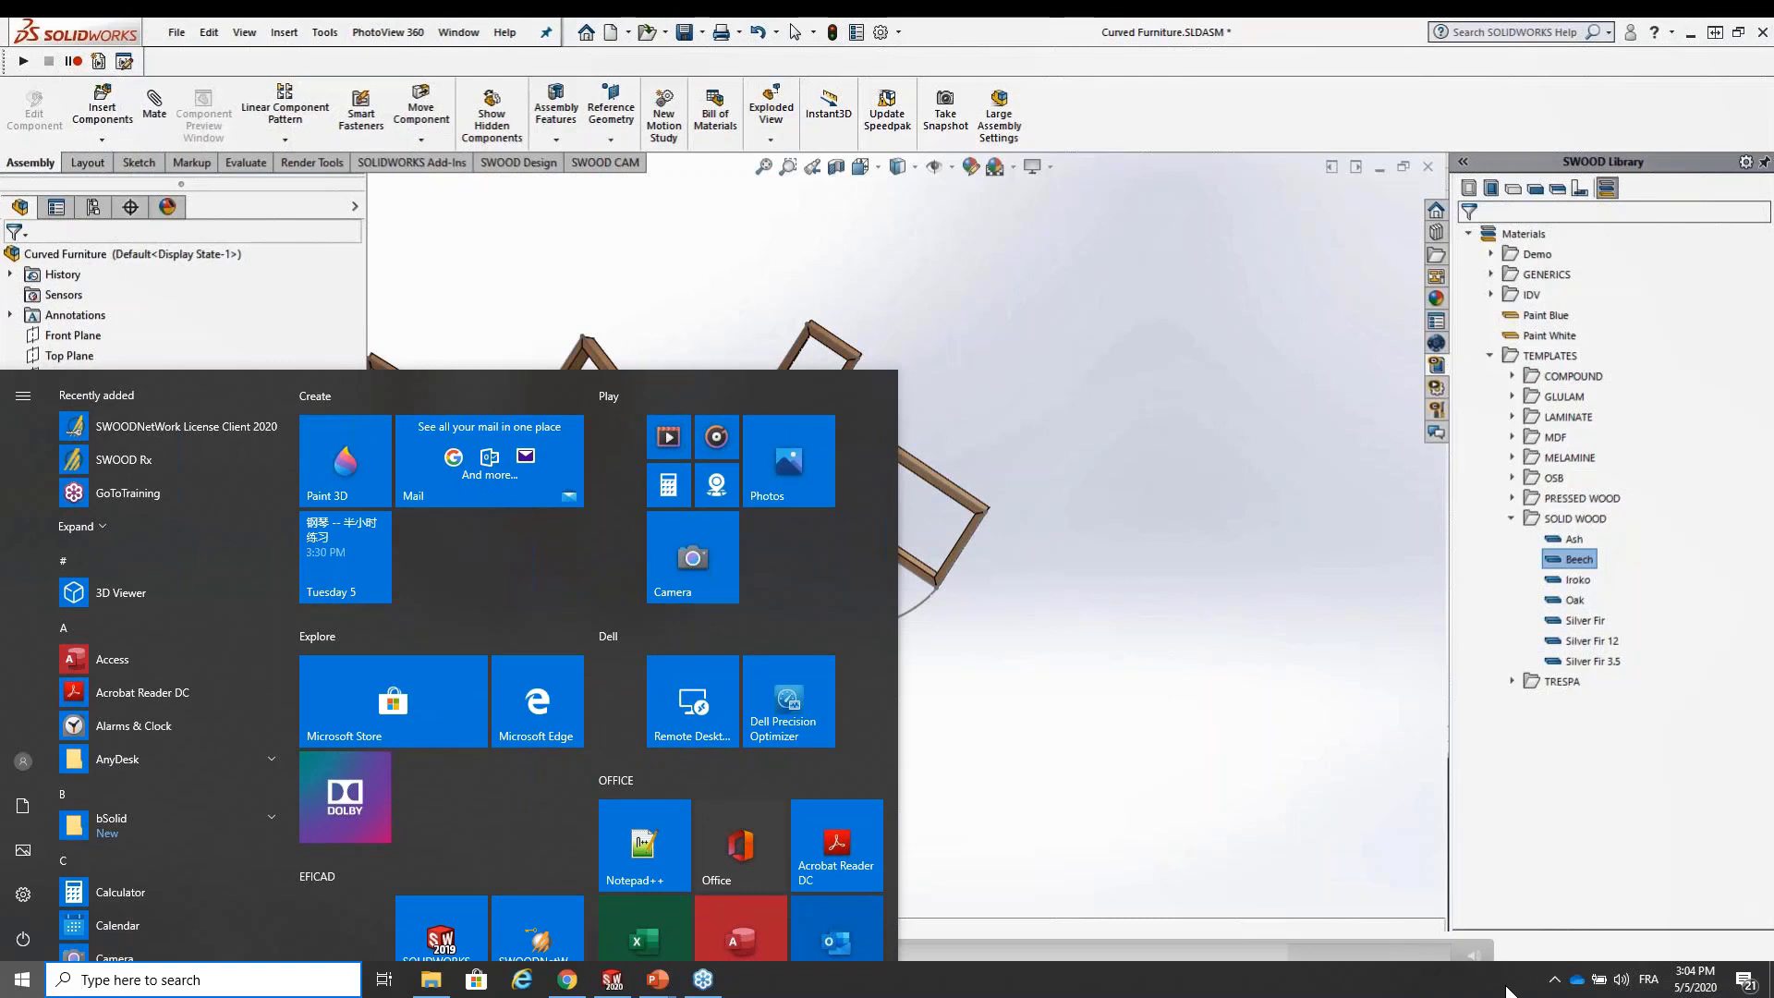
{"action": "key", "text": "super"}
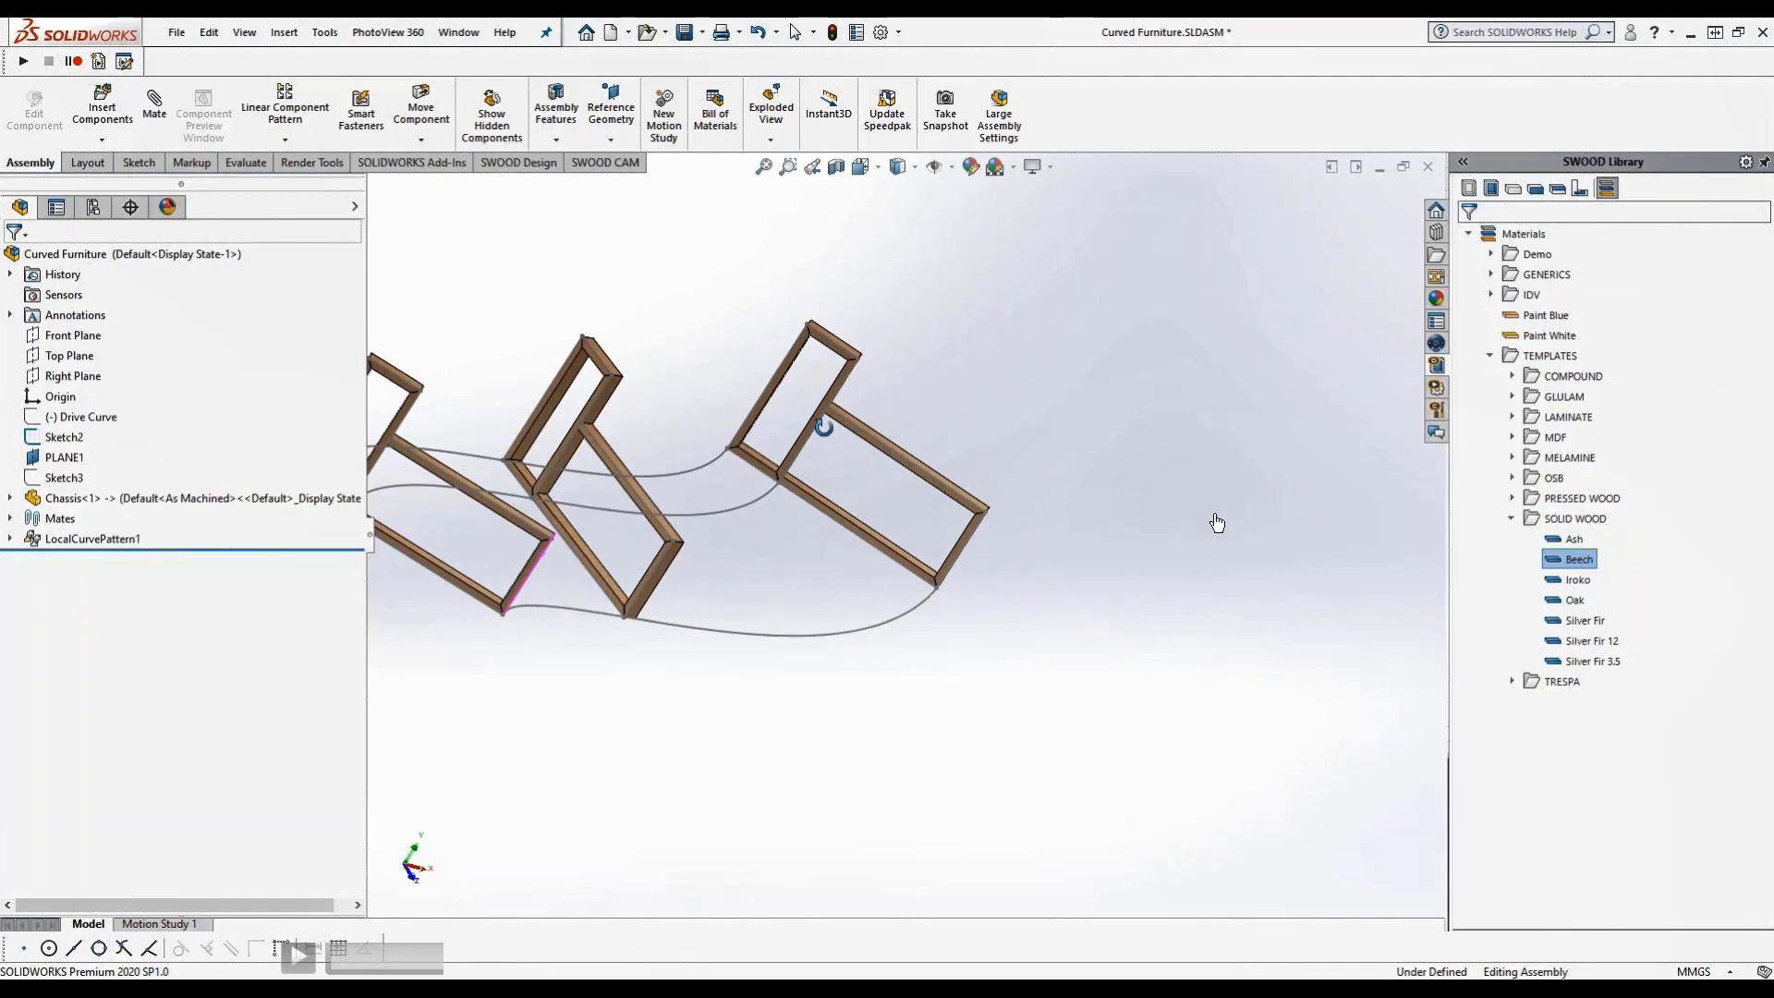
{"action": "left_click", "coordinate": [300, 957]}
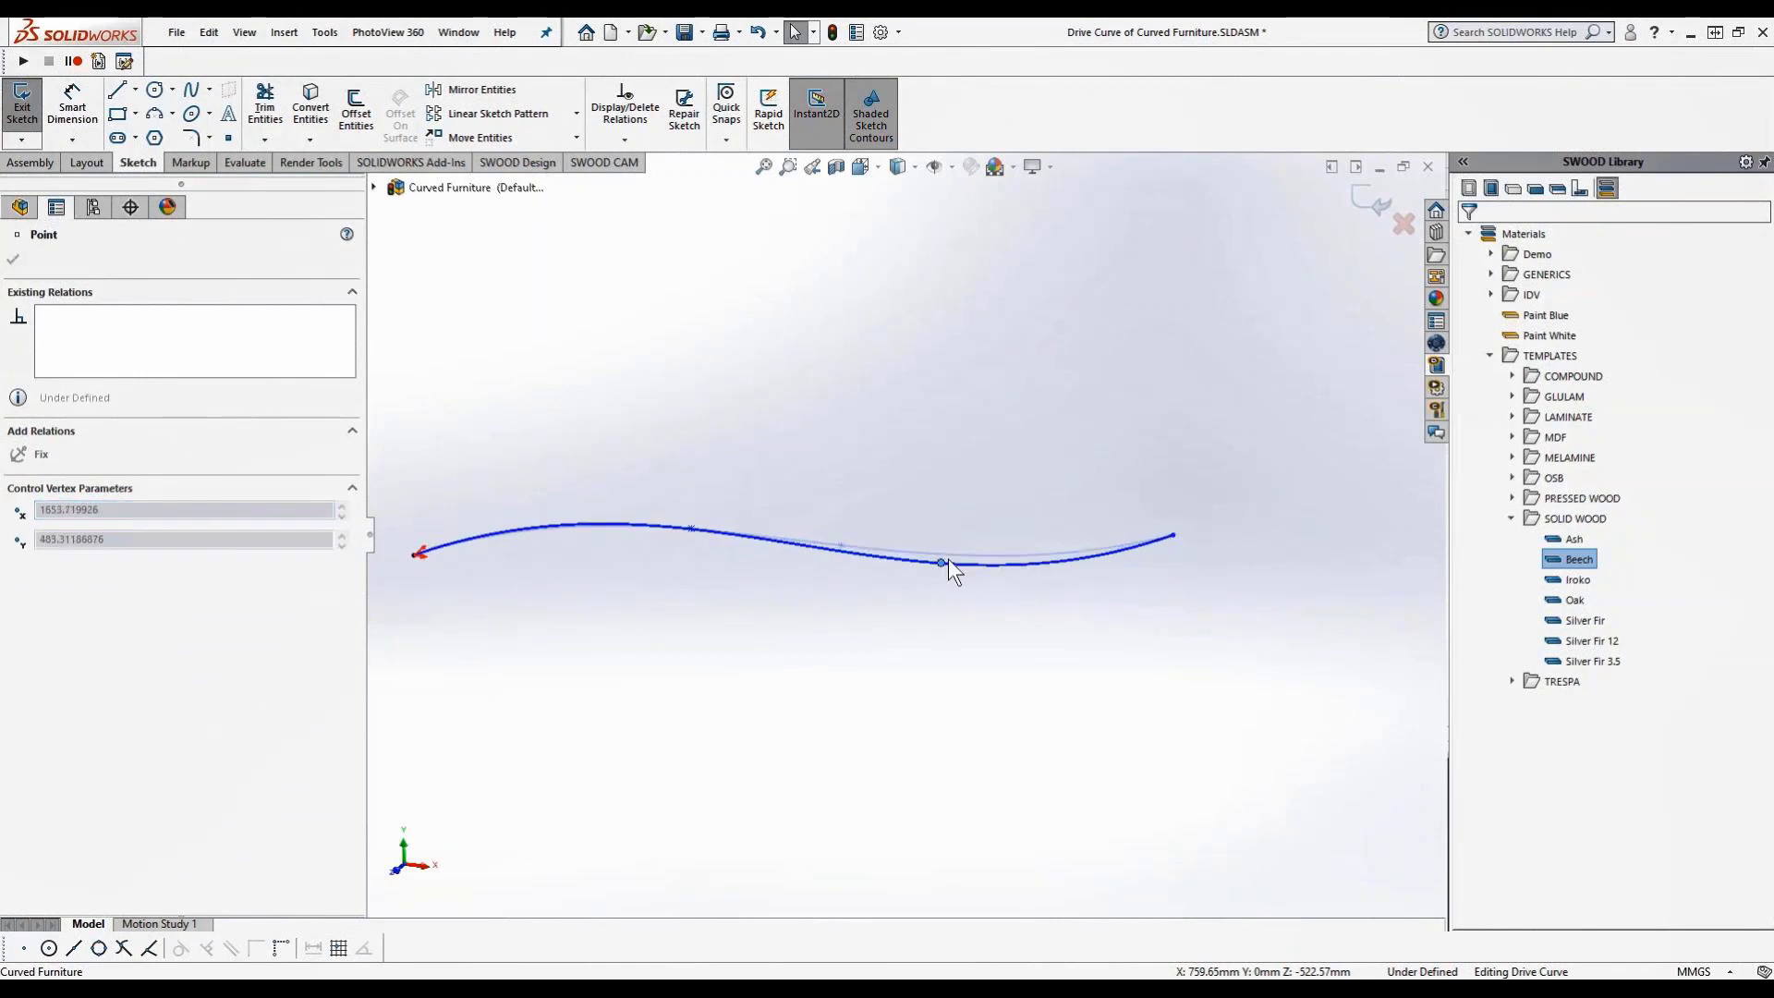
Reshape the Drive Curve spline, moving its inner points to about X 887, Y 476 and X 1707, Y 919 and its free end outward, and exit the sketch
{"action": "left_click_drag", "start_coordinate": [949, 559], "coordinate": [926, 486]}
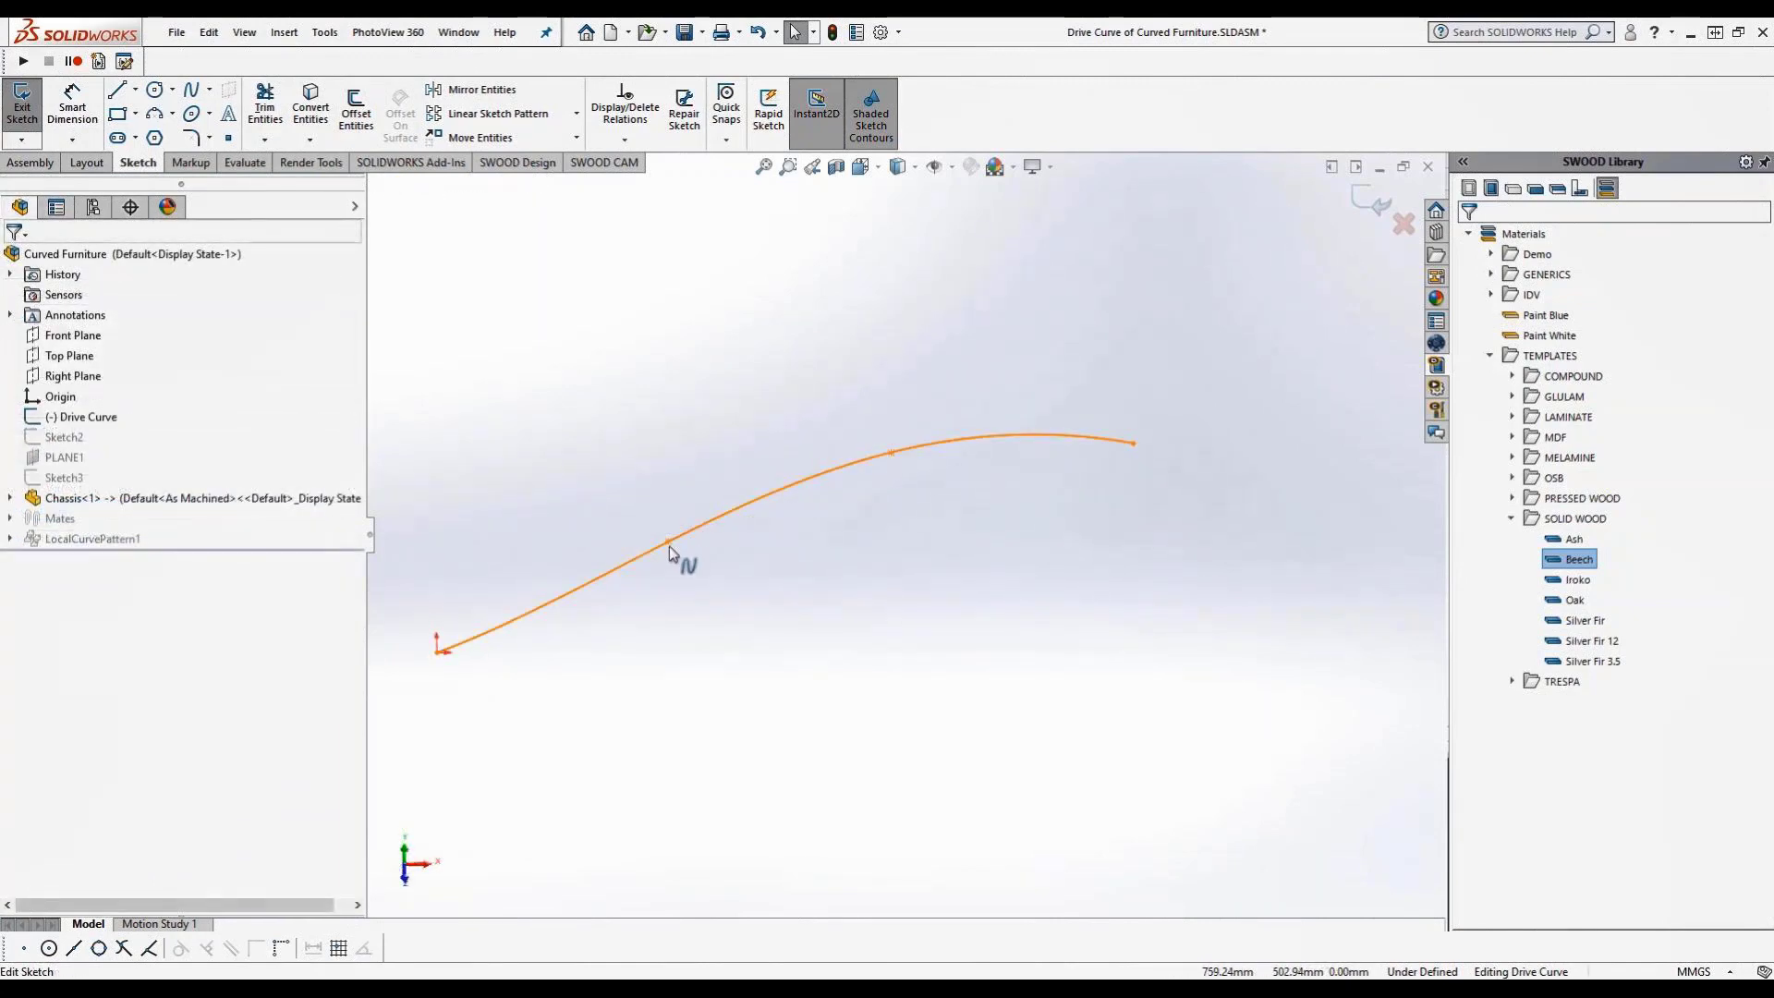
{"action": "left_click", "coordinate": [673, 548]}
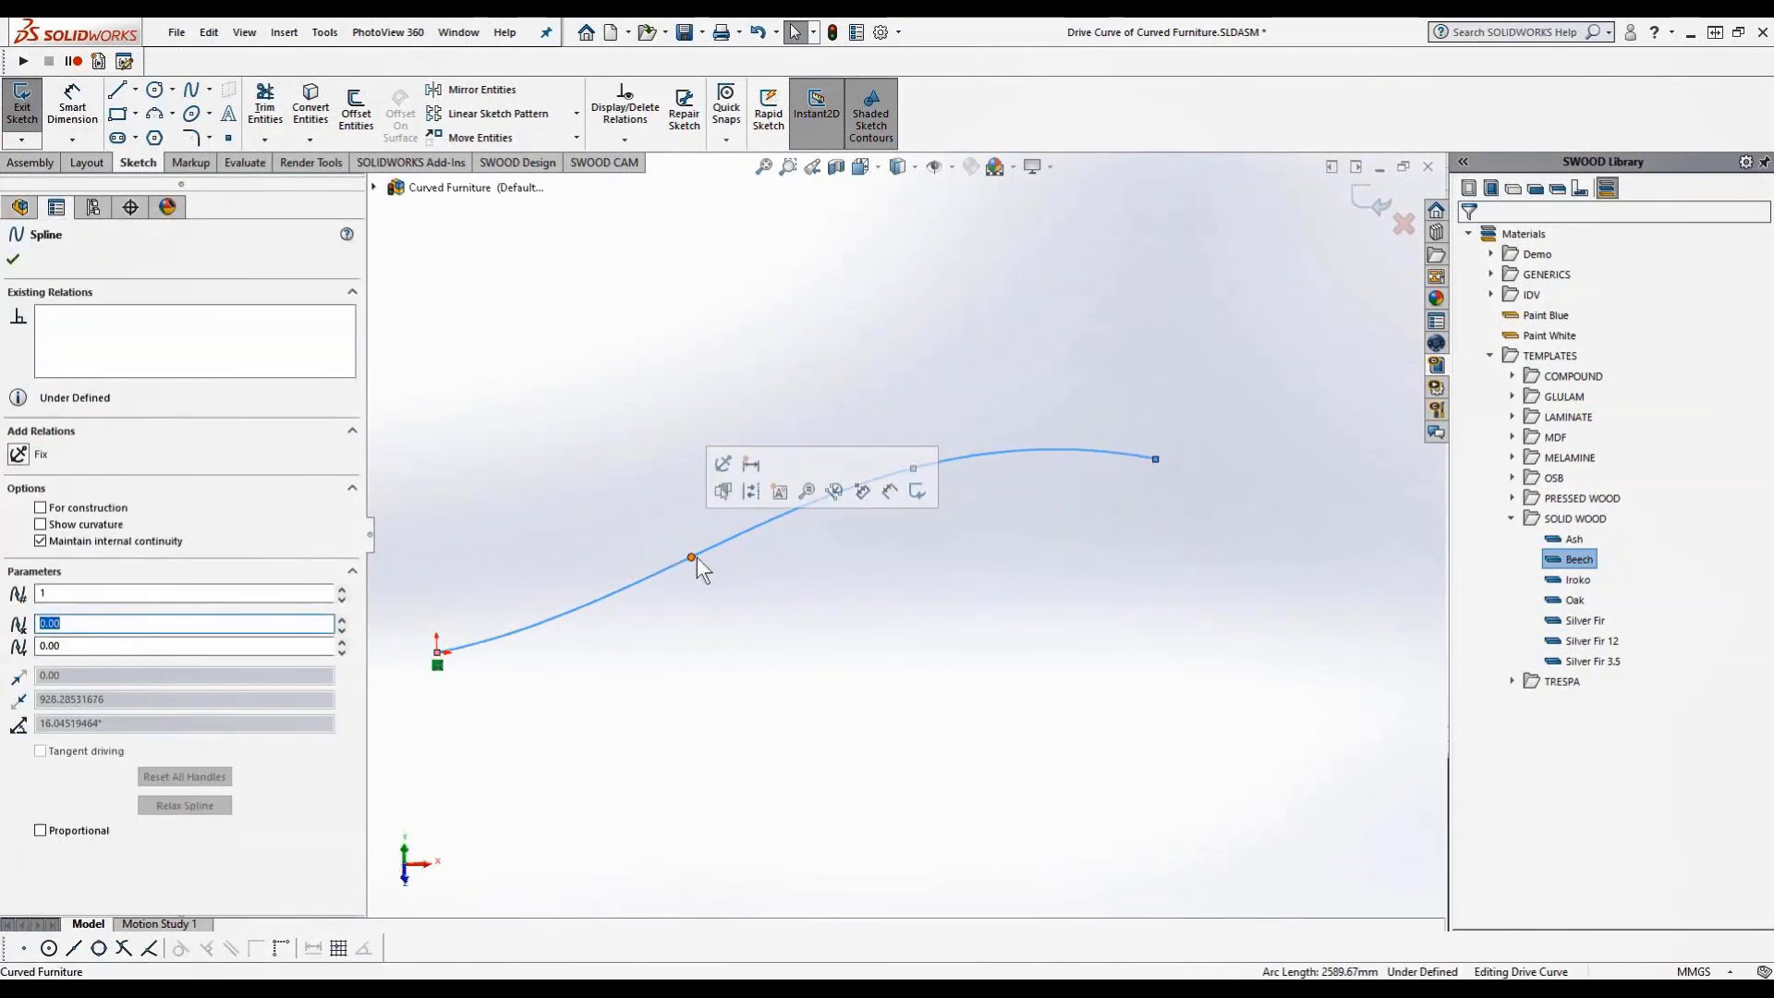
{"action": "mouse_move", "coordinate": [693, 558]}
{"action": "left_mouse_down"}
{"action": "mouse_move", "coordinate": [731, 568]}
{"action": "mouse_move", "coordinate": [697, 534]}
{"action": "mouse_move", "coordinate": [694, 560]}
{"action": "mouse_move", "coordinate": [752, 629]}
{"action": "mouse_move", "coordinate": [709, 551]}
{"action": "left_mouse_up"}
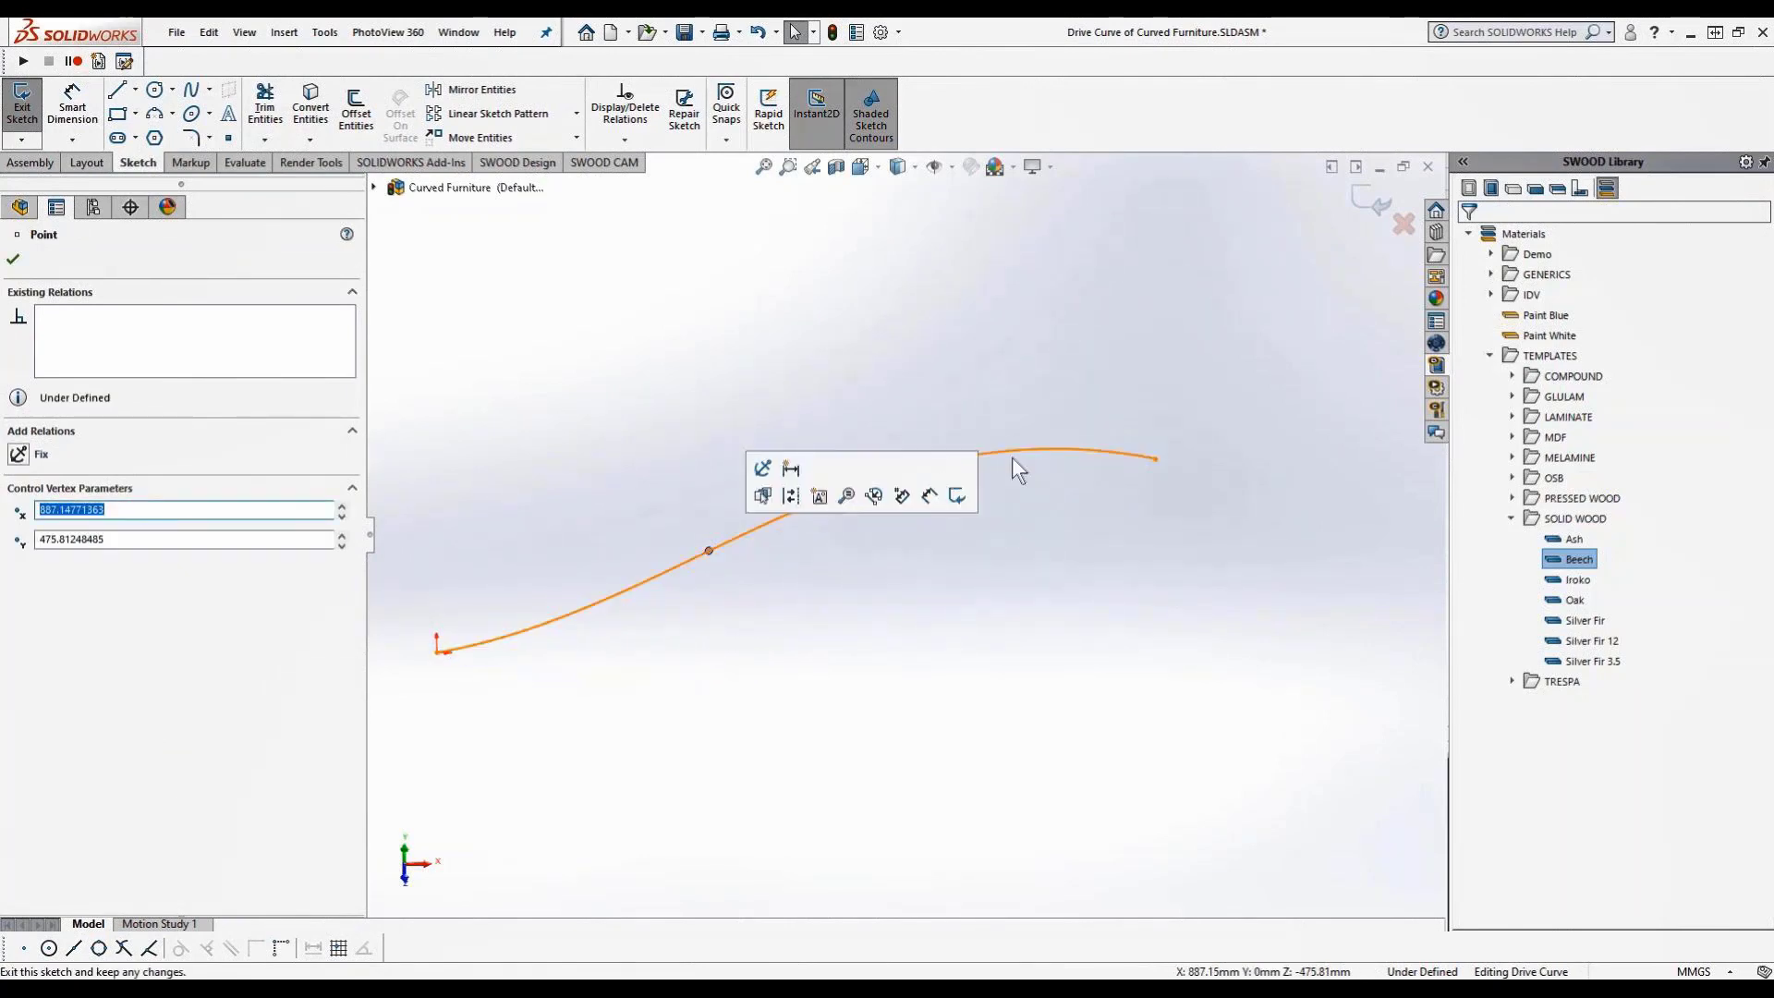
{"action": "left_click_drag", "start_coordinate": [1156, 459], "coordinate": [1222, 462]}
{"action": "left_click_drag", "start_coordinate": [913, 468], "coordinate": [959, 457]}
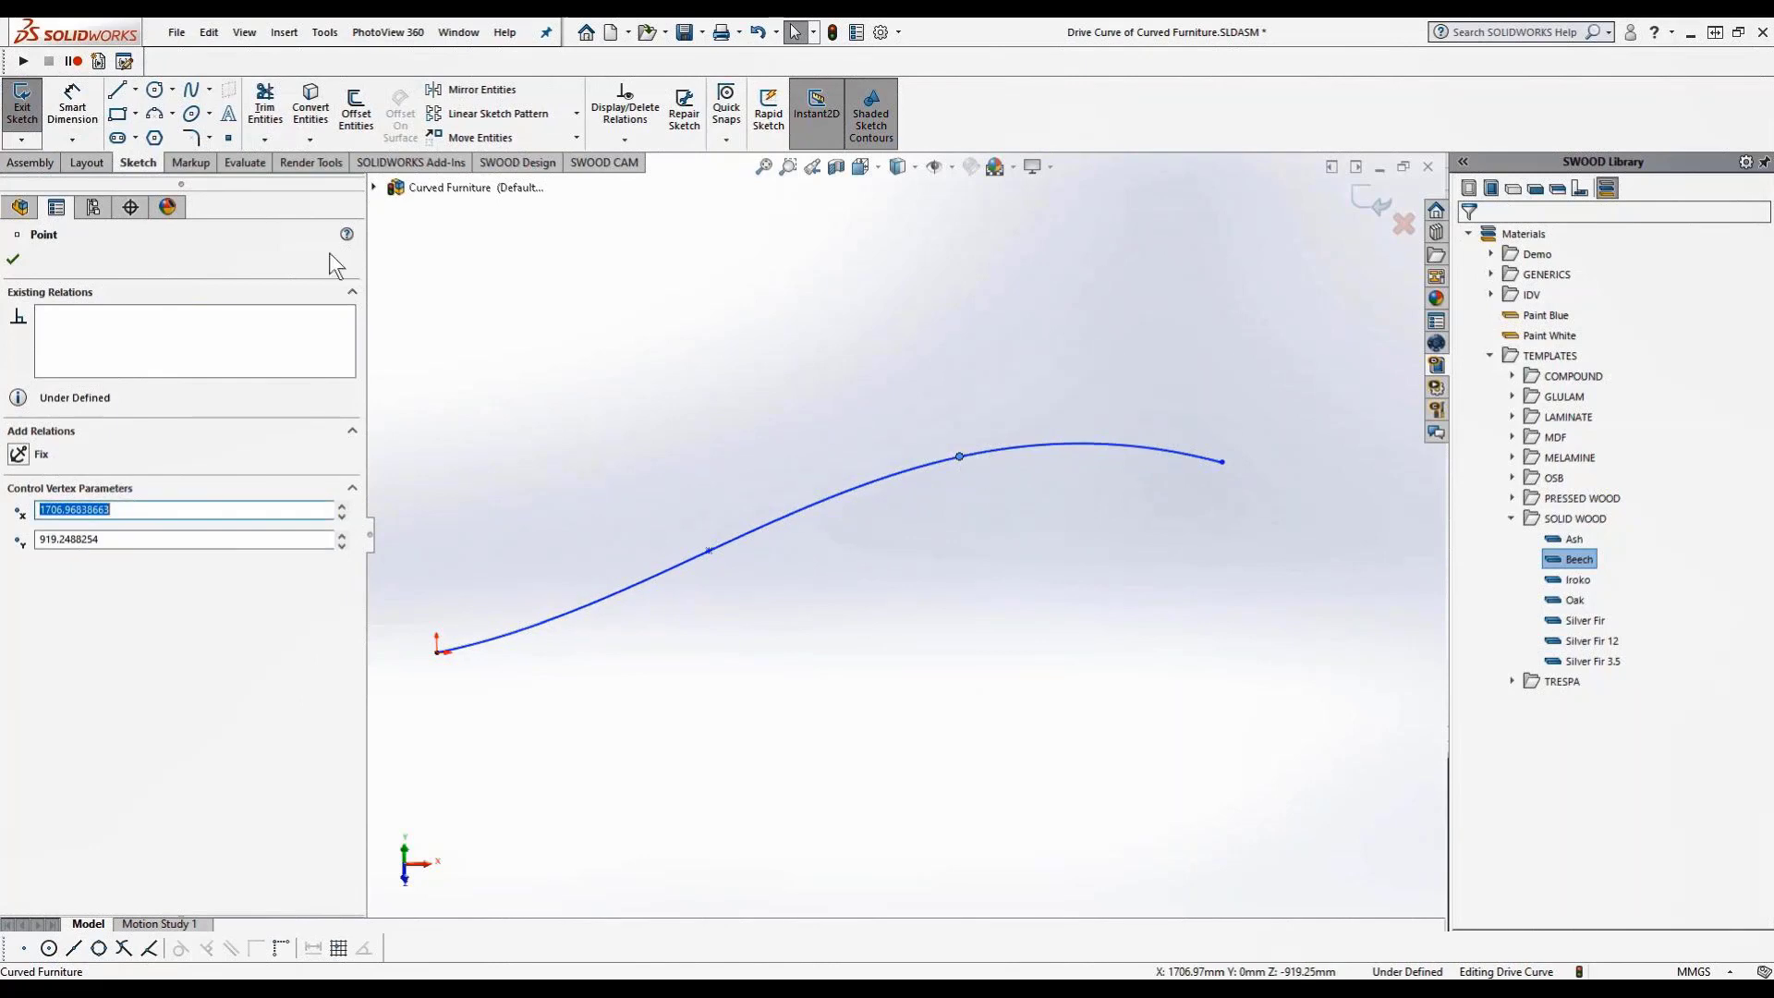
{"action": "left_click", "coordinate": [13, 260]}
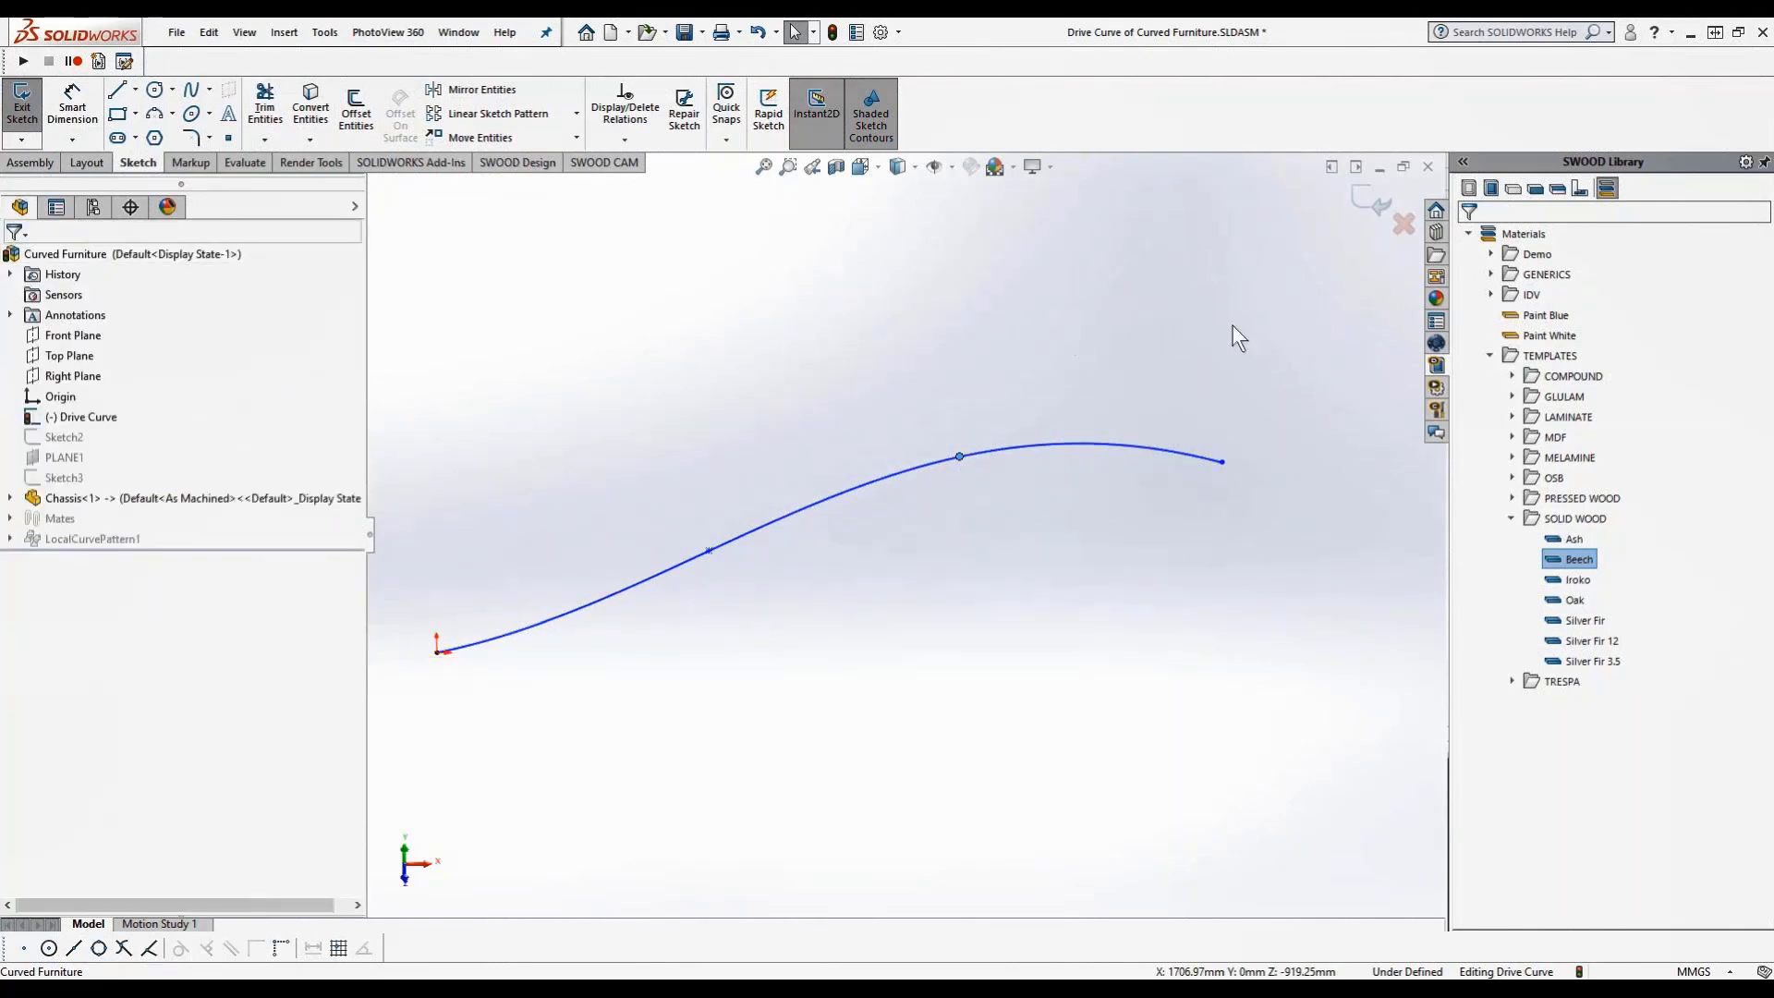
{"action": "left_click", "coordinate": [1368, 214]}
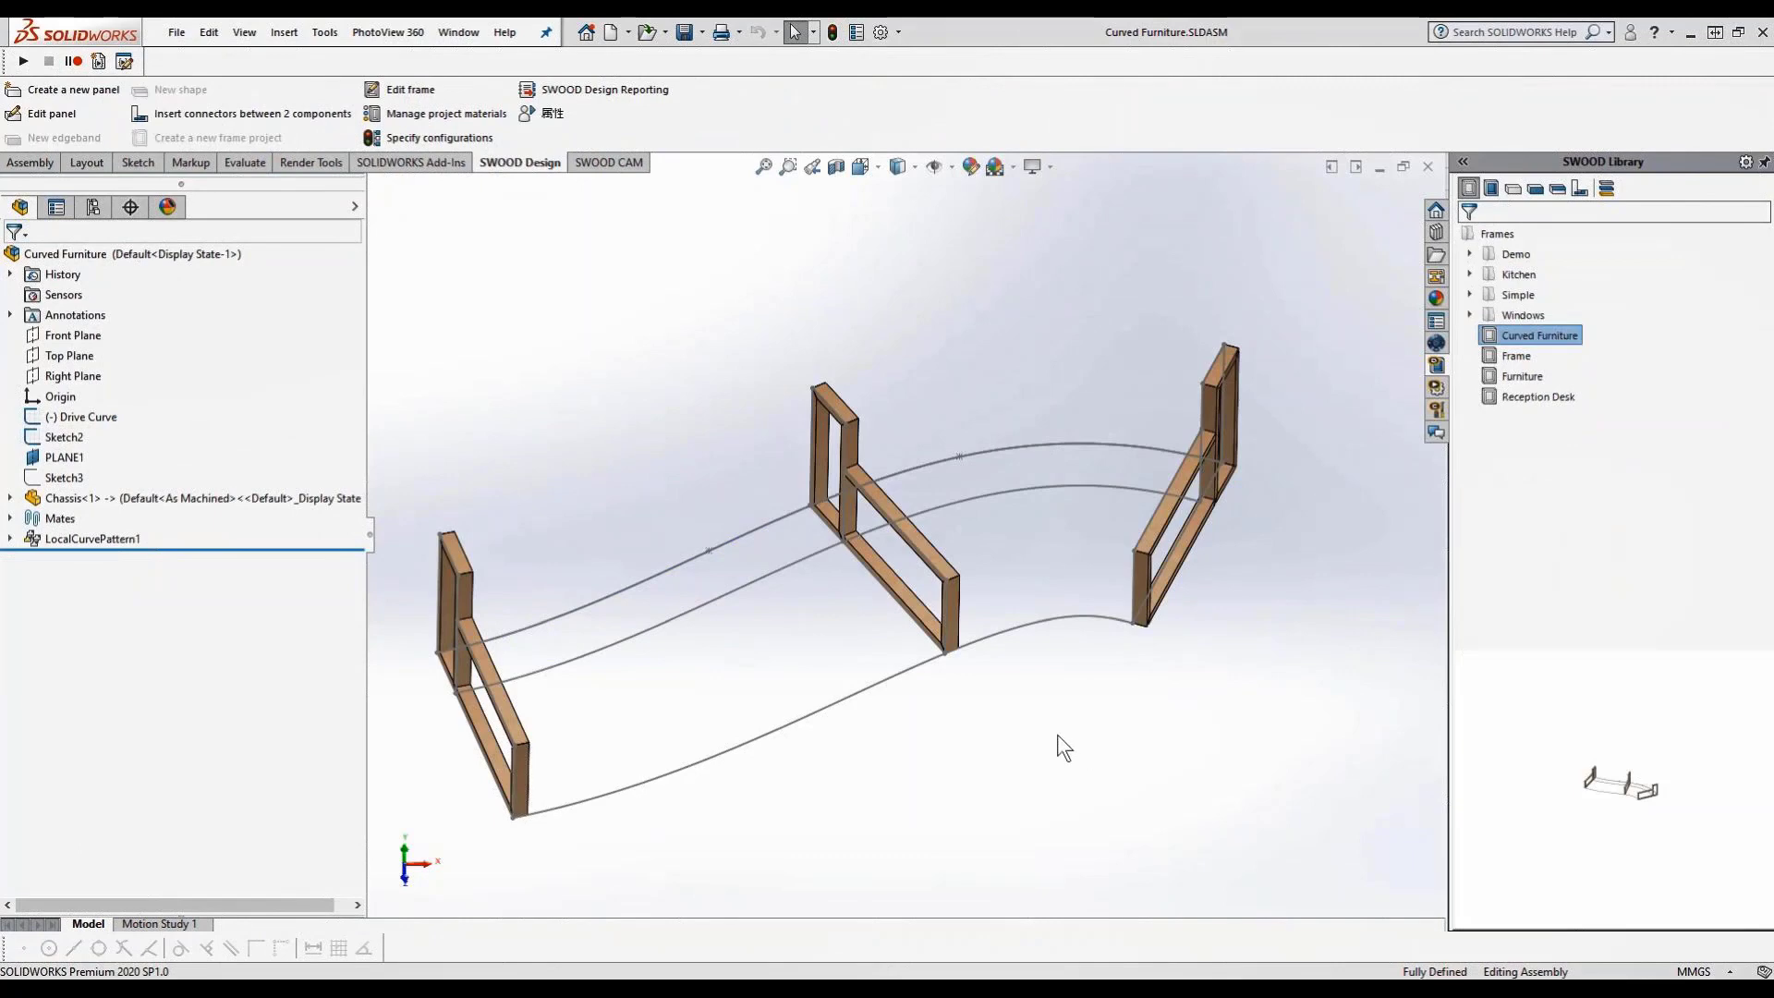
Edit the Drive Curve sketch into a single arch with inner spline points at about X 823, Y 752 and X 1725, Y 1021
{"action": "mouse_move", "coordinate": [1057, 734]}
{"action": "middle_mouse_down"}
{"action": "mouse_move", "coordinate": [1151, 770]}
{"action": "mouse_move", "coordinate": [1183, 752]}
{"action": "mouse_move", "coordinate": [1061, 681]}
{"action": "mouse_move", "coordinate": [1041, 397]}
{"action": "mouse_move", "coordinate": [1096, 606]}
{"action": "mouse_move", "coordinate": [1025, 684]}
{"action": "mouse_move", "coordinate": [1108, 779]}
{"action": "mouse_move", "coordinate": [1108, 748]}
{"action": "mouse_move", "coordinate": [1068, 764]}
{"action": "middle_mouse_up"}
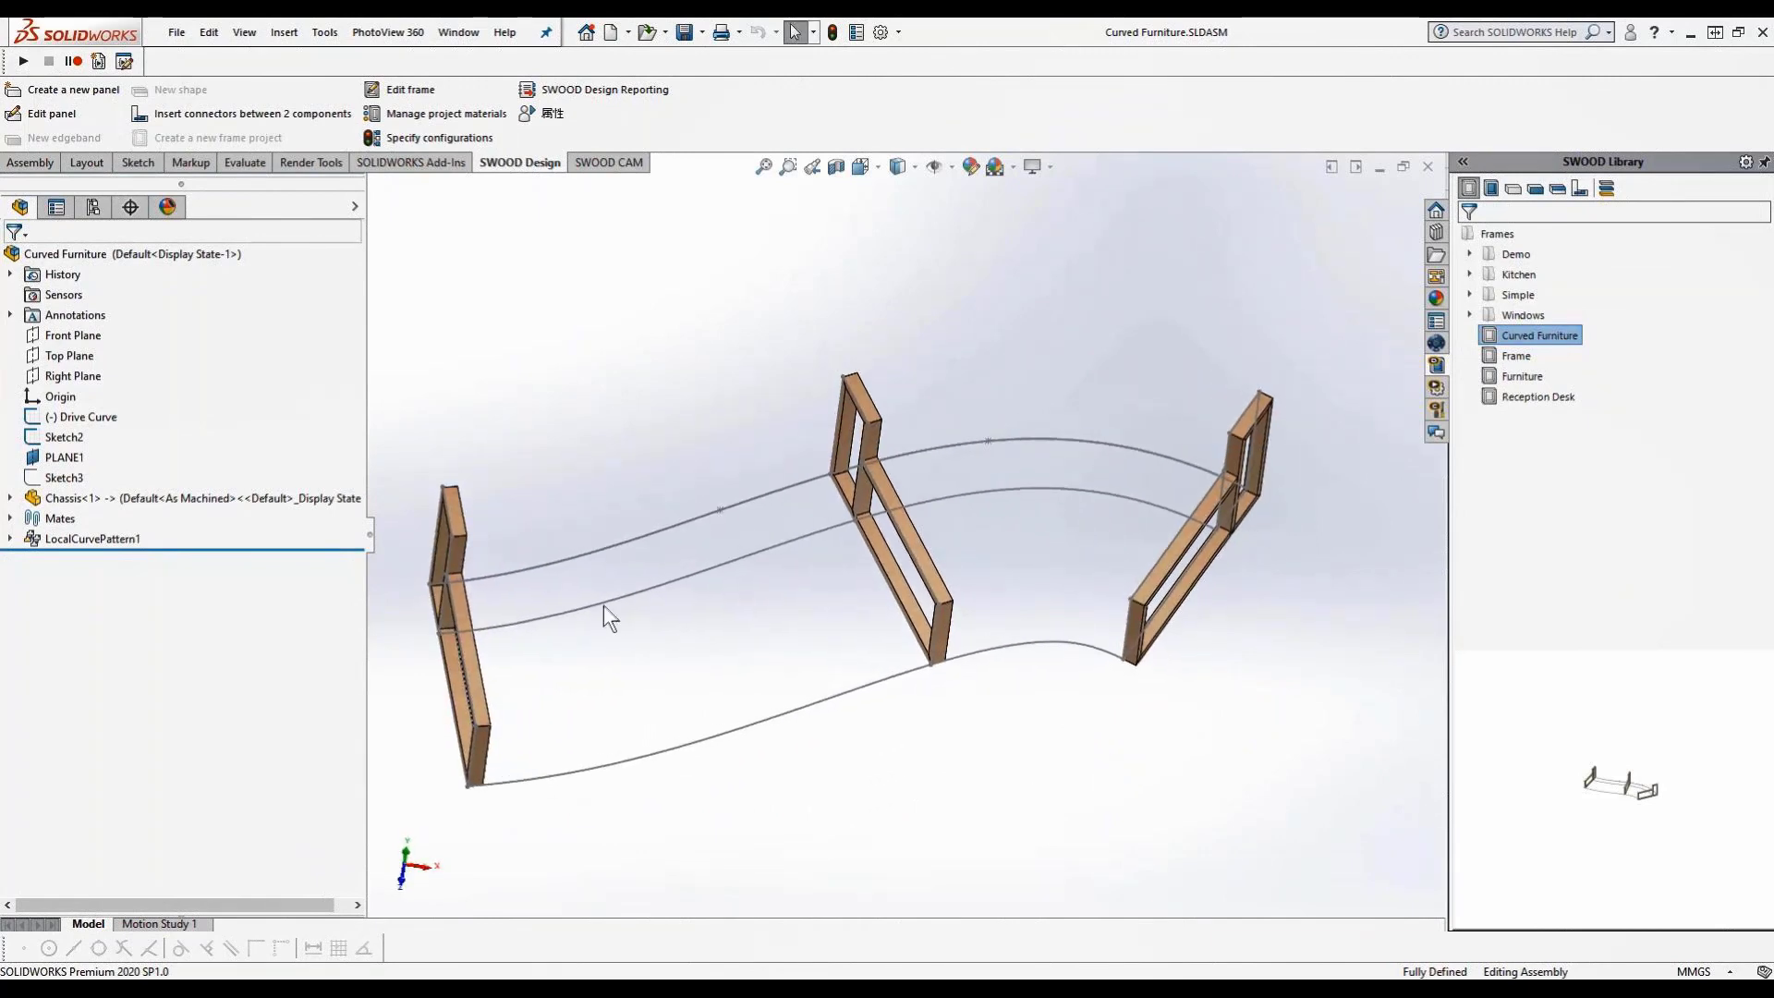
{"action": "left_click", "coordinate": [81, 417]}
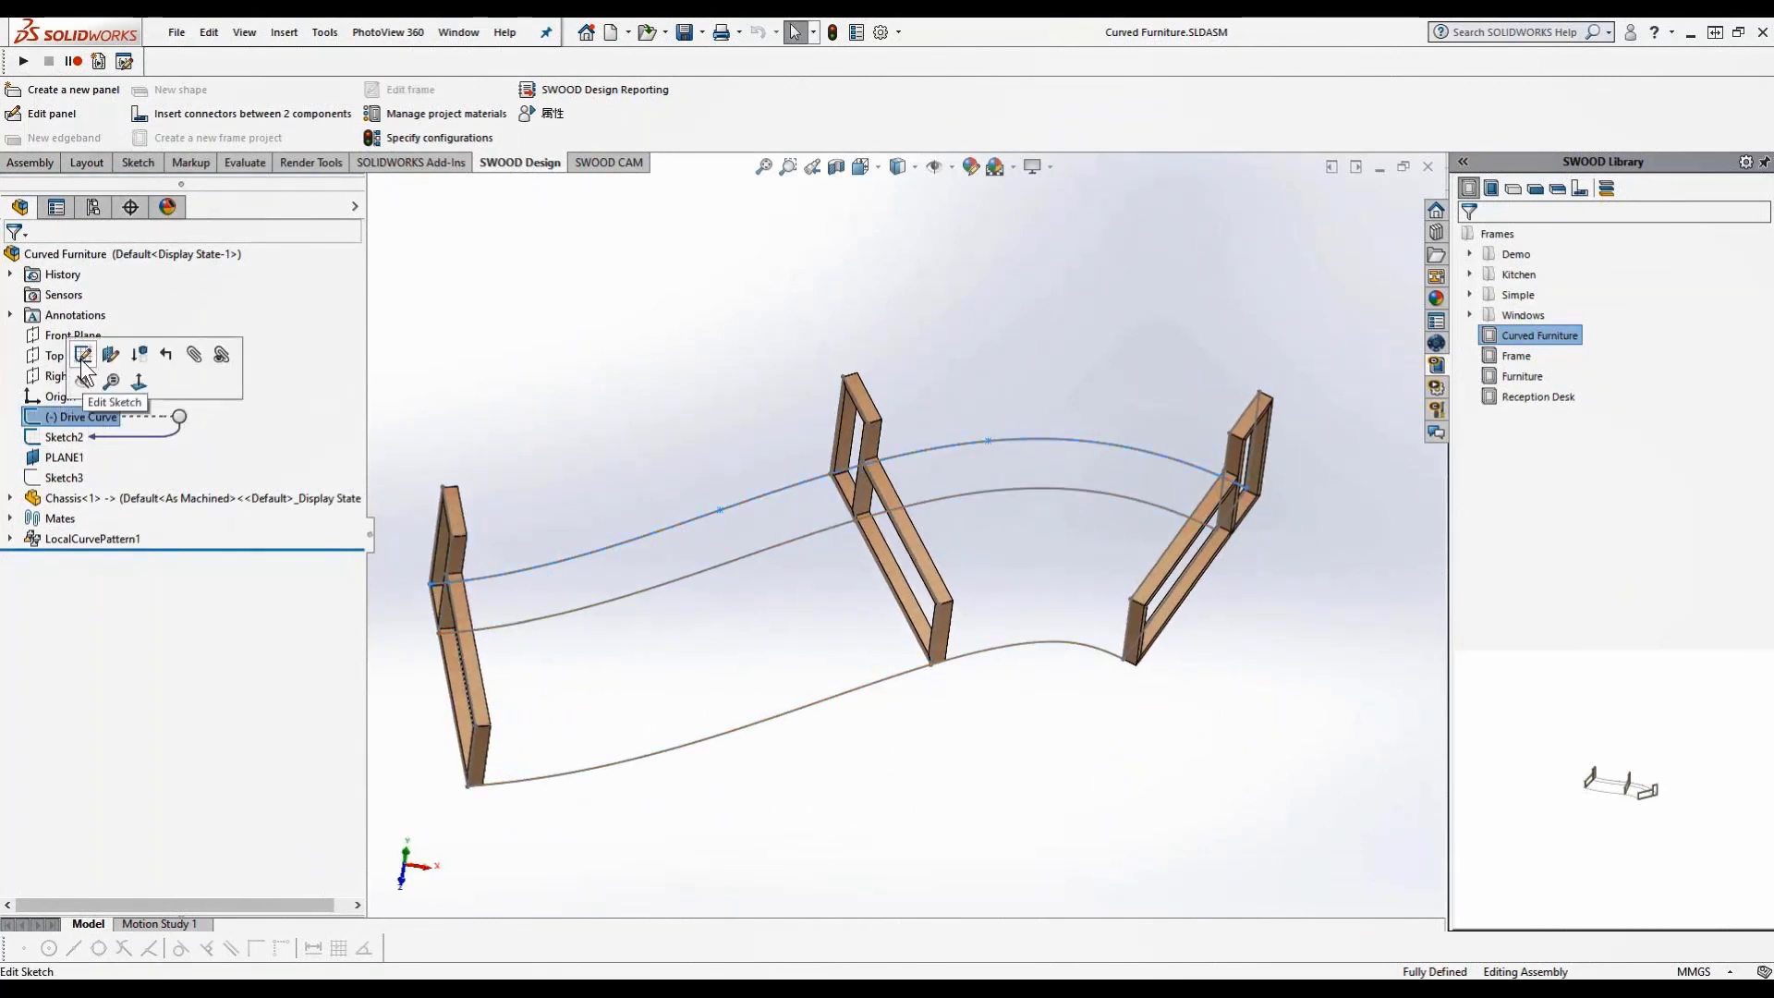
{"action": "left_click", "coordinate": [88, 362]}
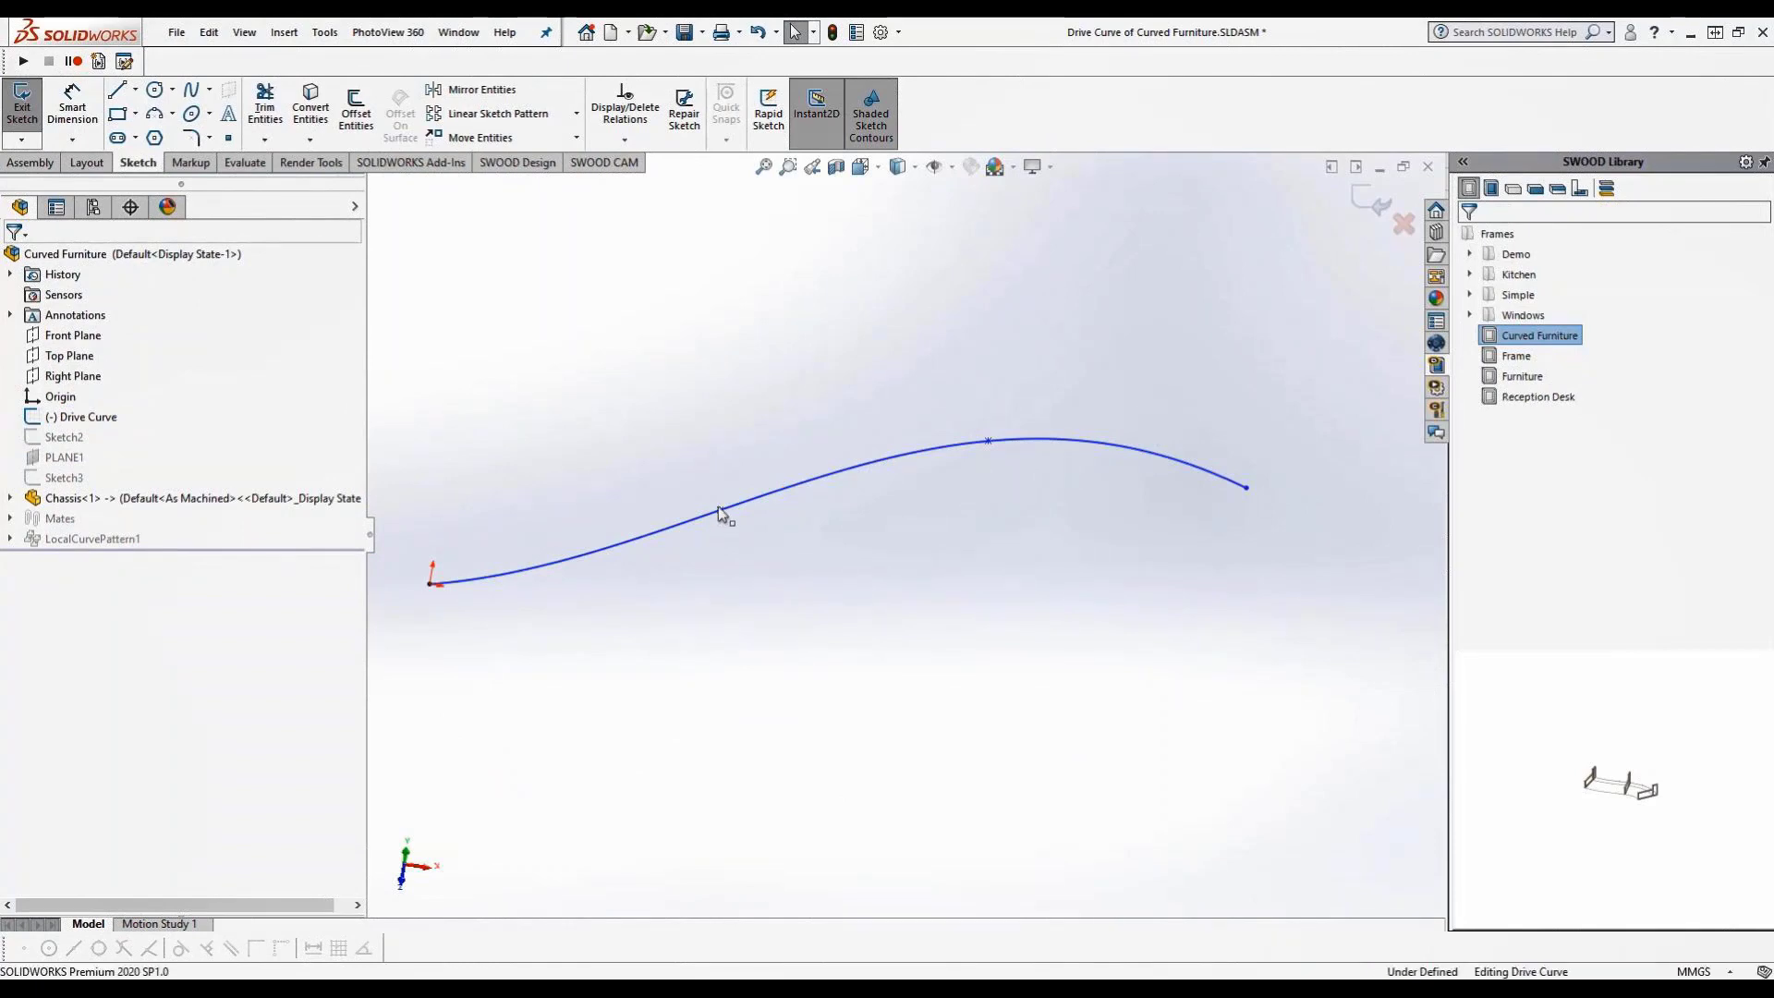
{"action": "left_click_drag", "start_coordinate": [719, 510], "coordinate": [713, 442]}
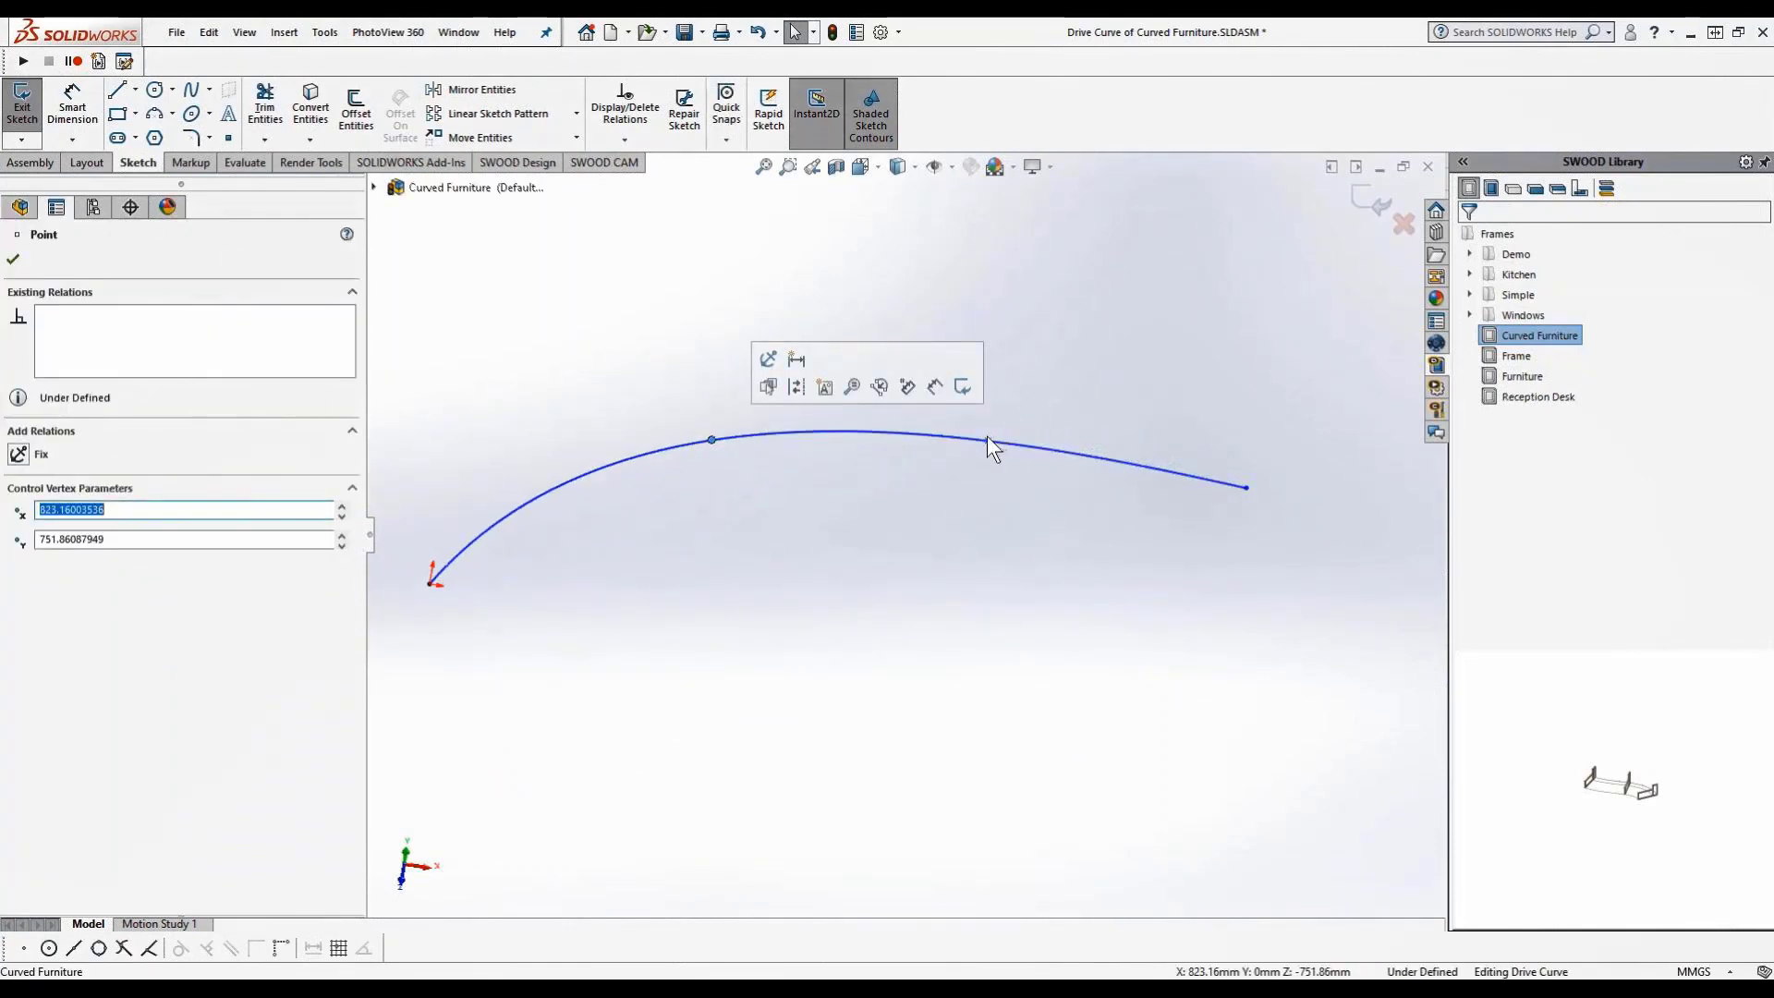
{"action": "left_click_drag", "start_coordinate": [989, 437], "coordinate": [998, 417]}
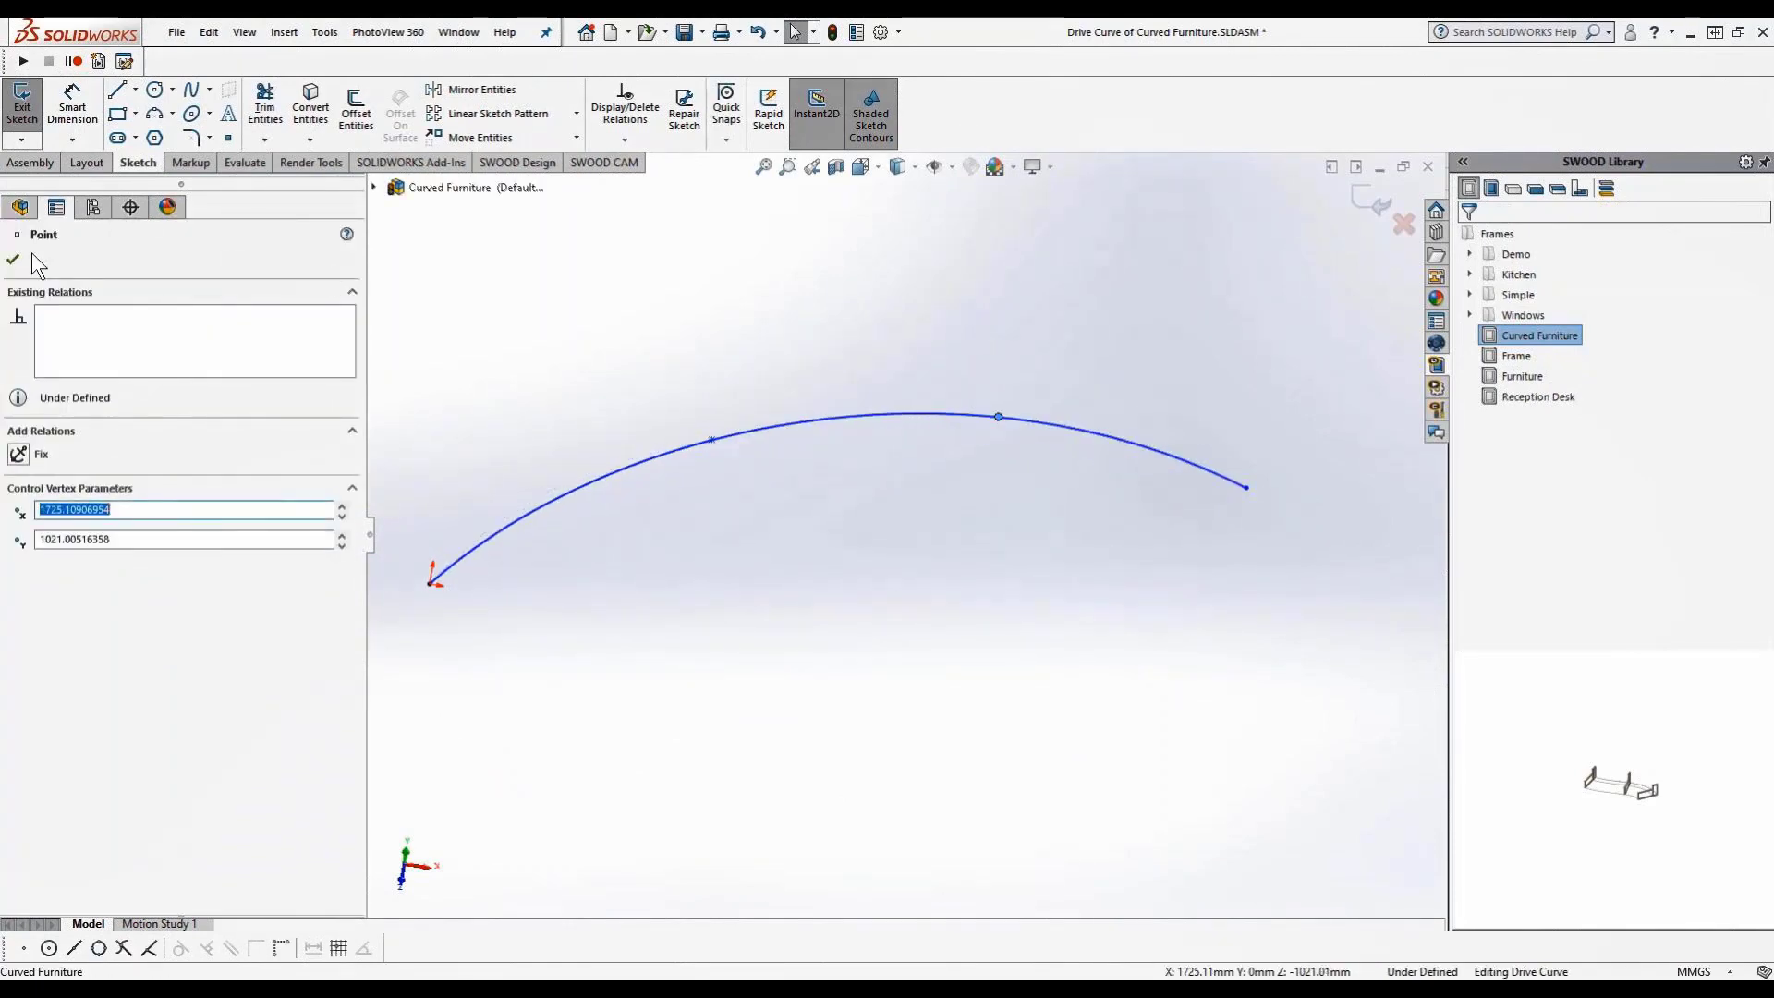
{"action": "left_click", "coordinate": [13, 260]}
{"action": "left_click", "coordinate": [1372, 204]}
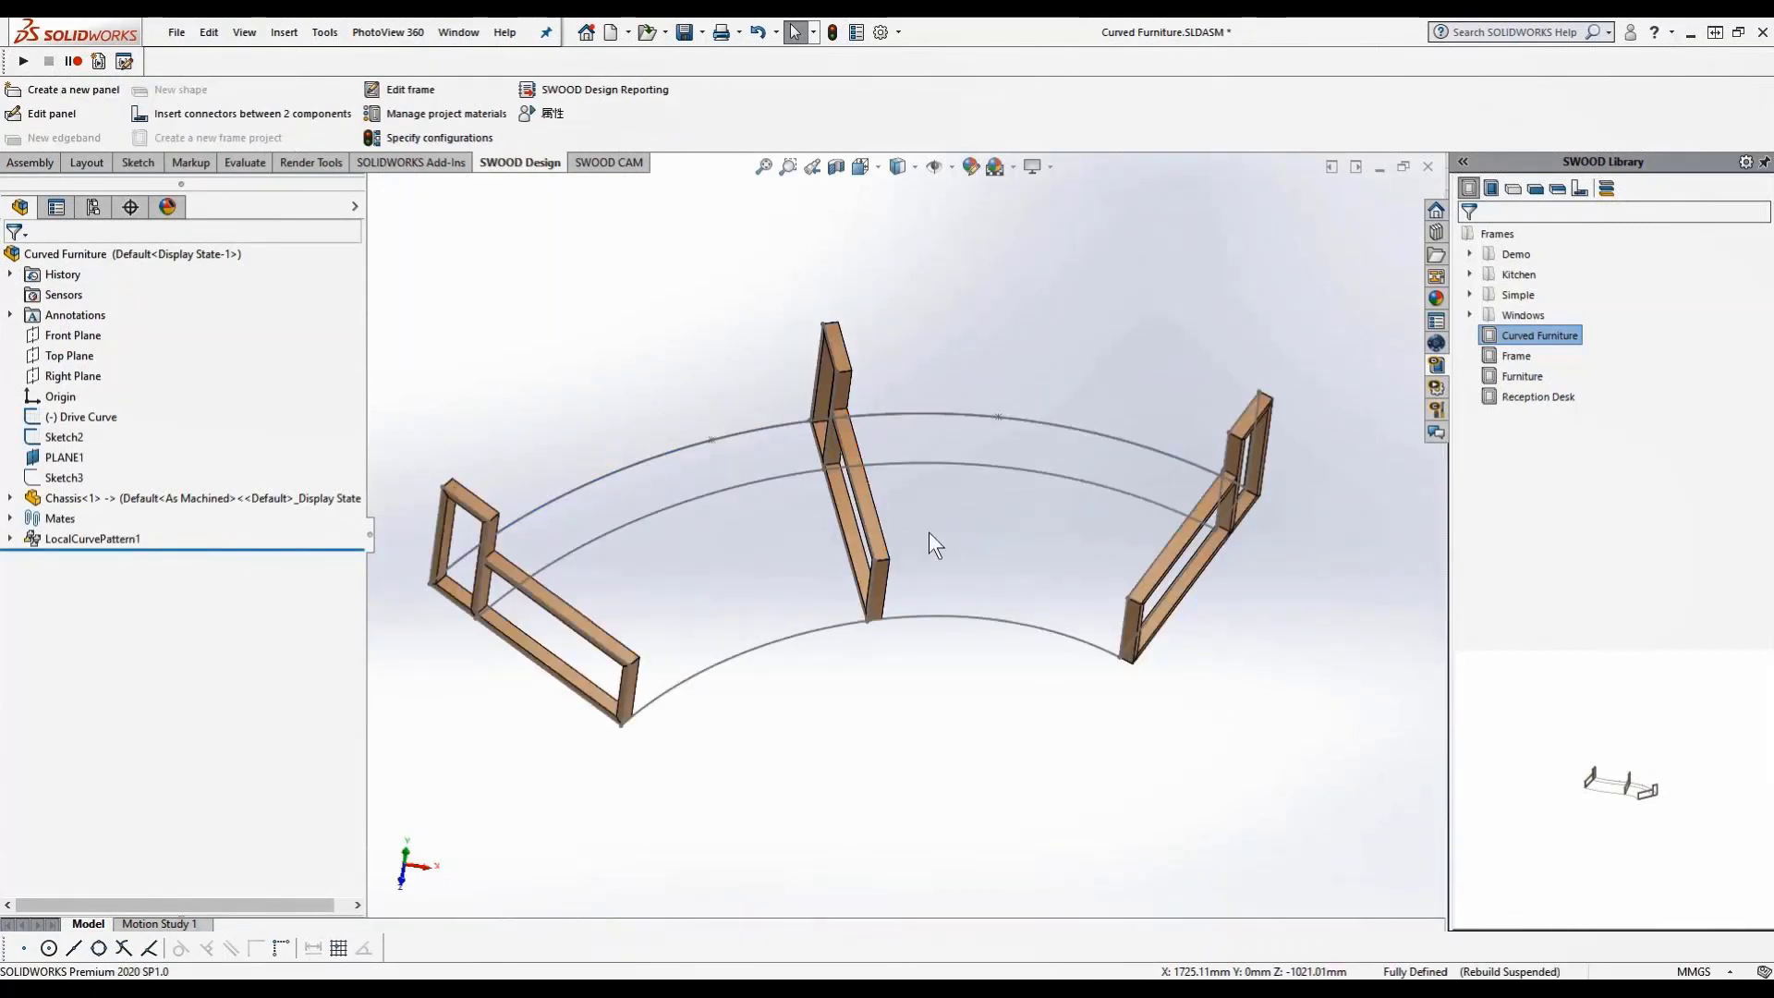
{"action": "mouse_move", "coordinate": [928, 533]}
{"action": "middle_mouse_down"}
{"action": "mouse_move", "coordinate": [863, 491]}
{"action": "mouse_move", "coordinate": [937, 524]}
{"action": "middle_mouse_up"}
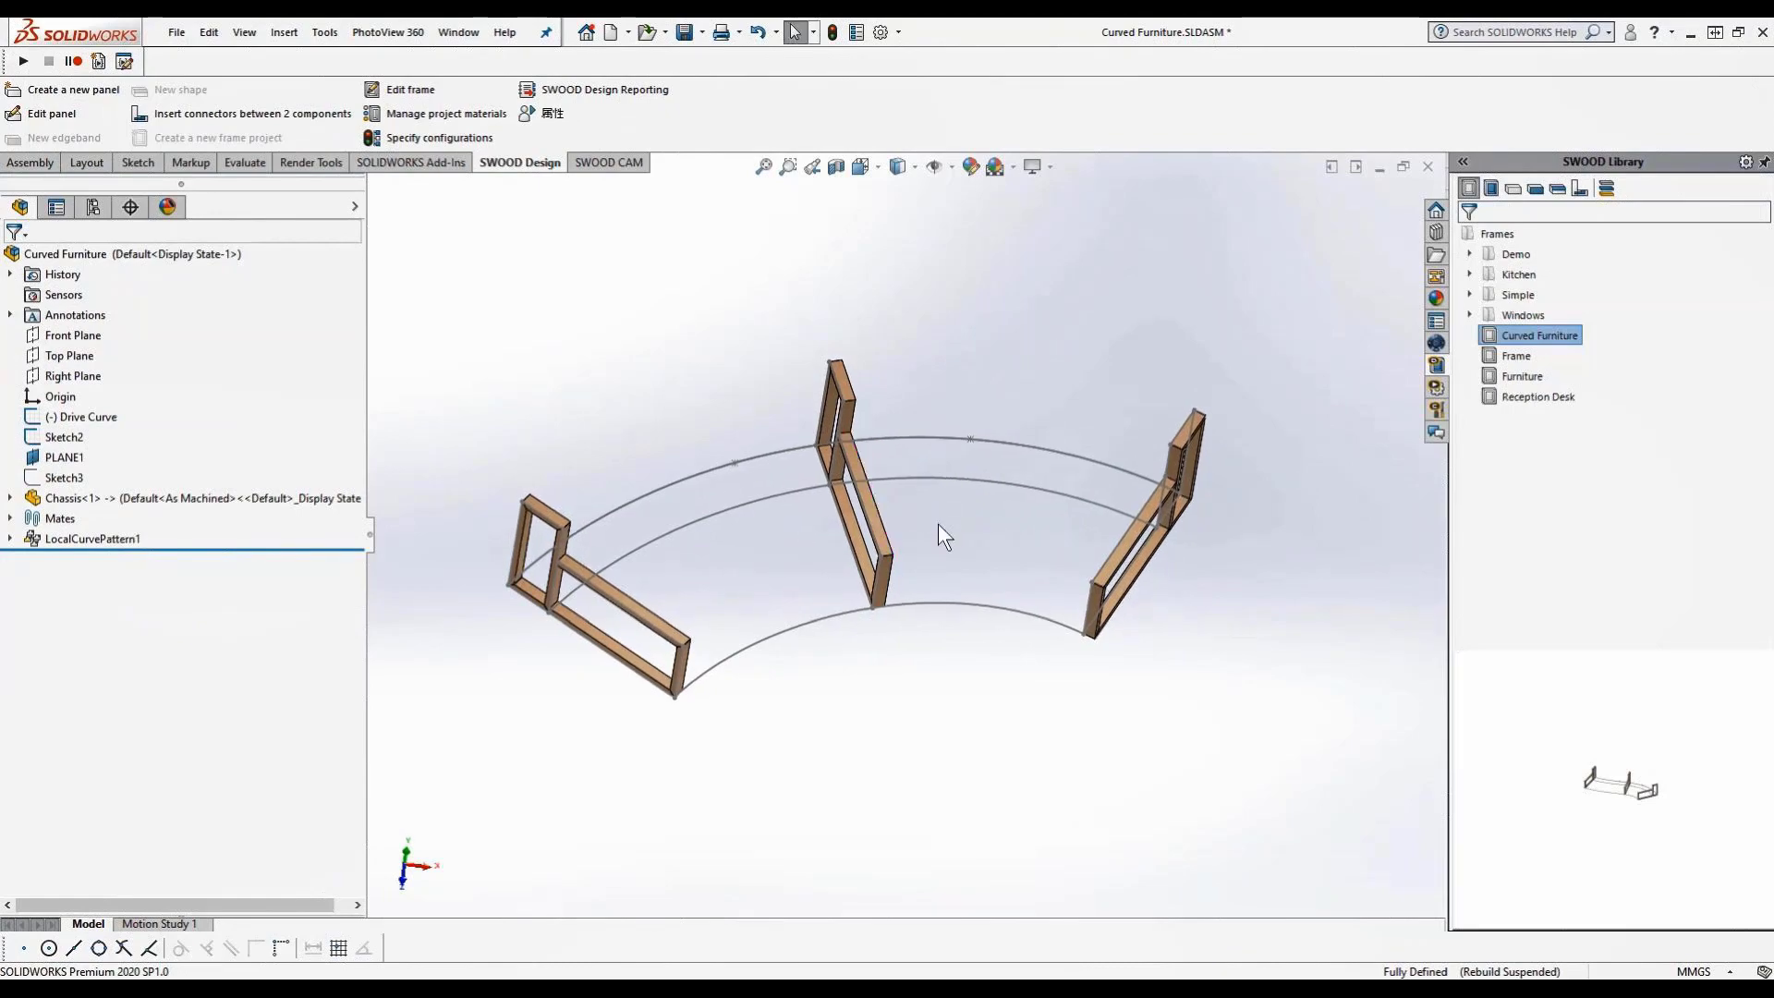
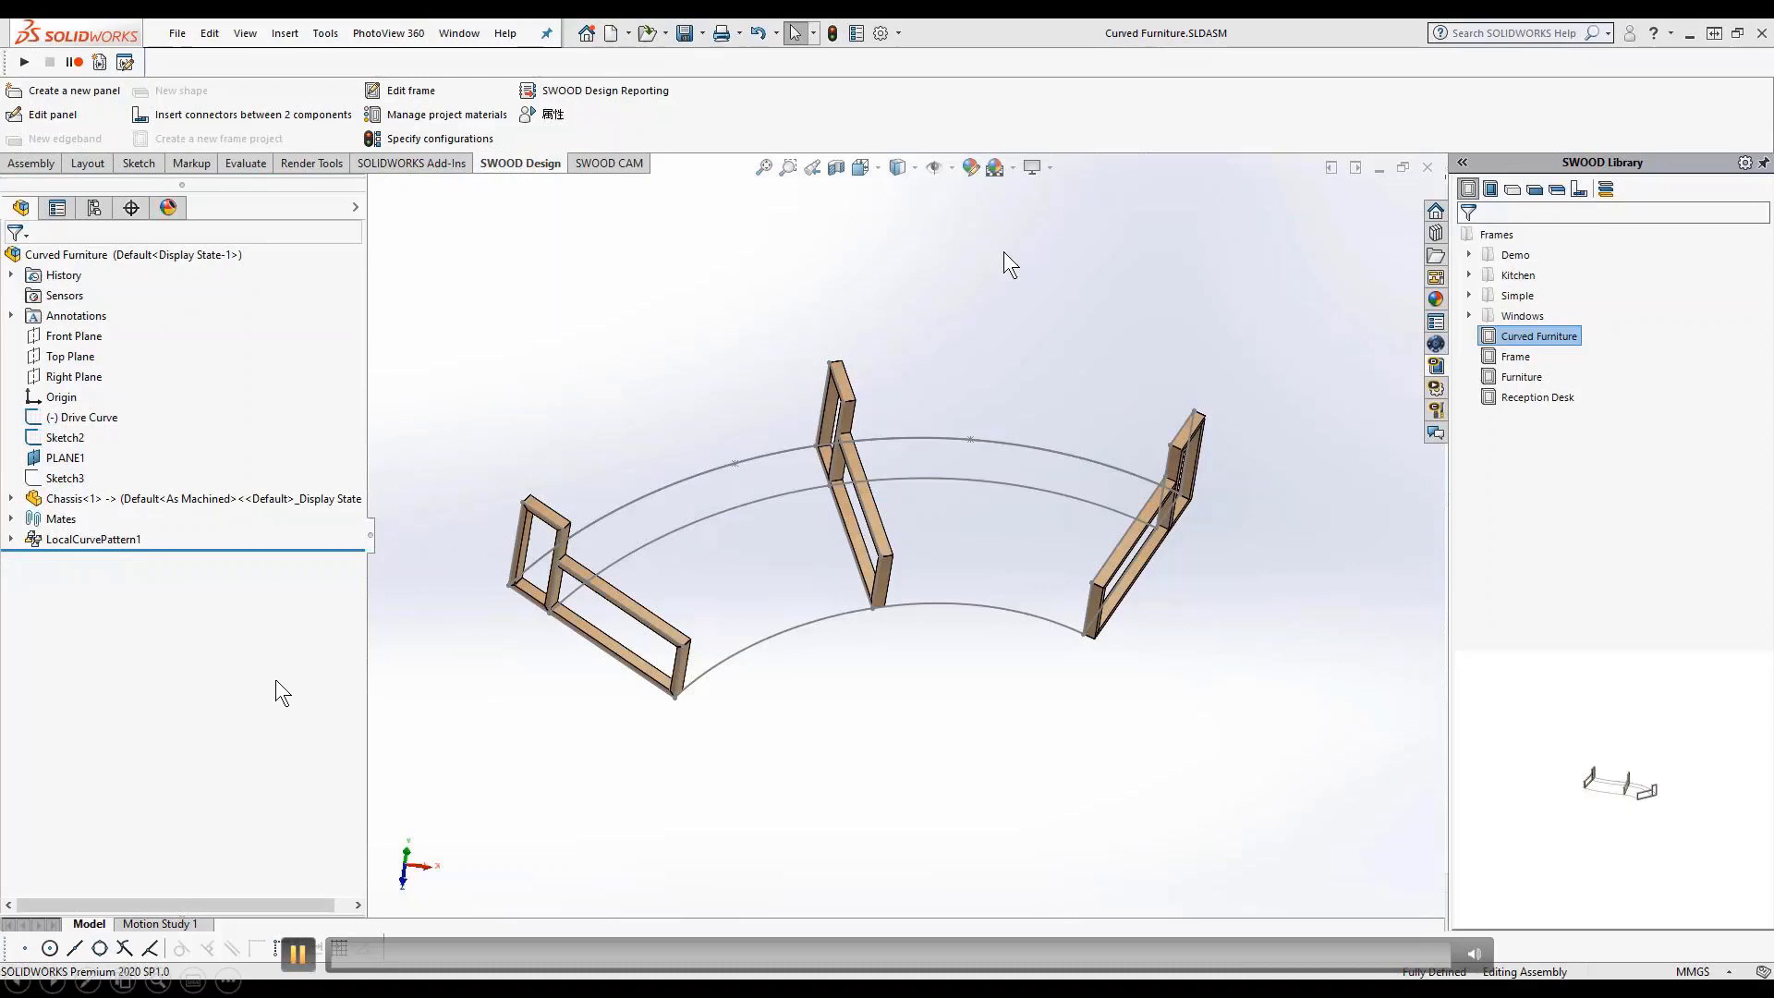
Insert a new in-context part on the assembly's Front Plane and rename it BackBoard
{"action": "left_click", "coordinate": [32, 167]}
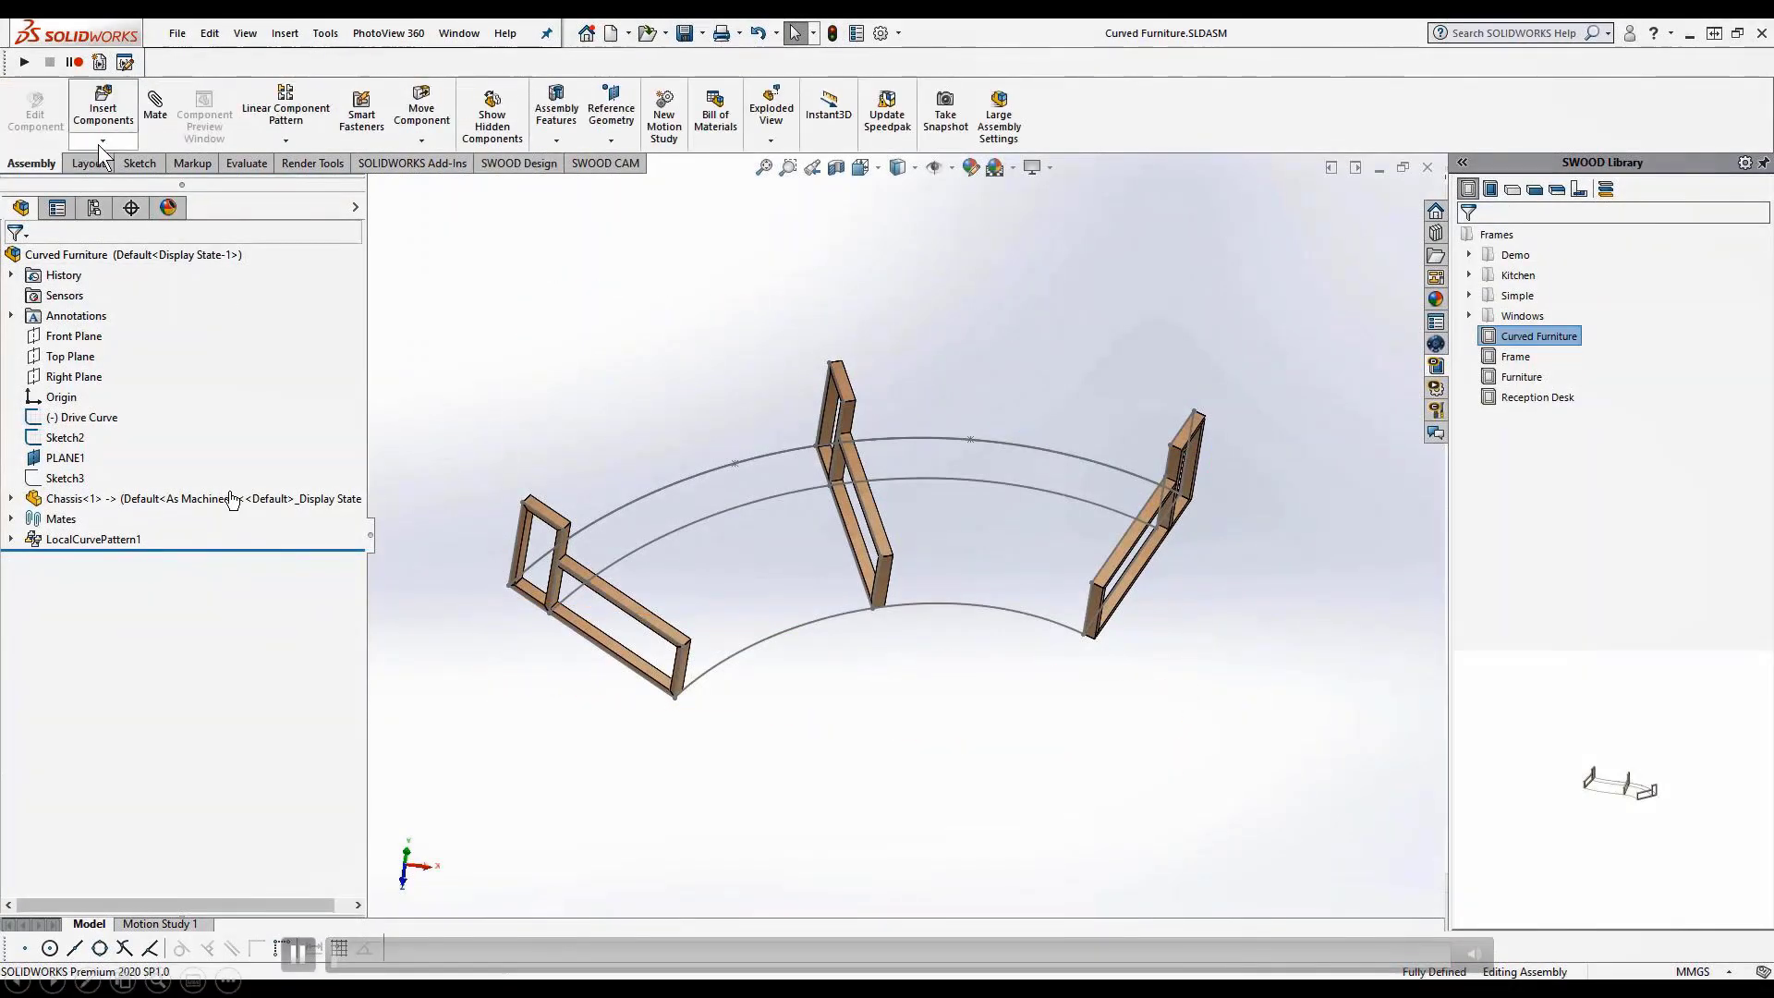
{"action": "left_click", "coordinate": [102, 140]}
{"action": "left_click", "coordinate": [122, 185]}
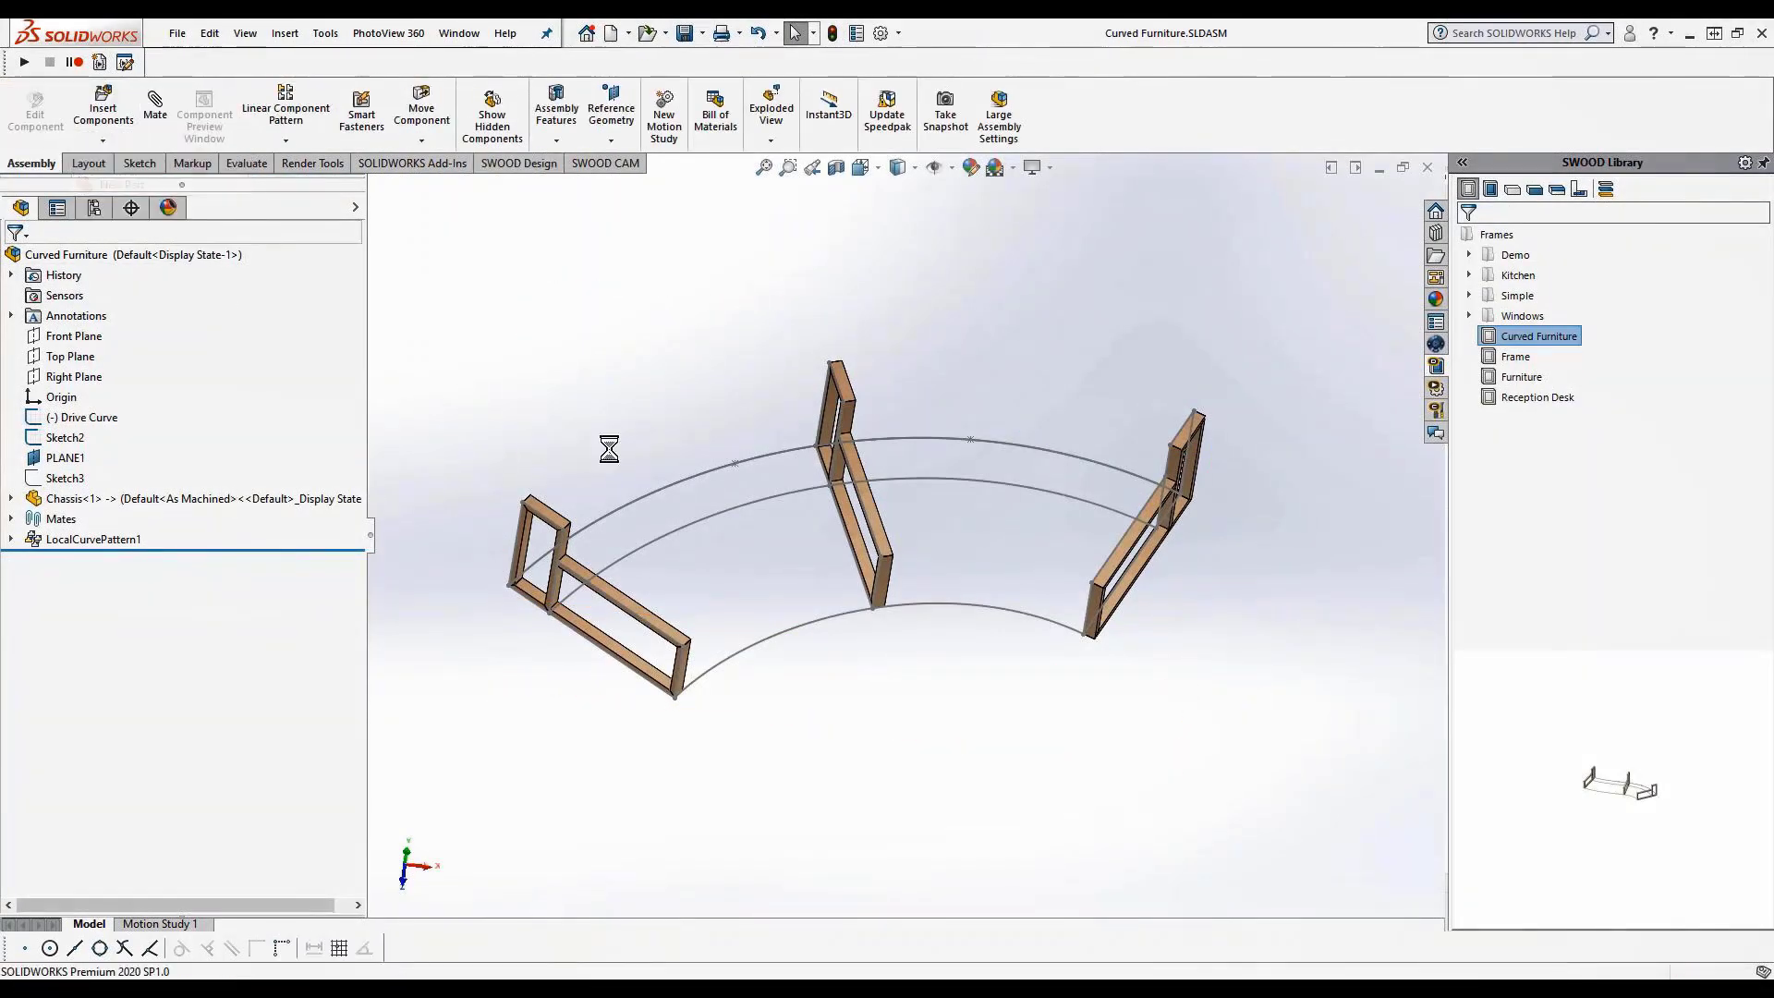
{"action": "left_click", "coordinate": [82, 338]}
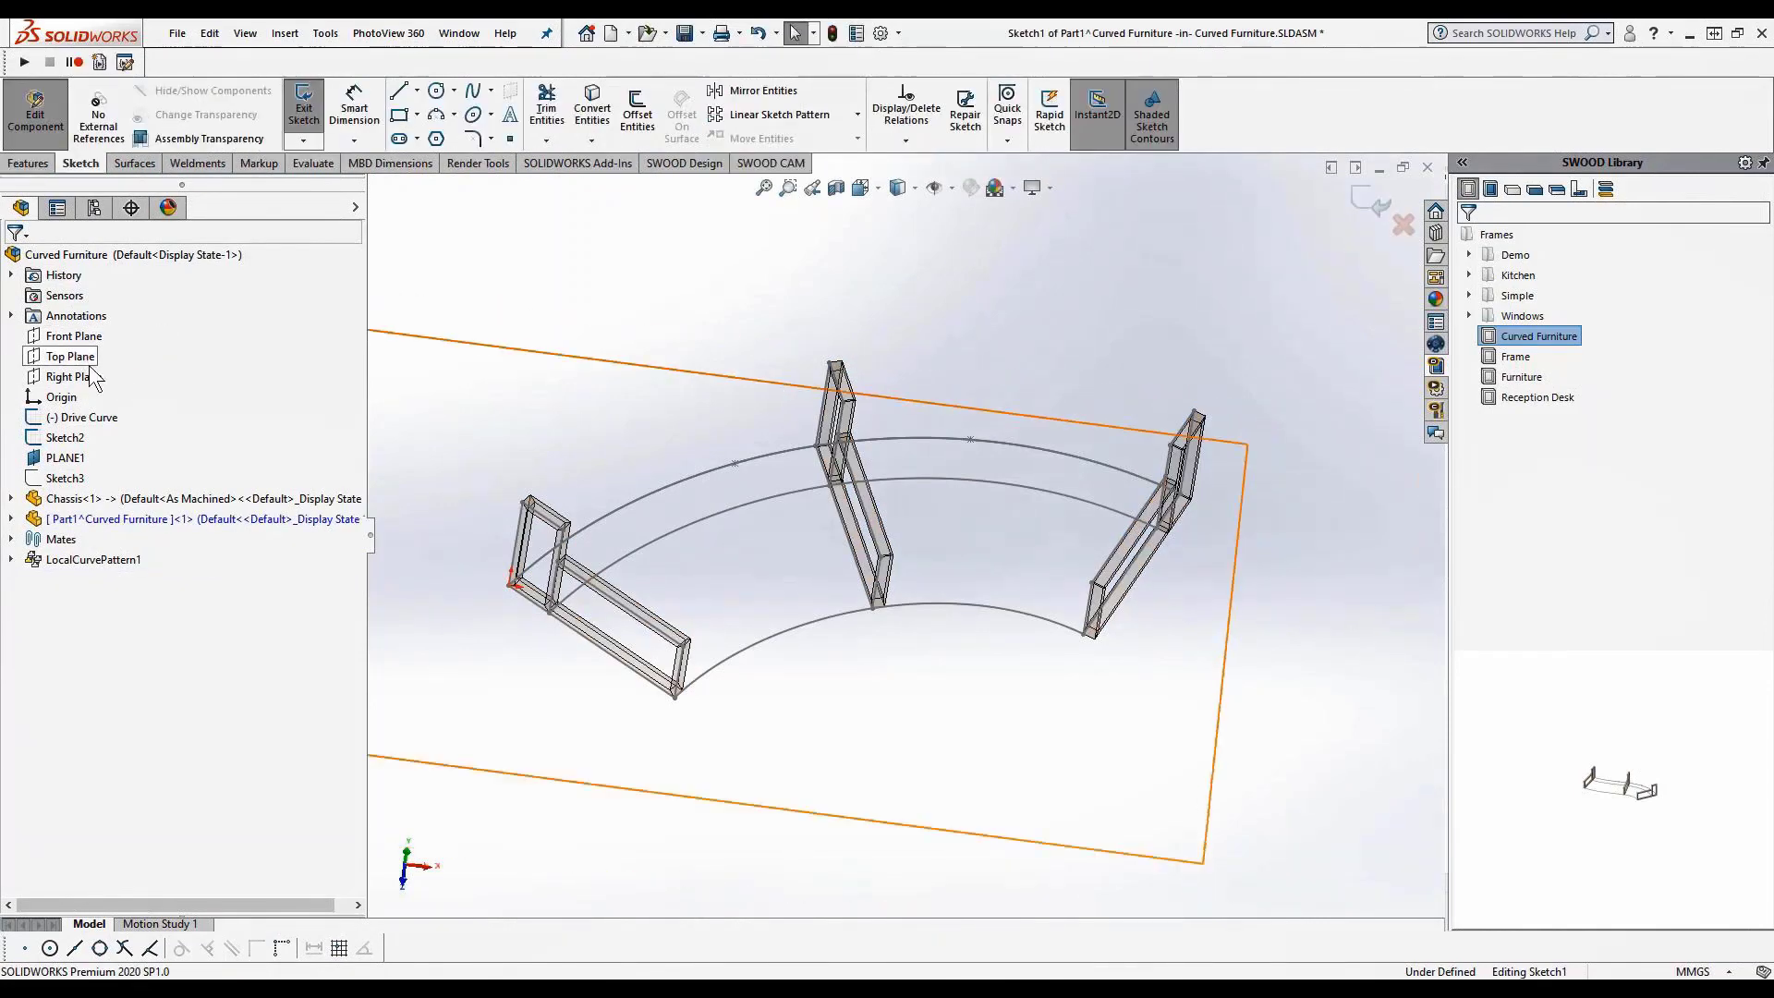
{"action": "left_click", "coordinate": [77, 521]}
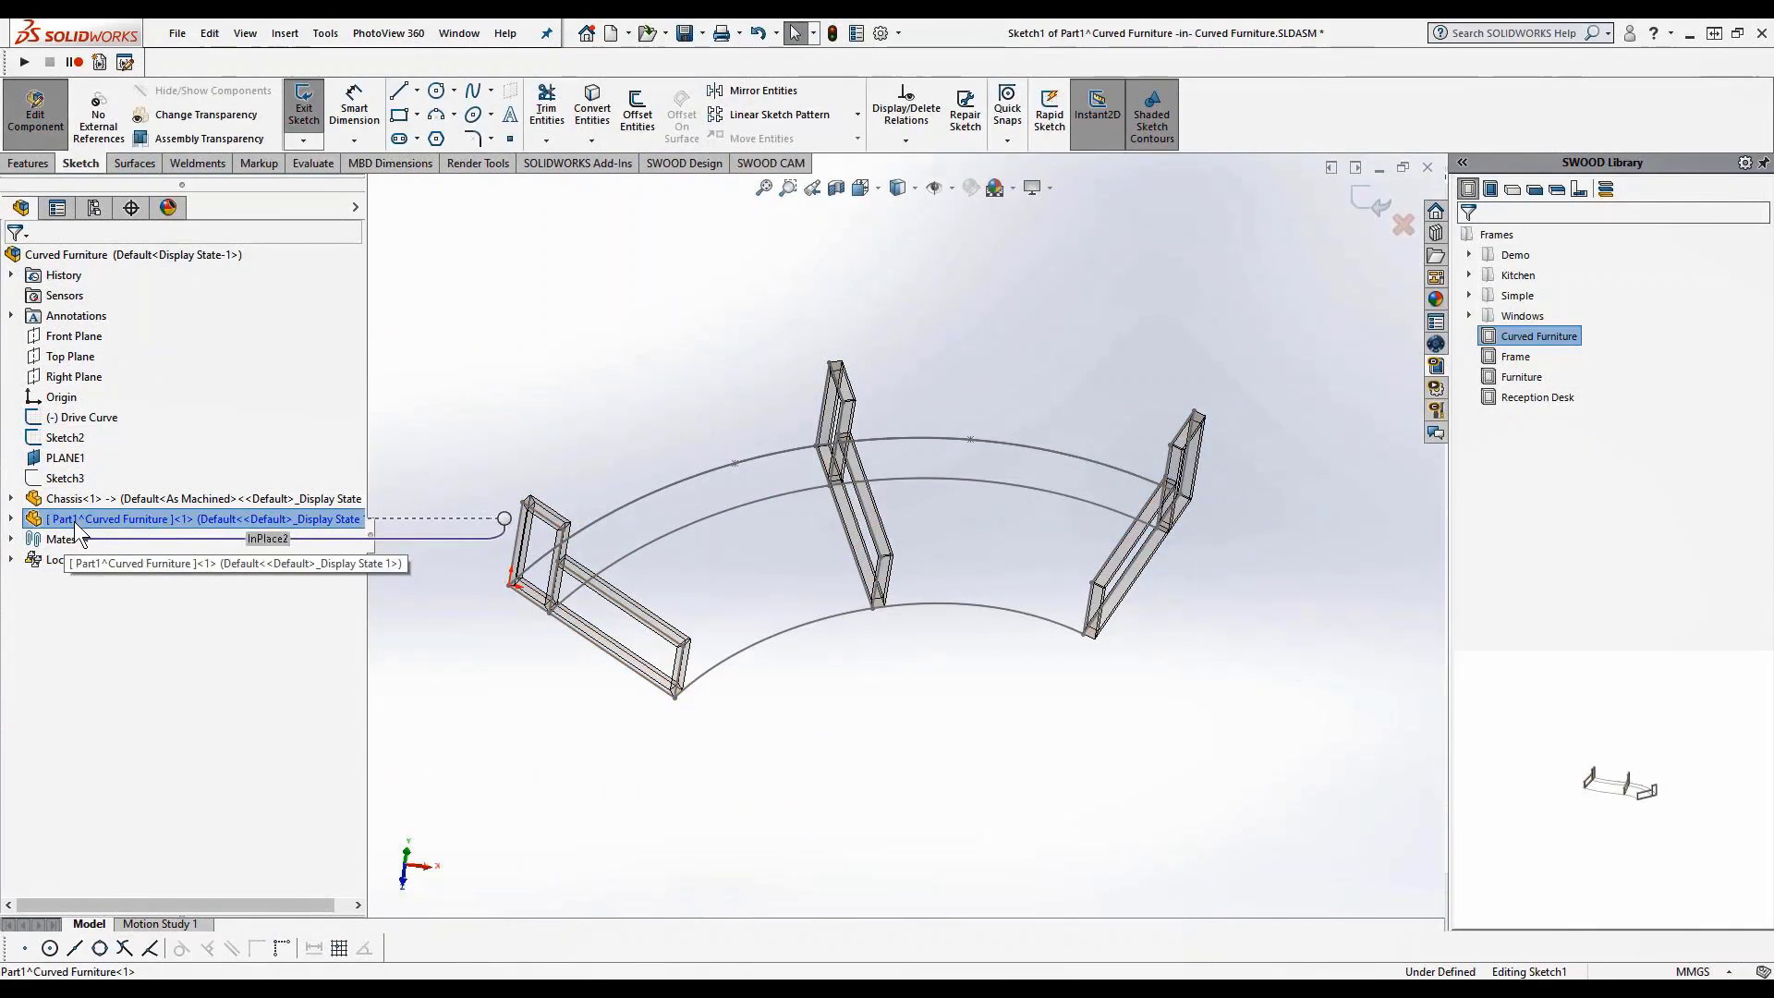
{"action": "left_click", "coordinate": [76, 521]}
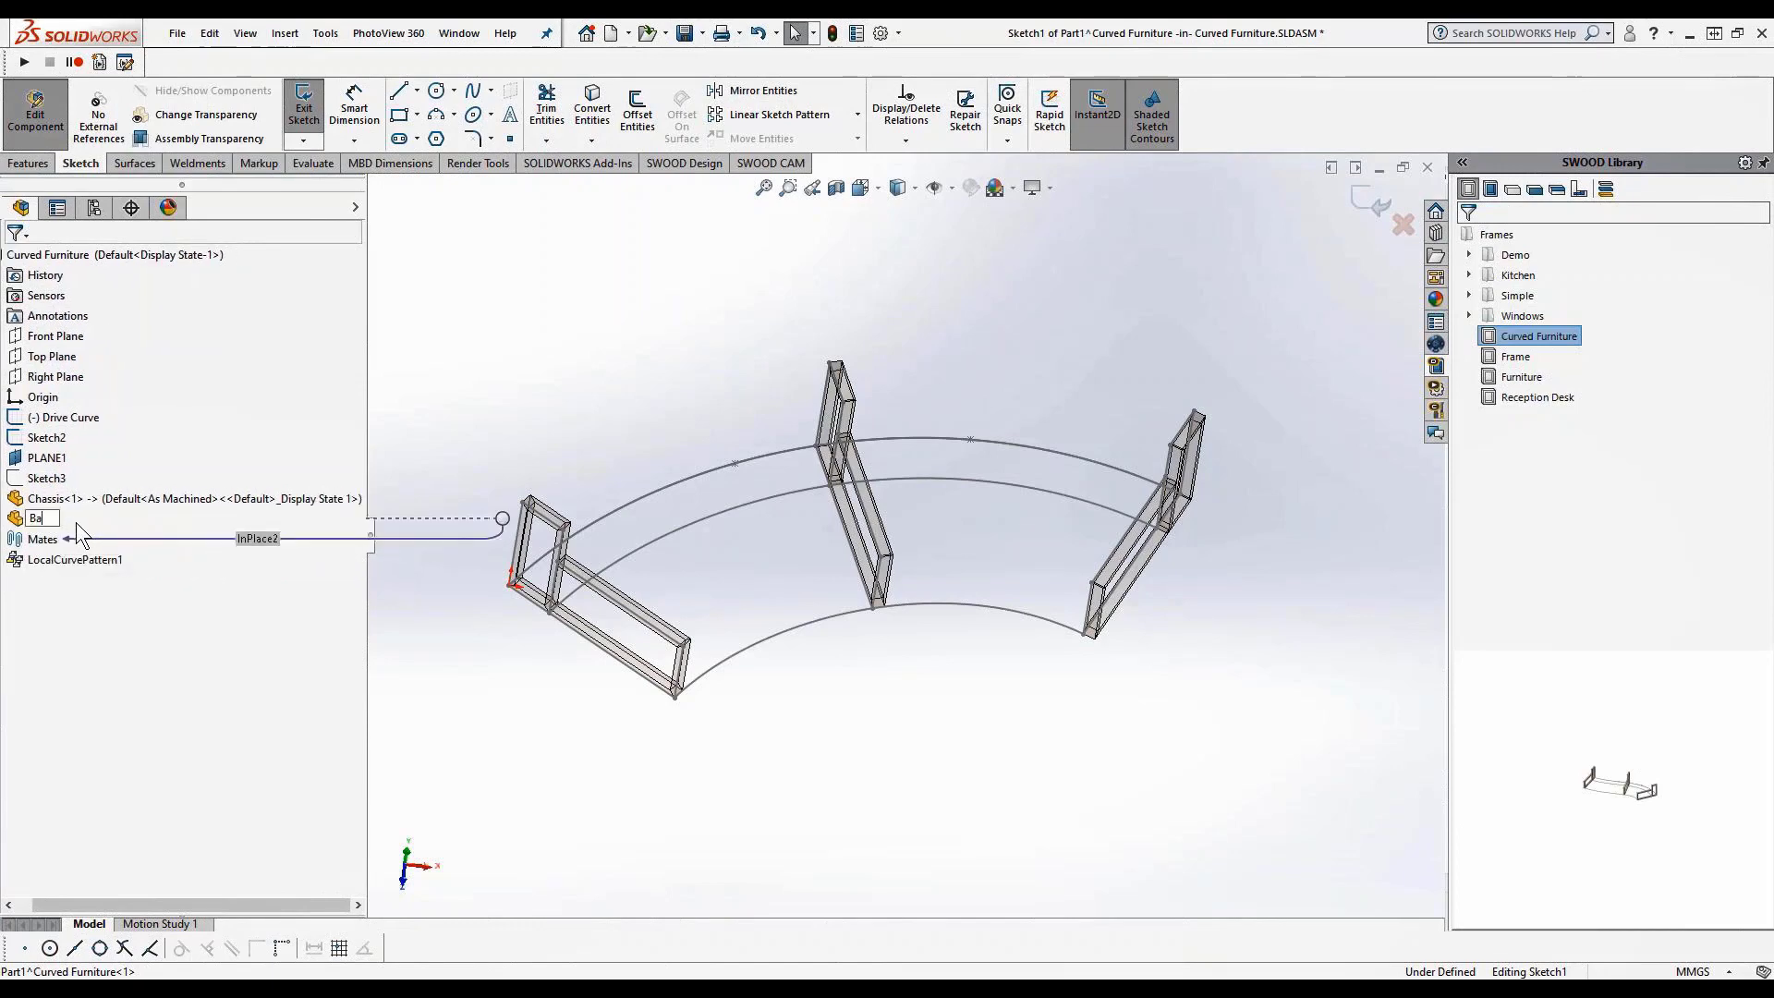
{"action": "type", "text": "BackBoard"}
{"action": "key", "text": "Return"}
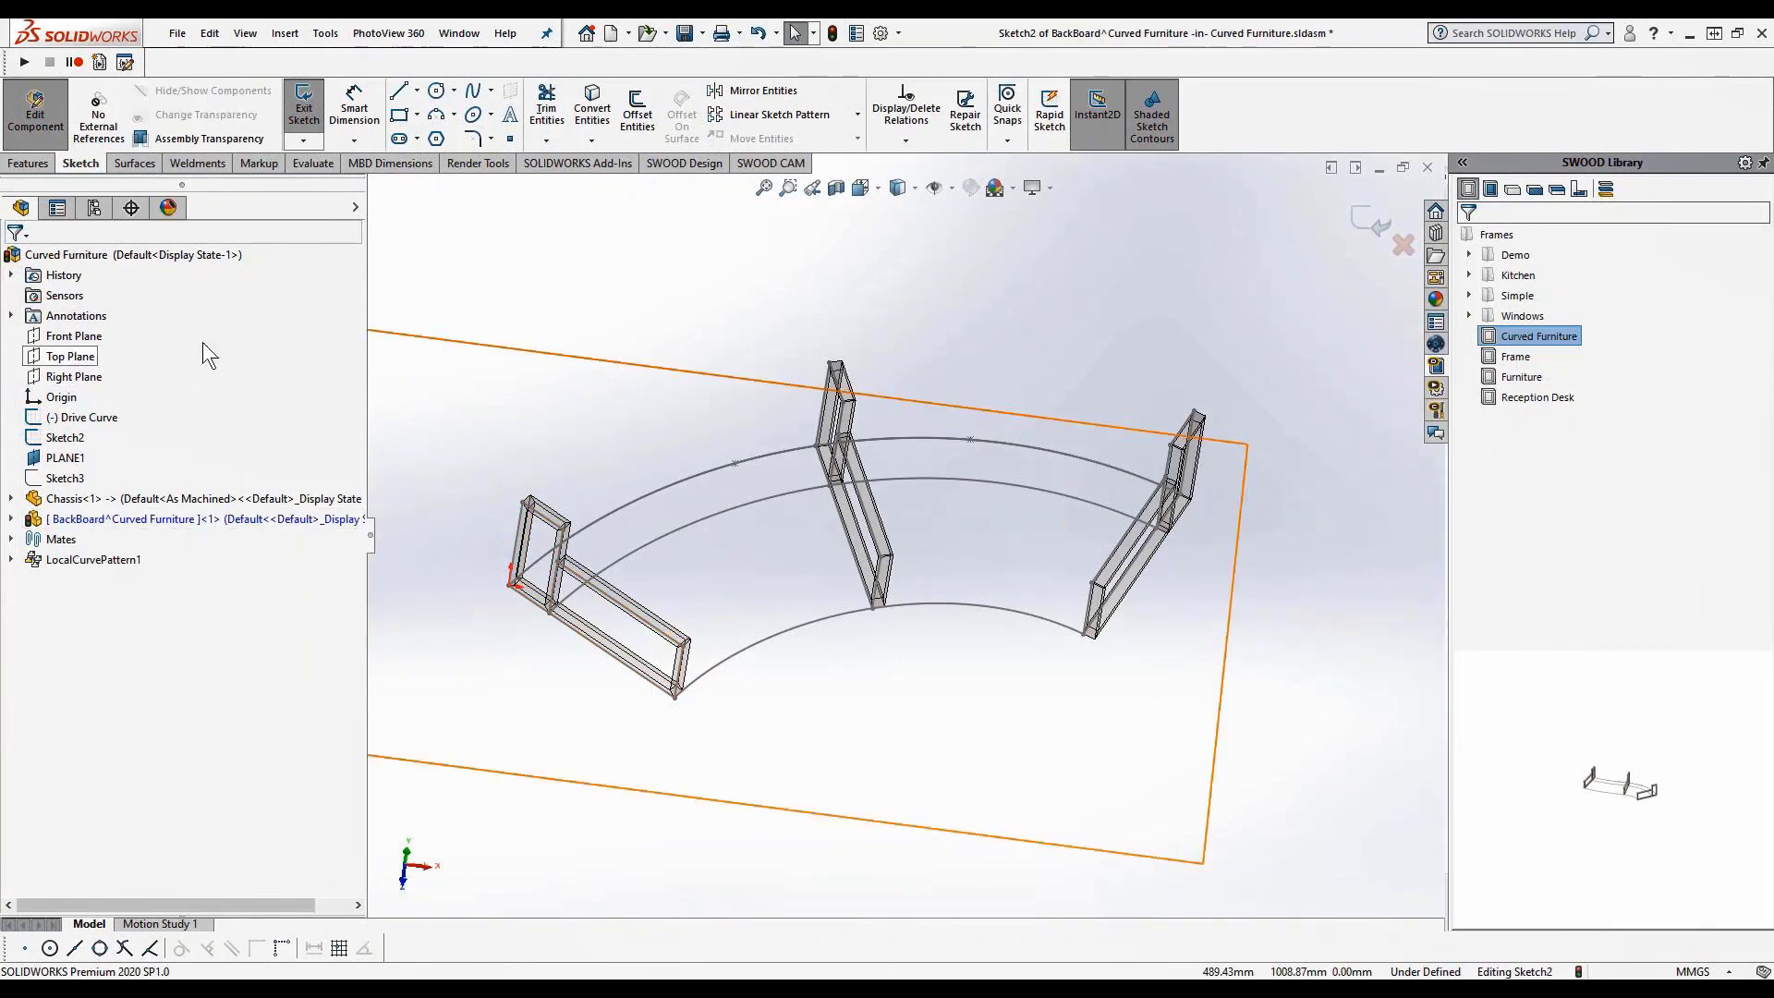
Convert the Drive Curve spline into an entity of the BackBoard part's sketch
{"action": "left_click", "coordinate": [573, 110]}
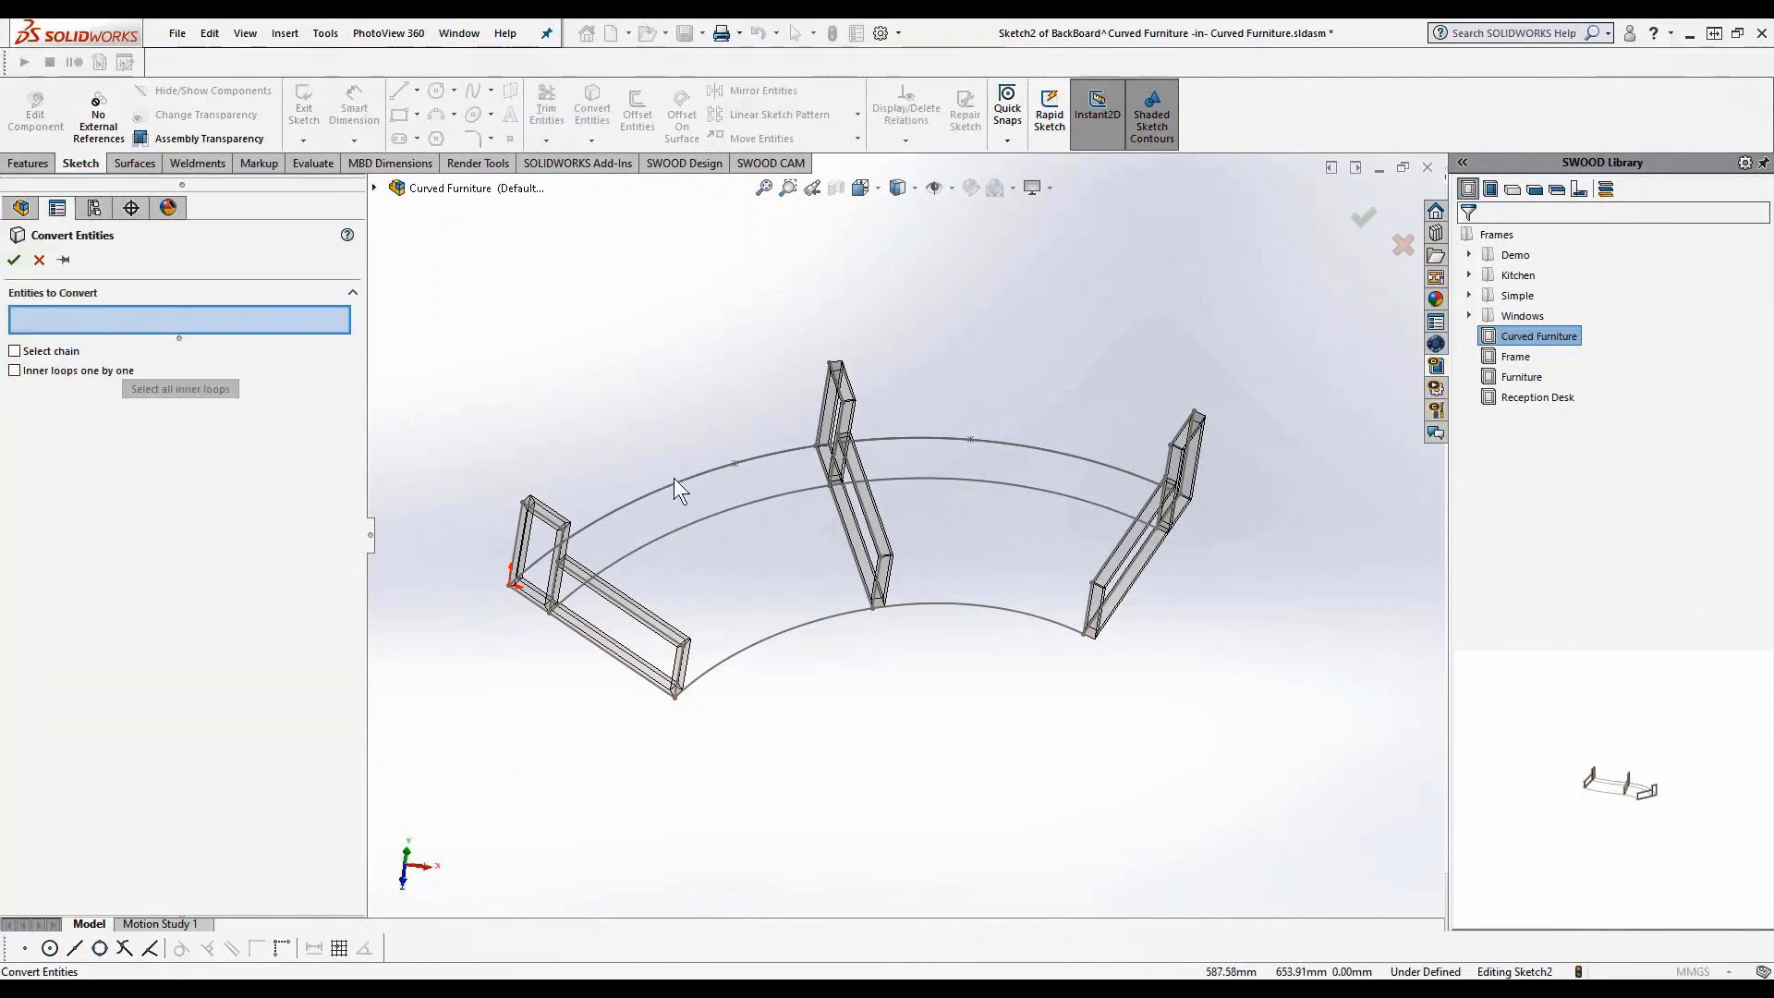
{"action": "left_click", "coordinate": [672, 480]}
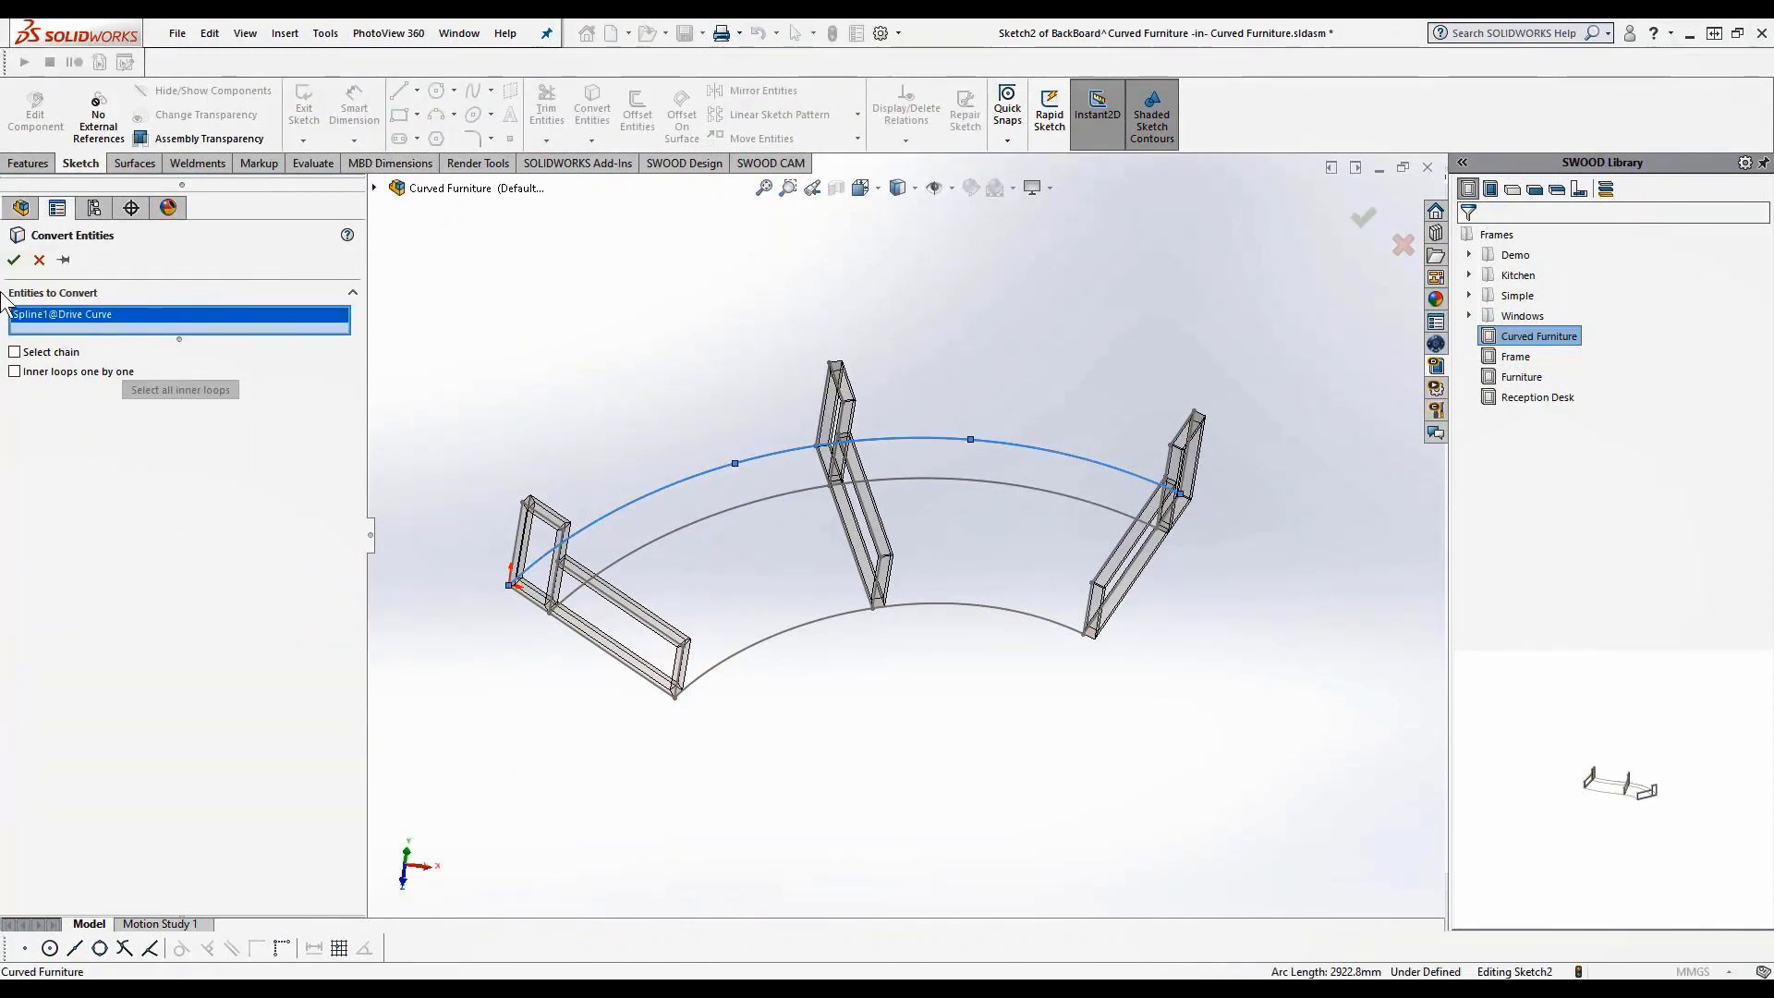
{"action": "left_click", "coordinate": [13, 259]}
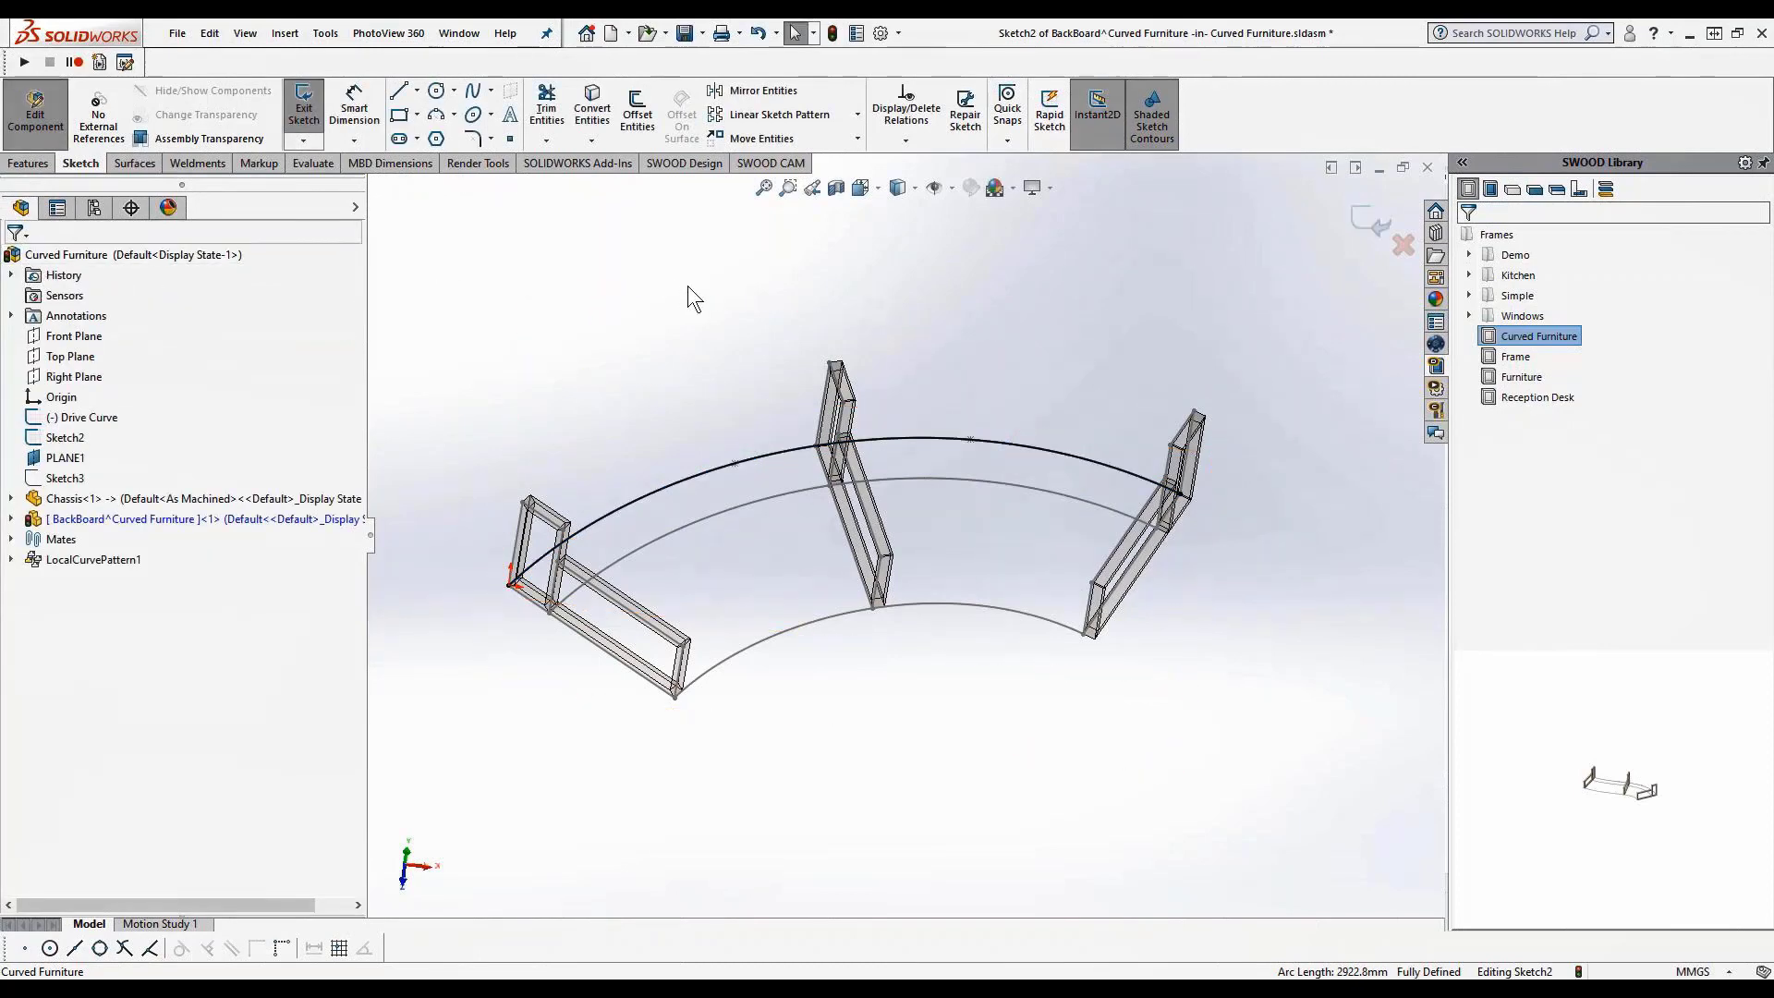
Extrude the converted curve as a 520 mm high, one-direction thin feature 10 mm thick, with the thickness direction reversed
{"action": "left_click", "coordinate": [28, 163]}
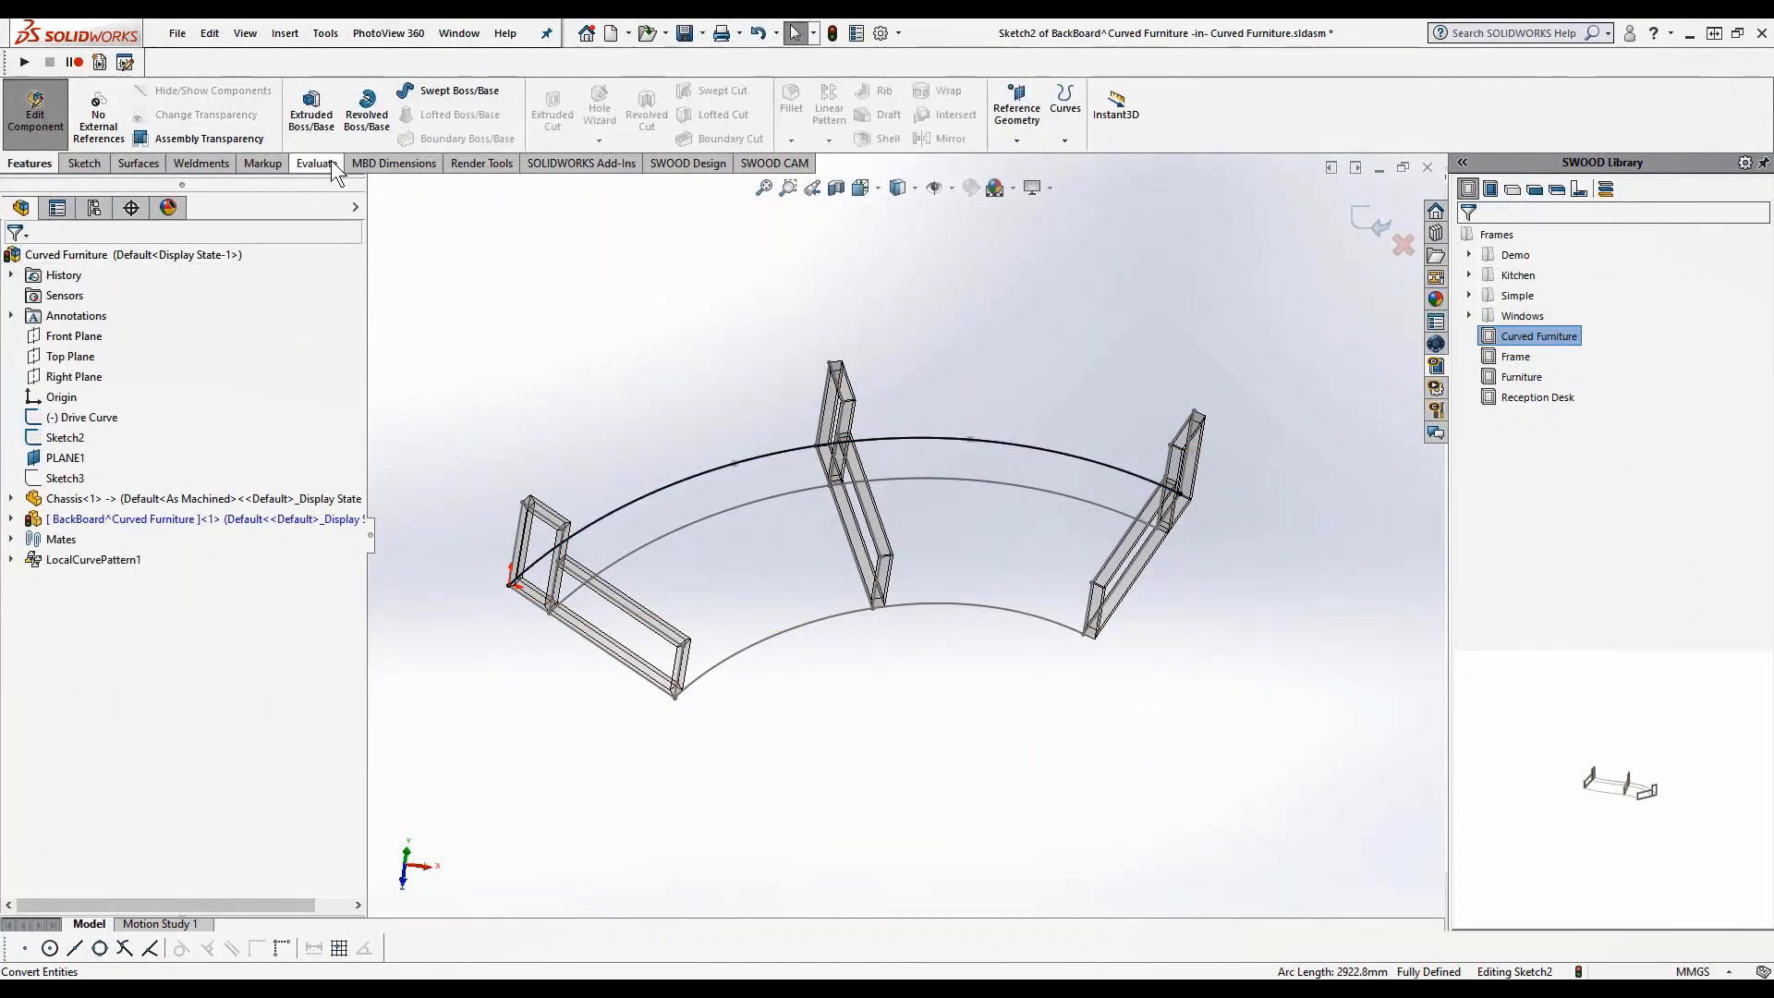
{"action": "left_click", "coordinate": [313, 121]}
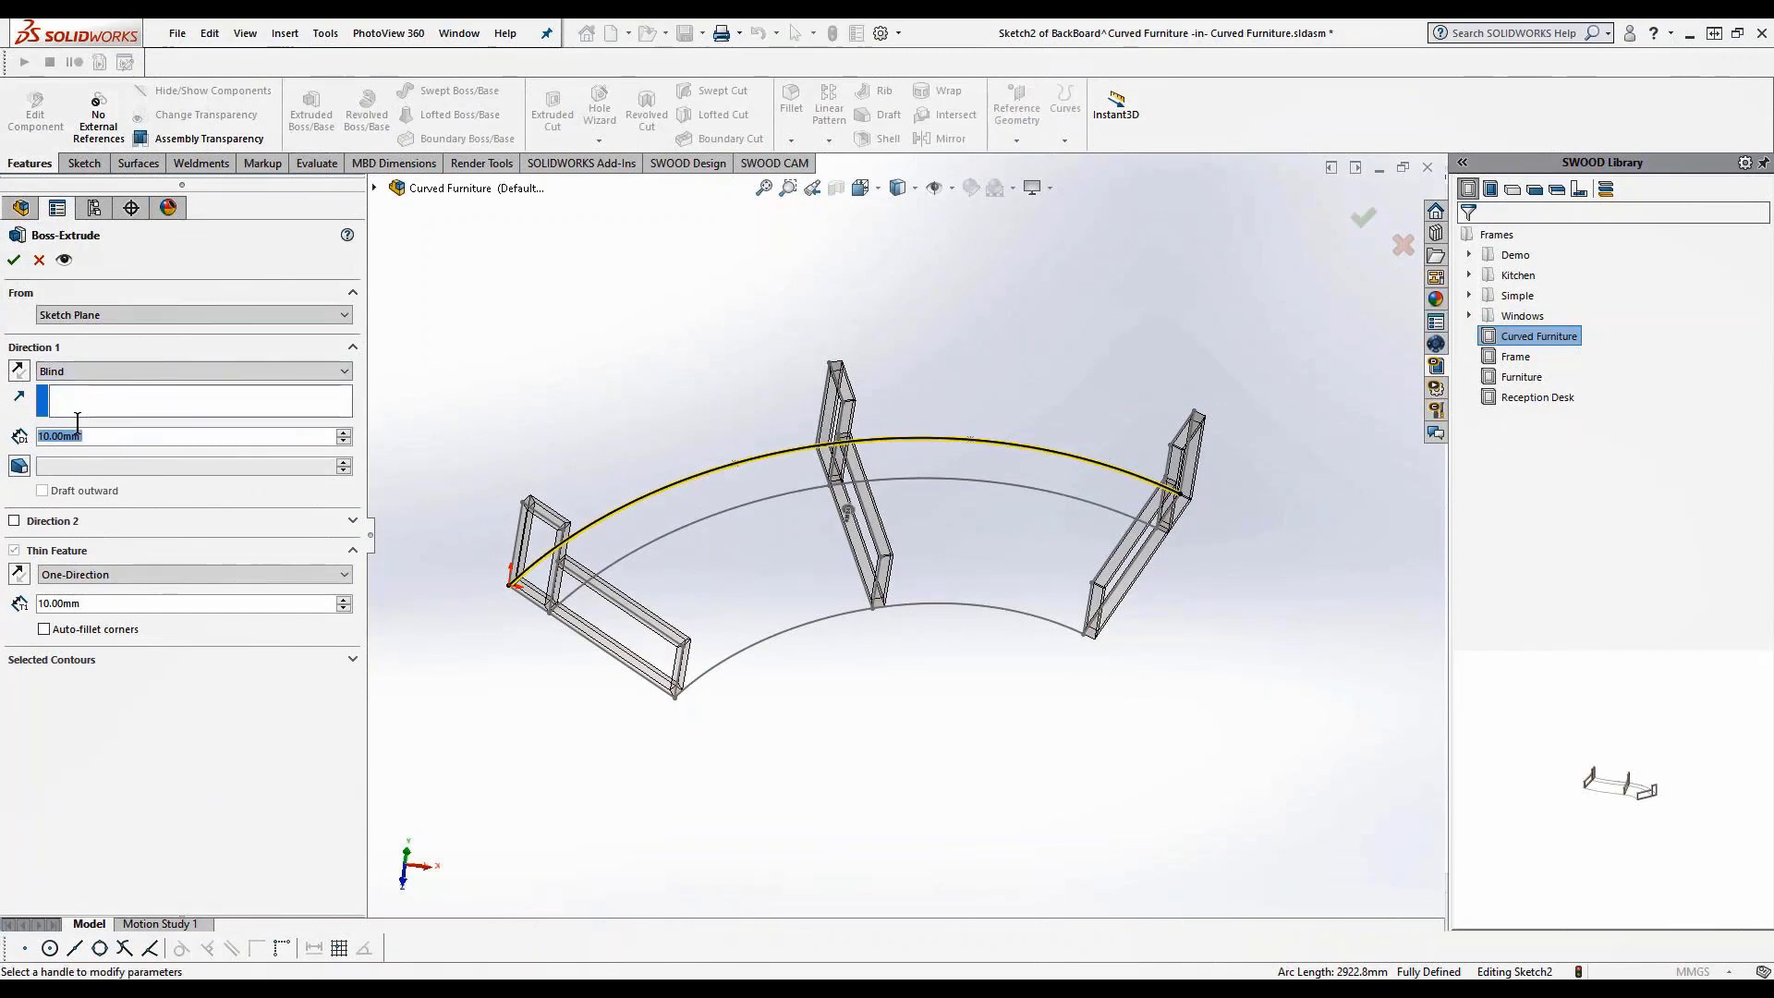
{"action": "type", "text": "520"}
{"action": "key", "text": "Return"}
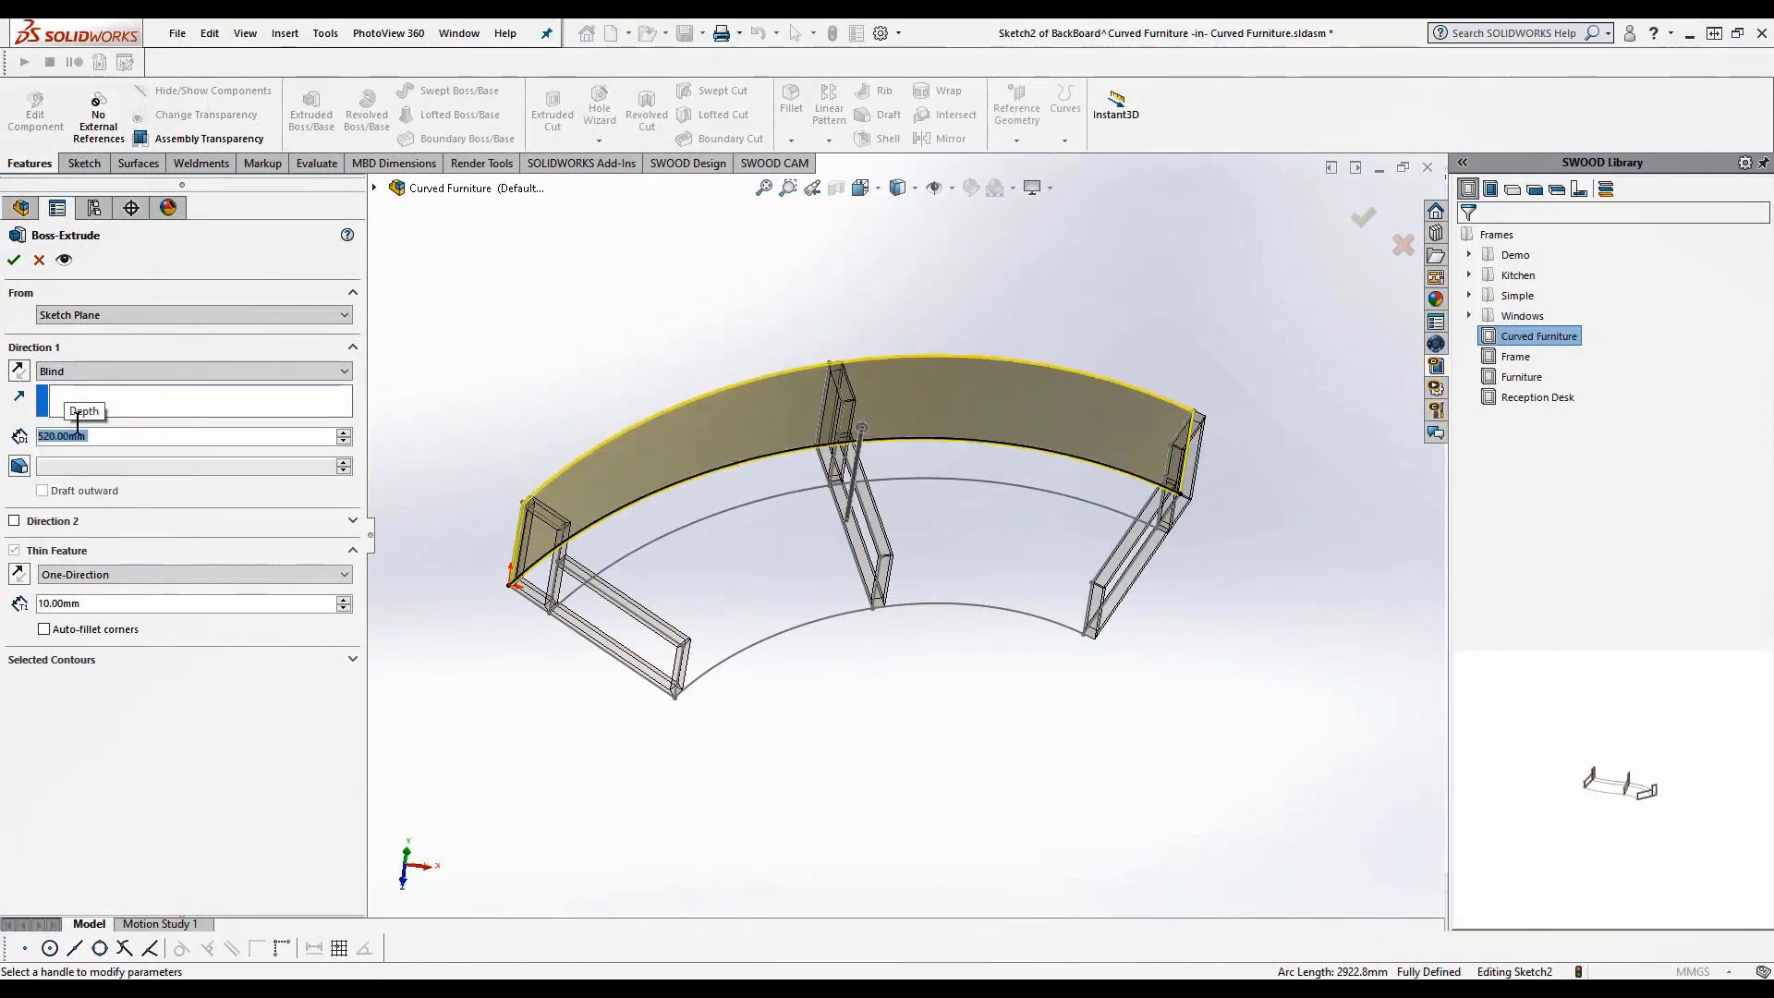
{"action": "left_click", "coordinate": [19, 374]}
{"action": "left_click", "coordinate": [18, 373]}
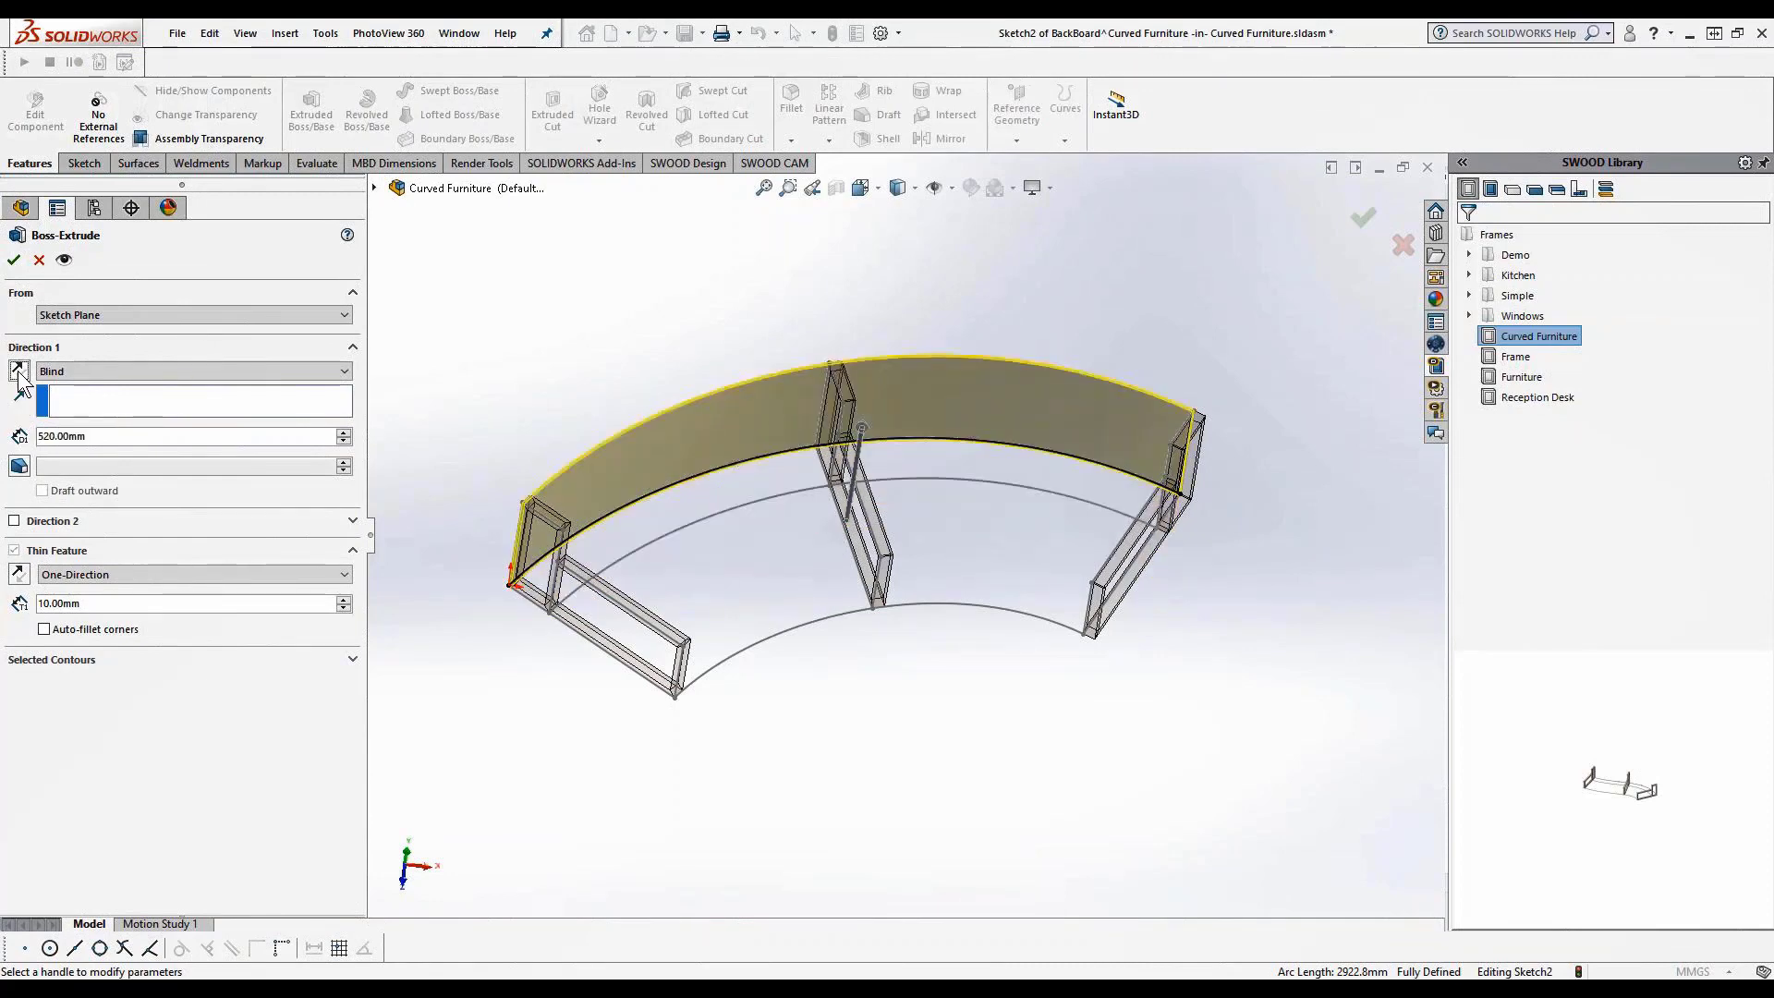
{"action": "left_click", "coordinate": [19, 575]}
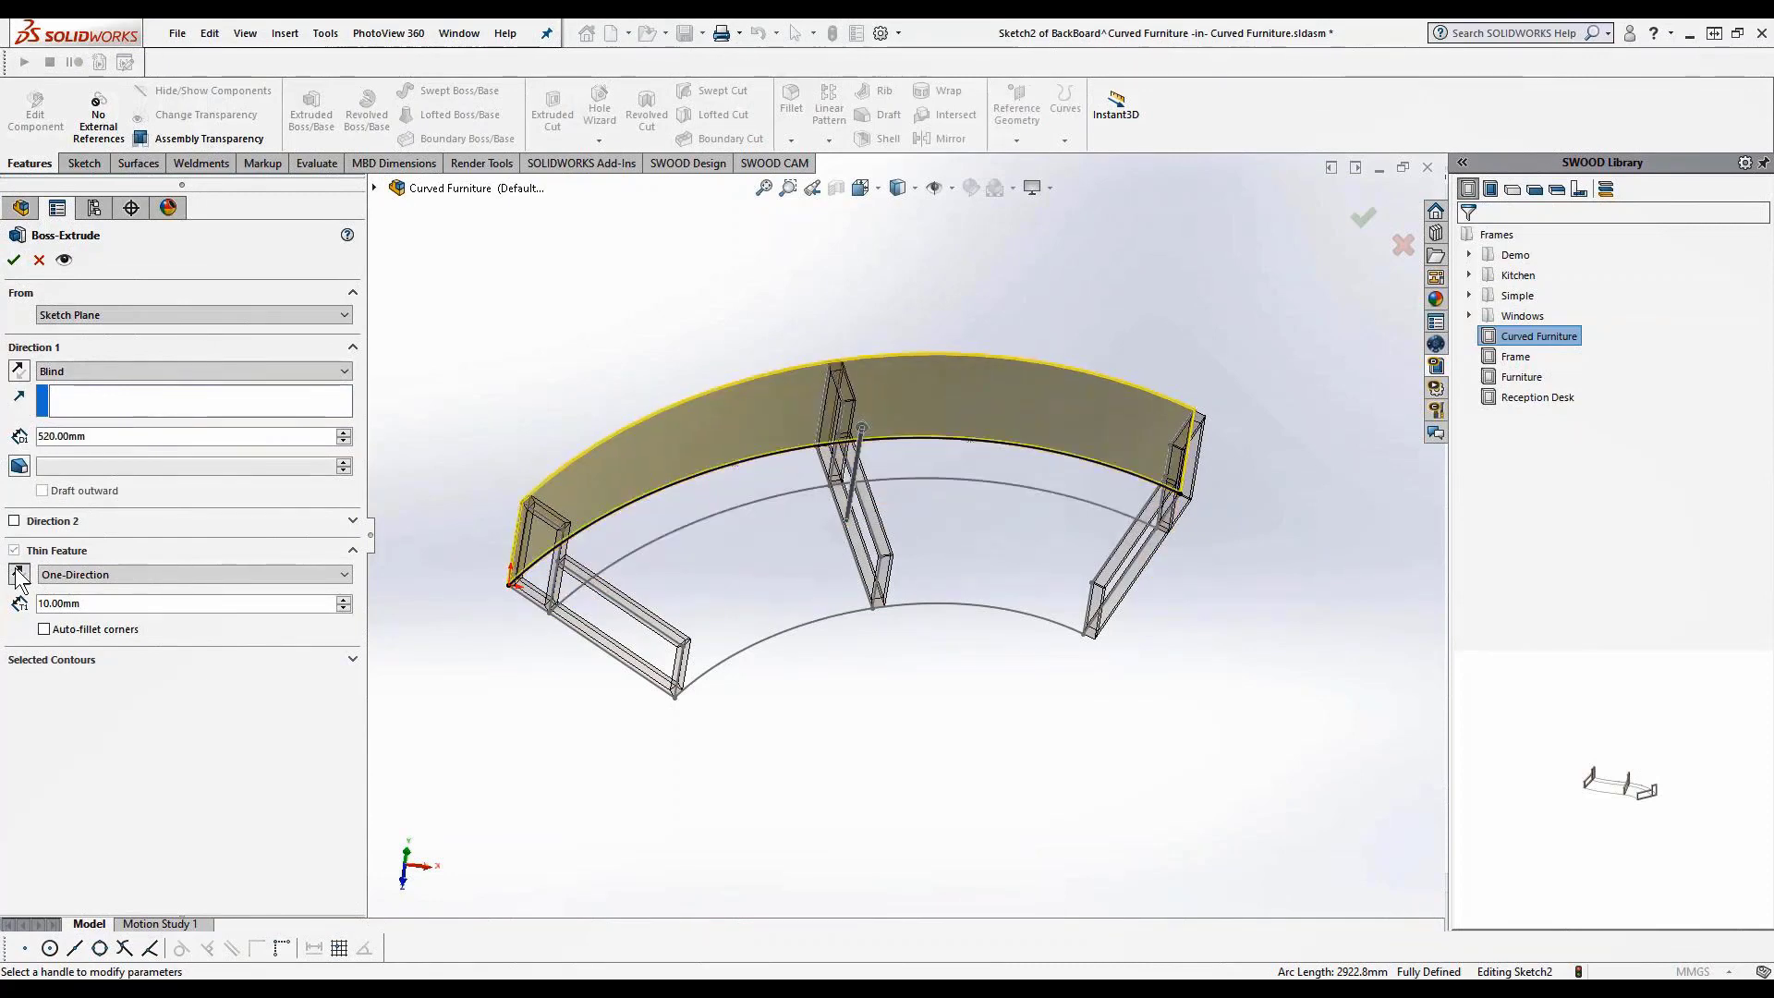
{"action": "left_click", "coordinate": [20, 575]}
{"action": "left_click", "coordinate": [20, 576]}
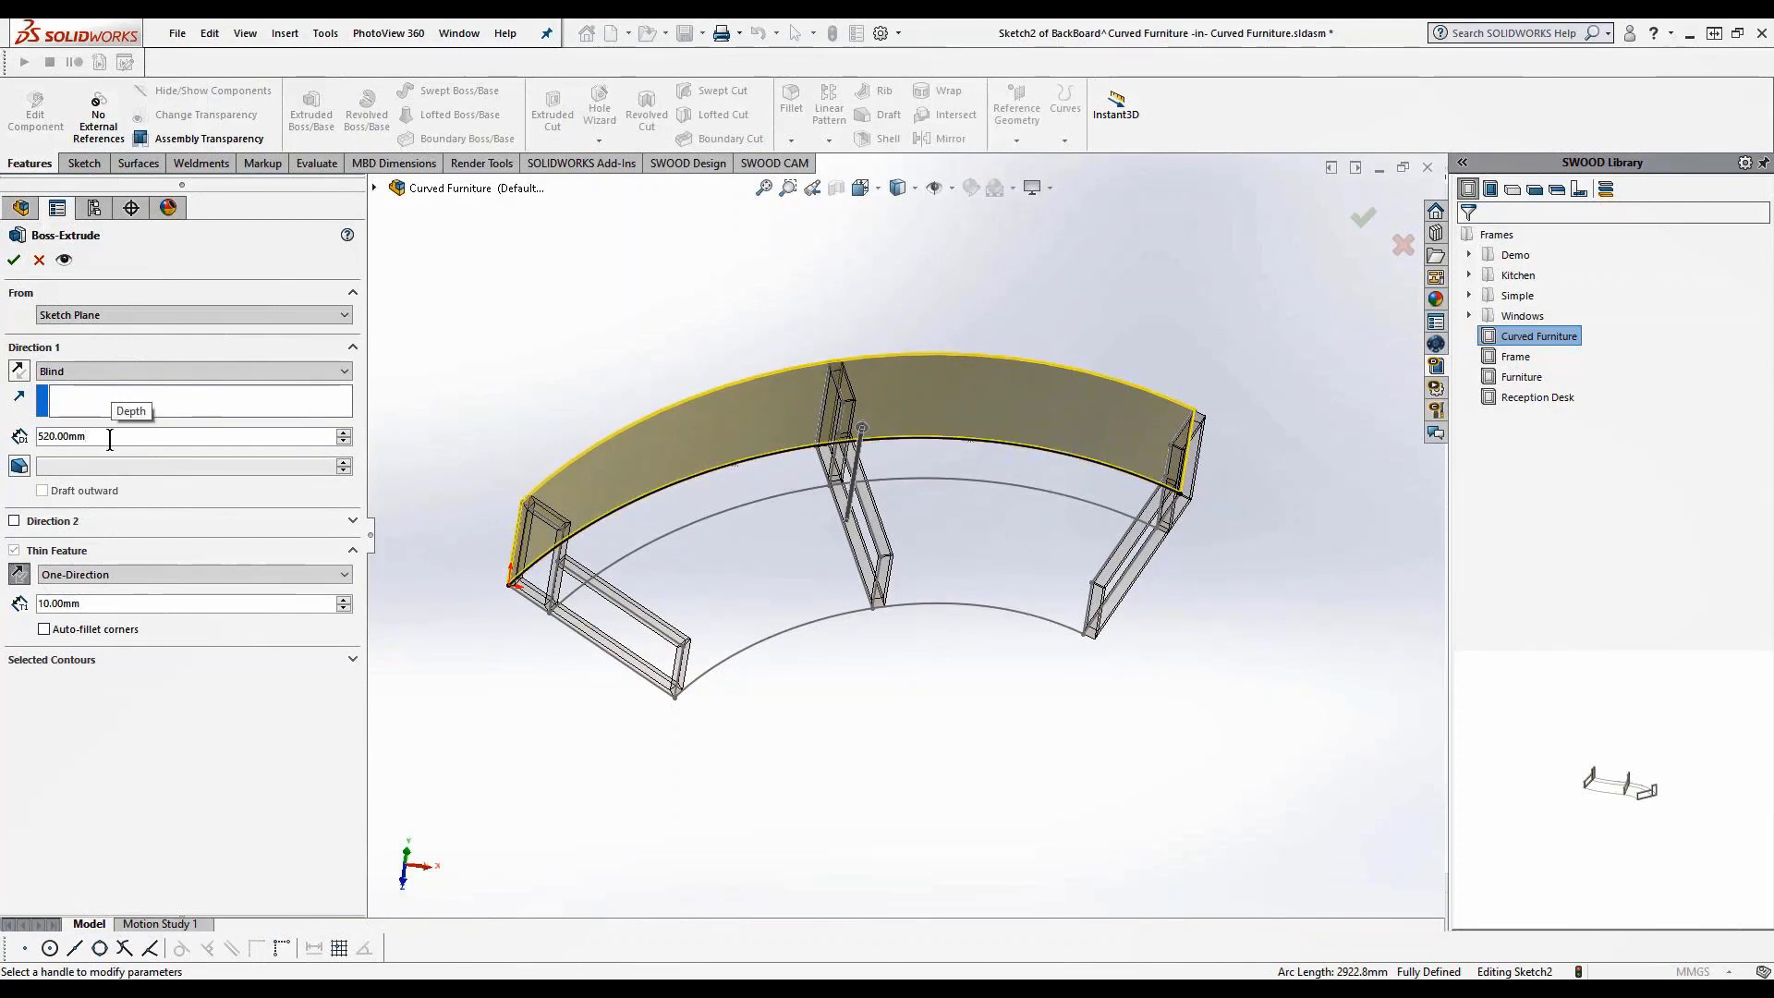
{"action": "left_click", "coordinate": [14, 259]}
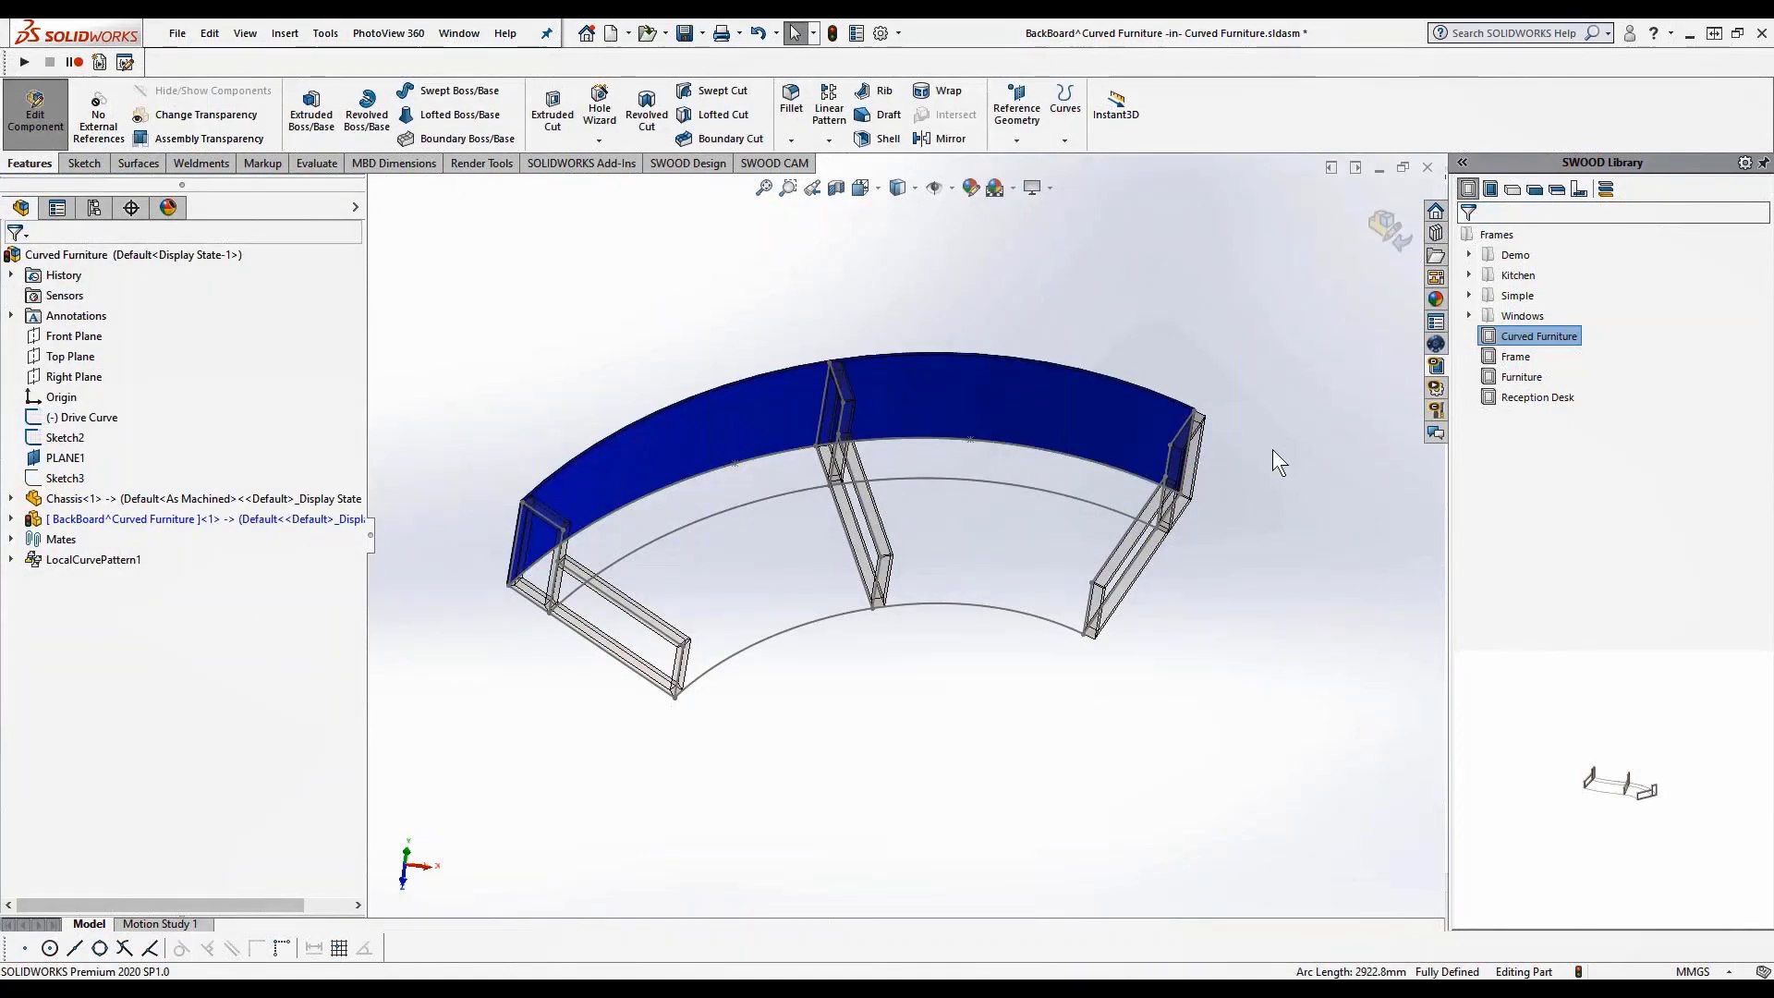
Offset the BackBoard's narrow end face outward by 50 mm with Move Face and return to the assembly
{"action": "middle_click_drag", "start_coordinate": [1277, 462], "coordinate": [1133, 451]}
{"action": "scroll", "coordinate": [1204, 423], "scroll_direction": "down", "scroll_amount": 4}
{"action": "scroll", "coordinate": [1134, 453], "scroll_direction": "down", "scroll_amount": 4}
{"action": "middle_click", "coordinate": [973, 400]}
{"action": "middle_click_drag", "start_coordinate": [973, 400], "coordinate": [776, 211]}
{"action": "left_click", "coordinate": [284, 34]}
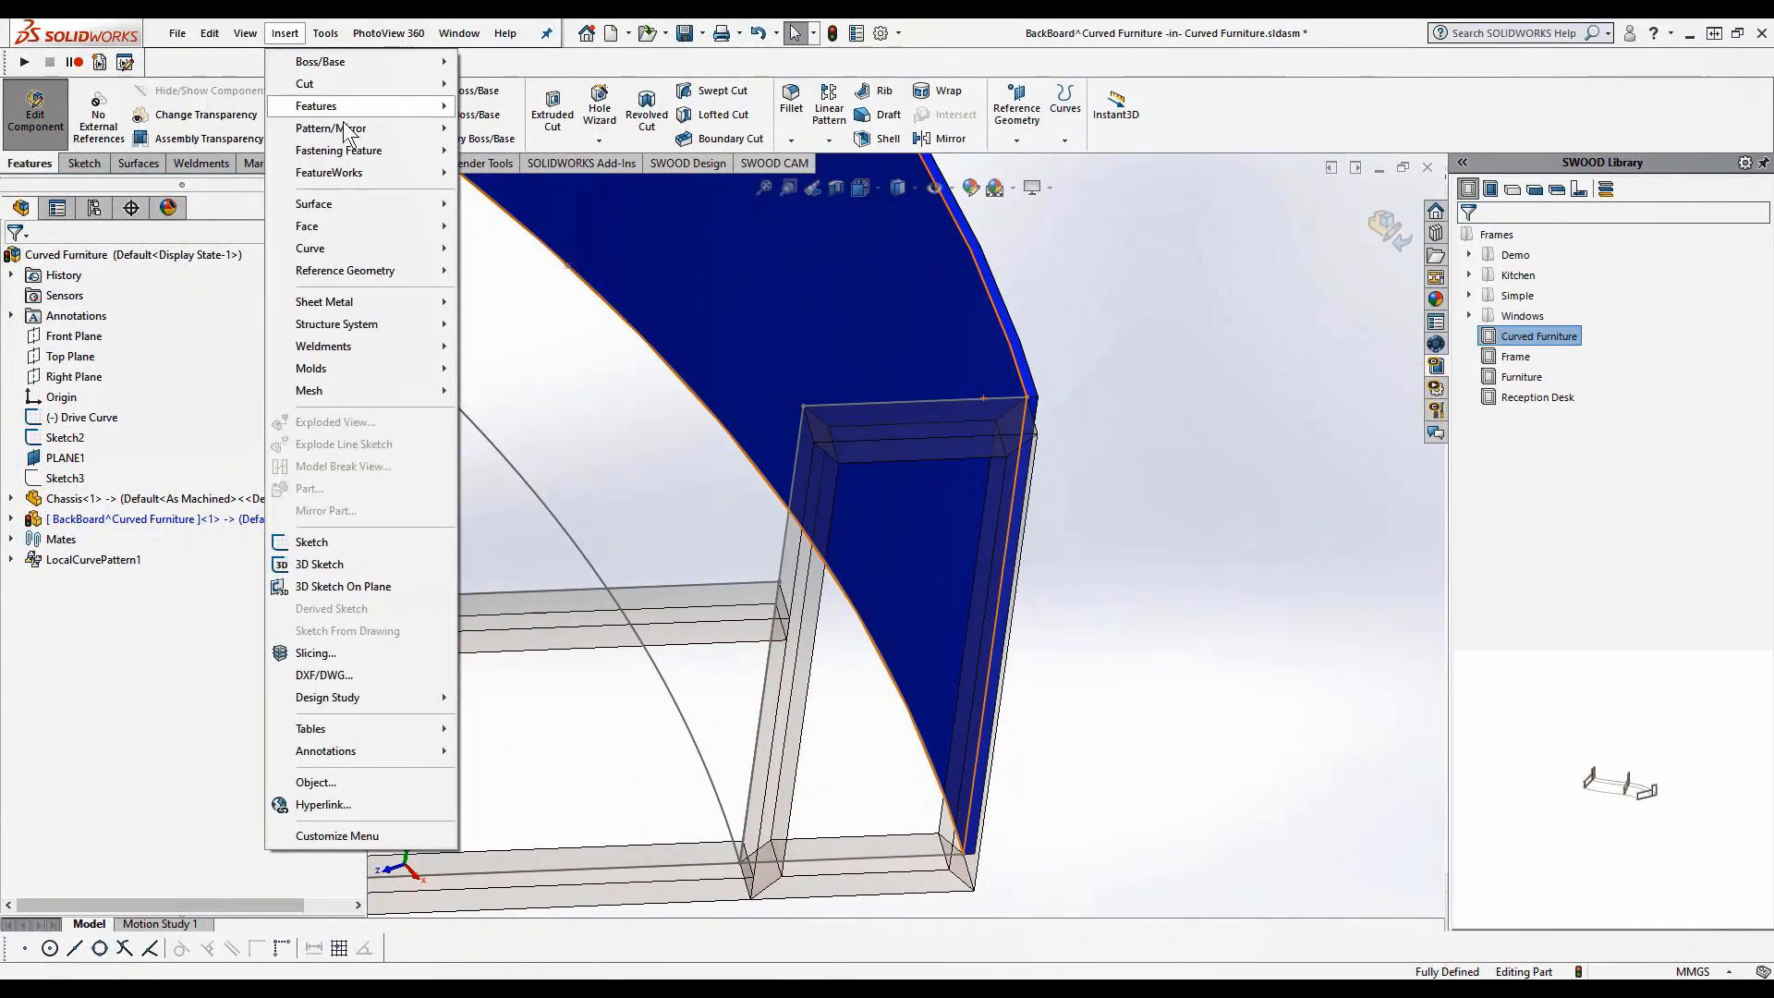
{"action": "mouse_move", "coordinate": [436, 226]}
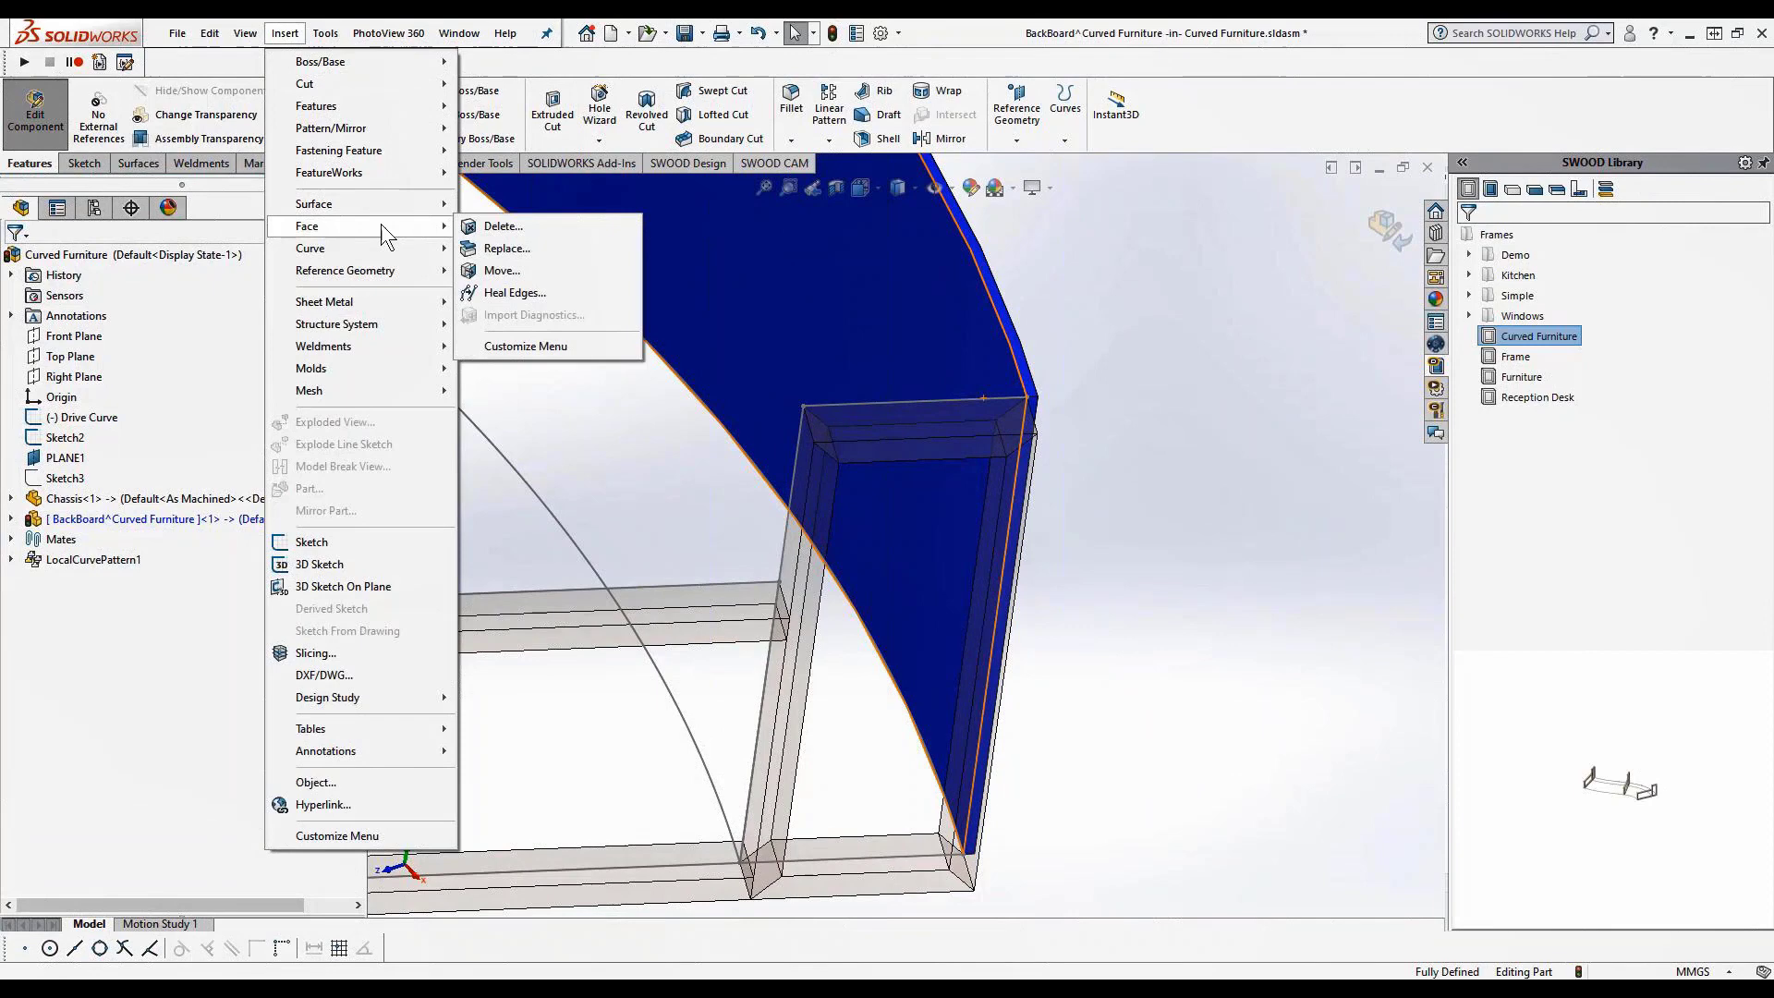
{"action": "left_click", "coordinate": [517, 273]}
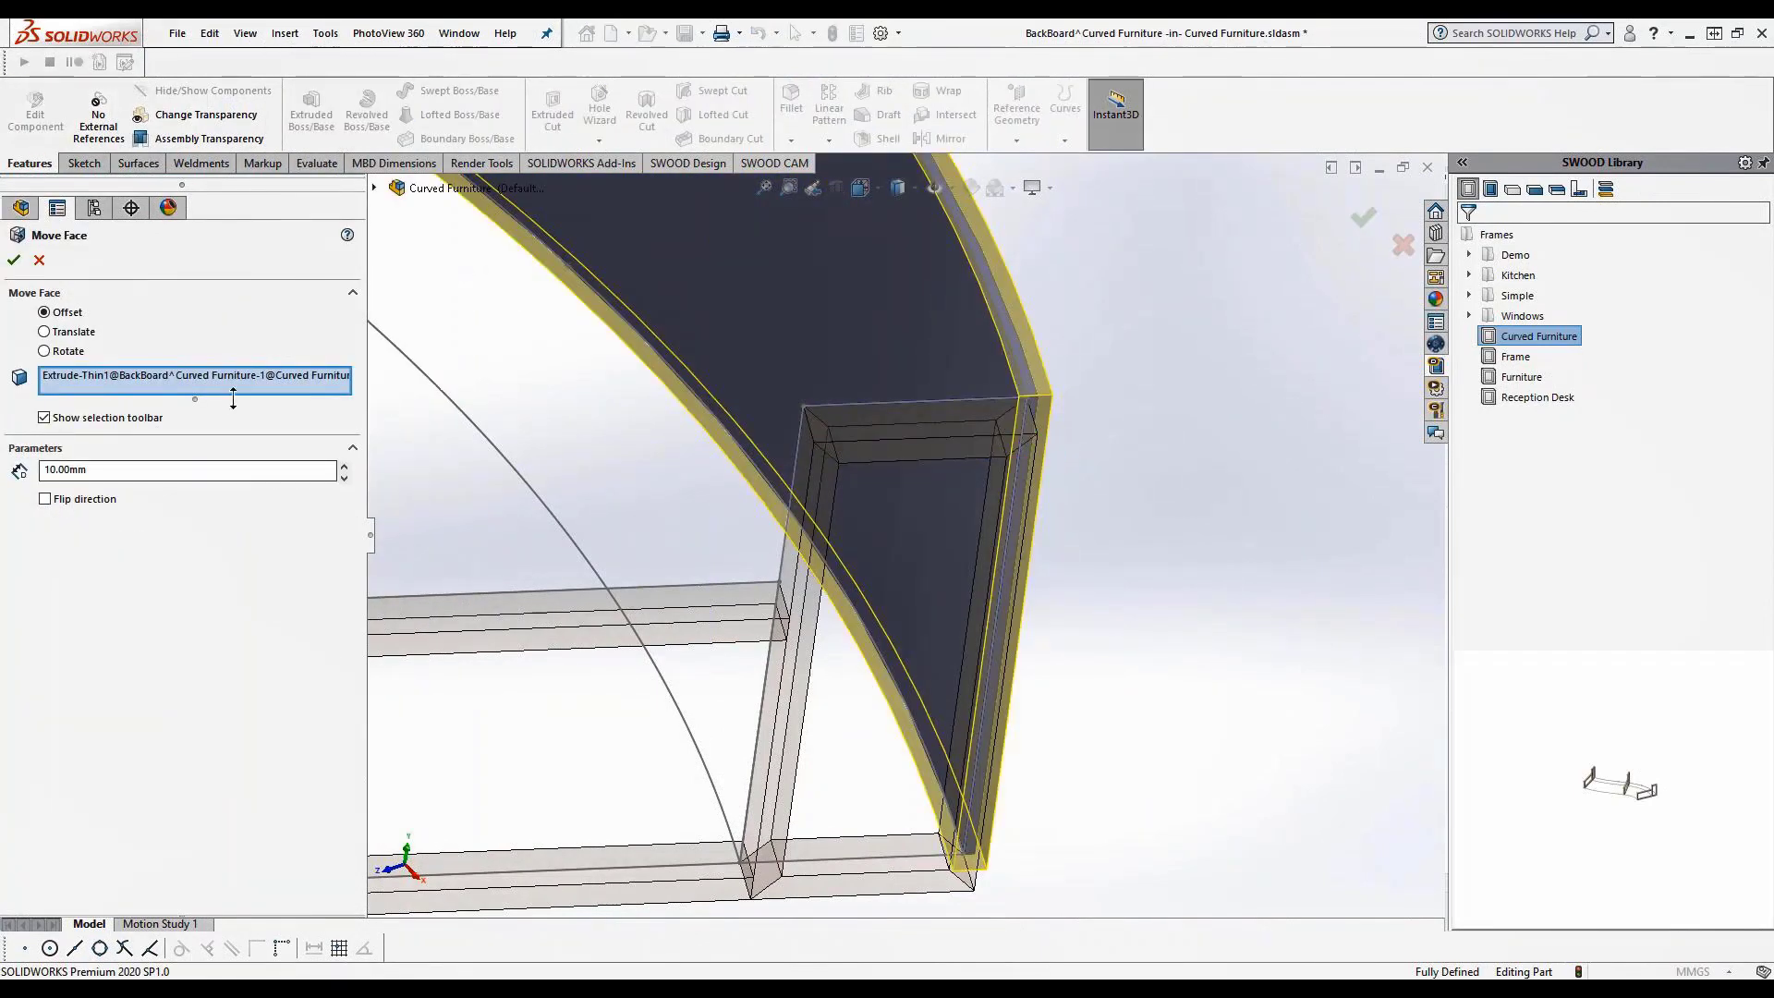
{"action": "right_click", "coordinate": [227, 373]}
{"action": "left_click", "coordinate": [268, 385]}
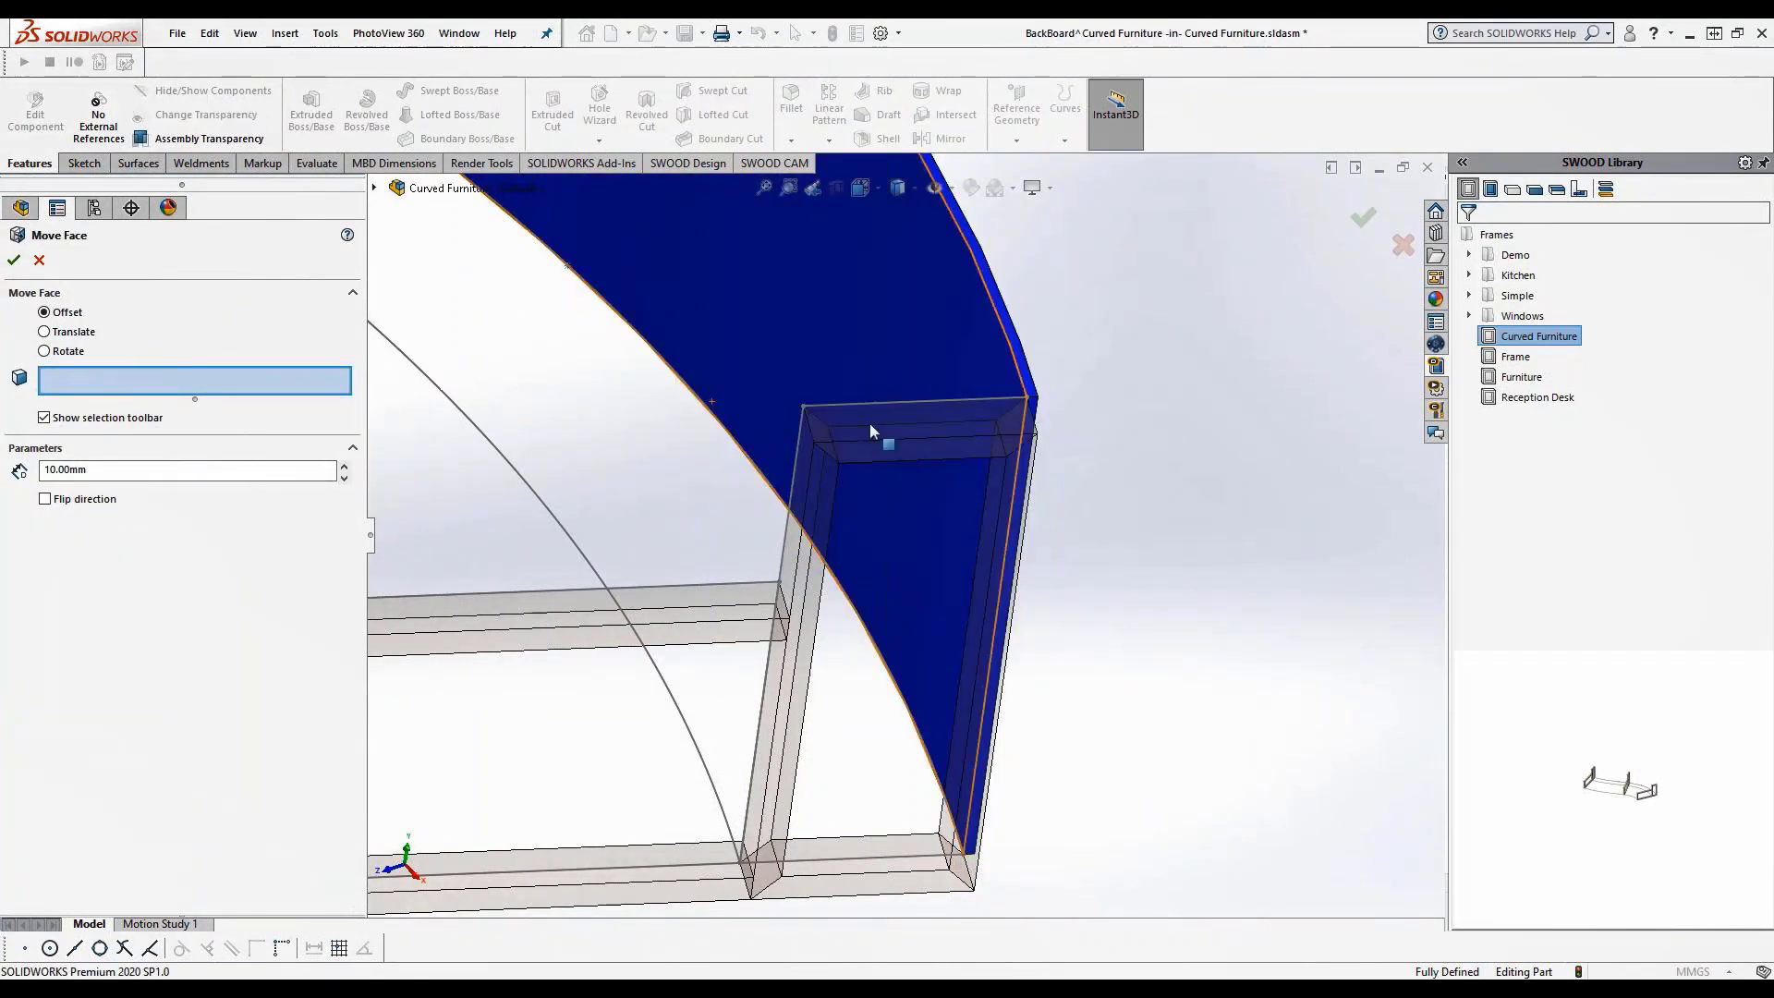
{"action": "left_click", "coordinate": [1028, 416]}
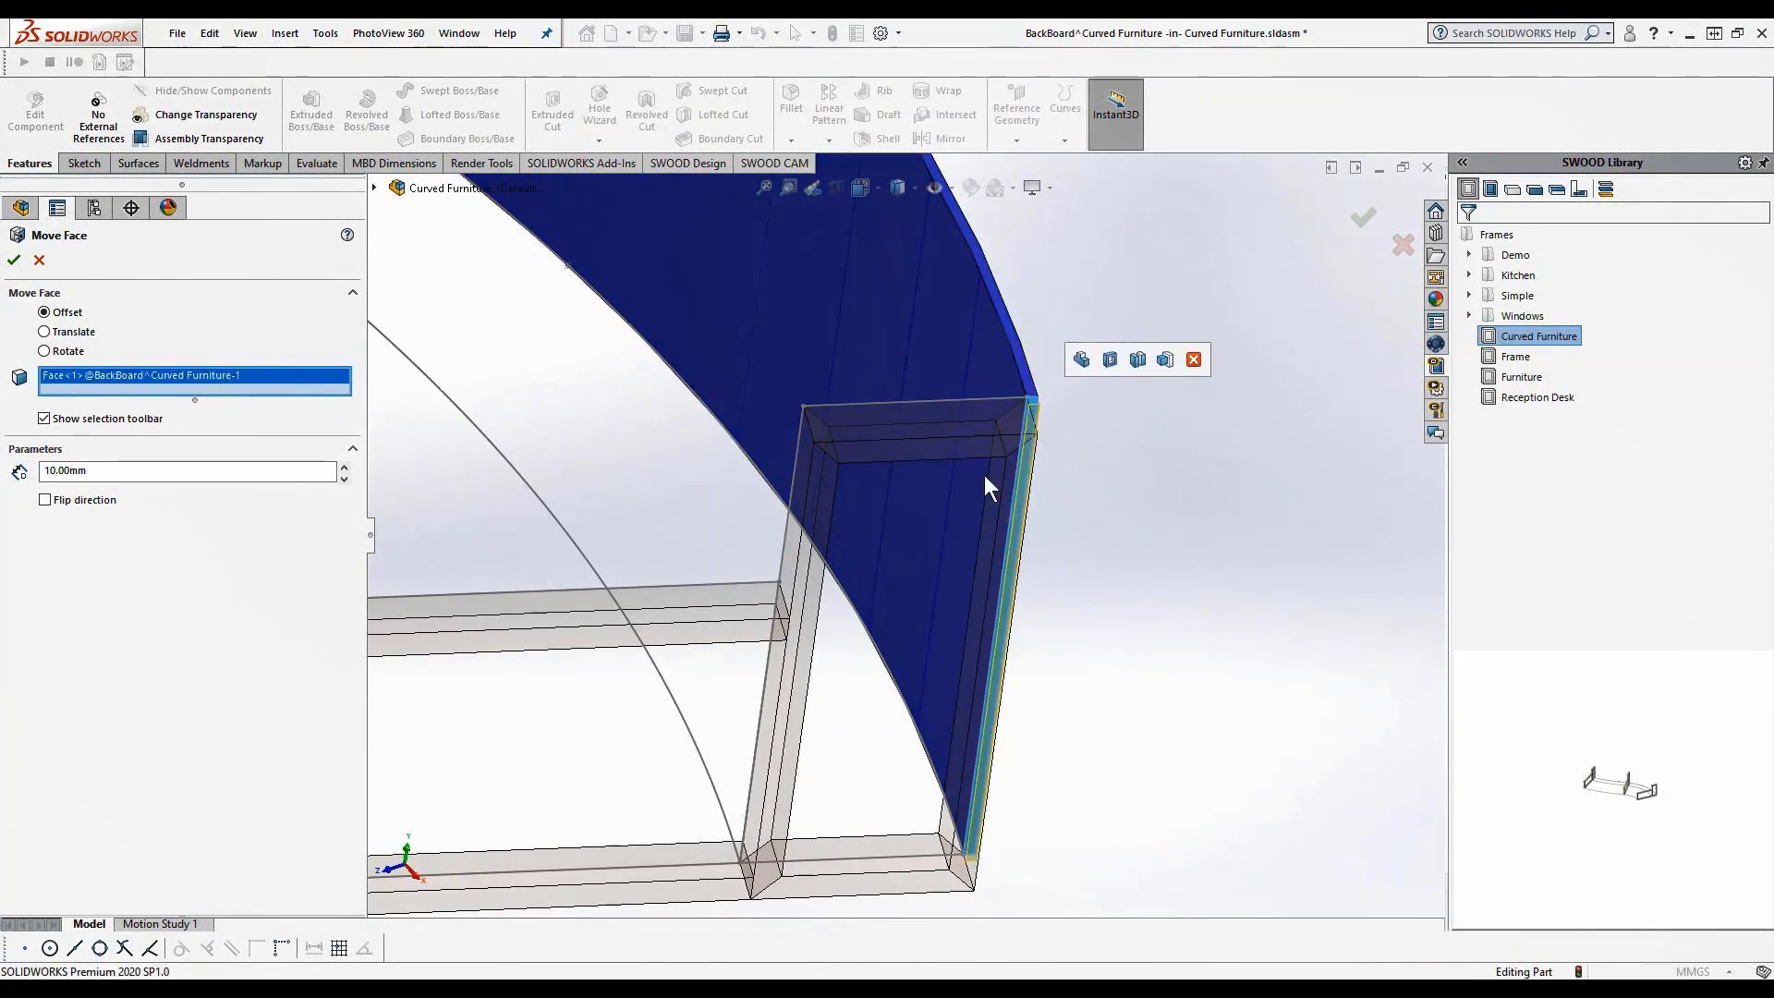
{"action": "left_click", "coordinate": [132, 469]}
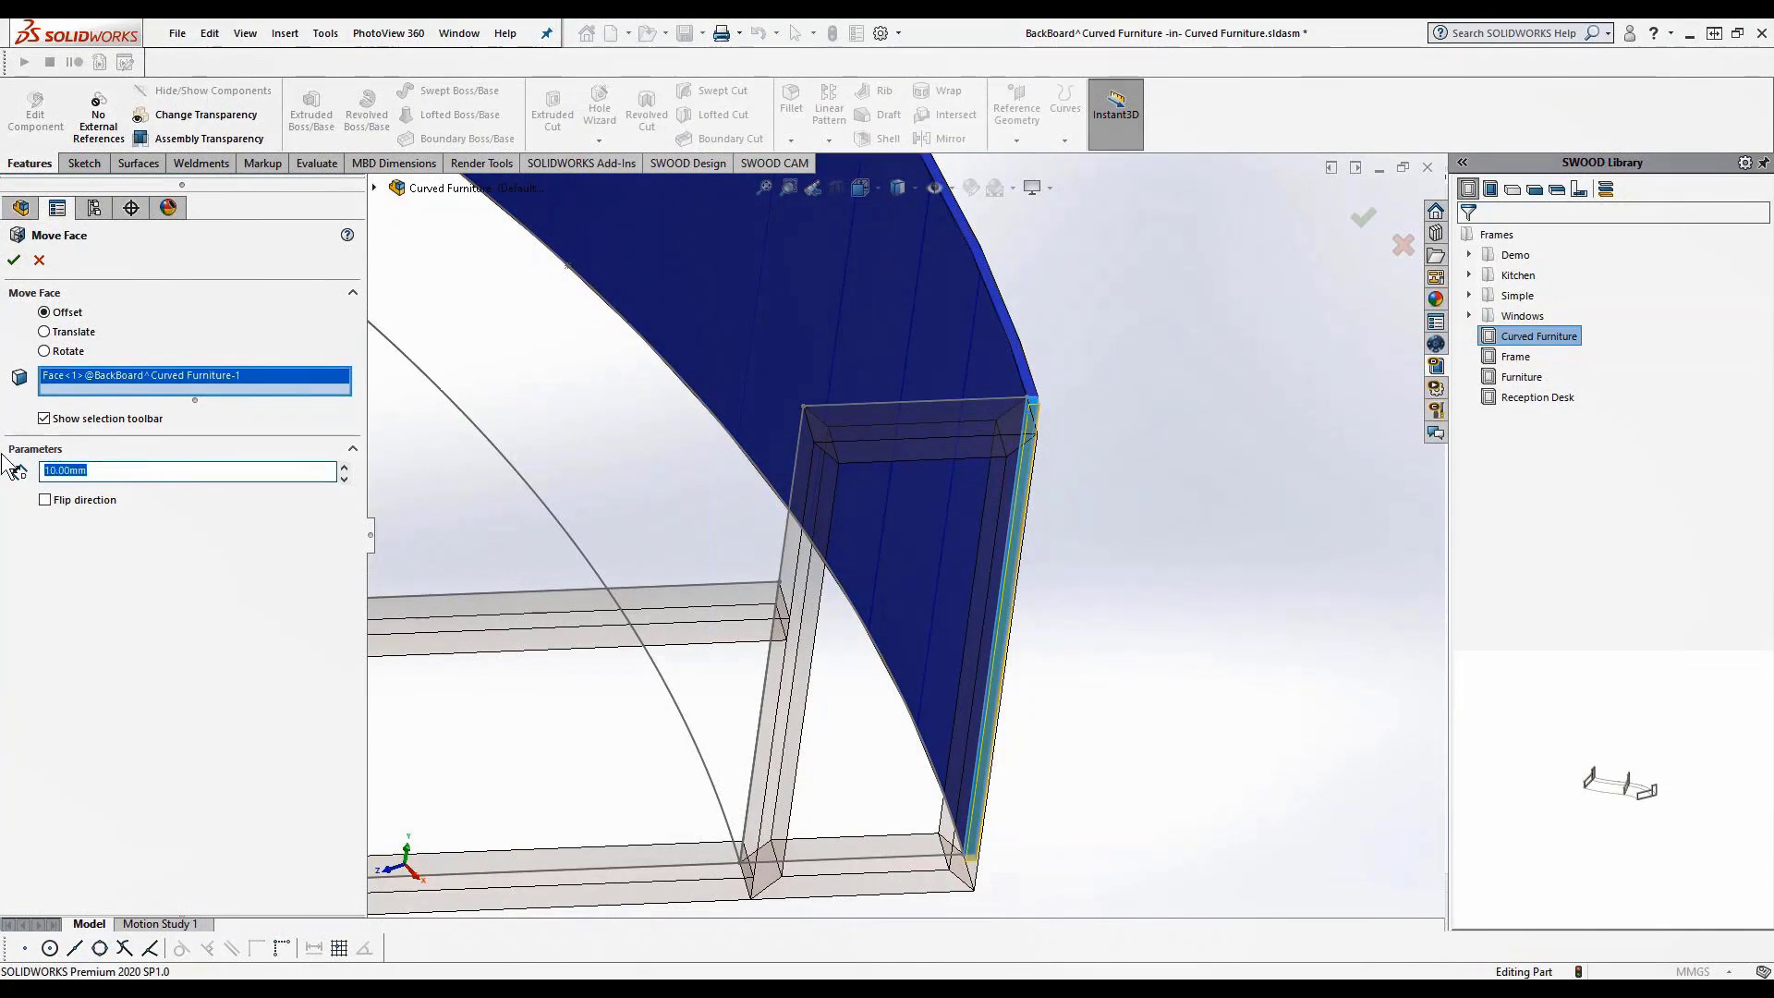
{"action": "type", "text": "50"}
{"action": "key", "text": "Return"}
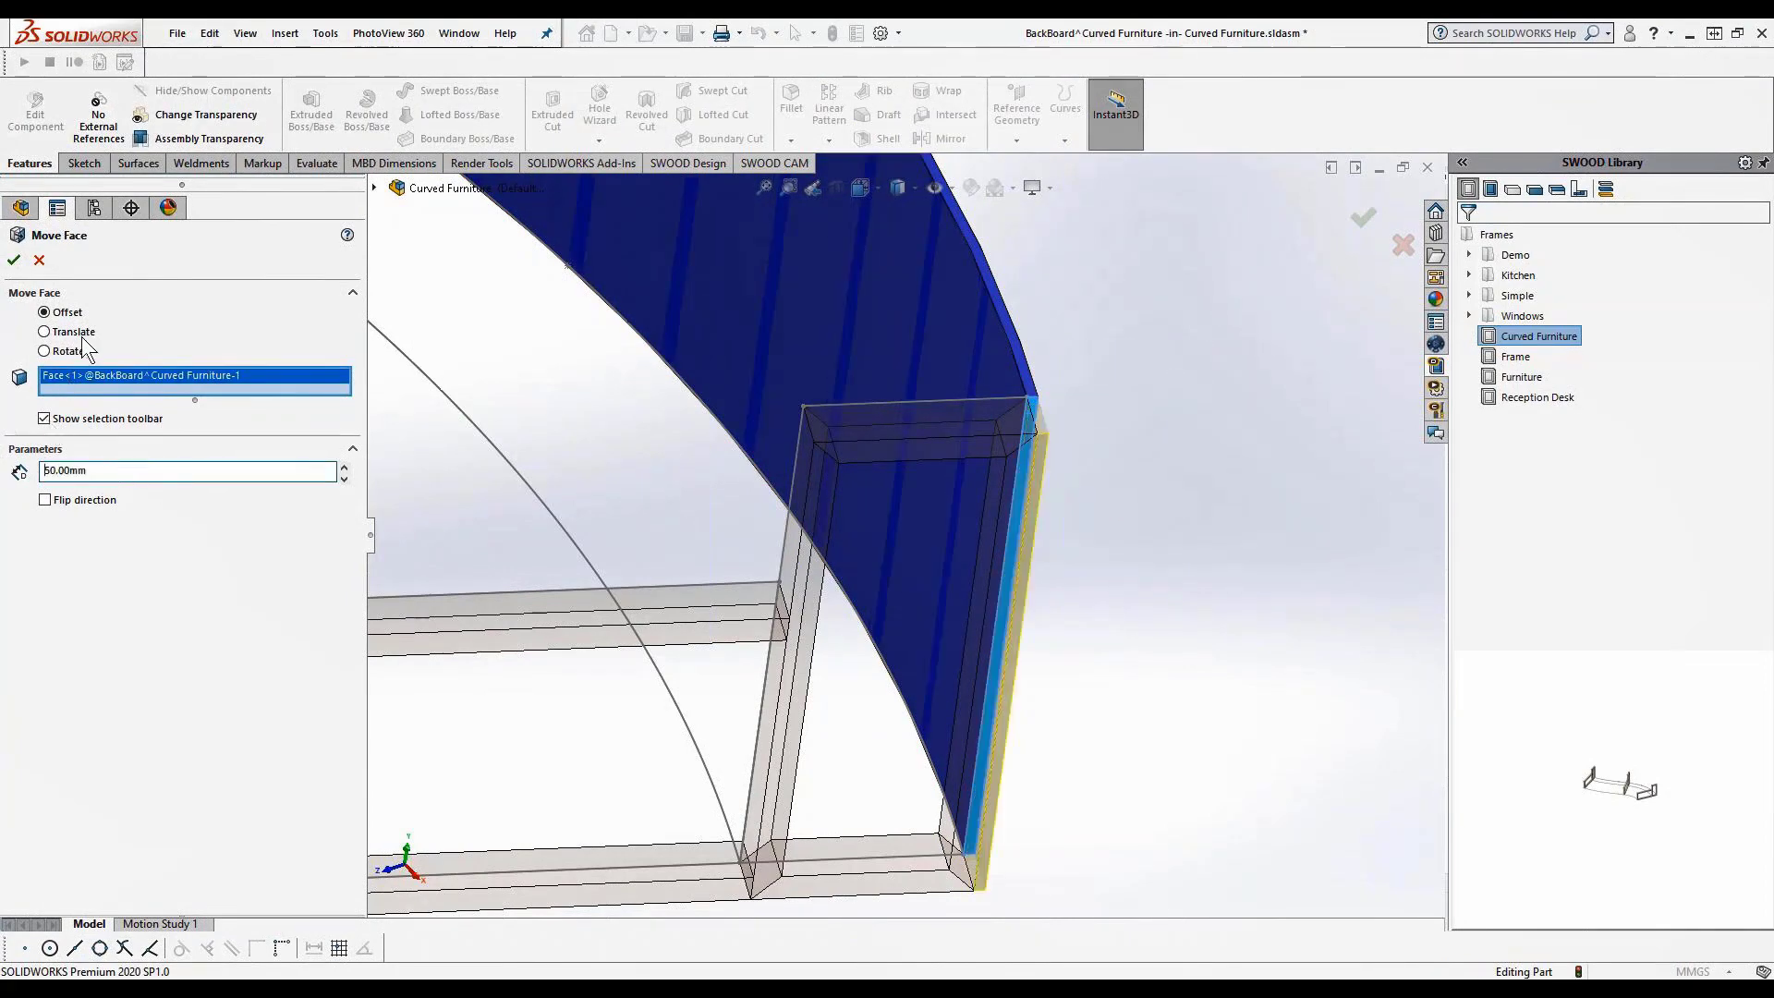
{"action": "left_click", "coordinate": [1362, 217]}
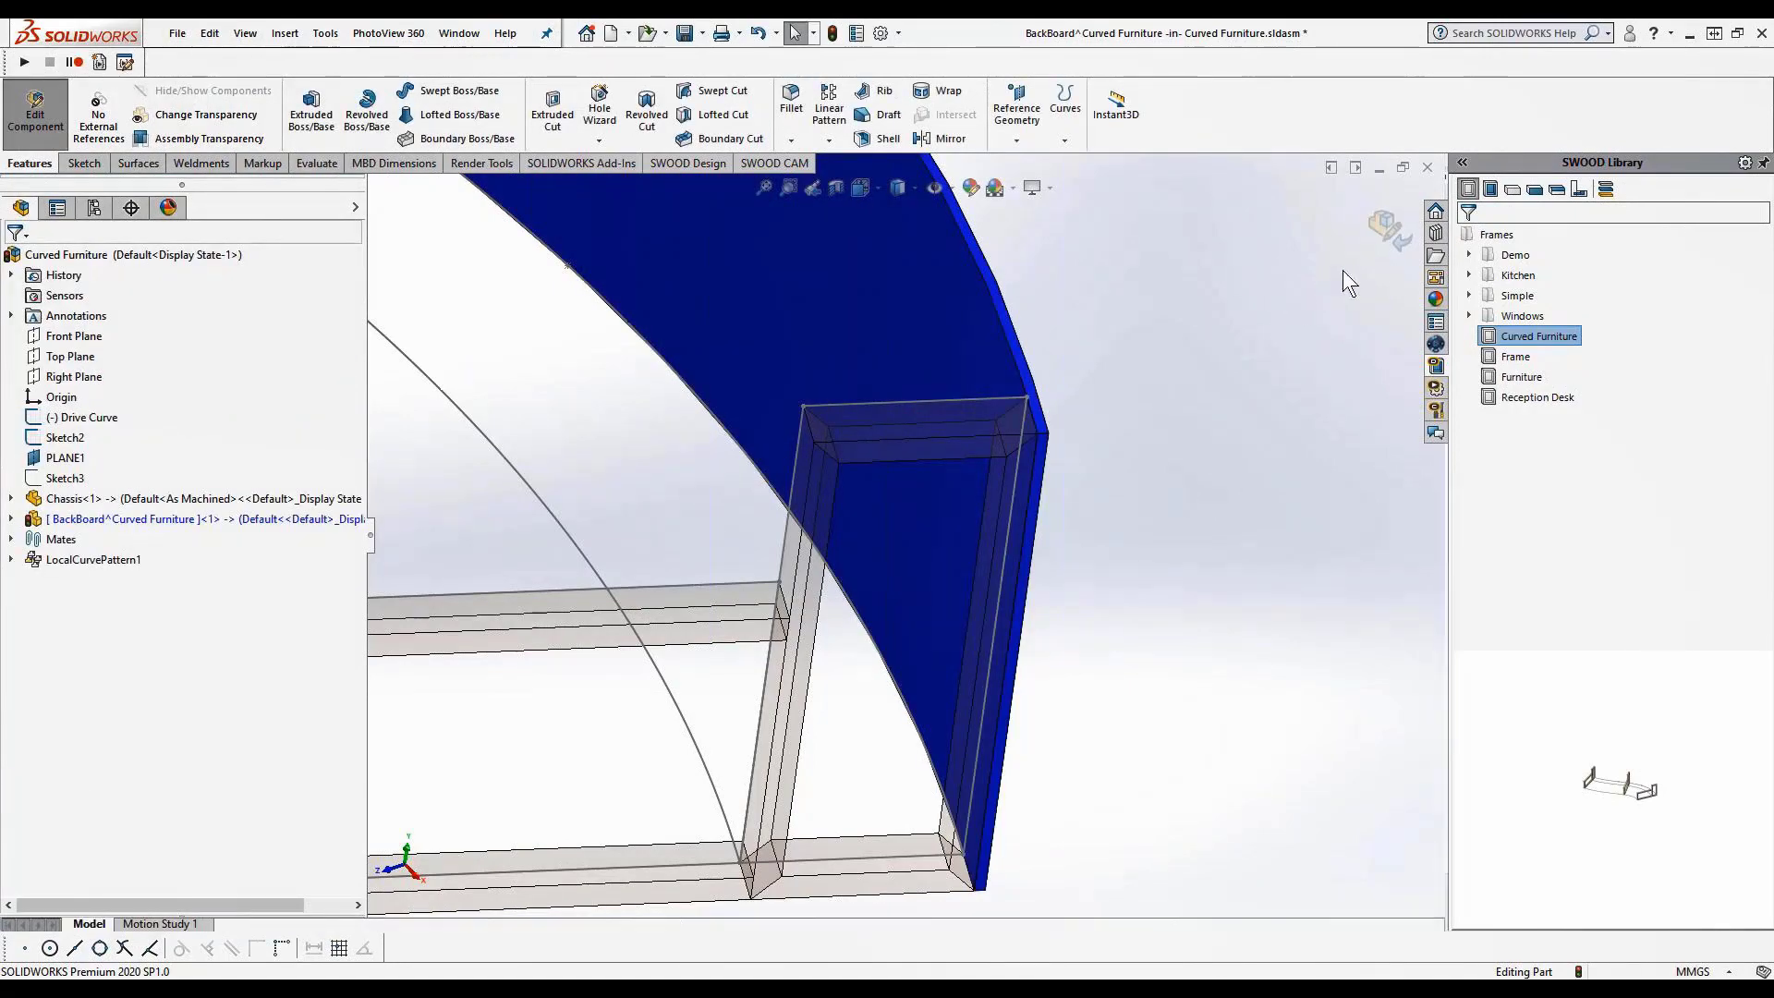
{"action": "left_click", "coordinate": [1388, 228]}
Apply the Compound Curved Panel 10 mm material to the BackBoard and the FrontBoard
{"action": "scroll", "coordinate": [1168, 453], "scroll_direction": "up", "scroll_amount": 4}
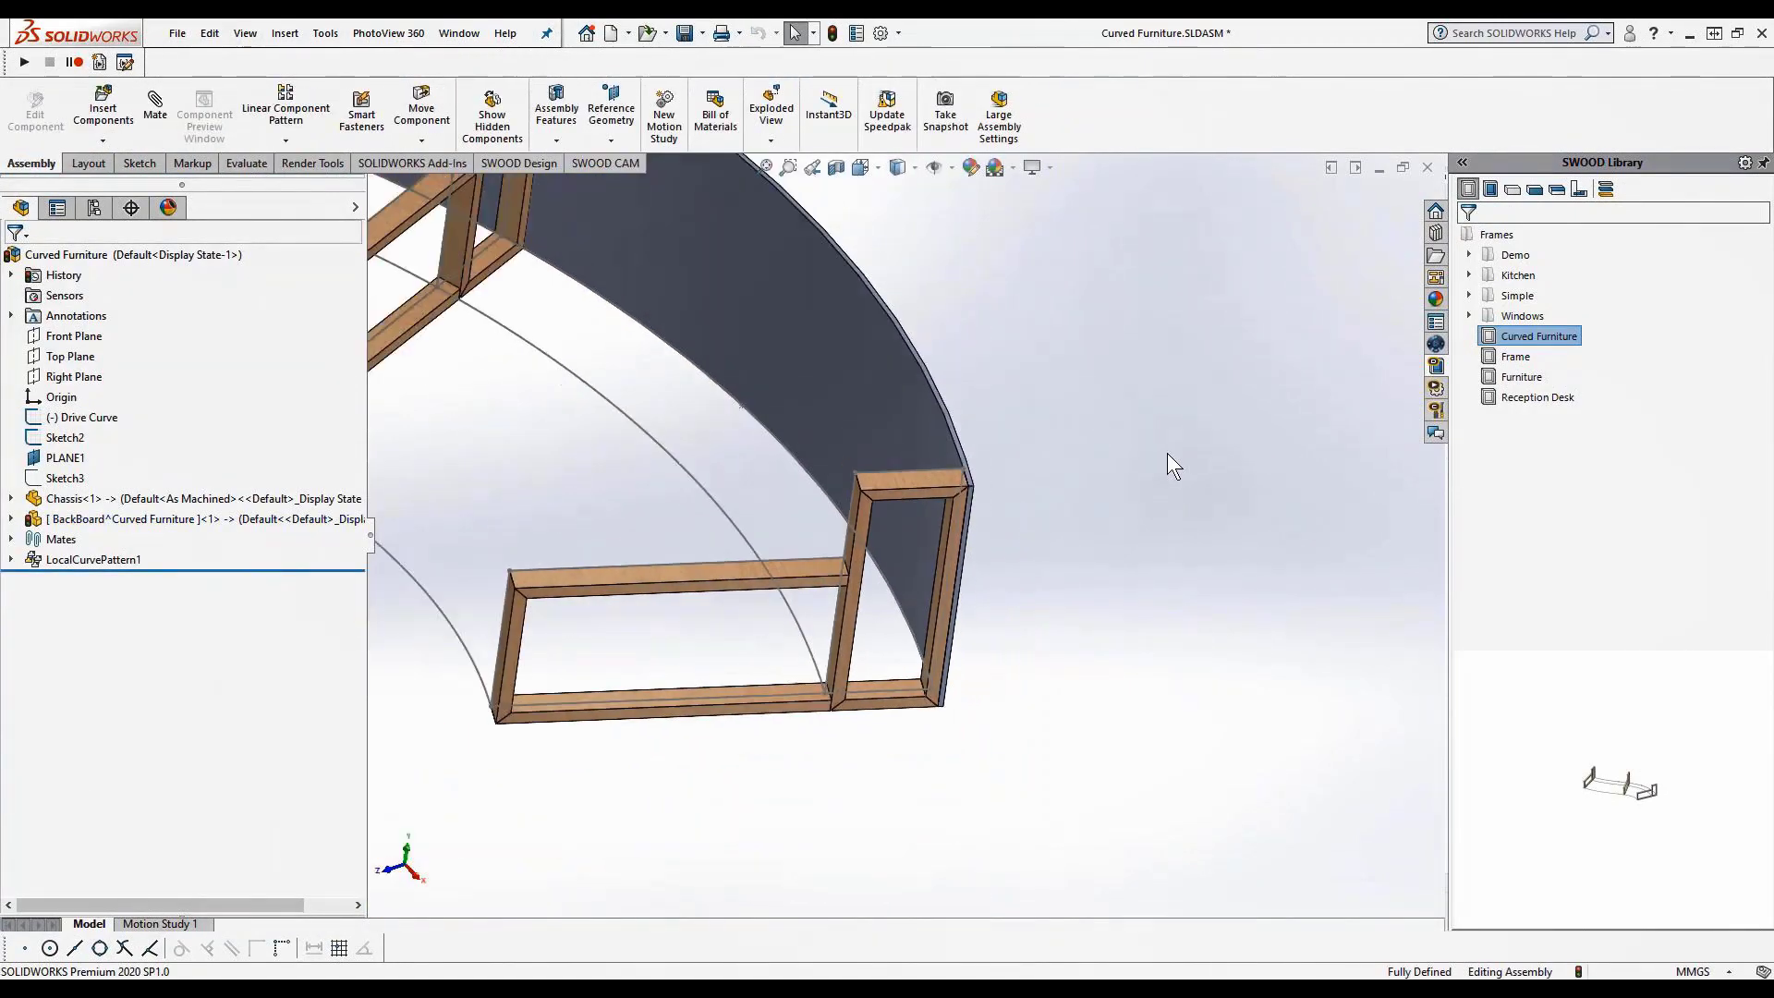
{"action": "right_click_drag", "start_coordinate": [1124, 542], "coordinate": [1250, 412]}
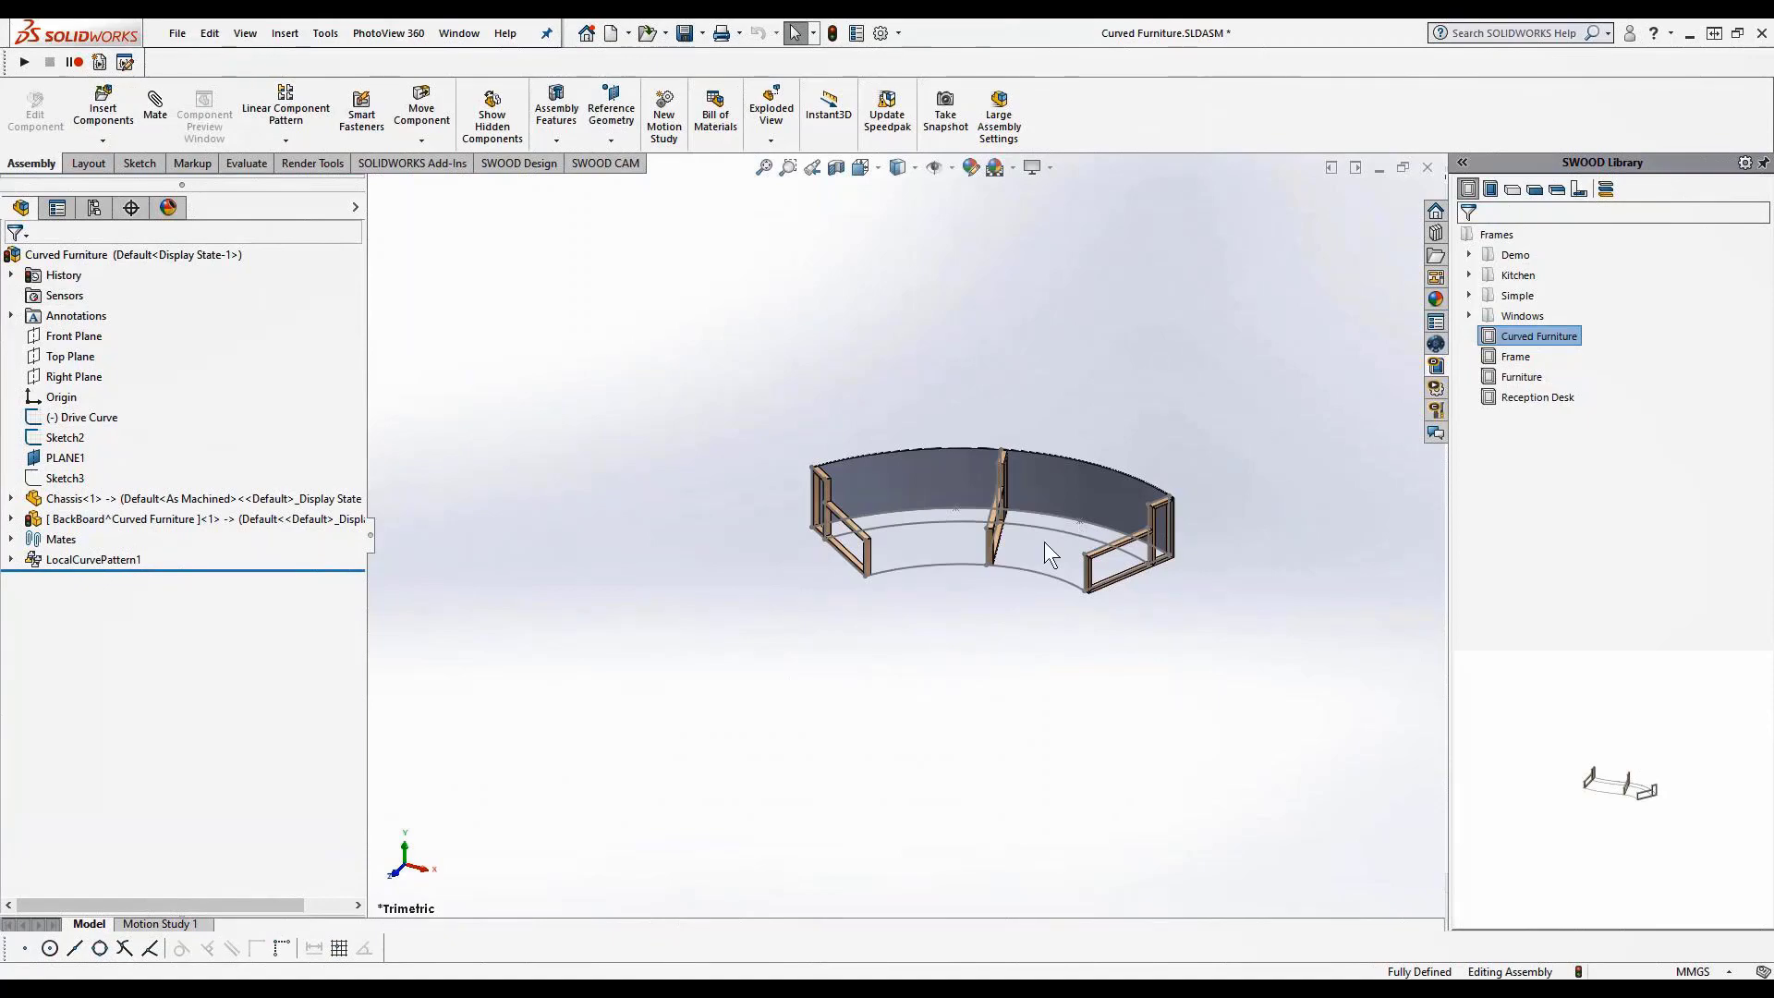
{"action": "scroll", "coordinate": [1029, 525], "scroll_direction": "down", "scroll_amount": 5}
{"action": "middle_click_drag", "start_coordinate": [1046, 482], "coordinate": [1170, 596]}
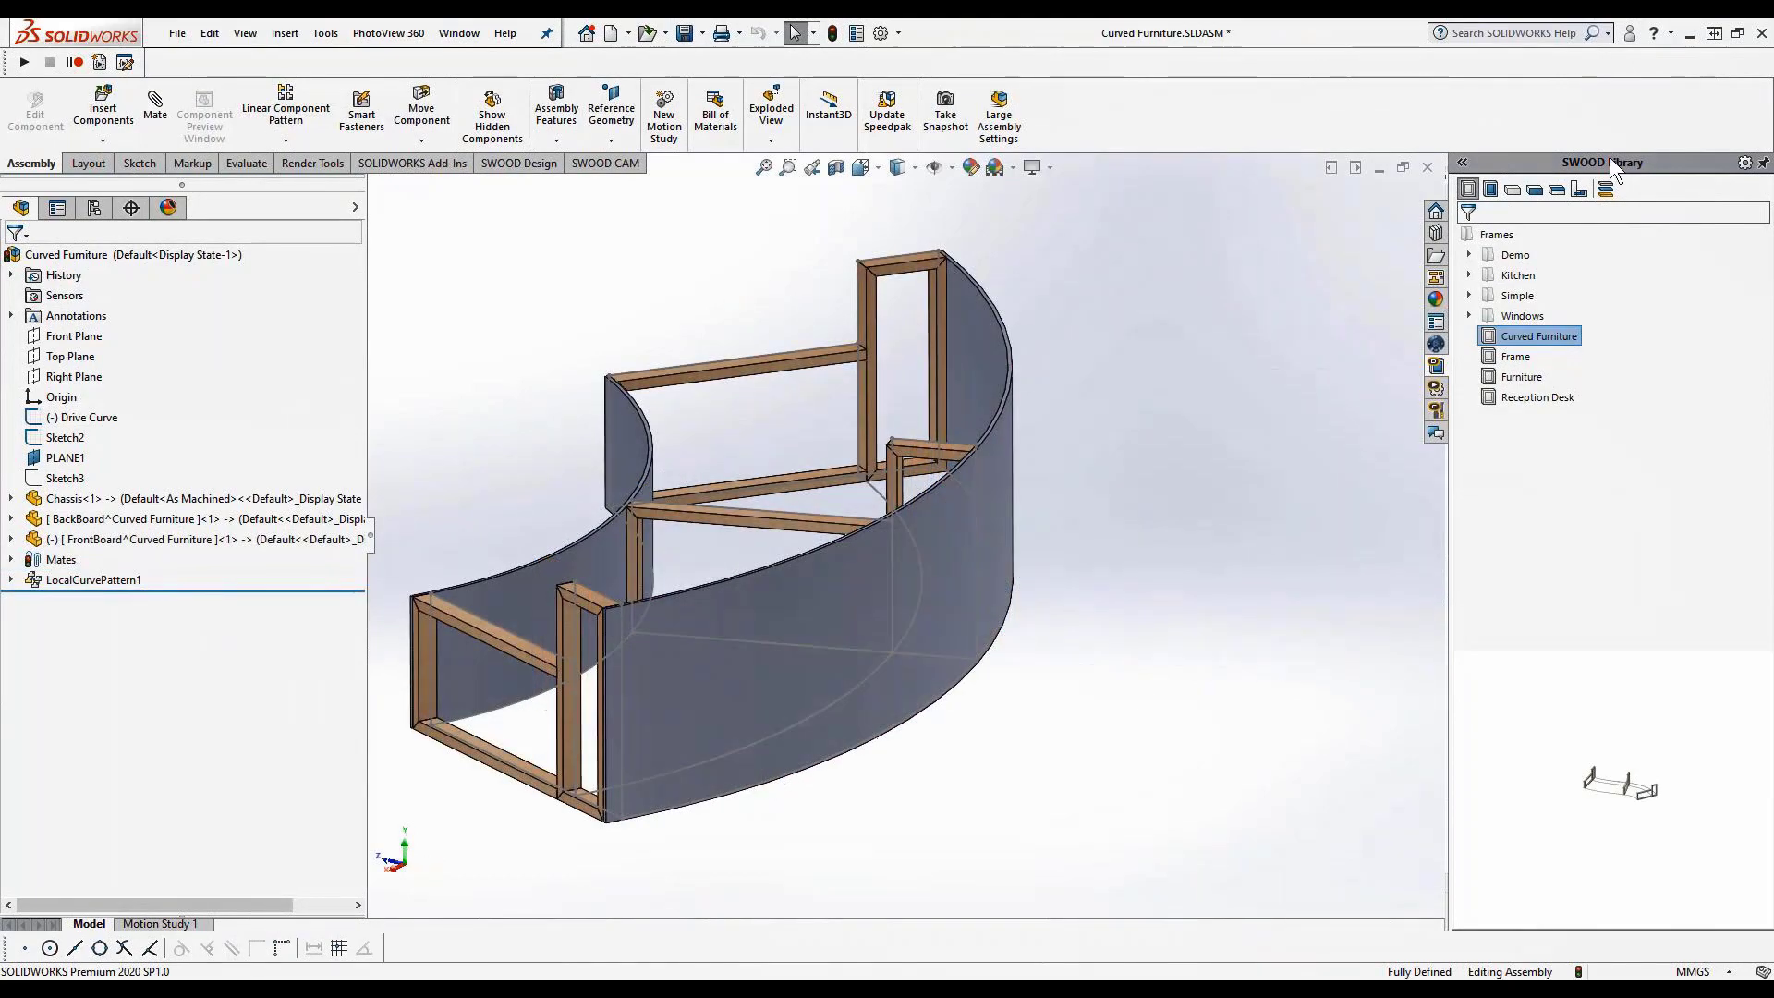
{"action": "left_click", "coordinate": [1606, 190]}
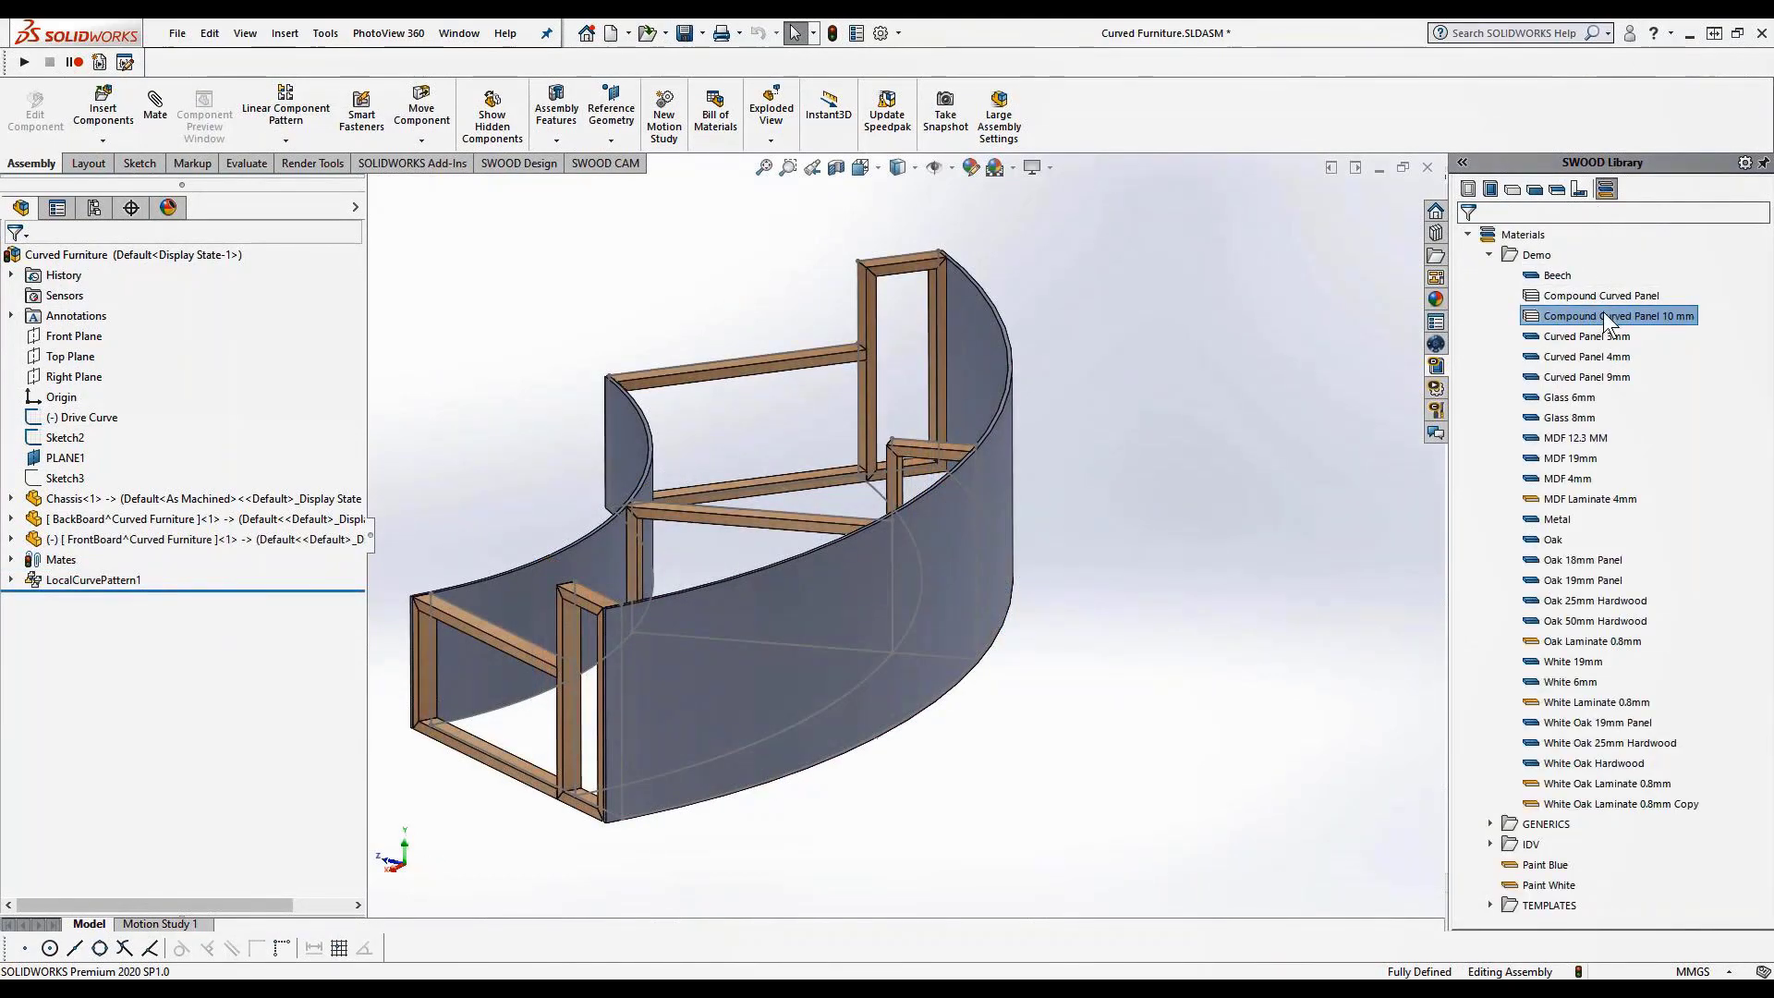
{"action": "left_click_drag", "start_coordinate": [1607, 323], "coordinate": [1001, 510]}
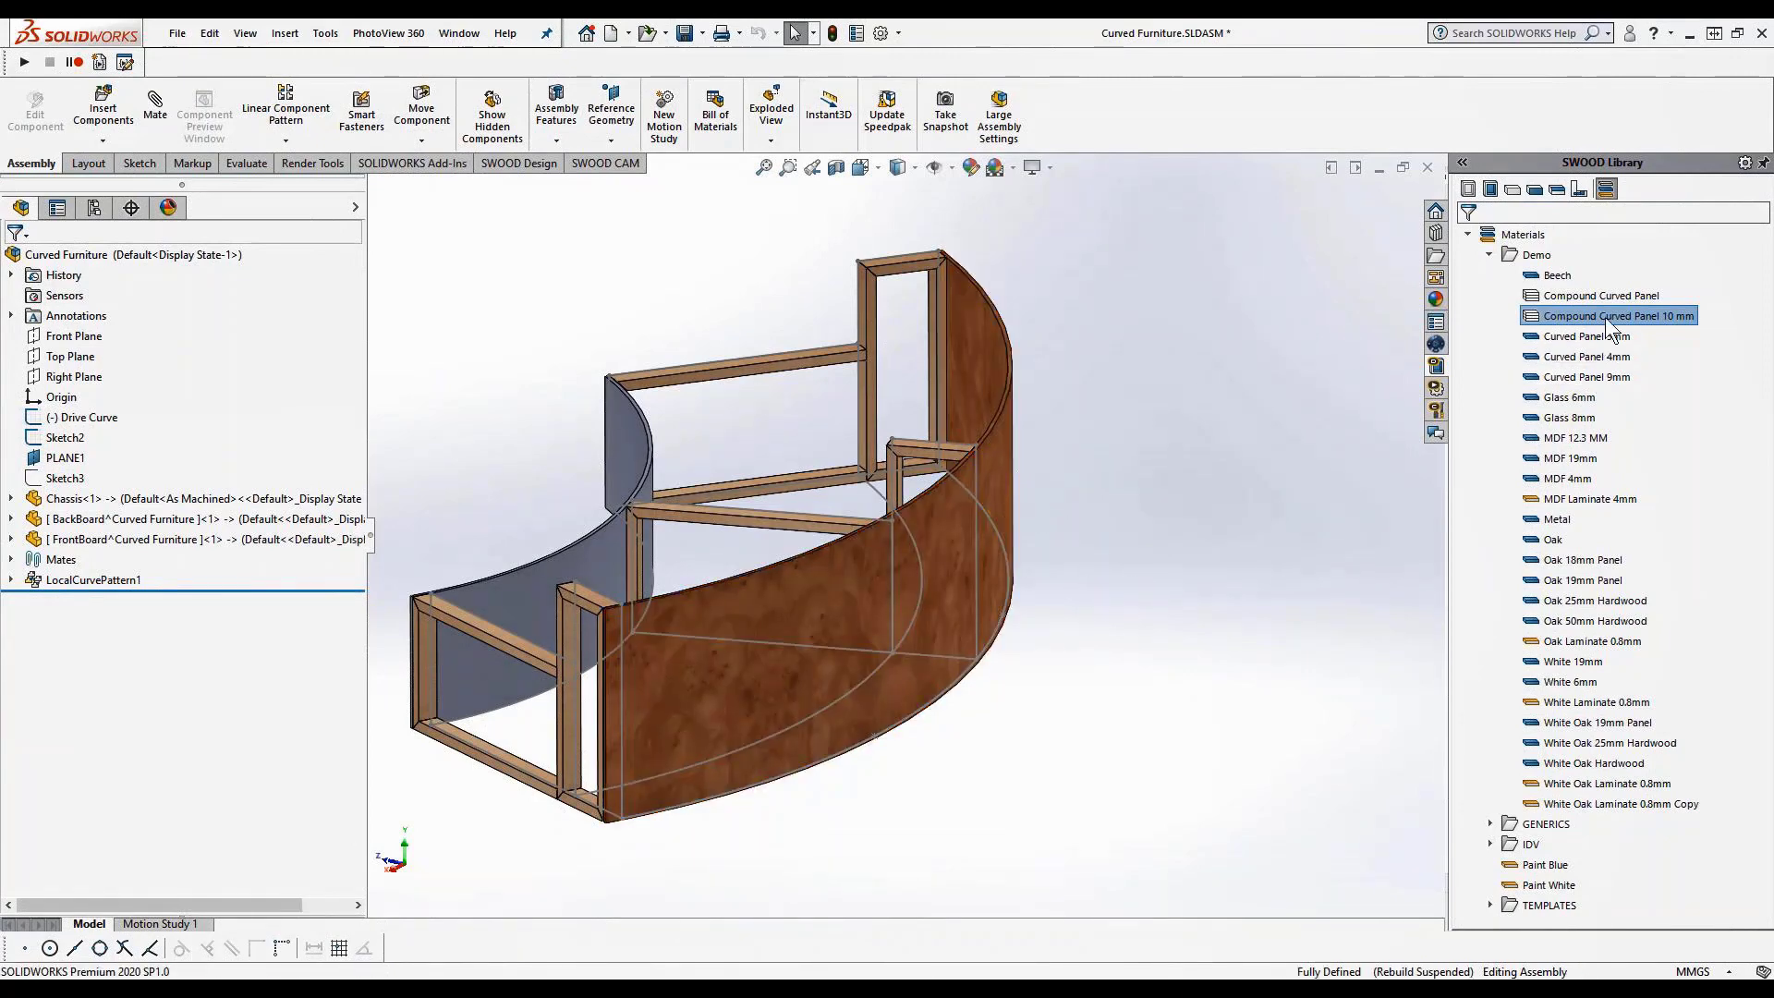
{"action": "left_click_drag", "start_coordinate": [1610, 325], "coordinate": [610, 568]}
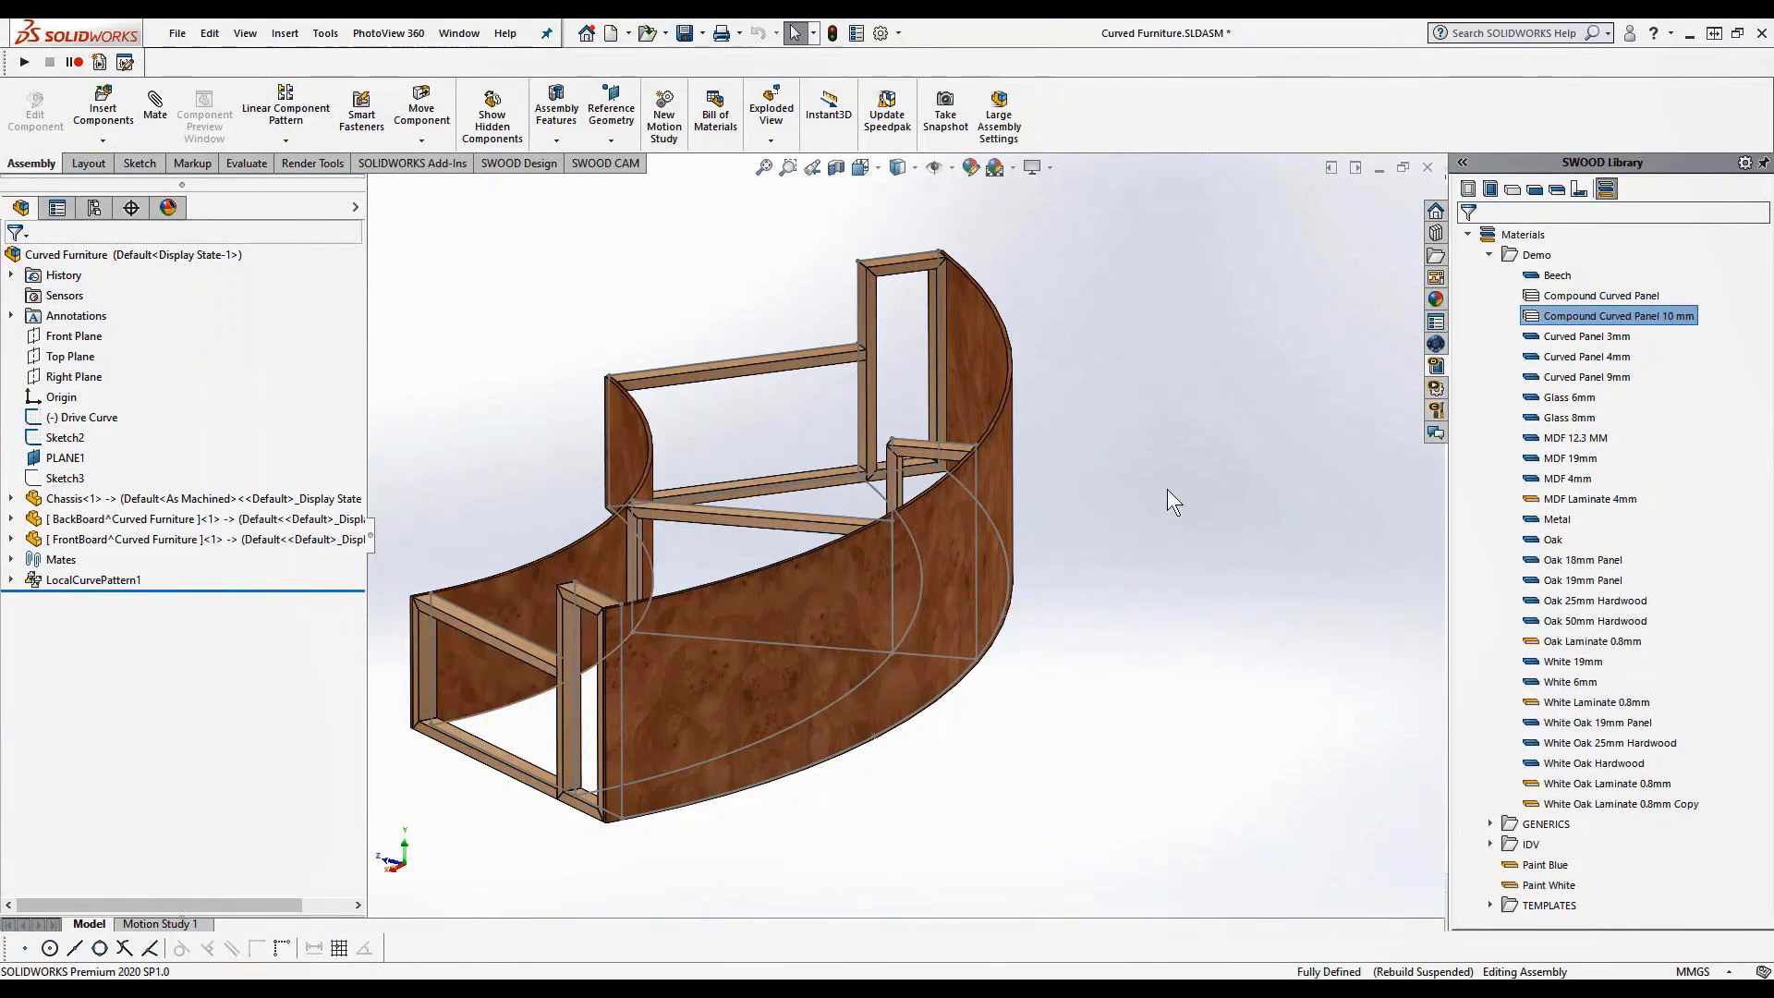
Define the BackBoard as a curved panel, using the sketch of its thin extrusion as the support sketch
{"action": "left_click", "coordinate": [1010, 482]}
{"action": "right_click_drag", "start_coordinate": [1127, 592], "coordinate": [1238, 606]}
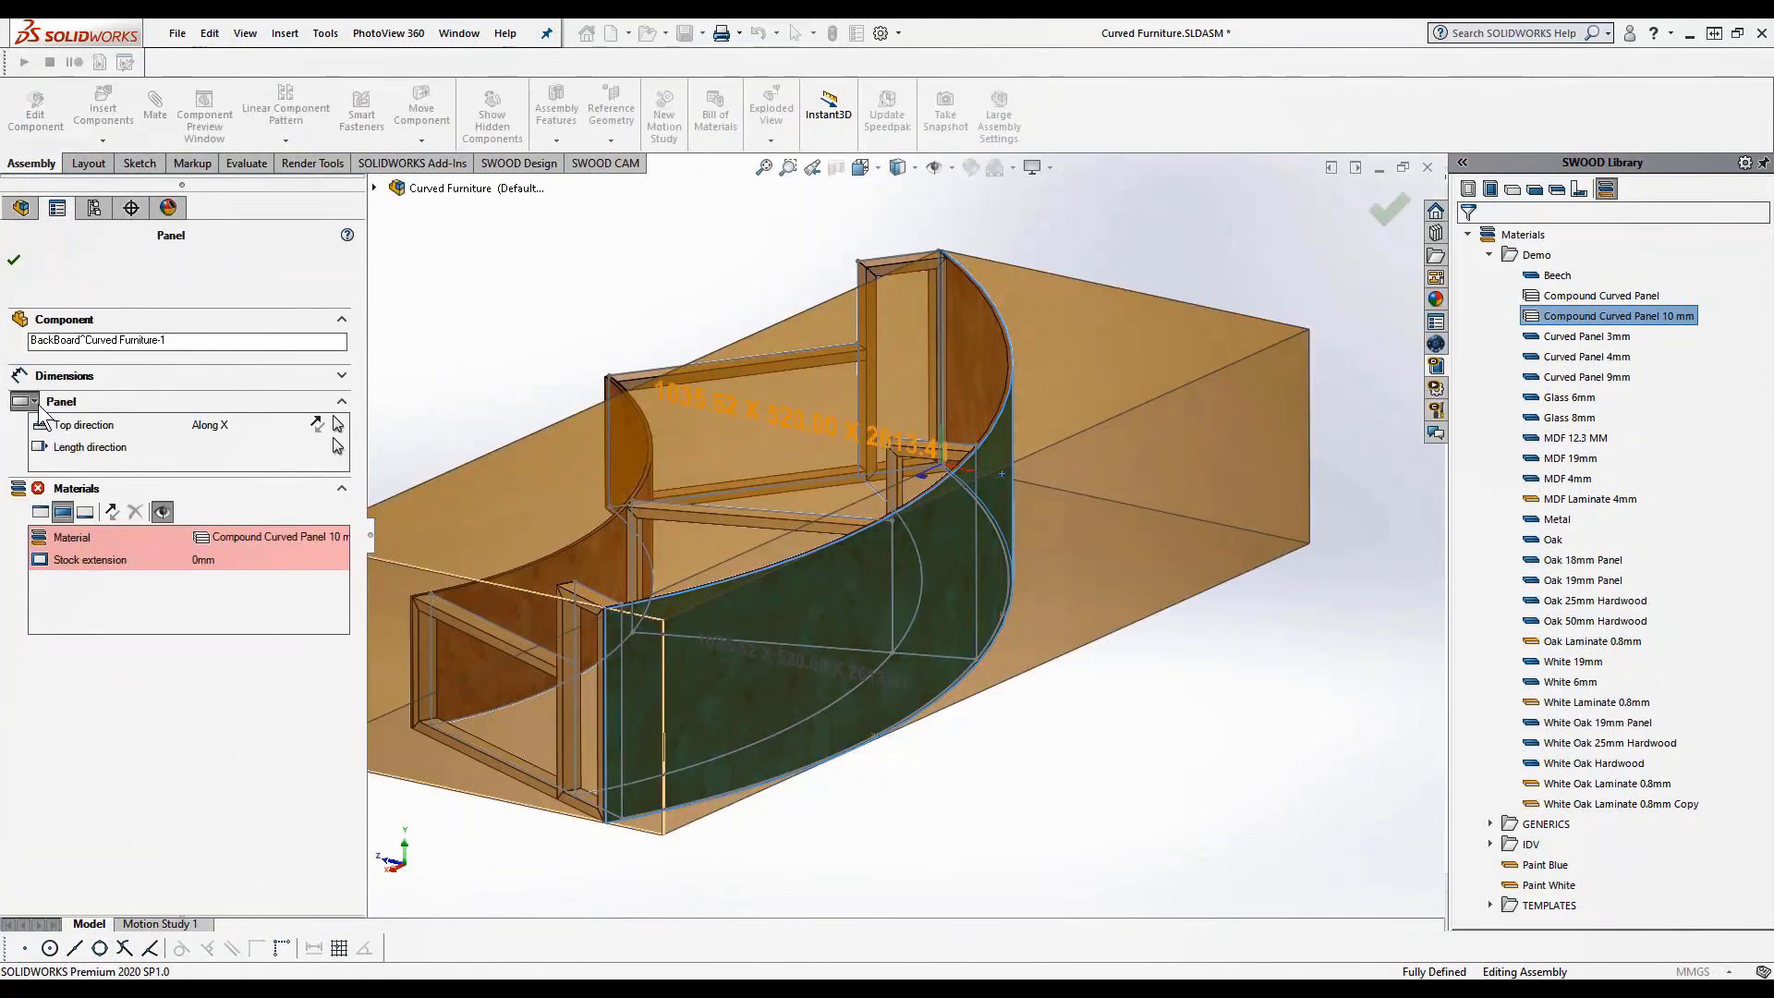
{"action": "left_click", "coordinate": [34, 401]}
{"action": "left_click", "coordinate": [67, 421]}
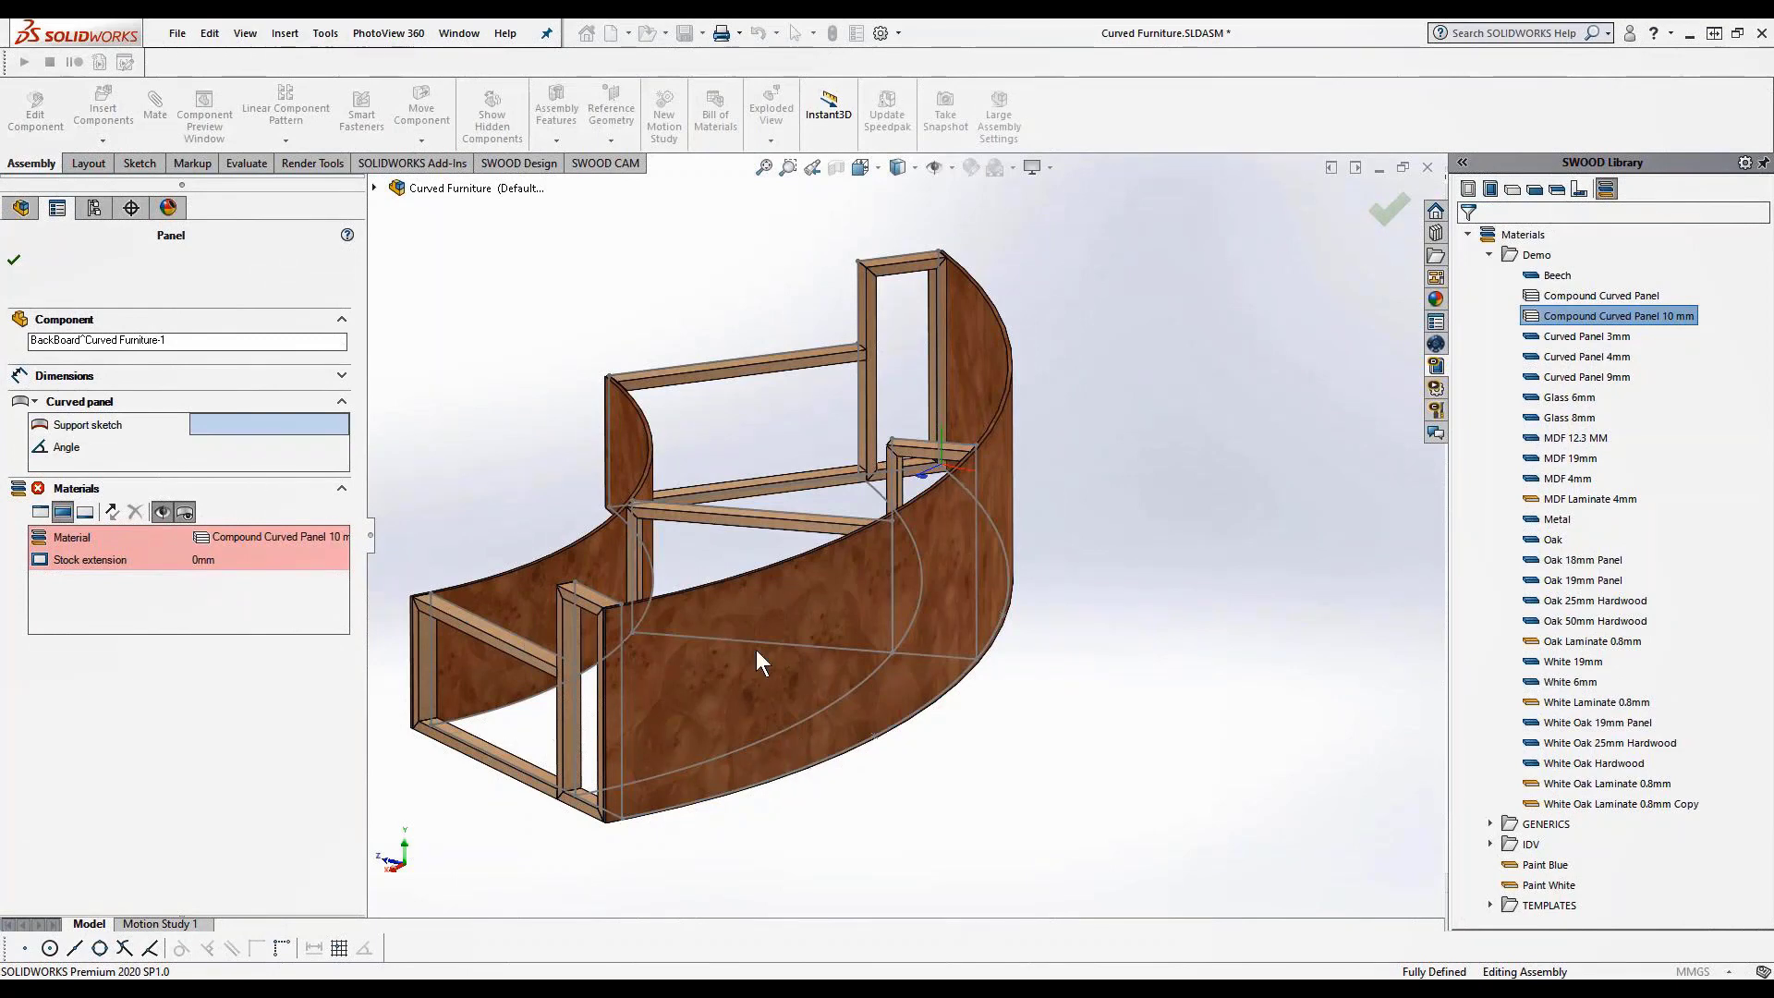
{"action": "left_click", "coordinate": [373, 188]}
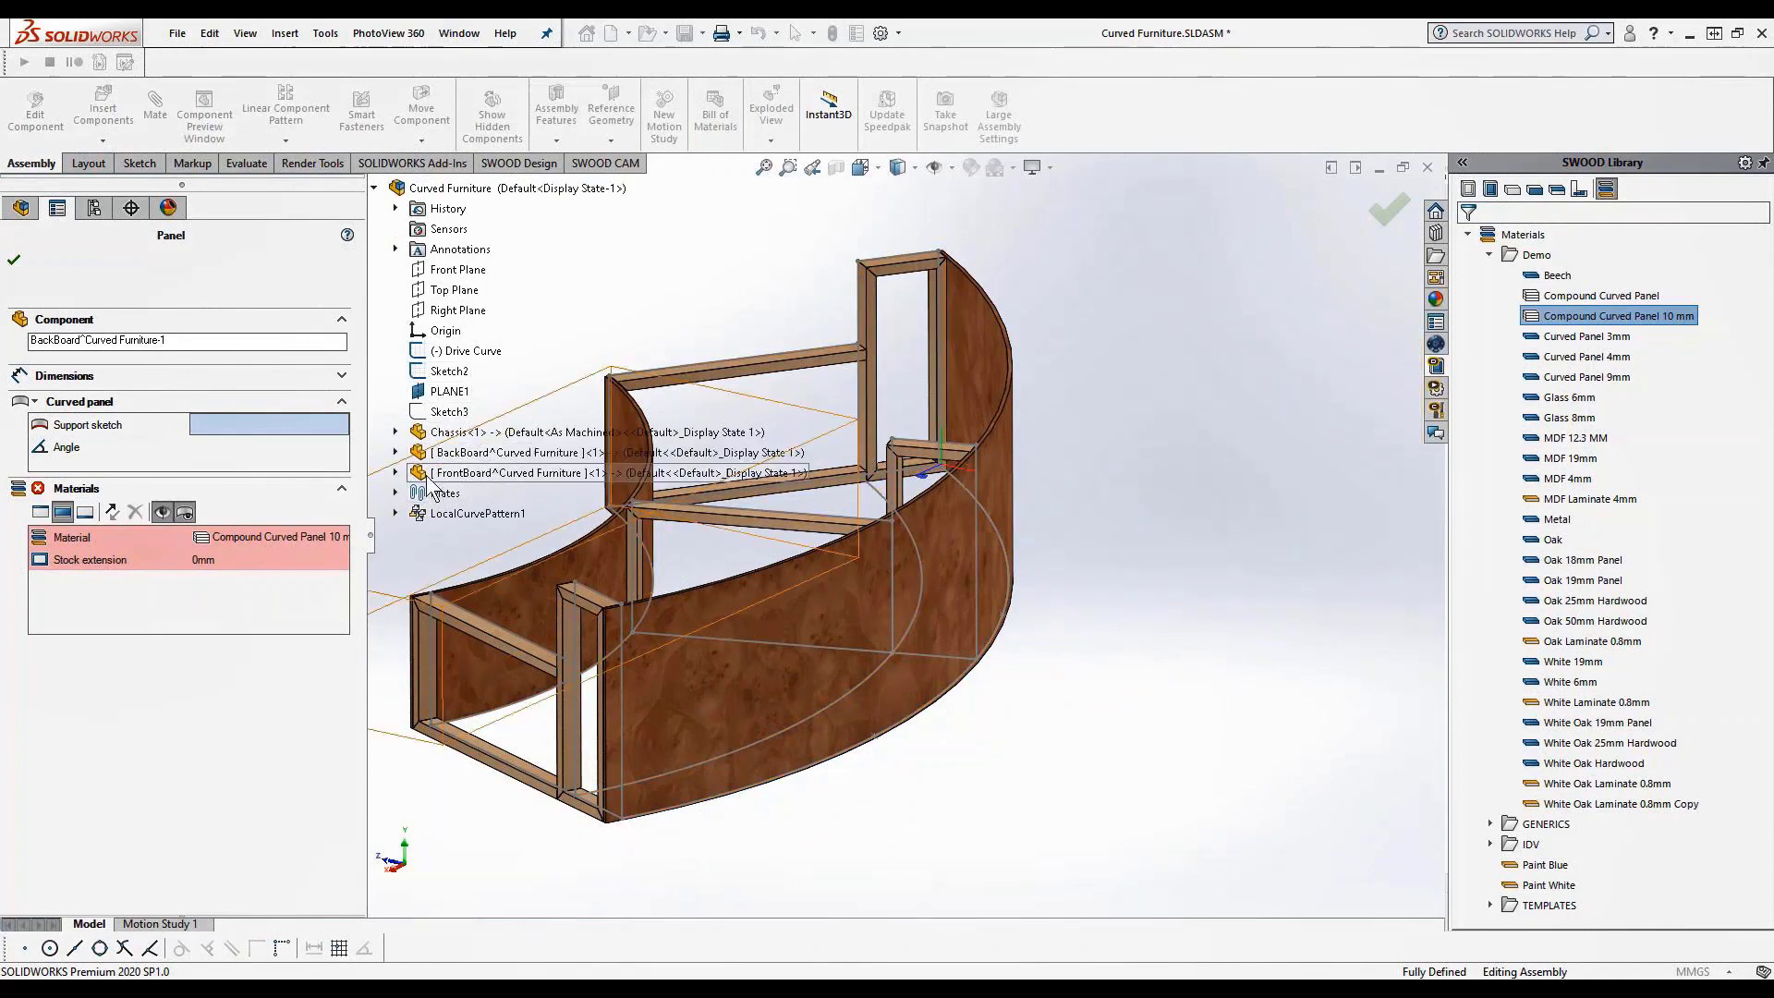
{"action": "left_click", "coordinate": [395, 452]}
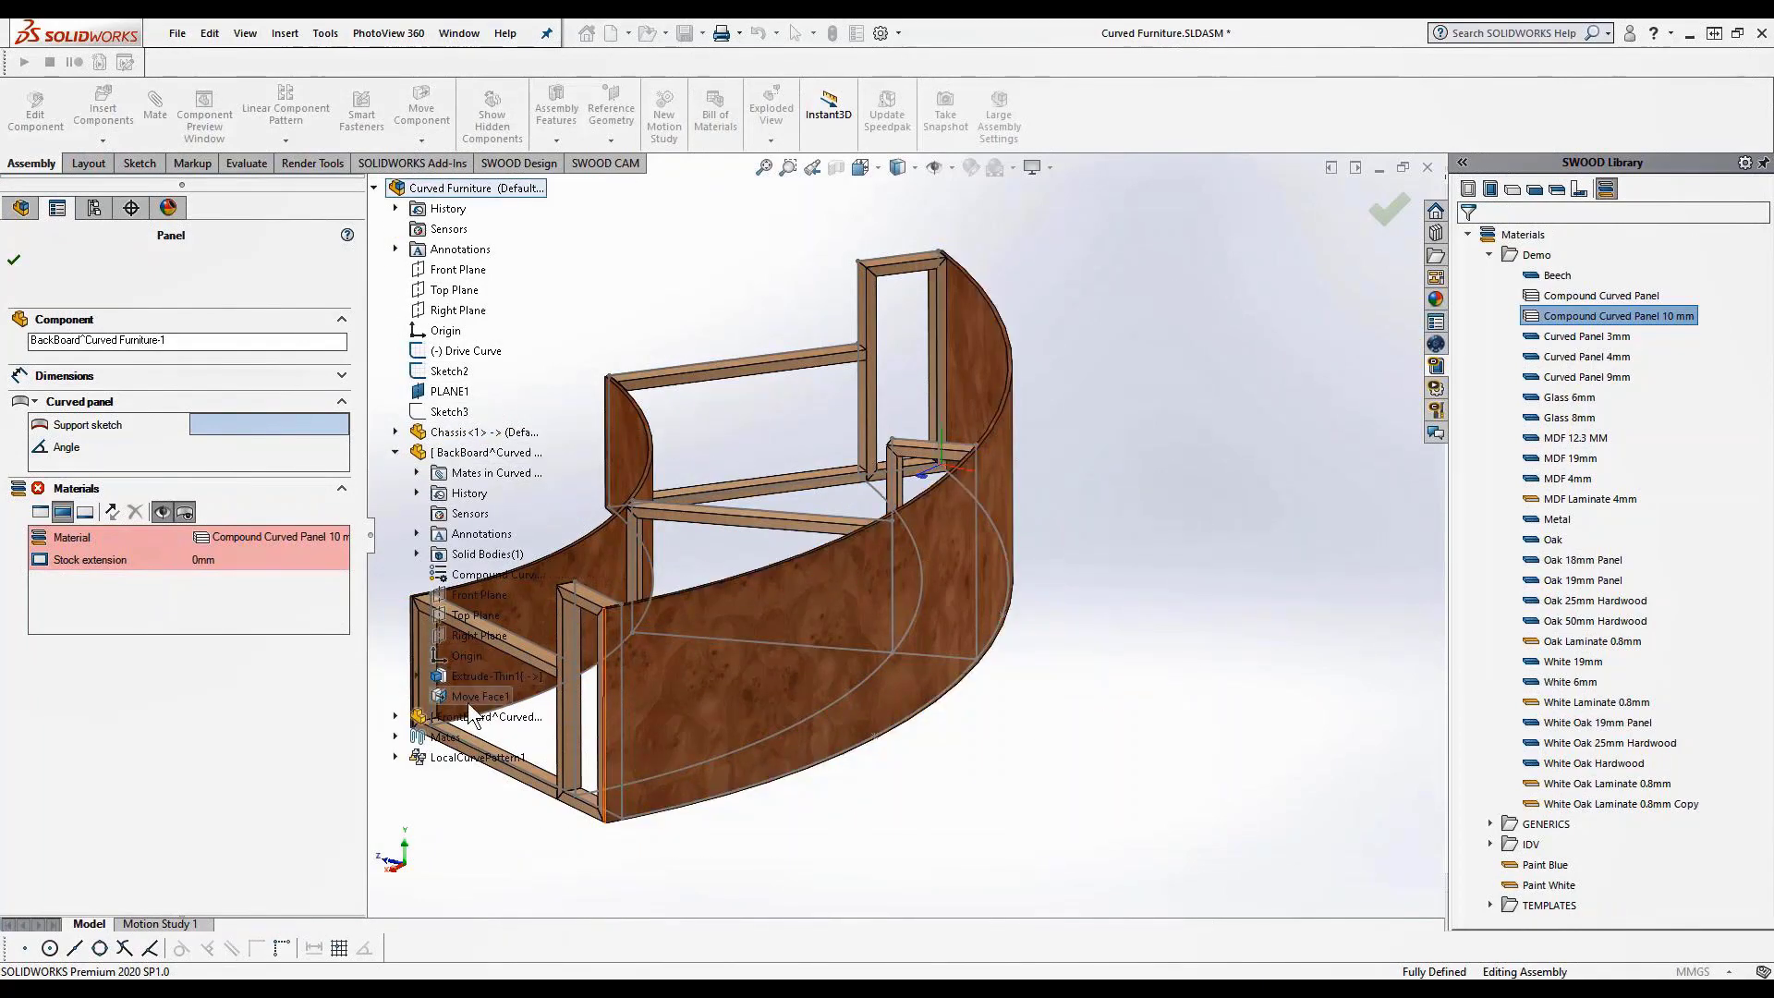
{"action": "left_click", "coordinate": [417, 676]}
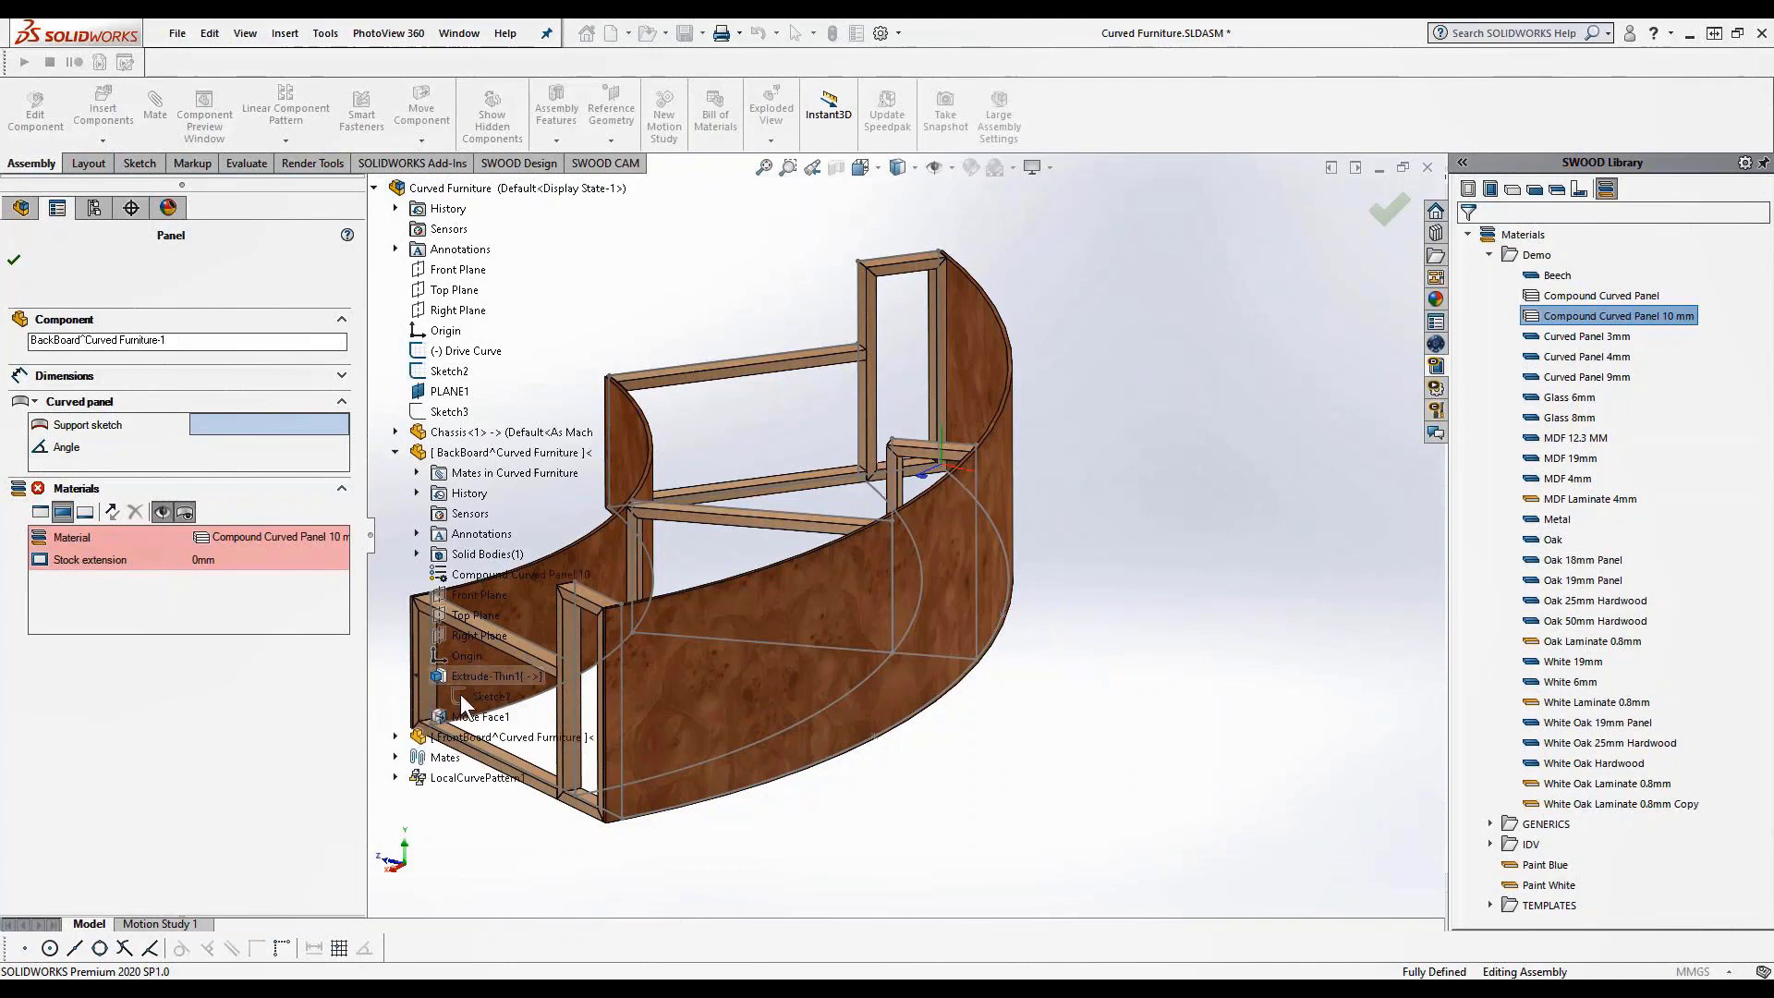
{"action": "left_click", "coordinate": [489, 697]}
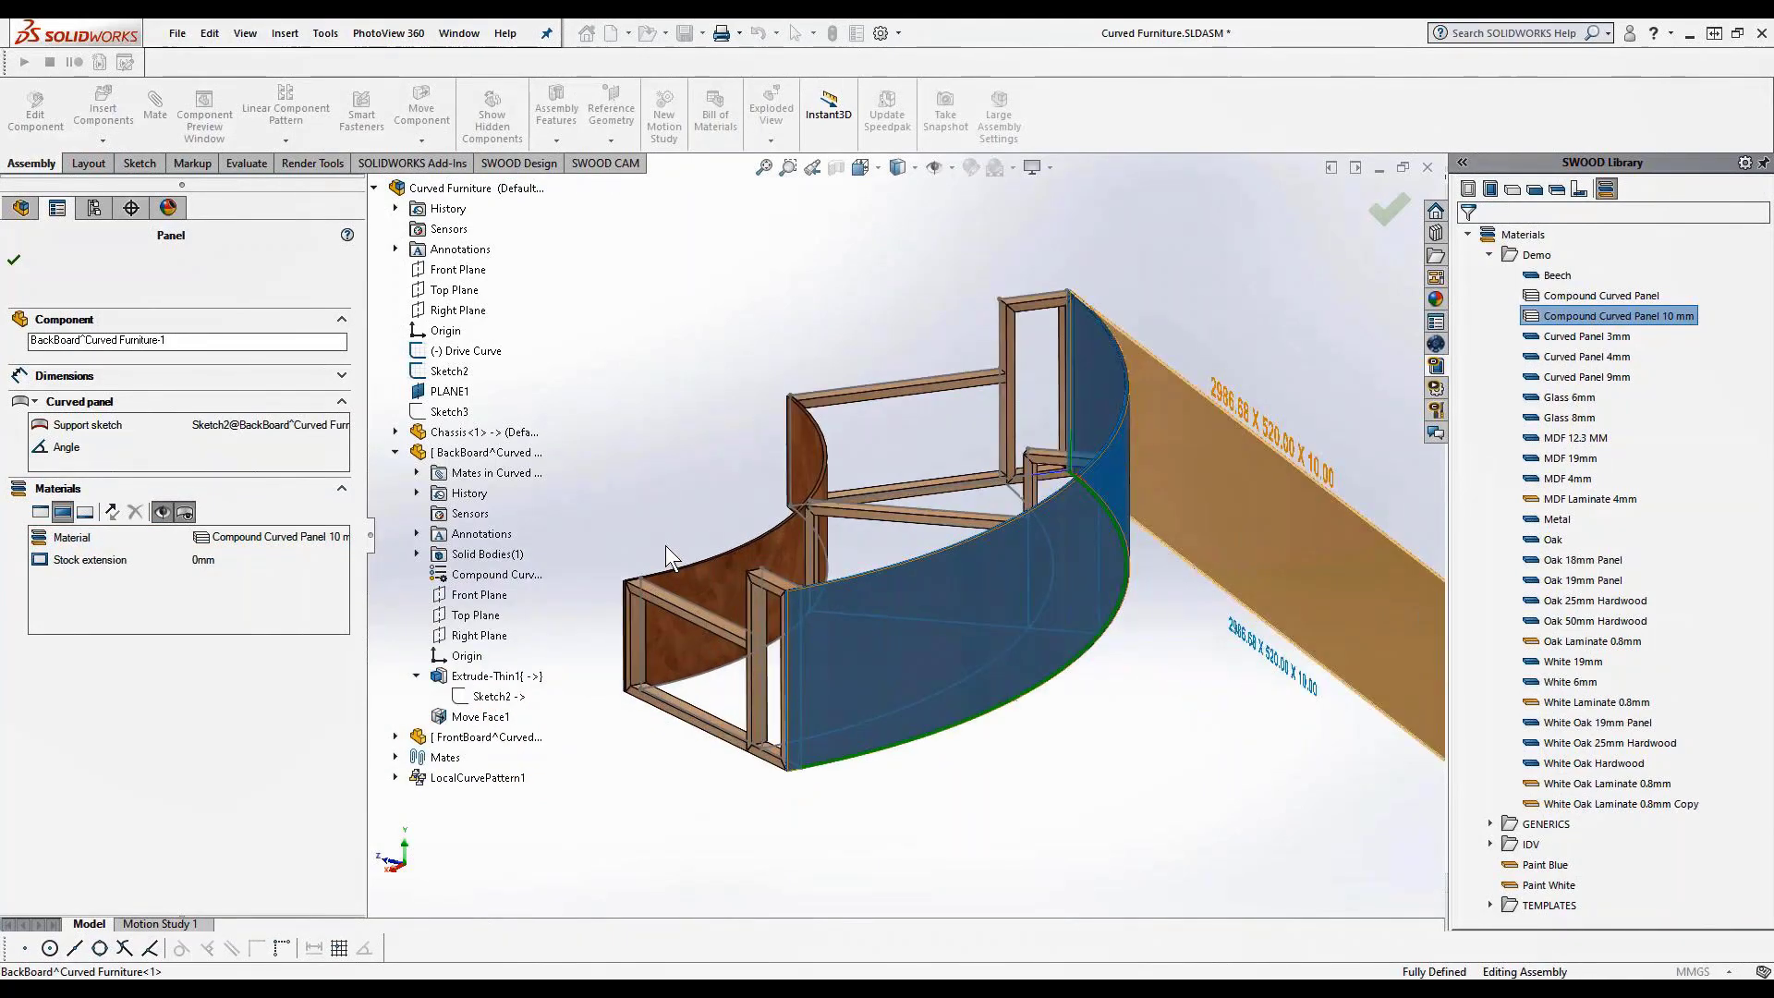
{"action": "left_click", "coordinate": [14, 262]}
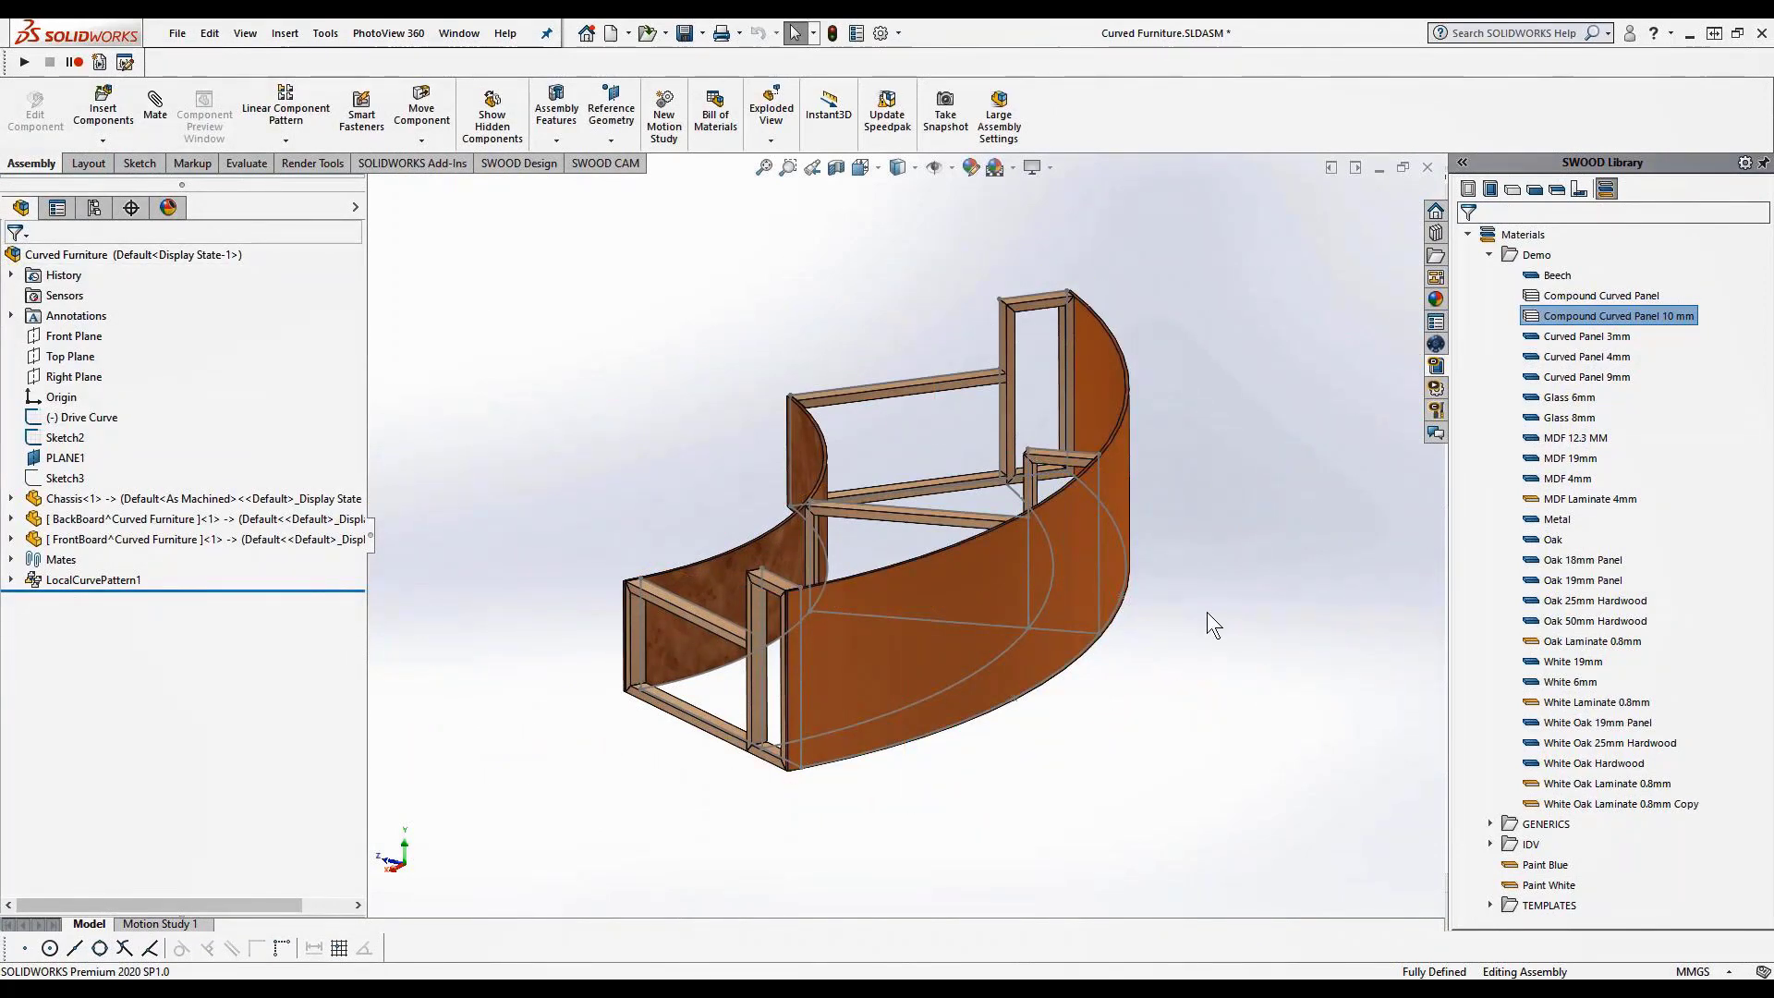
Define the FrontBoard as a curved panel supported by Sketch1 of its thin extrusion
{"action": "left_click", "coordinate": [712, 601]}
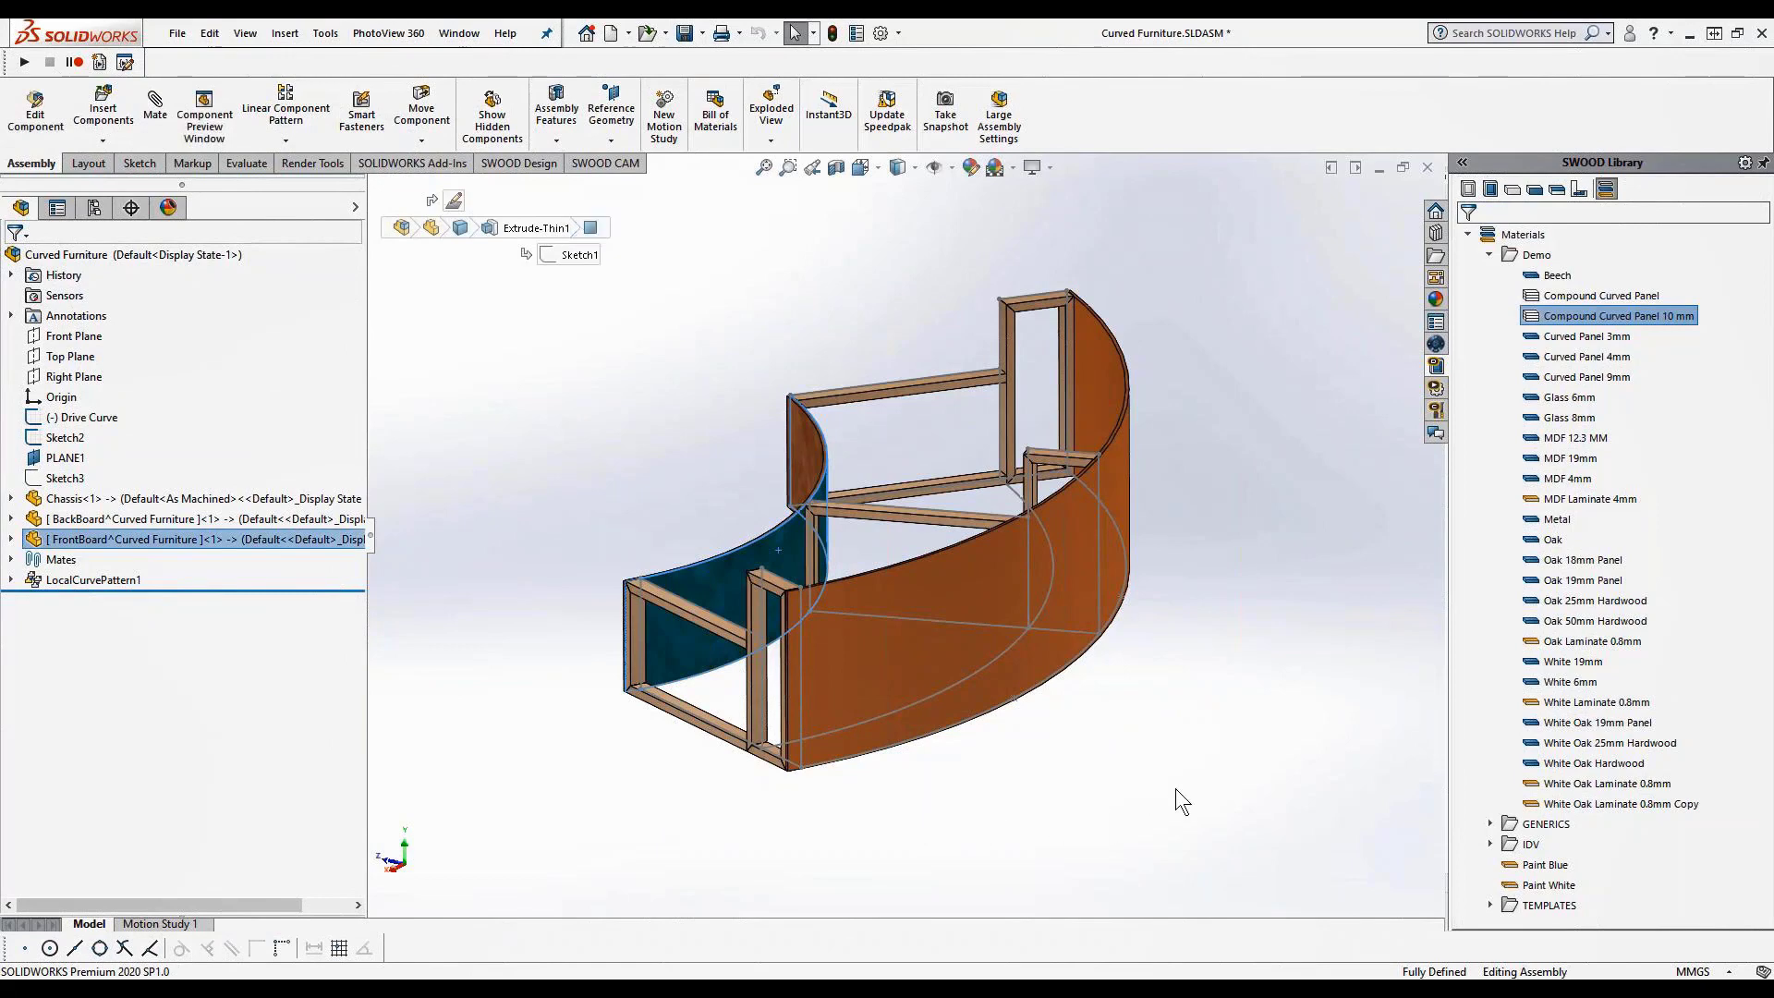
{"action": "right_click_drag", "start_coordinate": [1152, 788], "coordinate": [1183, 787]}
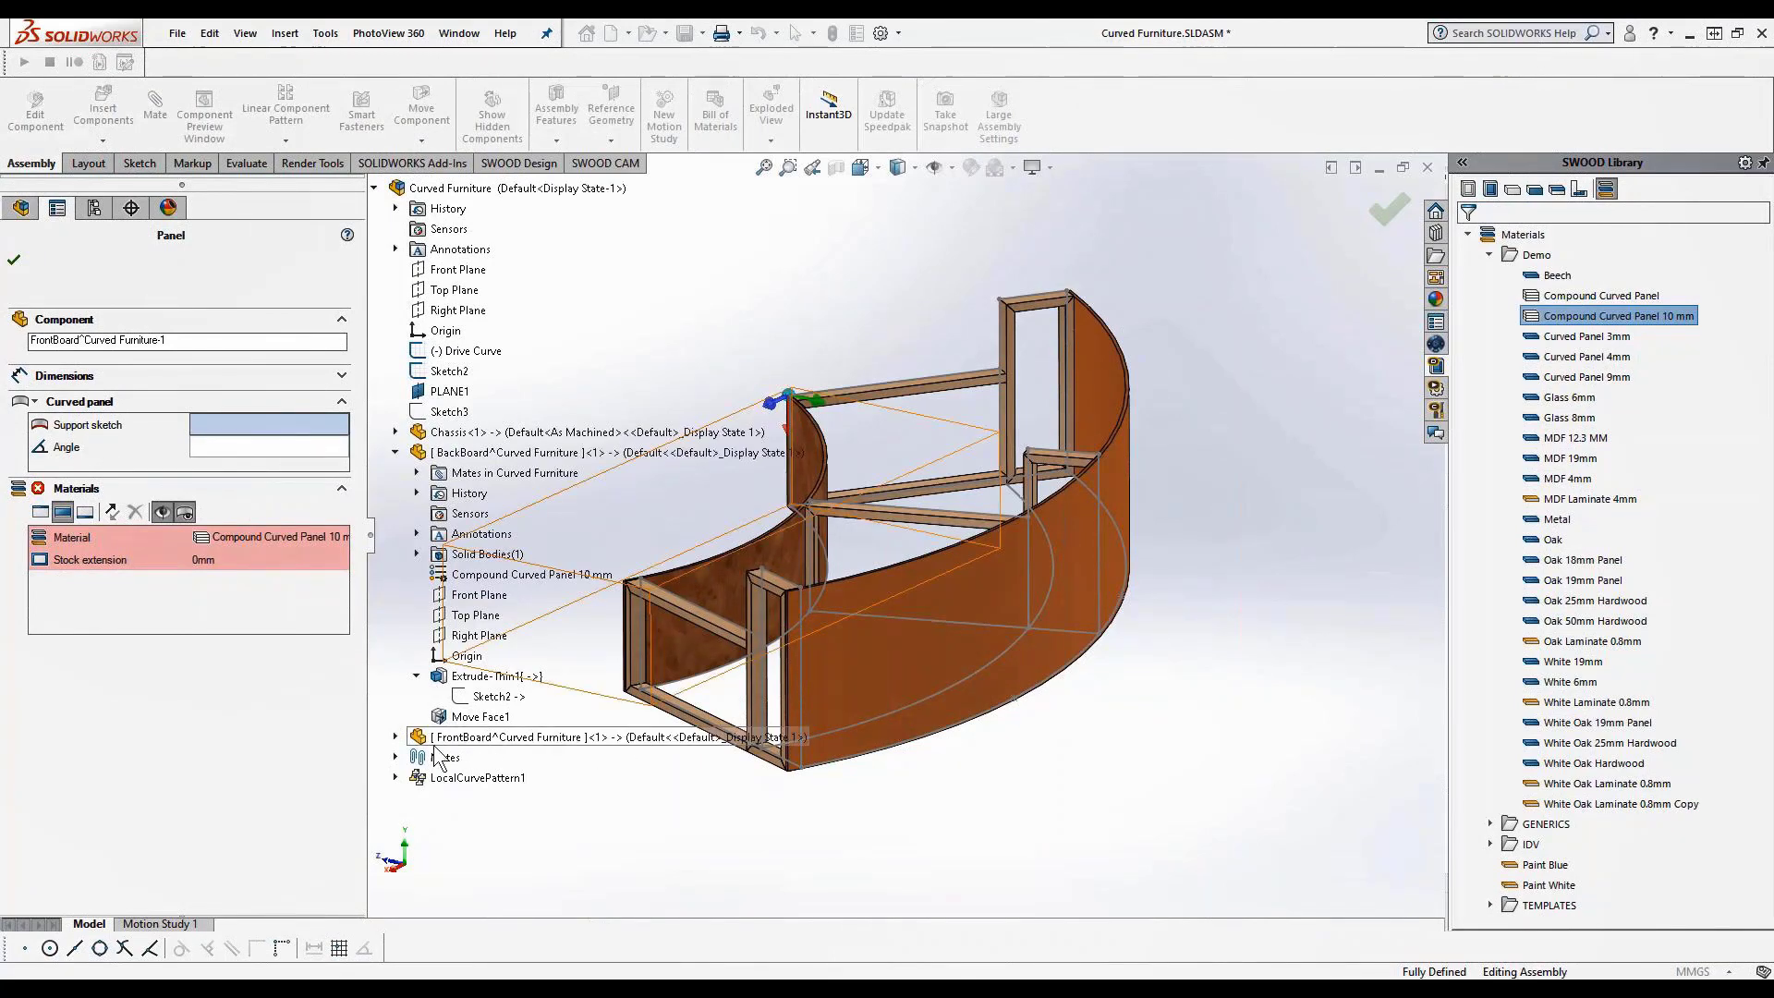
{"action": "left_click", "coordinate": [395, 736]}
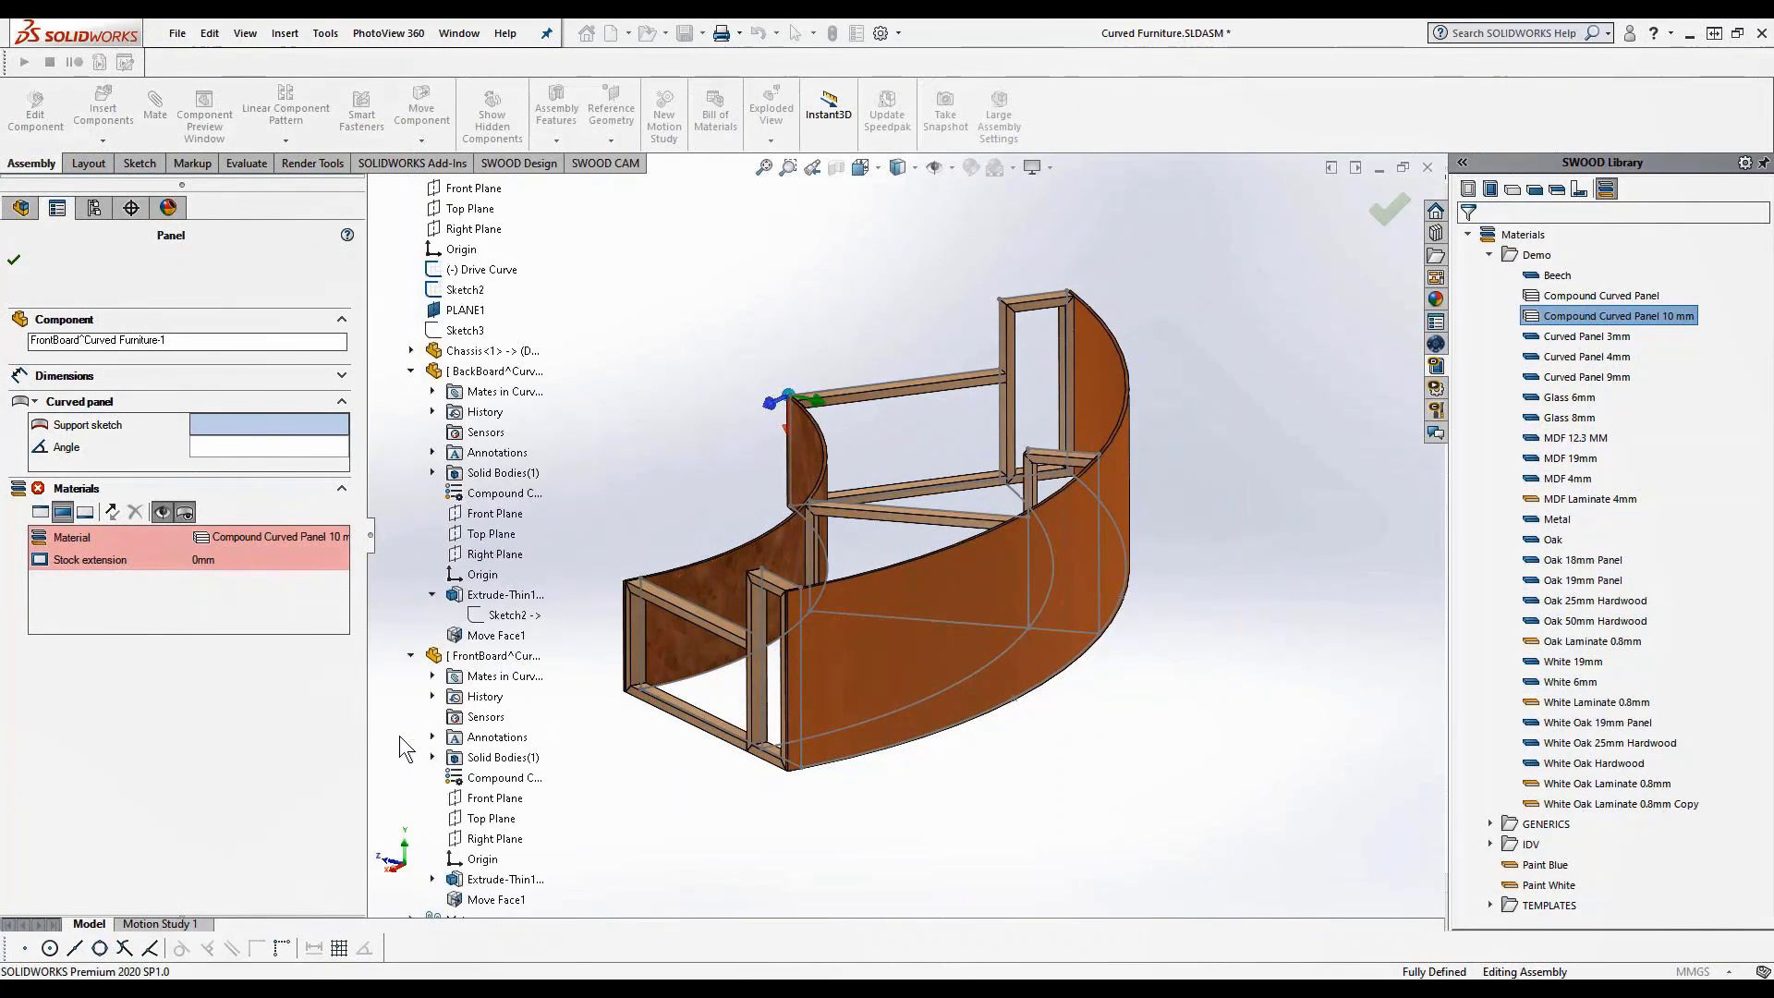
{"action": "left_click", "coordinate": [431, 879]}
{"action": "left_click", "coordinate": [506, 899]}
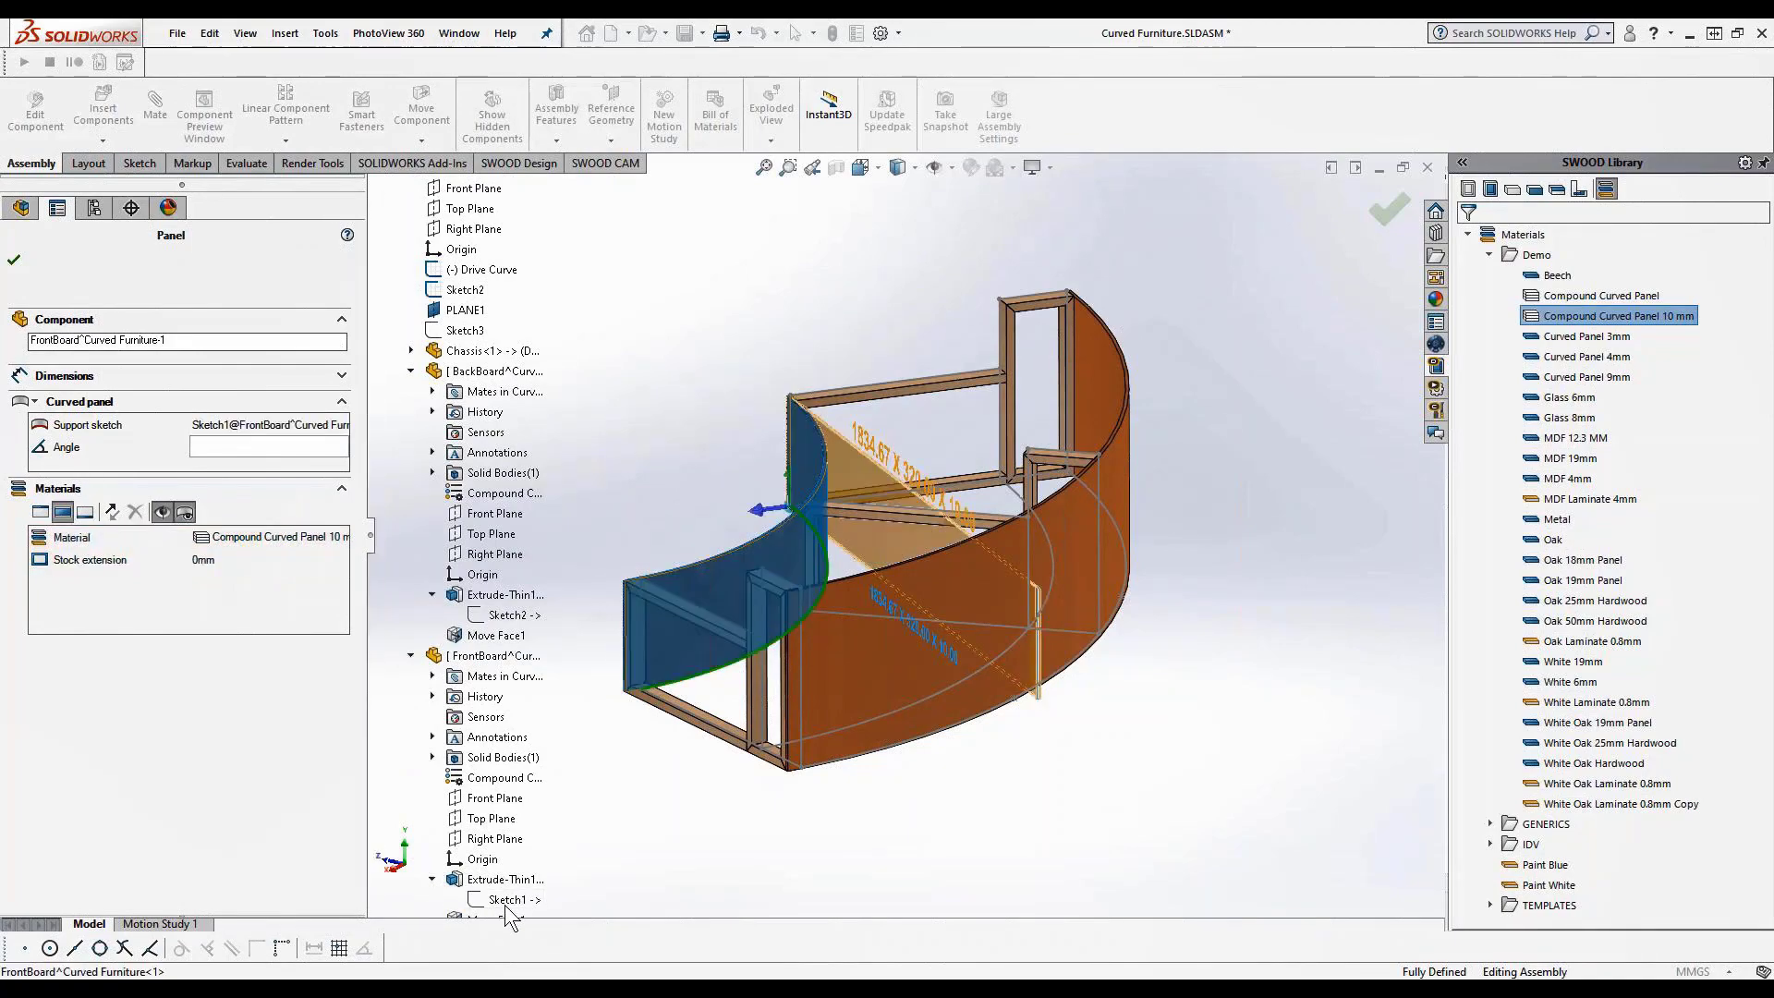
{"action": "left_click", "coordinate": [14, 264]}
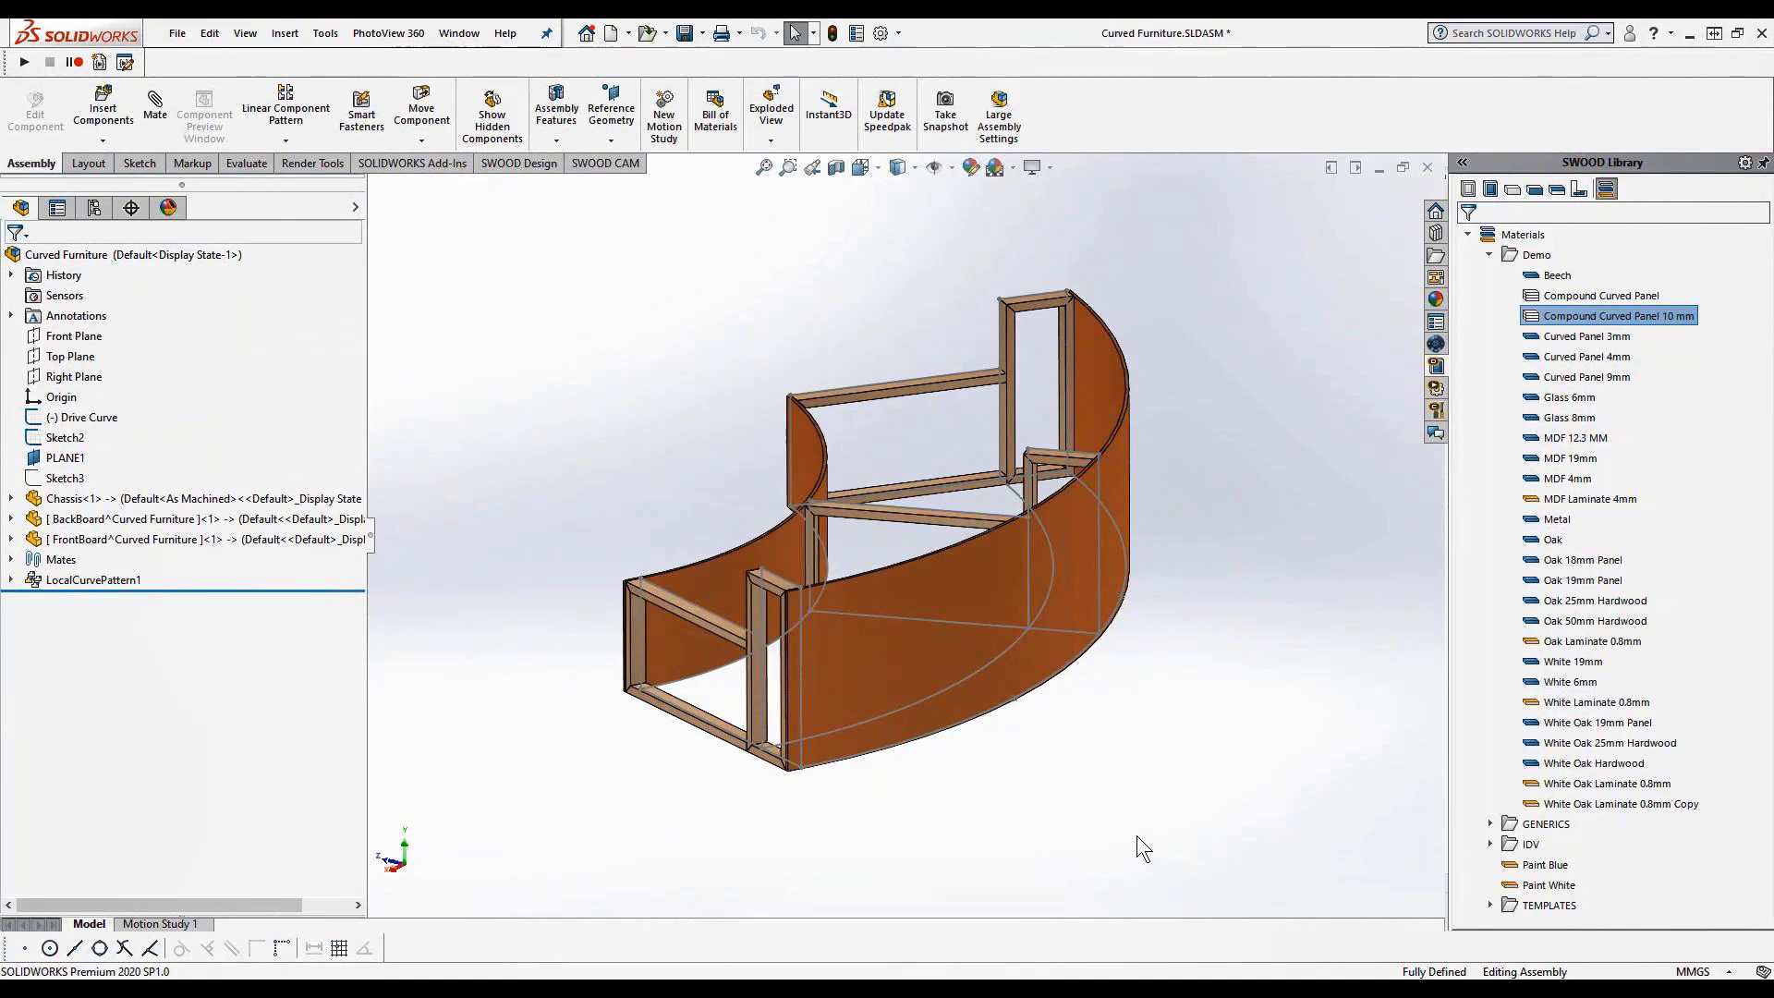
Insert a new in-context part on the assembly's Top Plane and start its first sketch
{"action": "right_click_drag", "start_coordinate": [1136, 835], "coordinate": [1201, 792]}
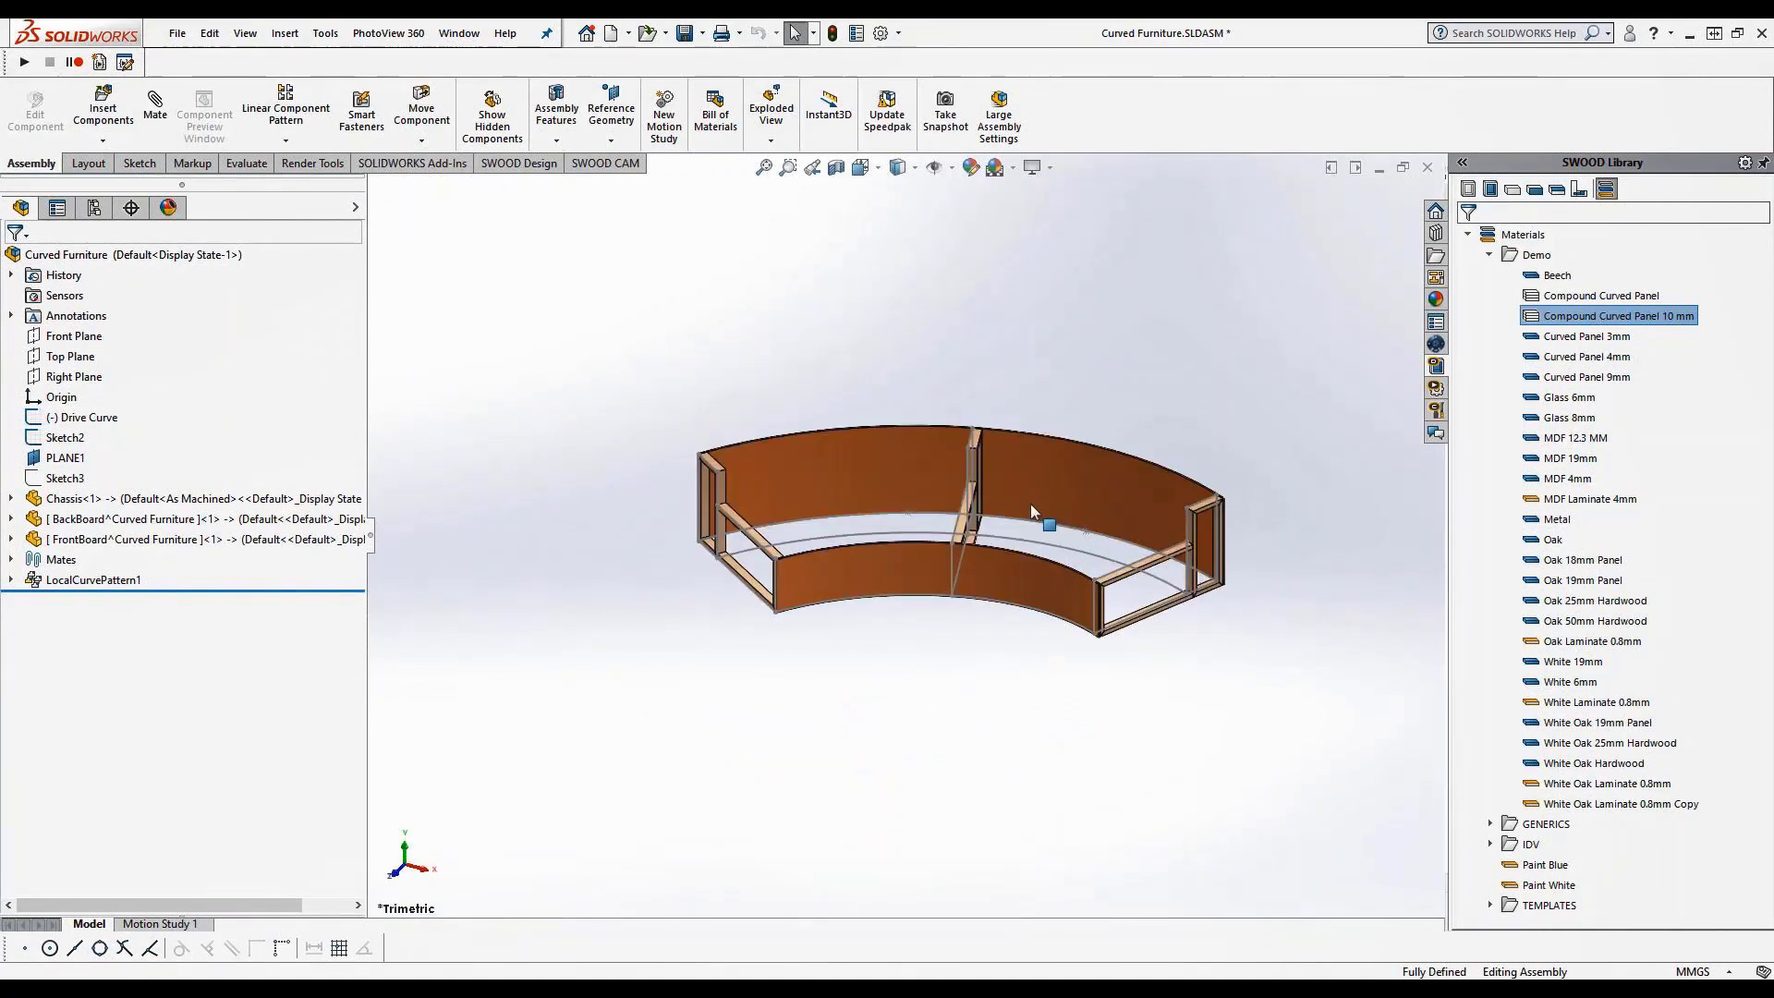
{"action": "middle_click_drag", "start_coordinate": [1031, 509], "coordinate": [1094, 626]}
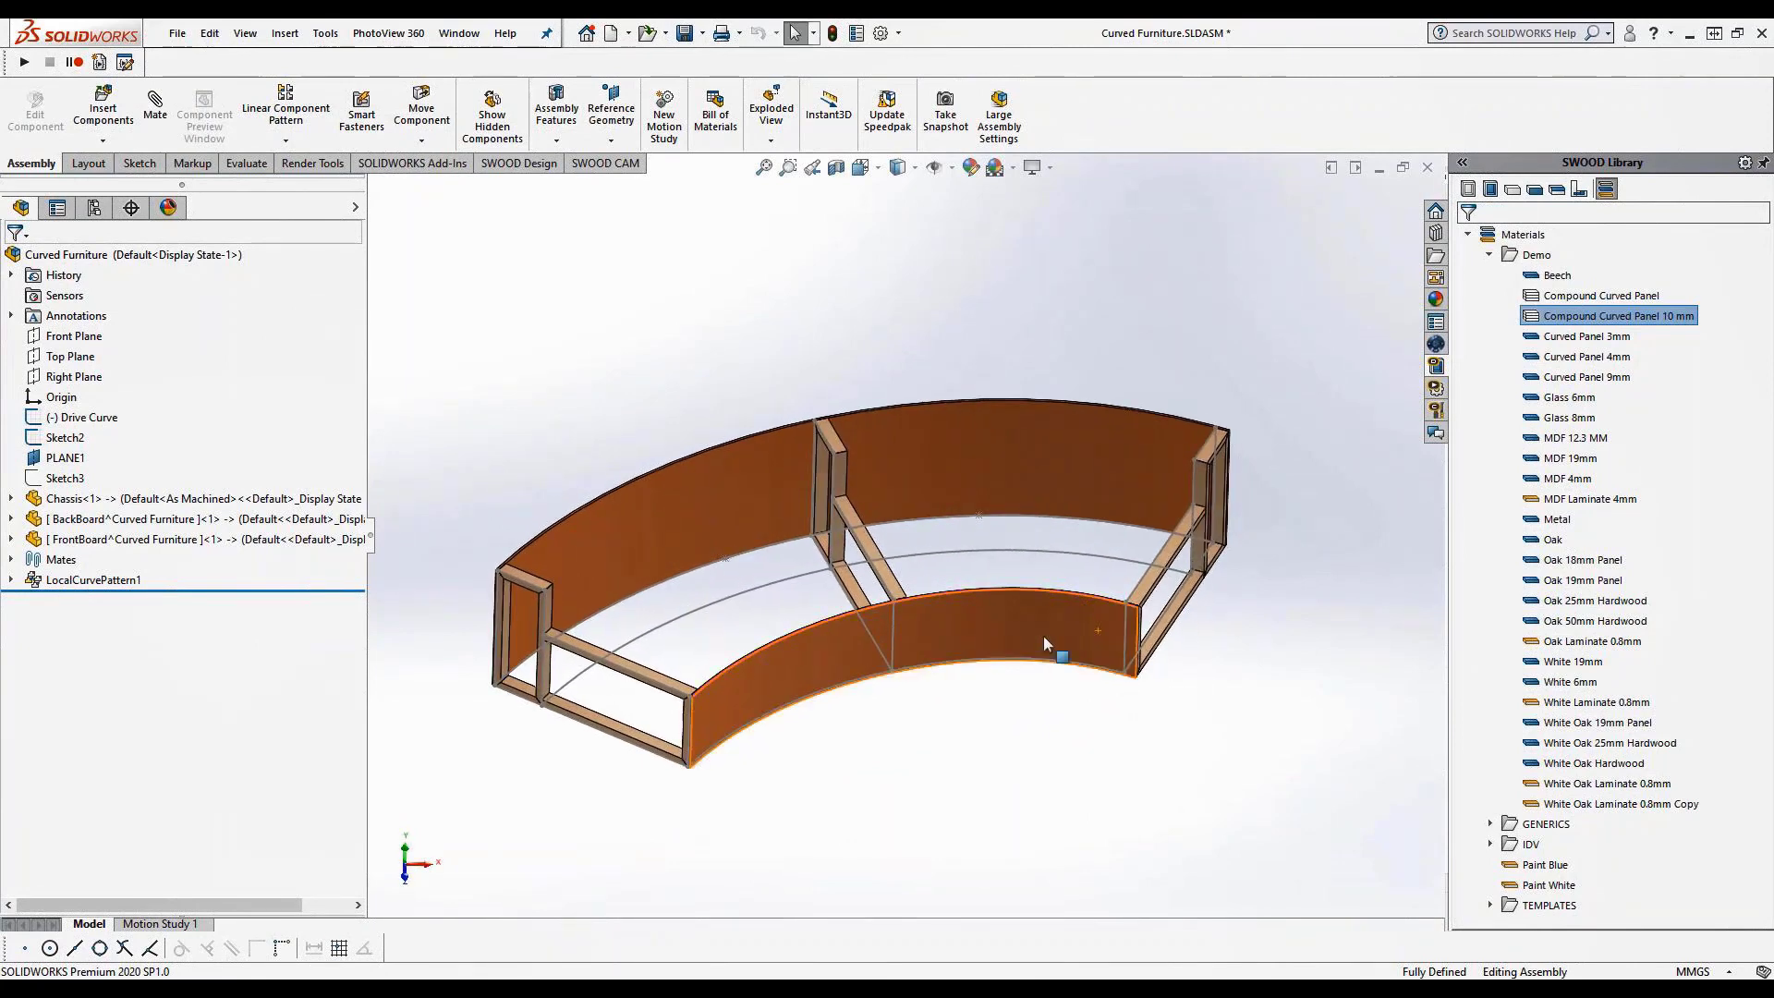
{"action": "middle_click_drag", "start_coordinate": [822, 594], "coordinate": [827, 592]}
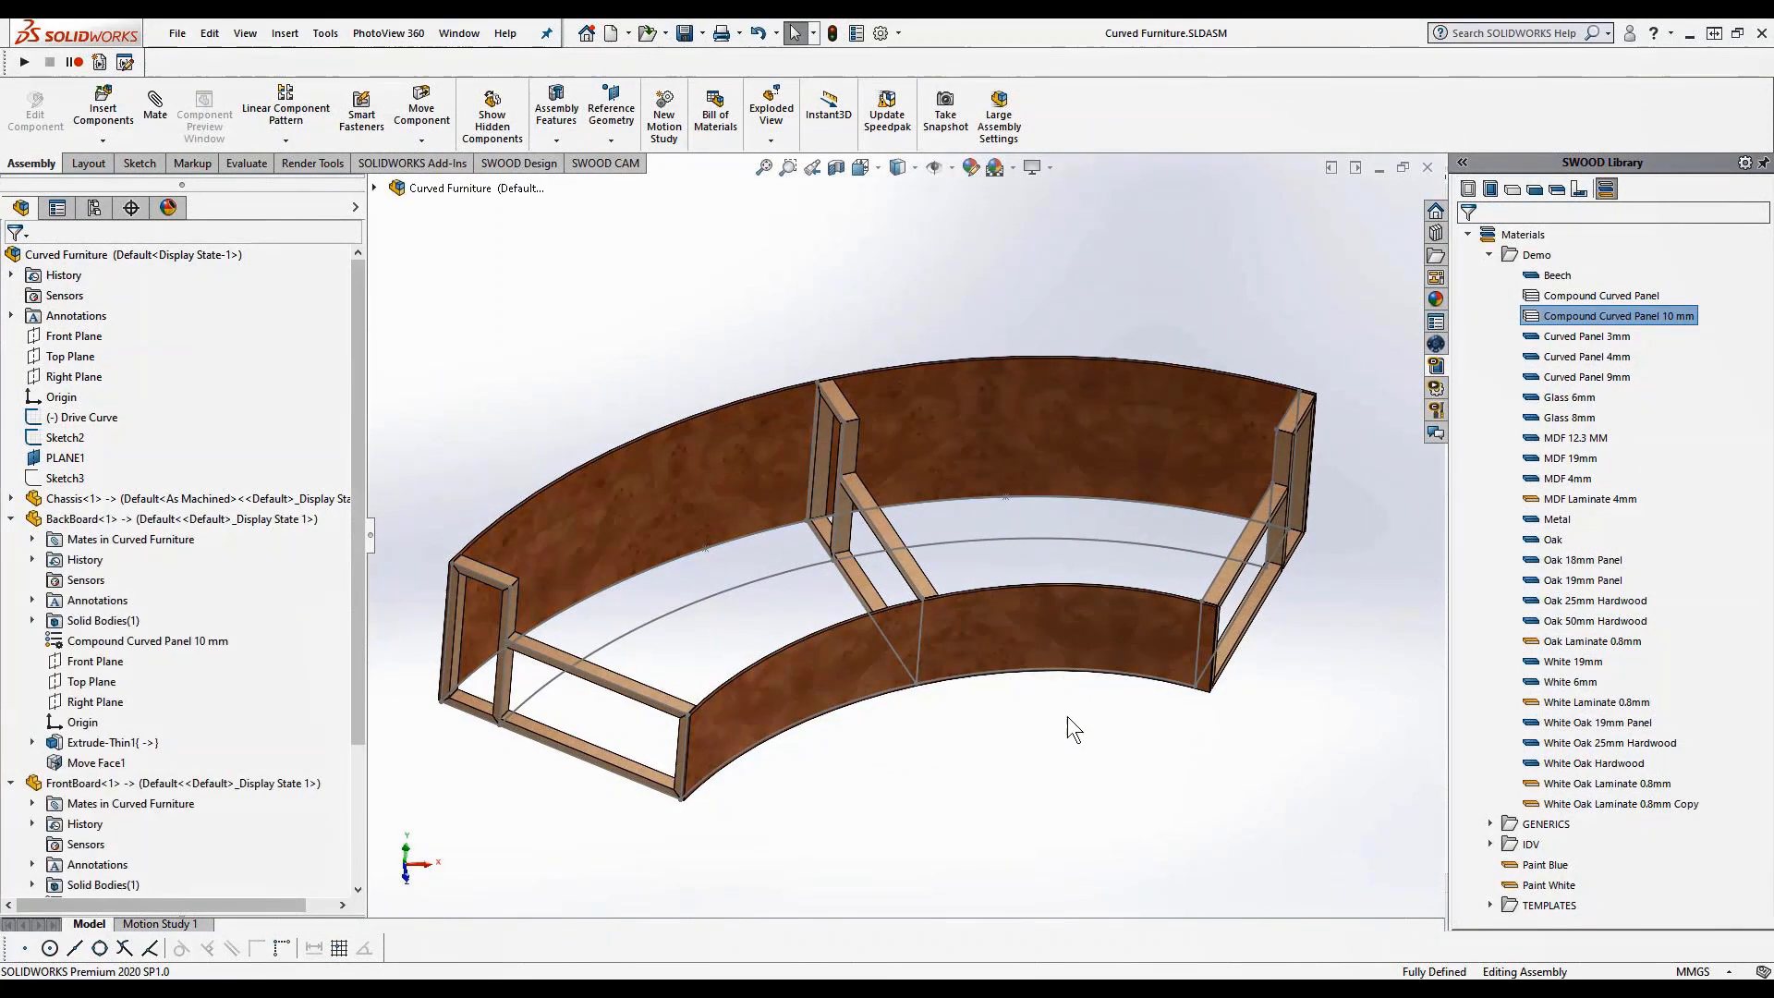
{"action": "left_click", "coordinate": [103, 141]}
{"action": "left_click", "coordinate": [121, 184]}
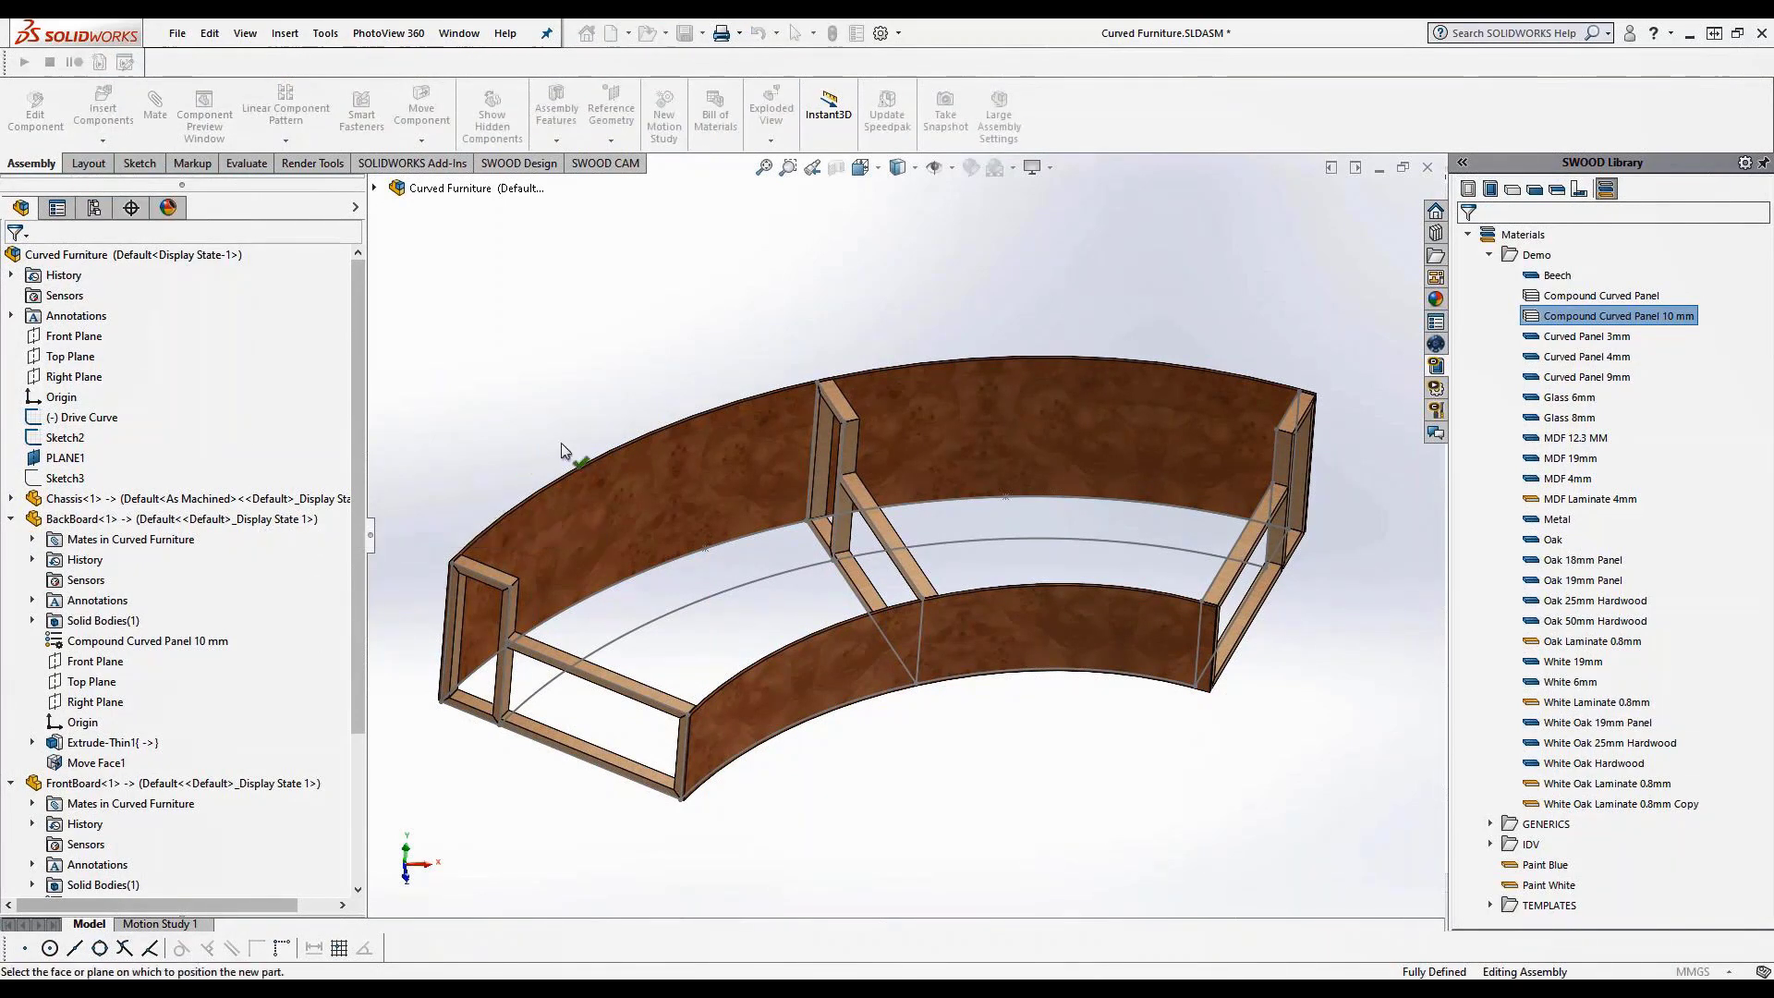
{"action": "left_click", "coordinate": [79, 358]}
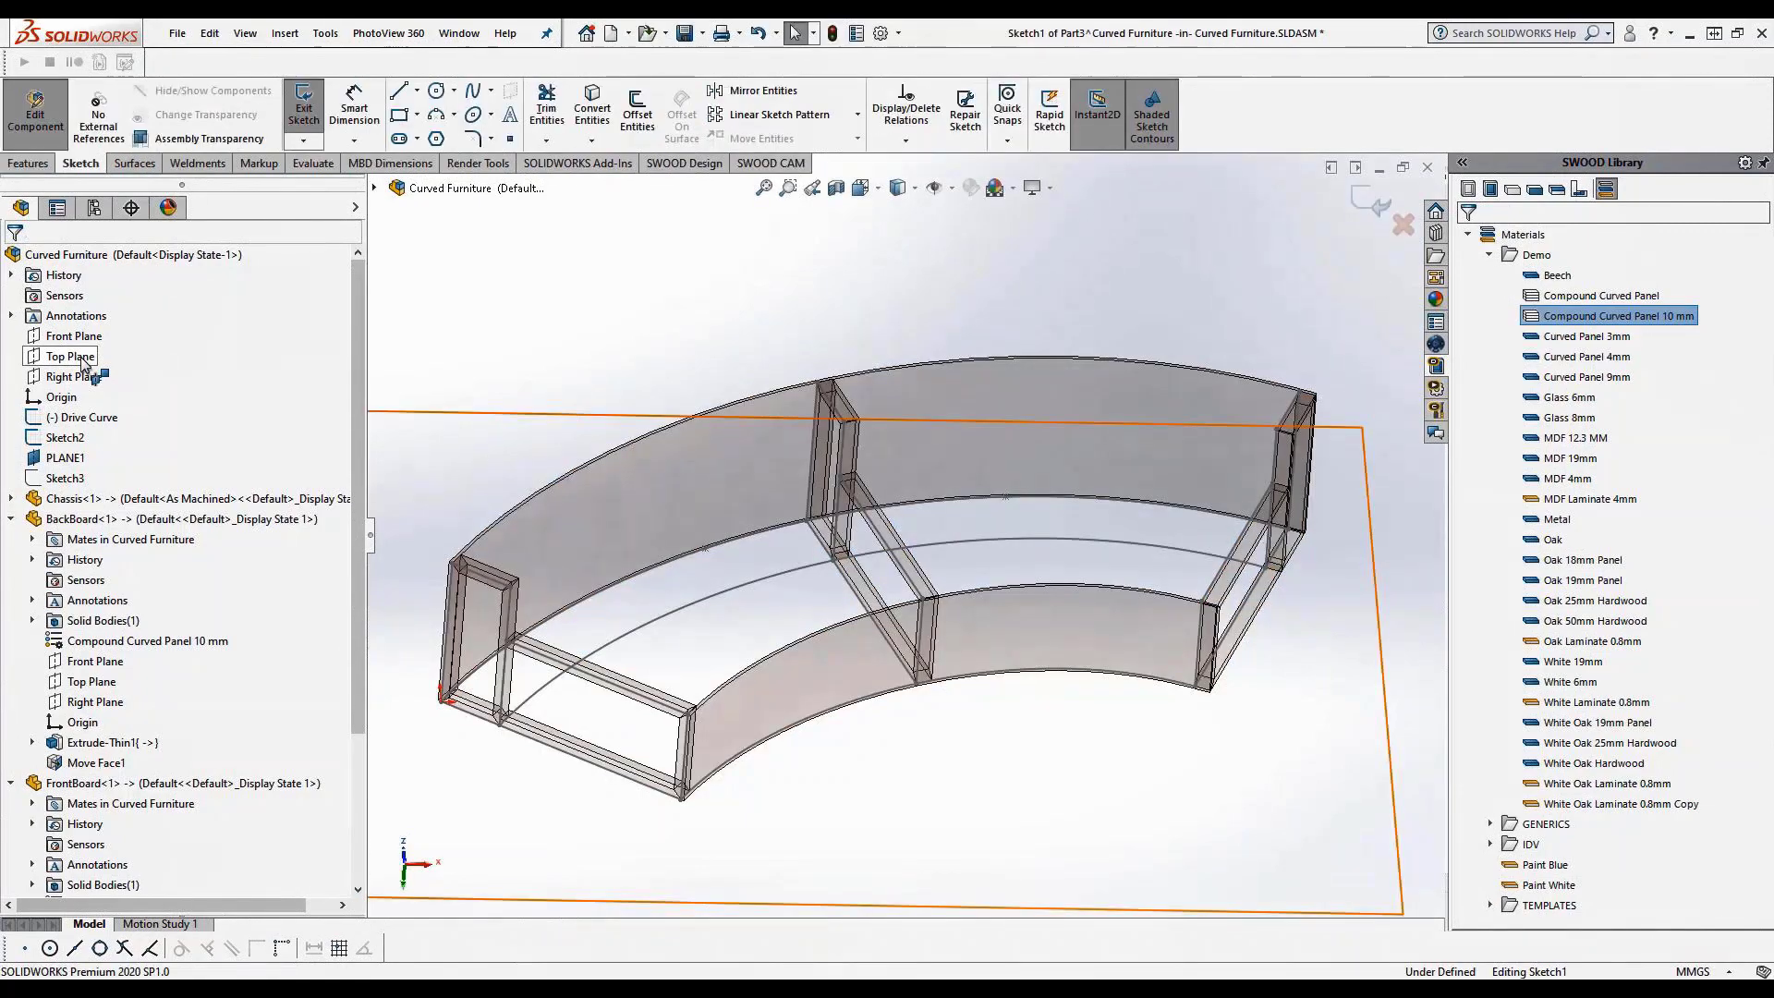
Convert the assembly's Sketch2 spline, running between the two boards, into an entity of the new part's sketch
{"action": "left_click", "coordinate": [592, 108]}
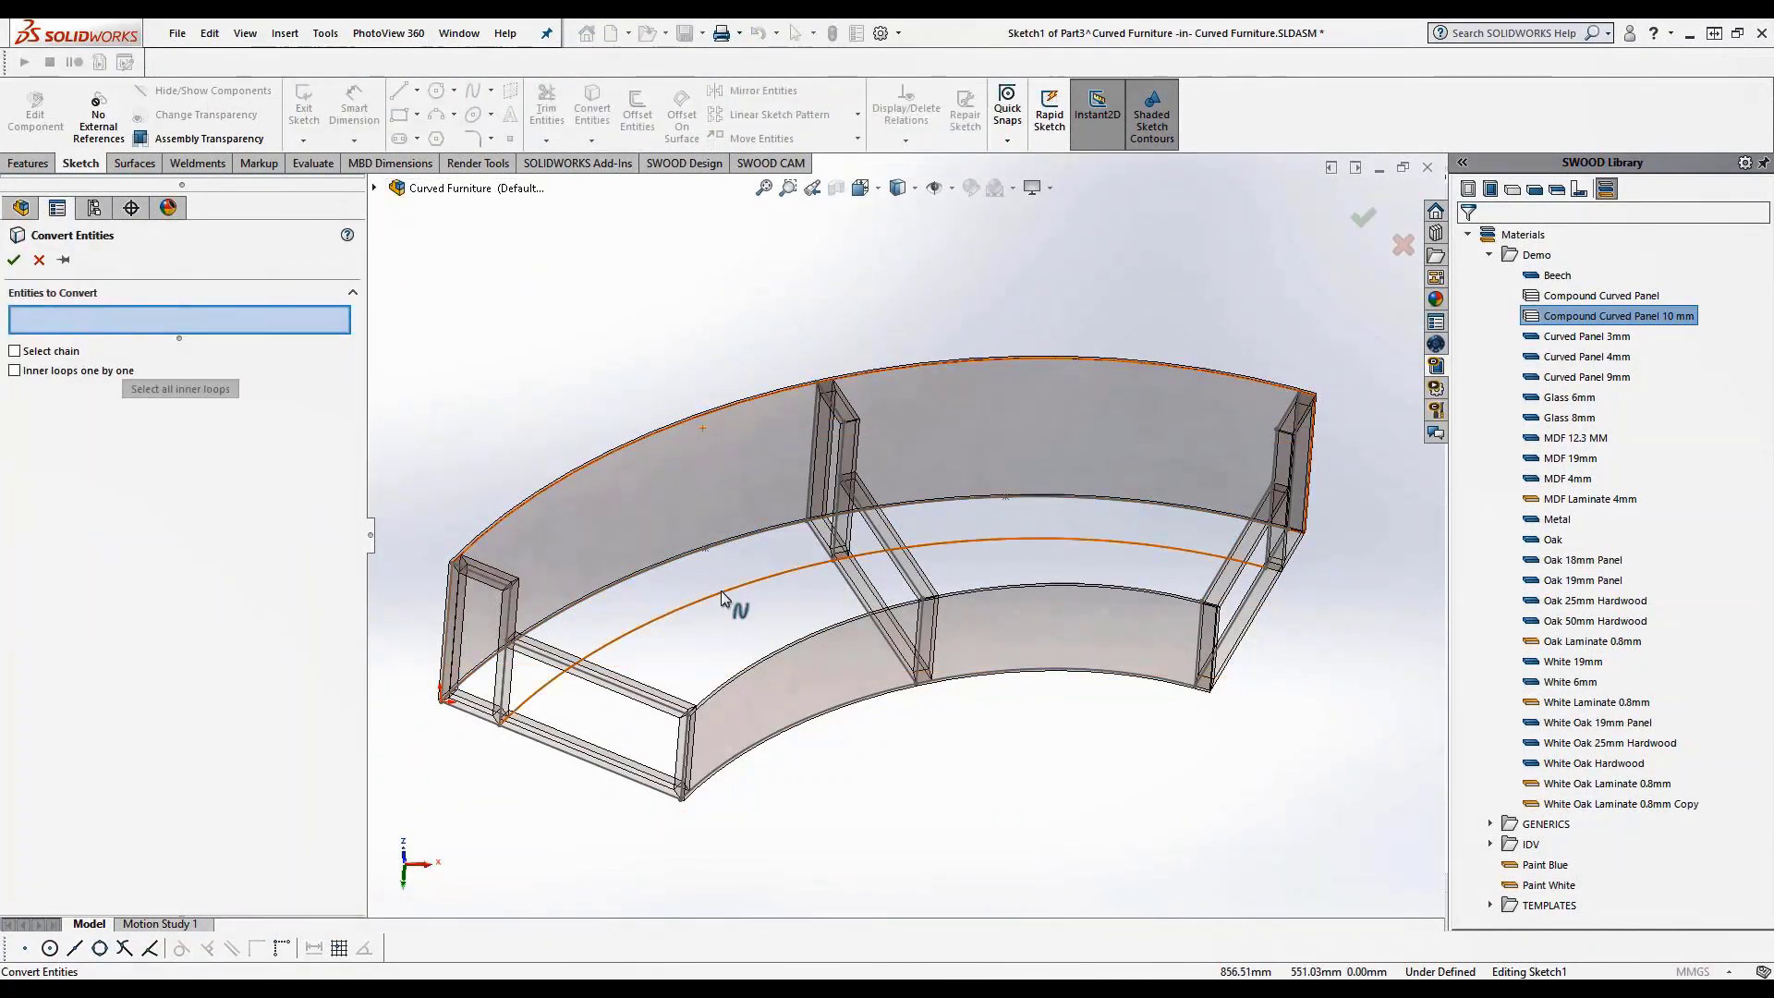
{"action": "left_click", "coordinate": [722, 597]}
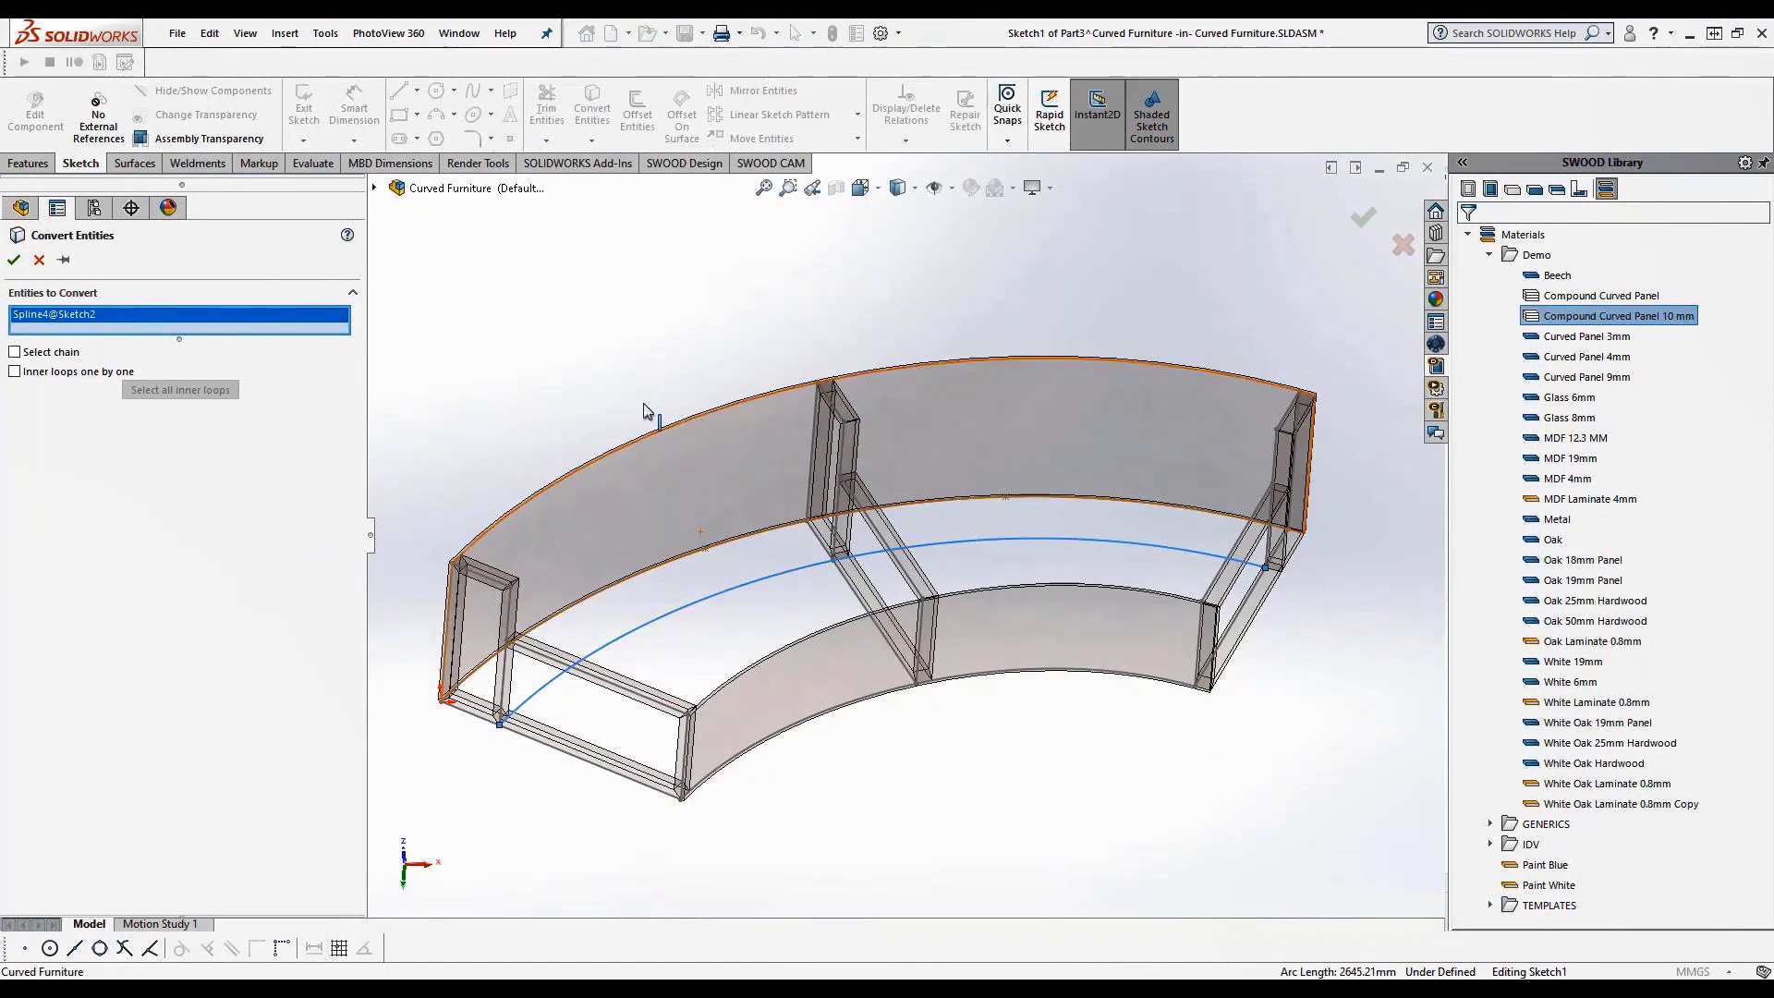
{"action": "left_click", "coordinate": [14, 260]}
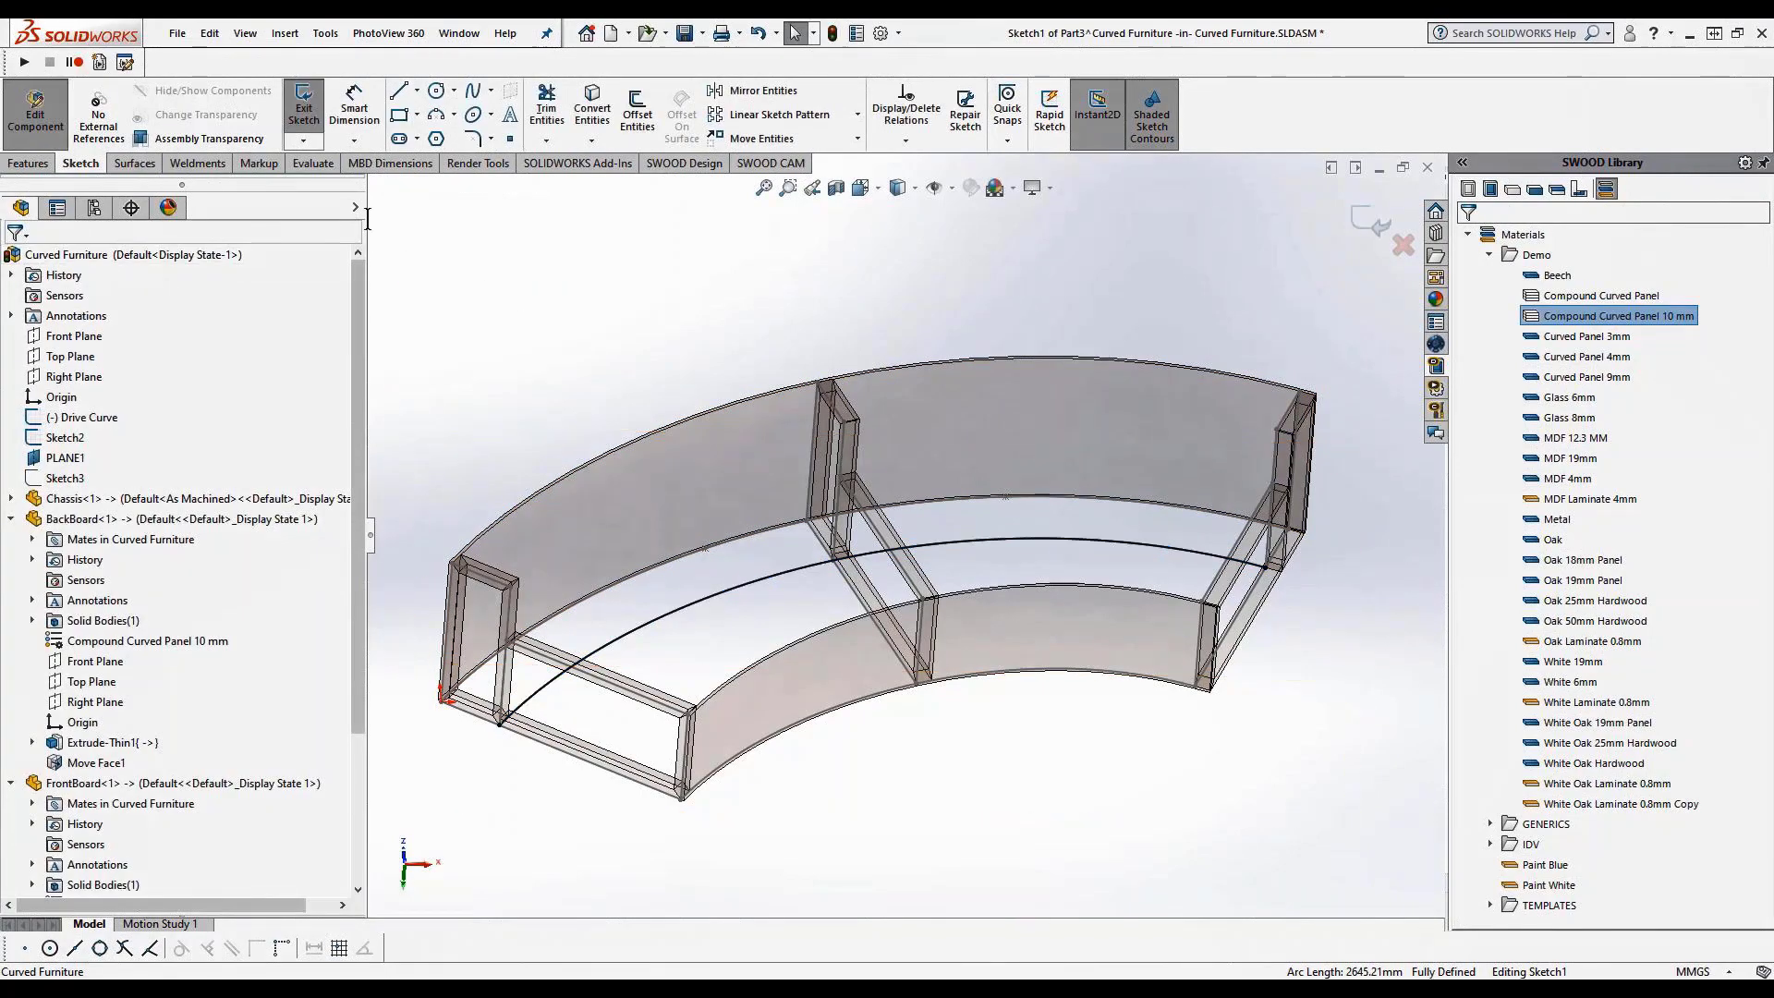
Offset the converted spline by 630 mm toward the FrontBoard, capping the ends with lines to close the profile
{"action": "left_click", "coordinate": [637, 111]}
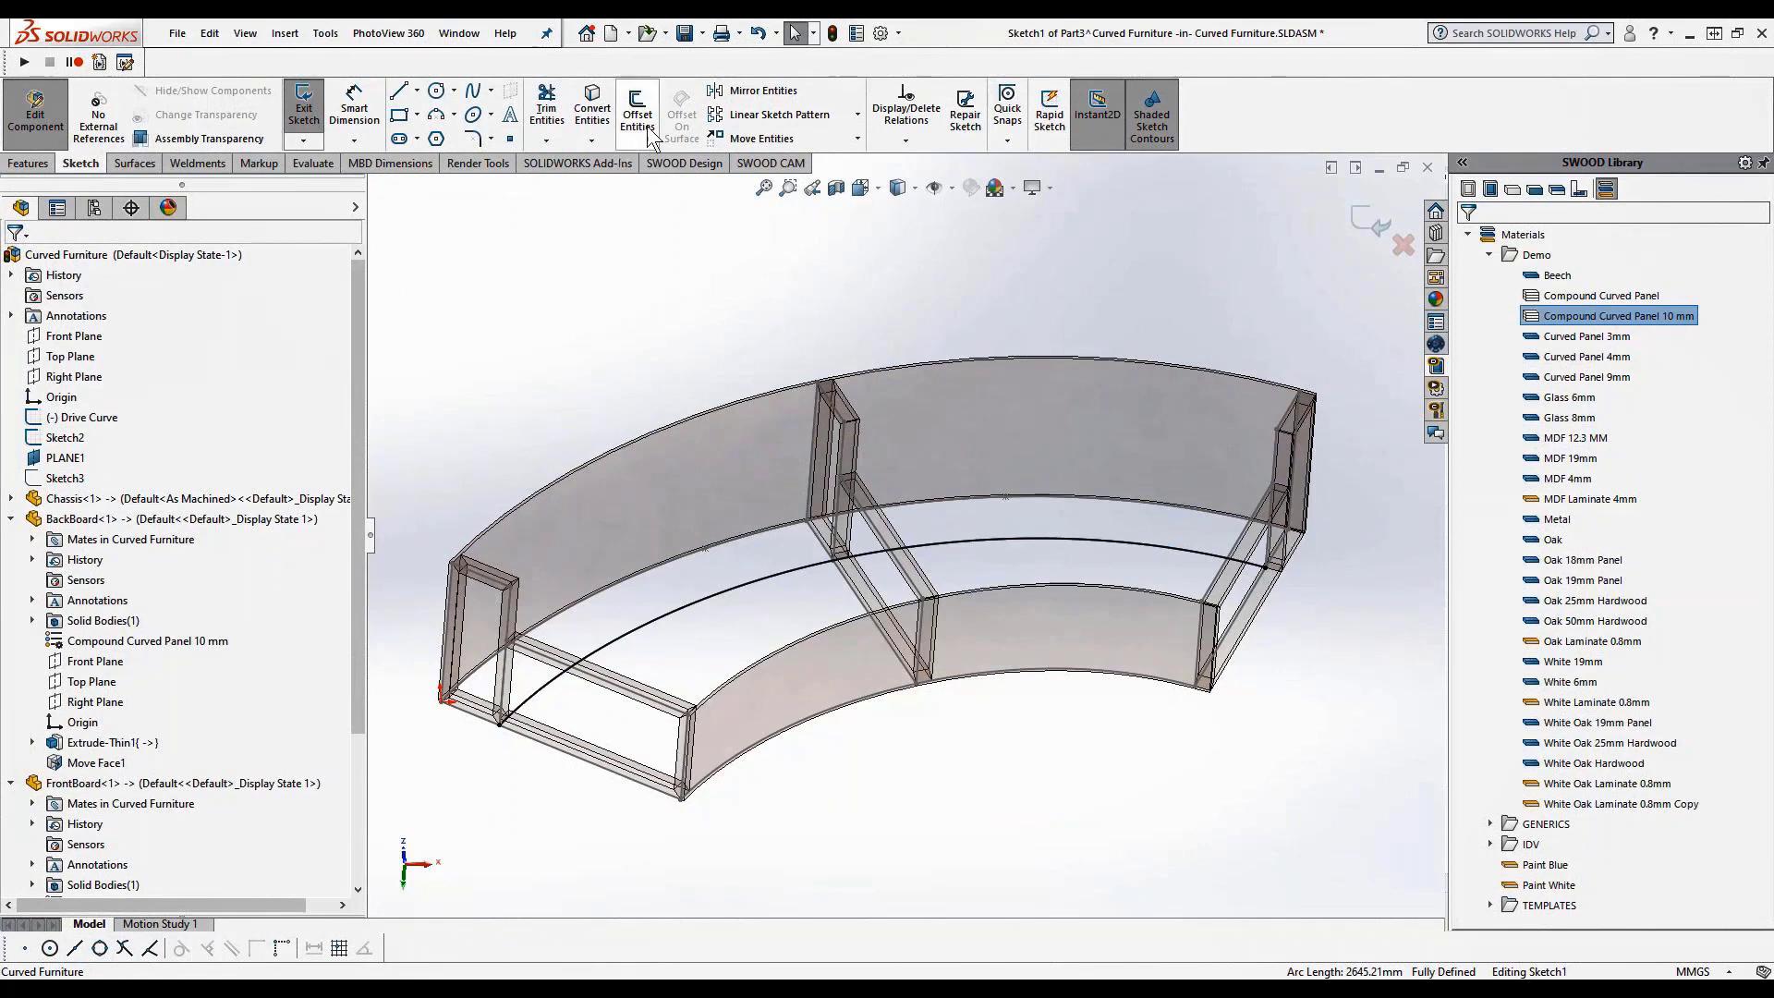
{"action": "left_click", "coordinate": [740, 585]}
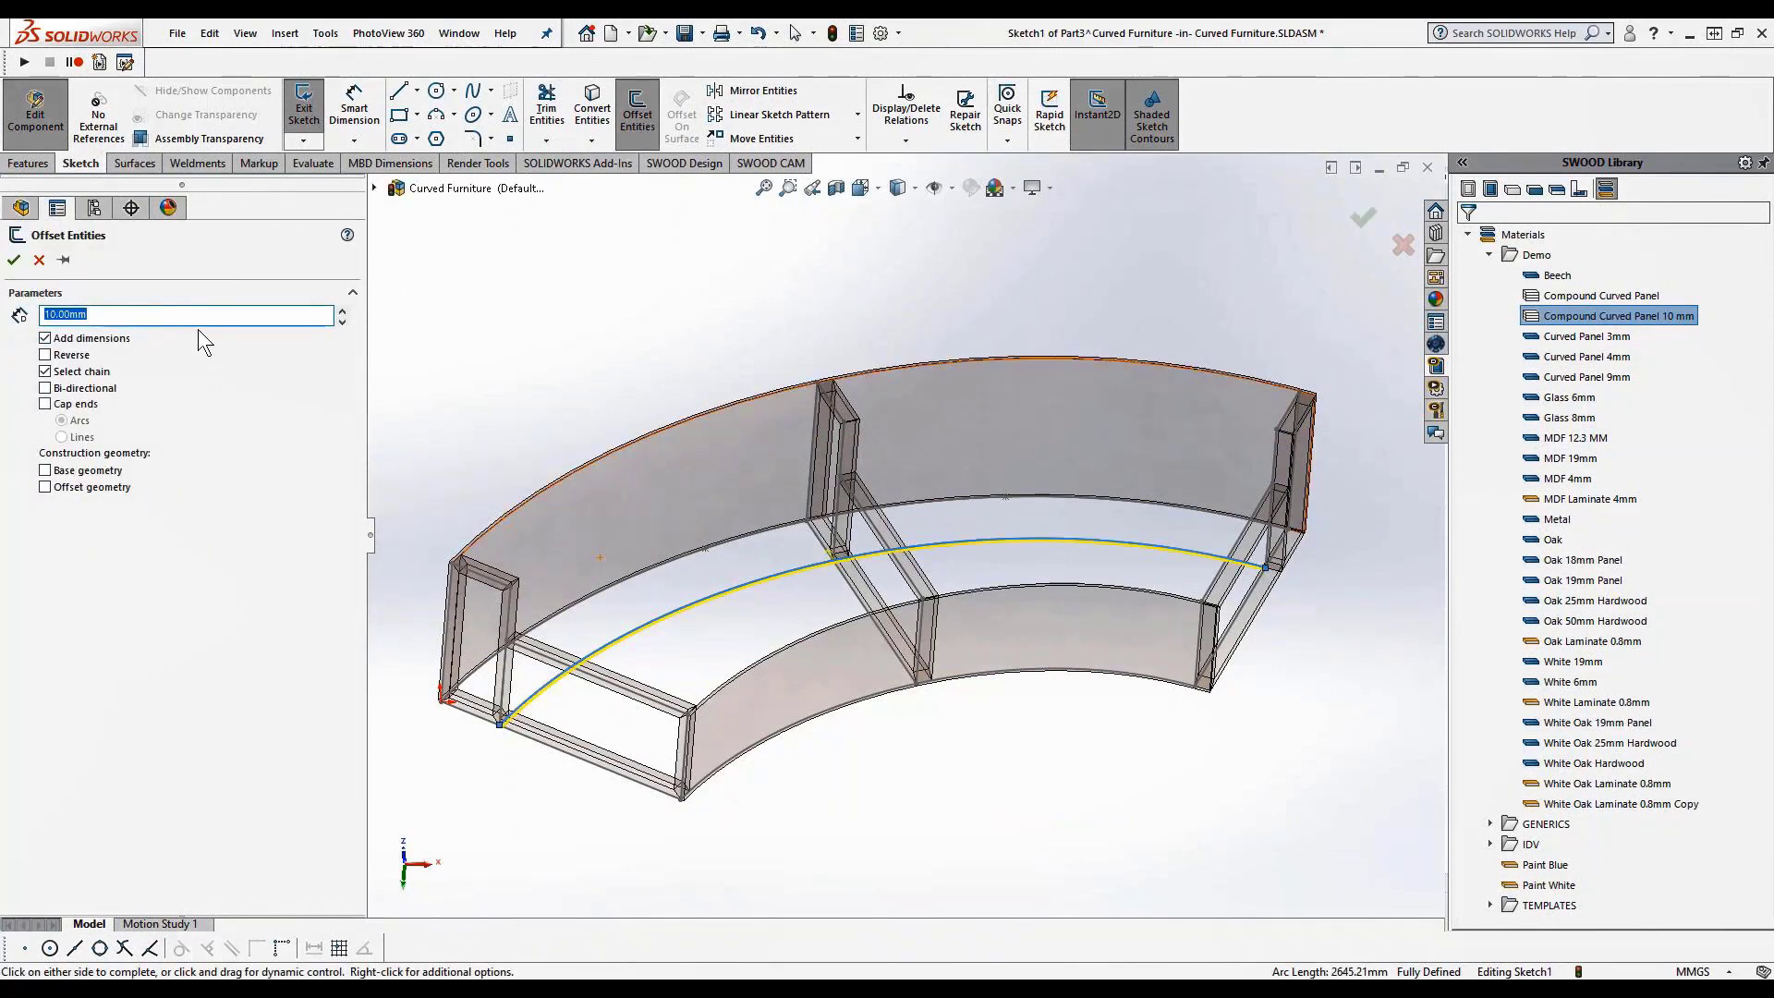
{"action": "type", "text": "630"}
{"action": "key", "text": "Return"}
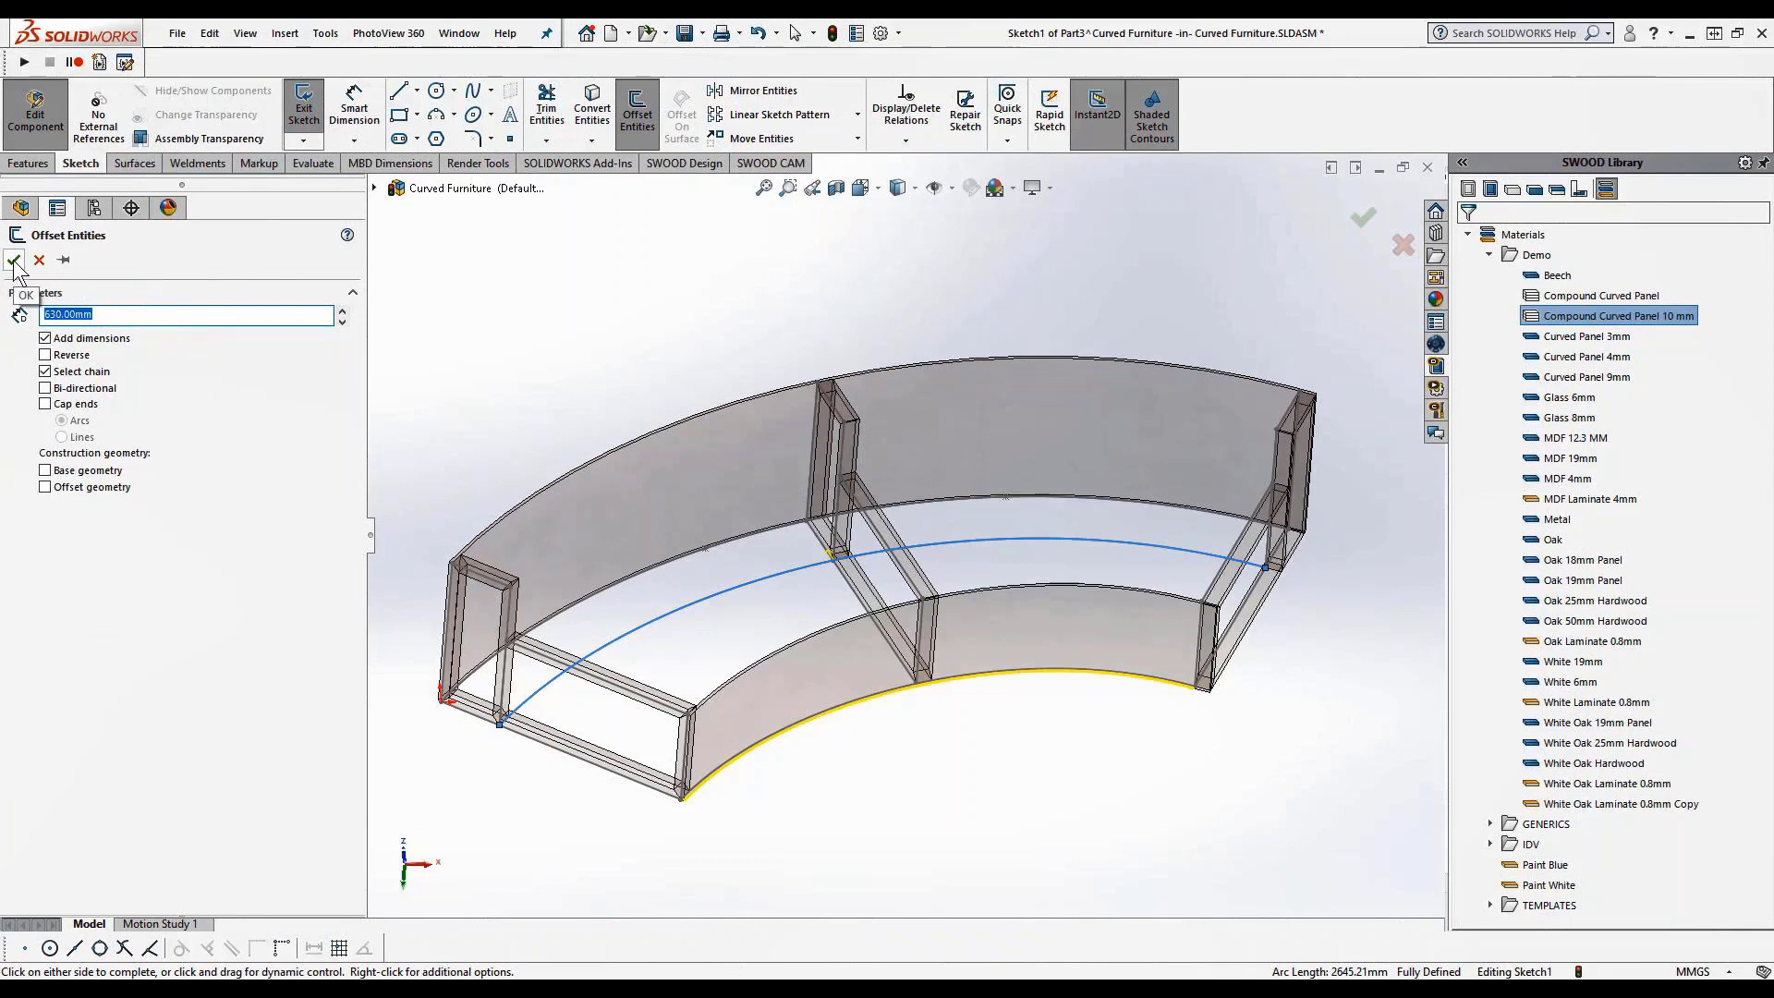
{"action": "left_click", "coordinate": [45, 404]}
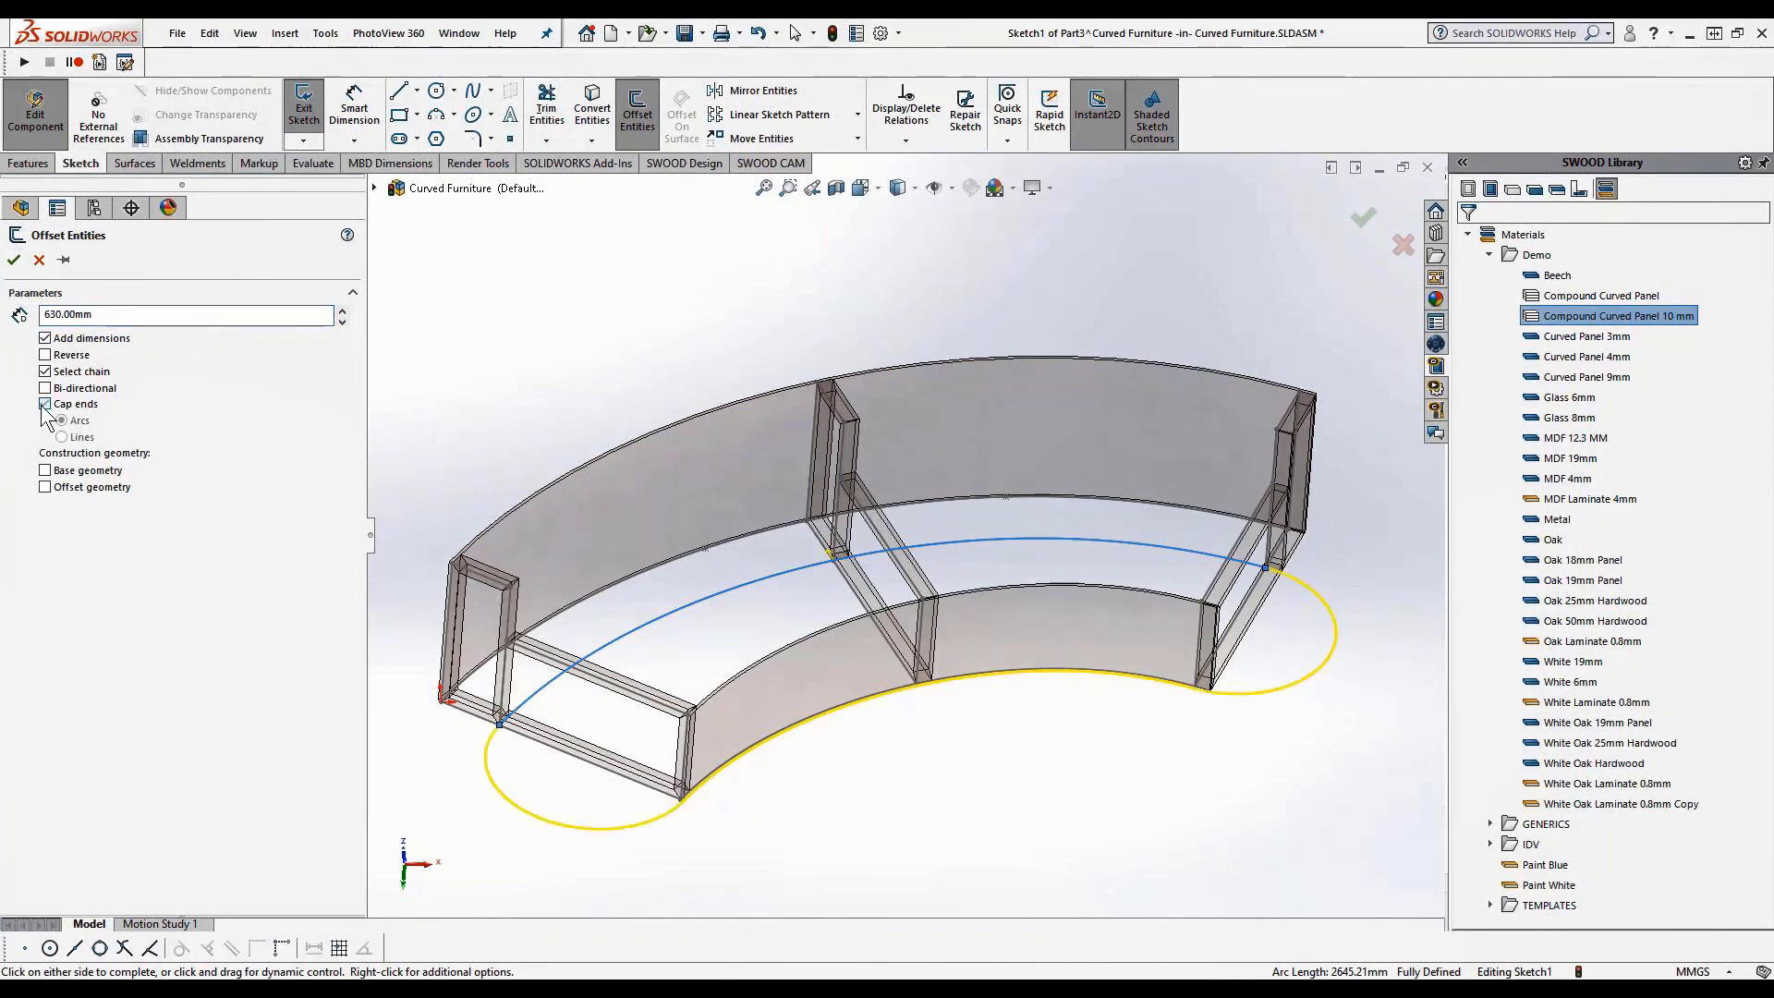
{"action": "left_click", "coordinate": [62, 437]}
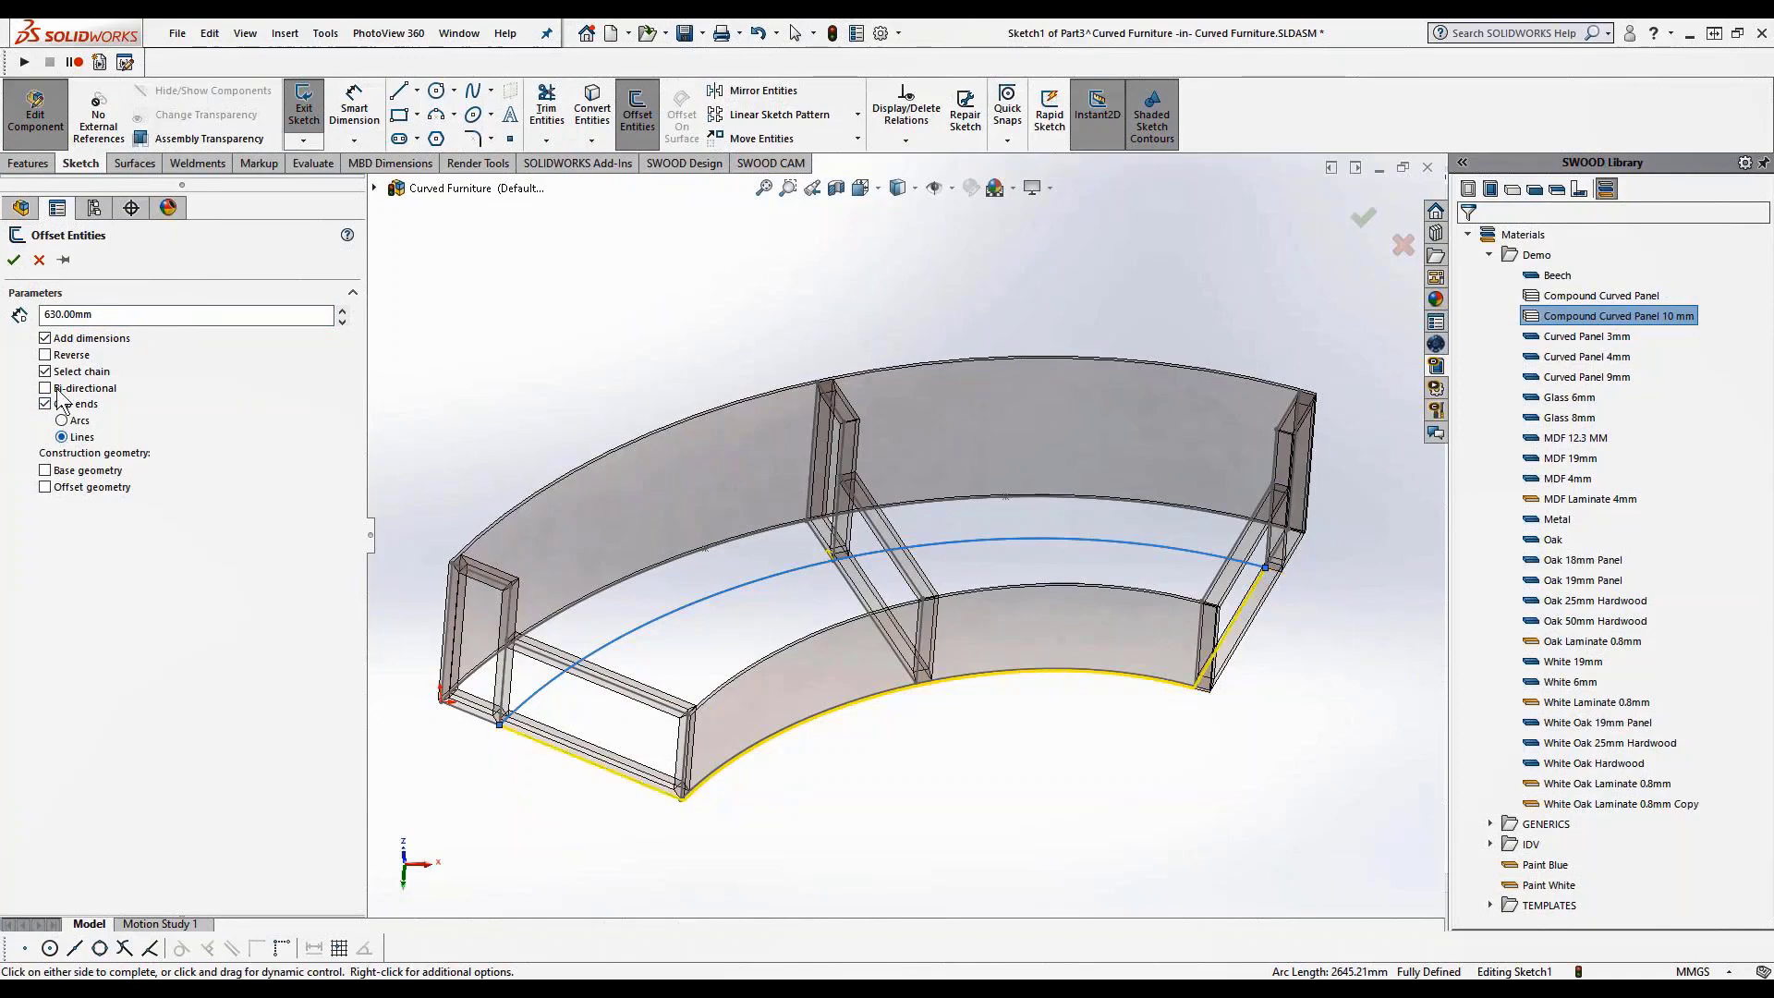
{"action": "left_click", "coordinate": [14, 260]}
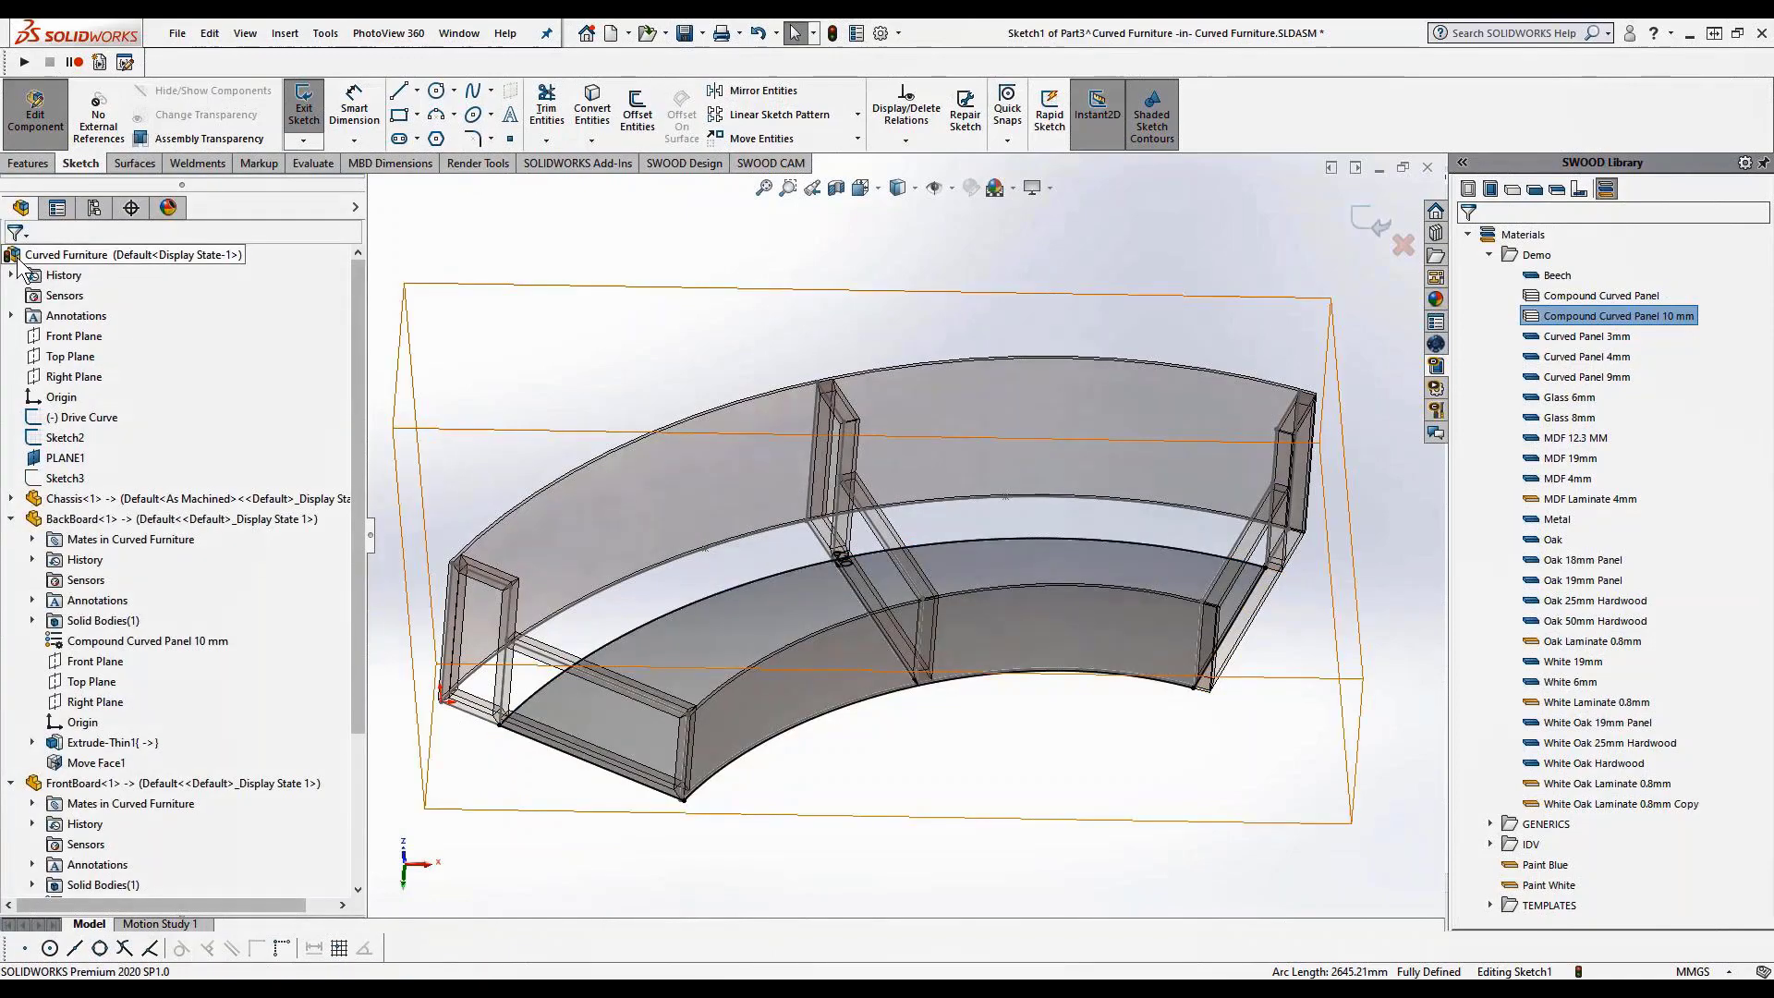
Extrude the closed profile 10 mm blind, starting from a 320 mm offset above the sketch plane
{"action": "left_click", "coordinate": [48, 163]}
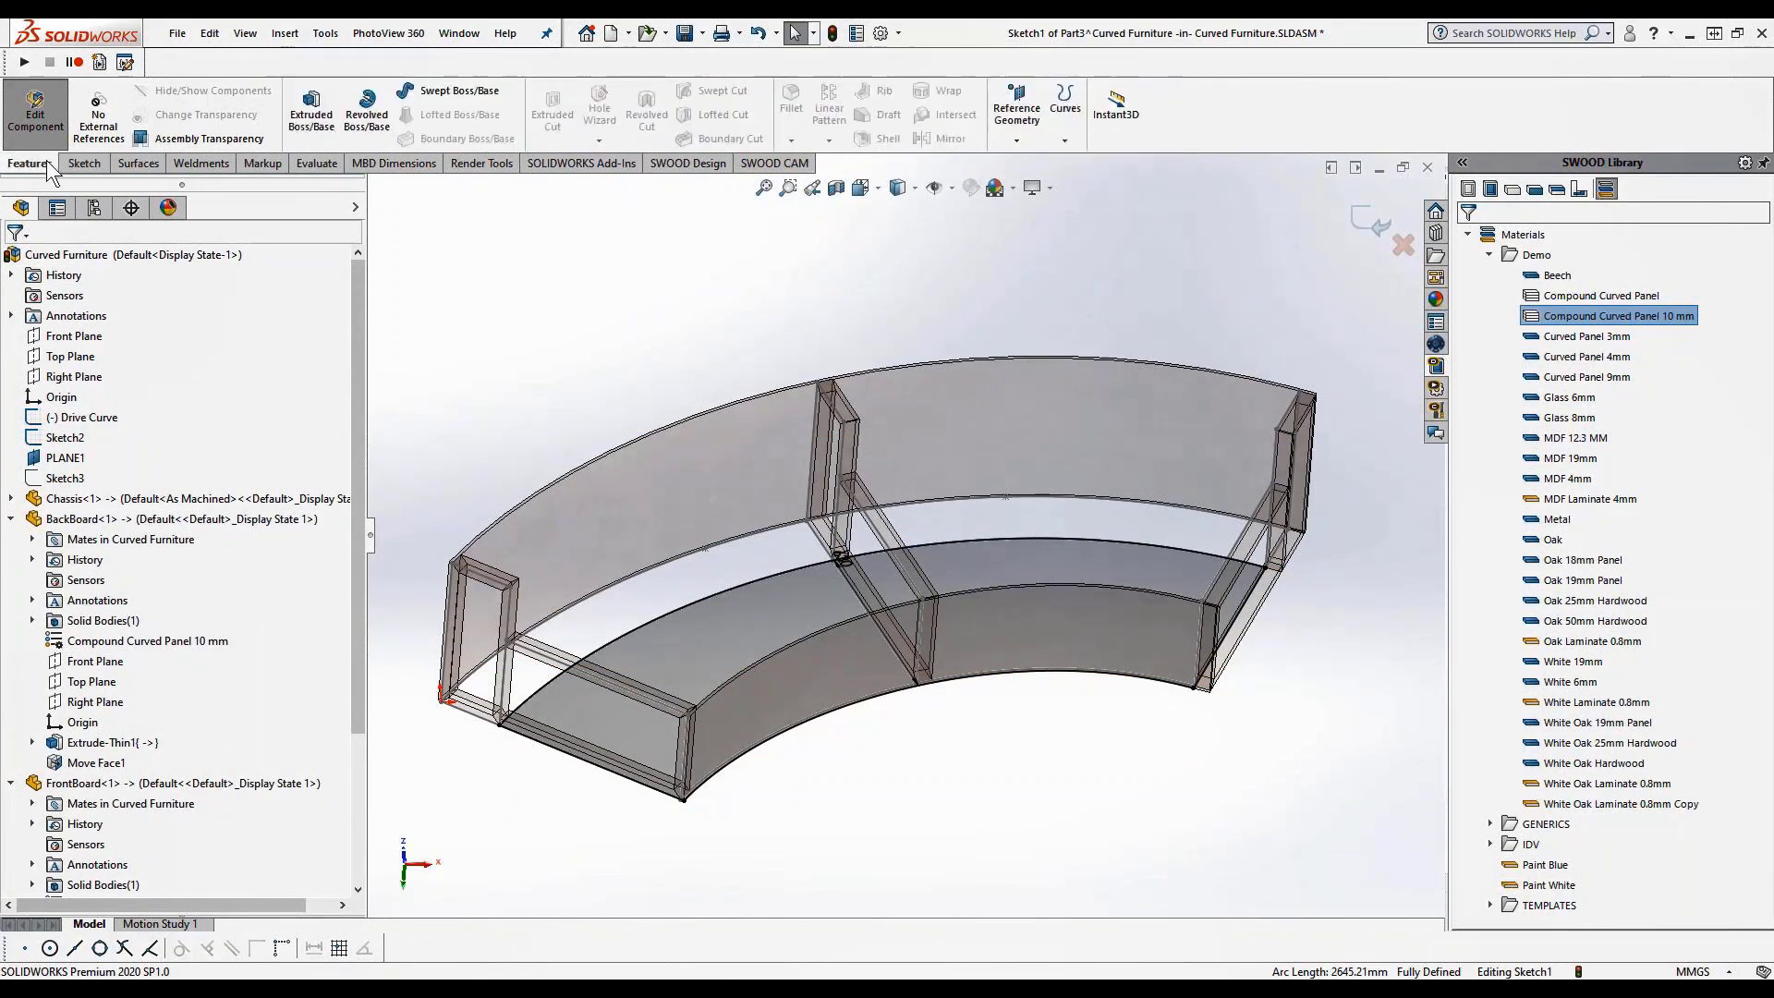
{"action": "left_click", "coordinate": [314, 109]}
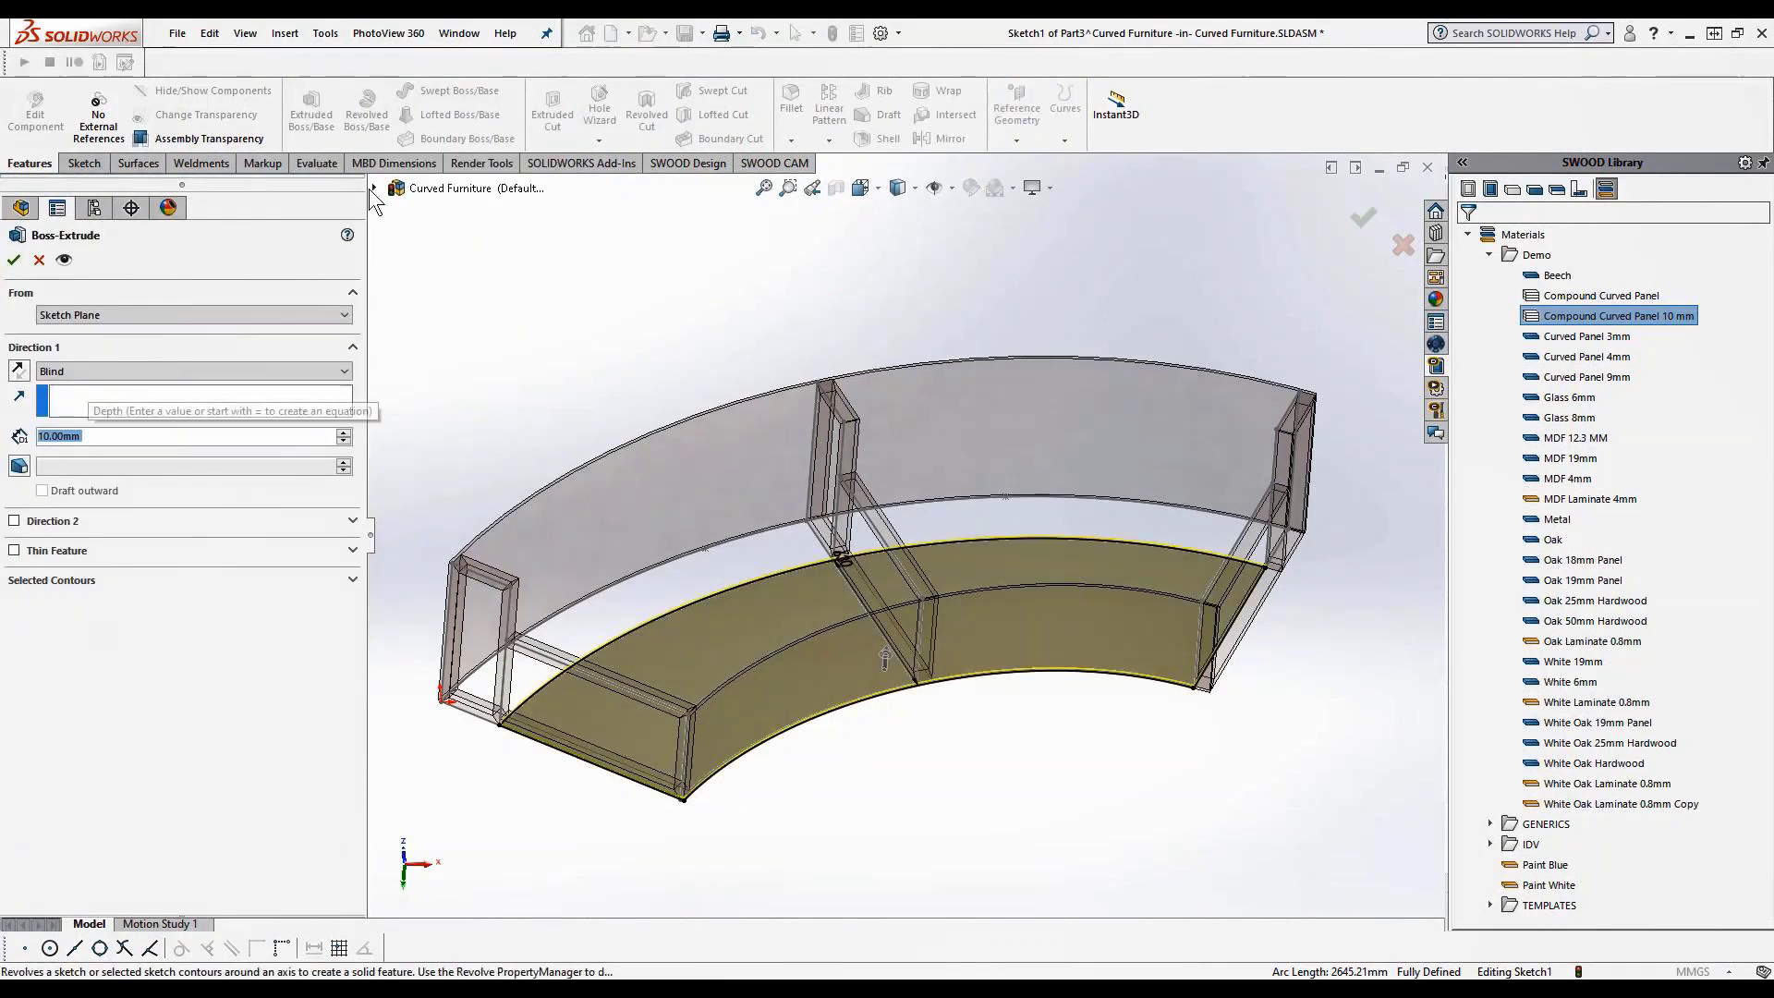
{"action": "left_click", "coordinate": [235, 314]}
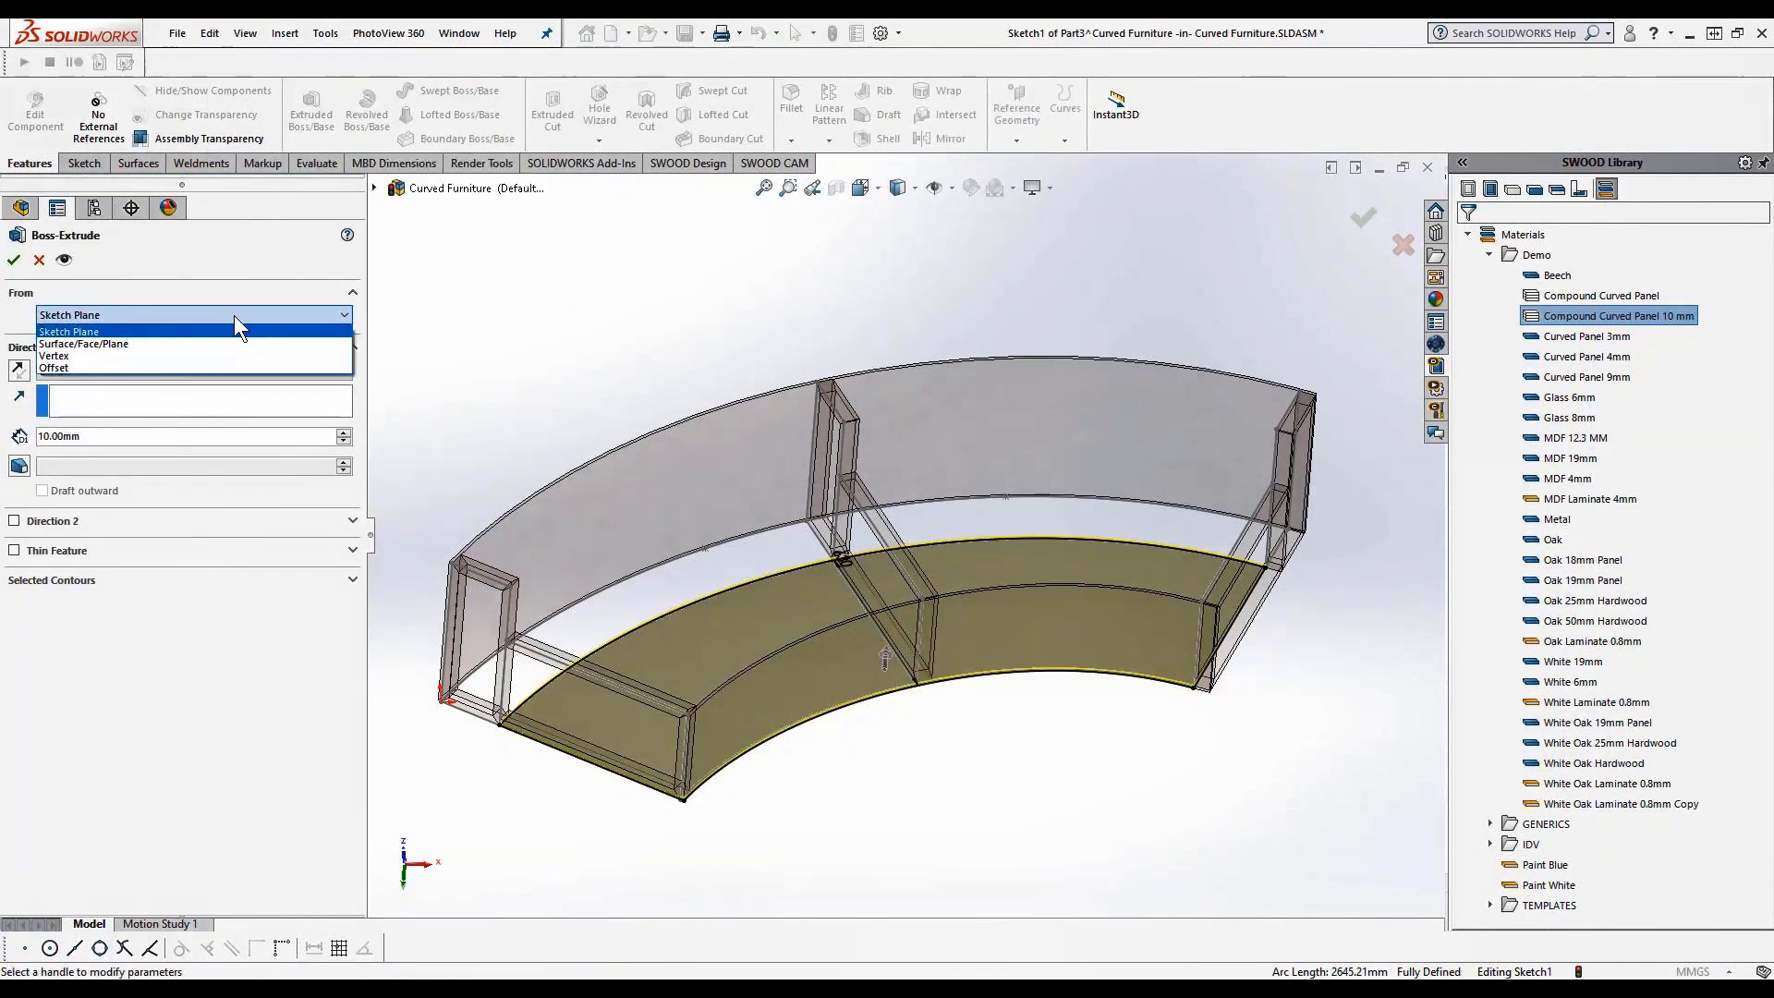
{"action": "left_click", "coordinate": [219, 367]}
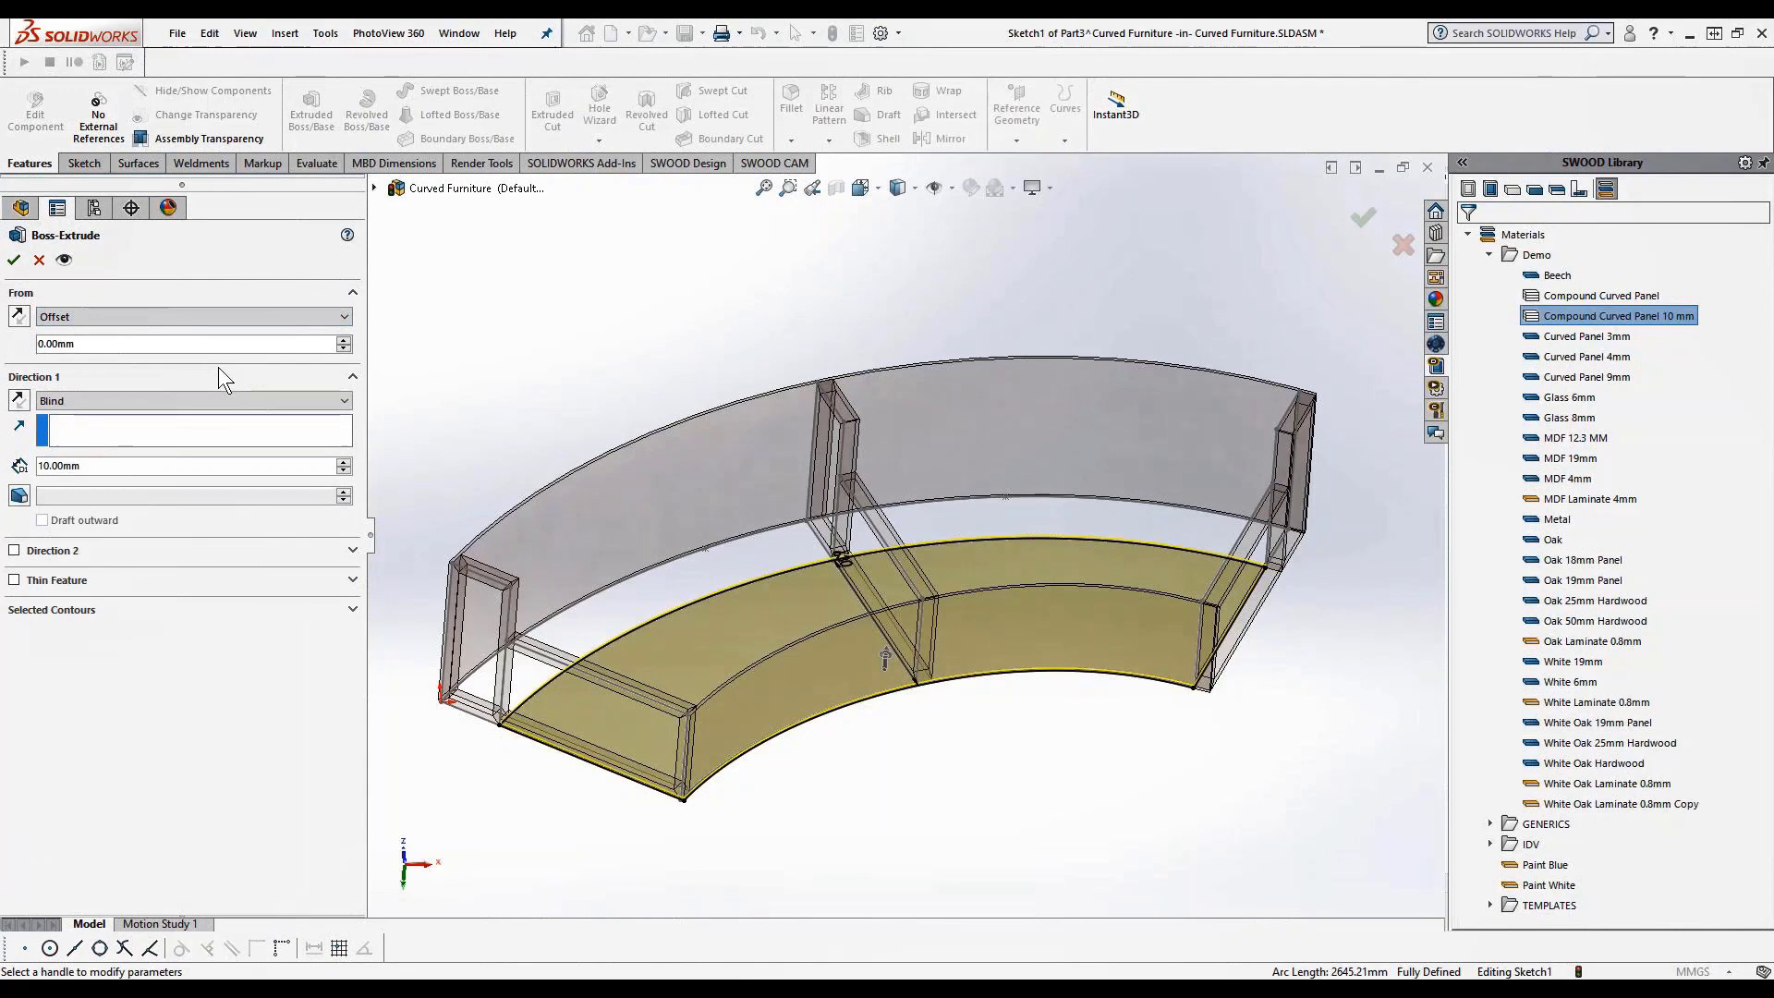
{"action": "double_click", "coordinate": [153, 343]}
{"action": "type", "text": "320"}
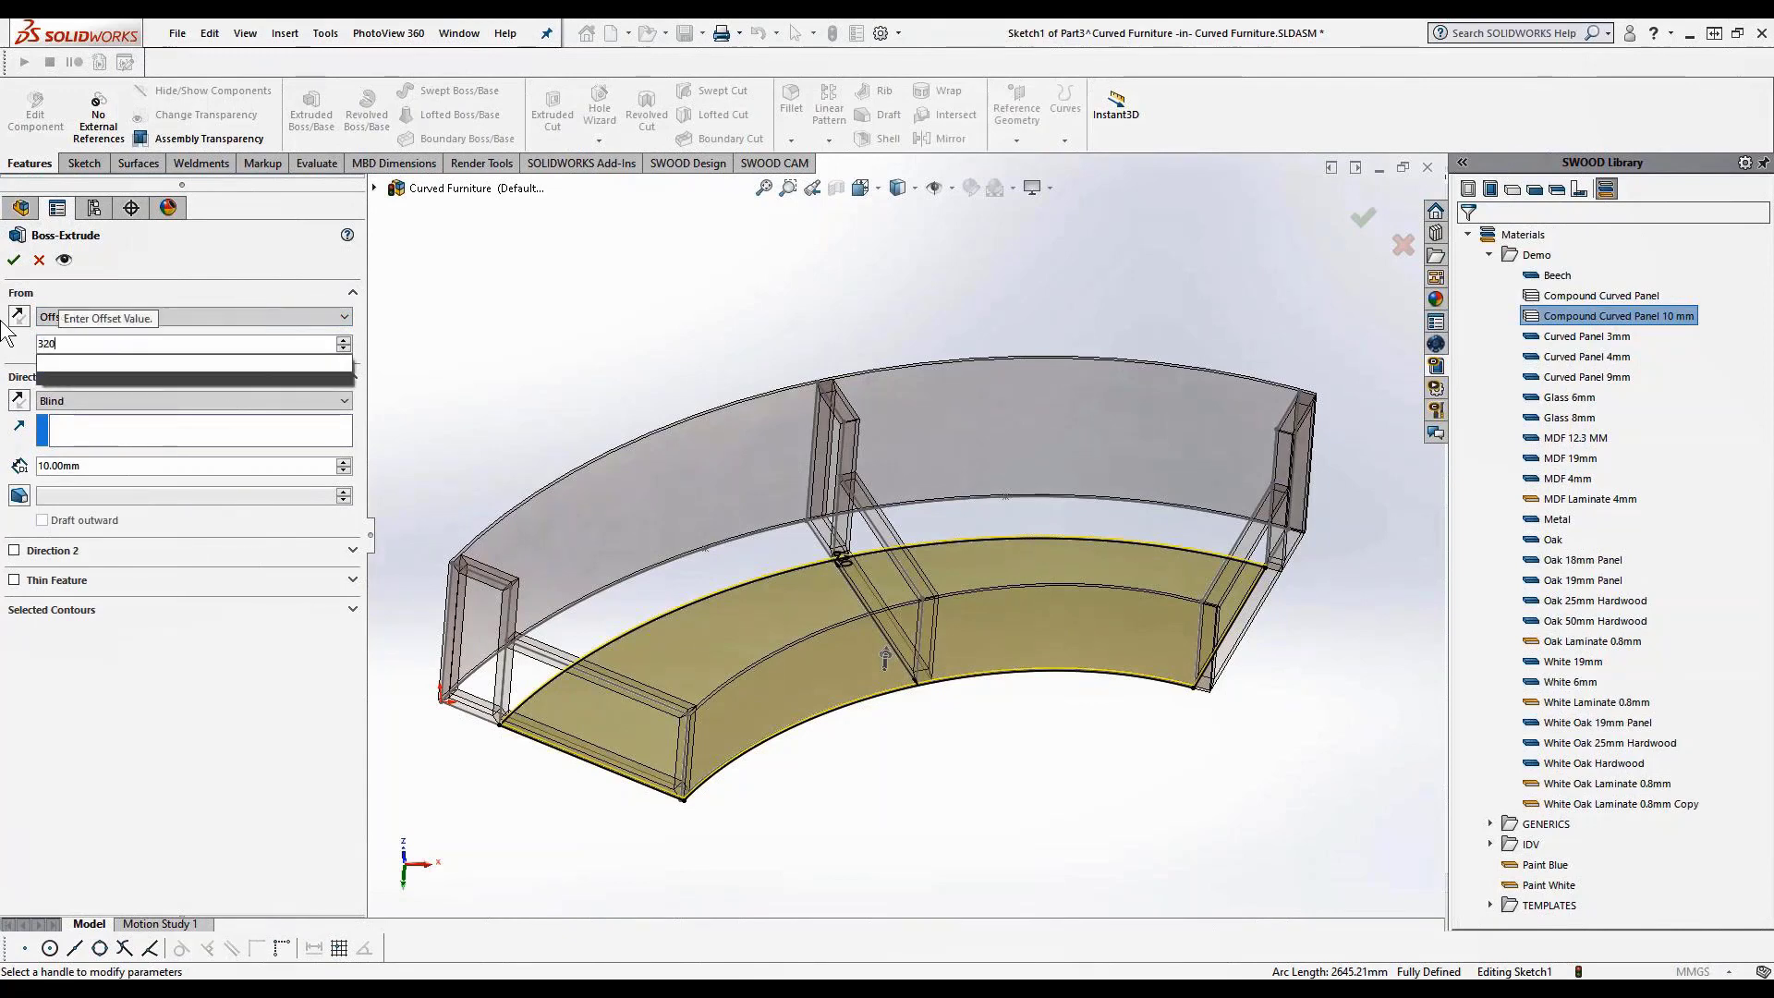
{"action": "key", "text": "Return"}
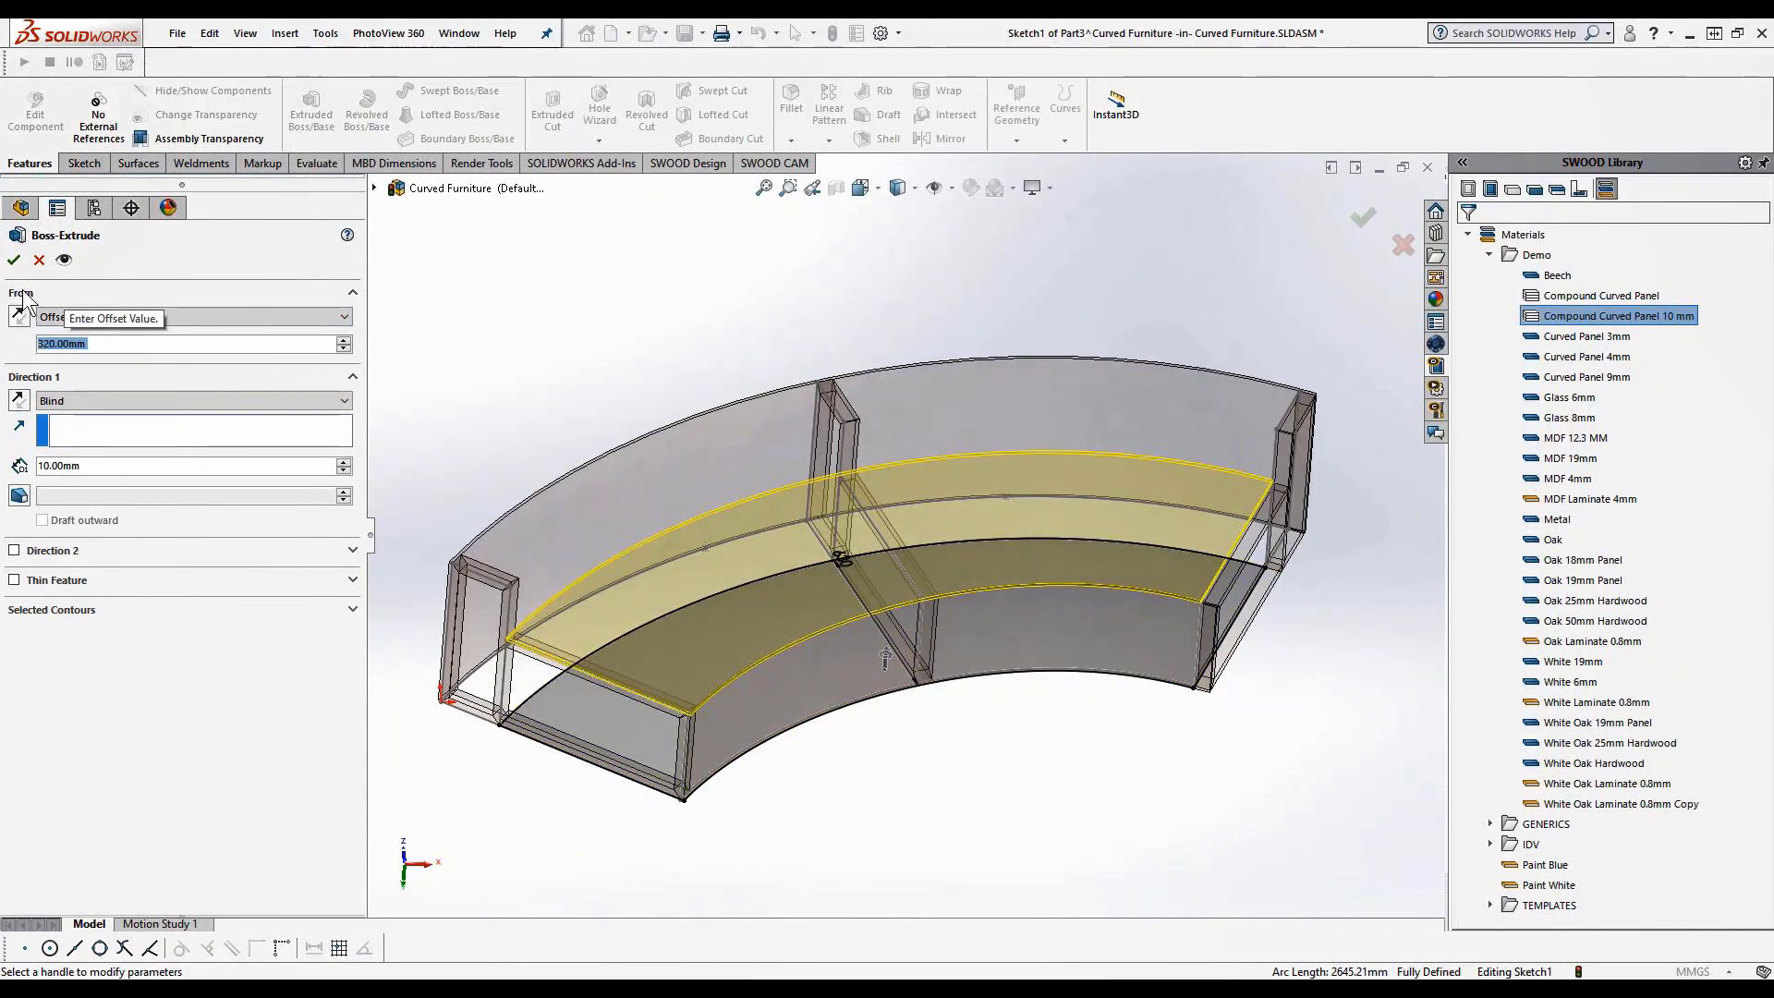
{"action": "left_click", "coordinate": [16, 262]}
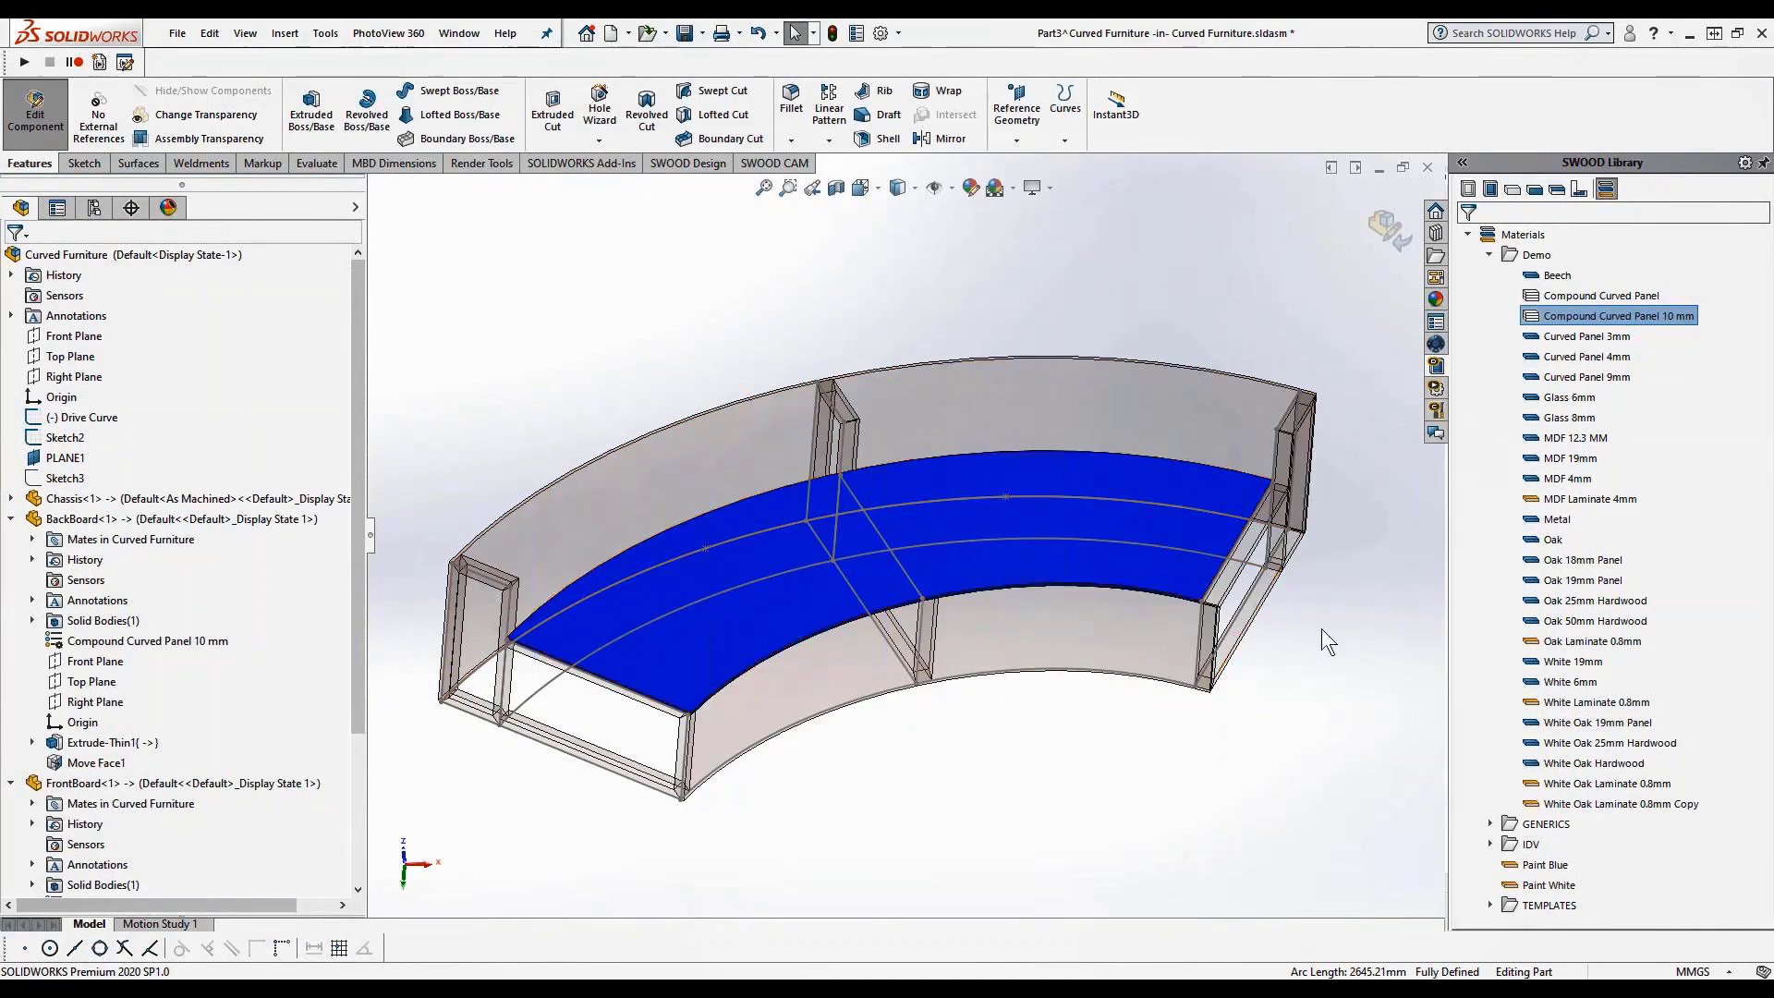
{"action": "scroll", "coordinate": [1145, 490], "scroll_direction": "down", "scroll_amount": 3}
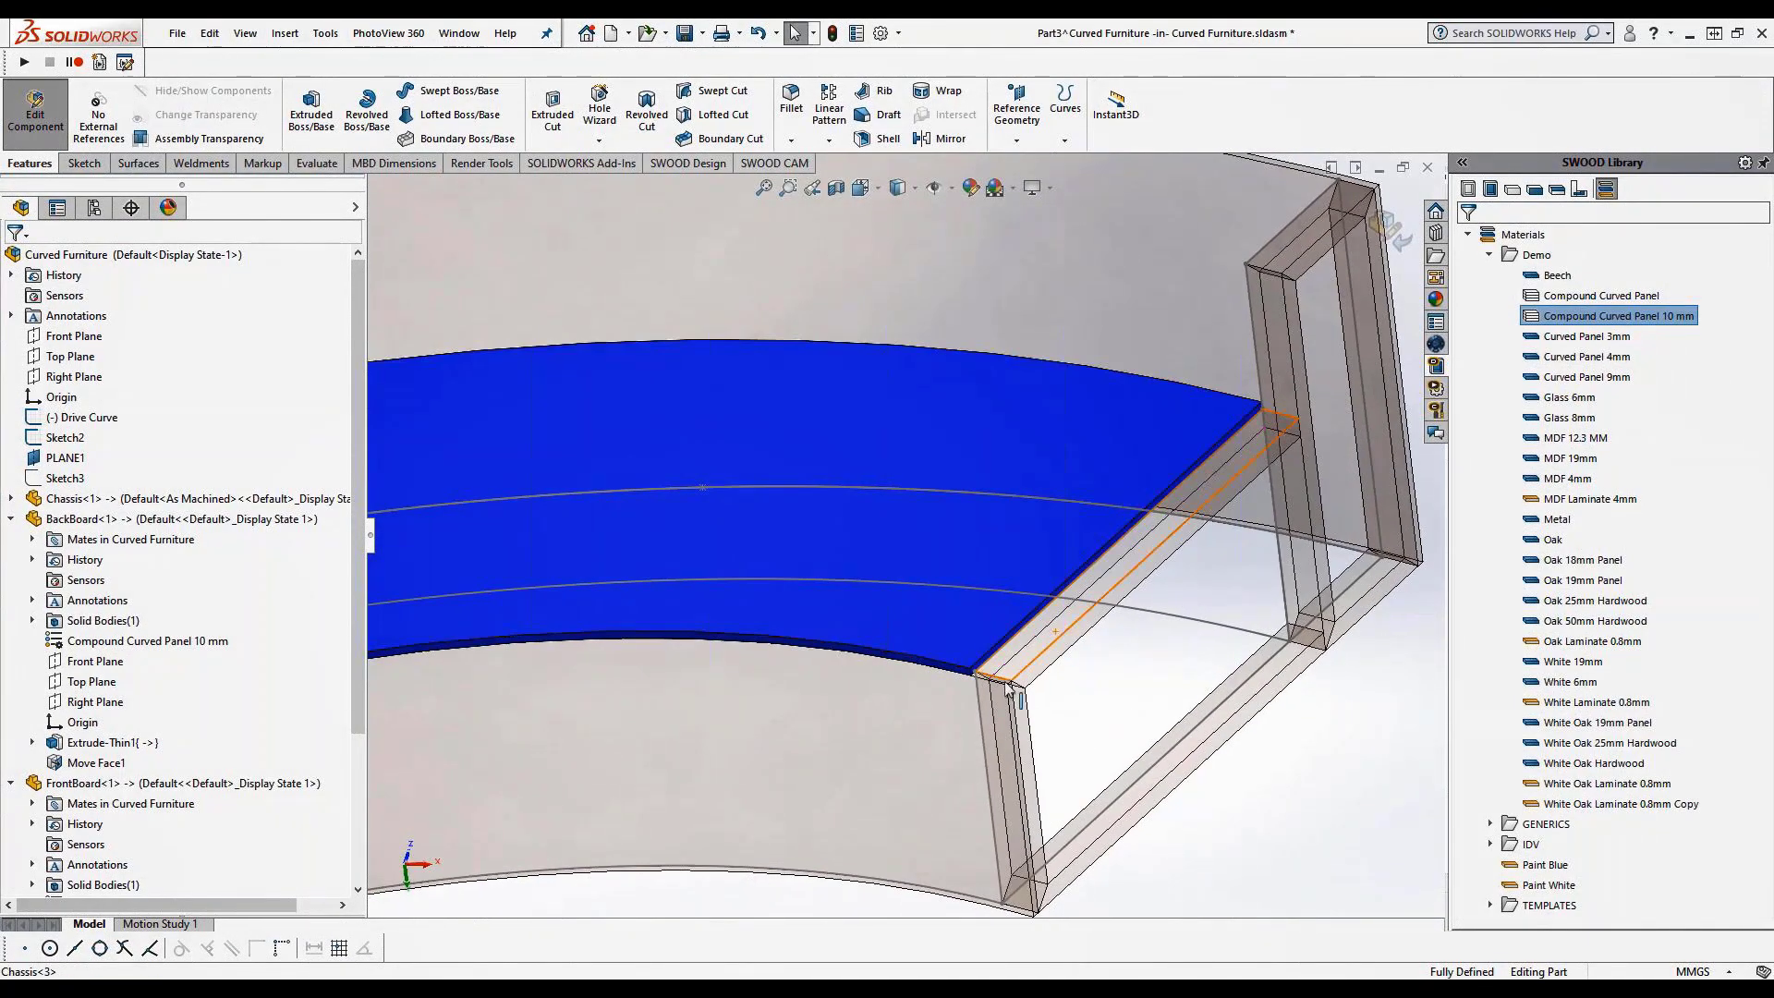
{"action": "scroll", "coordinate": [1072, 725], "scroll_direction": "down", "scroll_amount": 3}
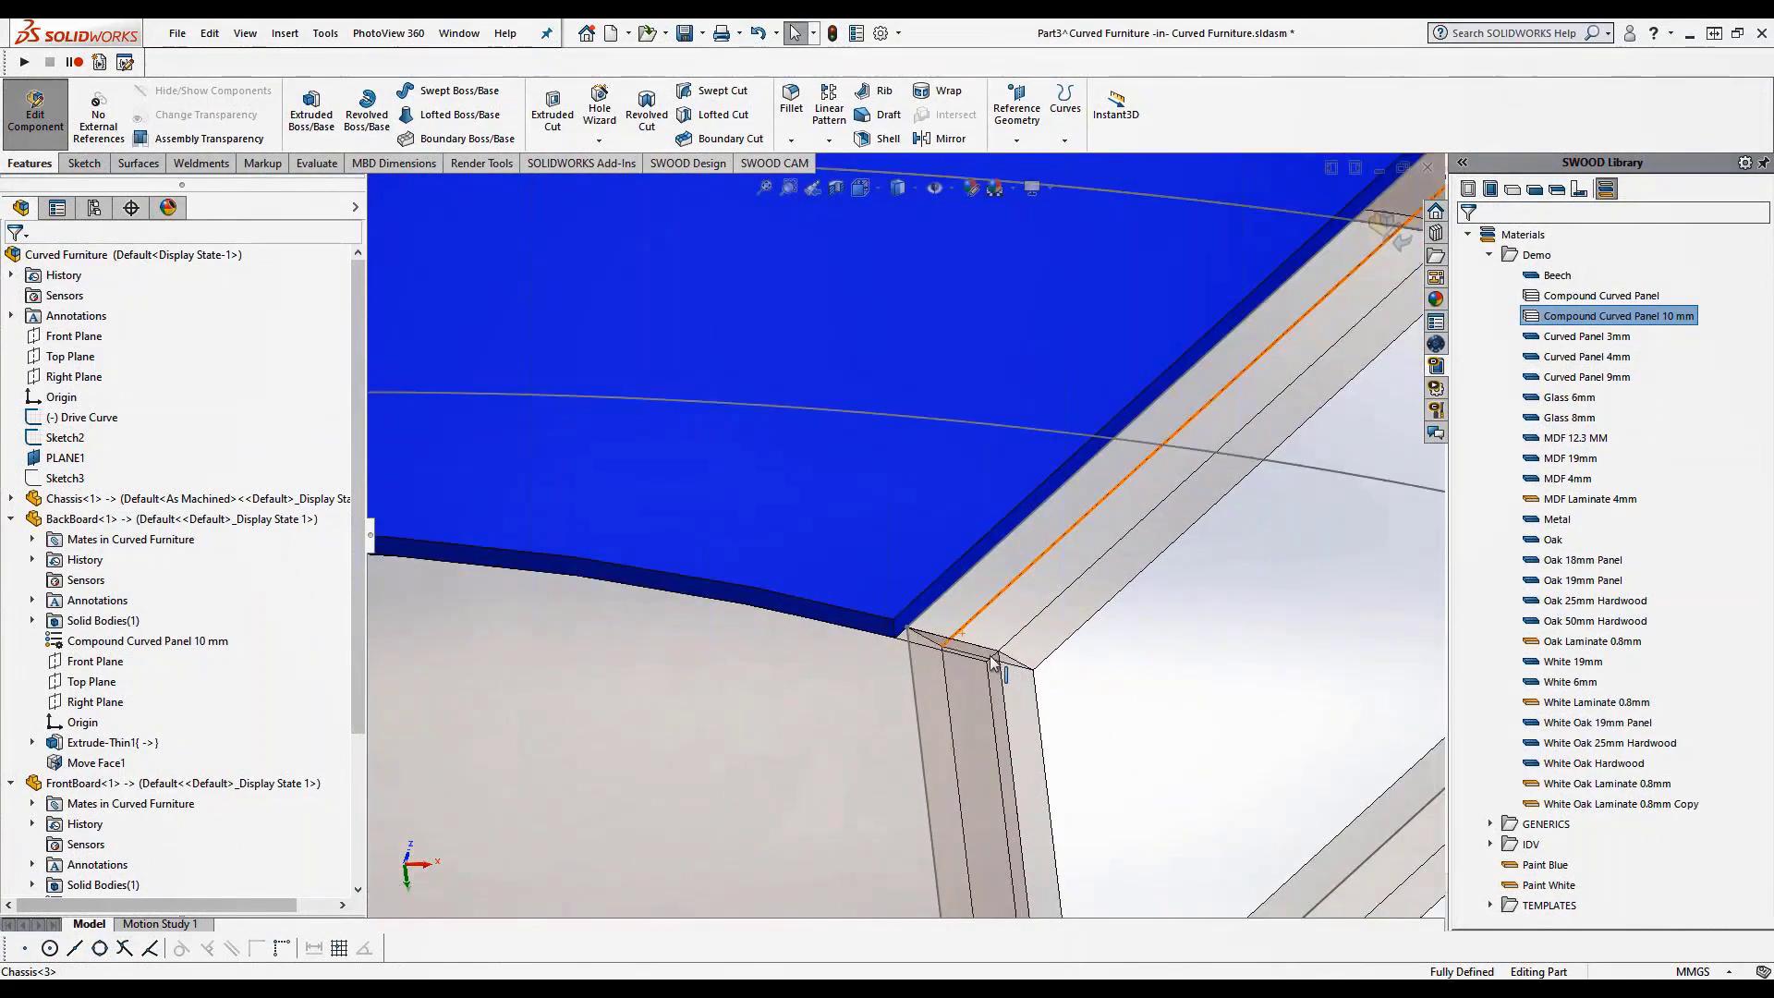
Offset the horizontal panel's end face outward by 50 mm with Move Face, and return to editing the assembly
{"action": "left_click", "coordinate": [927, 609]}
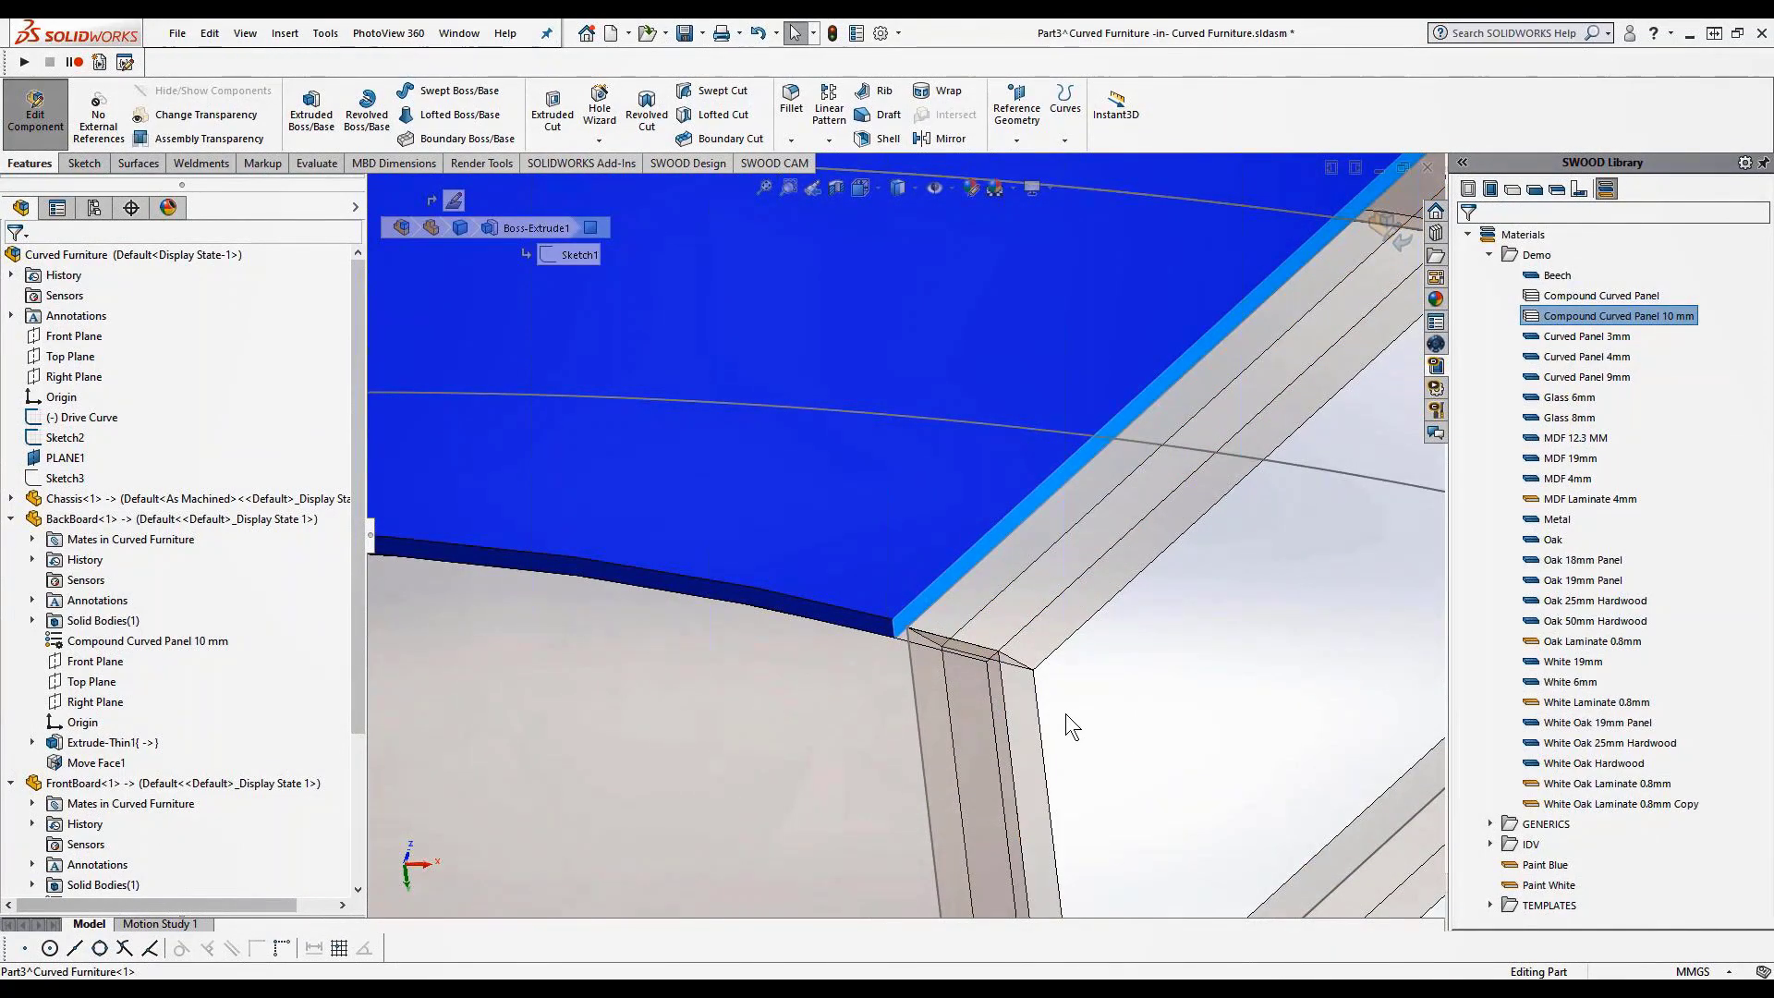
{"action": "left_click", "coordinate": [279, 39]}
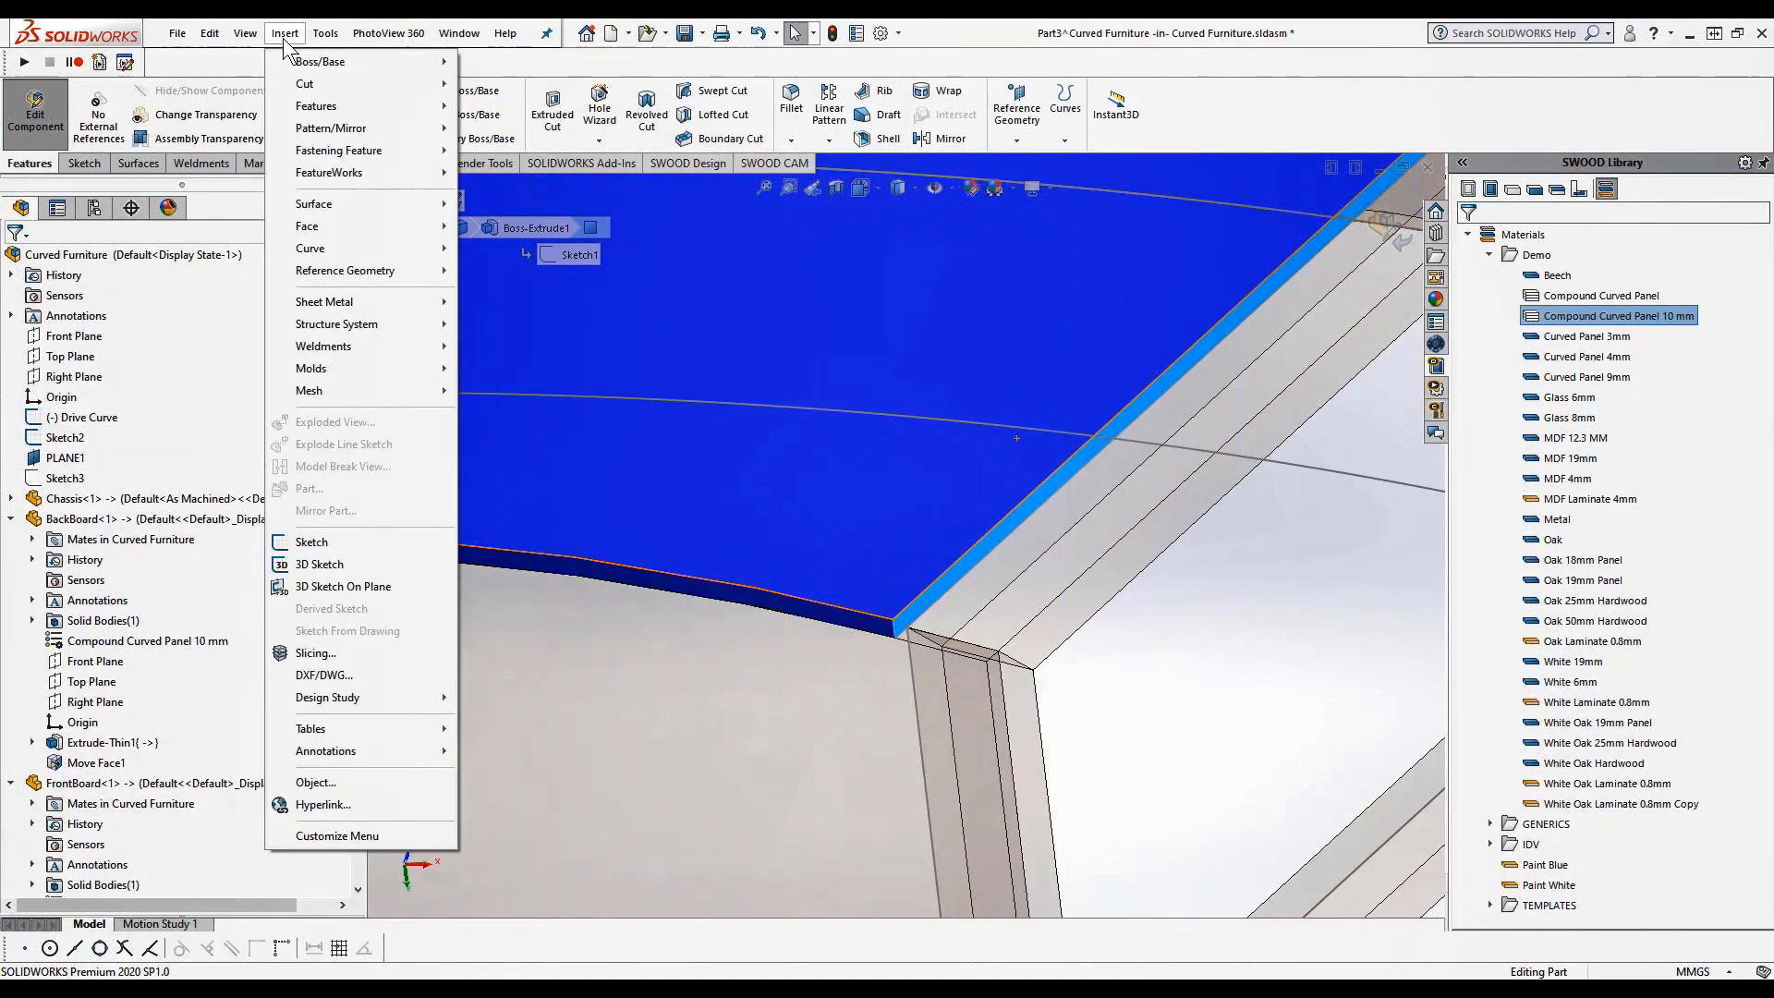
{"action": "mouse_move", "coordinate": [352, 236]}
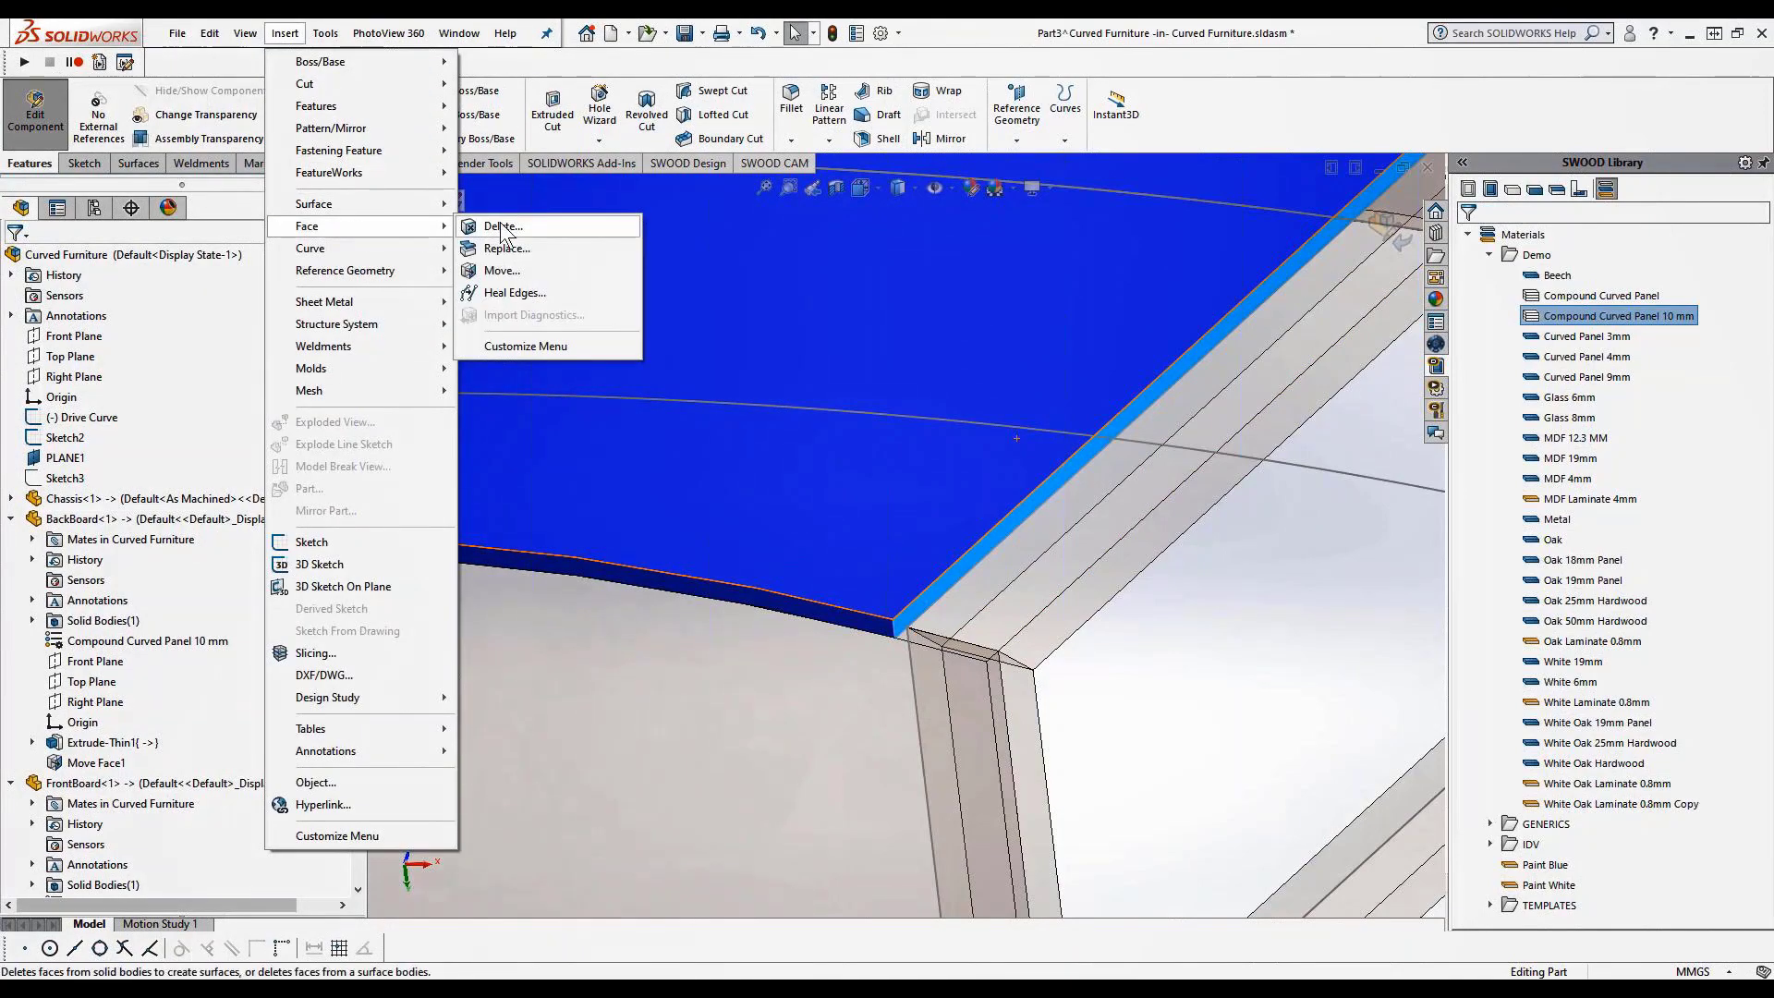
{"action": "left_click", "coordinate": [506, 270]}
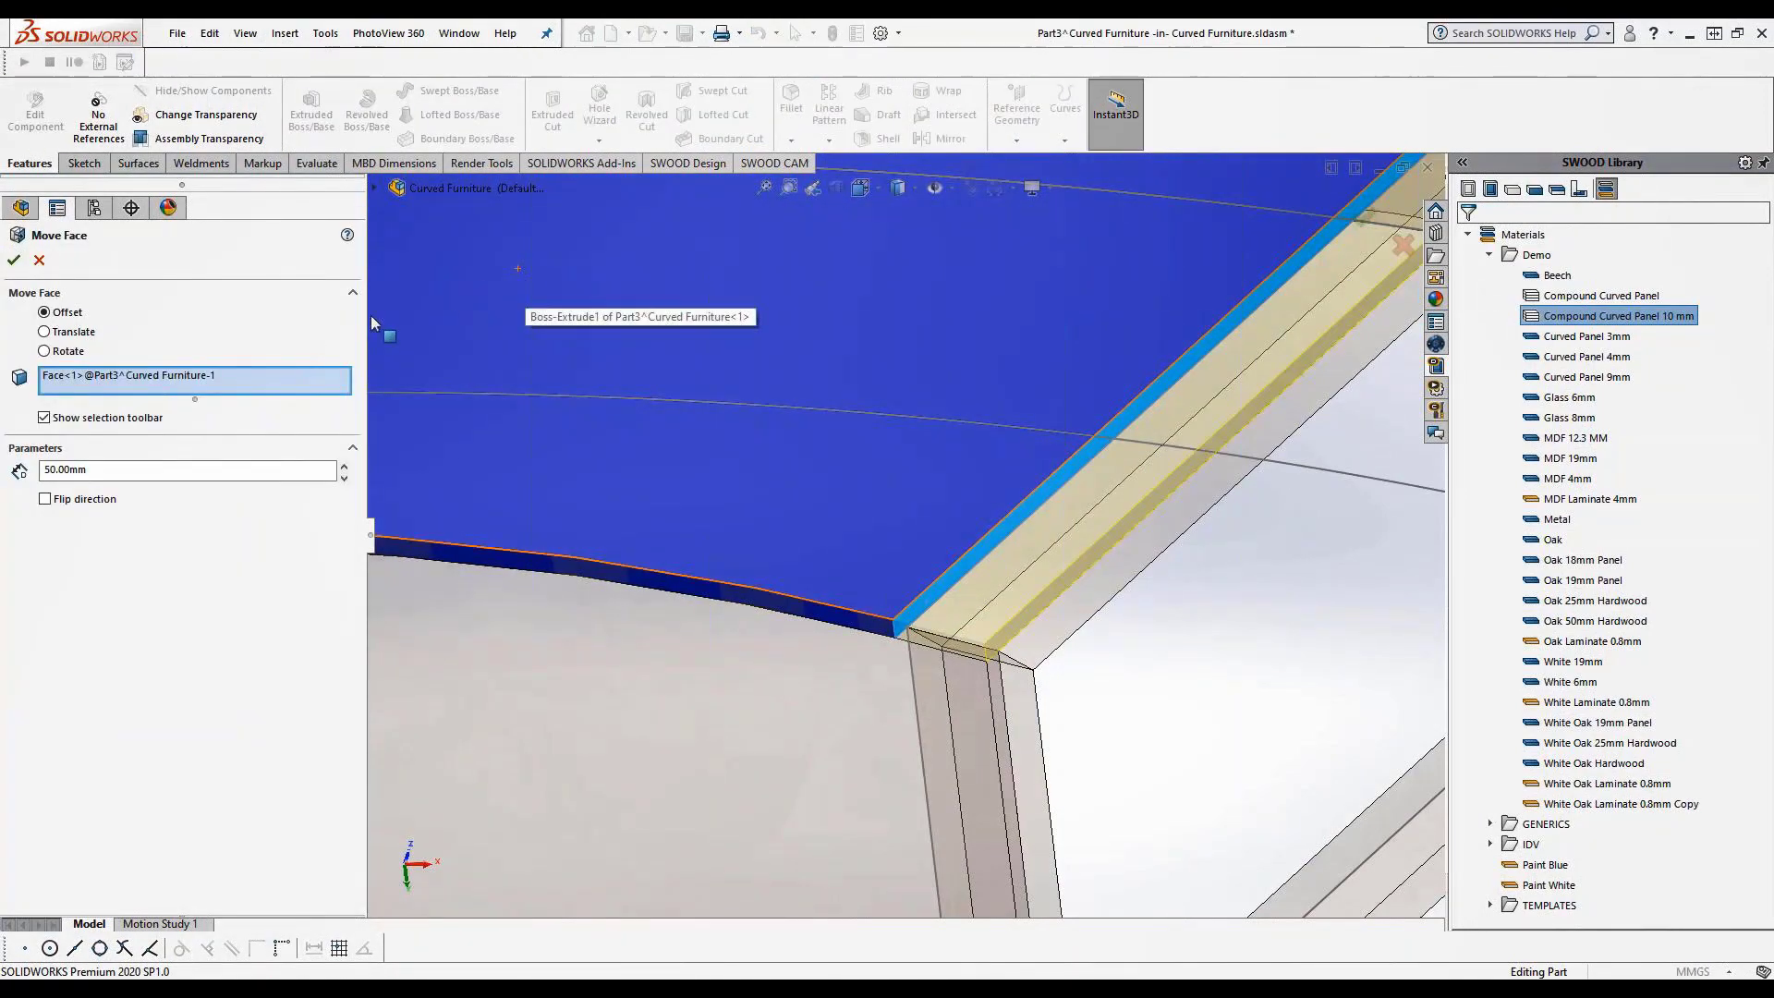
{"action": "left_click", "coordinate": [14, 261]}
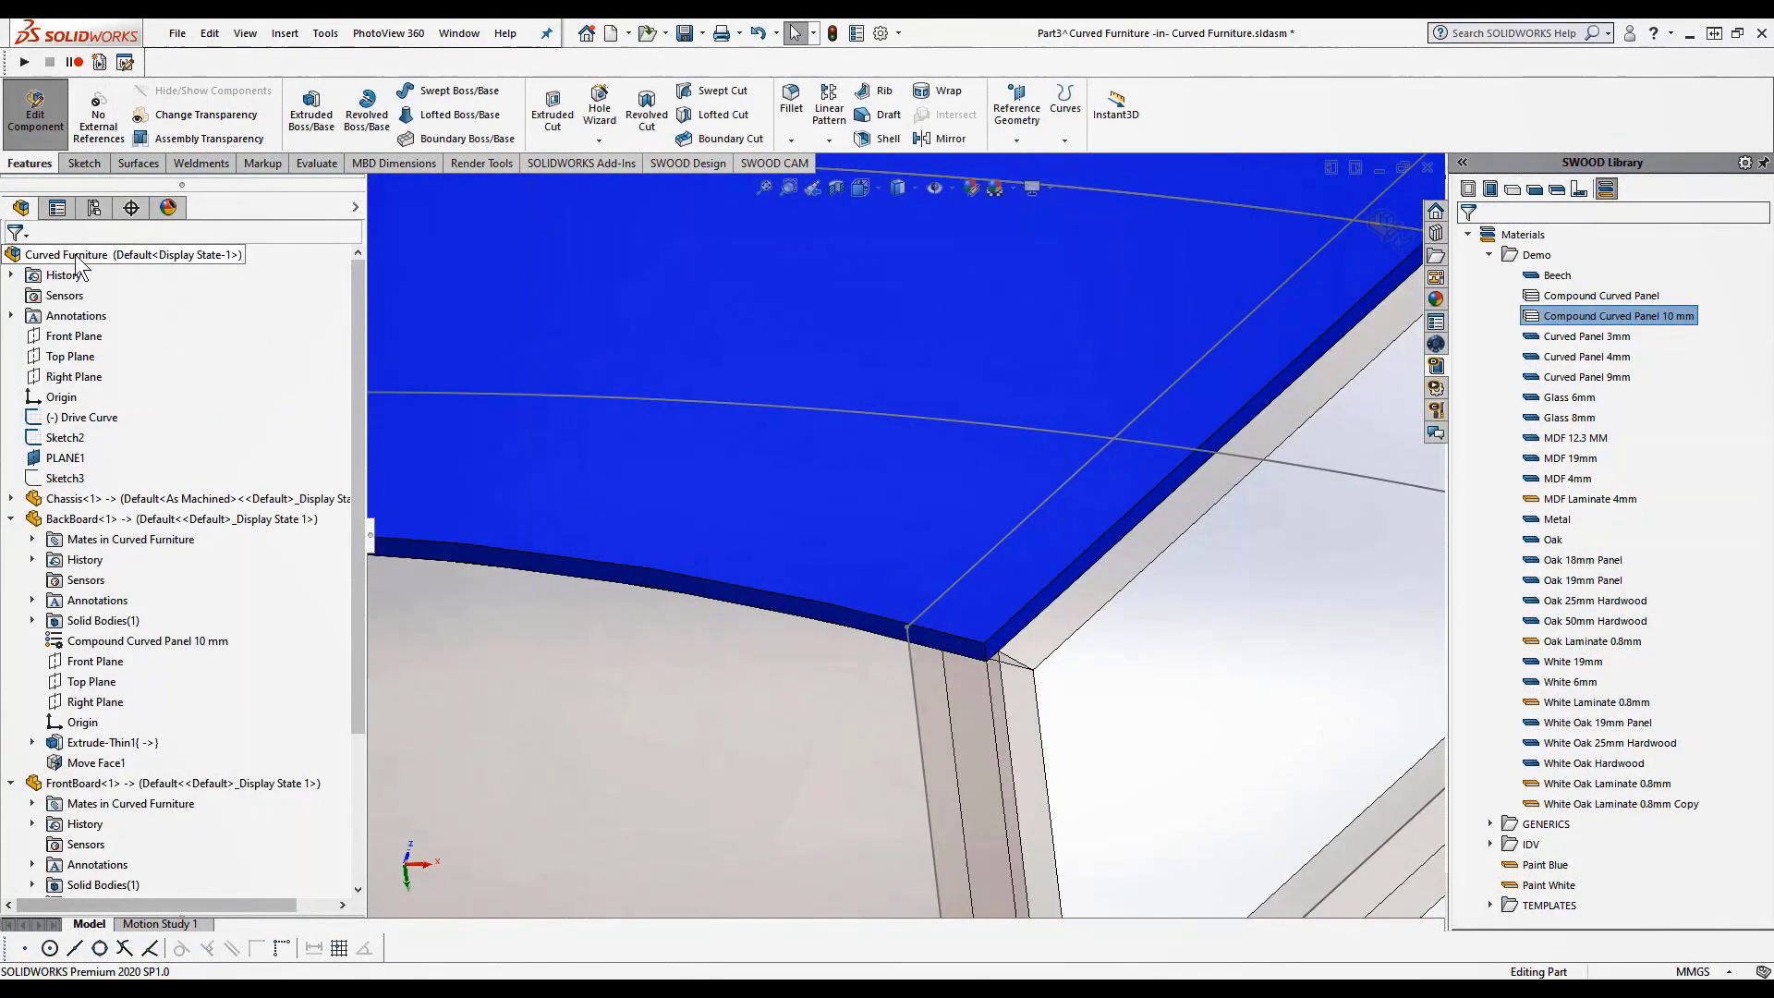
{"action": "left_click", "coordinate": [1382, 223]}
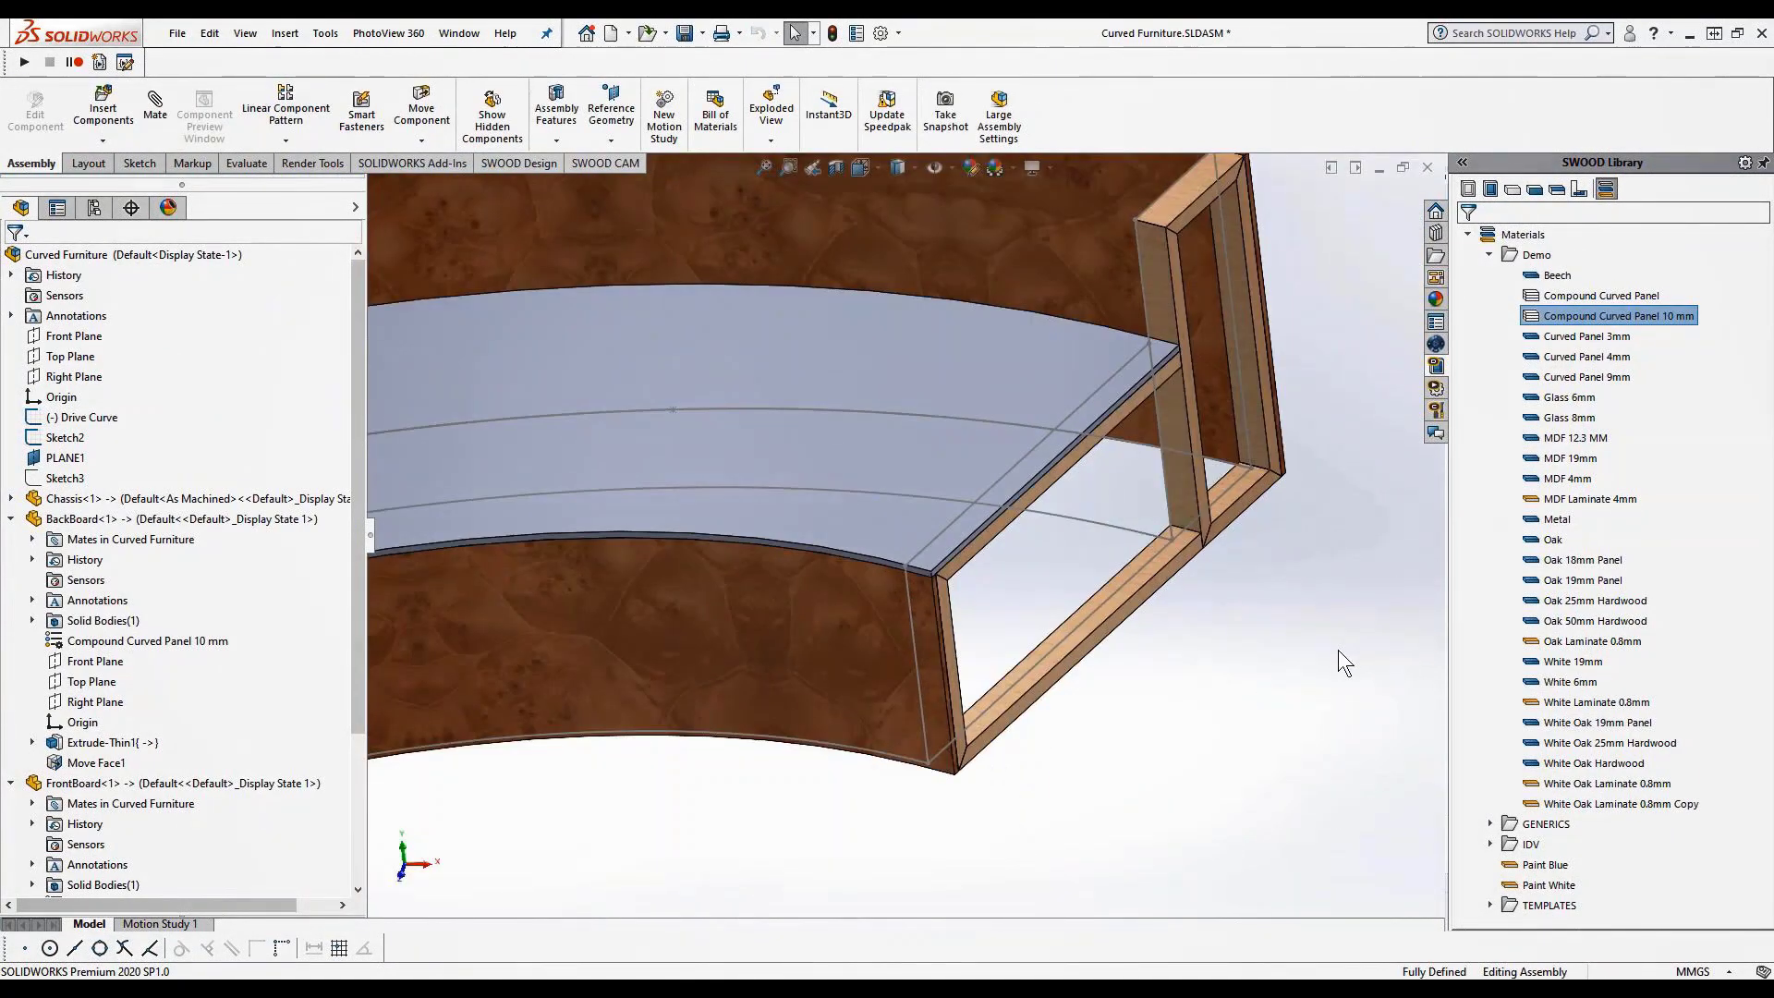
Apply the Compound Curved Panel 10 mm material to the new horizontal panel between the two boards
{"action": "middle_click_drag", "start_coordinate": [424, 531], "coordinate": [807, 551]}
{"action": "scroll", "coordinate": [720, 540], "scroll_direction": "up", "scroll_amount": 5}
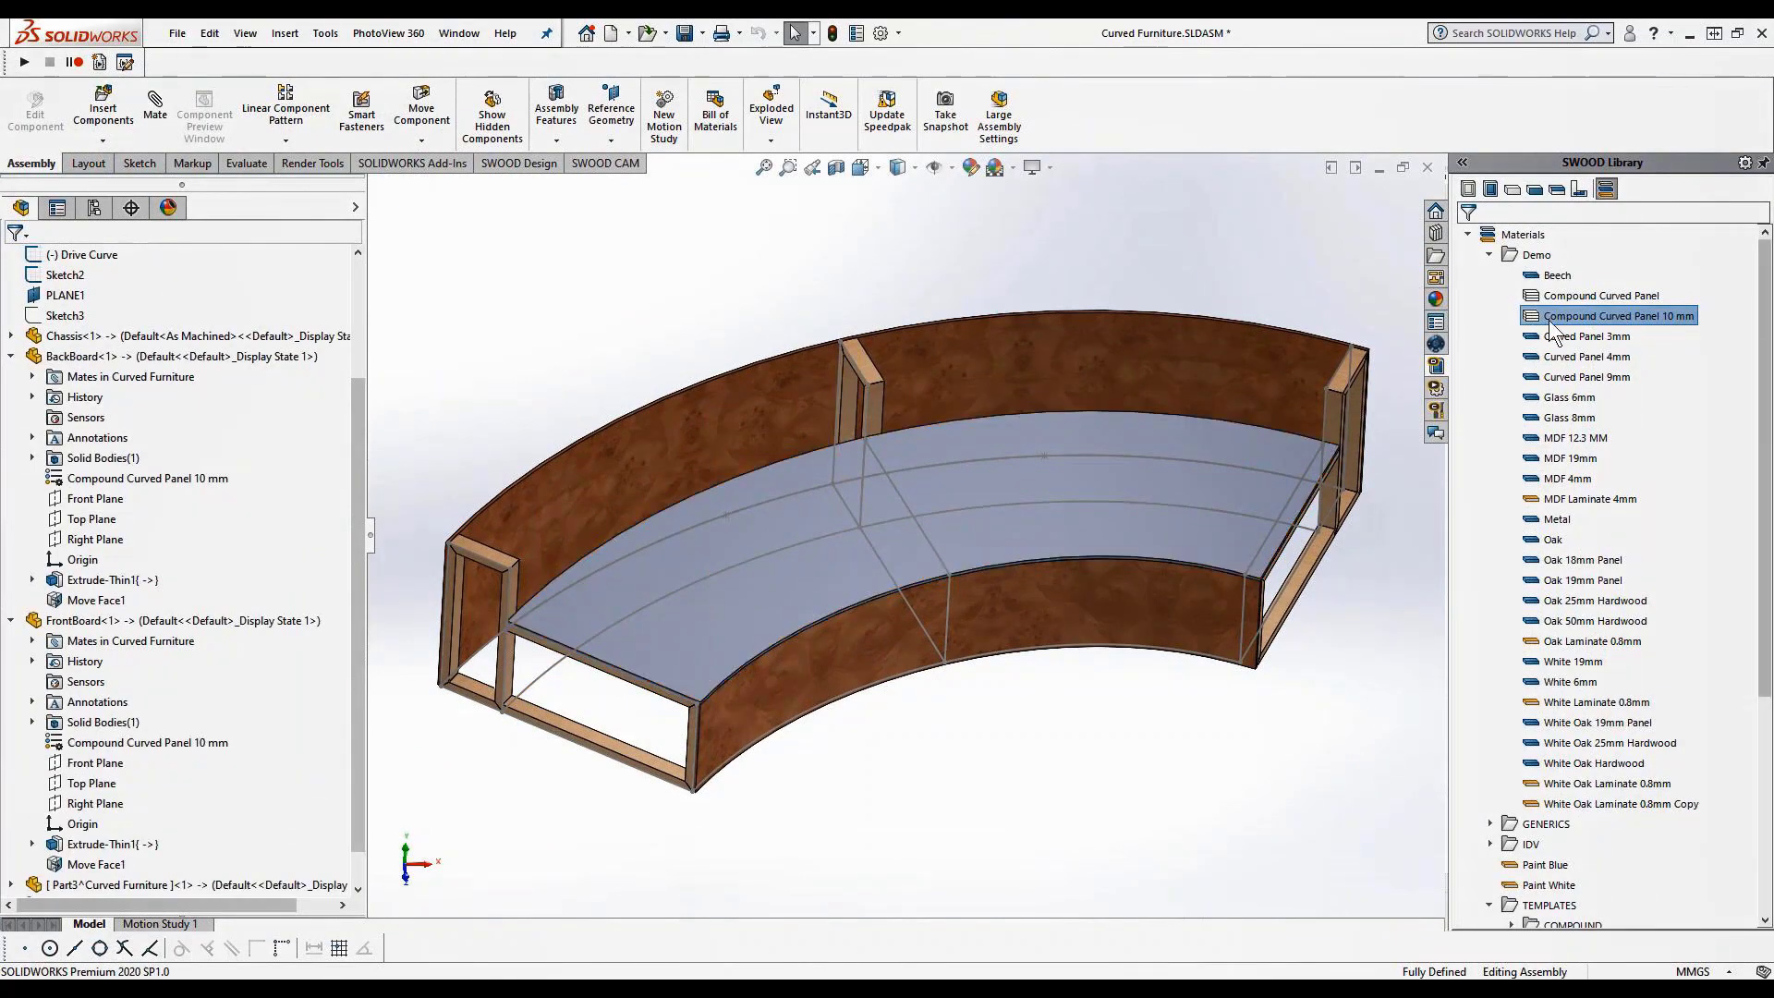
{"action": "left_click_drag", "start_coordinate": [1555, 319], "coordinate": [1164, 497]}
{"action": "left_click_drag", "start_coordinate": [1127, 606], "coordinate": [1126, 615]}
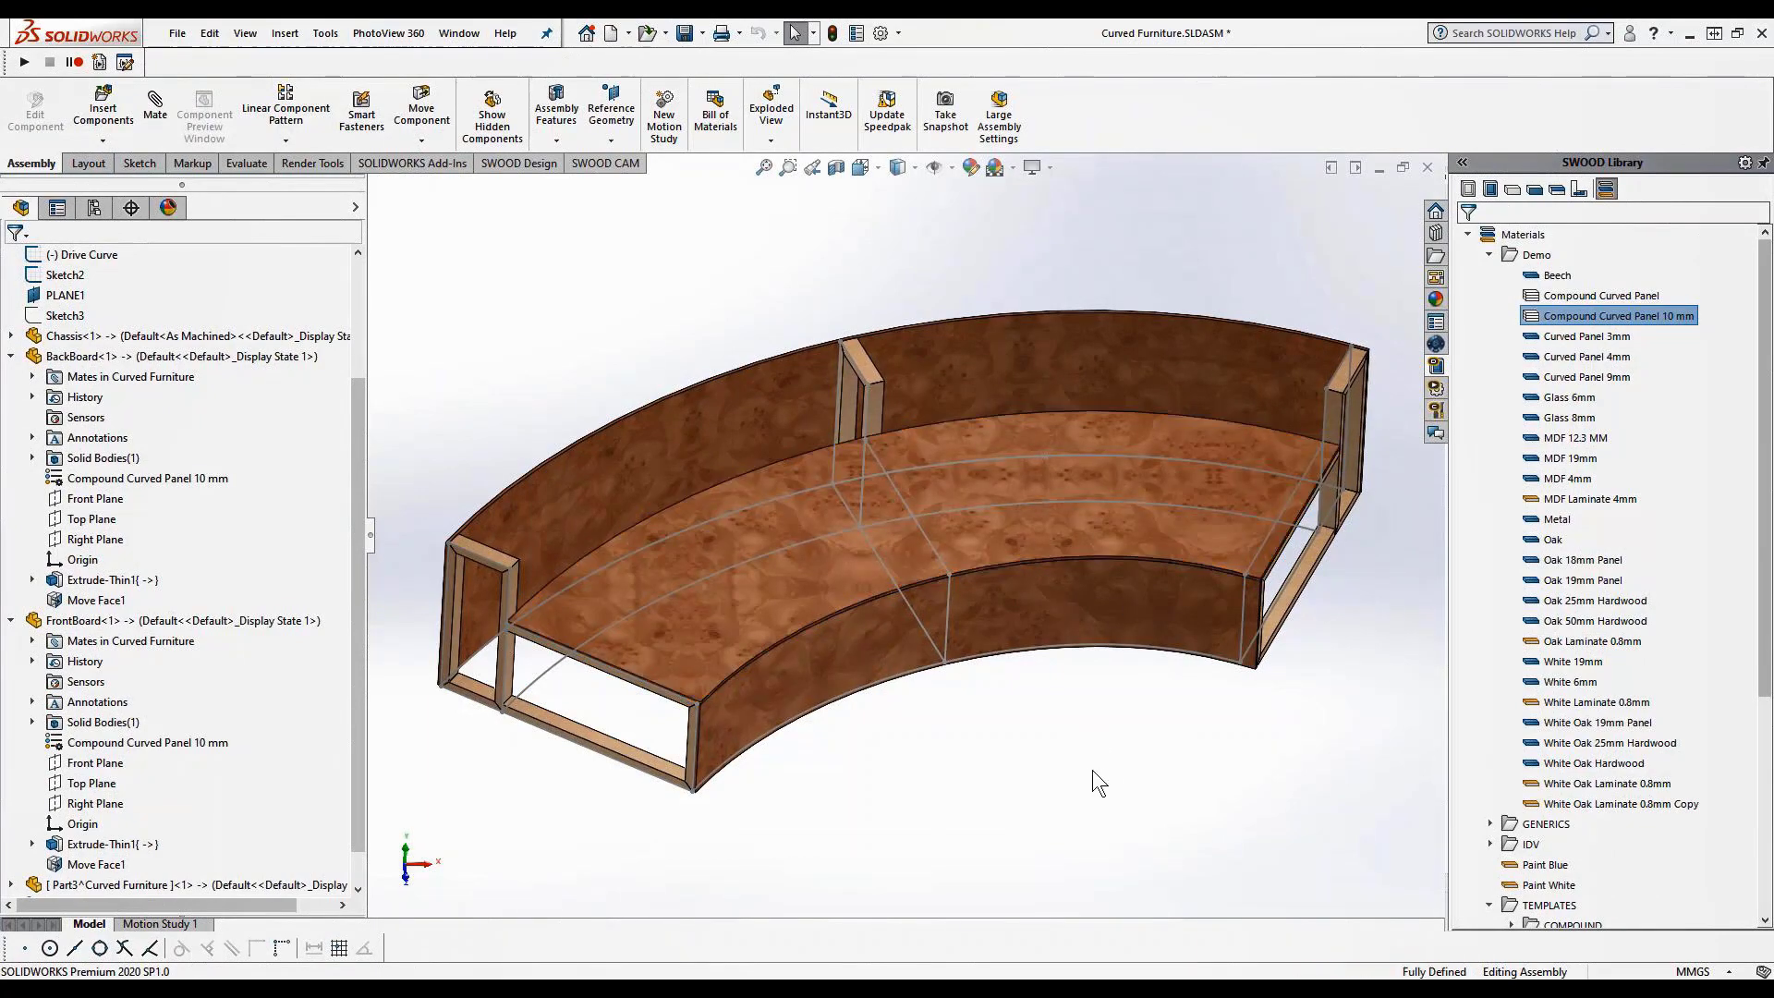
Set the horizontal panel's length direction in its SWOOD panel properties to the straight sketch line joining its front corners
{"action": "right_click_drag", "start_coordinate": [1085, 771], "coordinate": [1338, 783]}
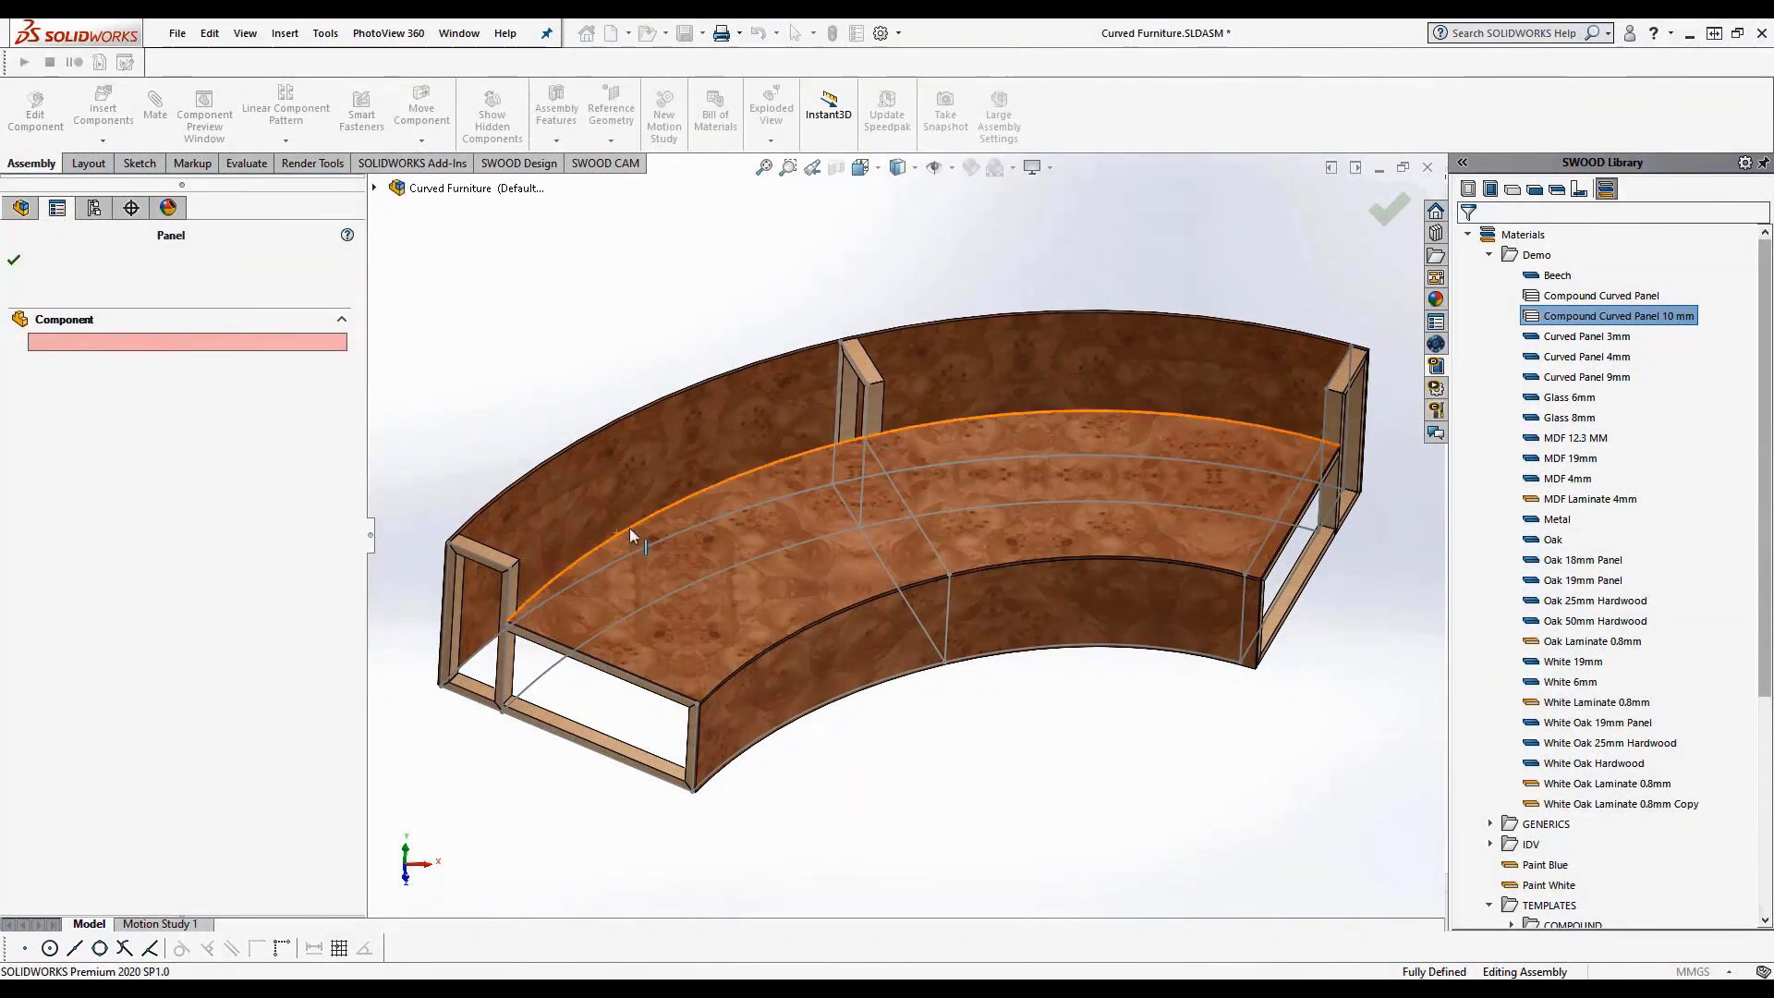
{"action": "left_click", "coordinate": [759, 580]}
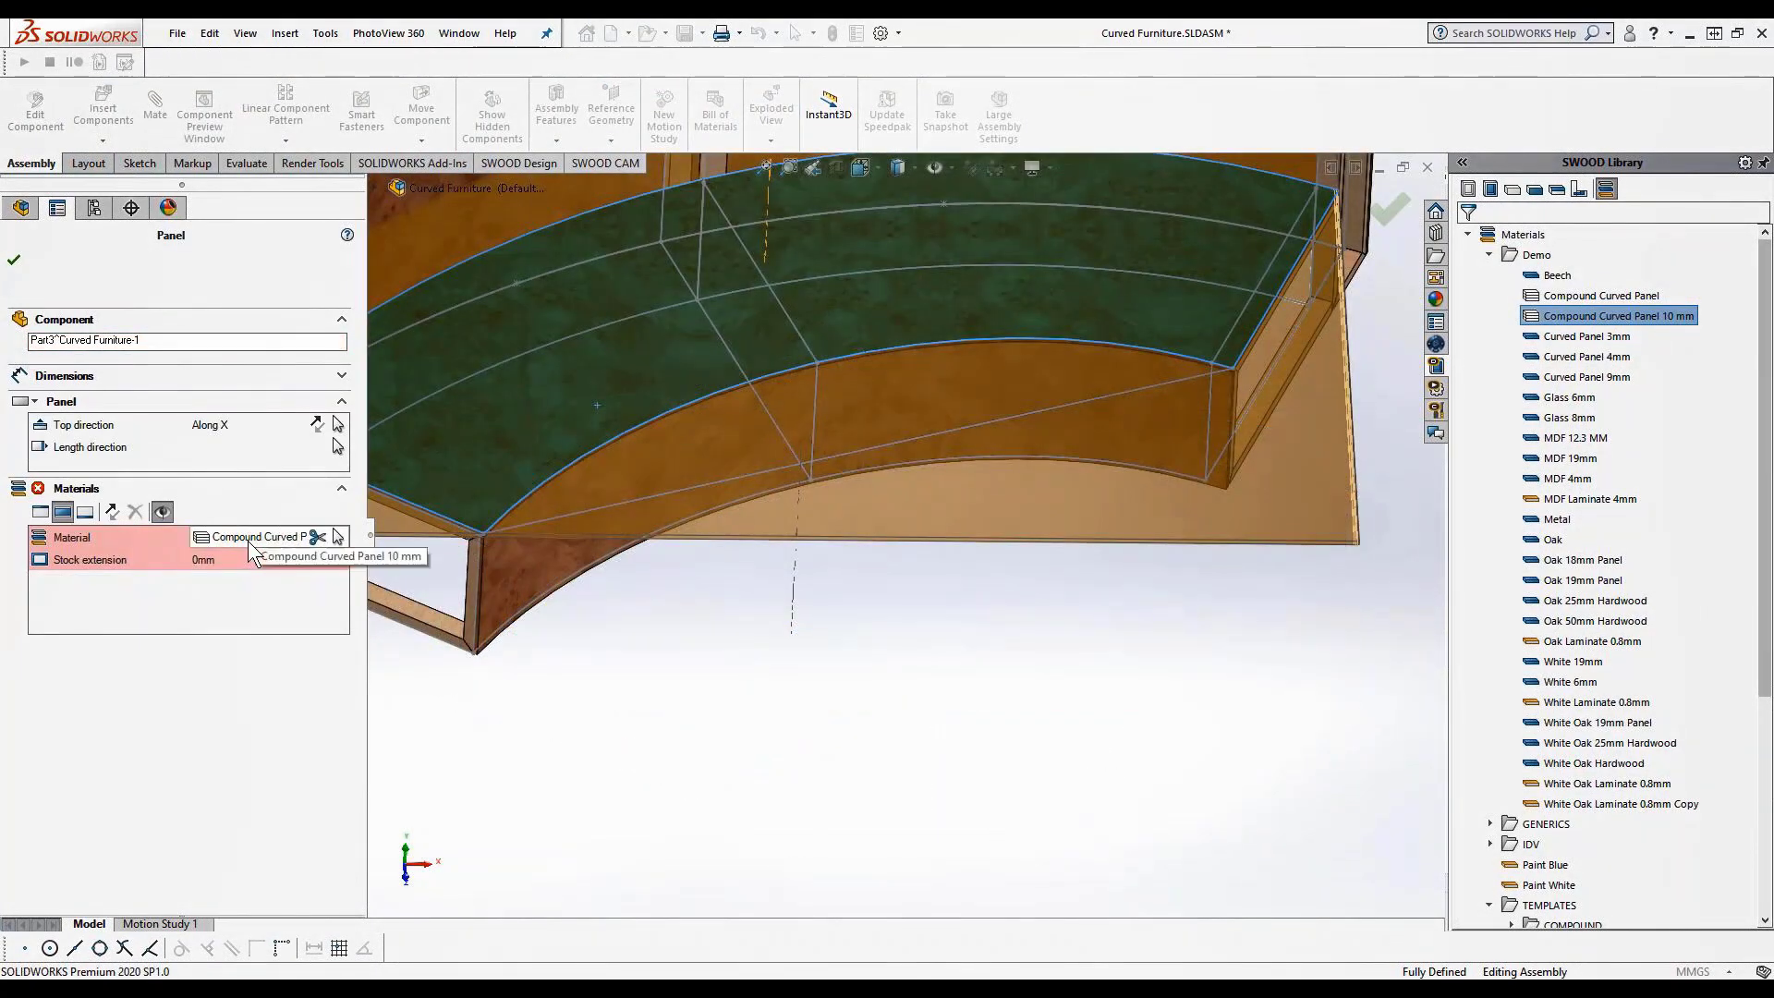
{"action": "left_click", "coordinate": [201, 447]}
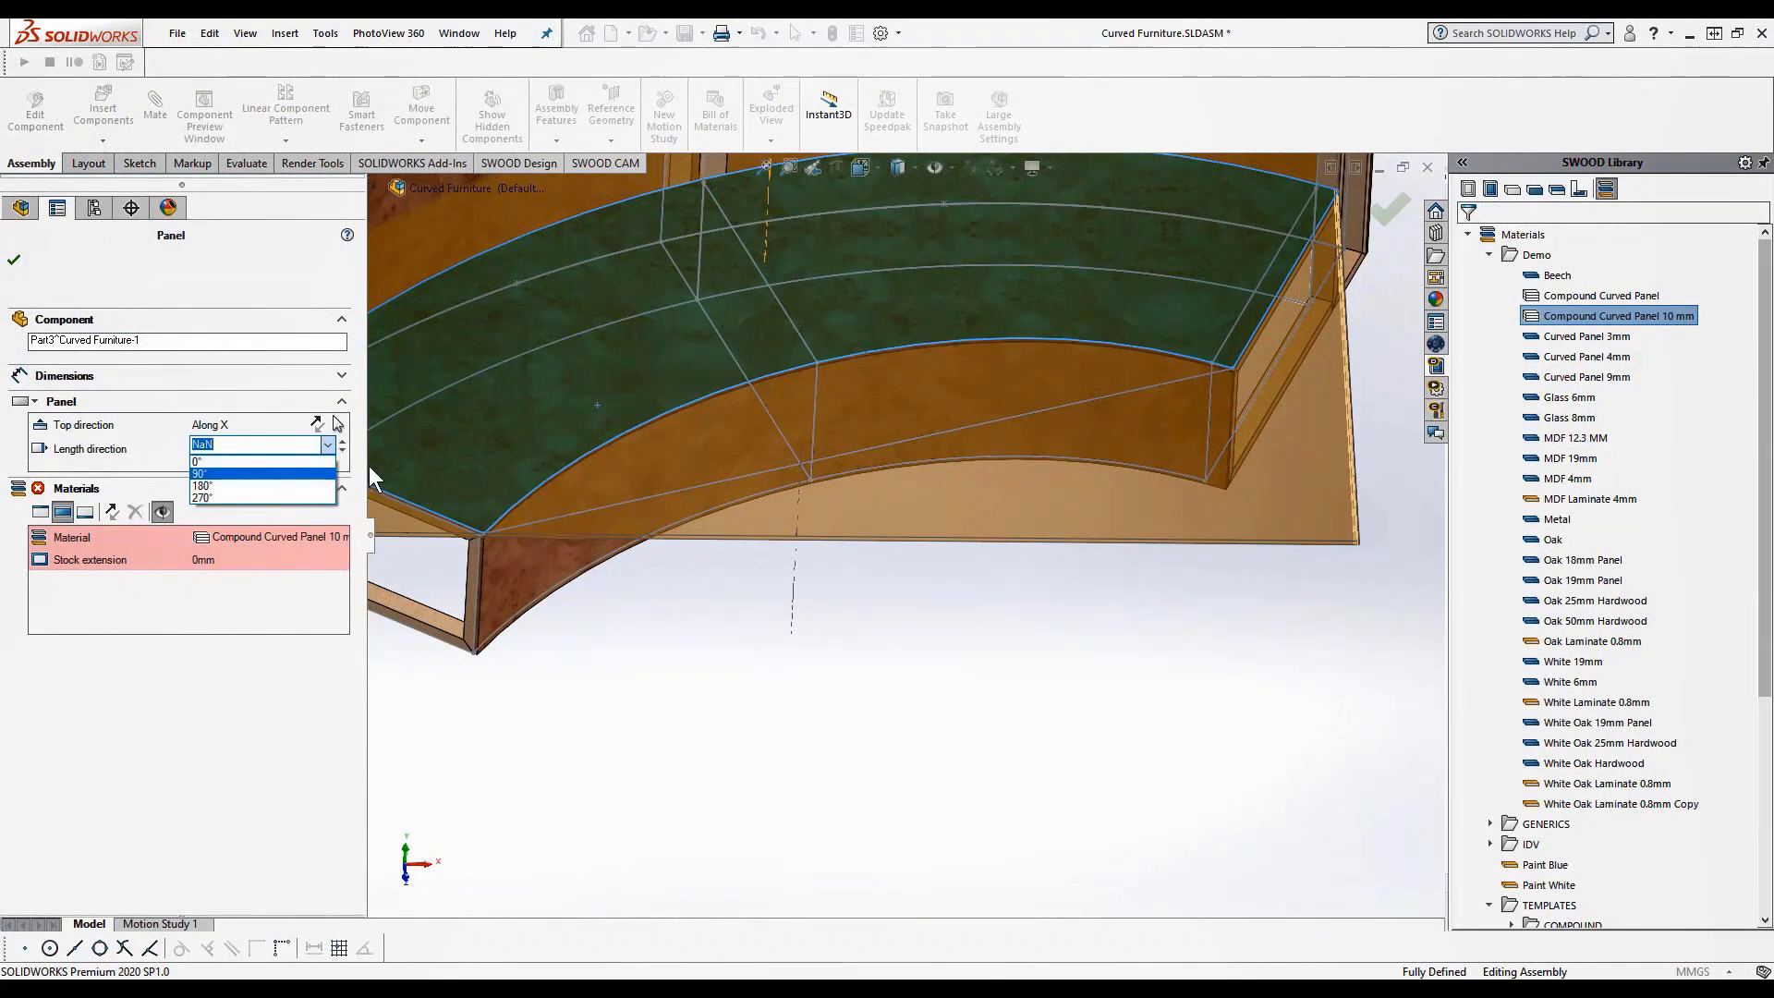
{"action": "left_click", "coordinate": [296, 445]}
{"action": "left_click", "coordinate": [532, 667]}
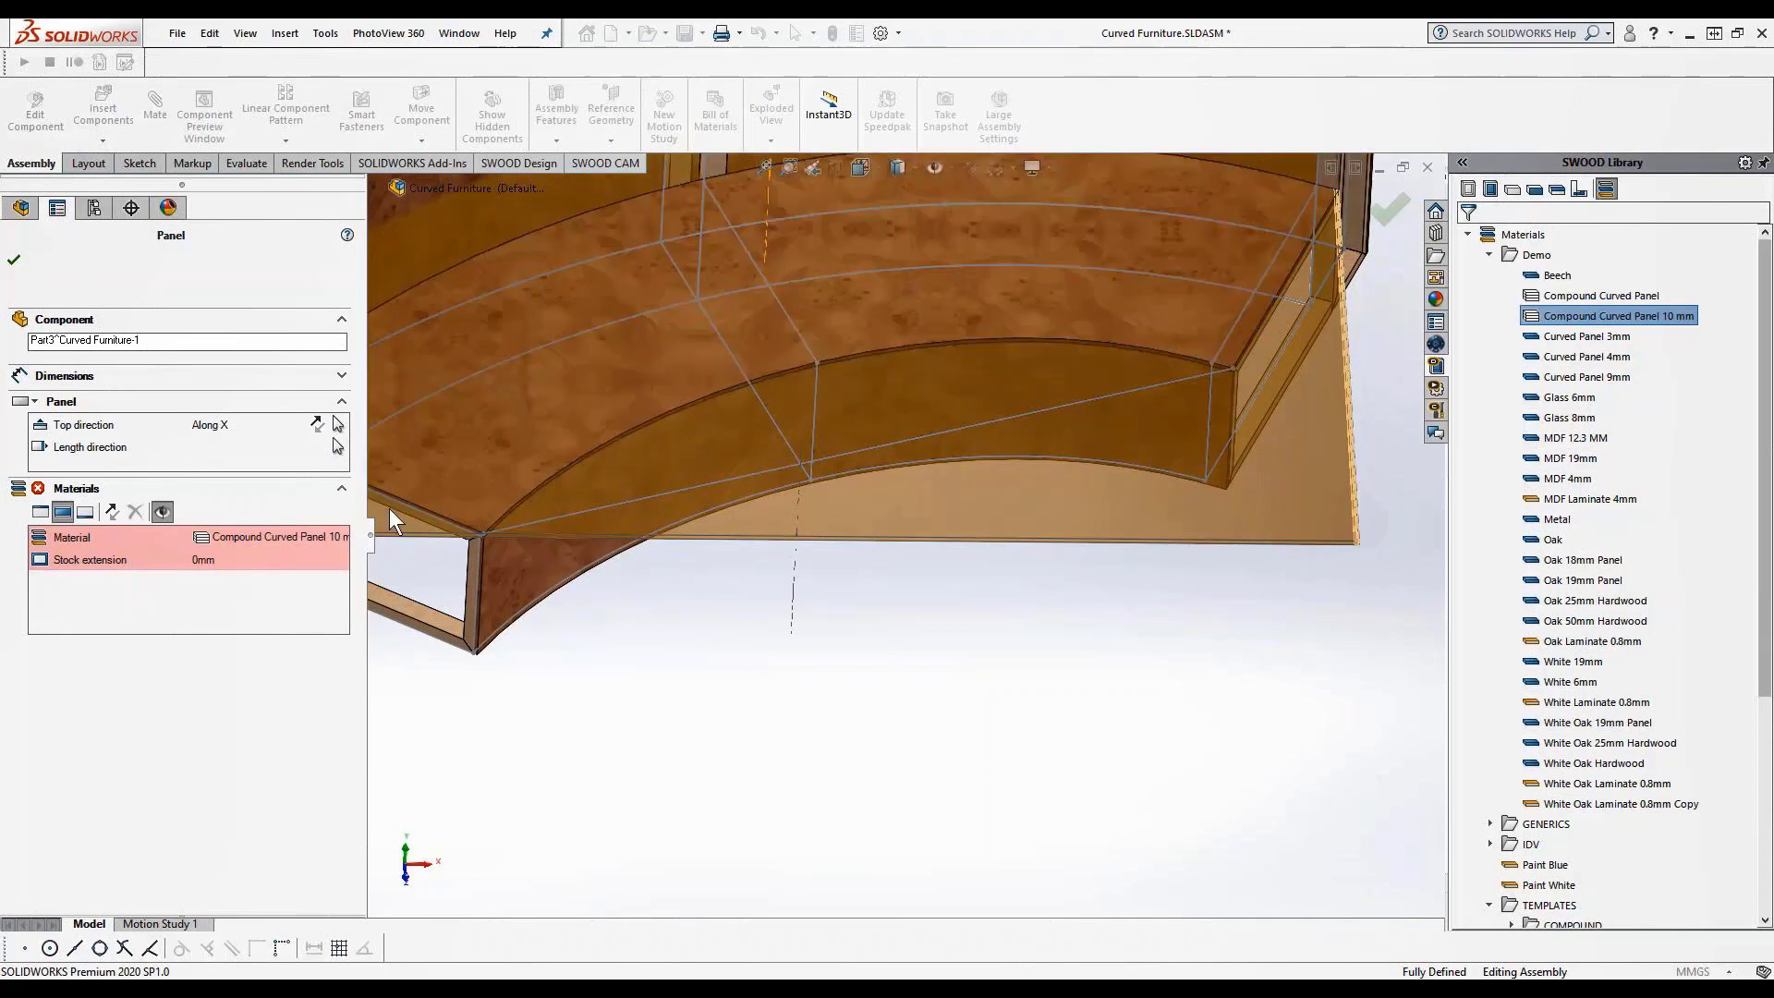
{"action": "left_click", "coordinate": [338, 449]}
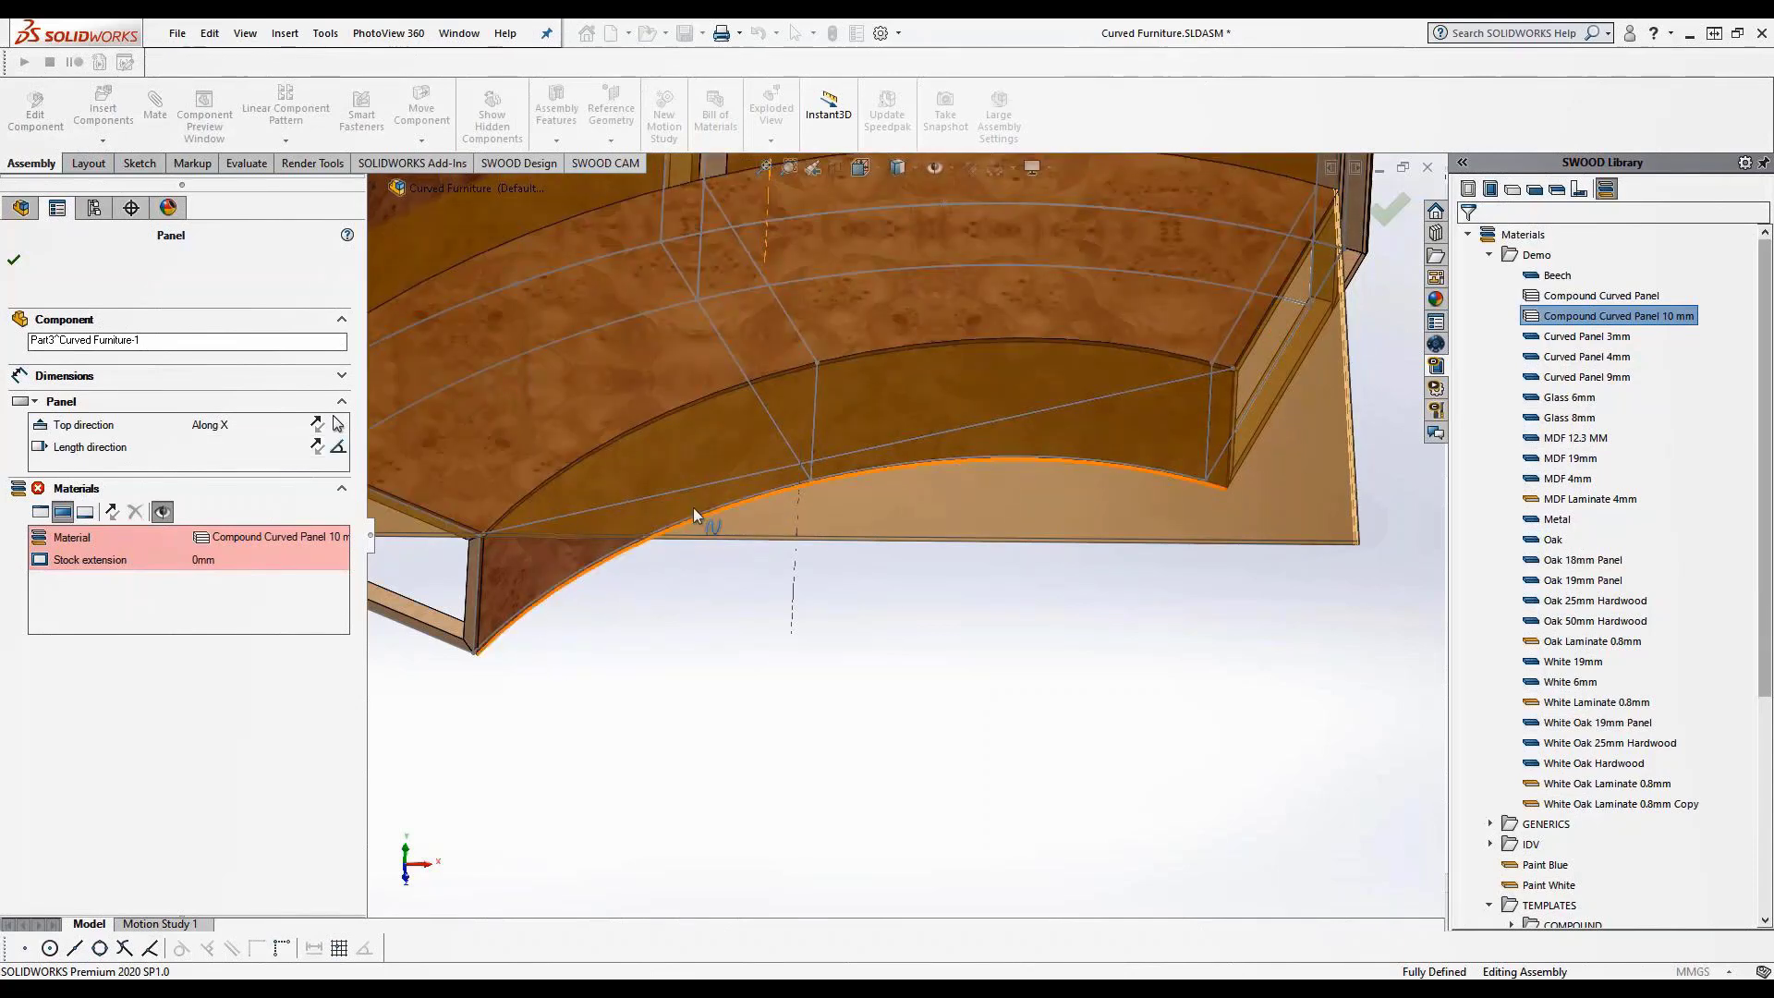
{"action": "left_click", "coordinate": [700, 484]}
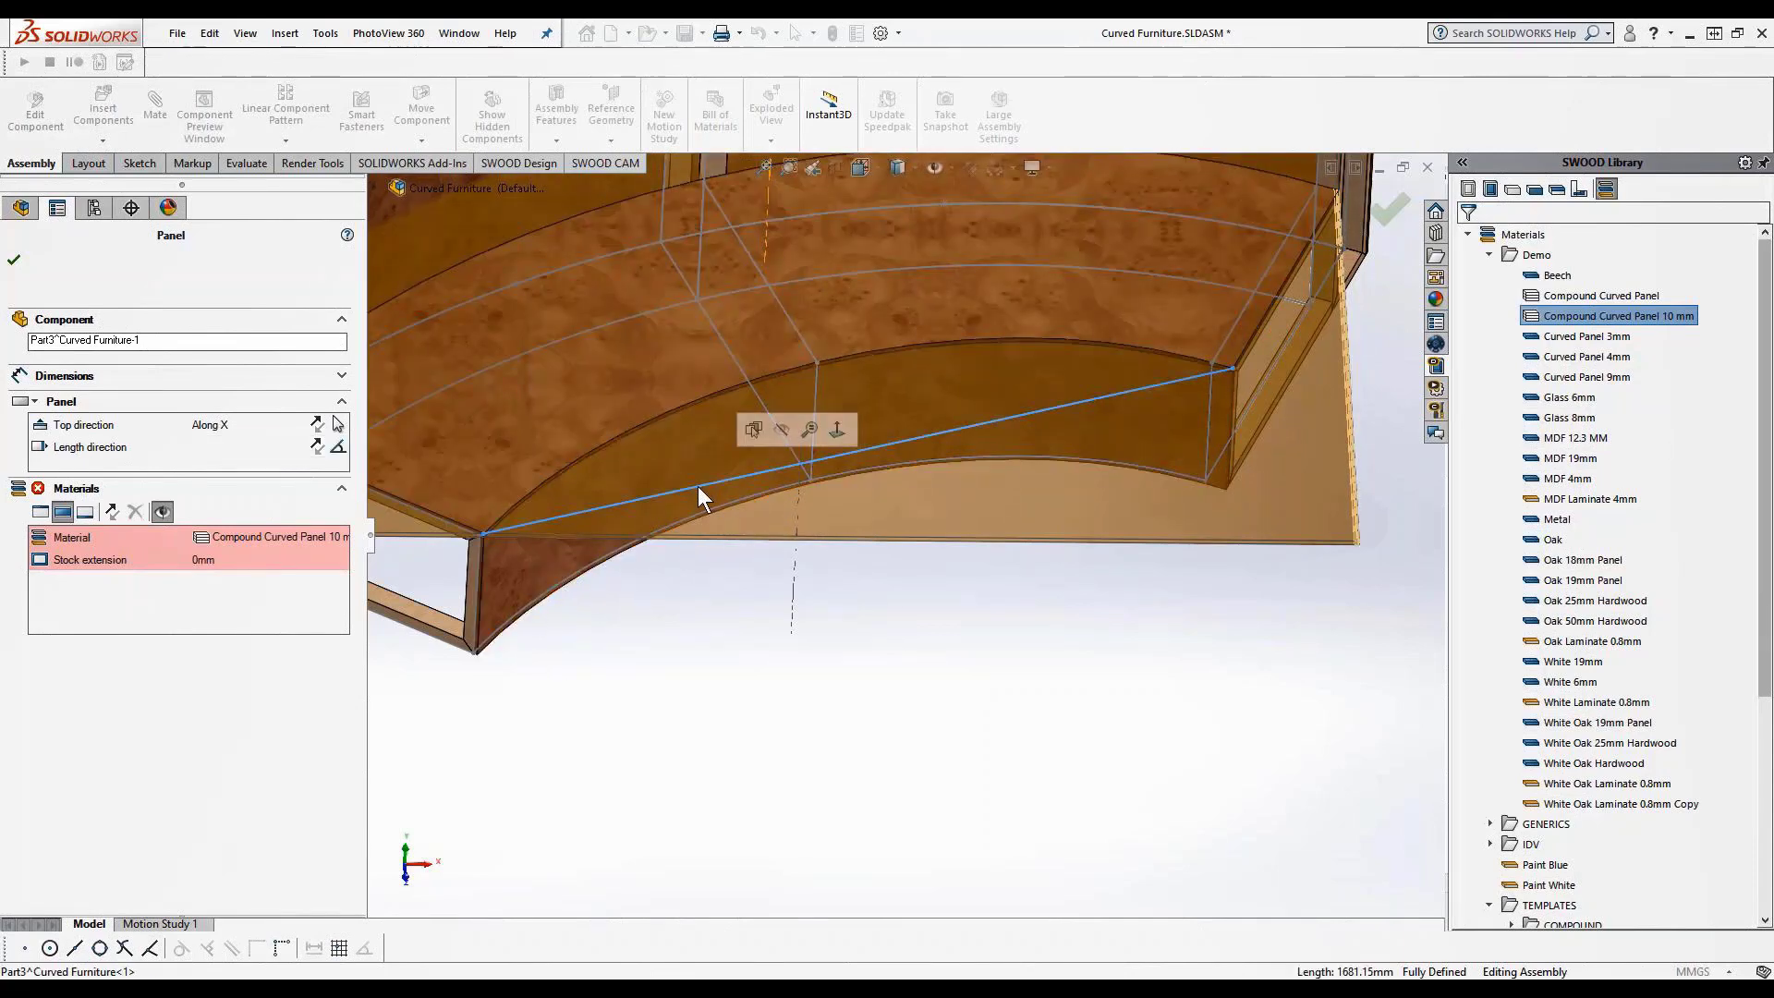
{"action": "left_click", "coordinate": [339, 448]}
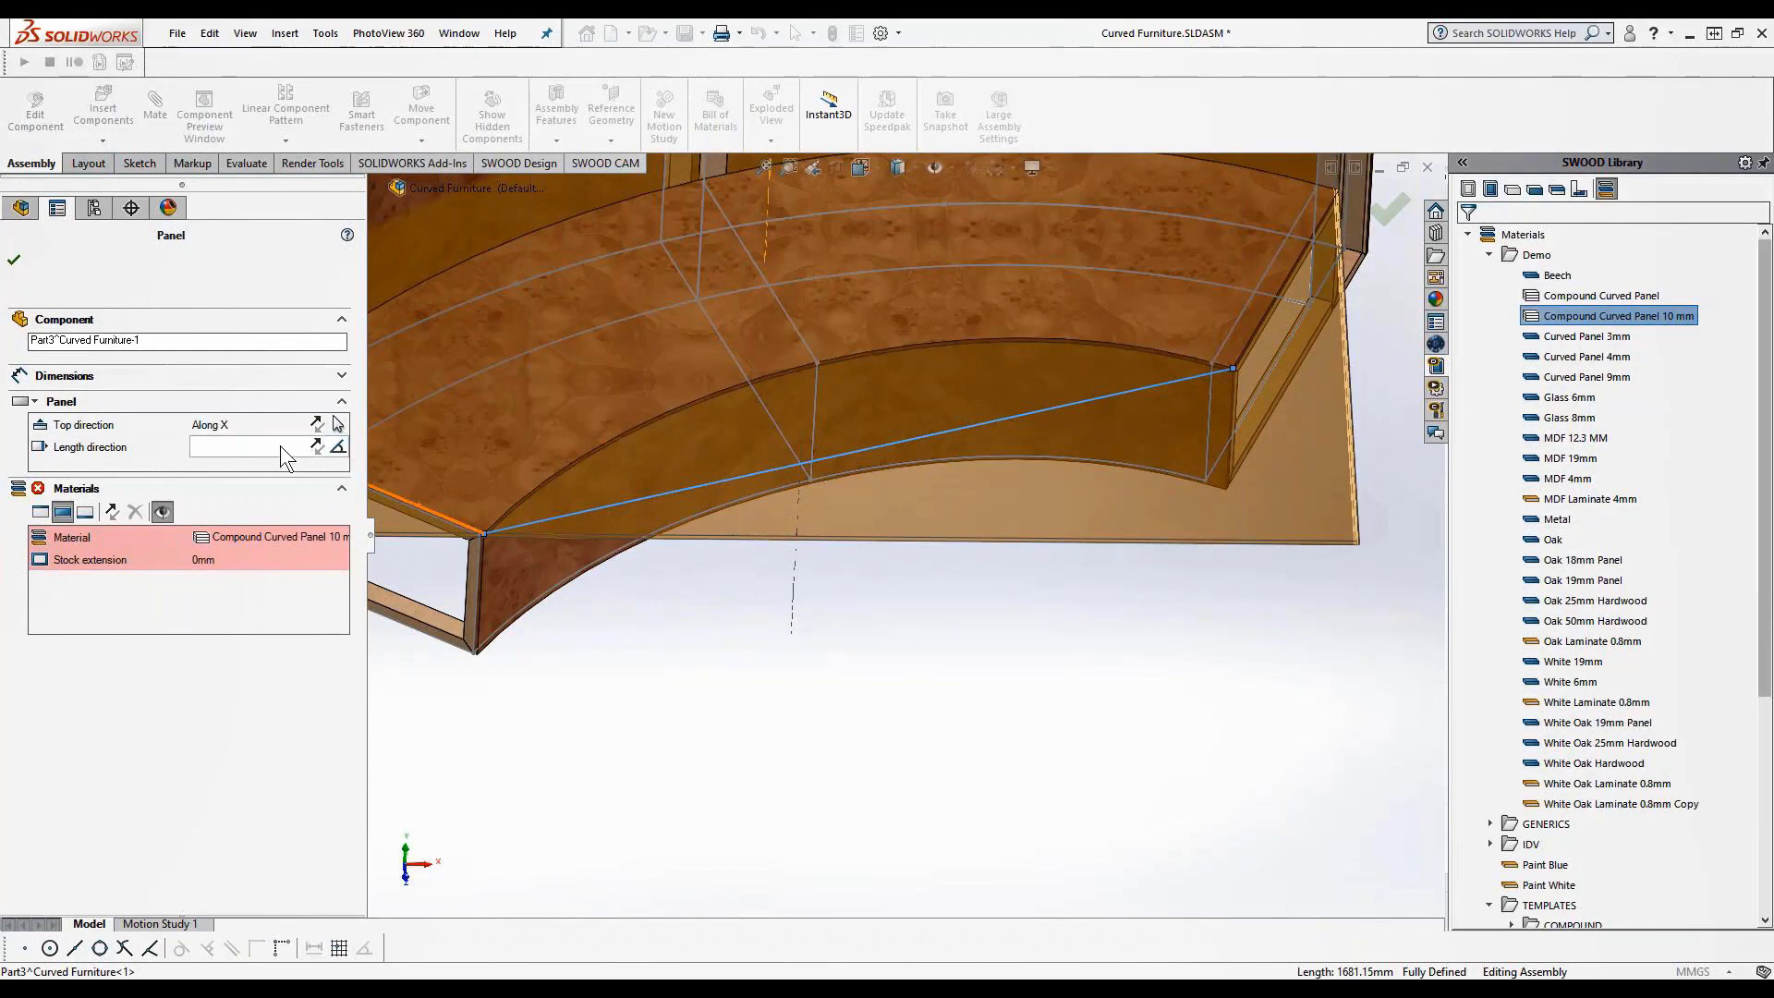
{"action": "left_click", "coordinate": [707, 484]}
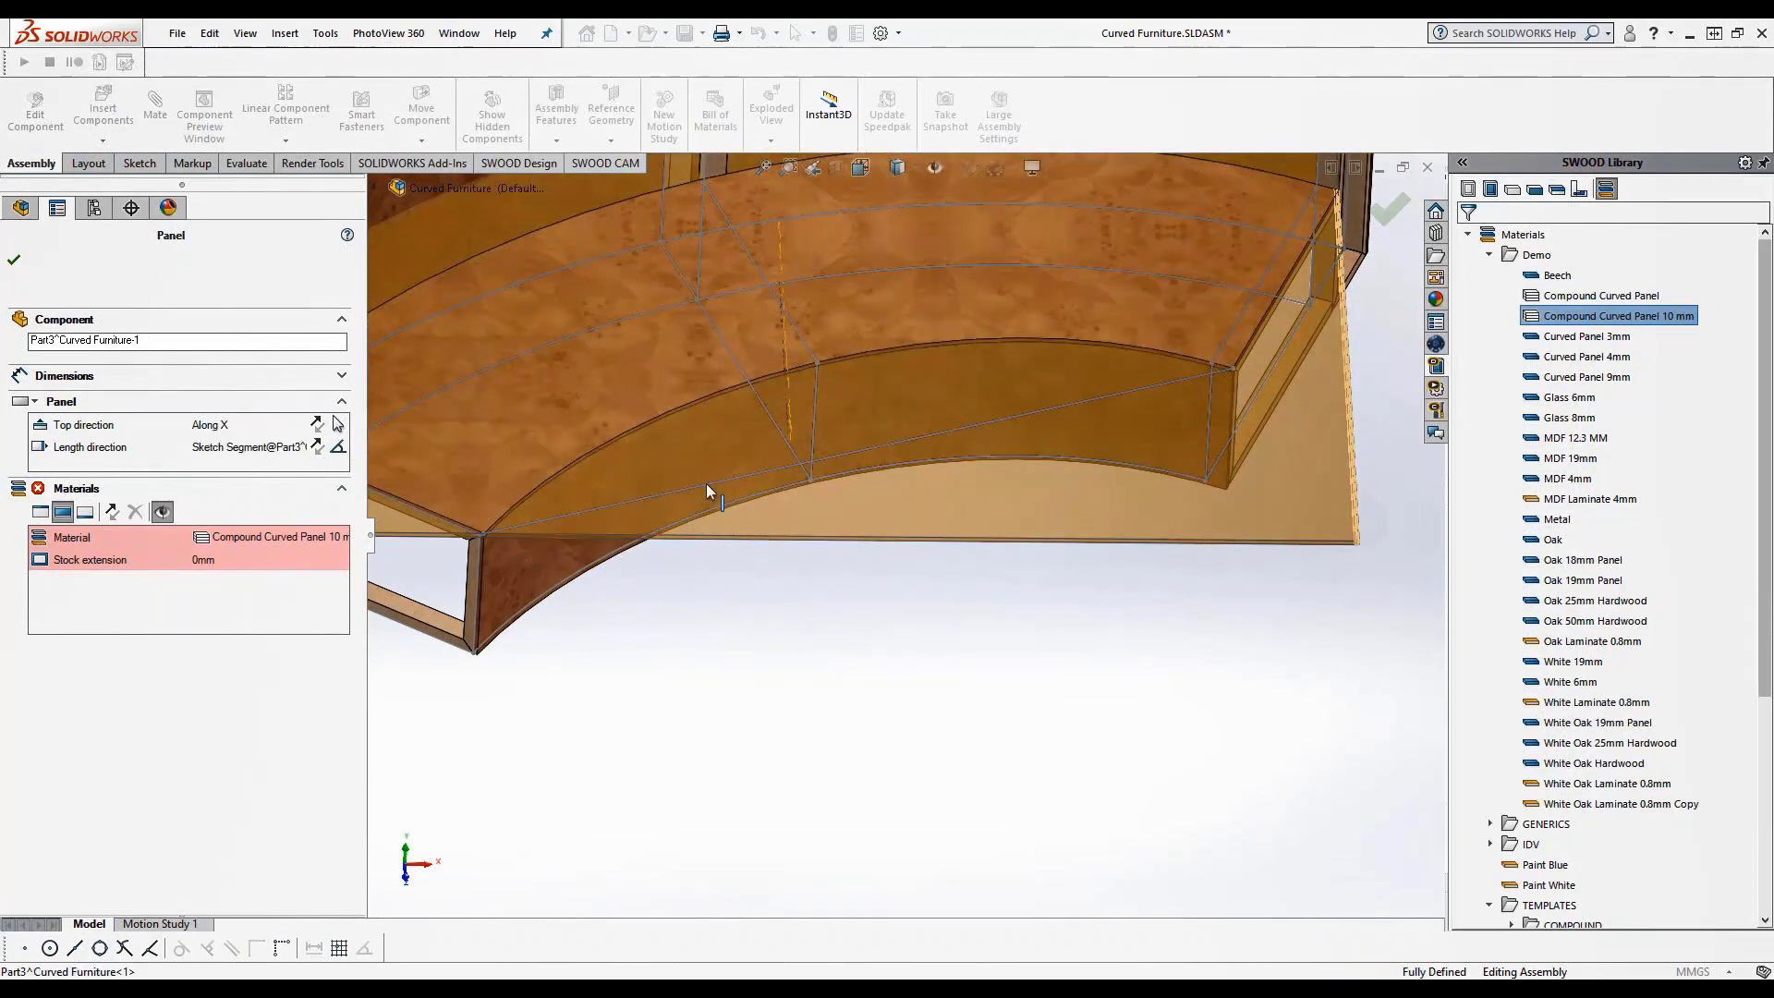
{"action": "key", "text": "f"}
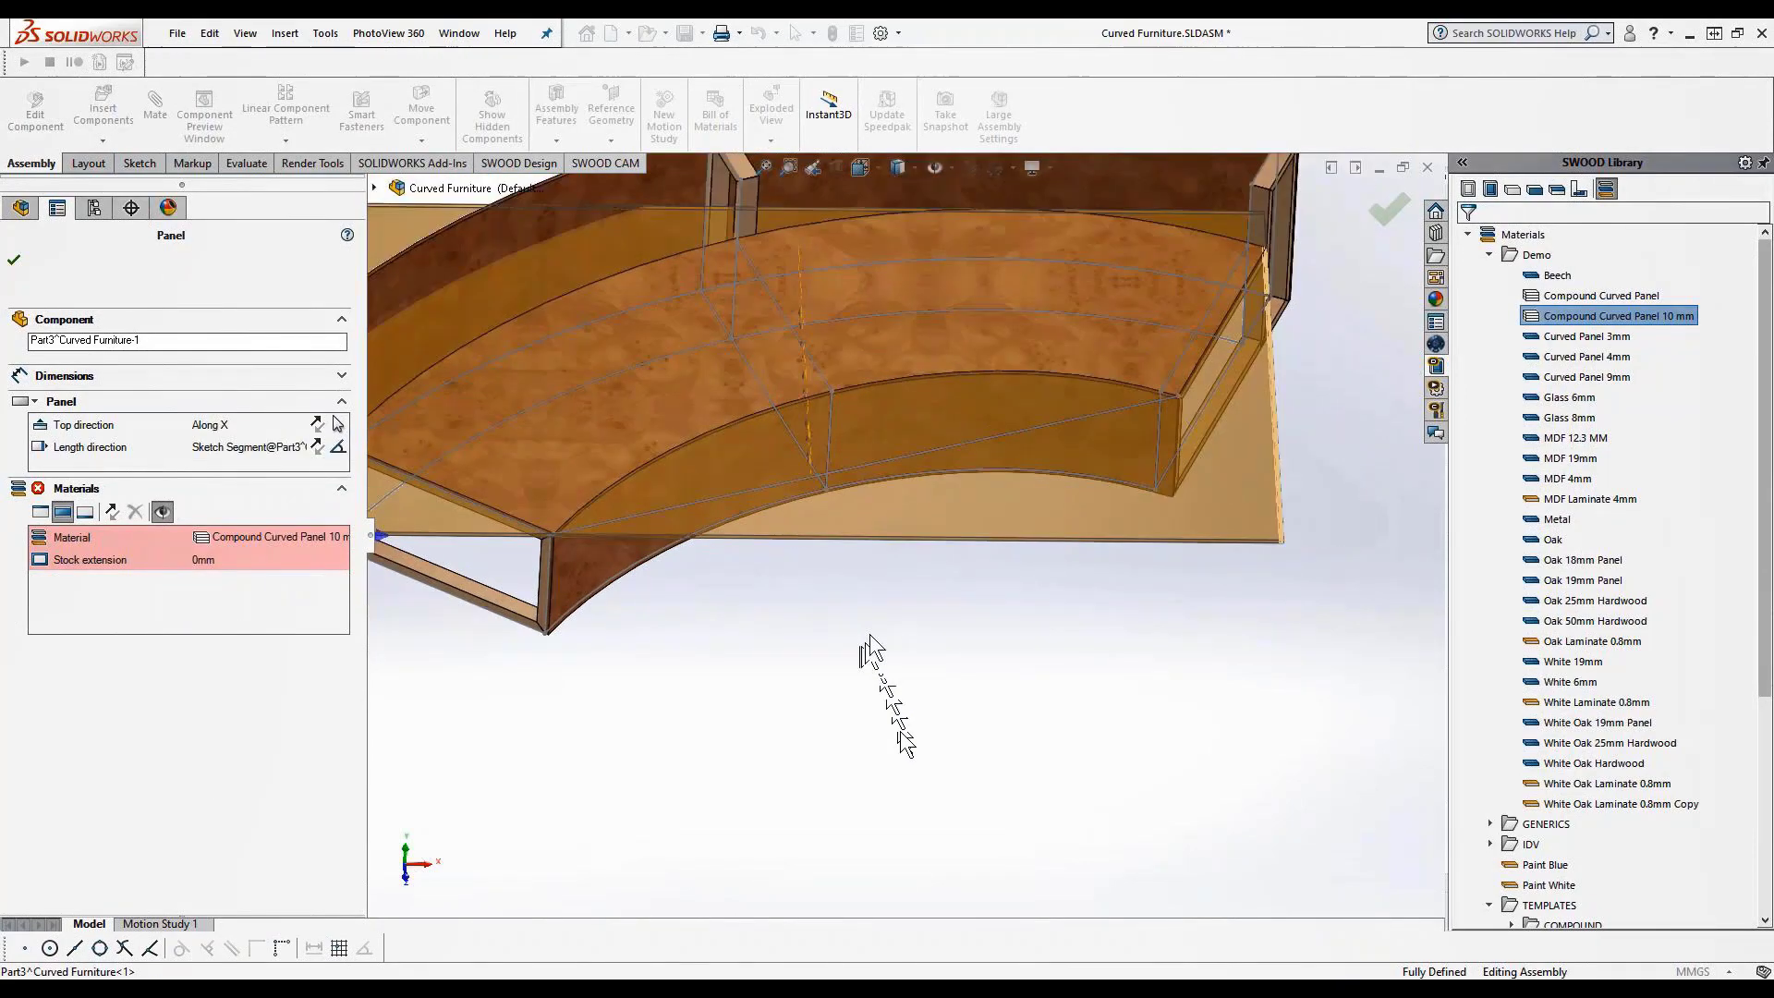
{"action": "left_click", "coordinate": [13, 263]}
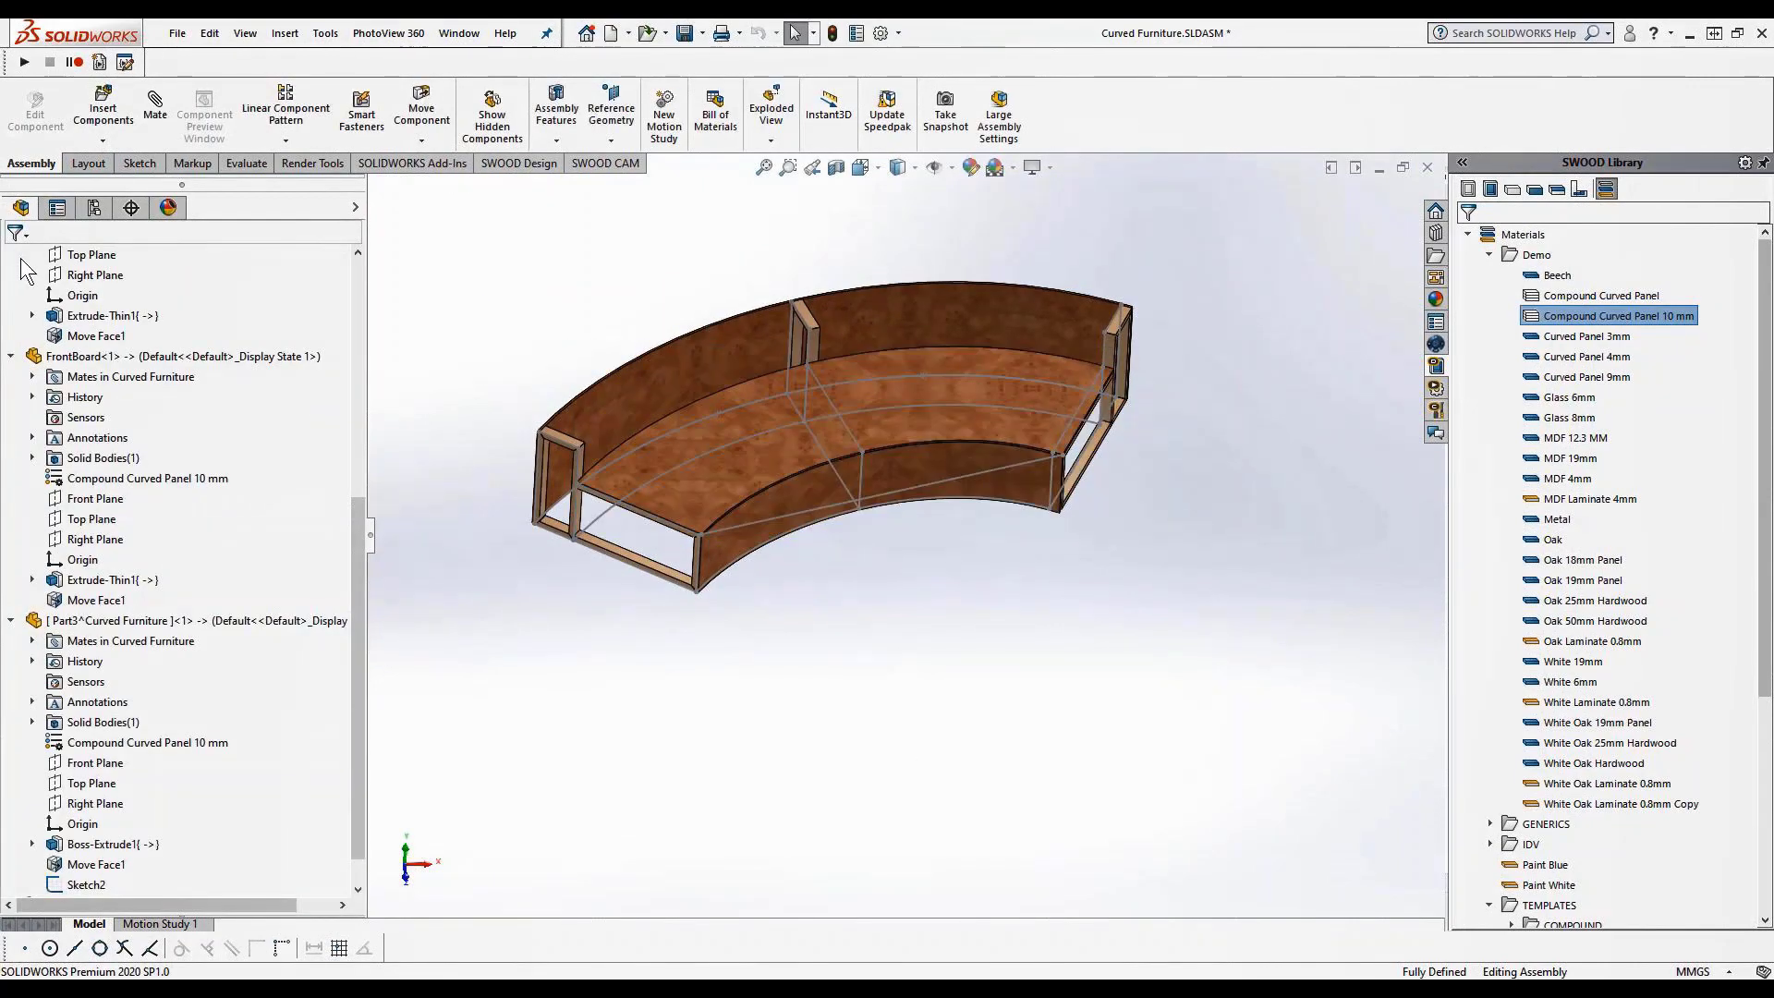
Set the horizontal panel's top direction to Along Z in its panel properties
{"action": "left_click", "coordinate": [718, 497]}
{"action": "right_click_drag", "start_coordinate": [794, 685], "coordinate": [1007, 697]}
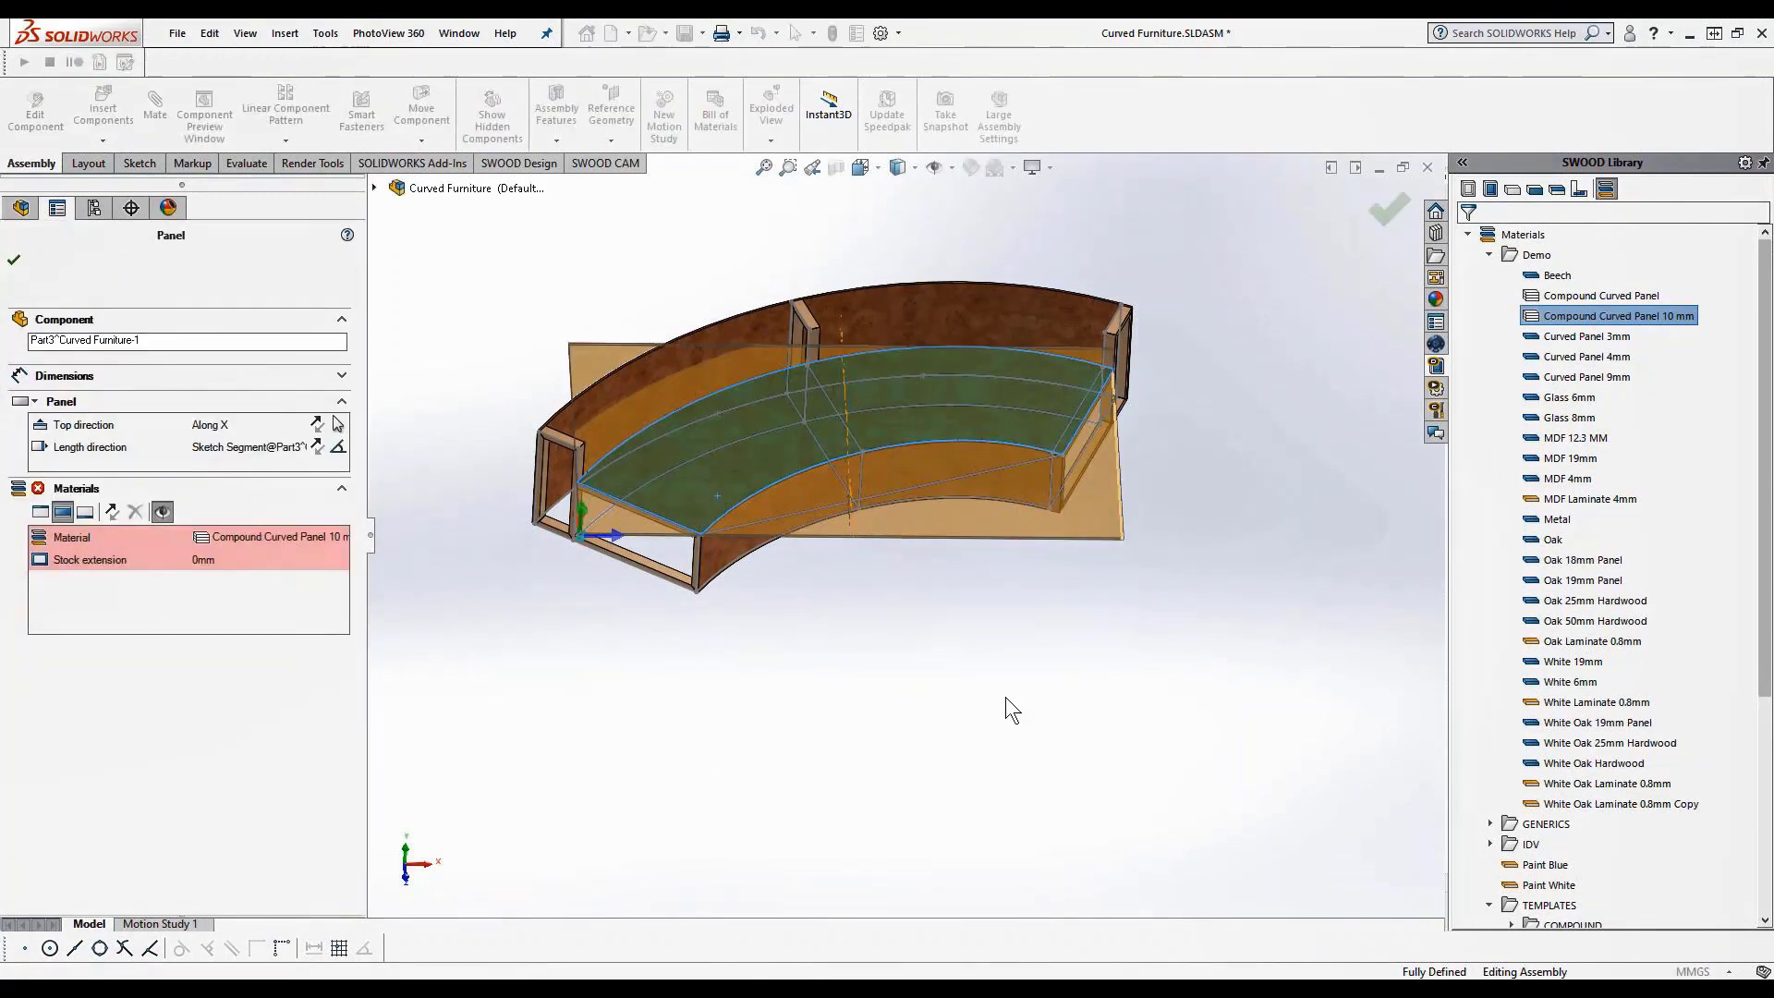
{"action": "left_click", "coordinate": [275, 418]}
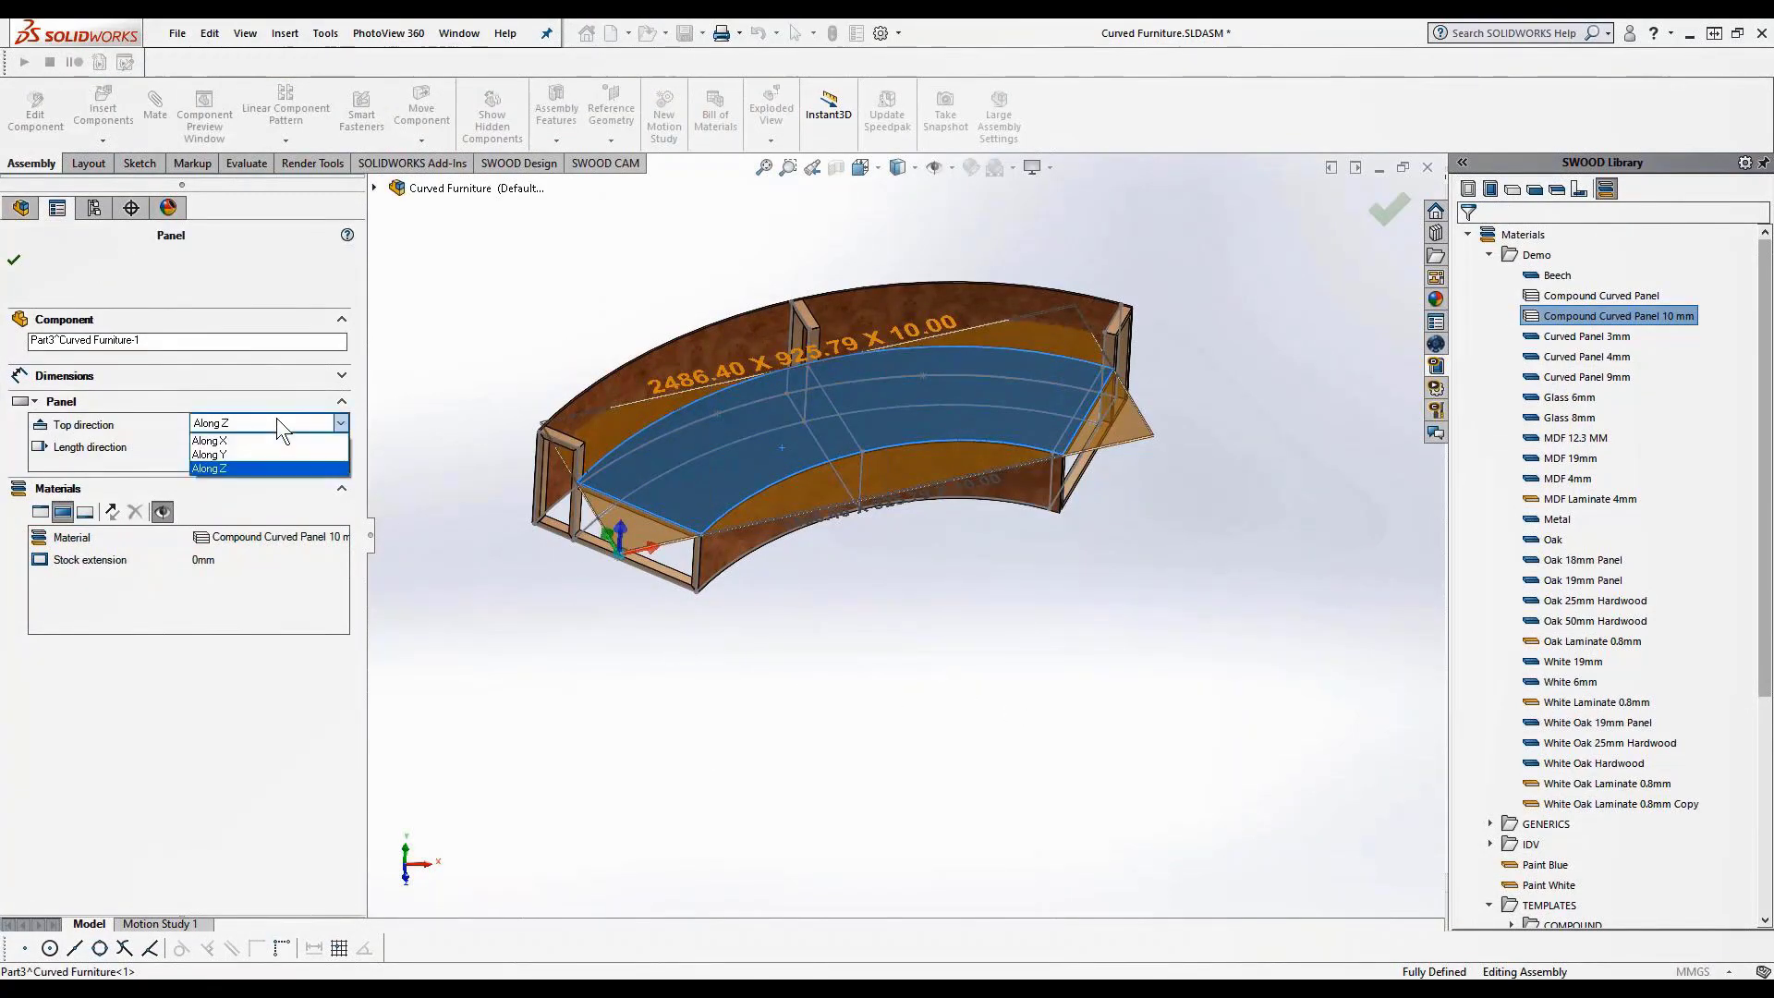
{"action": "left_click", "coordinate": [279, 468]}
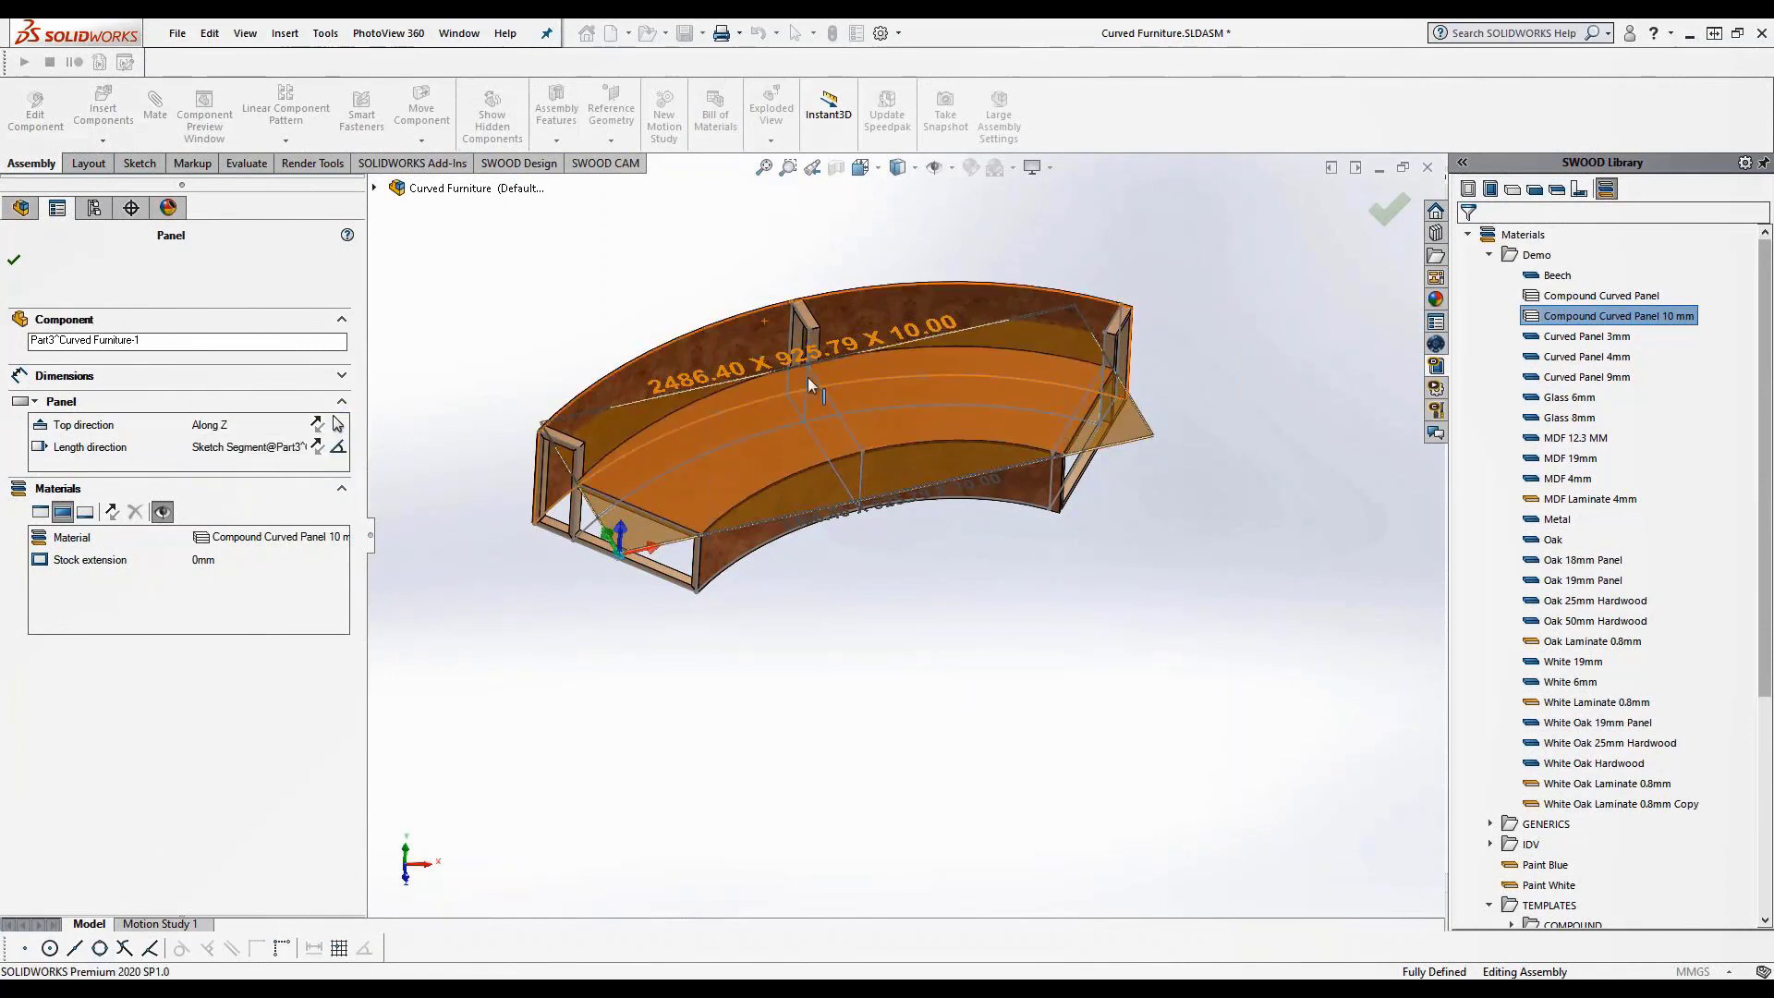
{"action": "left_click", "coordinate": [15, 263]}
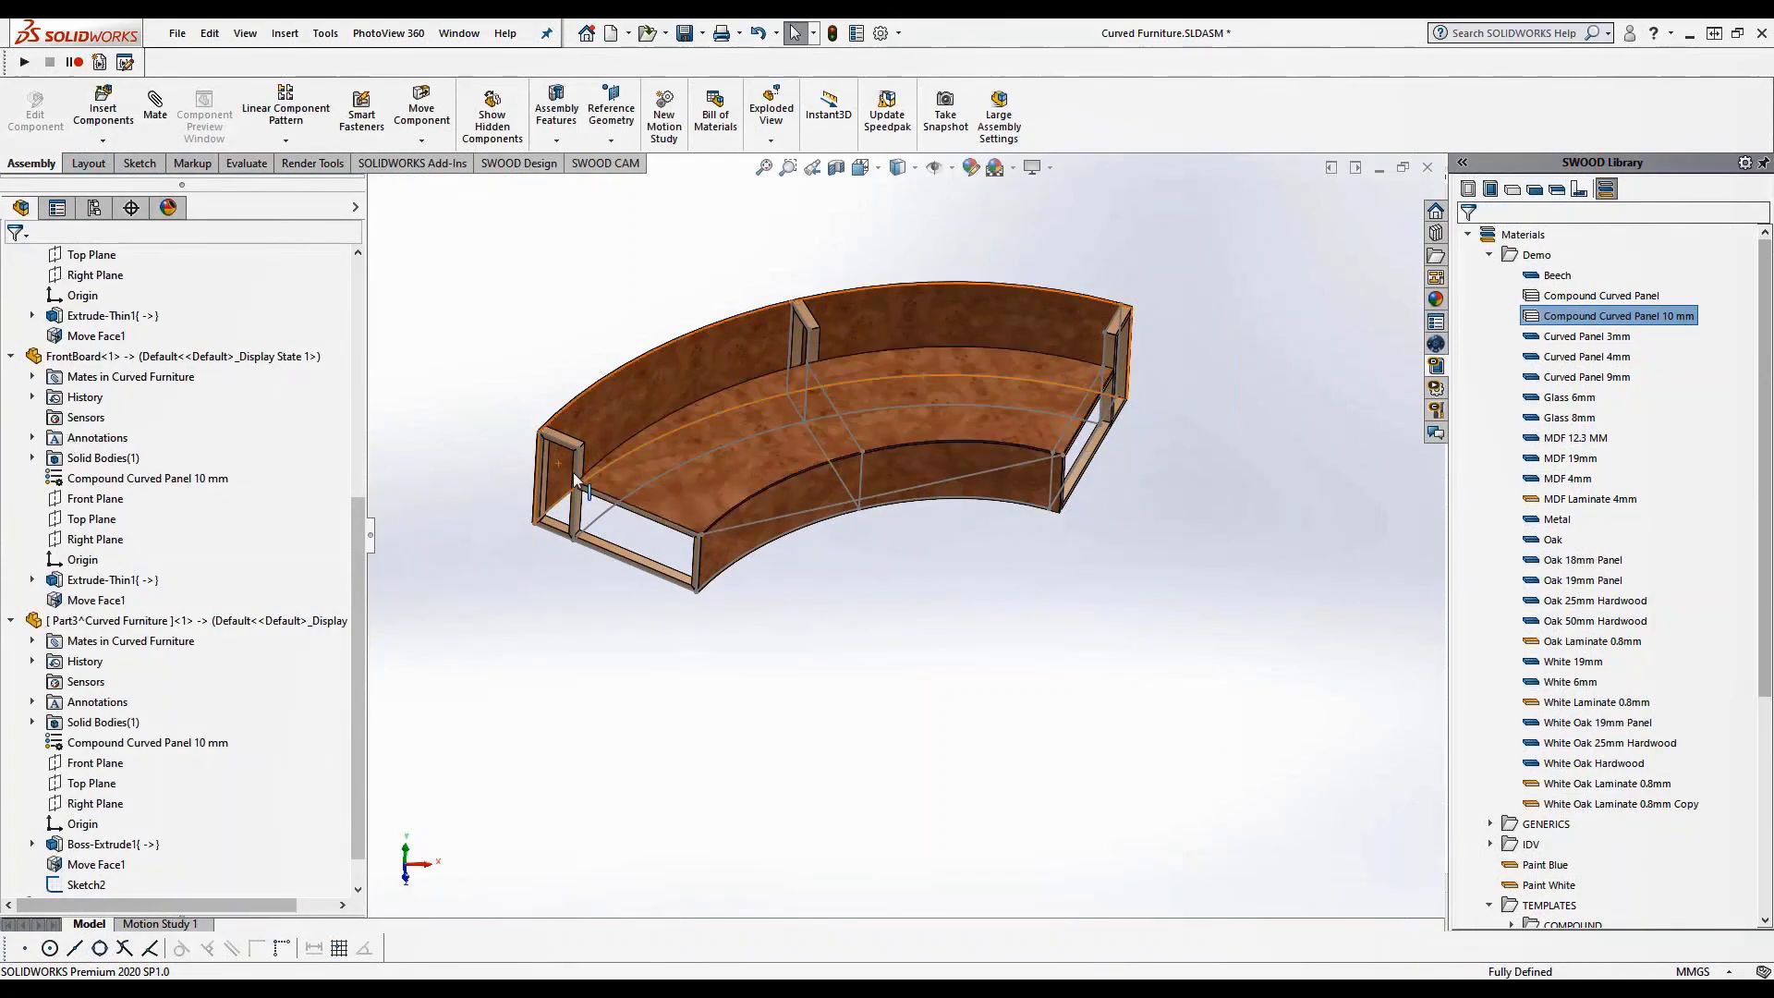
Examine the curved furniture assembly from different viewpoints, including its seat, middle and top boards
{"action": "scroll", "coordinate": [773, 420], "scroll_direction": "down", "scroll_amount": 4}
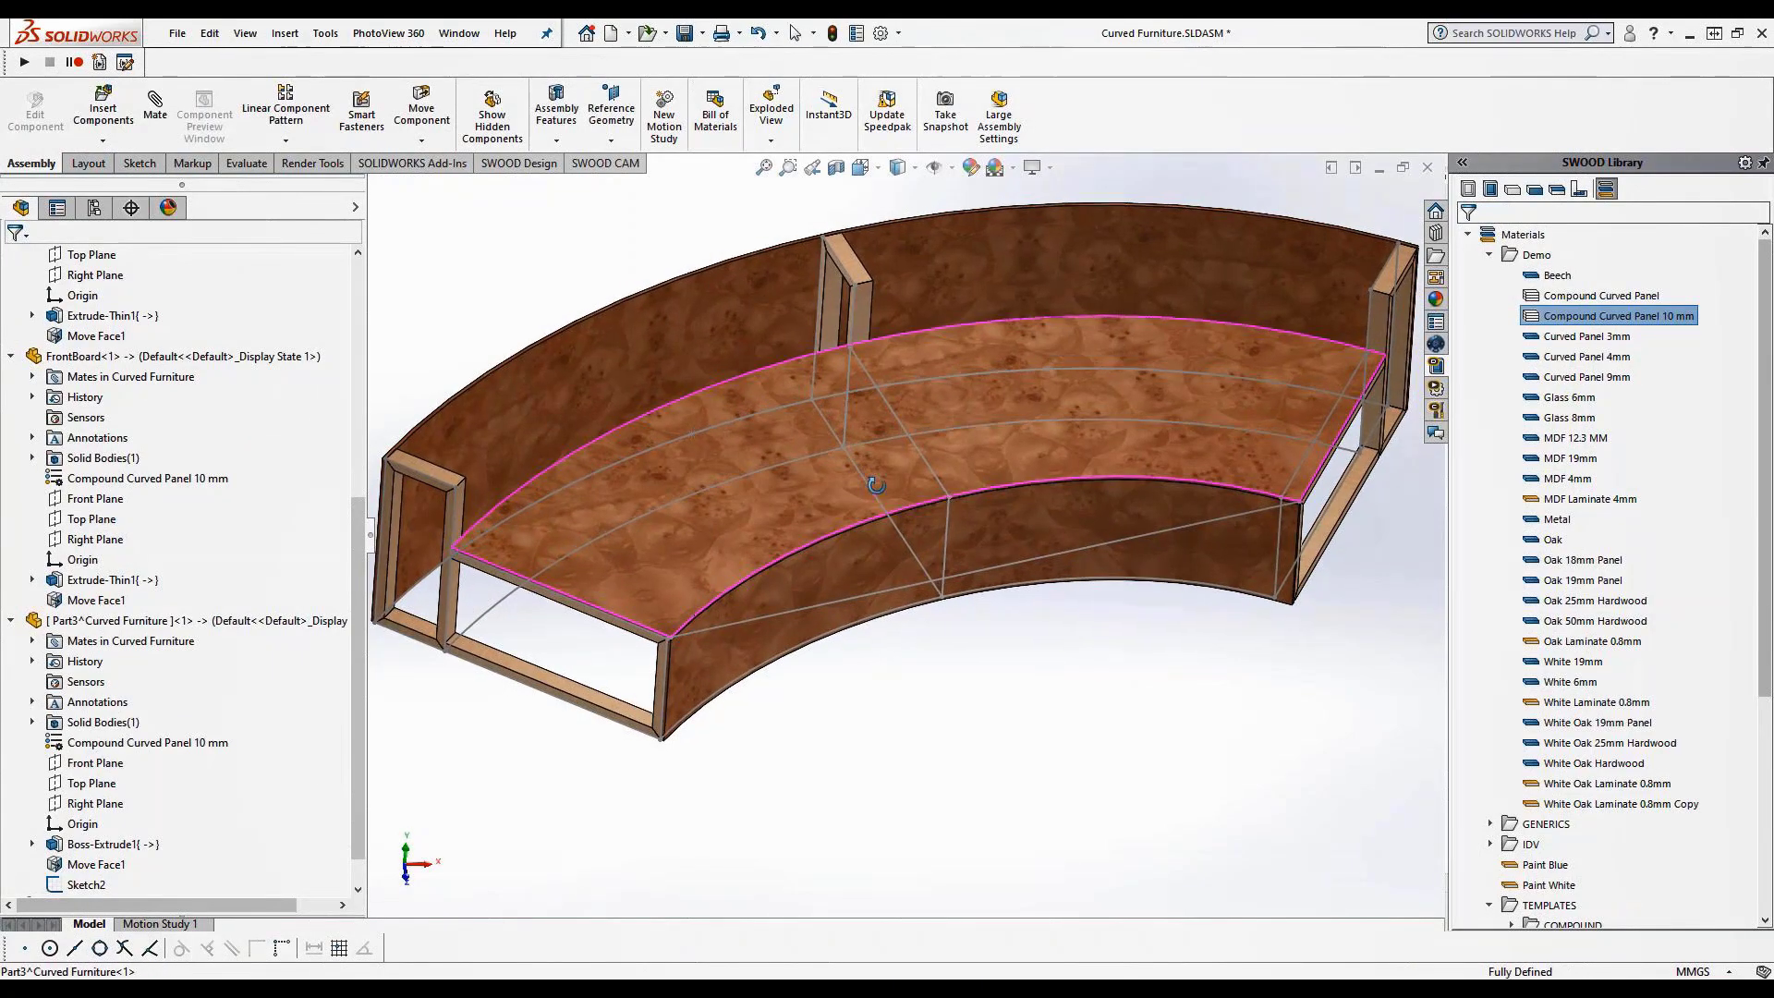
{"action": "mouse_move", "coordinate": [876, 485]}
{"action": "middle_mouse_down"}
{"action": "mouse_move", "coordinate": [874, 435]}
{"action": "mouse_move", "coordinate": [878, 525]}
{"action": "mouse_move", "coordinate": [879, 508]}
{"action": "middle_mouse_up"}
{"action": "scroll", "coordinate": [900, 506], "scroll_direction": "up", "scroll_amount": 2}
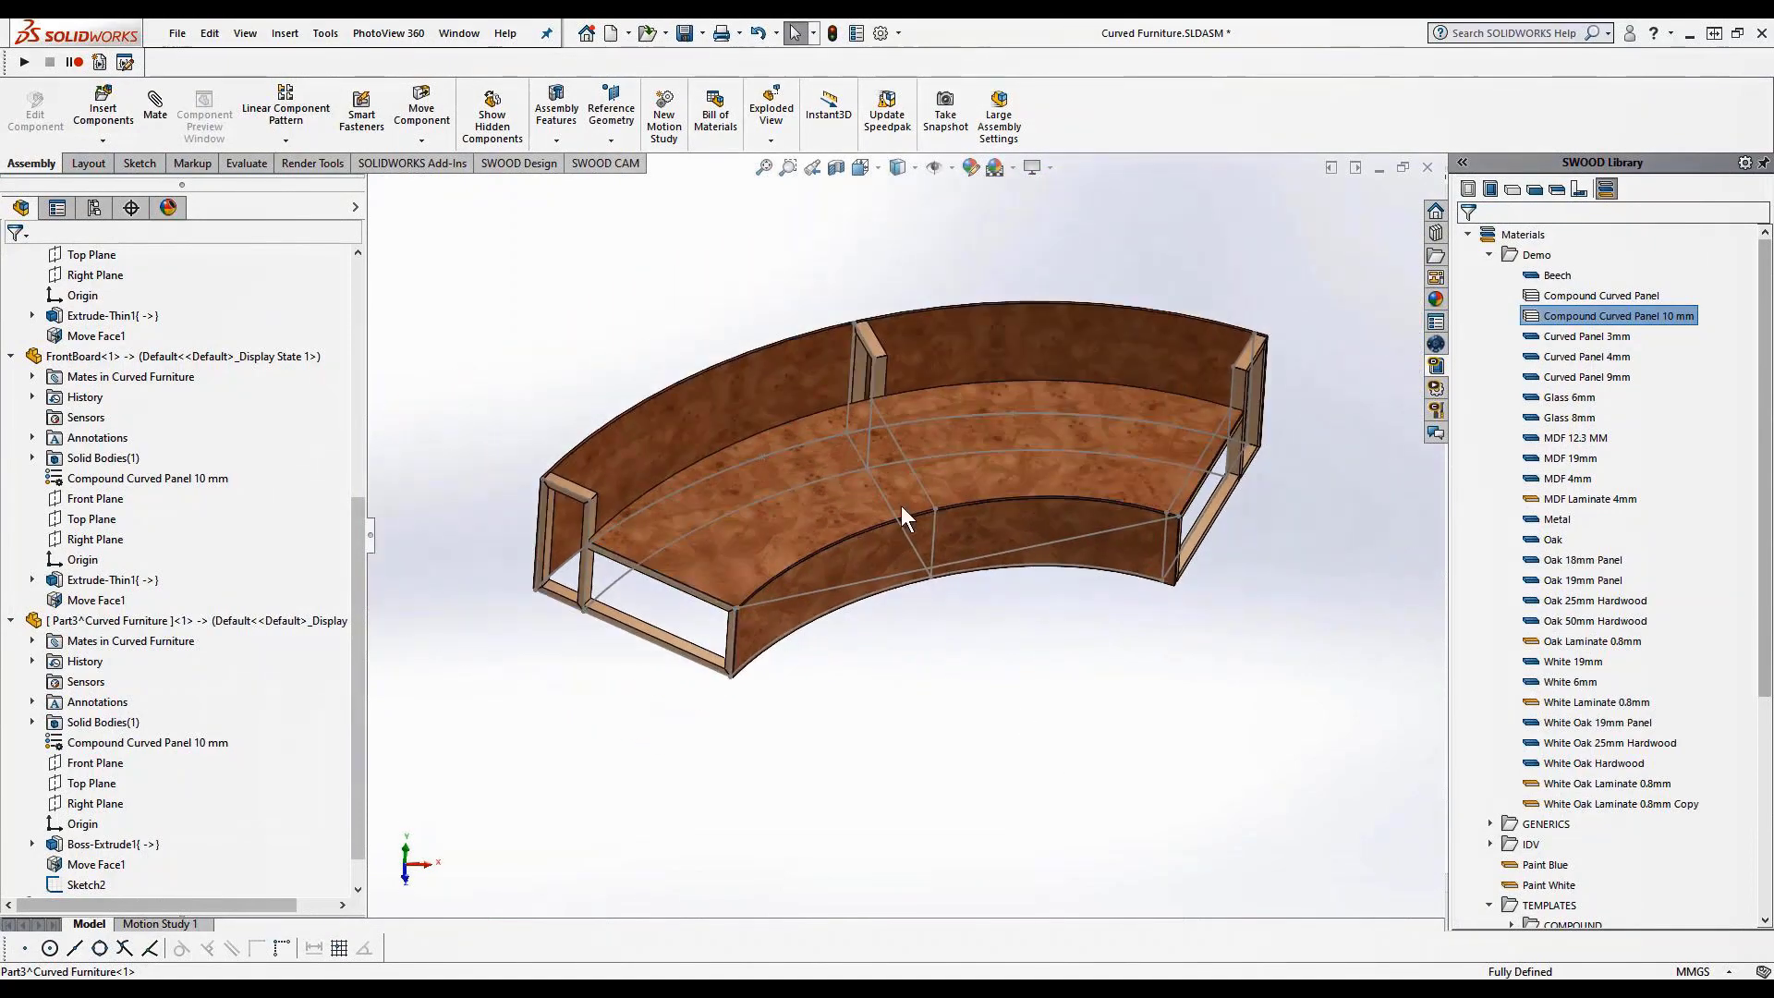
{"action": "scroll", "coordinate": [903, 518], "scroll_direction": "down", "scroll_amount": 3}
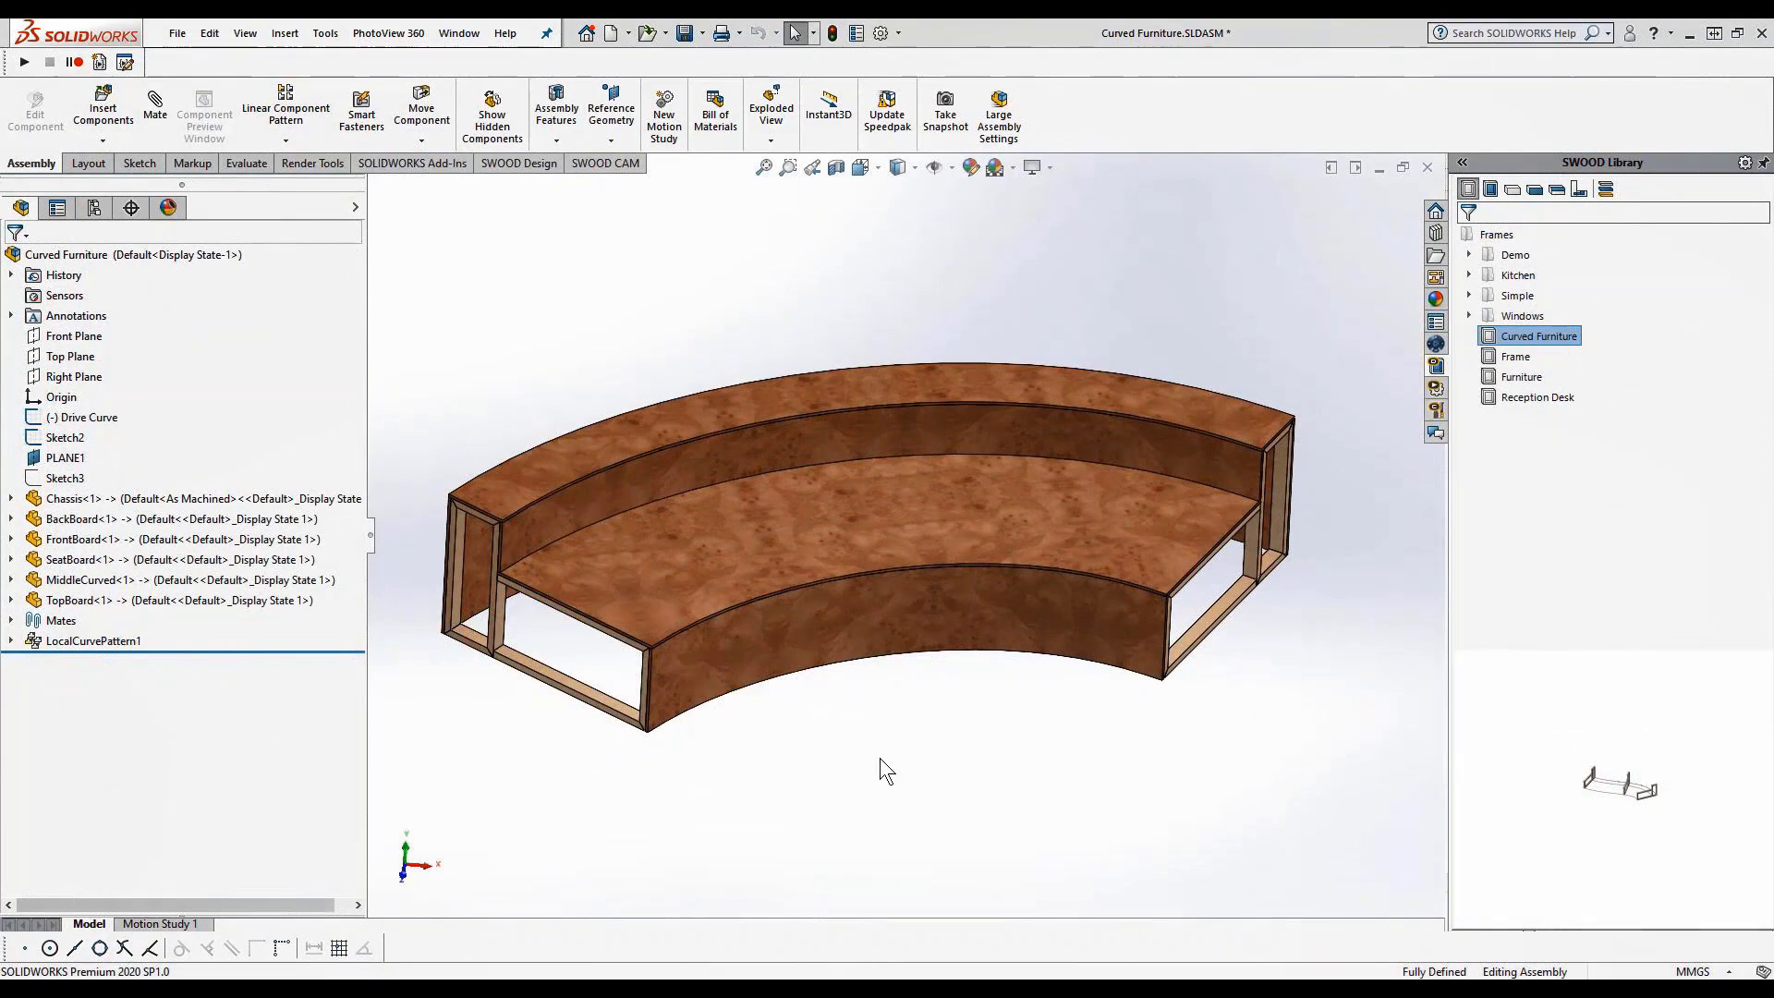
{"action": "middle_click_drag", "start_coordinate": [880, 765], "coordinate": [827, 859]}
{"action": "scroll", "coordinate": [832, 823], "scroll_direction": "up", "scroll_amount": 3}
{"action": "scroll", "coordinate": [819, 783], "scroll_direction": "down", "scroll_amount": 5}
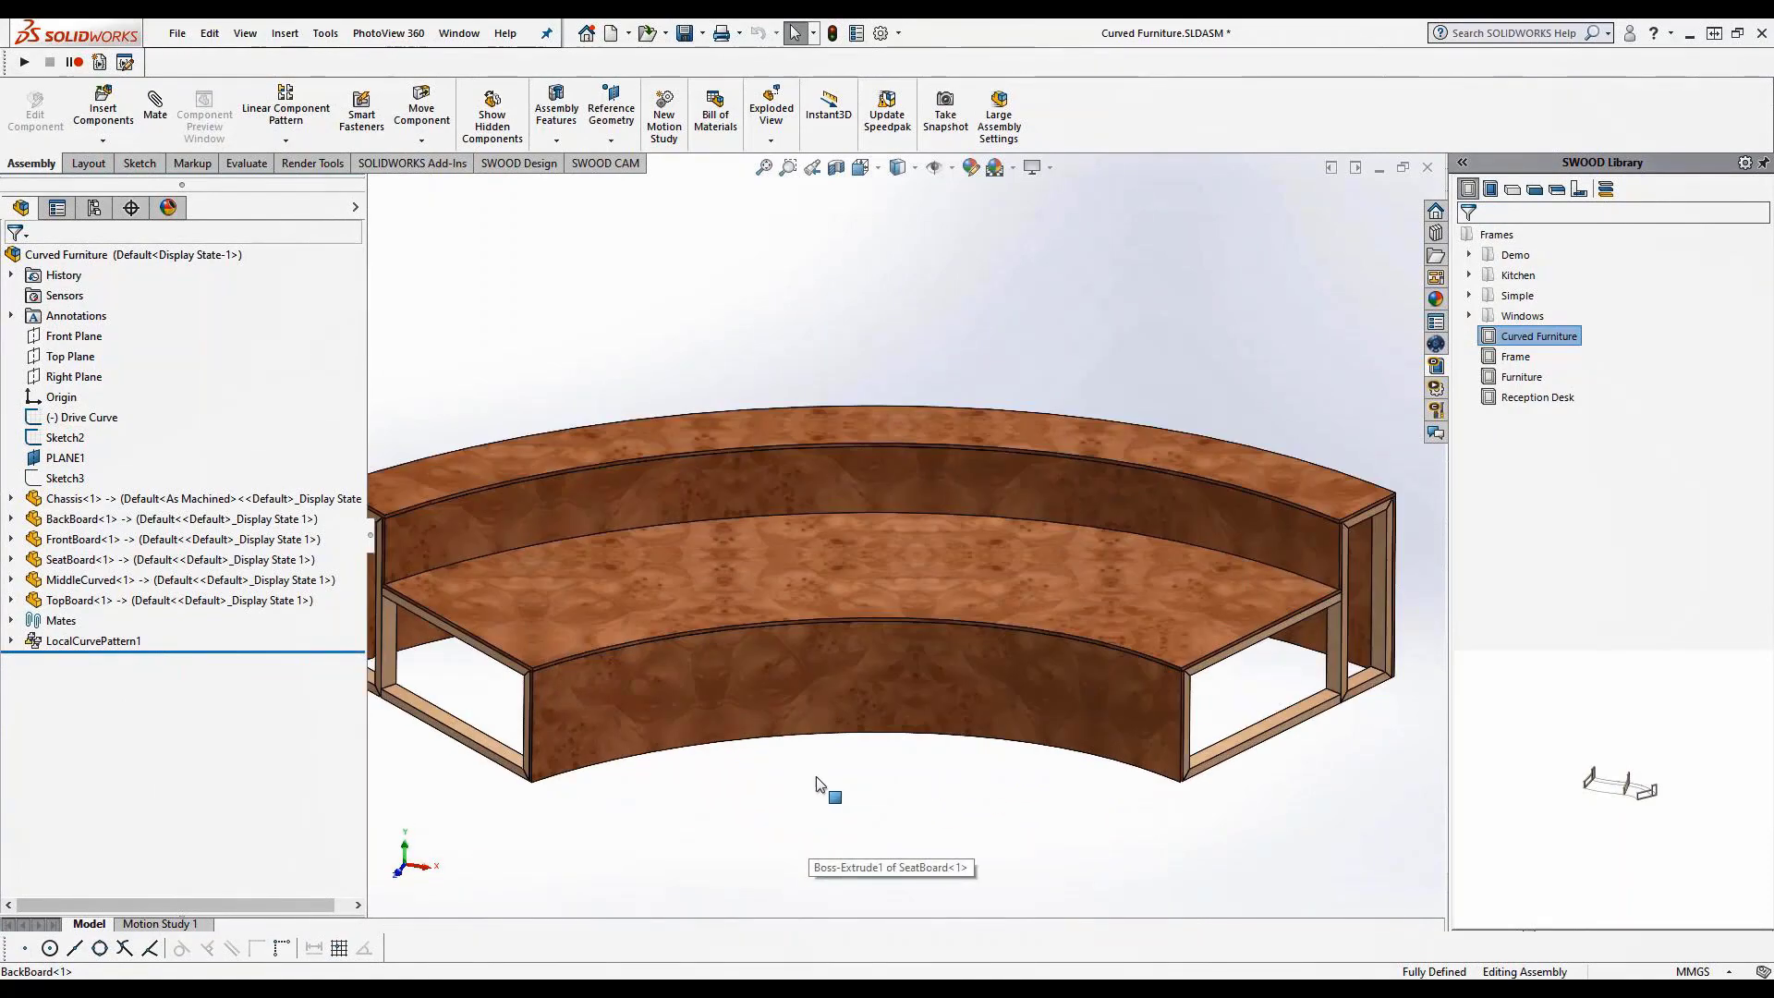
Reshape the Drive Curve sketch into an S by moving its free end outward and its second point to about X 861, Y 481 mm
{"action": "scroll", "coordinate": [817, 784], "scroll_direction": "up", "scroll_amount": 3}
{"action": "scroll", "coordinate": [895, 717], "scroll_direction": "up", "scroll_amount": 2}
{"action": "middle_click_drag", "start_coordinate": [896, 716], "coordinate": [871, 751]}
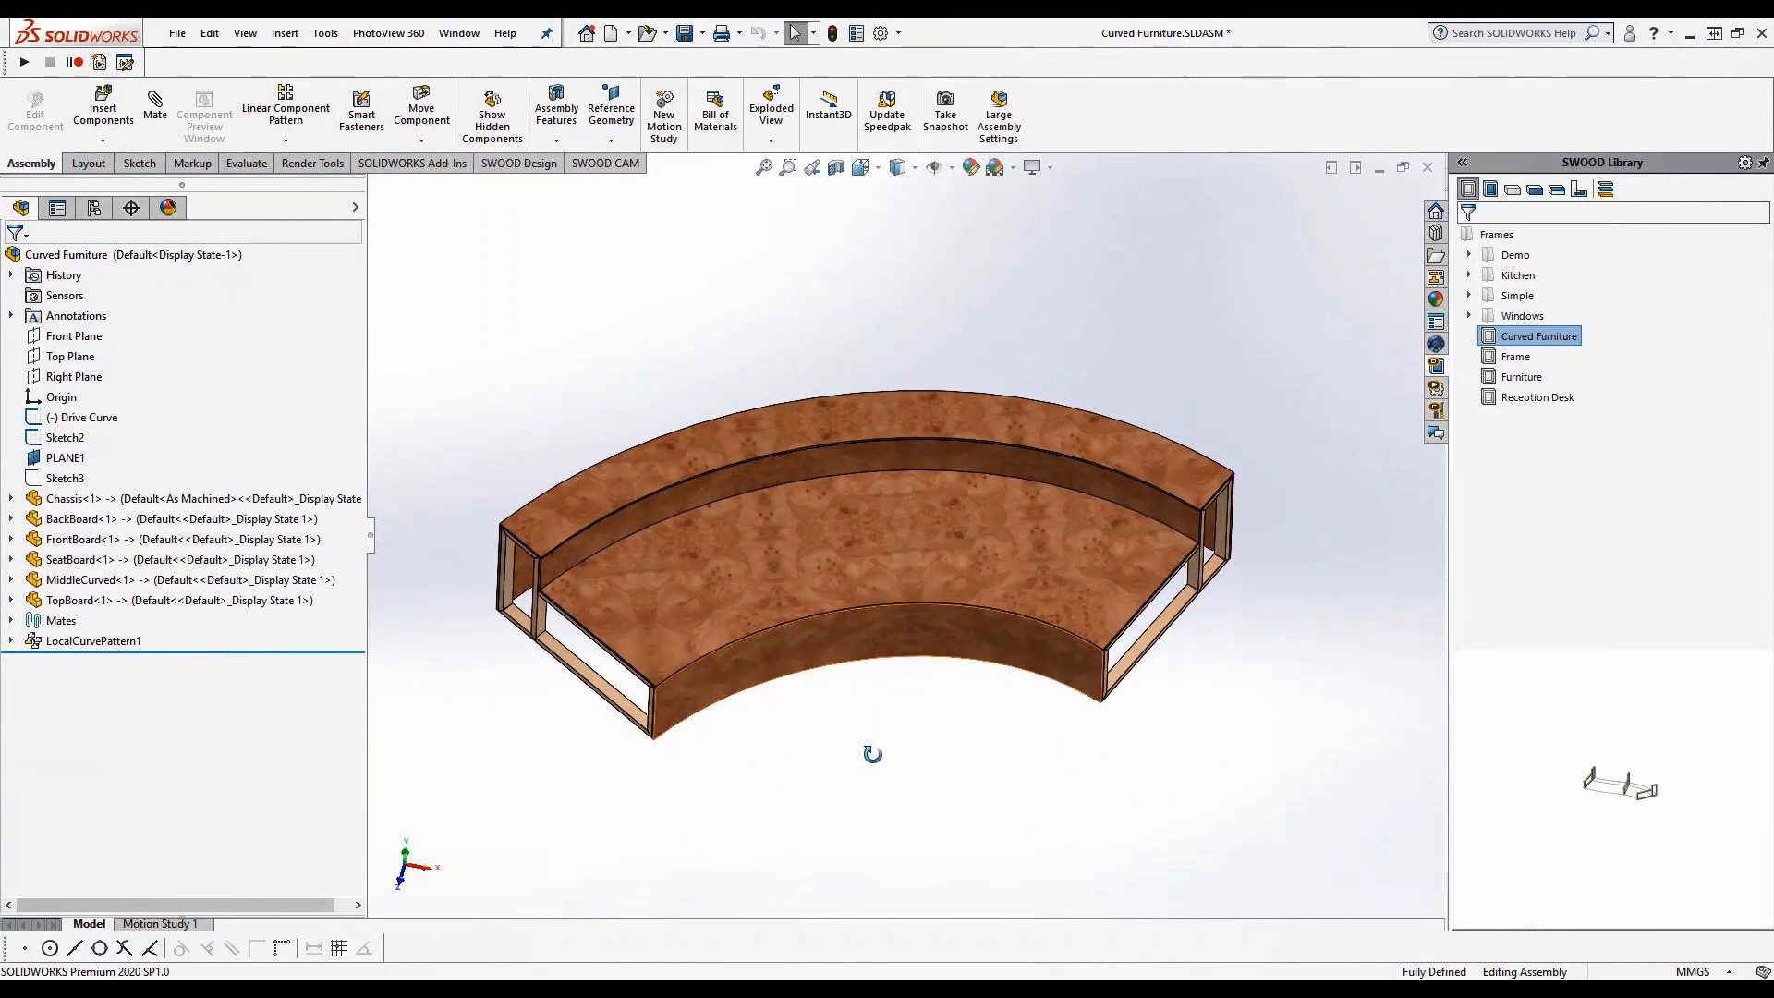
{"action": "left_click", "coordinate": [84, 416]}
{"action": "left_click", "coordinate": [89, 362]}
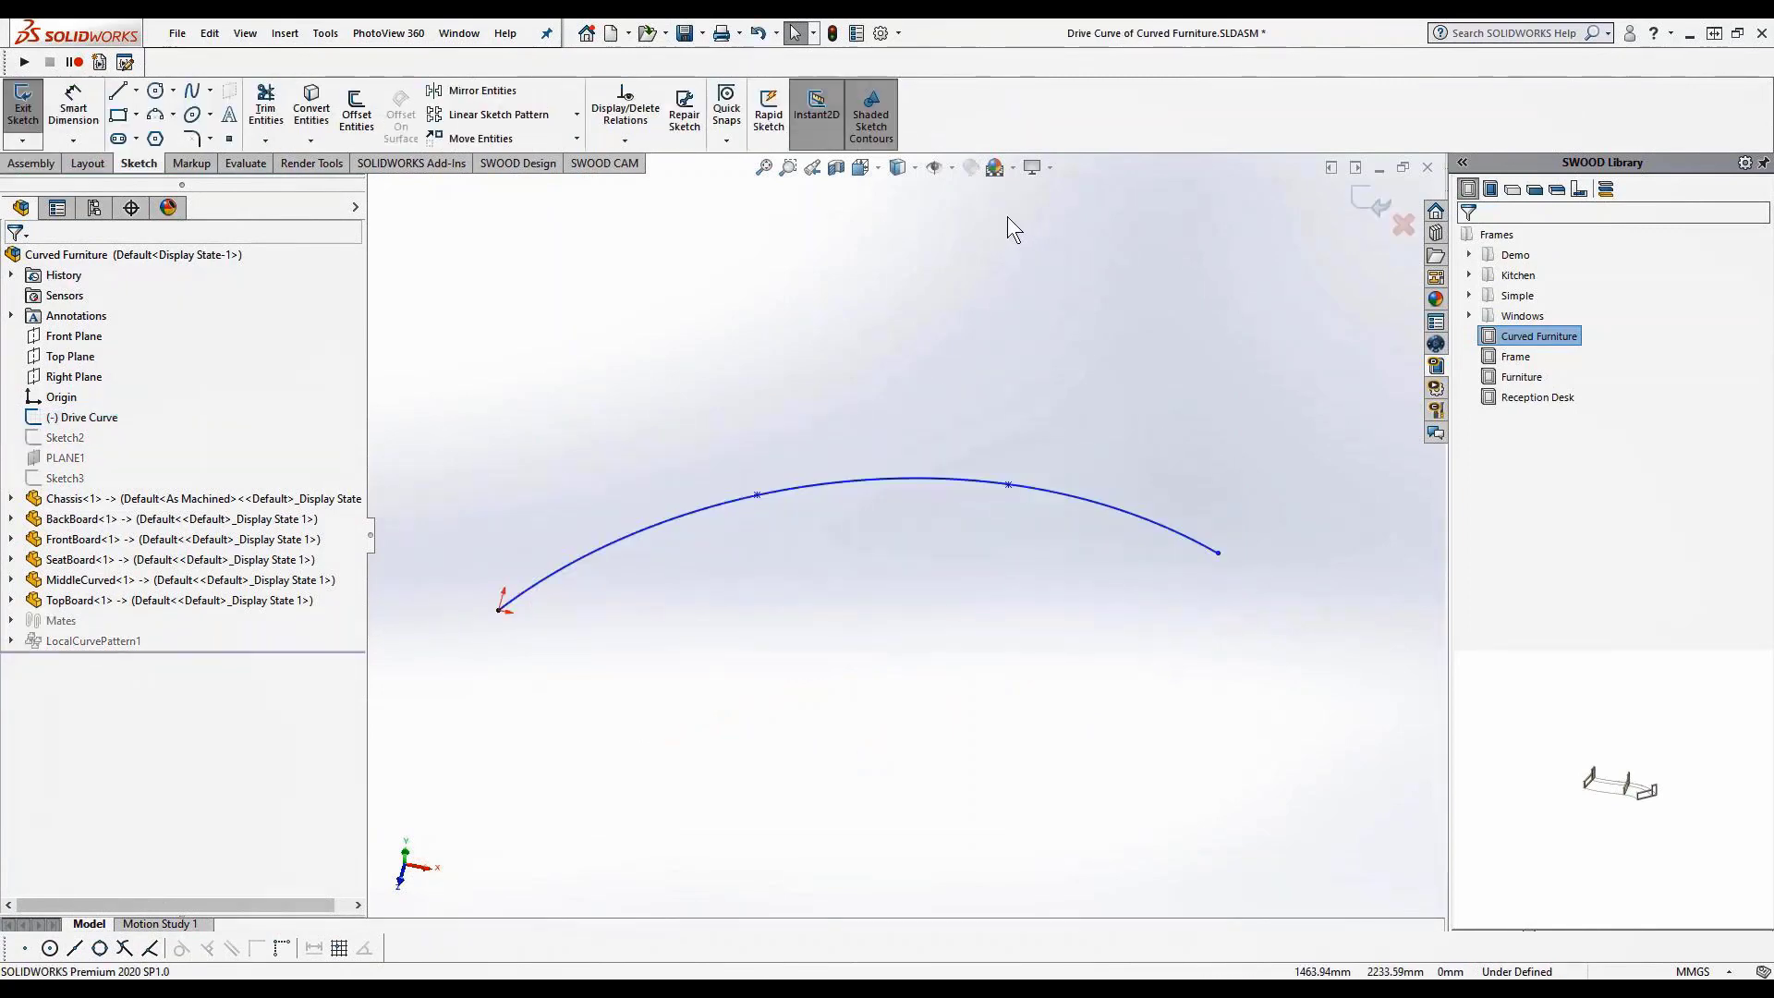
{"action": "left_click_drag", "start_coordinate": [758, 497], "coordinate": [776, 539]}
{"action": "left_click_drag", "start_coordinate": [1218, 554], "coordinate": [1253, 518]}
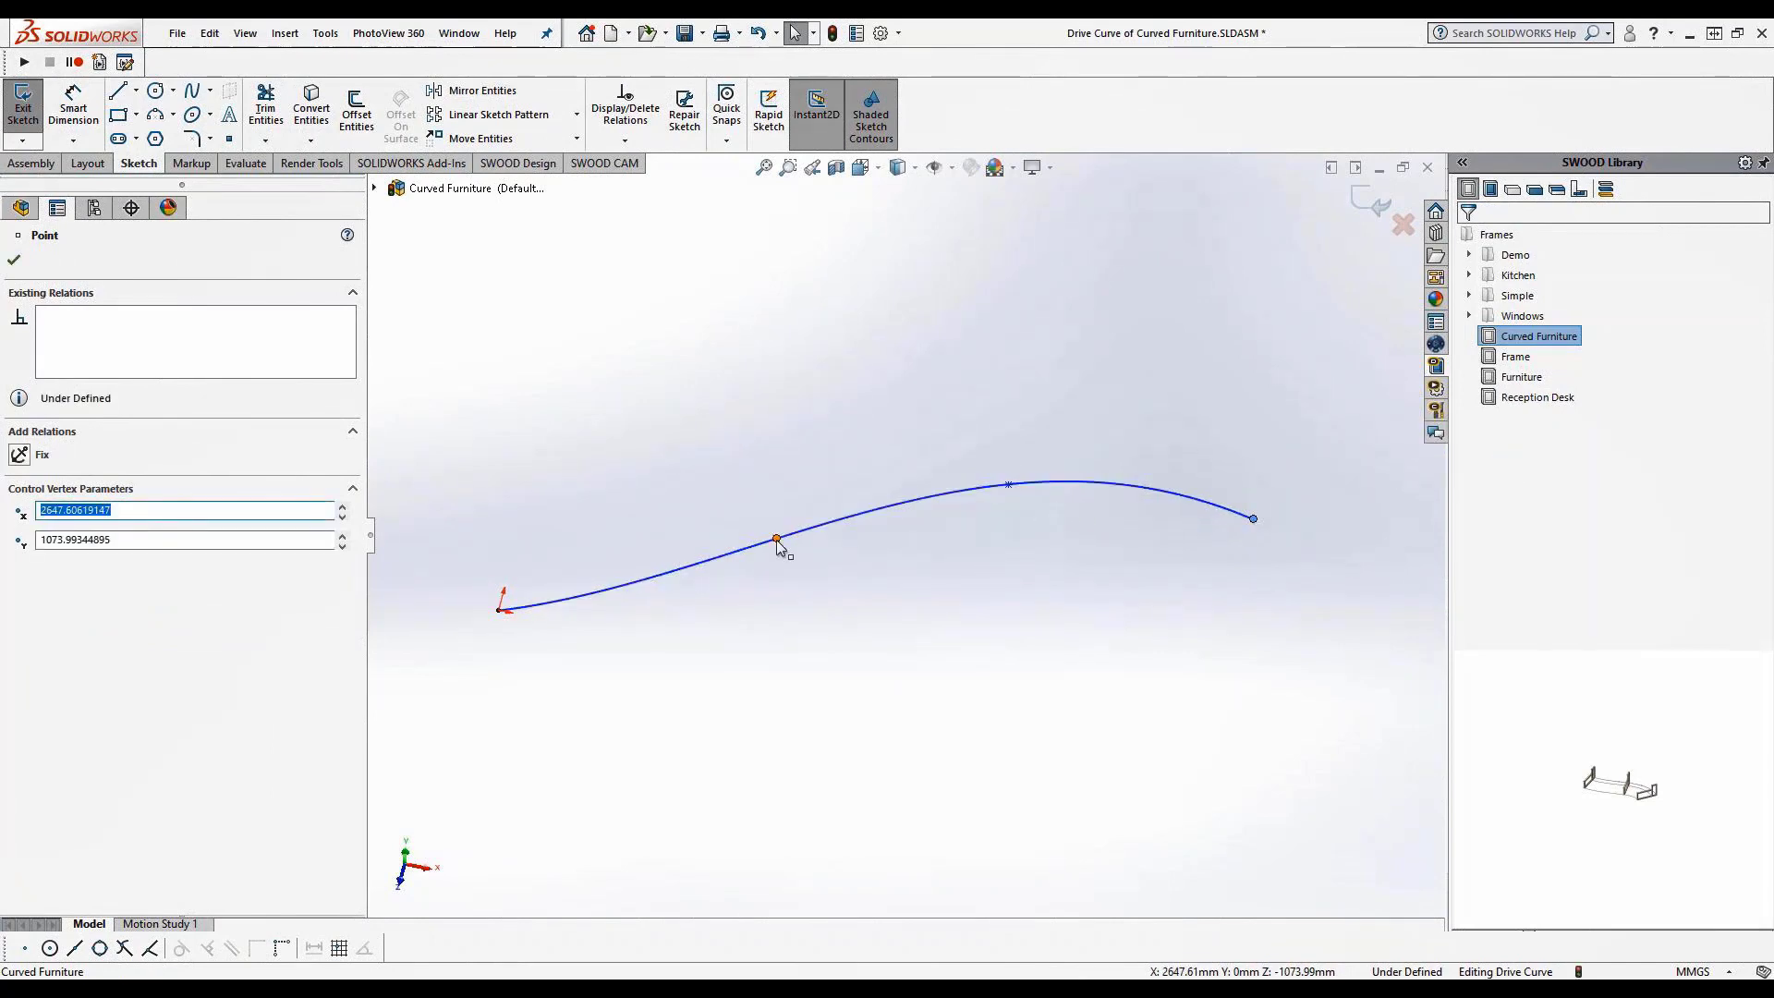
{"action": "left_click_drag", "start_coordinate": [777, 542], "coordinate": [751, 552]}
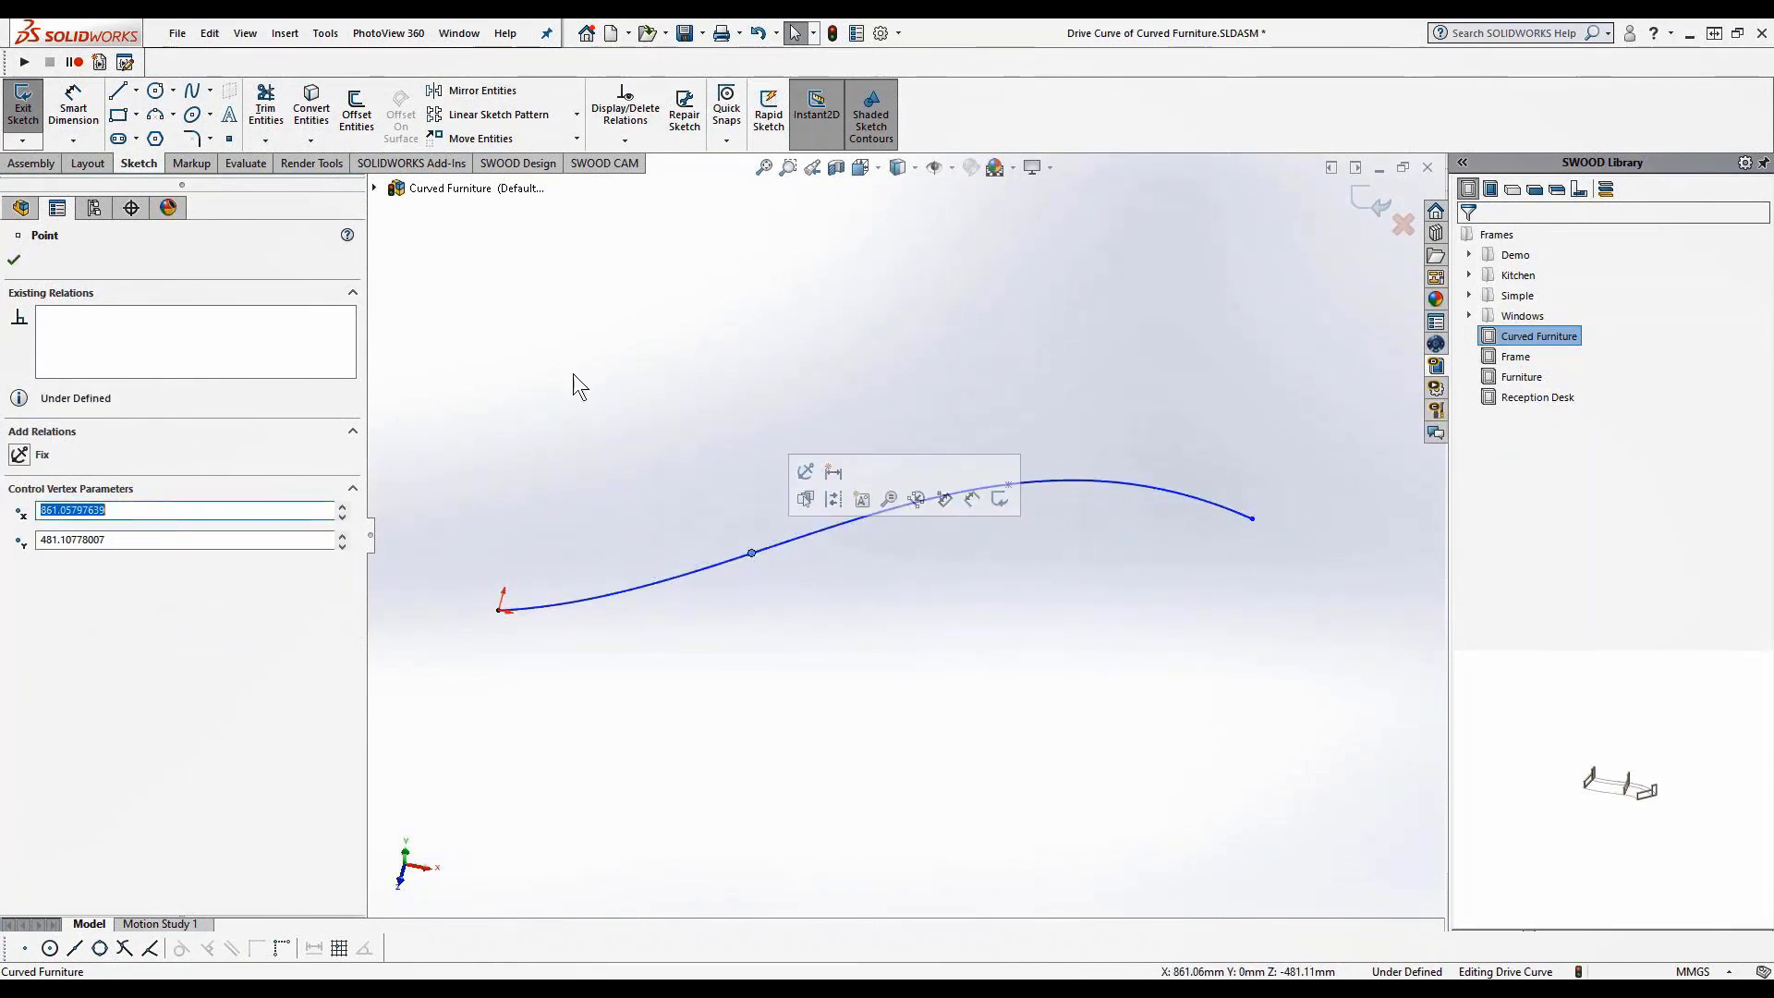
{"action": "left_click", "coordinate": [14, 263]}
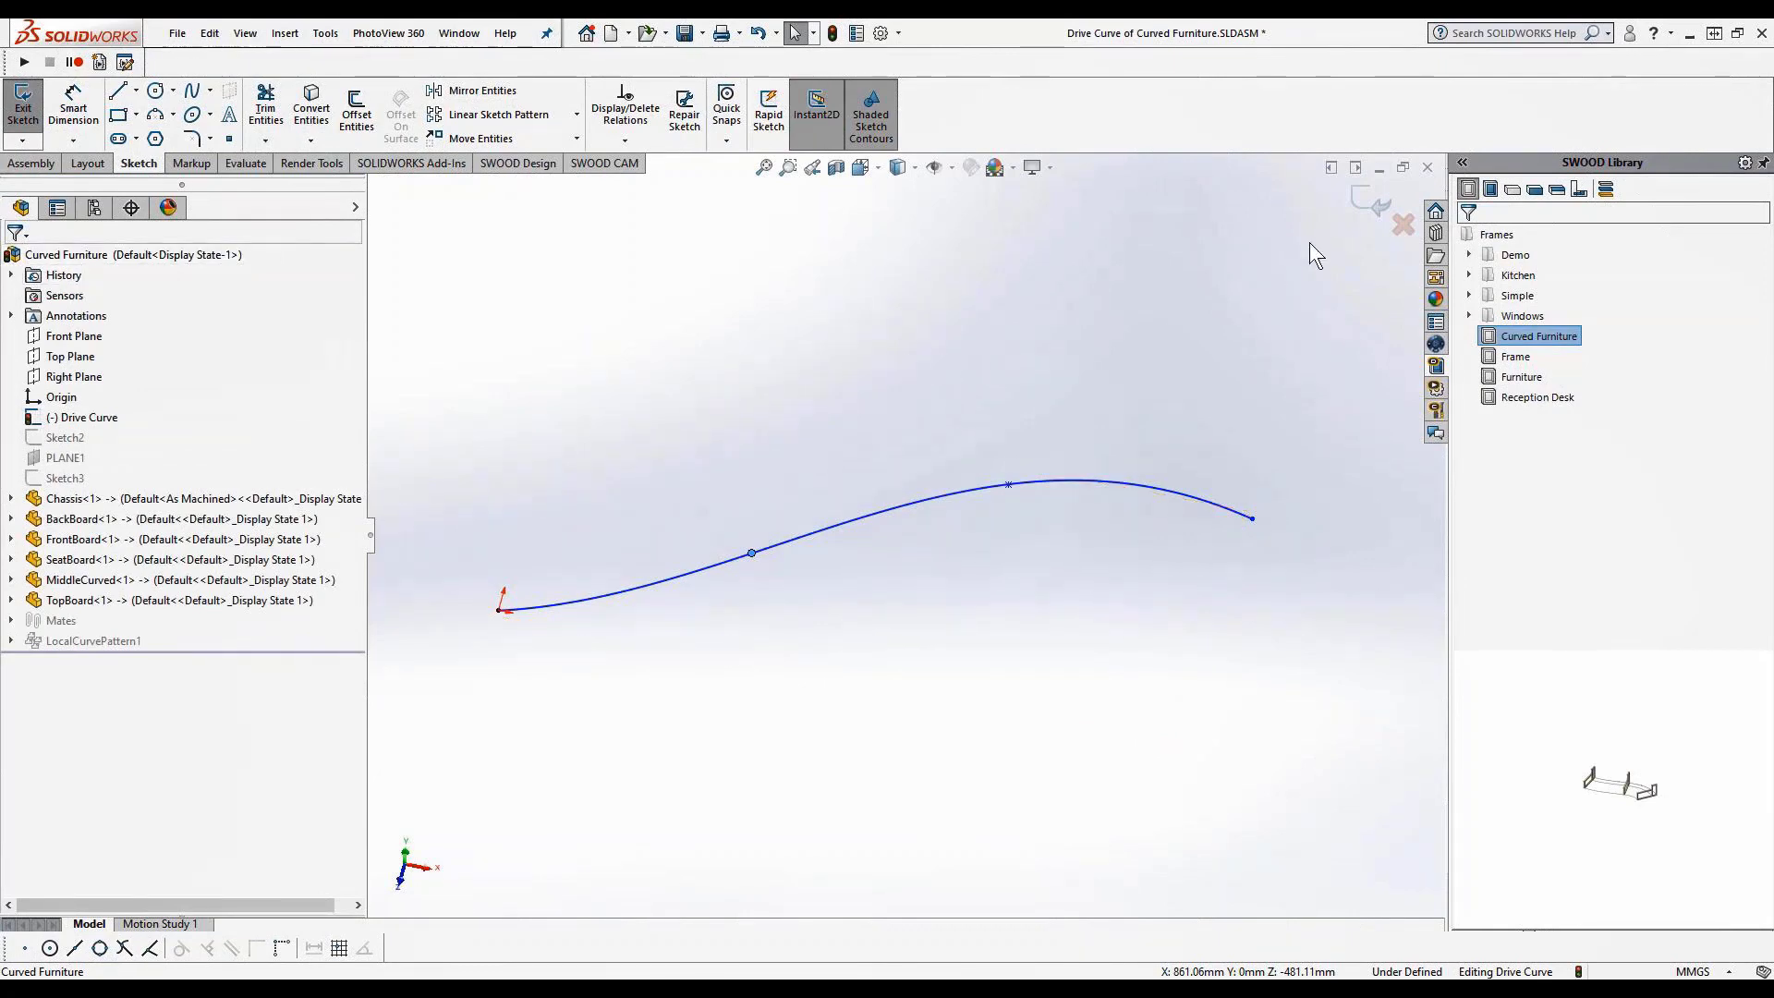
{"action": "left_click", "coordinate": [1370, 204]}
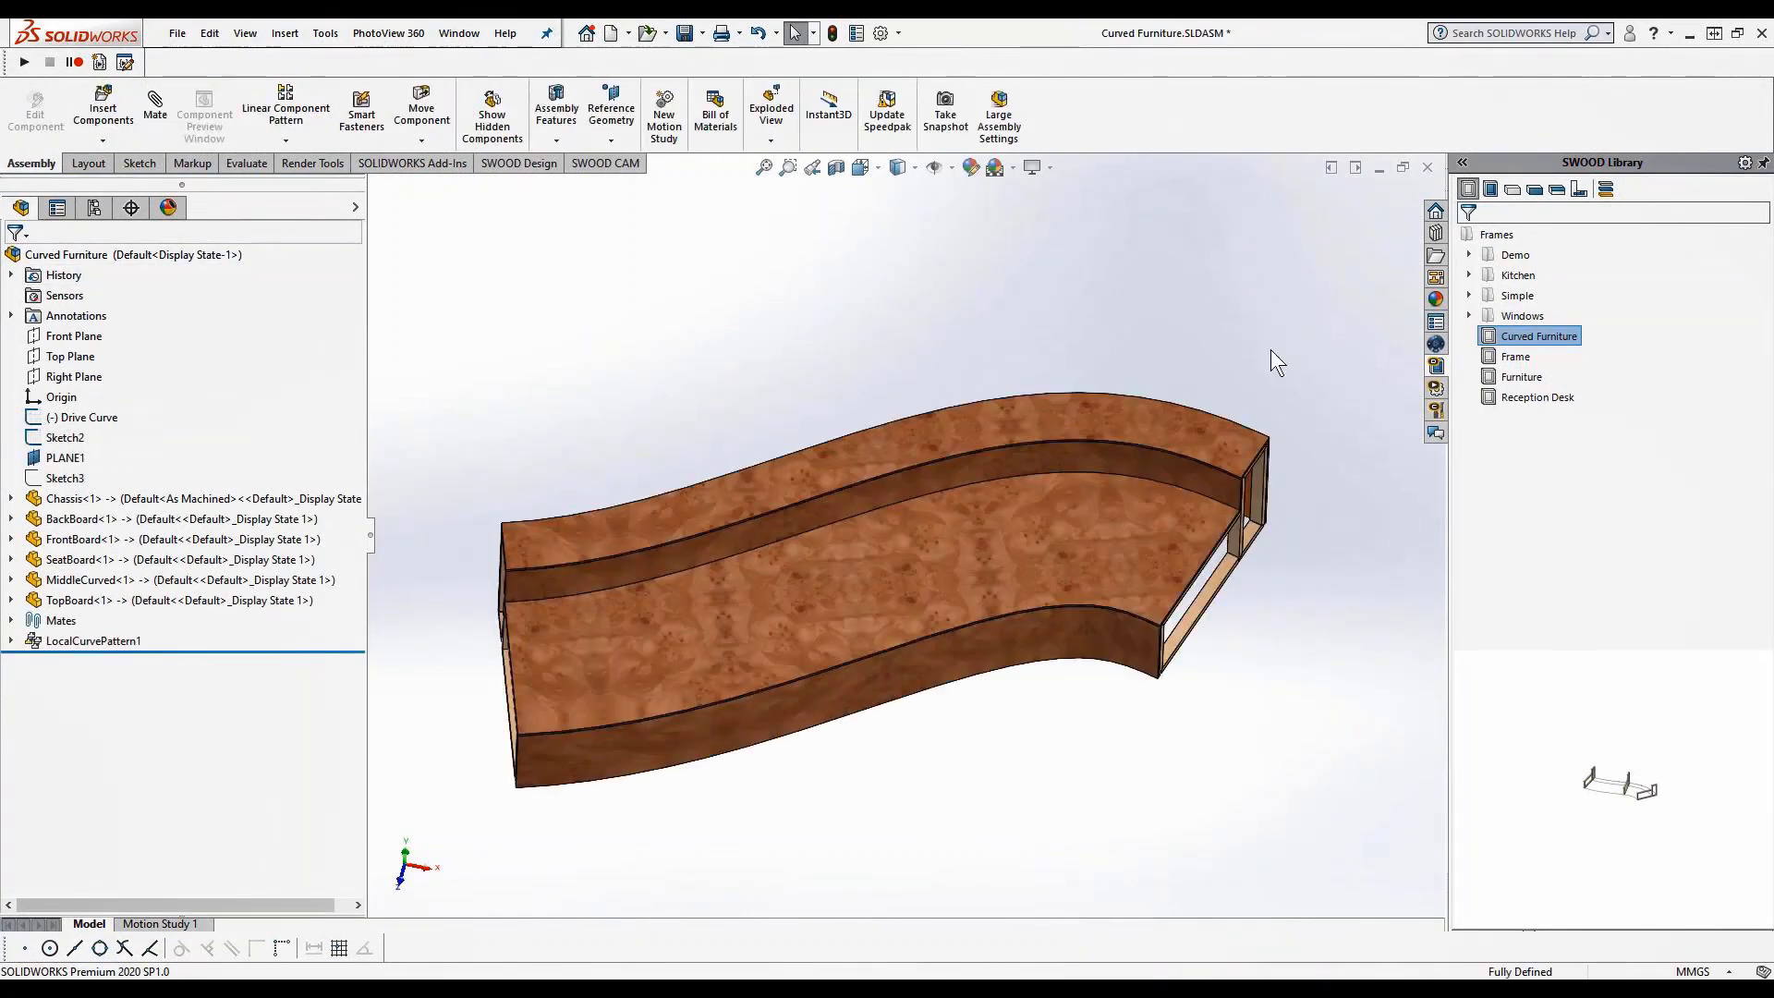
Bend the Drive Curve back into a single arch by moving its second spline point to about X 829, Y 726 mm
{"action": "middle_click_drag", "start_coordinate": [1178, 478], "coordinate": [986, 760]}
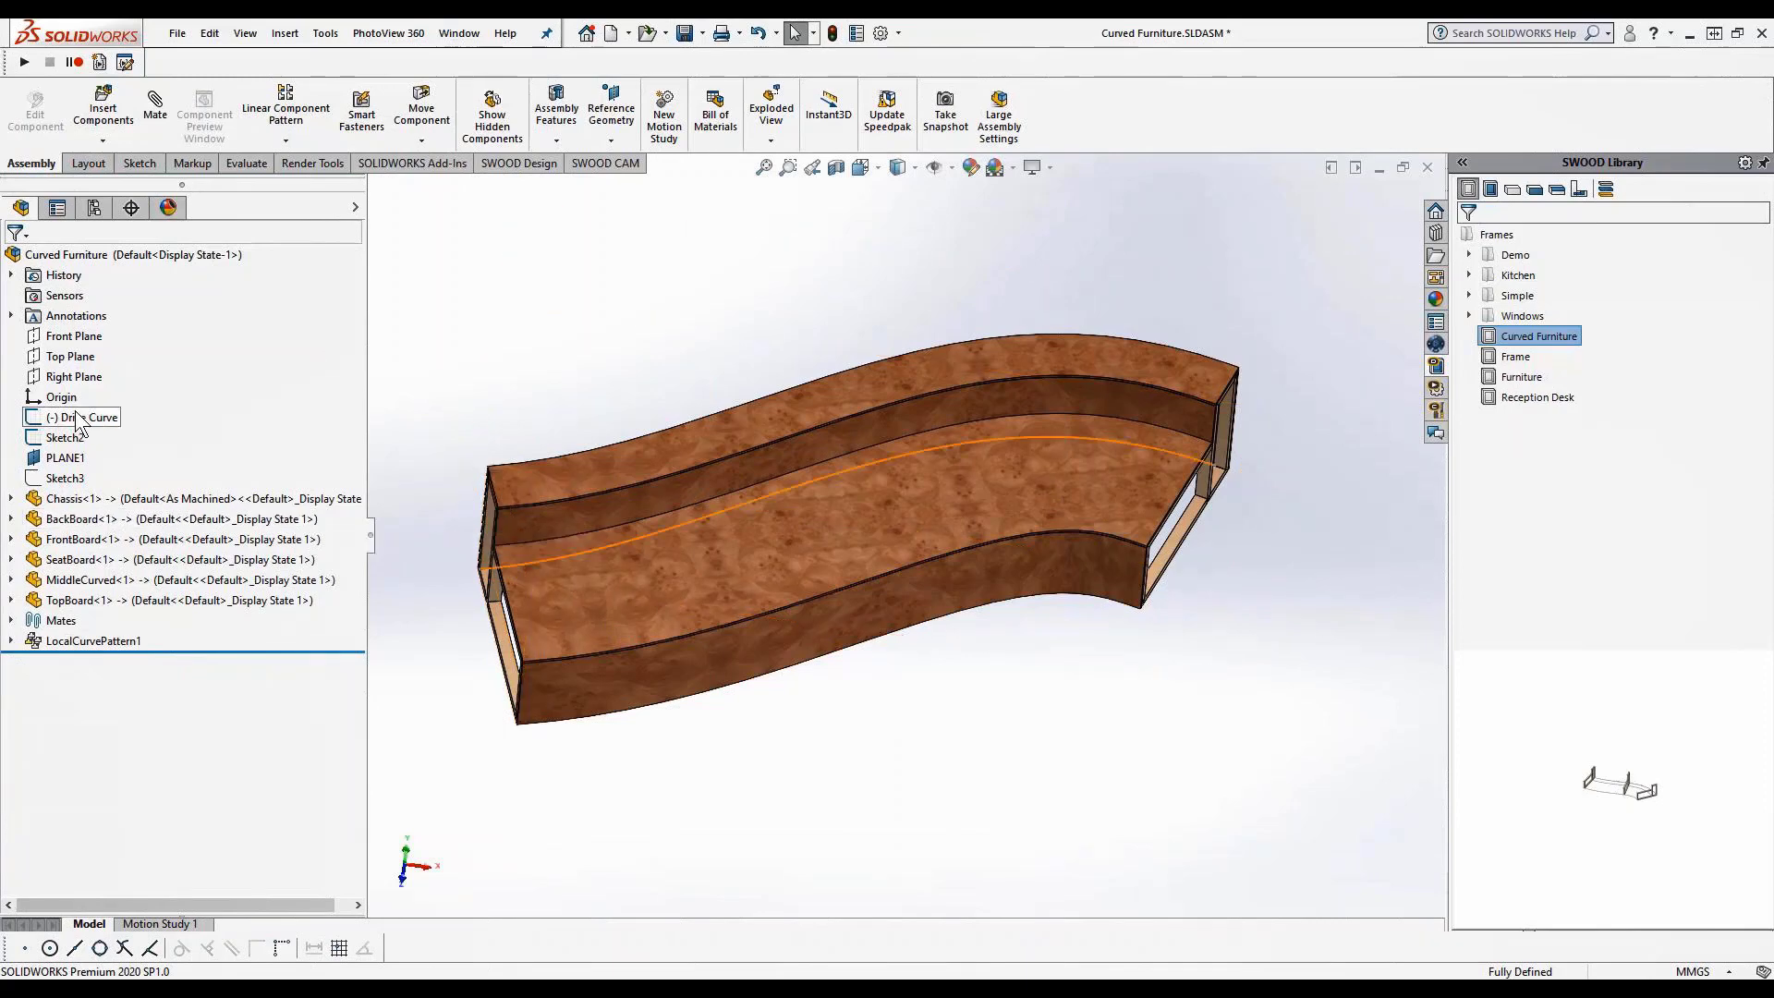
{"action": "left_click", "coordinate": [79, 419]}
{"action": "left_click", "coordinate": [99, 380]}
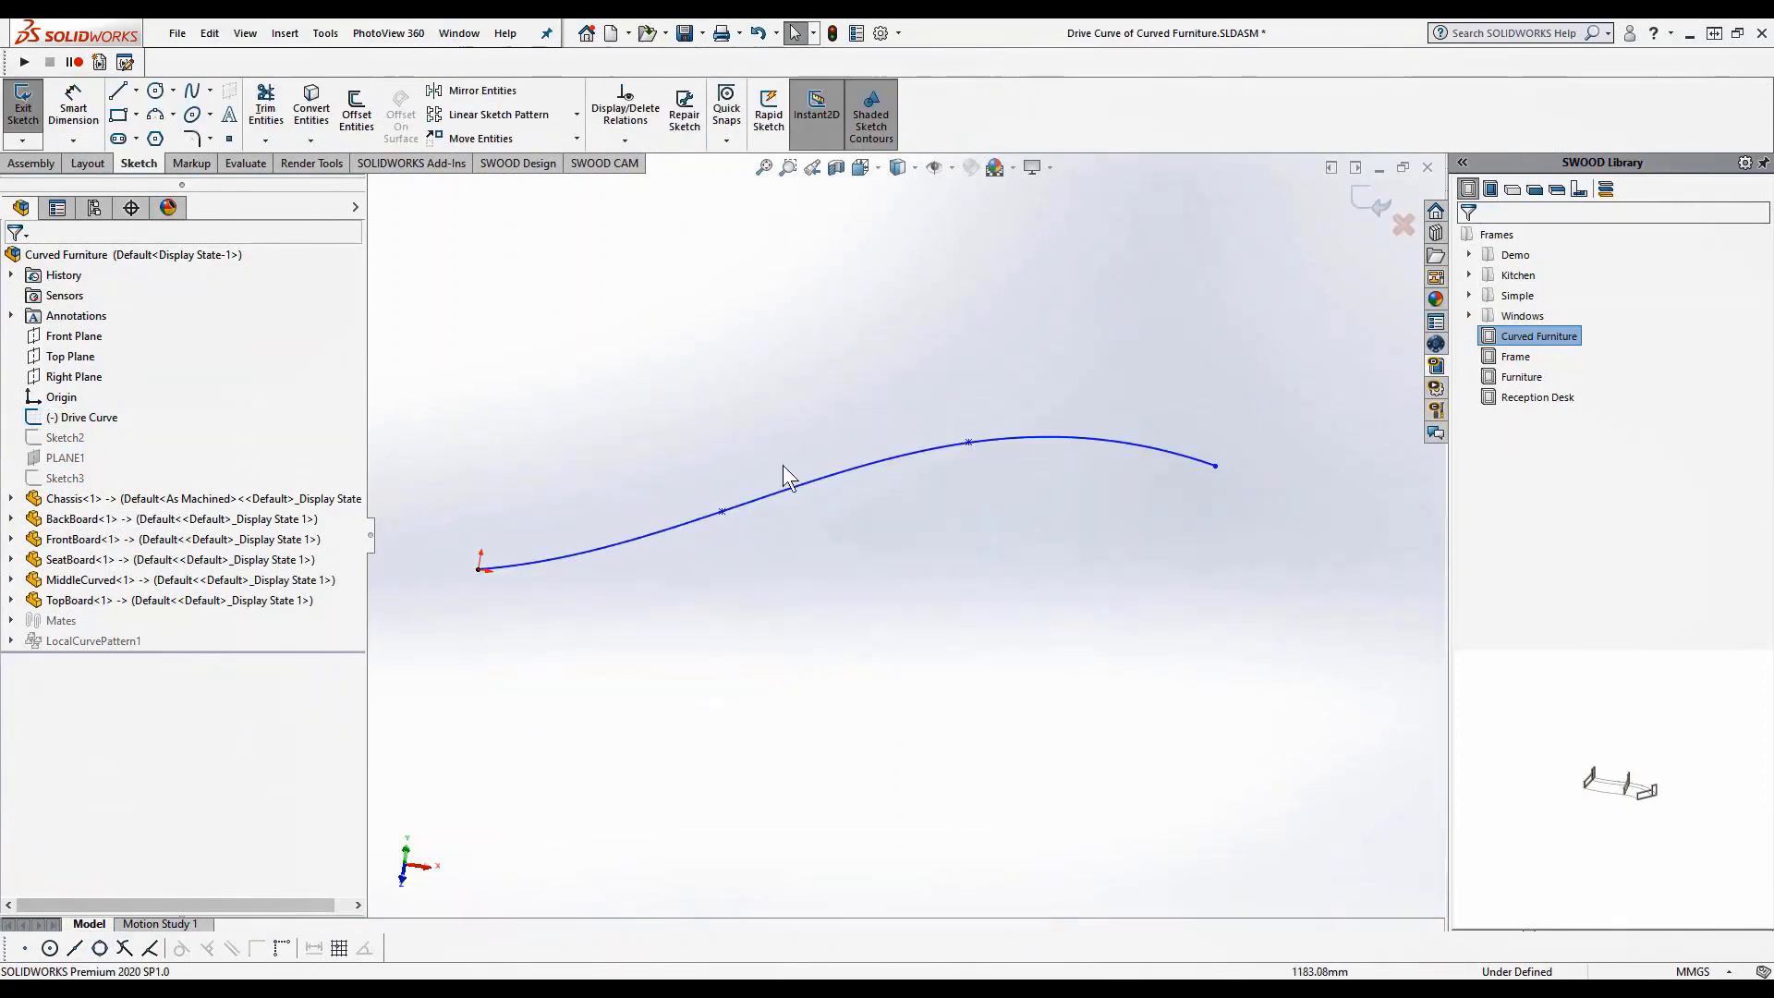
{"action": "left_click_drag", "start_coordinate": [724, 512], "coordinate": [722, 464]}
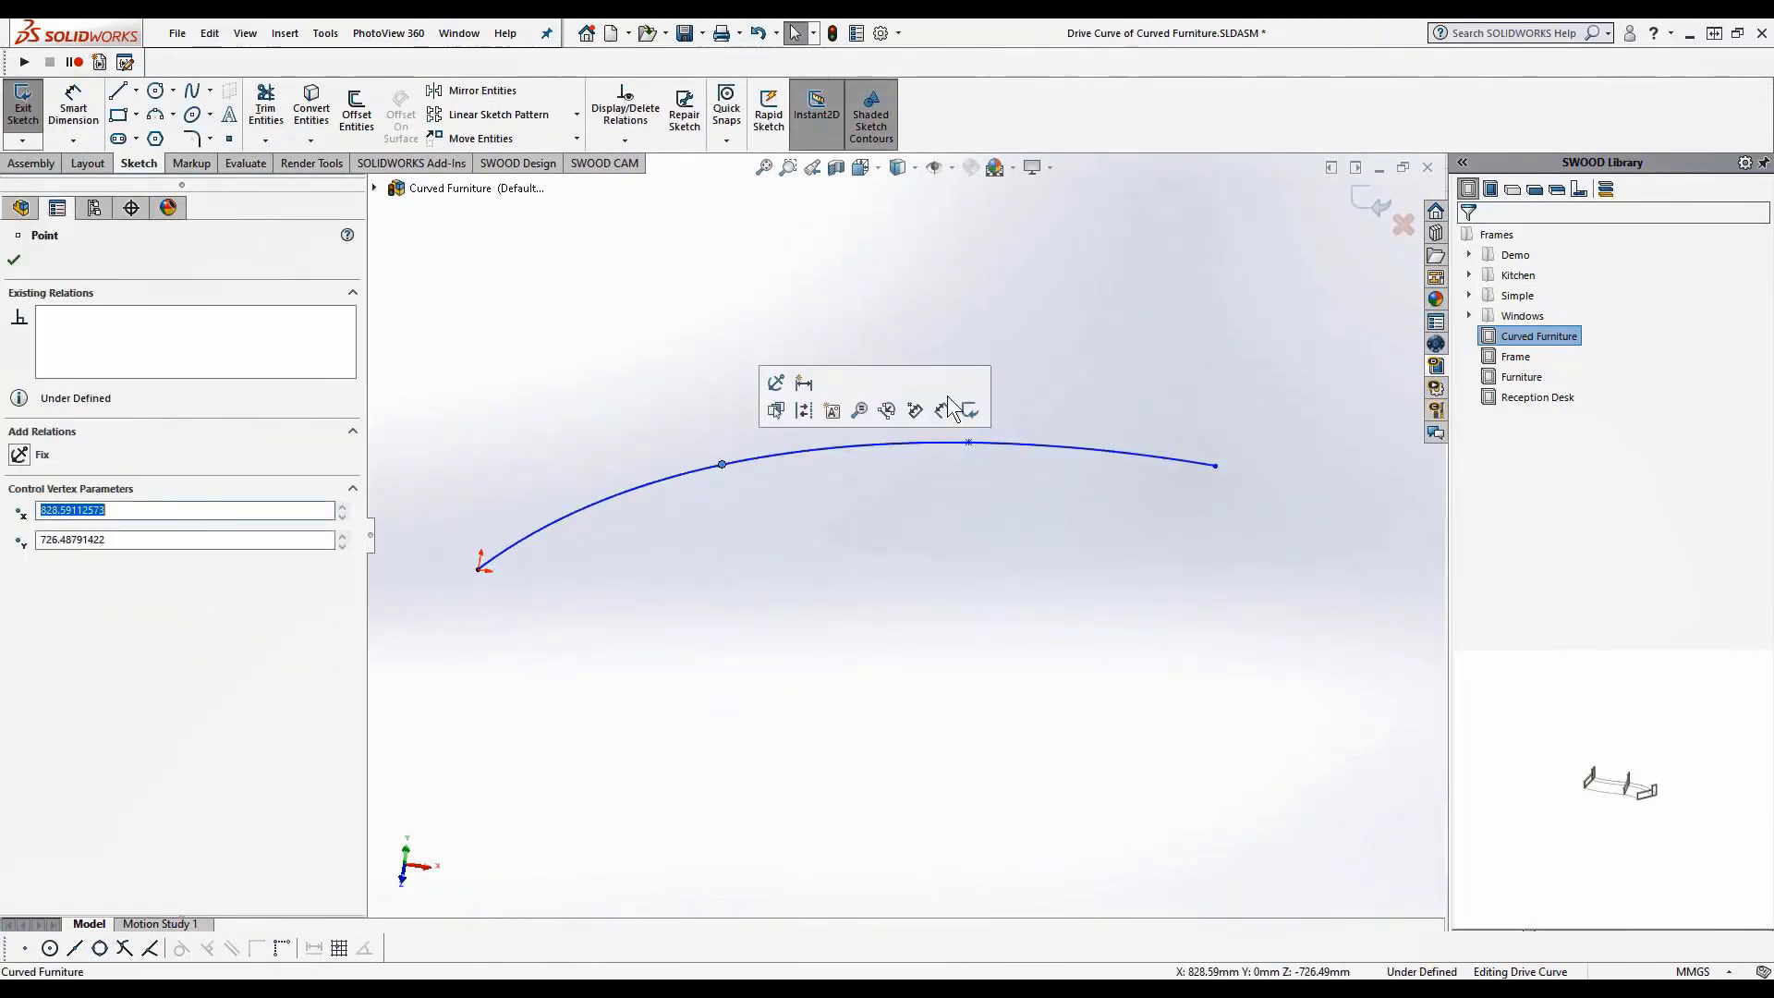
{"action": "left_click", "coordinate": [1383, 209]}
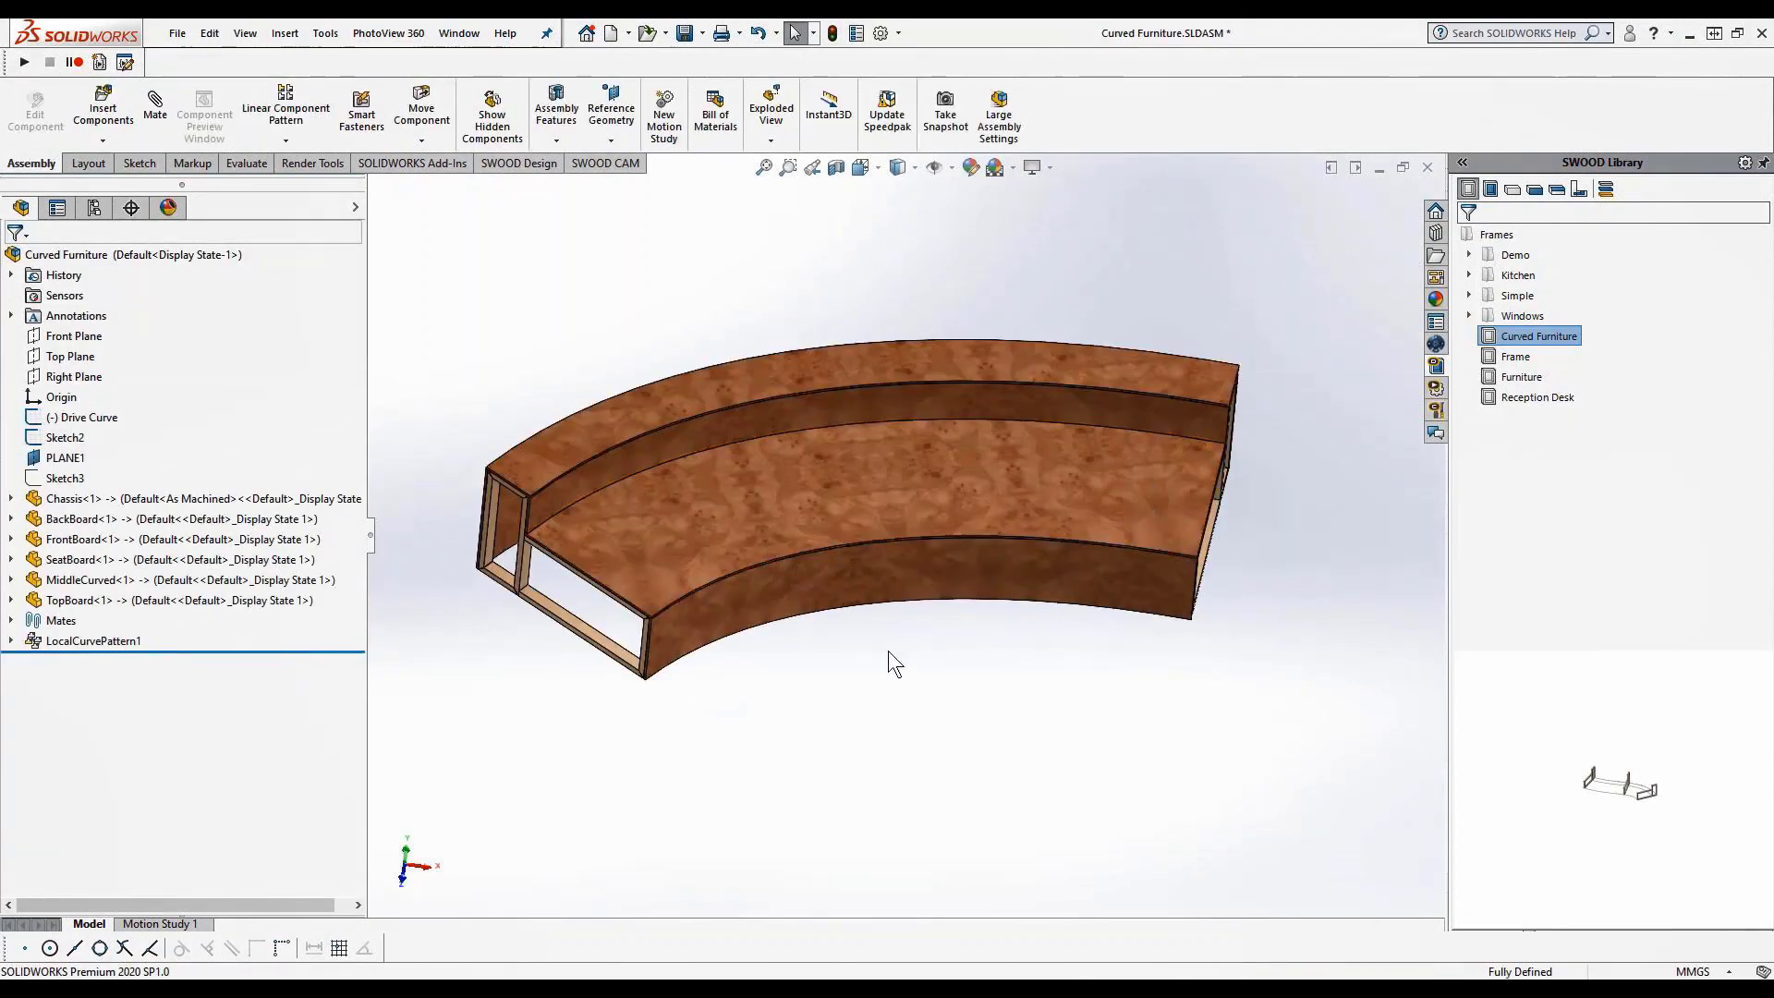
{"action": "mouse_move", "coordinate": [891, 665]}
{"action": "middle_mouse_down"}
{"action": "mouse_move", "coordinate": [911, 281]}
{"action": "mouse_move", "coordinate": [961, 641]}
{"action": "mouse_move", "coordinate": [930, 548]}
{"action": "mouse_move", "coordinate": [857, 680]}
{"action": "mouse_move", "coordinate": [902, 662]}
{"action": "mouse_move", "coordinate": [895, 677]}
{"action": "middle_mouse_up"}
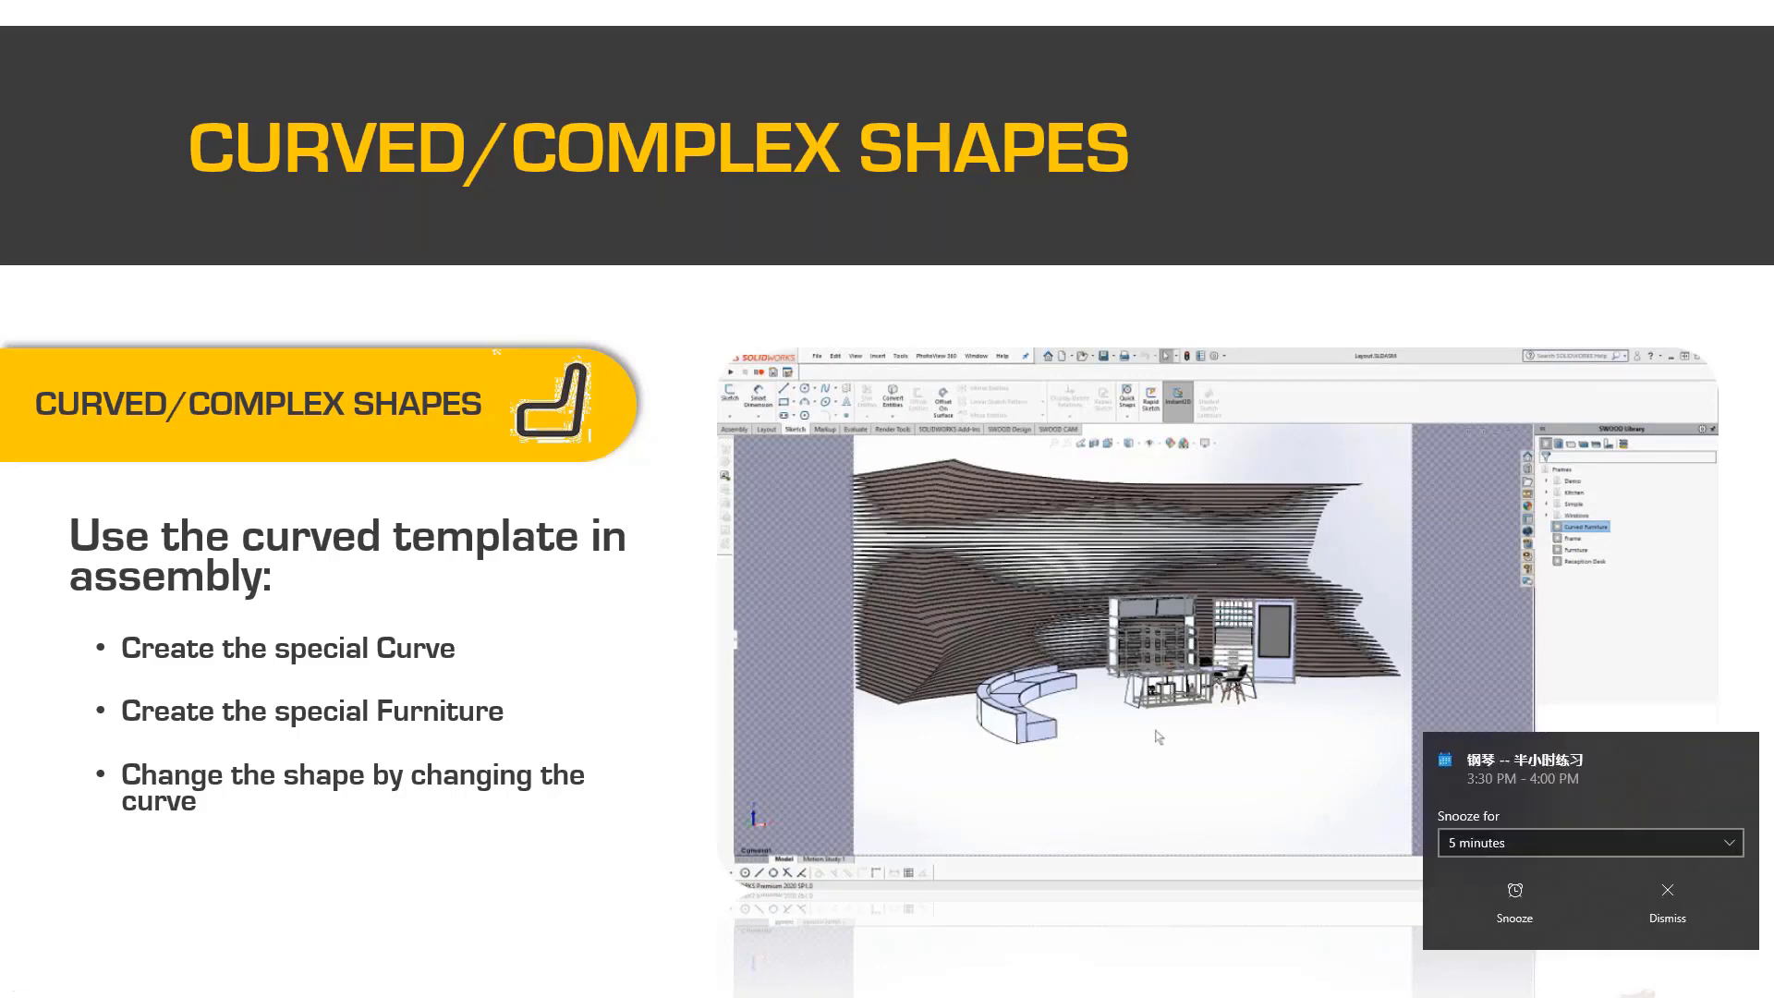
{"action": "left_click", "coordinate": [1739, 748]}
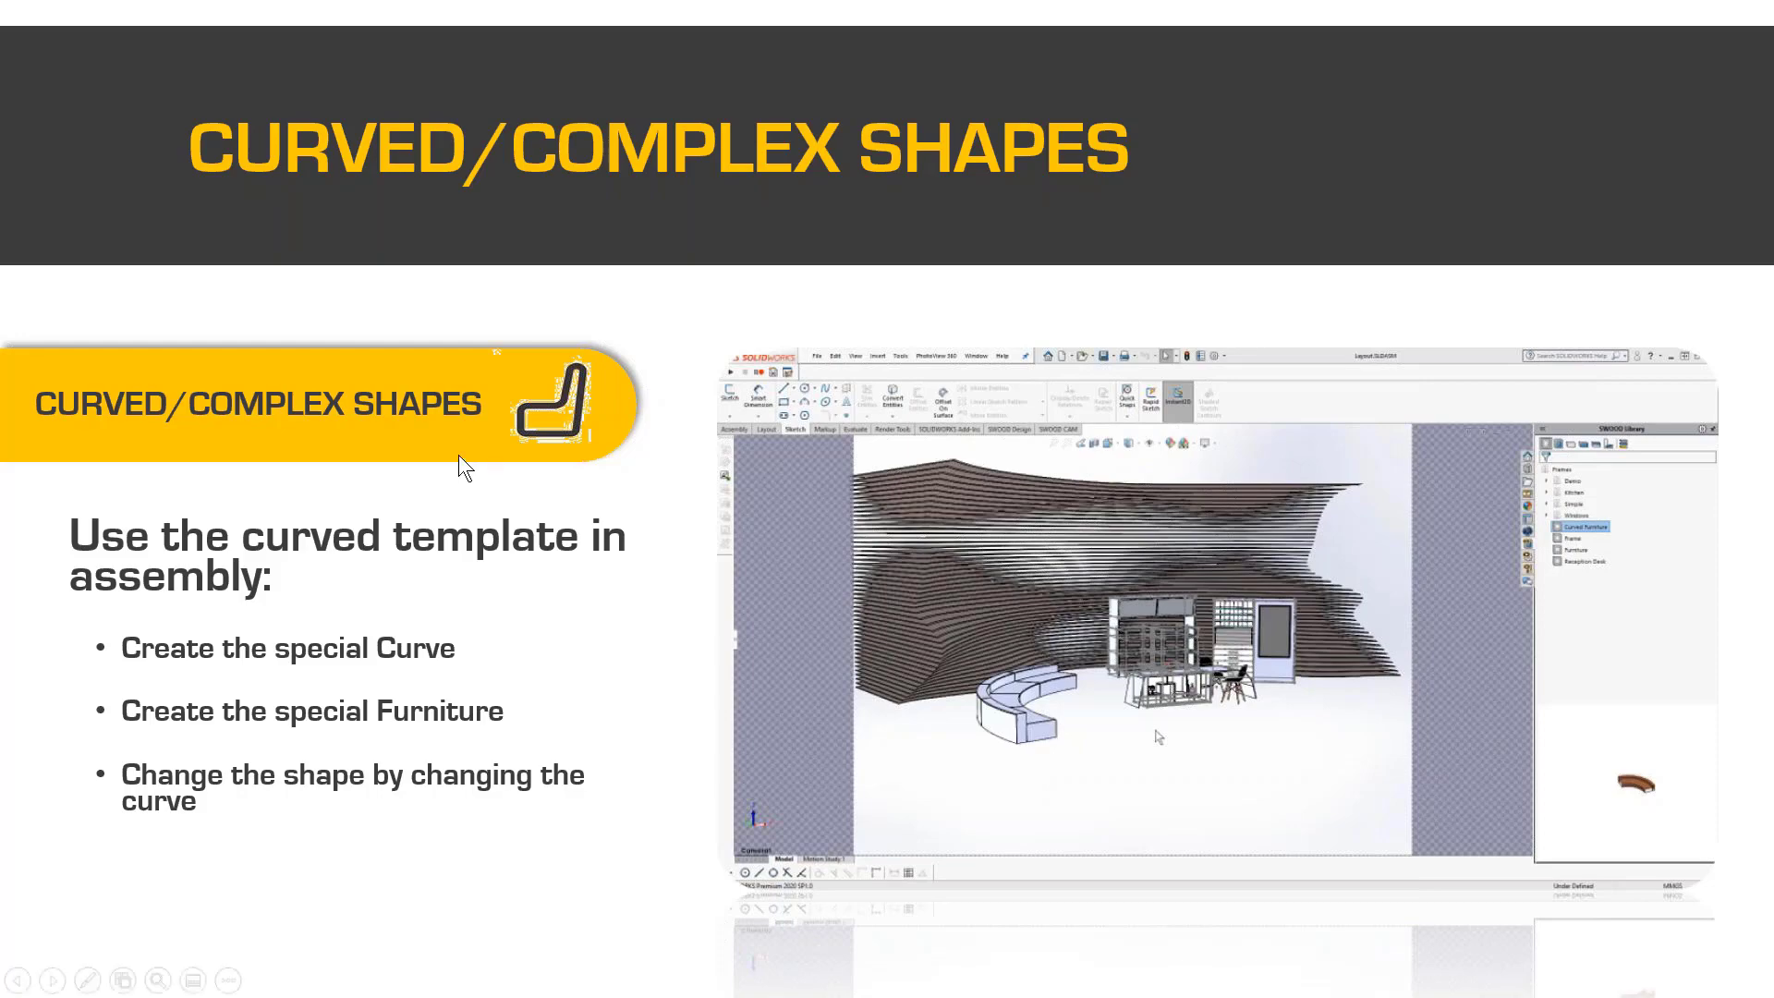
{"action": "left_click", "coordinate": [754, 869]}
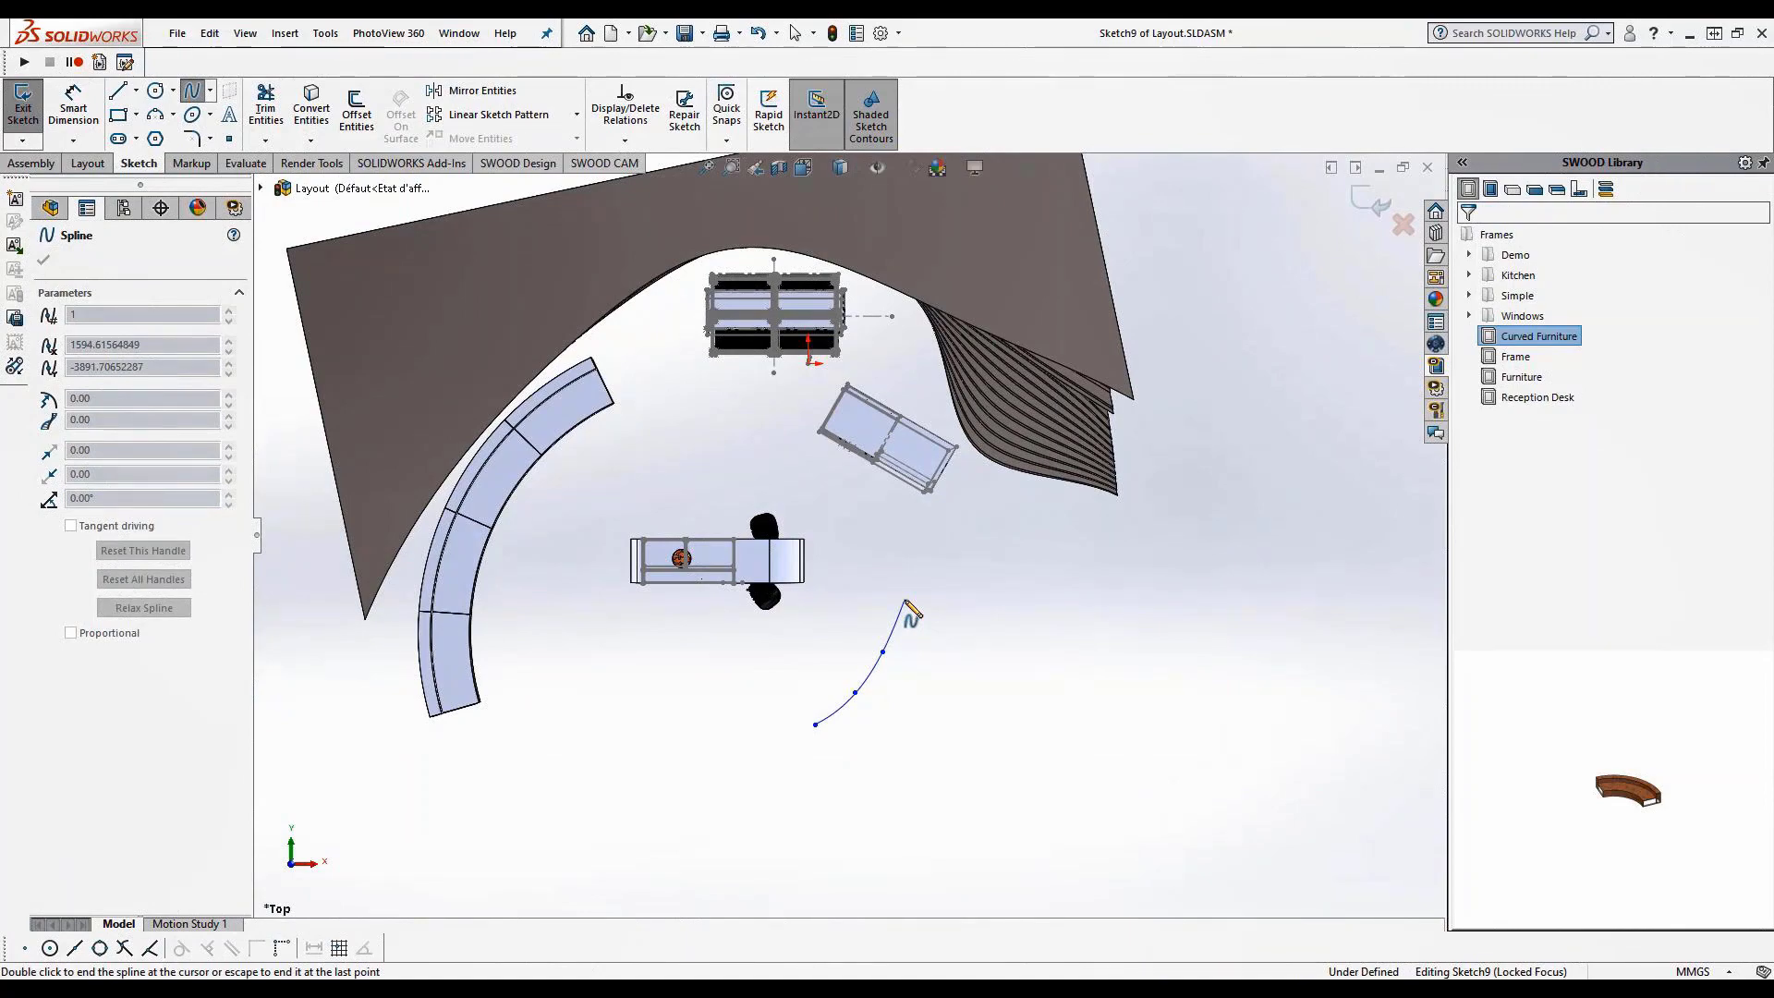
Finish the S-shaped layout sketch, placing its upper end at about X 3626, Y -2465 mm and its lower end at about X -106, Y -5941 mm
{"action": "double_click", "coordinate": [906, 601]}
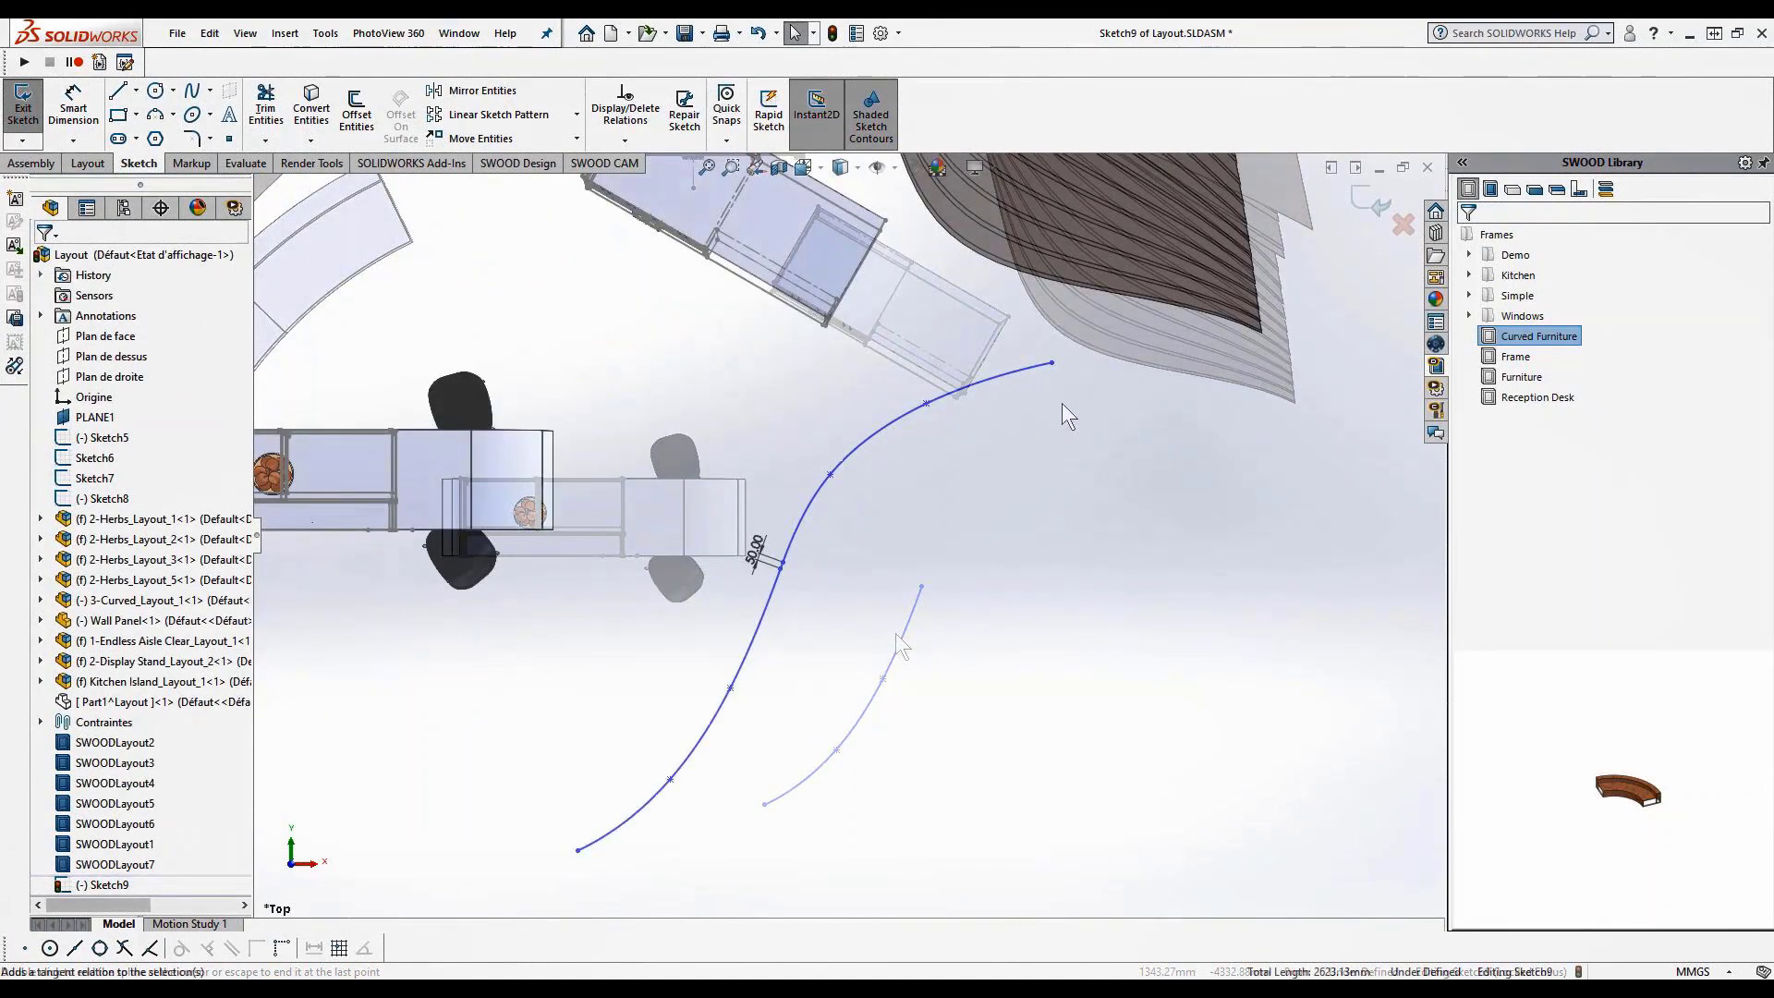
{"action": "left_click", "coordinate": [1051, 362]}
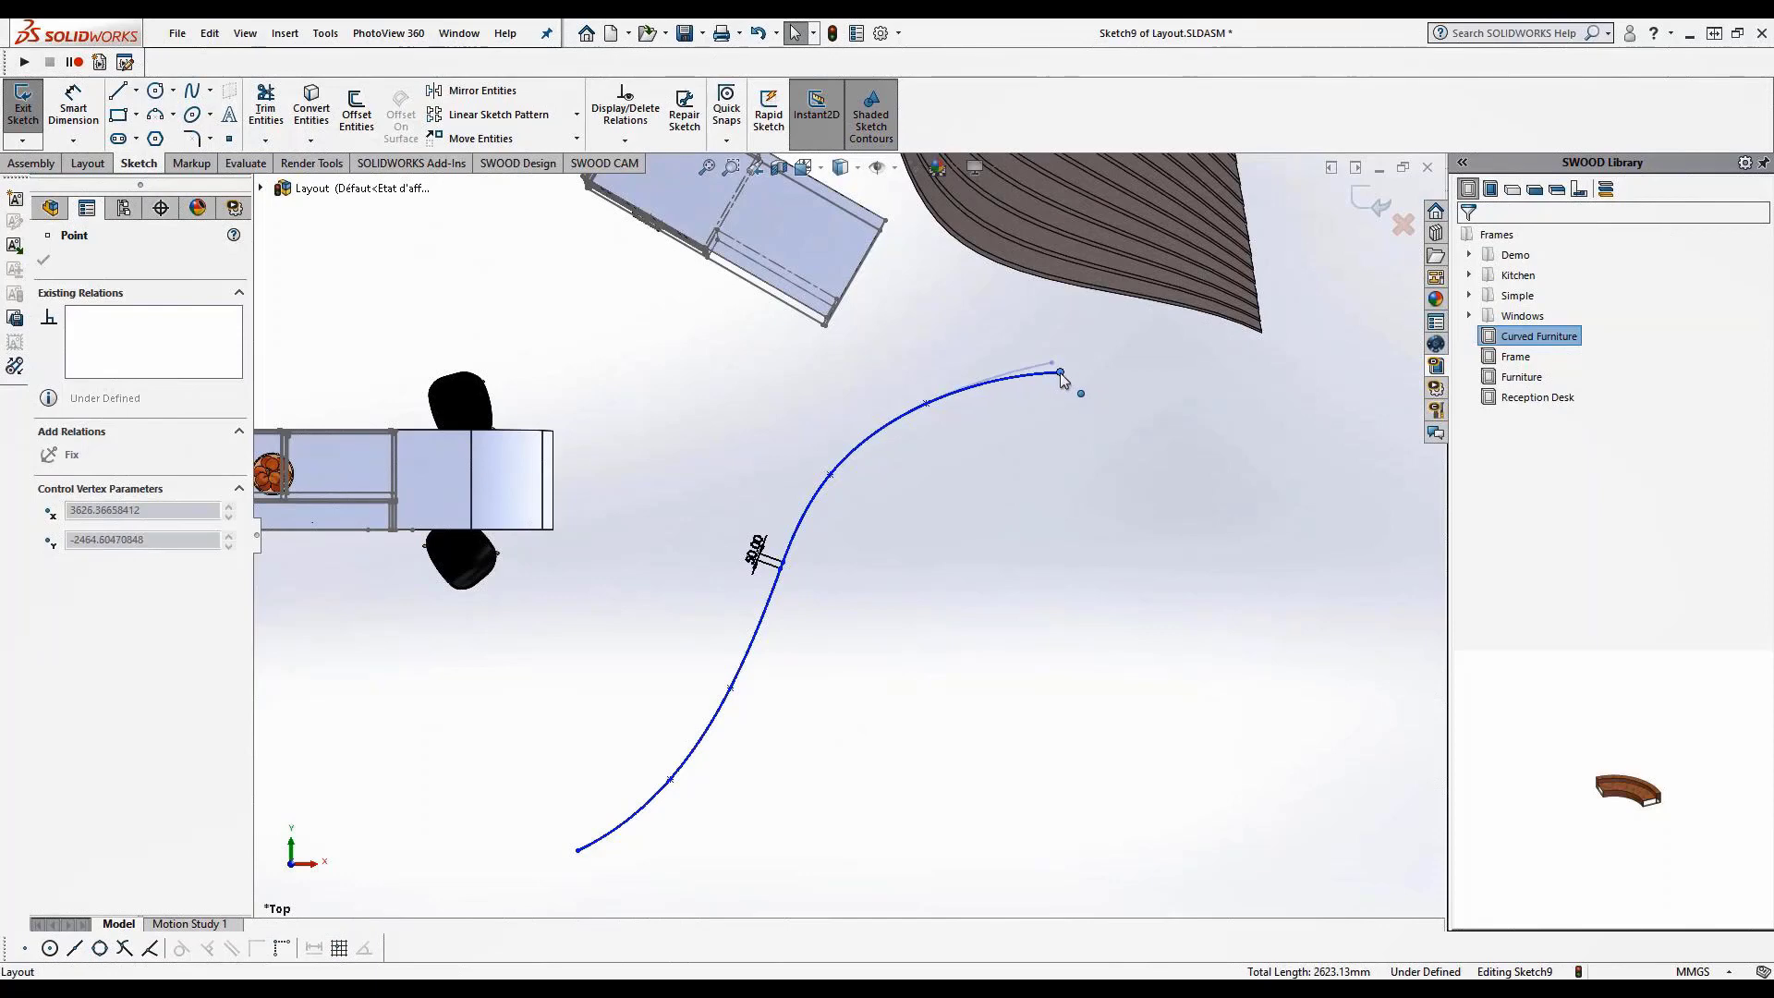
{"action": "double_click", "coordinate": [1061, 374]}
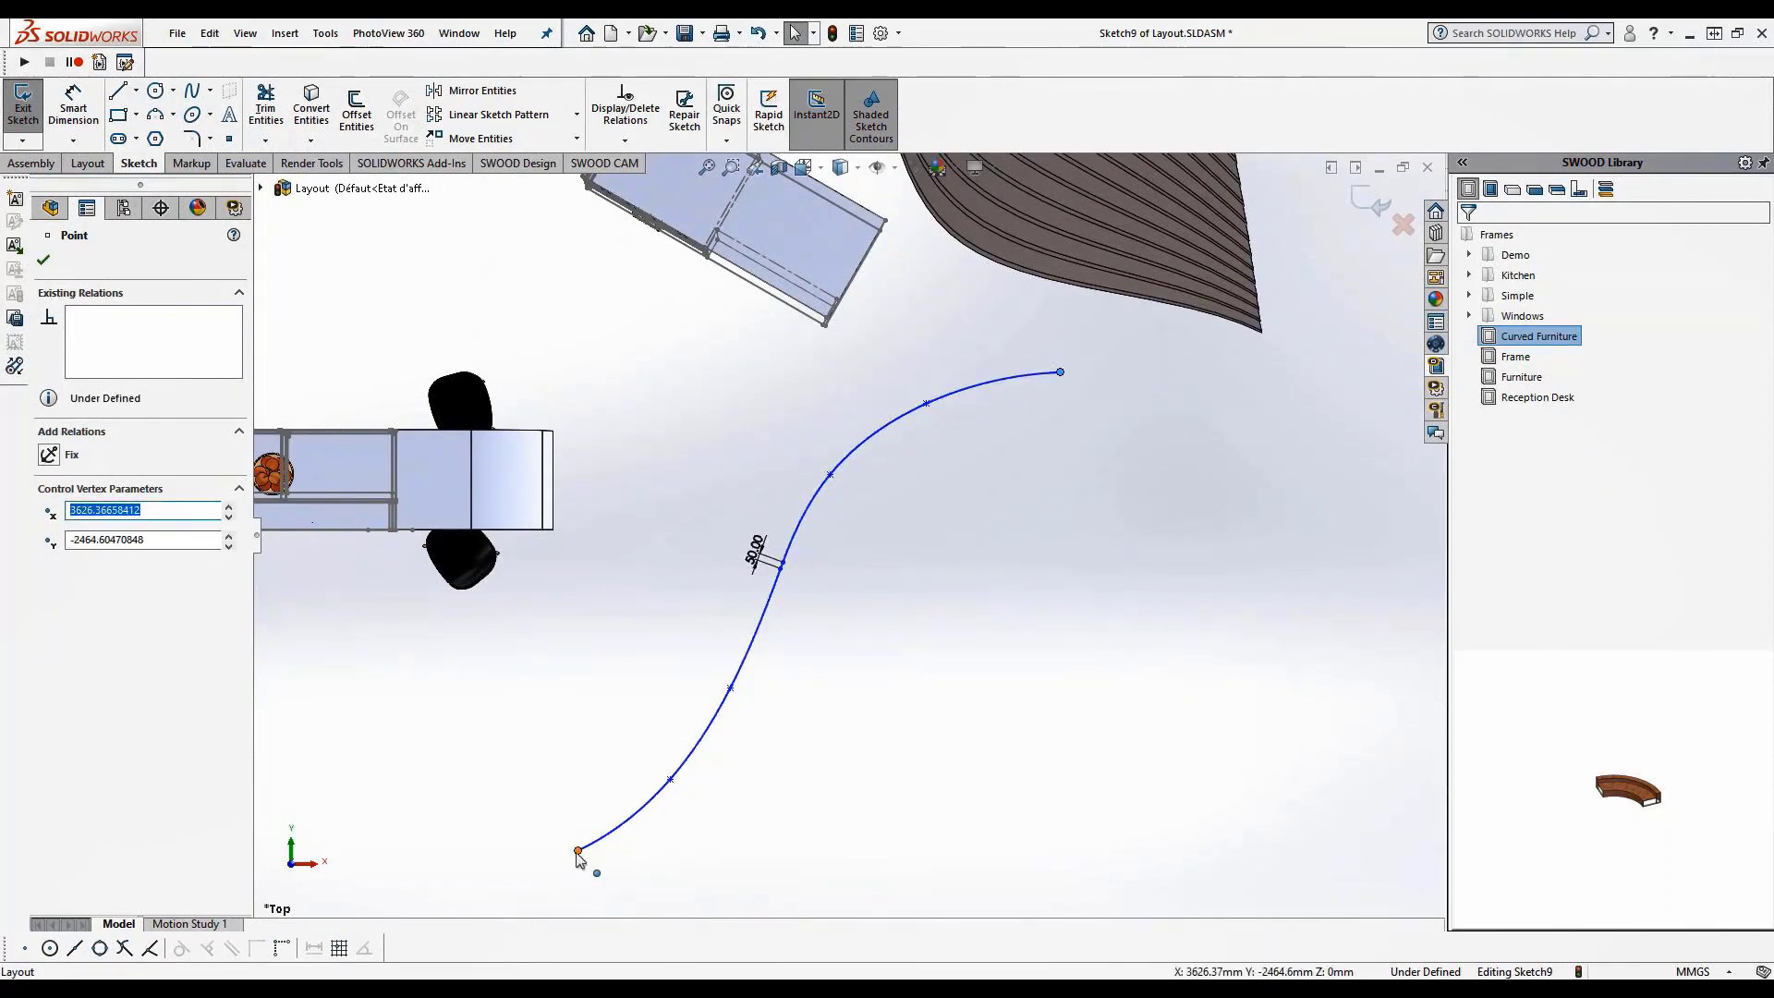
{"action": "mouse_move", "coordinate": [576, 855]}
{"action": "left_mouse_down"}
{"action": "mouse_move", "coordinate": [534, 861]}
{"action": "mouse_move", "coordinate": [547, 854]}
{"action": "left_mouse_up"}
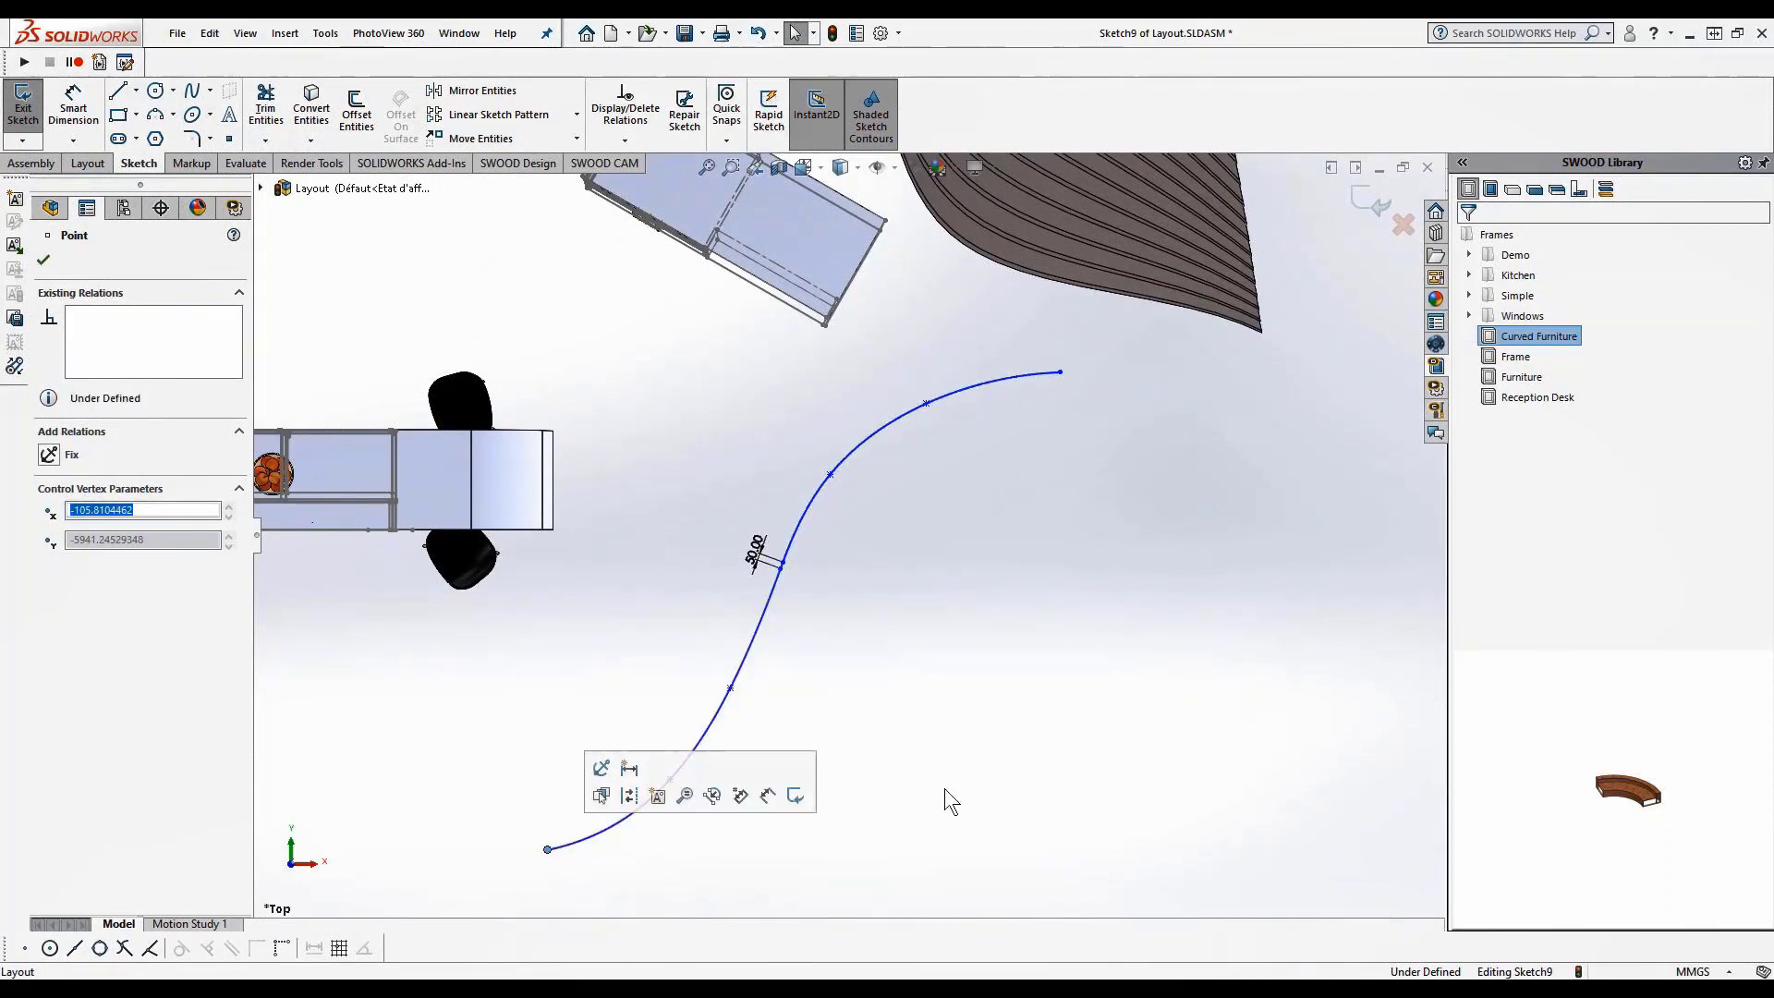
{"action": "left_click", "coordinate": [43, 261]}
{"action": "left_click", "coordinate": [1377, 208]}
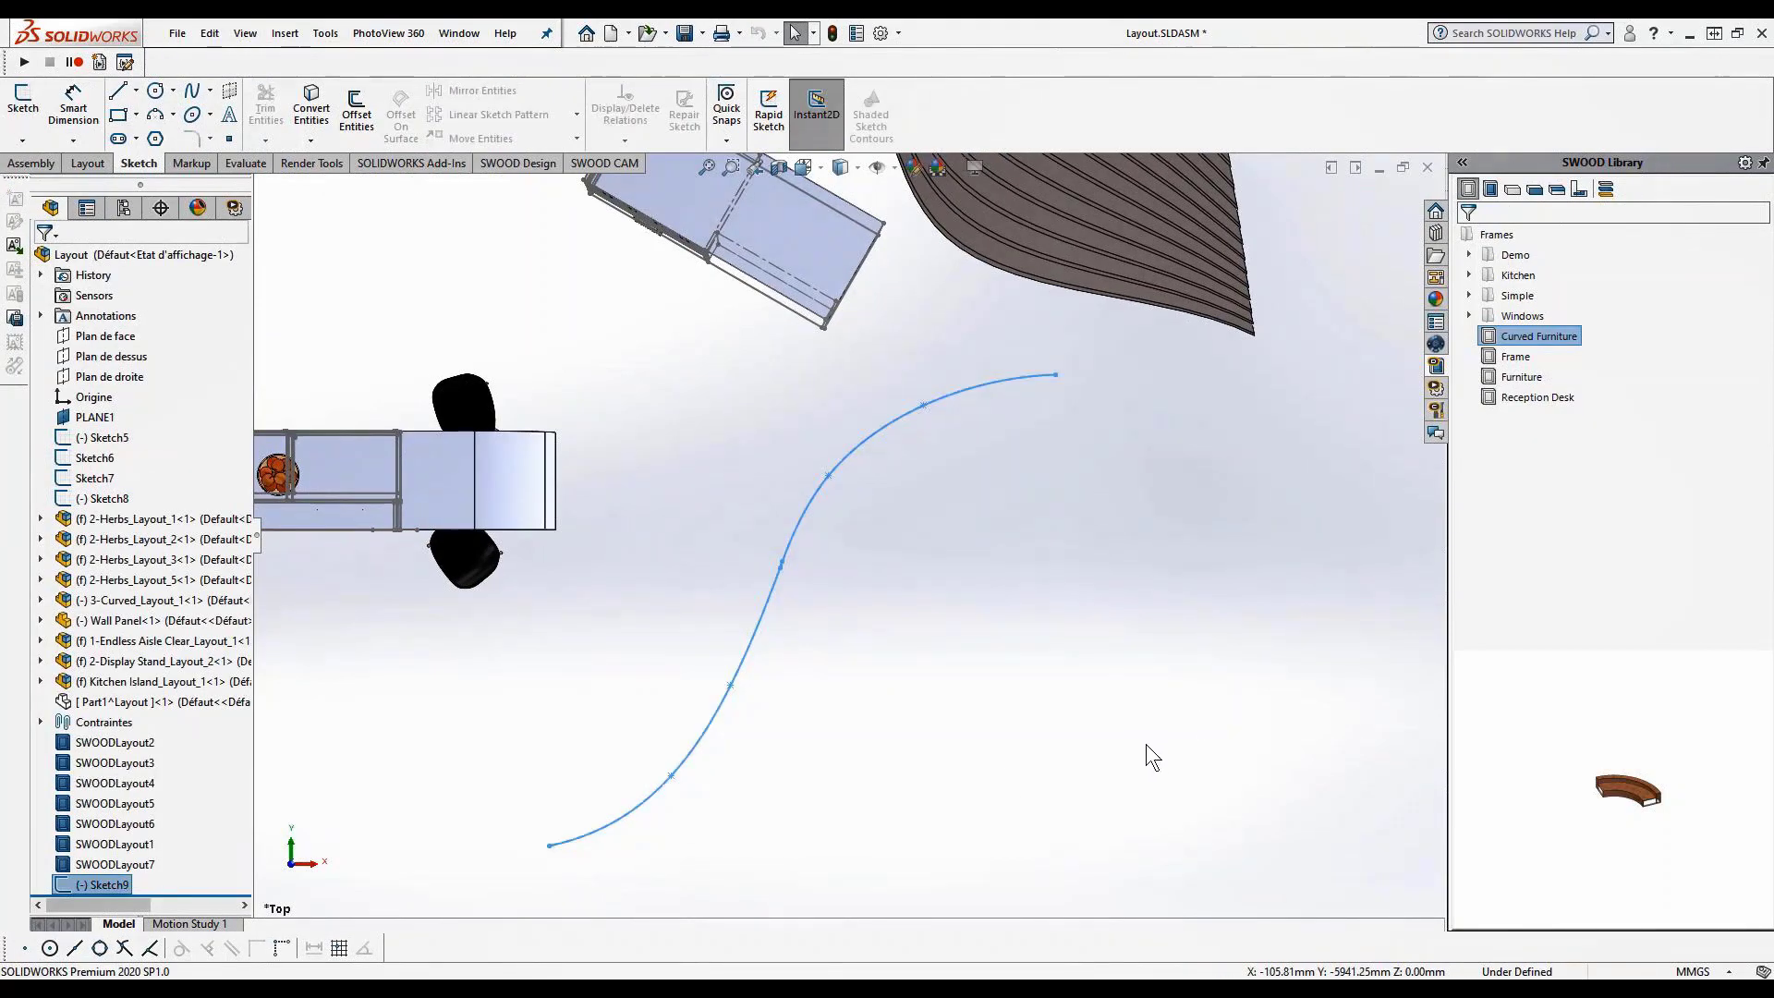
Insert the Curved Furniture frame from the SWOOD library into the layout beside the S-shaped sketch curve
{"action": "scroll", "coordinate": [1145, 745], "scroll_direction": "up", "scroll_amount": 2}
{"action": "middle_click_drag", "start_coordinate": [839, 729], "coordinate": [761, 595]}
{"action": "scroll", "coordinate": [759, 592], "scroll_direction": "down", "scroll_amount": 3}
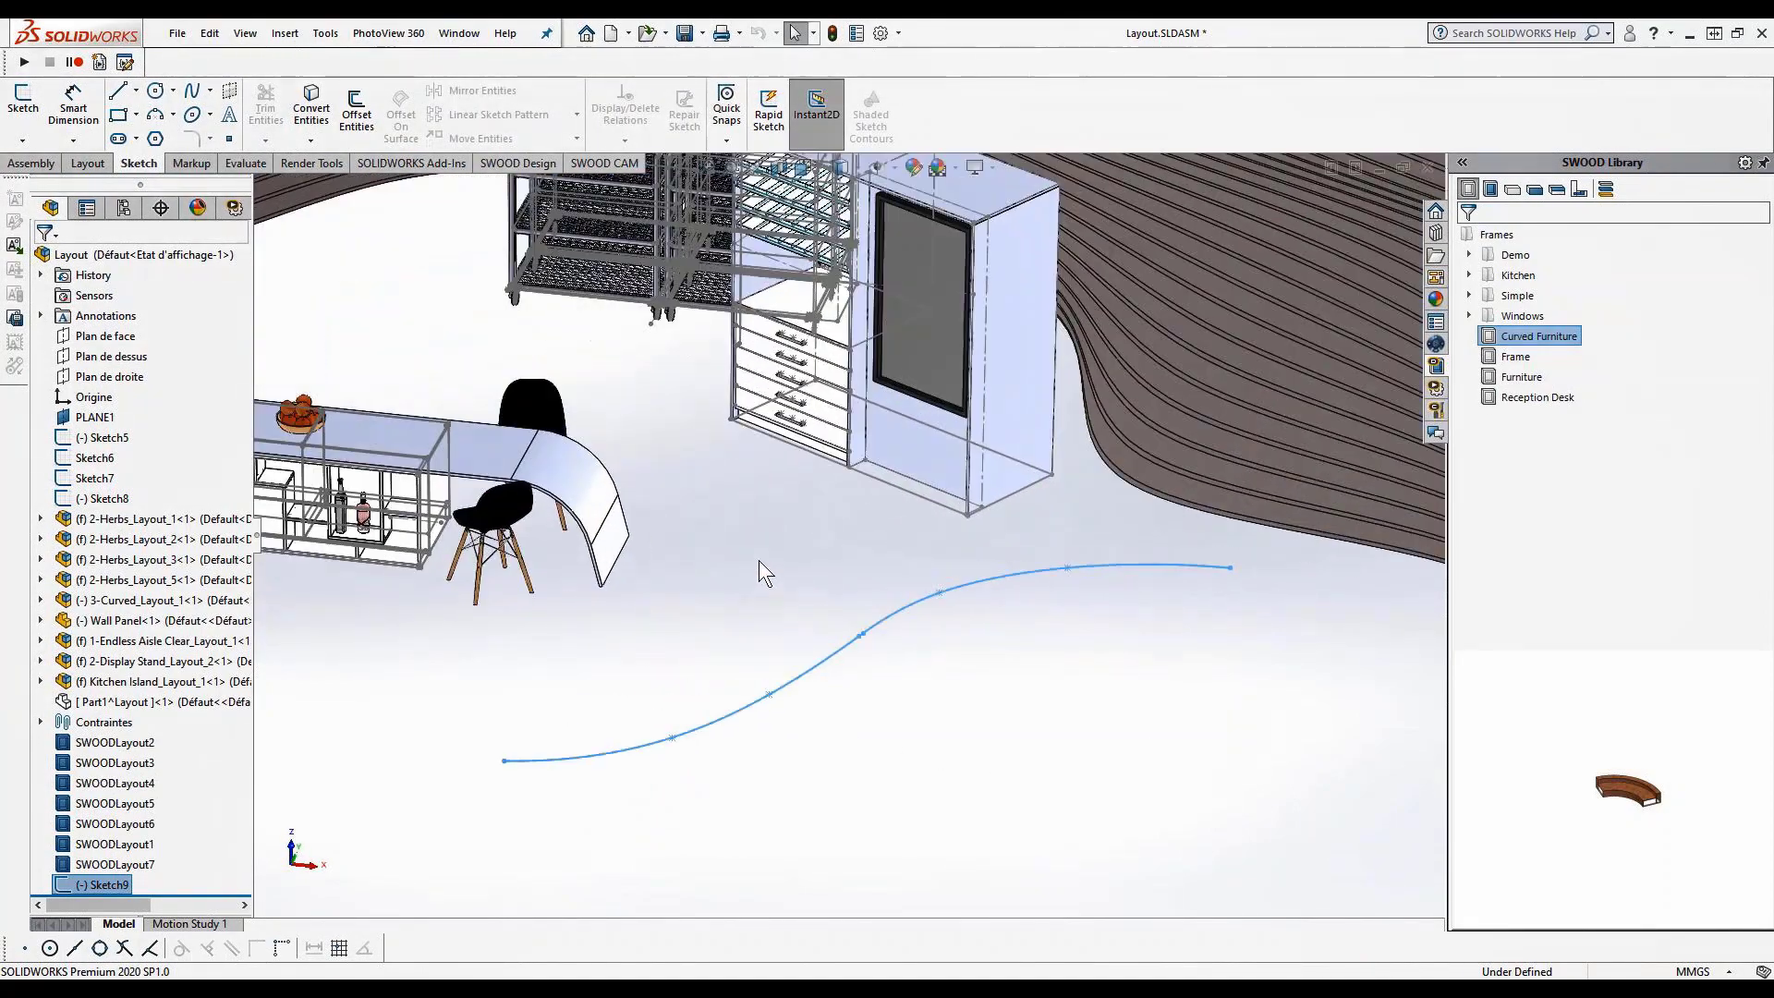
{"action": "left_click", "coordinate": [763, 555]}
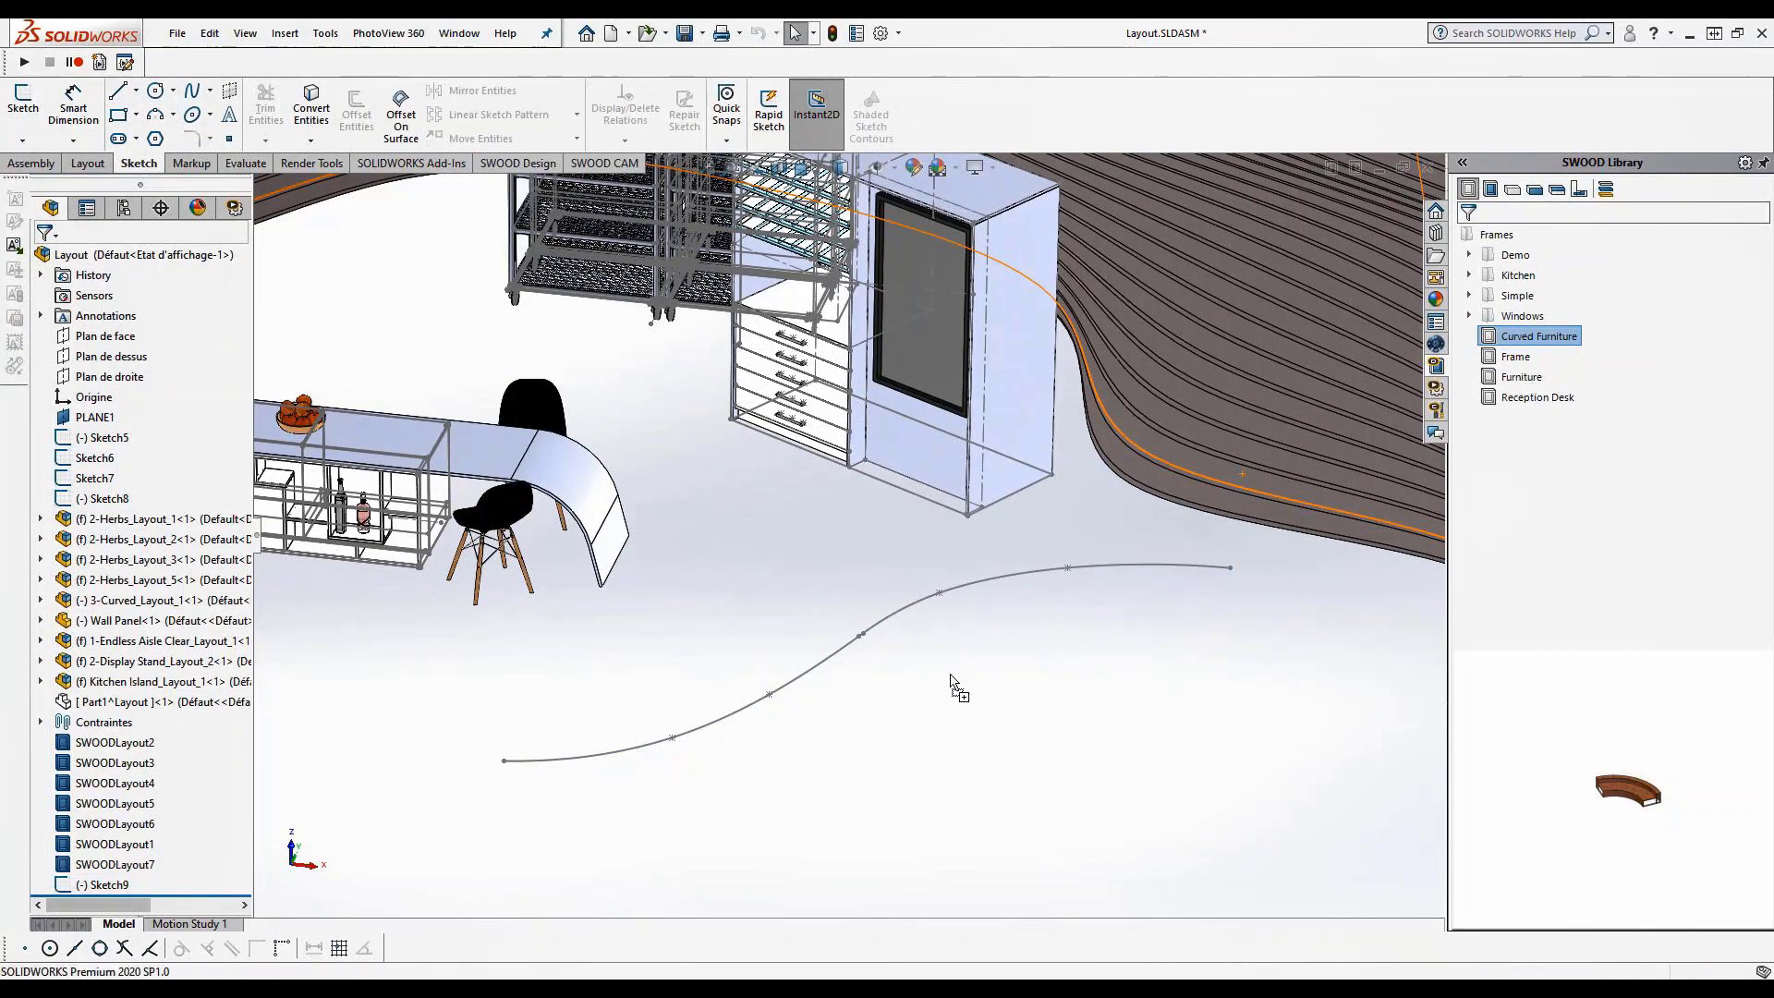
{"action": "left_click_drag", "start_coordinate": [951, 675], "coordinate": [949, 674]}
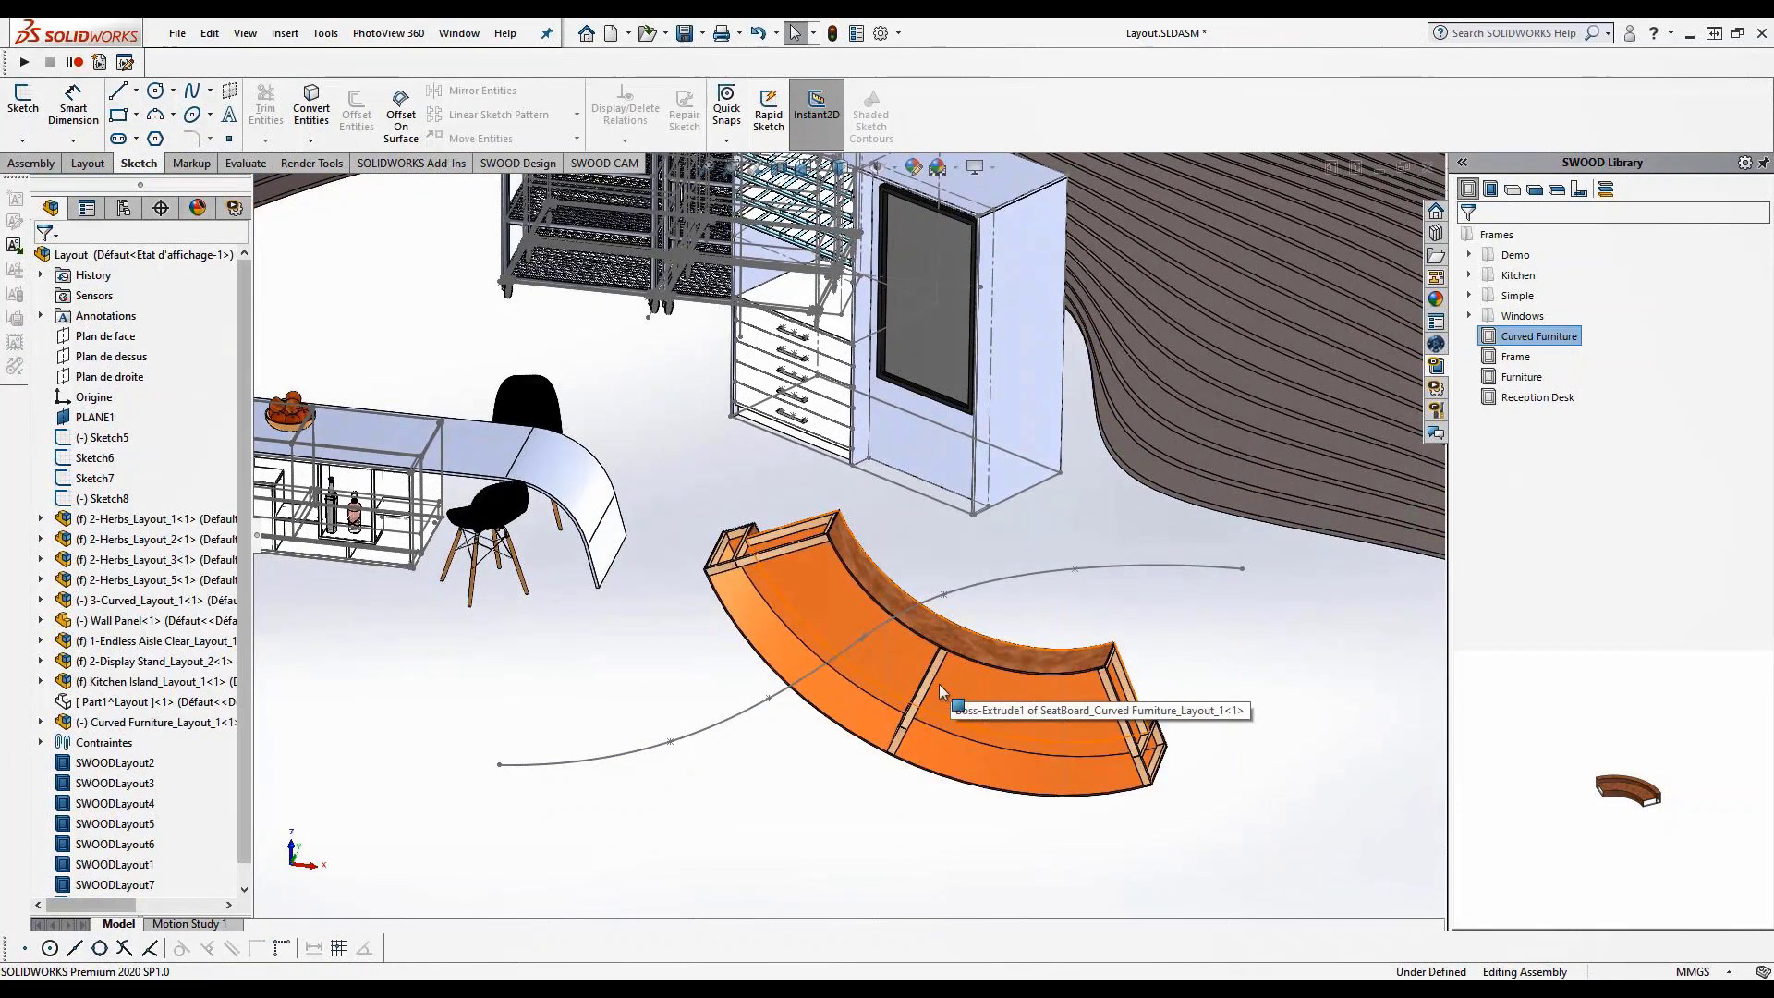
Mate the inserted curved furniture to the layout's Plan de face so that it stands upright
{"action": "left_click", "coordinate": [929, 678]}
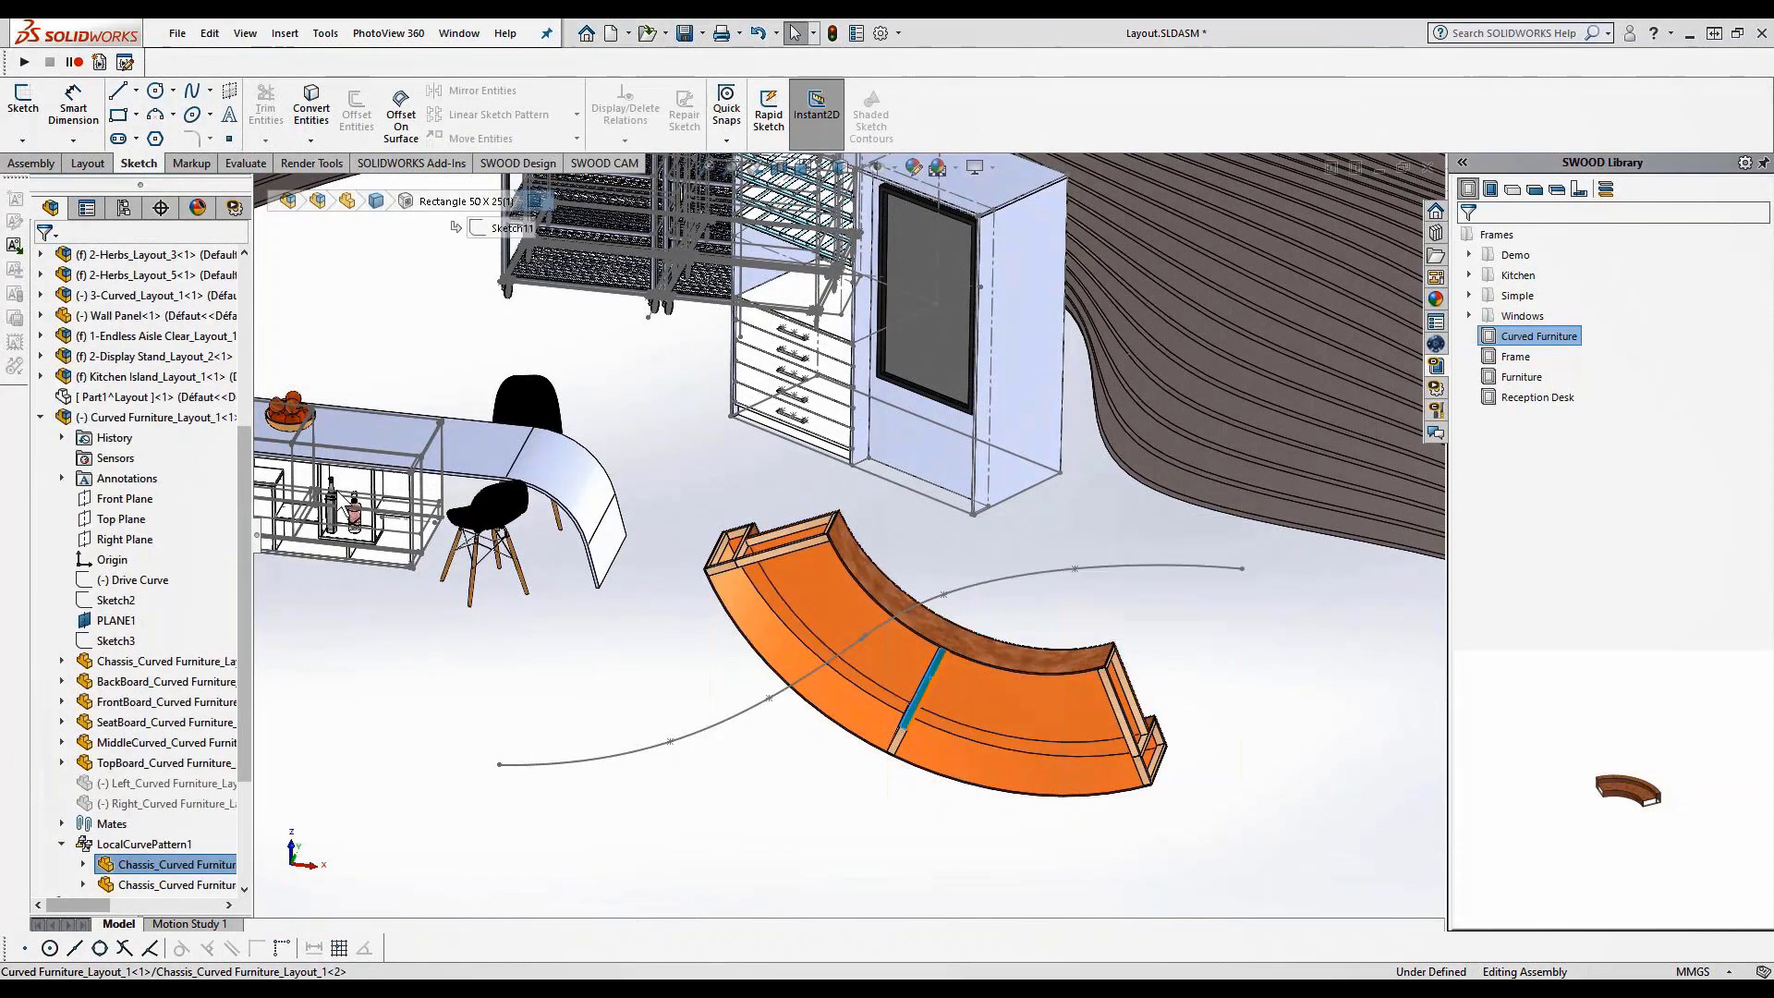
{"action": "left_click", "coordinate": [106, 336]}
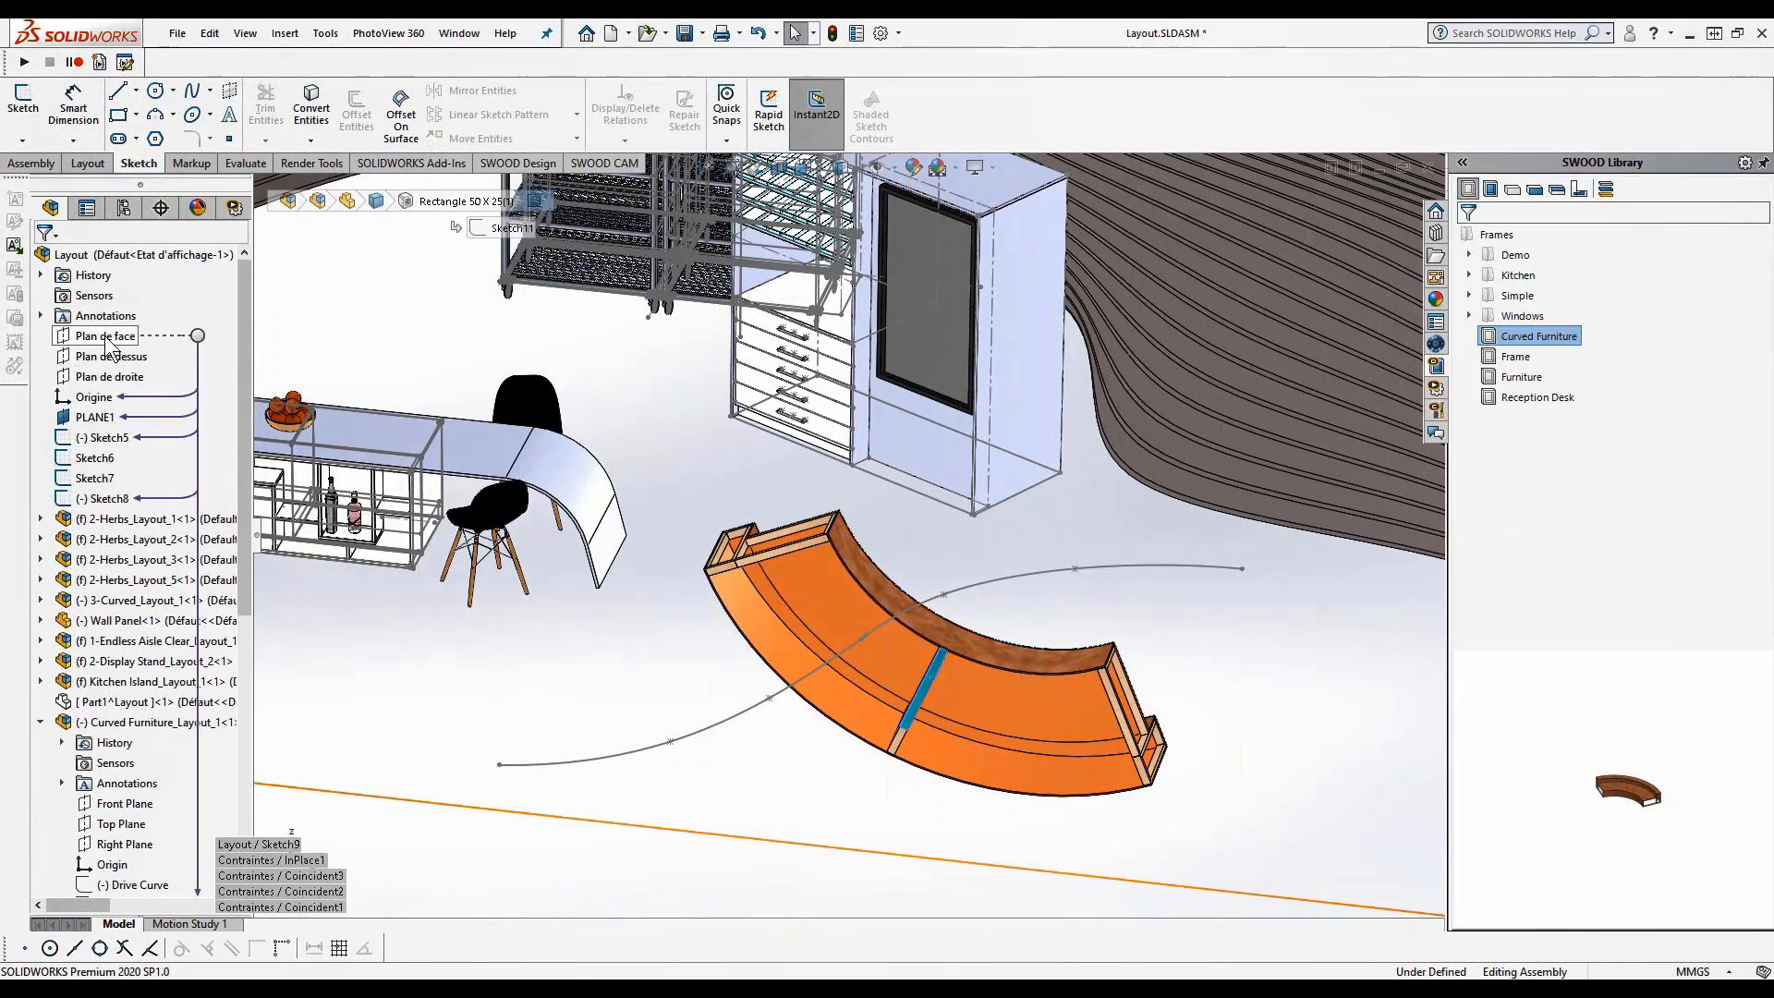
{"action": "left_click", "coordinate": [117, 347]}
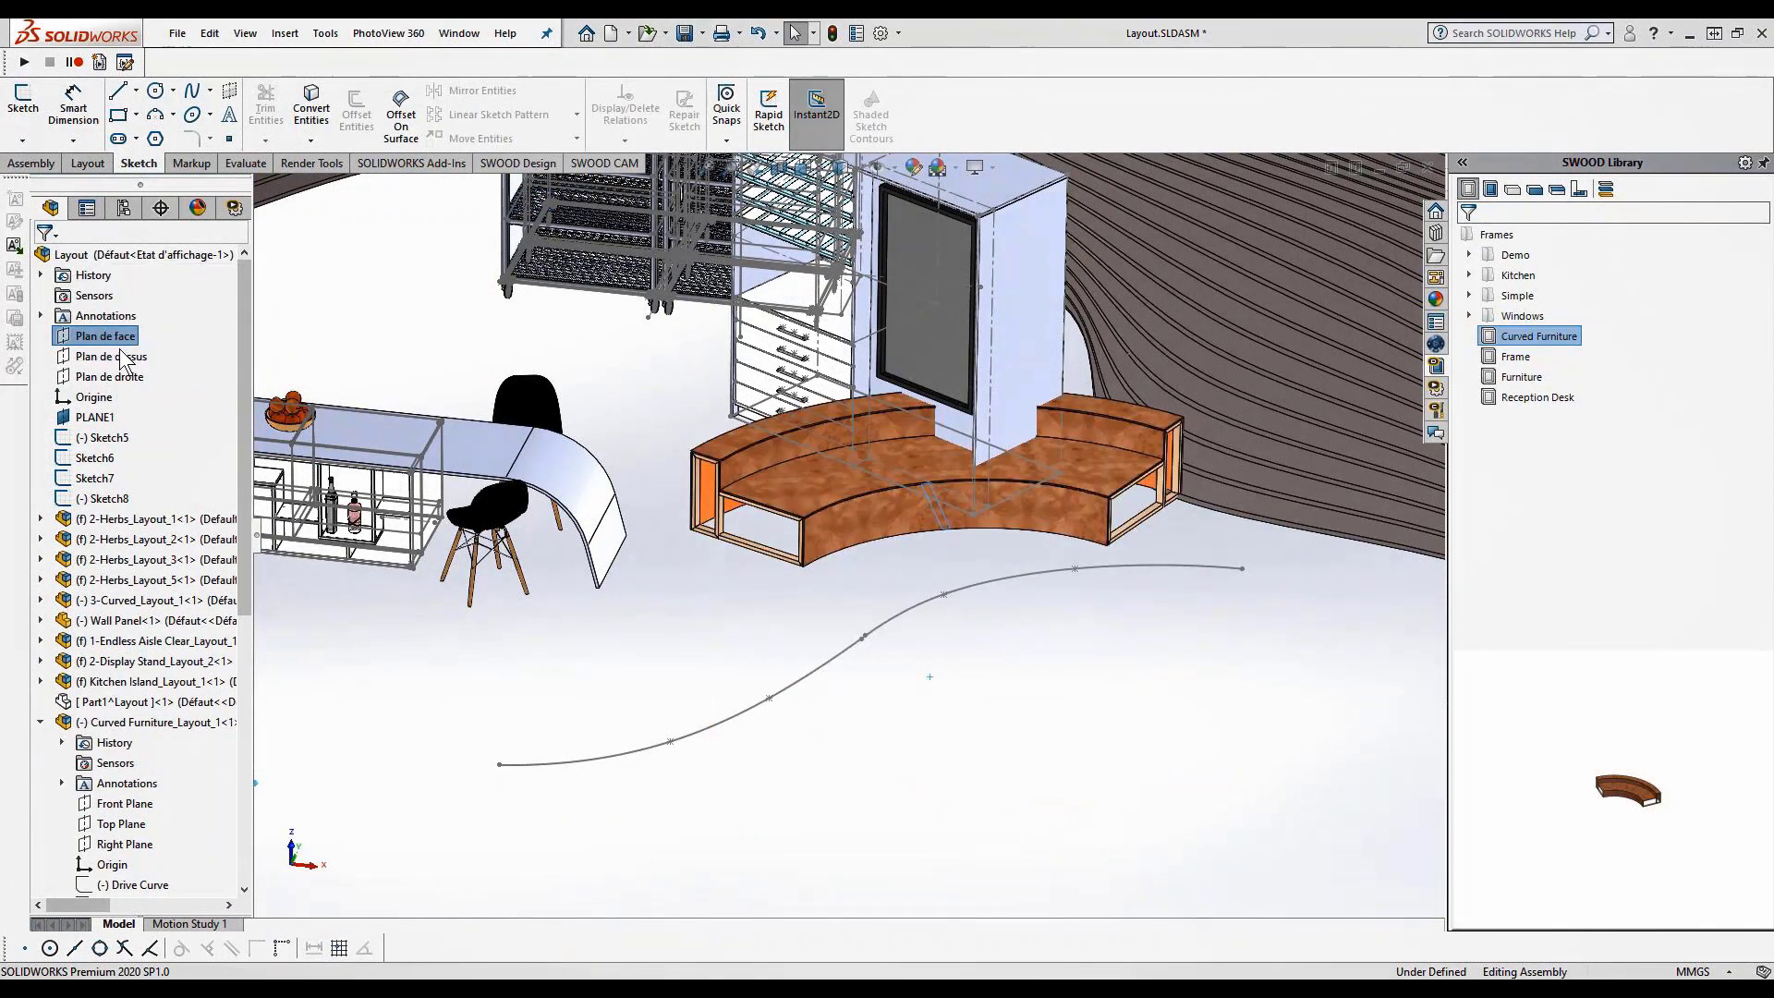
Move the furniture in front of the cabinet and mate its origin coincident with the lower end of the S-shaped curve
{"action": "left_click_drag", "start_coordinate": [806, 482], "coordinate": [685, 951]}
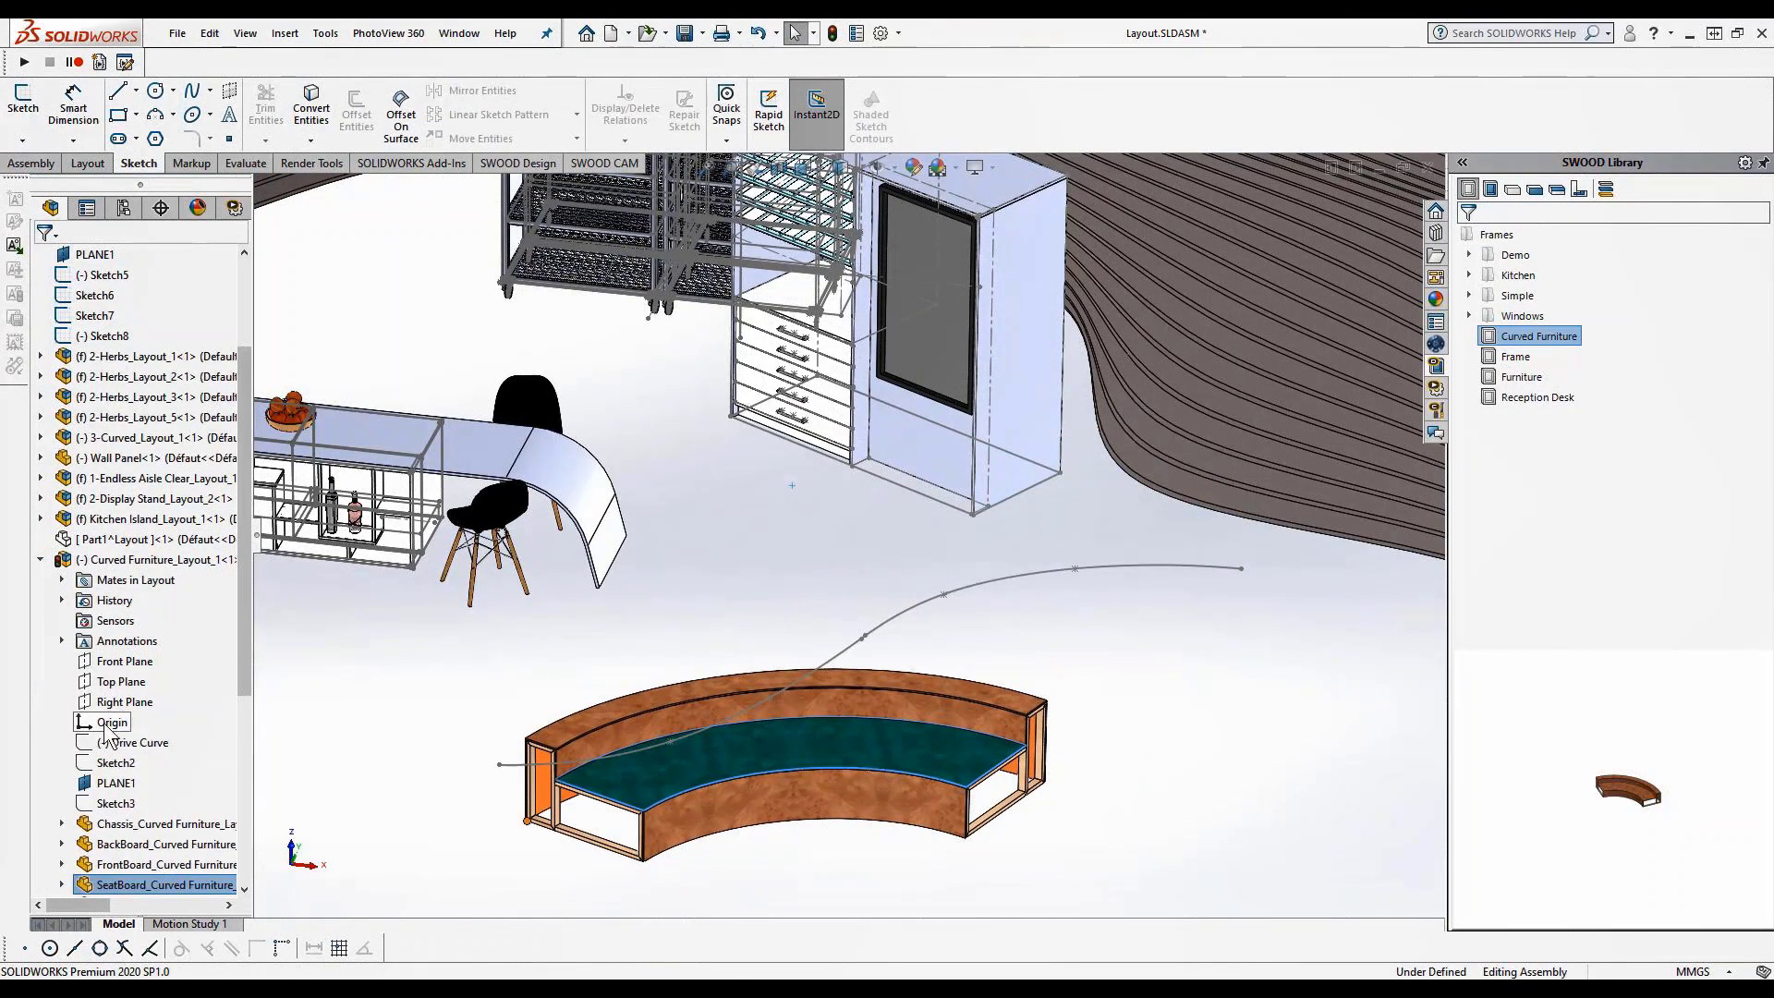
{"action": "left_click", "coordinate": [109, 724]}
{"action": "left_click", "coordinate": [500, 766], "text": "ctrl"}
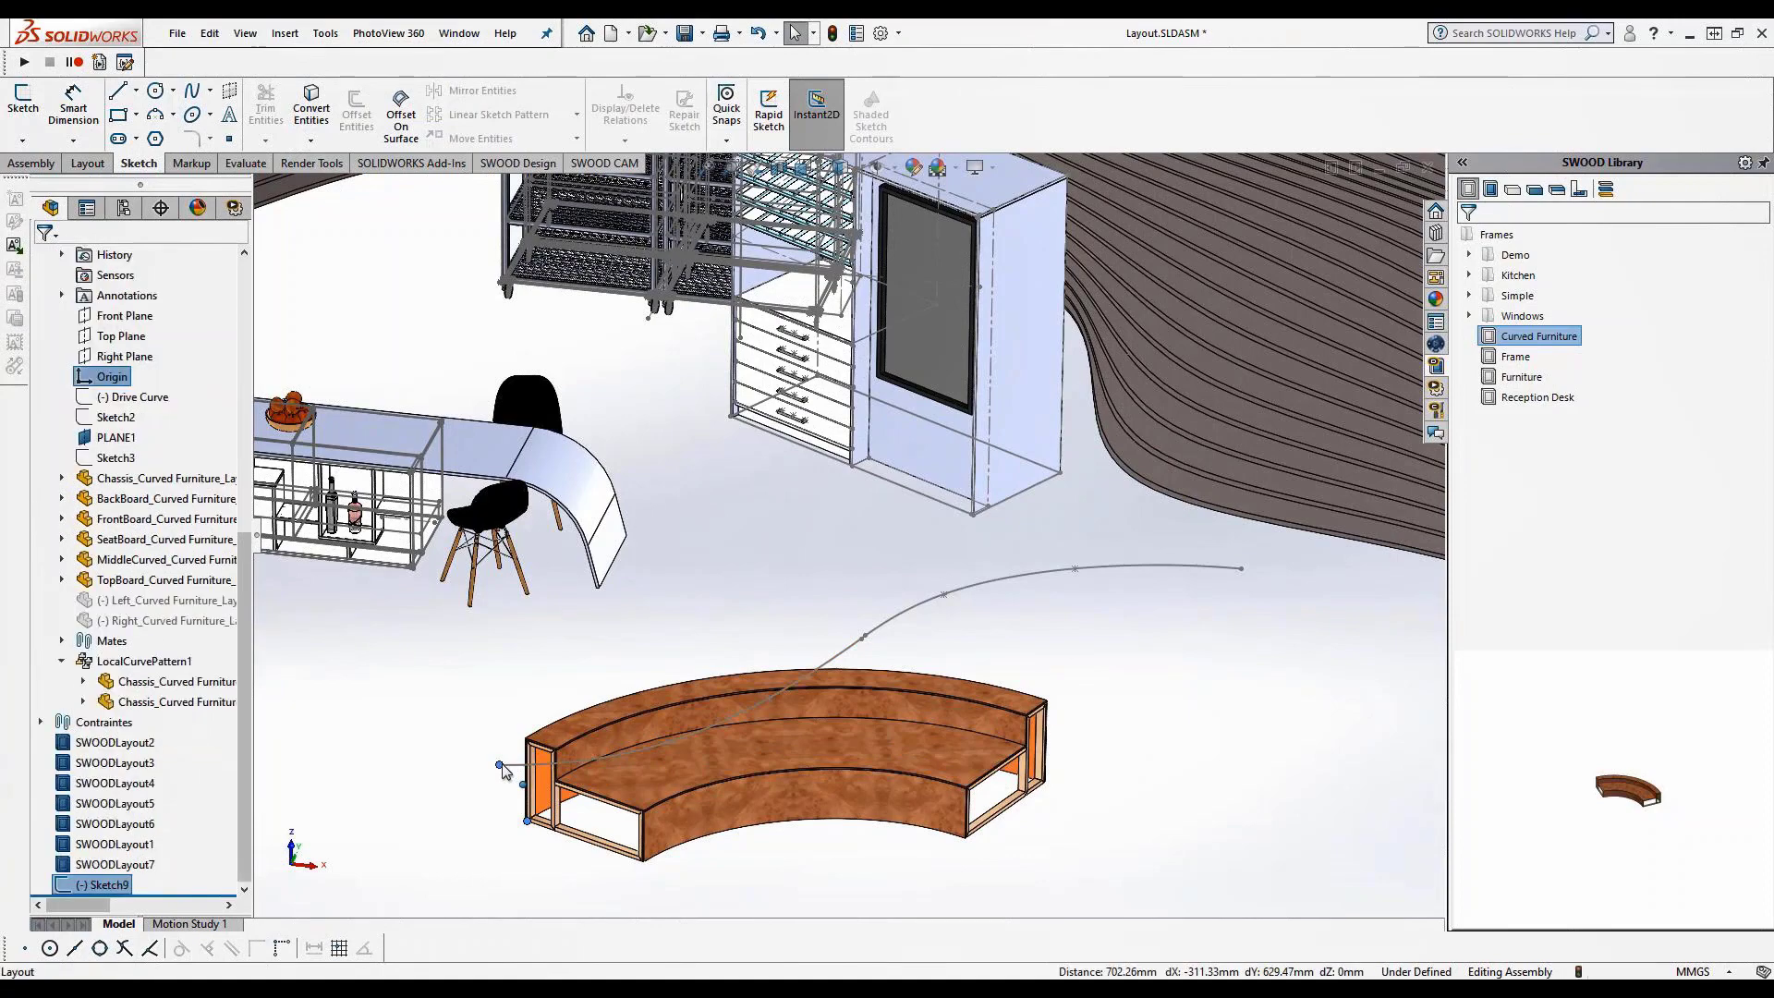
{"action": "left_click", "coordinate": [556, 744]}
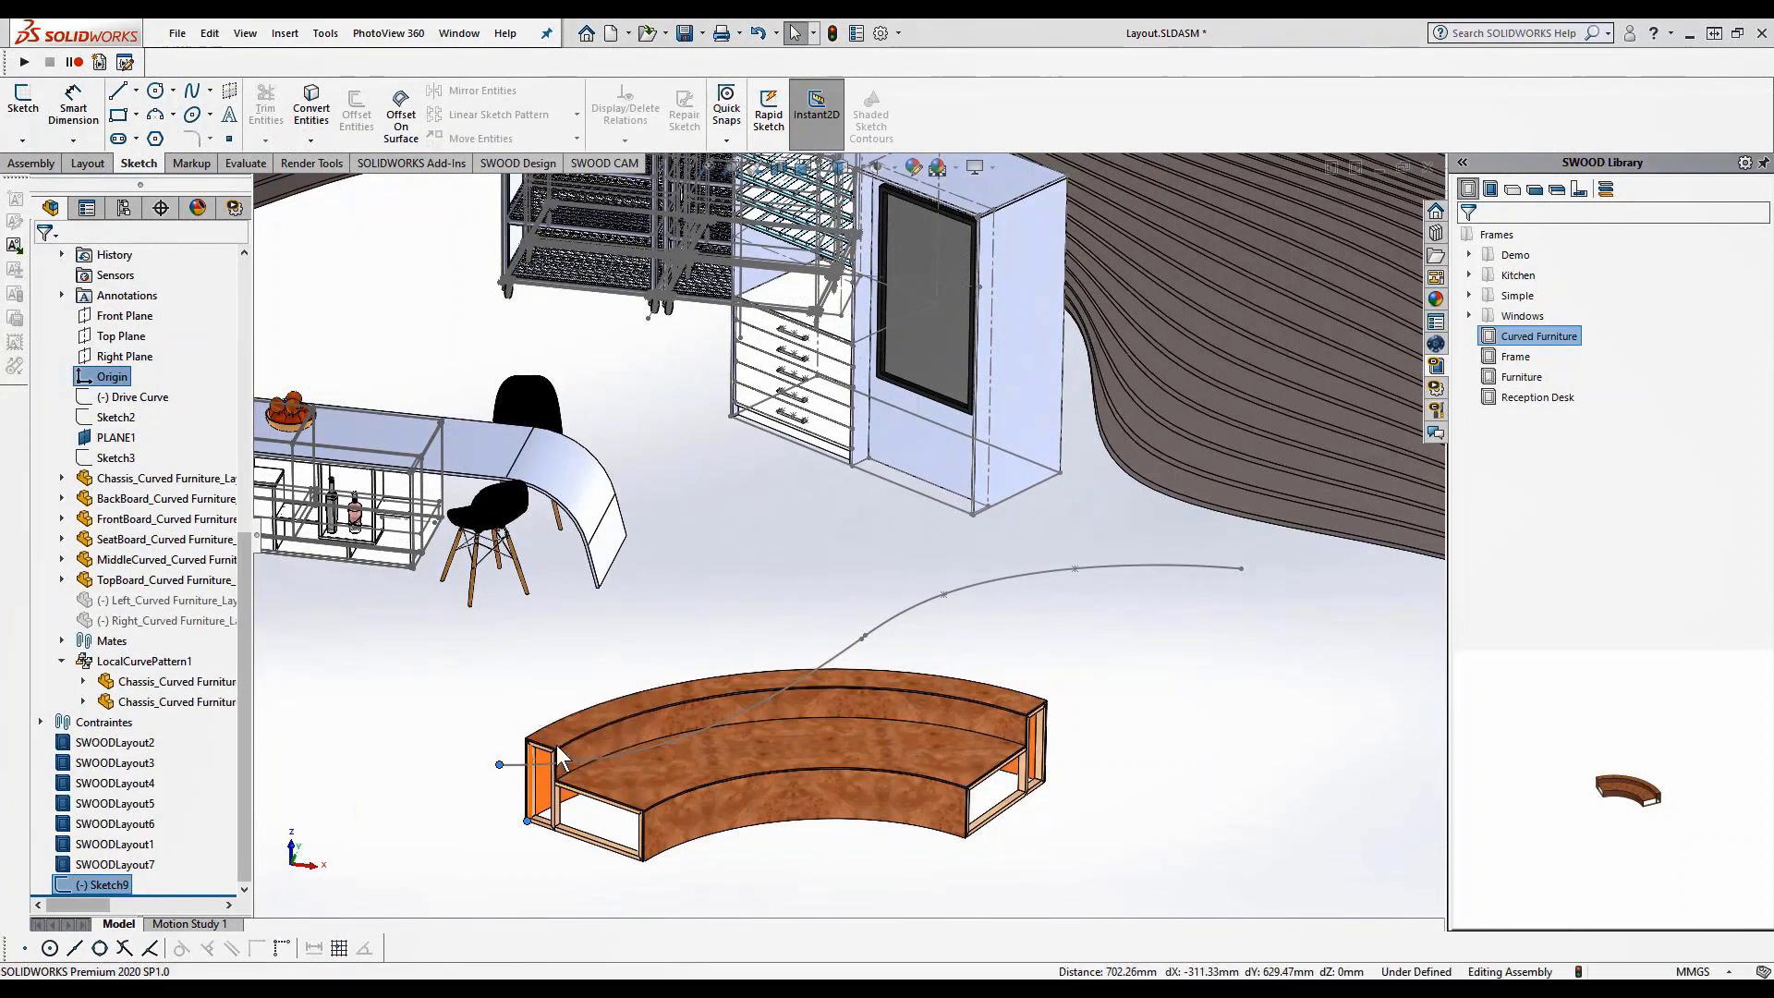
Edit the furniture's Drive Curve, move its third point toward the layout curve, and snap its free end to the end of the first layout spline
{"action": "left_click", "coordinate": [127, 397]}
{"action": "left_click", "coordinate": [141, 343]}
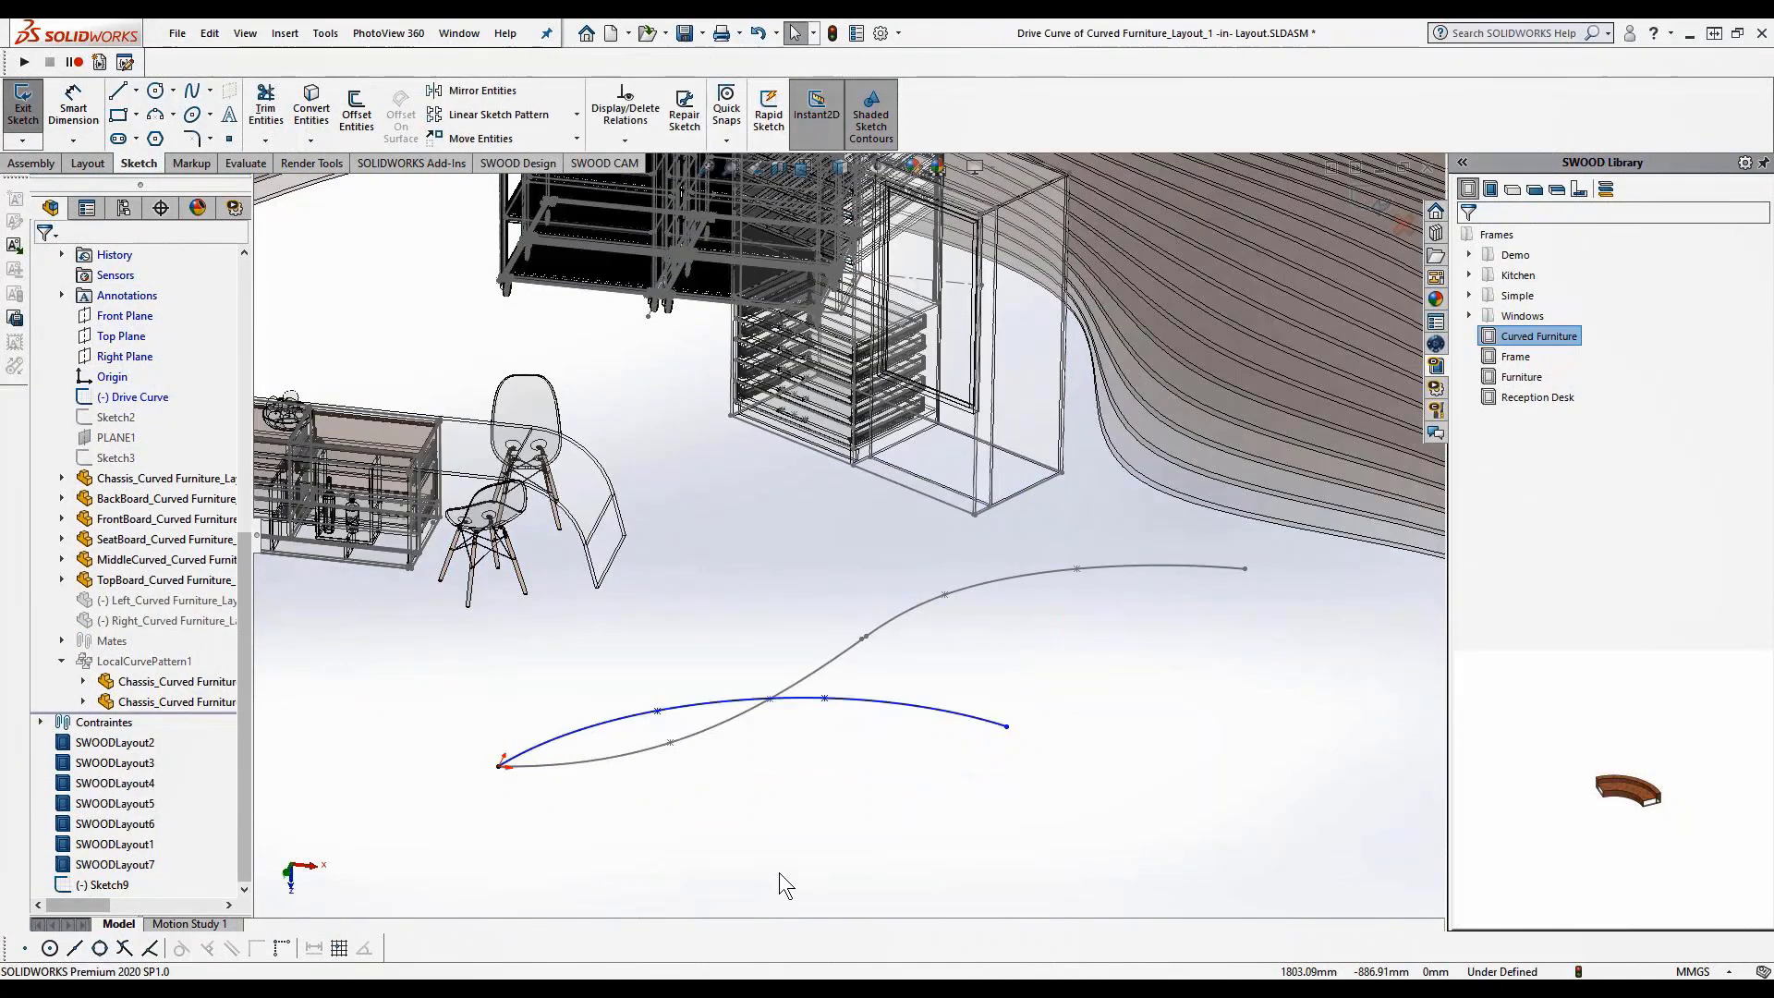
{"action": "scroll", "coordinate": [841, 711], "scroll_direction": "down", "scroll_amount": 4}
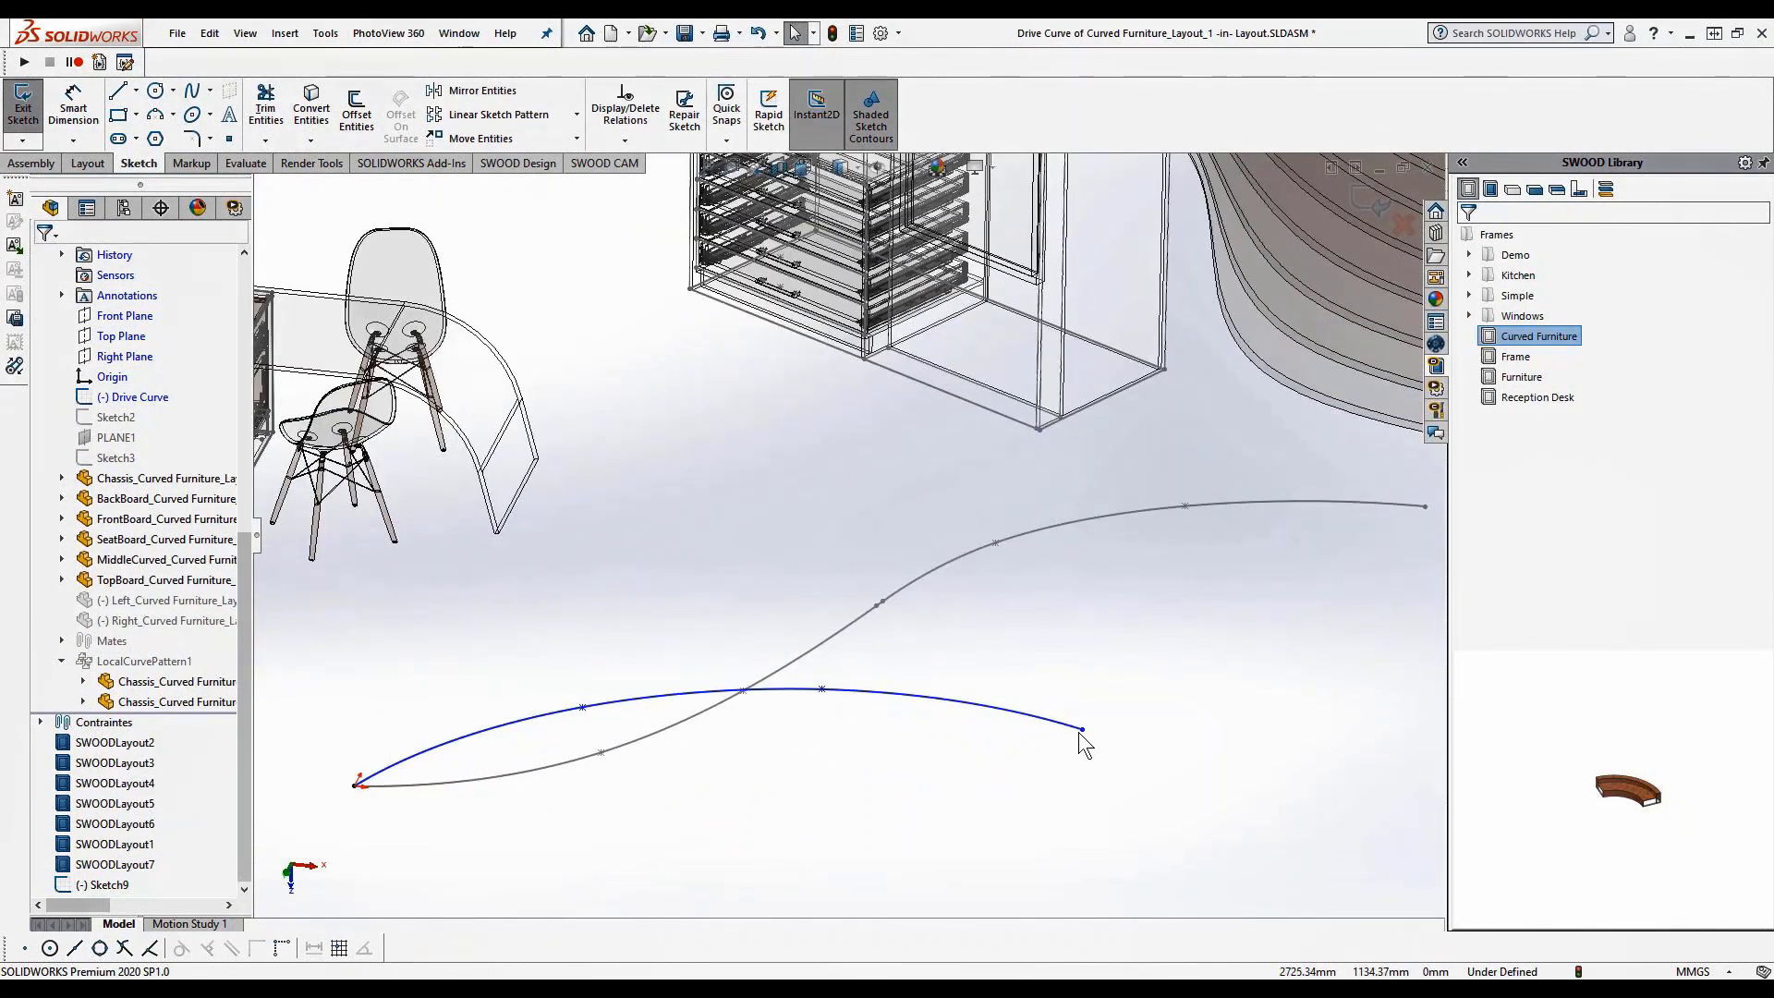
{"action": "left_click_drag", "start_coordinate": [824, 691], "coordinate": [699, 643]}
{"action": "left_click_drag", "start_coordinate": [1082, 730], "coordinate": [829, 614]}
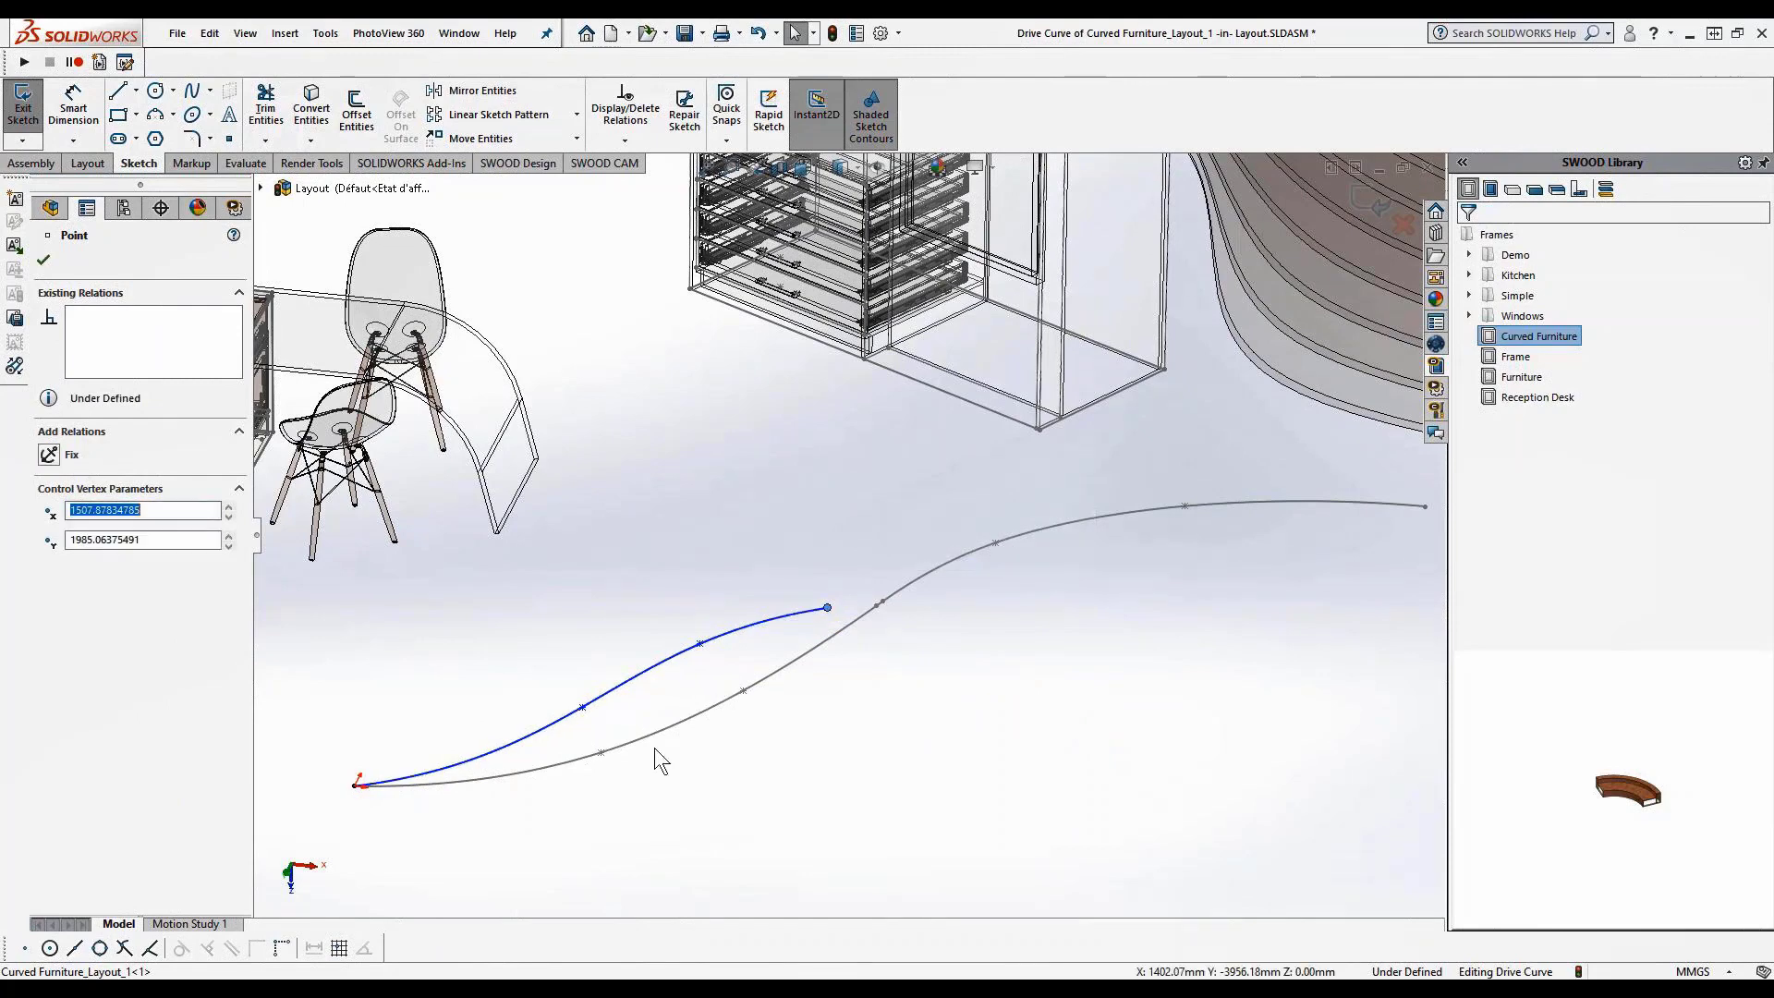
{"action": "middle_click_drag", "start_coordinate": [644, 744], "coordinate": [761, 661]}
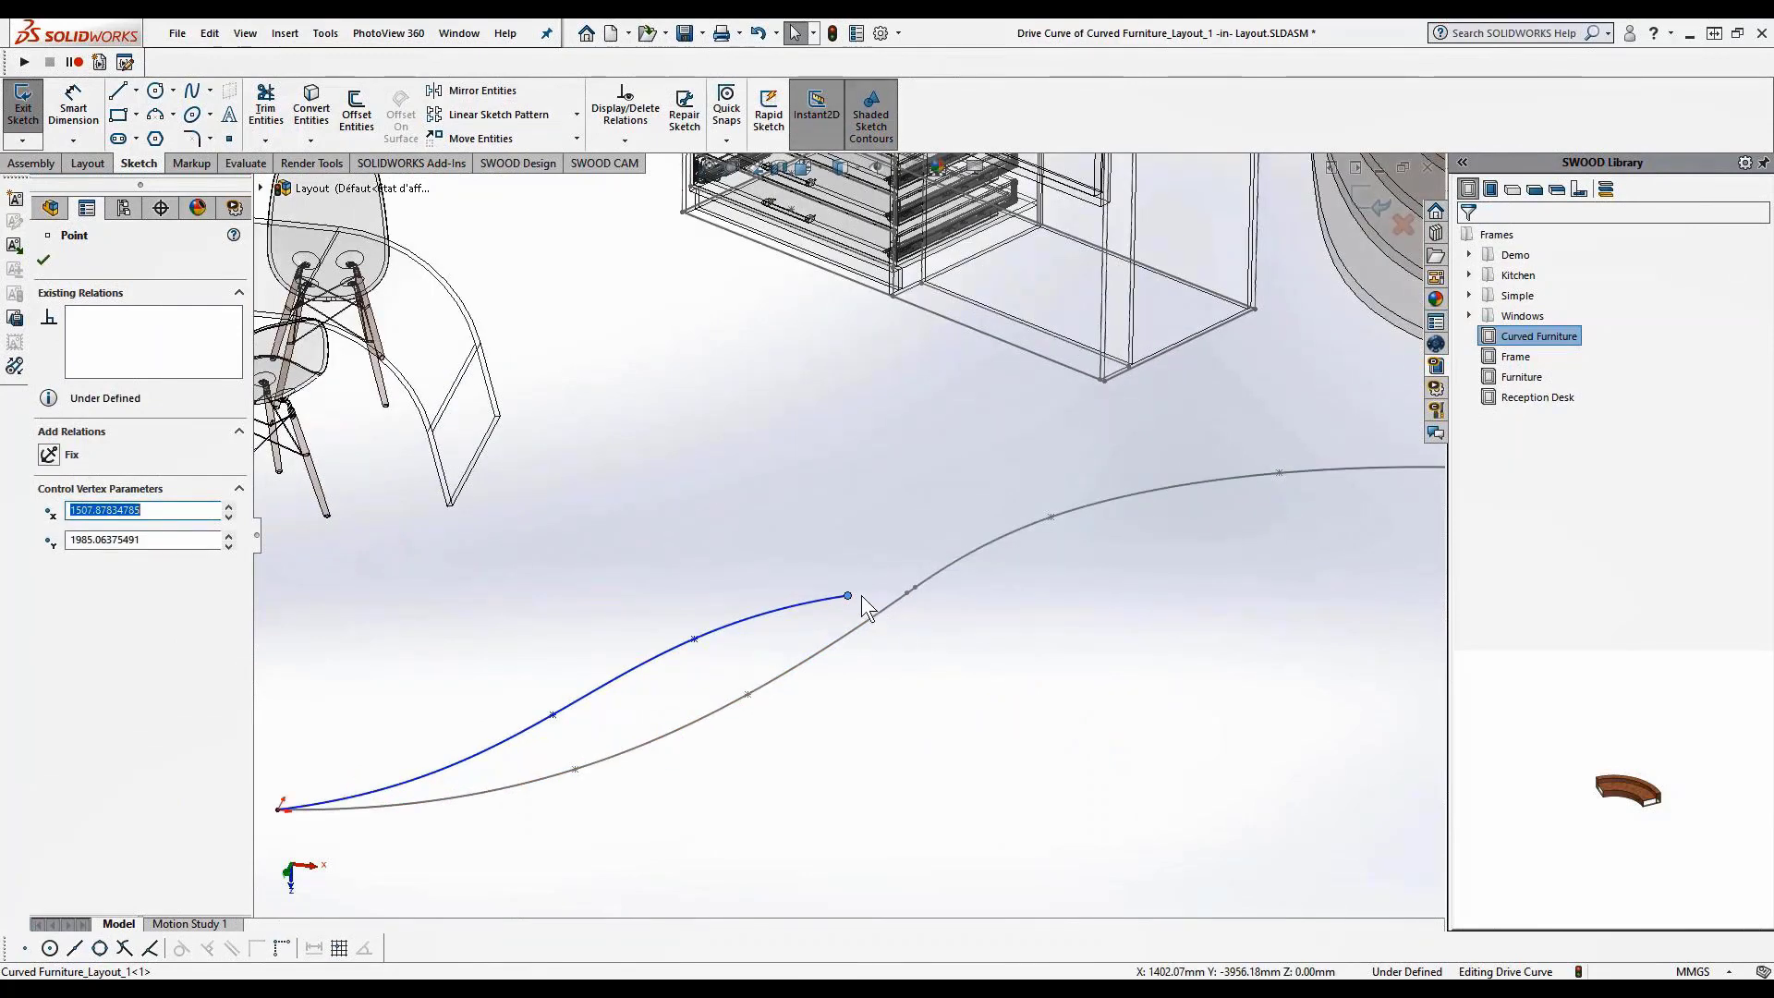
{"action": "left_click_drag", "start_coordinate": [848, 600], "coordinate": [909, 599]}
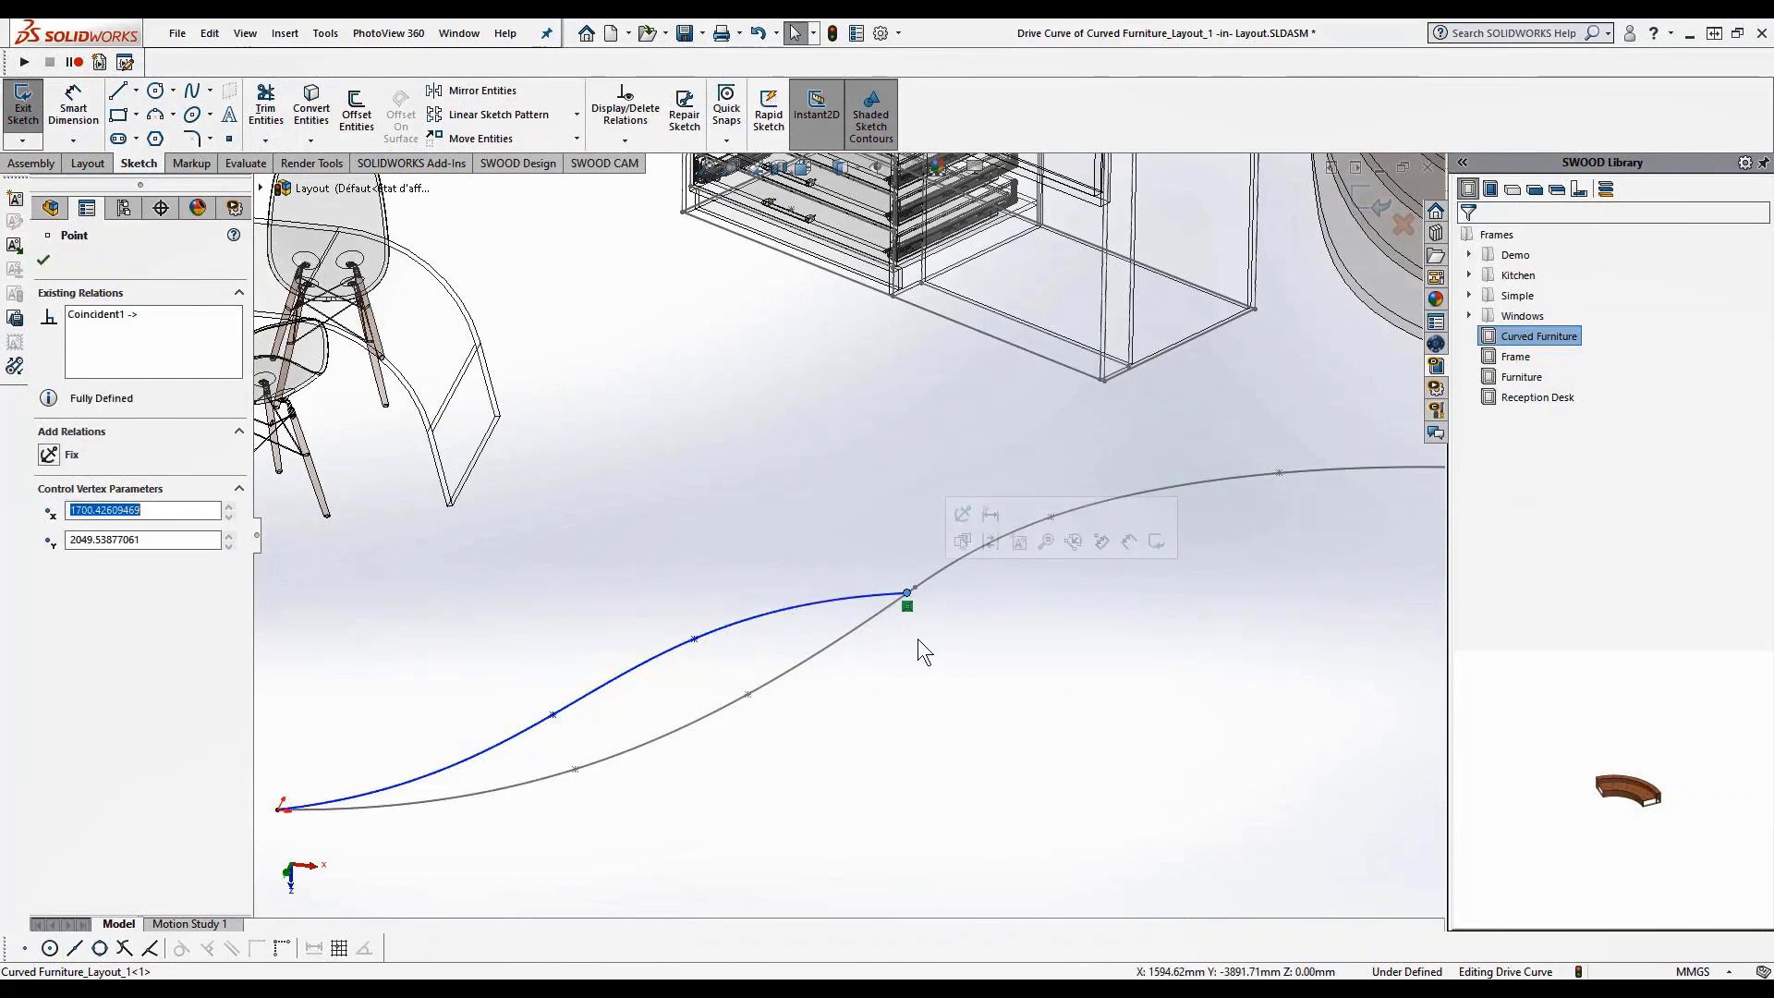
Make the Drive Curve spline tangent to the short line at the middle of the layout's S-shaped curve
{"action": "left_click", "coordinate": [847, 622]}
{"action": "left_click", "coordinate": [848, 601]}
{"action": "scroll", "coordinate": [926, 599], "scroll_direction": "down", "scroll_amount": 5}
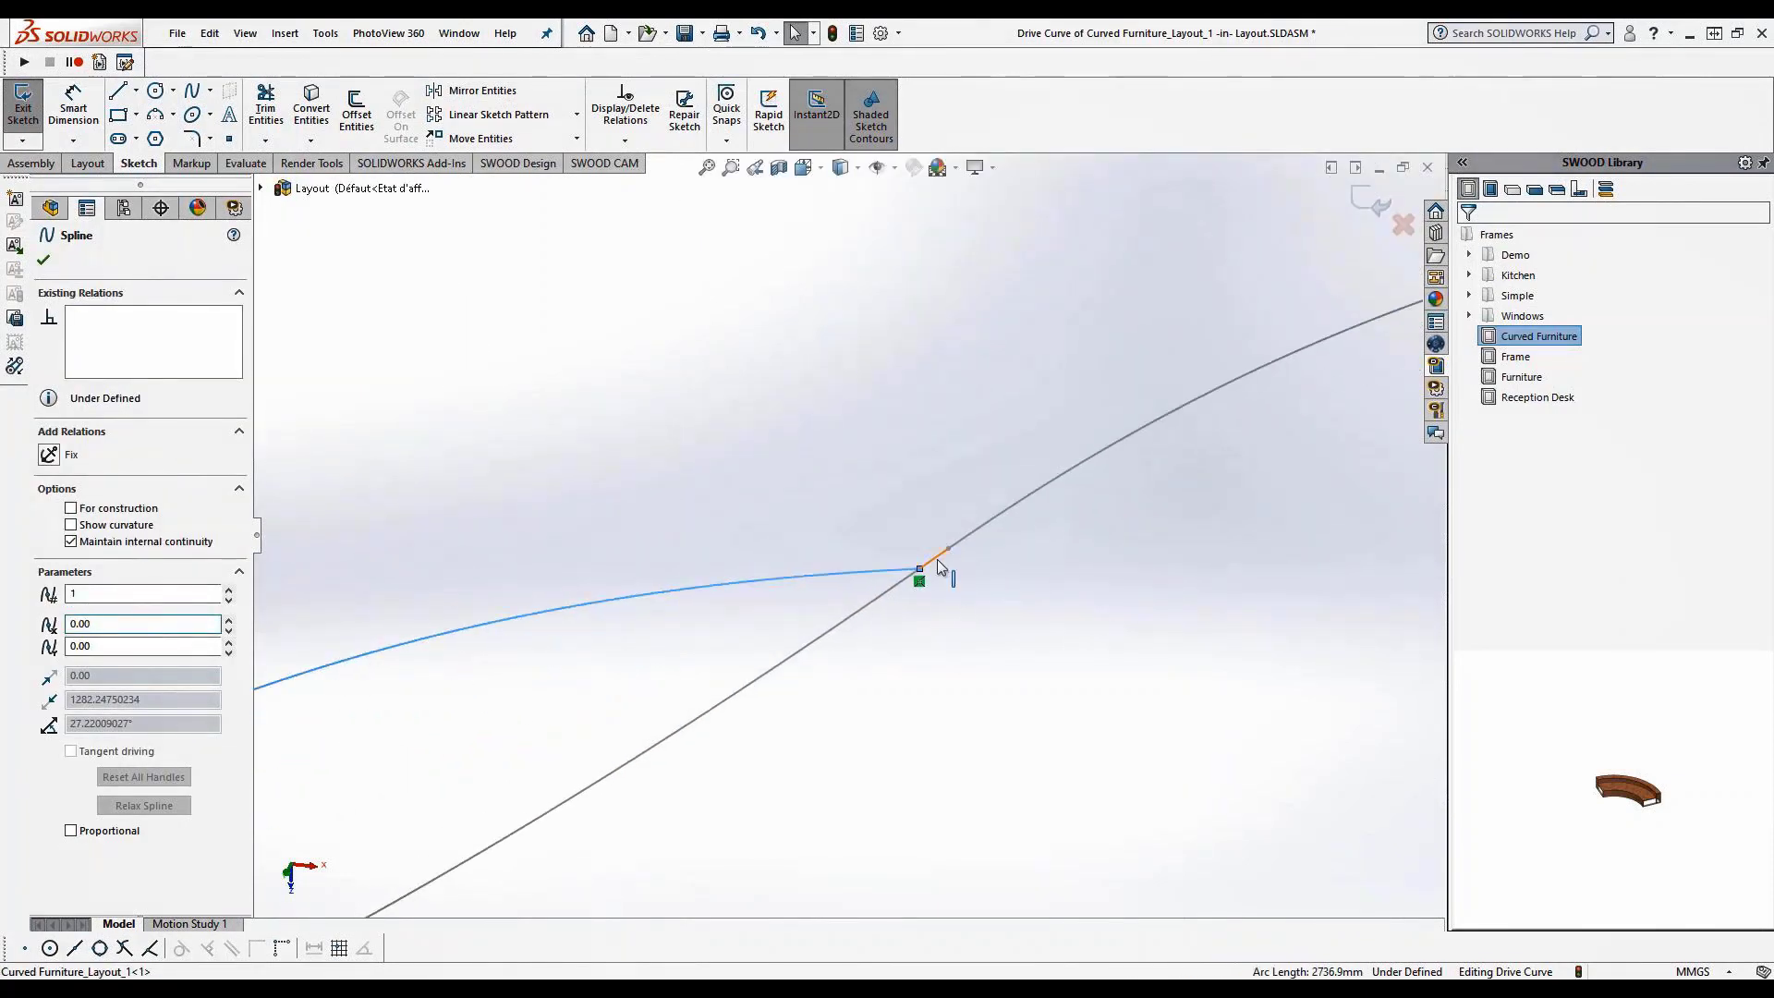
{"action": "left_click", "coordinate": [937, 558], "text": "ctrl"}
{"action": "left_click", "coordinate": [1018, 476]}
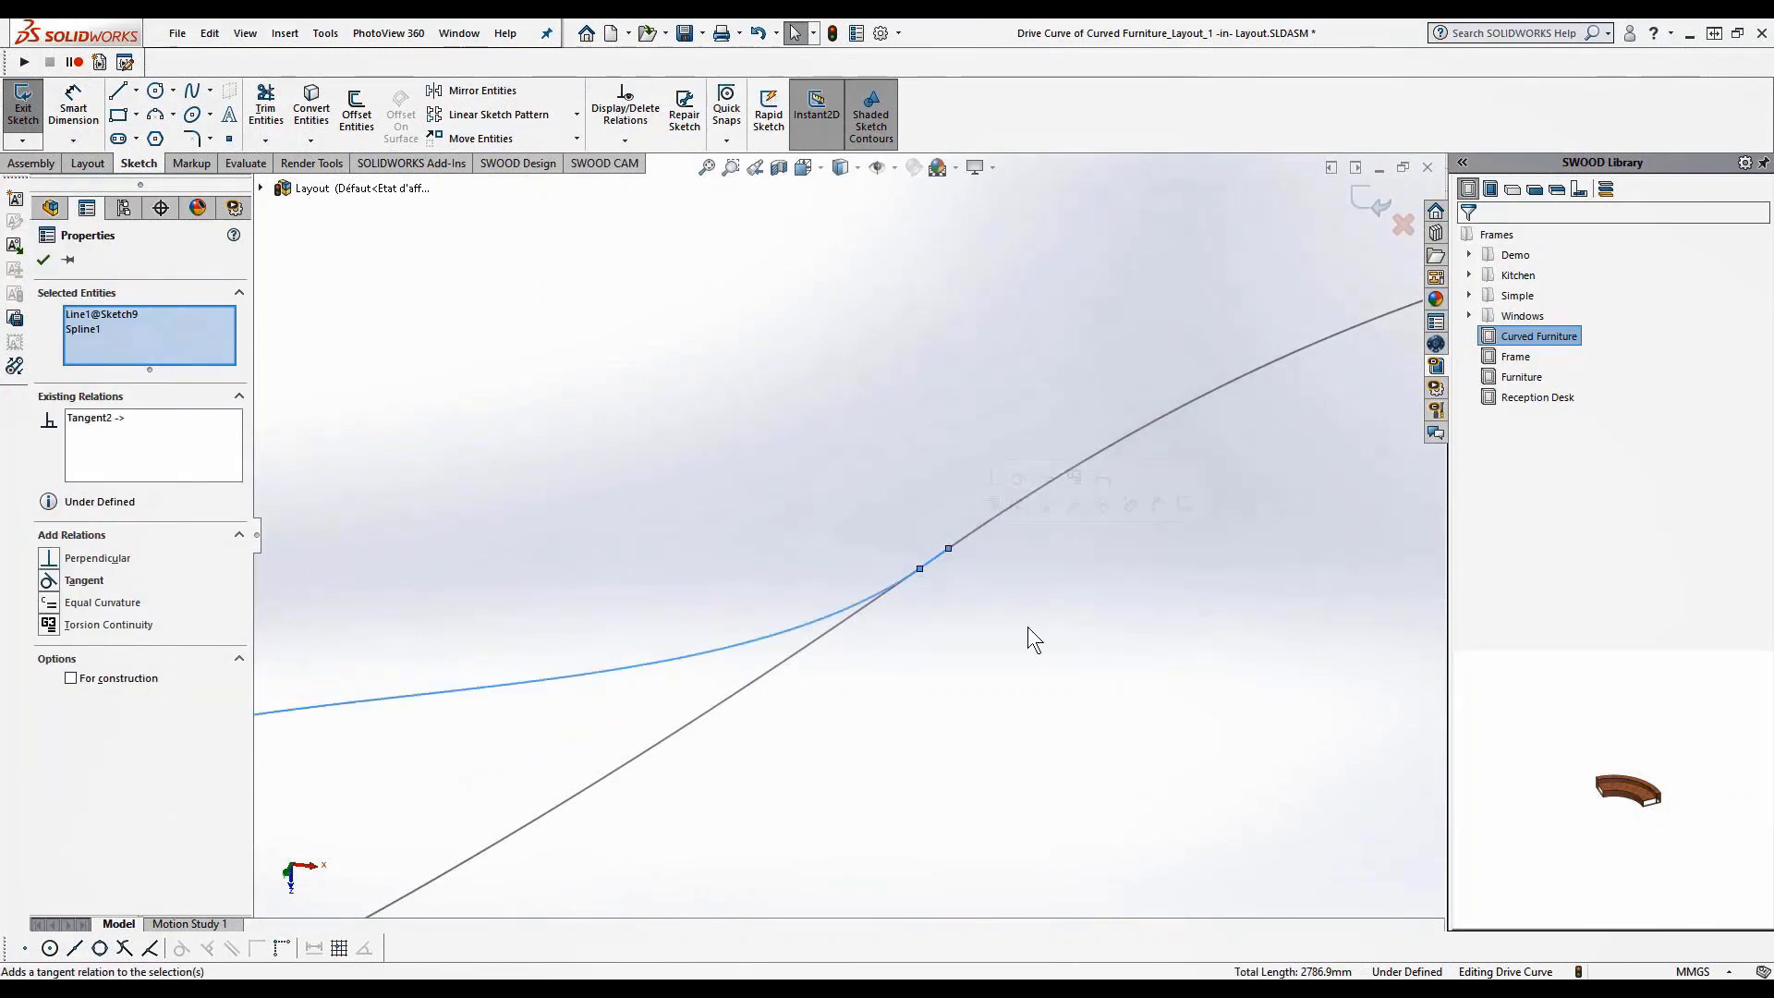
{"action": "scroll", "coordinate": [1033, 694], "scroll_direction": "up", "scroll_amount": 4}
{"action": "left_click", "coordinate": [512, 673]}
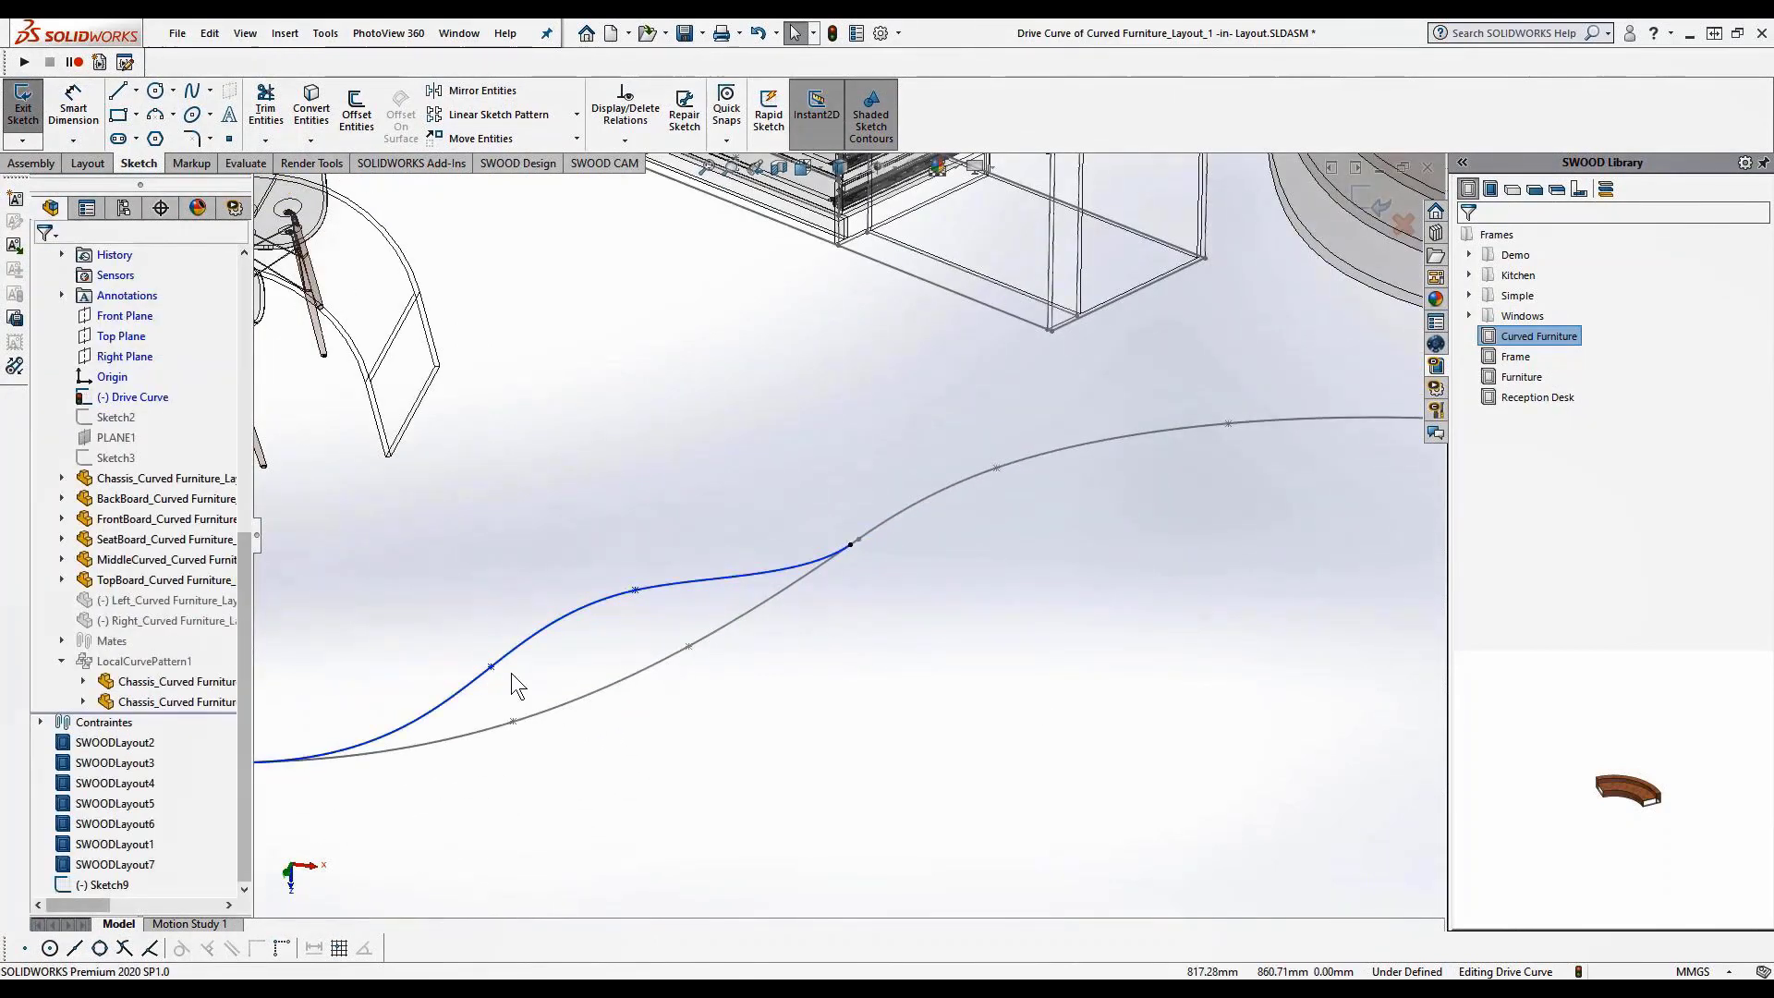
Snap the Drive Curve's two interior points onto the matching points of the layout's first spline and finish the sketch edit
{"action": "left_click_drag", "start_coordinate": [490, 666], "coordinate": [514, 721]}
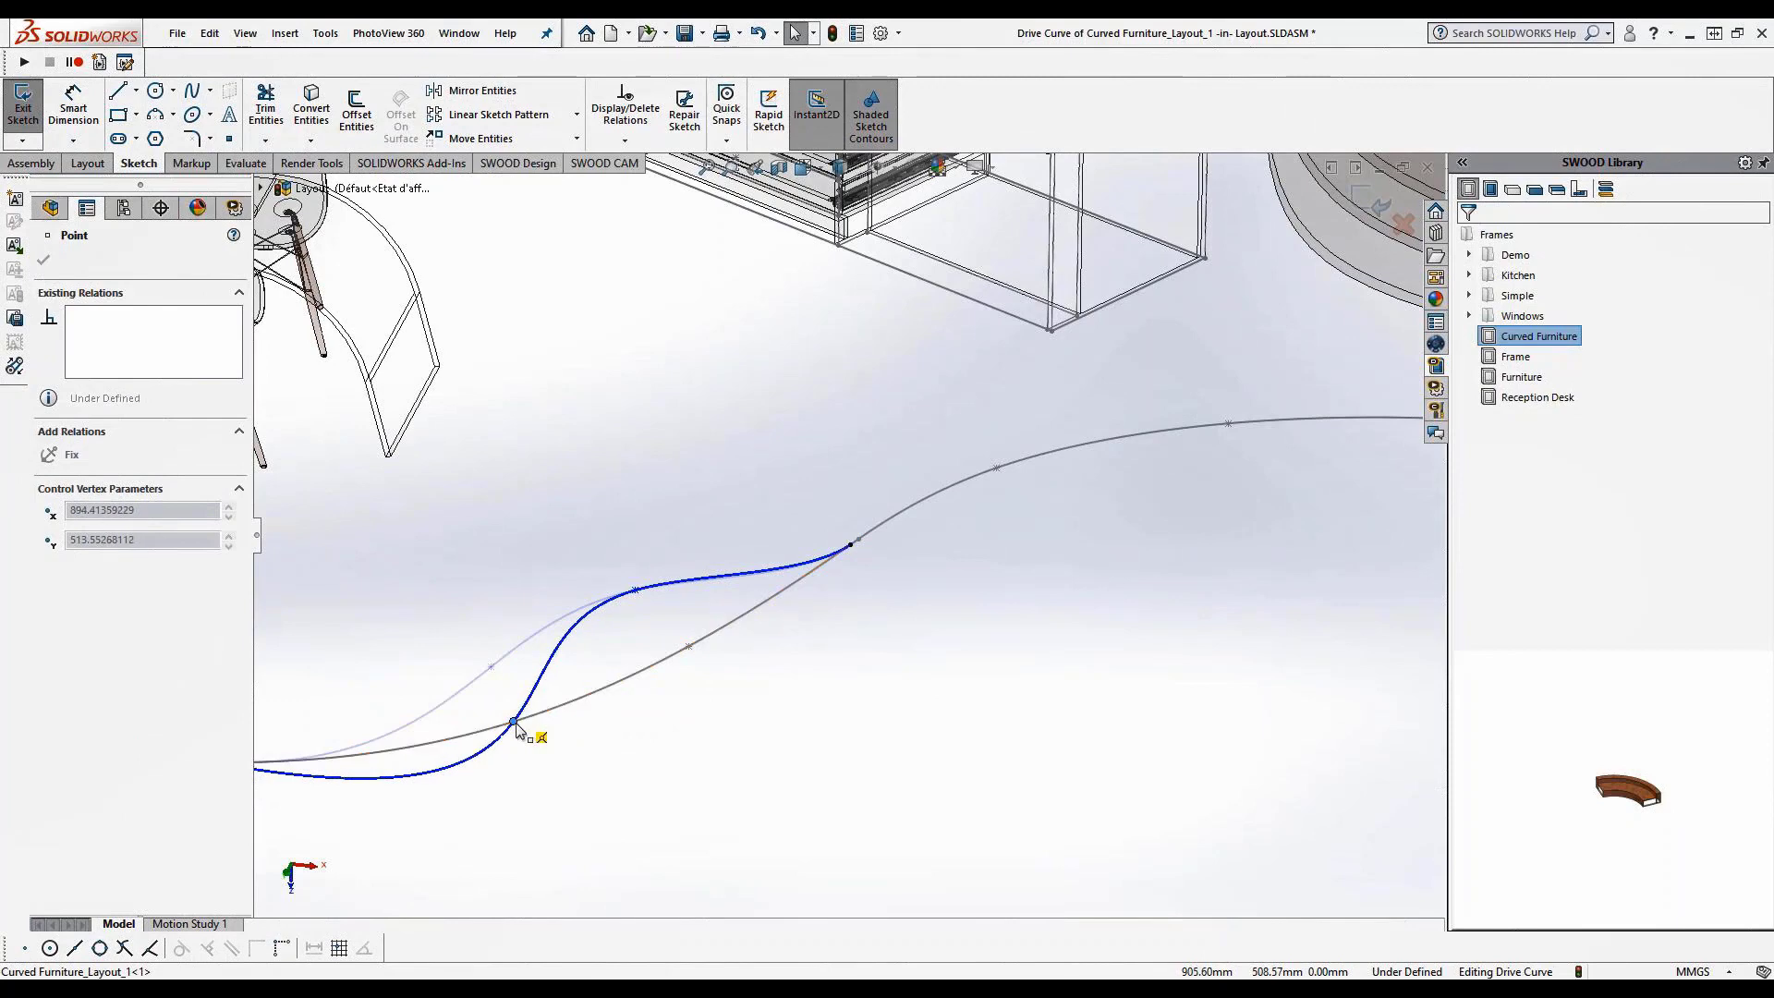
{"action": "mouse_move", "coordinate": [635, 591]}
{"action": "left_mouse_down"}
{"action": "mouse_move", "coordinate": [706, 618]}
{"action": "mouse_move", "coordinate": [689, 646]}
{"action": "left_mouse_up"}
{"action": "left_click", "coordinate": [820, 738]}
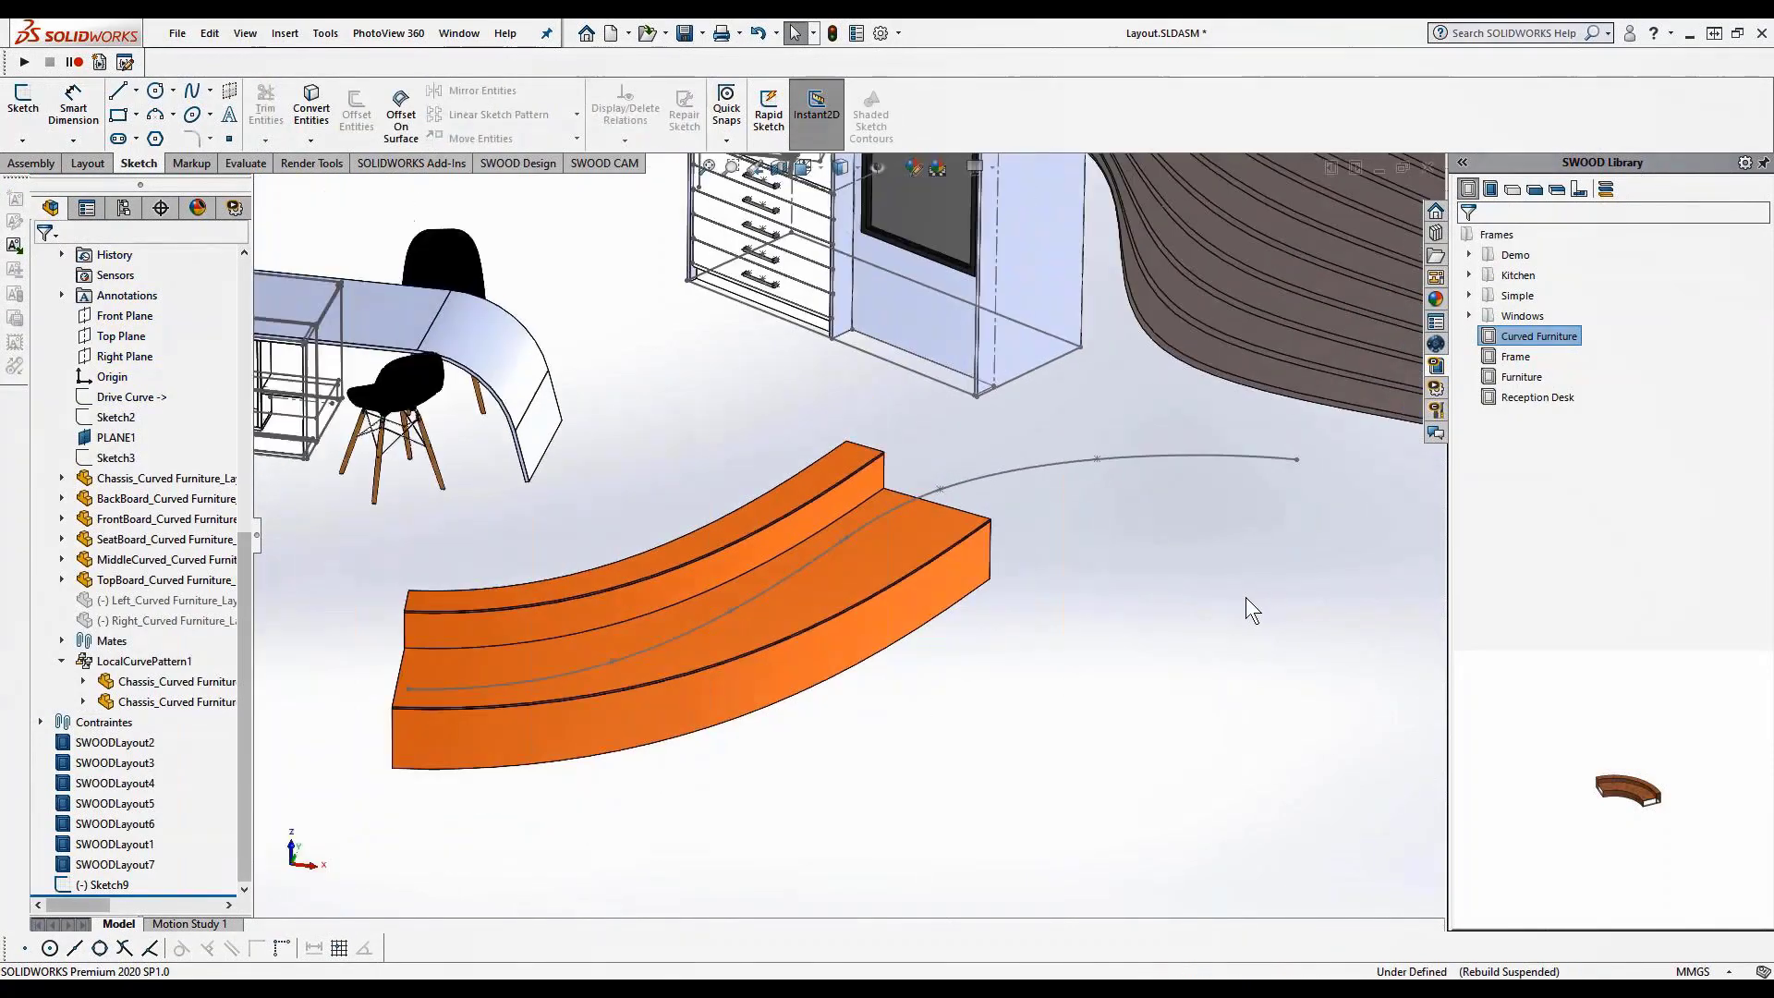
Hide the first curved furniture assembly so that the whole S-shaped layout curve is exposed
{"action": "middle_click_drag", "start_coordinate": [843, 610], "coordinate": [759, 675]}
{"action": "scroll", "coordinate": [755, 675], "scroll_direction": "up", "scroll_amount": 3}
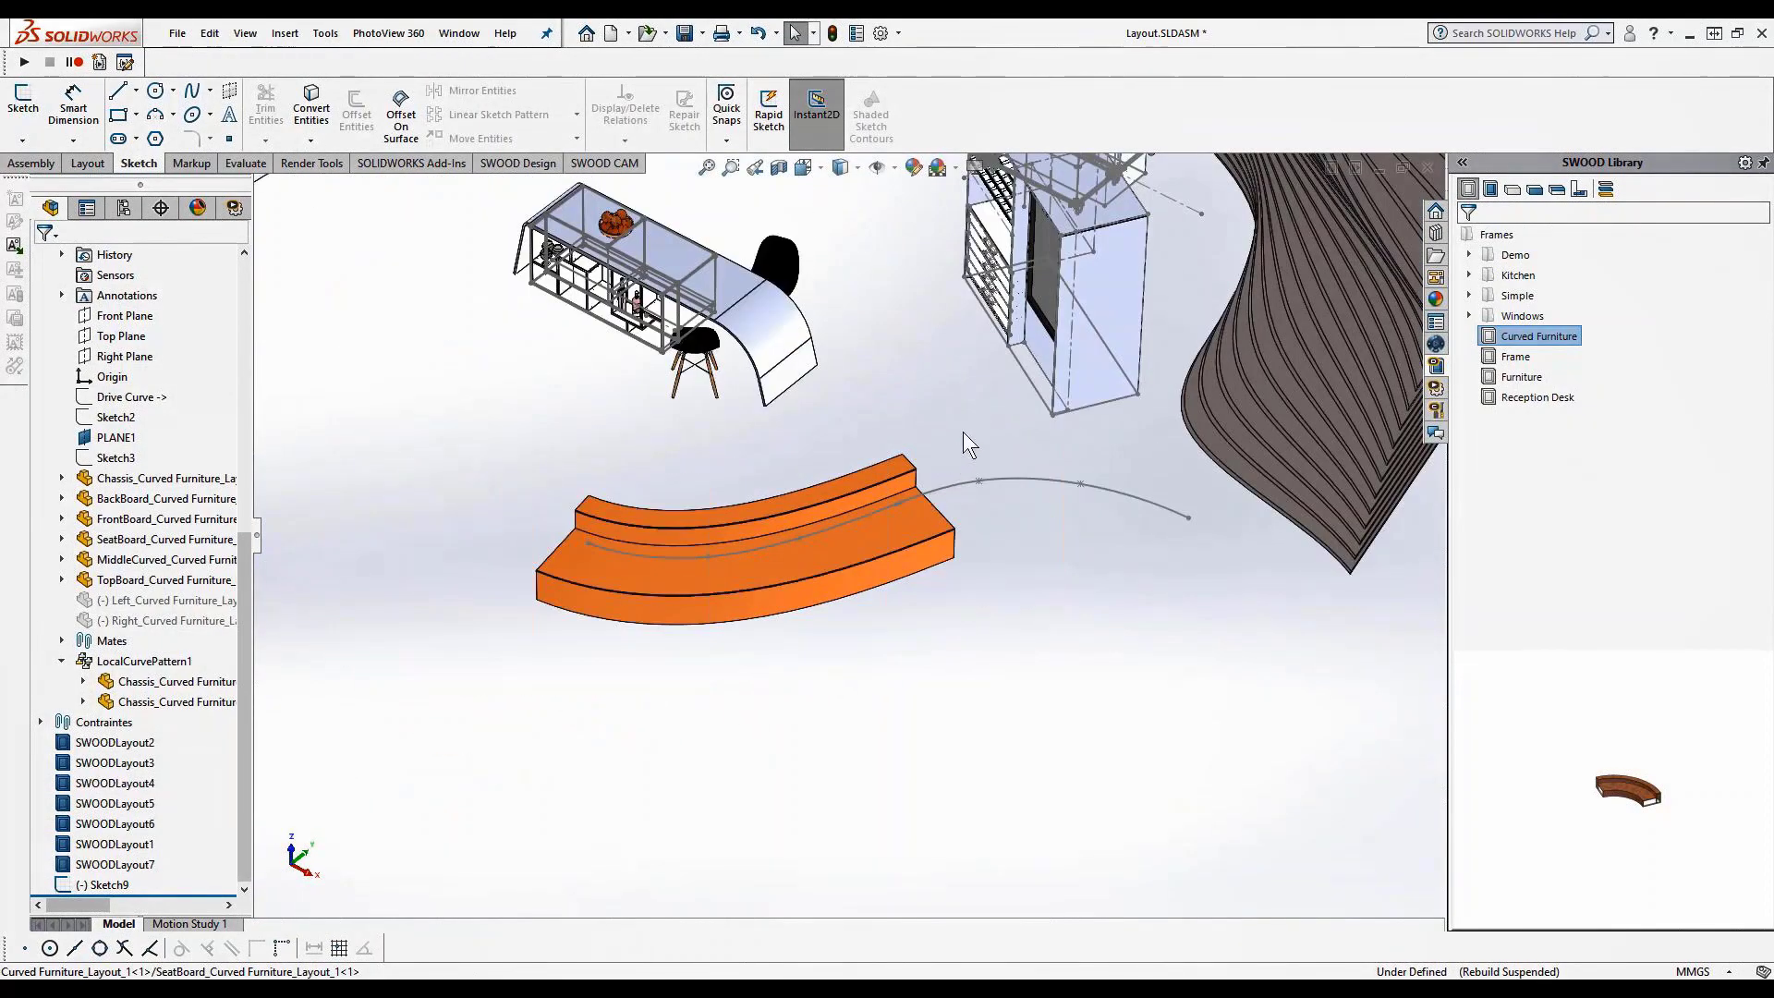
{"action": "scroll", "coordinate": [968, 441], "scroll_direction": "down", "scroll_amount": 3}
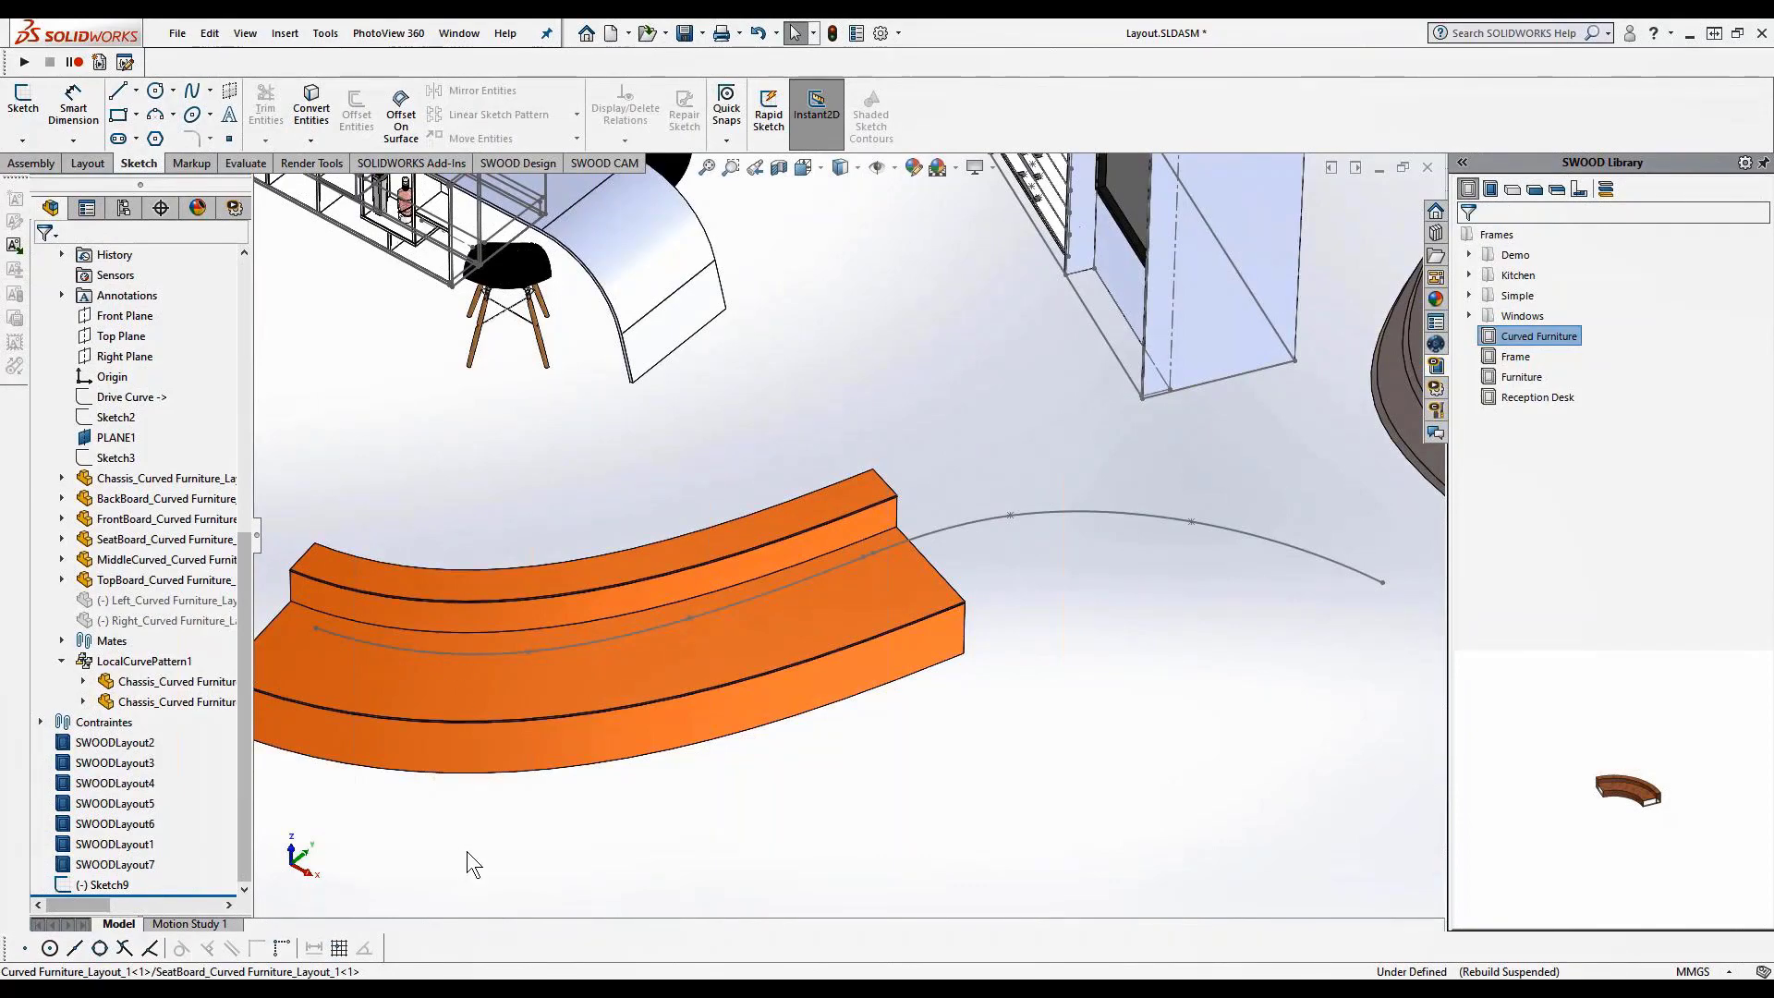
{"action": "key", "text": "shift+c"}
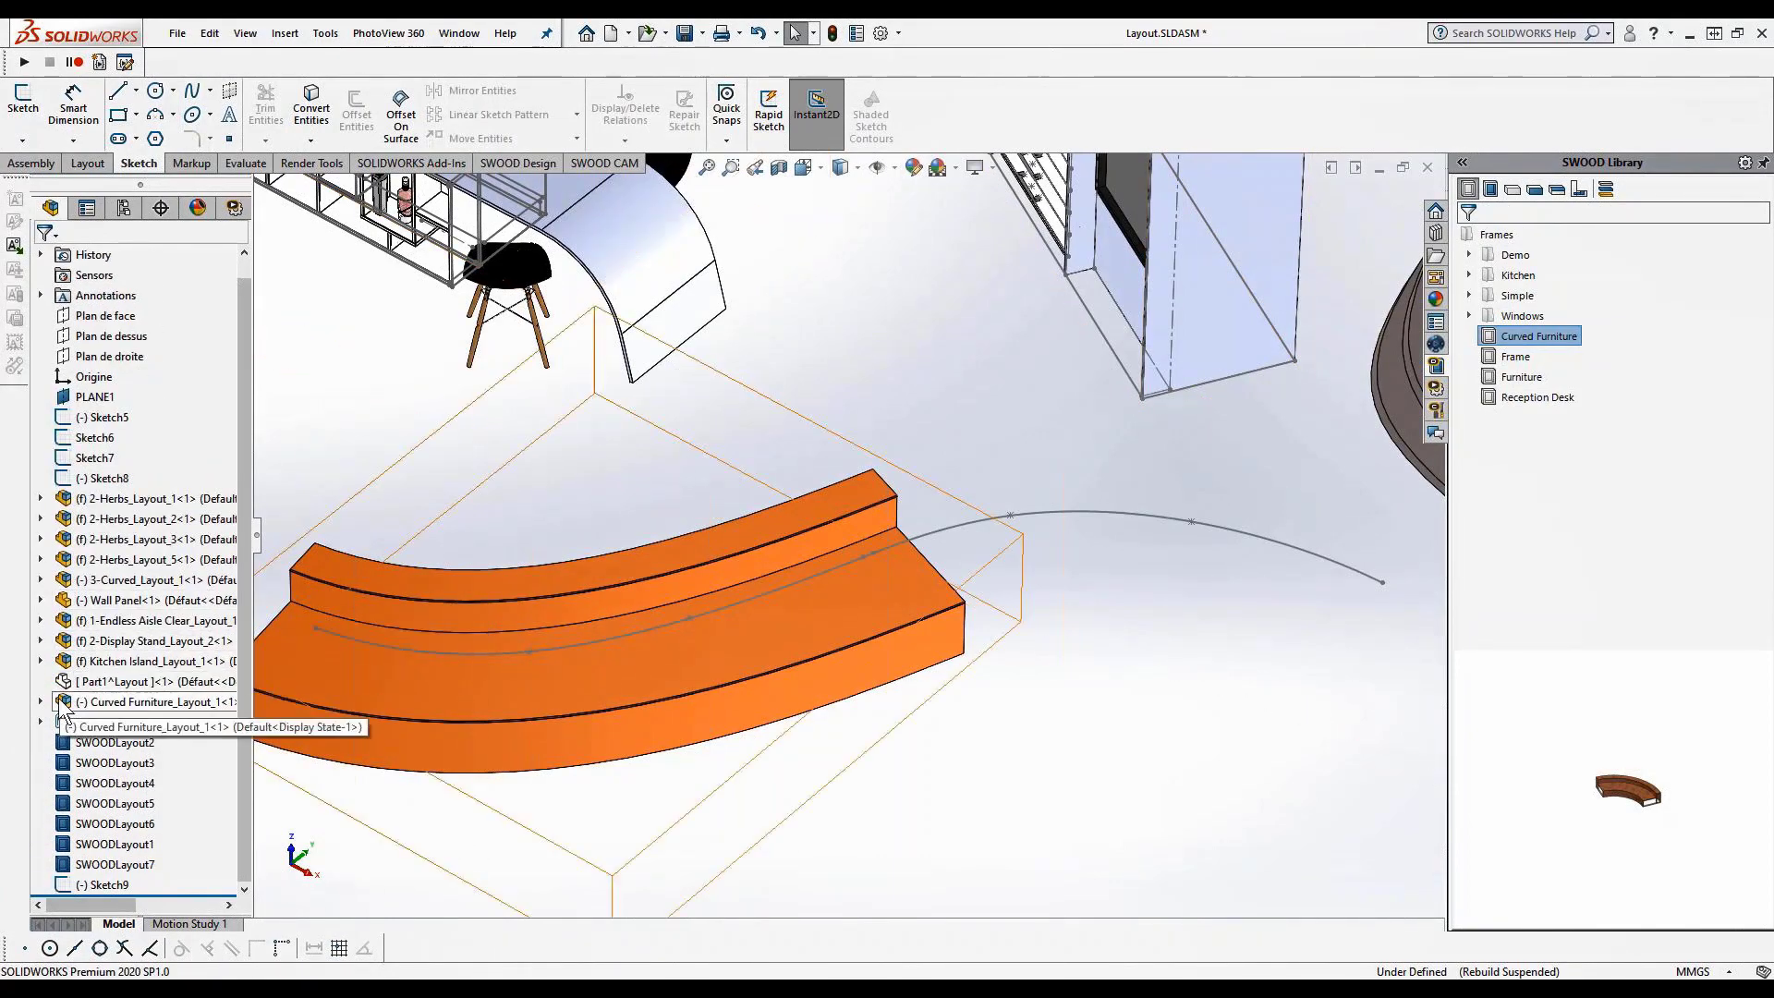
{"action": "left_click", "coordinate": [81, 712]}
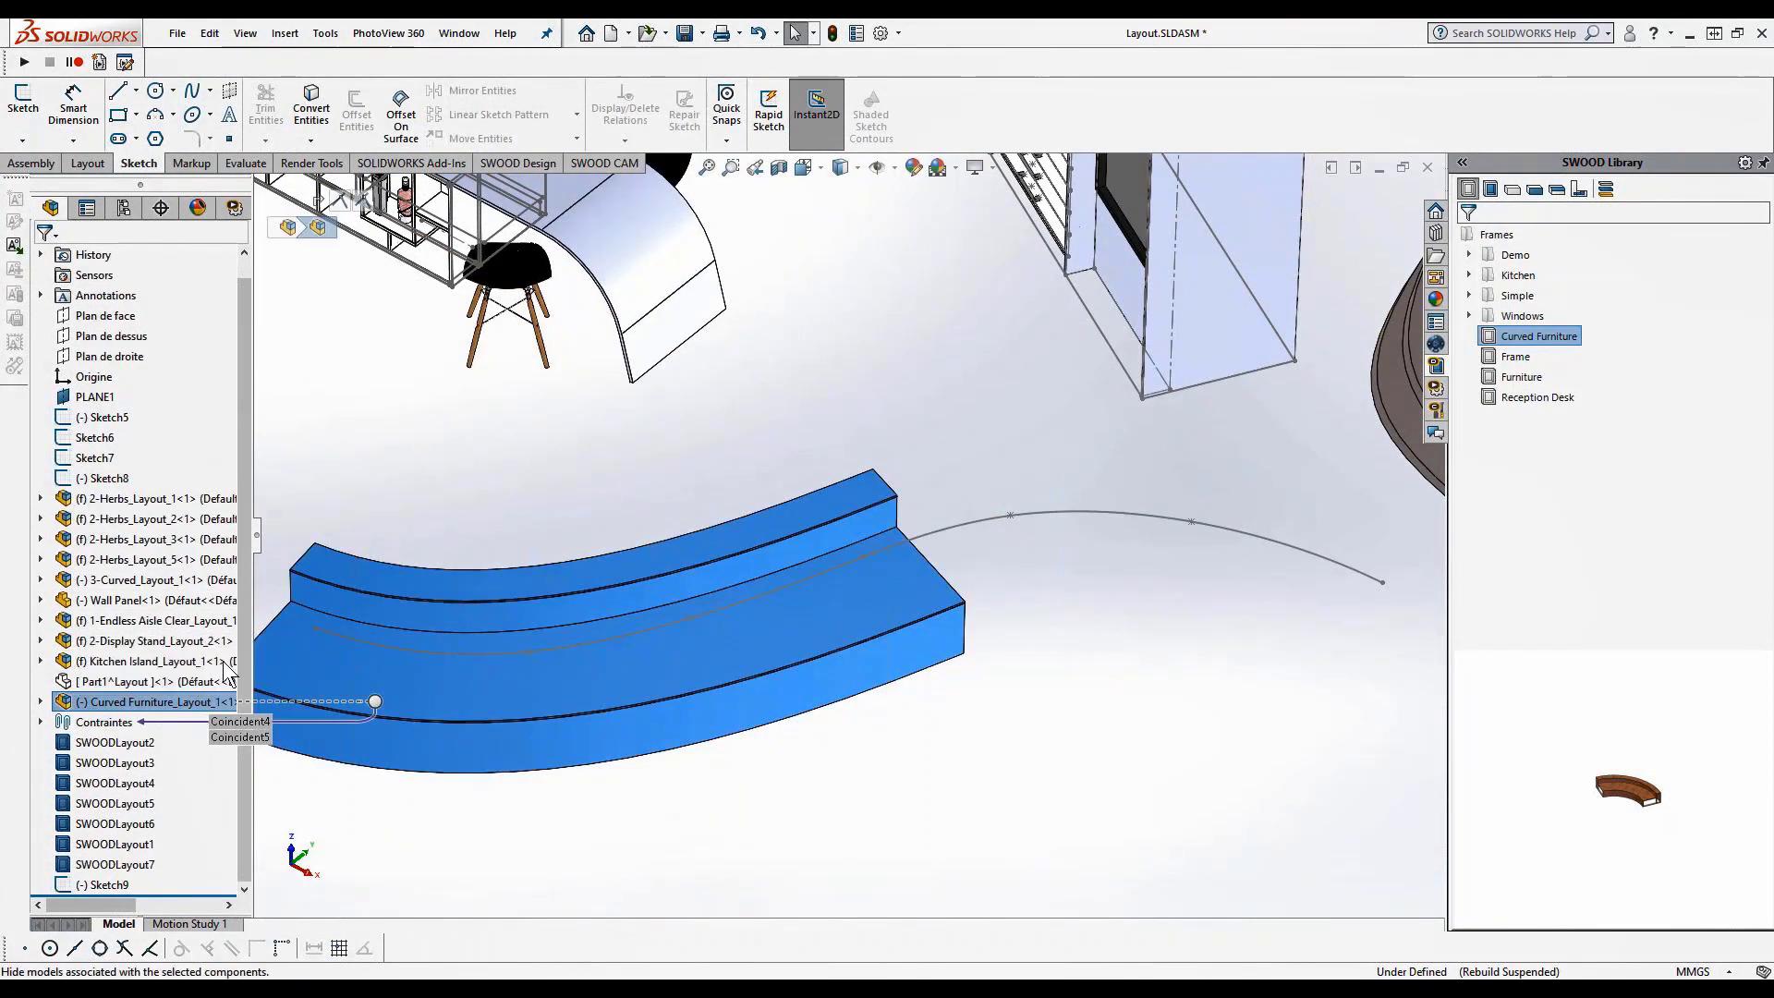
{"action": "left_click", "coordinate": [199, 679]}
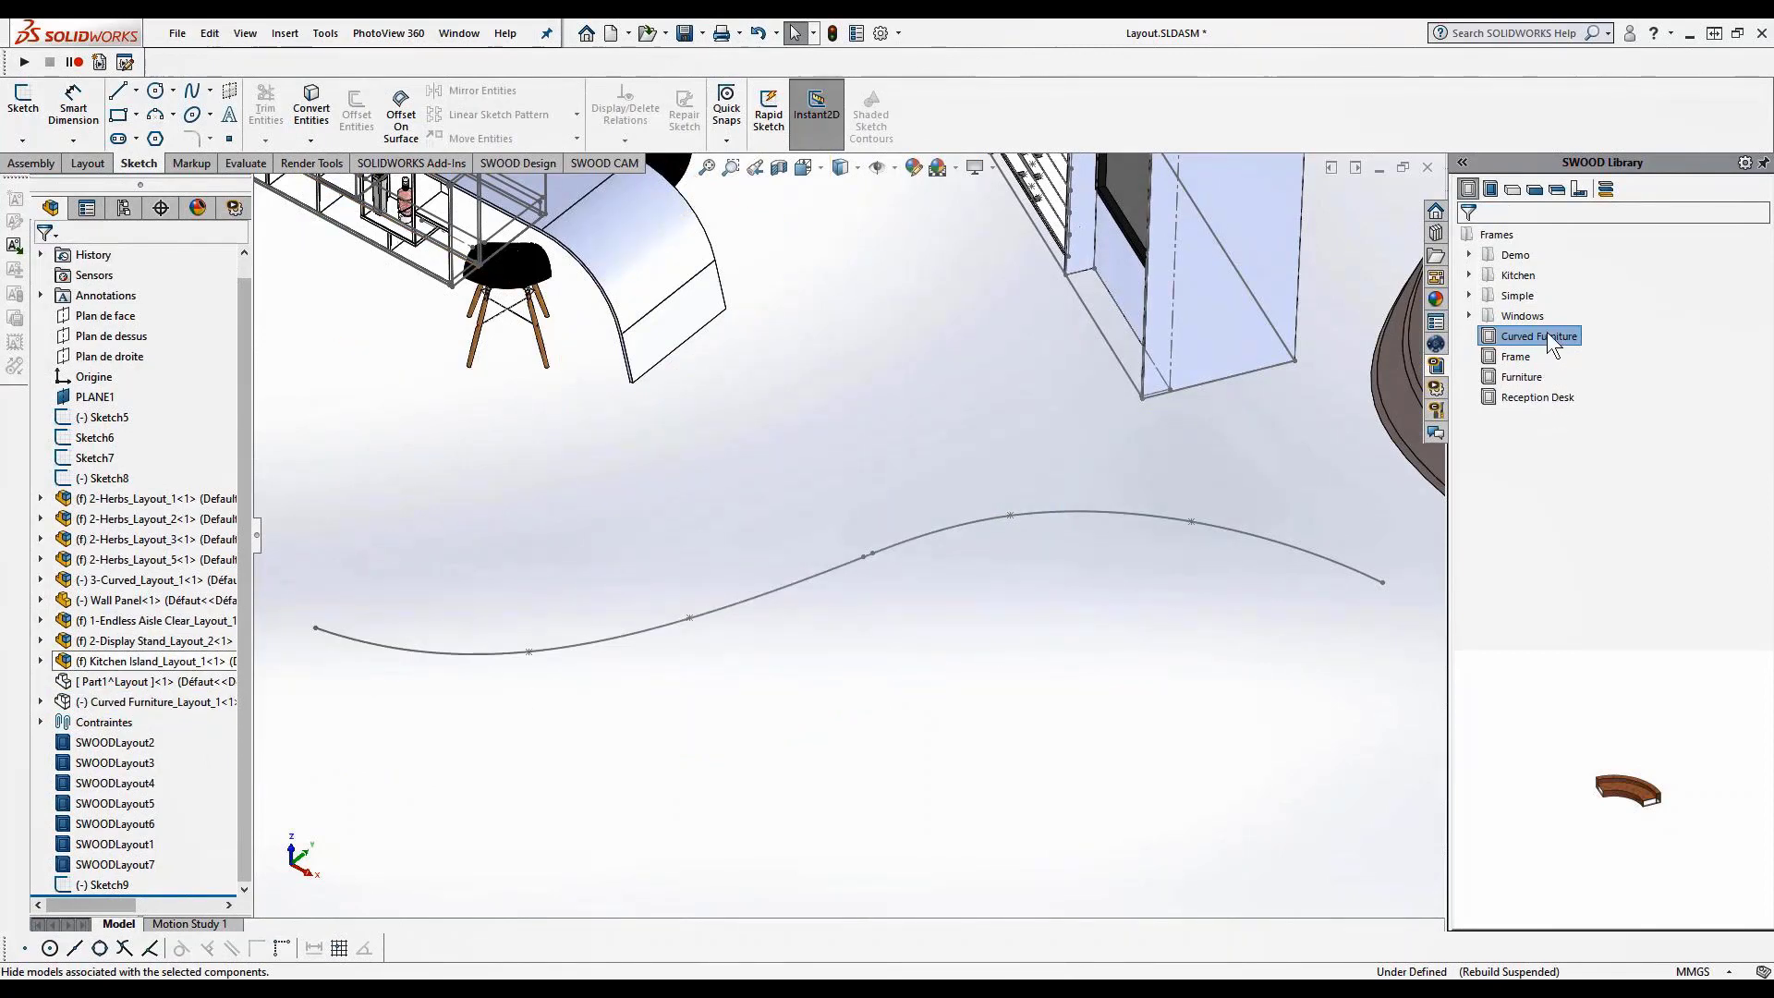
Insert a second Curved Furniture from the library near the curve's other half and mate it upright to the layout's Plan de face
{"action": "left_click_drag", "start_coordinate": [1316, 448], "coordinate": [1124, 578]}
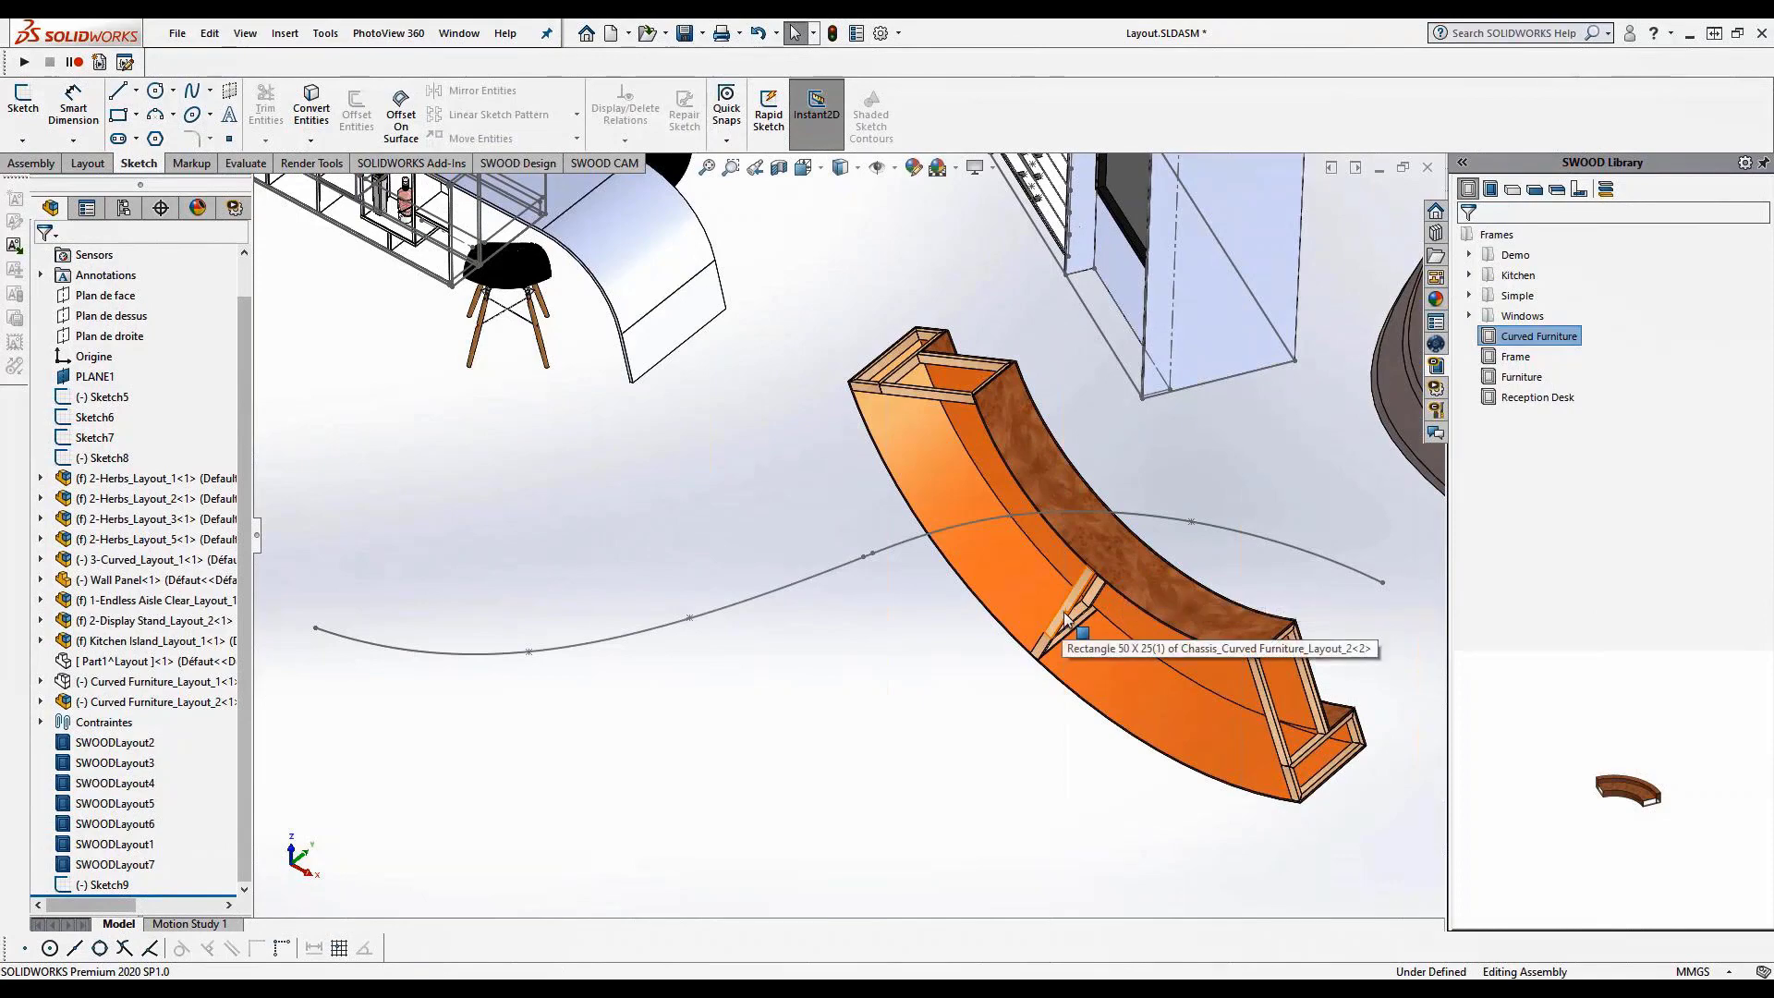
{"action": "left_click", "coordinate": [1062, 617]}
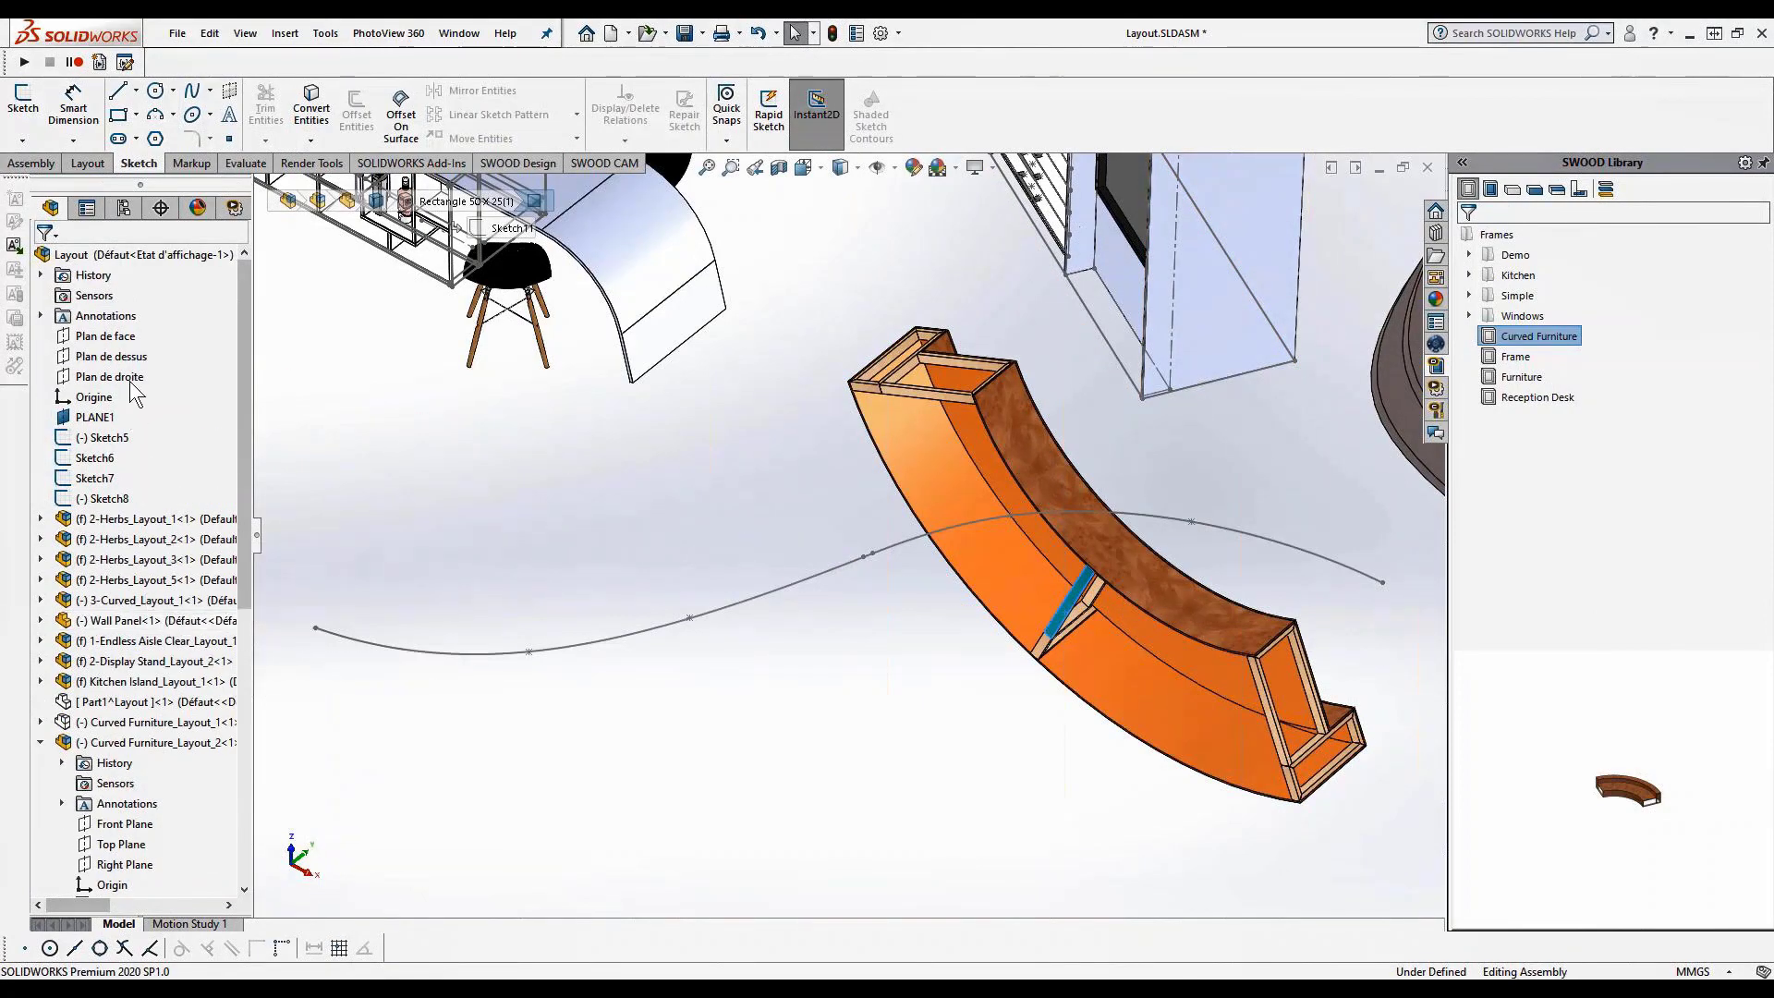
{"action": "left_click", "coordinate": [122, 337], "text": "ctrl"}
{"action": "left_click", "coordinate": [130, 345]}
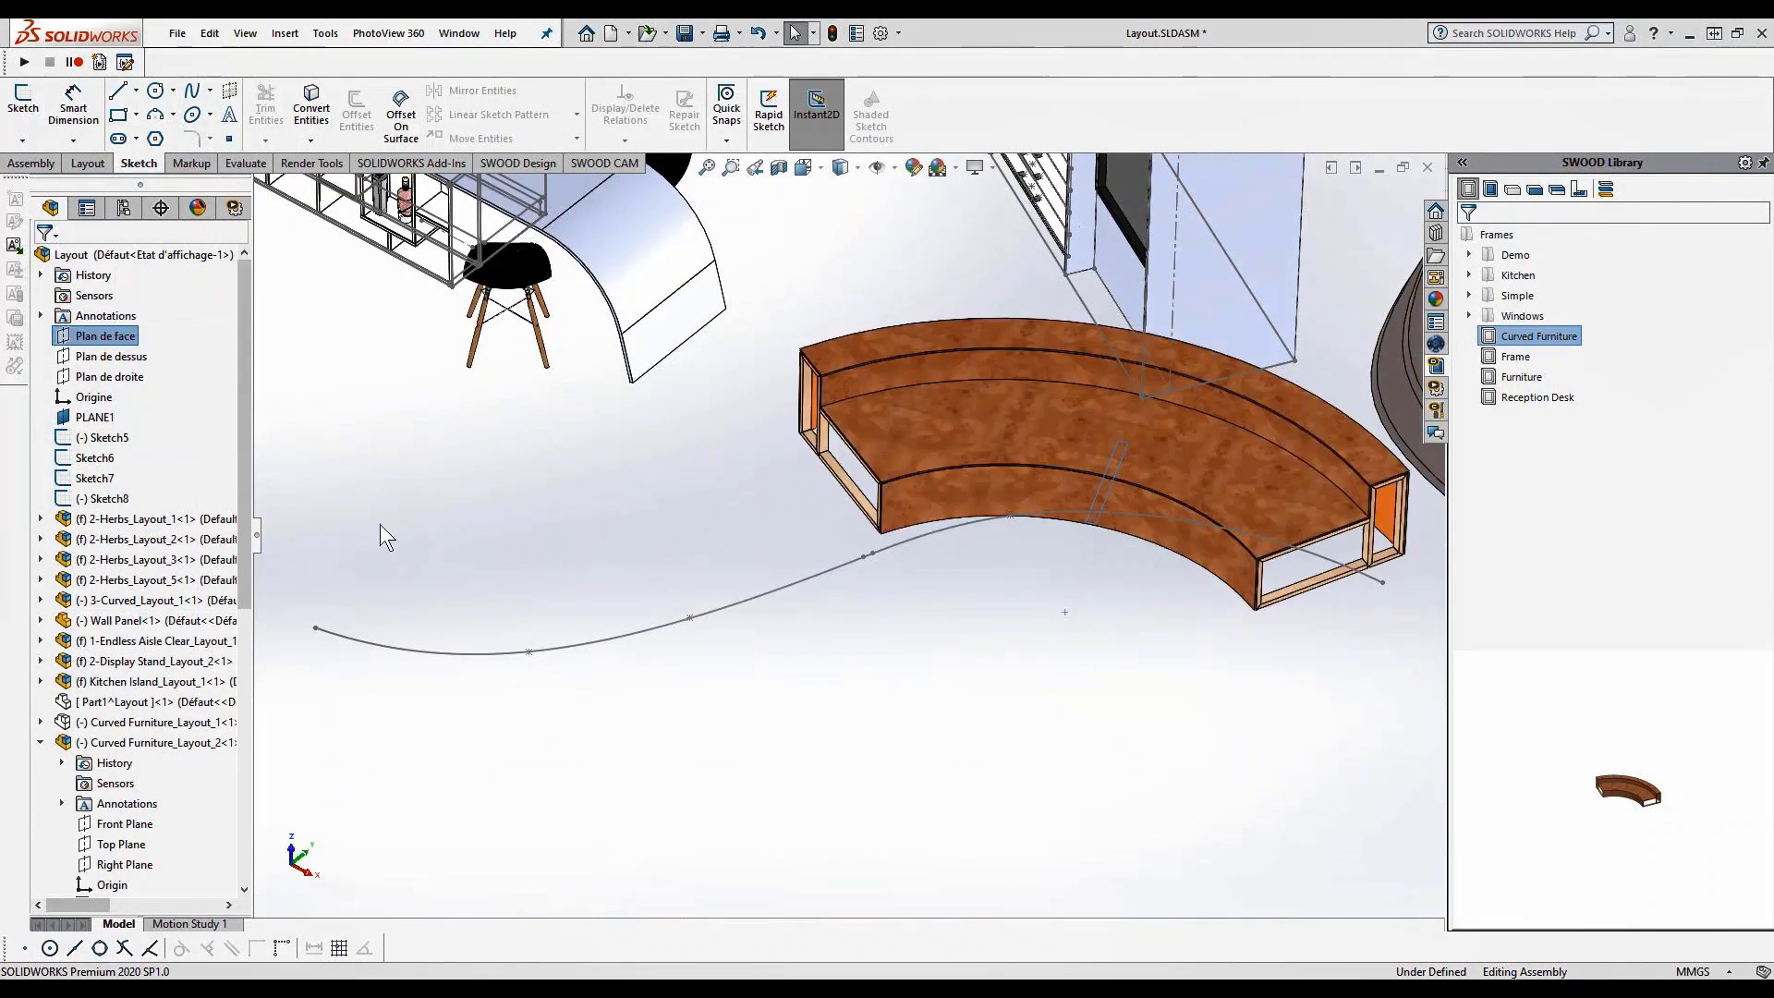
Move the second furniture in front of the cabinet and mate its origin to the start of the second layout spline
{"action": "left_click_drag", "start_coordinate": [913, 430], "coordinate": [1066, 696]}
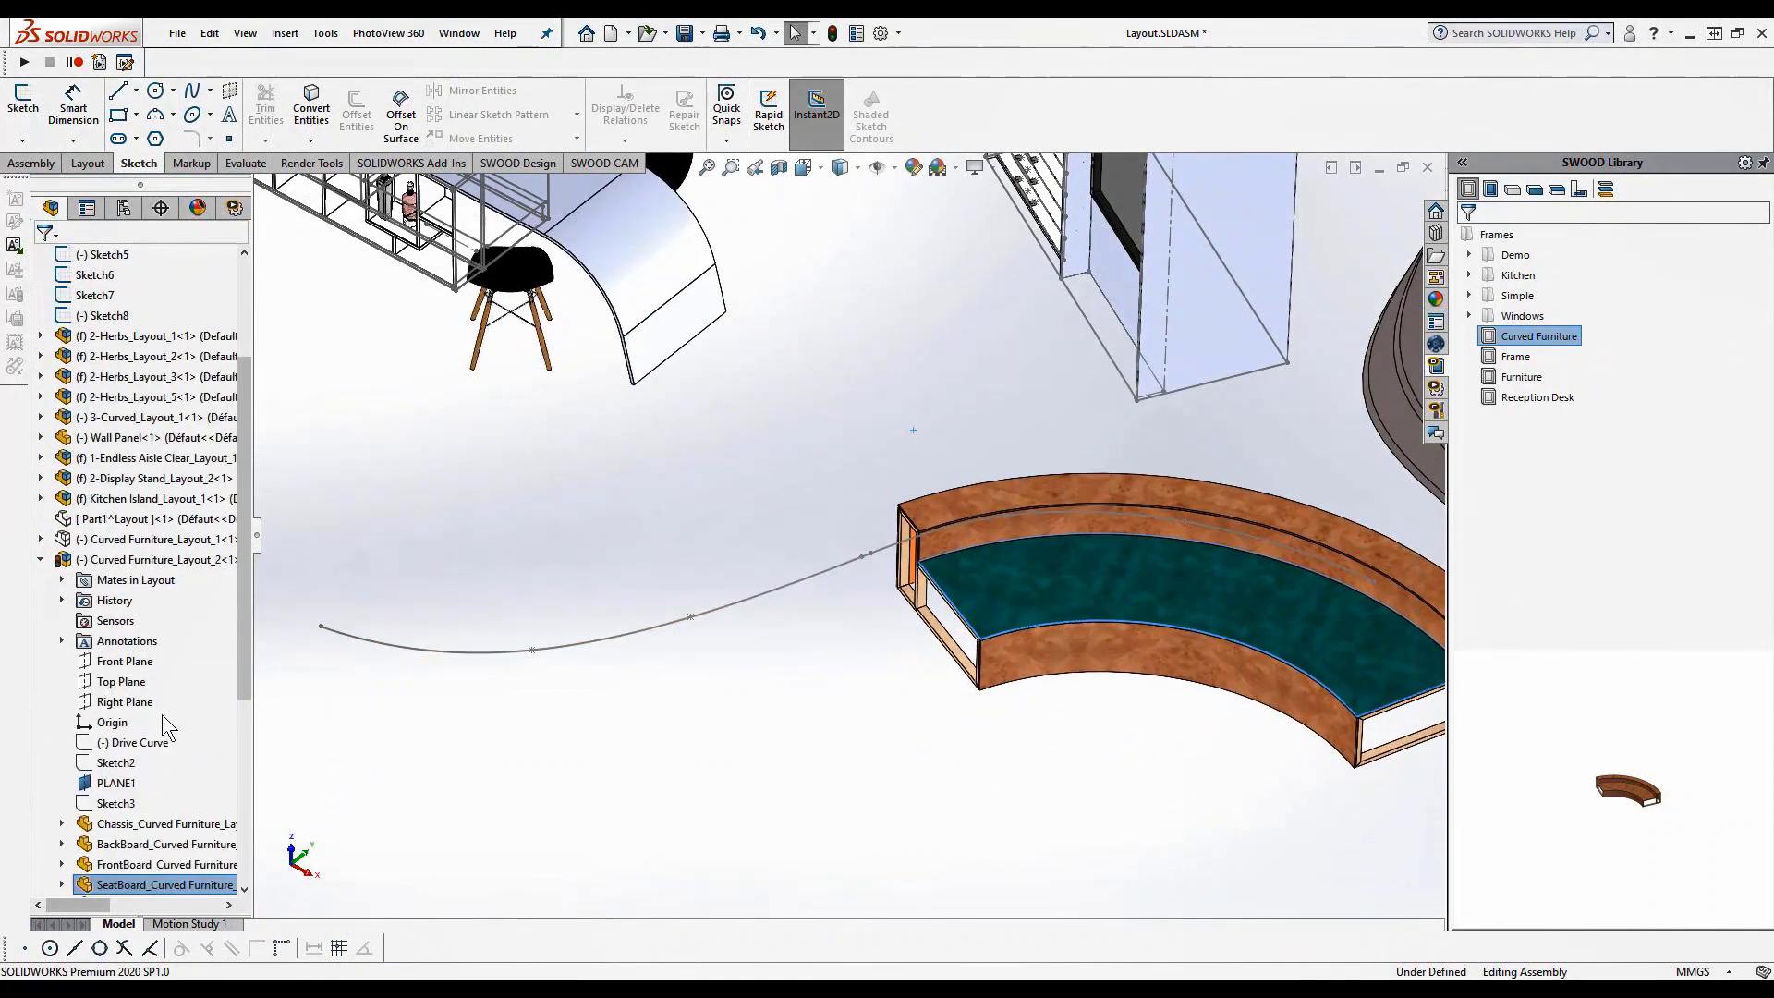
{"action": "scroll", "coordinate": [169, 726], "scroll_direction": "down", "scroll_amount": 6}
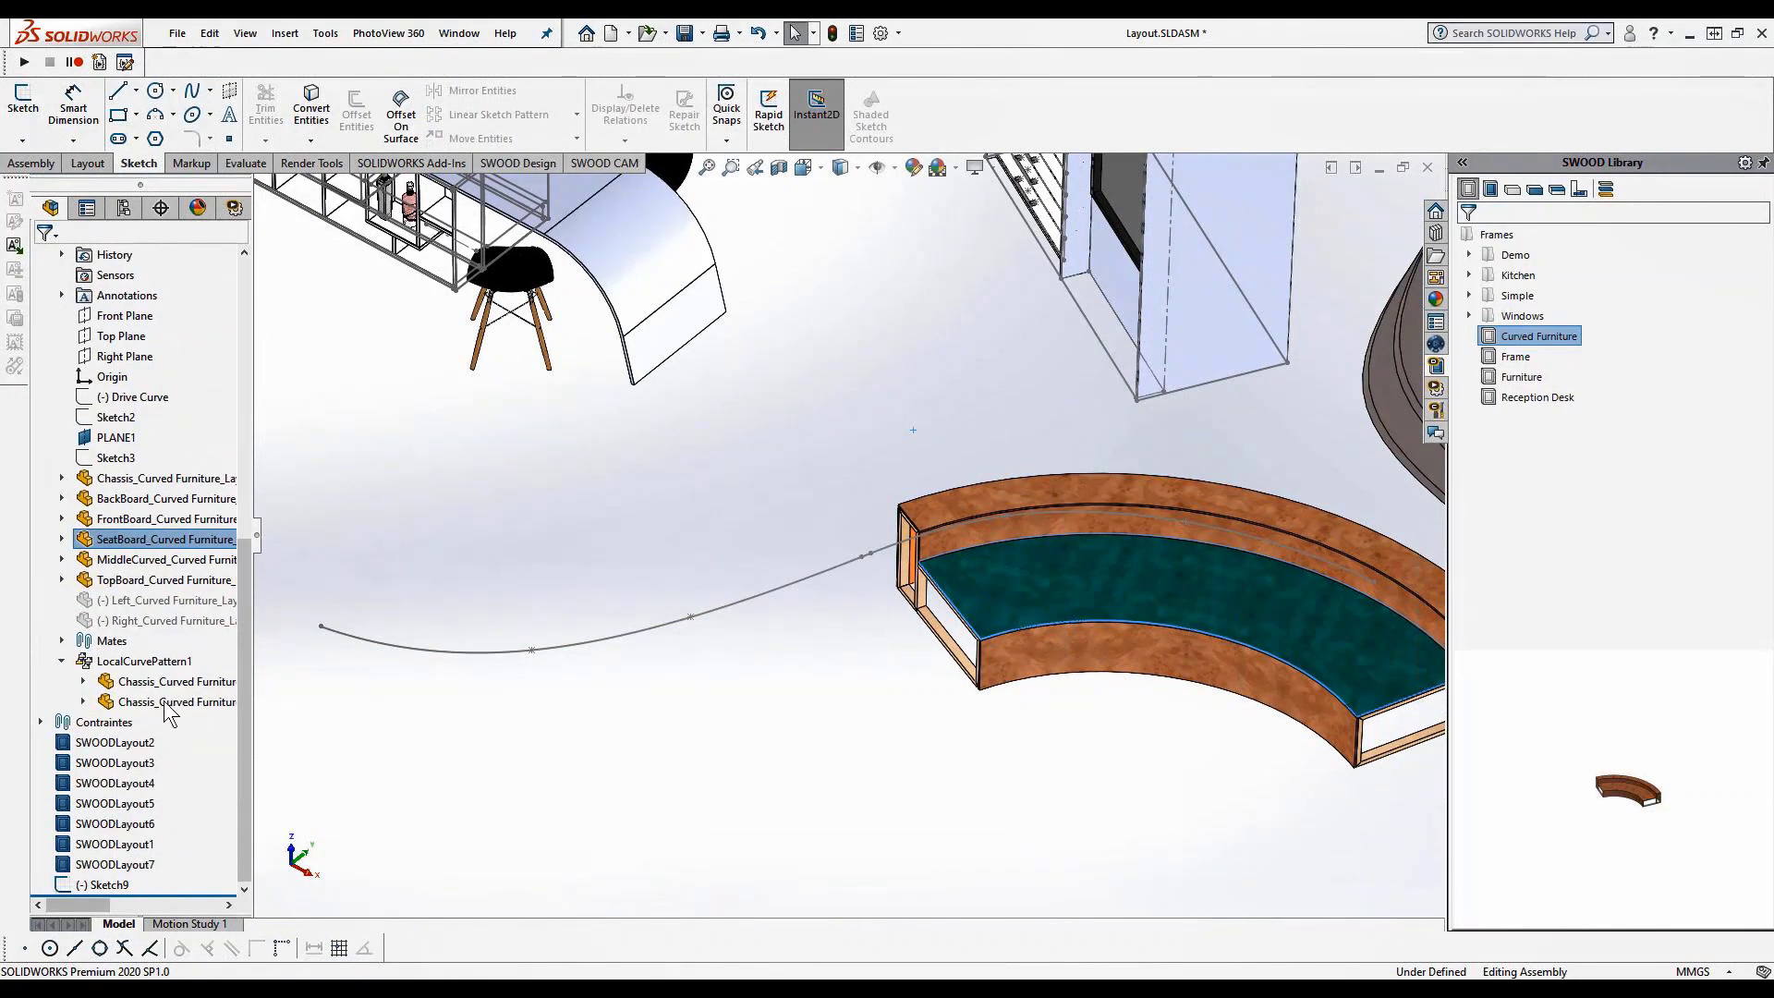
{"action": "left_click", "coordinate": [112, 376]}
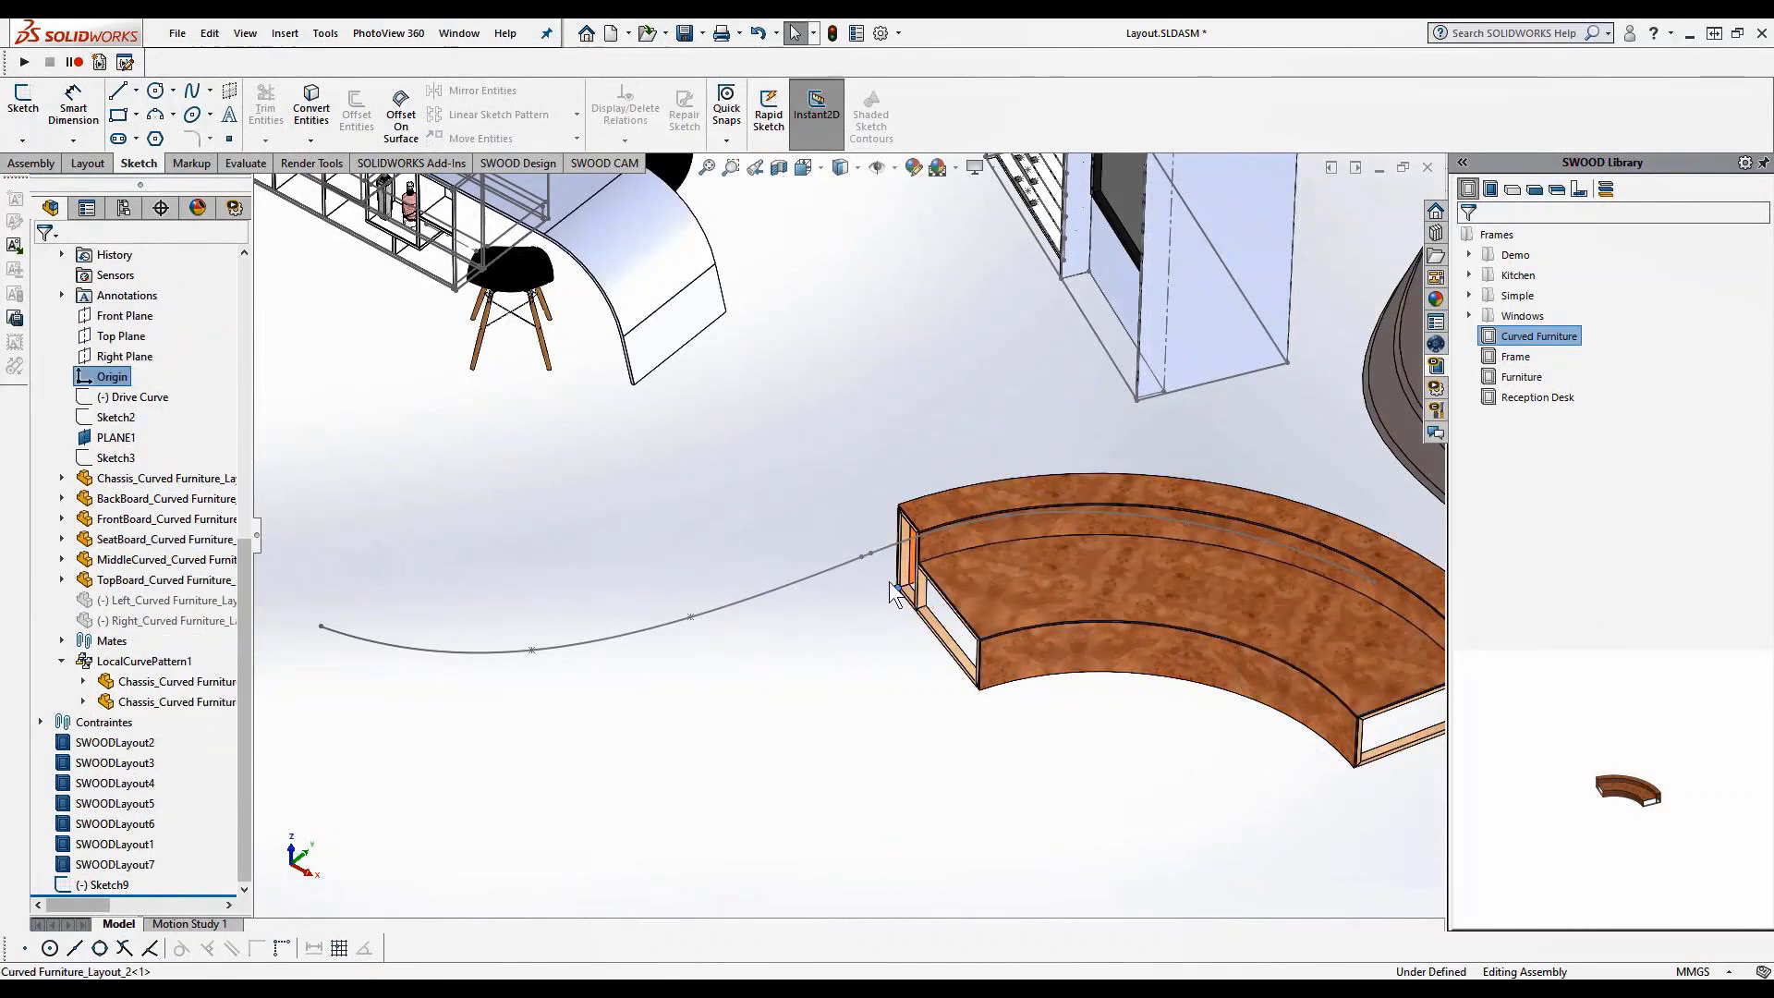
{"action": "left_click", "coordinate": [871, 554], "text": "ctrl"}
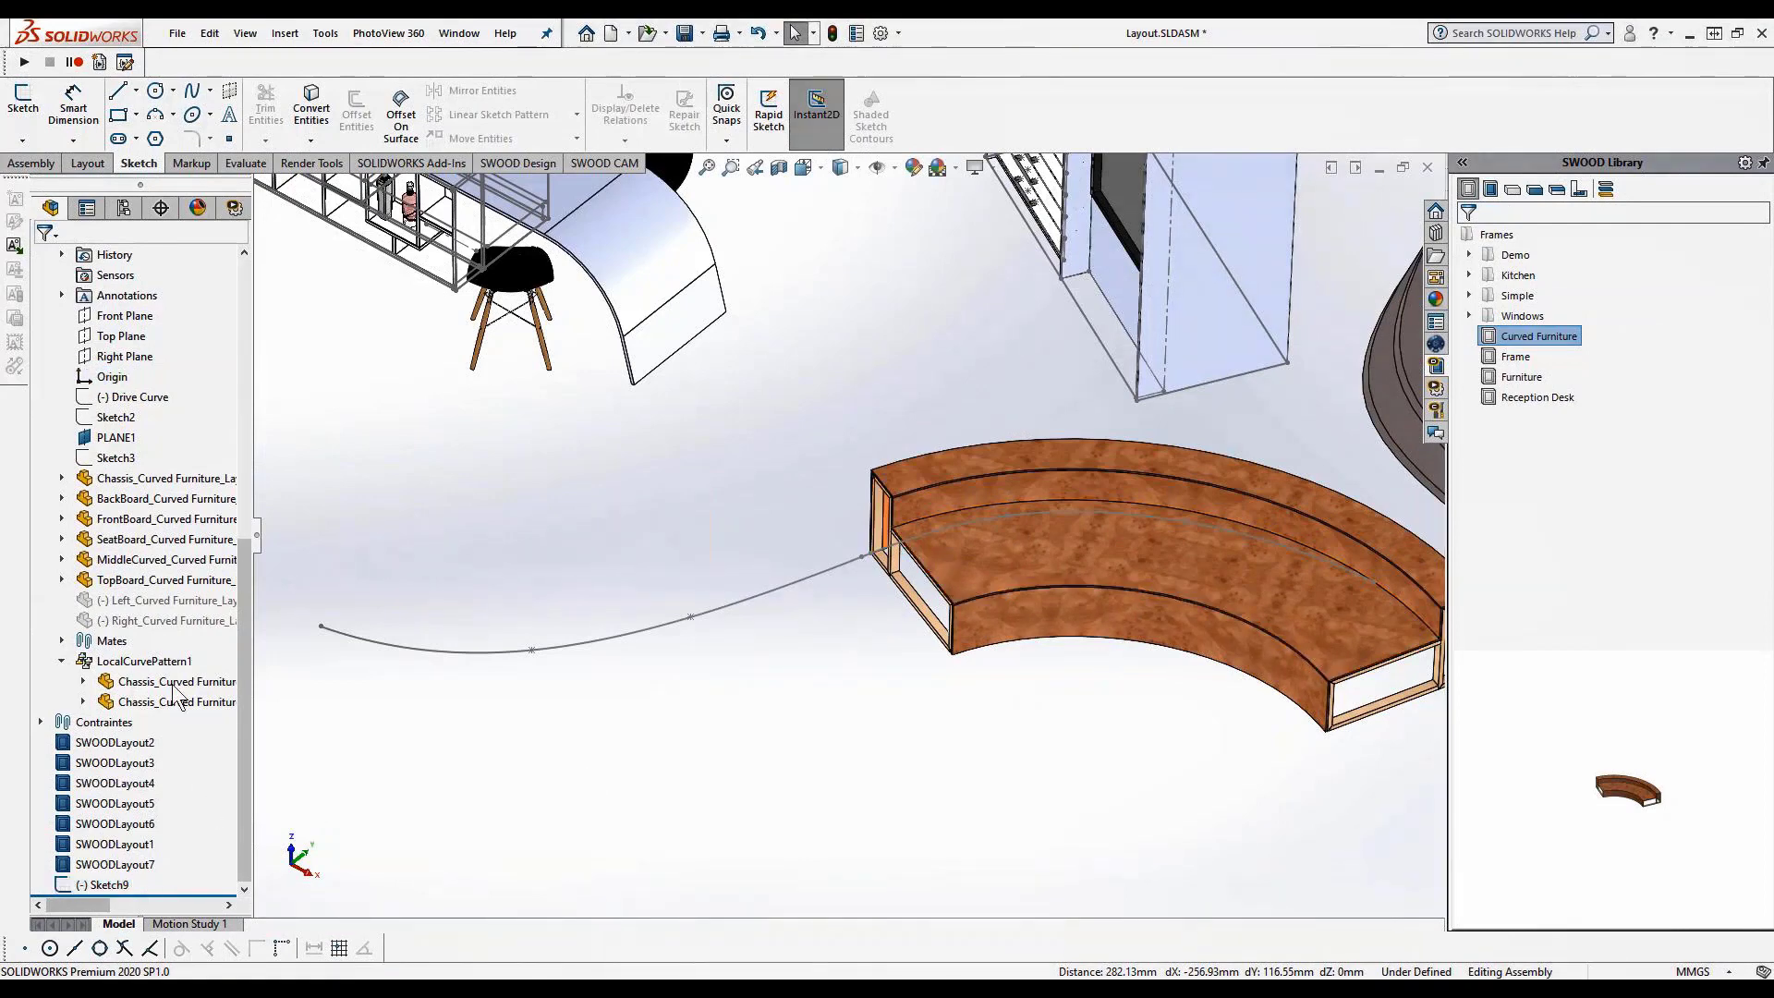
Edit the second furniture's Drive Curve and make its spline tangent to the short line at the middle of the S-shaped curve
{"action": "left_click", "coordinate": [139, 397]}
{"action": "left_click", "coordinate": [154, 336]}
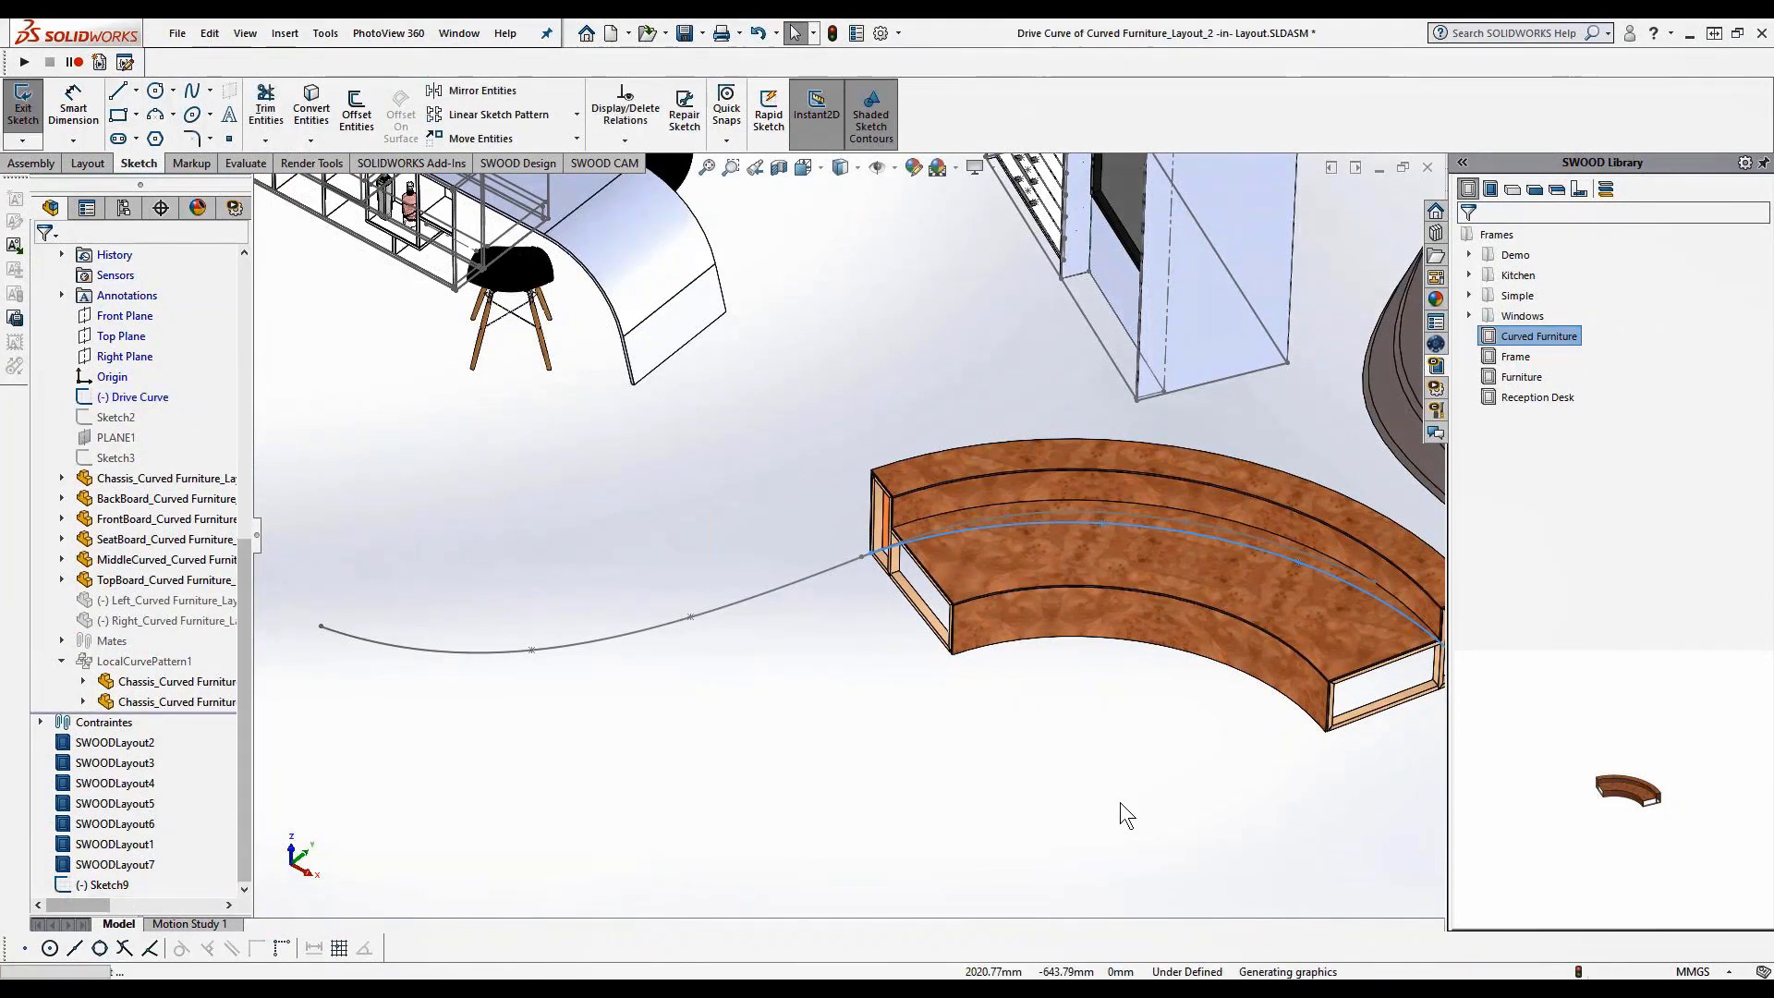
{"action": "middle_click_drag", "start_coordinate": [1090, 783], "coordinate": [1073, 752]}
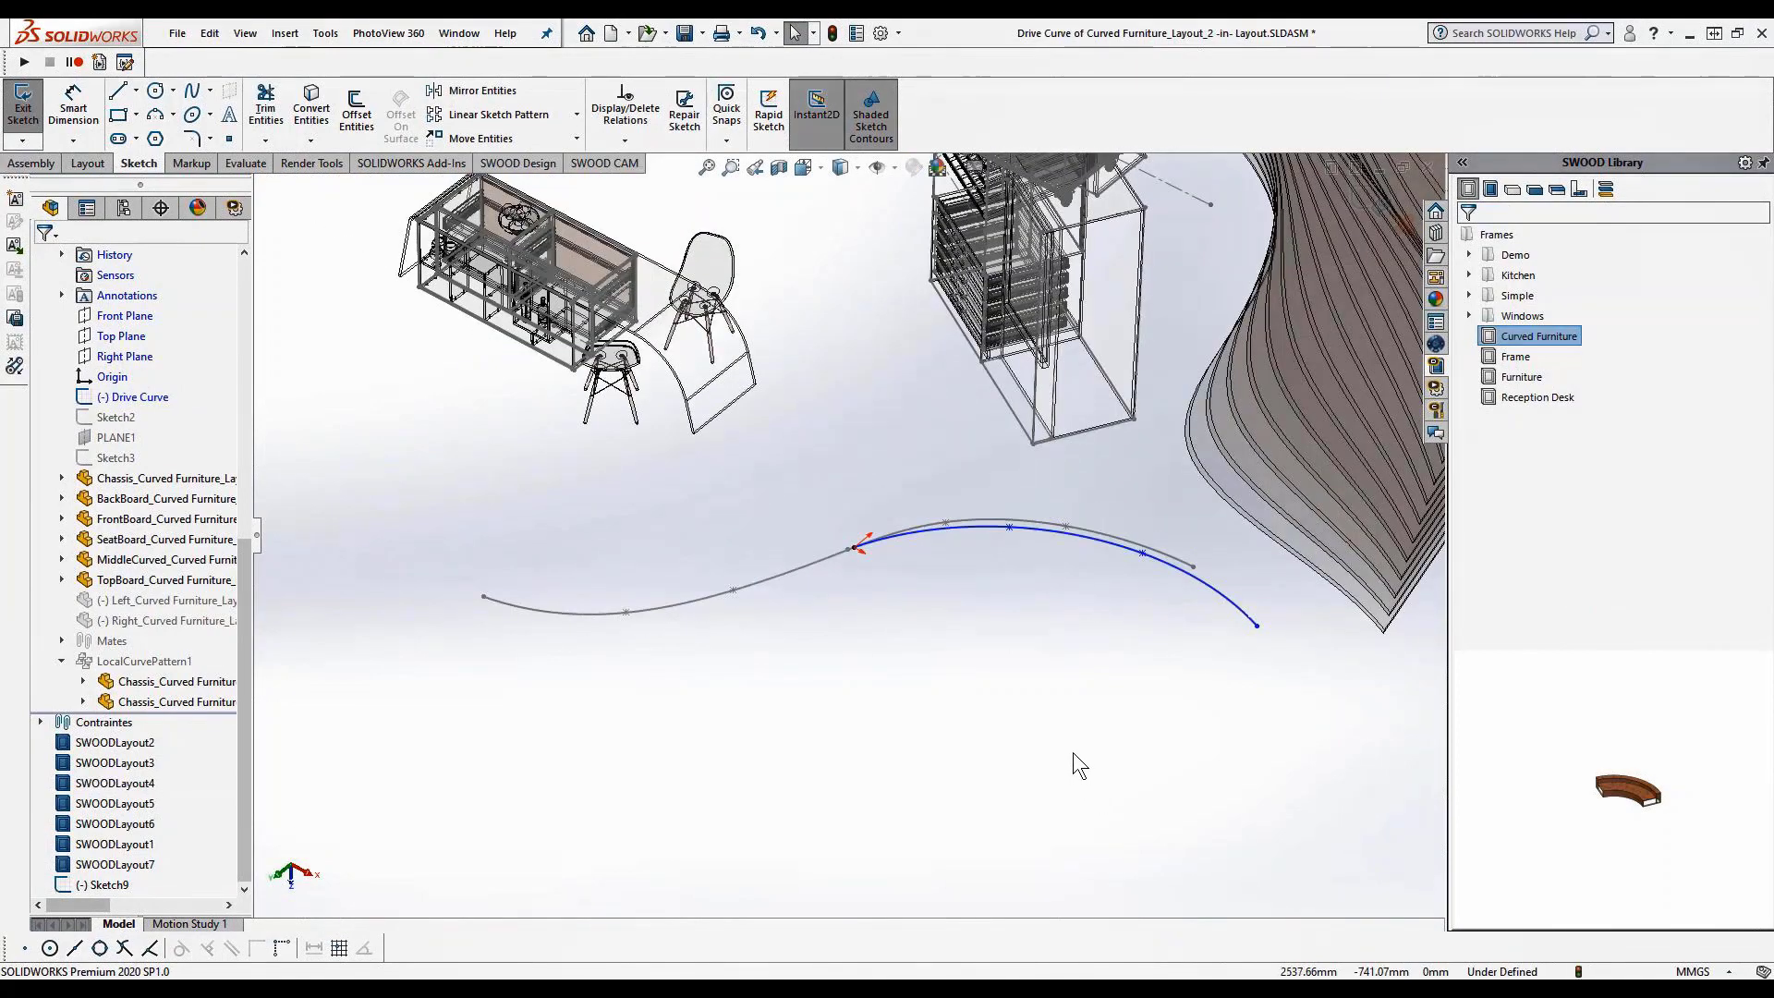
{"action": "scroll", "coordinate": [955, 558], "scroll_direction": "down", "scroll_amount": 3}
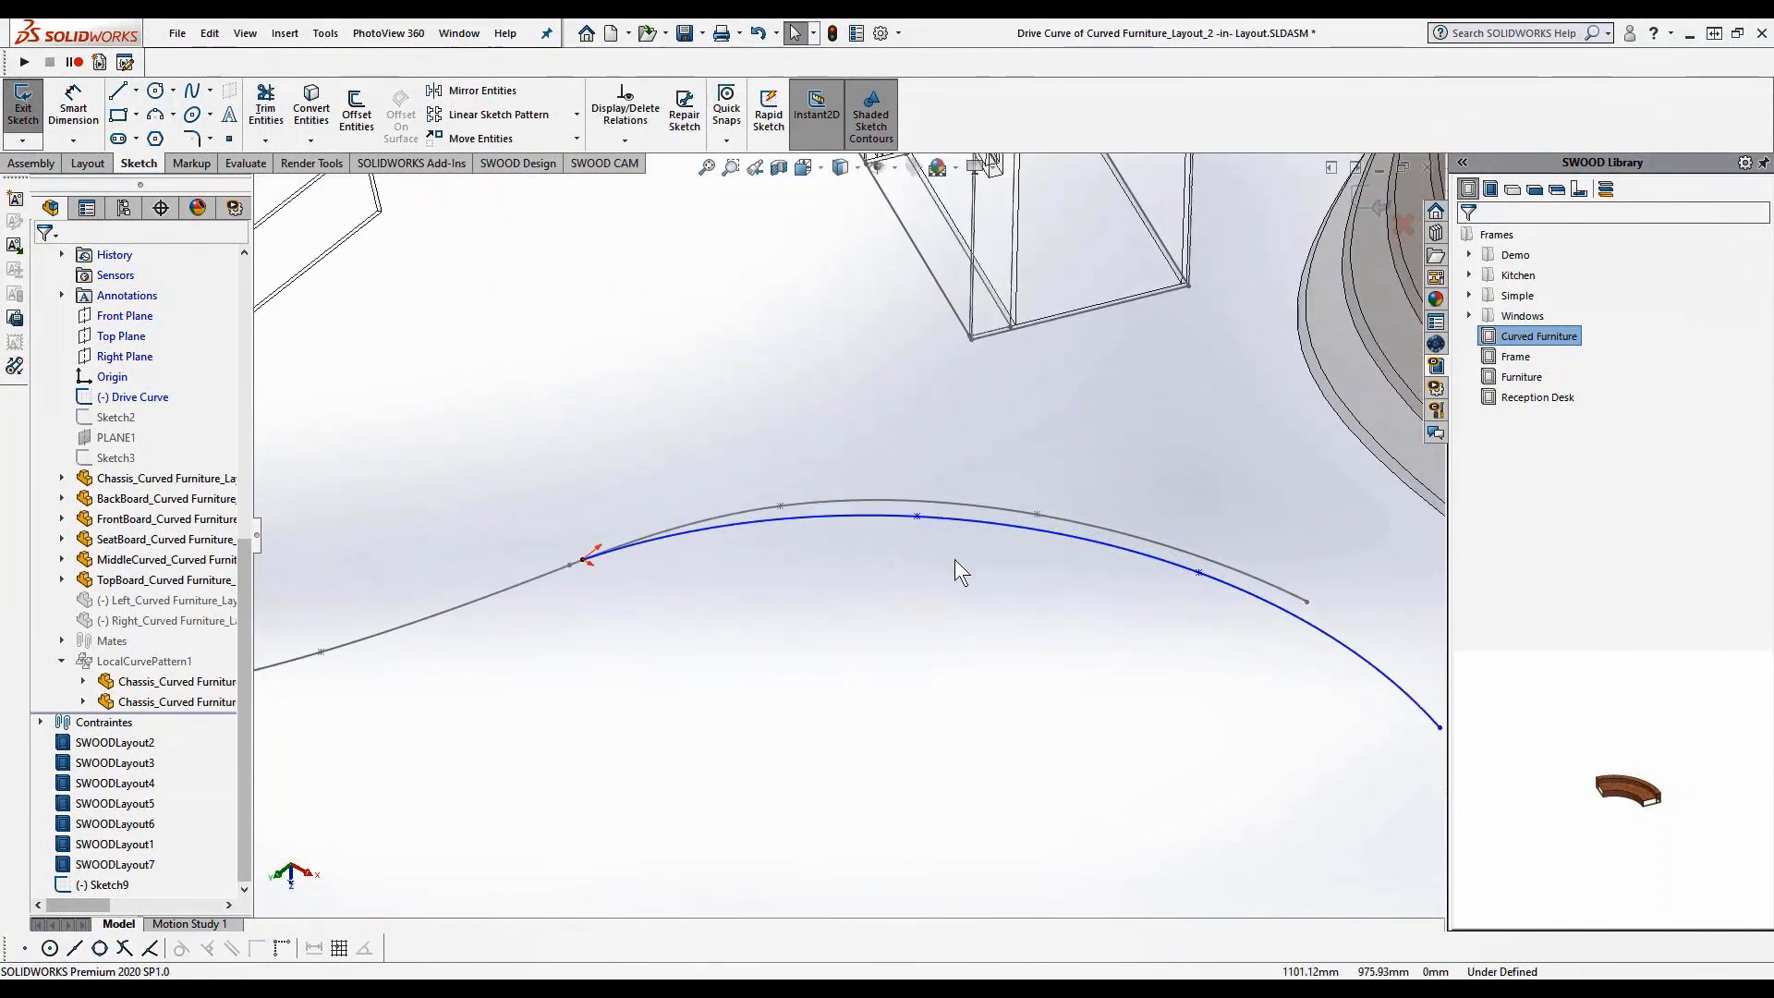
{"action": "left_click", "coordinate": [691, 534]}
{"action": "scroll", "coordinate": [610, 573], "scroll_direction": "down", "scroll_amount": 3}
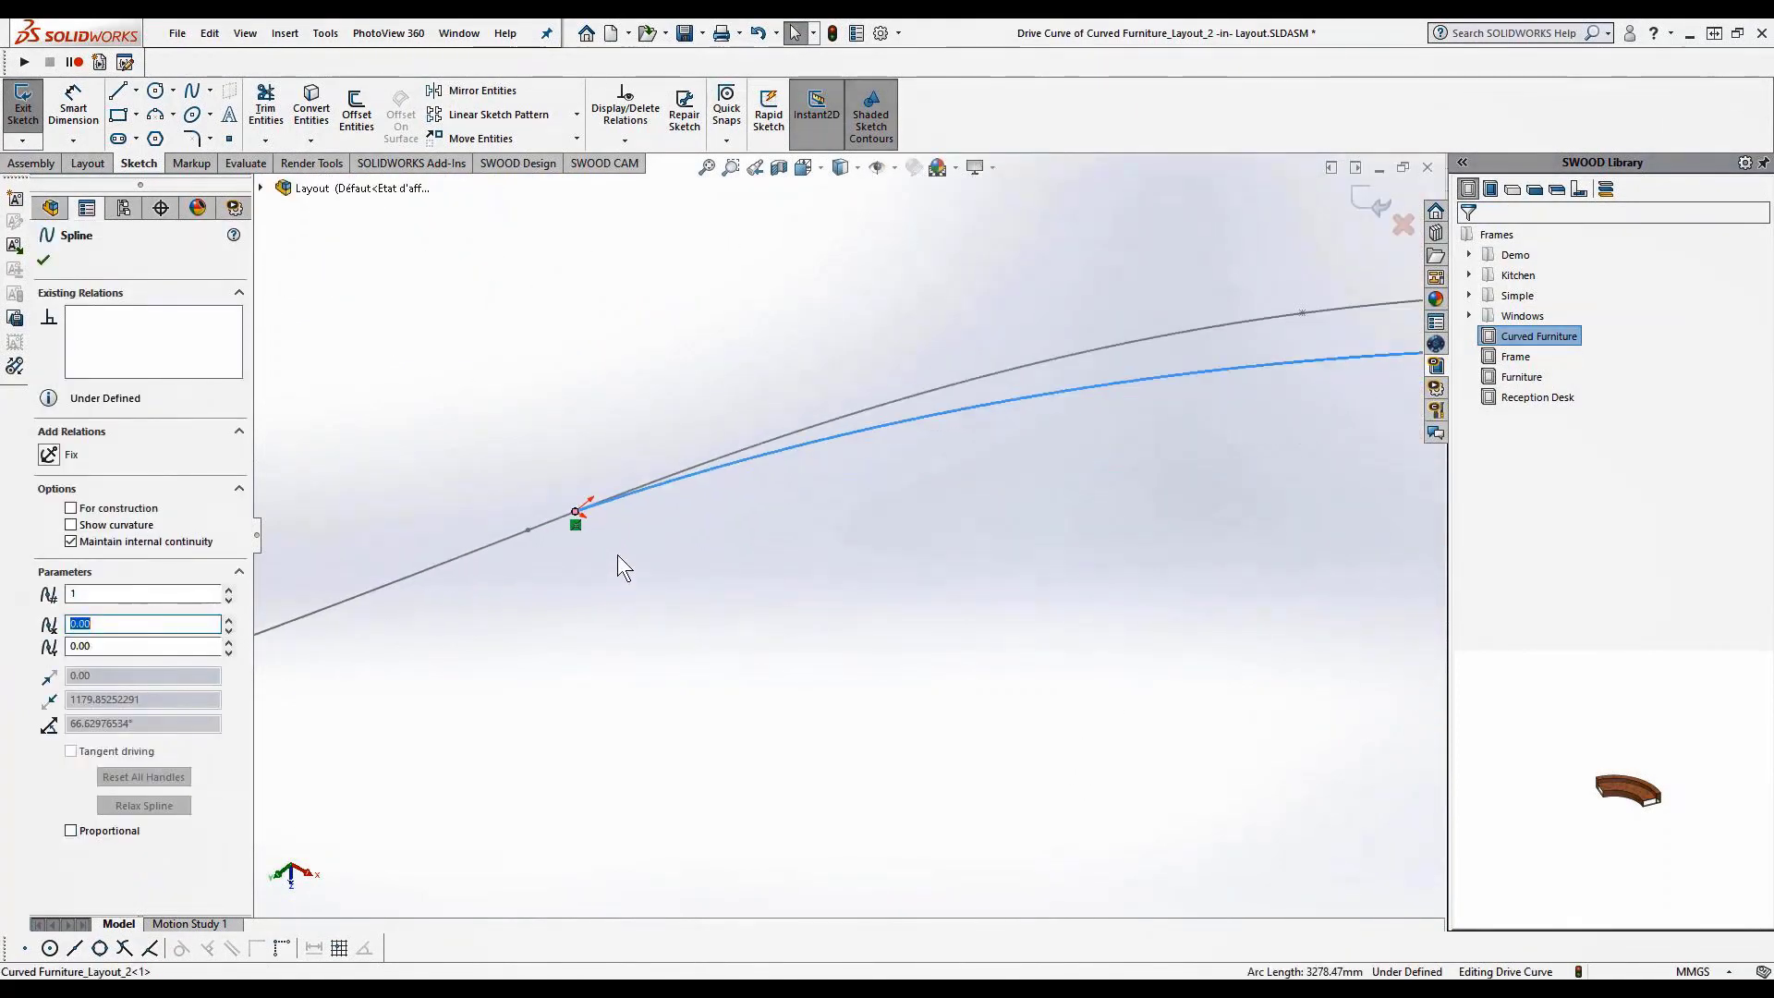
{"action": "left_click", "coordinate": [551, 523], "text": "ctrl"}
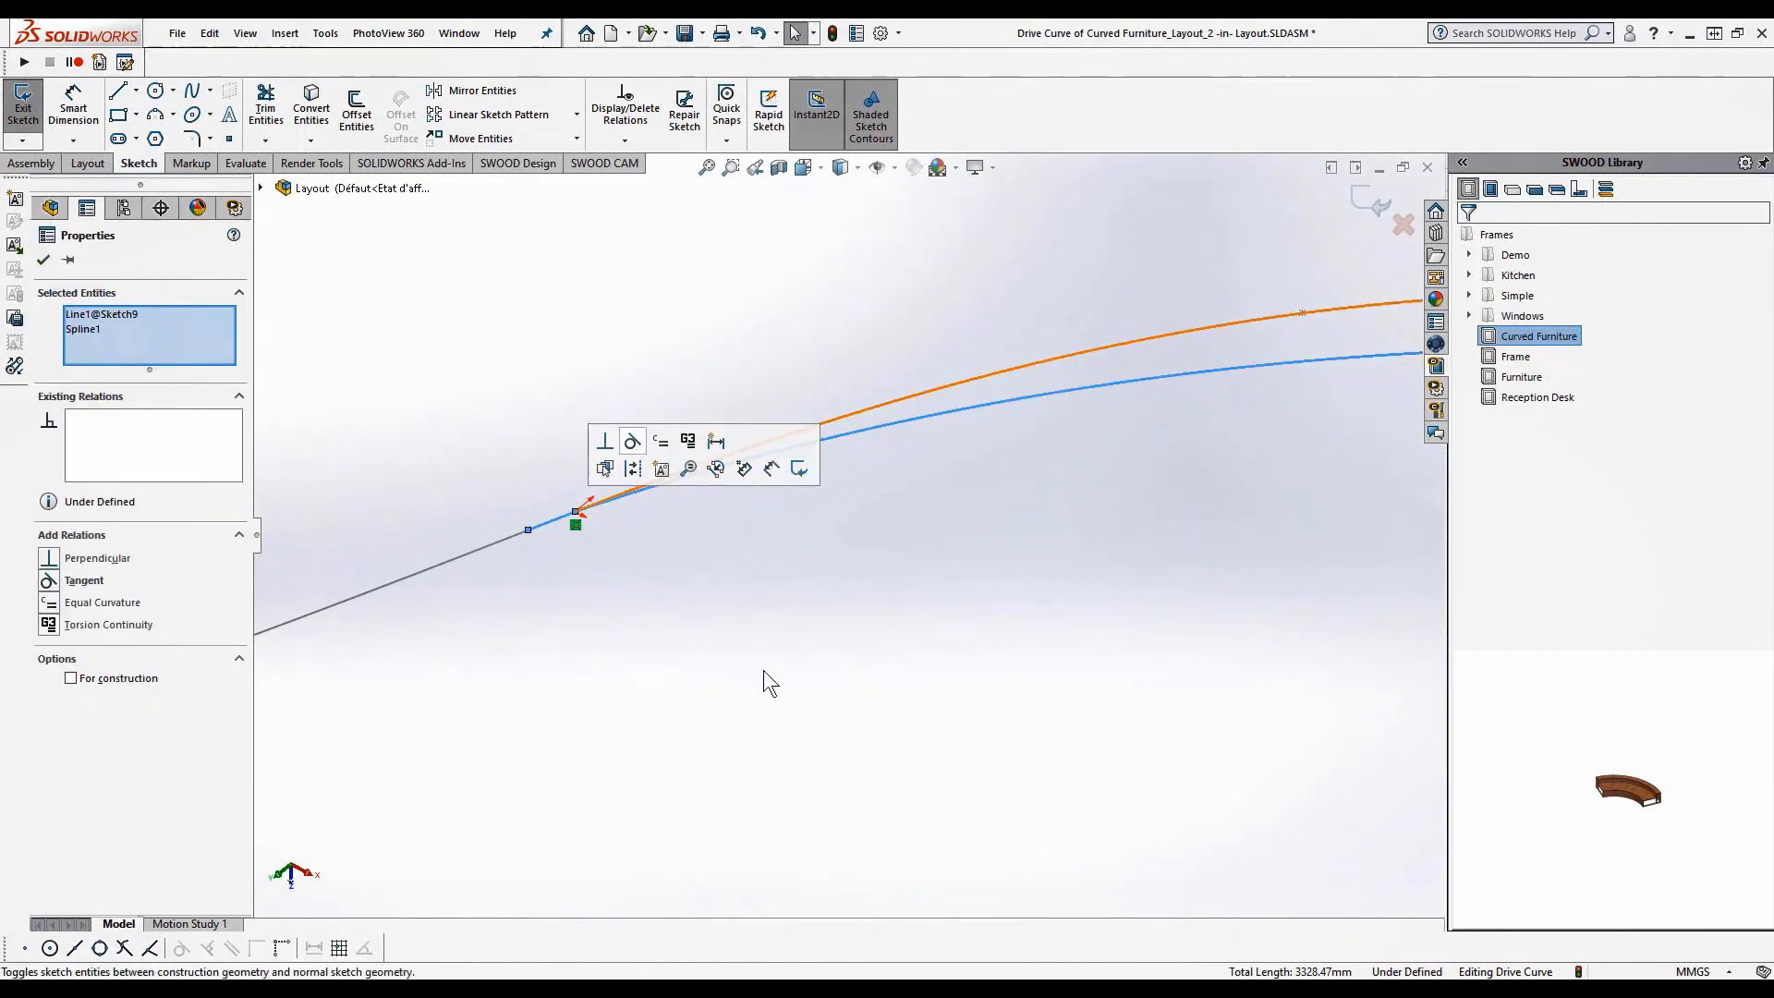
{"action": "scroll", "coordinate": [775, 700], "scroll_direction": "up", "scroll_amount": 4}
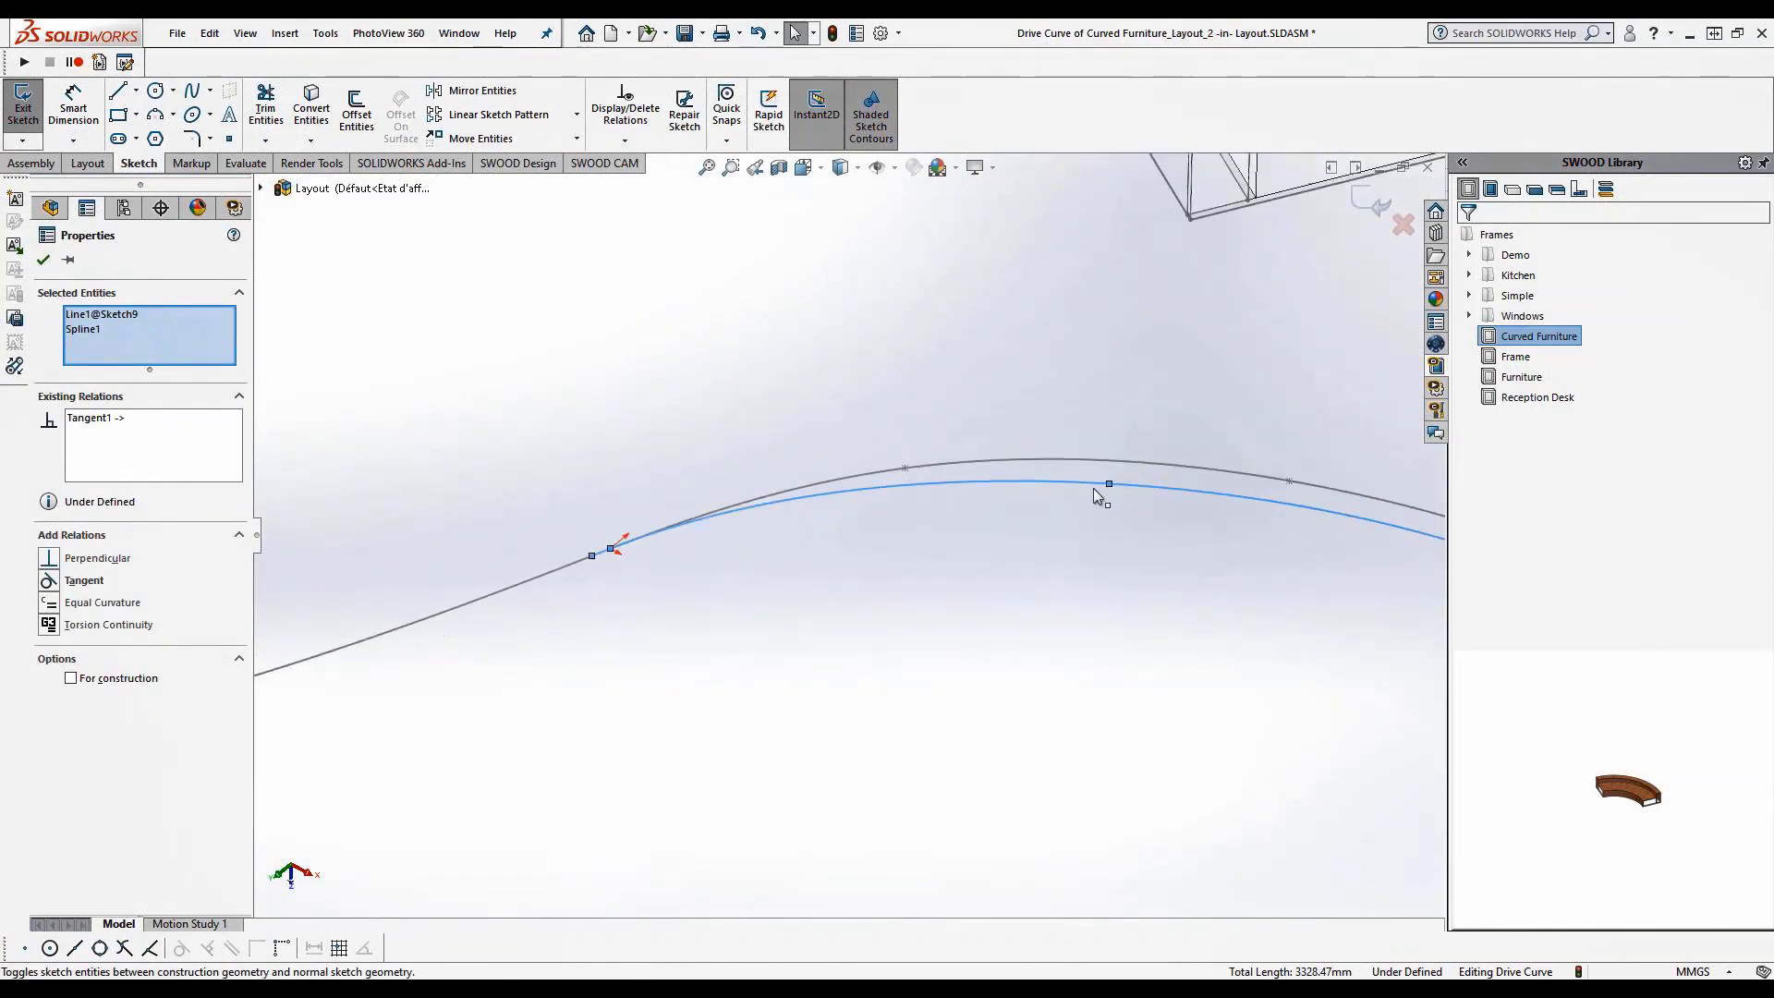
{"action": "left_click", "coordinate": [1045, 557]}
Snap the Drive Curve's free end and two interior points to the second layout spline's end and points, then exit the sketch
{"action": "scroll", "coordinate": [1045, 557], "scroll_direction": "up", "scroll_amount": 4}
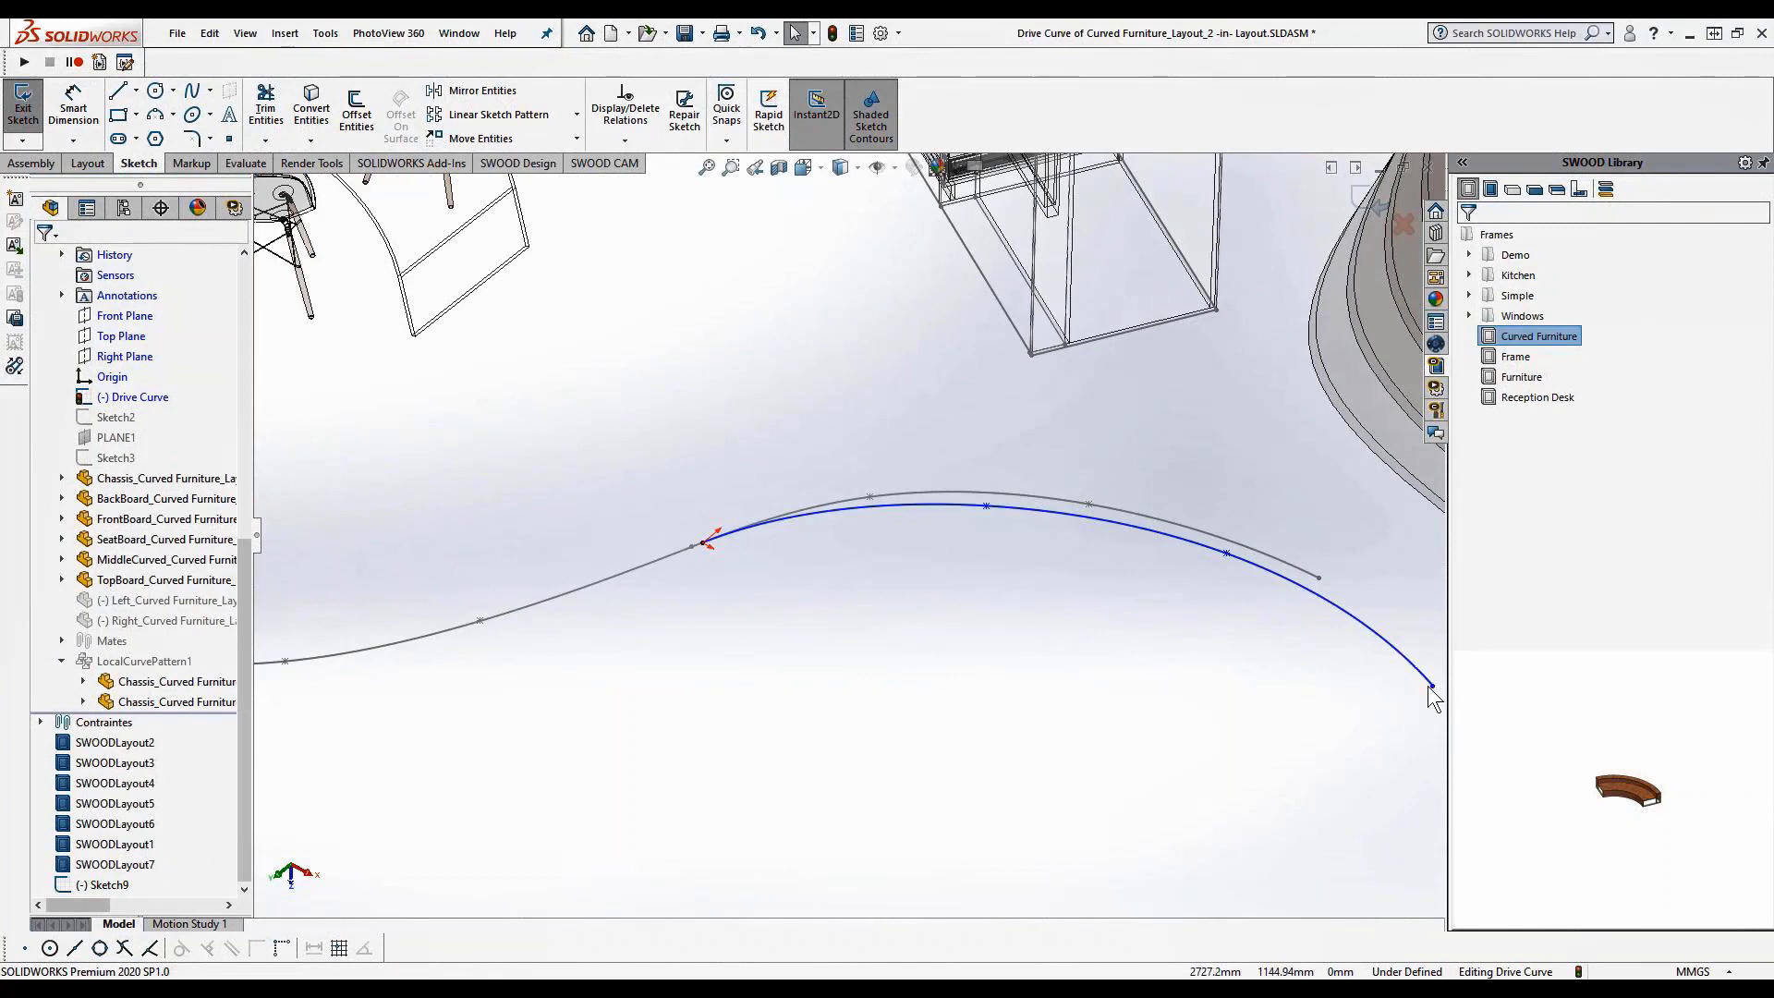
{"action": "left_click_drag", "start_coordinate": [1431, 694], "coordinate": [1318, 582]}
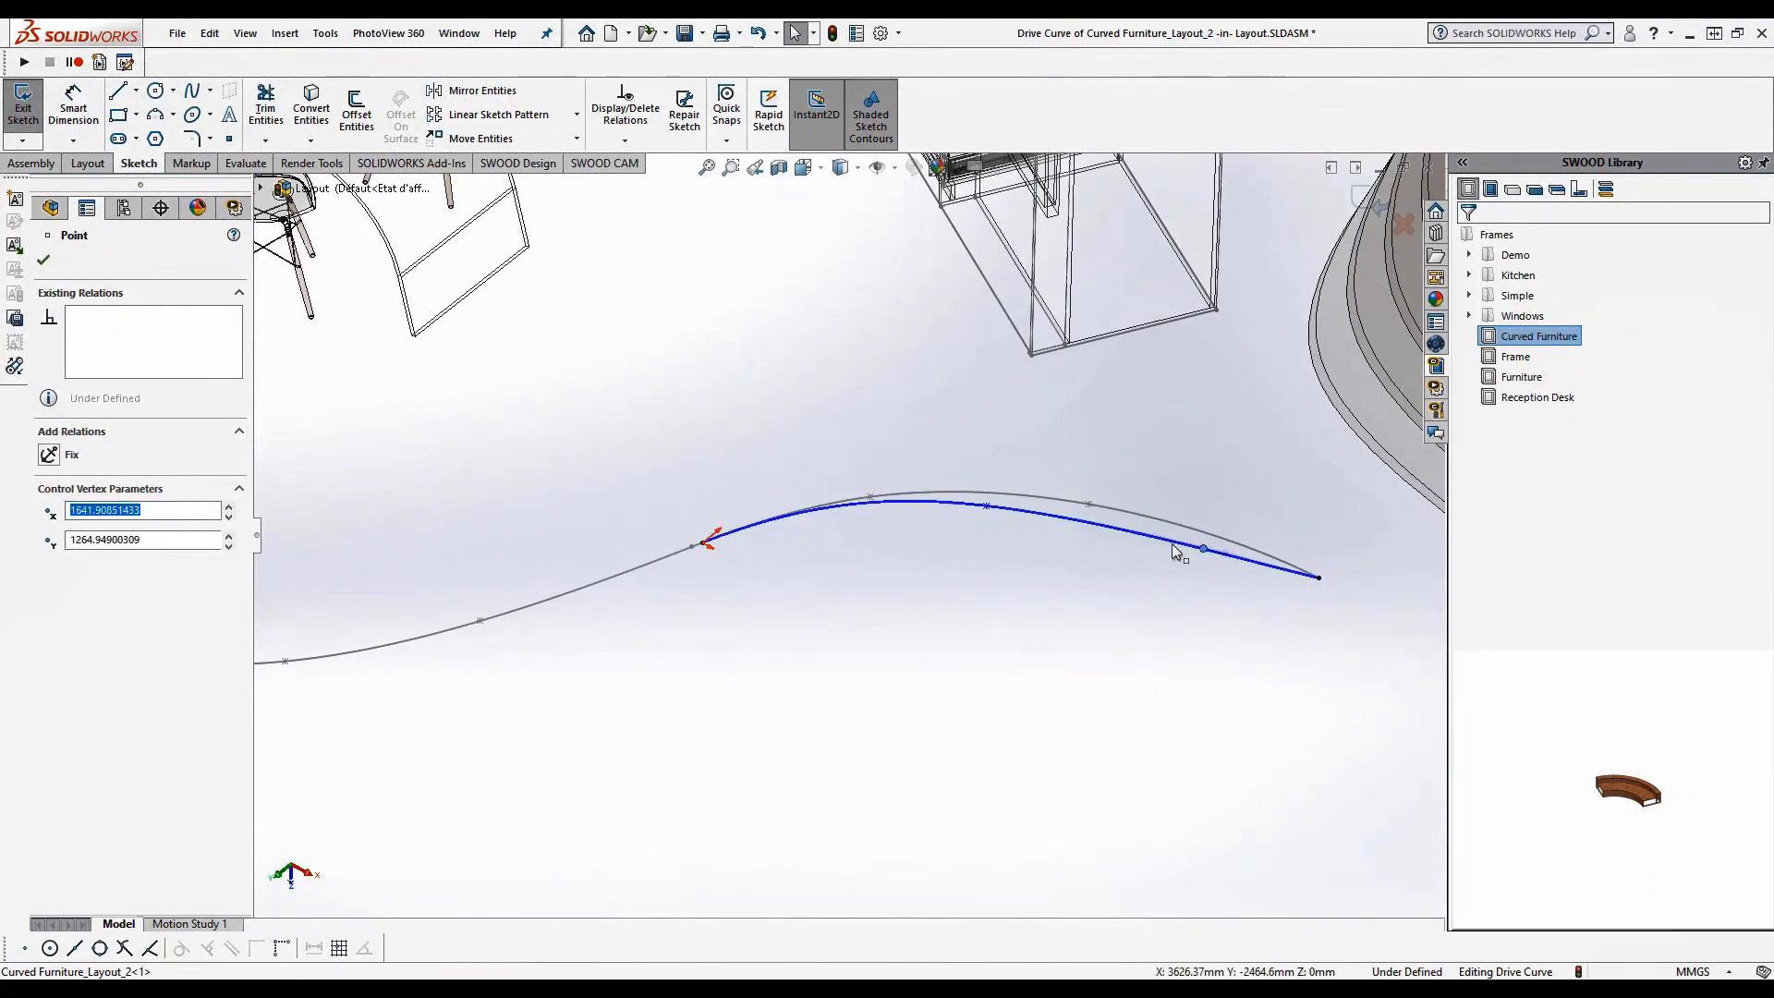
{"action": "left_click_drag", "start_coordinate": [1225, 553], "coordinate": [1108, 520]}
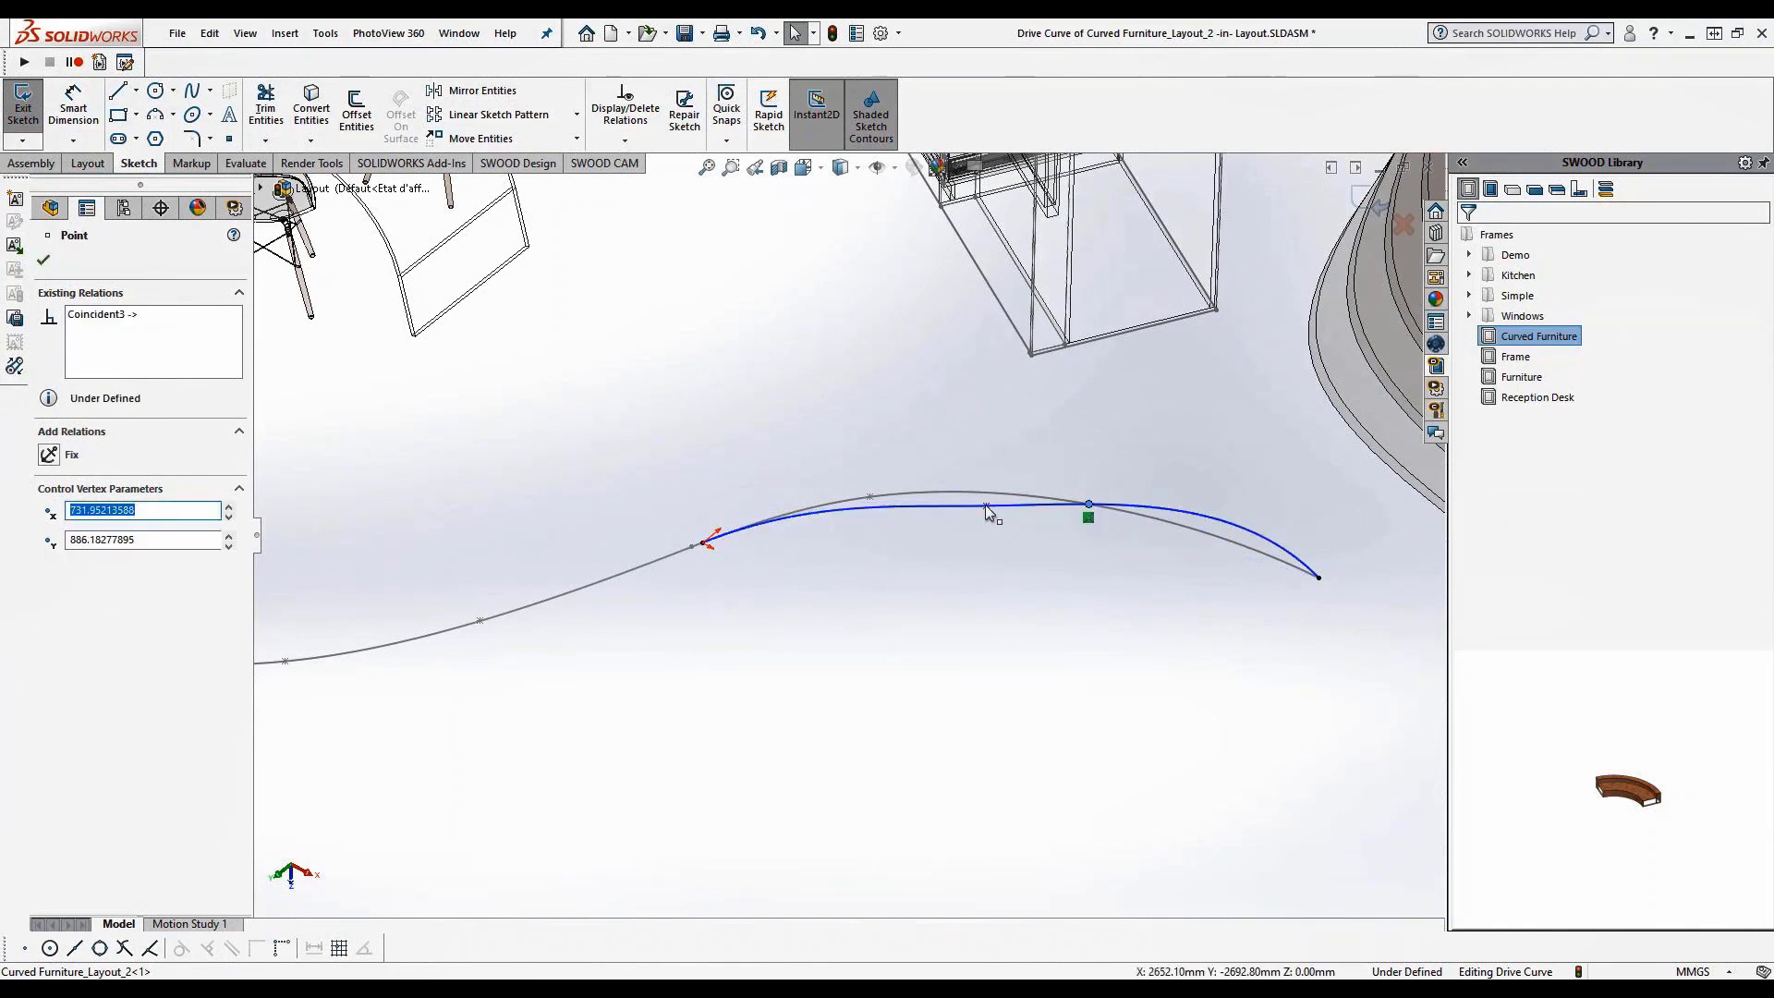
{"action": "left_click_drag", "start_coordinate": [989, 512], "coordinate": [896, 509]}
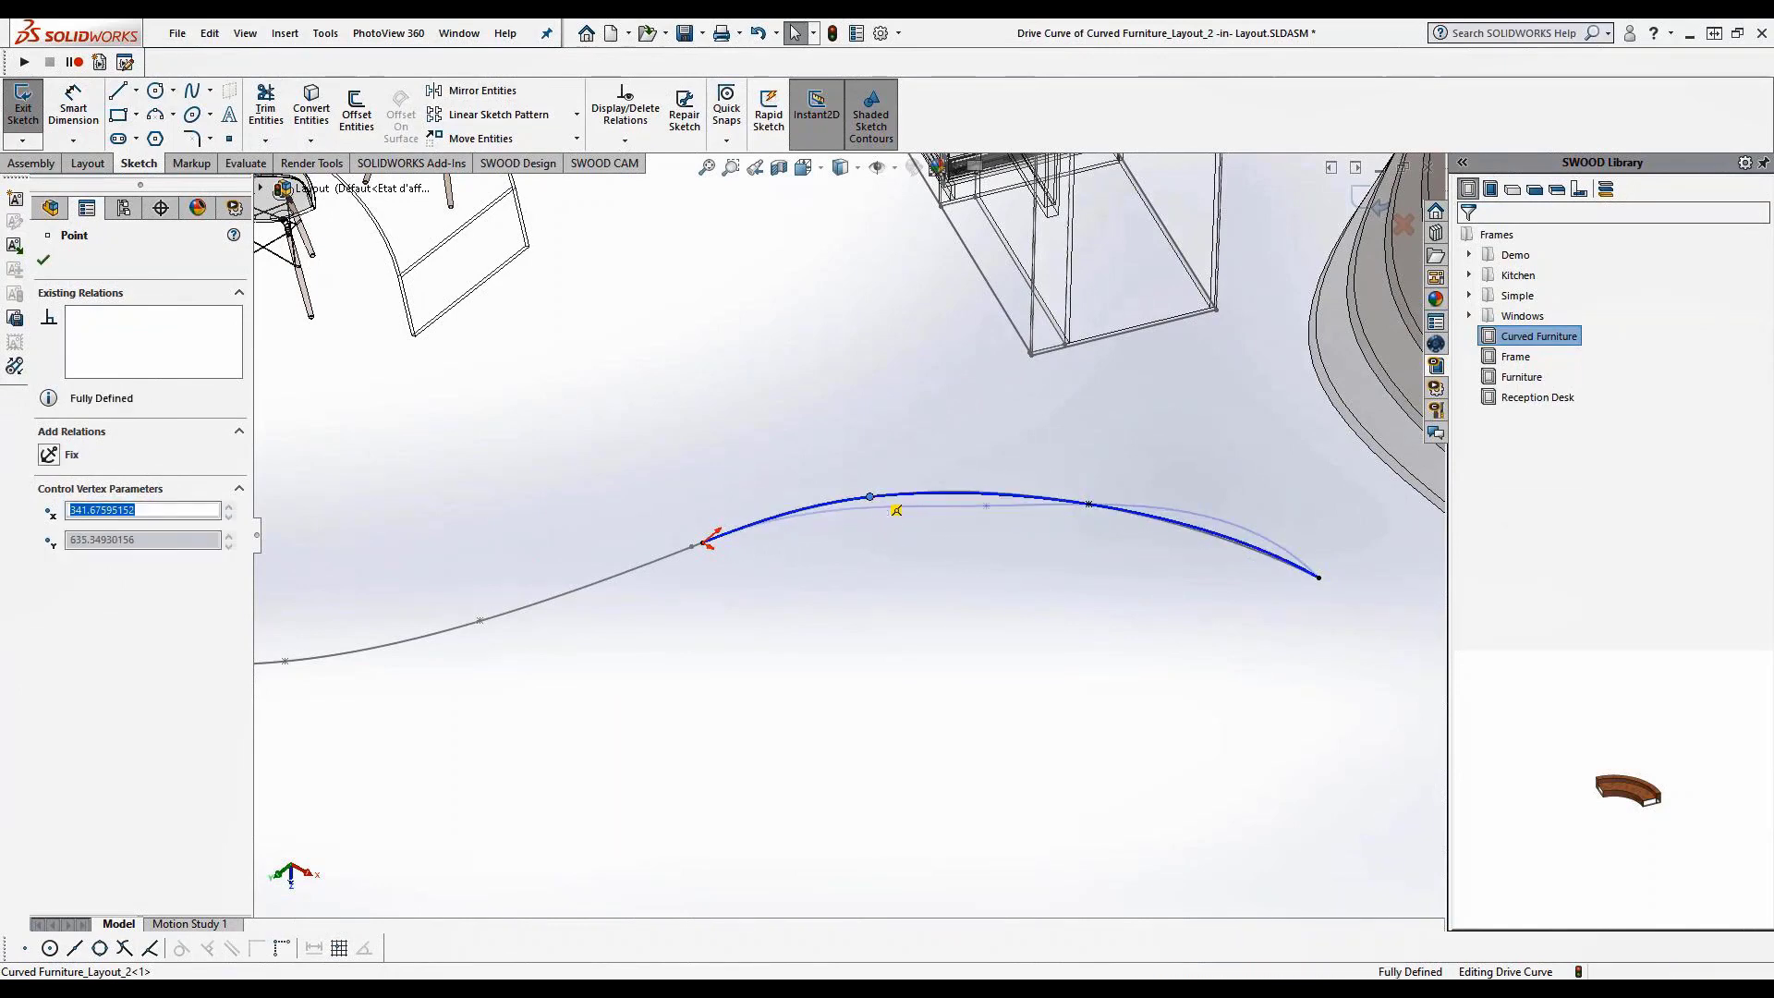
{"action": "left_click", "coordinate": [1026, 677]}
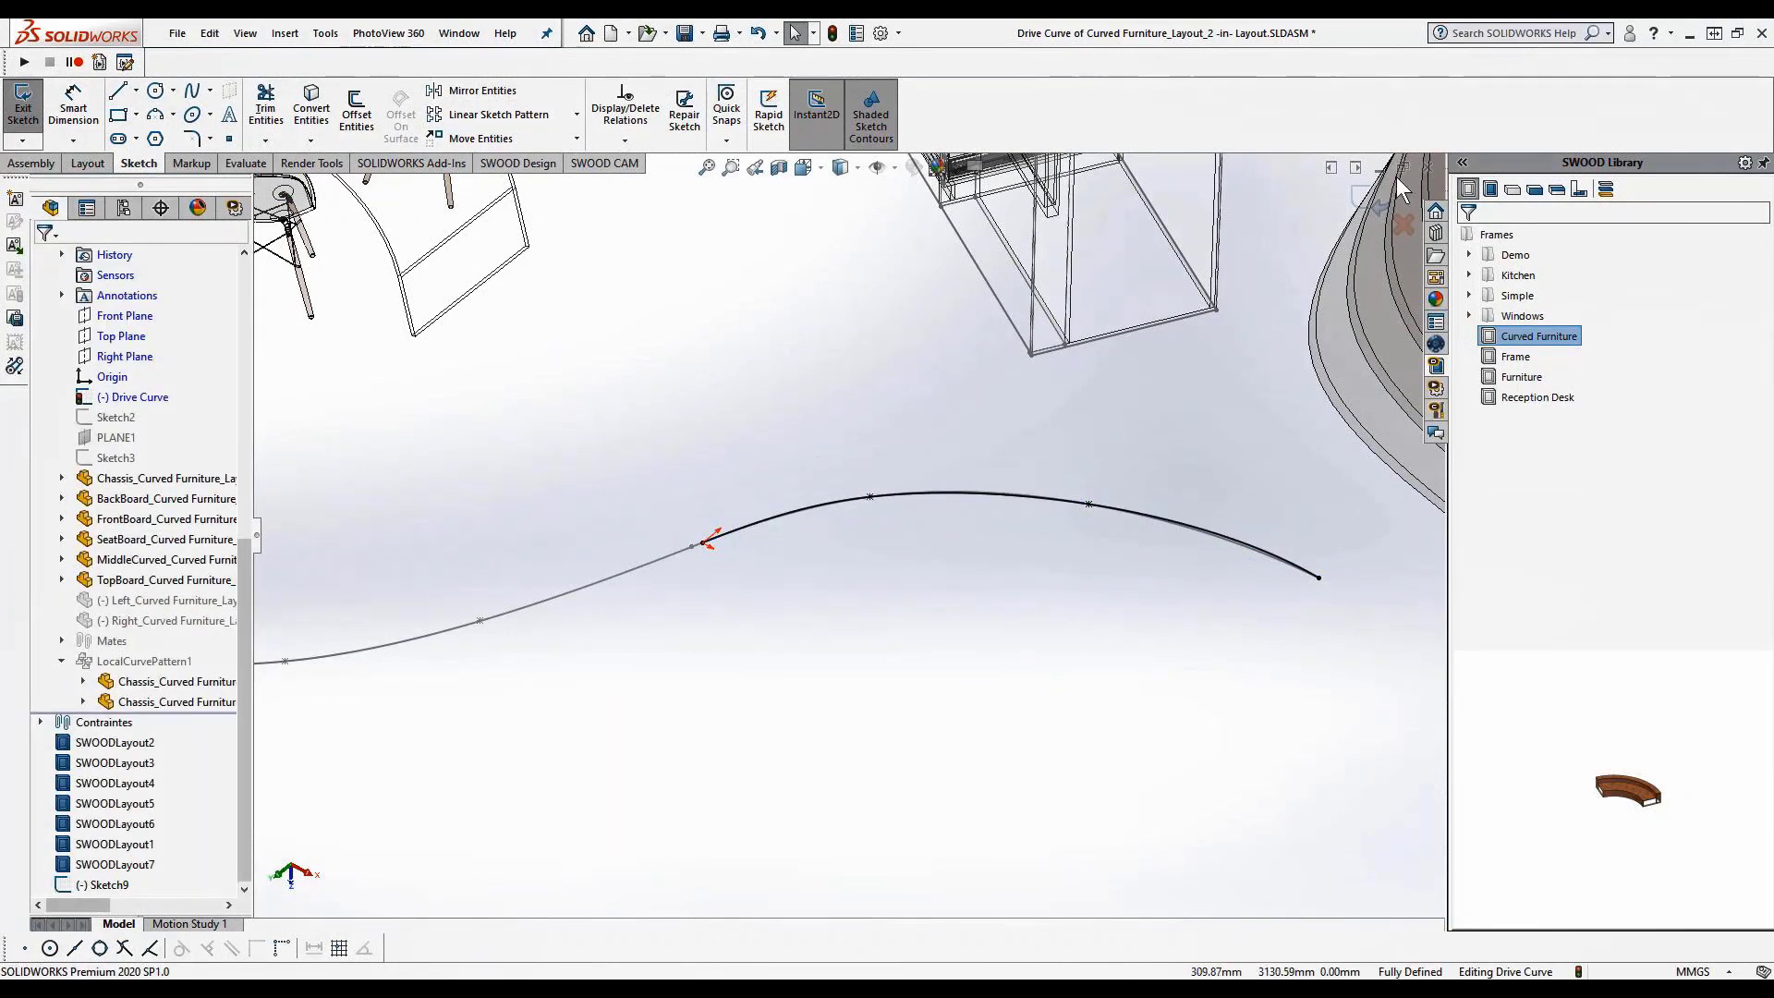
{"action": "left_click", "coordinate": [1378, 207]}
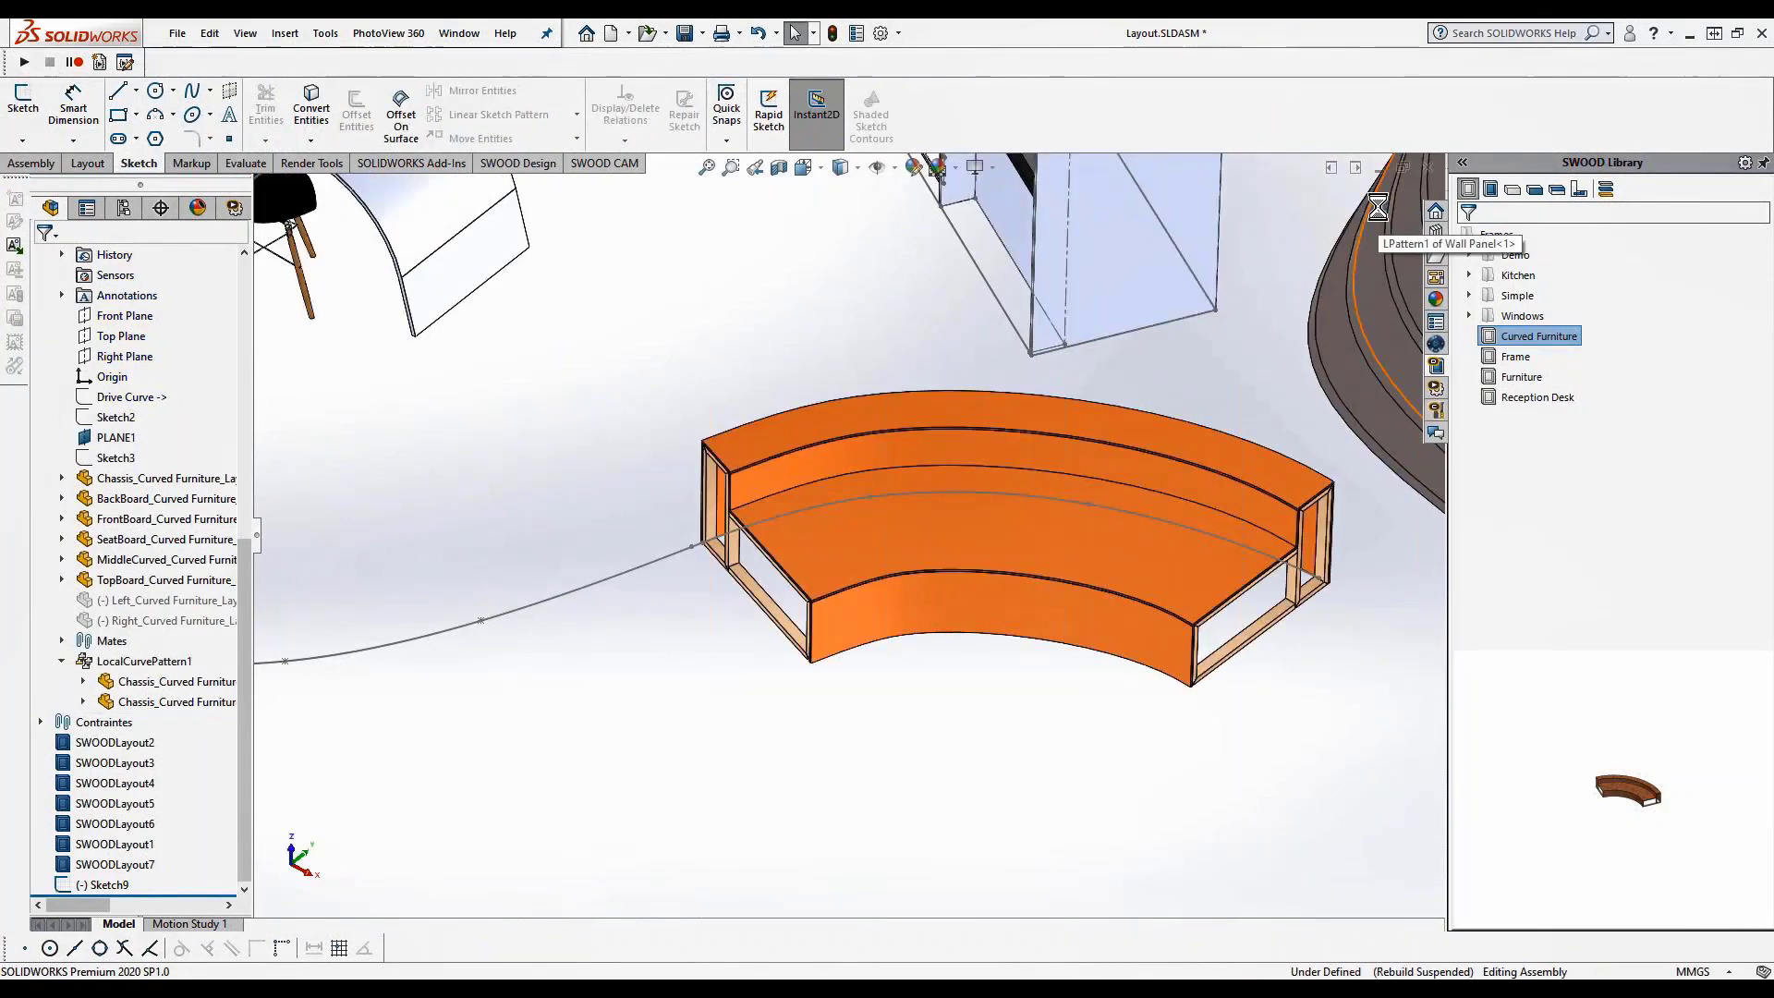
Show the hidden first curved furniture again beside the second one
{"action": "scroll", "coordinate": [1341, 634], "scroll_direction": "up", "scroll_amount": 4}
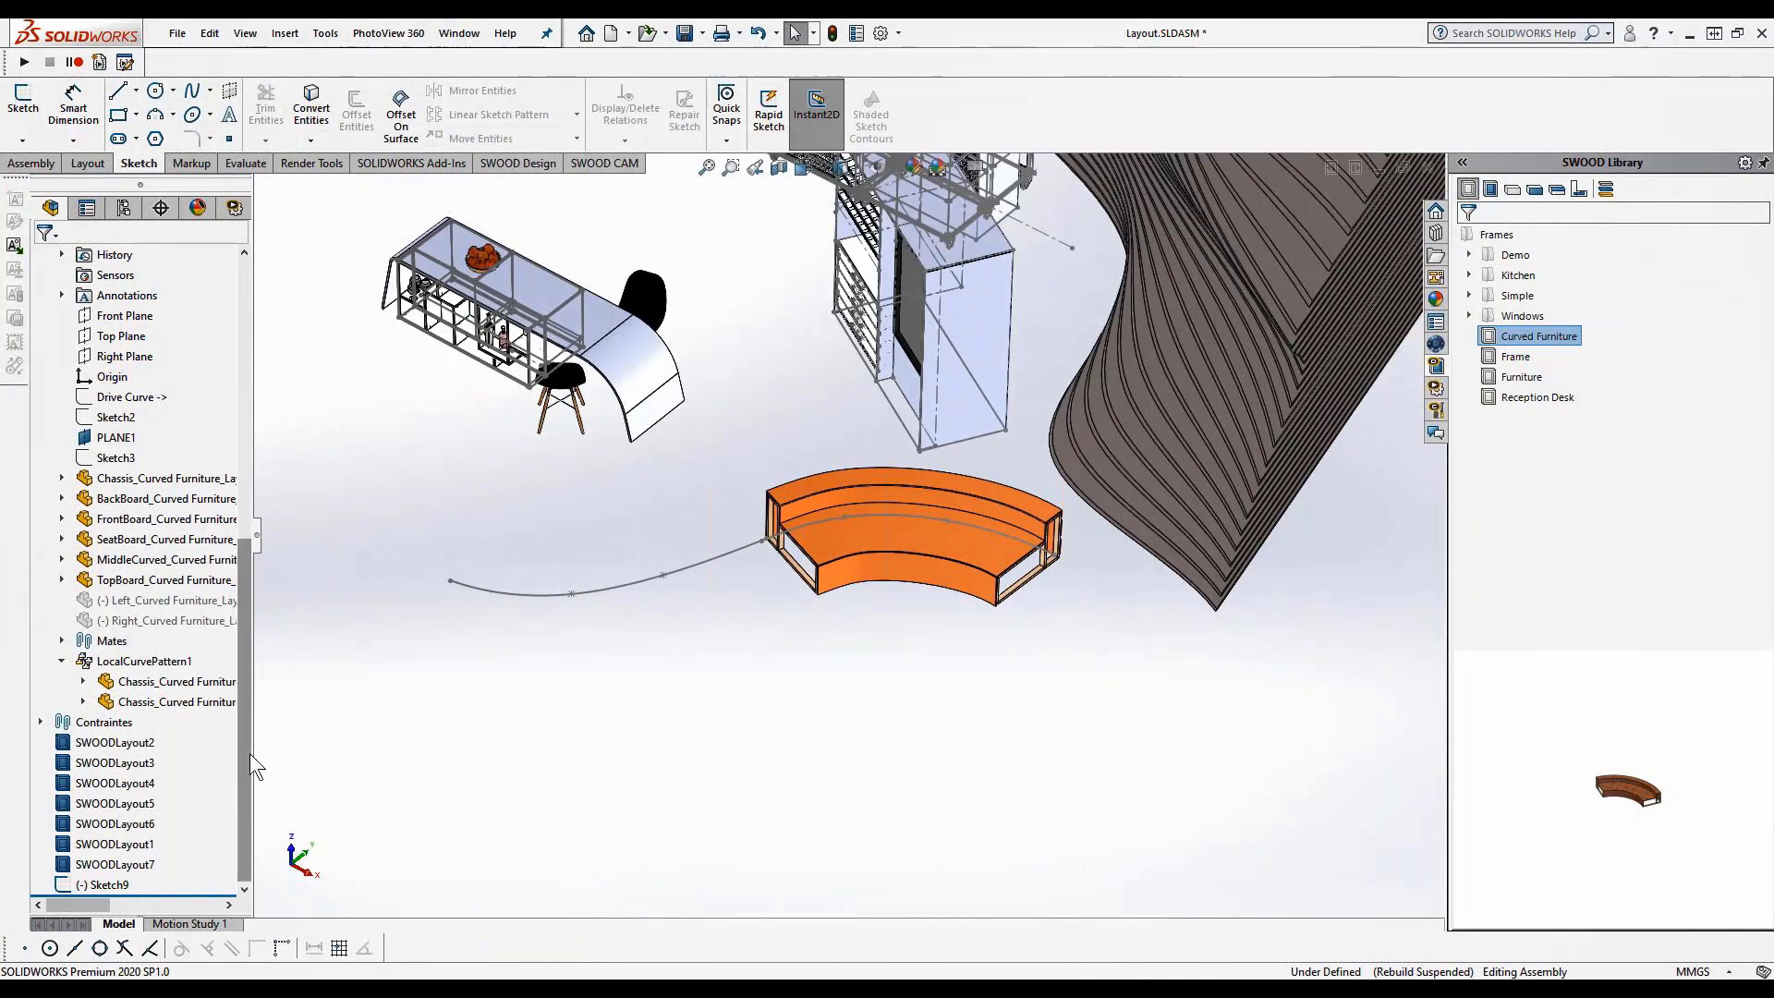
{"action": "scroll", "coordinate": [161, 542], "scroll_direction": "up", "scroll_amount": 4}
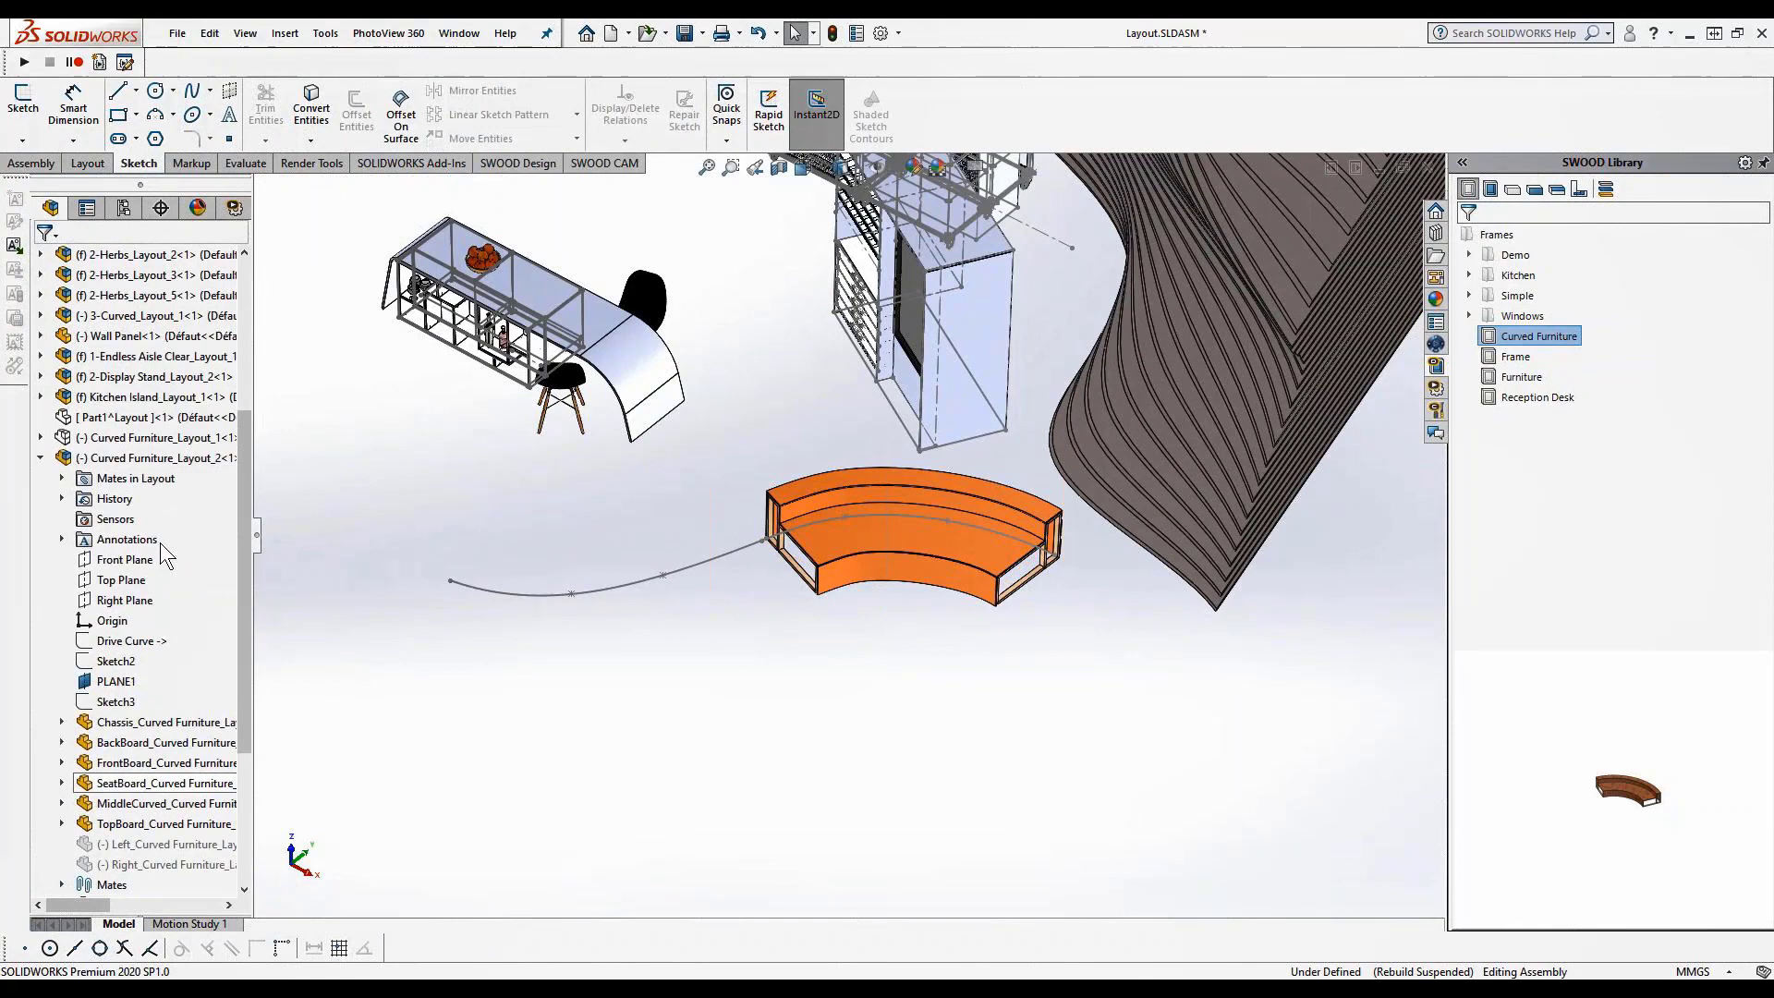
{"action": "left_click", "coordinate": [117, 439]}
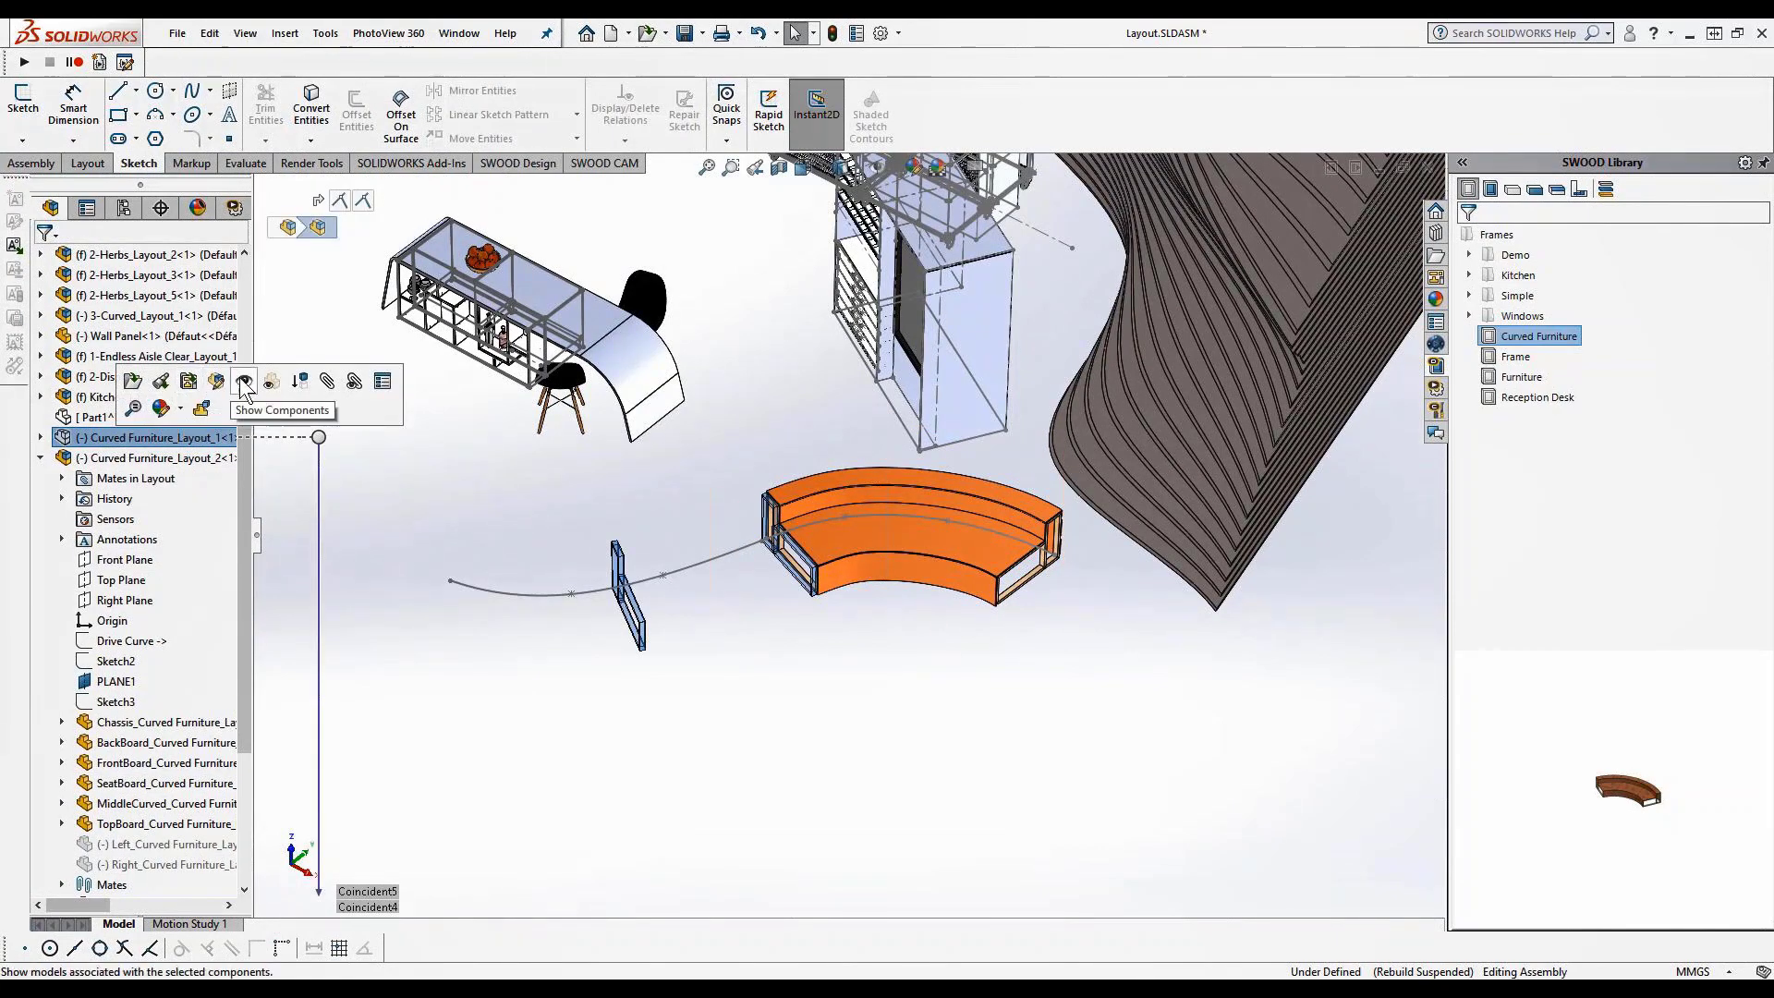
{"action": "left_click", "coordinate": [779, 754]}
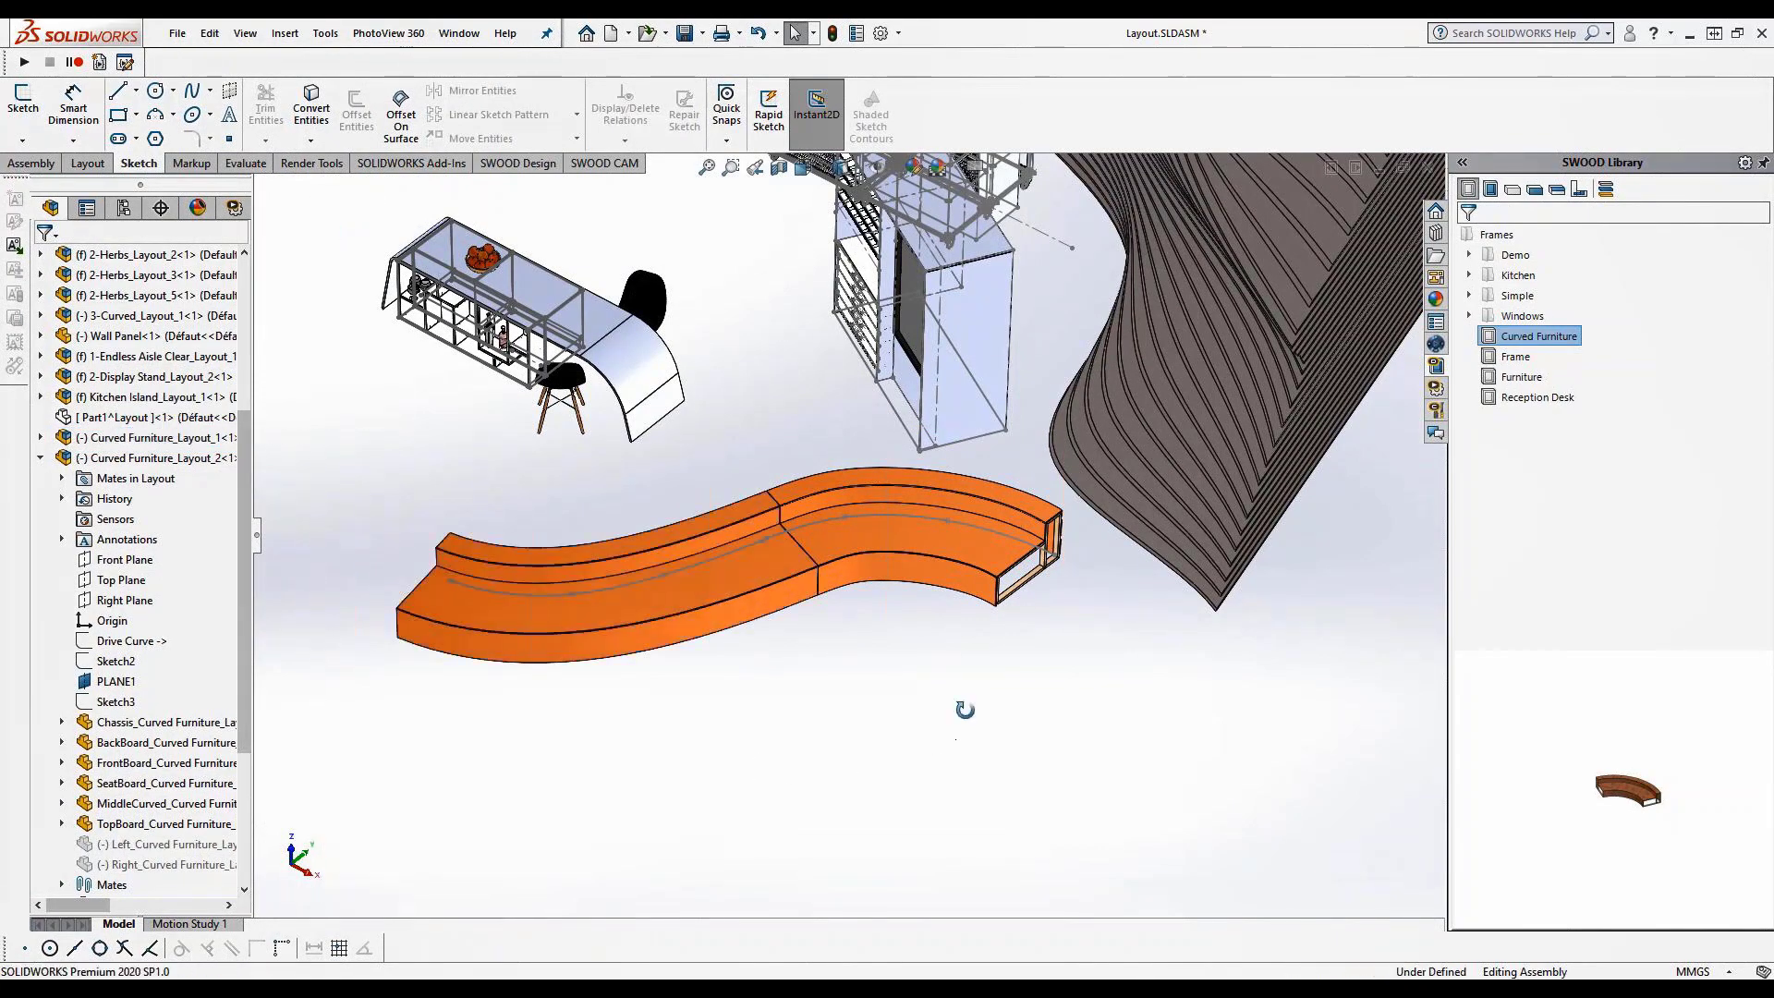
Edit the S-shaped layout sketch, shift one interior spline point and the near end slightly, extend the far end outward, and exit the sketch
{"action": "middle_click_drag", "start_coordinate": [965, 709], "coordinate": [942, 739]}
{"action": "scroll", "coordinate": [231, 753], "scroll_direction": "down", "scroll_amount": 4}
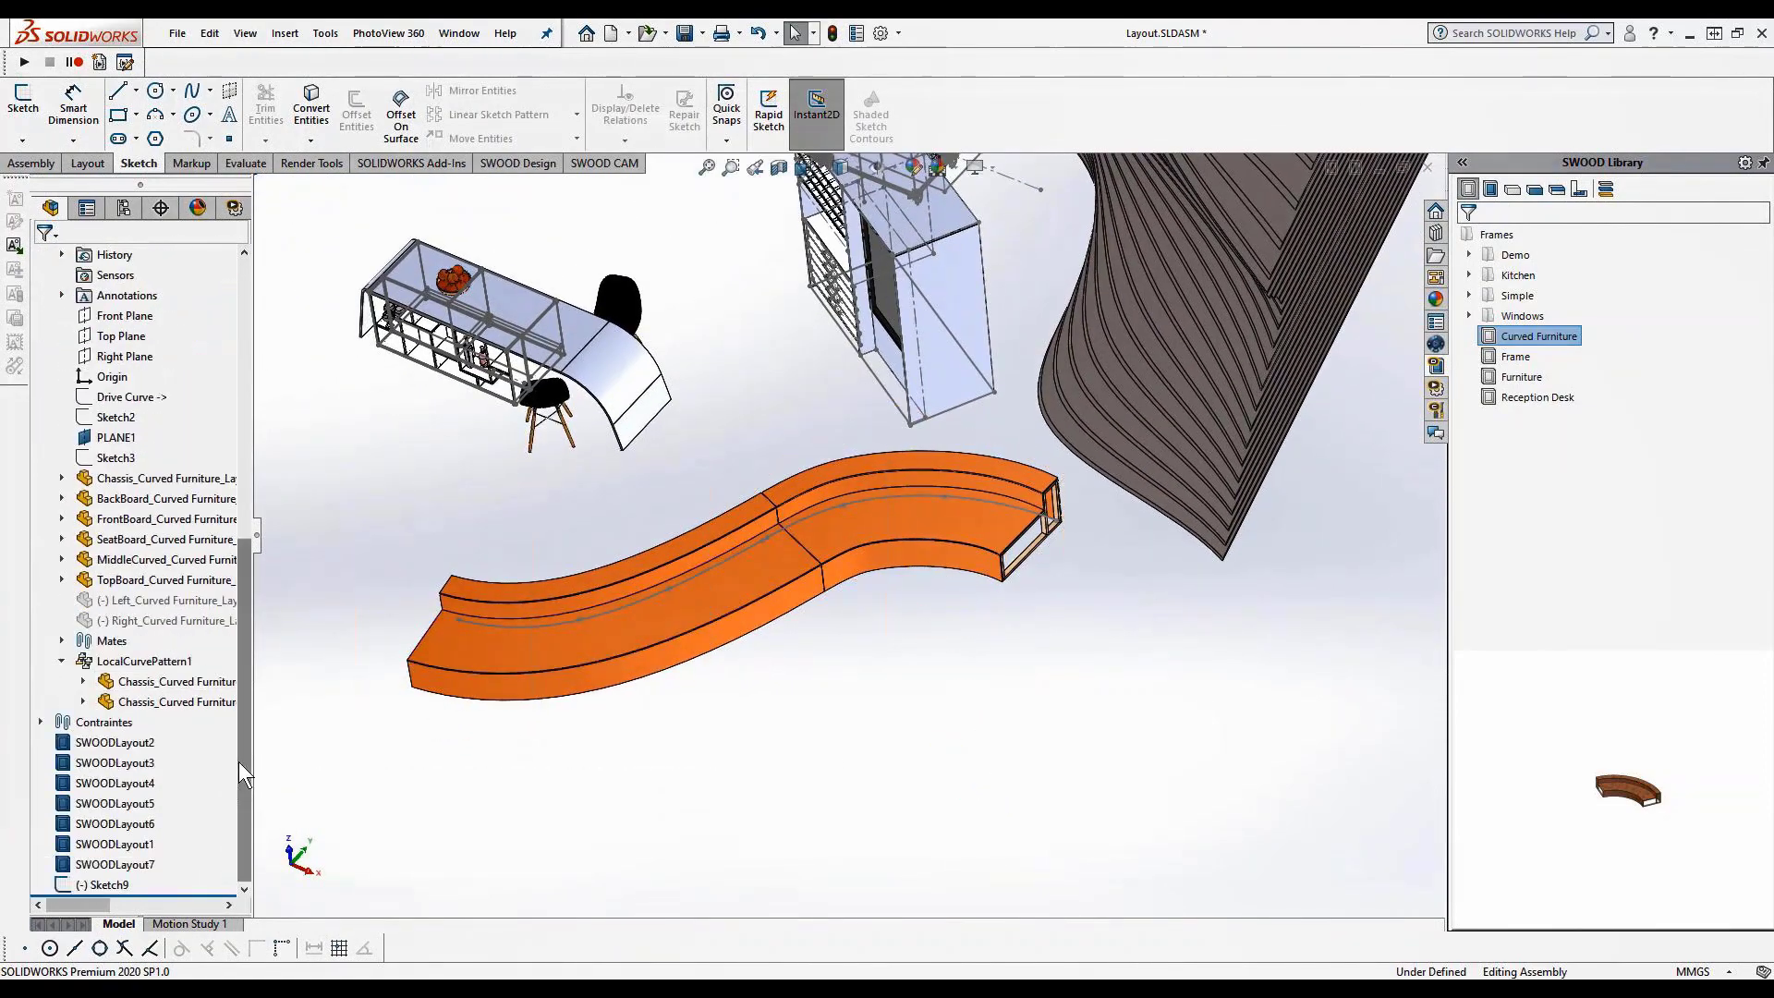
{"action": "left_click", "coordinate": [111, 885]}
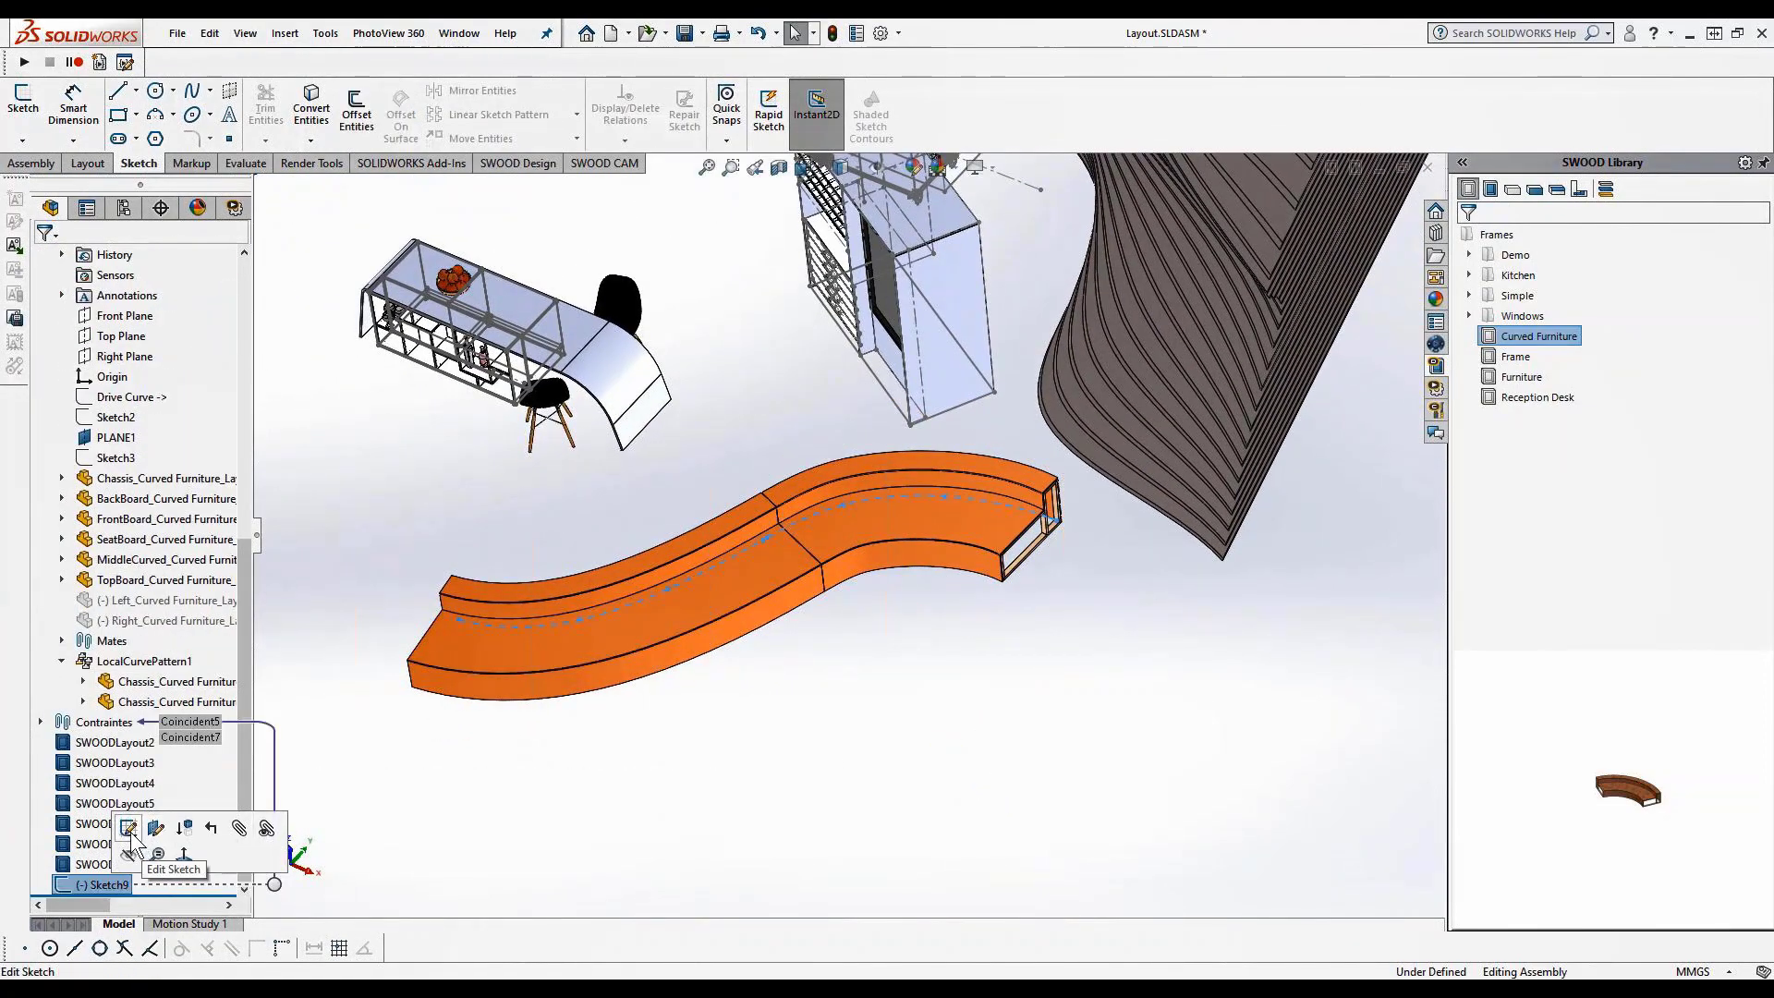
{"action": "left_click", "coordinate": [128, 829]}
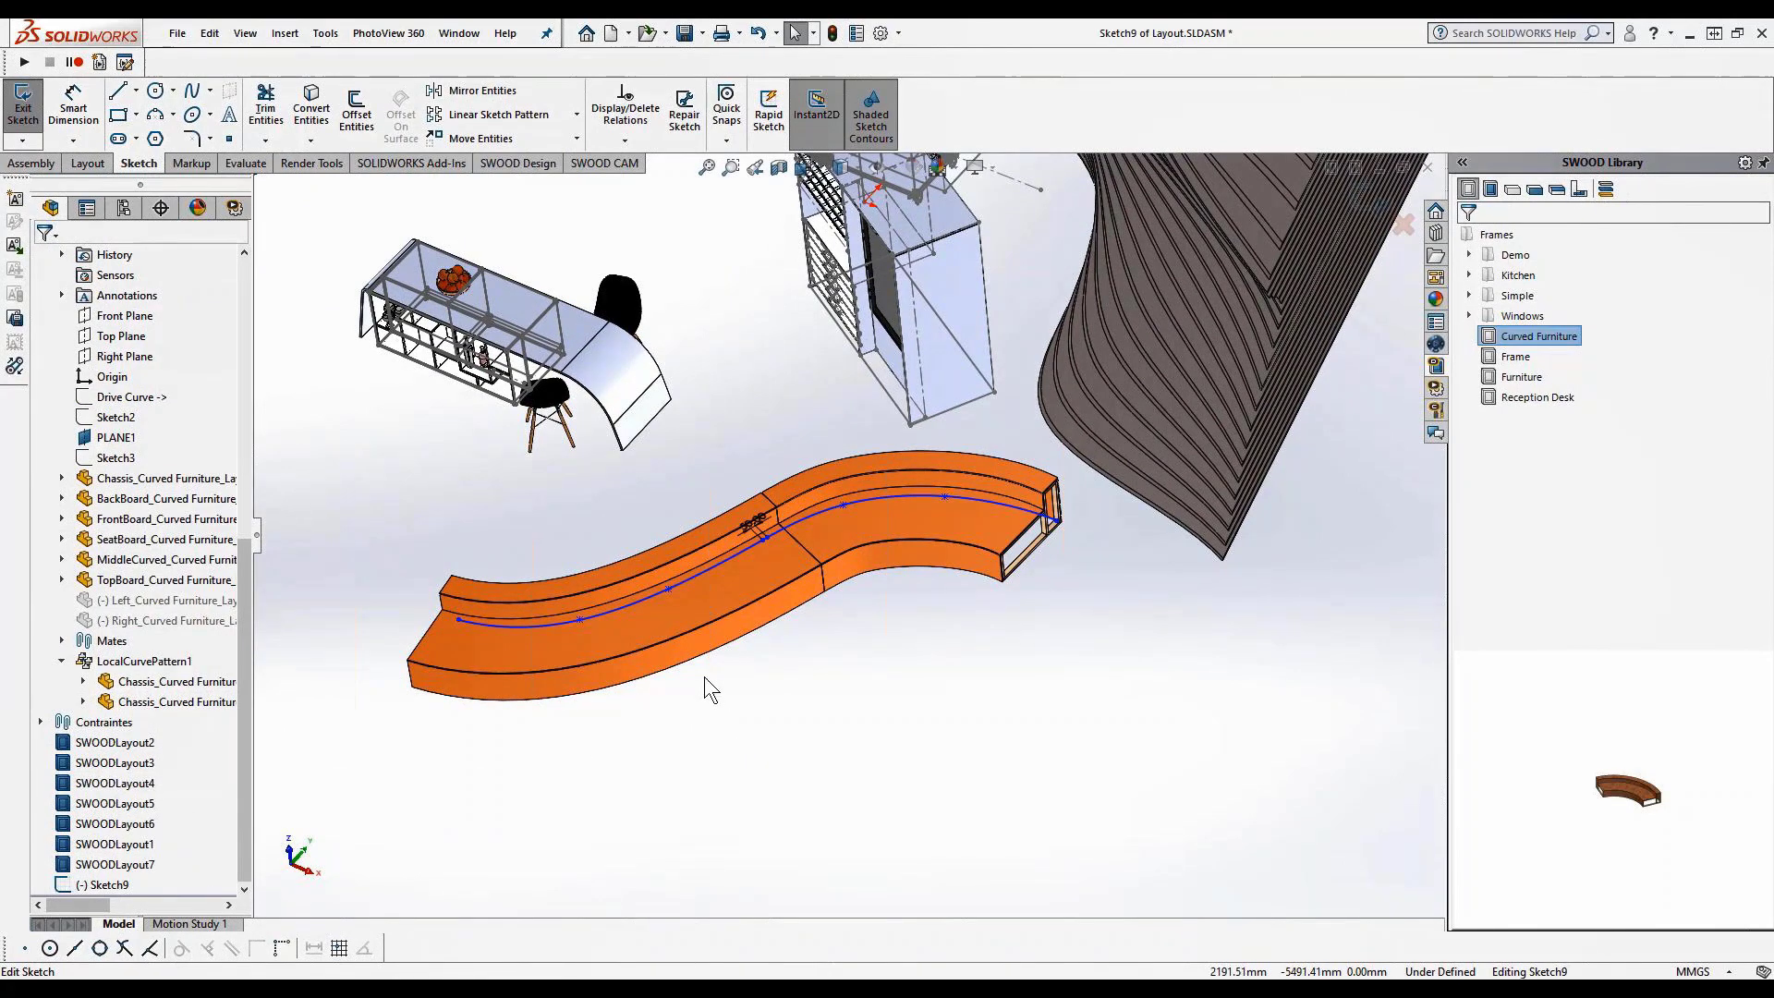
{"action": "mouse_move", "coordinate": [665, 591]}
{"action": "left_mouse_down"}
{"action": "mouse_move", "coordinate": [690, 601]}
{"action": "mouse_move", "coordinate": [678, 589]}
{"action": "left_mouse_up"}
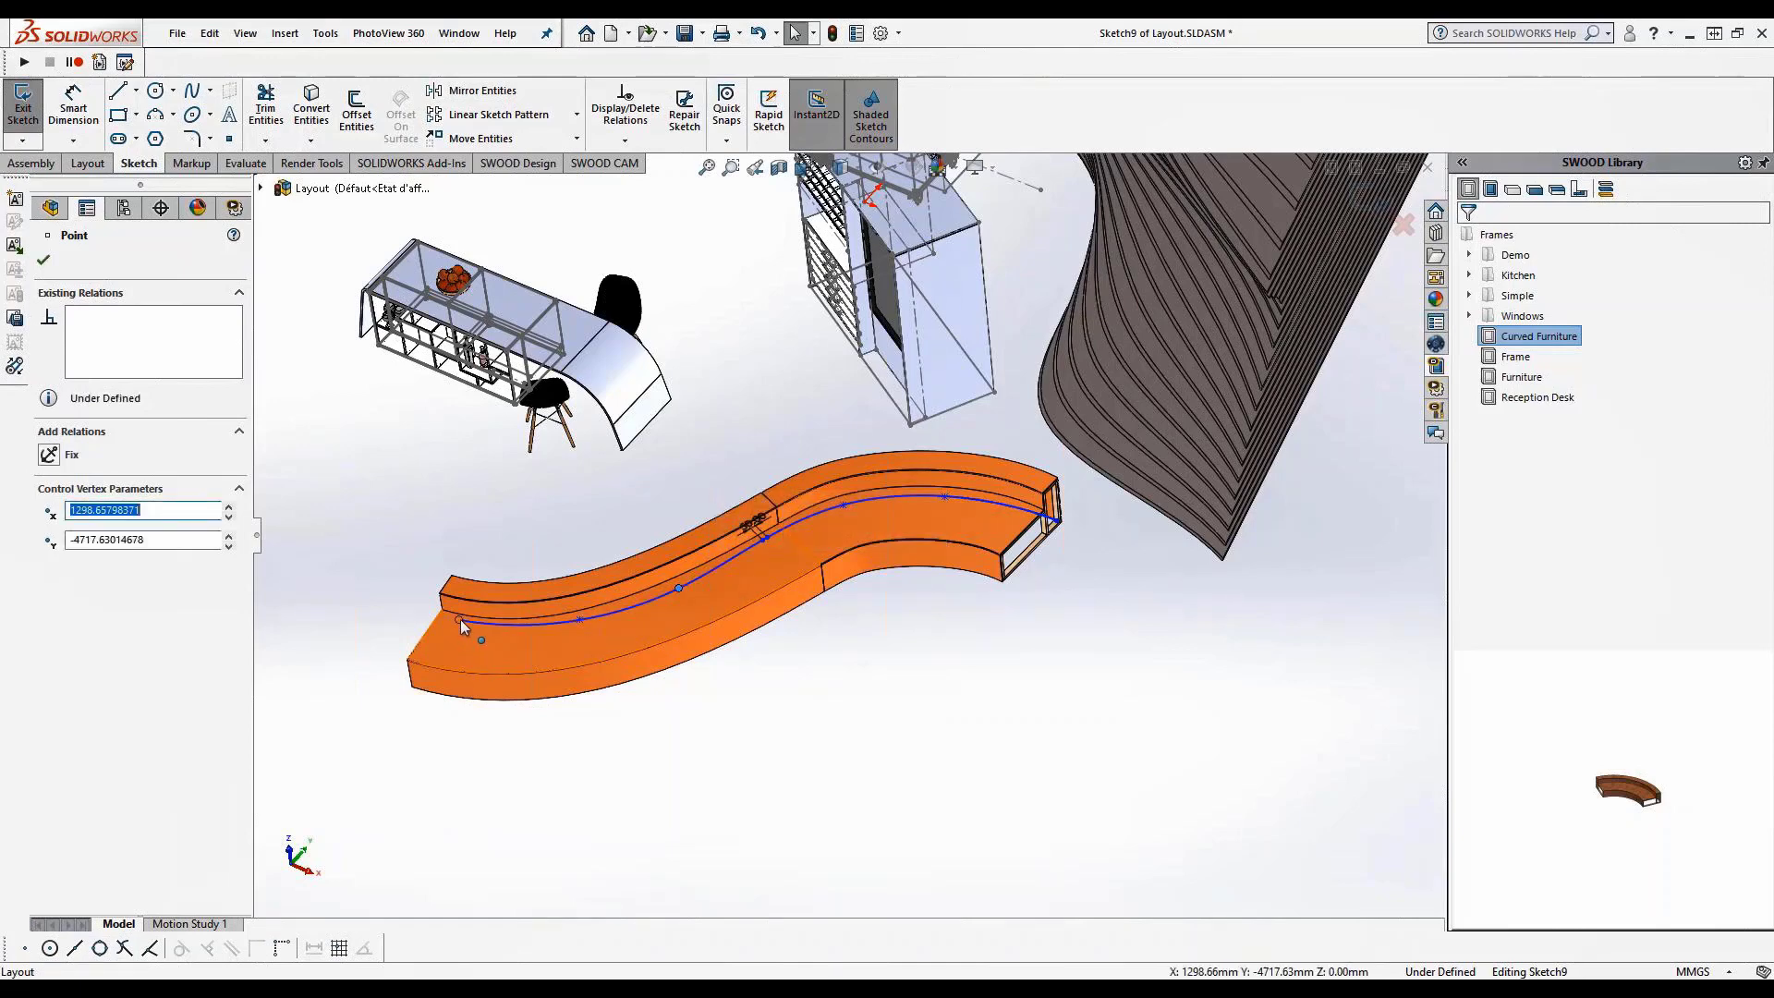
{"action": "left_click_drag", "start_coordinate": [459, 619], "coordinate": [471, 628]}
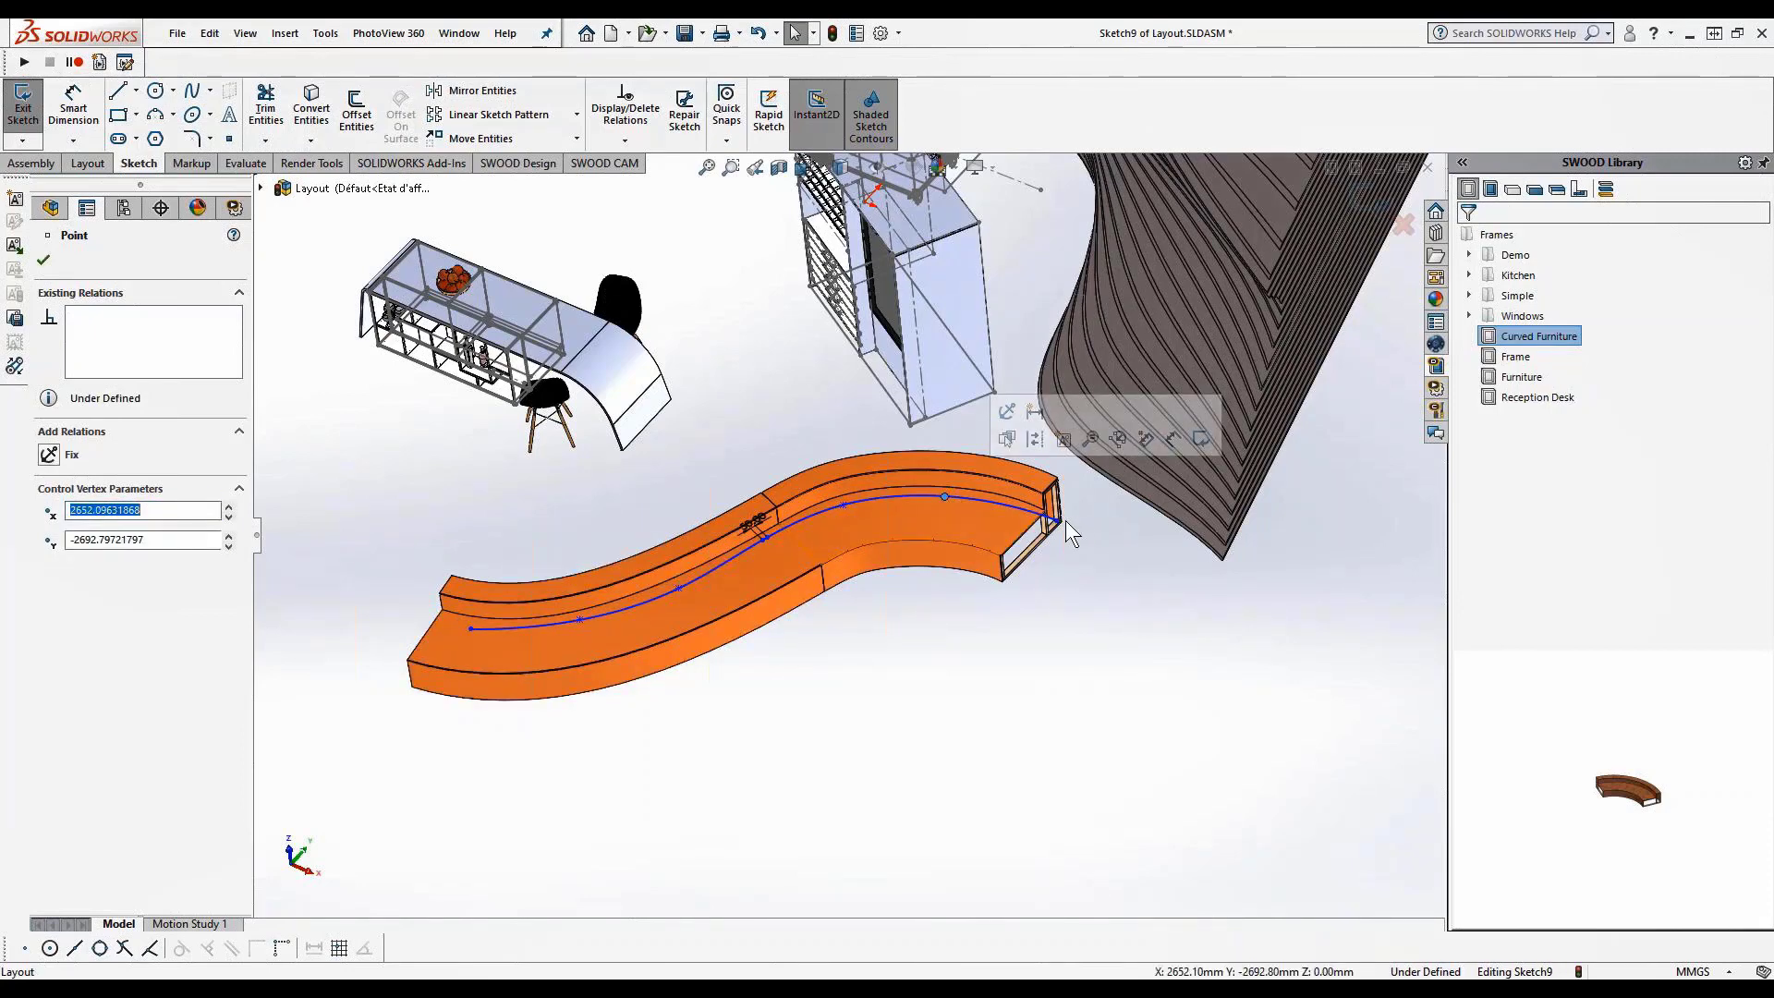
{"action": "left_click_drag", "start_coordinate": [1056, 523], "coordinate": [1122, 559]}
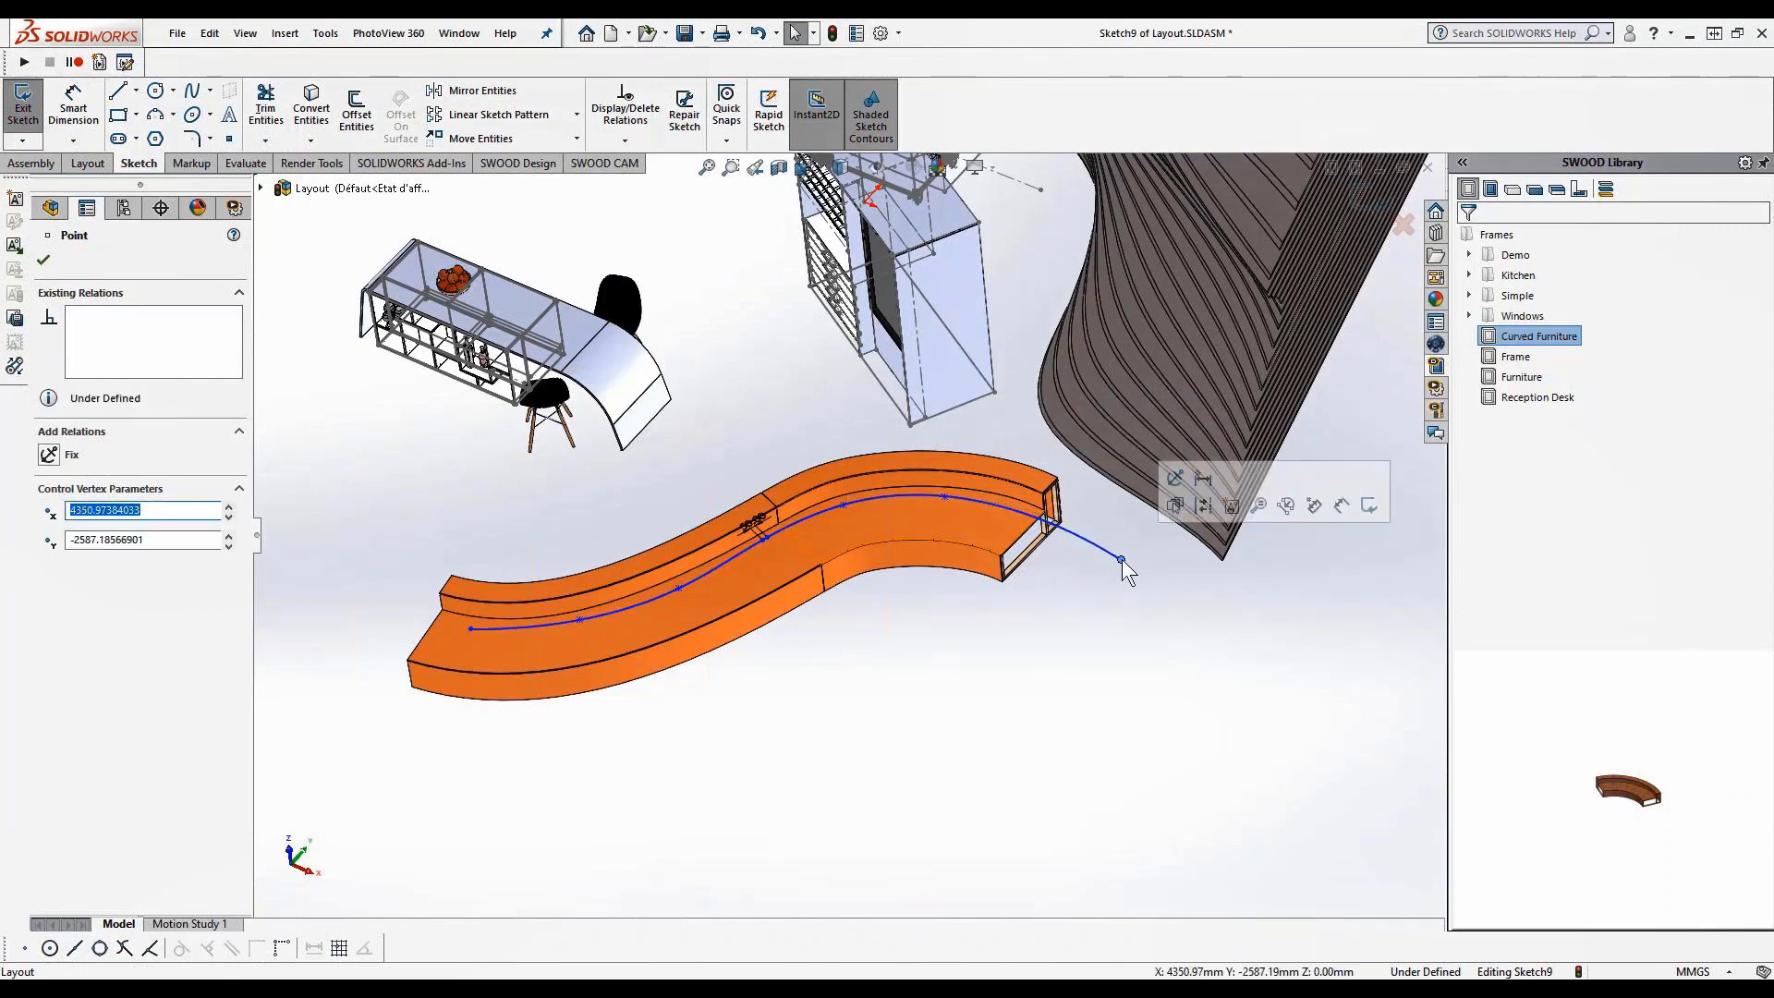
{"action": "left_click", "coordinate": [1377, 209]}
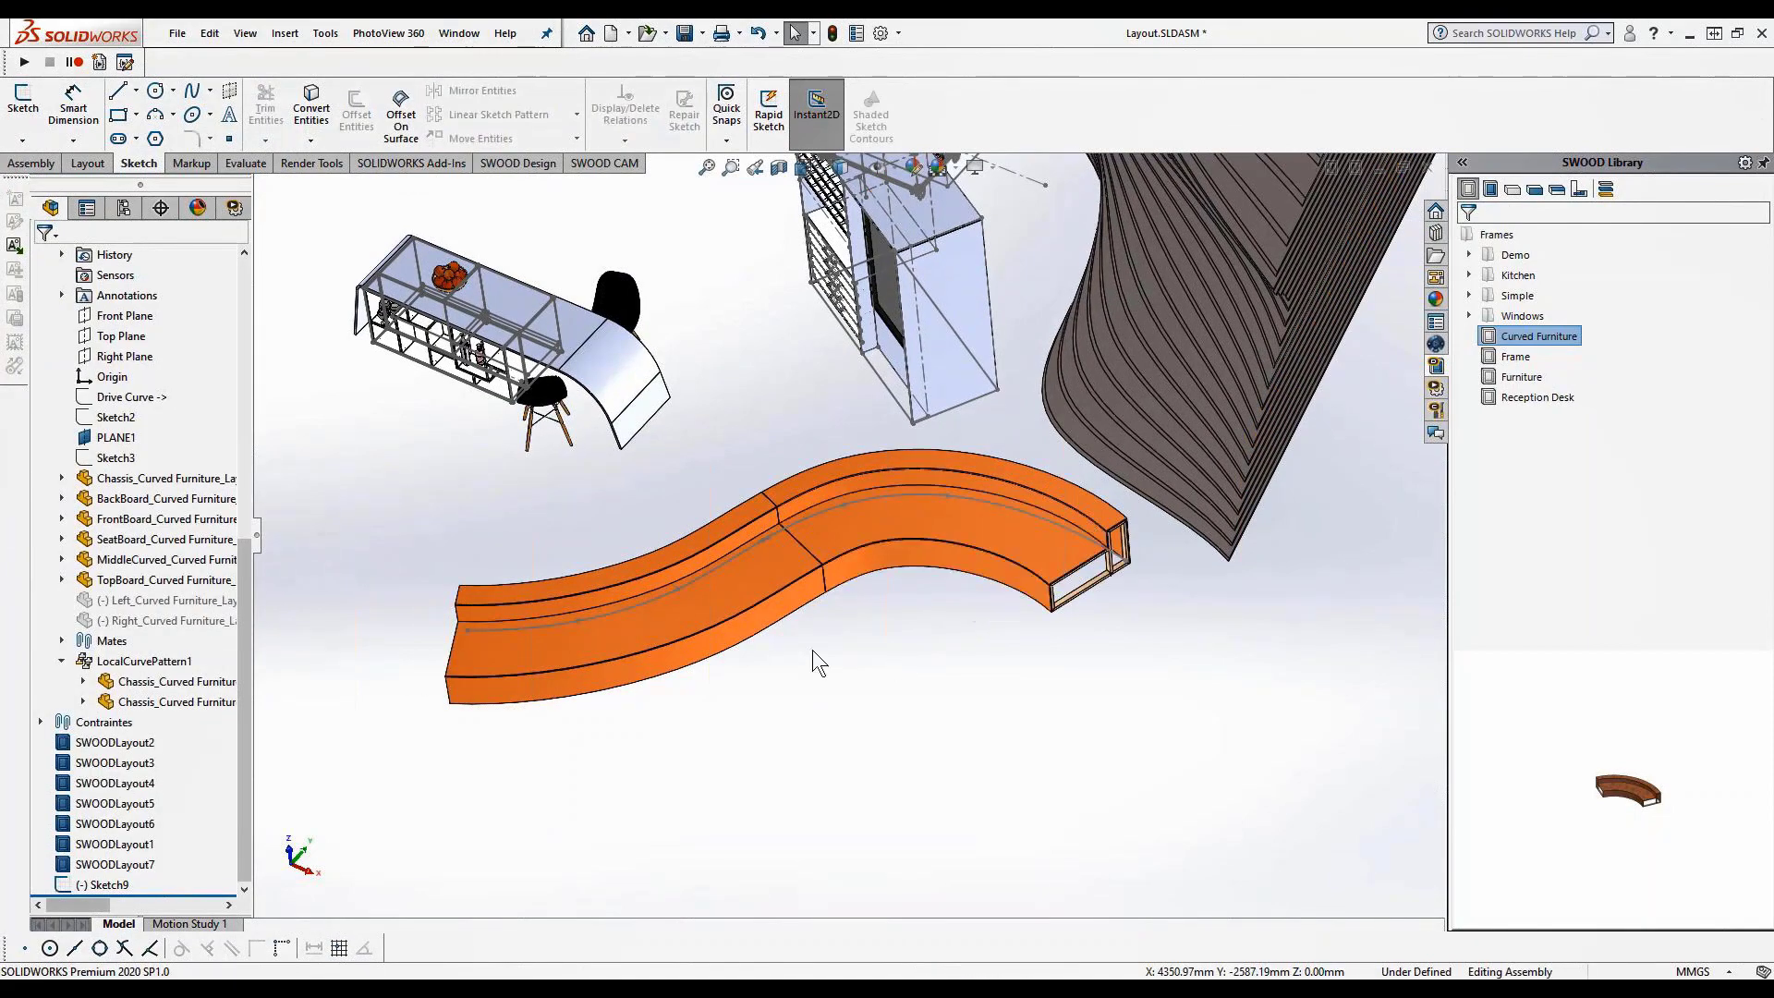
Unsuppress the left end panel of the first curved furniture
{"action": "scroll", "coordinate": [794, 642], "scroll_direction": "down", "scroll_amount": 2}
{"action": "middle_click_drag", "start_coordinate": [911, 640], "coordinate": [757, 523]}
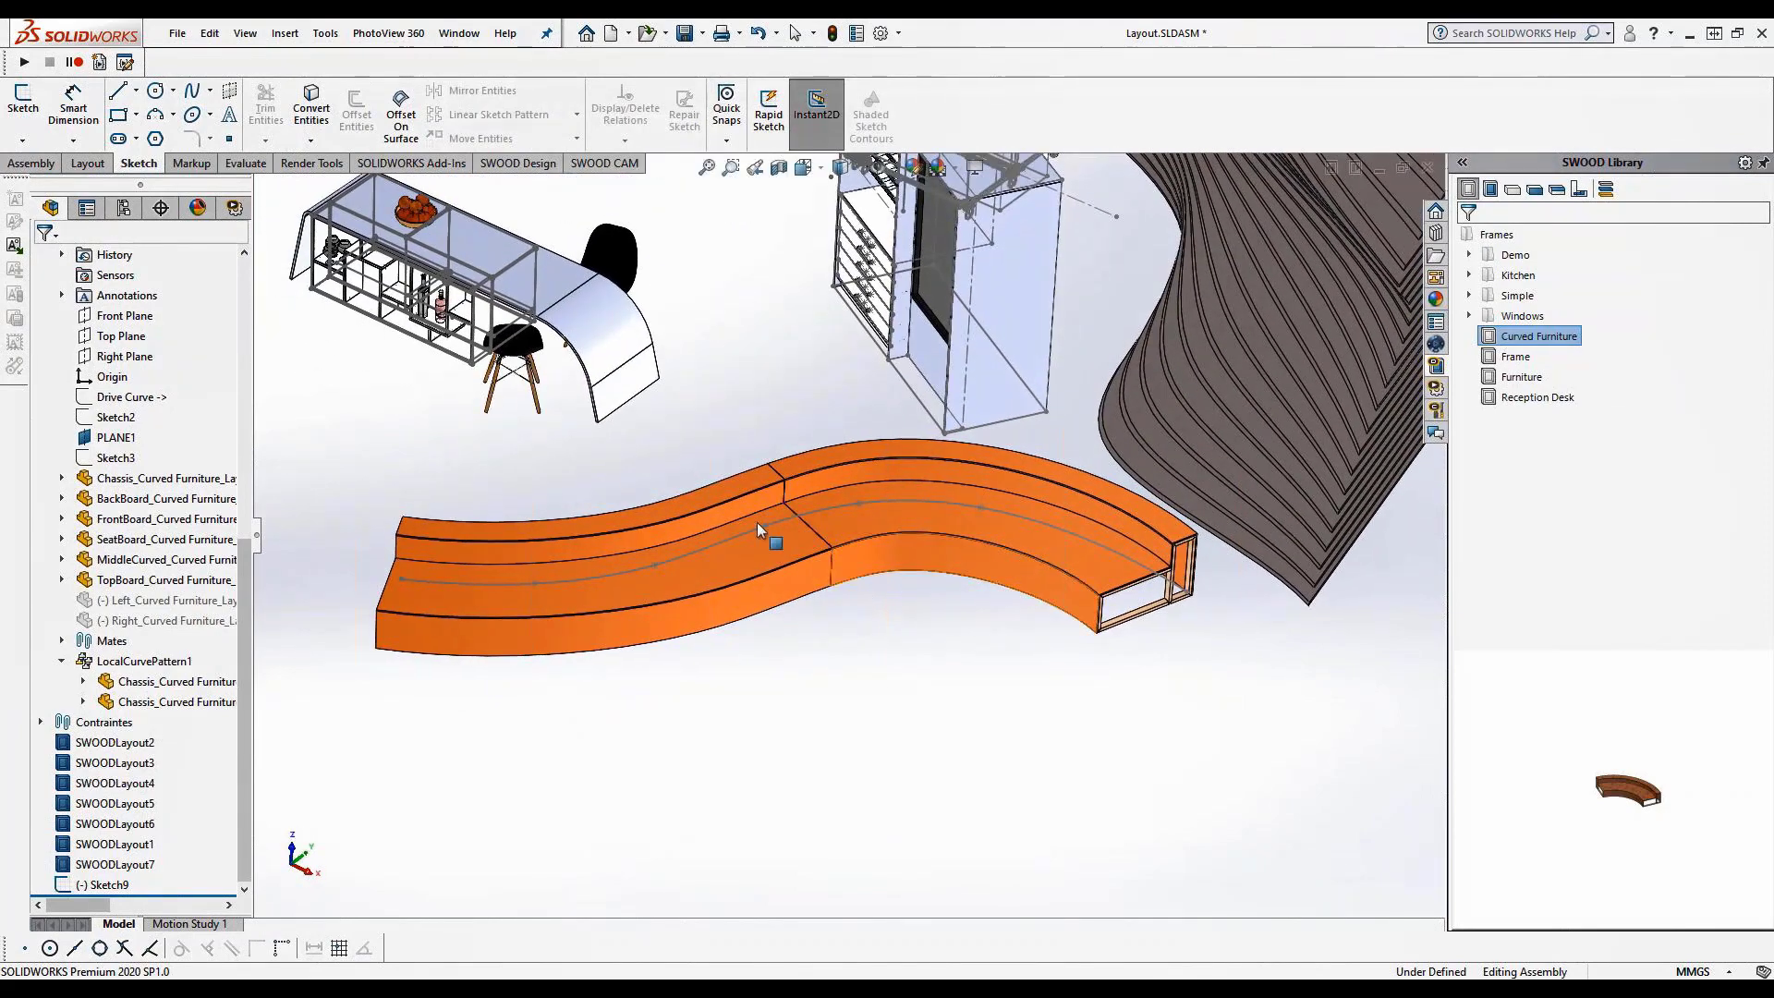
{"action": "left_click", "coordinate": [420, 595]}
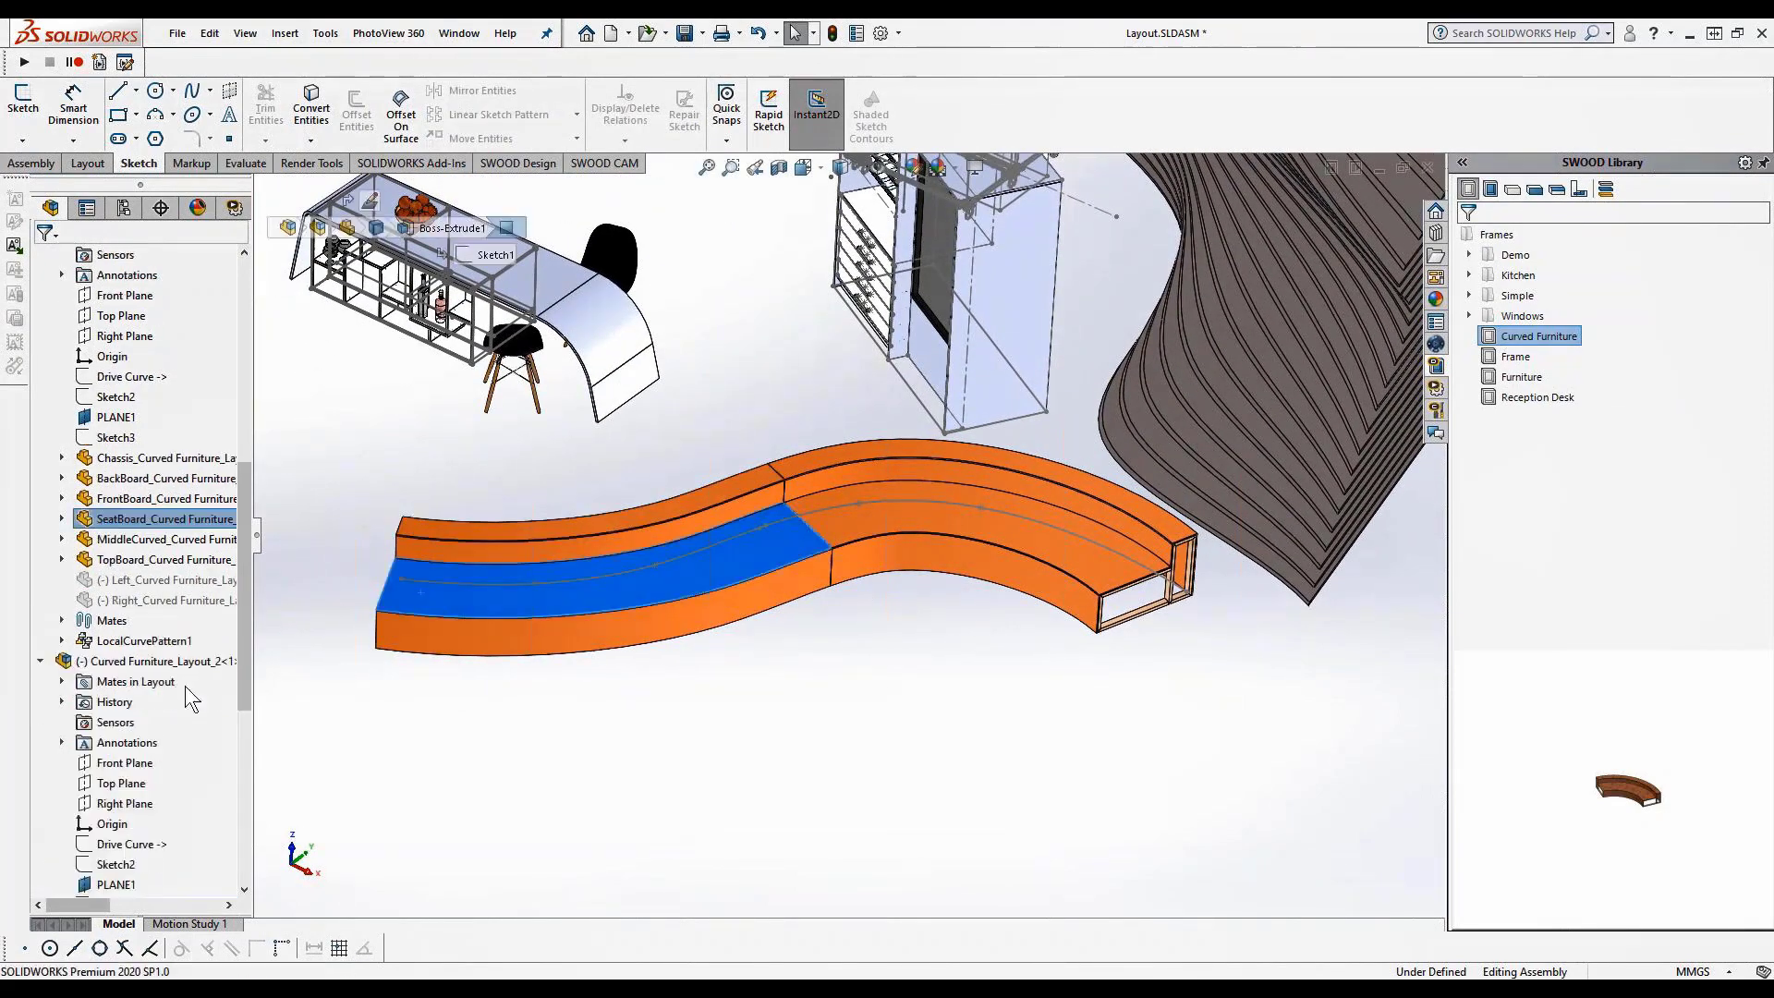
{"action": "left_click", "coordinate": [136, 582]}
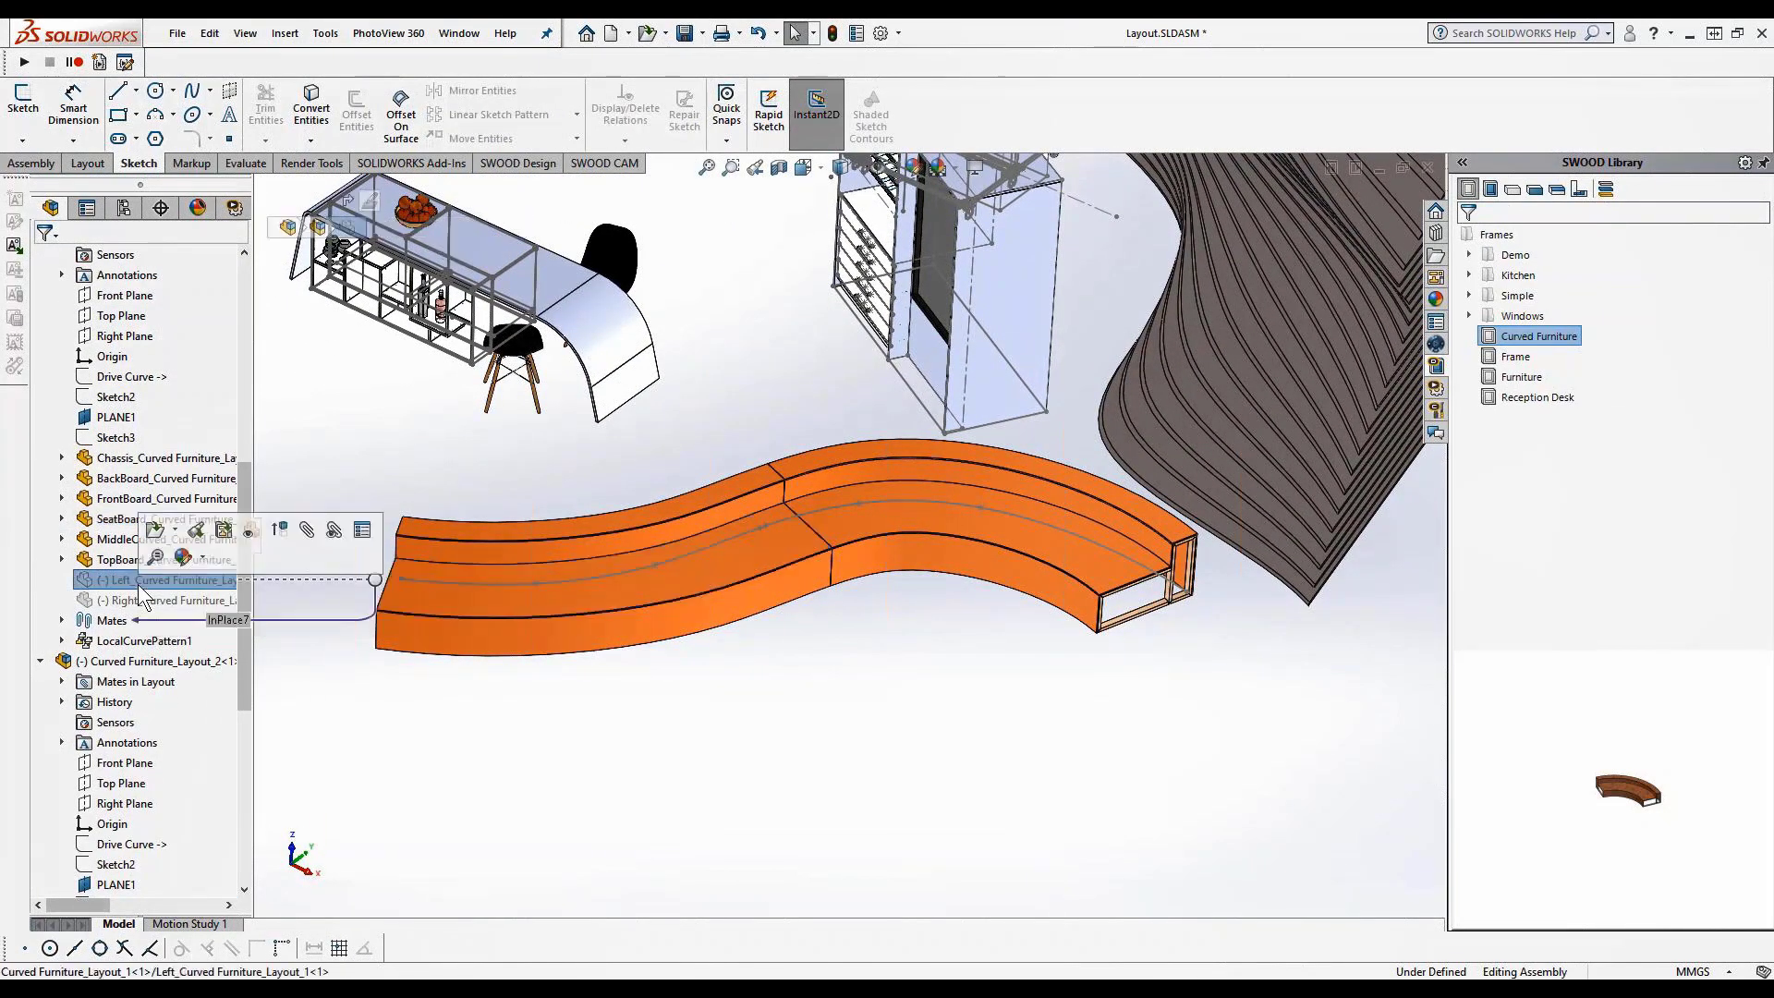
{"action": "left_click", "coordinate": [279, 529]}
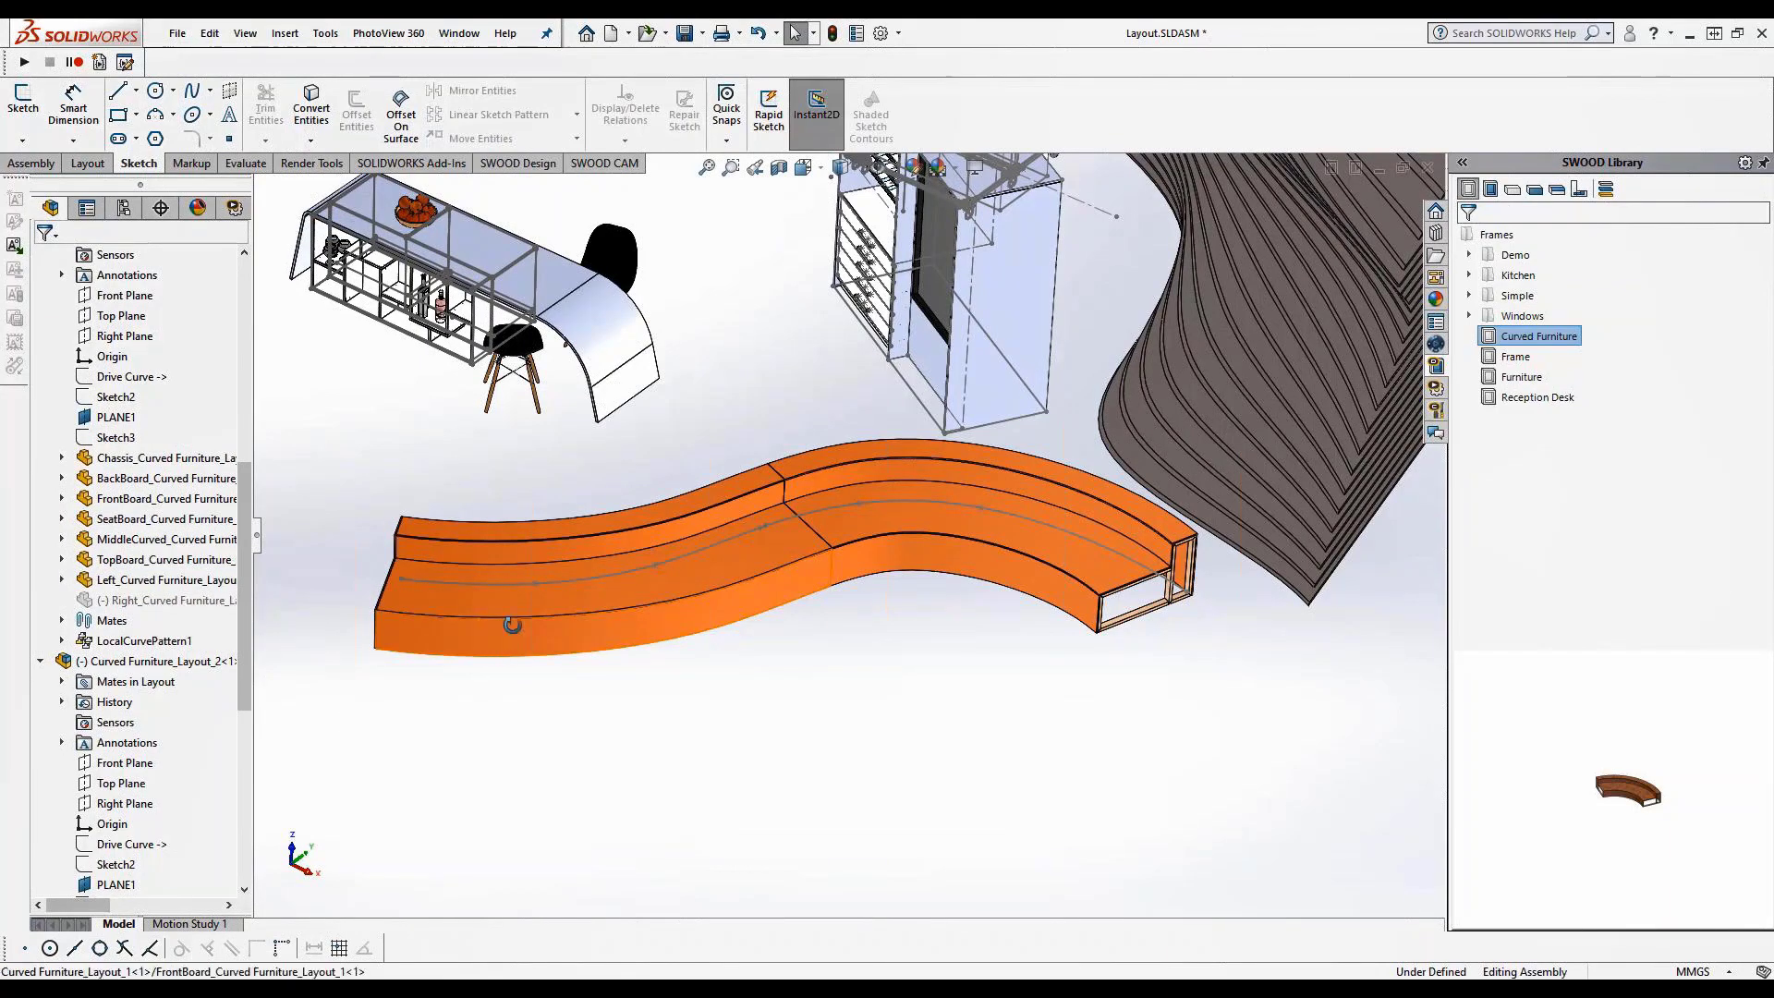
Unsuppress the right end panel of the second curved furniture
{"action": "mouse_move", "coordinate": [480, 625]}
{"action": "middle_mouse_down"}
{"action": "mouse_move", "coordinate": [605, 630]}
{"action": "mouse_move", "coordinate": [535, 596]}
{"action": "mouse_move", "coordinate": [453, 612]}
{"action": "middle_mouse_up"}
{"action": "scroll", "coordinate": [150, 708], "scroll_direction": "down", "scroll_amount": 1}
{"action": "scroll", "coordinate": [148, 705], "scroll_direction": "down", "scroll_amount": 4}
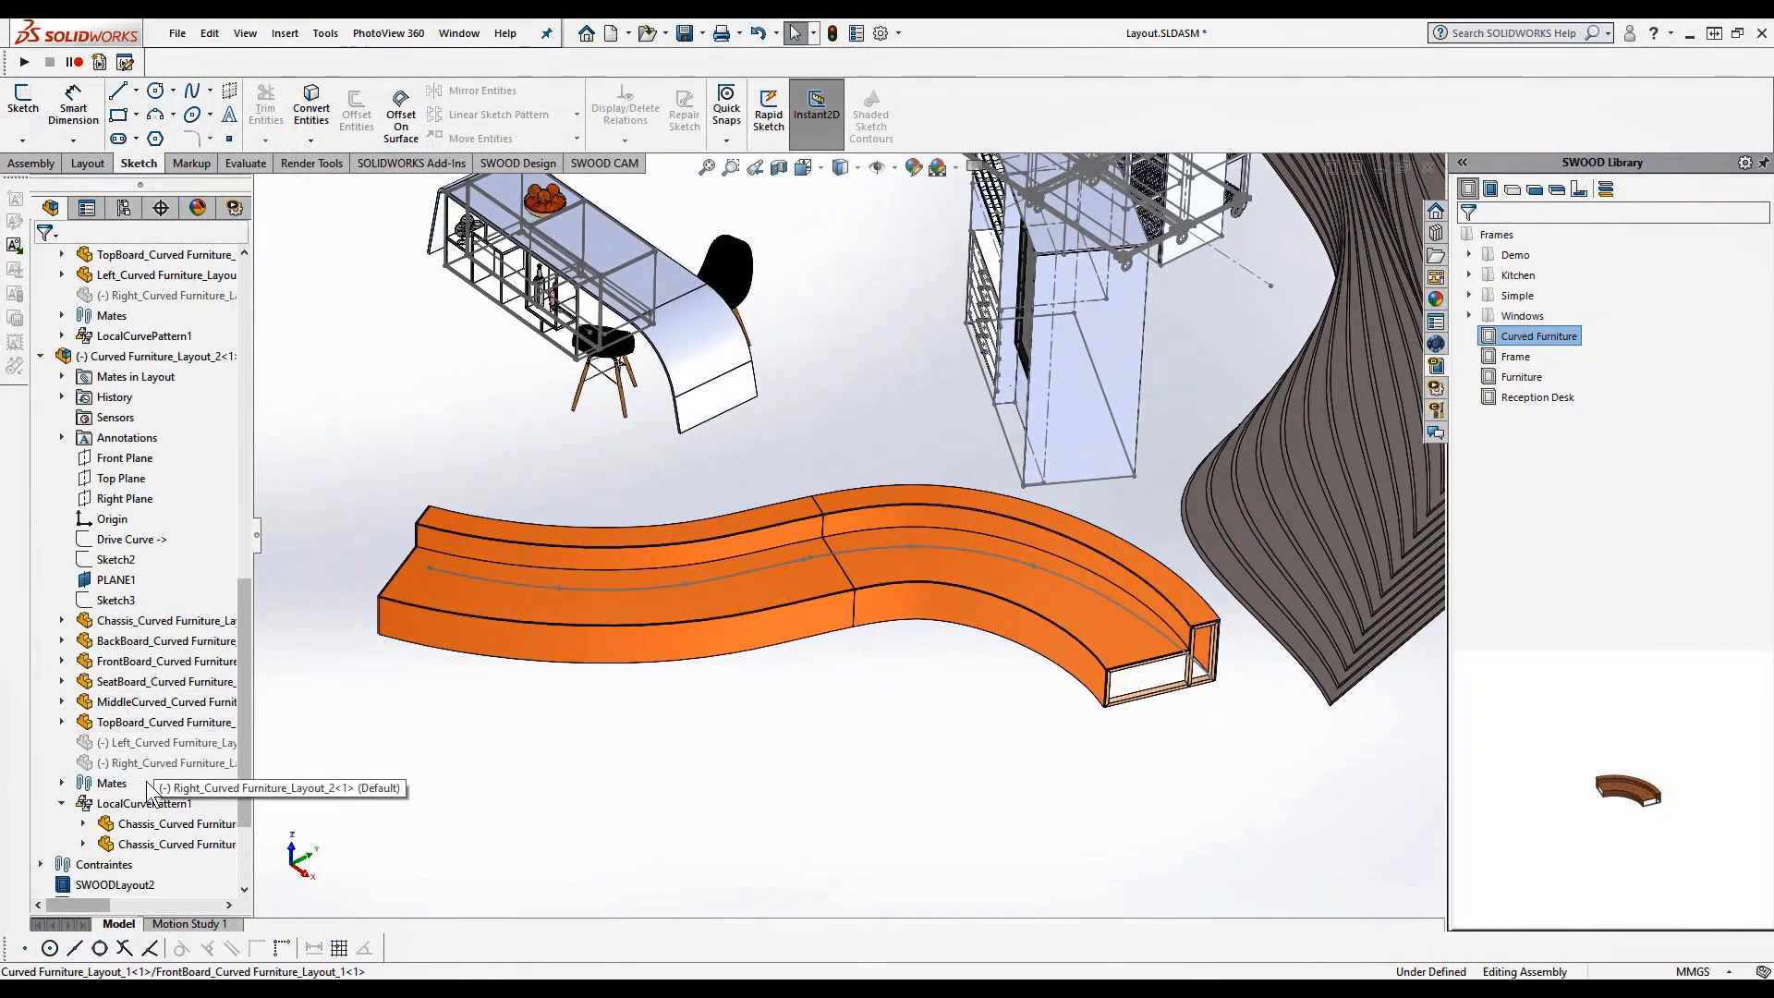
{"action": "left_click", "coordinate": [155, 762]}
{"action": "left_click", "coordinate": [287, 710]}
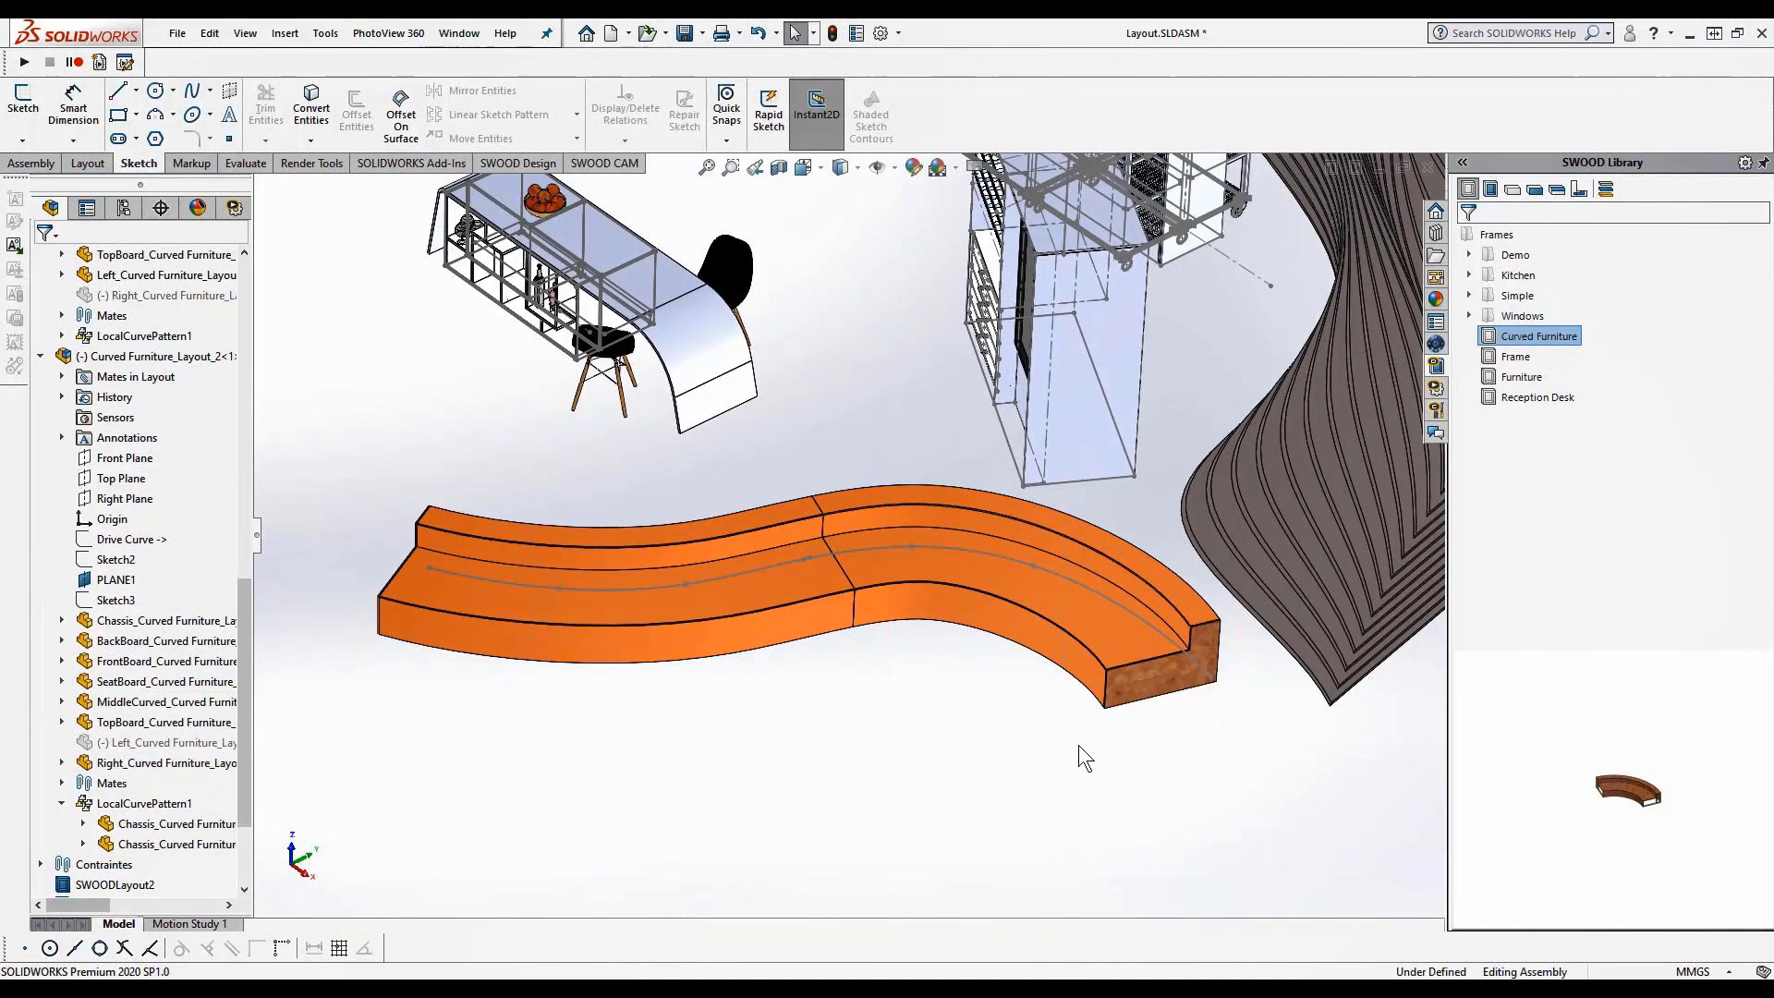
Hide the S-shaped layout sketch, Sketch9, that drives the two benches
{"action": "middle_click_drag", "start_coordinate": [1077, 752], "coordinate": [1171, 731]}
{"action": "scroll", "coordinate": [1172, 730], "scroll_direction": "up", "scroll_amount": 3}
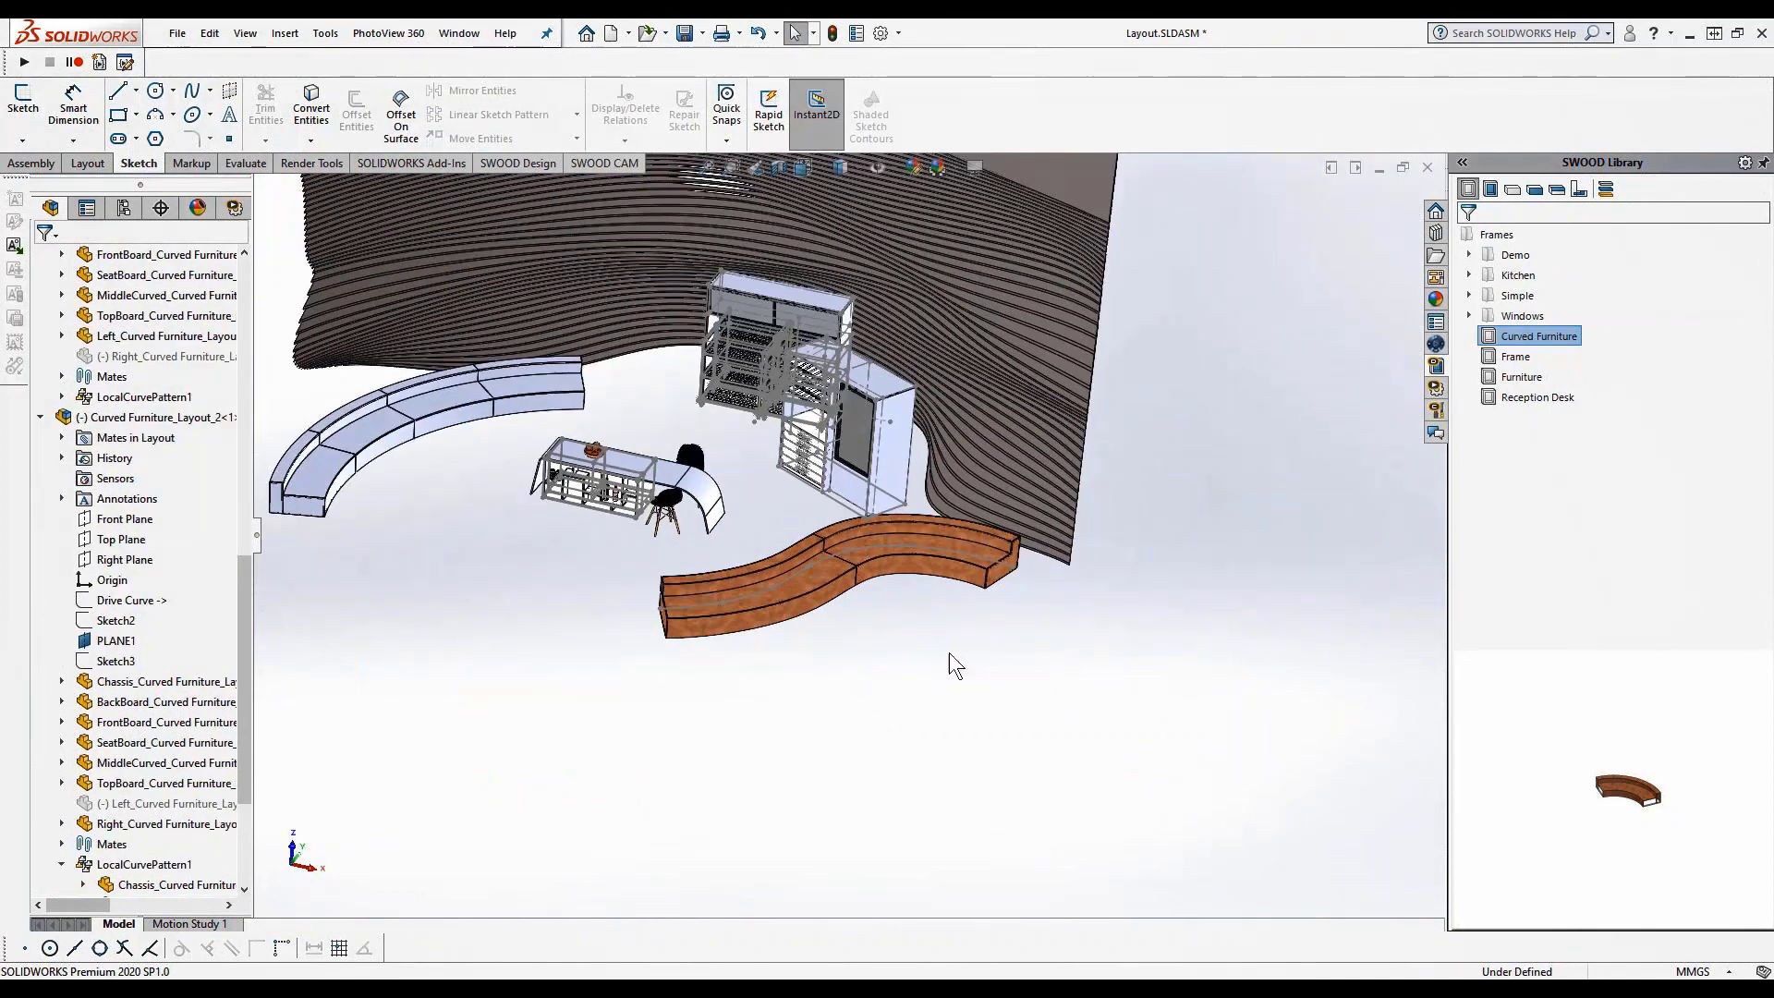
{"action": "scroll", "coordinate": [498, 569], "scroll_direction": "down", "scroll_amount": 2}
{"action": "scroll", "coordinate": [249, 785], "scroll_direction": "down", "scroll_amount": 4}
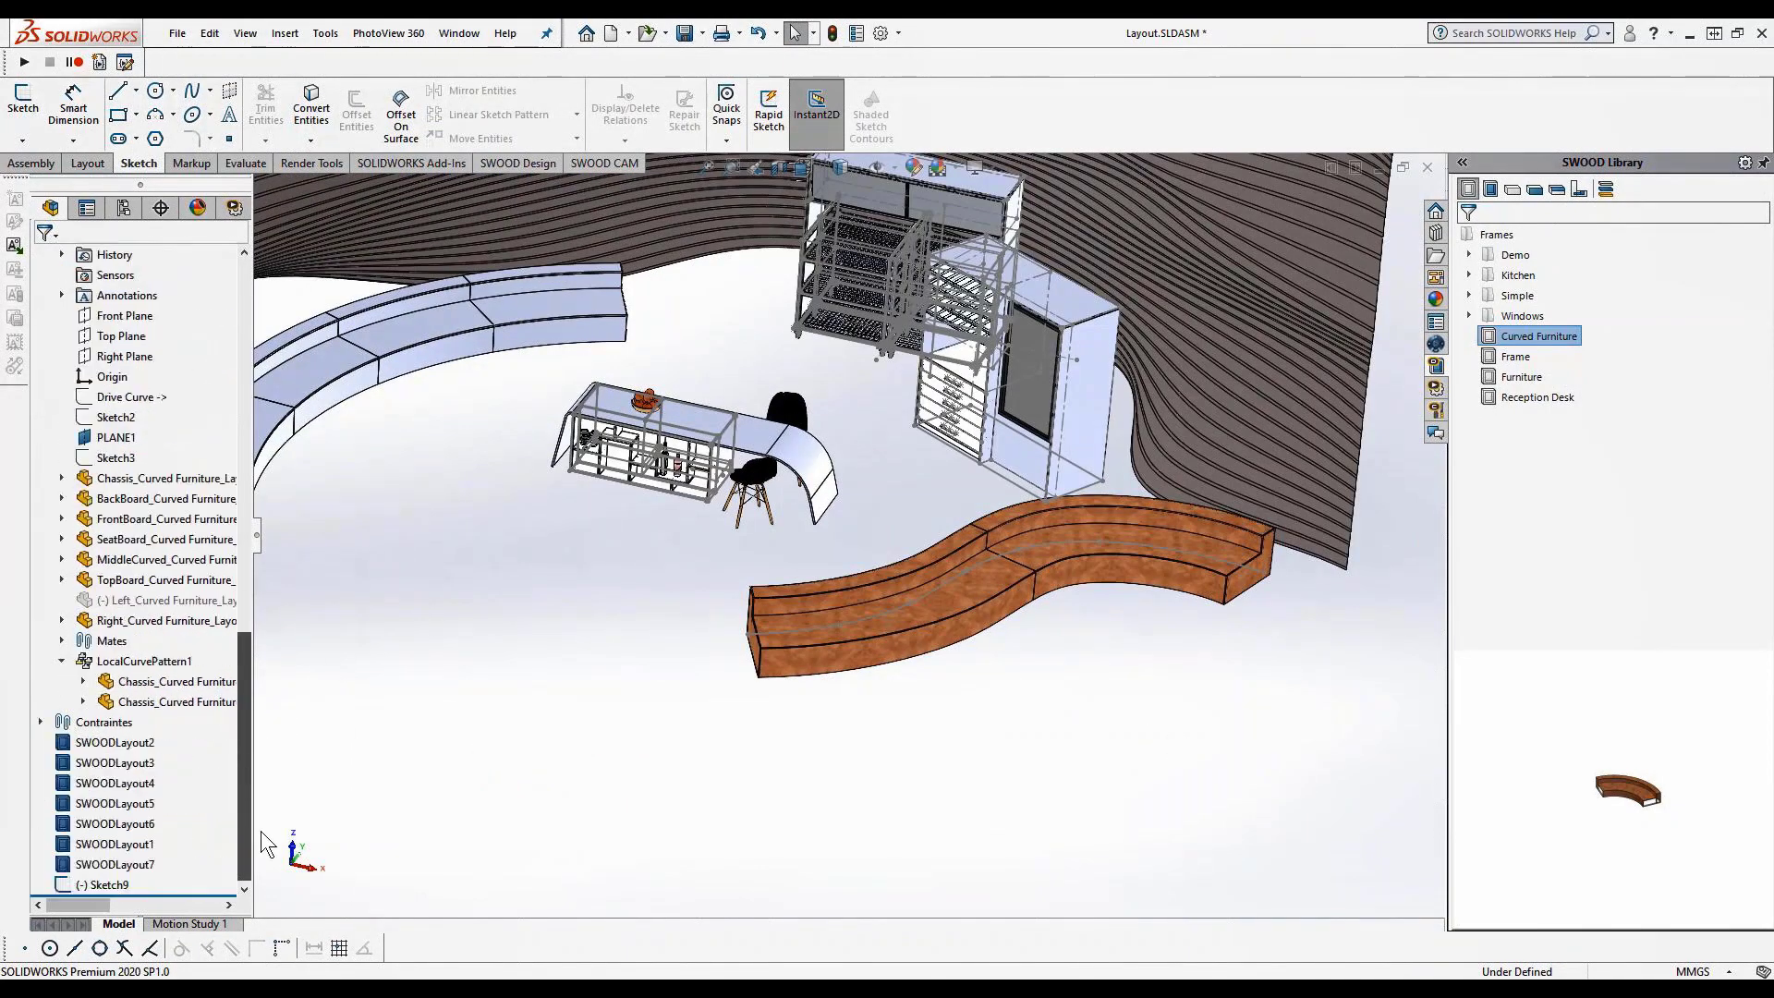
{"action": "left_click", "coordinate": [121, 883]}
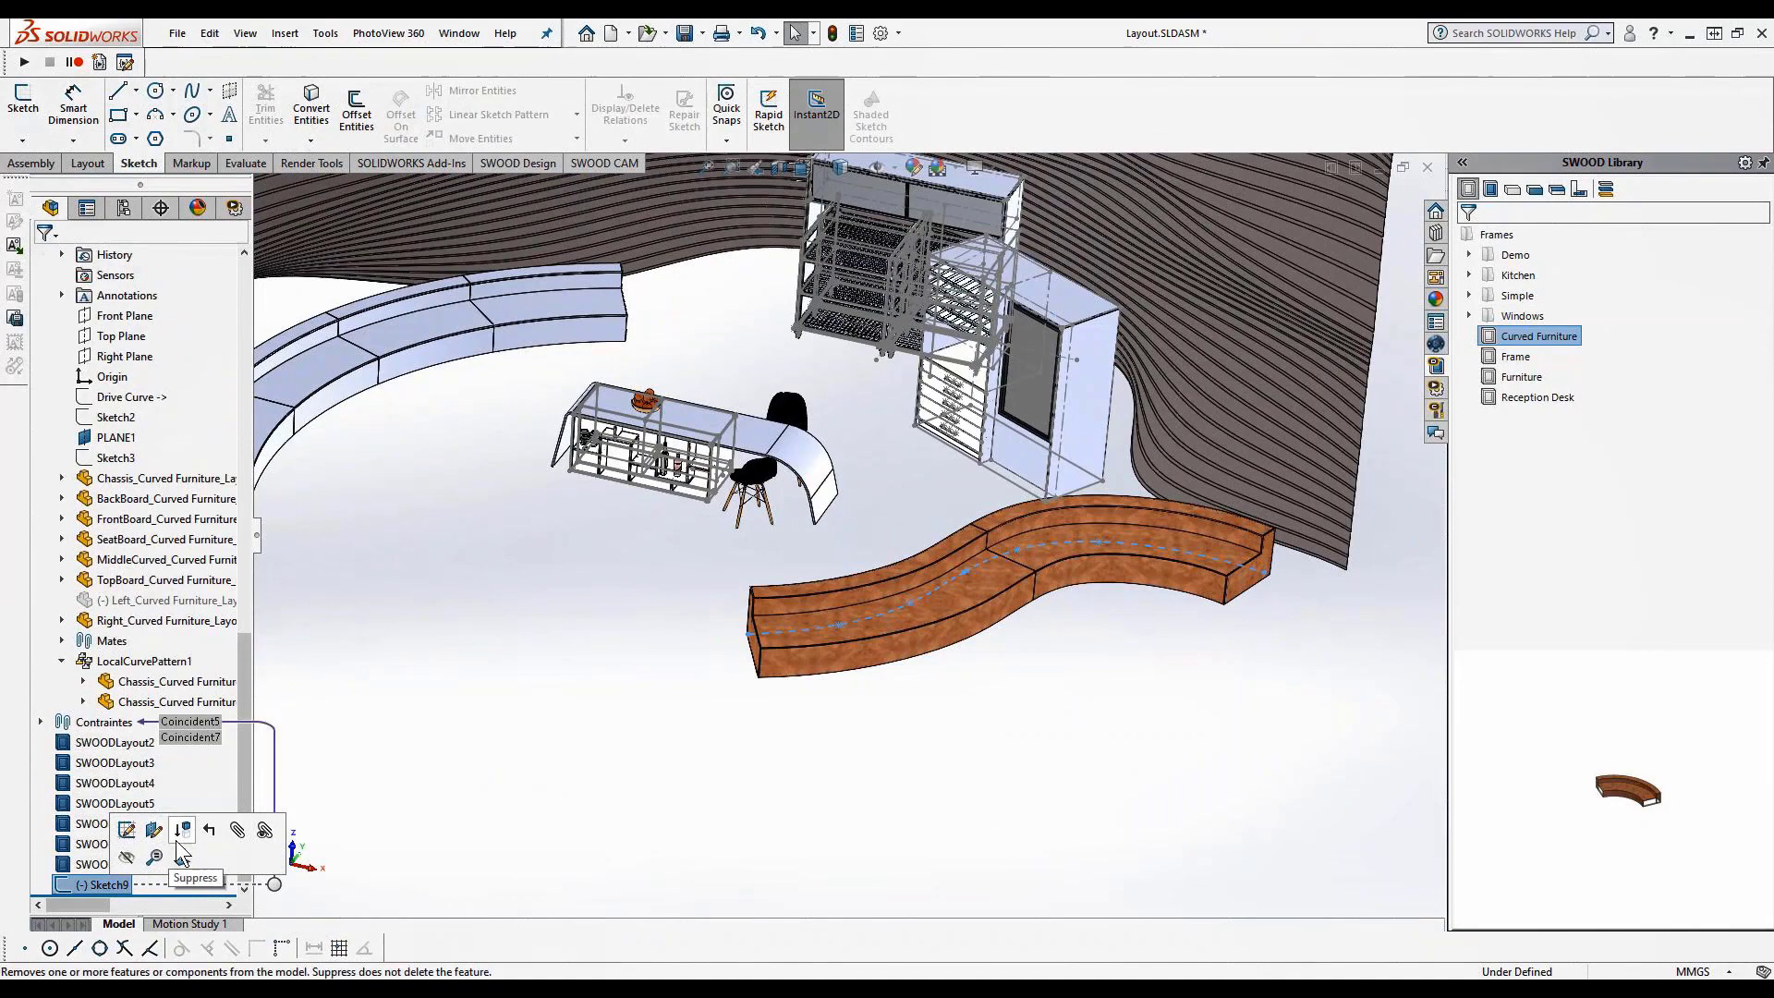
{"action": "left_click", "coordinate": [128, 859]}
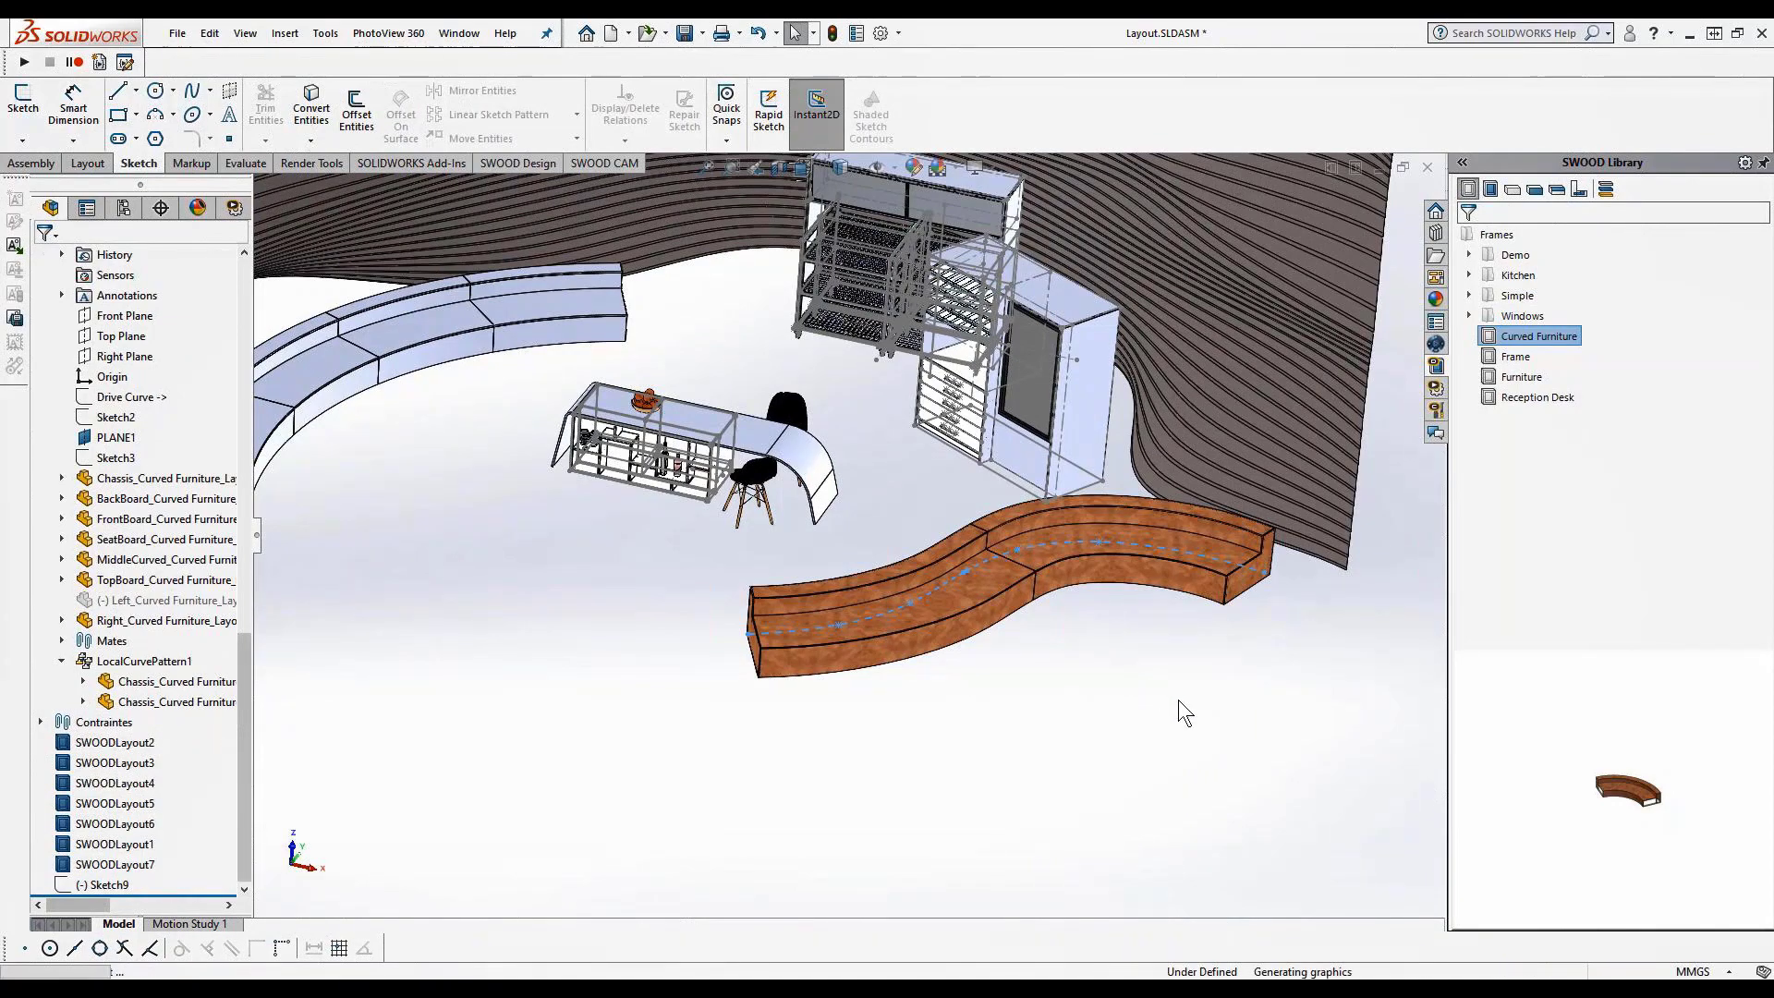
{"action": "scroll", "coordinate": [1175, 697], "scroll_direction": "up", "scroll_amount": 1}
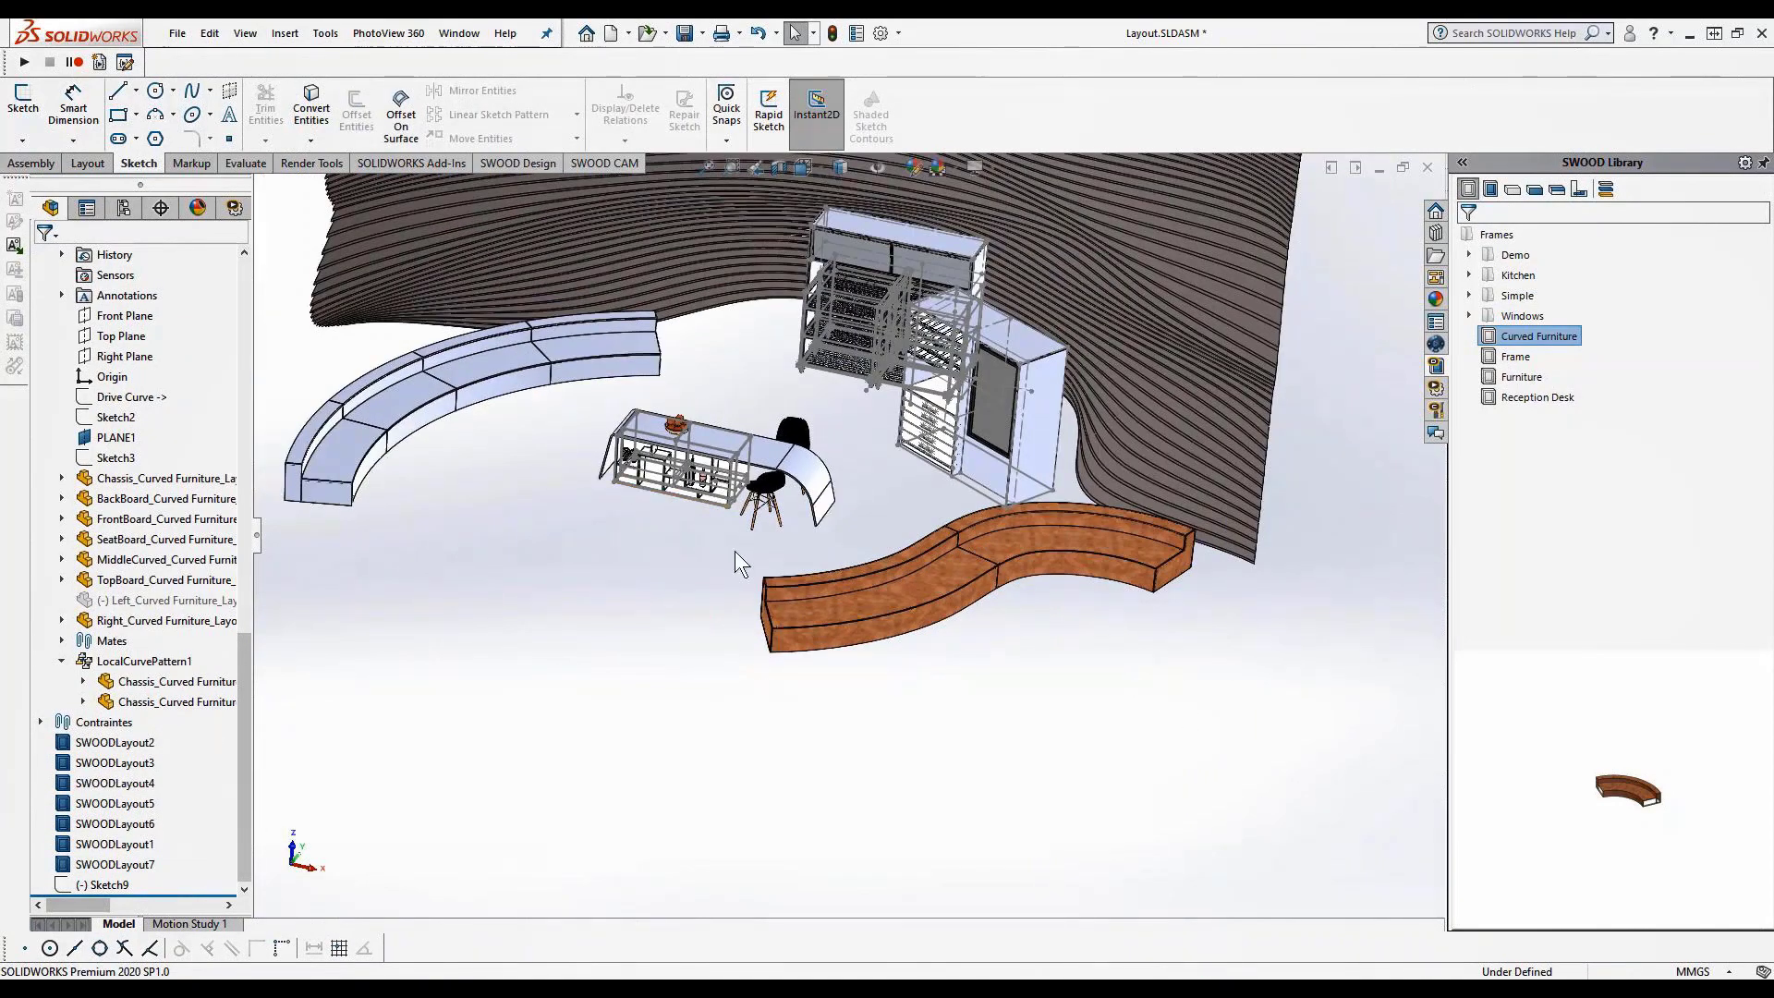
Turn on perspective display, view the whole layout through Camera1, and hide the feature tree
{"action": "middle_click_drag", "start_coordinate": [737, 558], "coordinate": [769, 591]}
{"action": "key", "text": "space"}
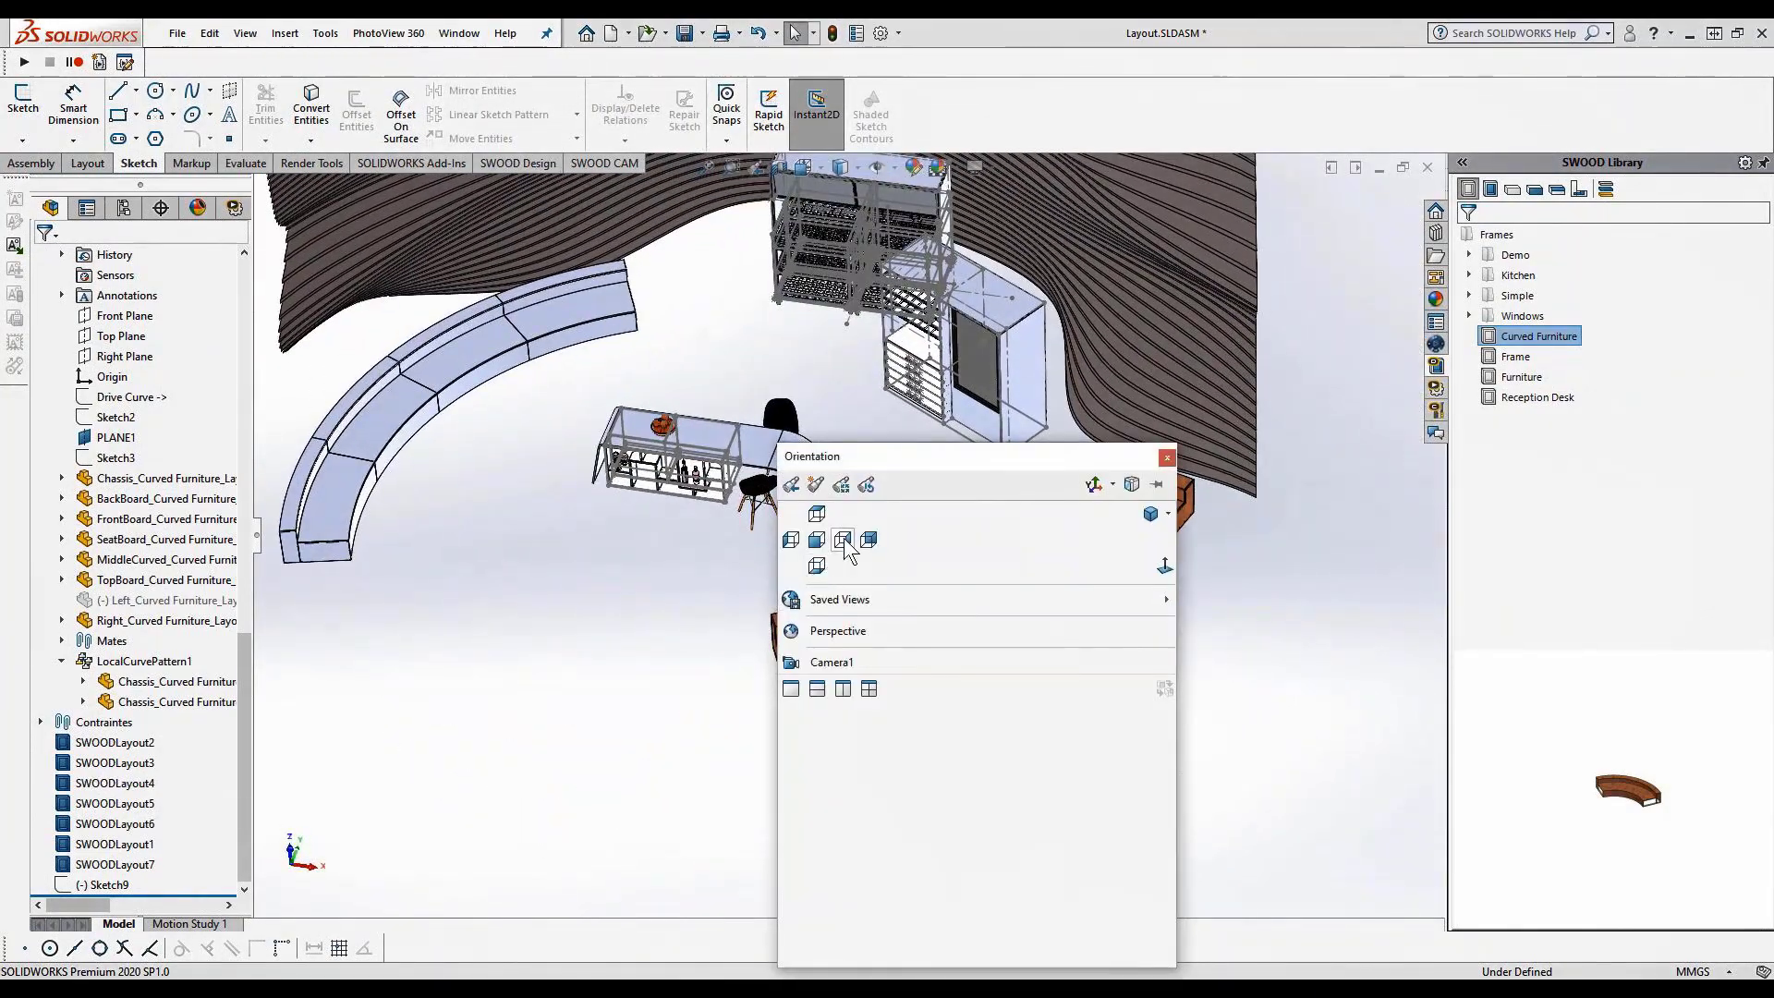
{"action": "left_click", "coordinate": [840, 630]}
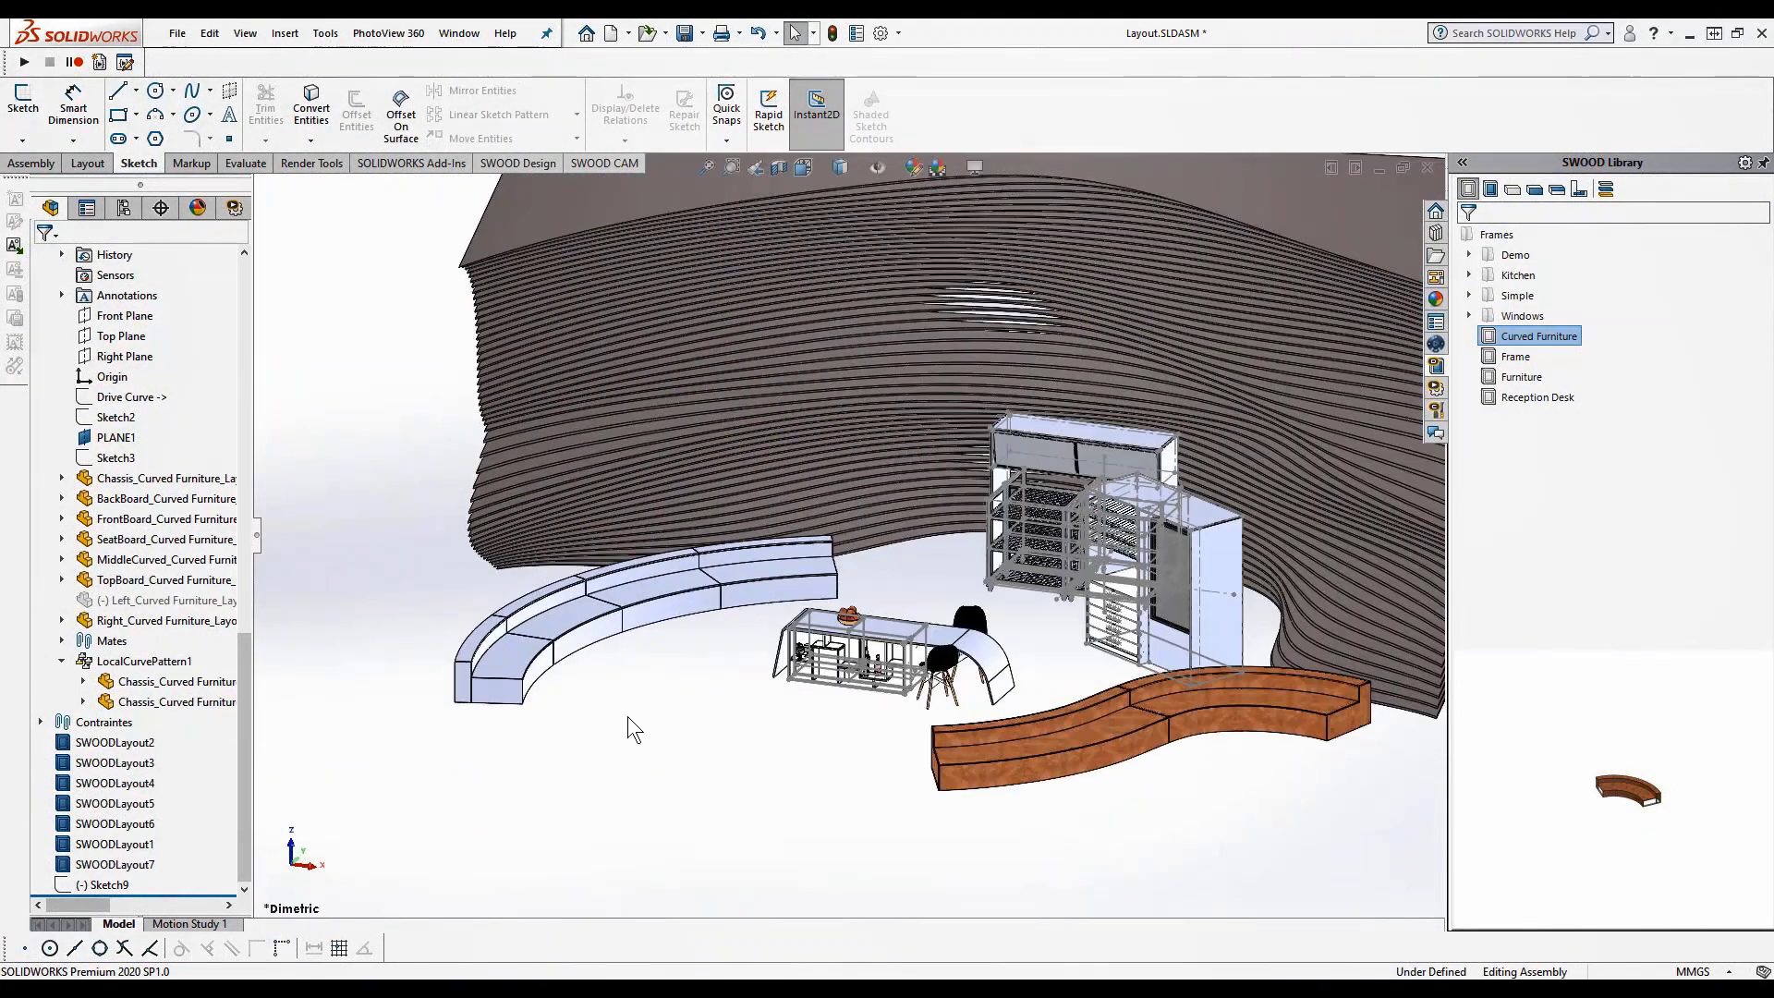
{"action": "key", "text": "space"}
{"action": "left_click", "coordinate": [486, 662]}
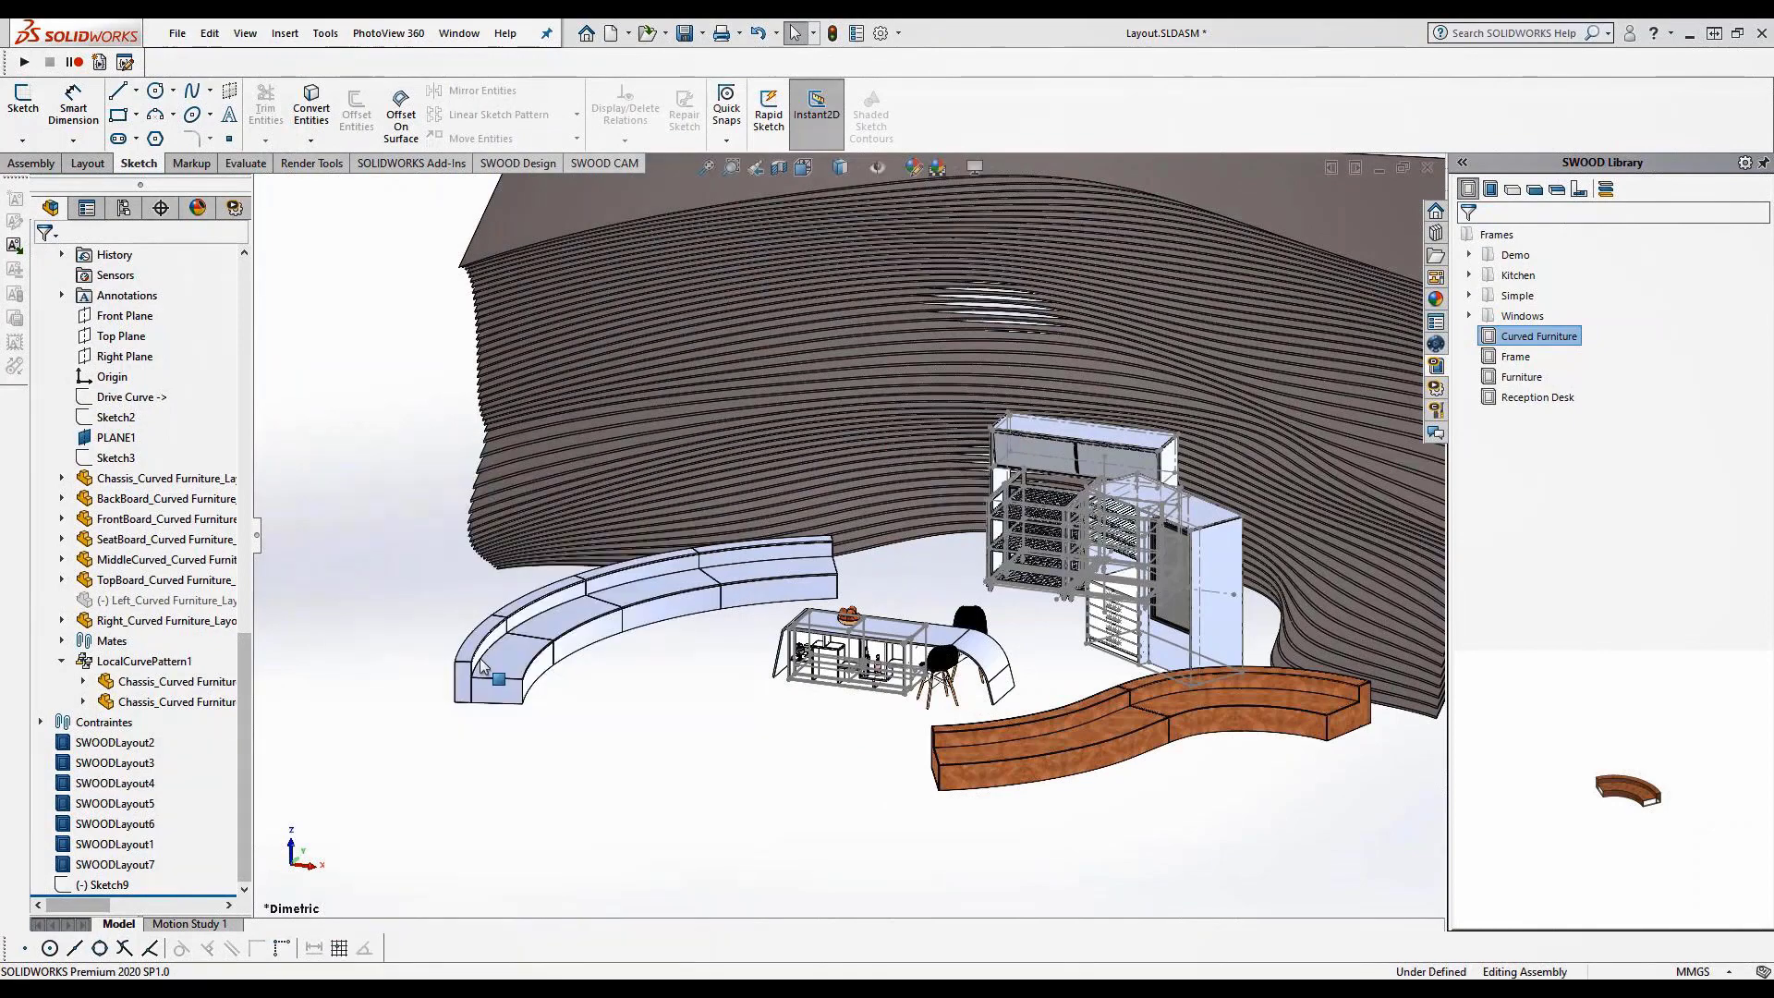
{"action": "key", "text": "F9"}
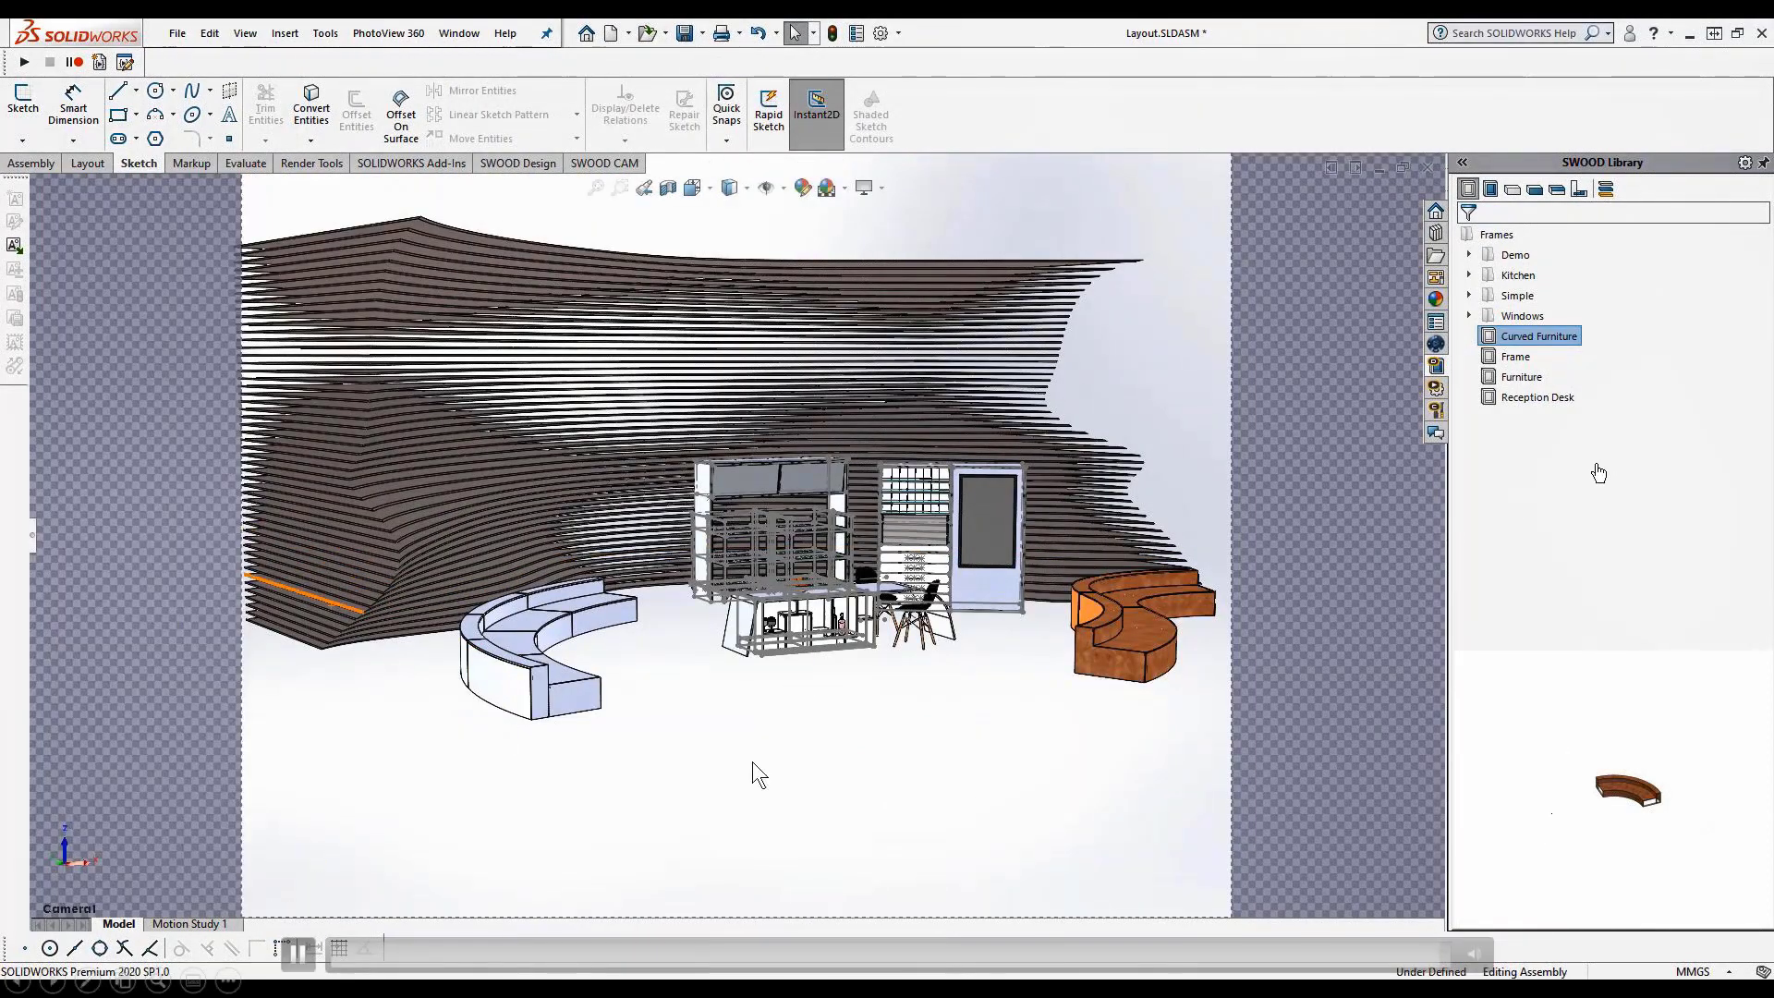
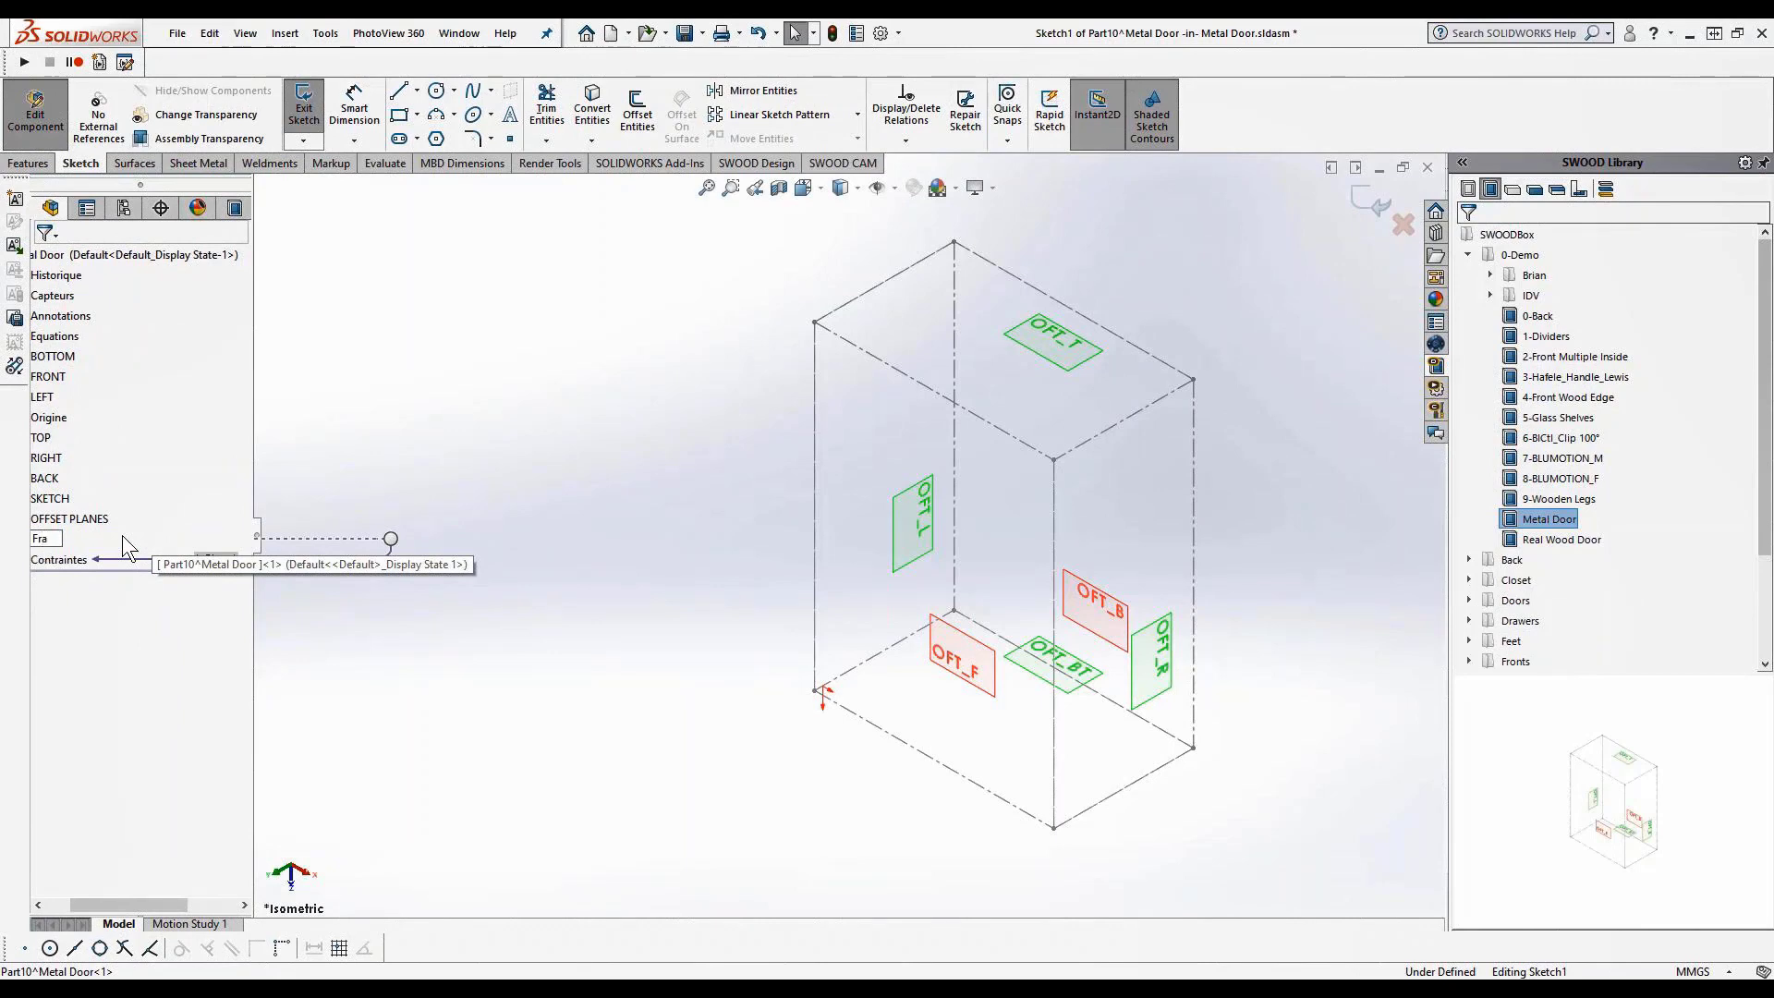
Rename the new part in Metal Door as Frame and sketch a corner rectangle about 463 x 685 mm on the box's front
{"action": "key", "text": "Return"}
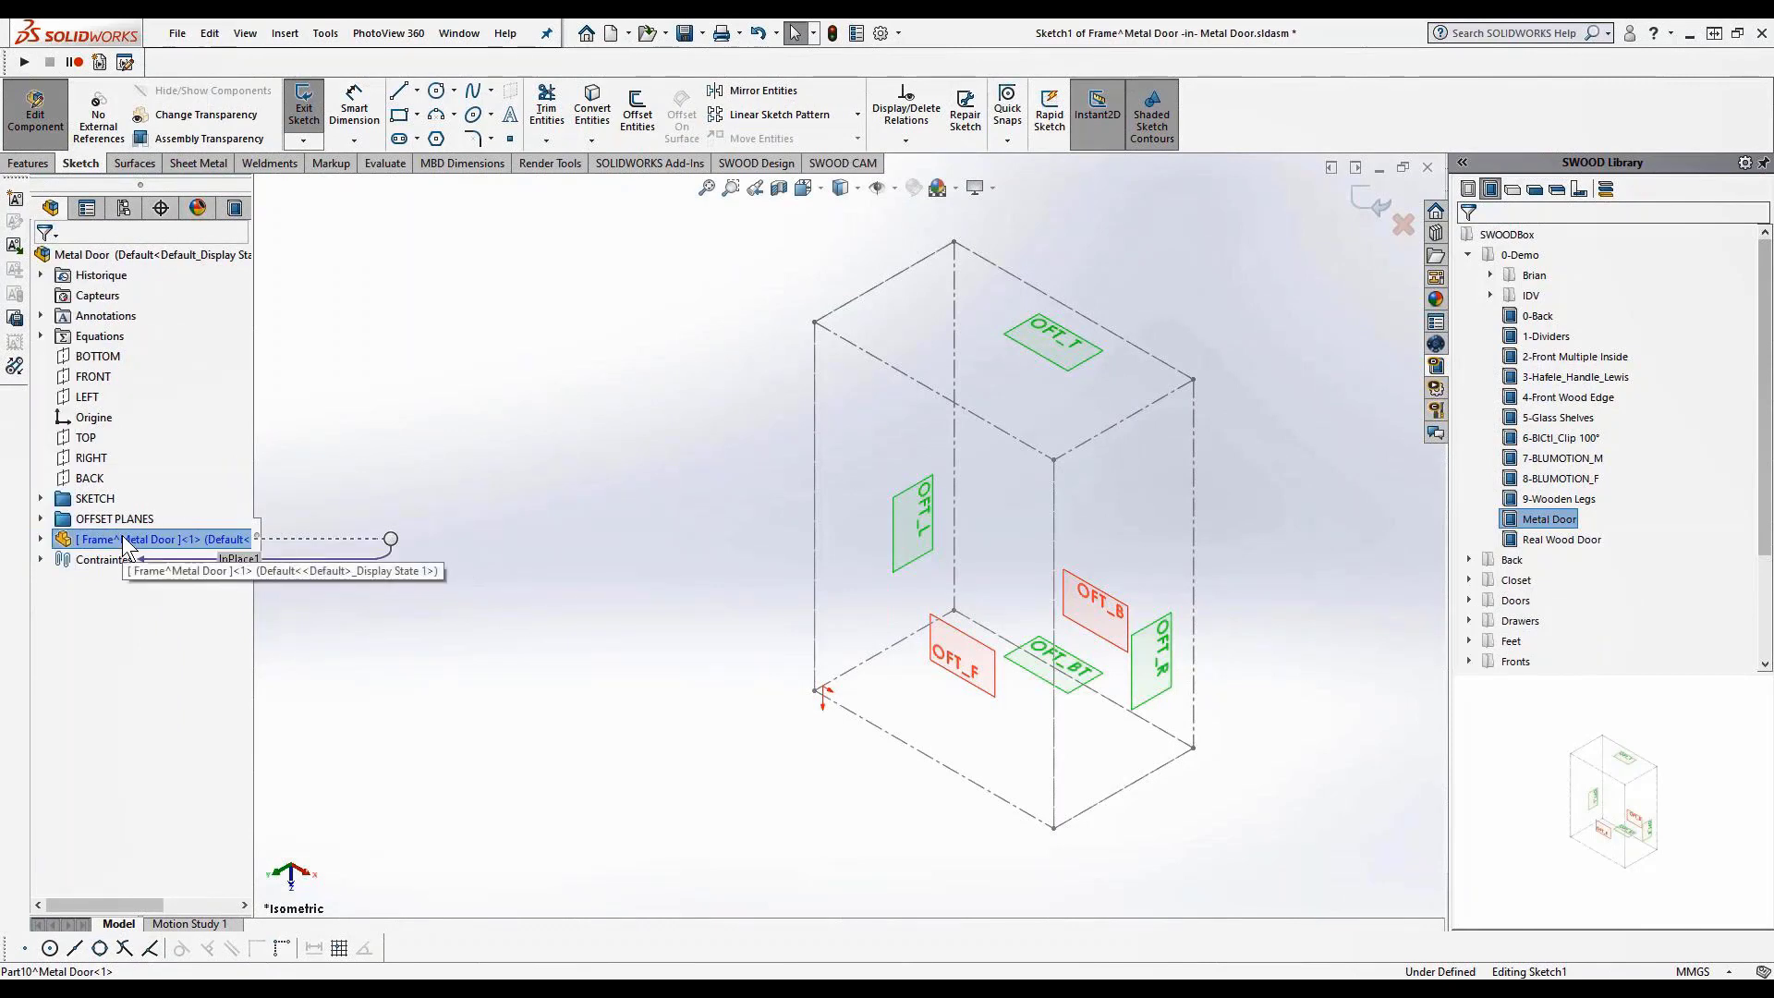
{"action": "left_click", "coordinate": [407, 121]}
{"action": "left_click", "coordinate": [850, 361]}
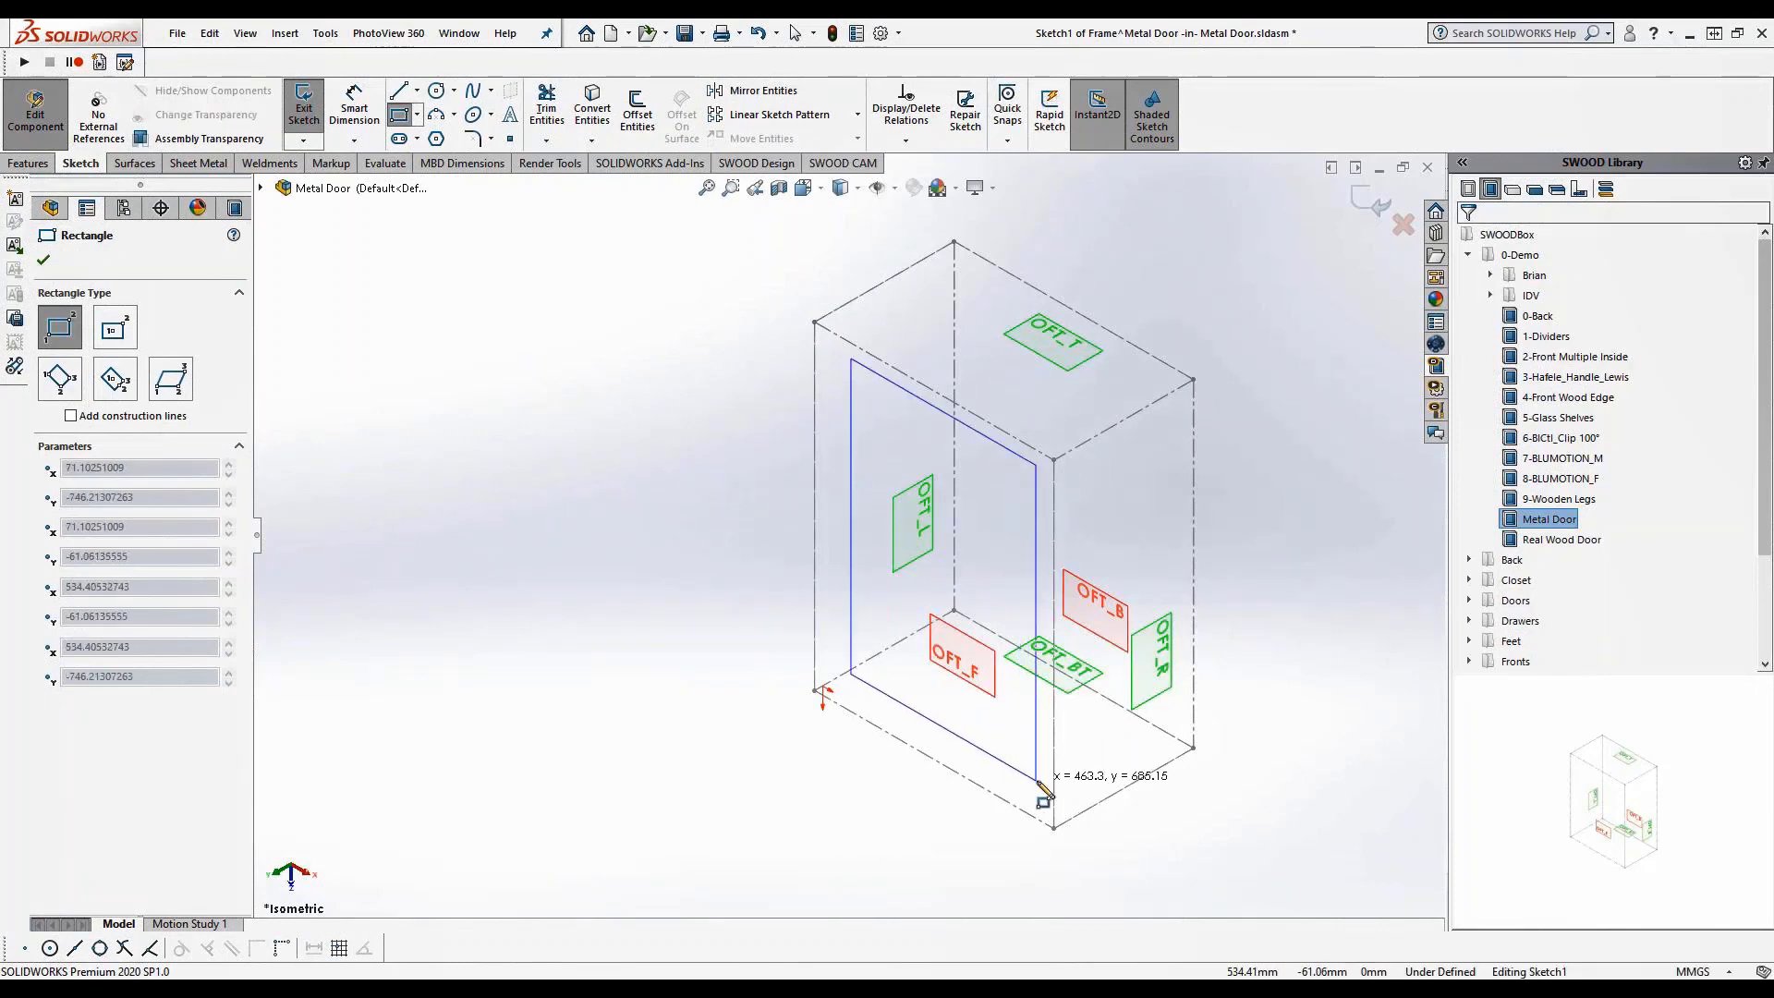
{"action": "left_click", "coordinate": [1038, 781]}
{"action": "key", "text": "Escape"}
Add Pierce relations tying the rectangle's upper-left corner to the box's upper-left depth edge and its lower-right corner to the lower-right depth edge
{"action": "left_click", "coordinate": [850, 357]}
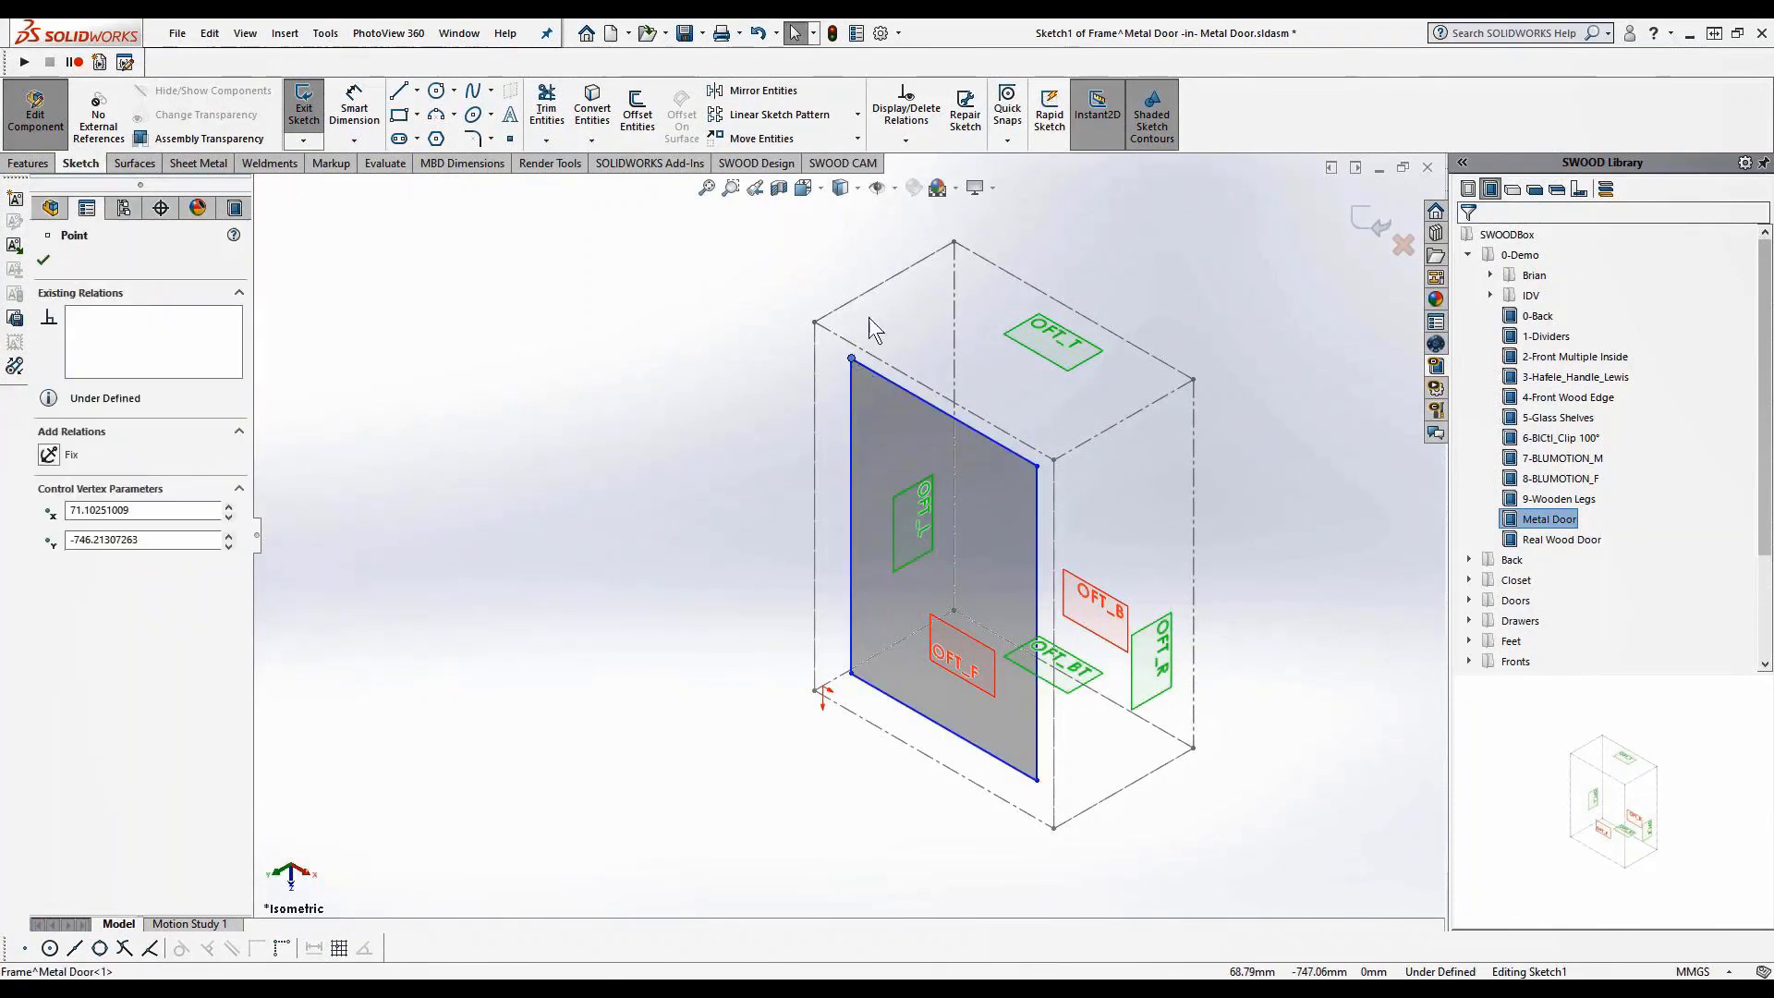
{"action": "left_click", "coordinate": [850, 300], "text": "ctrl"}
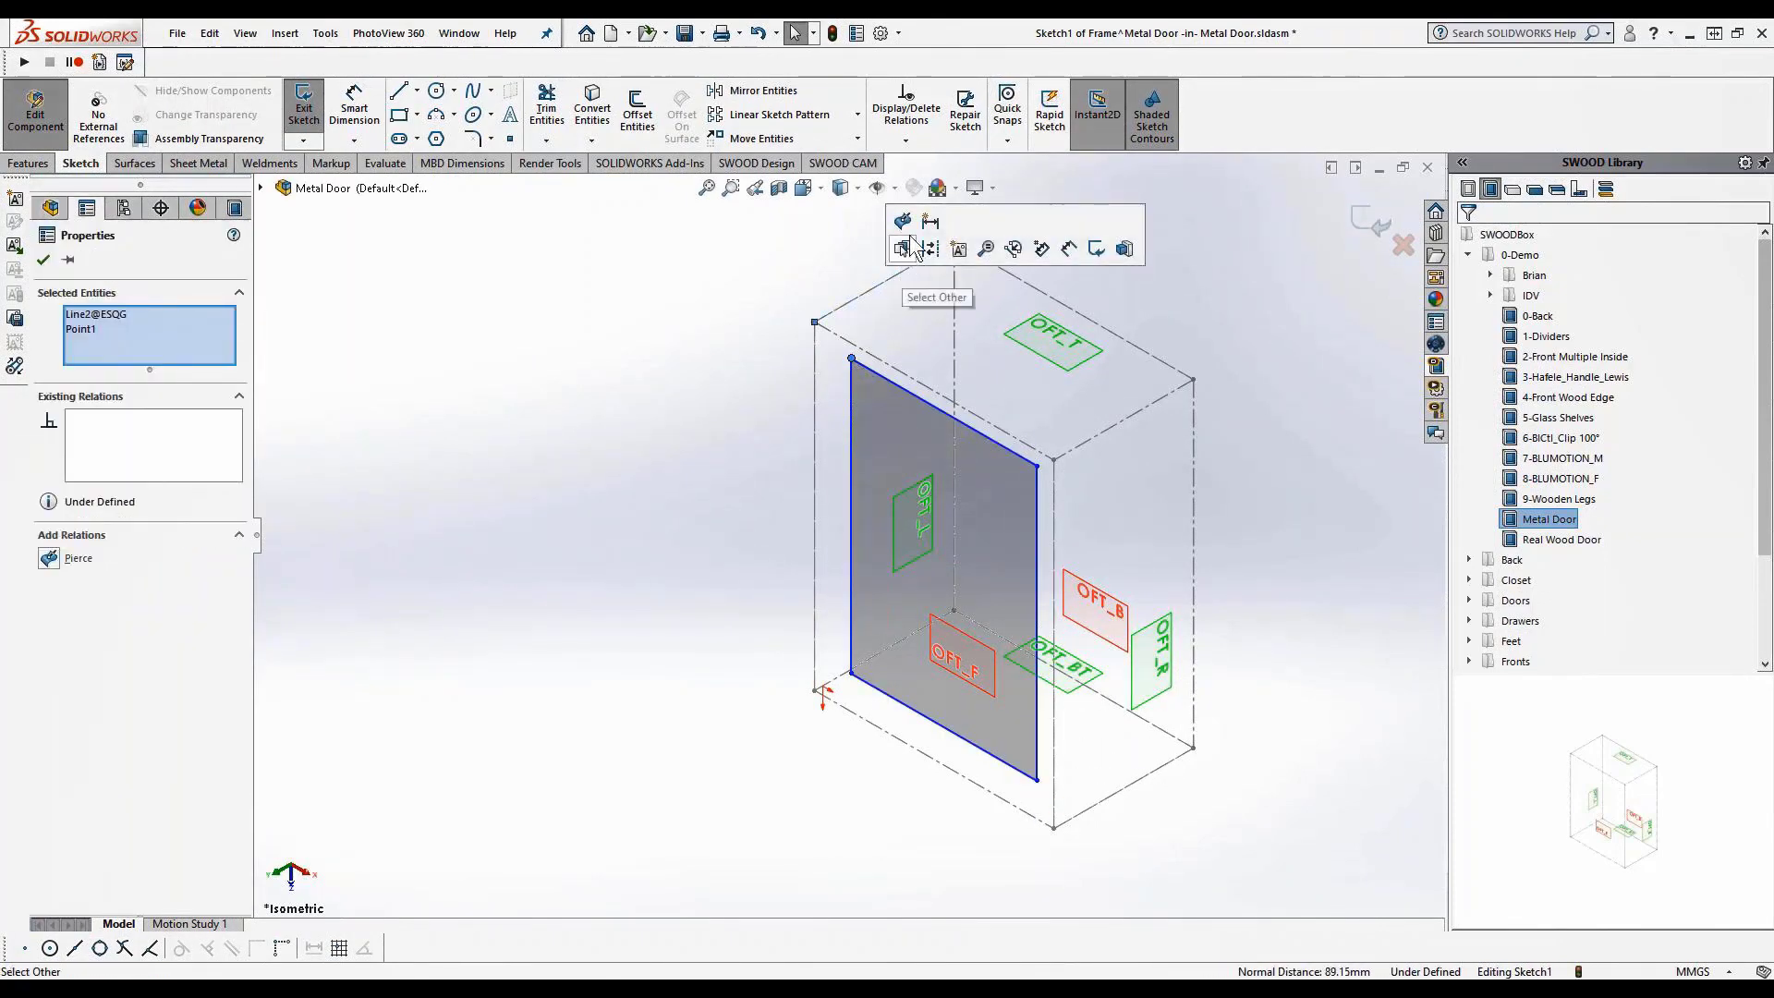
{"action": "left_click", "coordinate": [903, 221]}
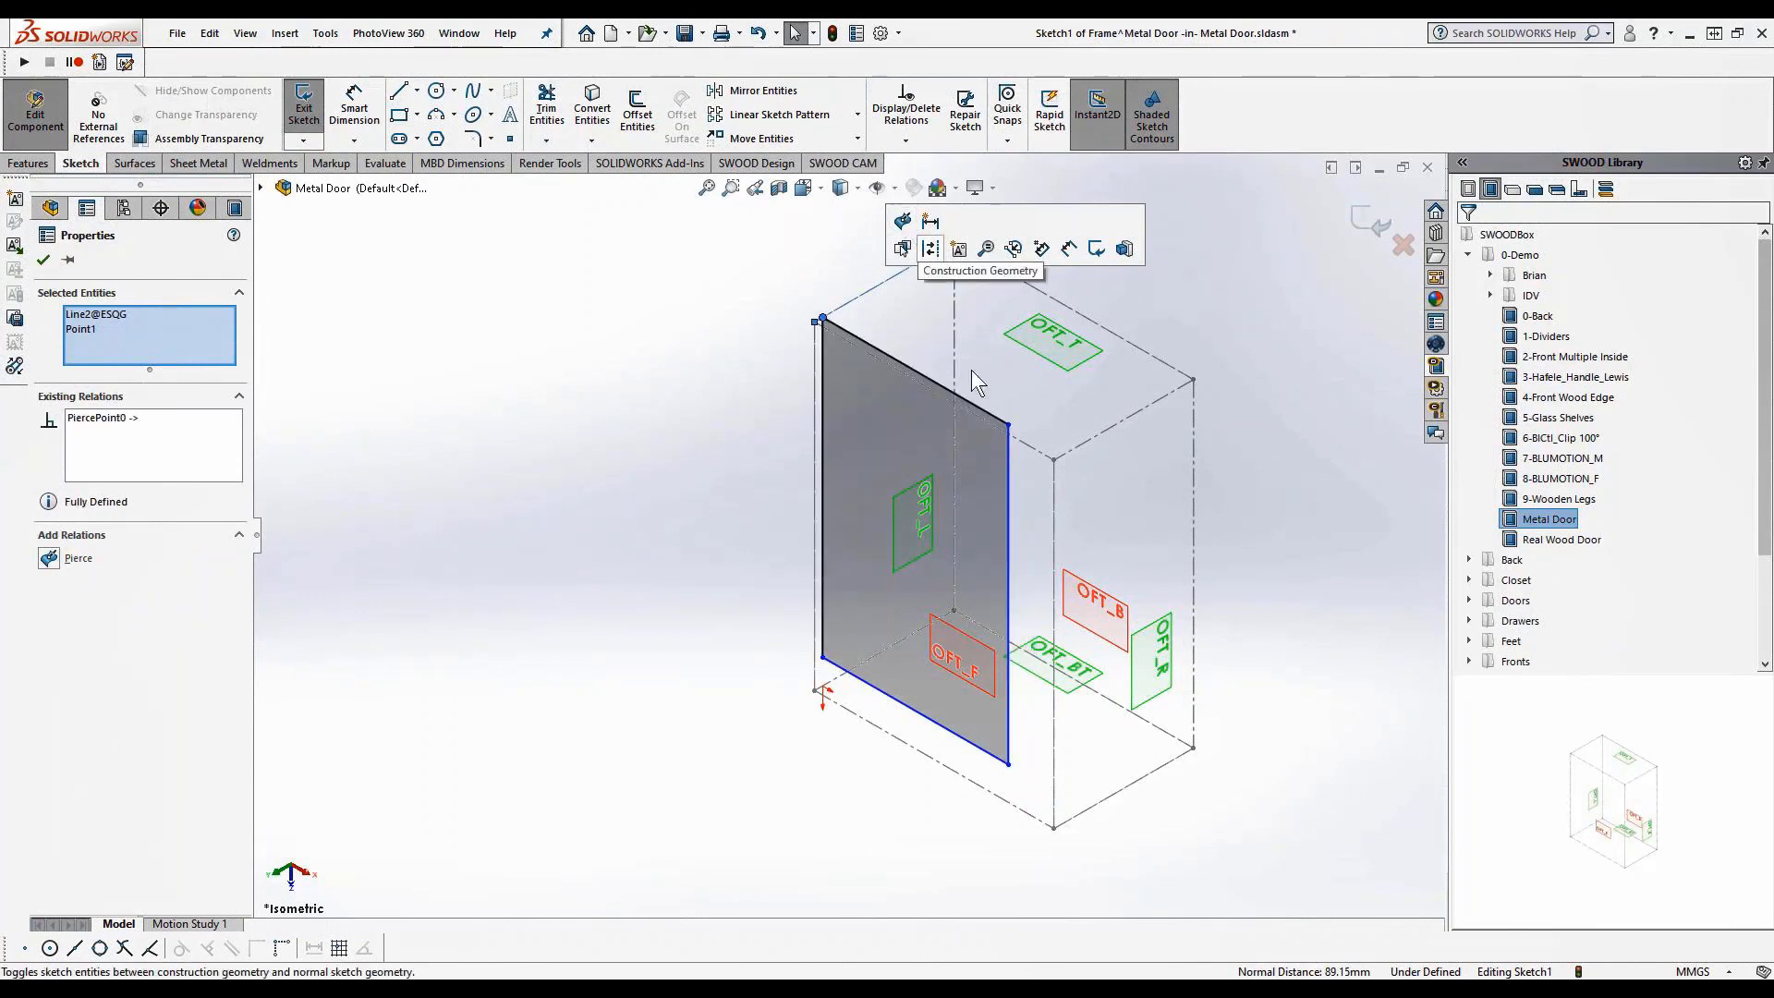
{"action": "left_click", "coordinate": [1009, 769]}
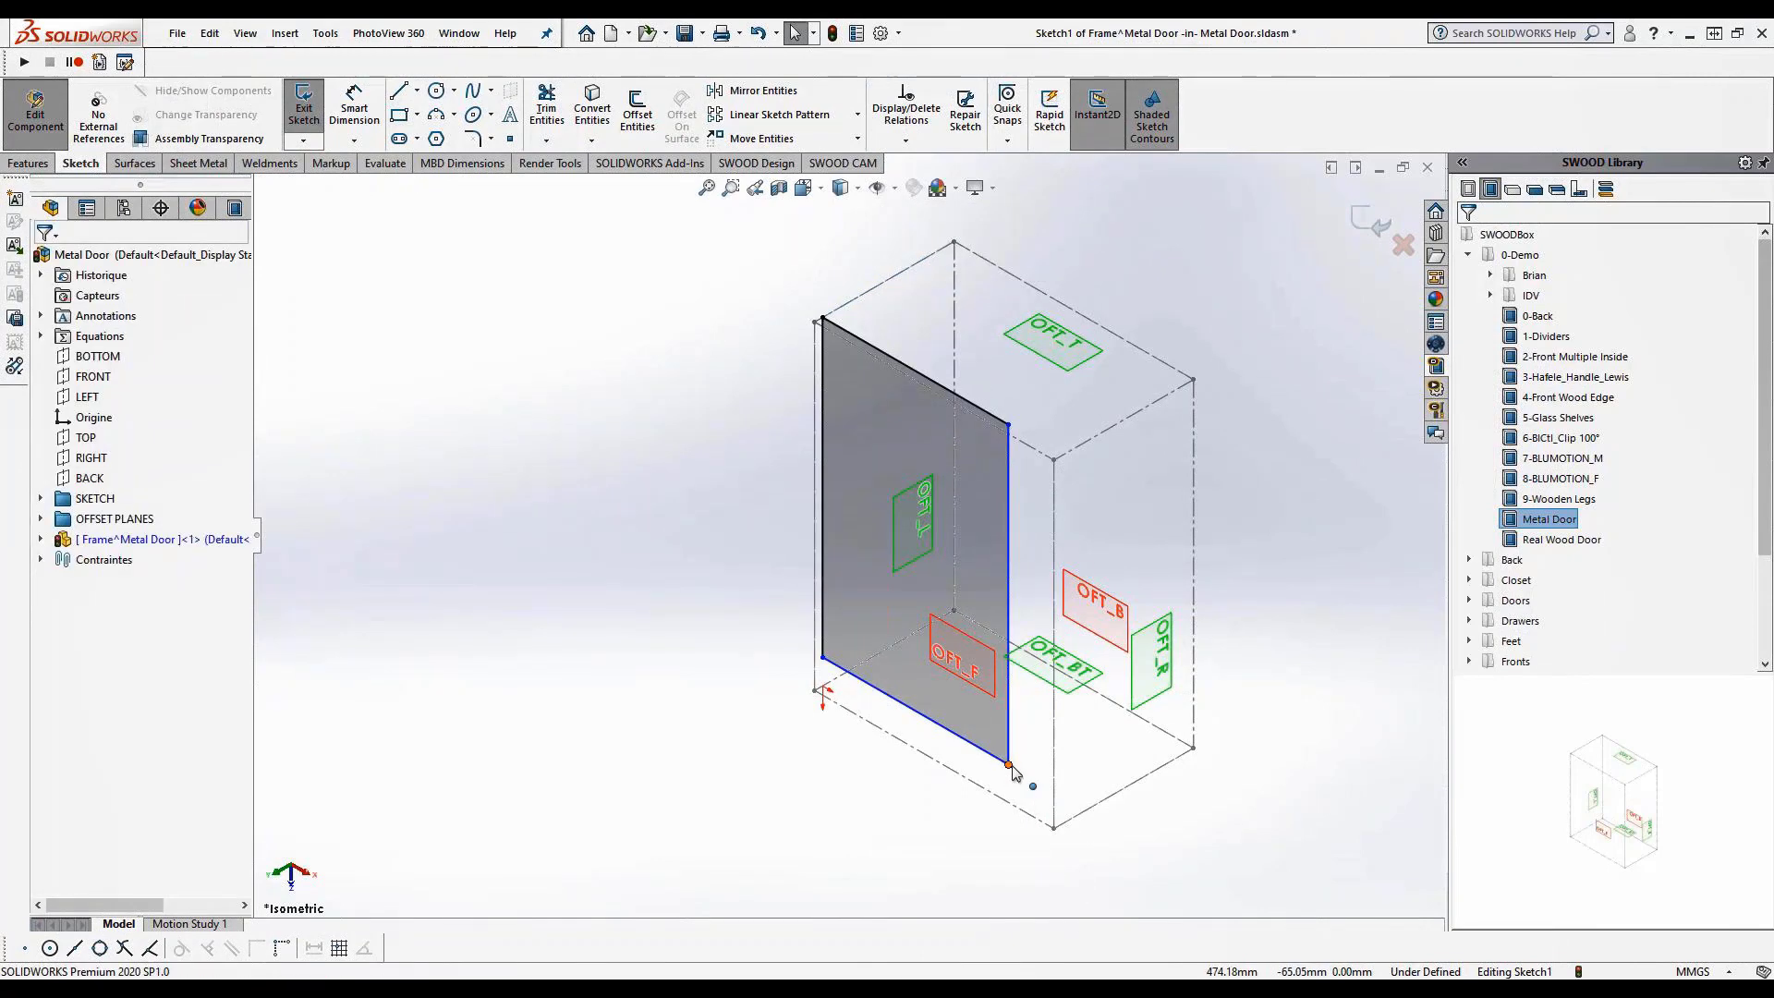
{"action": "left_click", "coordinate": [1077, 817], "text": "ctrl"}
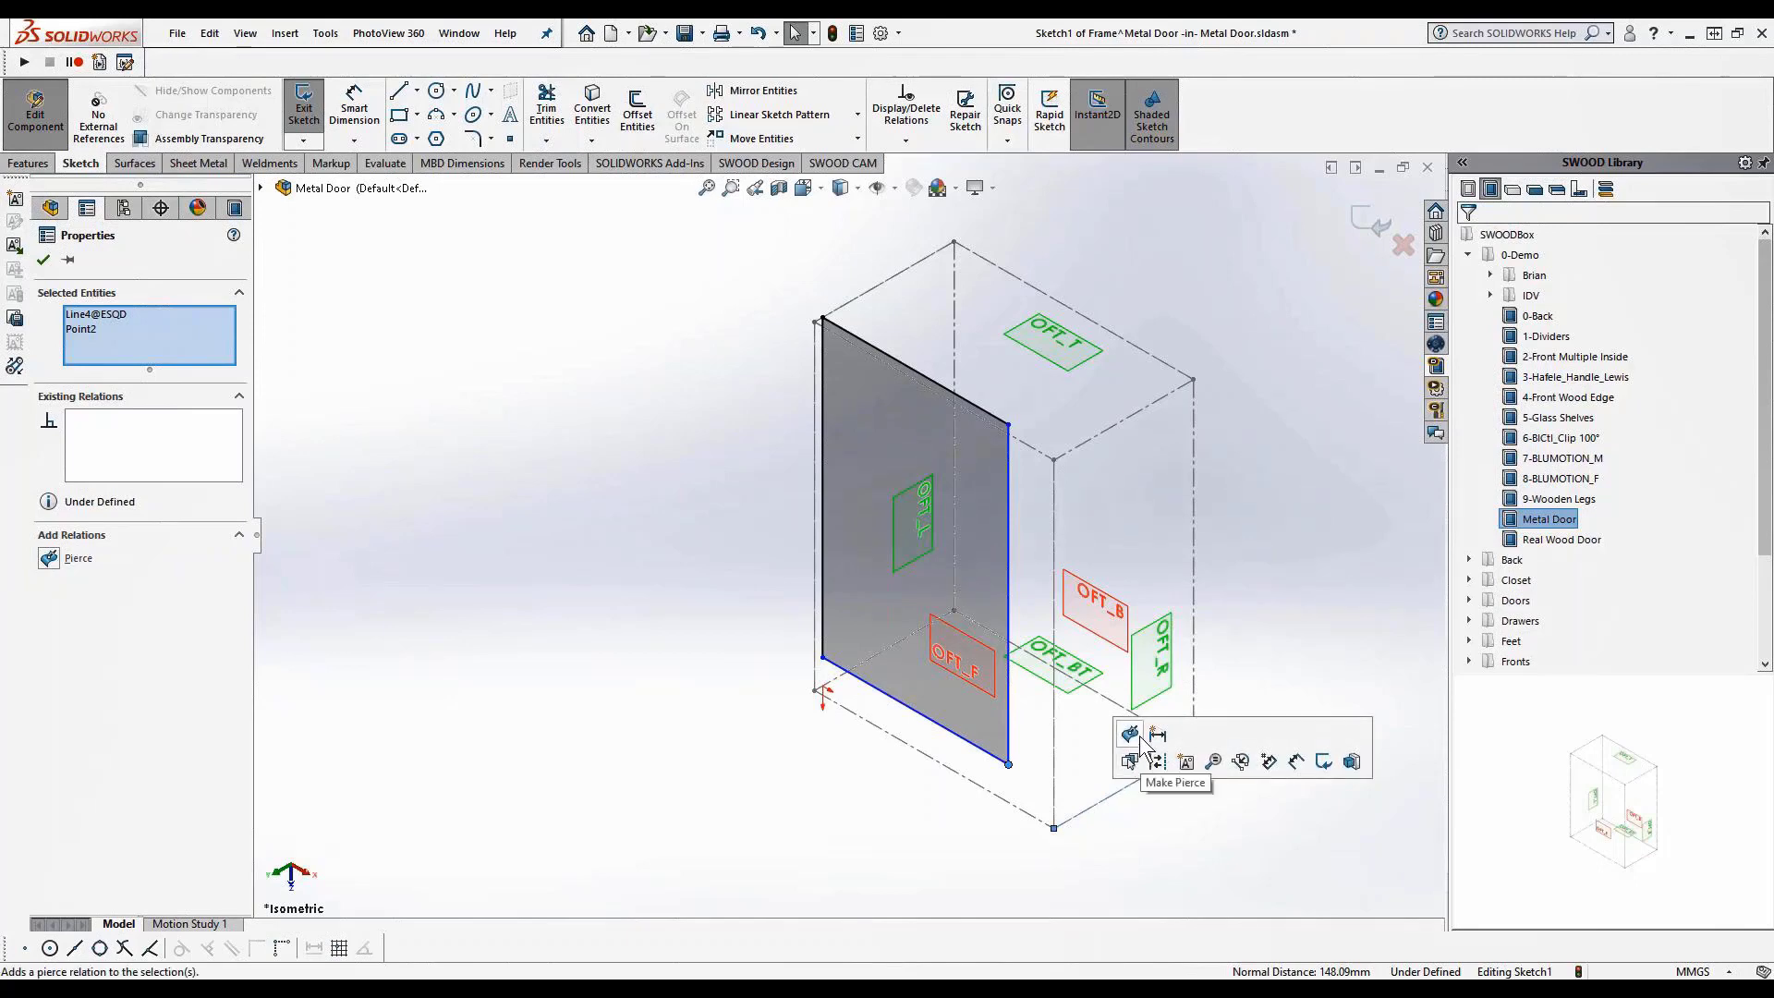
{"action": "left_click", "coordinate": [1129, 761]}
{"action": "left_click", "coordinate": [1148, 854]}
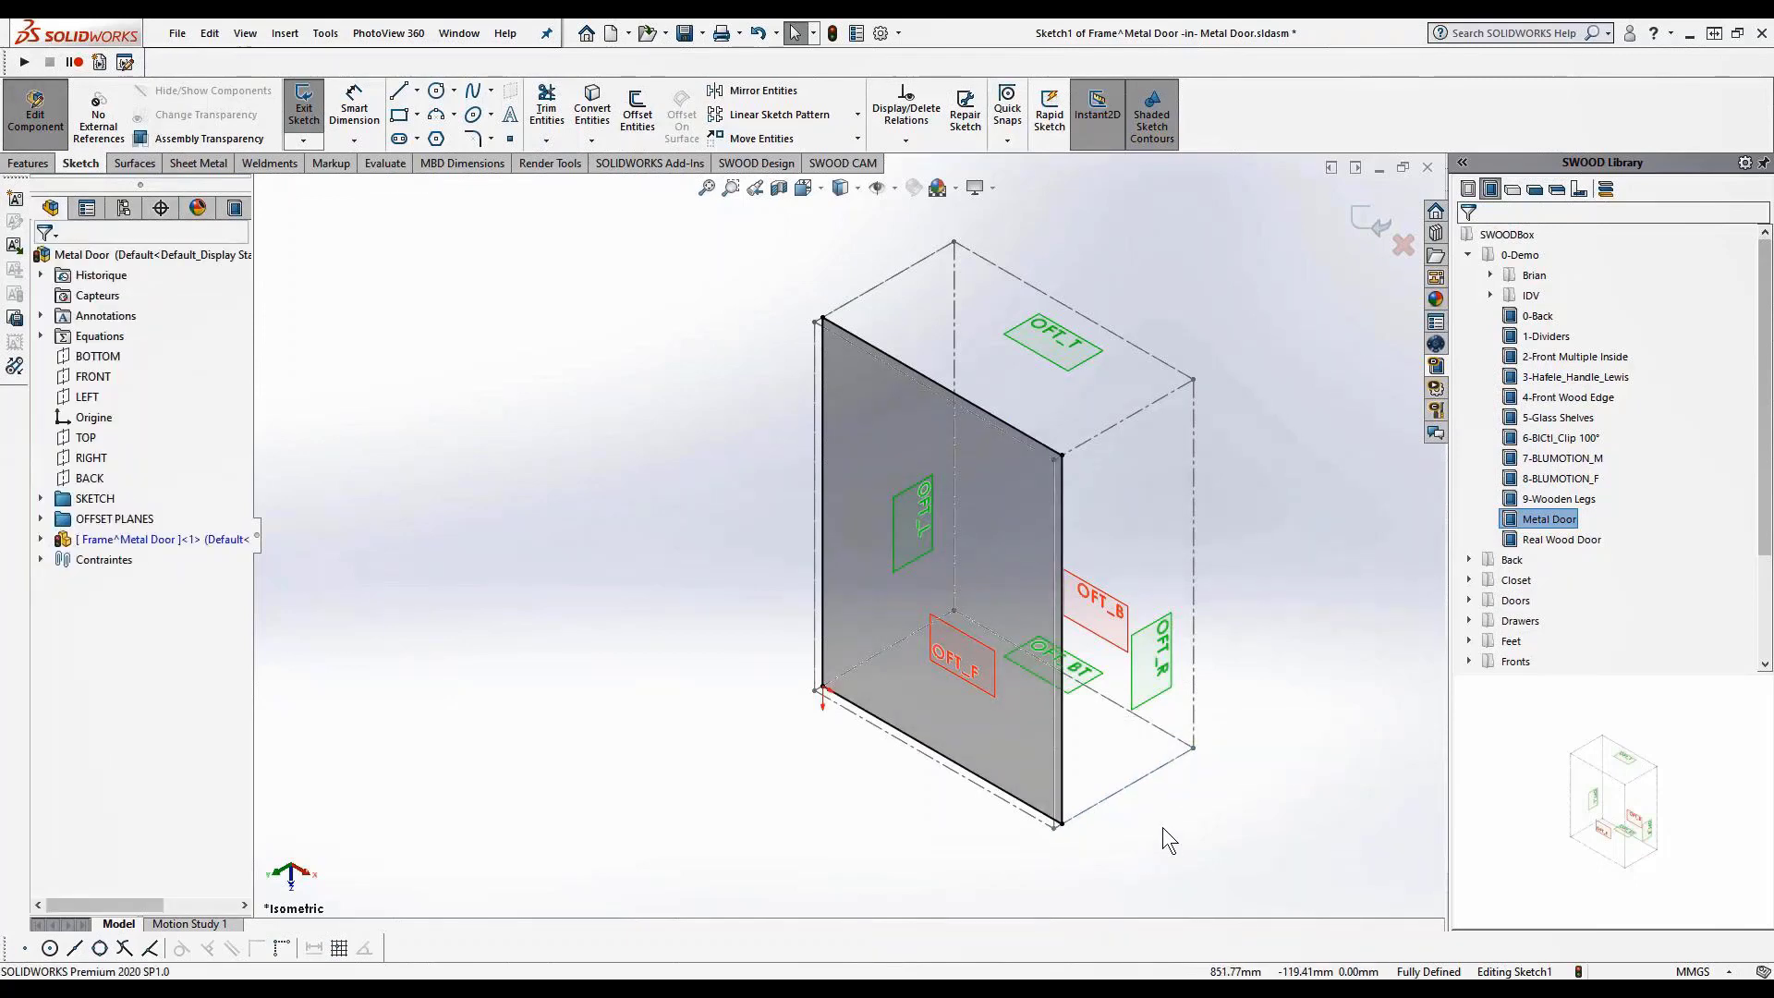
Extrude the front rectangle 20 mm in the reversed direction as a thin feature with a 2 mm wall
{"action": "left_click", "coordinate": [28, 163]}
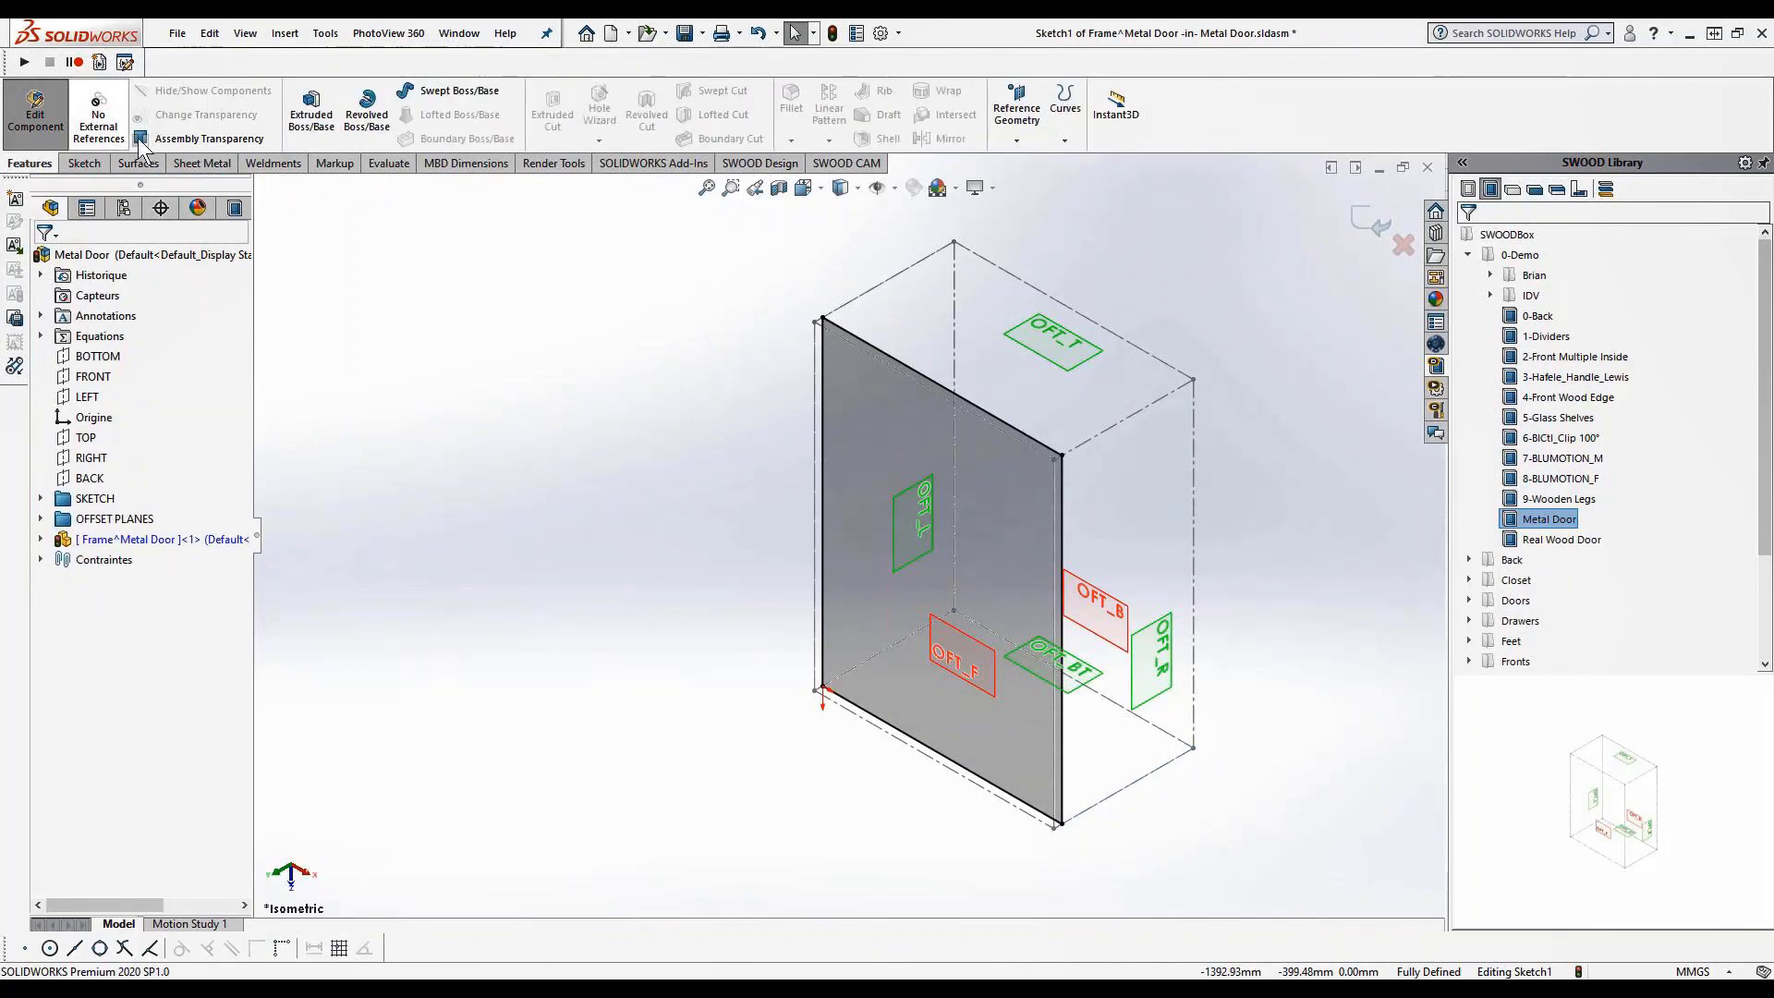
{"action": "left_click", "coordinate": [312, 118]}
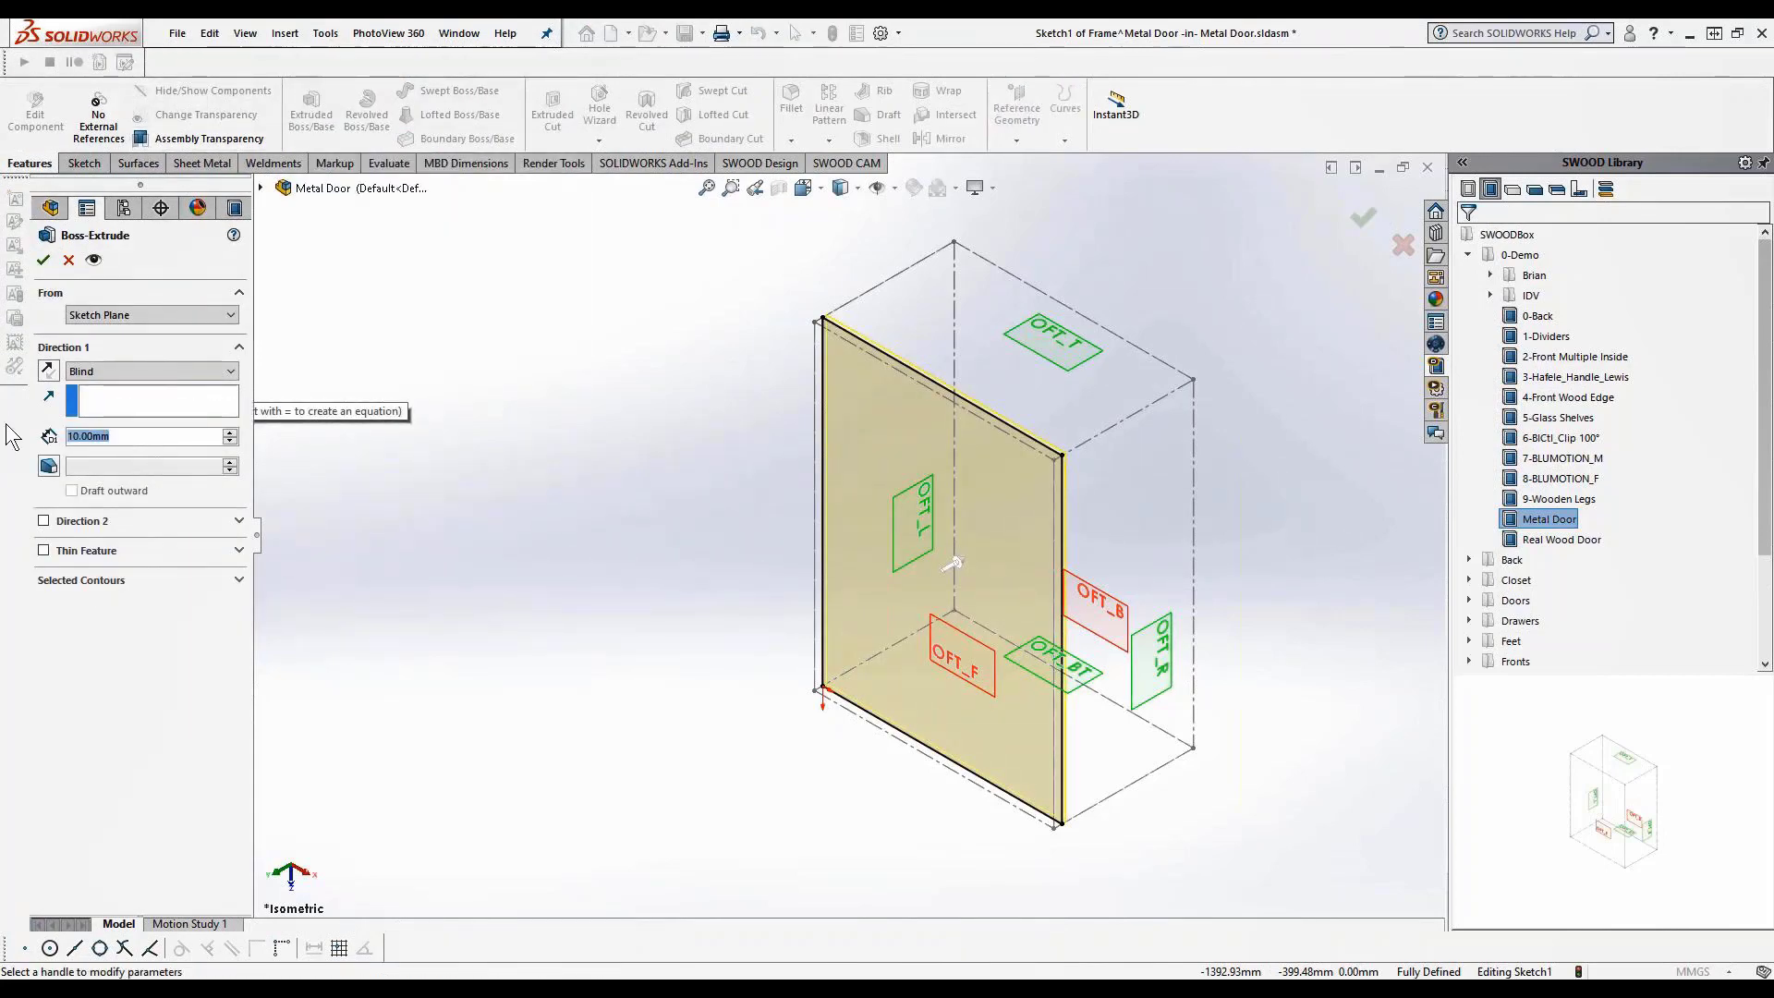
{"action": "left_click", "coordinate": [43, 550]}
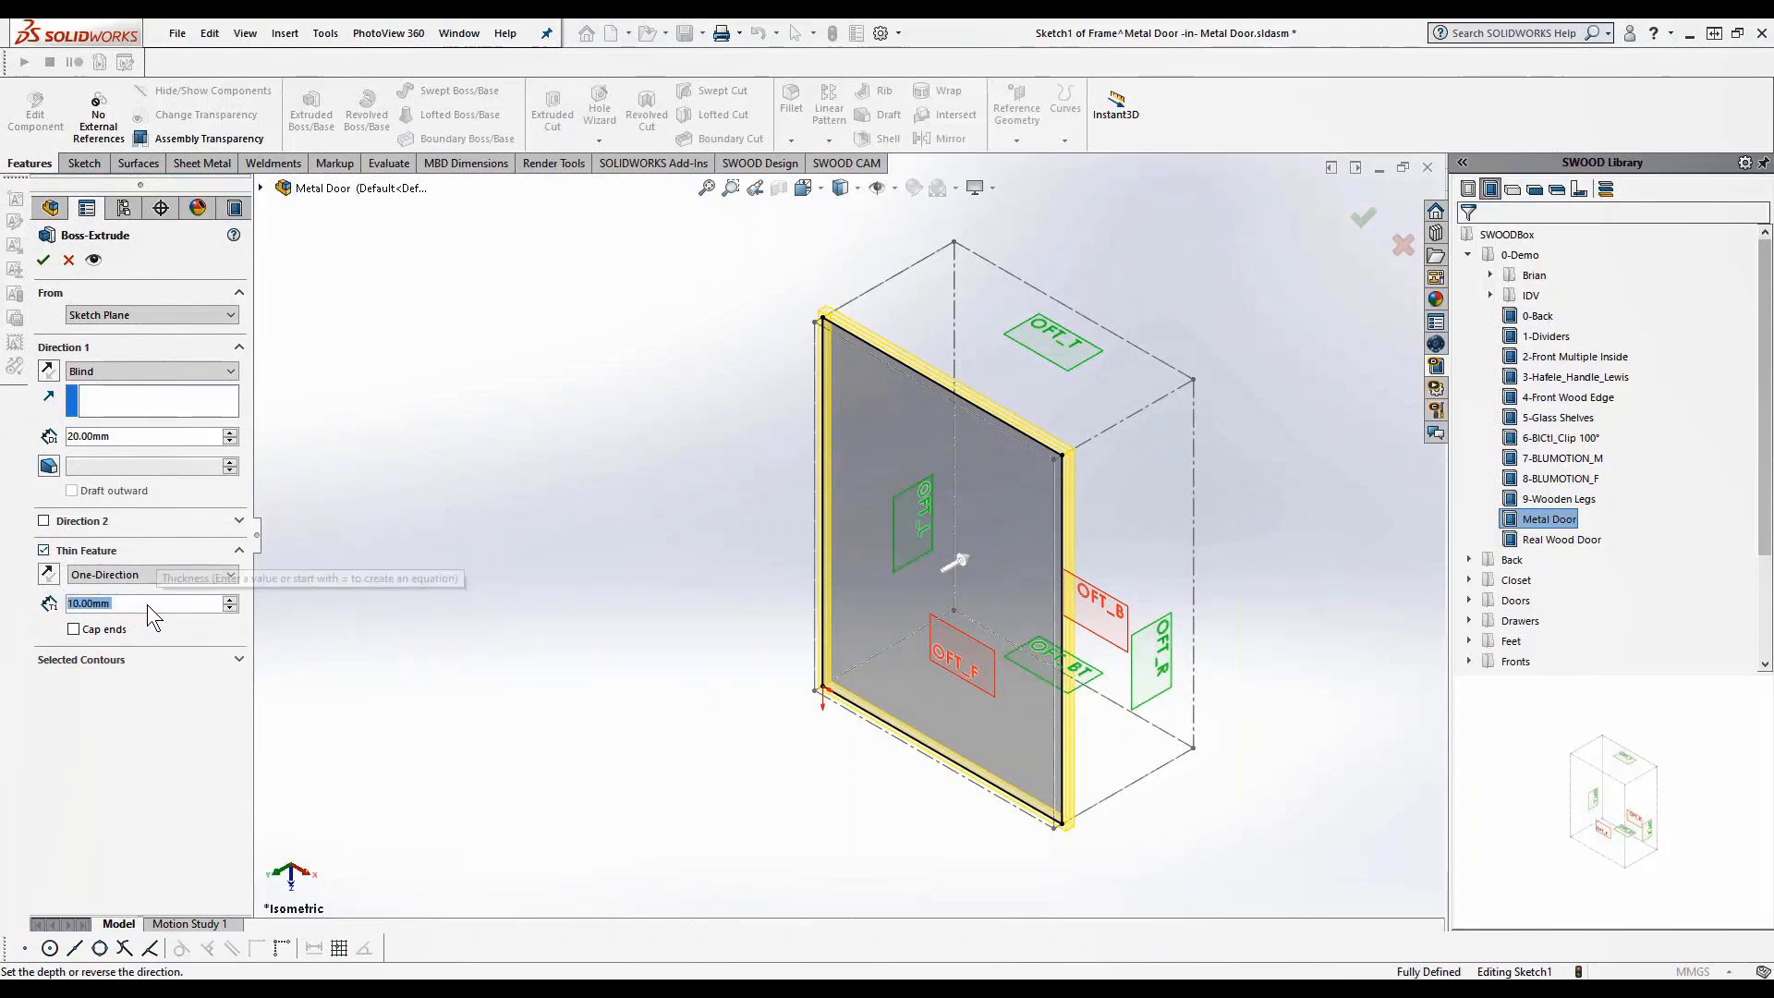
{"action": "type", "text": "2"}
{"action": "key", "text": "Return"}
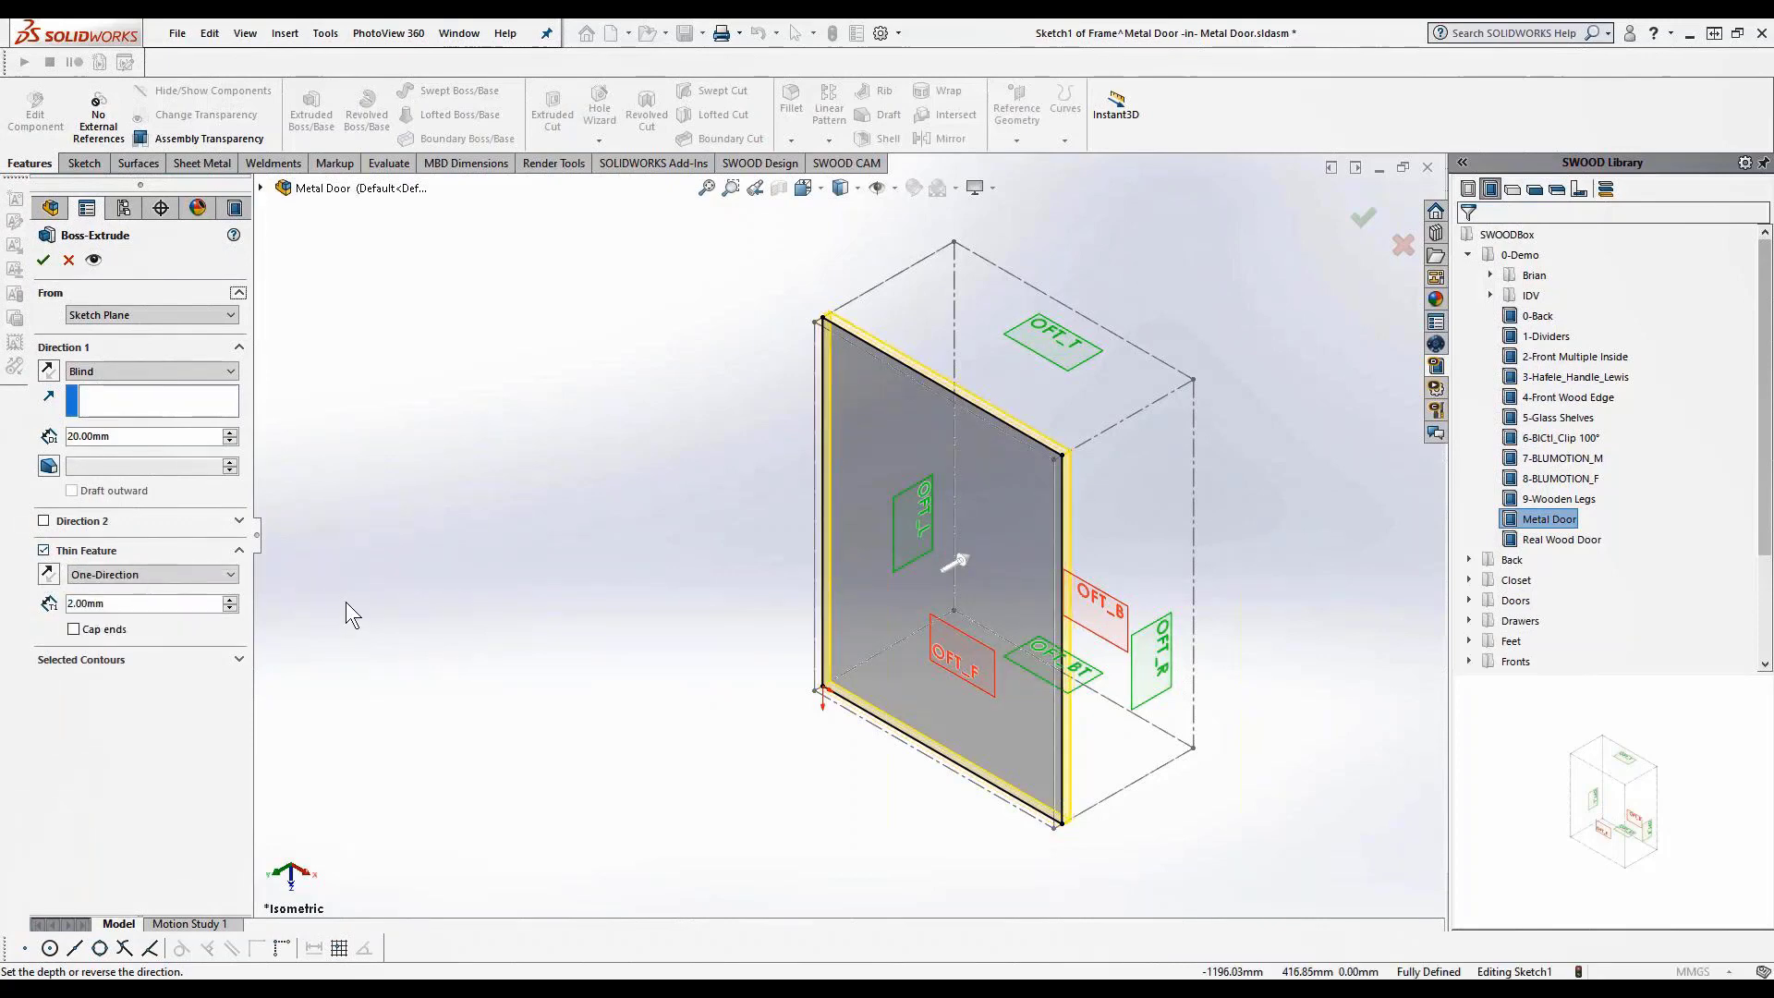
{"action": "left_click", "coordinate": [48, 372]}
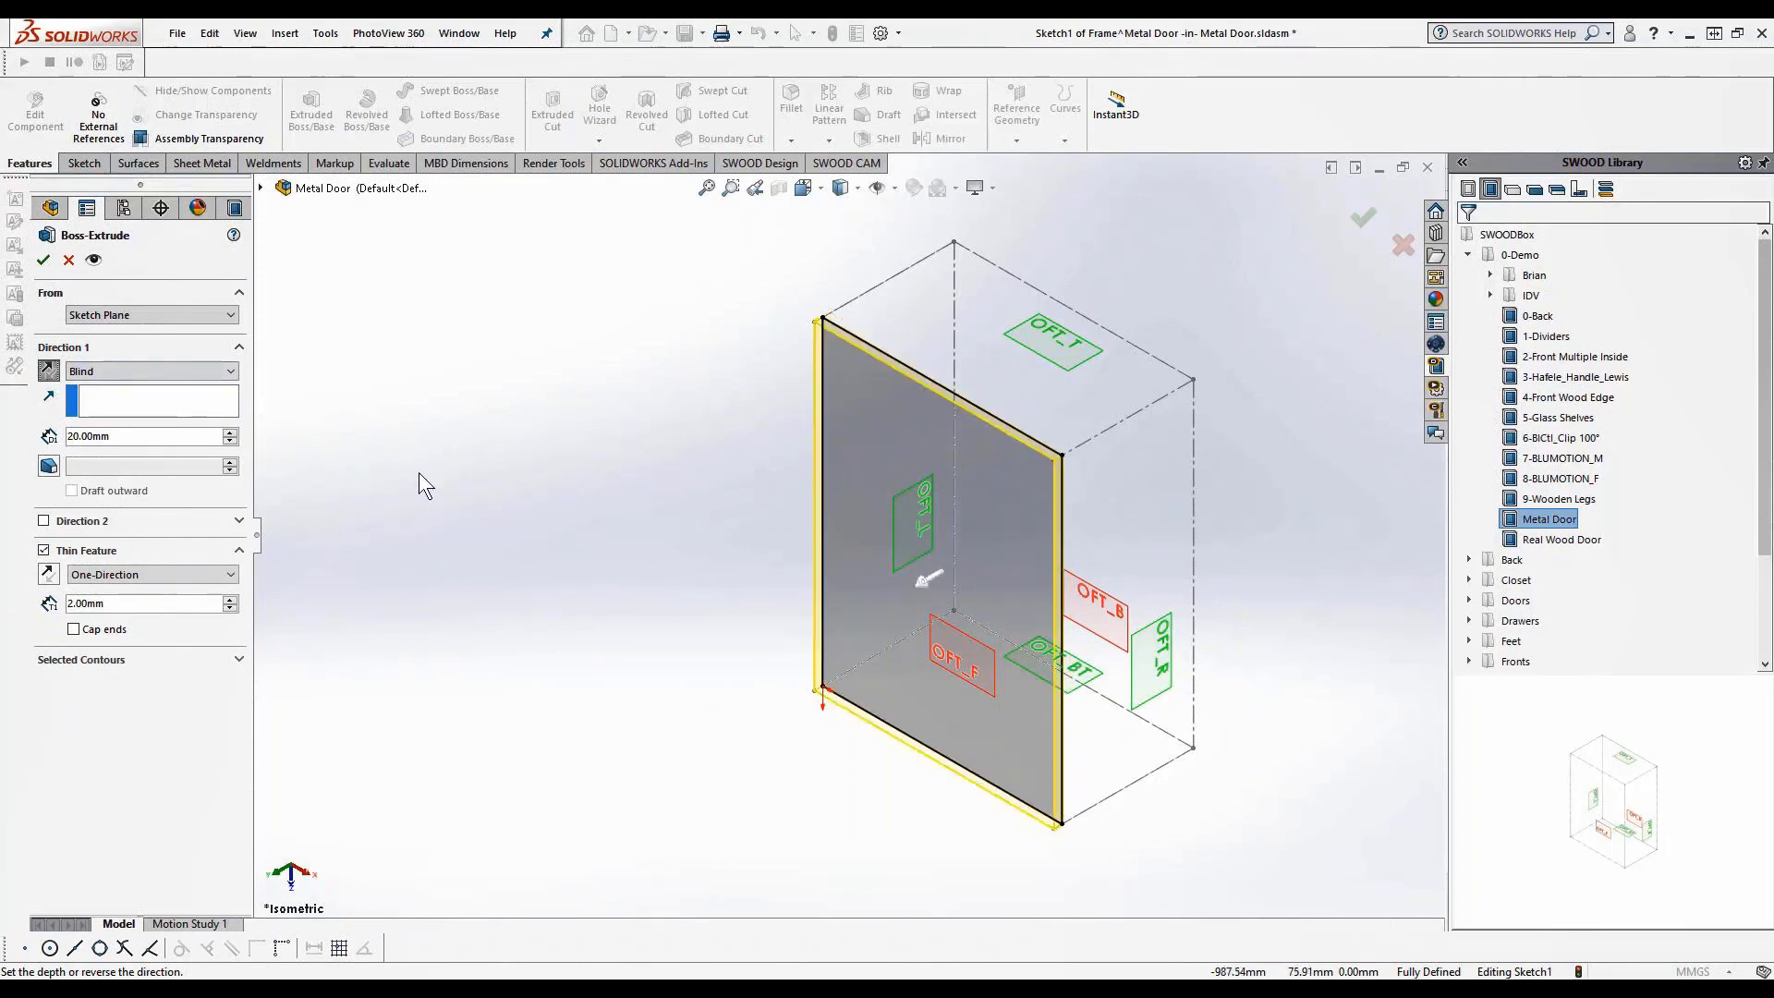
{"action": "left_click", "coordinate": [43, 260]}
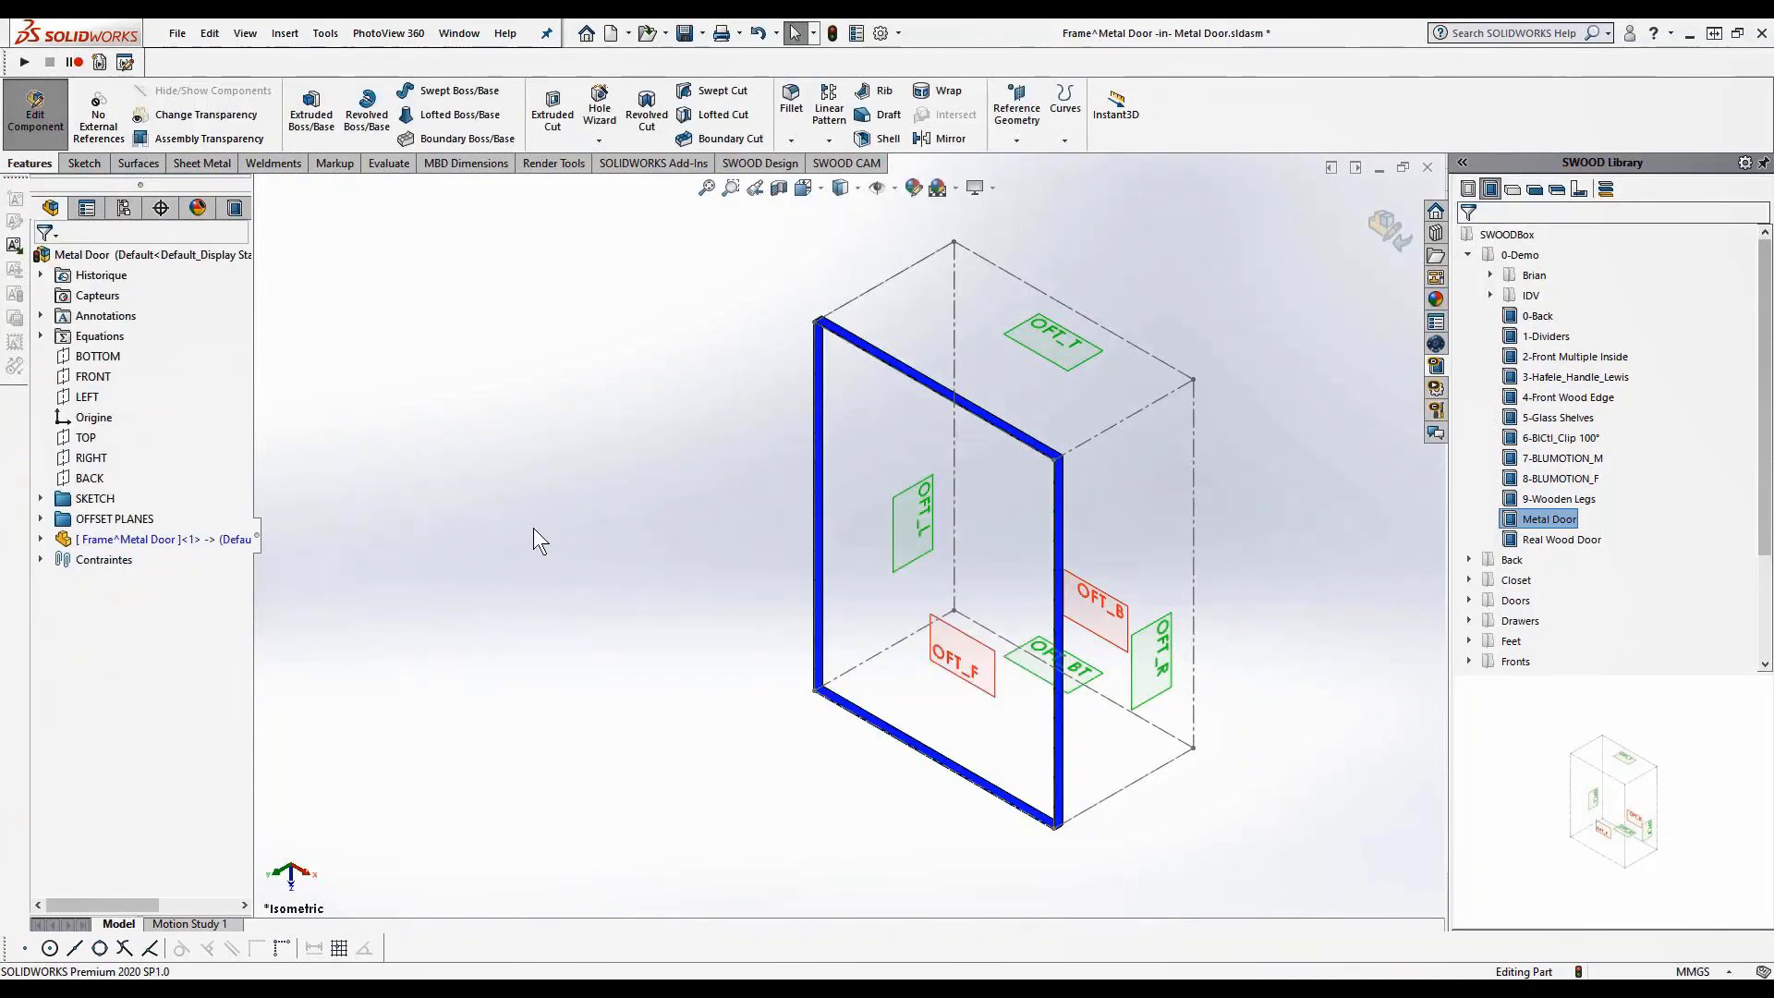
Start converting the frame to 2 mm sheet metal with the left member's outer face as the fixed face
{"action": "left_click", "coordinate": [200, 163]}
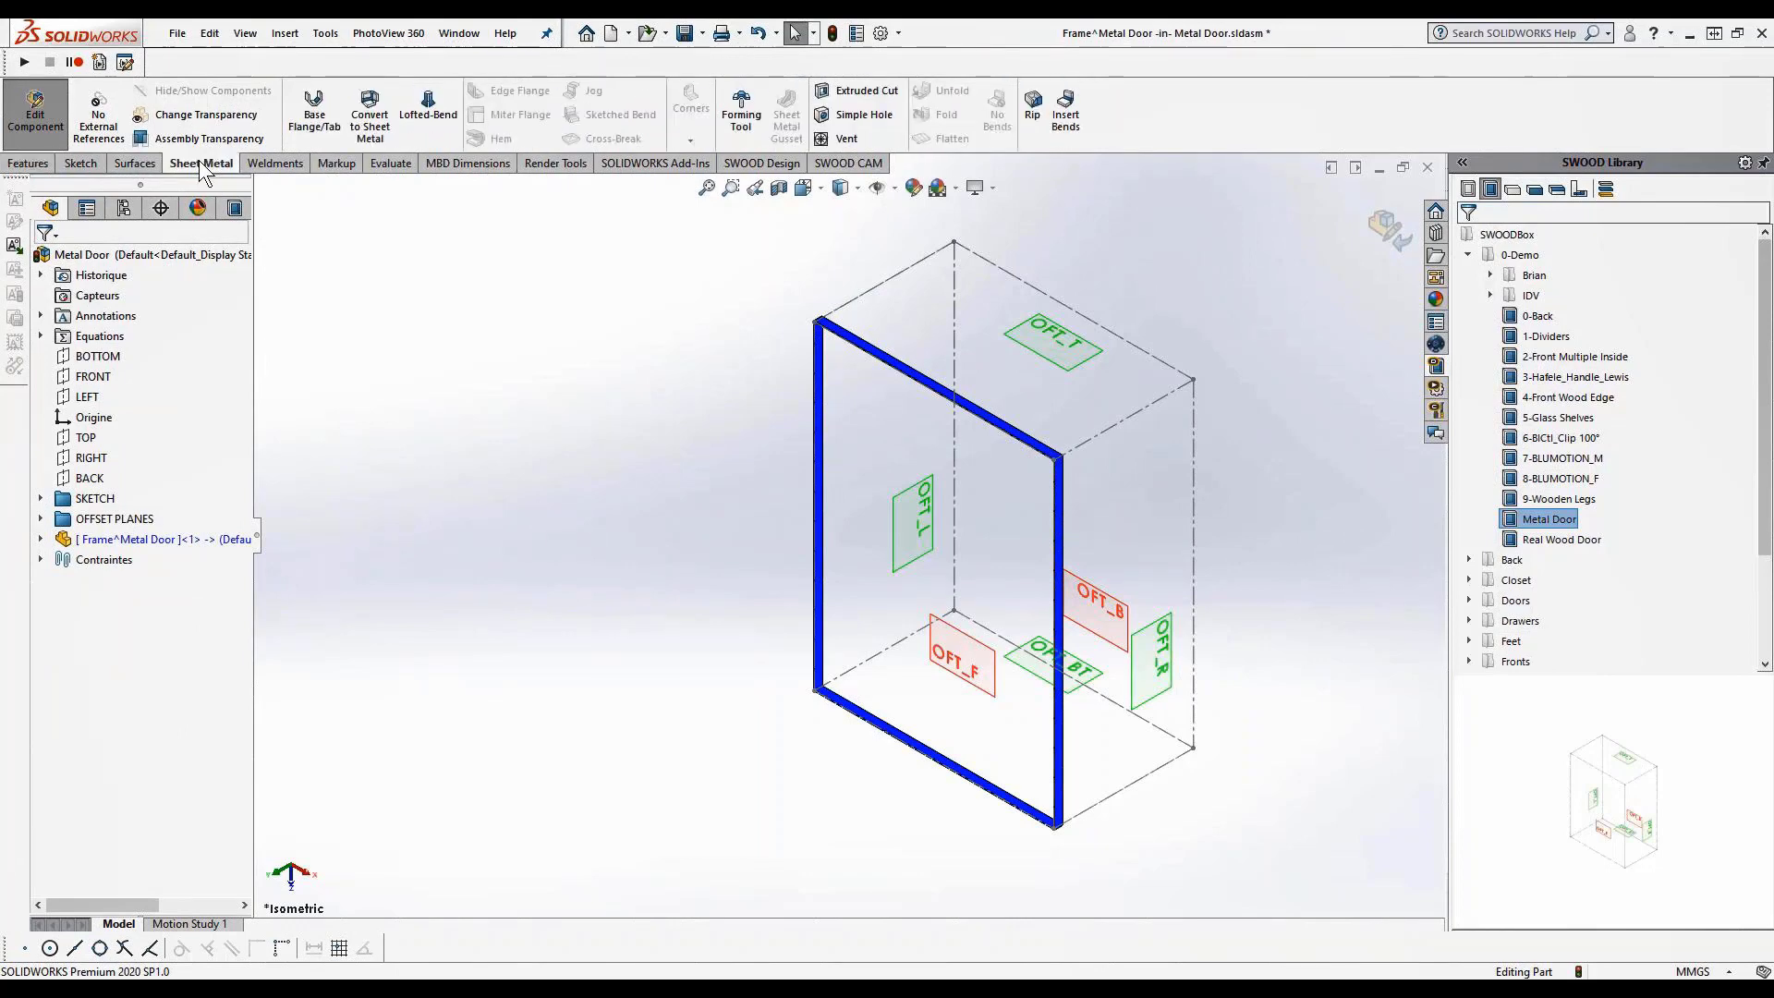
{"action": "left_click", "coordinate": [371, 118]}
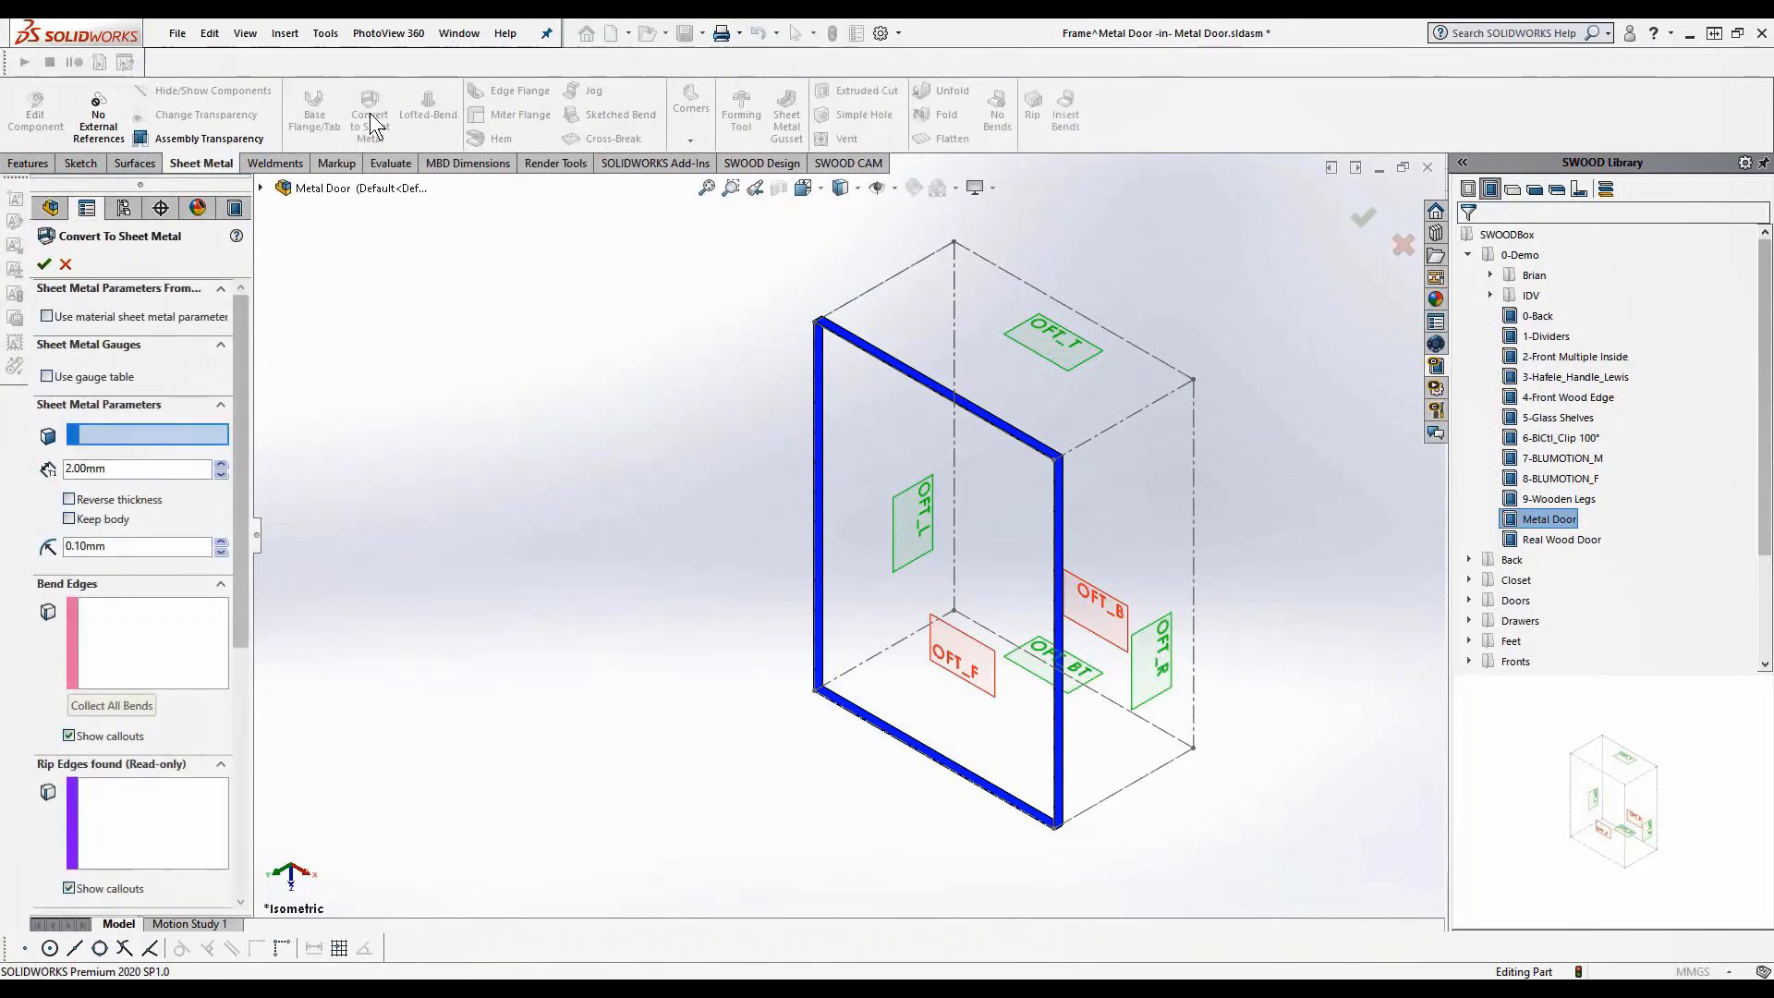
{"action": "scroll", "coordinate": [839, 369], "scroll_direction": "down", "scroll_amount": 6}
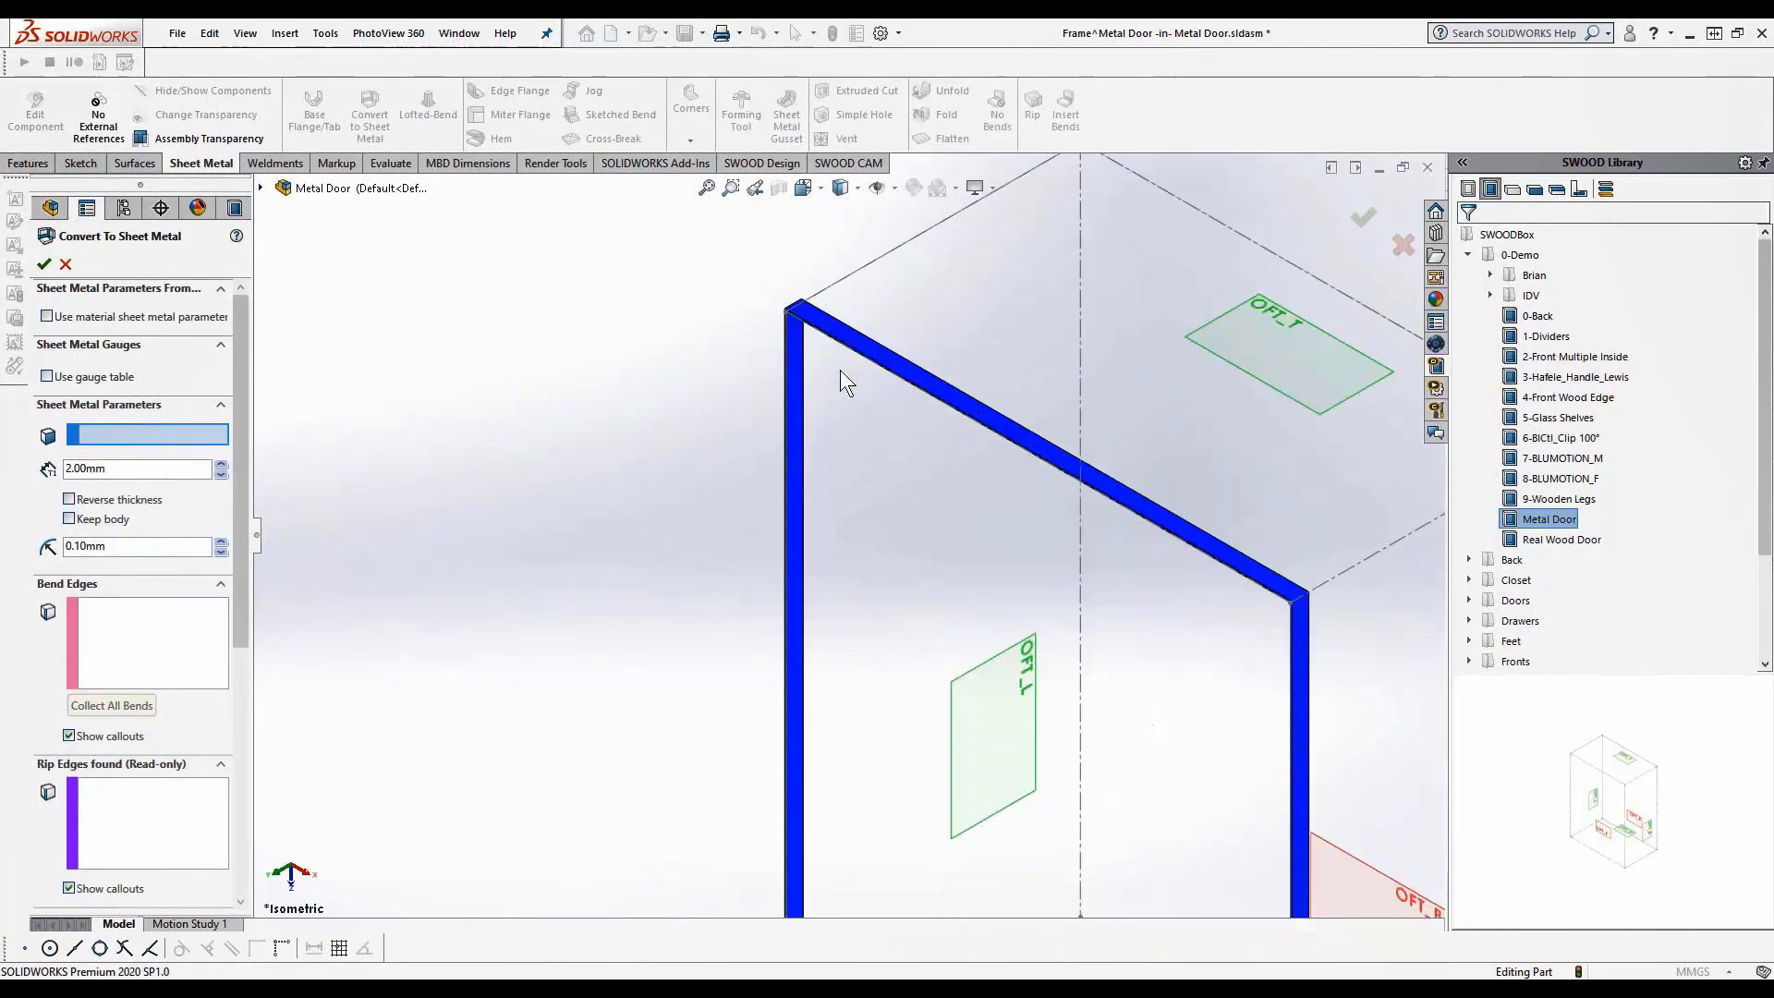
{"action": "scroll", "coordinate": [813, 352], "scroll_direction": "down", "scroll_amount": 5}
{"action": "middle_click_drag", "start_coordinate": [729, 413], "coordinate": [874, 457]}
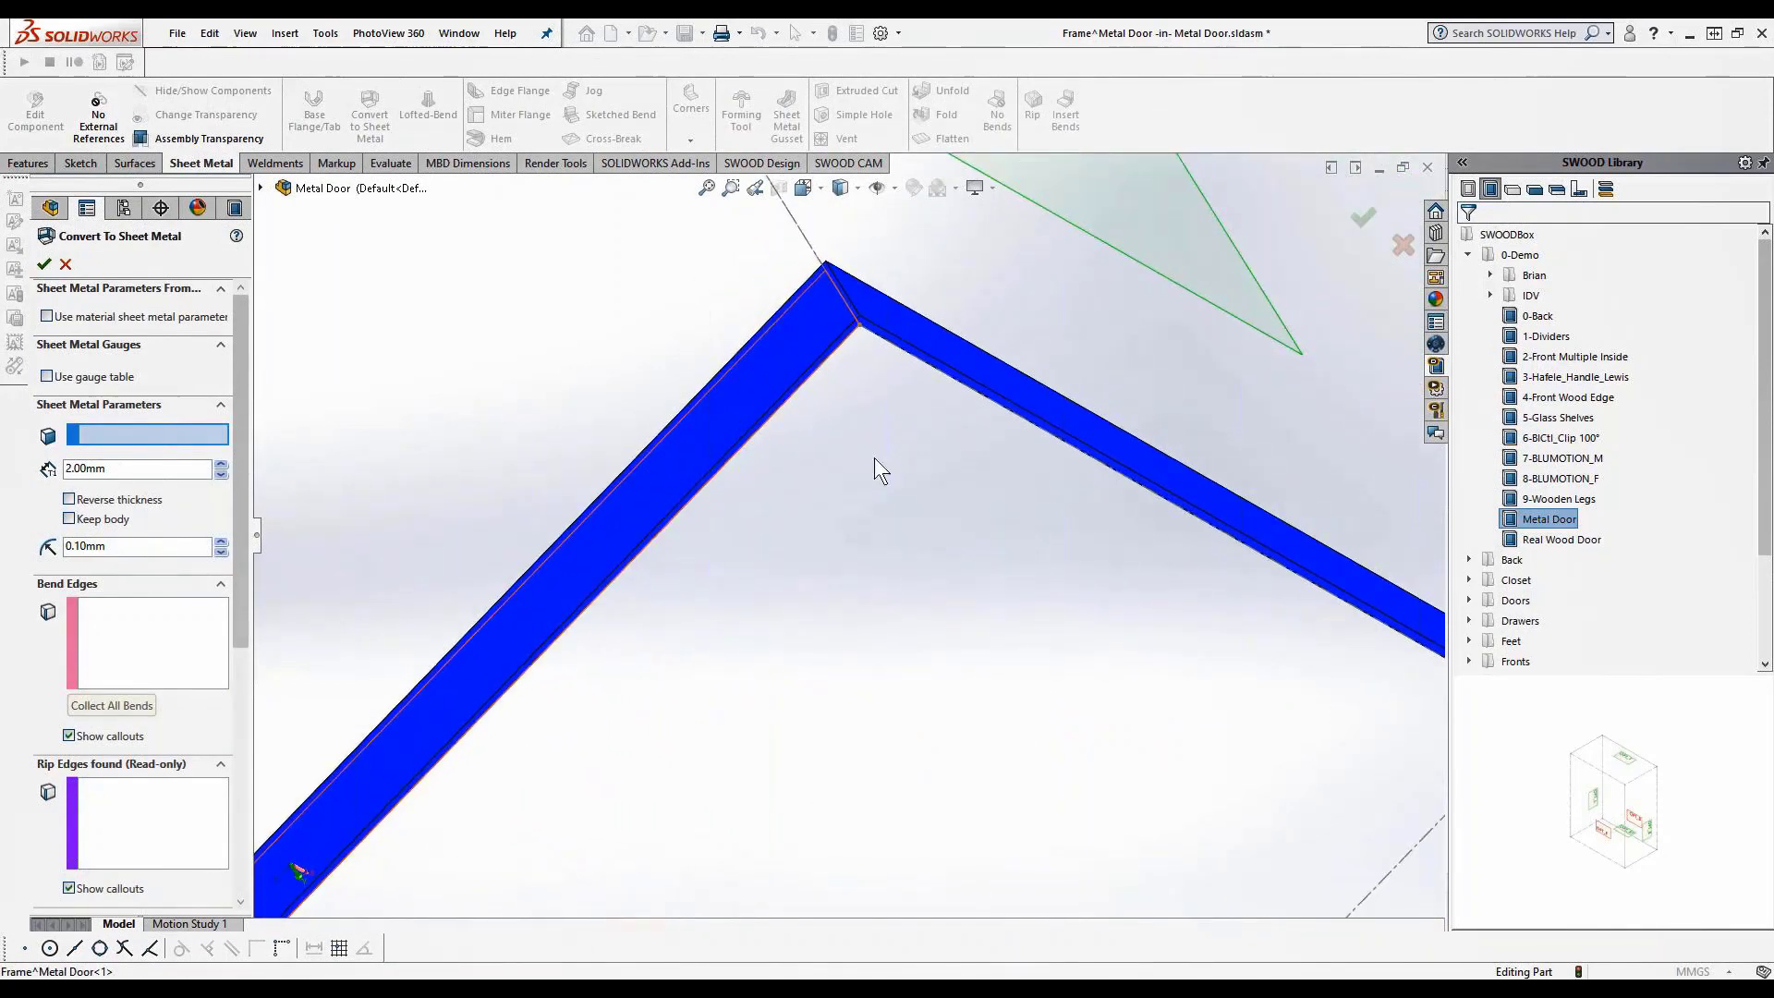
{"action": "left_click", "coordinate": [779, 378]}
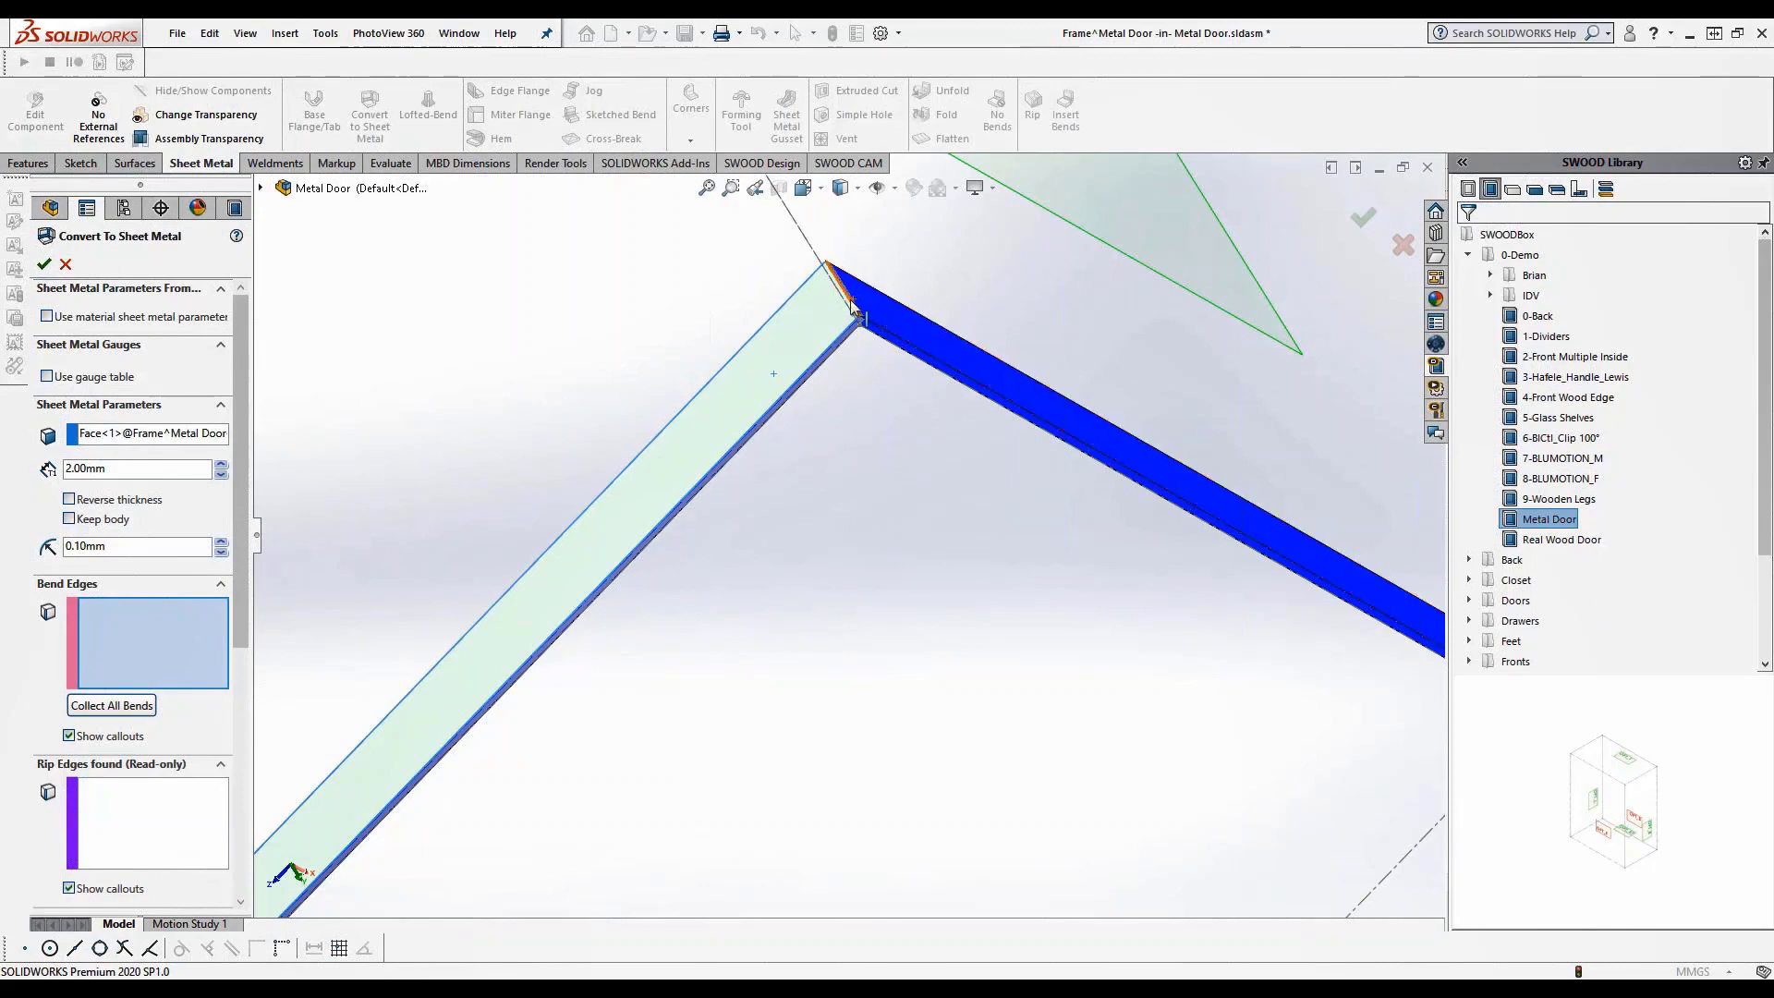
Pick the upper-left, upper-right and lower-left corner edges of the frame as the bend edges
{"action": "left_click", "coordinate": [873, 277]}
{"action": "scroll", "coordinate": [935, 257], "scroll_direction": "up", "scroll_amount": 3}
{"action": "middle_click_drag", "start_coordinate": [934, 255], "coordinate": [957, 587]}
{"action": "scroll", "coordinate": [913, 571], "scroll_direction": "up", "scroll_amount": 3}
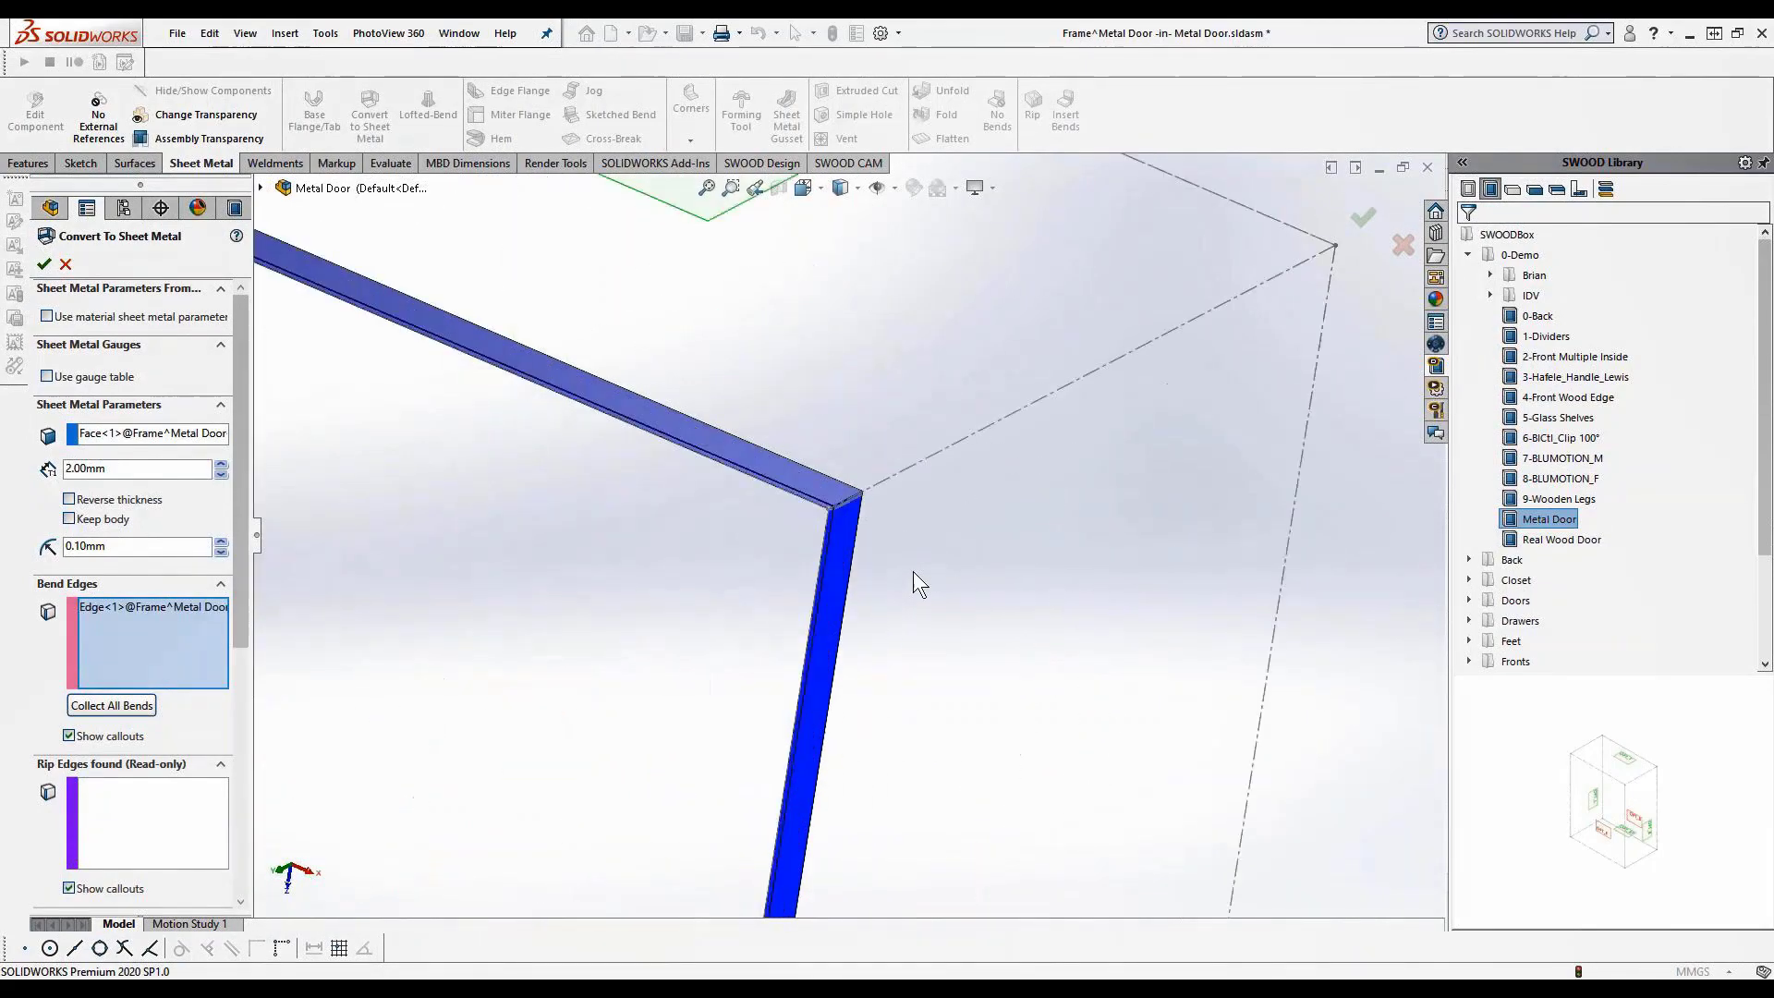
{"action": "left_click", "coordinate": [850, 502]}
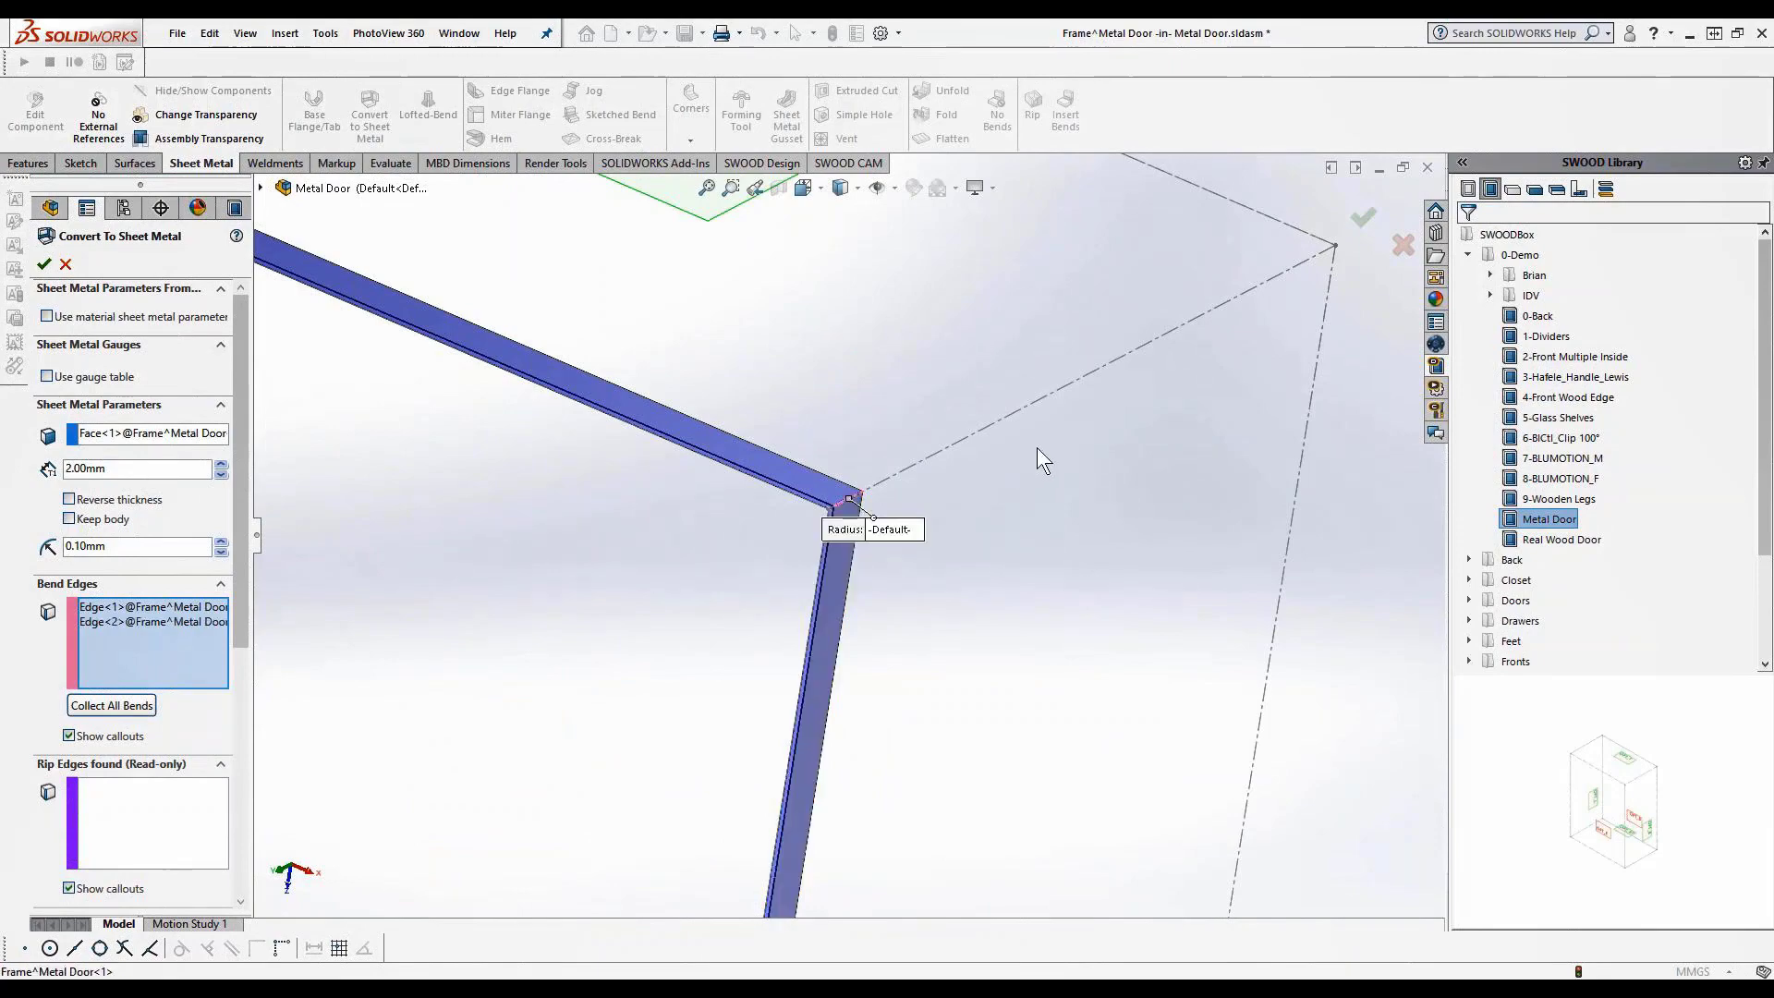
{"action": "scroll", "coordinate": [1039, 447], "scroll_direction": "up", "scroll_amount": 8}
{"action": "scroll", "coordinate": [739, 645], "scroll_direction": "down", "scroll_amount": 7}
{"action": "mouse_move", "coordinate": [708, 595]}
{"action": "middle_mouse_down"}
{"action": "mouse_move", "coordinate": [756, 555]}
{"action": "mouse_move", "coordinate": [823, 562]}
{"action": "mouse_move", "coordinate": [693, 594]}
{"action": "middle_mouse_up"}
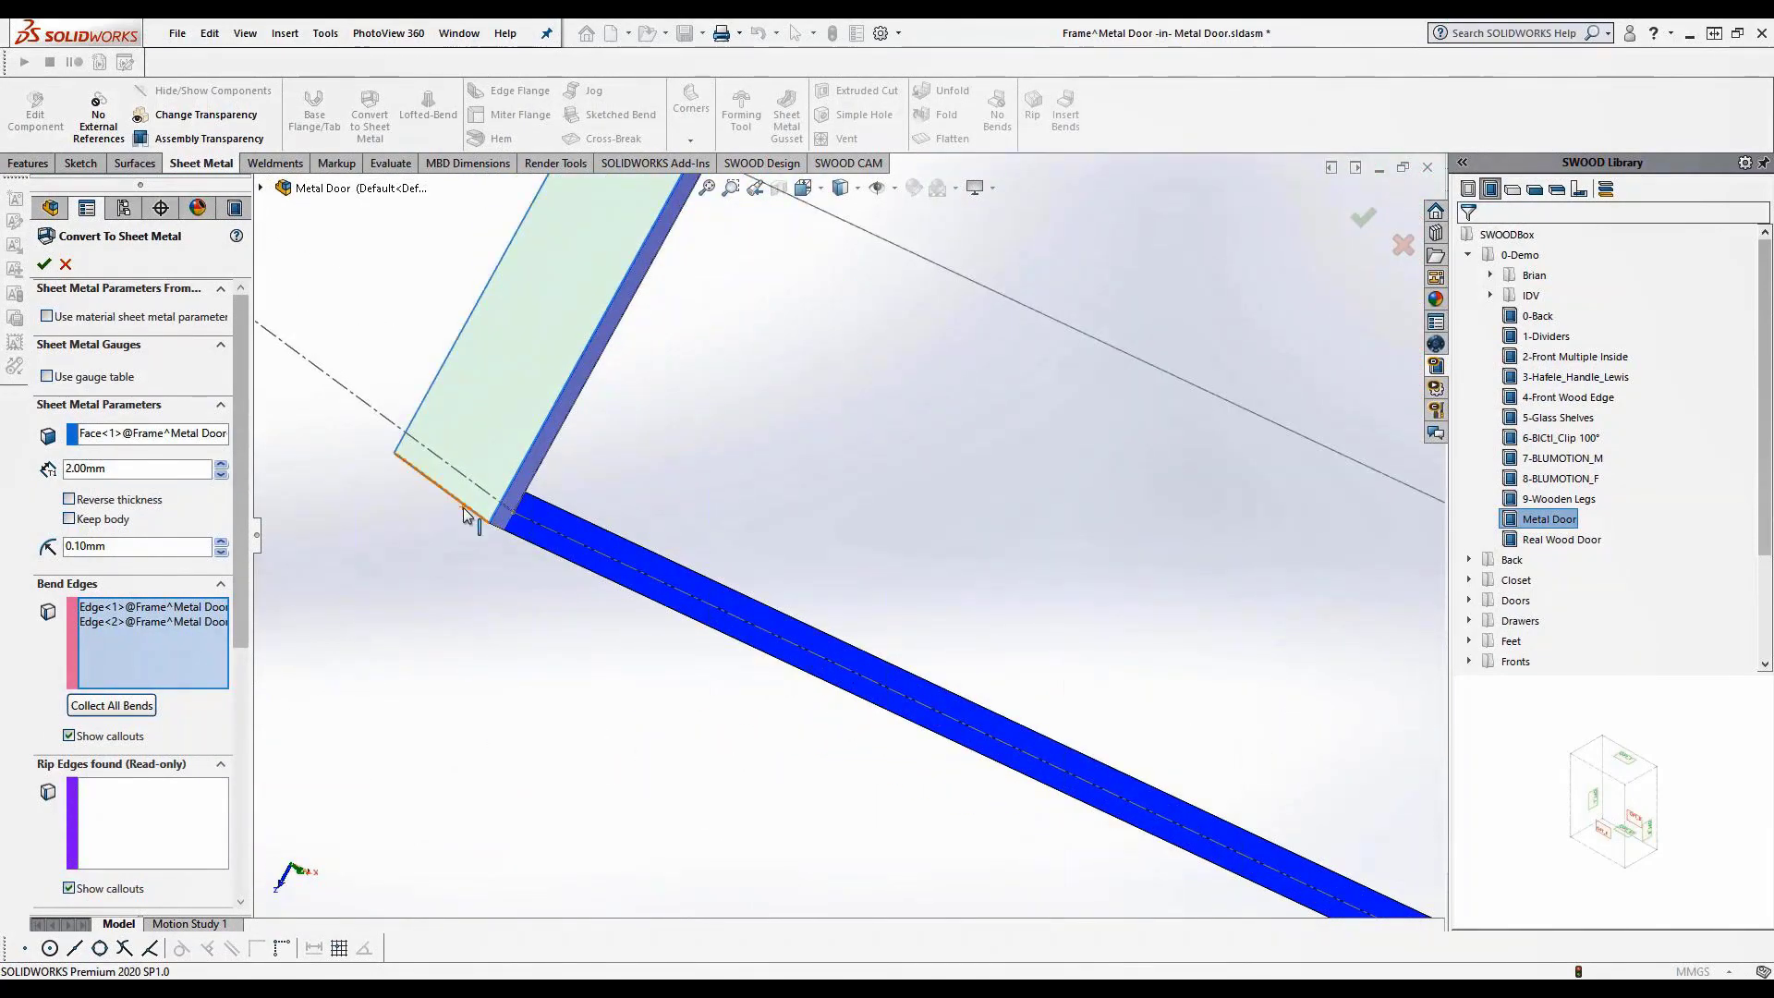
{"action": "left_click", "coordinate": [463, 507]}
{"action": "scroll", "coordinate": [520, 626], "scroll_direction": "up", "scroll_amount": 8}
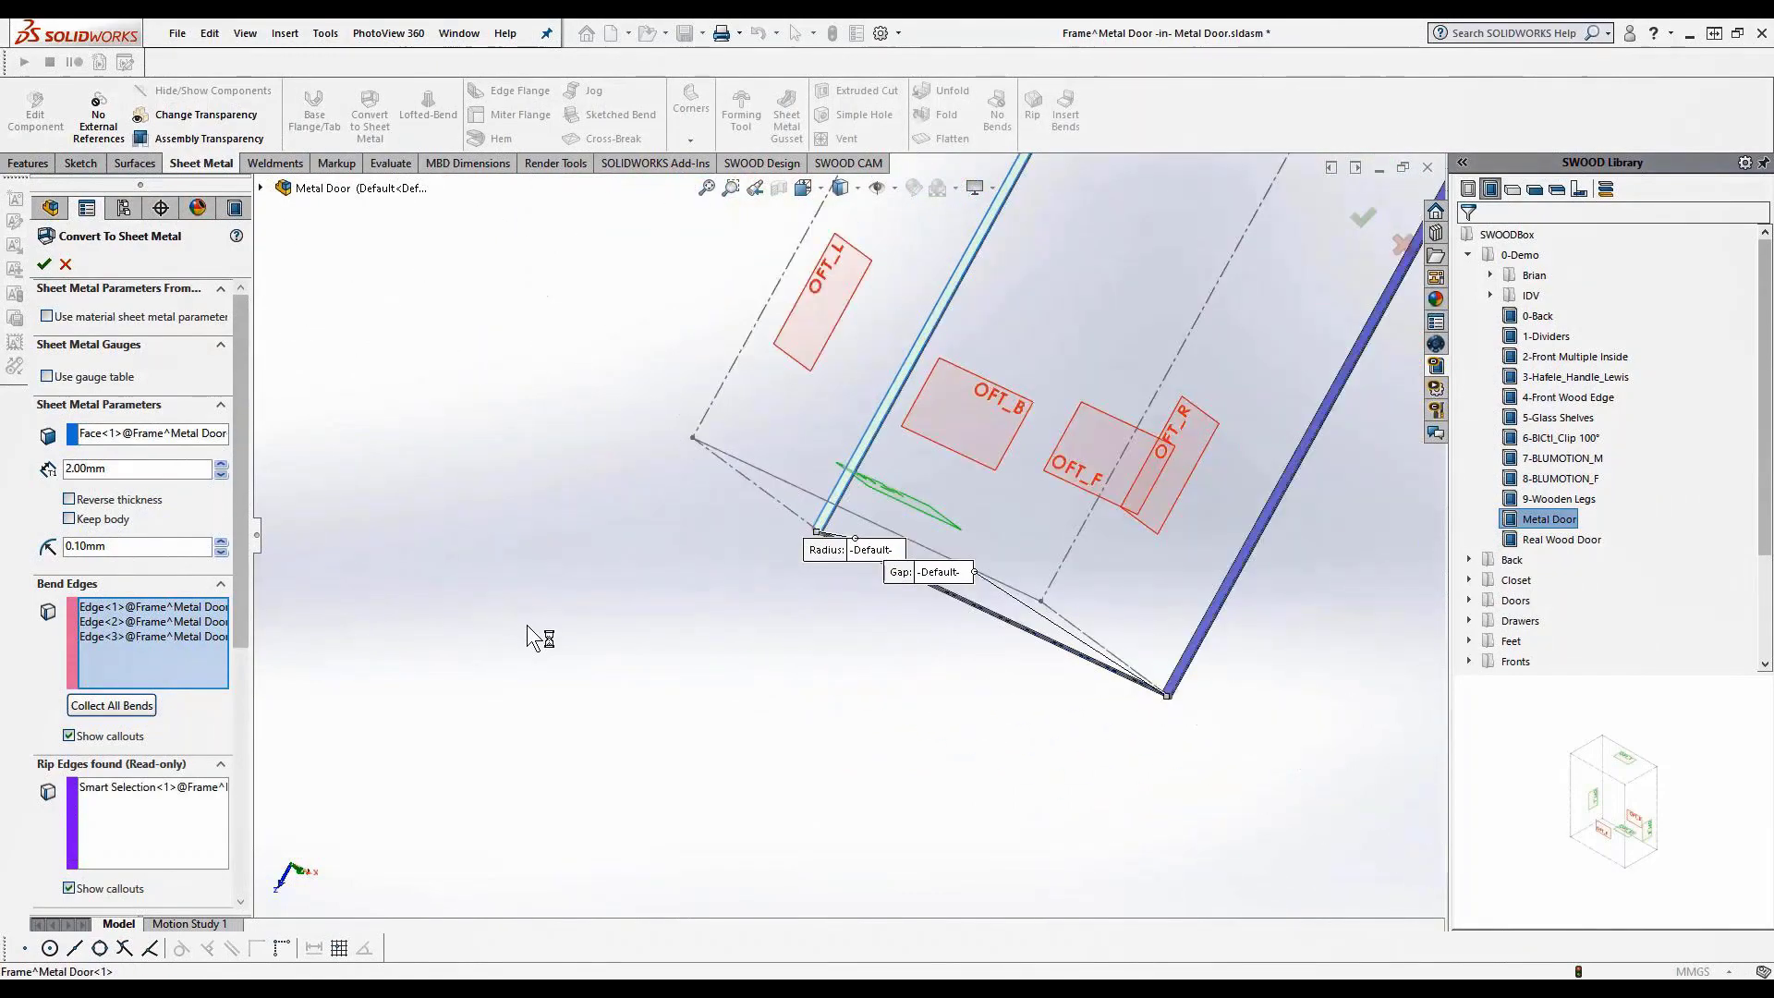
Set the default corner gap to 0.50 mm with an underlap corner and complete the sheet metal conversion
{"action": "key", "text": "ctrl+7"}
{"action": "scroll", "coordinate": [951, 836], "scroll_direction": "down", "scroll_amount": 10}
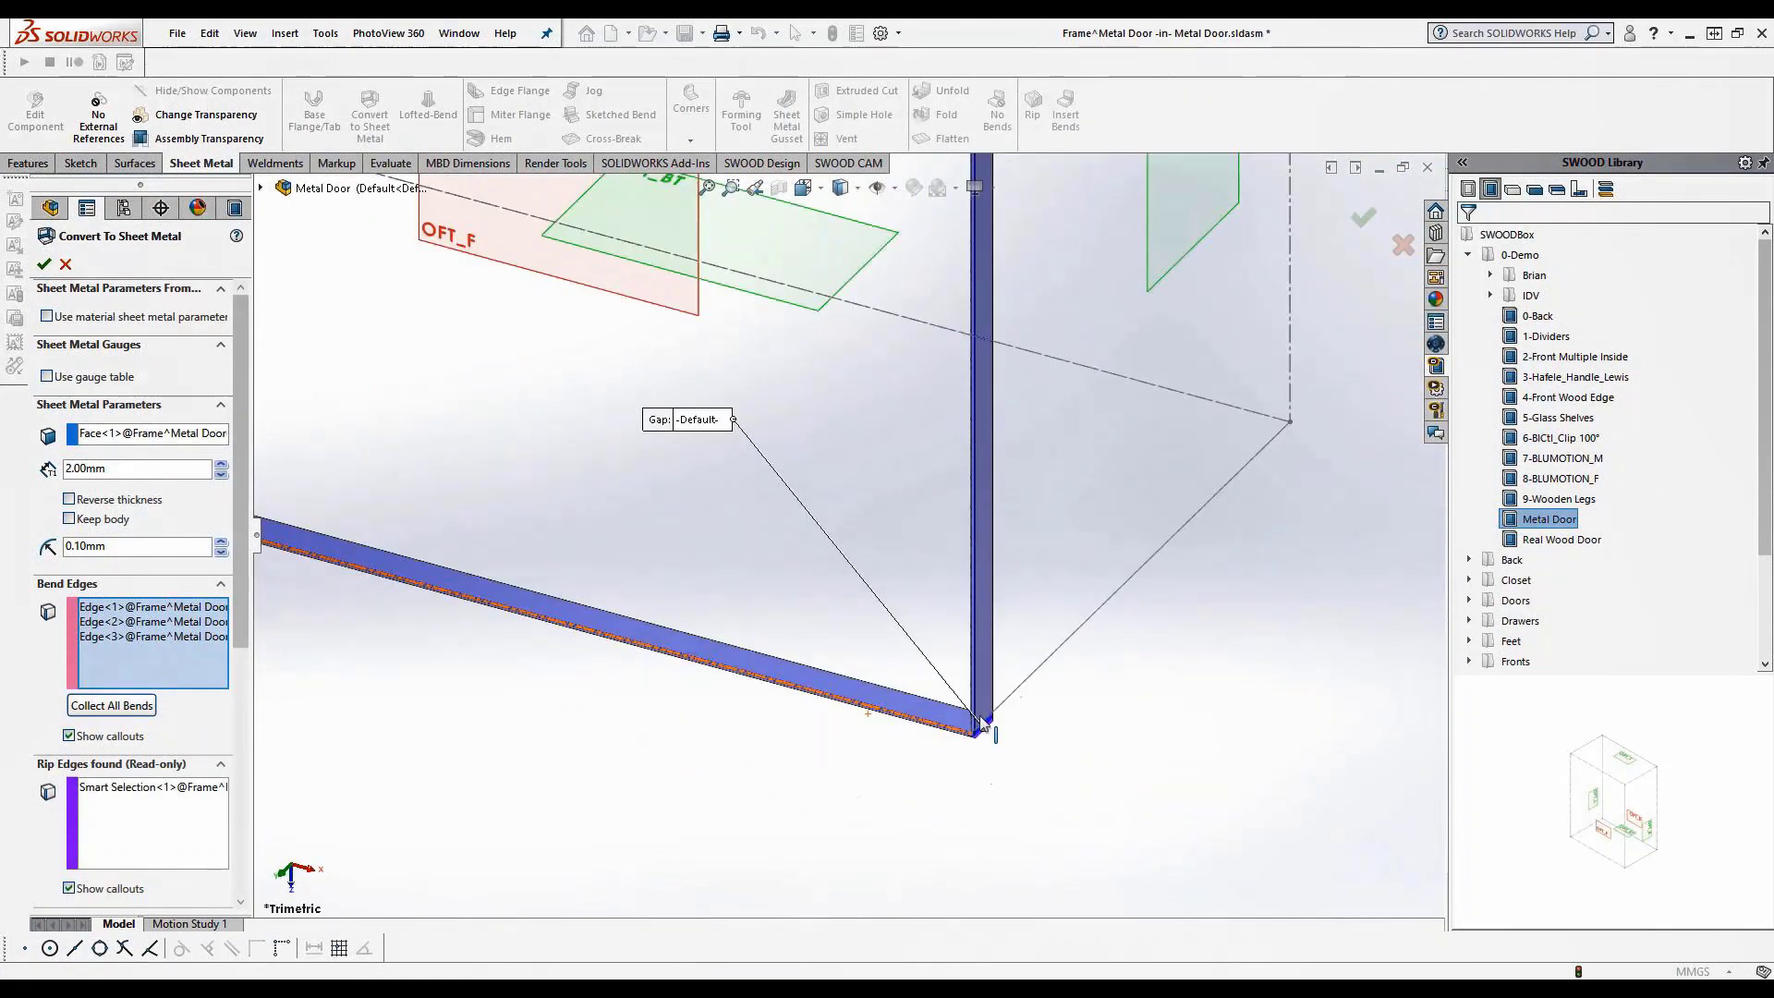
{"action": "scroll", "coordinate": [940, 697], "scroll_direction": "down", "scroll_amount": 4}
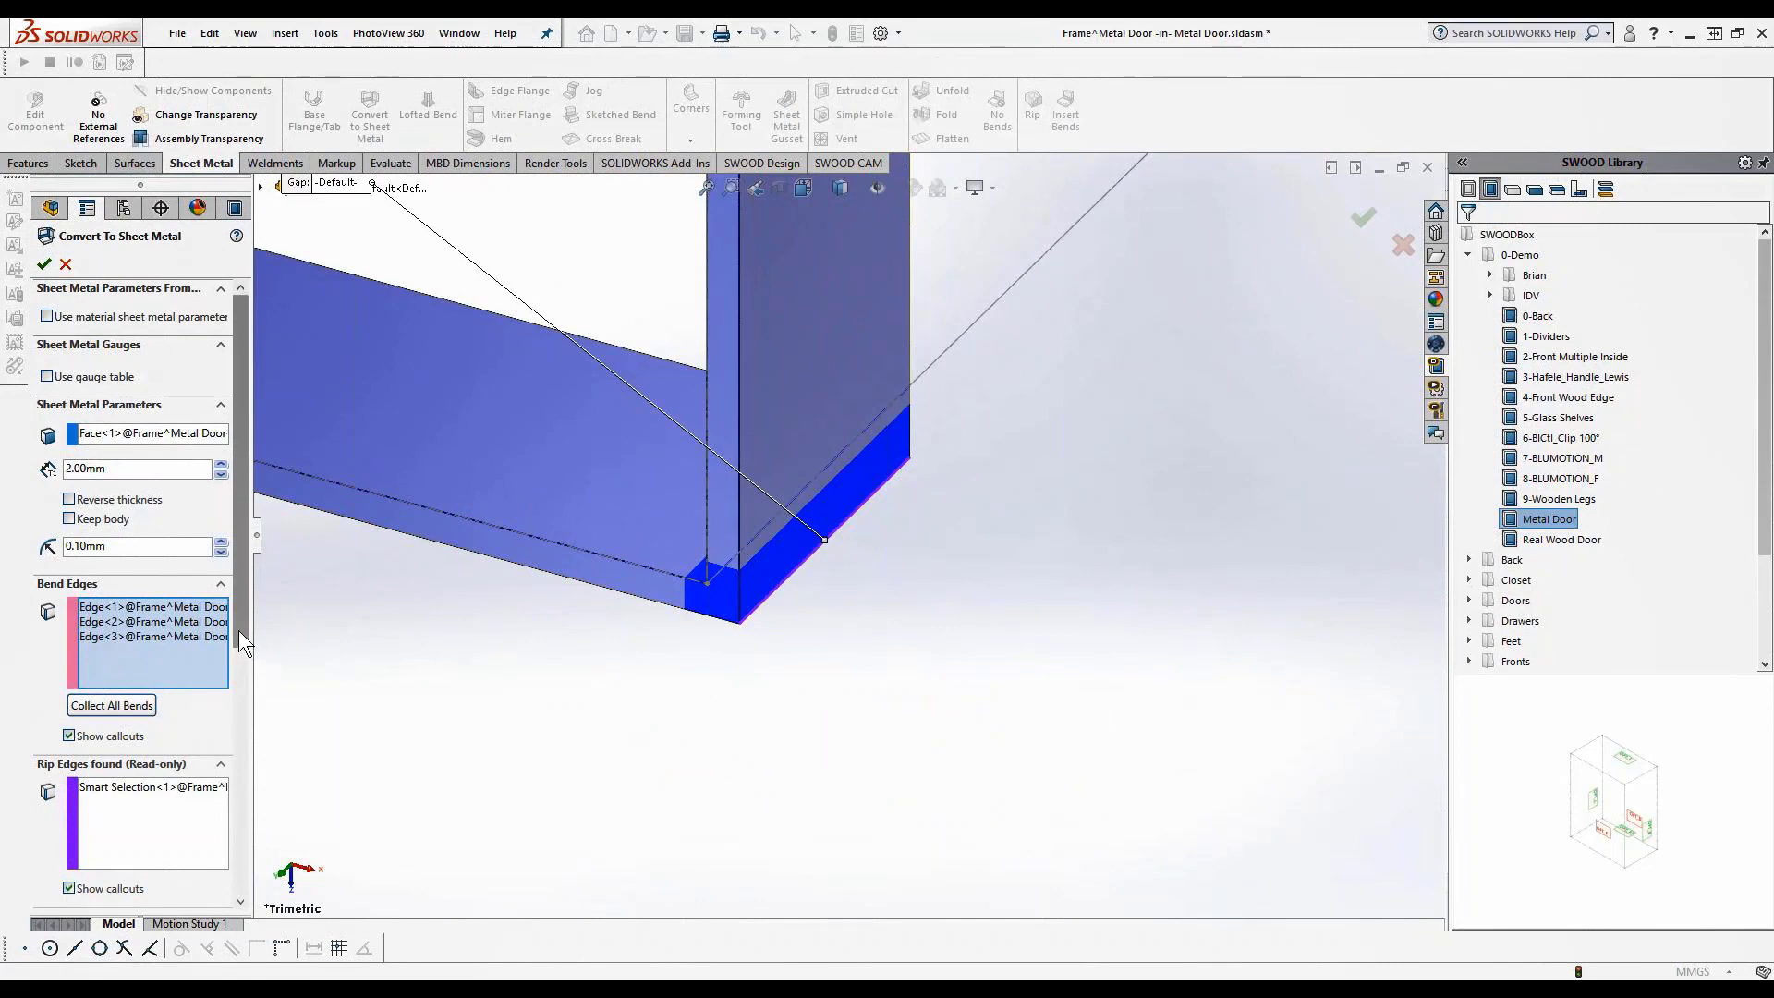
{"action": "left_click_drag", "start_coordinate": [242, 640], "coordinate": [245, 867]}
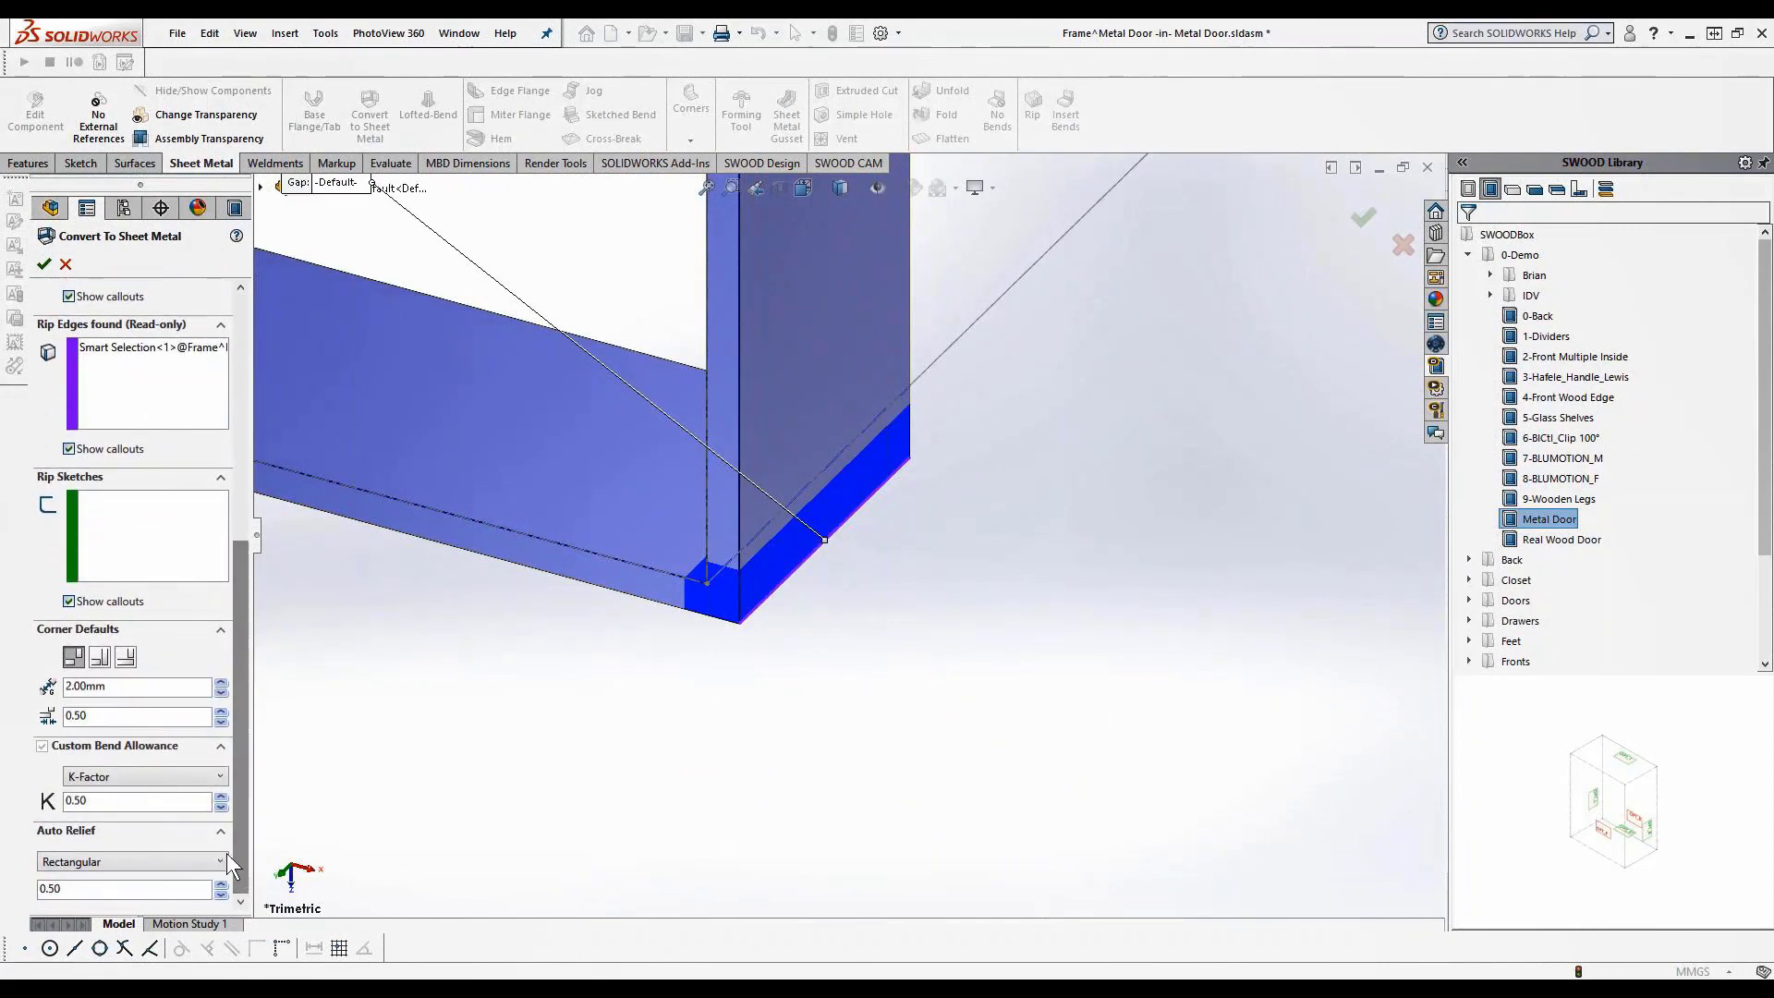
{"action": "left_click", "coordinate": [120, 686]}
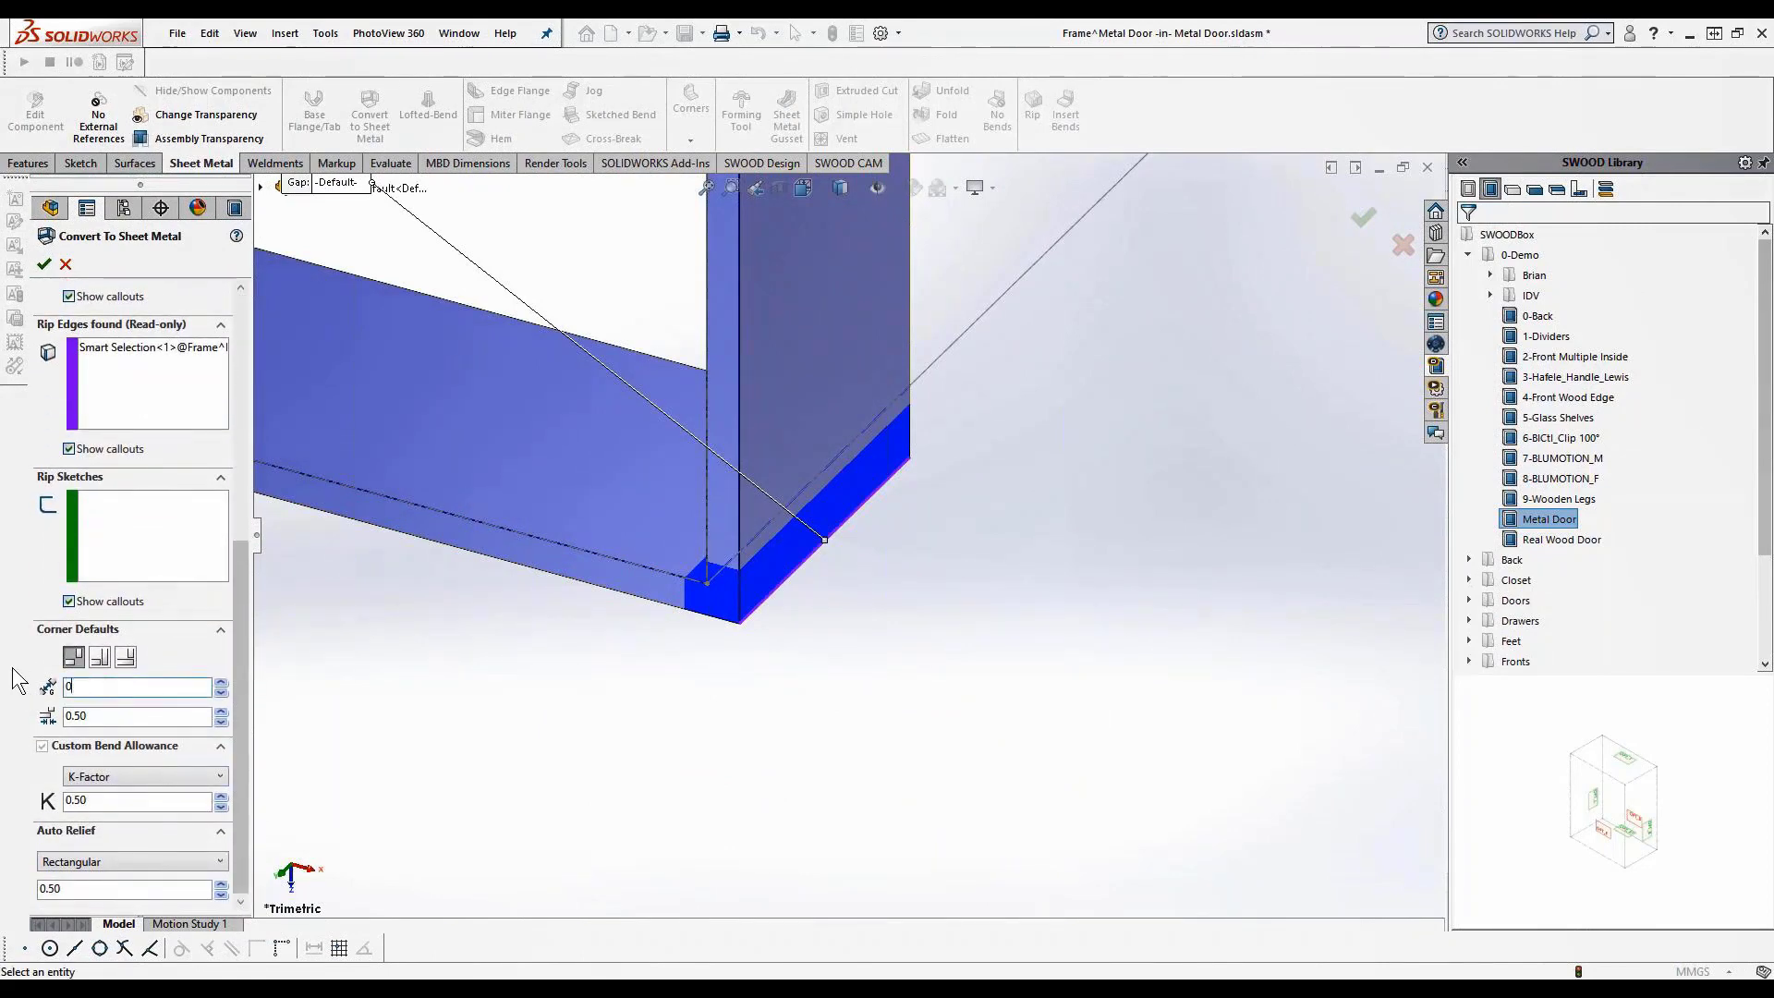
{"action": "type", "text": "0.50"}
{"action": "key", "text": "Return"}
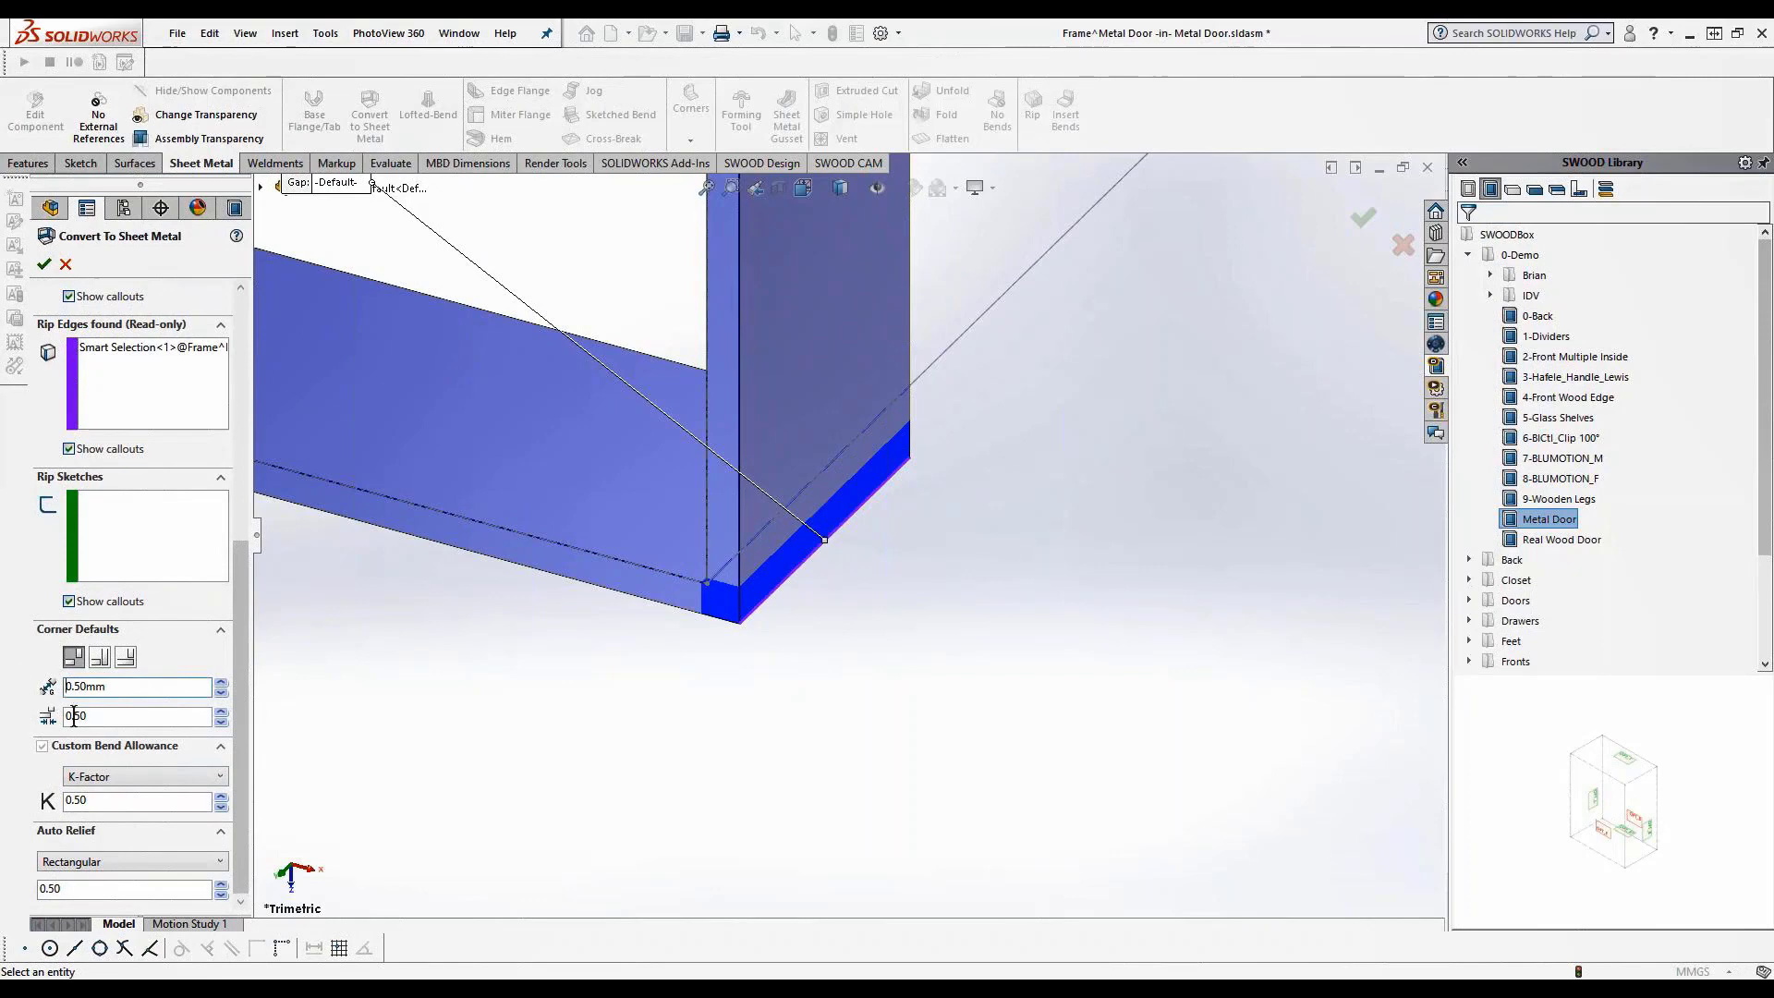
{"action": "left_click", "coordinate": [125, 657]}
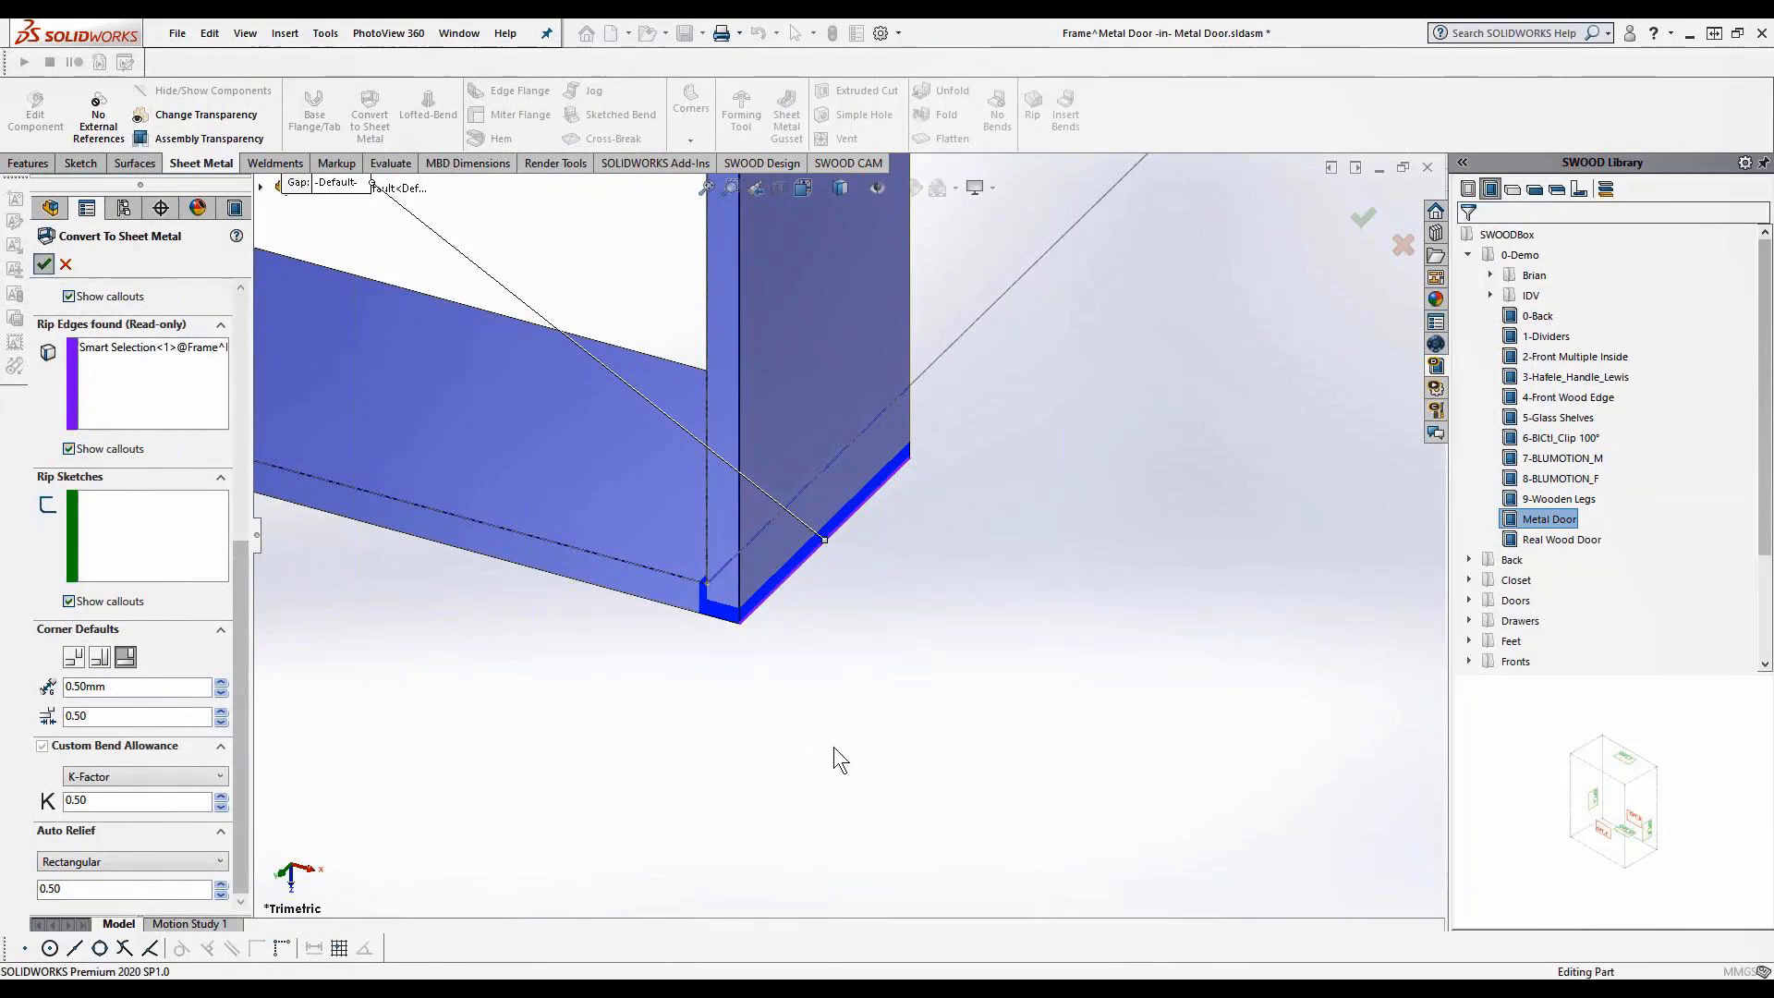
{"action": "key", "text": "Return"}
Start an edge flange 20 mm long on the rear edge of the frame's left member
{"action": "key", "text": "f"}
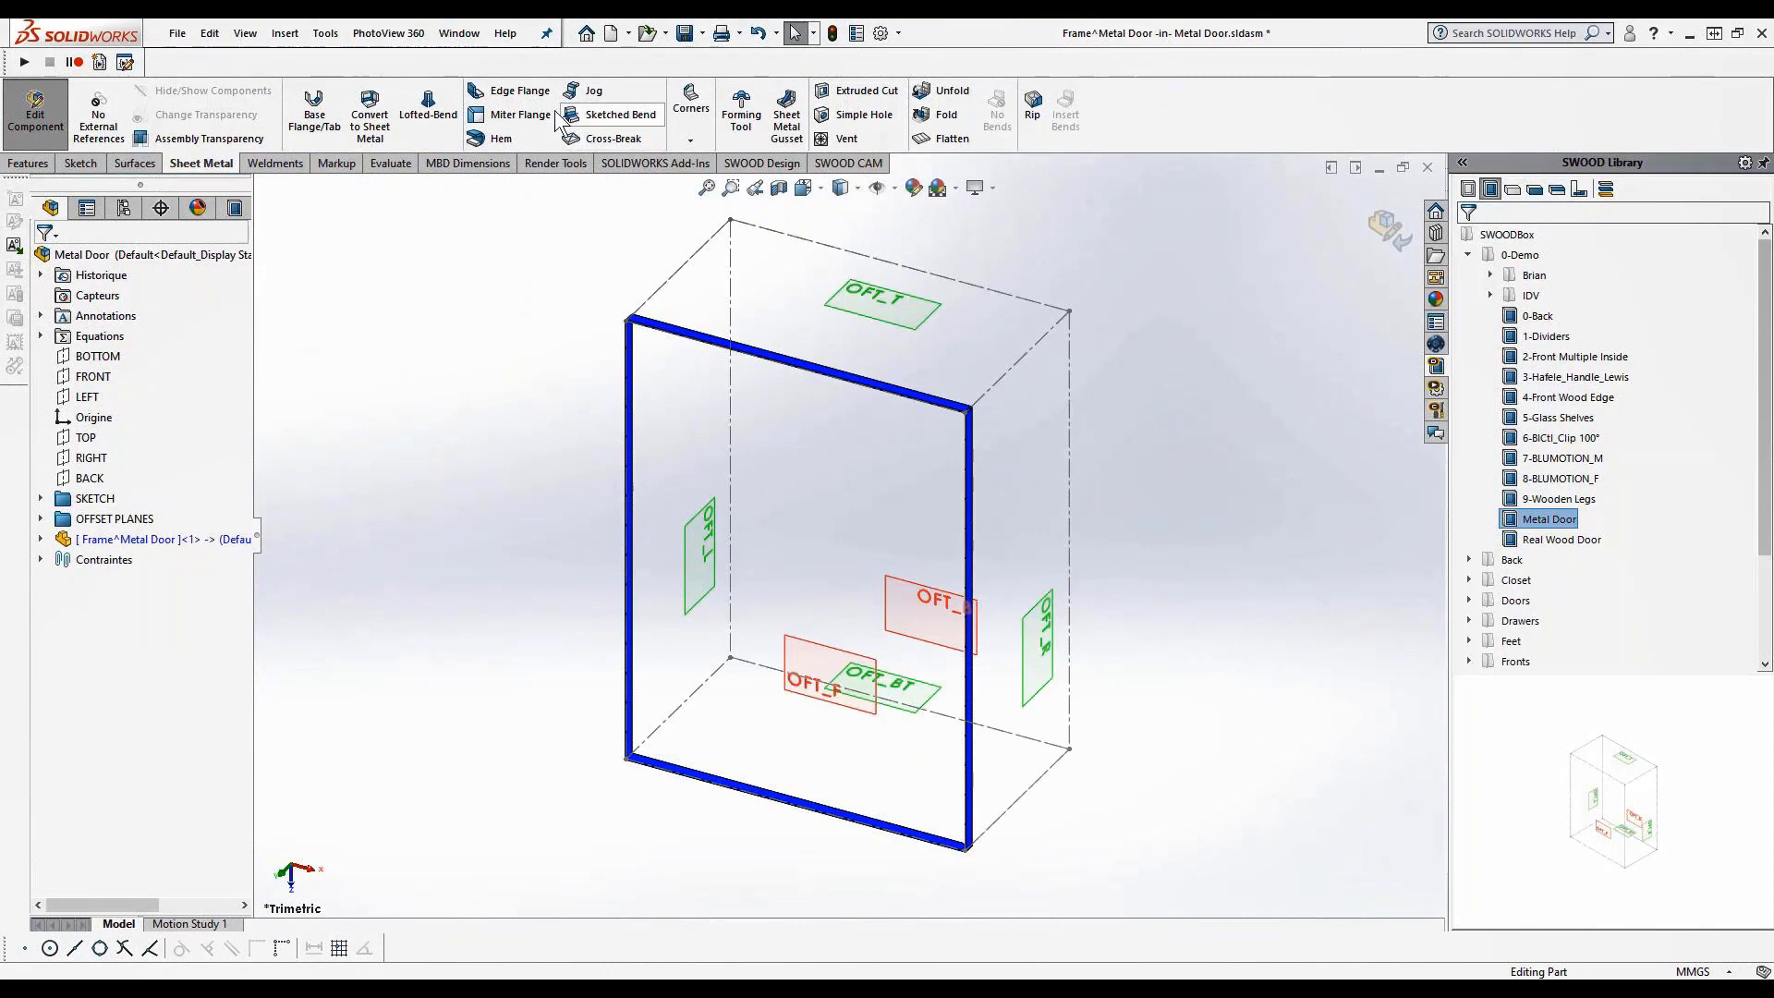
{"action": "left_click", "coordinate": [510, 91]}
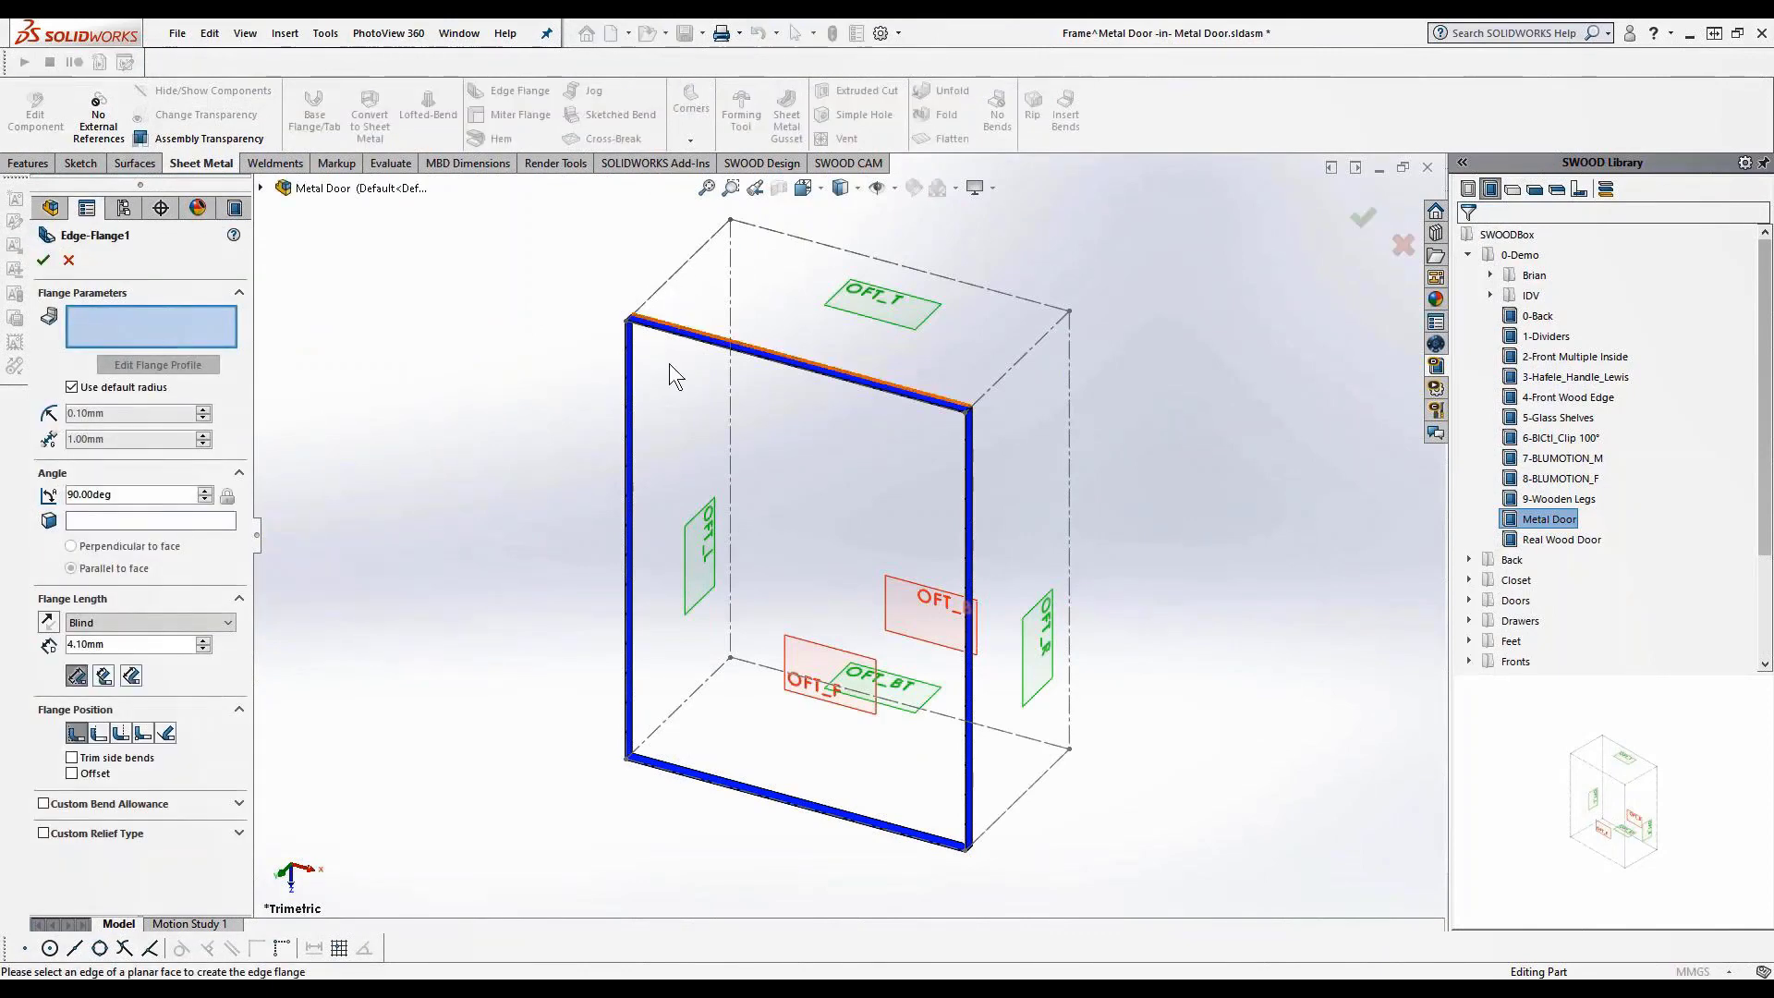
{"action": "scroll", "coordinate": [669, 363], "scroll_direction": "down", "scroll_amount": 5}
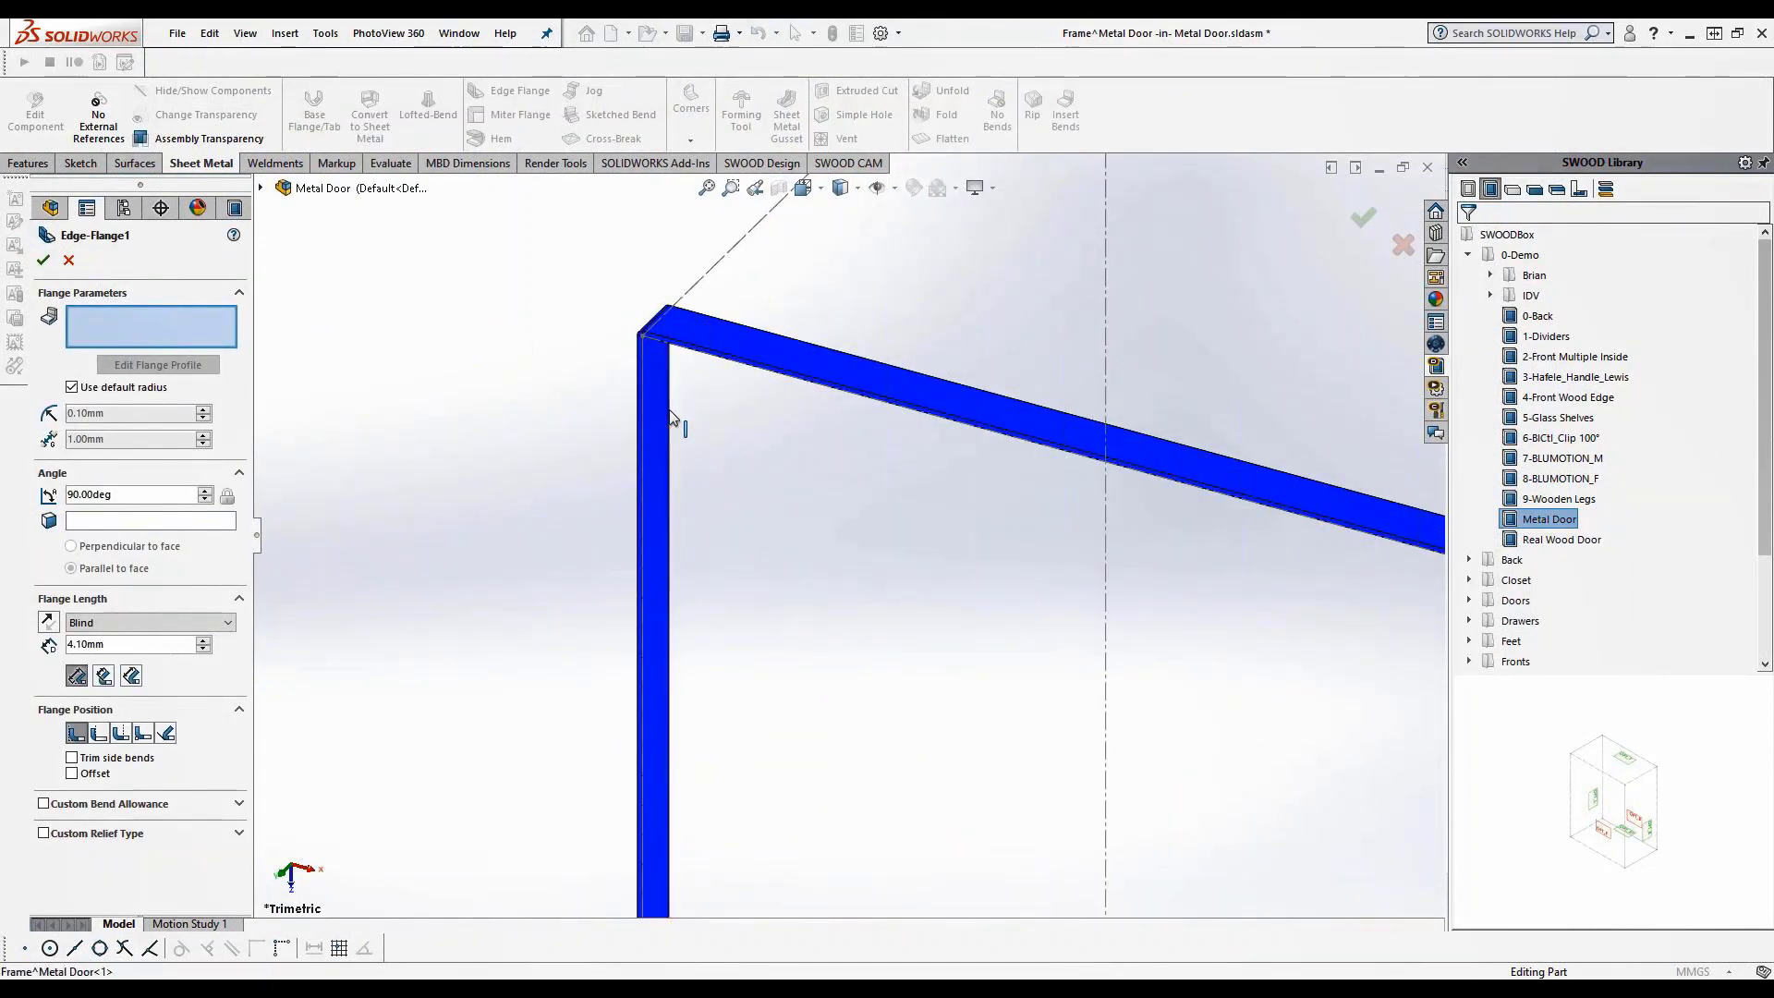
{"action": "left_click", "coordinate": [670, 421]}
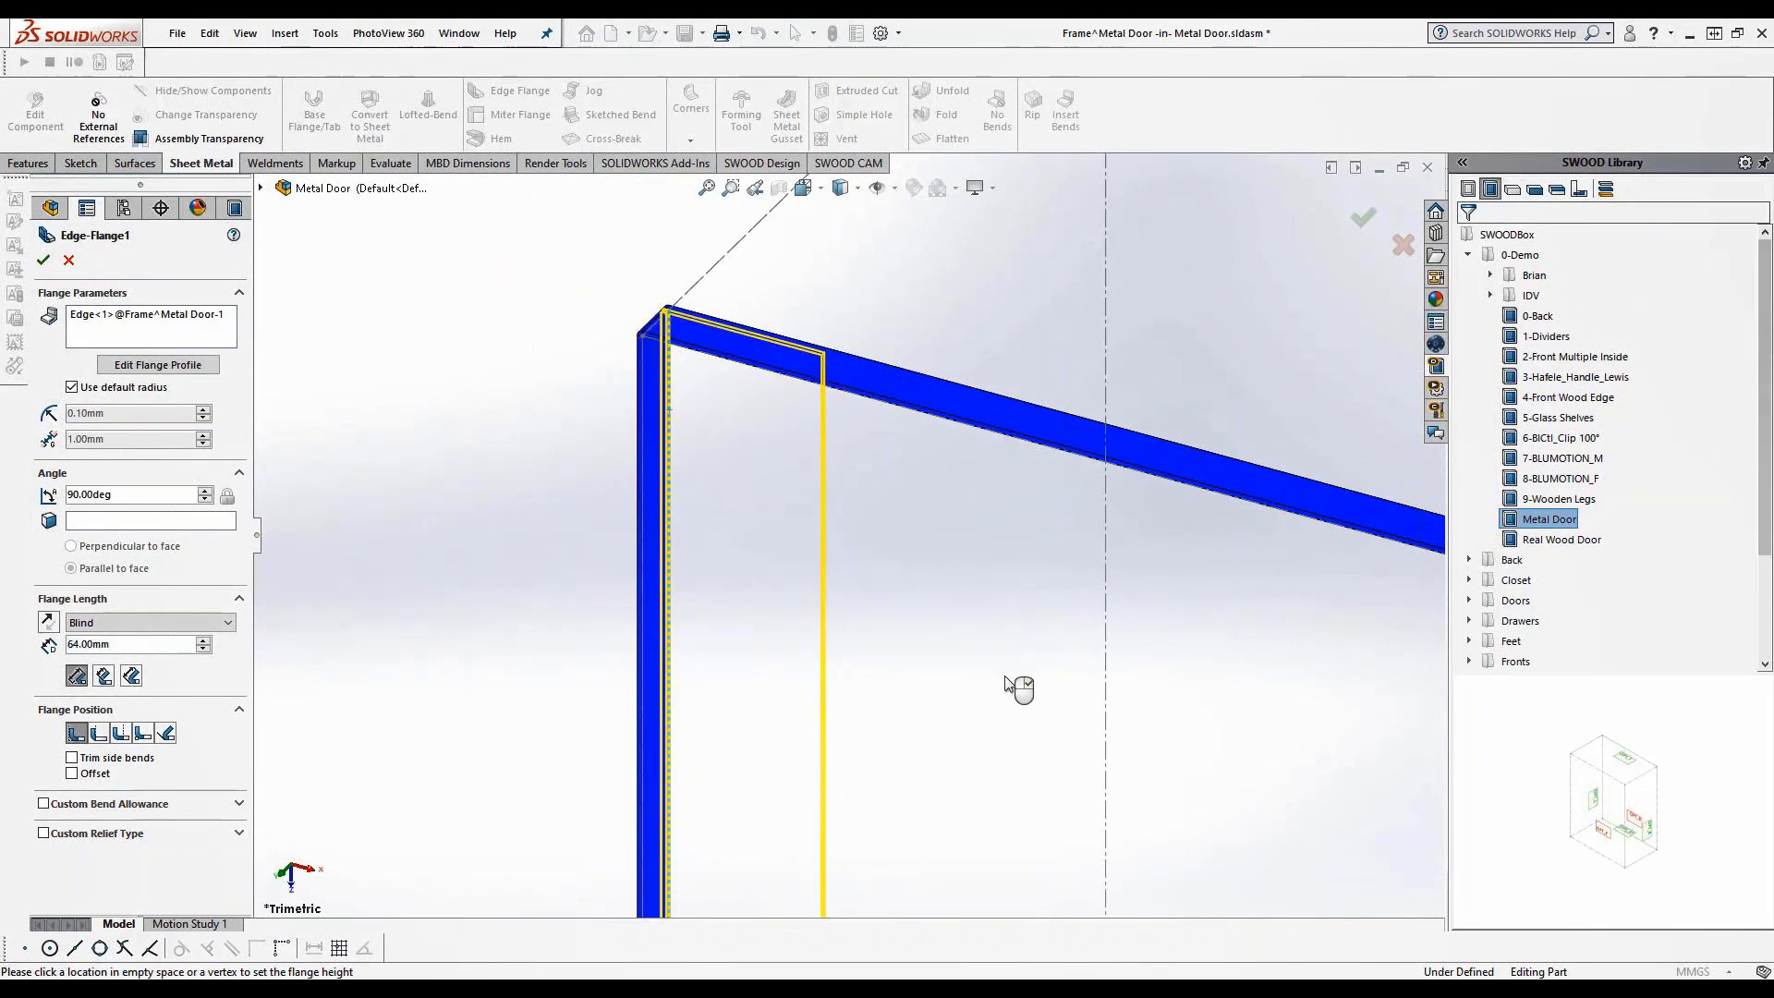
{"action": "type", "text": "20"}
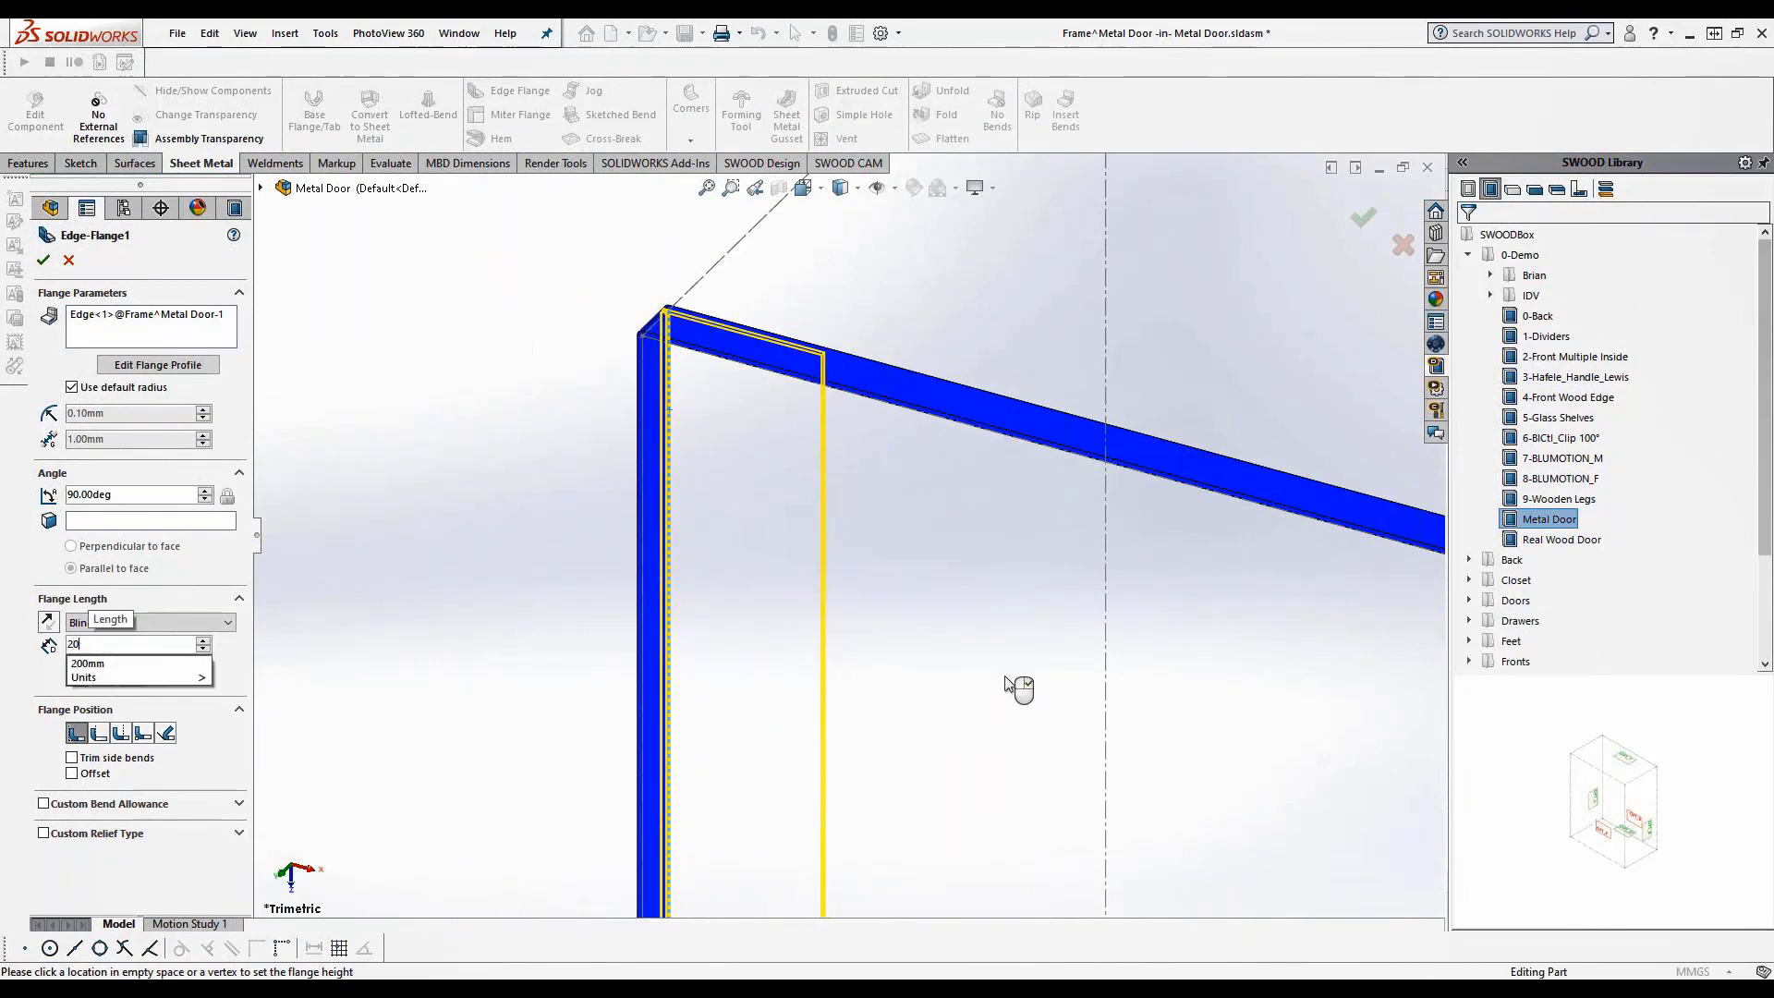
{"action": "key", "text": "Return"}
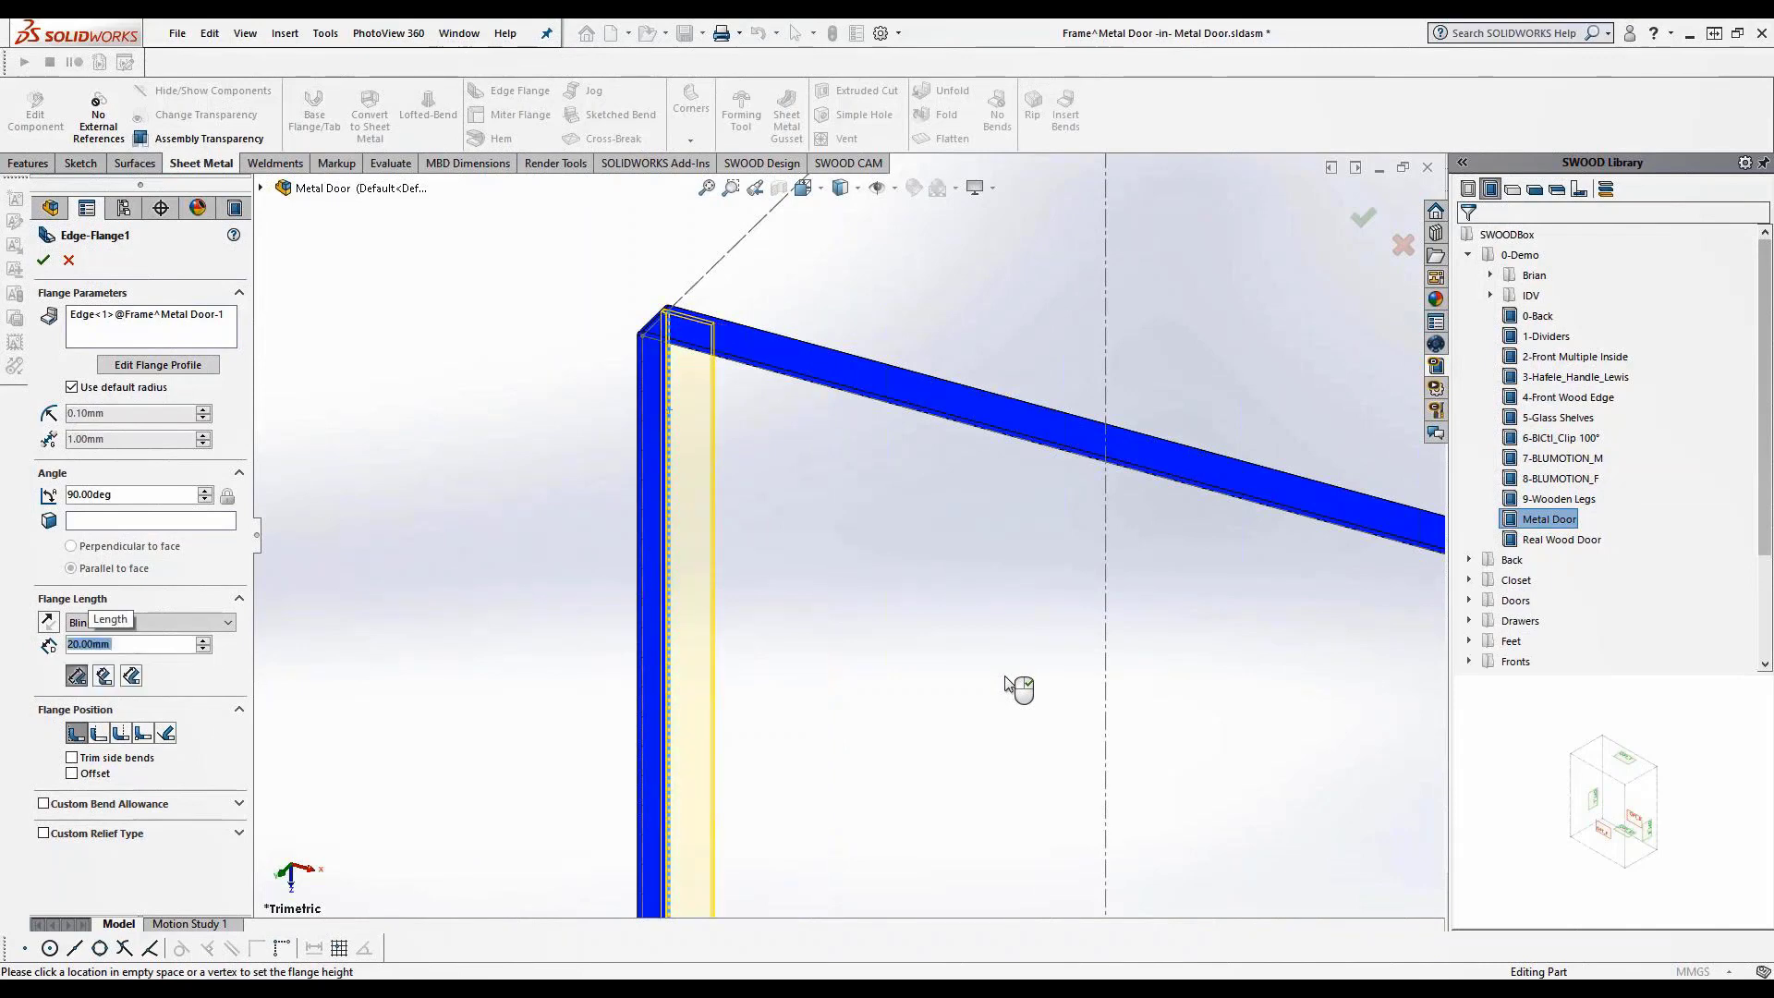
{"action": "left_click", "coordinate": [164, 324]}
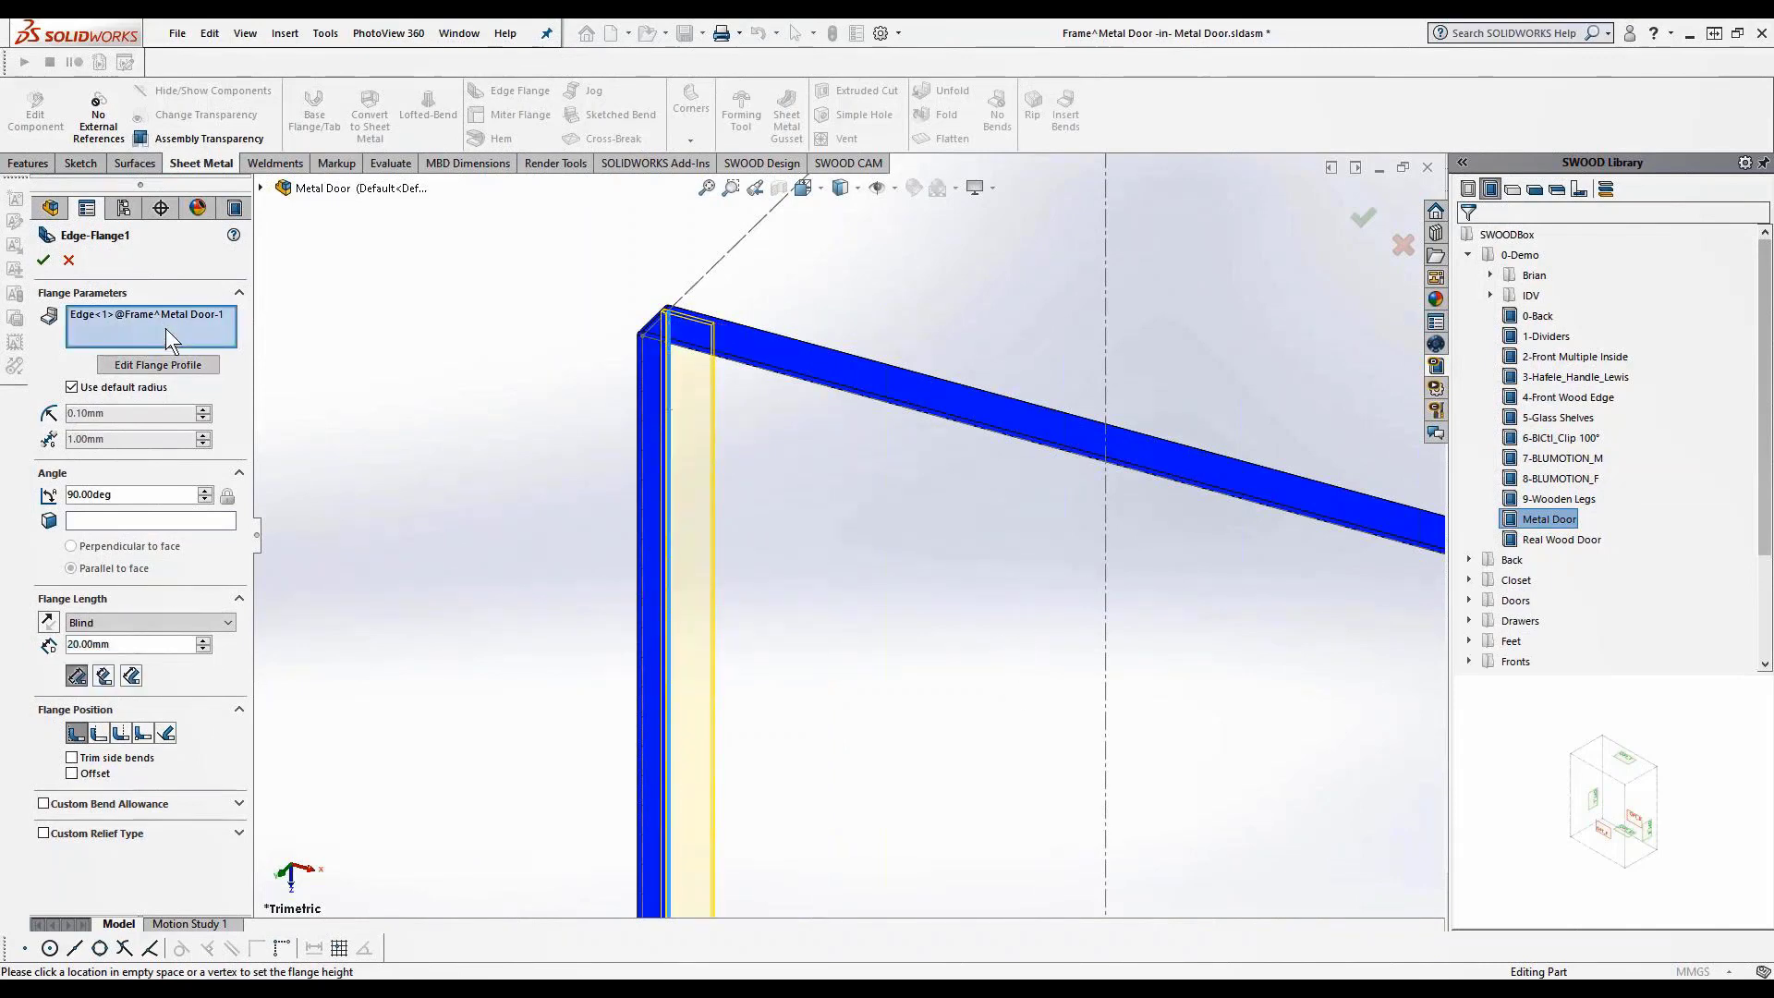
Add the rear edges of the frame's remaining sides to the edge flange, direct it inward and create it
{"action": "scroll", "coordinate": [802, 291], "scroll_direction": "down", "scroll_amount": 3}
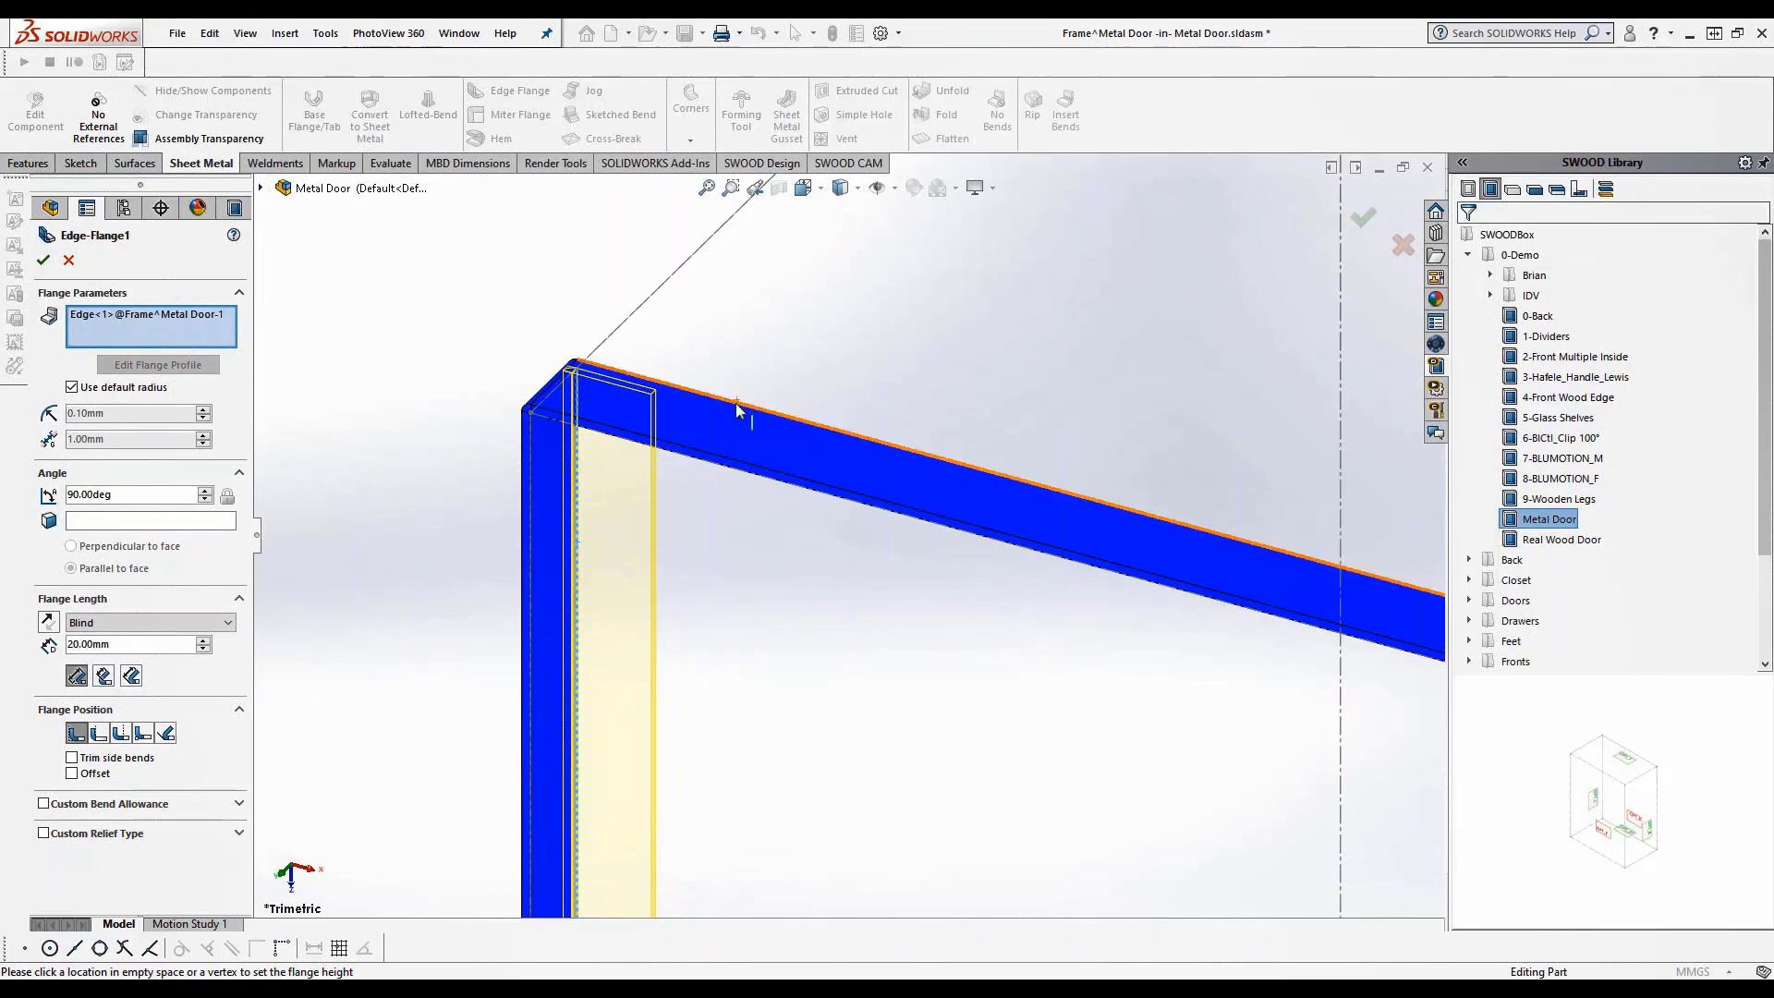
{"action": "left_click", "coordinate": [736, 403]}
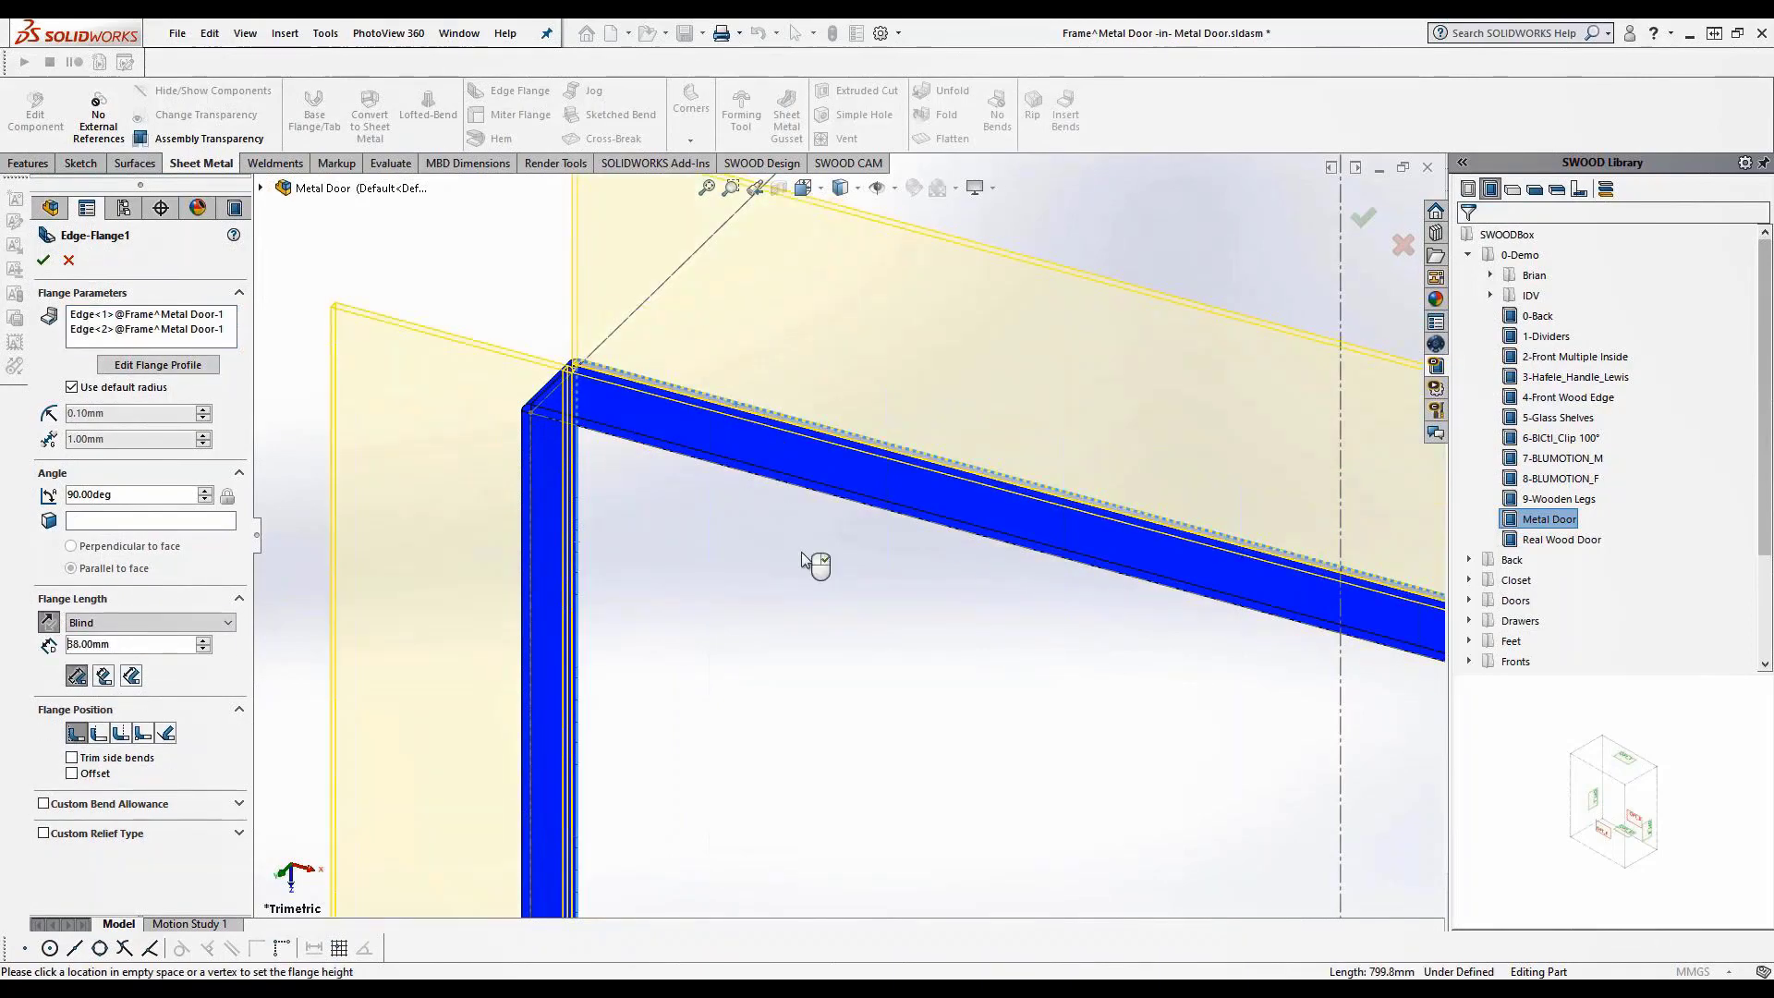
{"action": "scroll", "coordinate": [802, 545], "scroll_direction": "up", "scroll_amount": 2}
{"action": "scroll", "coordinate": [802, 552], "scroll_direction": "up", "scroll_amount": 5}
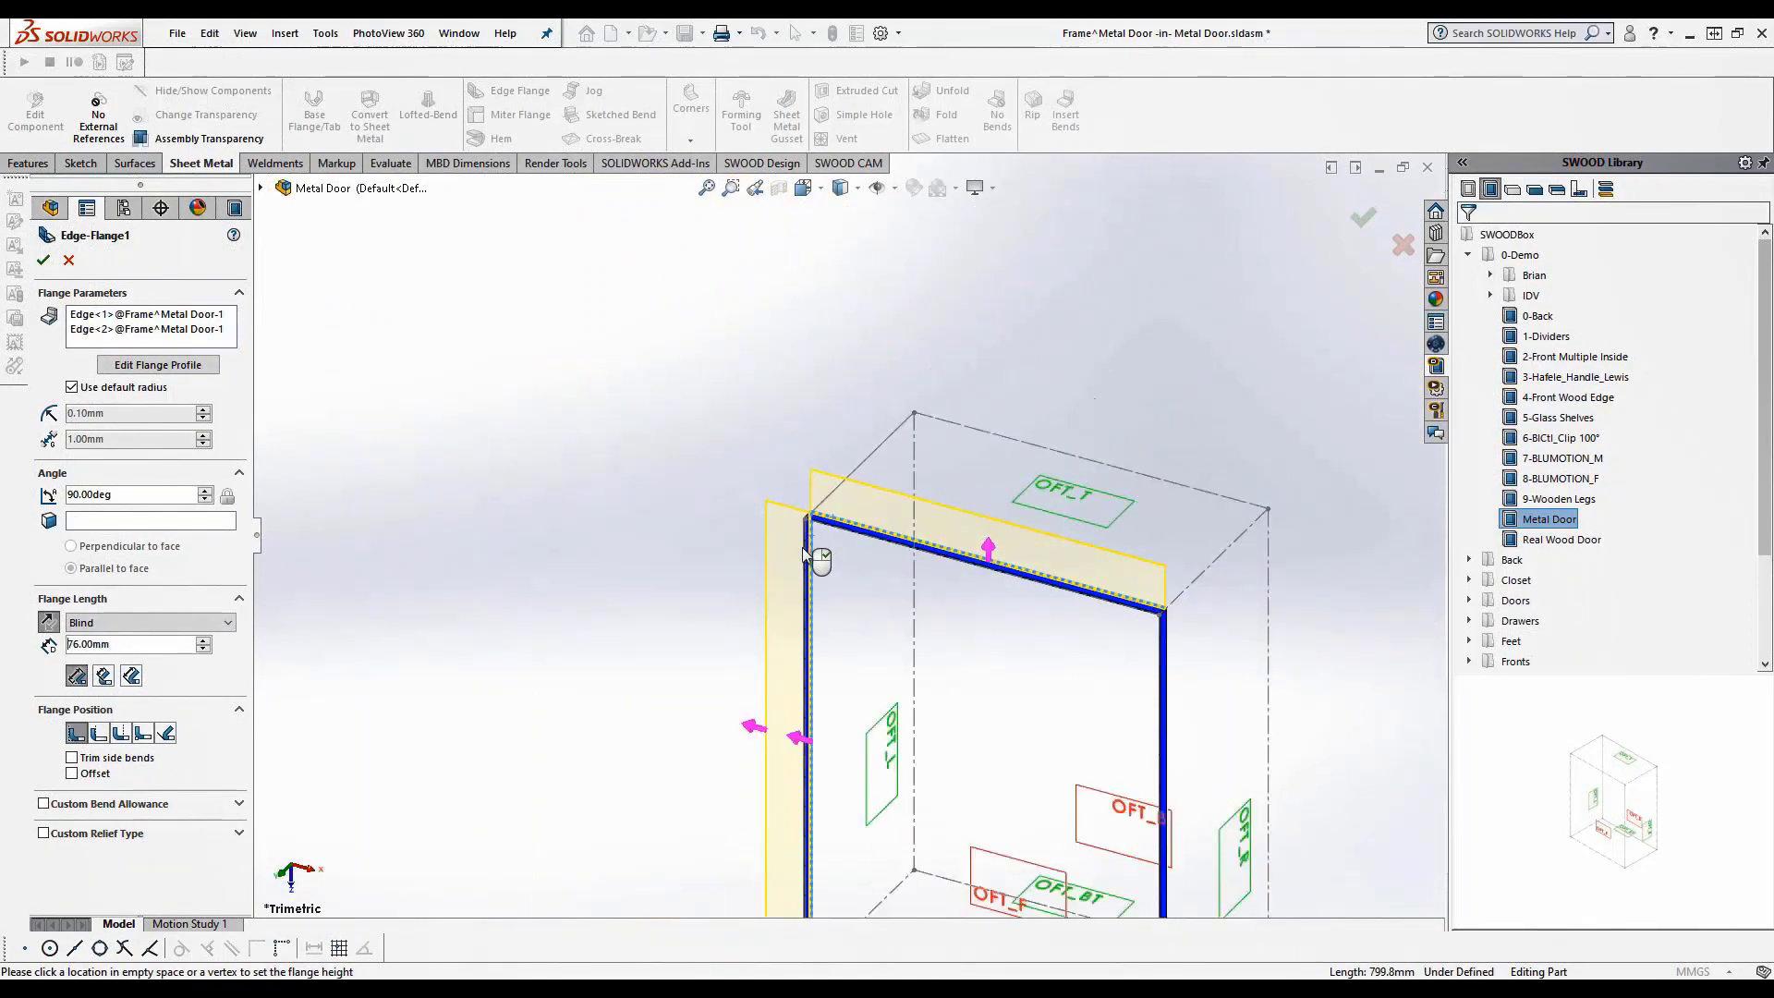
{"action": "left_click", "coordinate": [836, 628]}
{"action": "scroll", "coordinate": [850, 310], "scroll_direction": "down", "scroll_amount": 5}
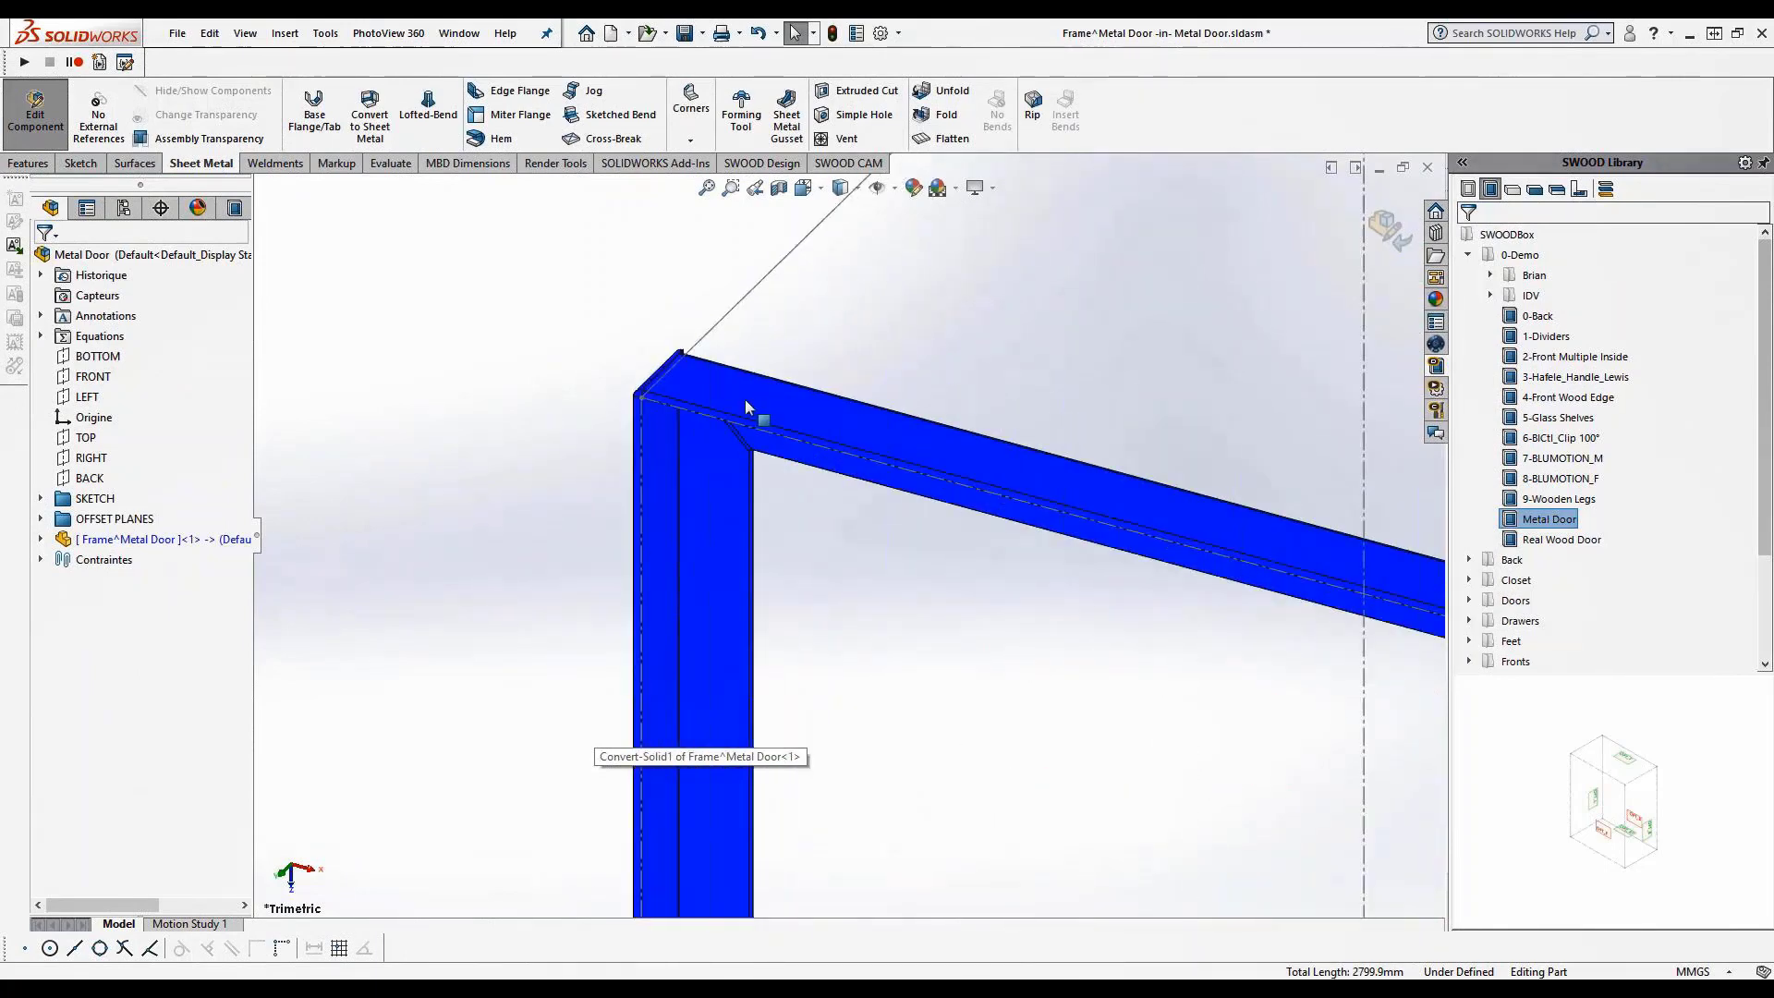
{"action": "mouse_move", "coordinate": [752, 404]}
{"action": "middle_mouse_down"}
{"action": "mouse_move", "coordinate": [771, 239]}
{"action": "mouse_move", "coordinate": [764, 369]}
{"action": "mouse_move", "coordinate": [729, 411]}
{"action": "middle_mouse_up"}
{"action": "key", "text": "ctrl+7"}
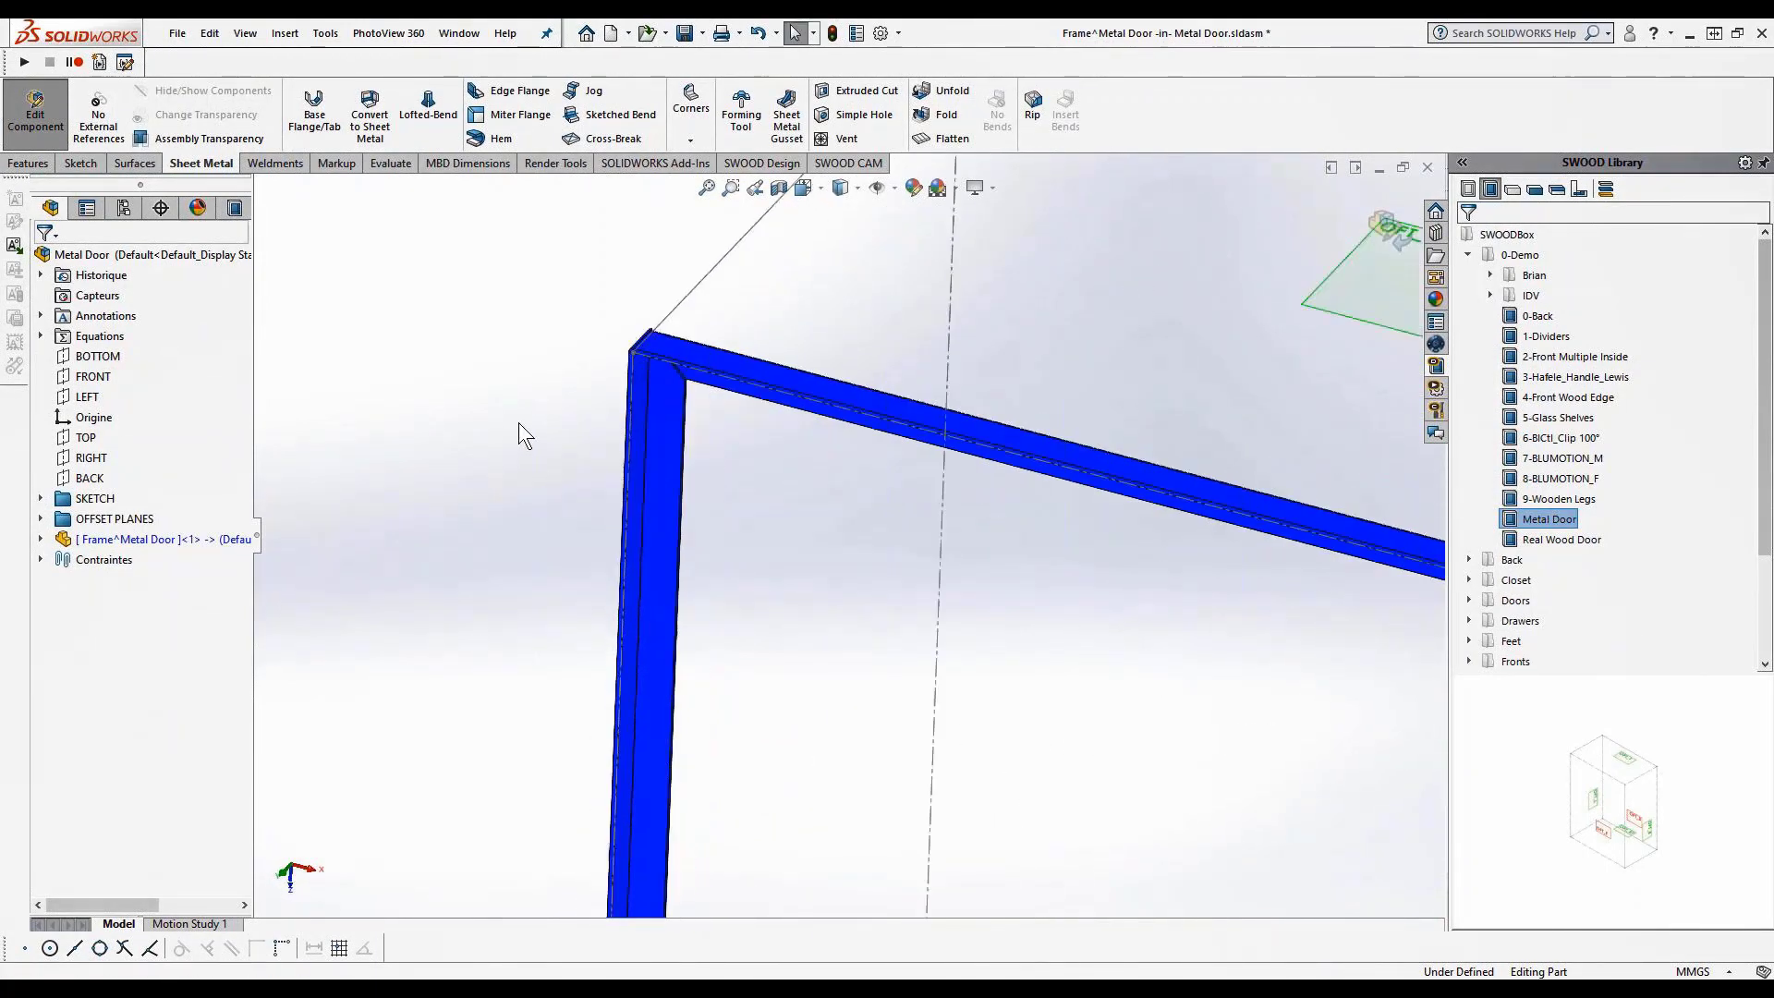
{"action": "scroll", "coordinate": [952, 756], "scroll_direction": "down", "scroll_amount": 5}
{"action": "middle_click_drag", "start_coordinate": [951, 755], "coordinate": [1054, 791]}
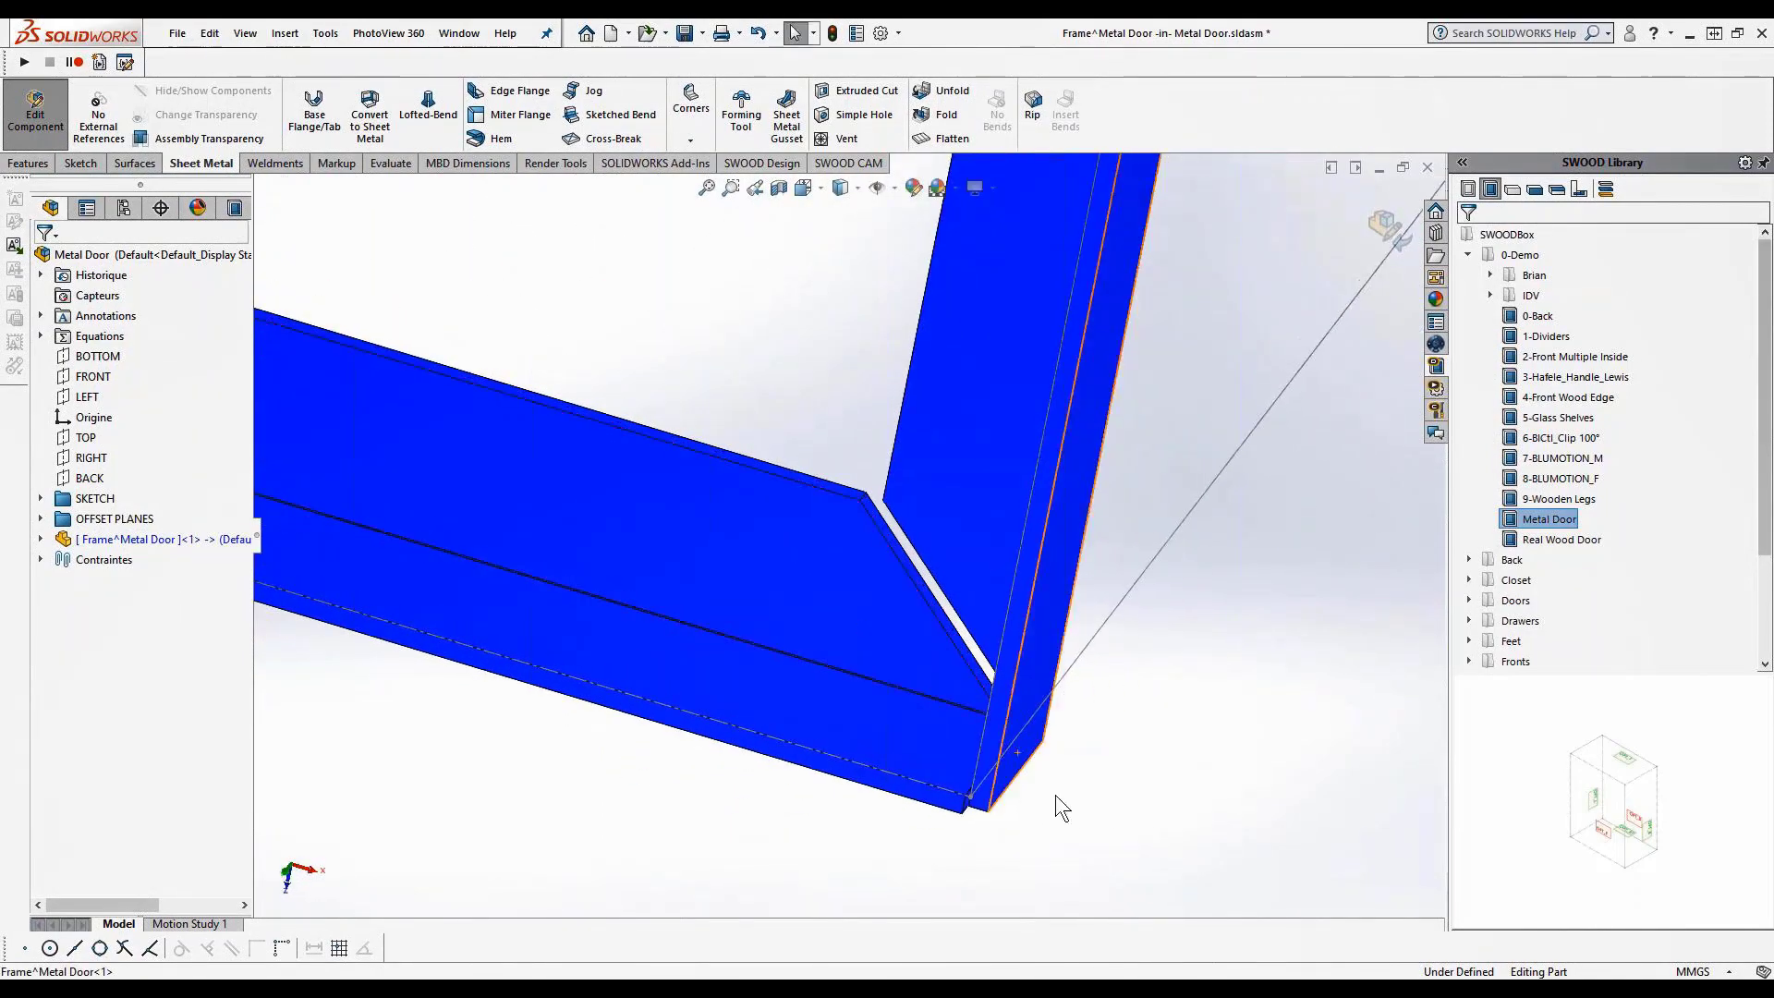
{"action": "key", "text": "ctrl+7"}
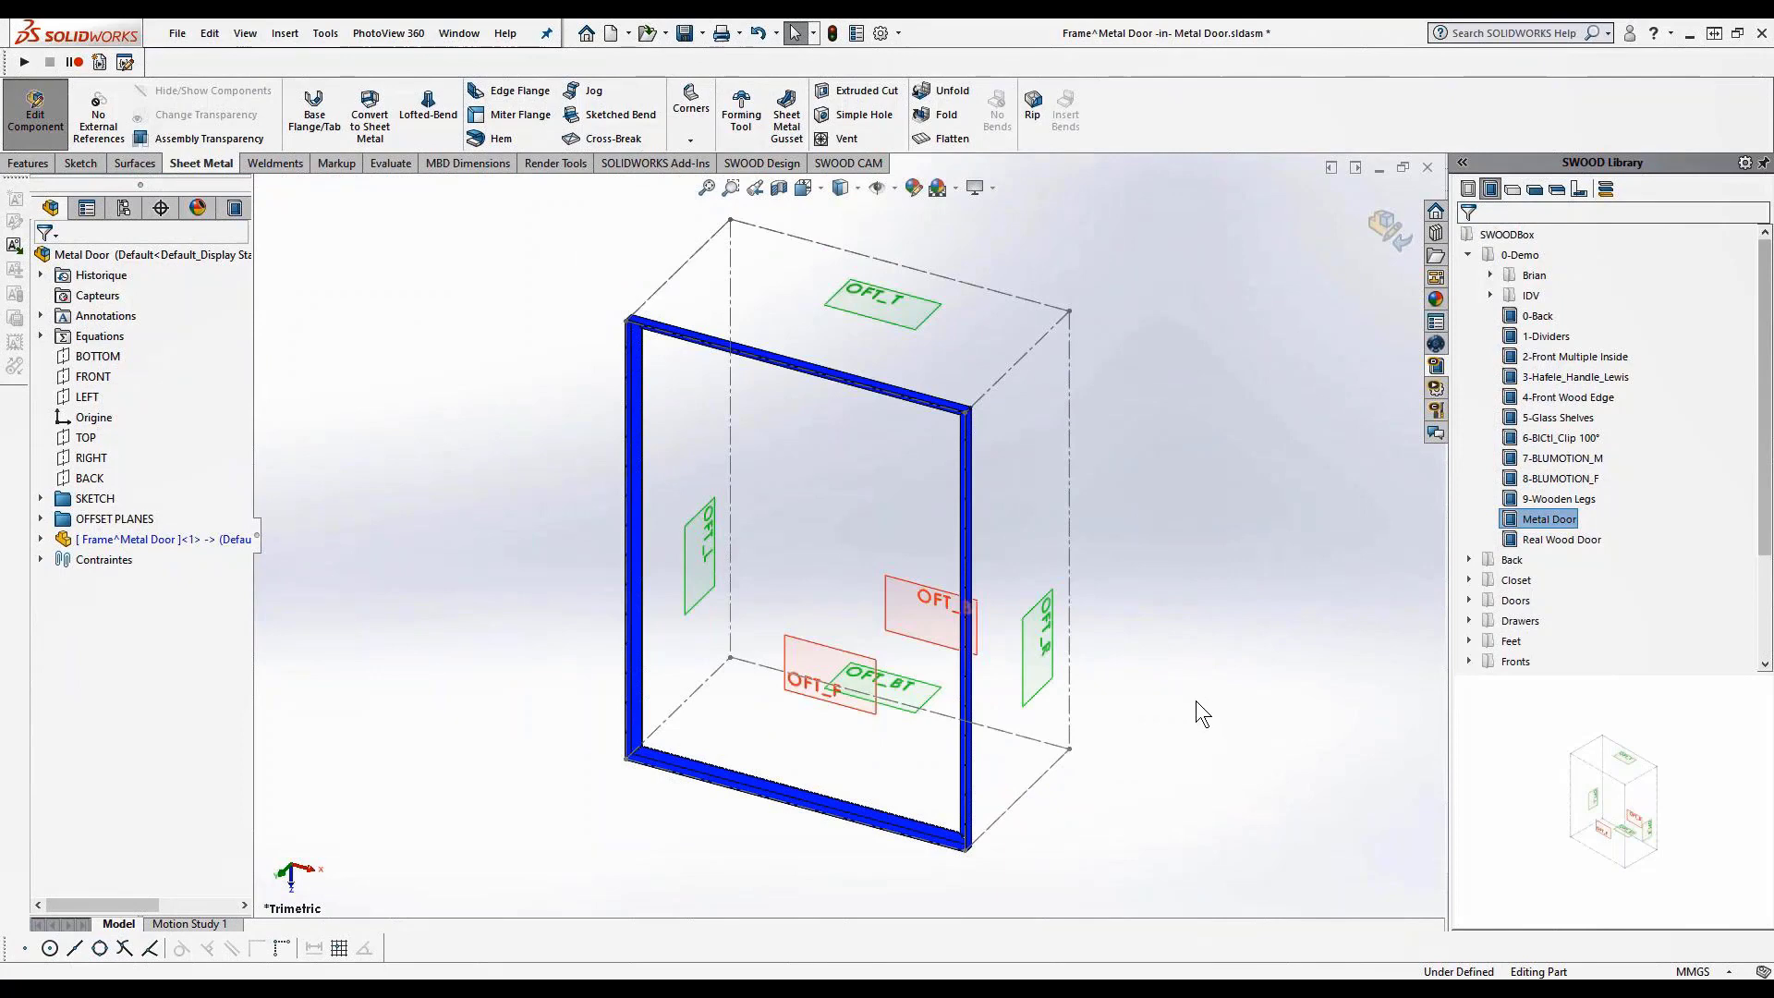
Finish editing the frame in the assembly and open the frame part in position in its own window
{"action": "left_click", "coordinate": [1396, 238]}
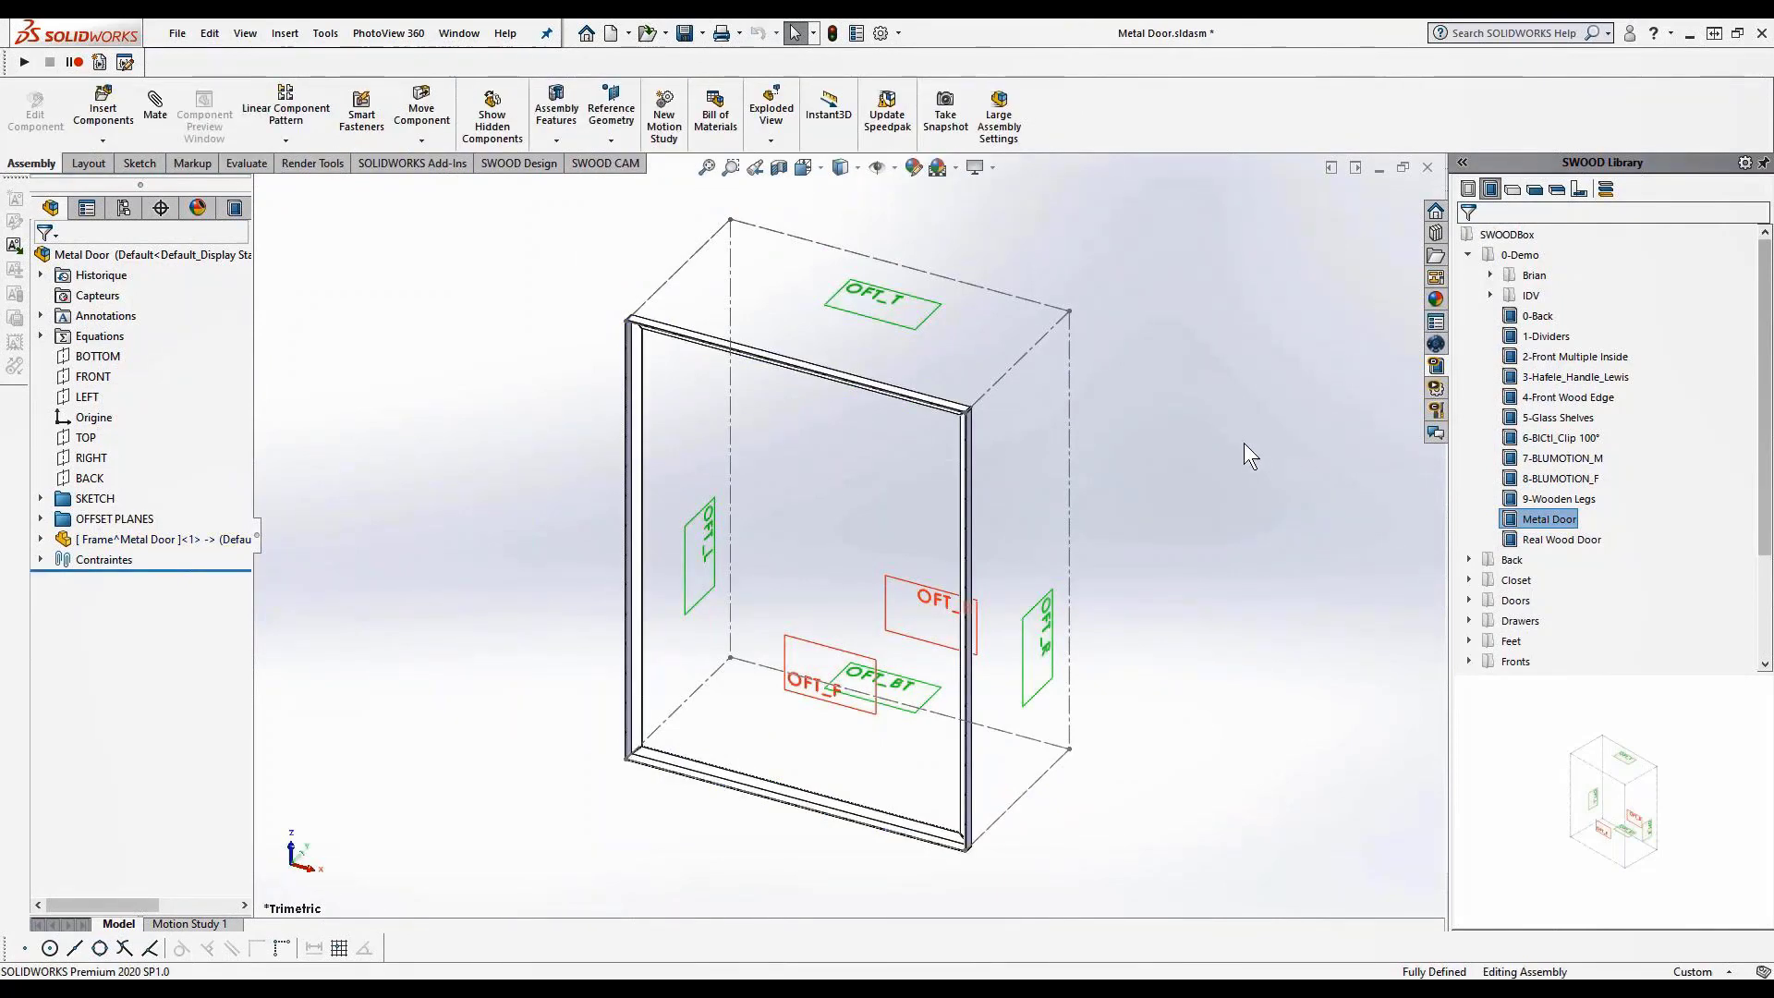
{"action": "left_click", "coordinate": [115, 539]}
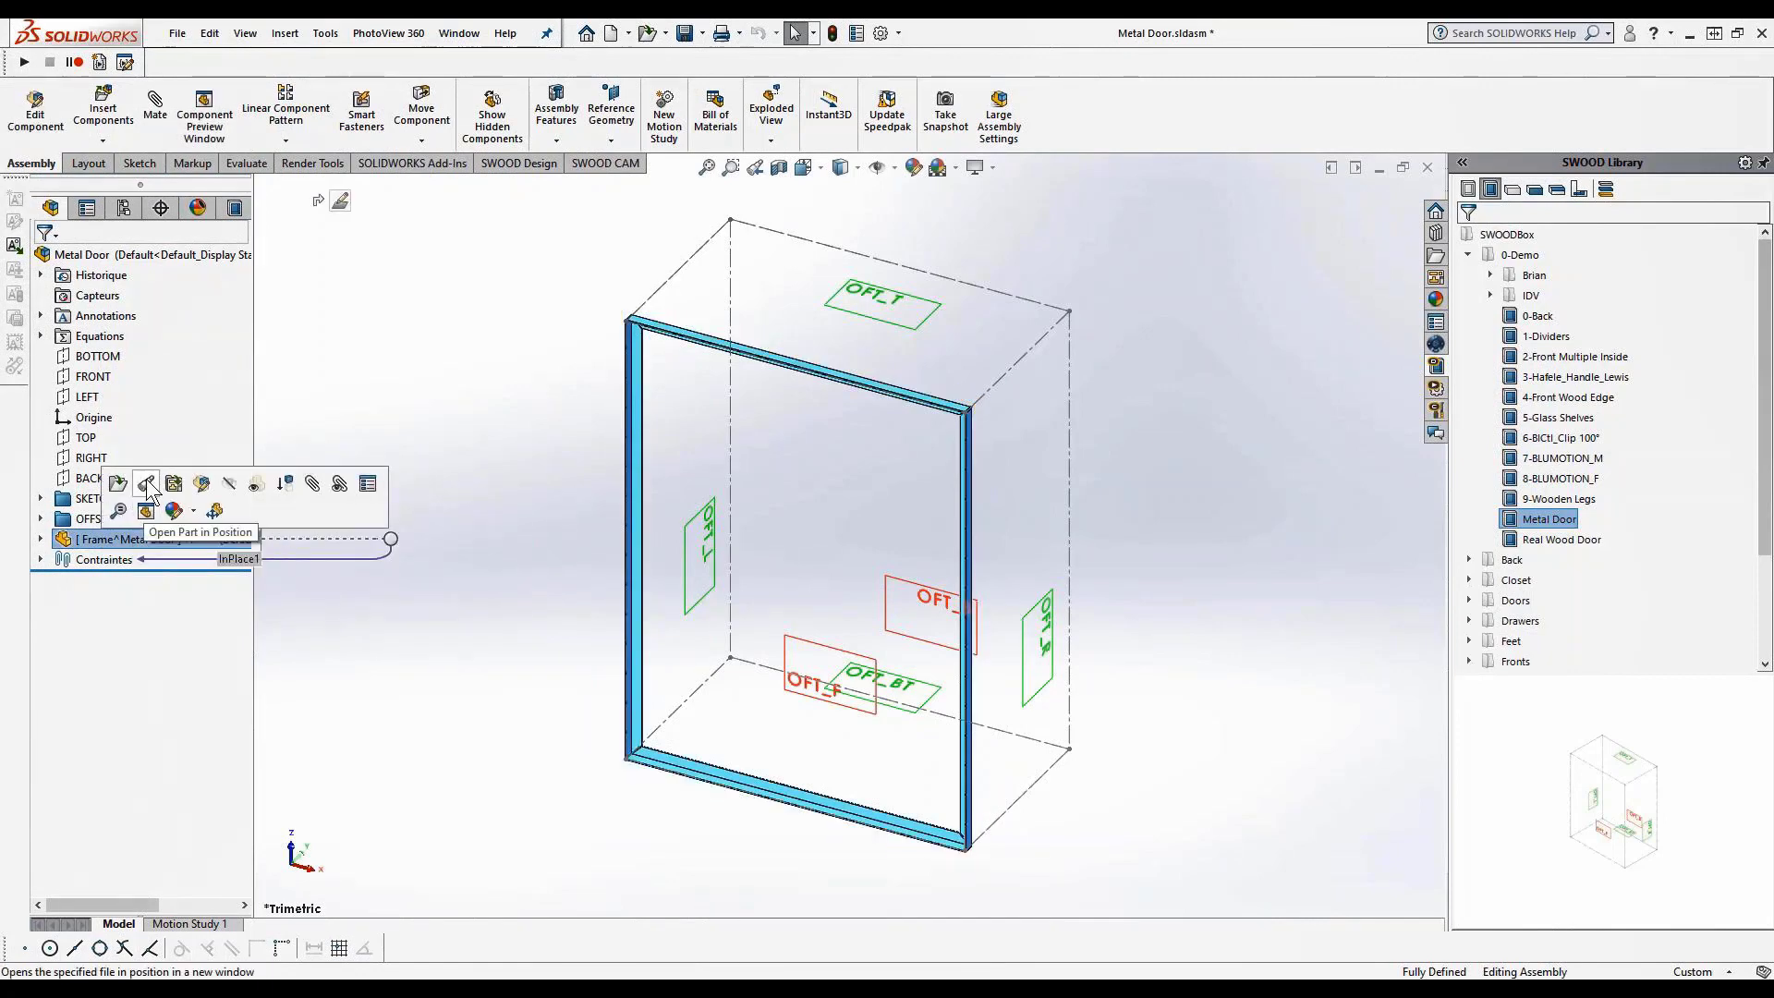
{"action": "left_click", "coordinate": [423, 543]}
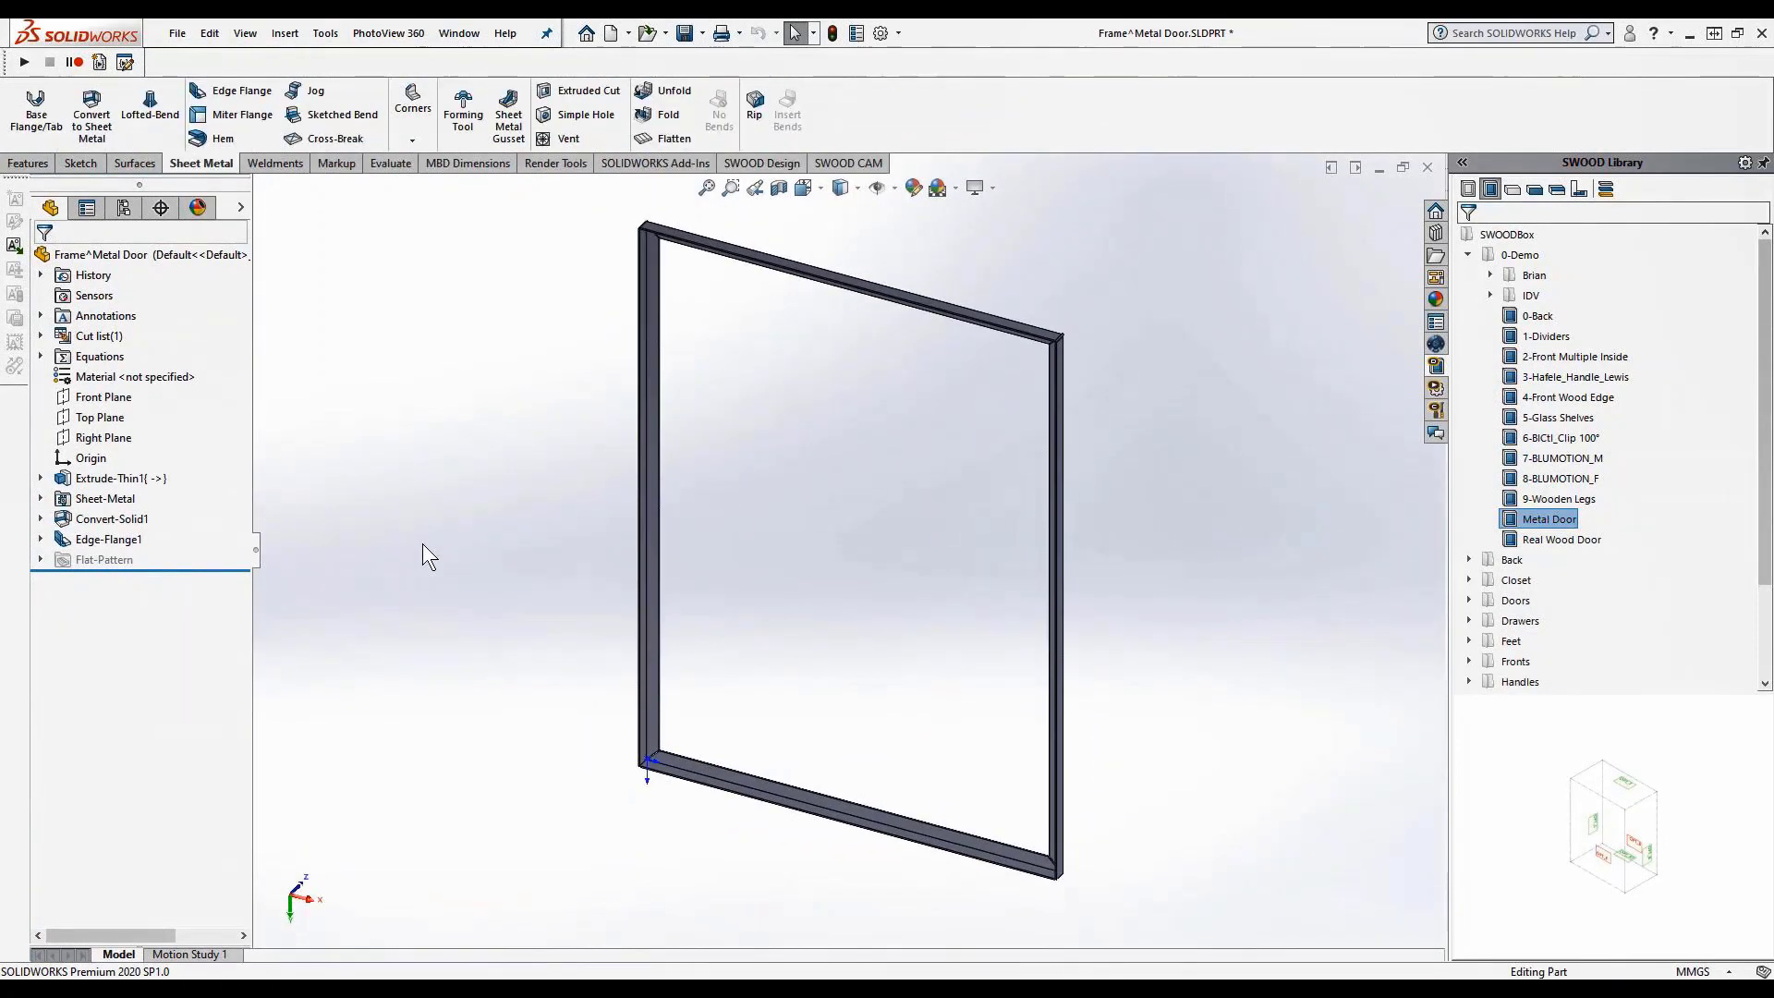
Add a configuration named Unbend to the frame part
{"action": "left_click", "coordinate": [123, 208]}
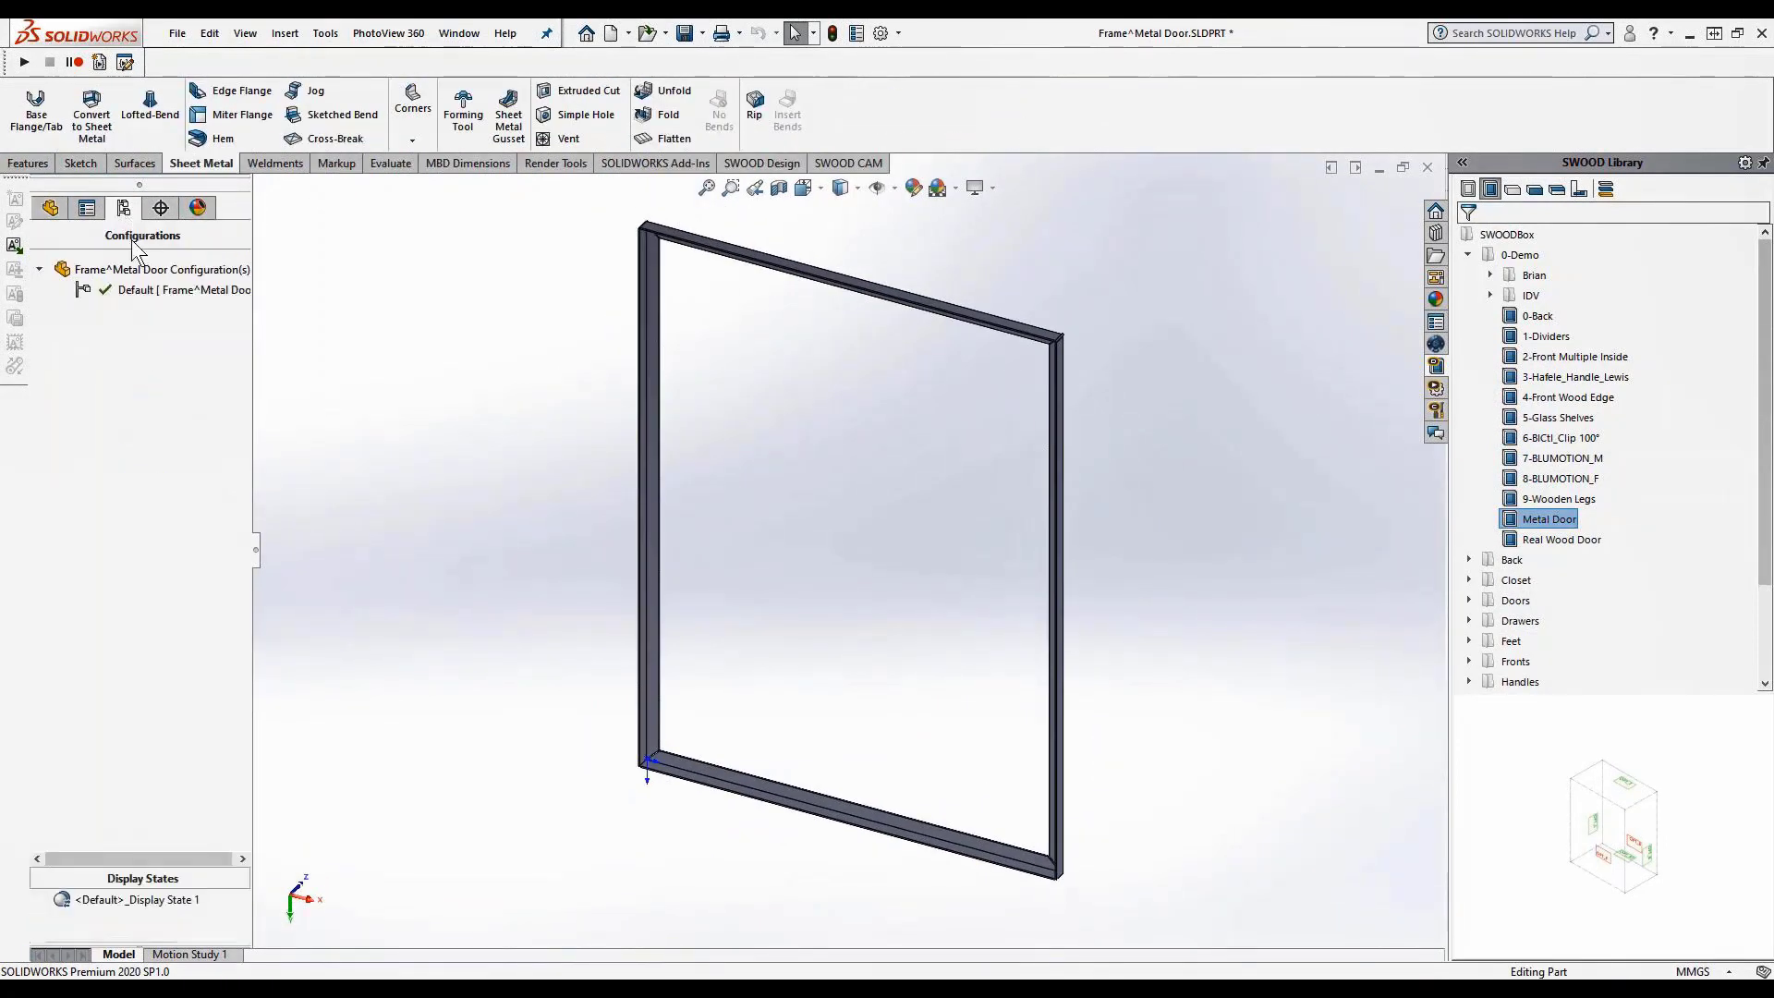
{"action": "right_click", "coordinate": [132, 271]}
{"action": "left_click", "coordinate": [184, 308]}
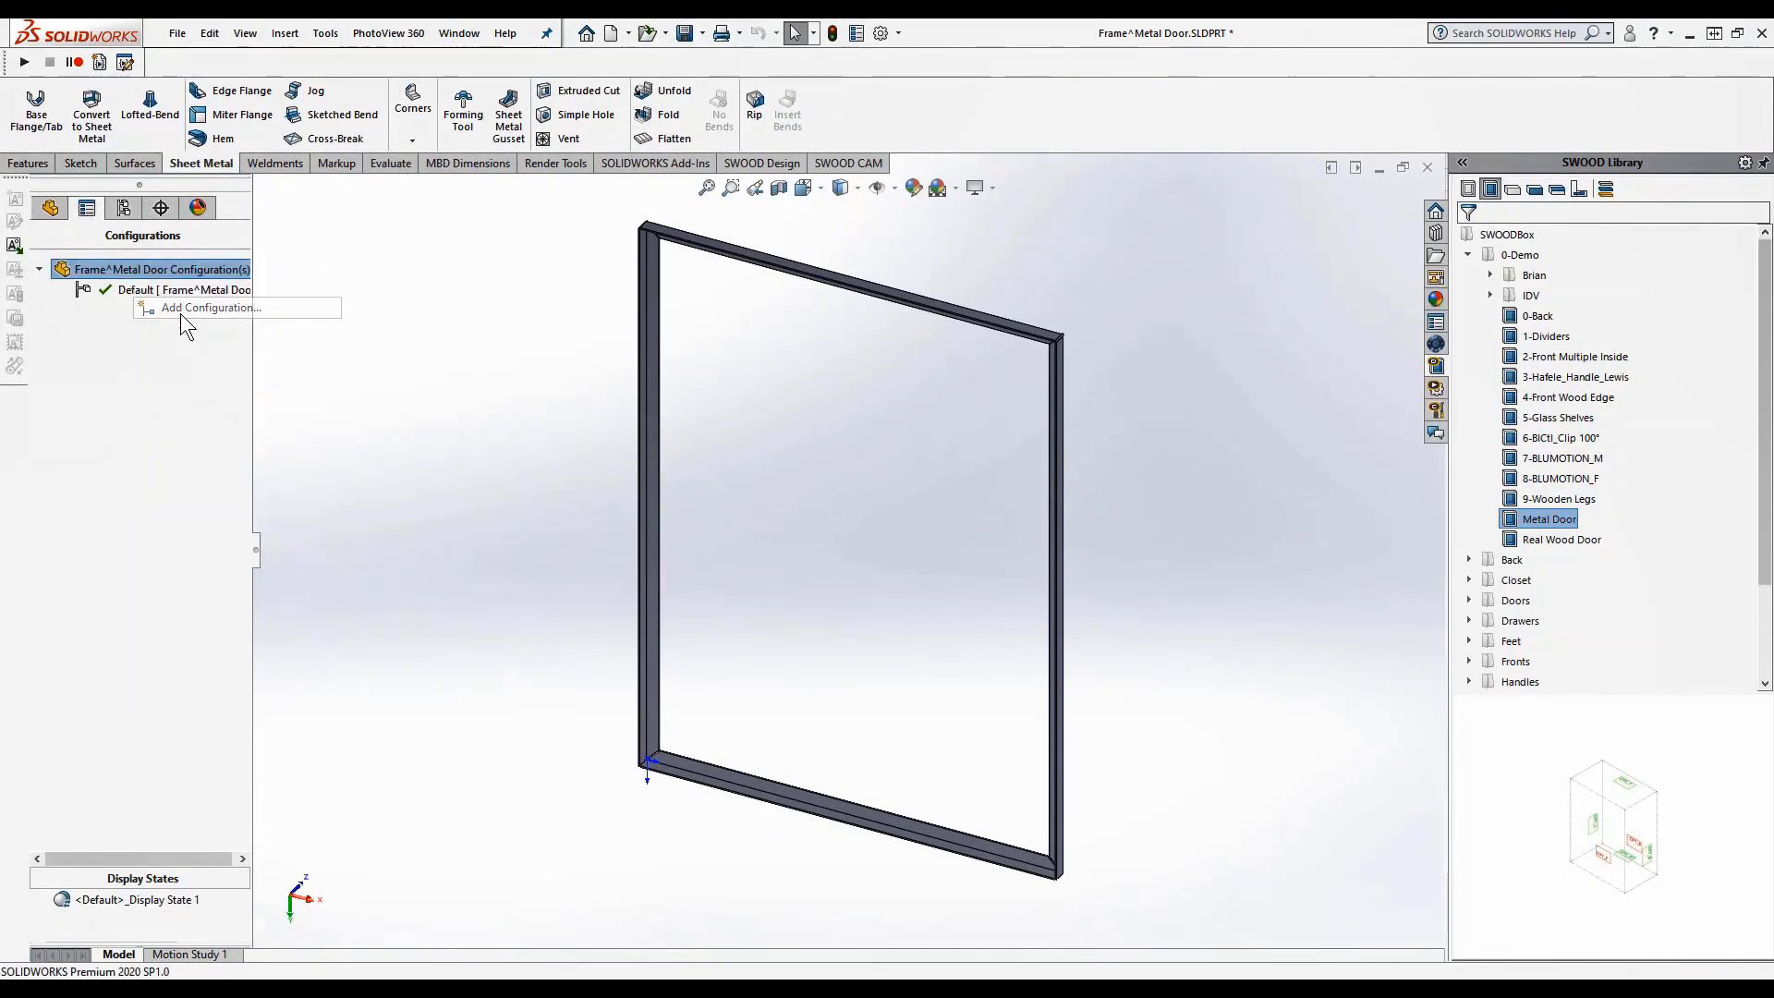
{"action": "type", "text": "Unbend"}
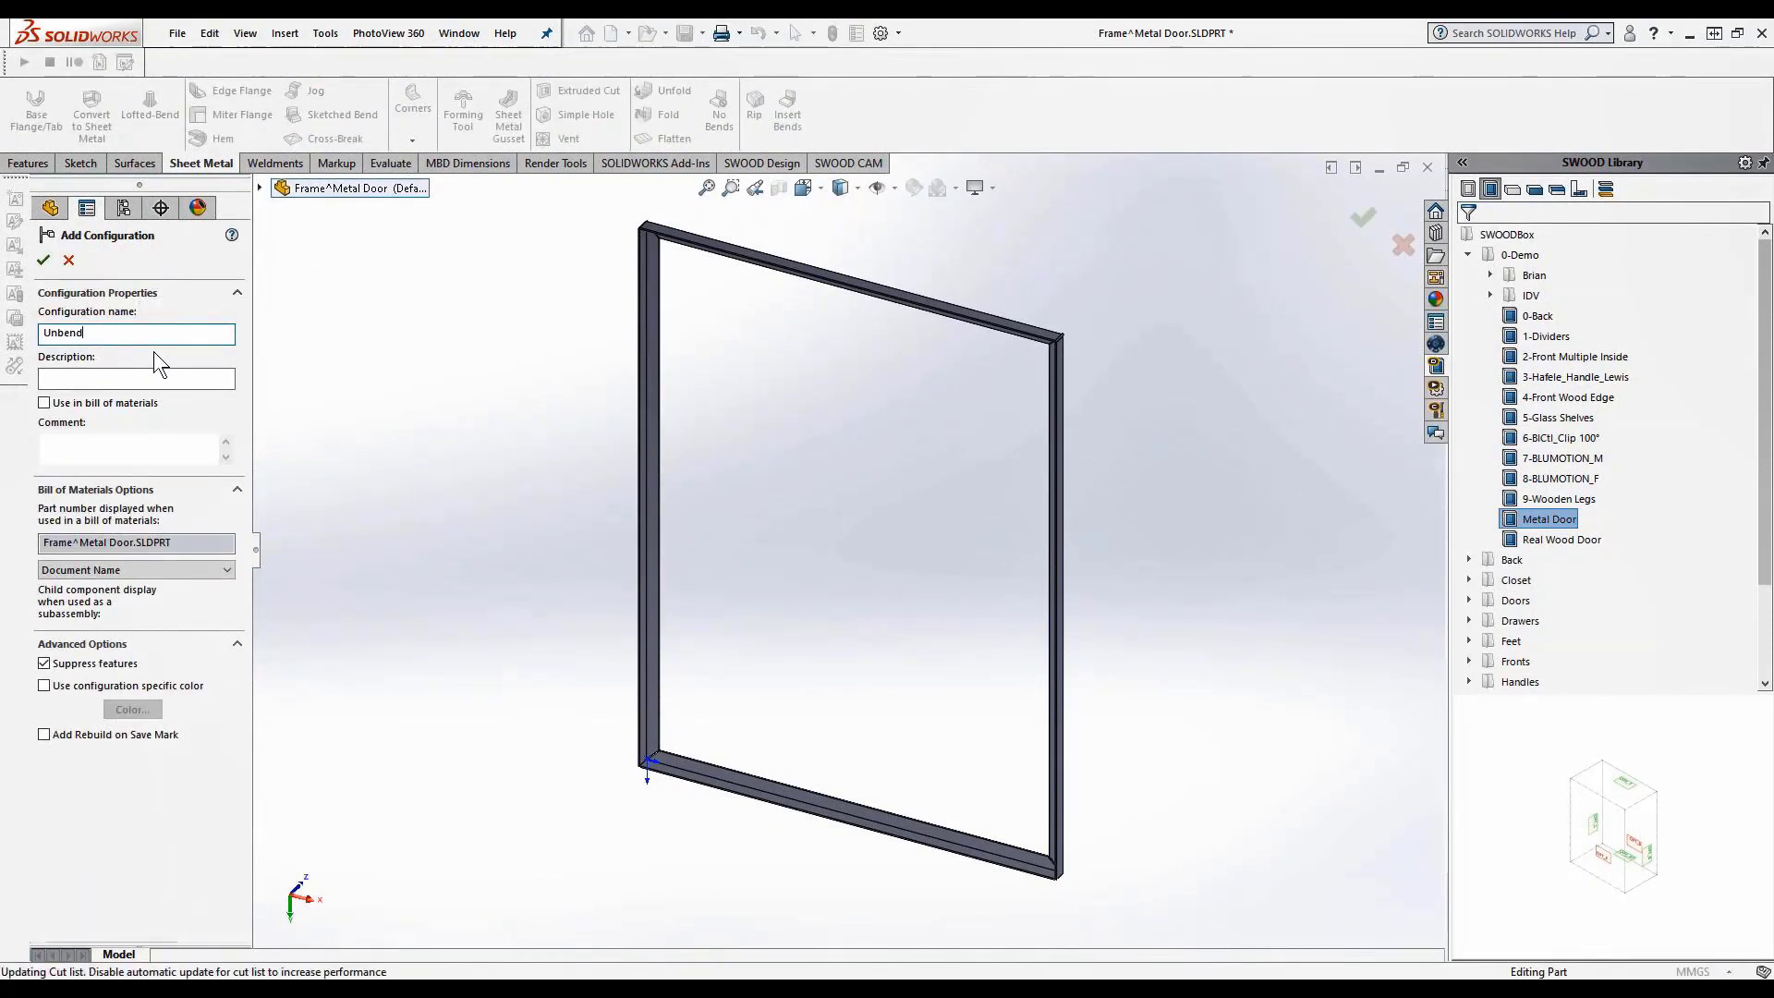
{"action": "key", "text": "Return"}
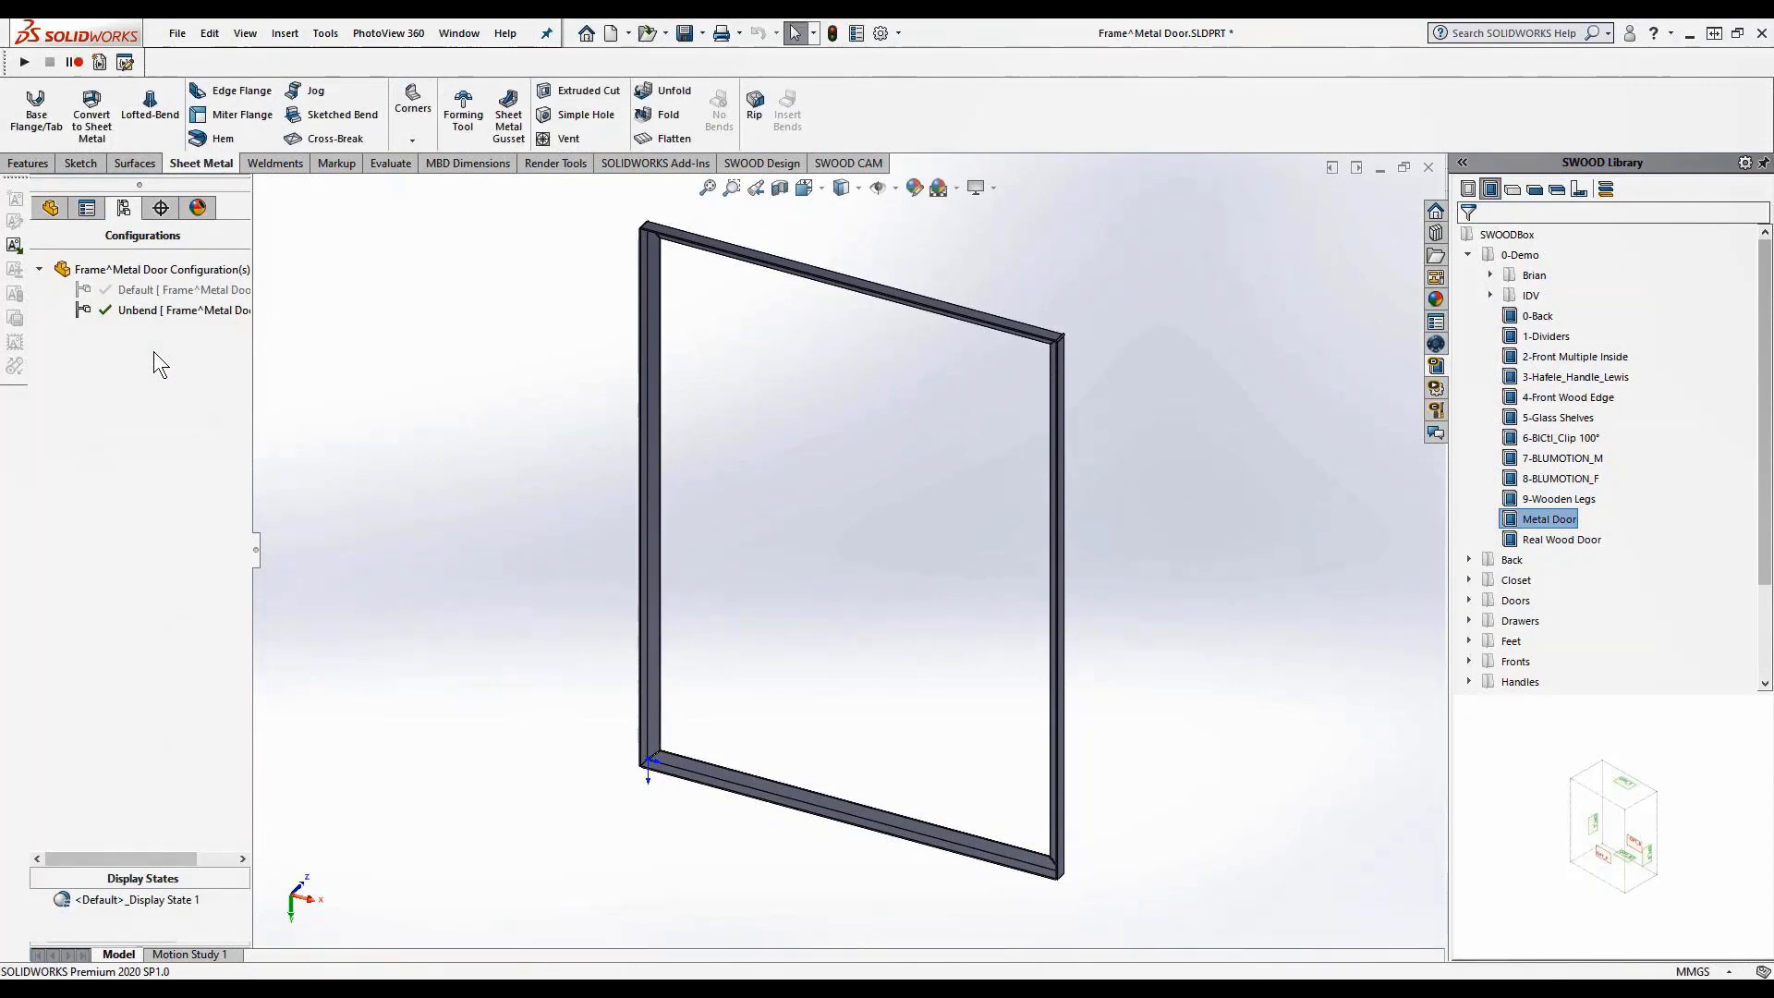
Unfold all bends of the frame, keeping the outer face of the long left member fixed
{"action": "left_click", "coordinate": [663, 91]}
{"action": "middle_click_drag", "start_coordinate": [713, 321], "coordinate": [884, 377]}
{"action": "scroll", "coordinate": [887, 374], "scroll_direction": "down", "scroll_amount": 5}
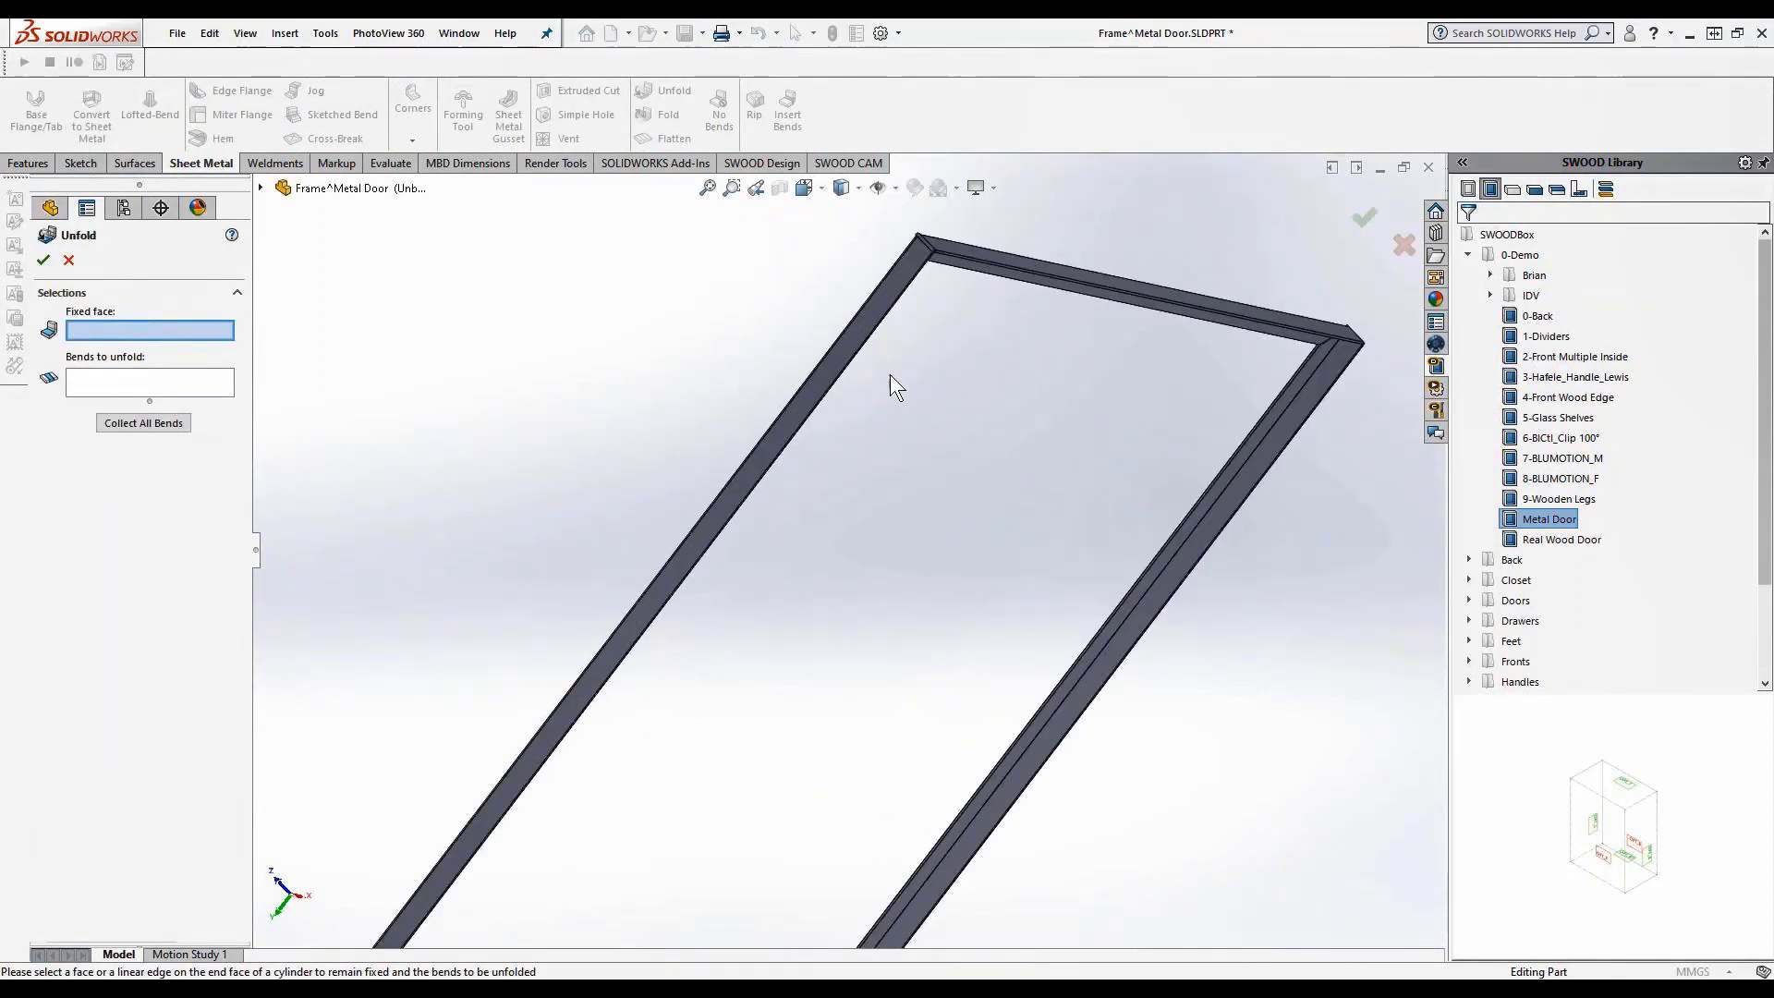
{"action": "left_click", "coordinate": [841, 341]}
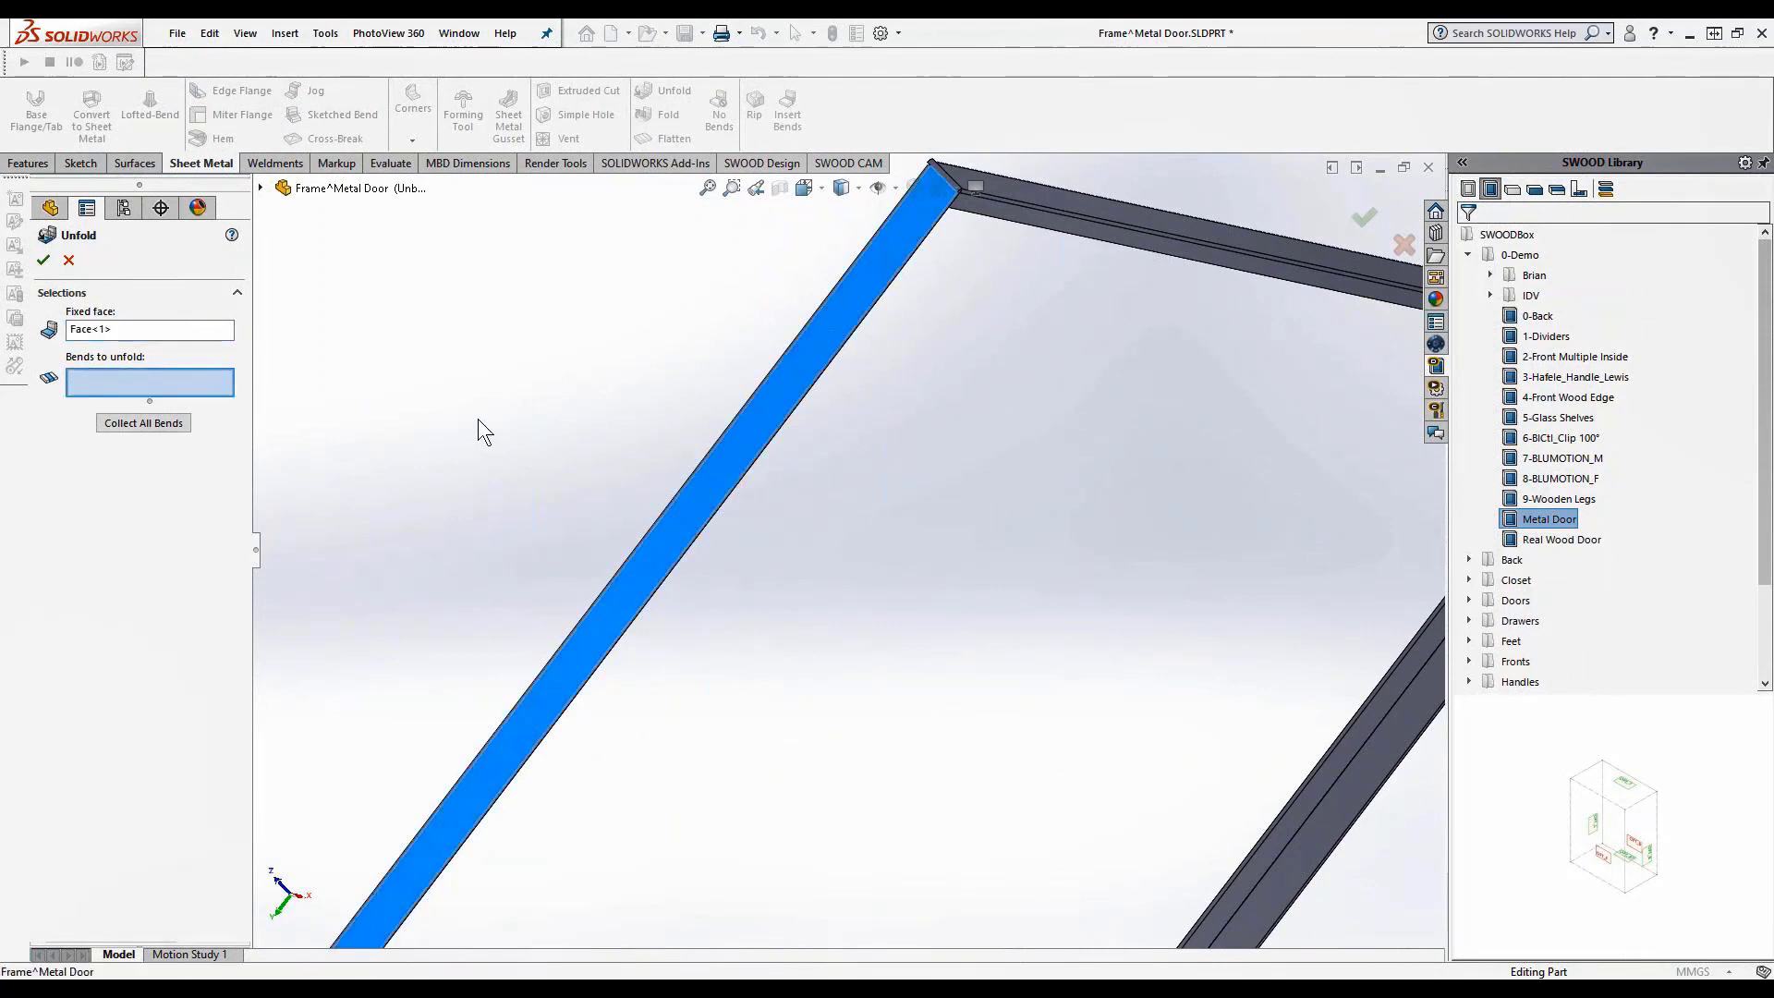
{"action": "left_click", "coordinate": [143, 423]}
{"action": "right_click_drag", "start_coordinate": [979, 665], "coordinate": [1106, 564]}
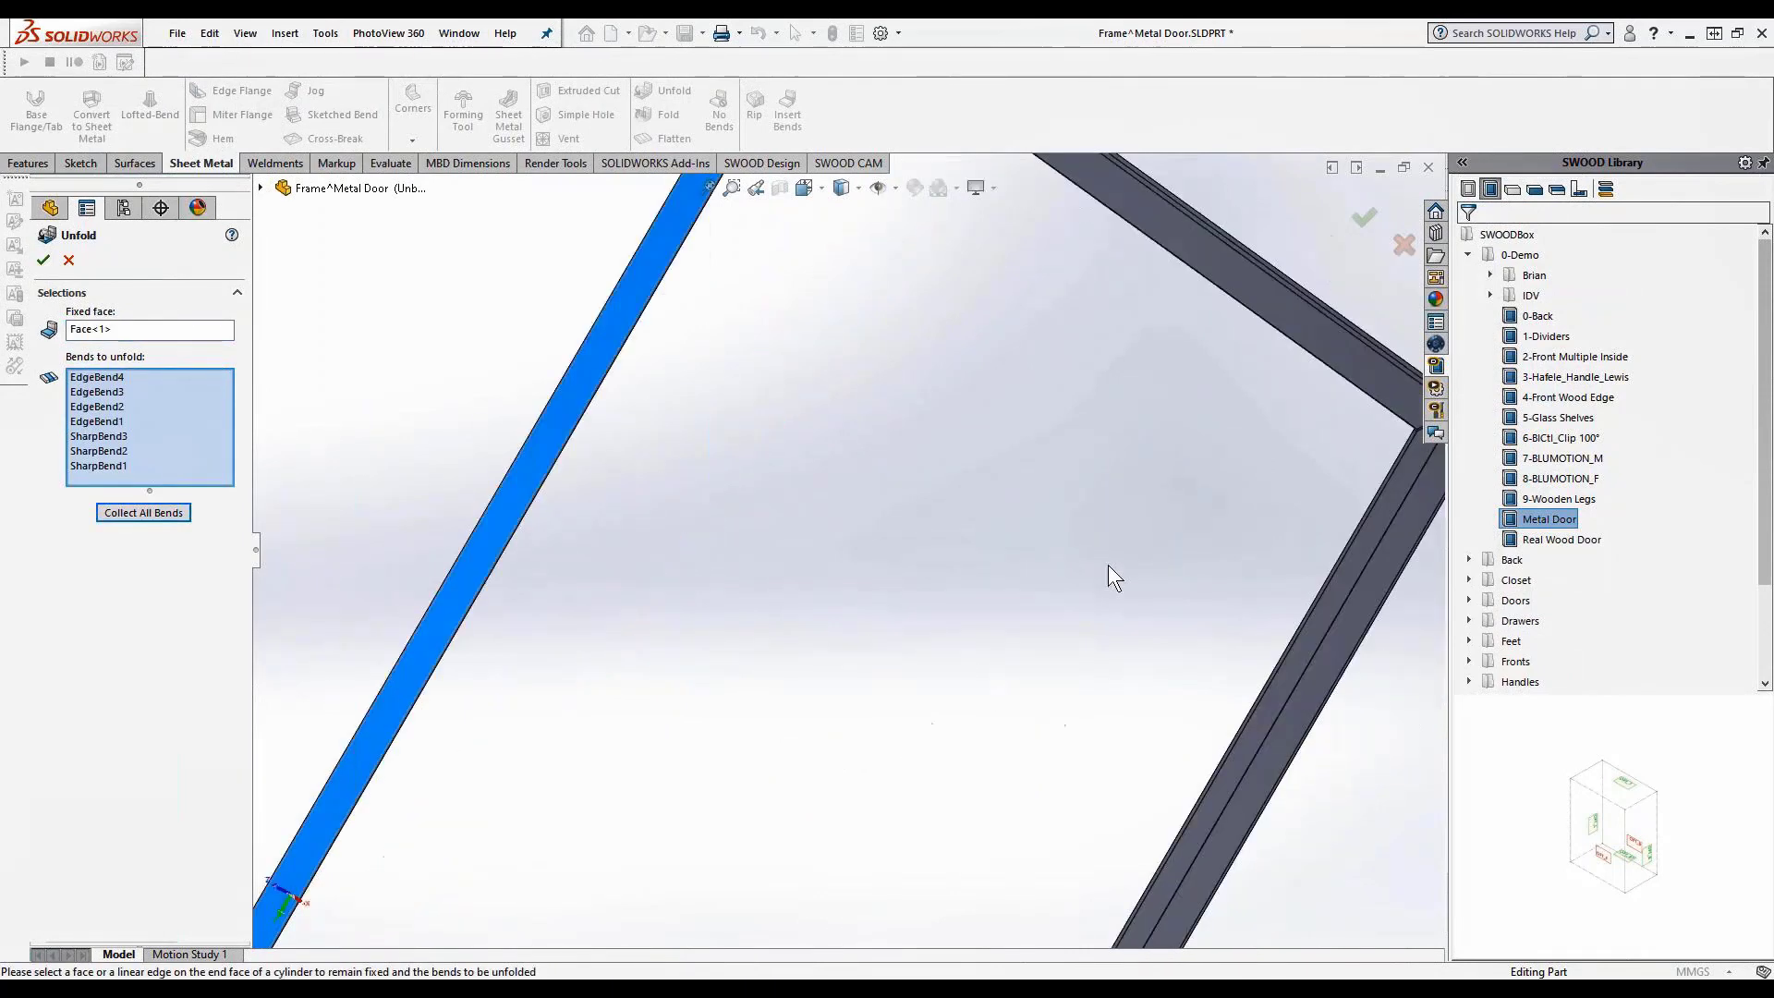
{"action": "left_click", "coordinate": [44, 260]}
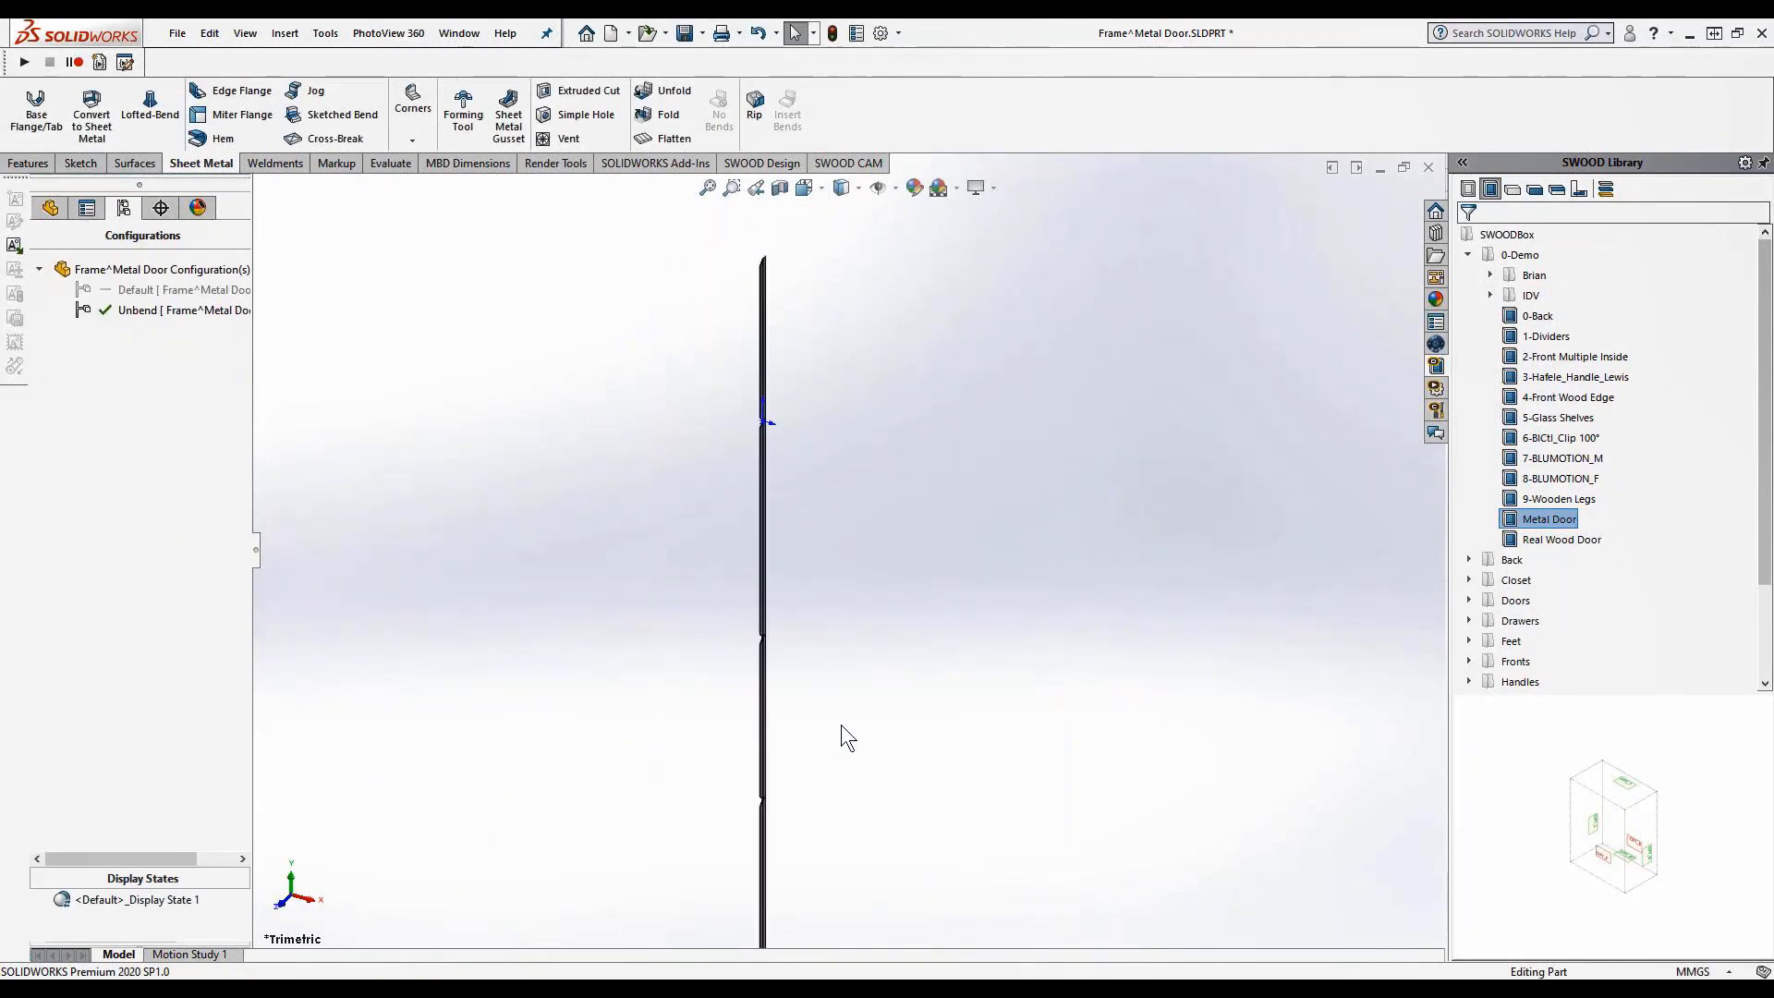
Reactivate the Default configuration and save the frame part
{"action": "double_click", "coordinate": [172, 291]}
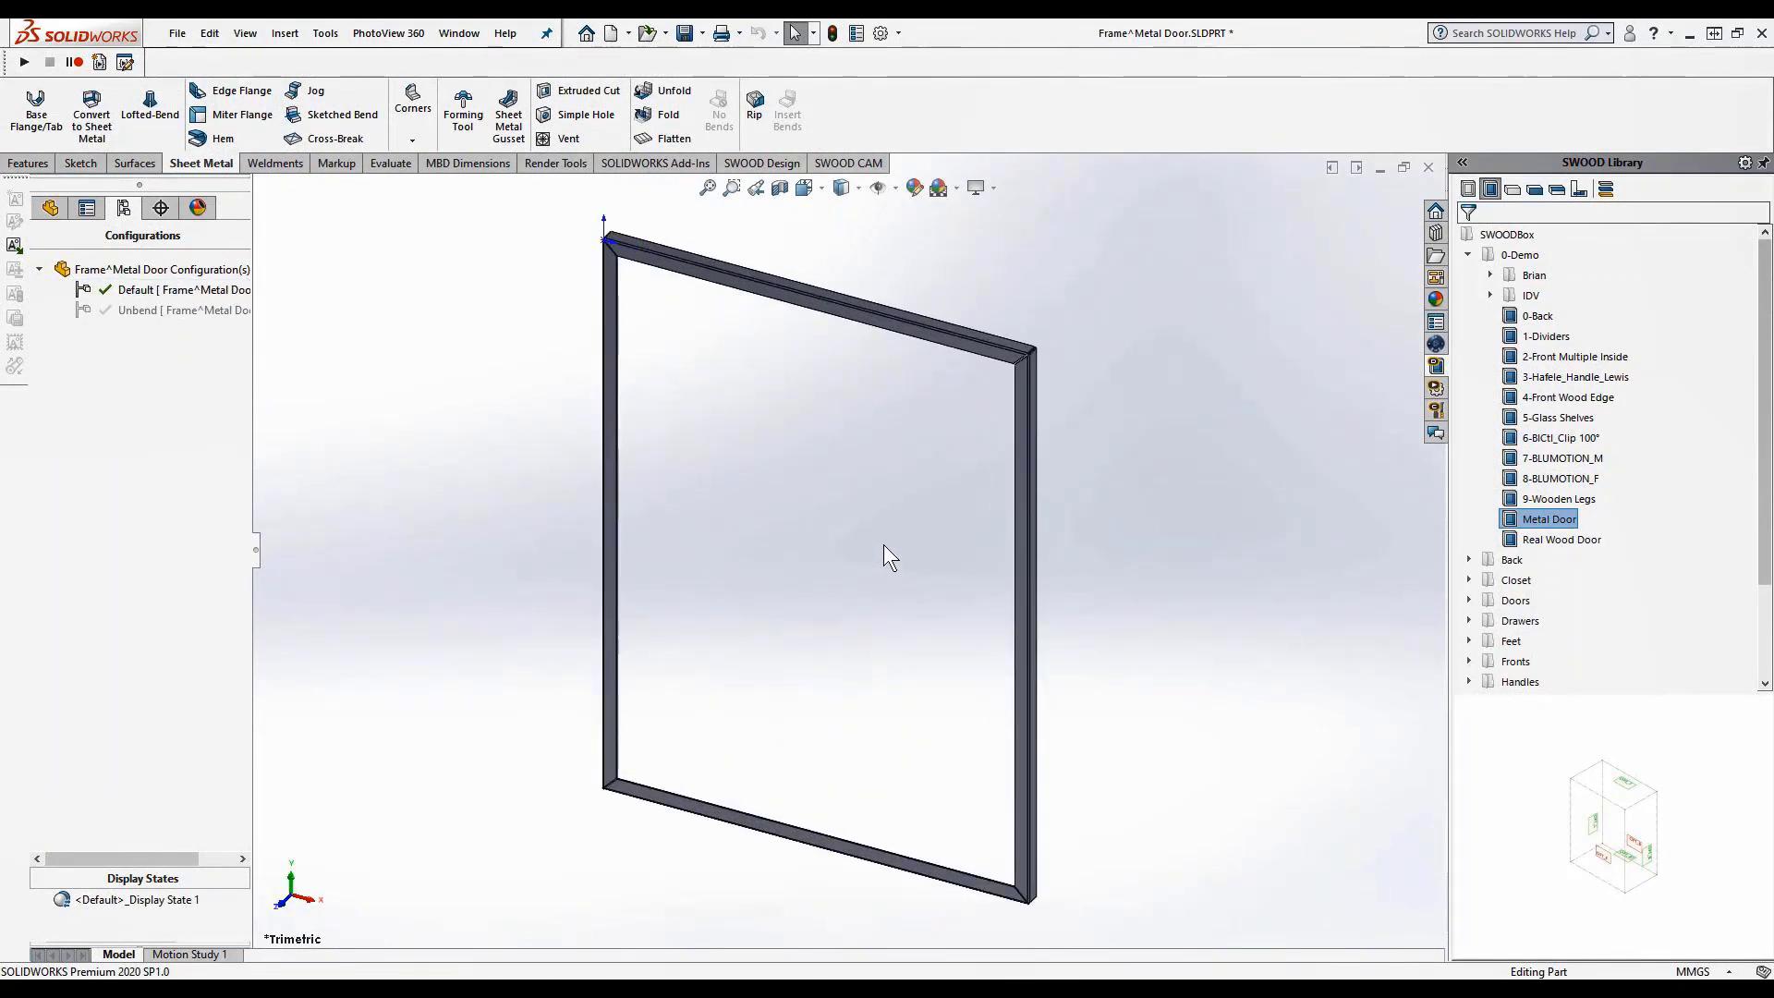
{"action": "left_click", "coordinate": [683, 35]}
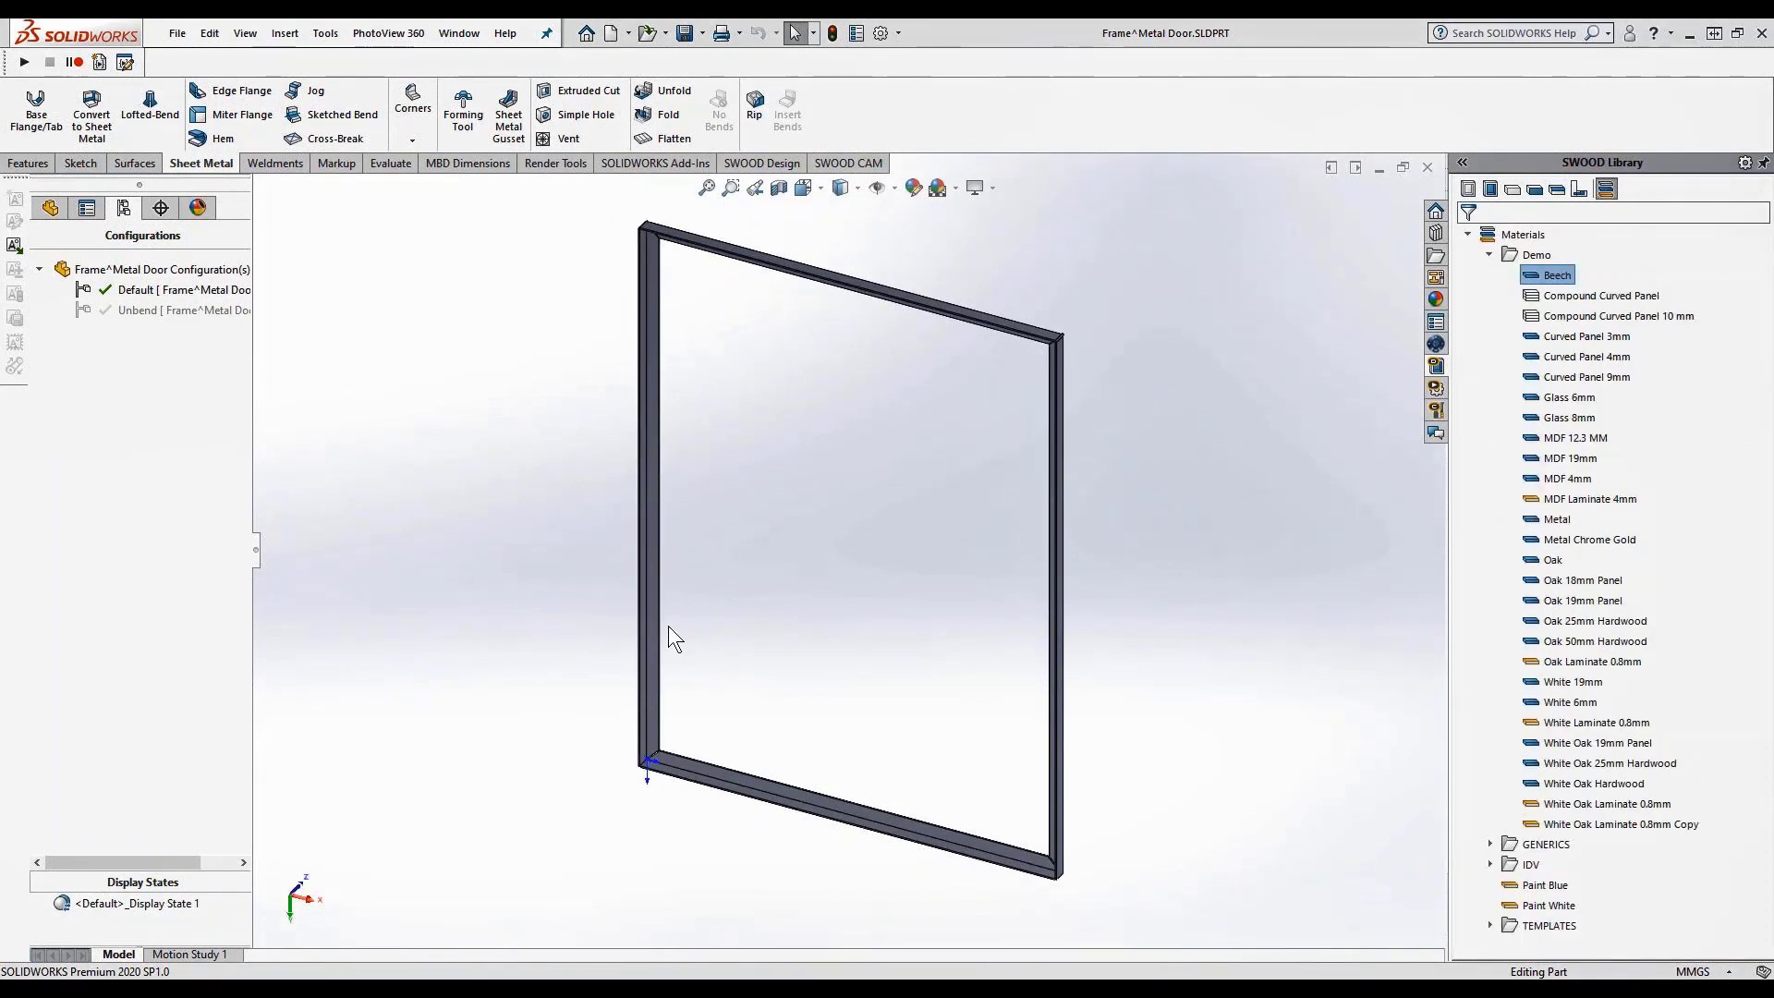
Sketch a rectangle about 34 by 93 mm on the plane of the left member's outer face, along one of its long edges
{"action": "left_click", "coordinate": [656, 619]}
{"action": "scroll", "coordinate": [678, 551], "scroll_direction": "down", "scroll_amount": 6}
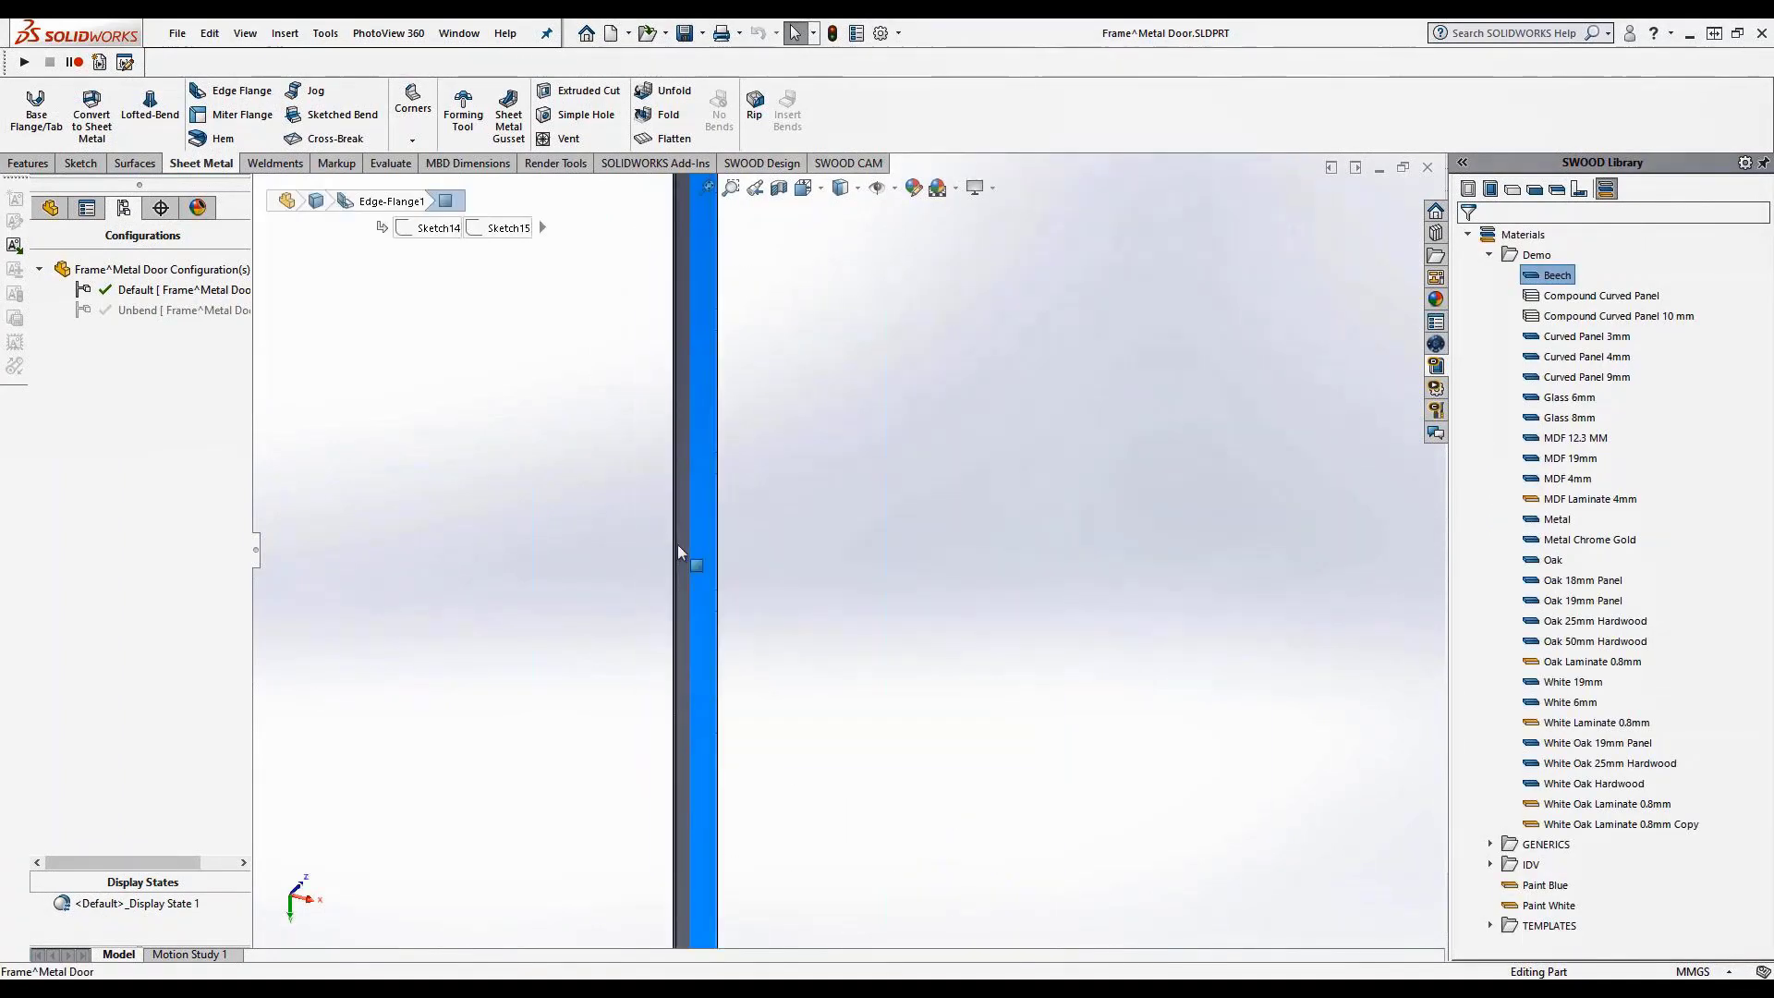
{"action": "middle_click_drag", "start_coordinate": [678, 551], "coordinate": [849, 680]}
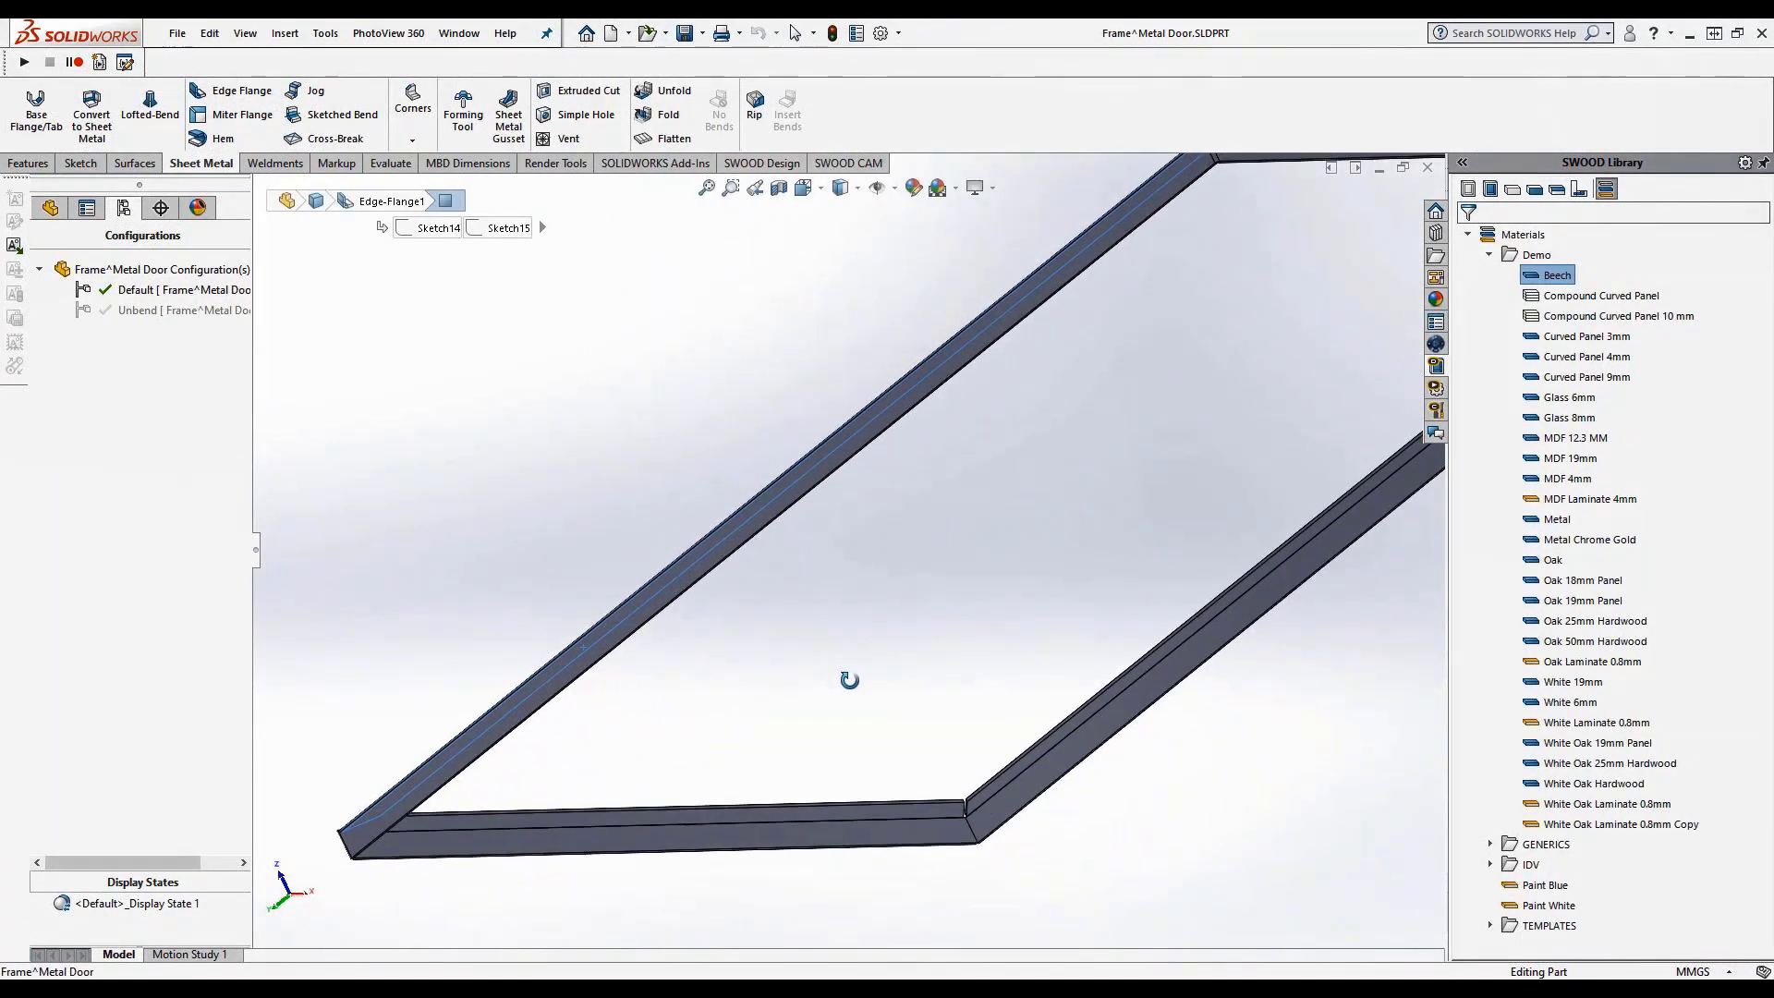
{"action": "left_click", "coordinate": [717, 562]}
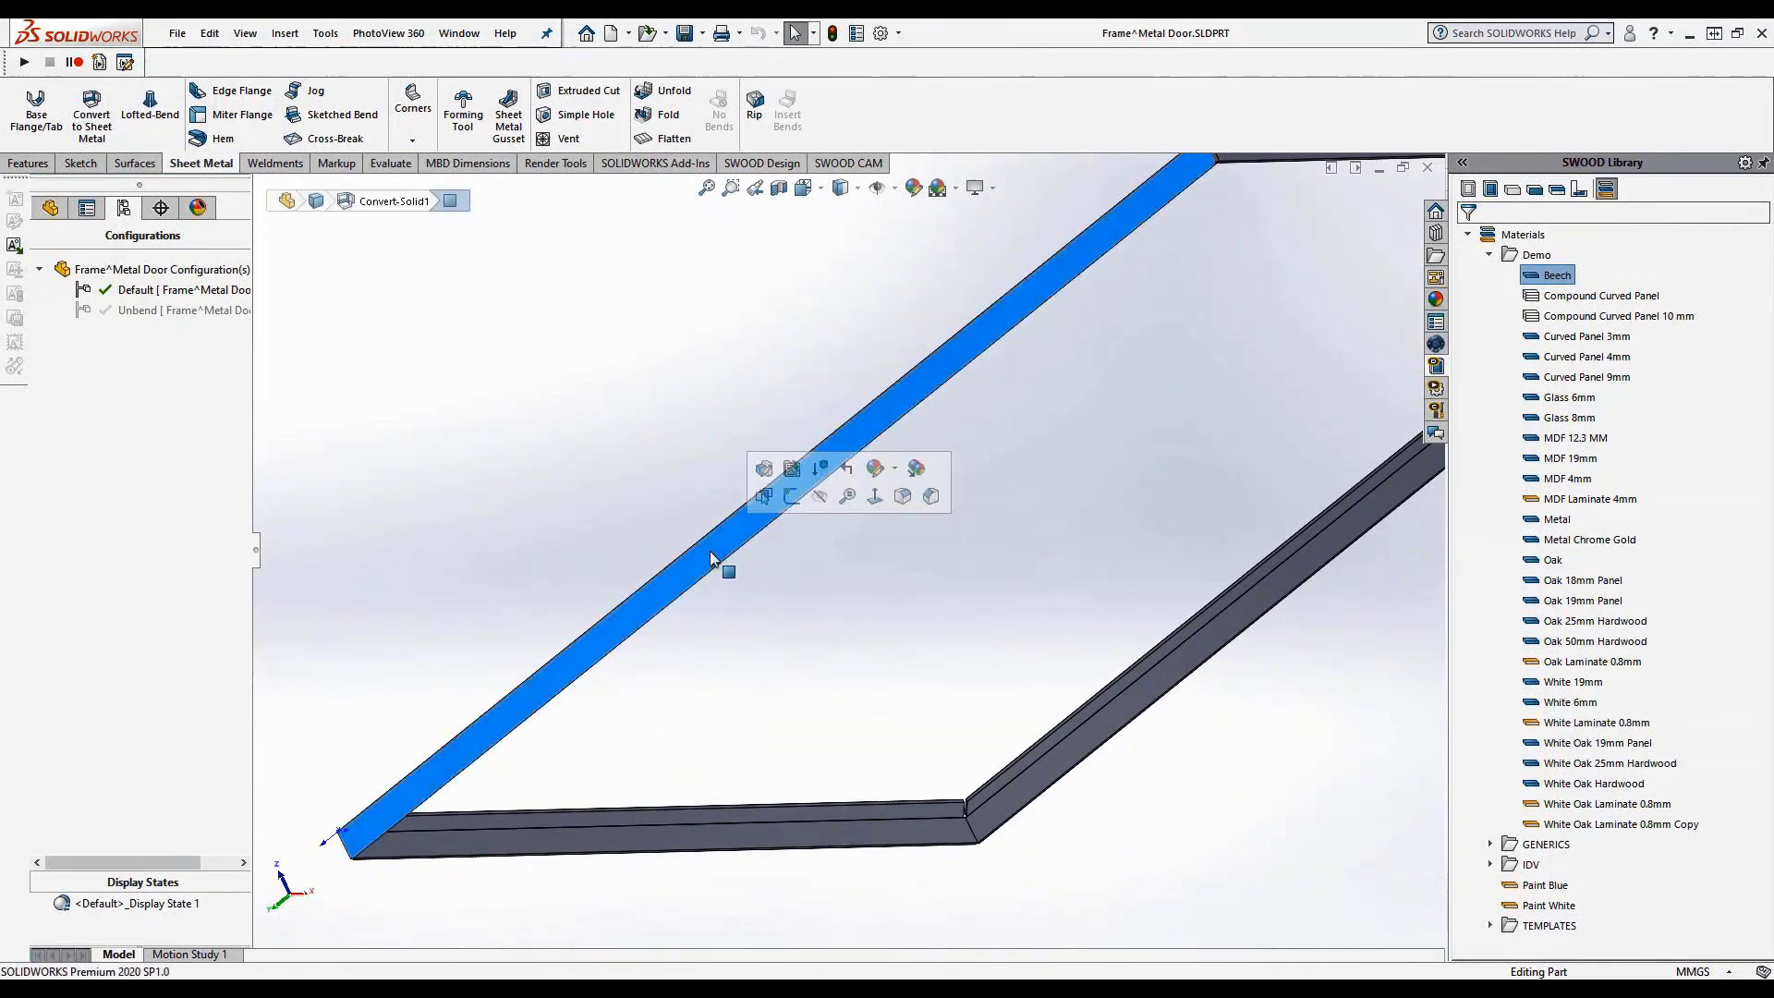
{"action": "left_click", "coordinate": [792, 497]}
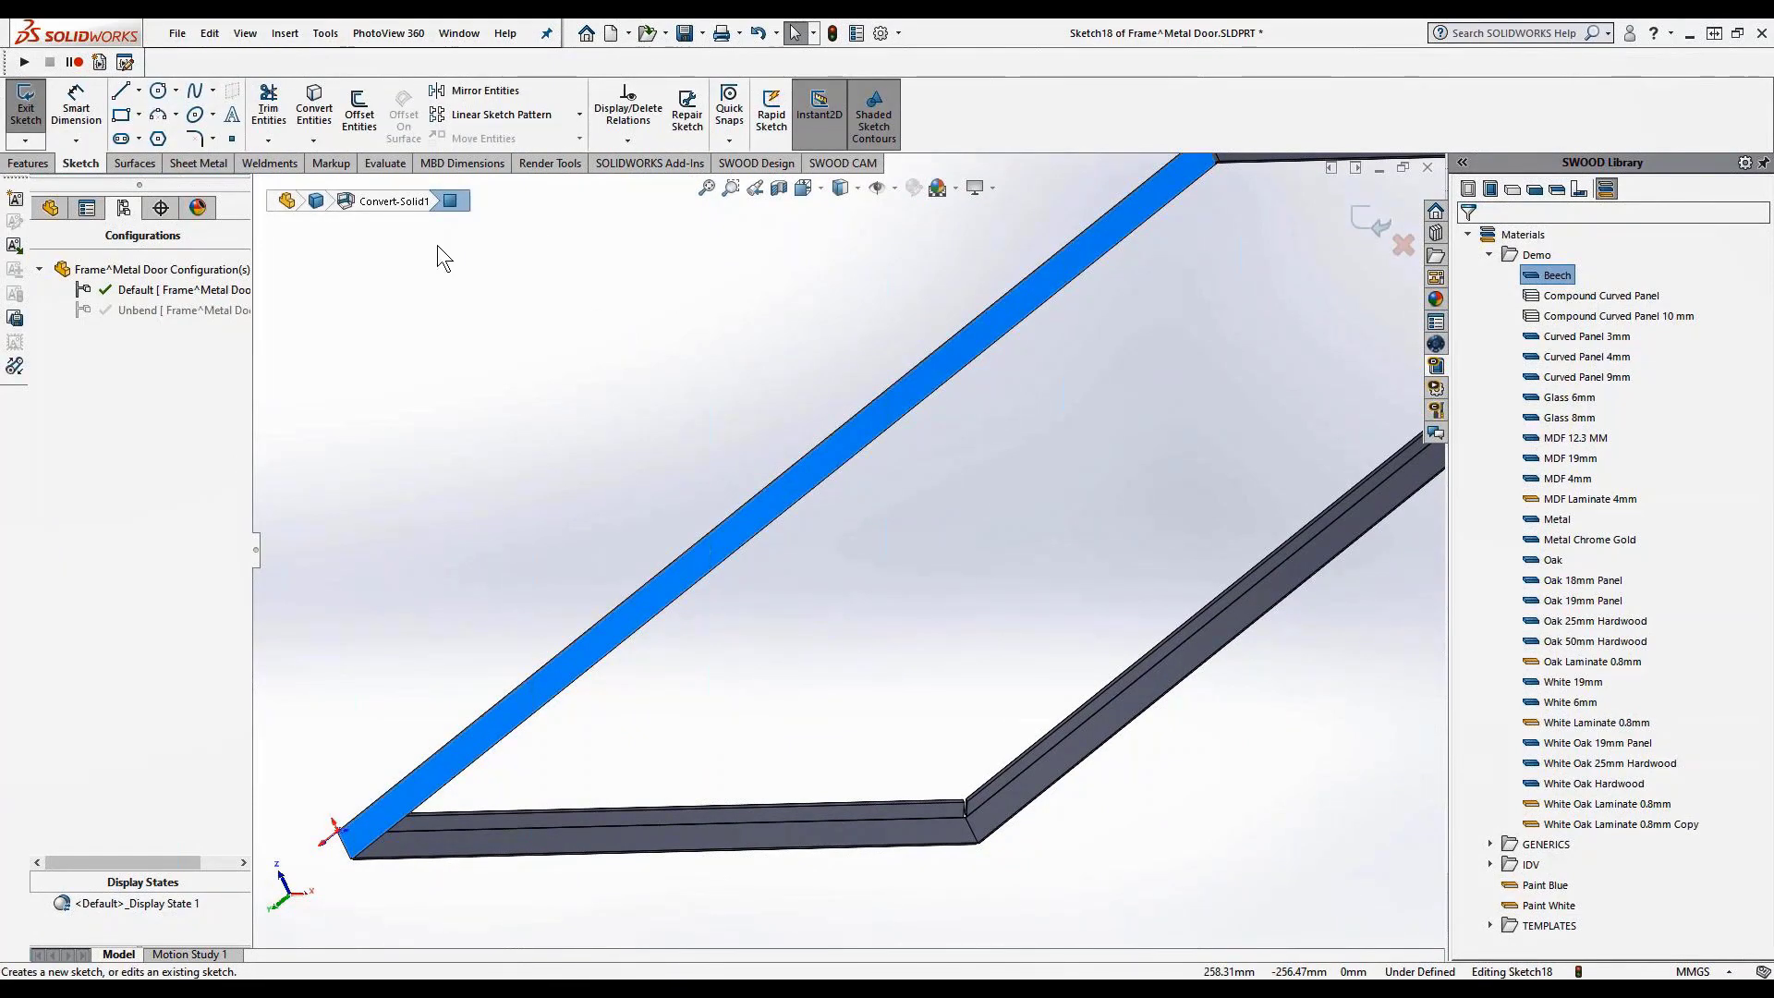
{"action": "key", "text": "l"}
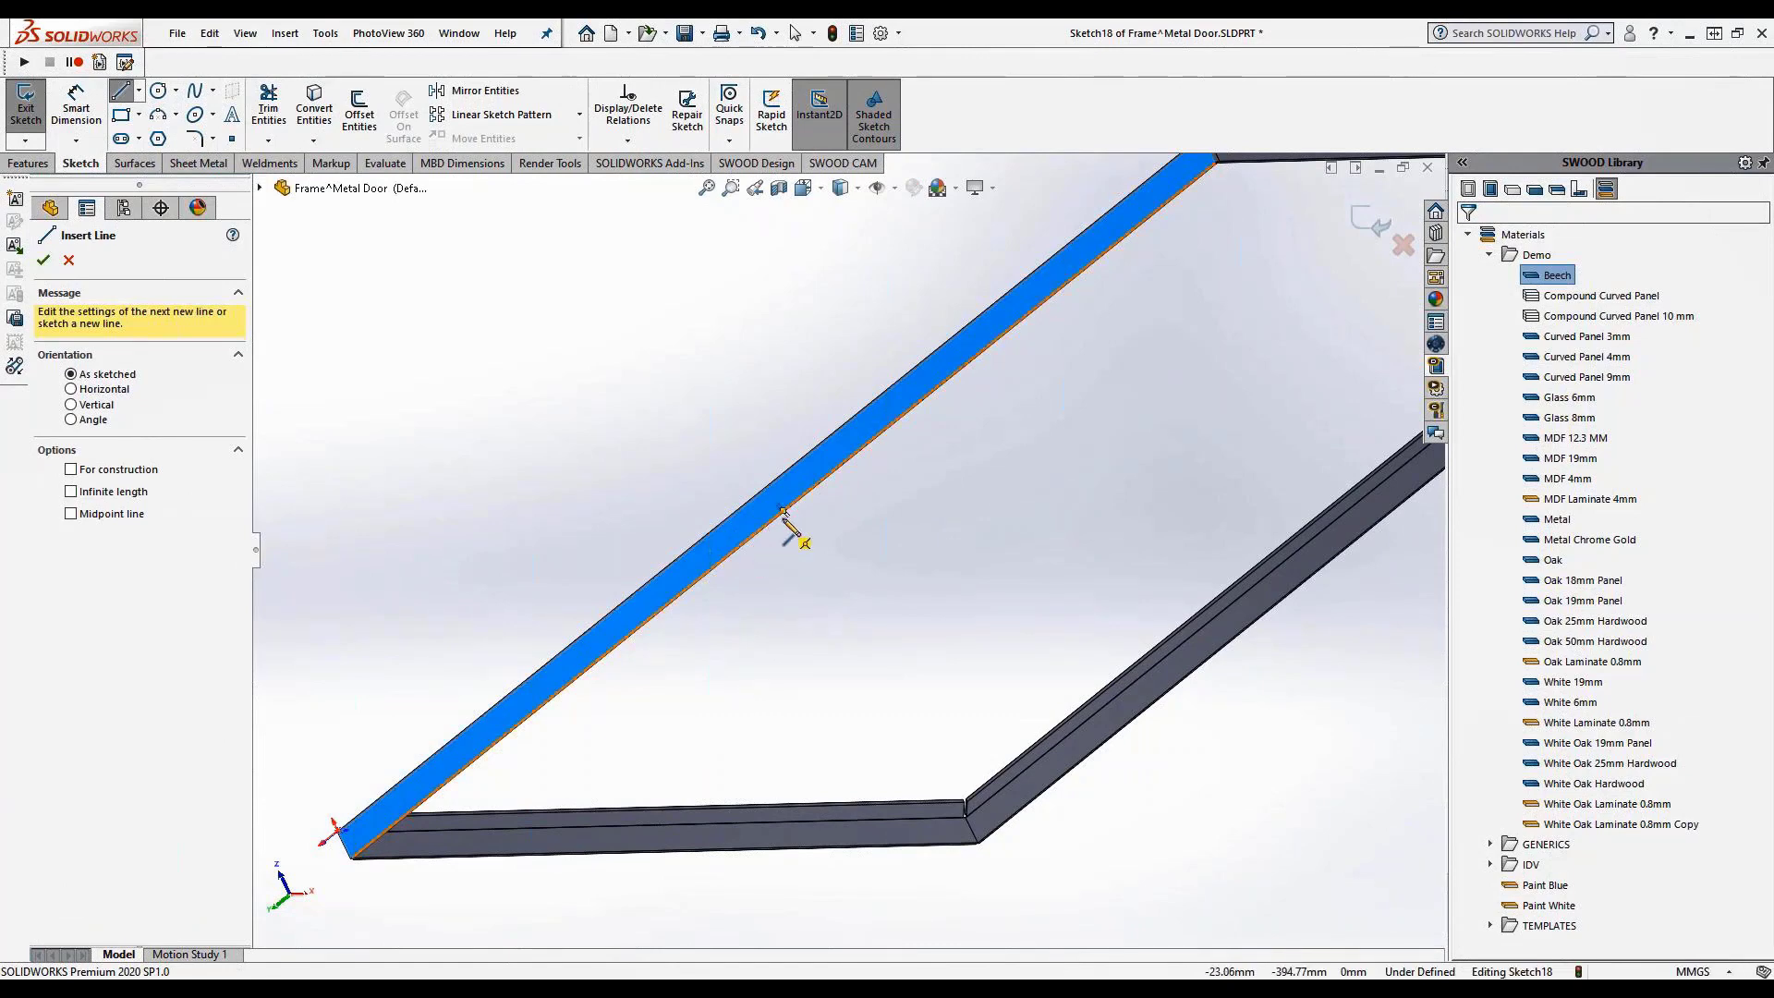
{"action": "key", "text": "r"}
{"action": "left_click", "coordinate": [843, 462]}
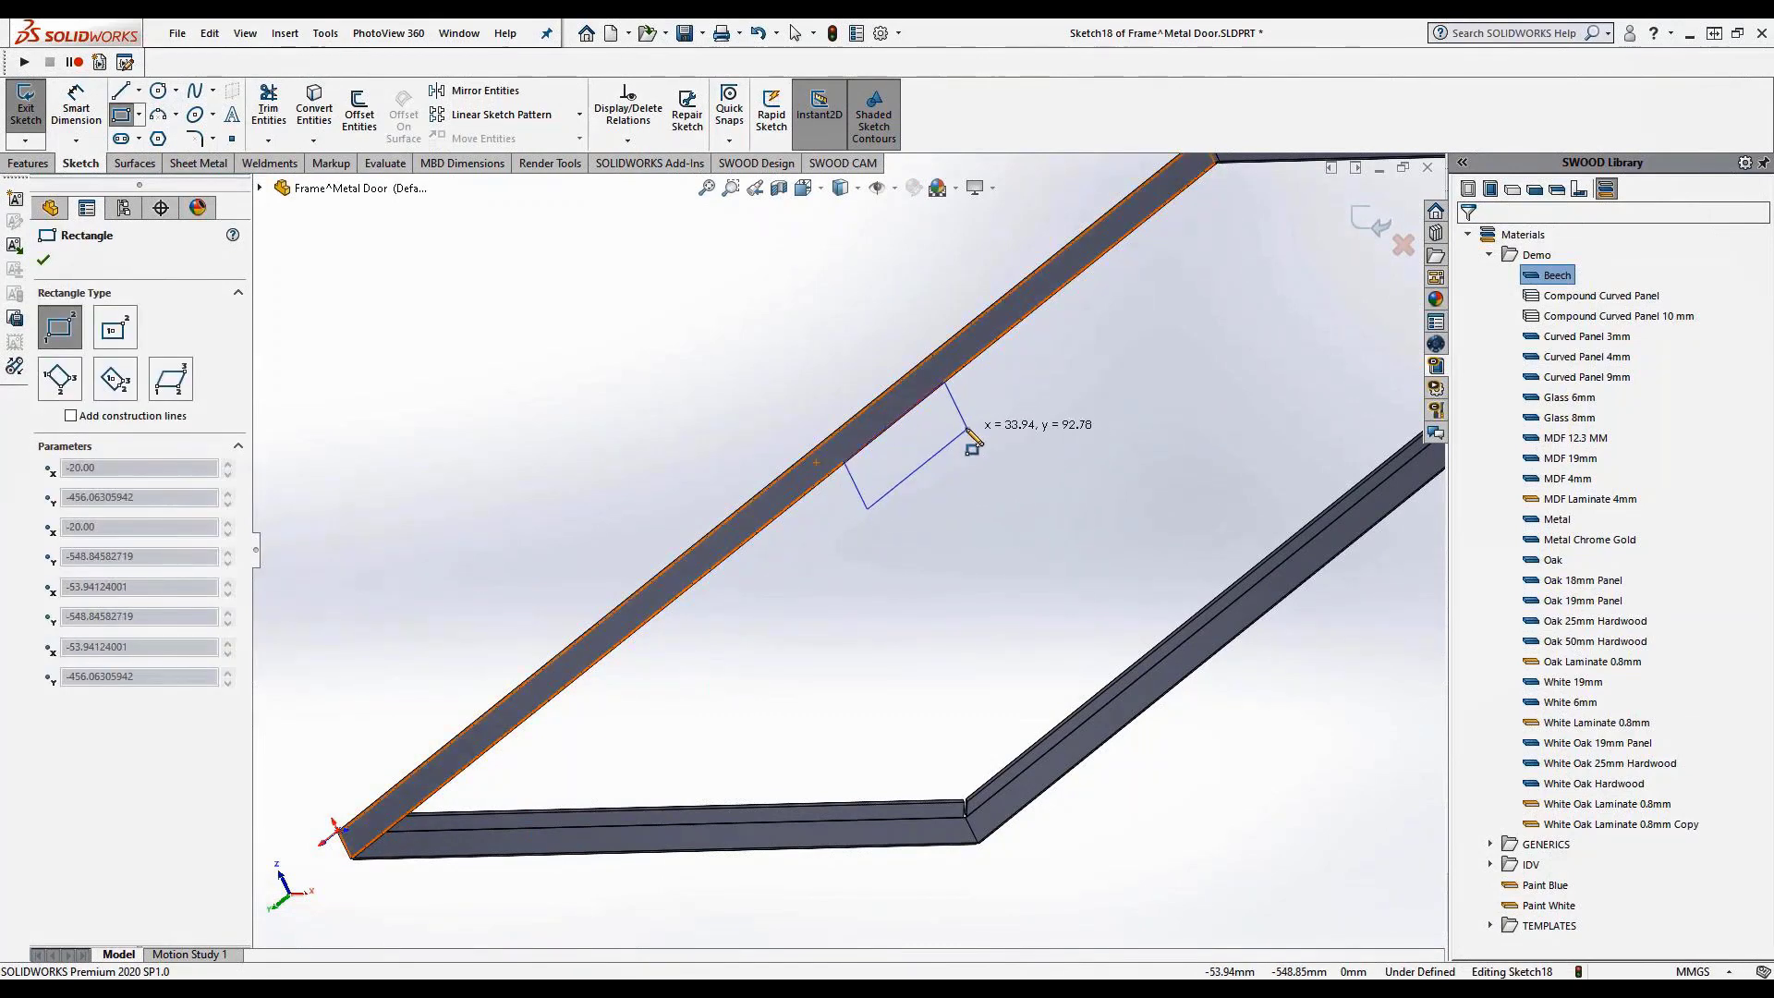
{"action": "left_click", "coordinate": [963, 425]}
{"action": "key", "text": "Escape"}
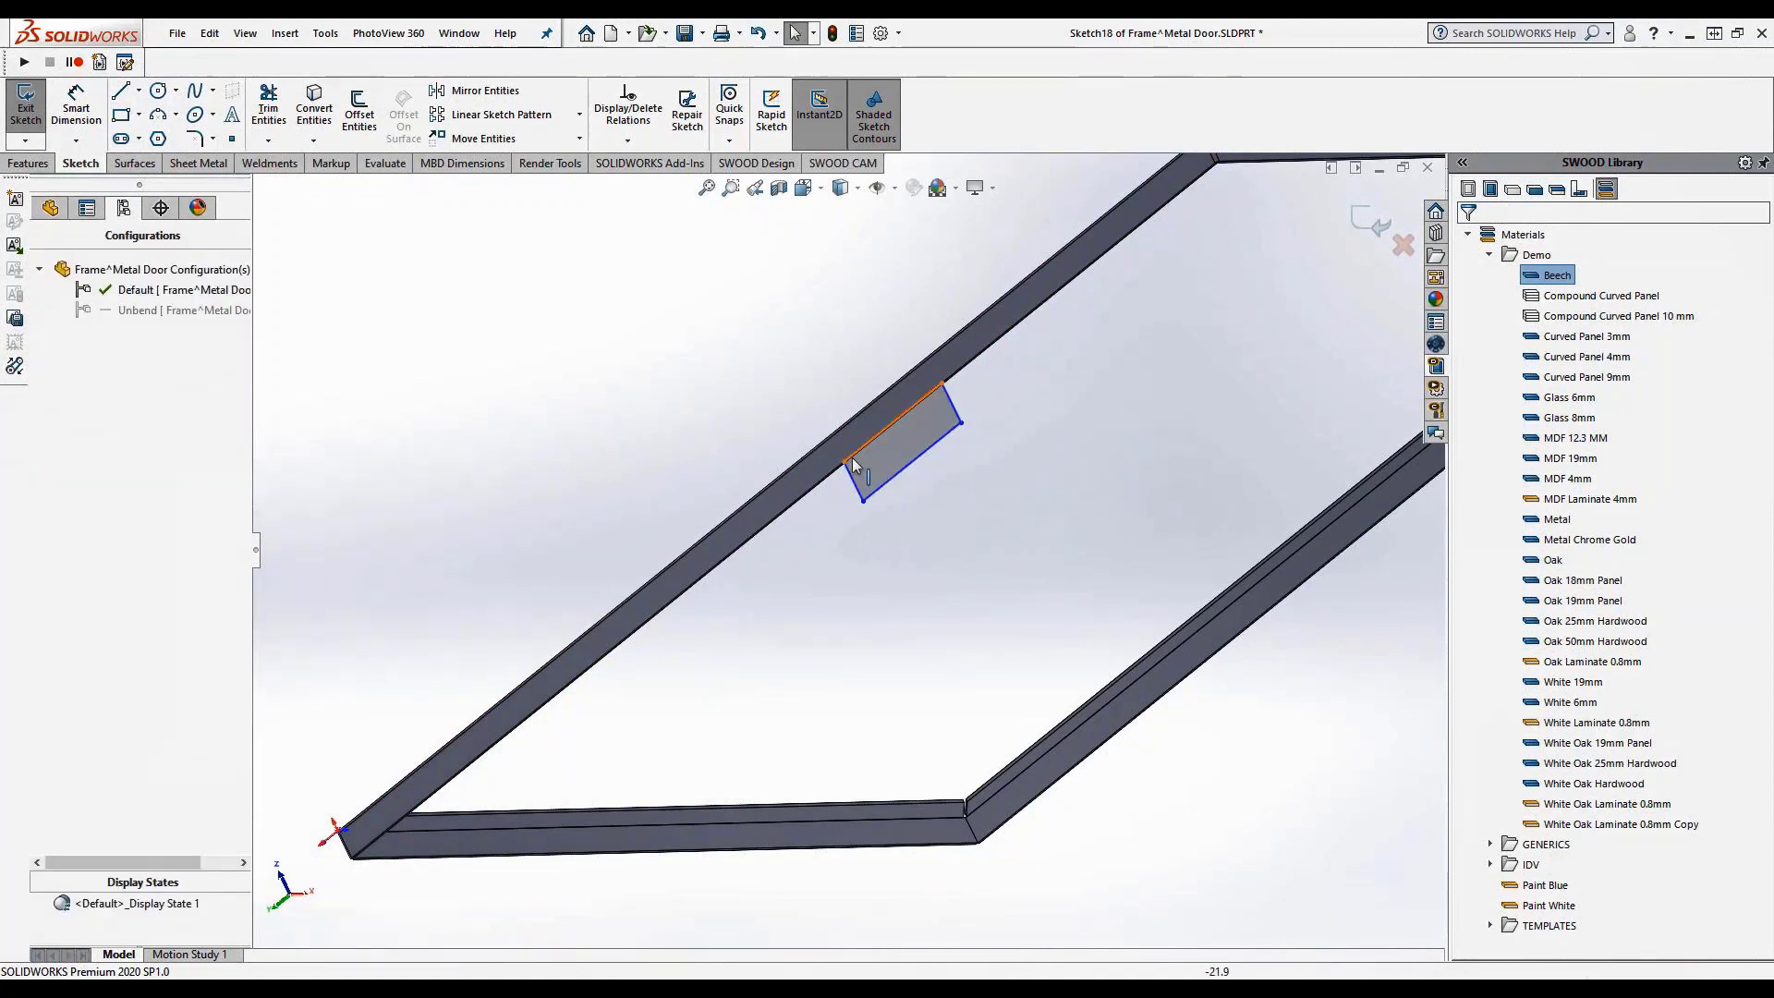
{"action": "scroll", "coordinate": [848, 469], "scroll_direction": "down", "scroll_amount": 3}
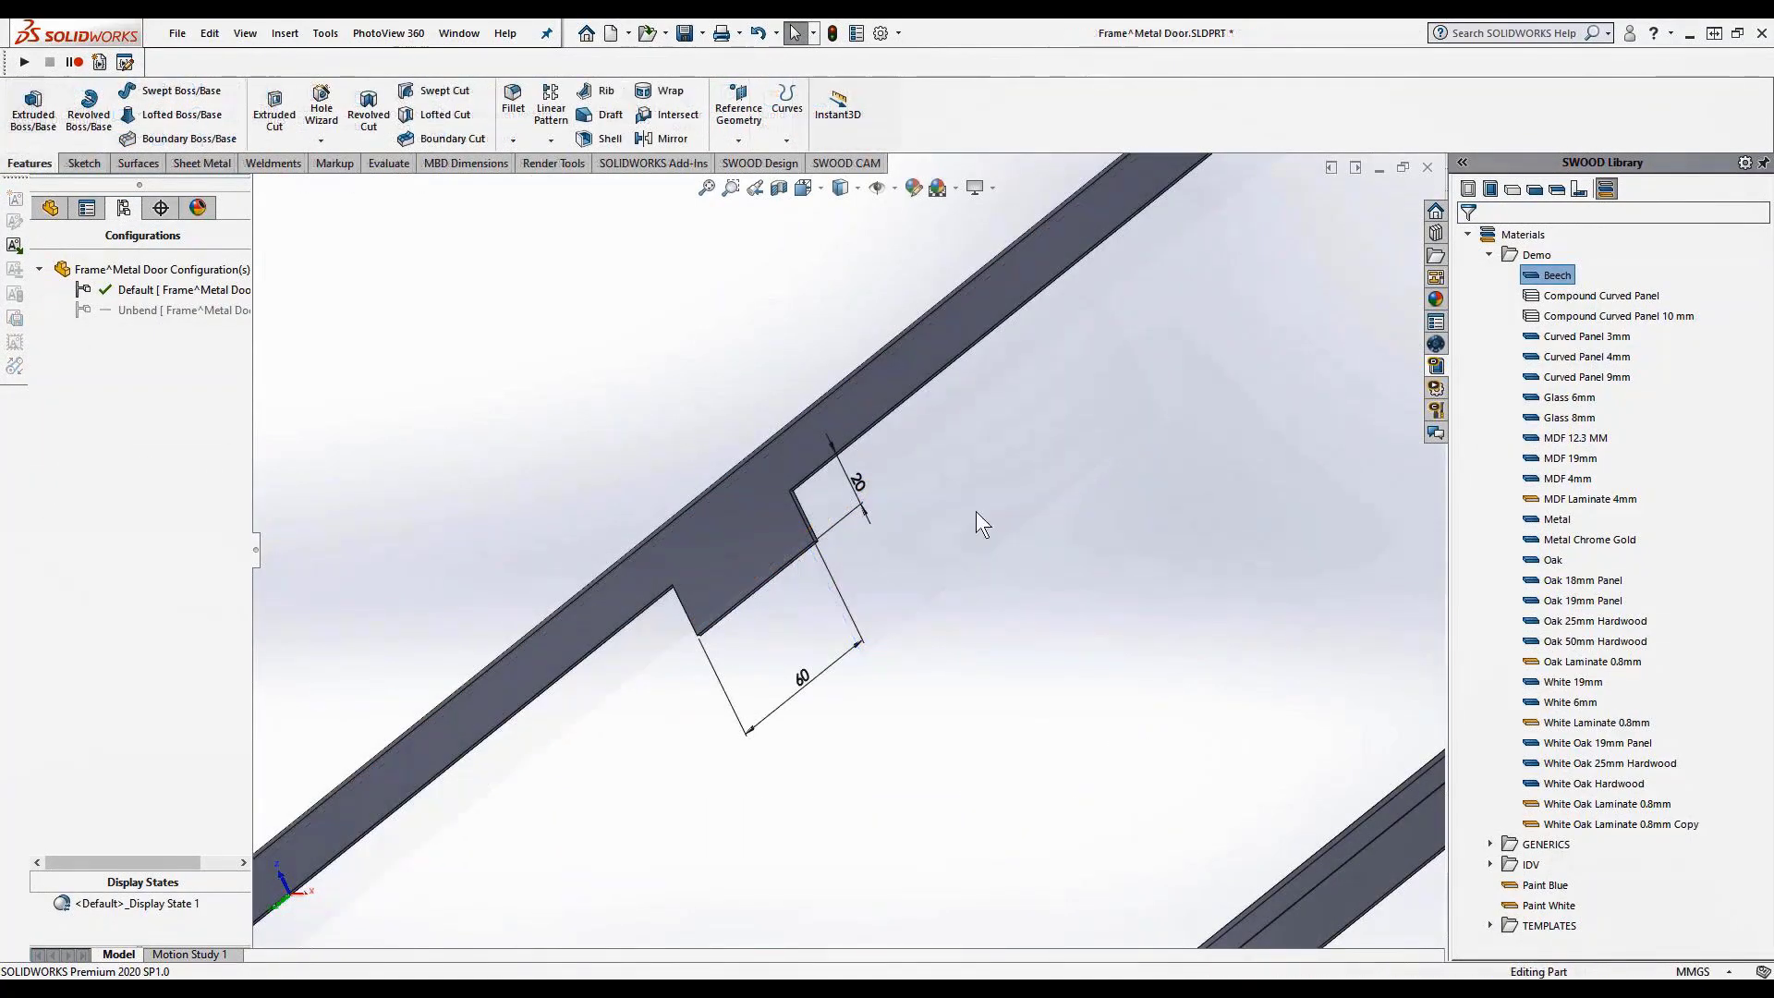
{"action": "scroll", "coordinate": [976, 511], "scroll_direction": "up", "scroll_amount": 5}
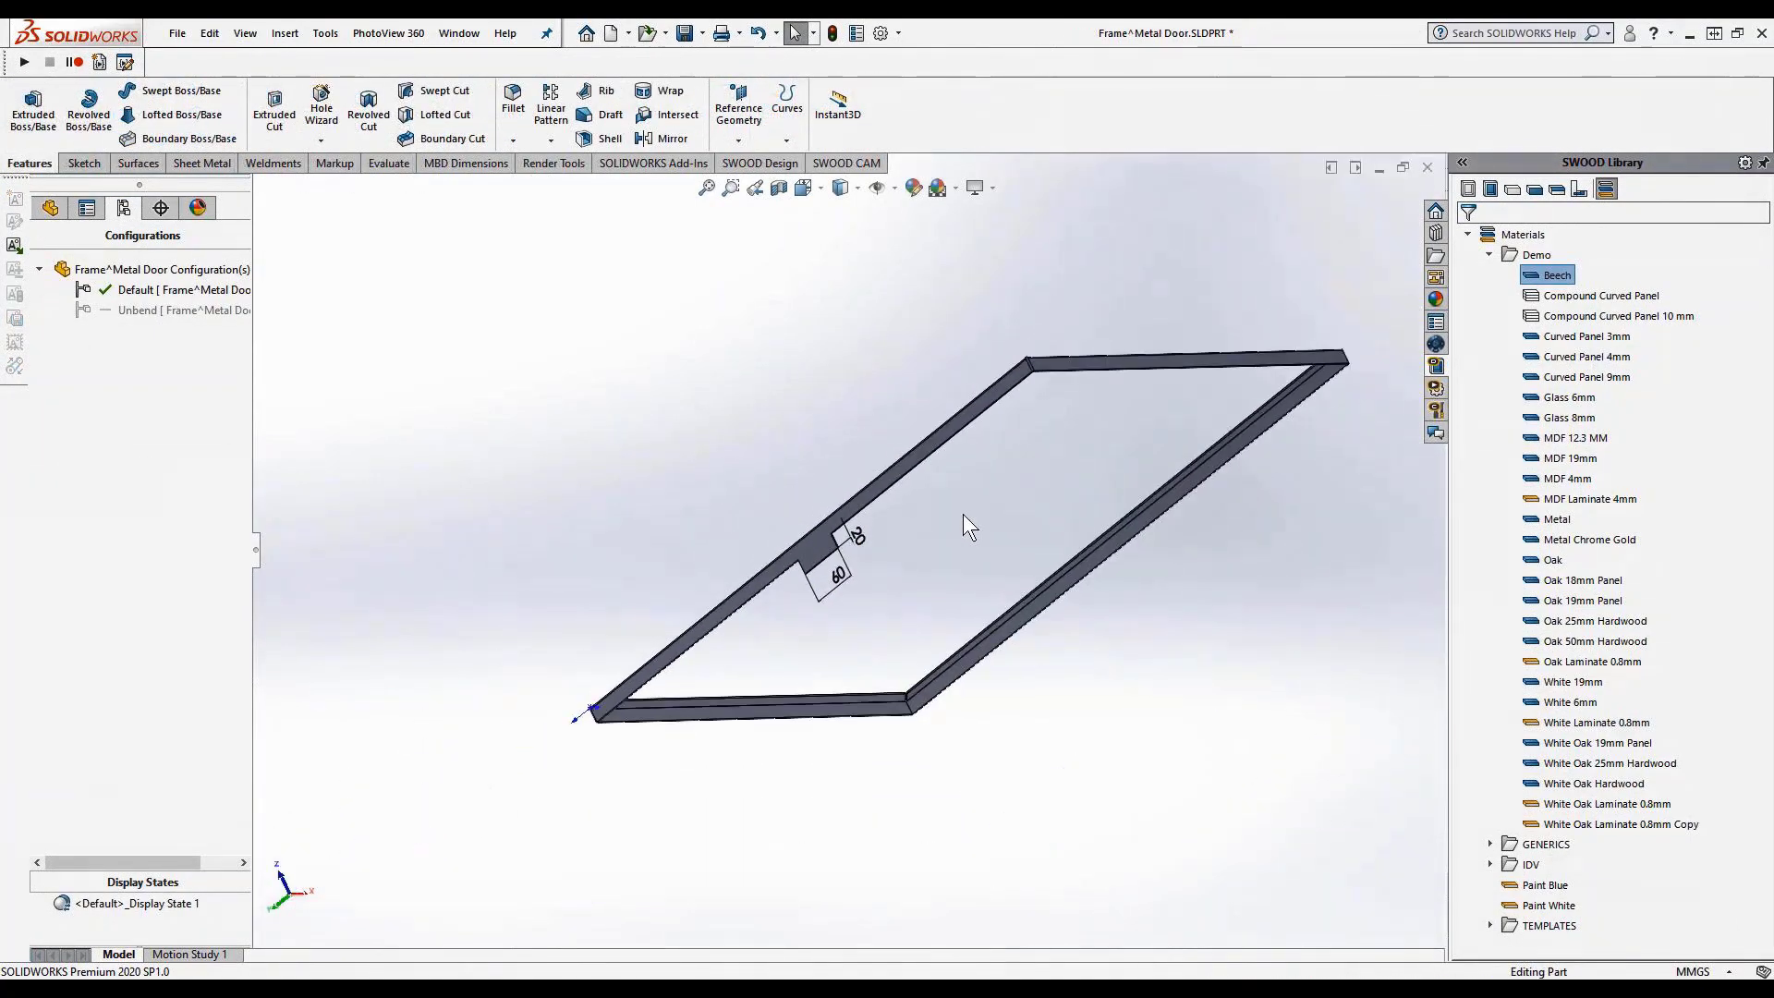
{"action": "middle_click_drag", "start_coordinate": [963, 513], "coordinate": [786, 479]}
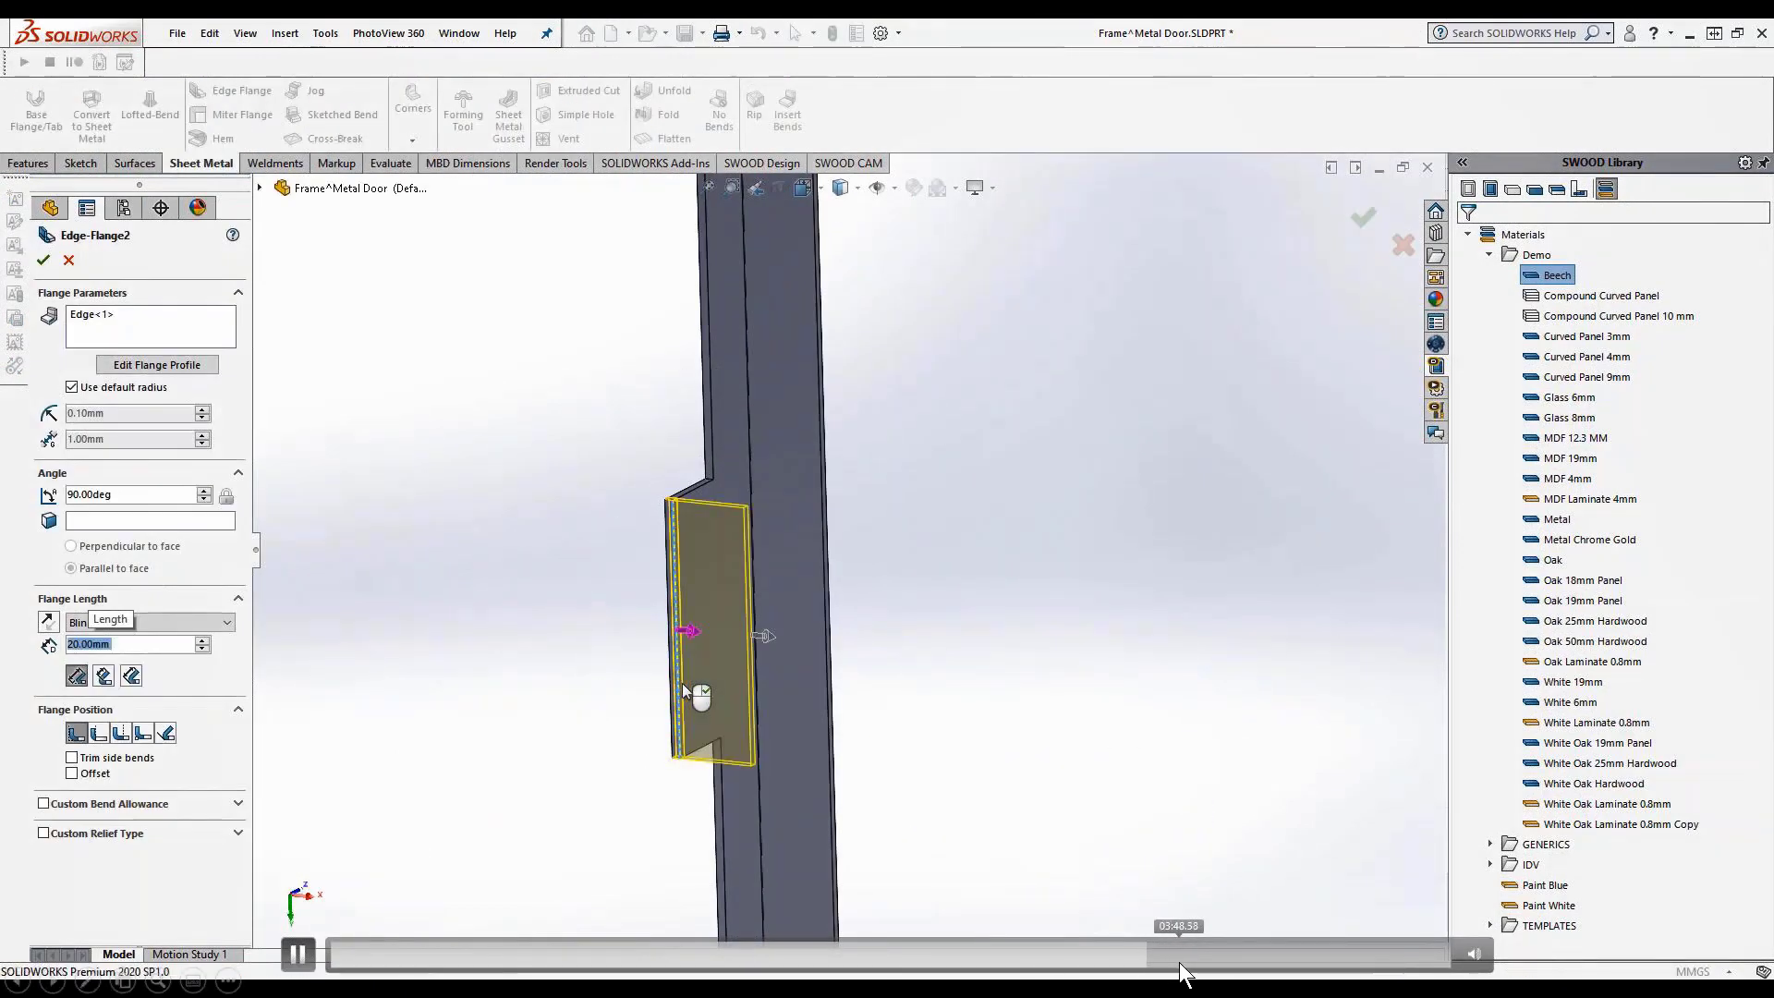
{"action": "left_click", "coordinate": [1235, 956]}
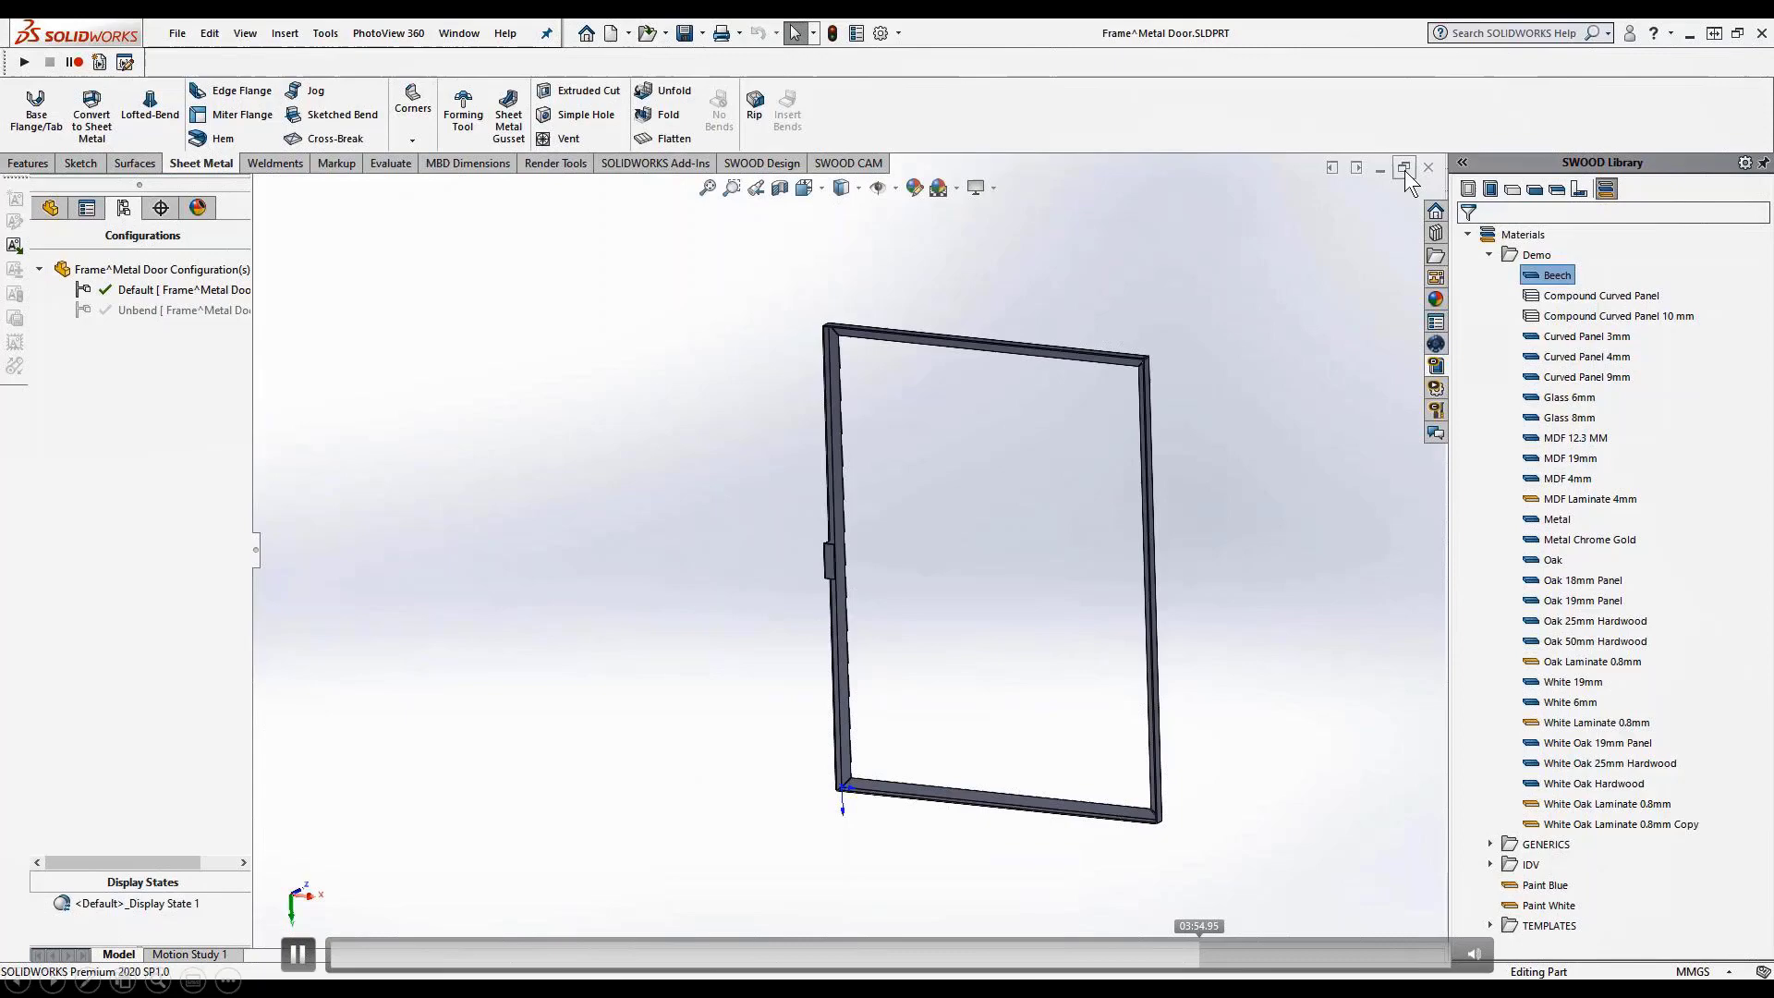
{"action": "left_click", "coordinate": [1225, 953]}
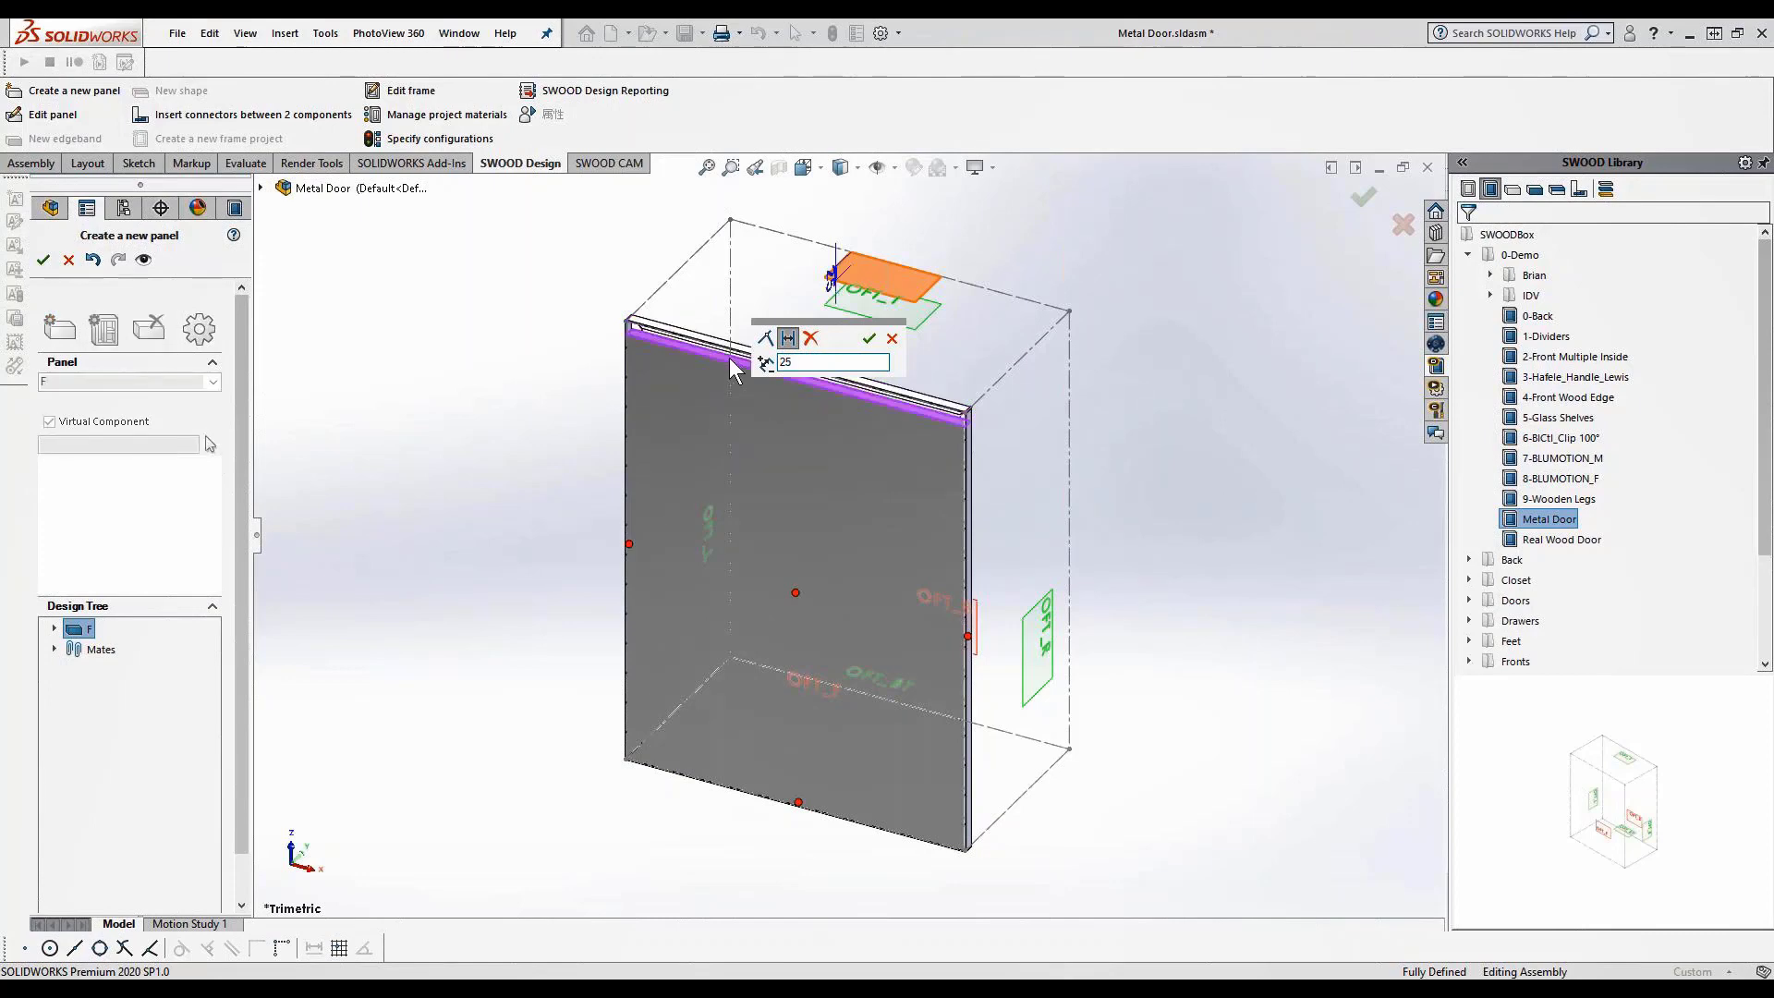
Offset the new front panel's top side by 25 and its left side by 2.5
{"action": "left_click", "coordinate": [869, 339]}
{"action": "left_click", "coordinate": [629, 546]}
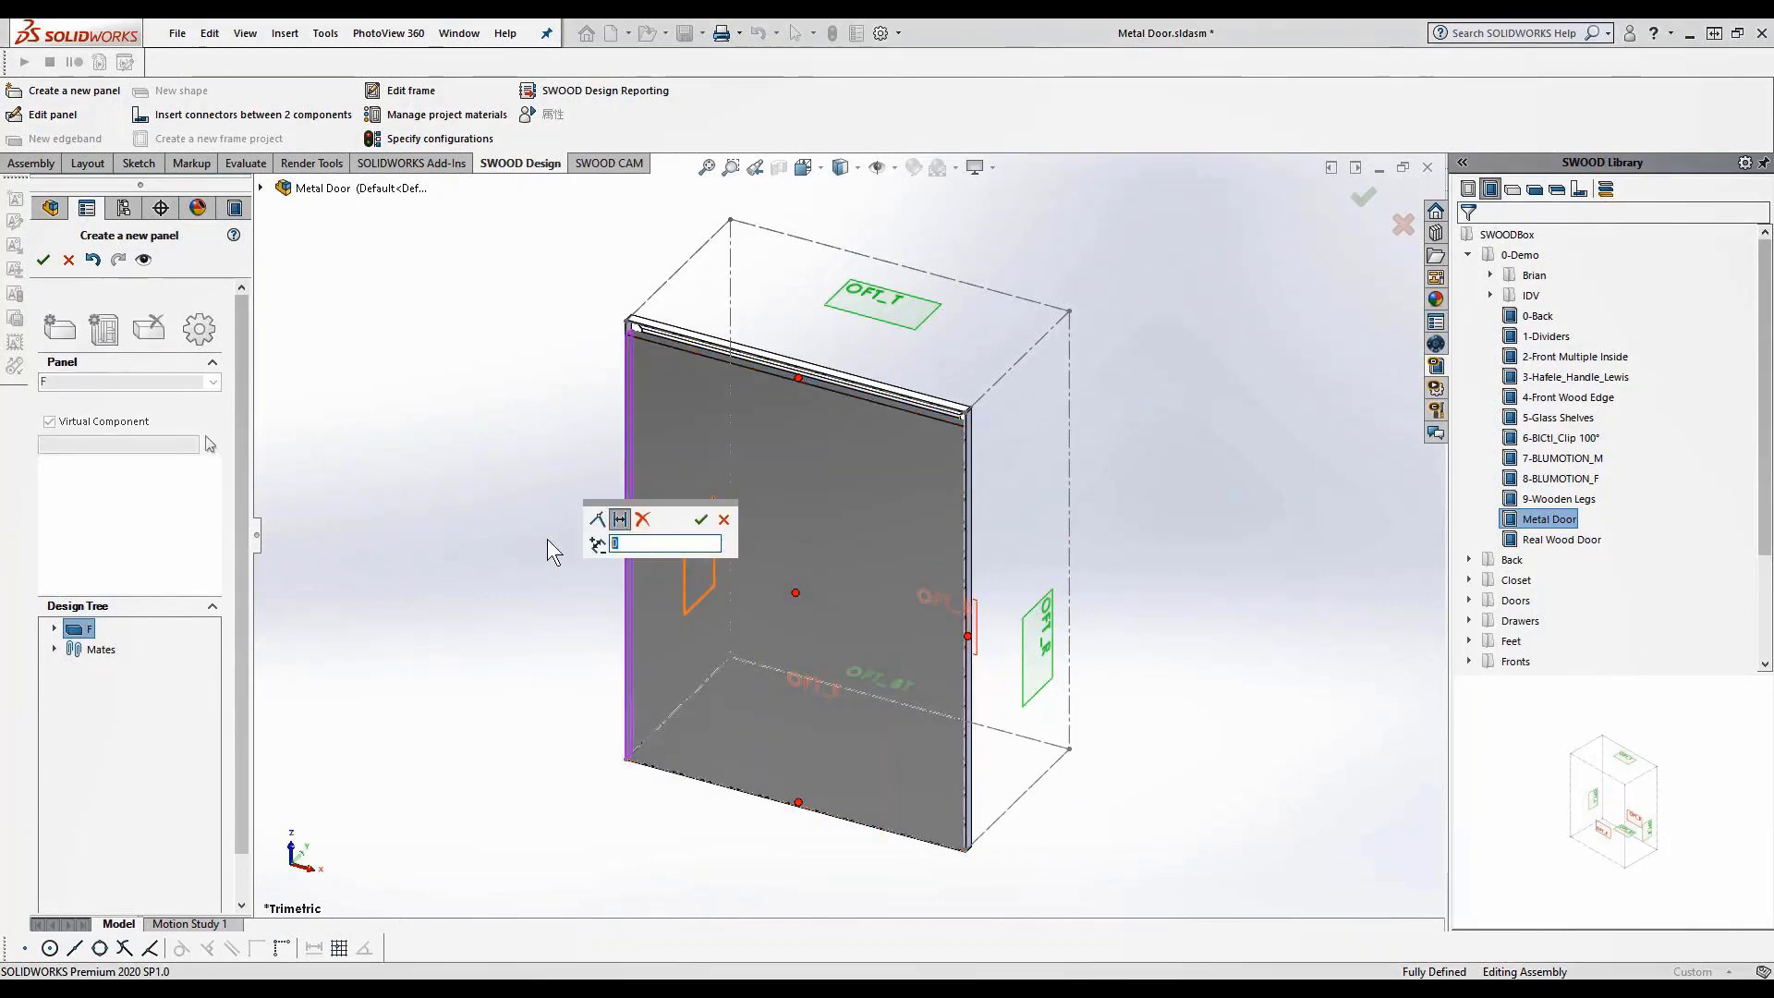
{"action": "type", "text": "2.5"}
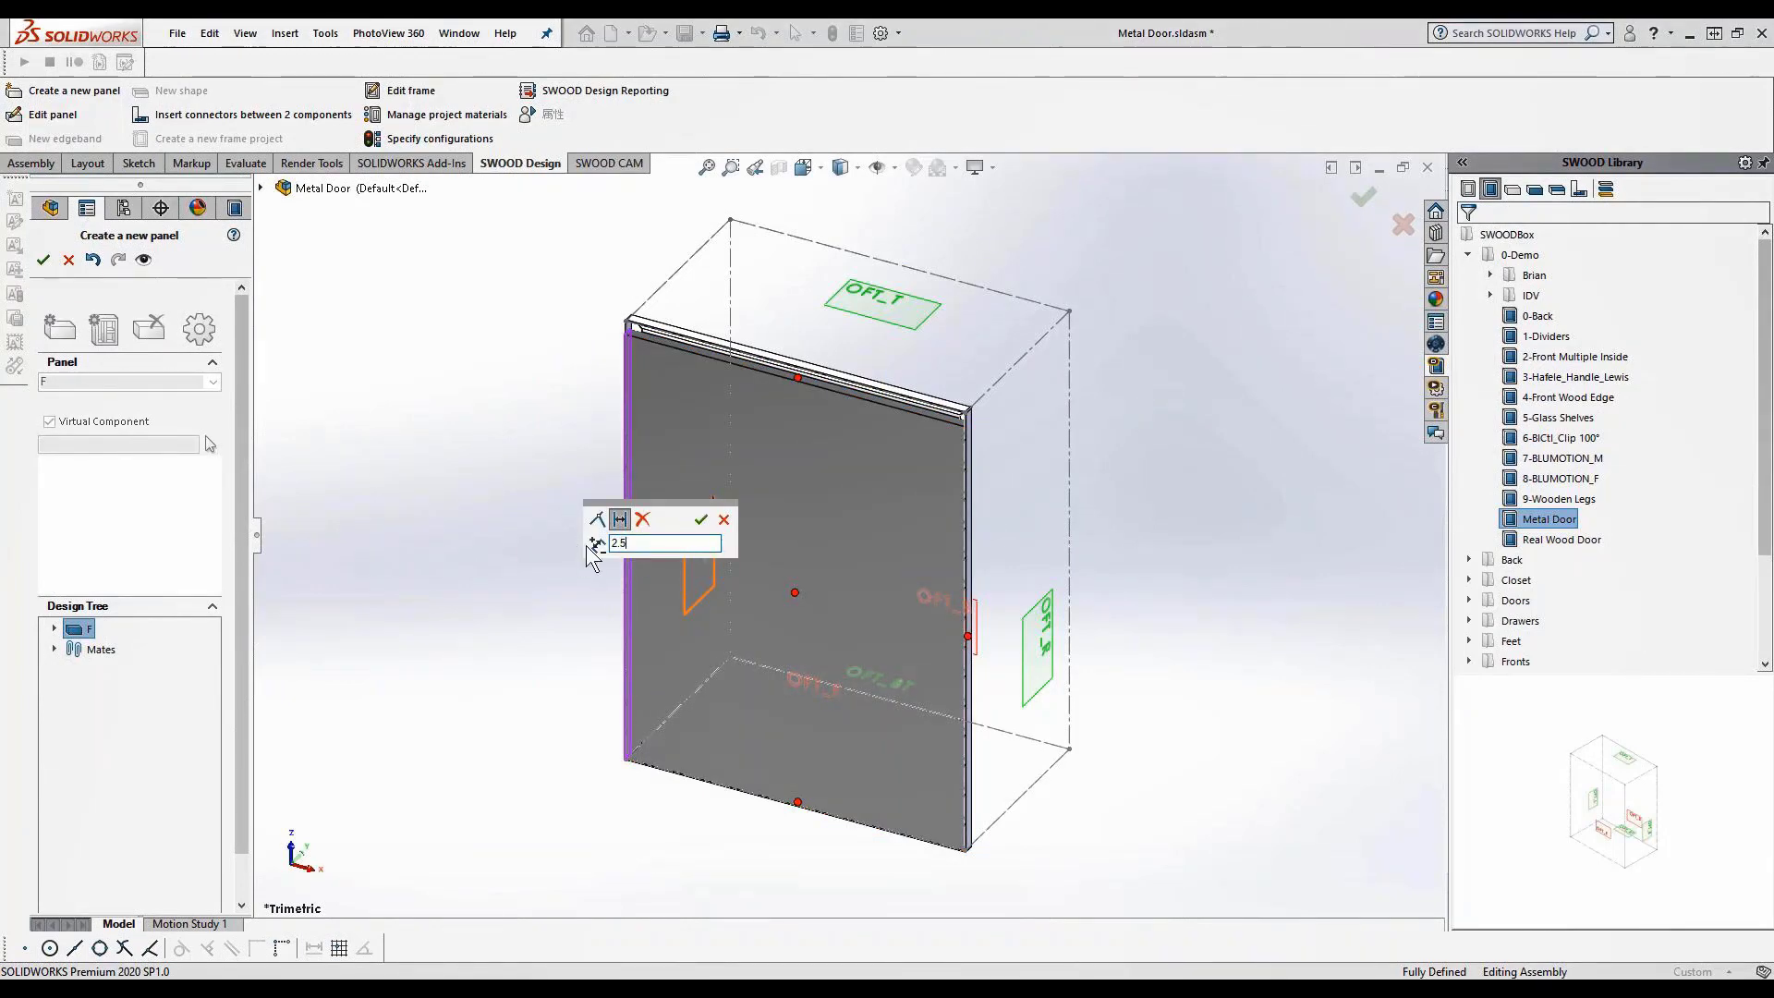
{"action": "left_click", "coordinate": [701, 520]}
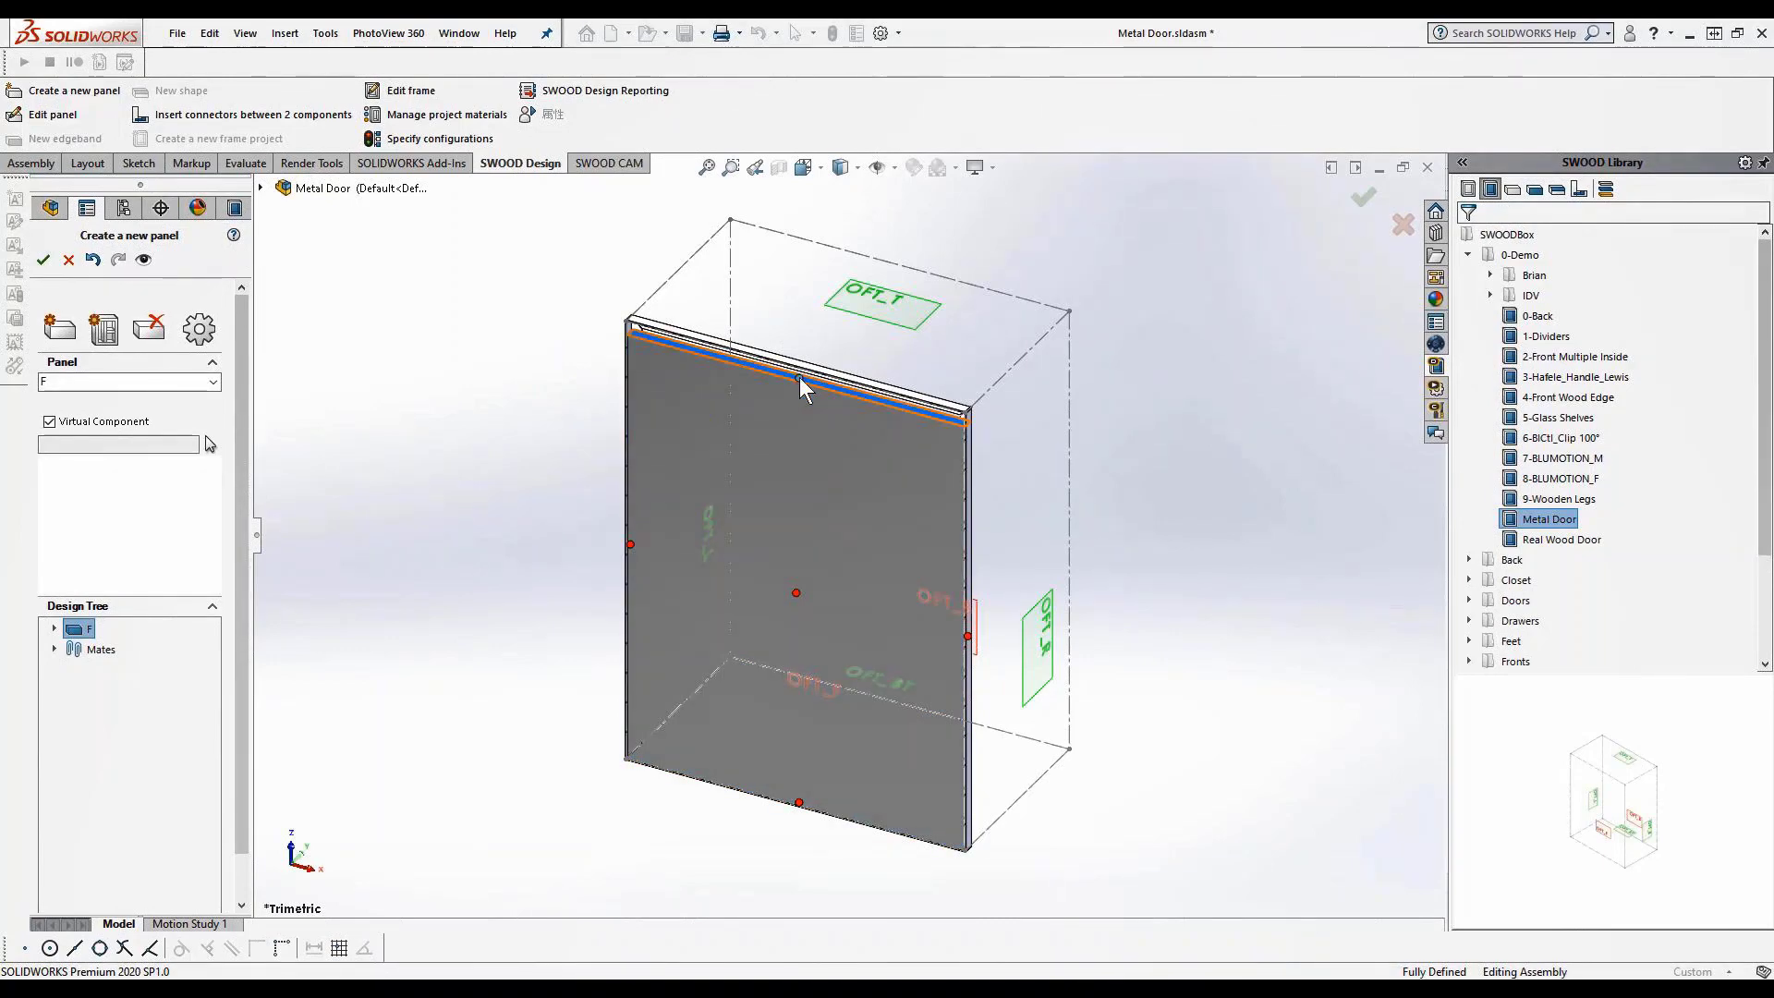
Correct the front panel's top offset to 2.5 and offset its right side by 2.5
{"action": "left_click", "coordinate": [800, 382]}
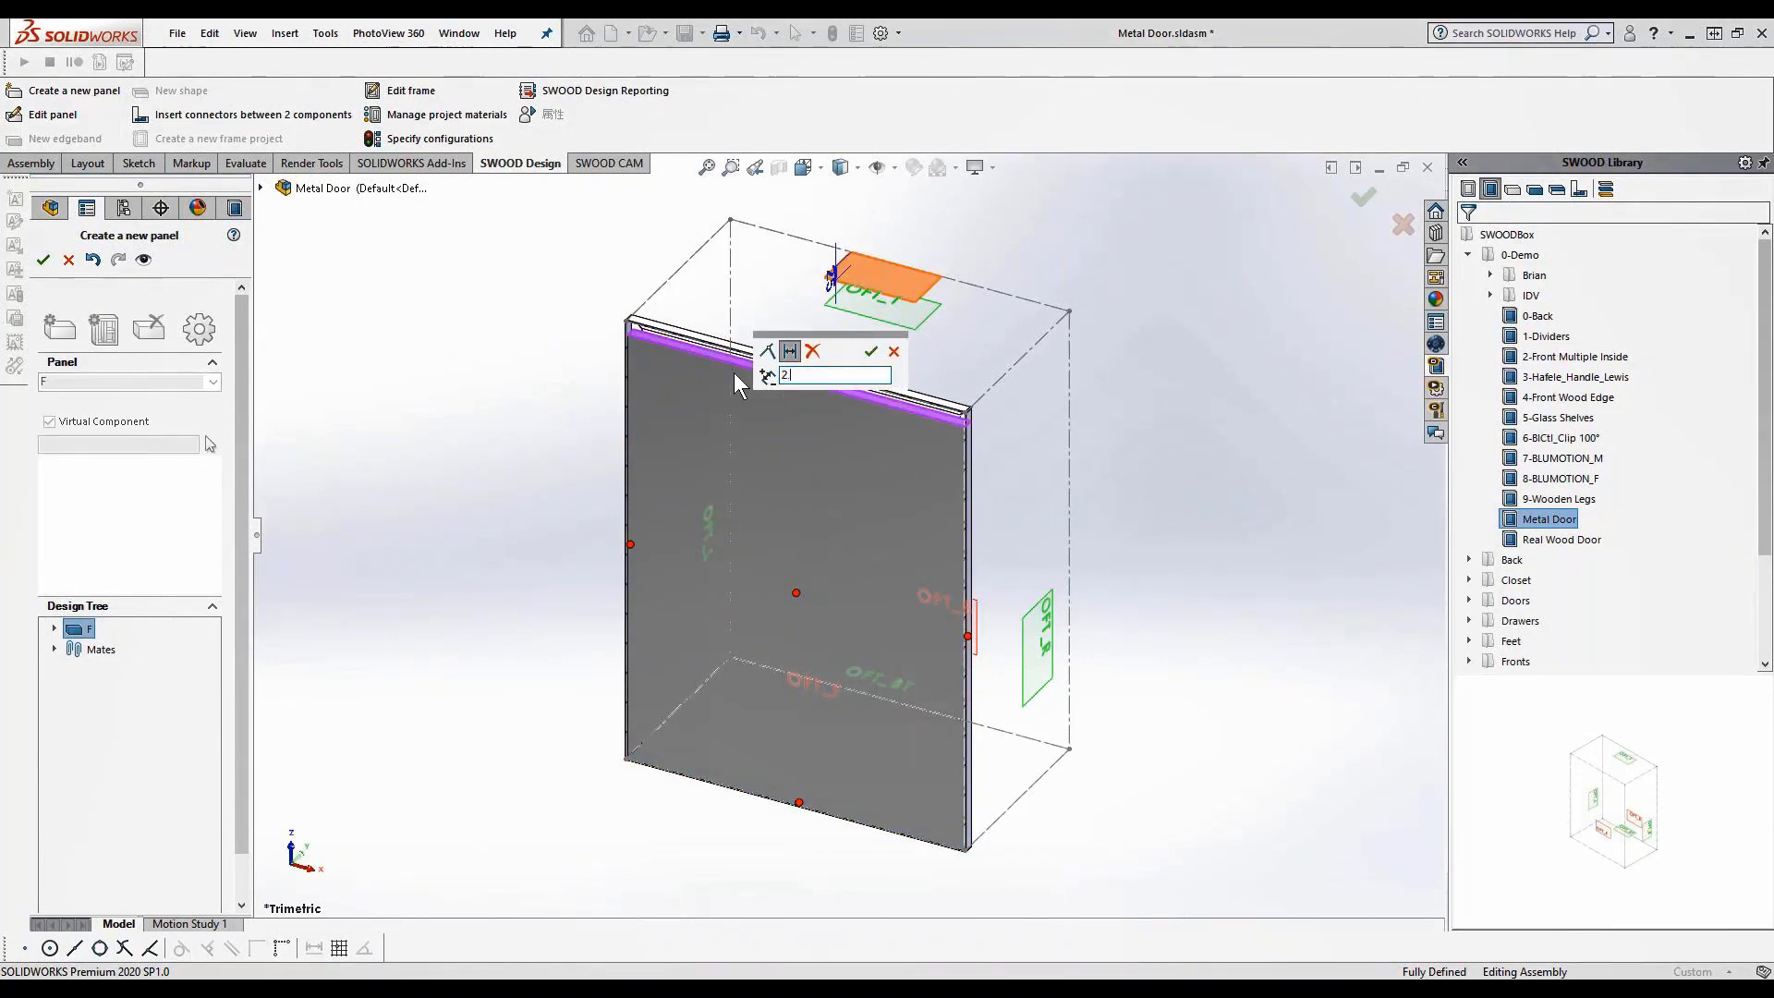
{"action": "key", "text": "Return"}
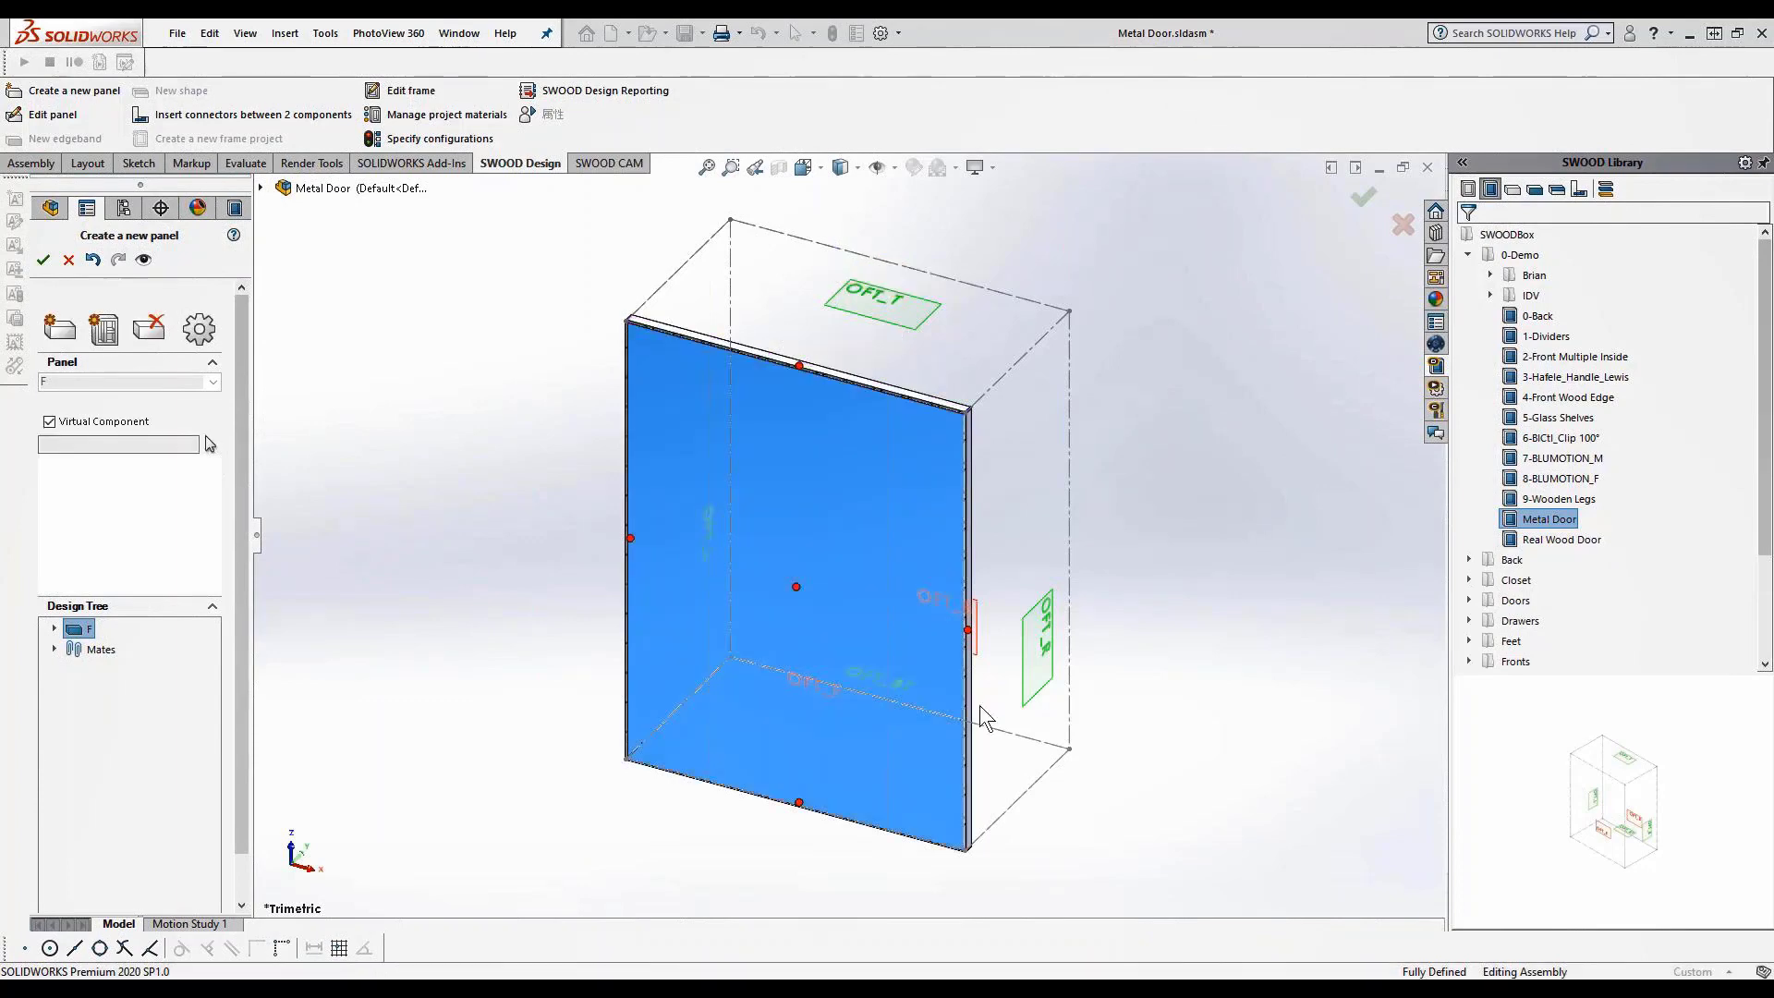
{"action": "left_click", "coordinate": [968, 628]}
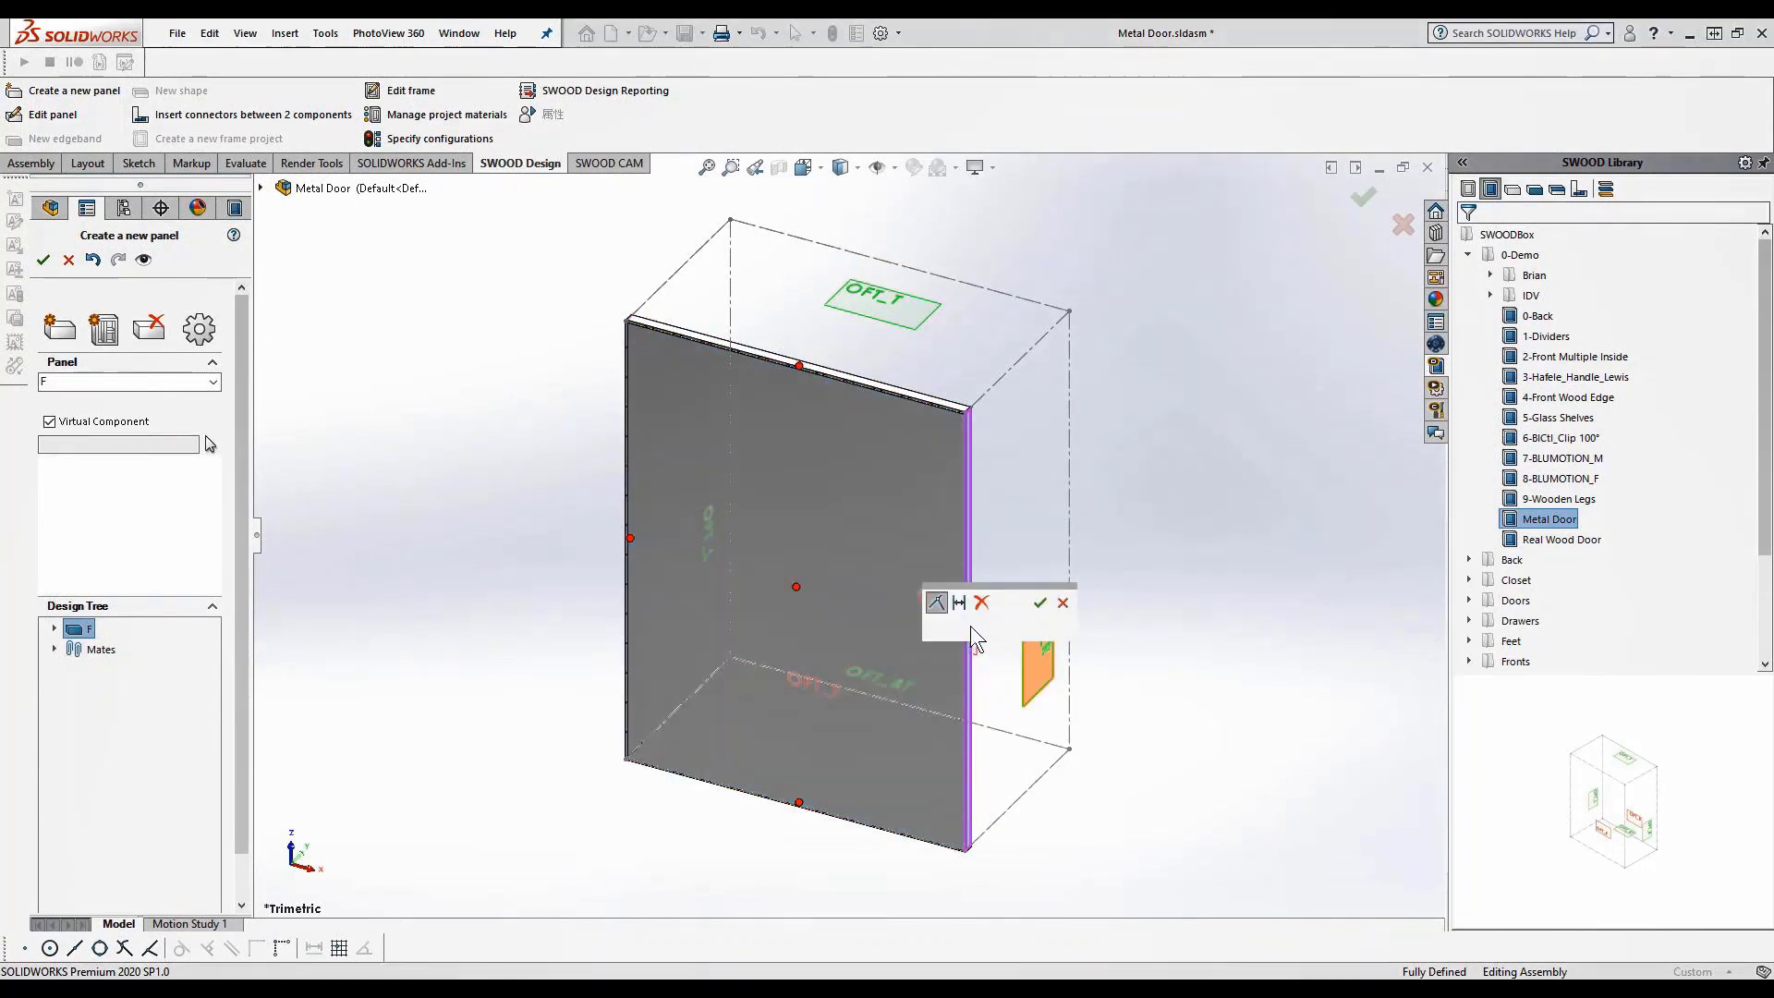
{"action": "left_click", "coordinate": [961, 604]}
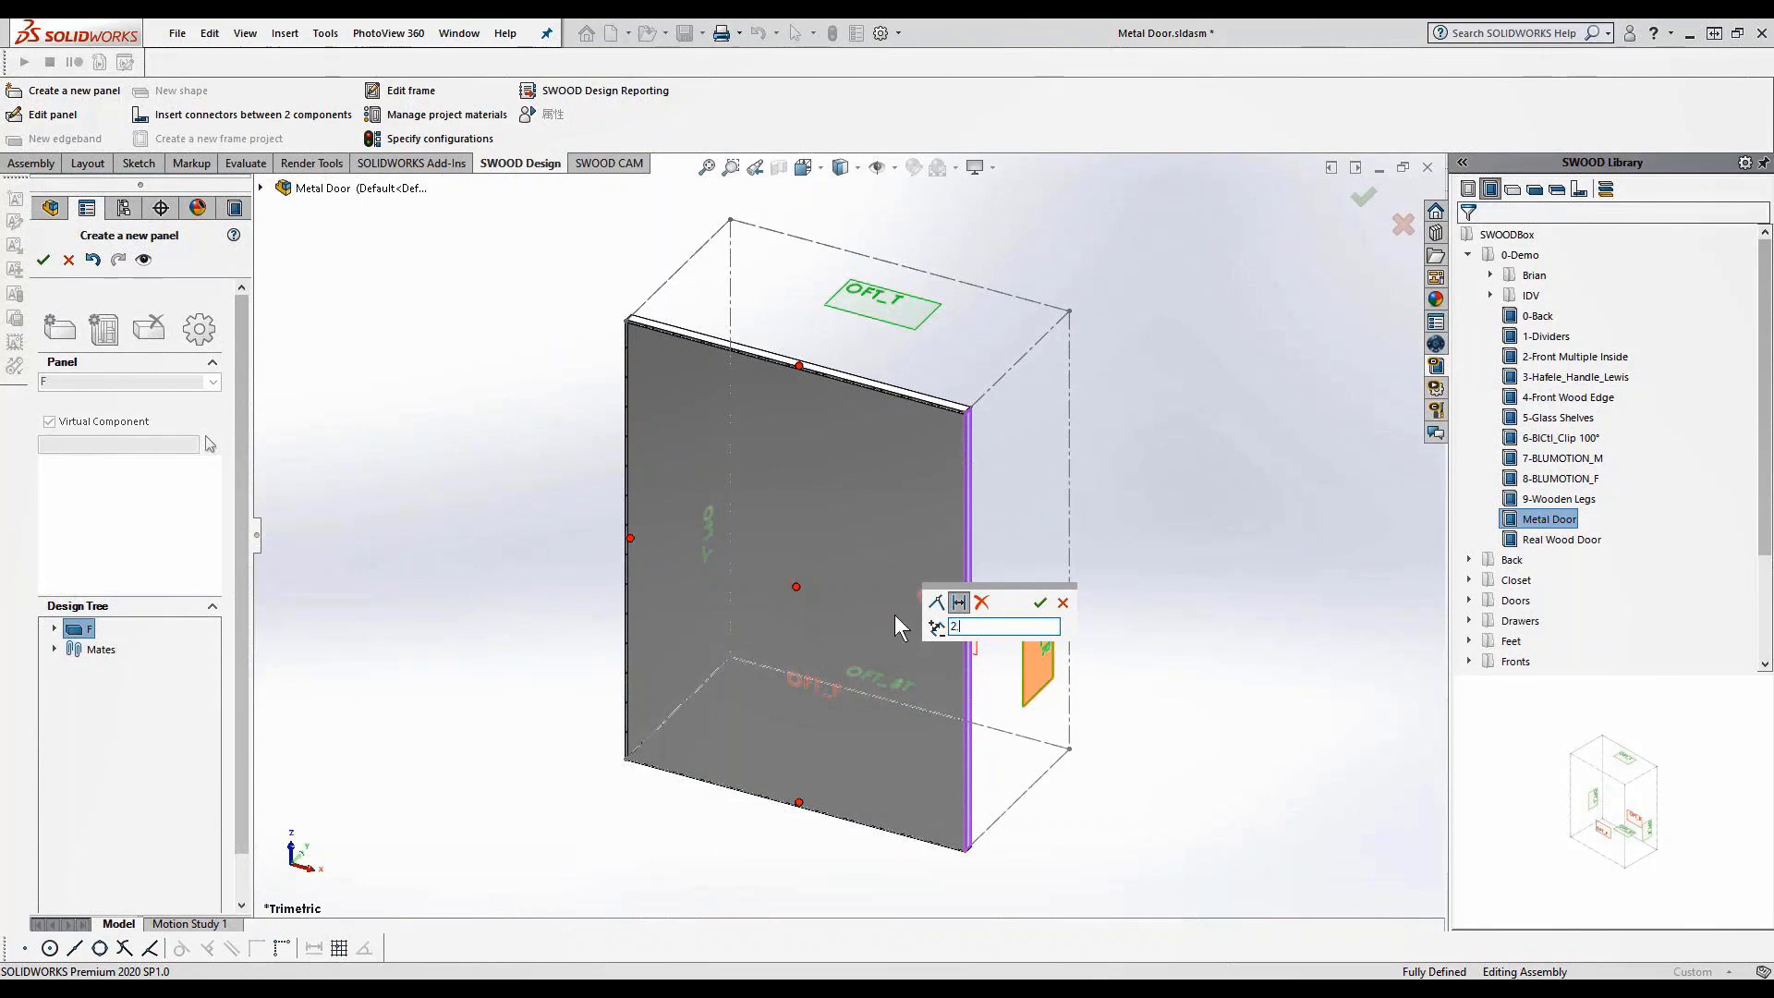
{"action": "left_click", "coordinate": [1039, 603]}
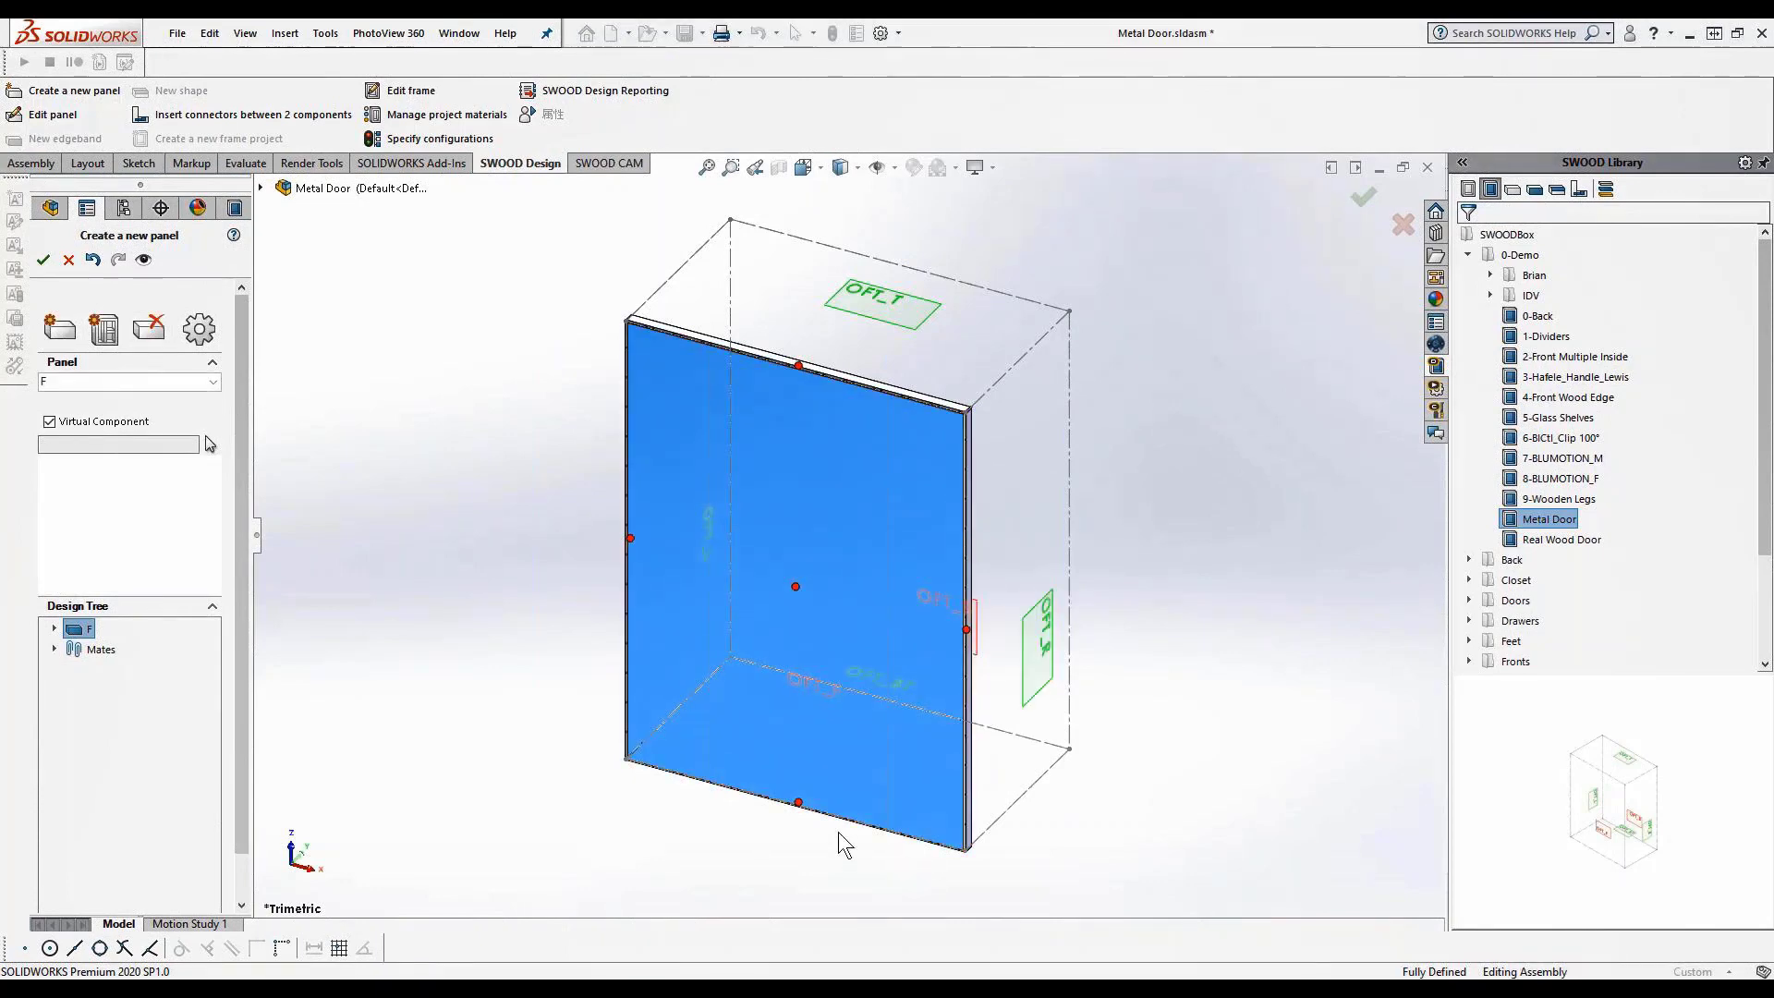
Offset the front panel's bottom side by 2.5 and finish creating the panel
{"action": "left_click", "coordinate": [798, 800]}
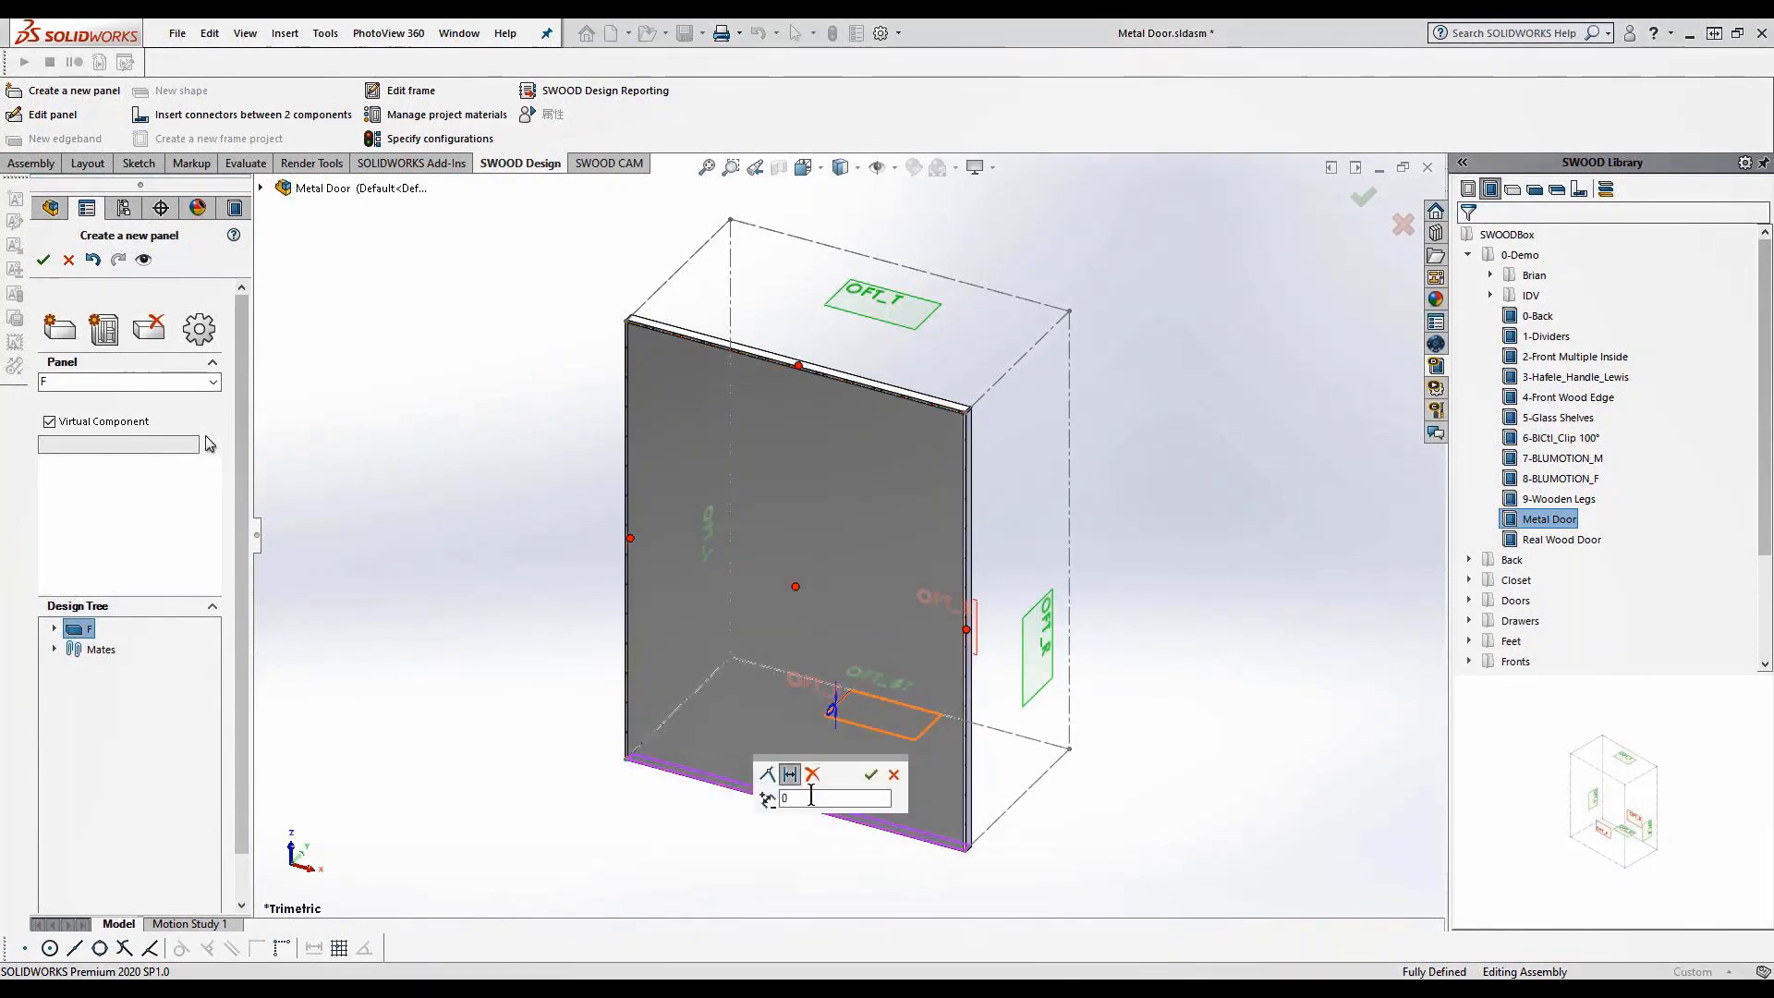
{"action": "type", "text": "2.5"}
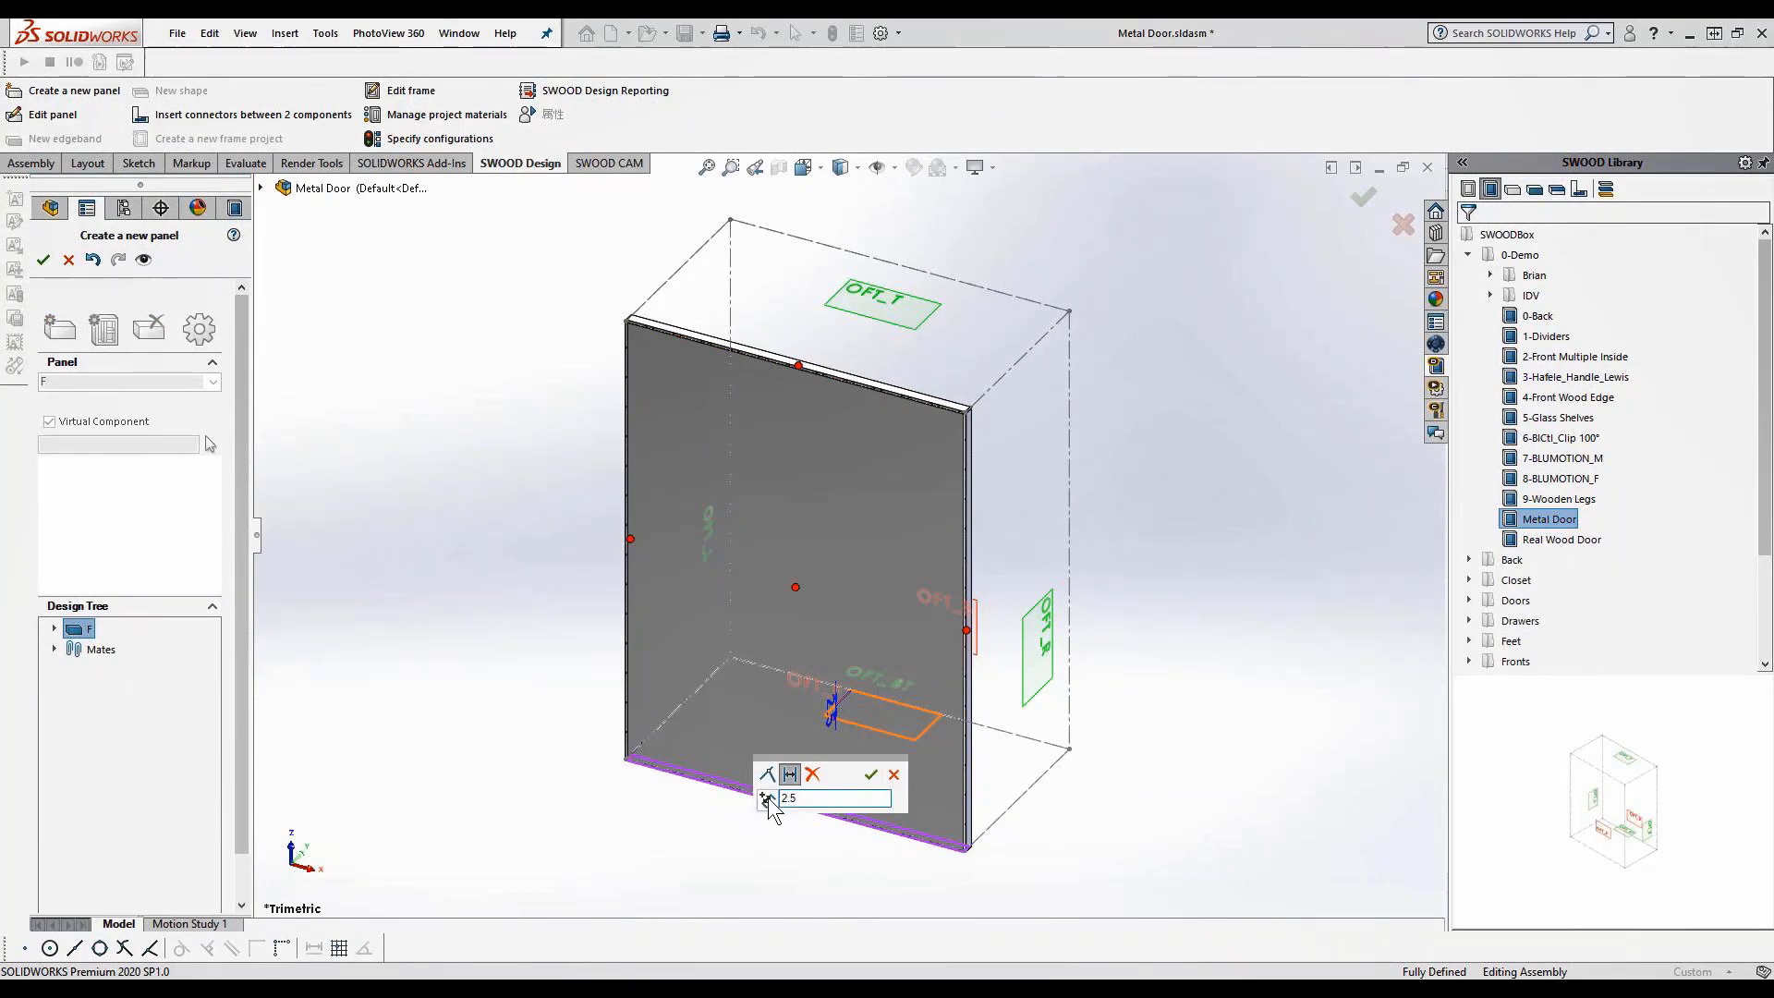
{"action": "key", "text": "Return"}
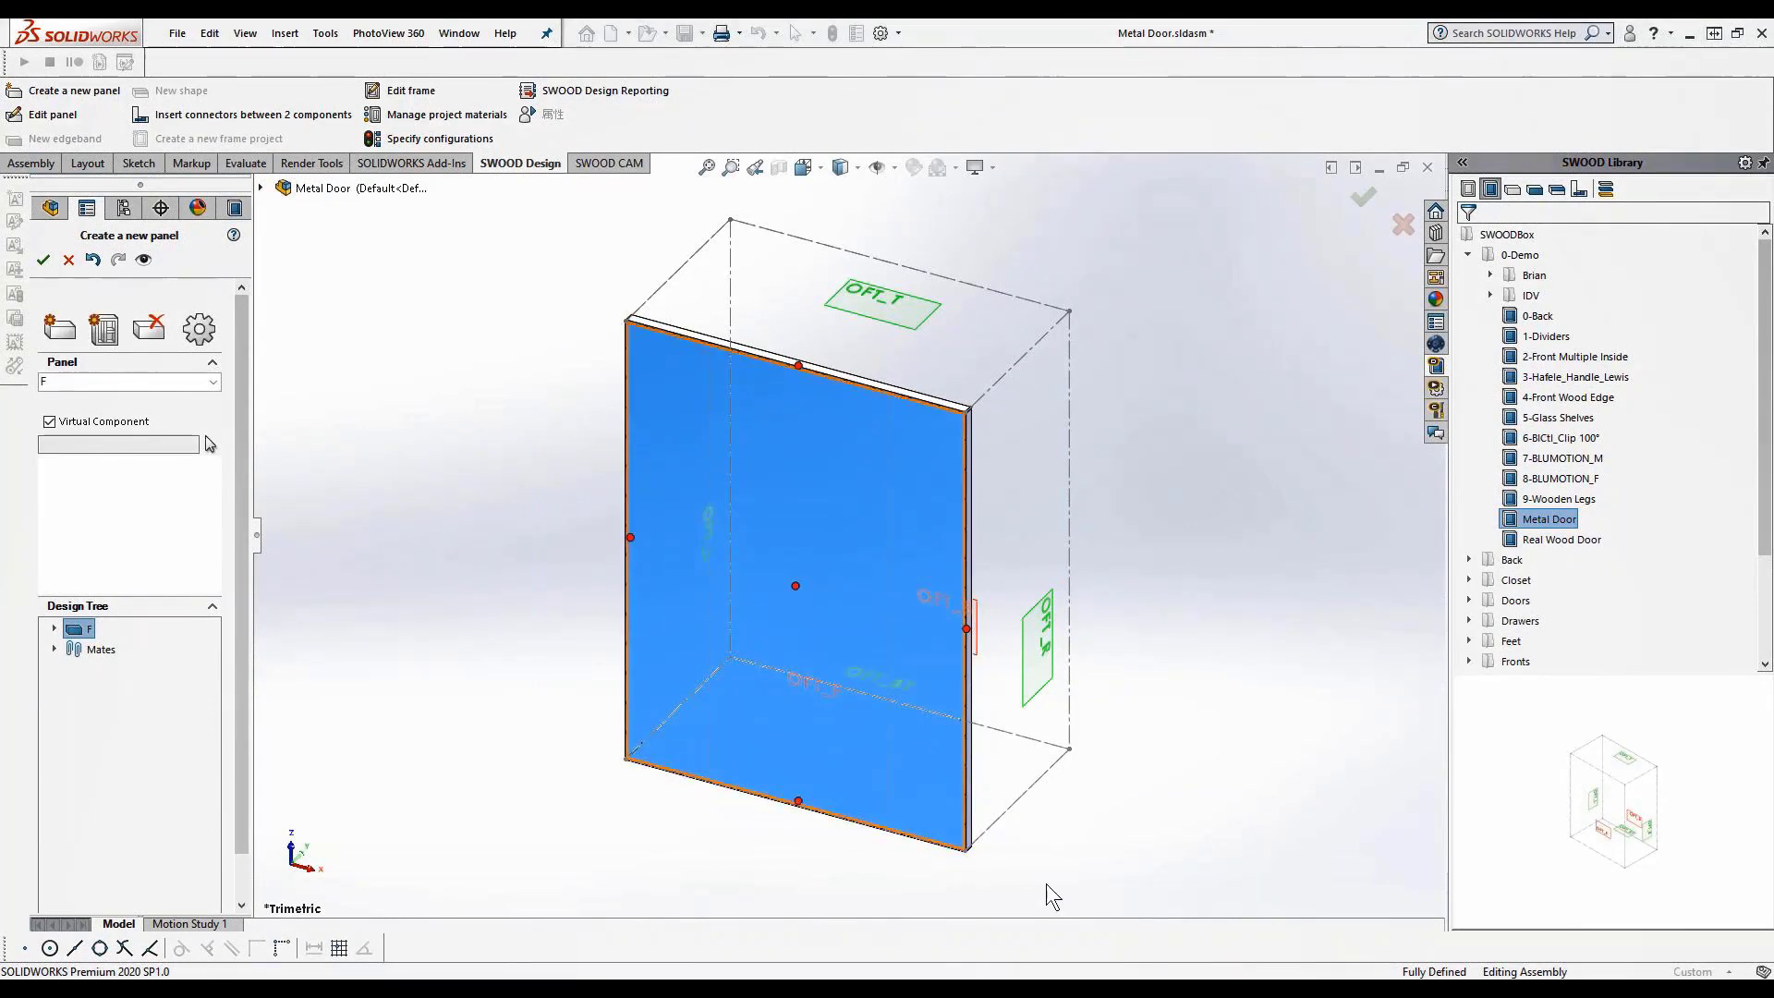
{"action": "scroll", "coordinate": [952, 834], "scroll_direction": "down", "scroll_amount": 5}
{"action": "middle_click_drag", "start_coordinate": [998, 744], "coordinate": [1038, 672]}
{"action": "key", "text": "f"}
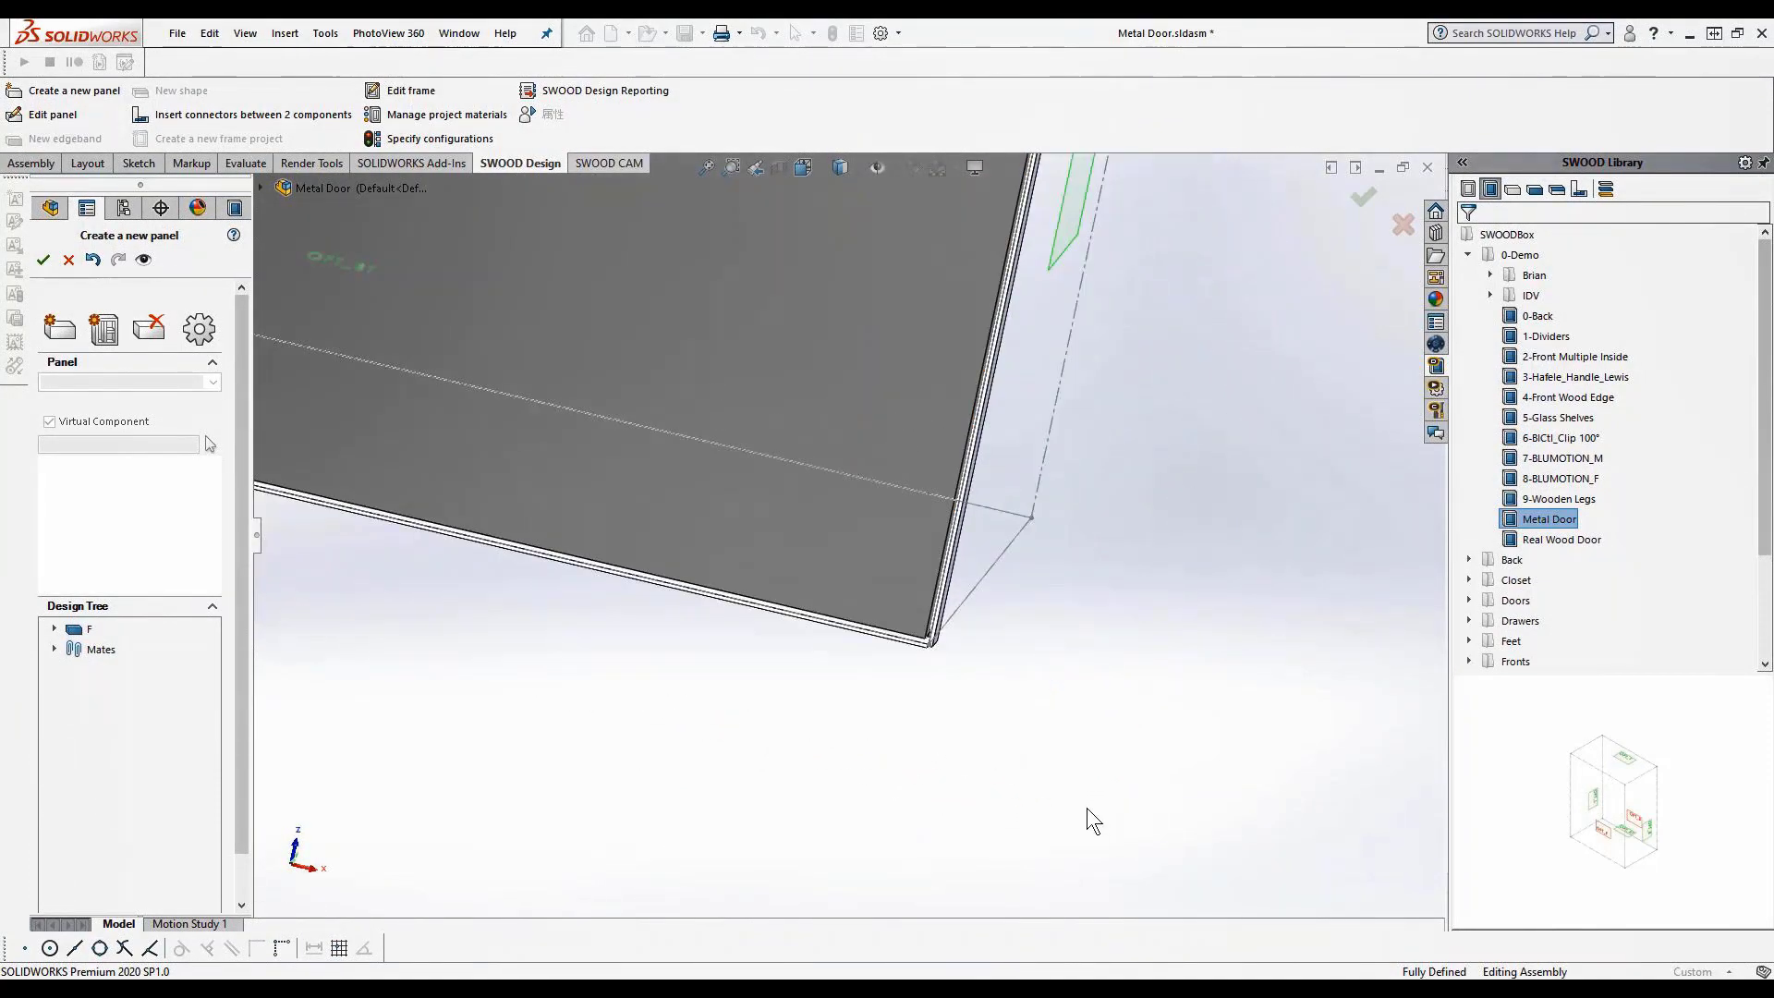
{"action": "scroll", "coordinate": [740, 253], "scroll_direction": "down", "scroll_amount": 5}
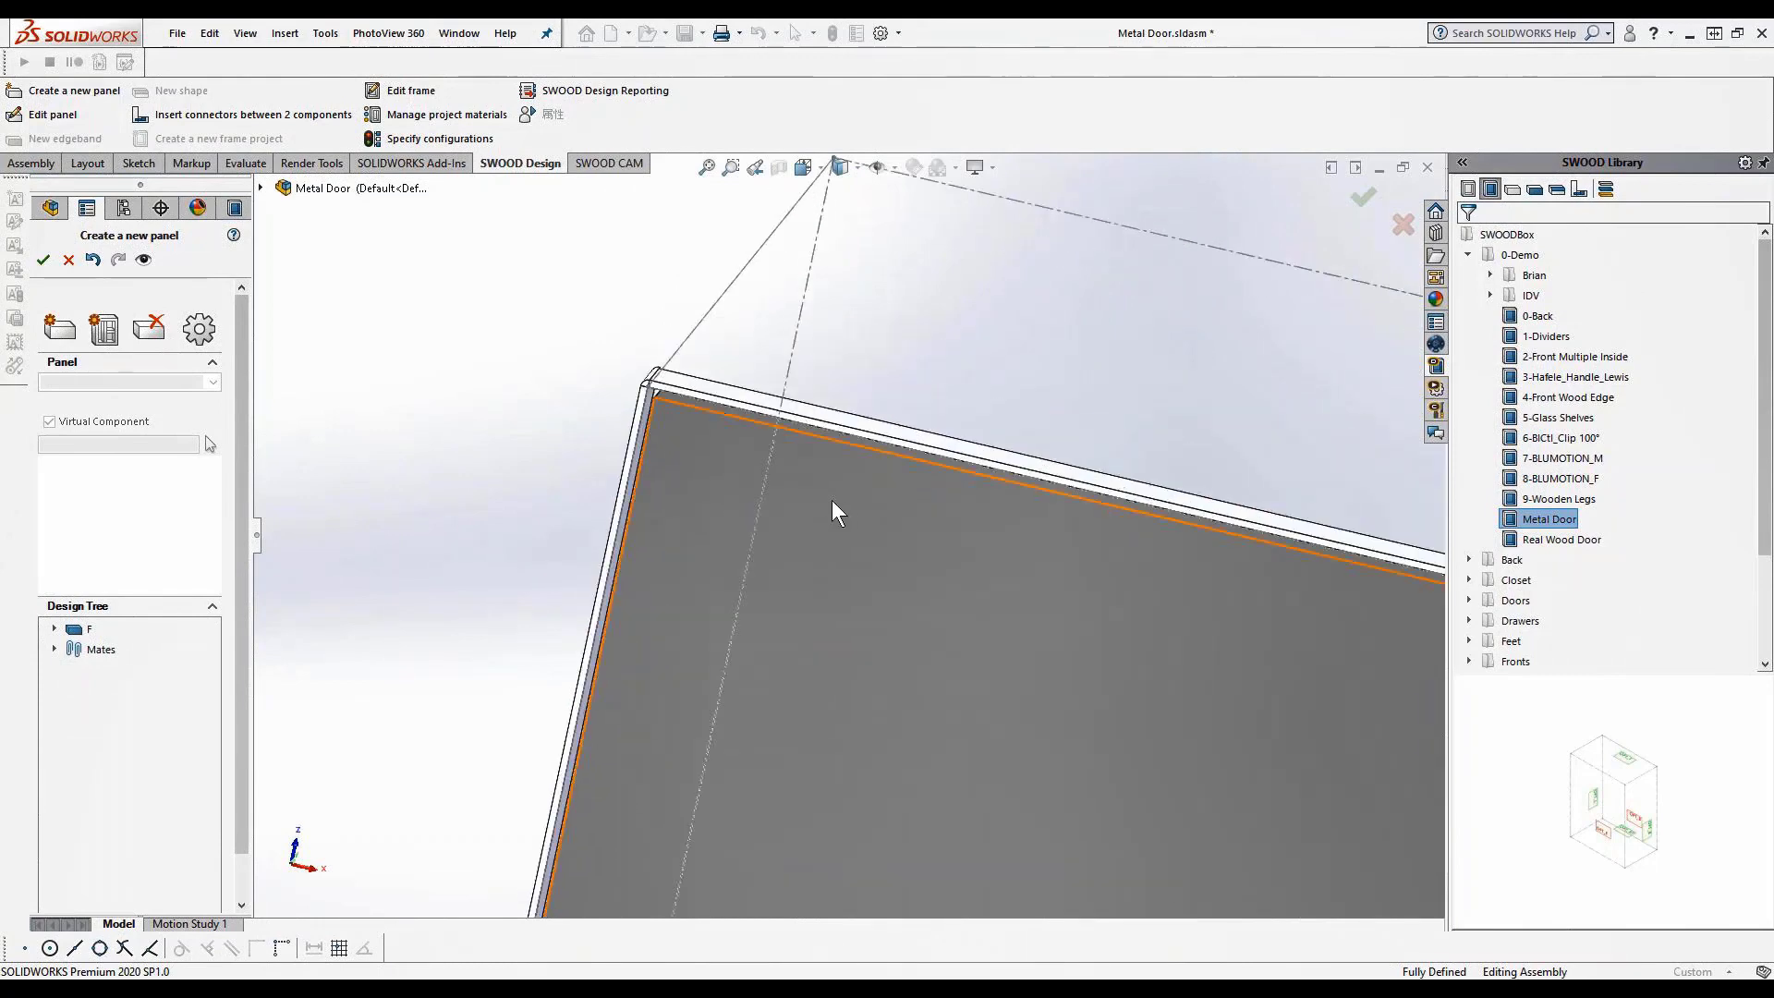
{"action": "mouse_move", "coordinate": [832, 501]}
{"action": "middle_mouse_down"}
{"action": "mouse_move", "coordinate": [890, 503]}
{"action": "mouse_move", "coordinate": [845, 483]}
{"action": "middle_mouse_up"}
{"action": "right_click_drag", "start_coordinate": [562, 539], "coordinate": [625, 397]}
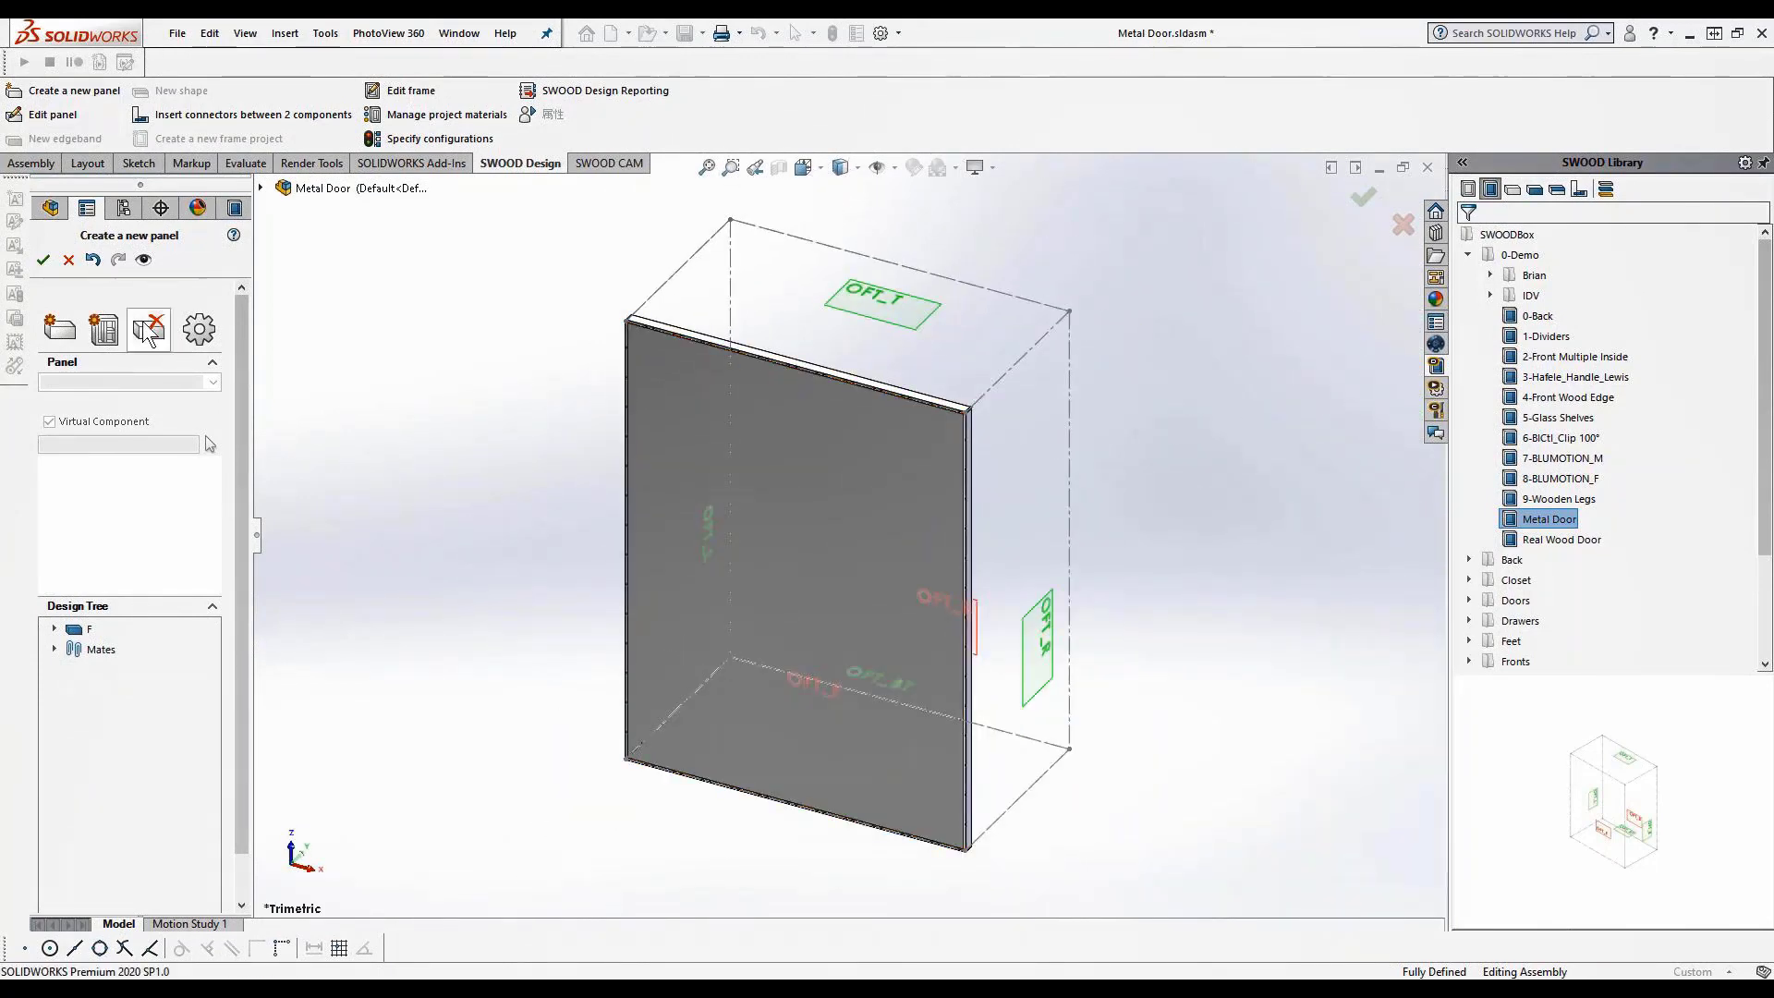
{"action": "left_click", "coordinate": [43, 260]}
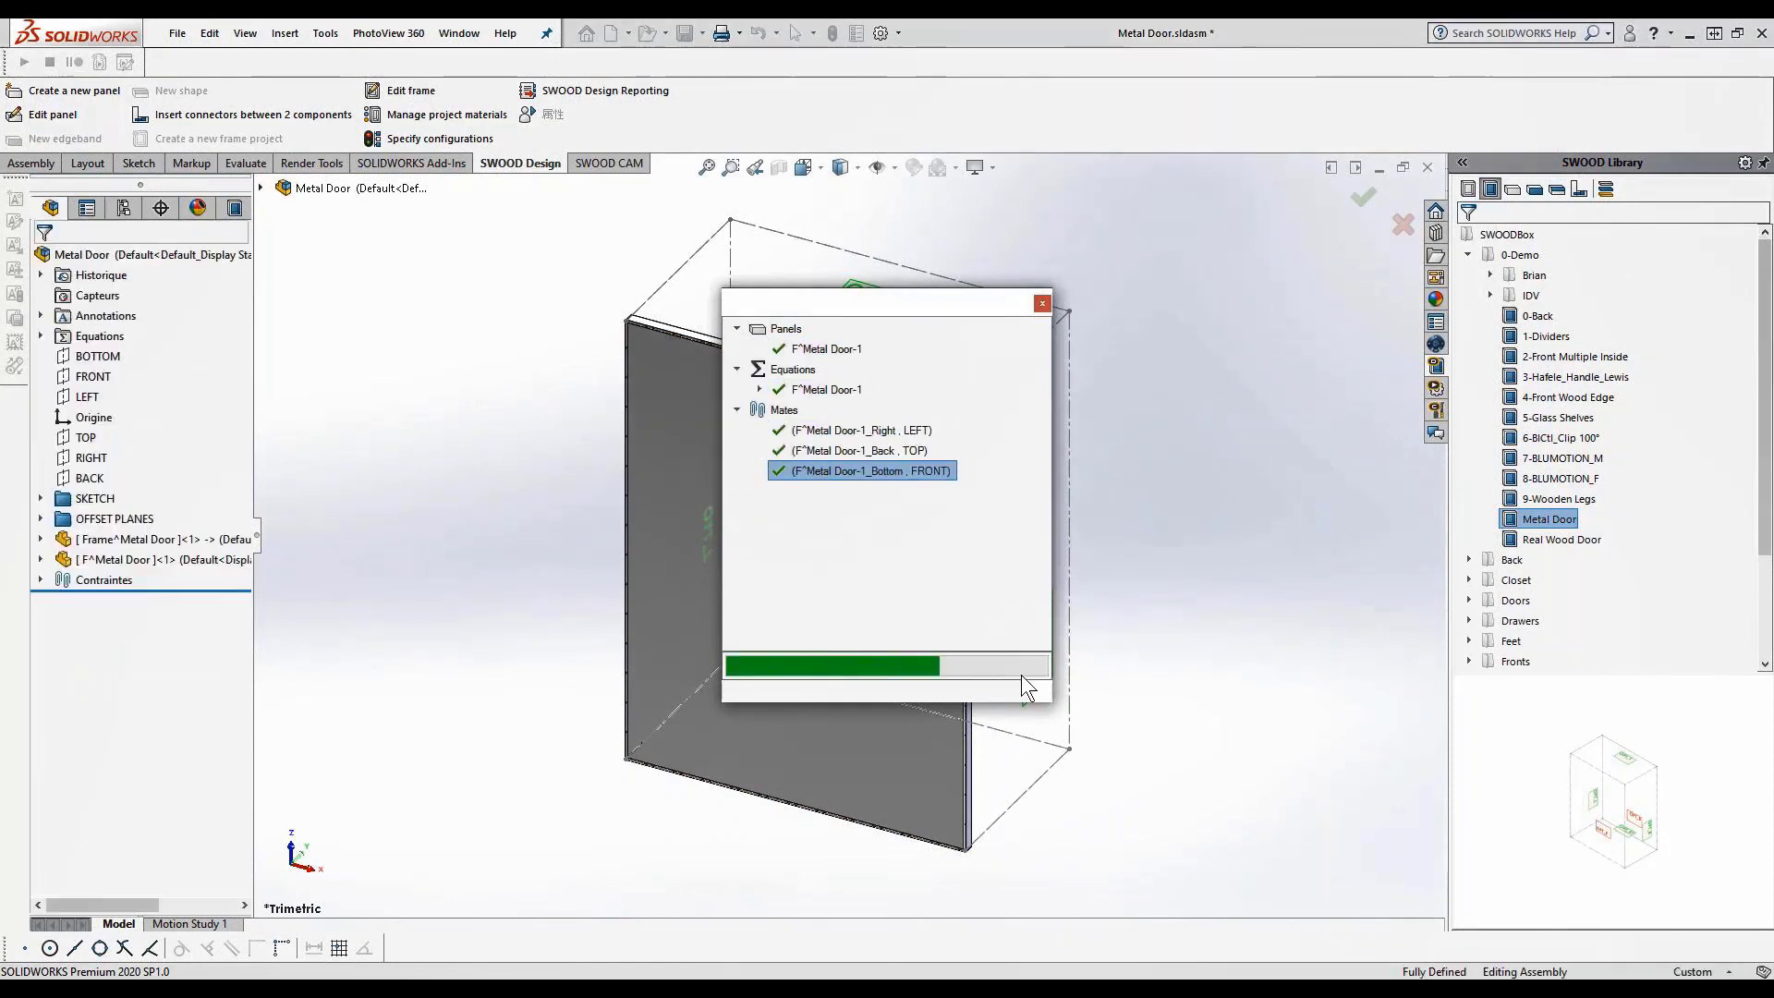
{"action": "left_click", "coordinate": [1040, 691]}
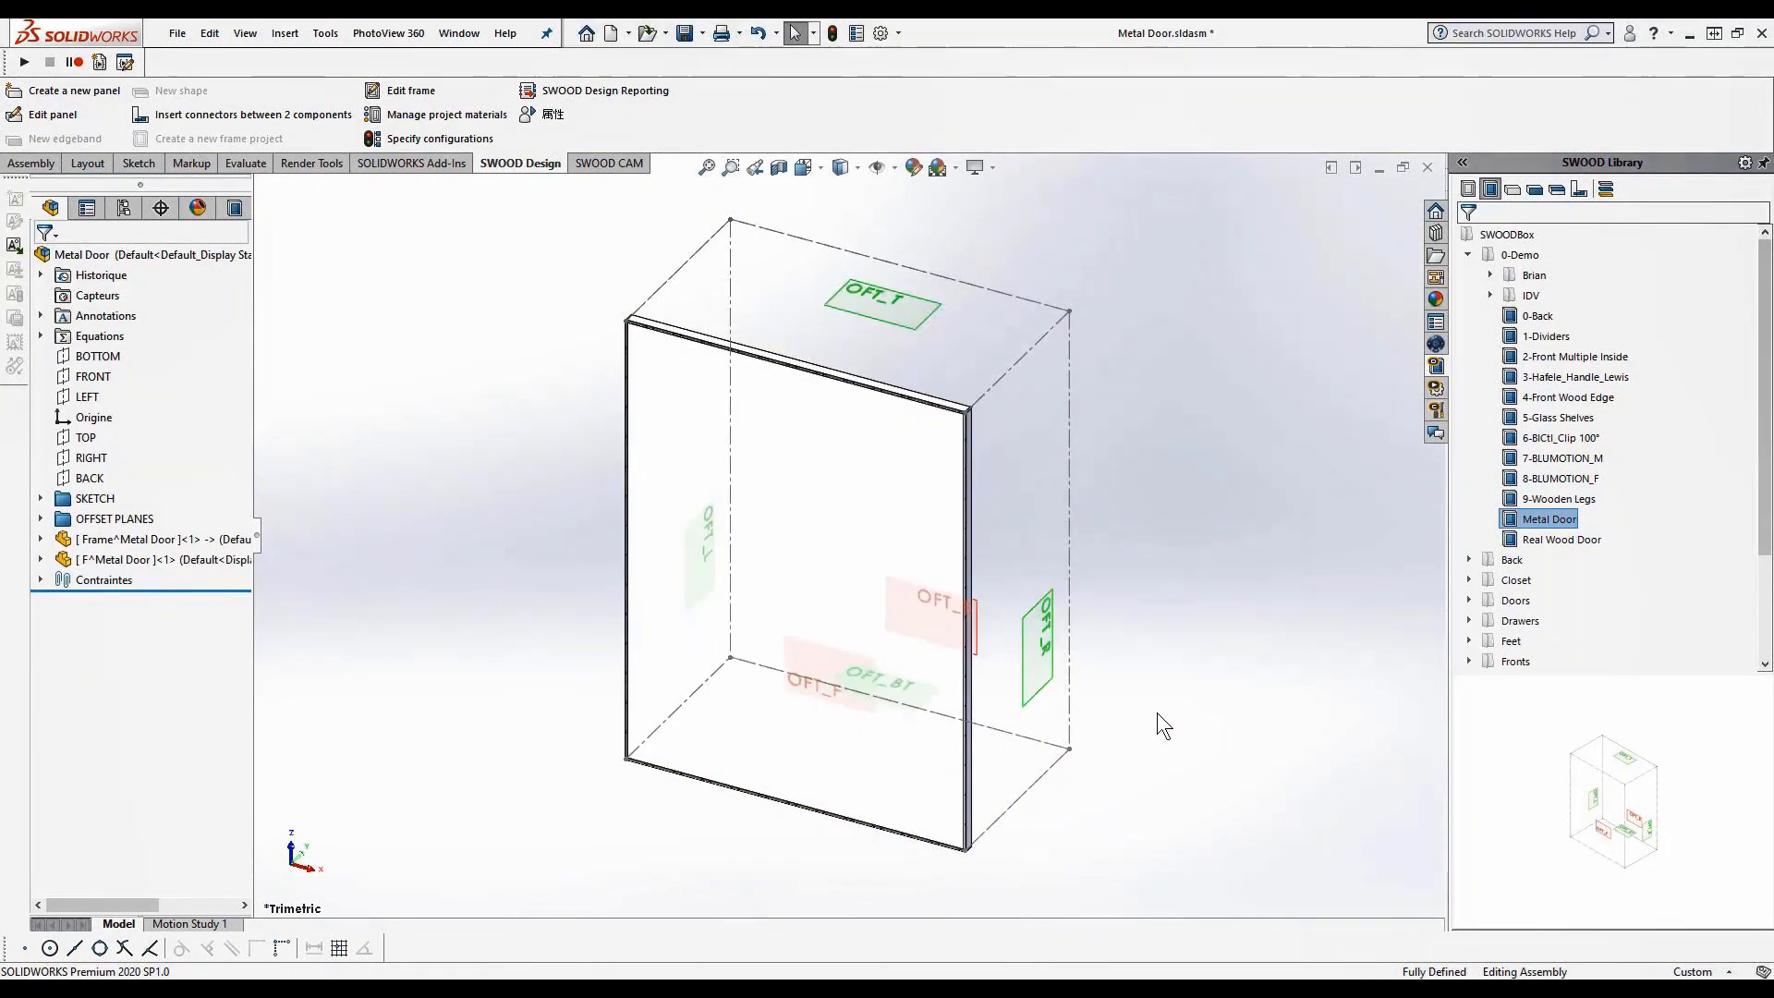
Apply the Beech material from the Materials library to the door's front panel
{"action": "left_click", "coordinate": [1607, 190]}
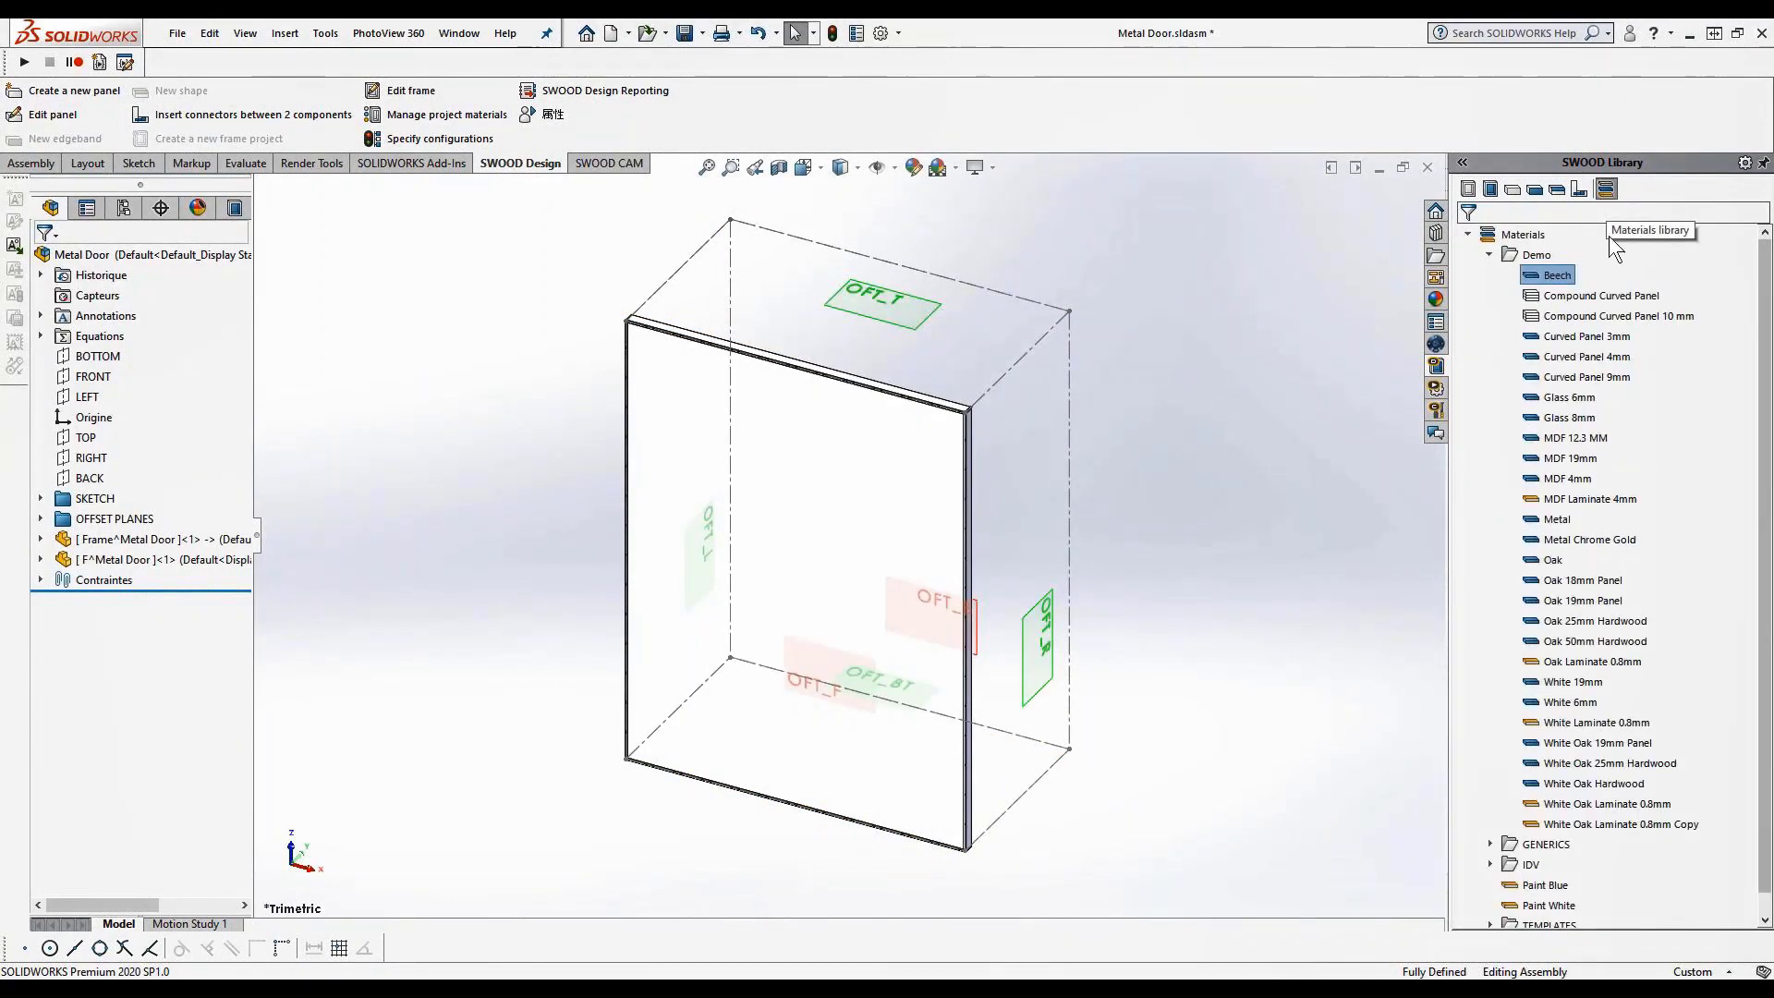
{"action": "left_click_drag", "start_coordinate": [1557, 276], "coordinate": [929, 520]}
{"action": "left_click", "coordinate": [933, 513]}
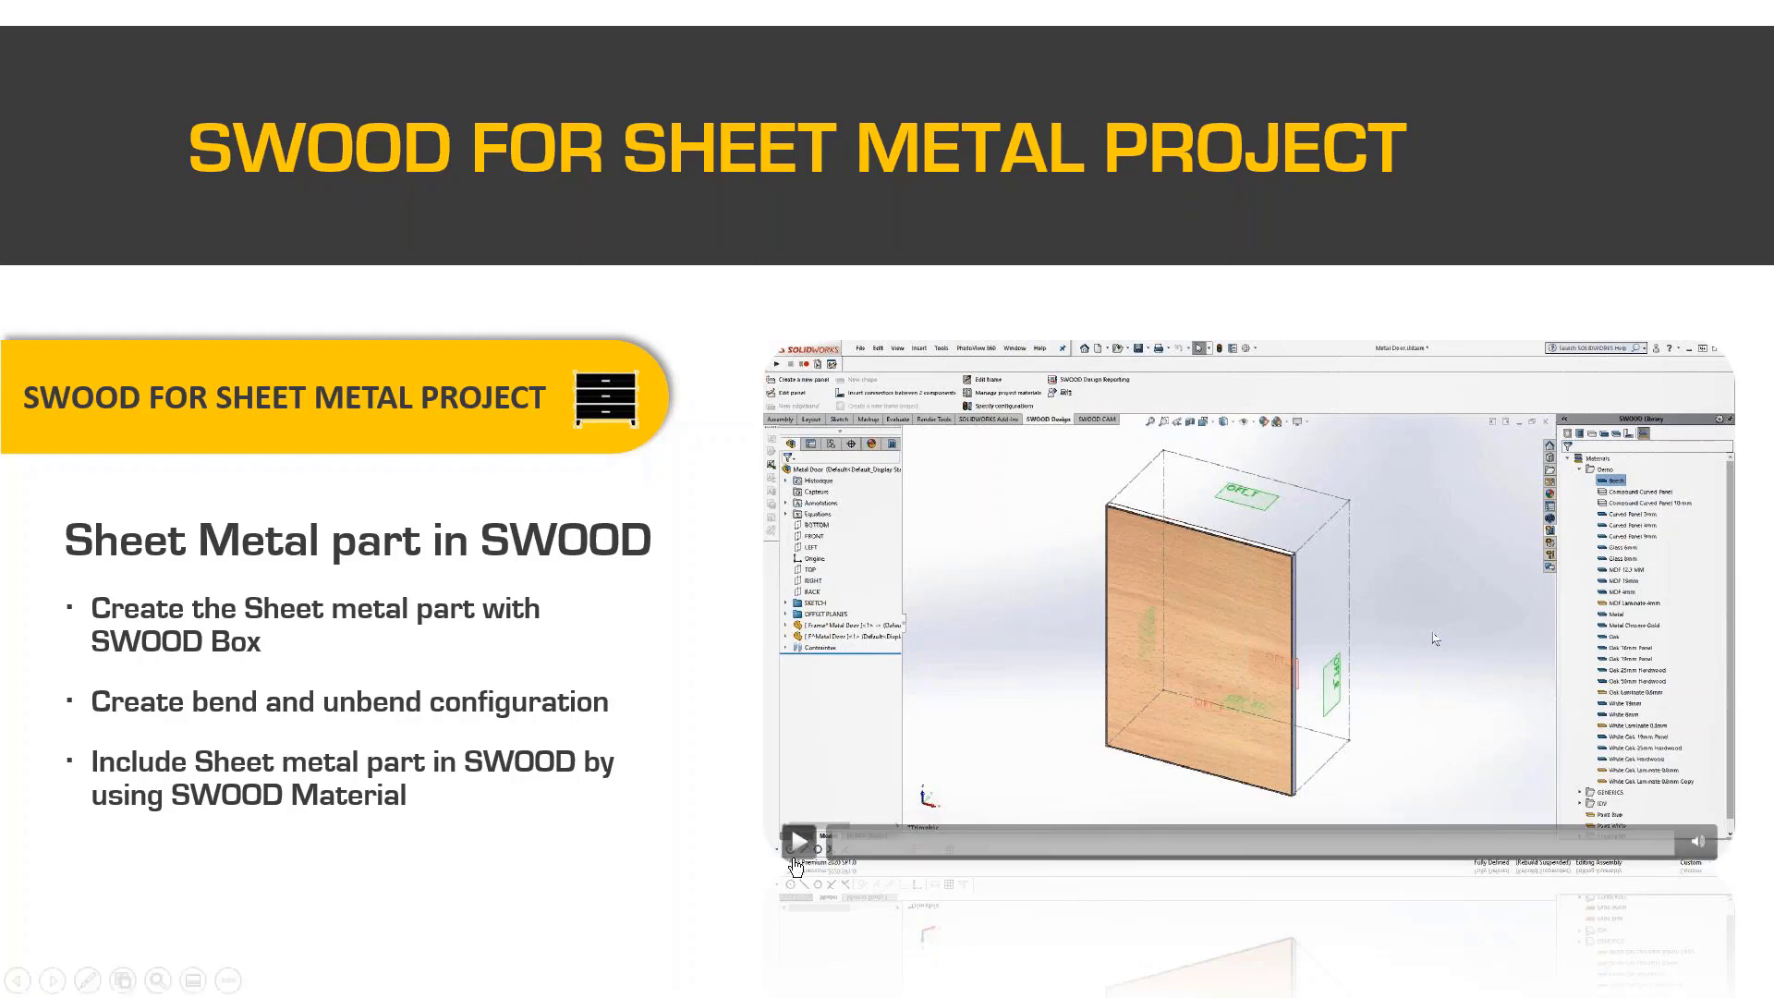
{"action": "left_click", "coordinate": [661, 835]}
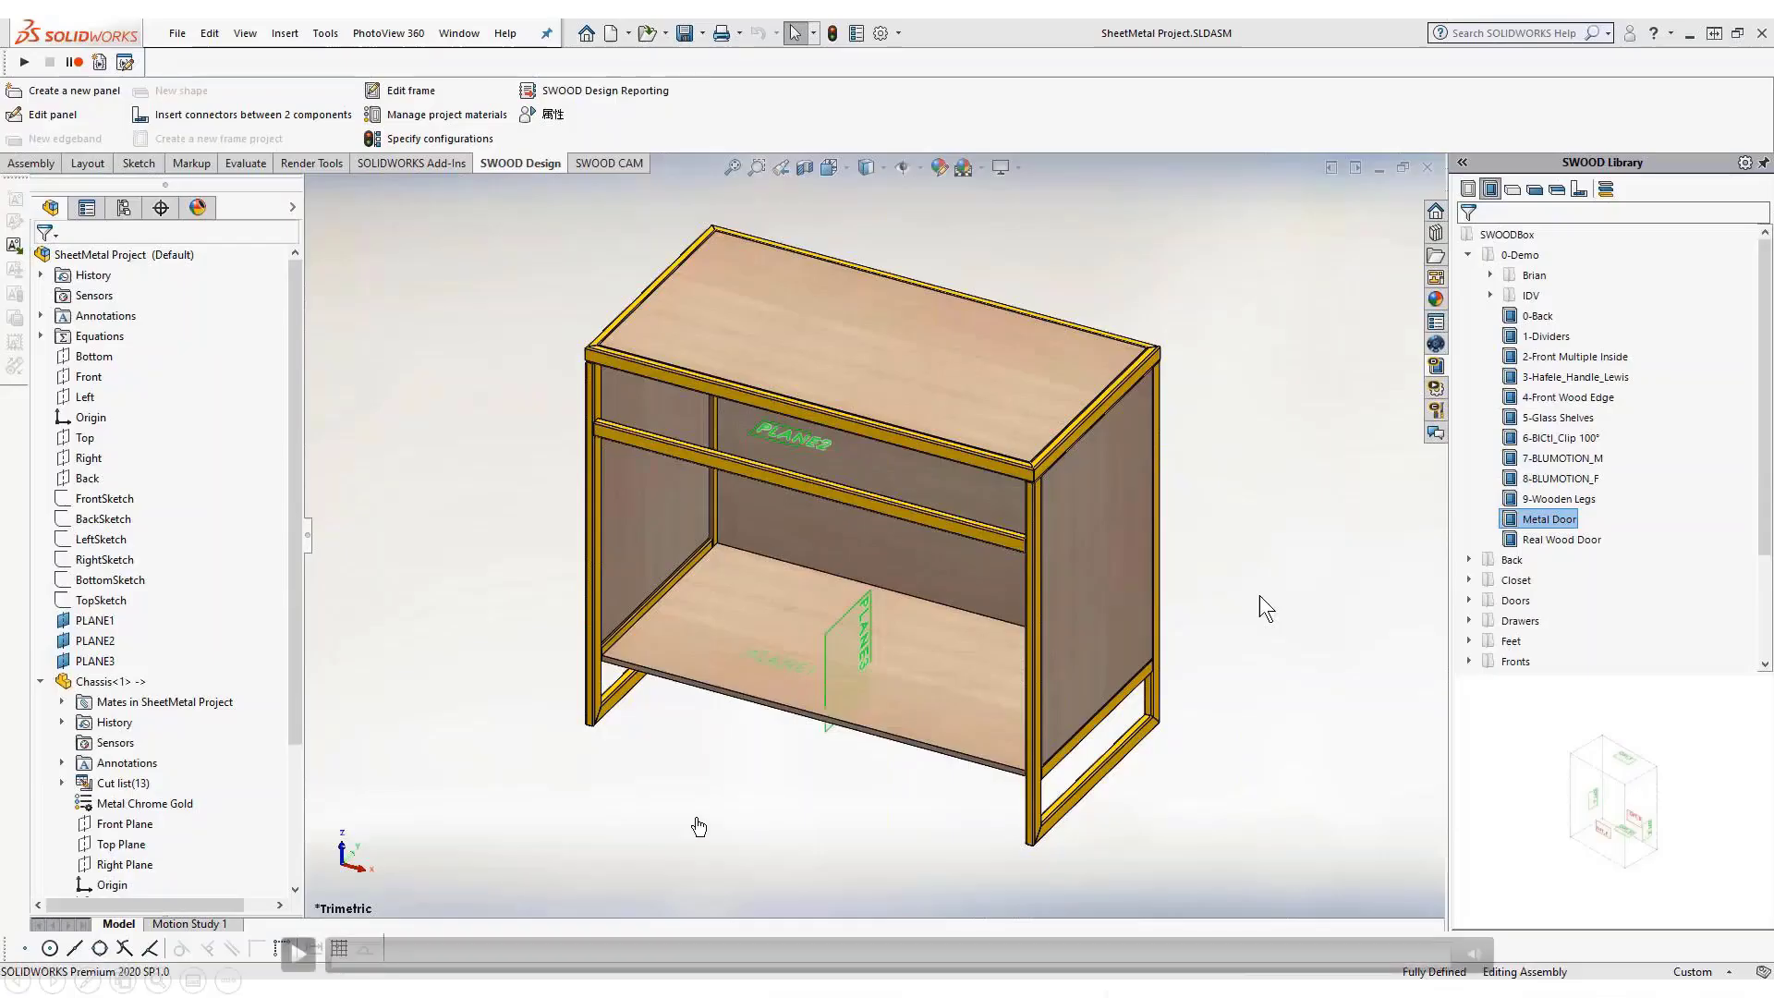
{"action": "left_click", "coordinate": [299, 954]}
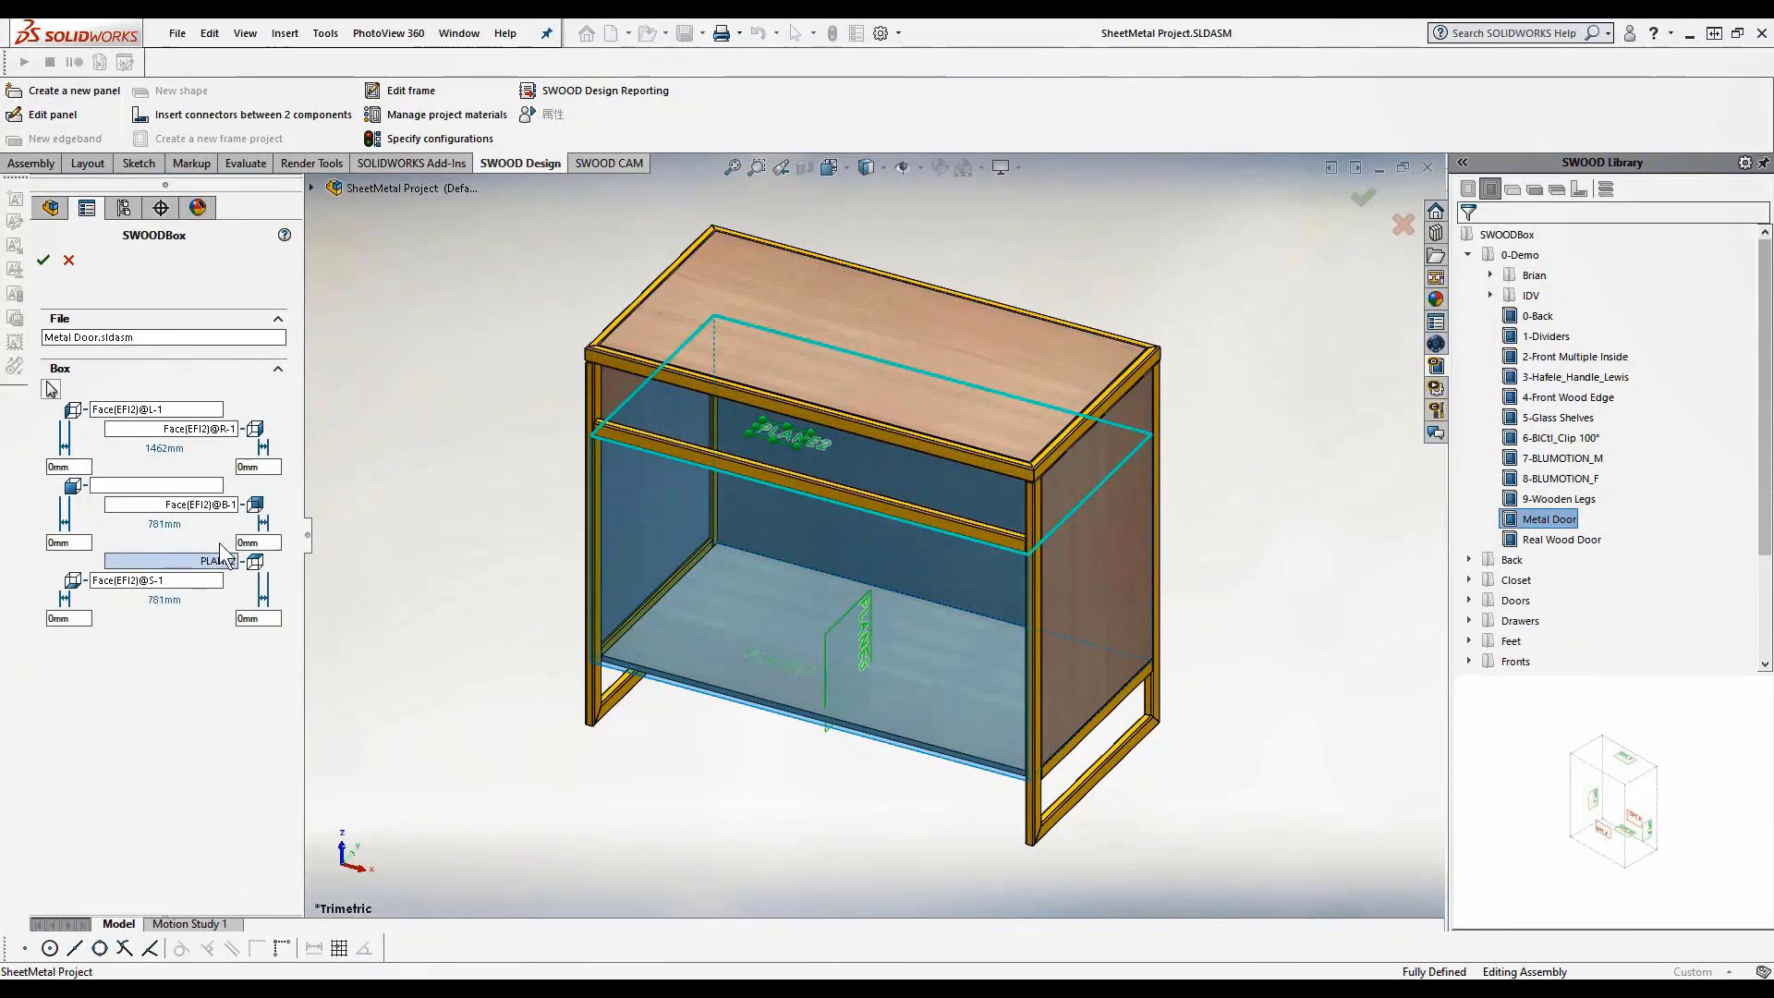
Bound the Metal Door SWOODBox on its left side by PLANE3 and insert it in the cabinet's right half
{"action": "left_click", "coordinate": [824, 641]}
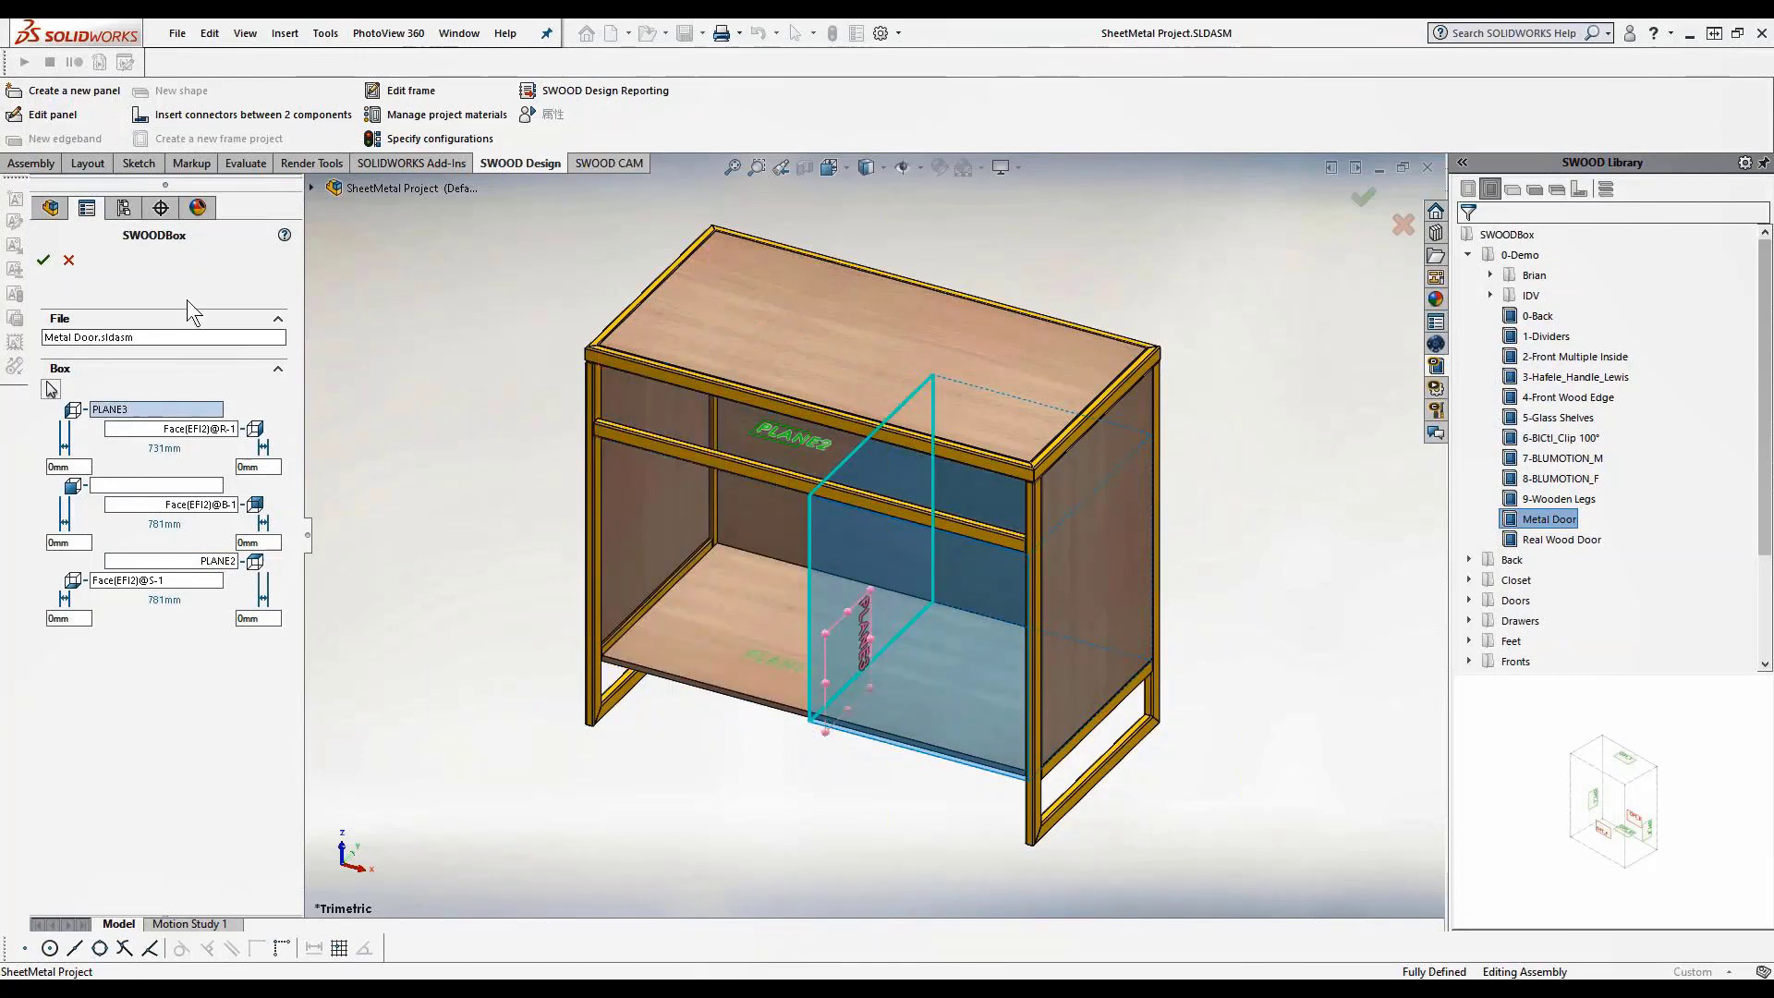
{"action": "left_click", "coordinate": [43, 260]}
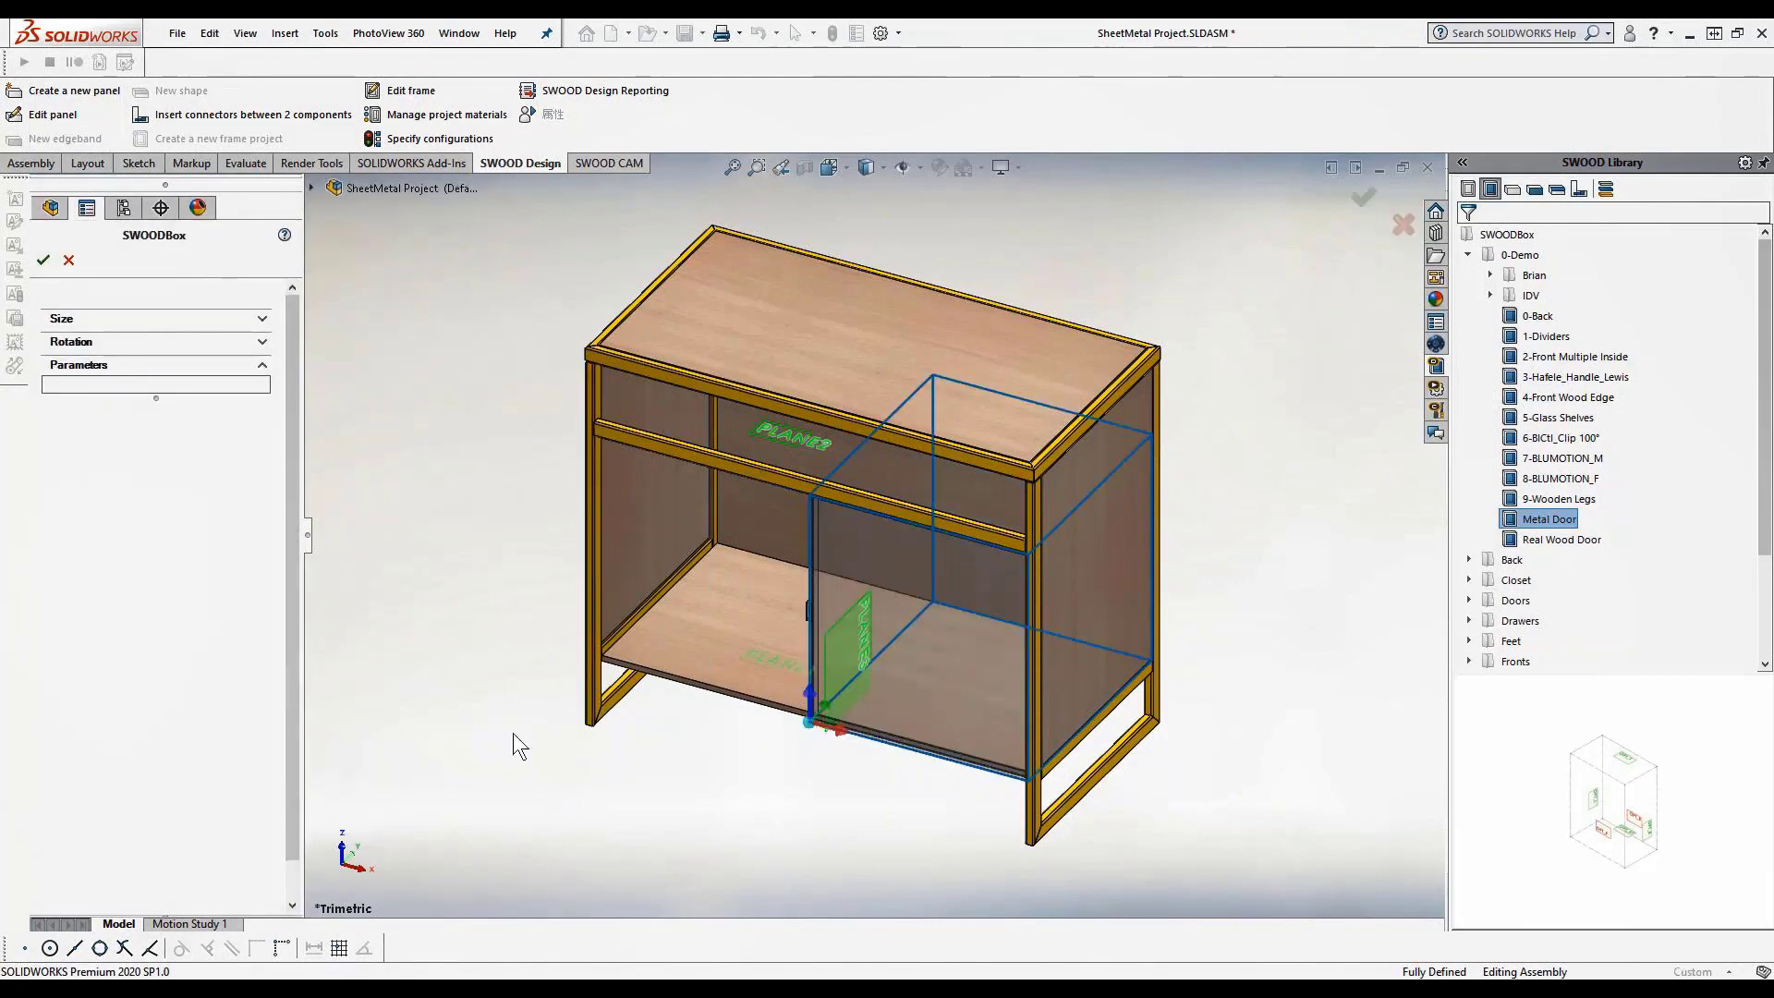
{"action": "left_click", "coordinate": [43, 260]}
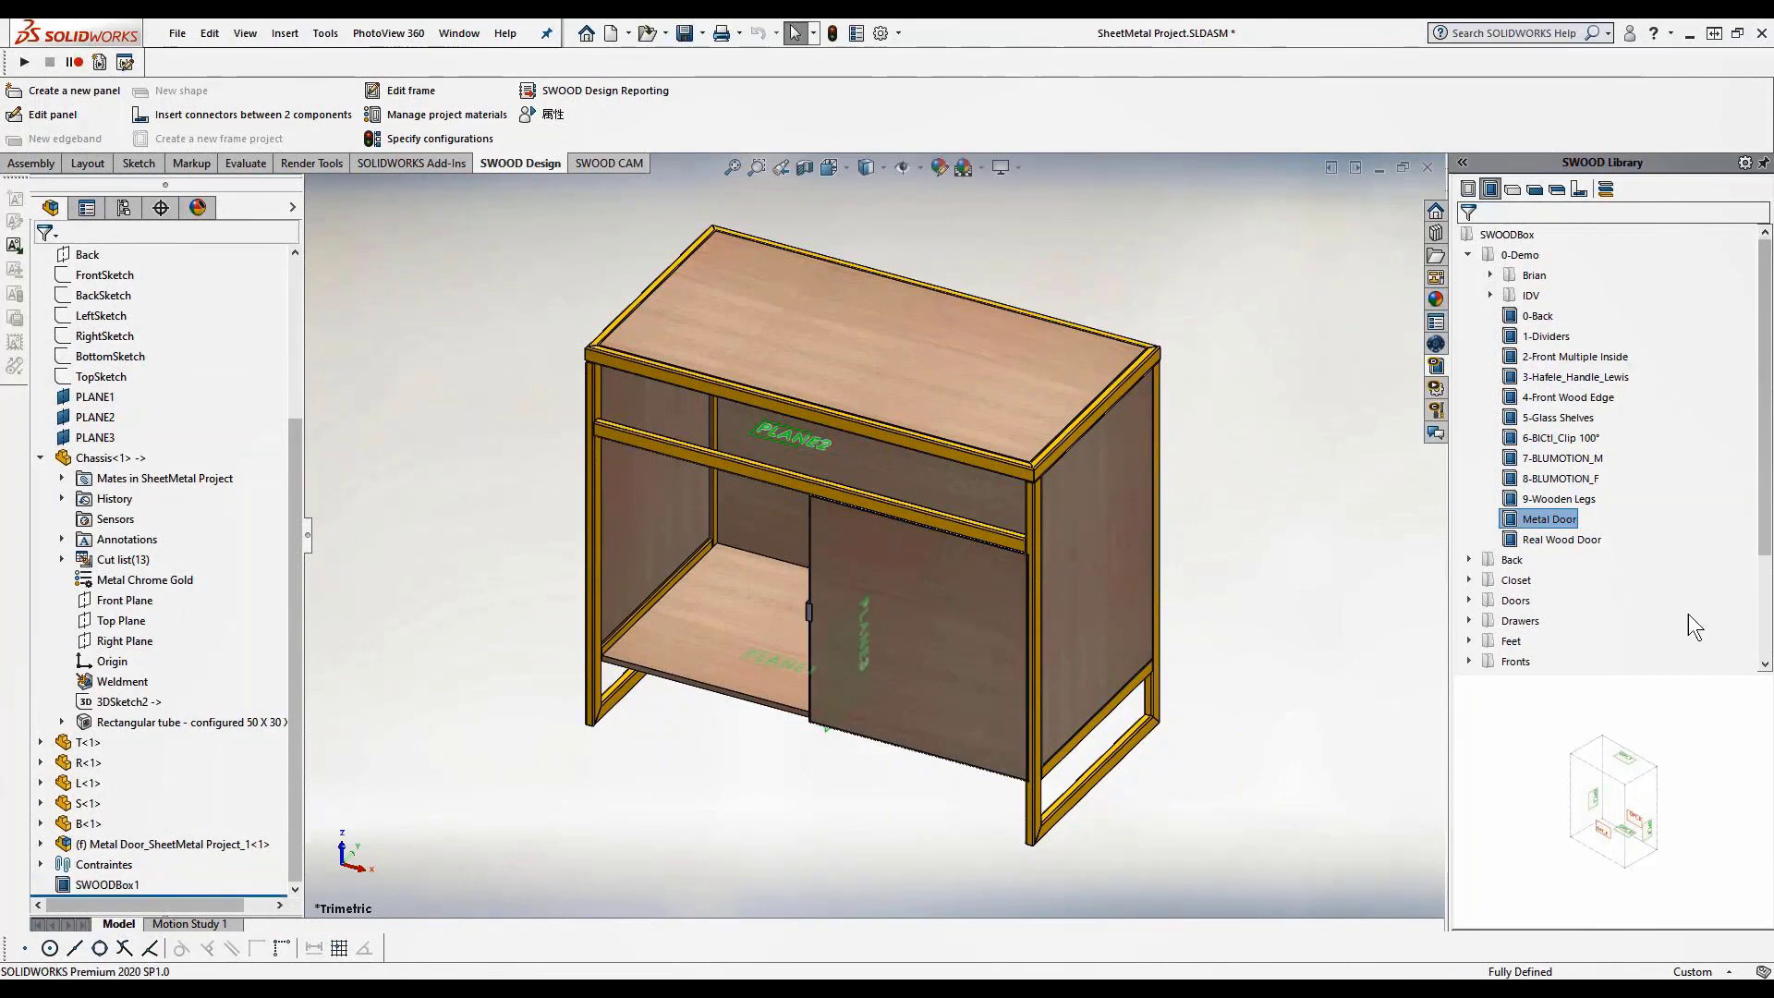
Insert a second Metal Door SWOODBox in the cabinet's open left half, bounded above by PLANE2 and on the right by PLANE3
{"action": "right_click", "coordinate": [1564, 534]}
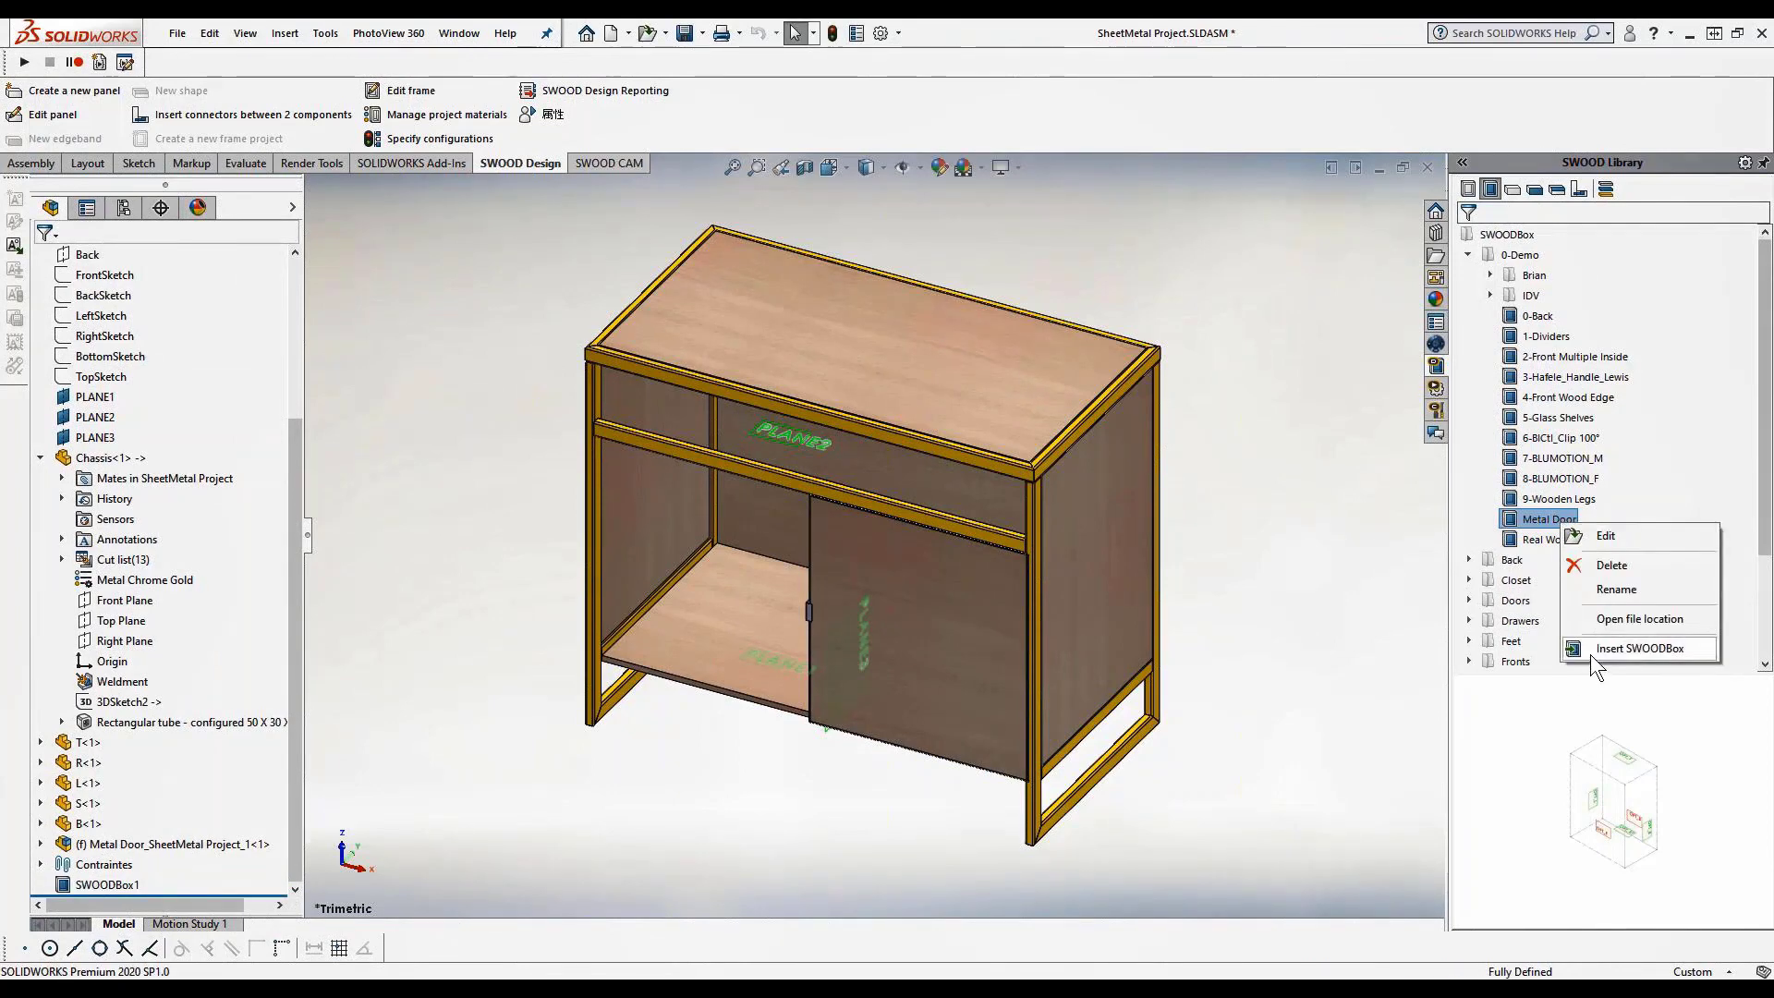
{"action": "left_click", "coordinate": [1589, 654]}
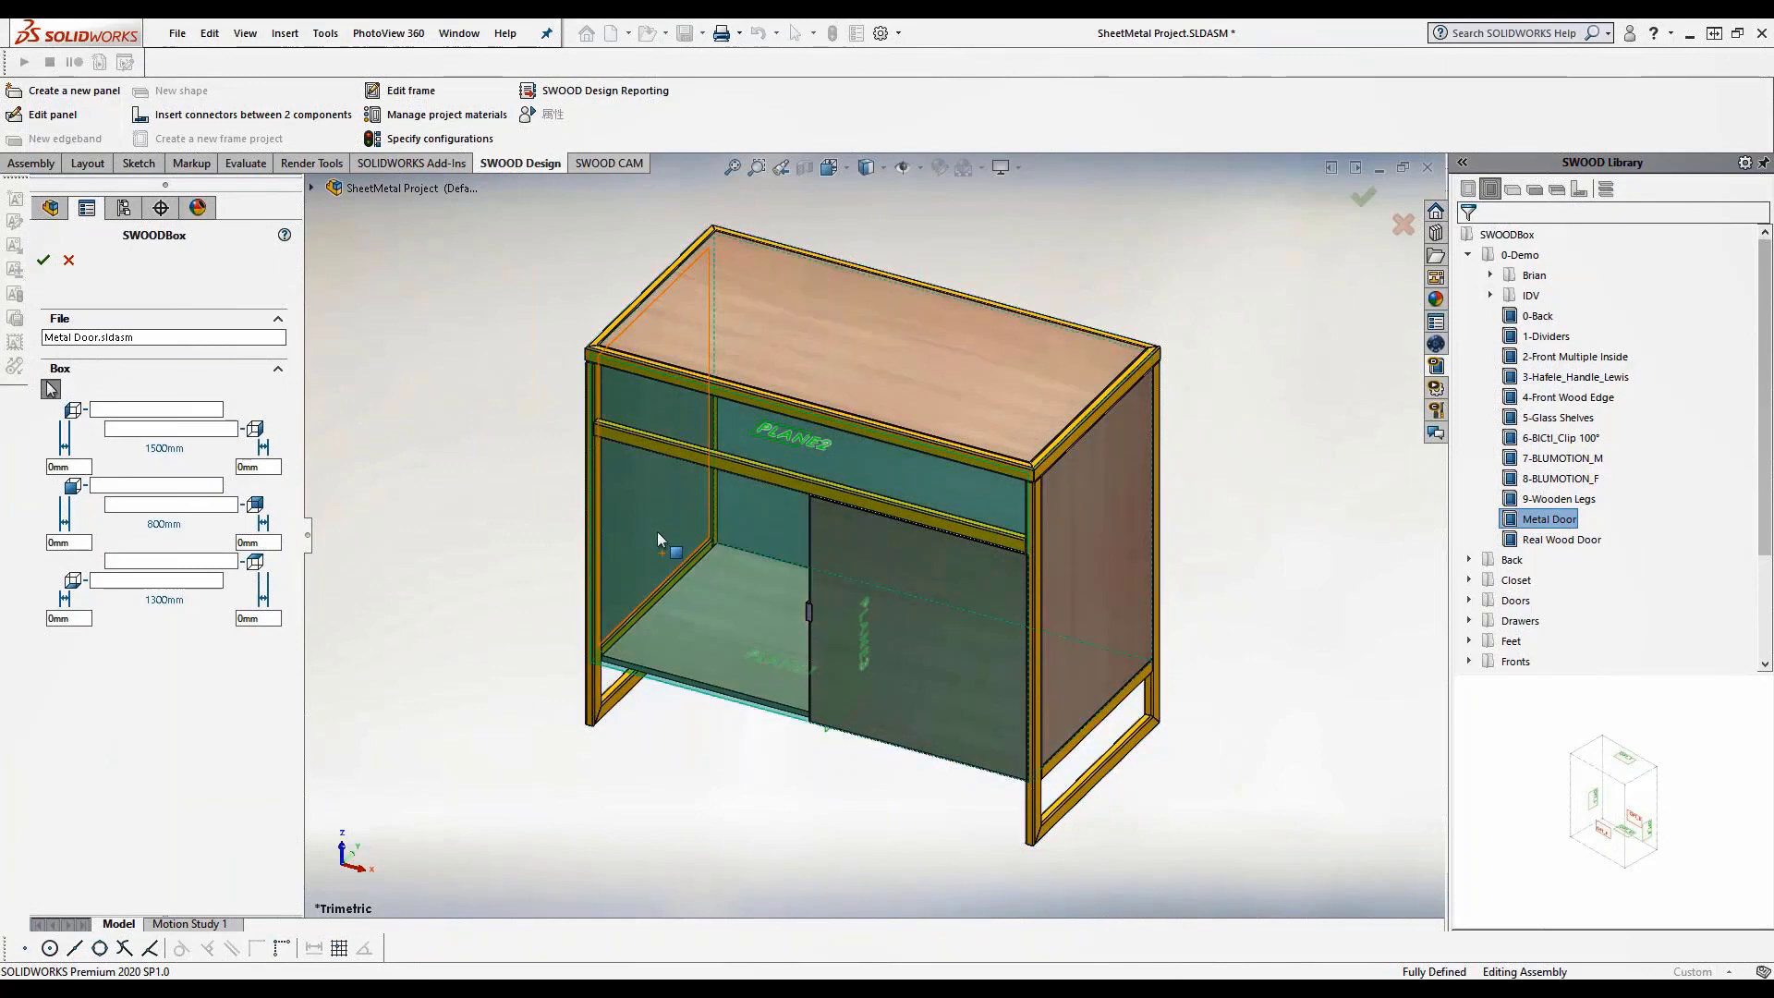
{"action": "left_click", "coordinate": [700, 607]}
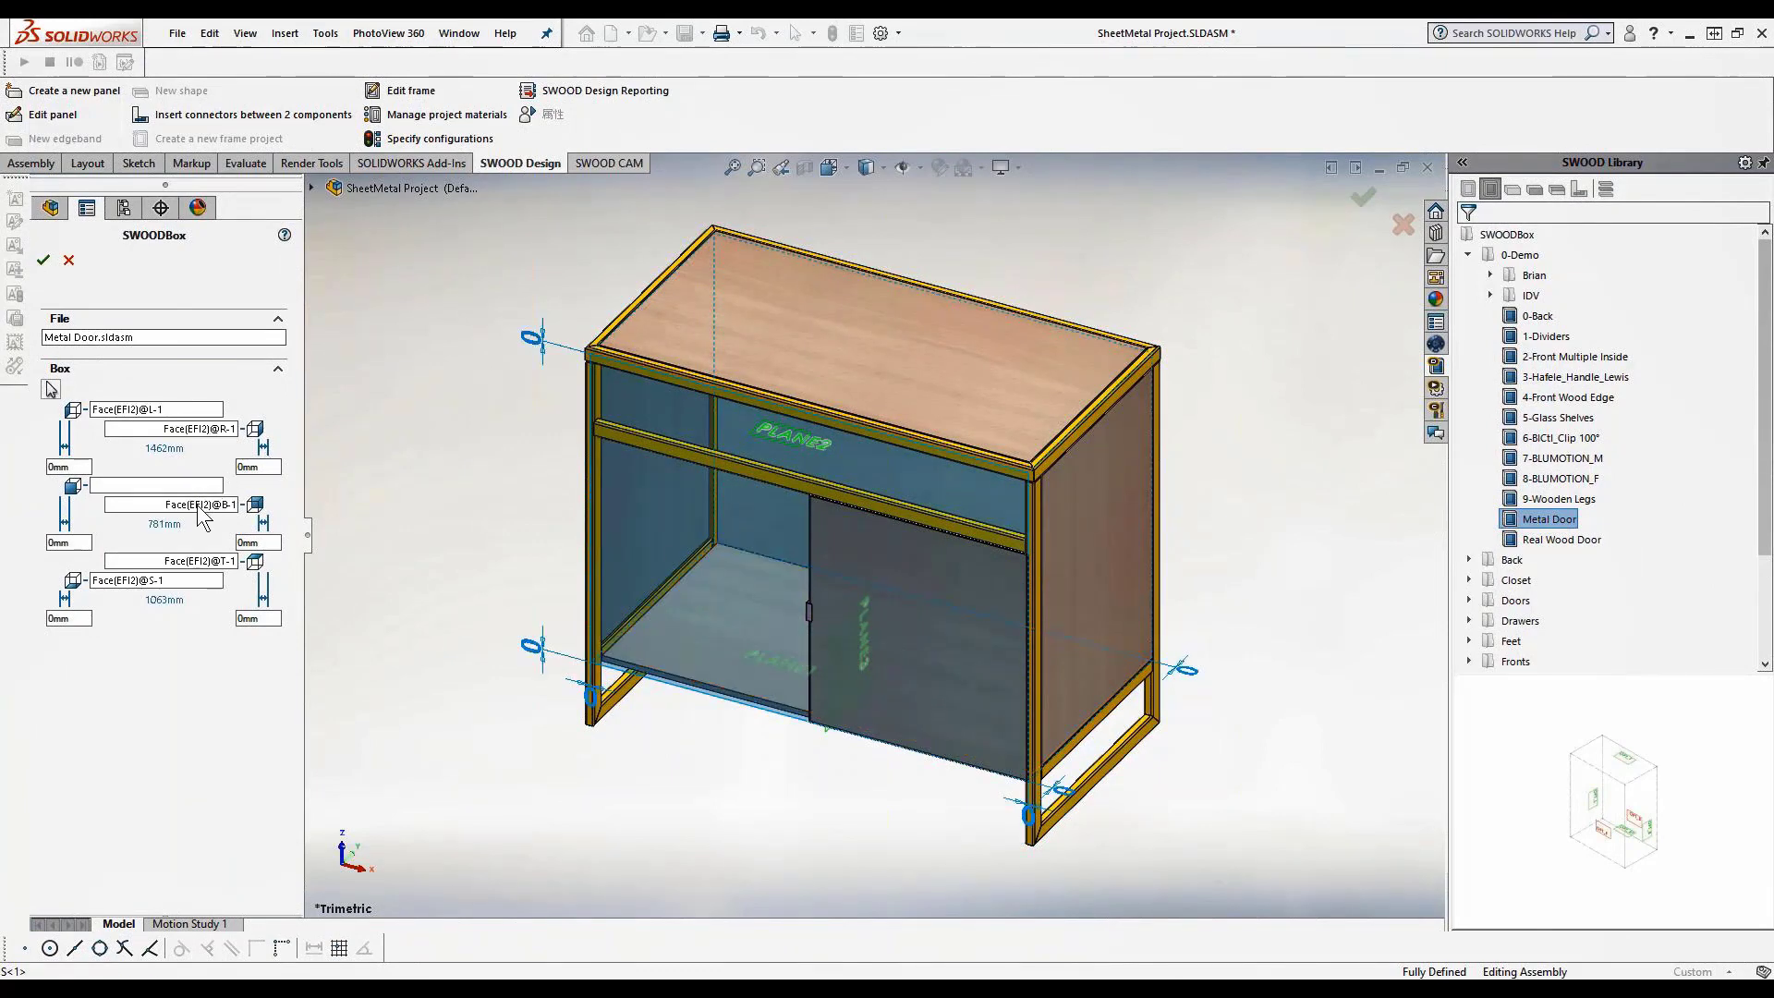
{"action": "left_click", "coordinate": [199, 561]}
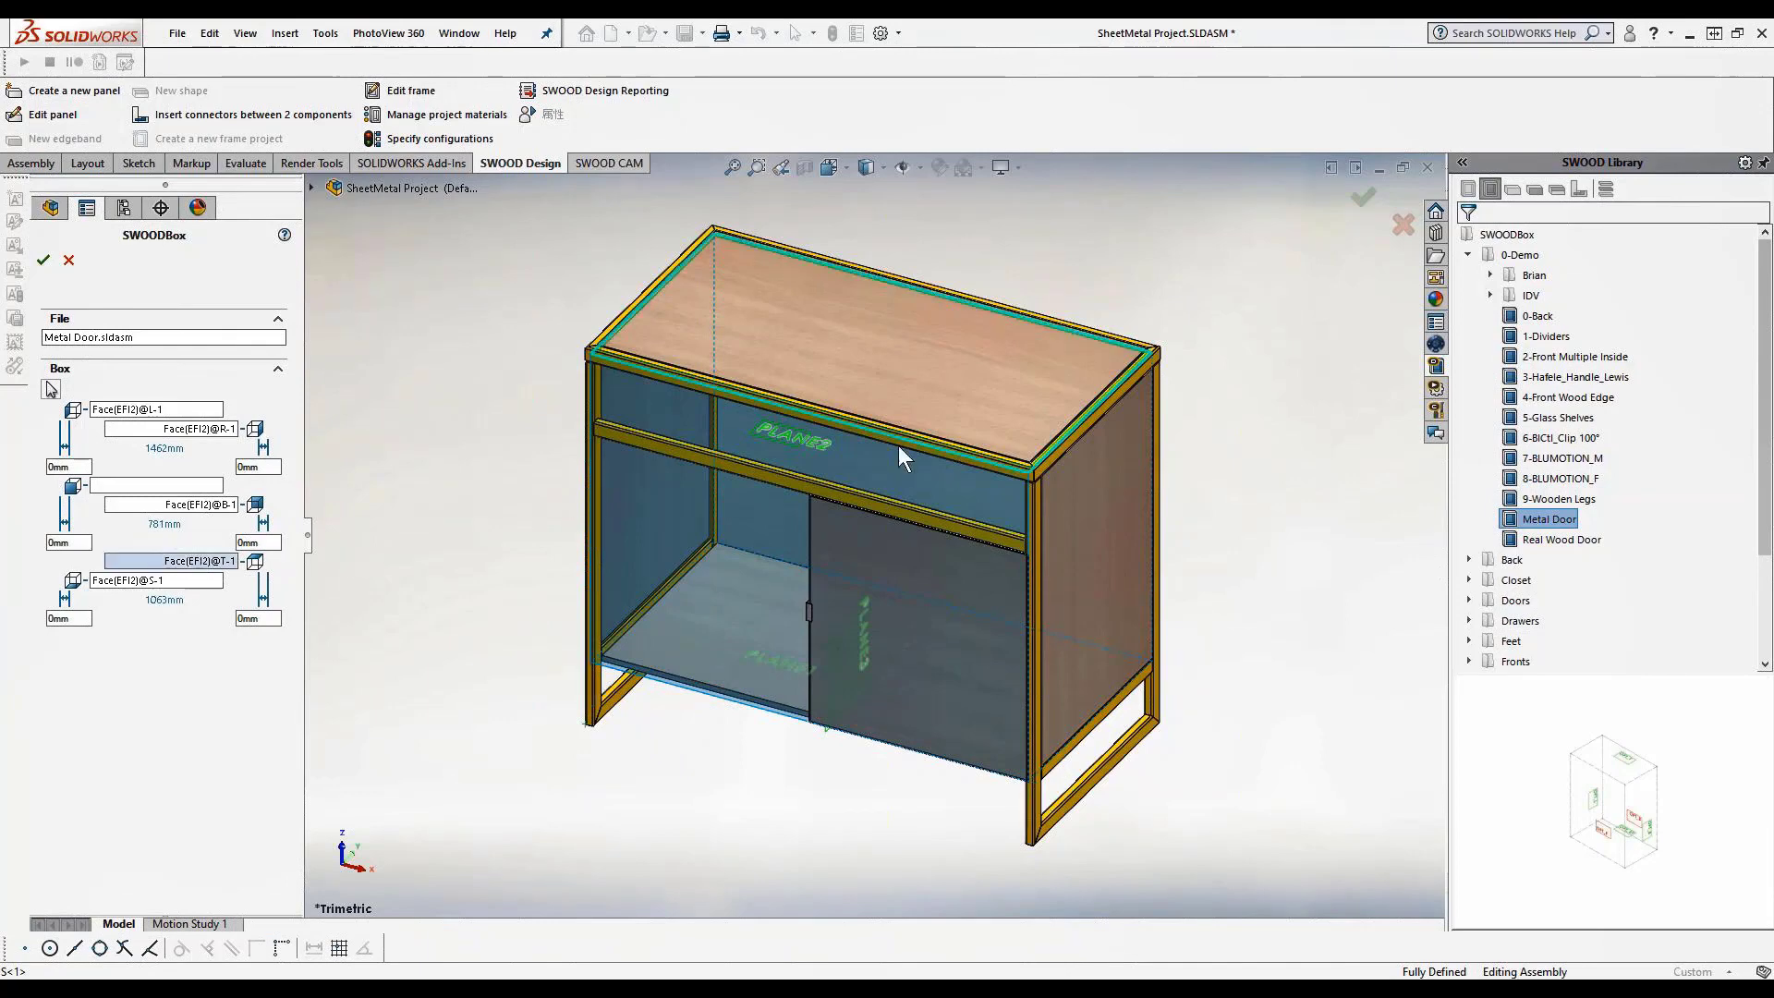
{"action": "left_click", "coordinate": [802, 443]}
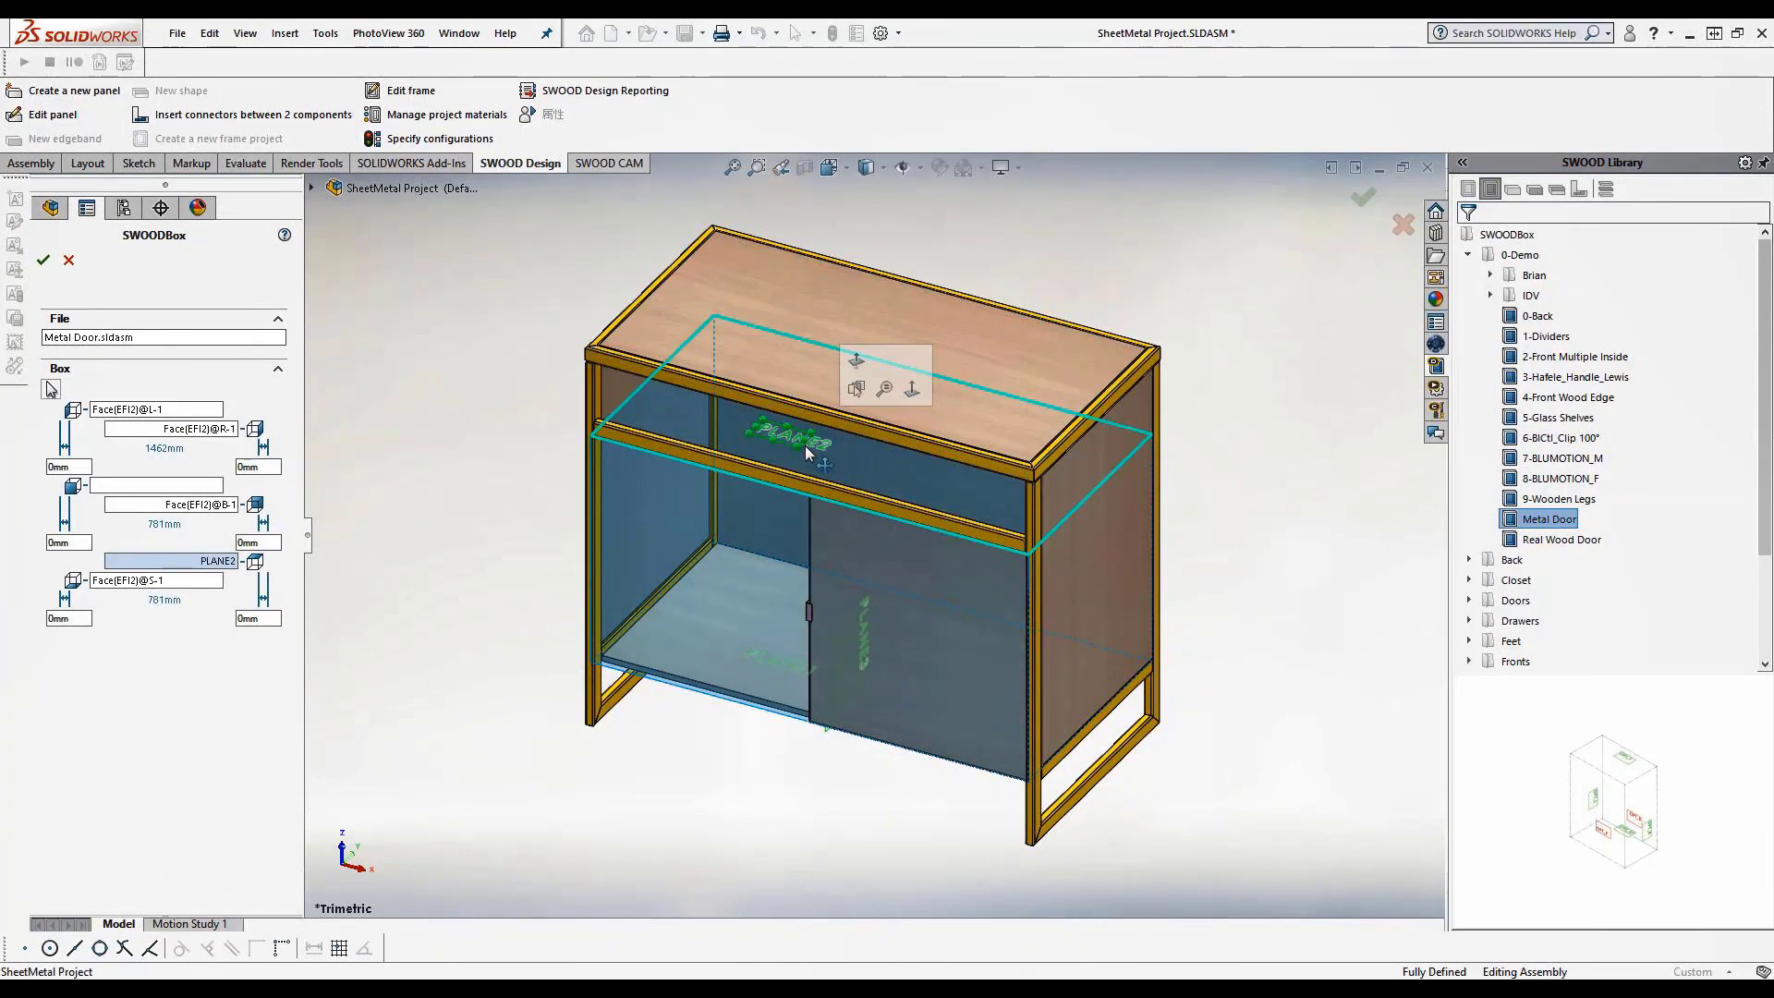
{"action": "left_click", "coordinate": [181, 431]}
{"action": "left_click", "coordinate": [865, 625]}
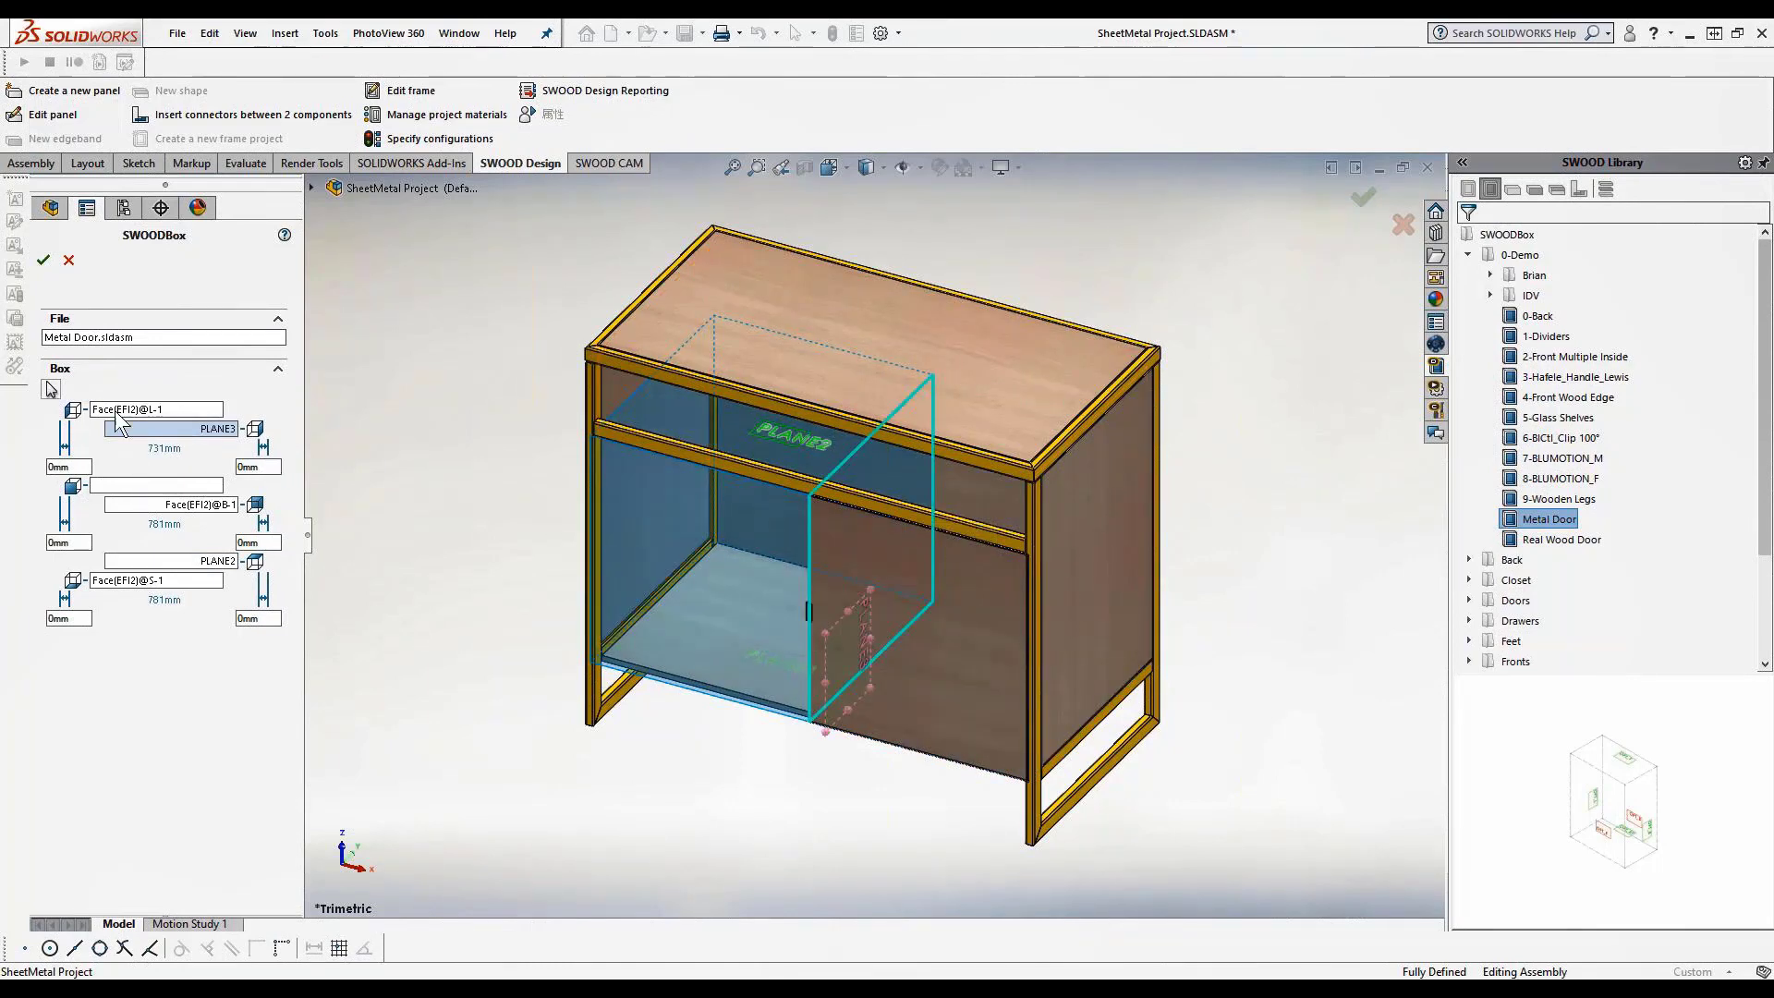
{"action": "left_click", "coordinate": [43, 260]}
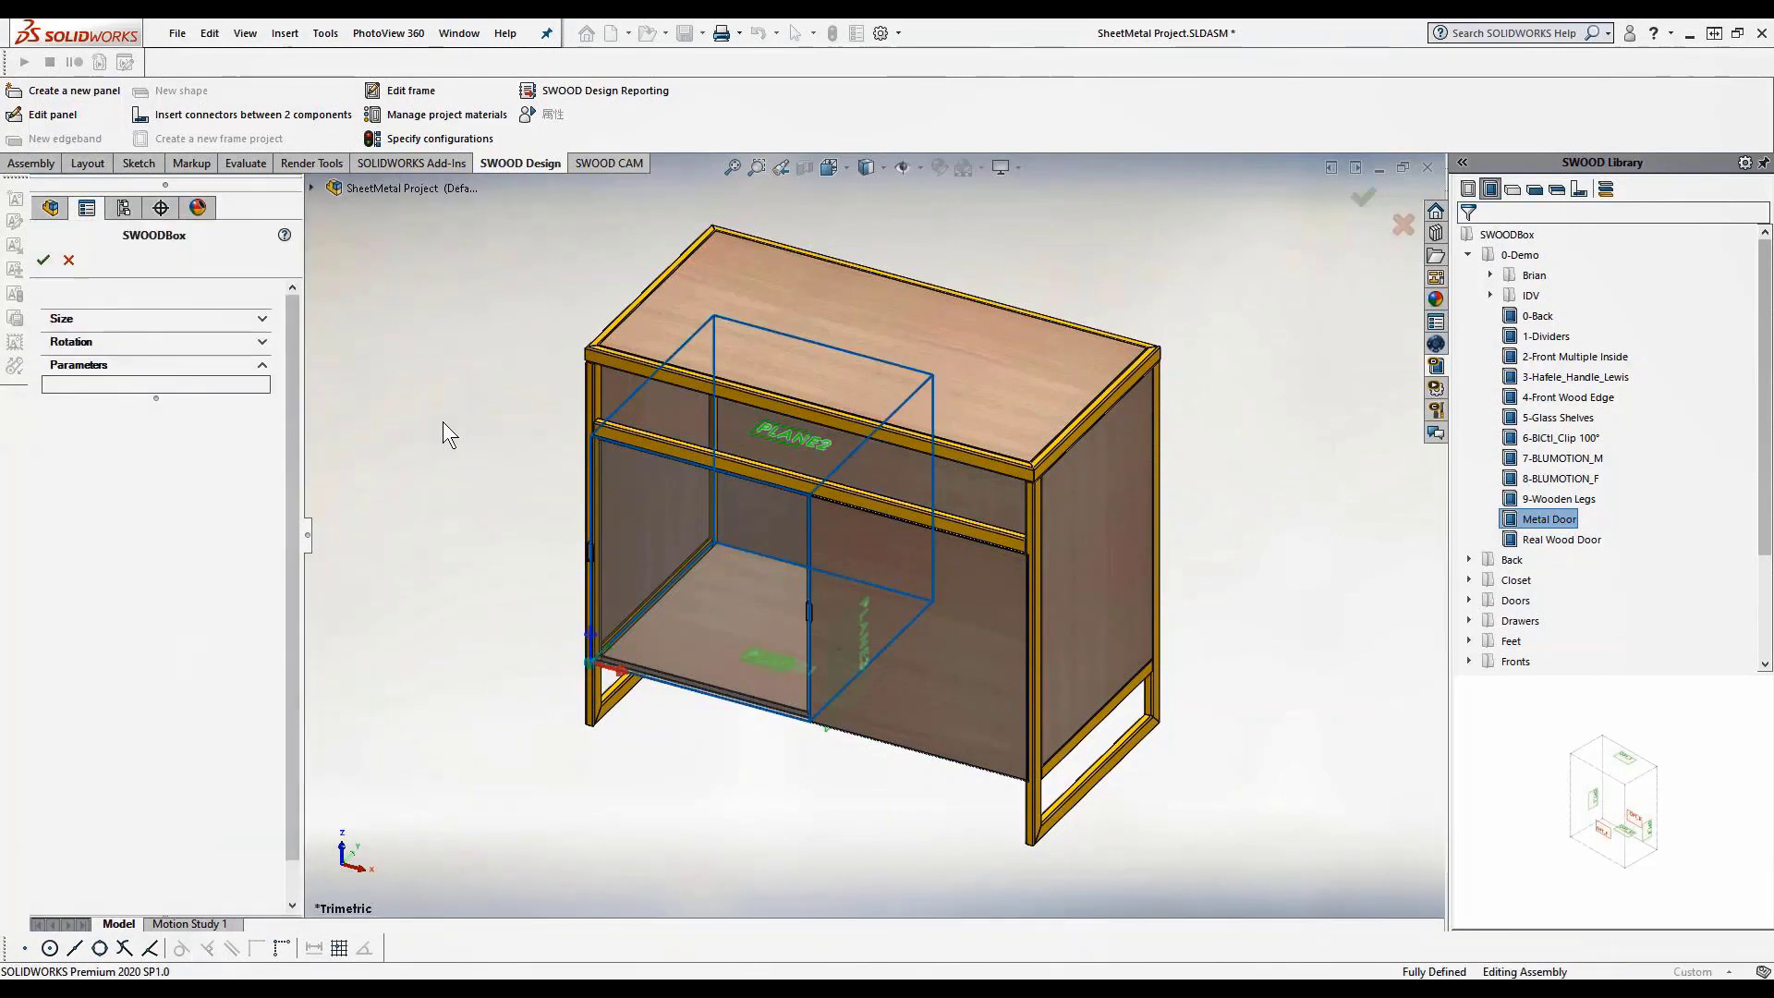
Rotate the second door box twice about its front face so its handle meets the first door's, and accept it
{"action": "left_click", "coordinate": [260, 319]}
{"action": "left_click", "coordinate": [259, 318]}
{"action": "left_click", "coordinate": [260, 342]}
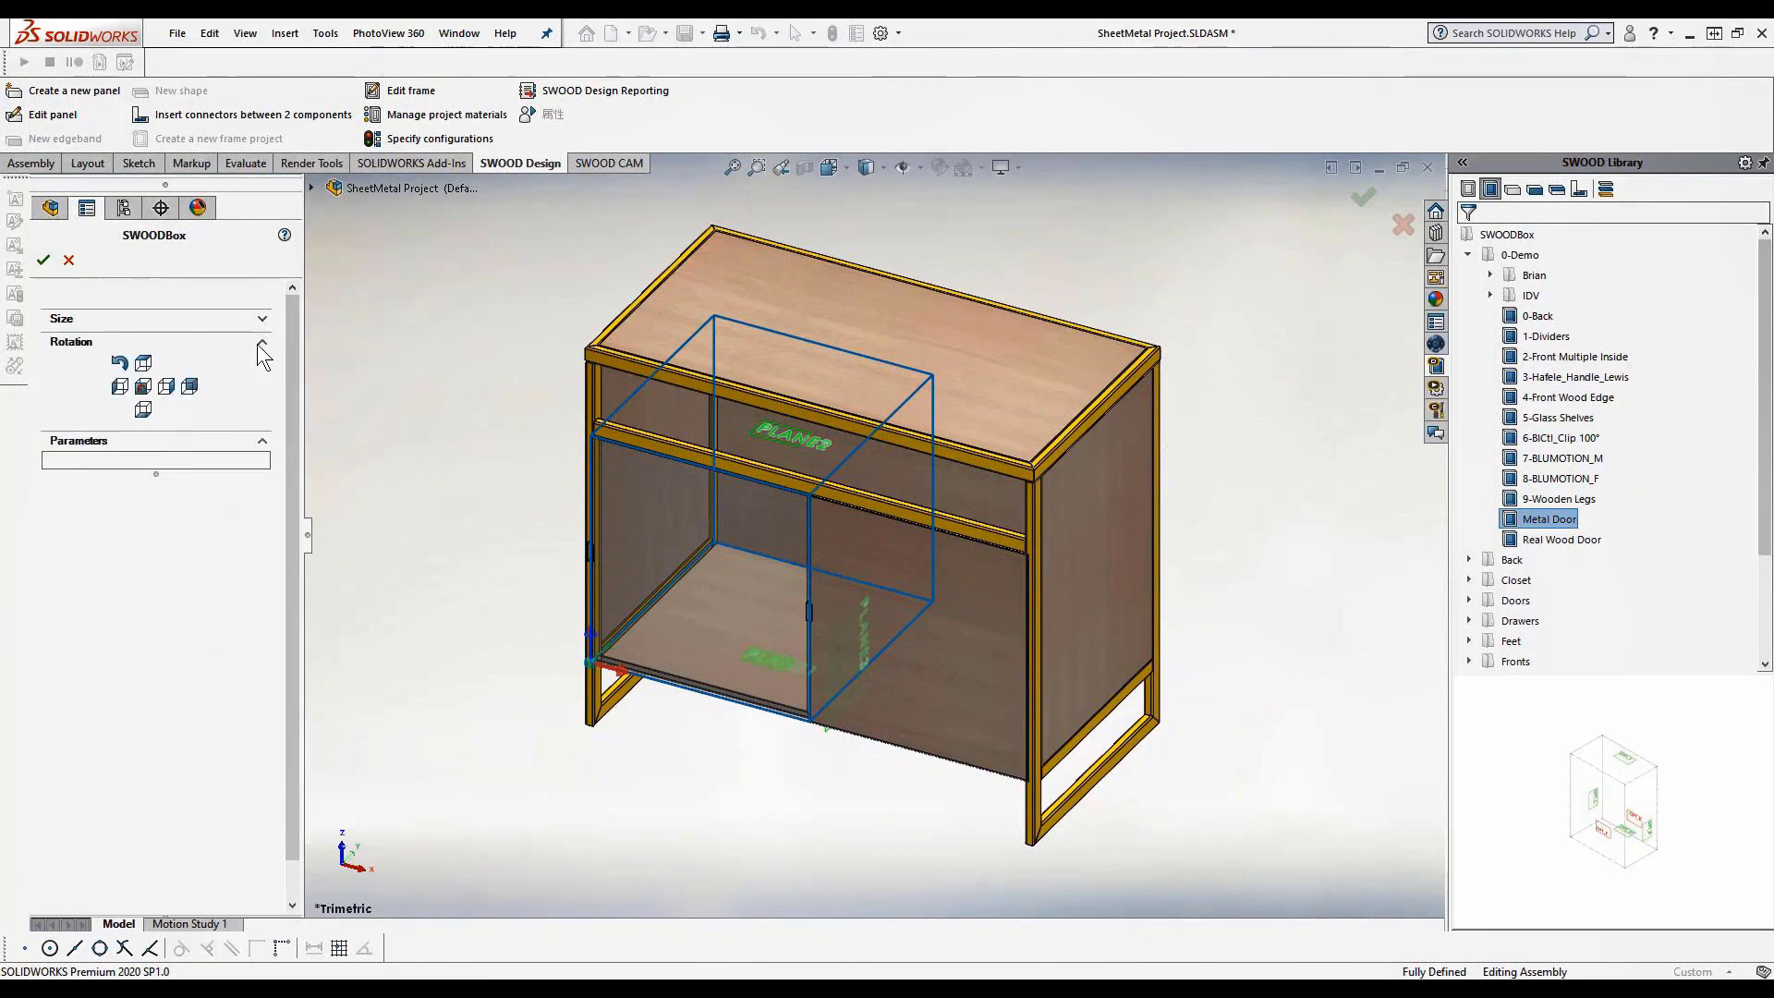
{"action": "left_click", "coordinate": [144, 386]}
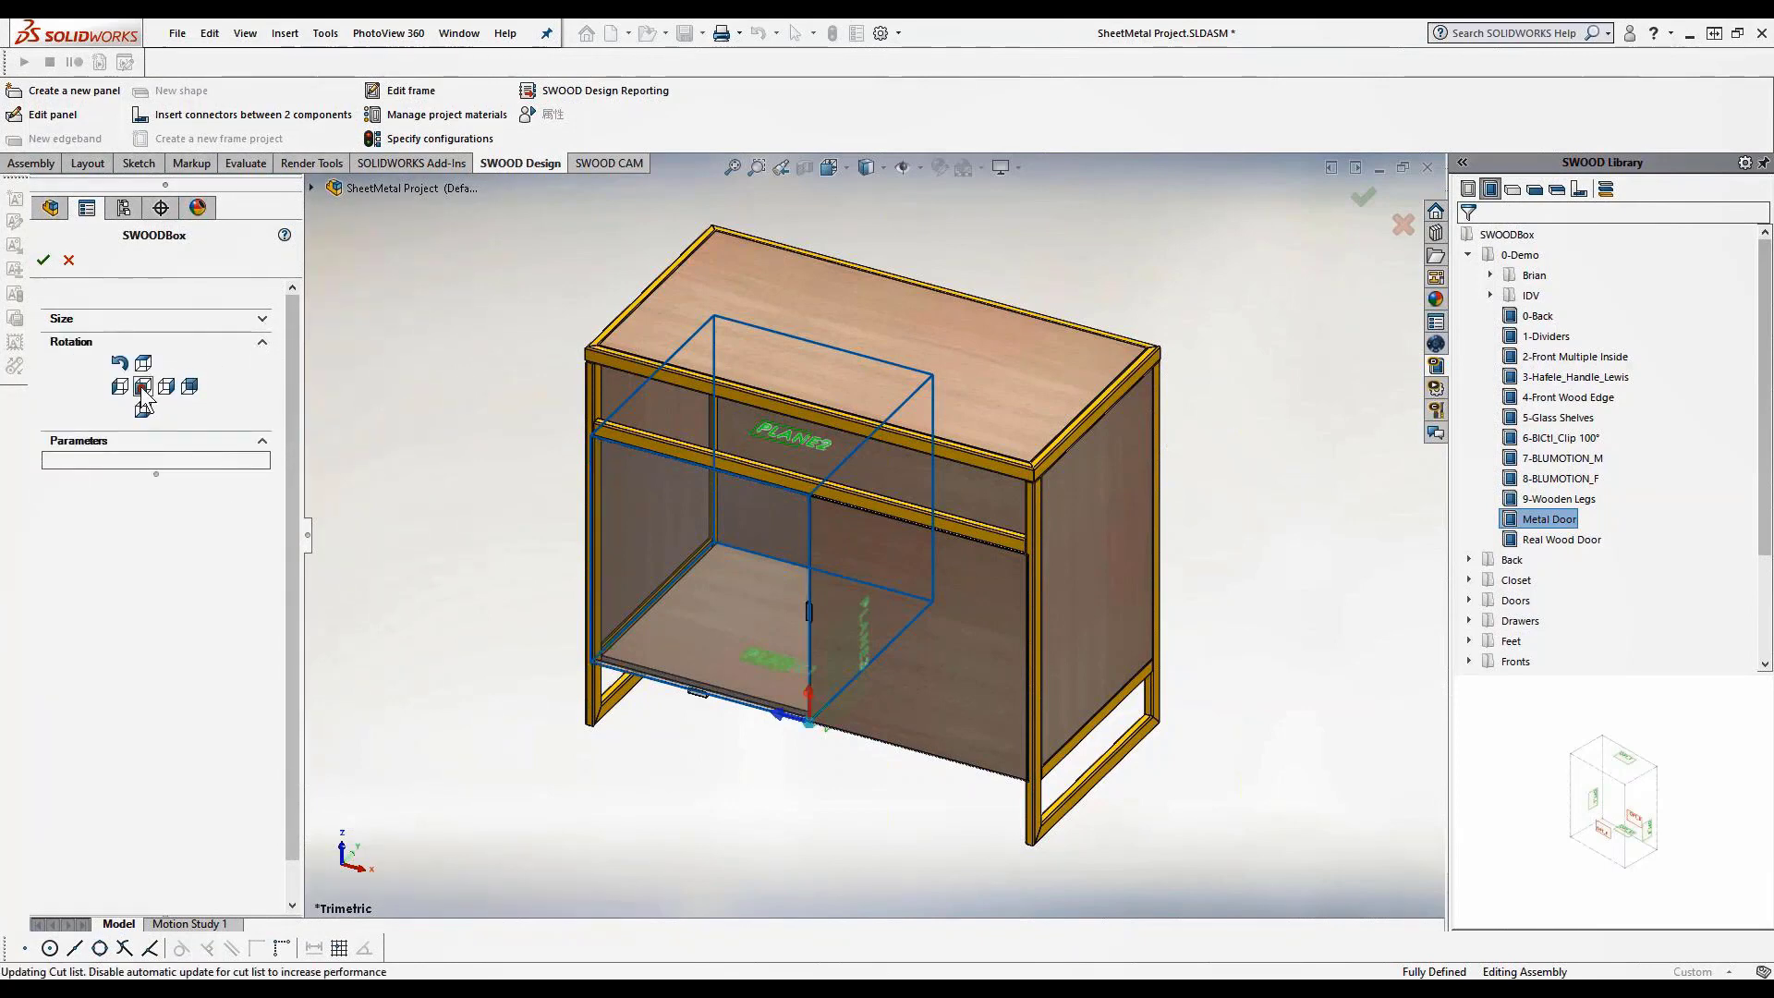
{"action": "left_click", "coordinate": [141, 386]}
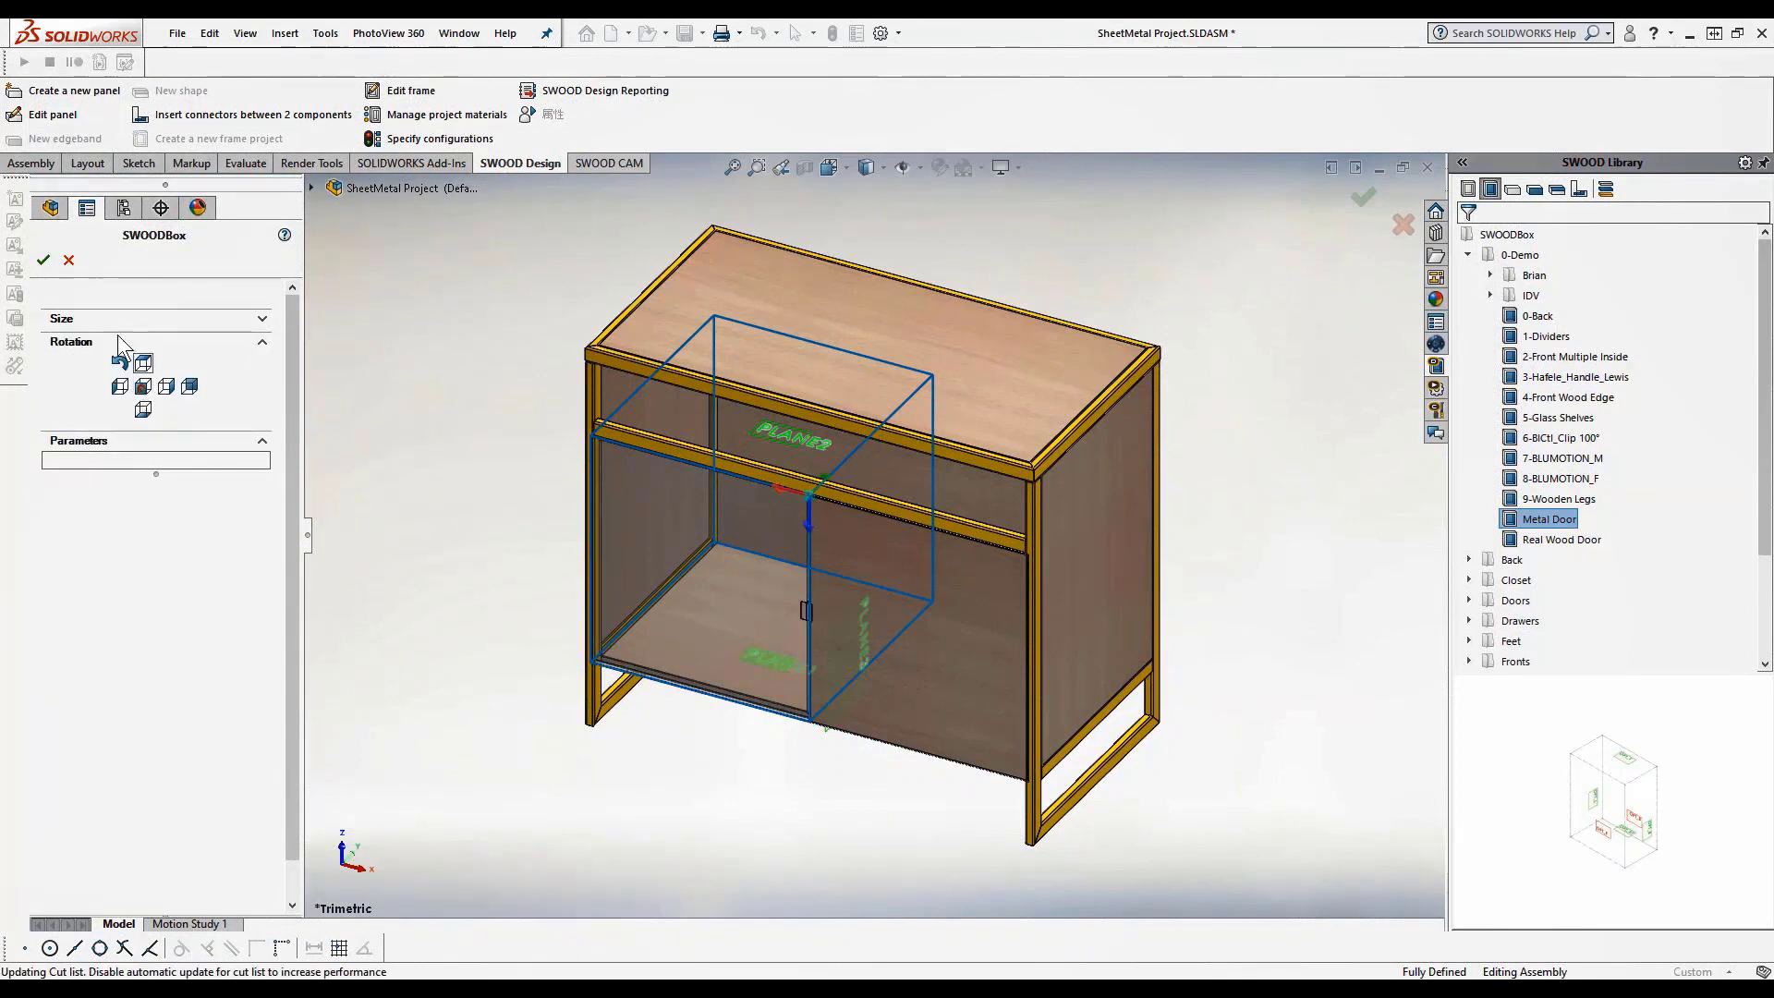
{"action": "left_click", "coordinate": [42, 259]}
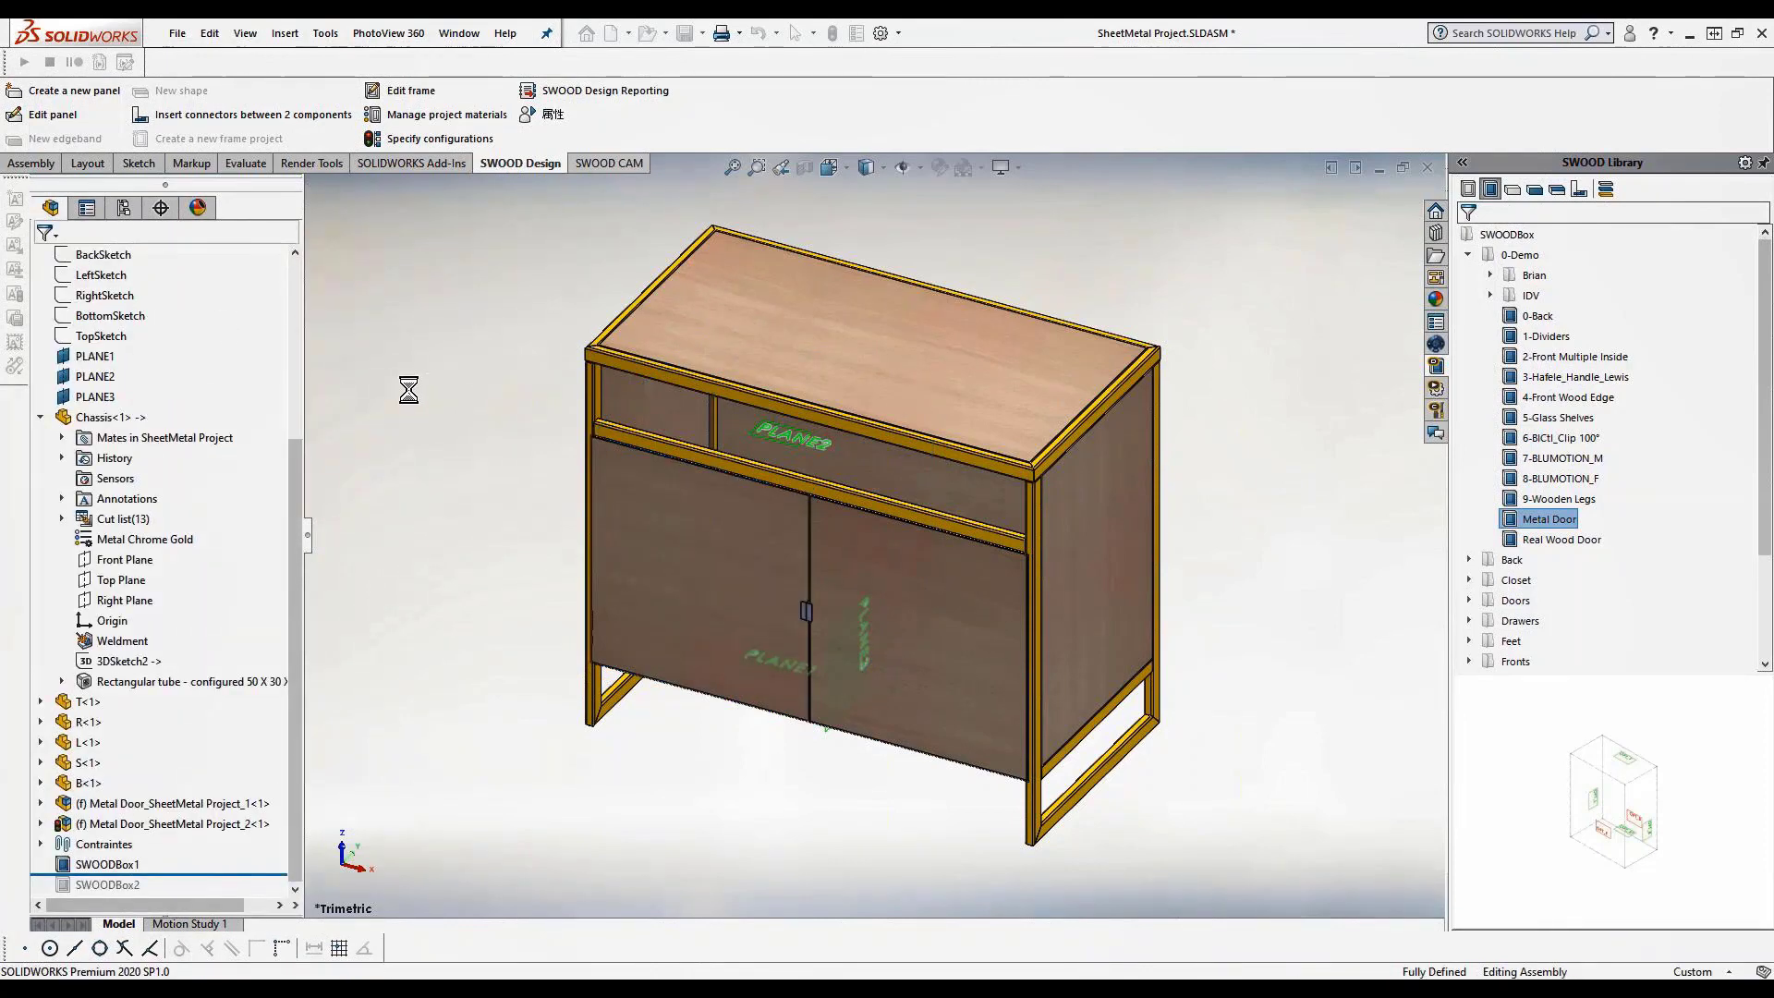
Start a third Metal Door SWOODBox in the opening above the doors, with its bottom bounded by the middle front rail's top face
{"action": "right_click", "coordinate": [1561, 526]}
{"action": "left_click", "coordinate": [1620, 651]}
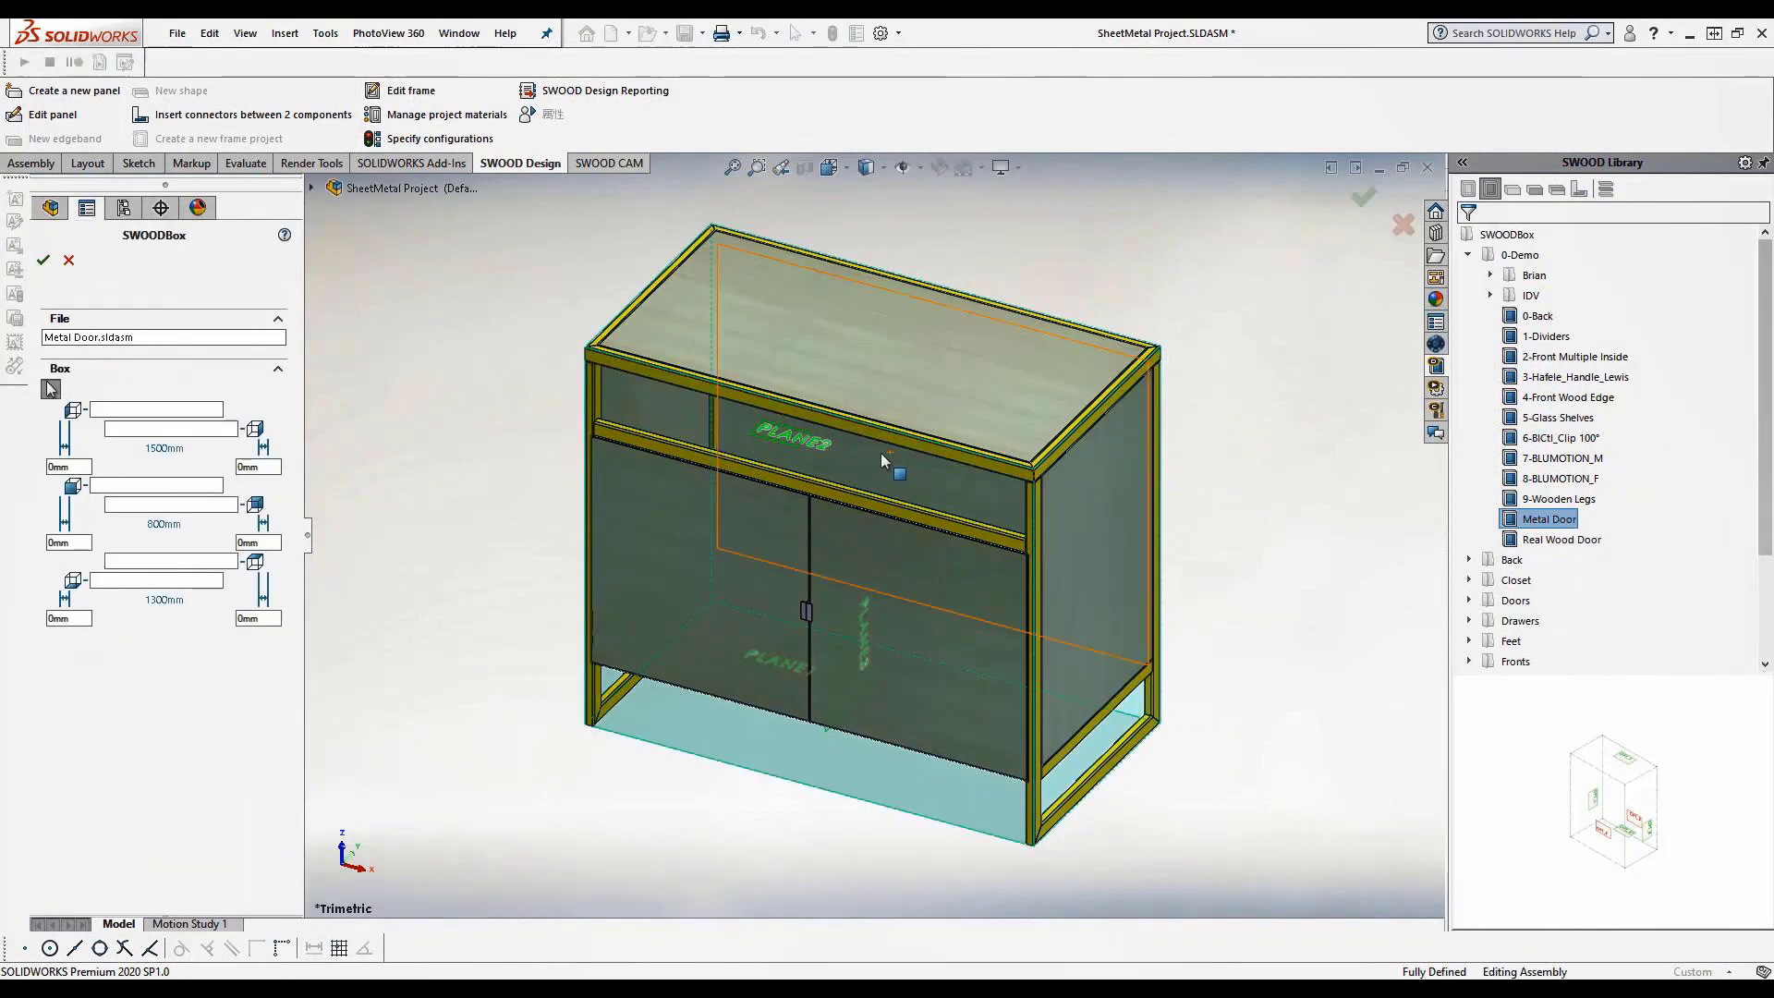
{"action": "left_click", "coordinate": [835, 452]}
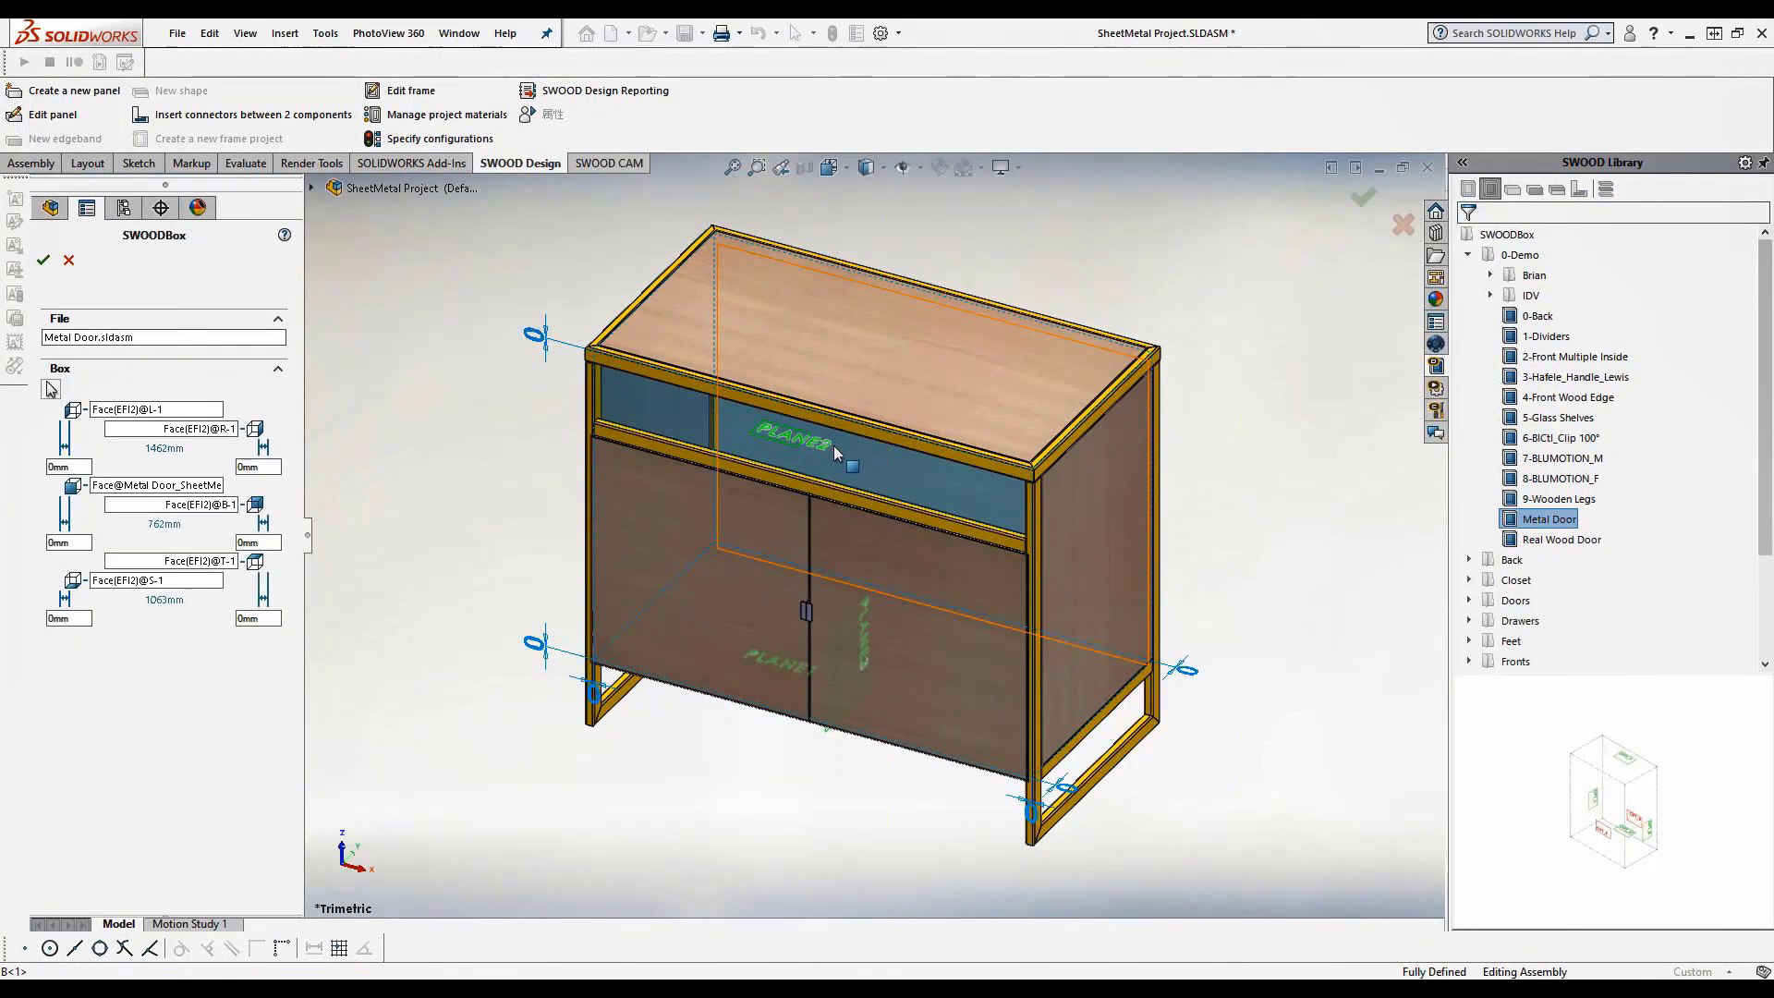
{"action": "left_click", "coordinate": [183, 581]}
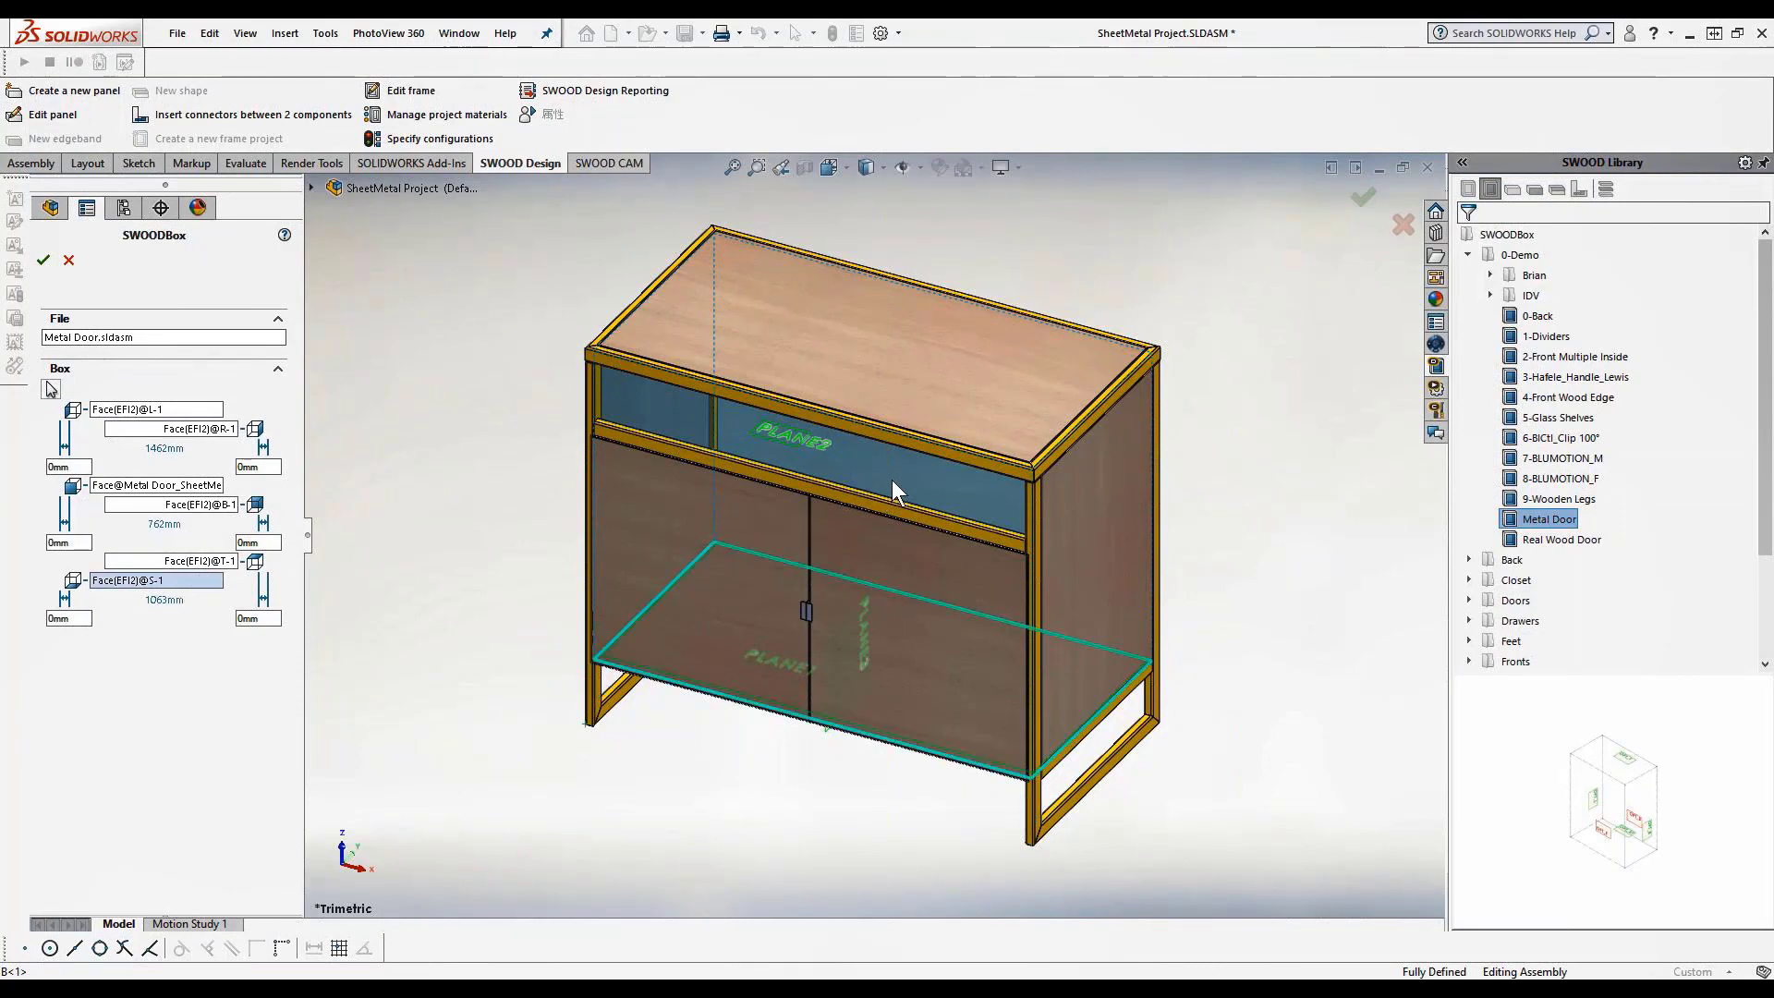
{"action": "scroll", "coordinate": [864, 484], "scroll_direction": "down", "scroll_amount": 5}
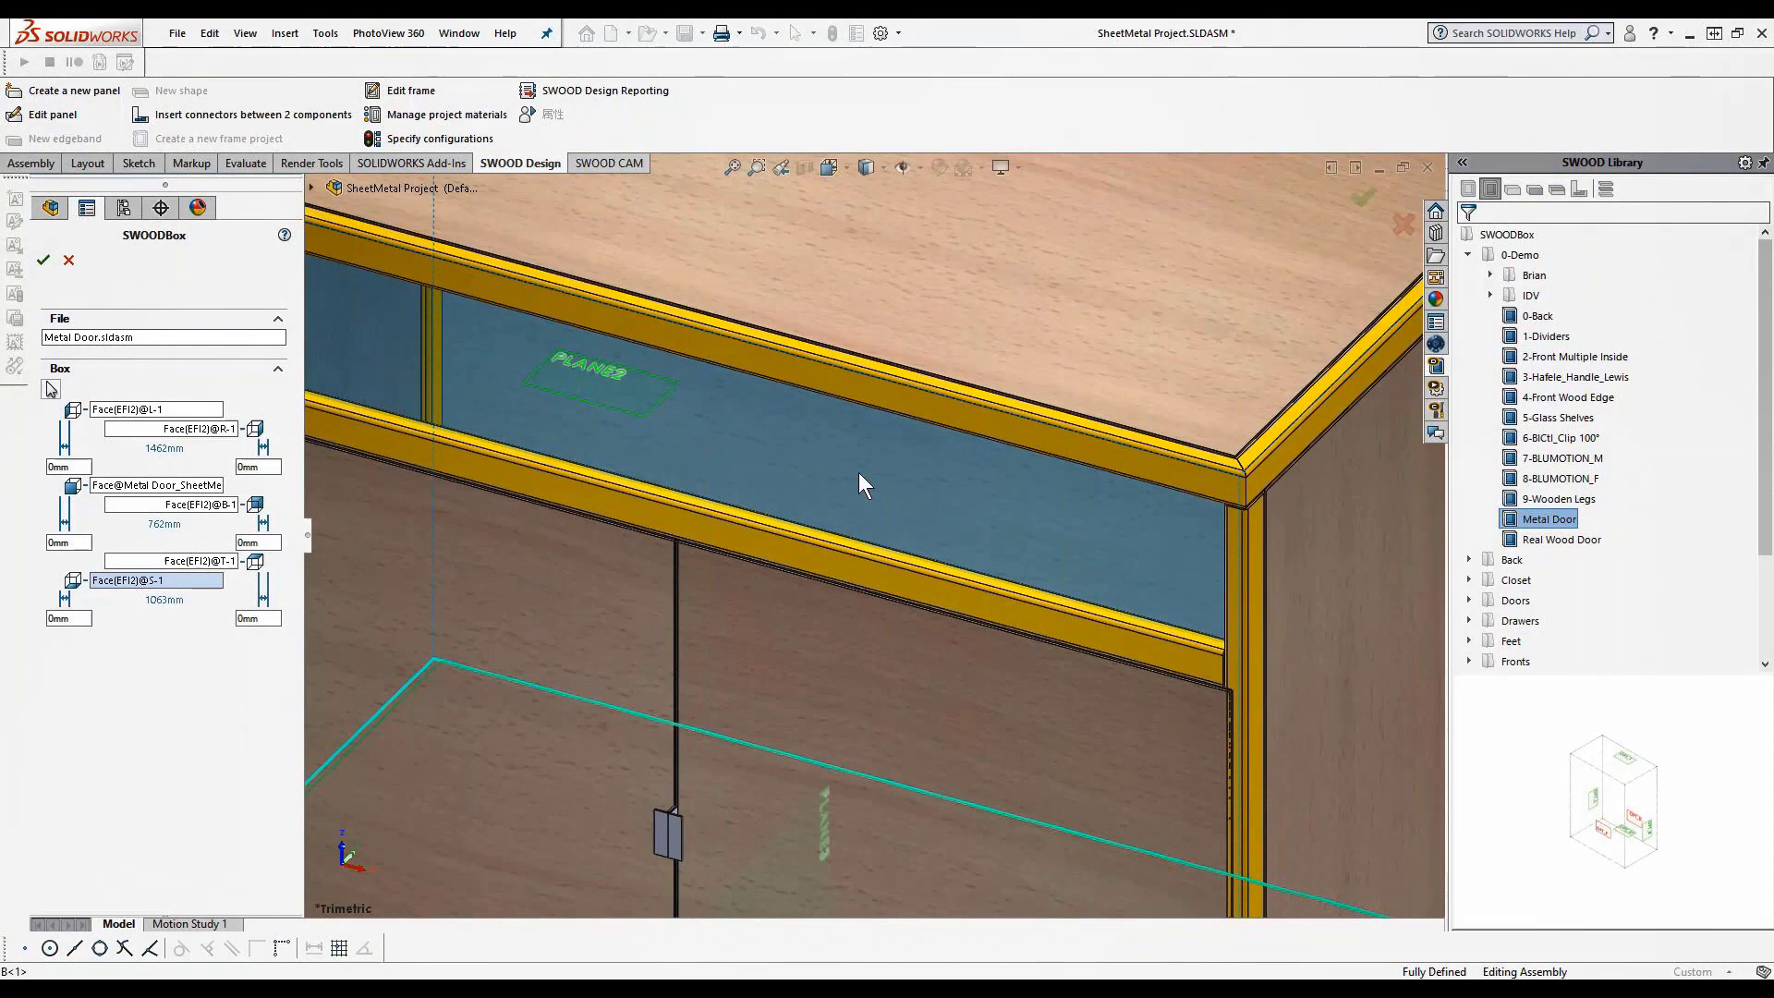
{"action": "left_click", "coordinate": [811, 531]}
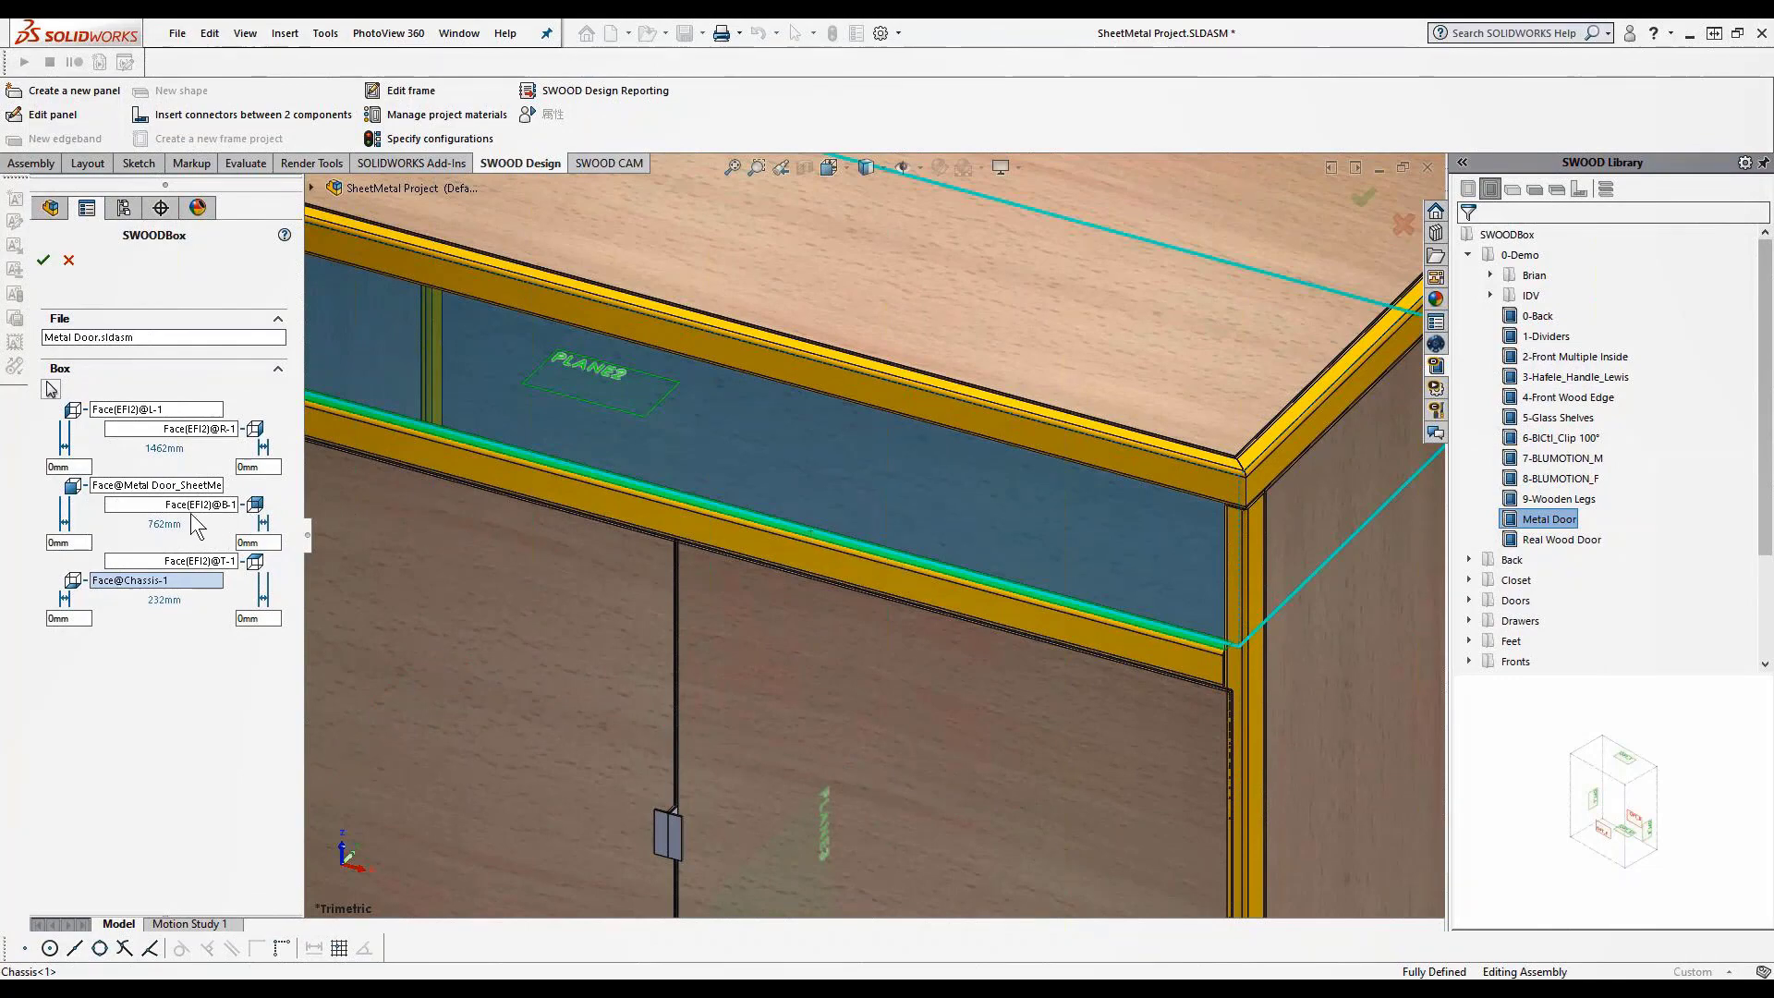
Bound the third box's top by the underside of the chassis's upper front rail
{"action": "left_click", "coordinate": [199, 561]}
{"action": "scroll", "coordinate": [796, 514], "scroll_direction": "up", "scroll_amount": 6}
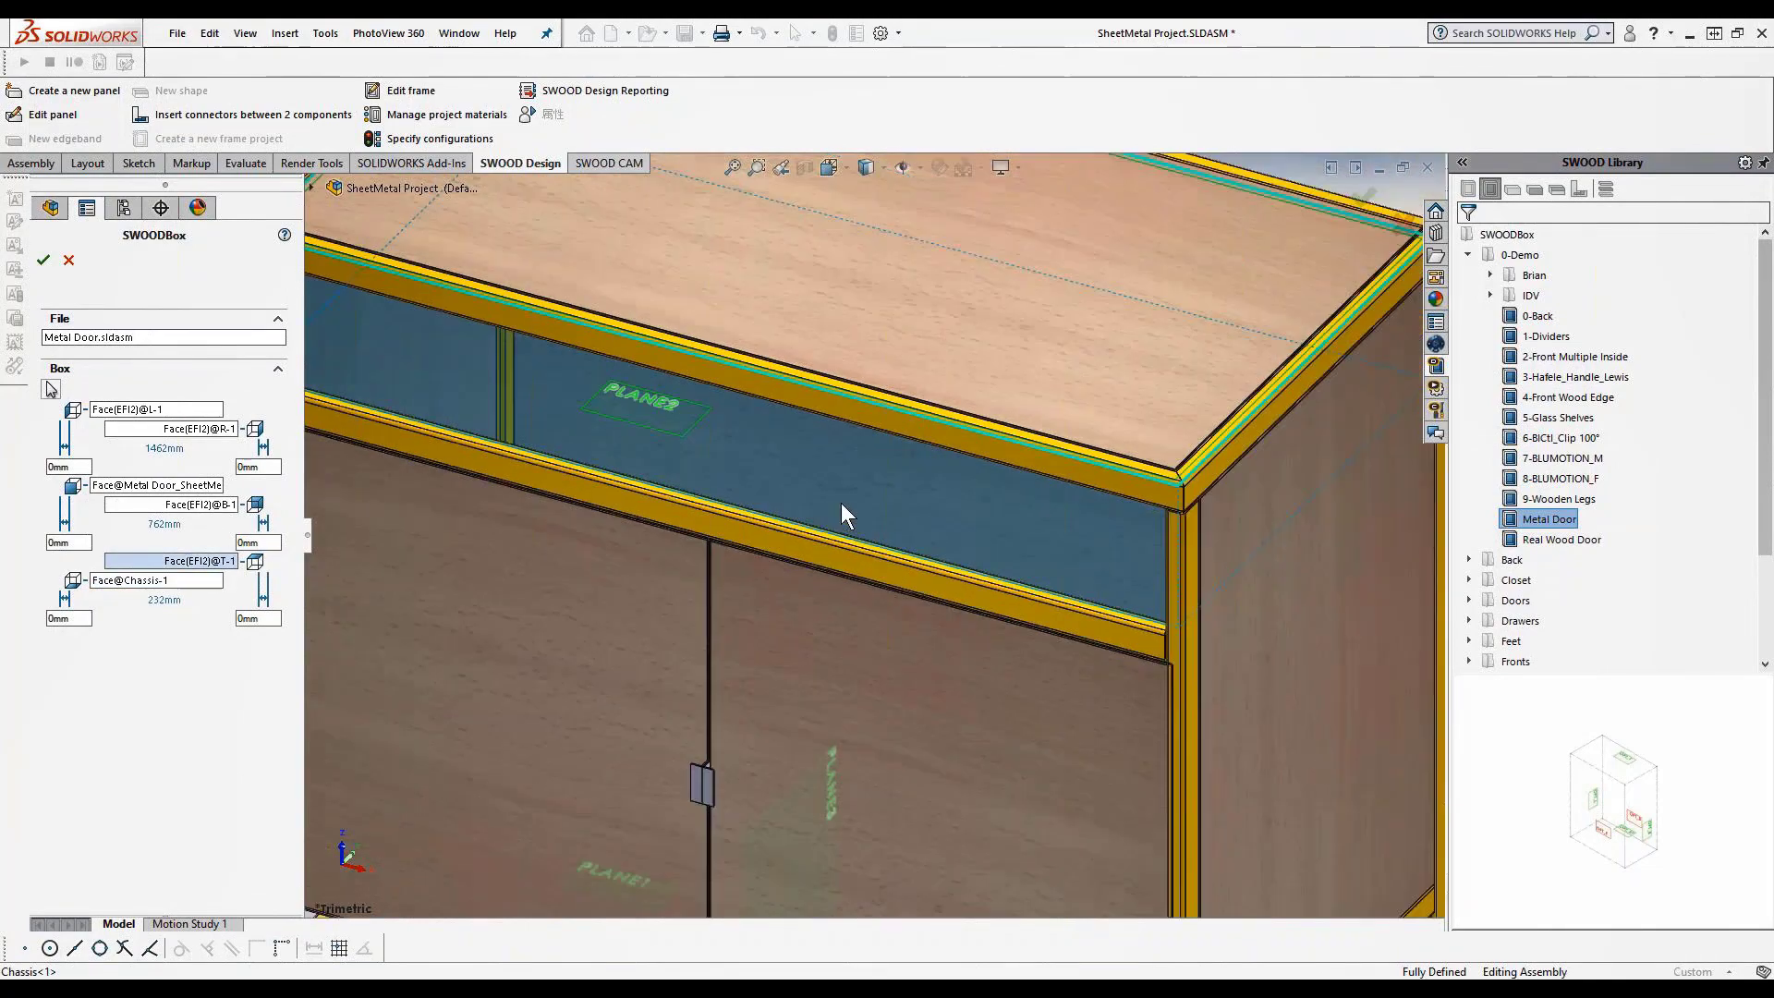
{"action": "middle_click_drag", "start_coordinate": [800, 397], "coordinate": [788, 269]}
{"action": "scroll", "coordinate": [768, 433], "scroll_direction": "down", "scroll_amount": 5}
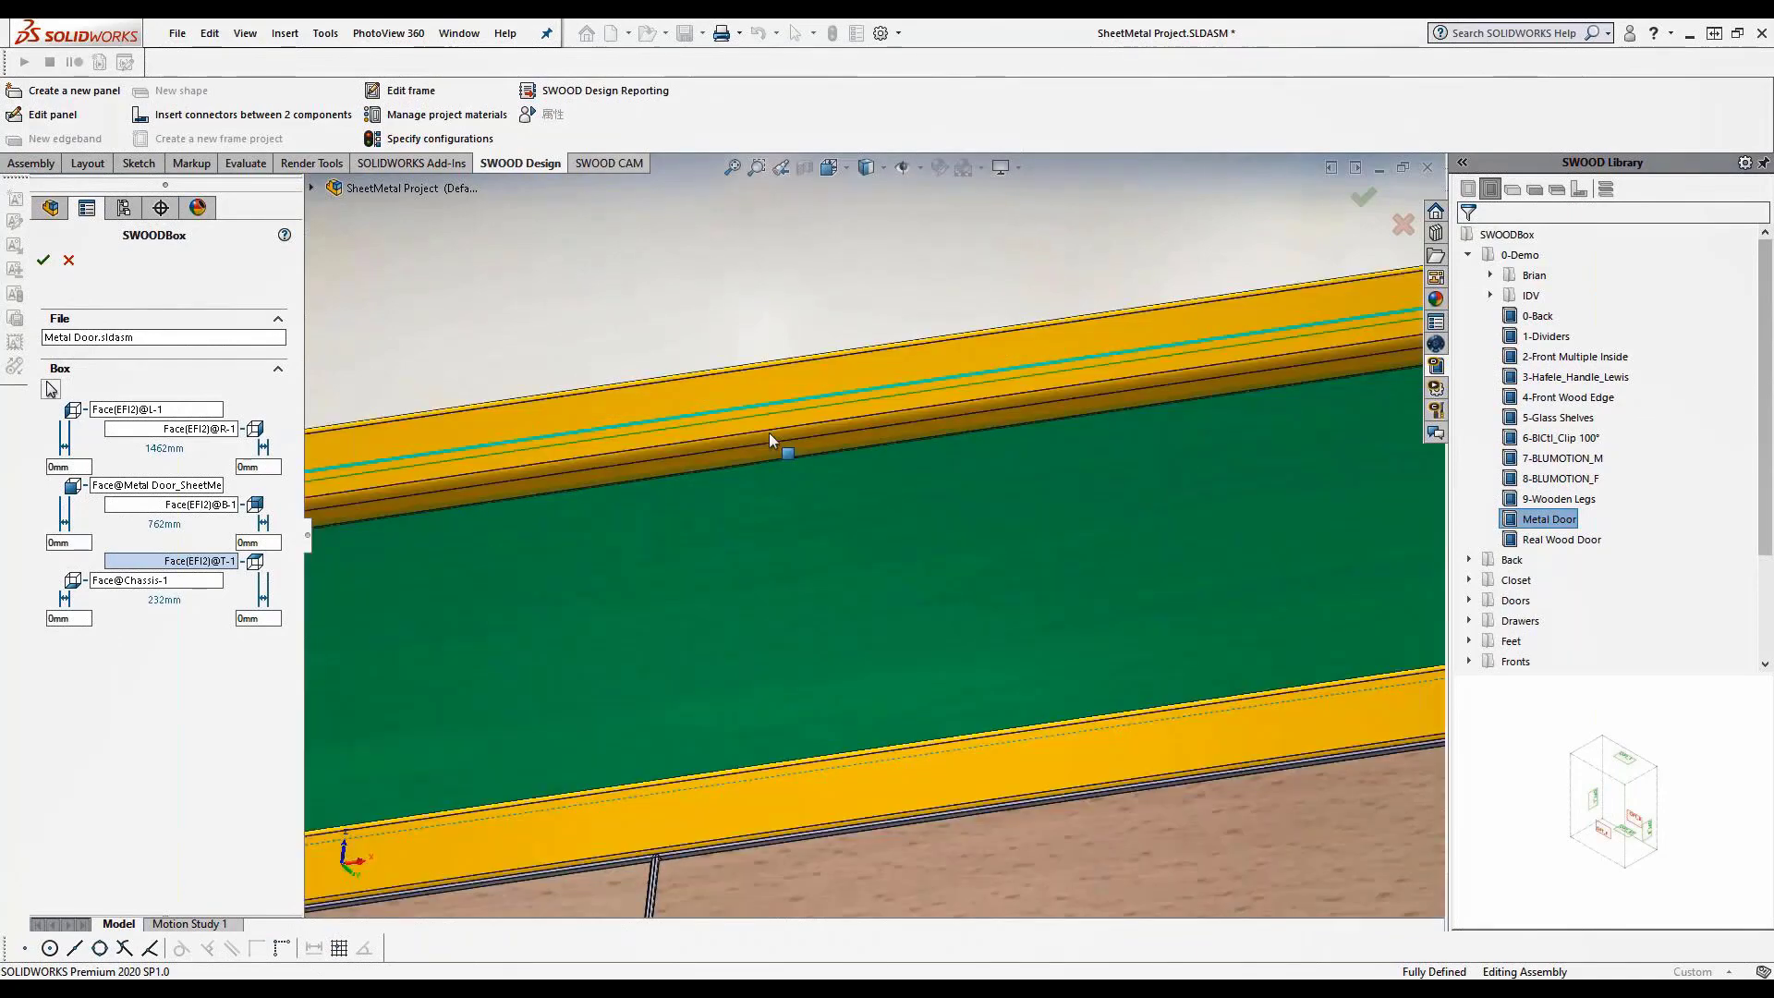
{"action": "left_click", "coordinate": [773, 452]}
{"action": "scroll", "coordinate": [802, 468], "scroll_direction": "up", "scroll_amount": 5}
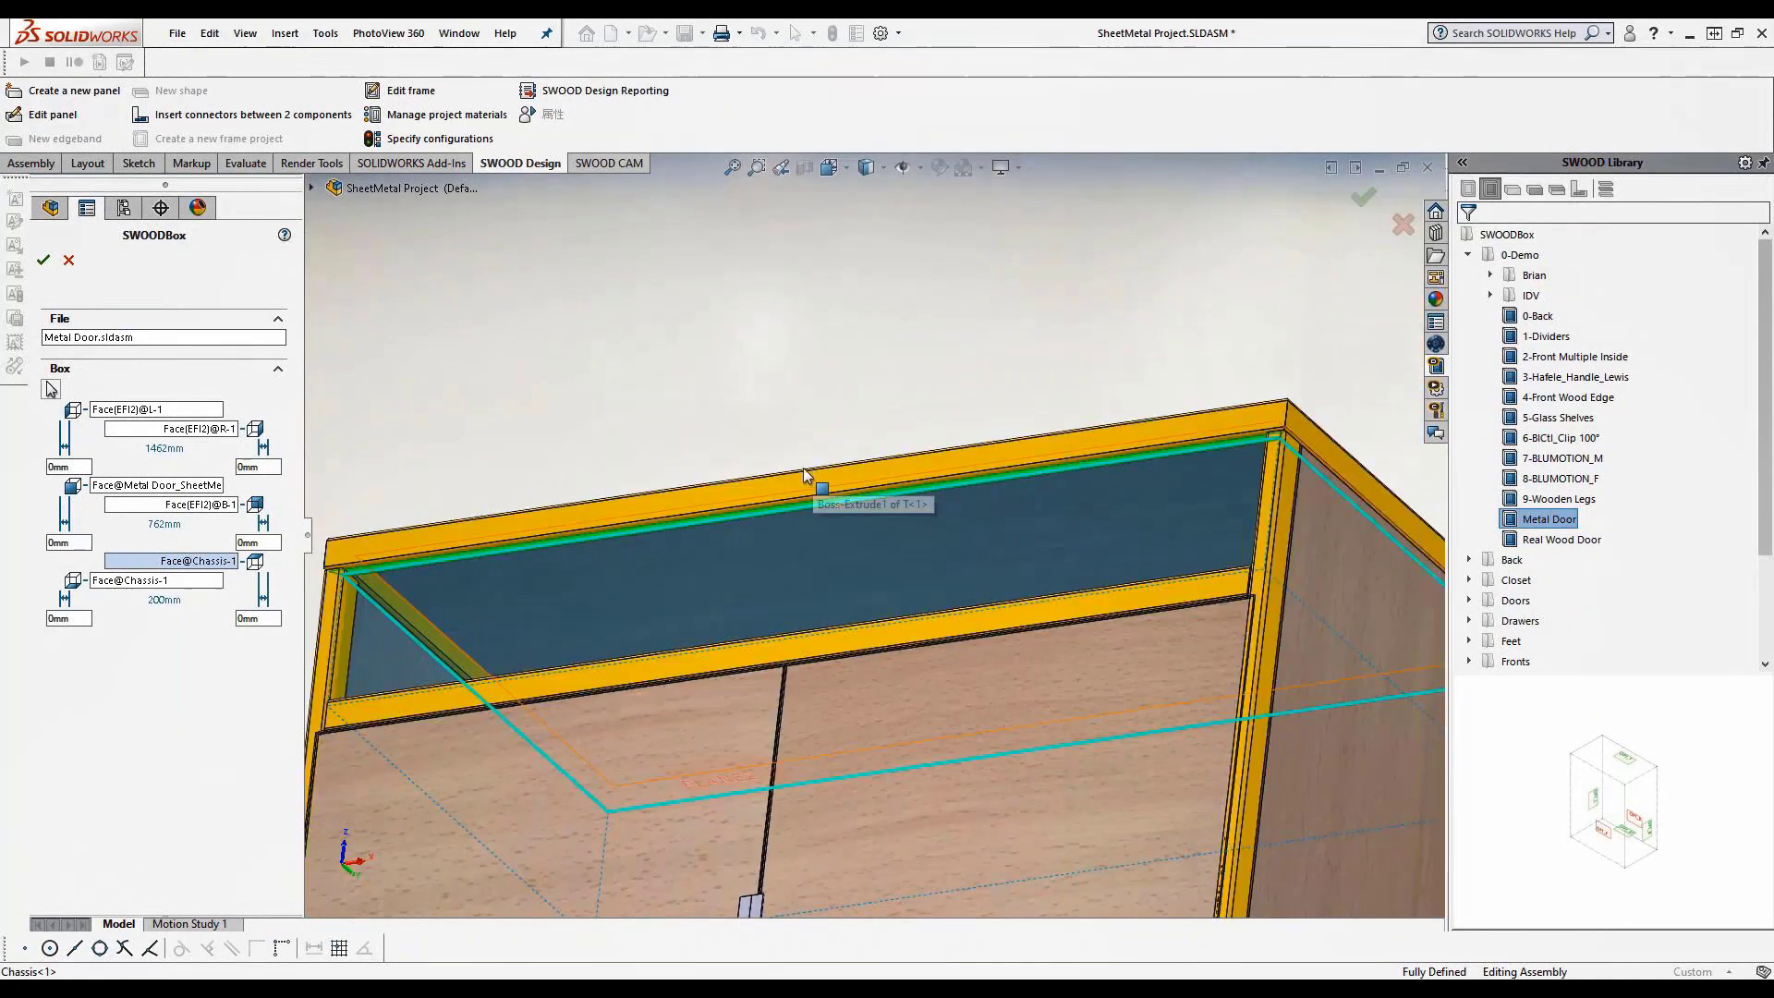
Bound the third door box's left and right sides by the inner faces of the chassis's front uprights, and accept the placement
{"action": "left_click", "coordinate": [125, 409]}
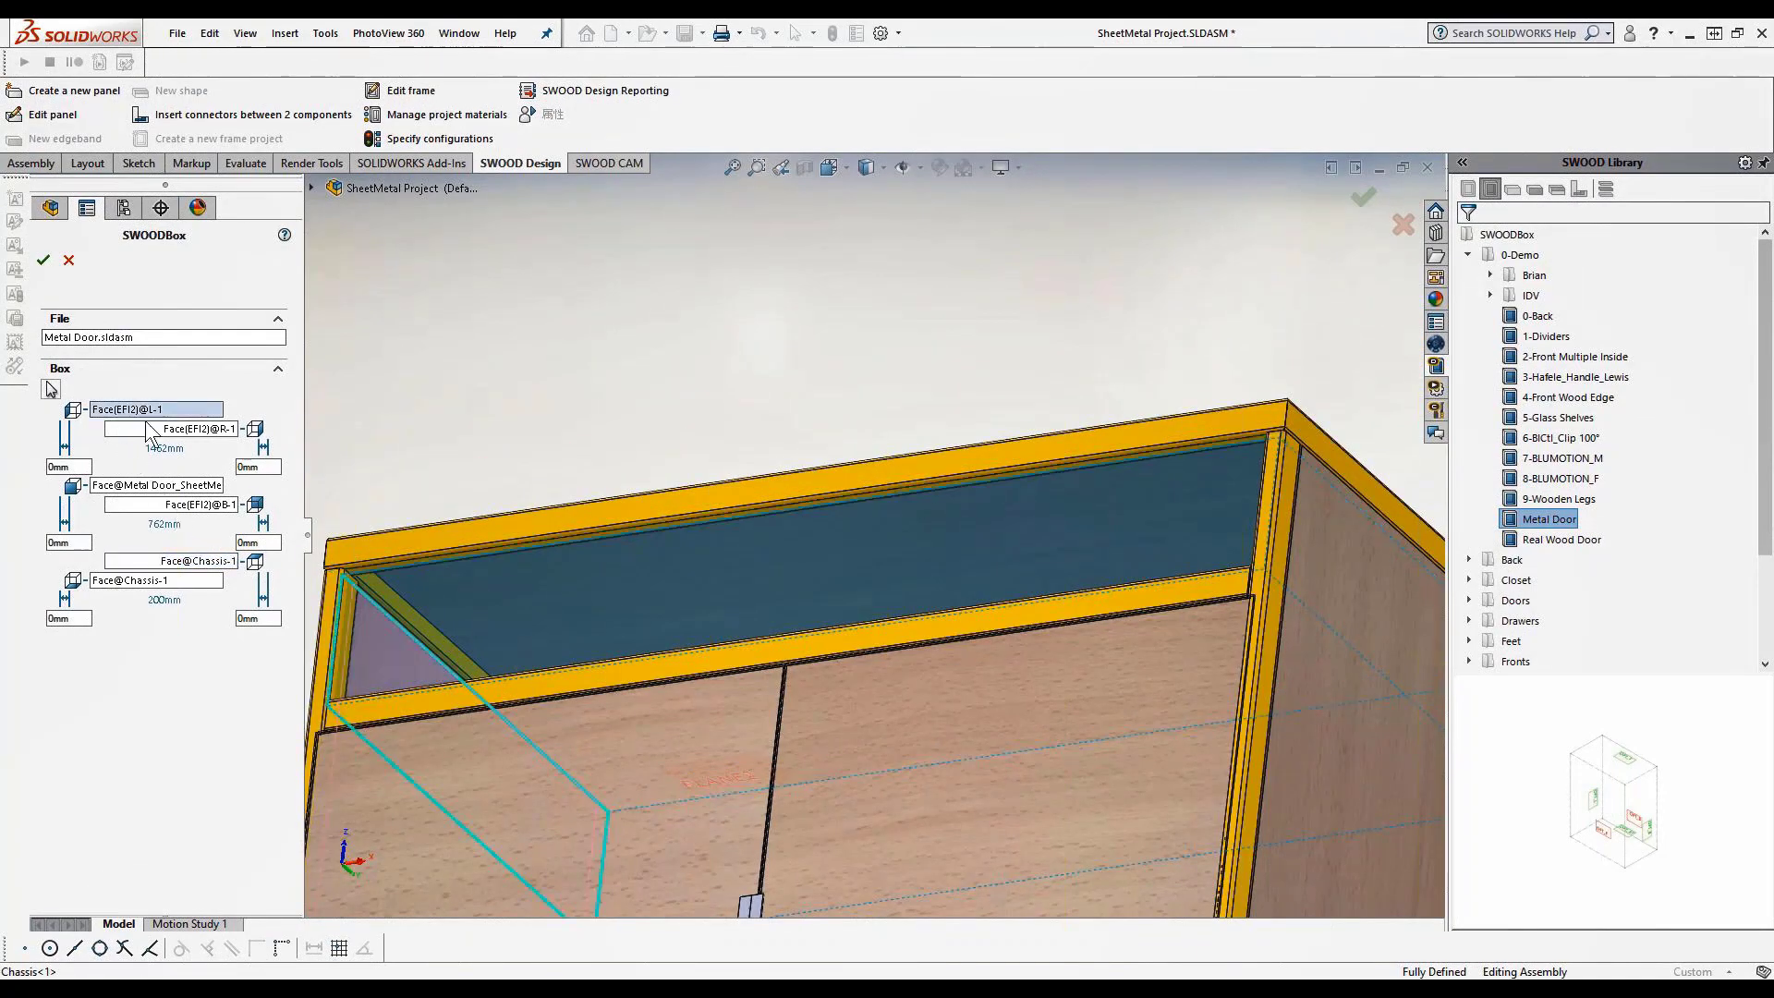
{"action": "left_click", "coordinate": [347, 652]}
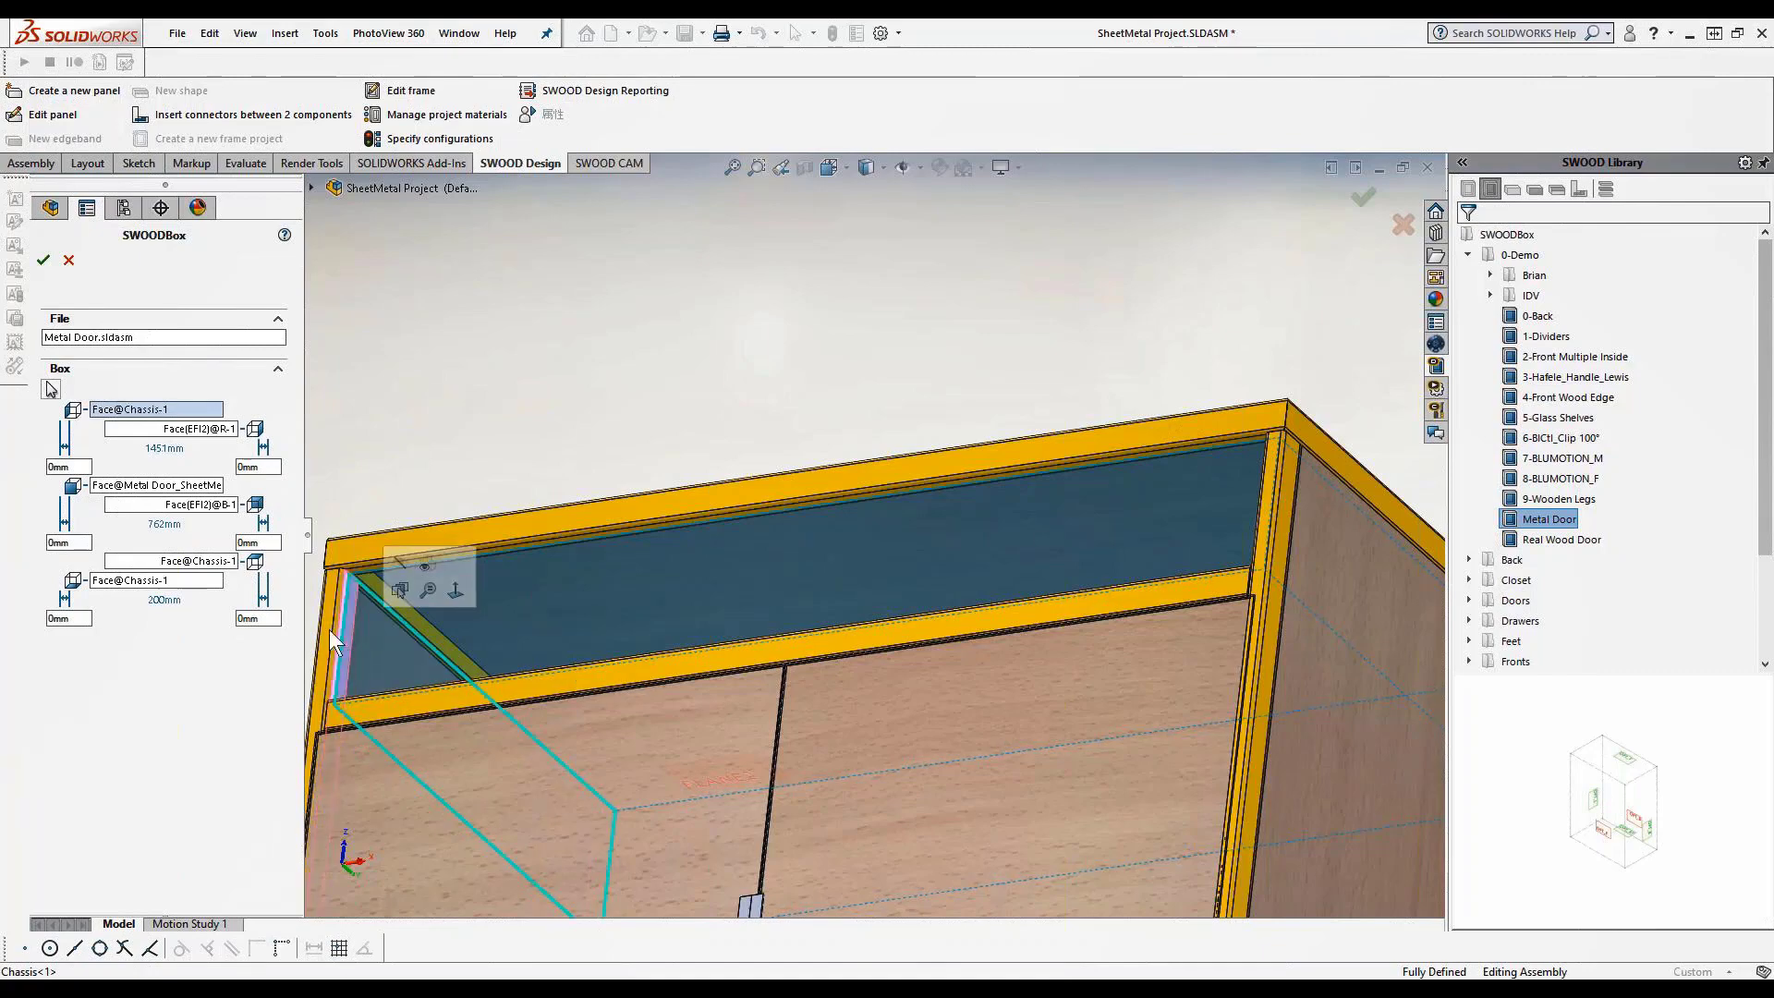
{"action": "left_click", "coordinate": [242, 436]}
{"action": "middle_click_drag", "start_coordinate": [1123, 679], "coordinate": [1428, 540]}
{"action": "left_click", "coordinate": [1371, 567]}
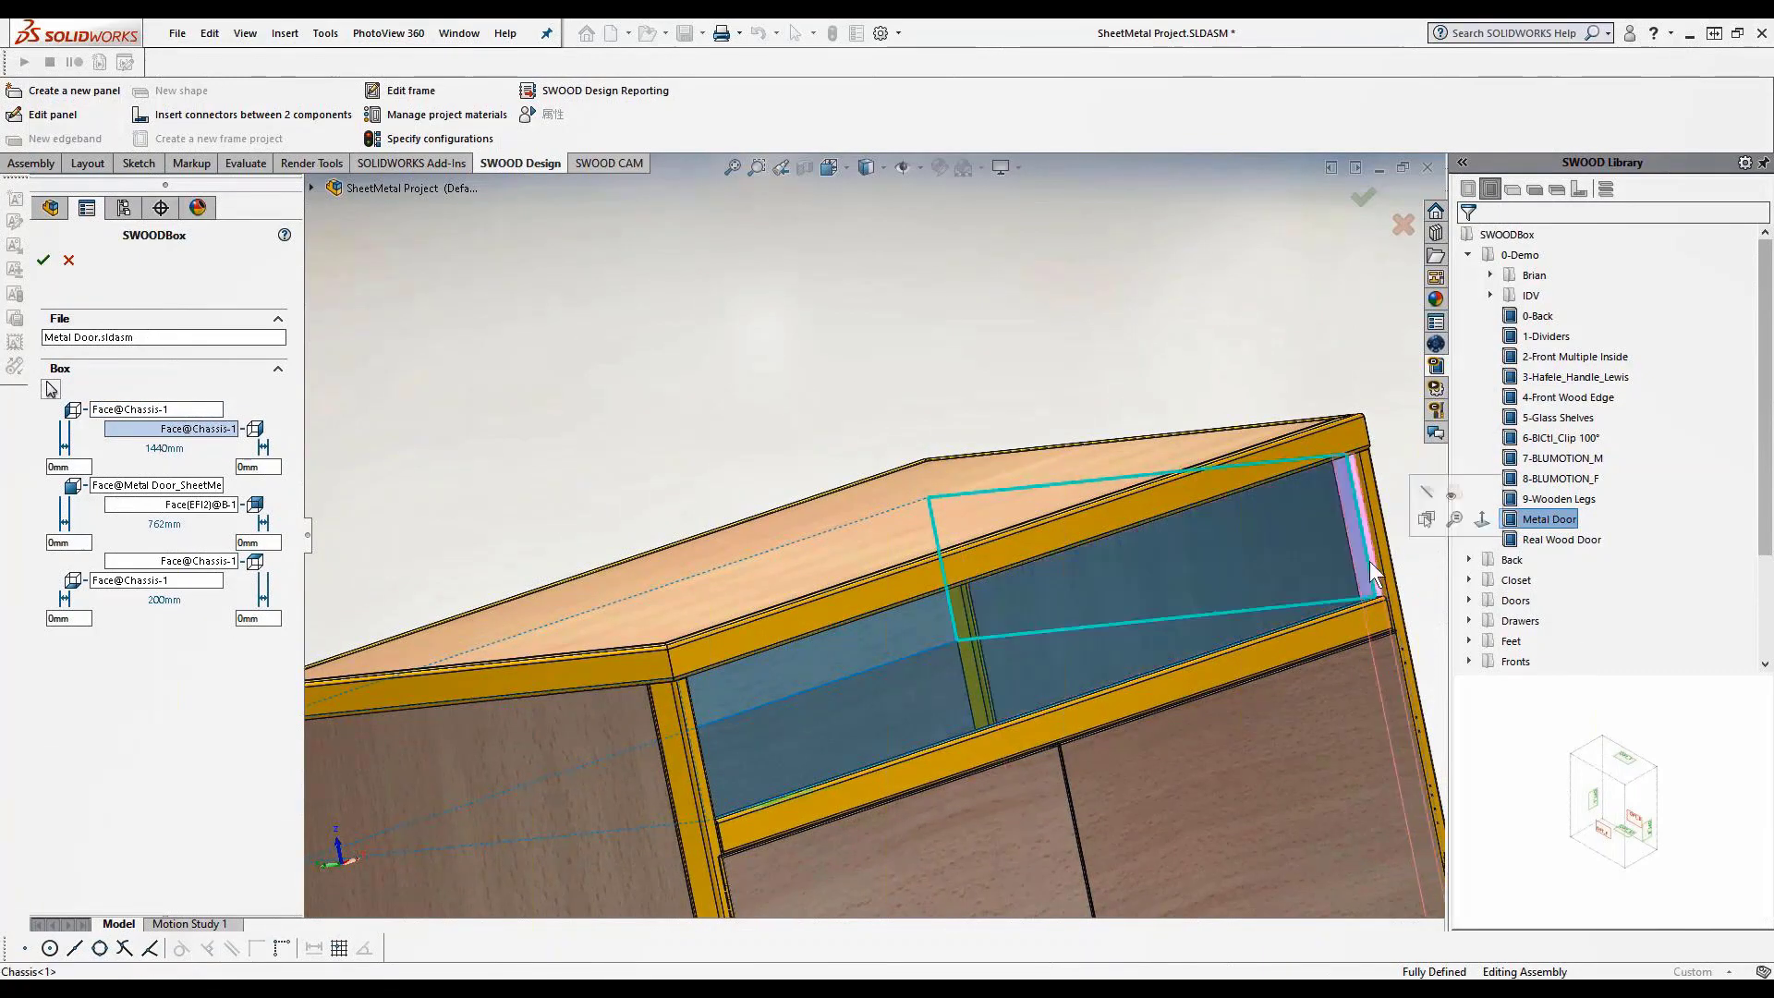
{"action": "middle_click_drag", "start_coordinate": [866, 356], "coordinate": [970, 231]}
{"action": "key", "text": "ctrl+7"}
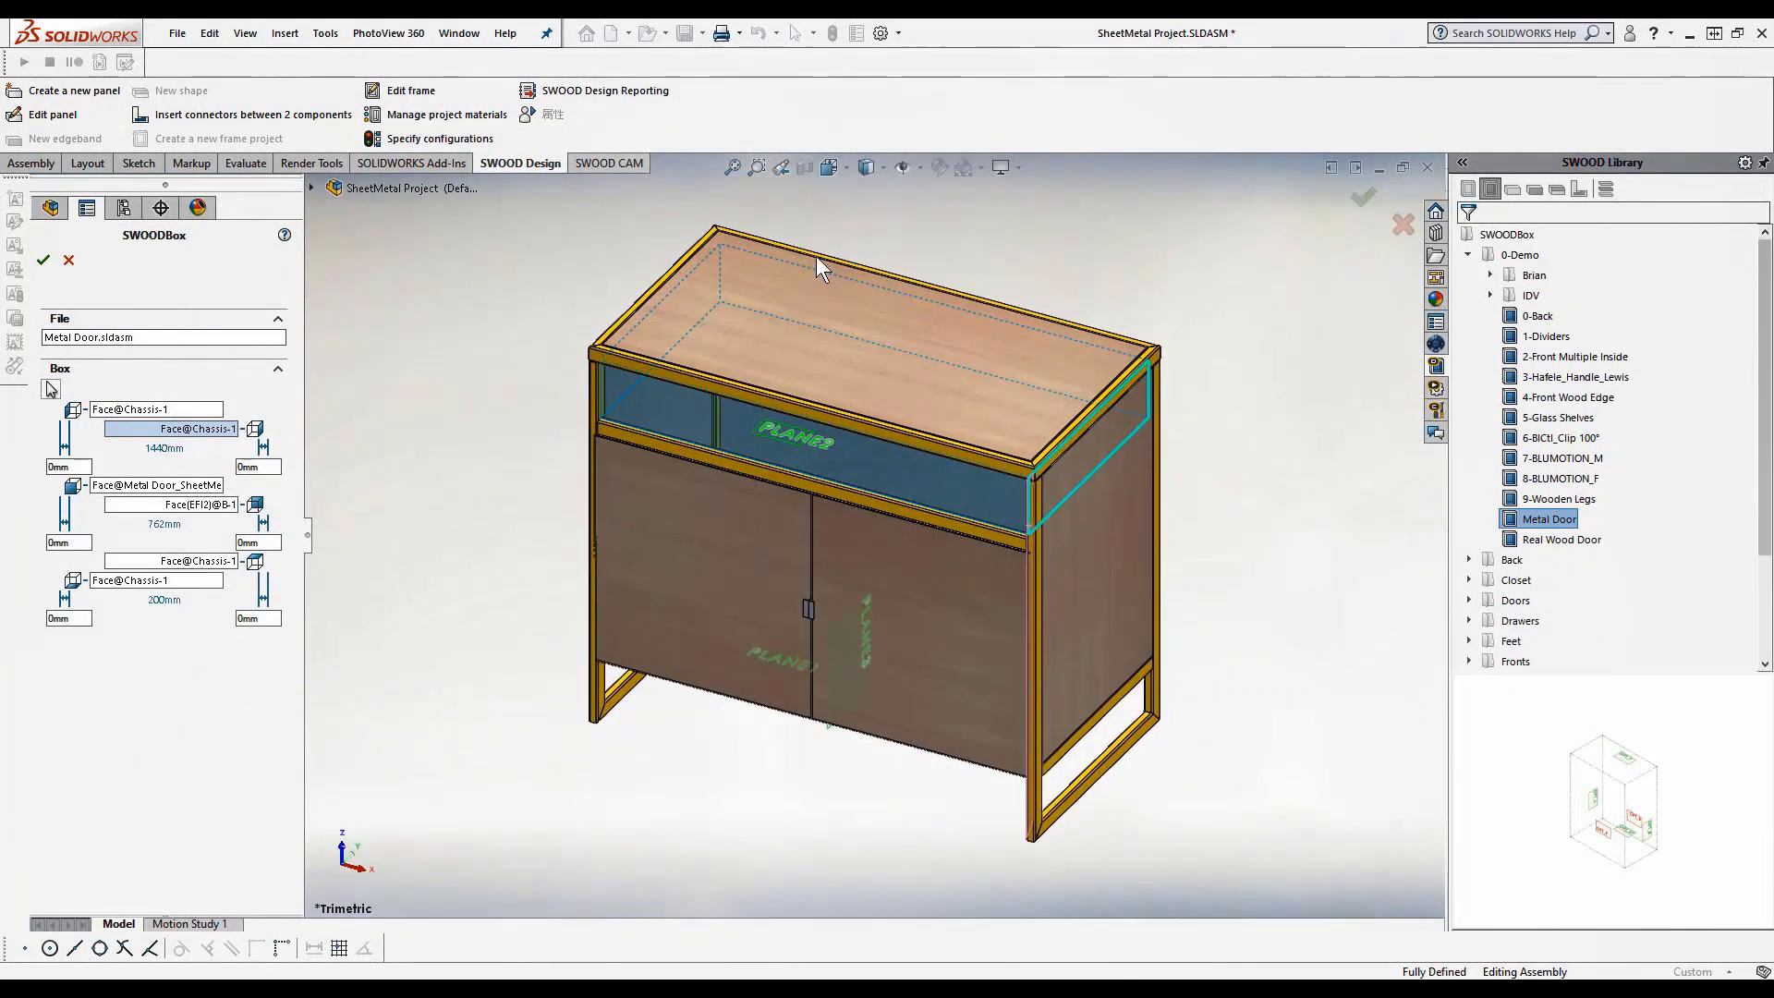
{"action": "left_click", "coordinate": [42, 260]}
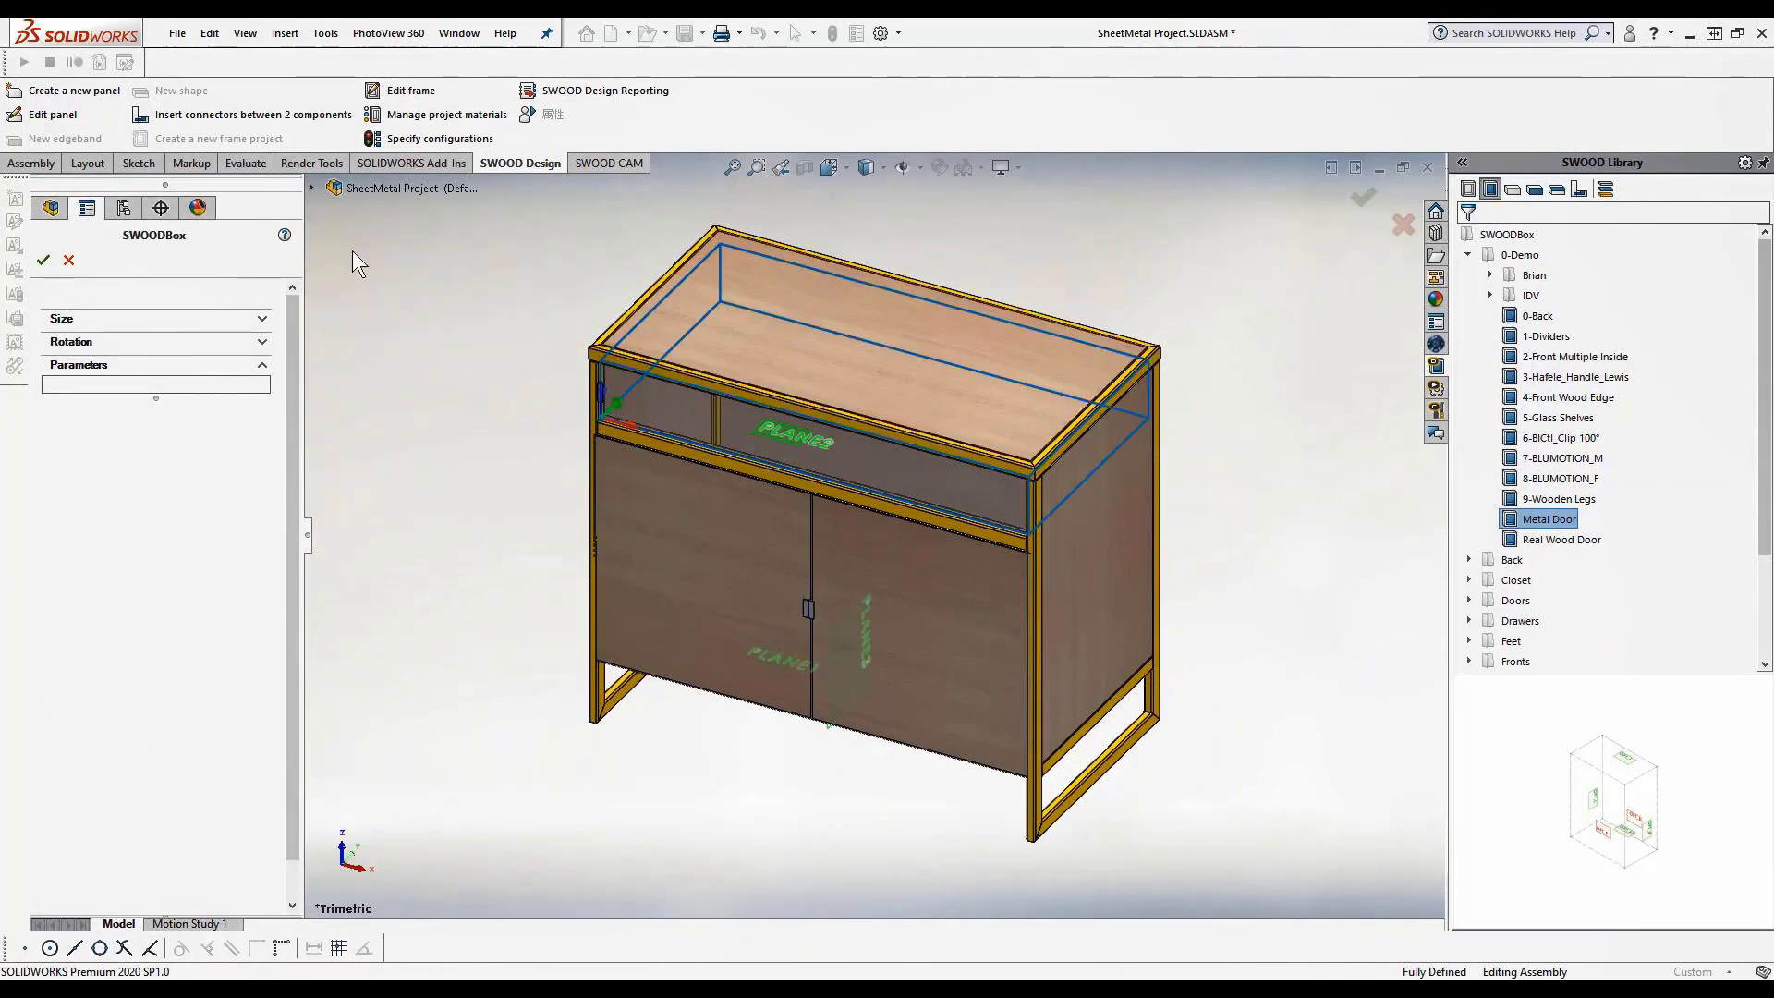
Rotate the third door box about its front face until its handle sits centred along the upper edge, and accept it
{"action": "left_click", "coordinate": [191, 344]}
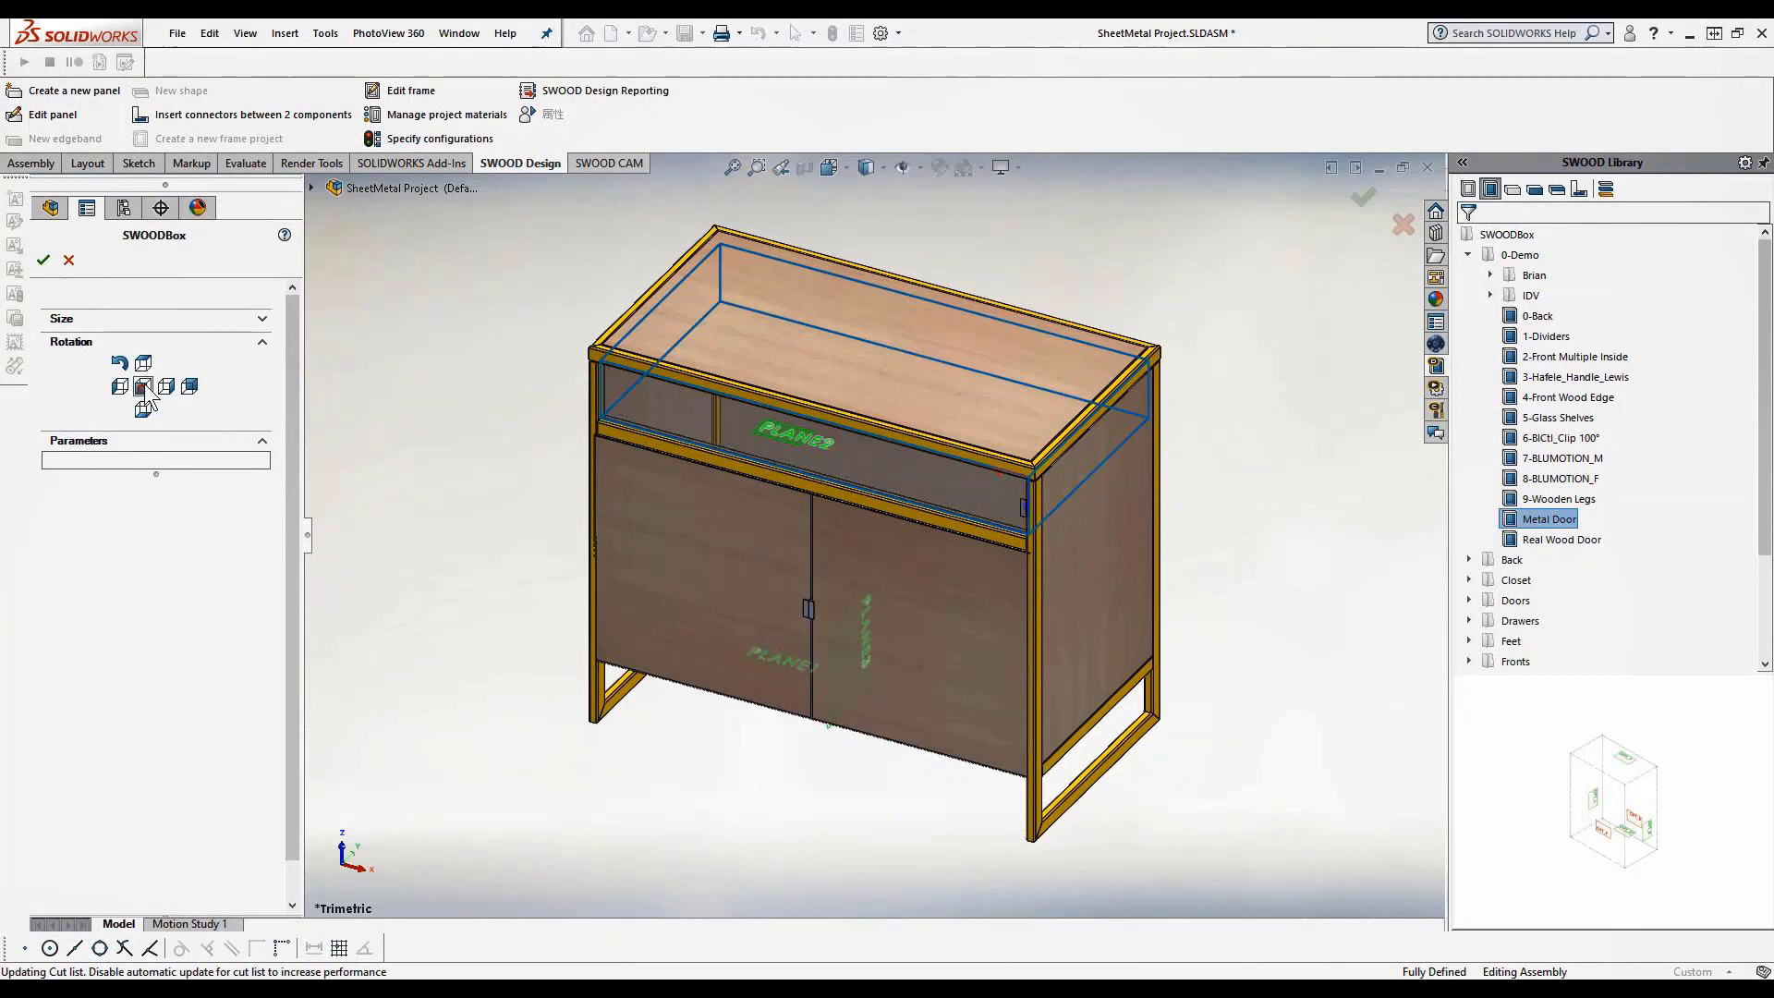
{"action": "left_click", "coordinate": [43, 259]}
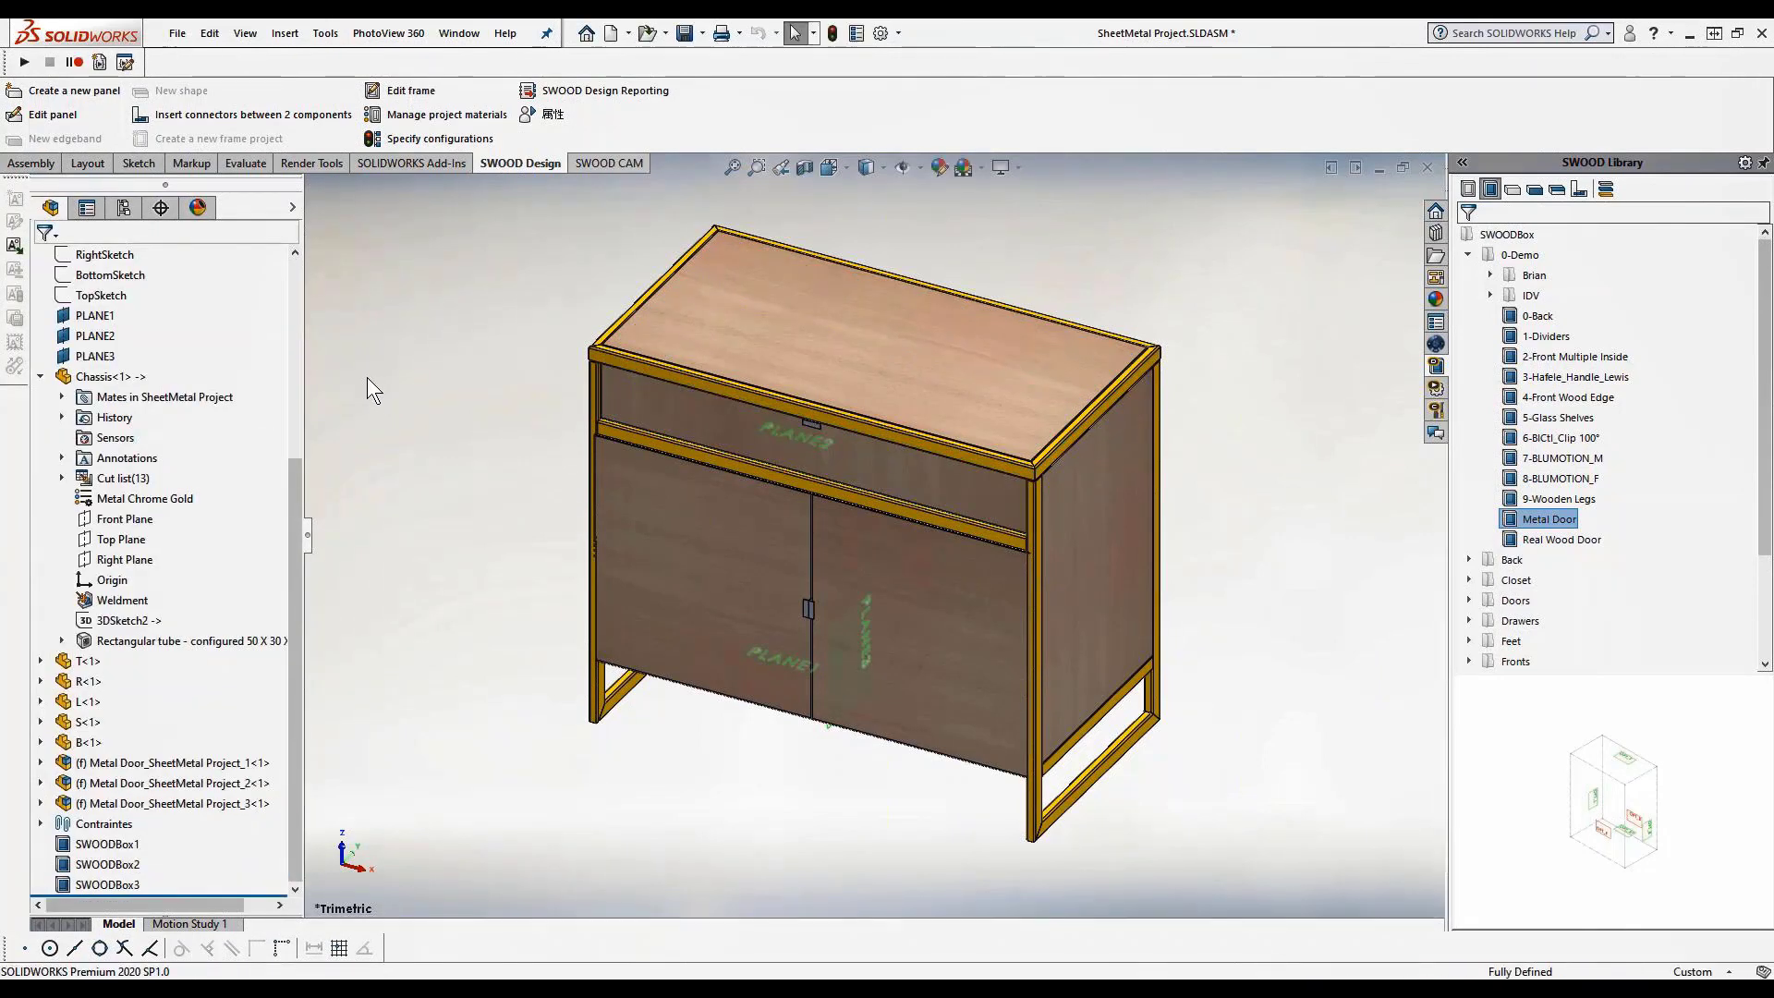
{"action": "scroll", "coordinate": [883, 531], "scroll_direction": "down", "scroll_amount": 2}
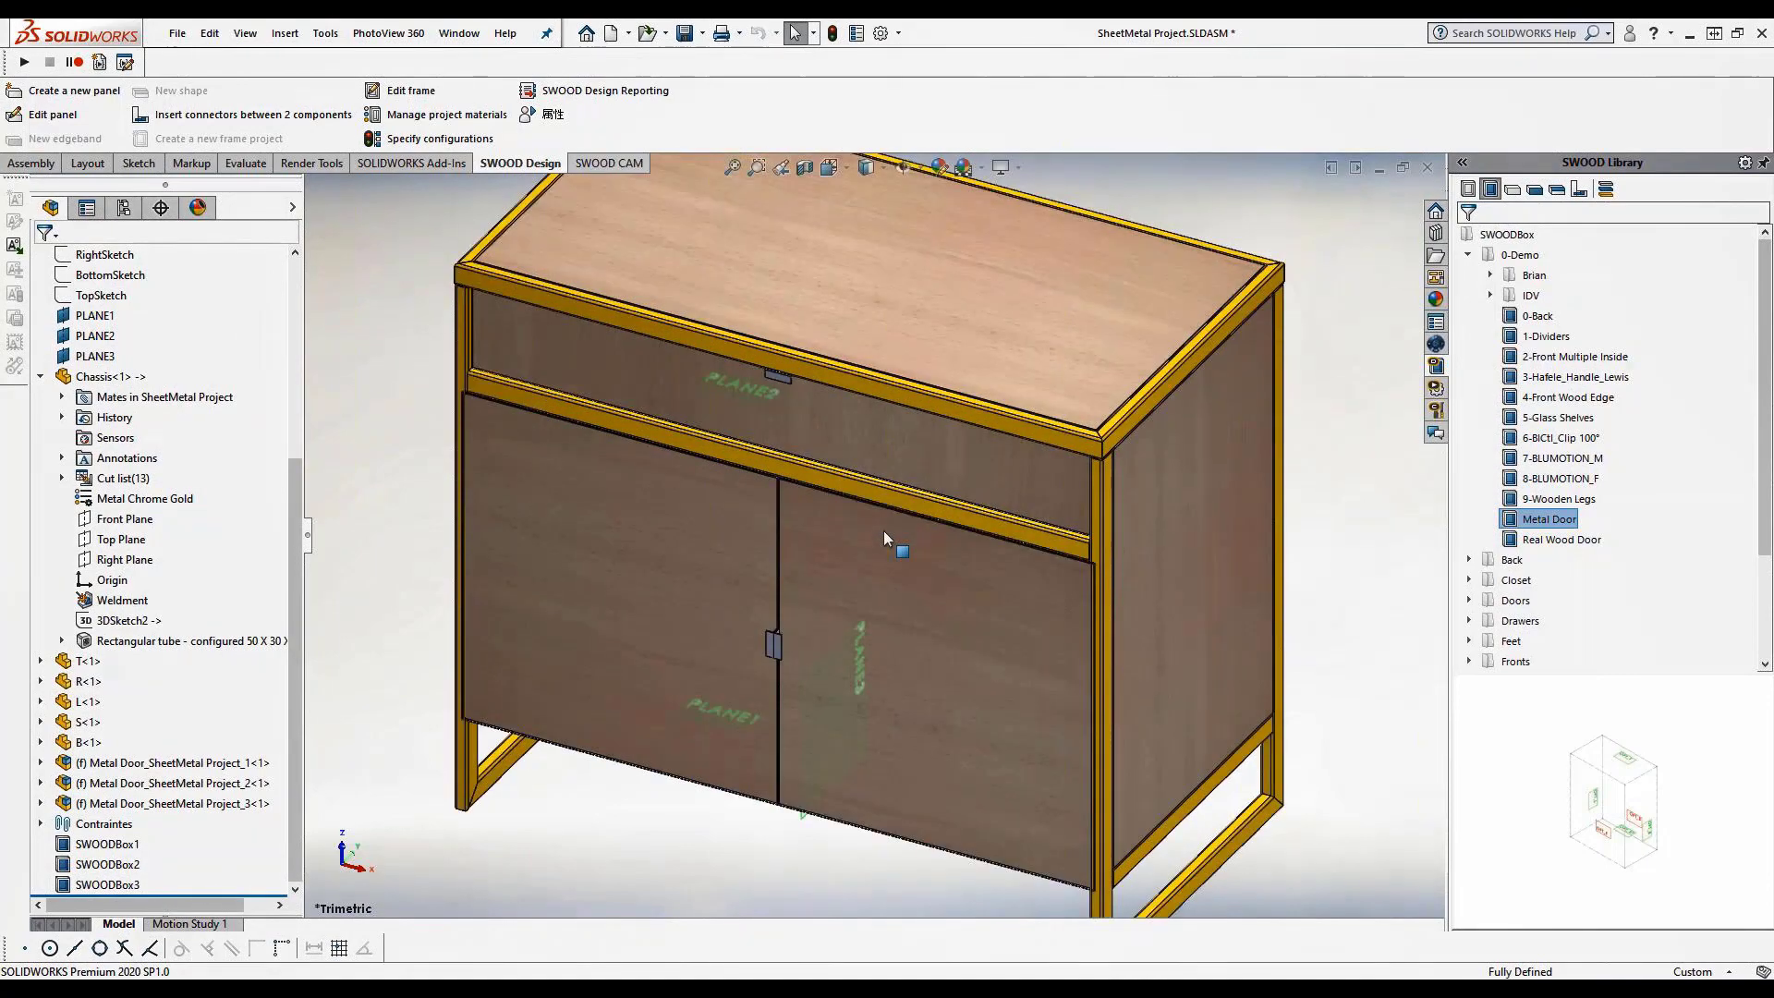
{"action": "scroll", "coordinate": [883, 529], "scroll_direction": "up", "scroll_amount": 2}
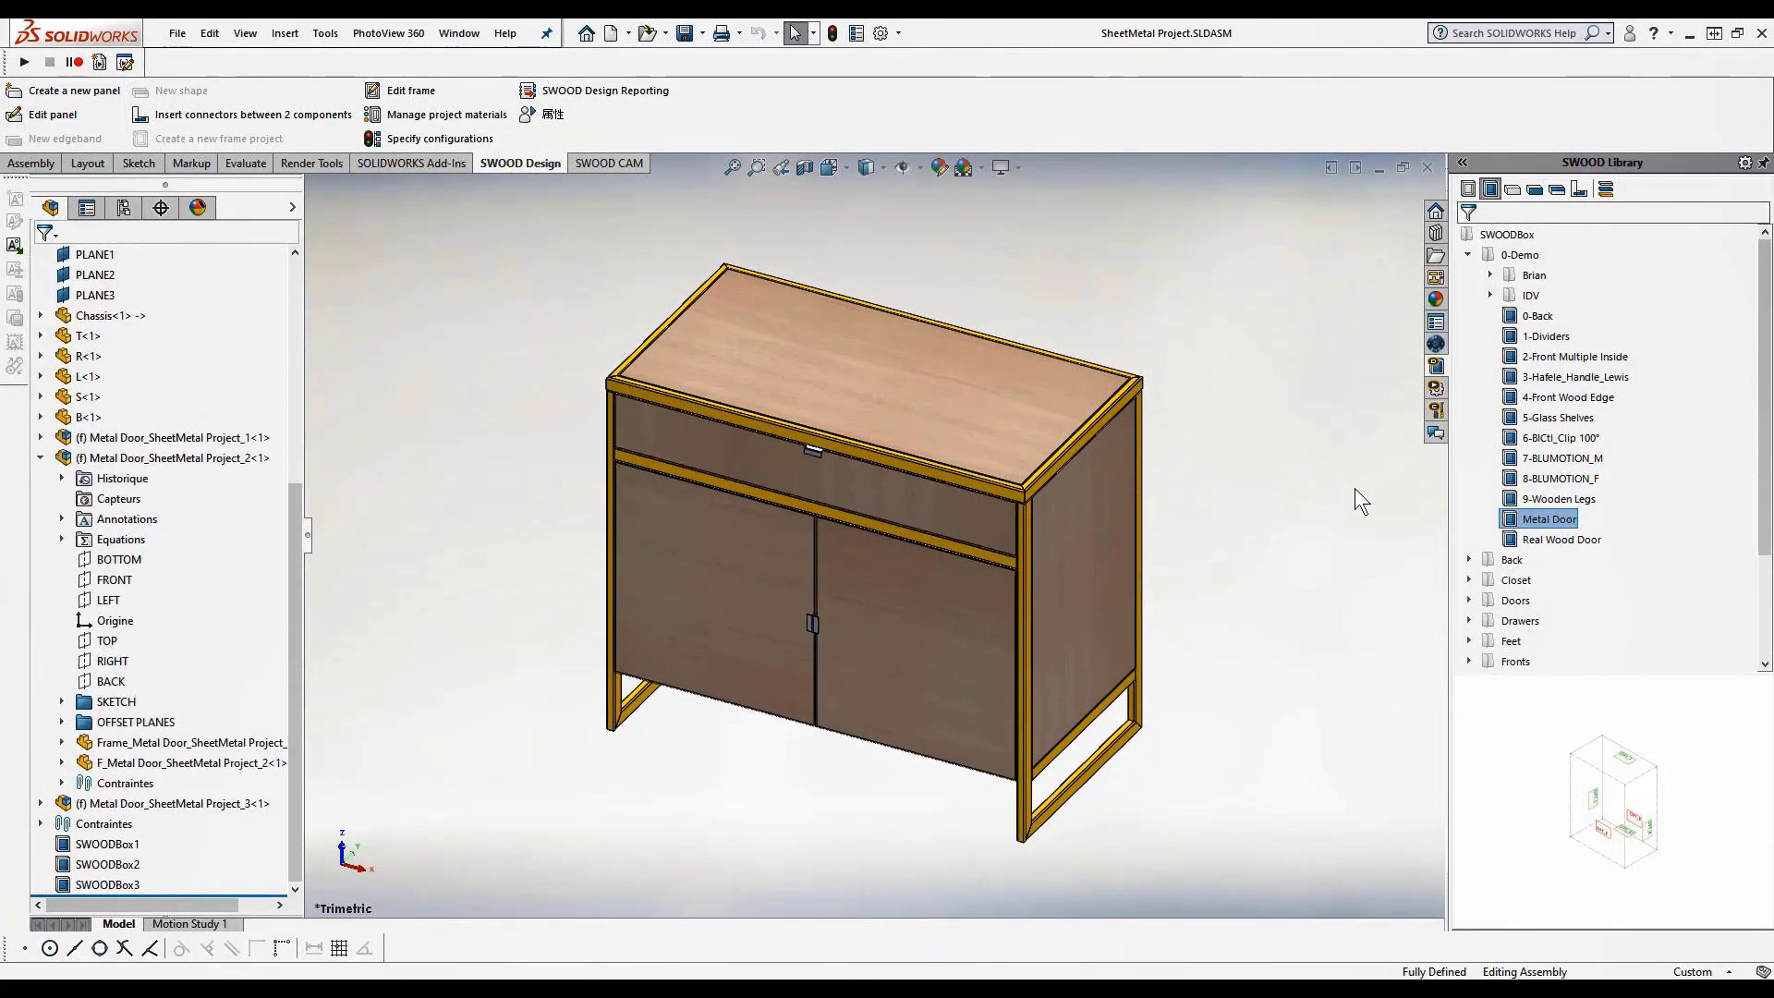
Edit the cabinet's frame size to width 1220, height 1000 and depth 600 mm, and rebuild the assembly
{"action": "right_click_drag", "start_coordinate": [1312, 485], "coordinate": [1280, 490]}
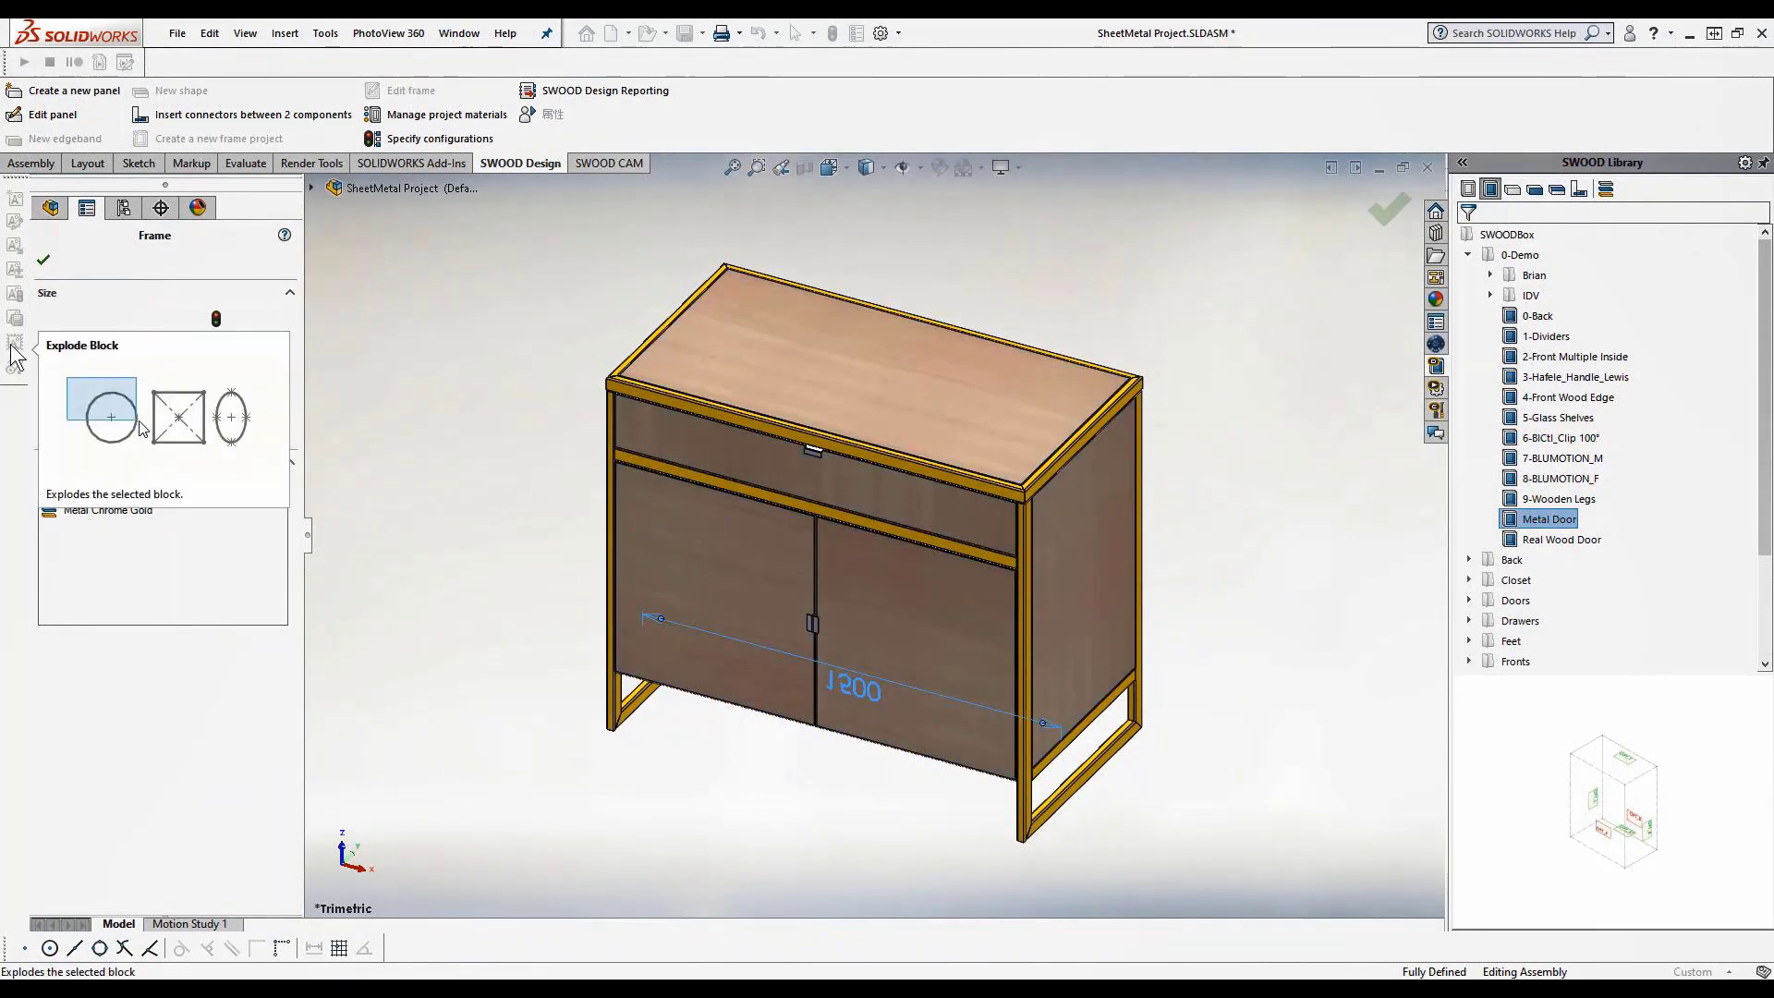
{"action": "double_click", "coordinate": [160, 363]}
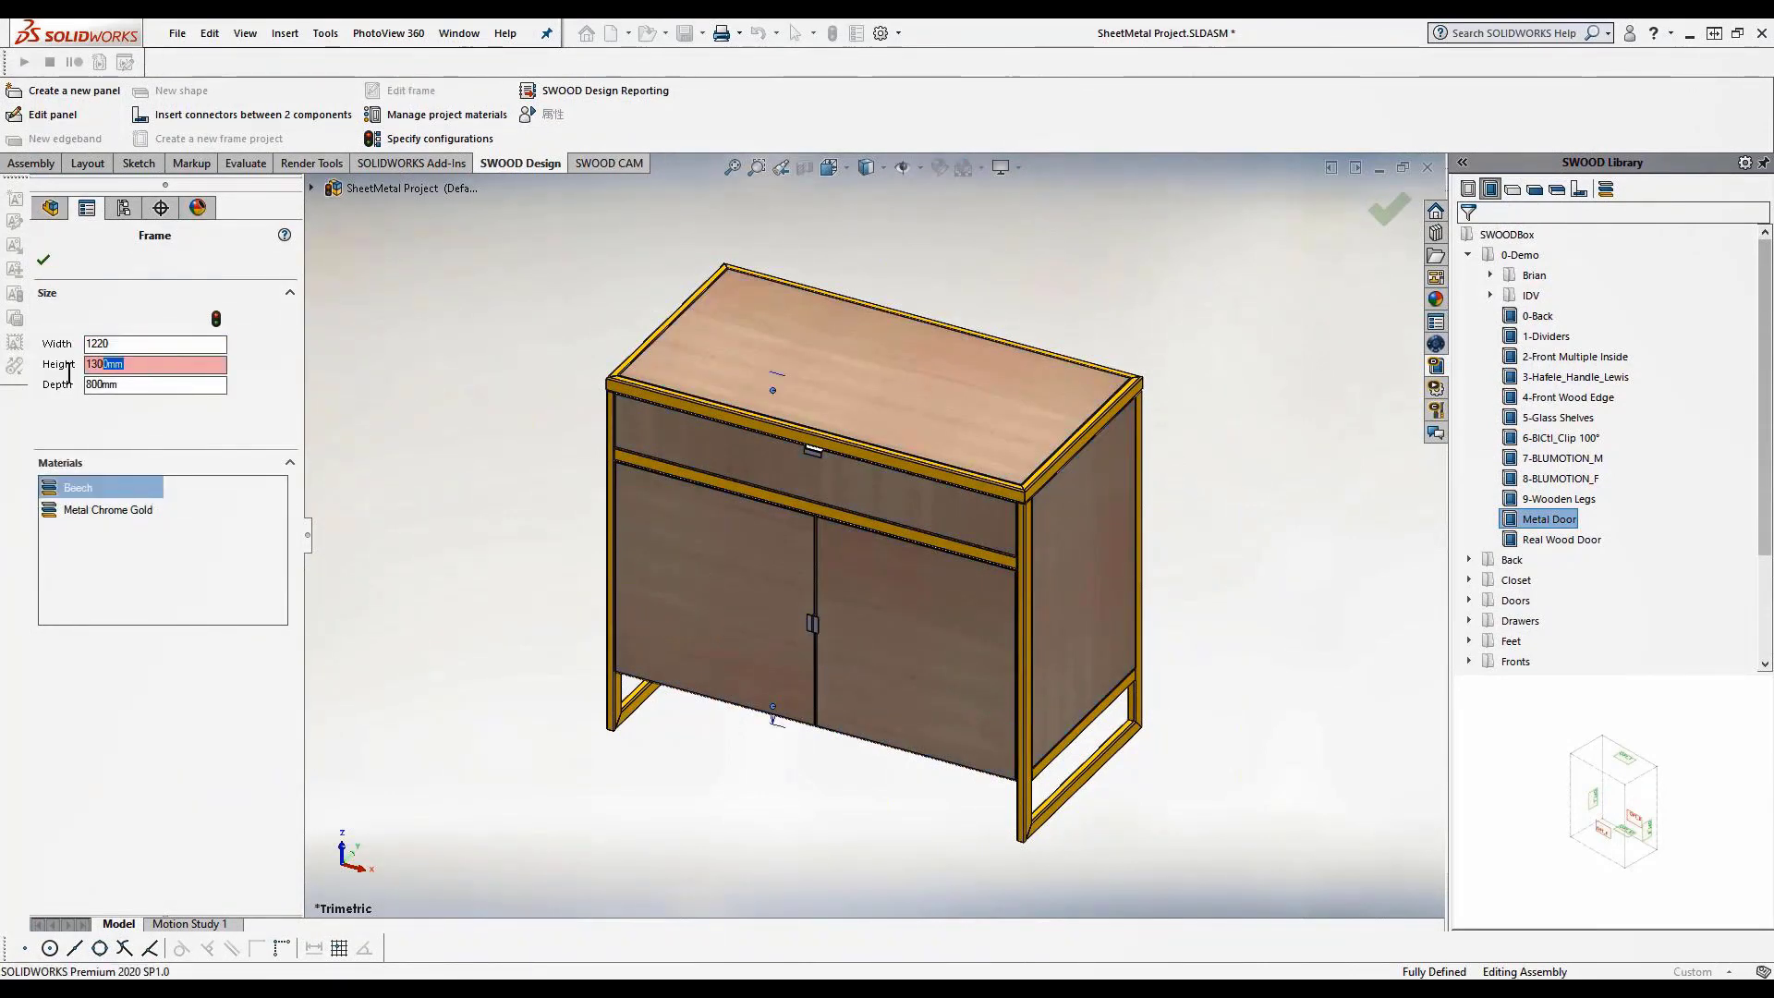
{"action": "type", "text": "100"}
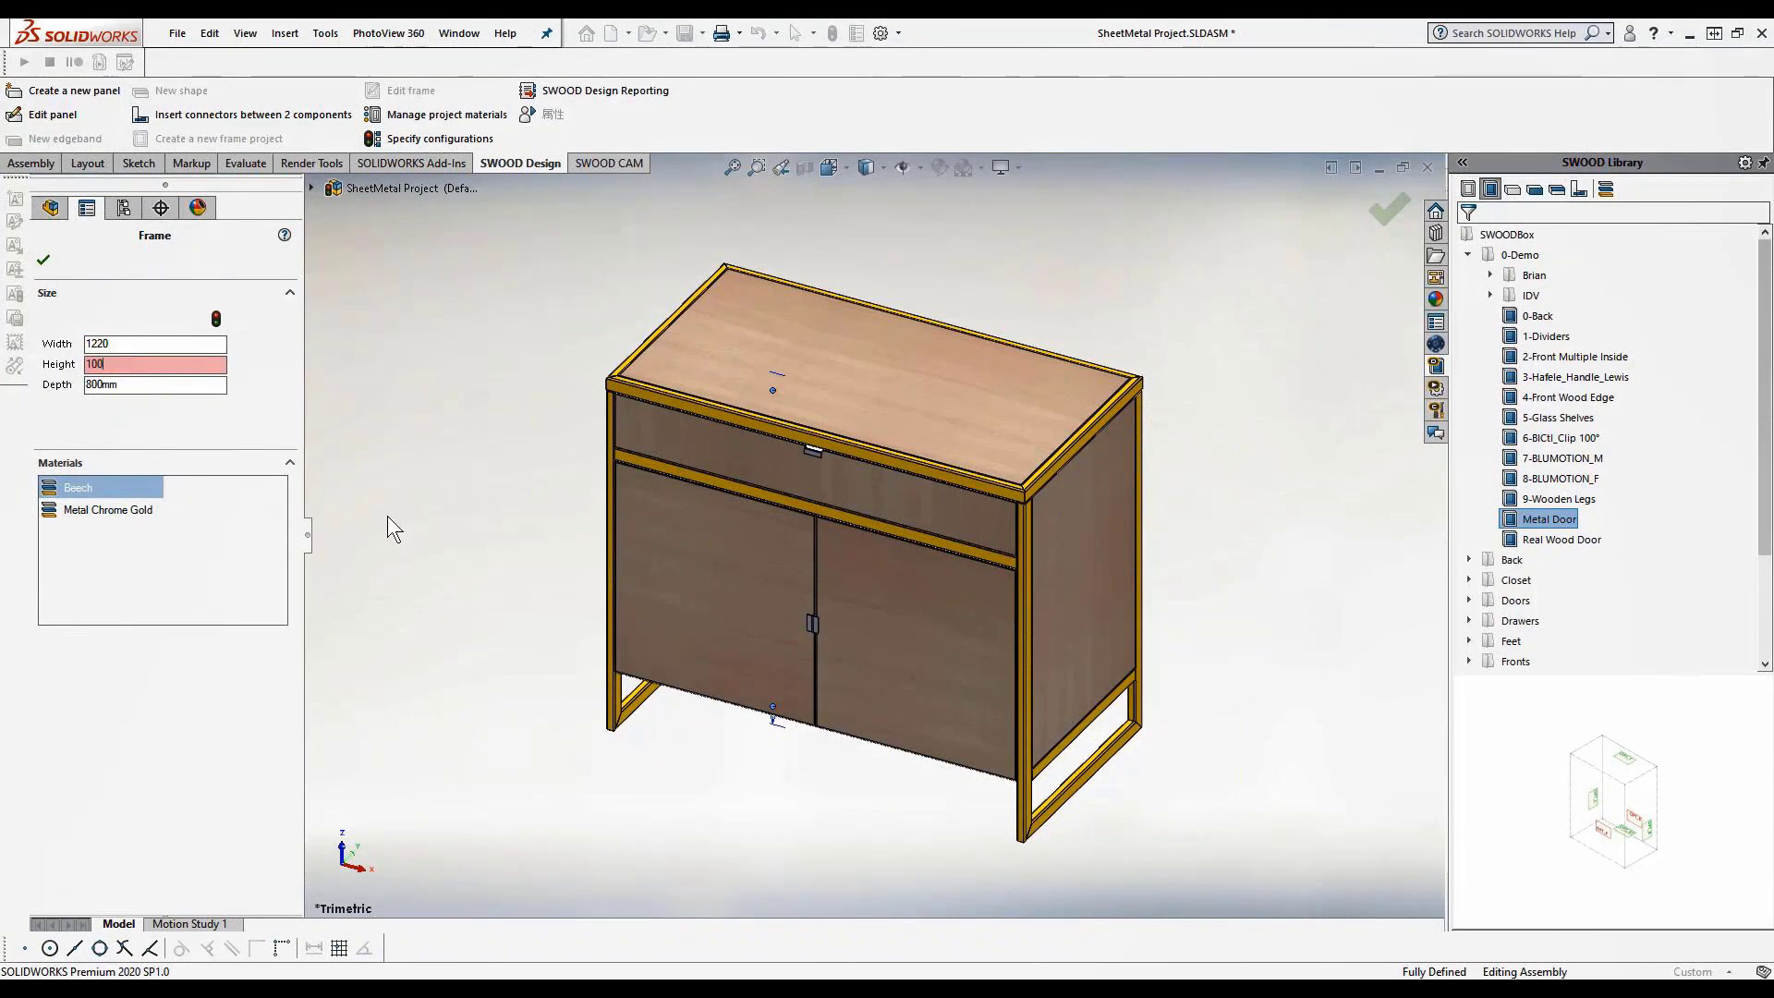
{"action": "type", "text": "0"}
{"action": "double_click", "coordinate": [126, 383]}
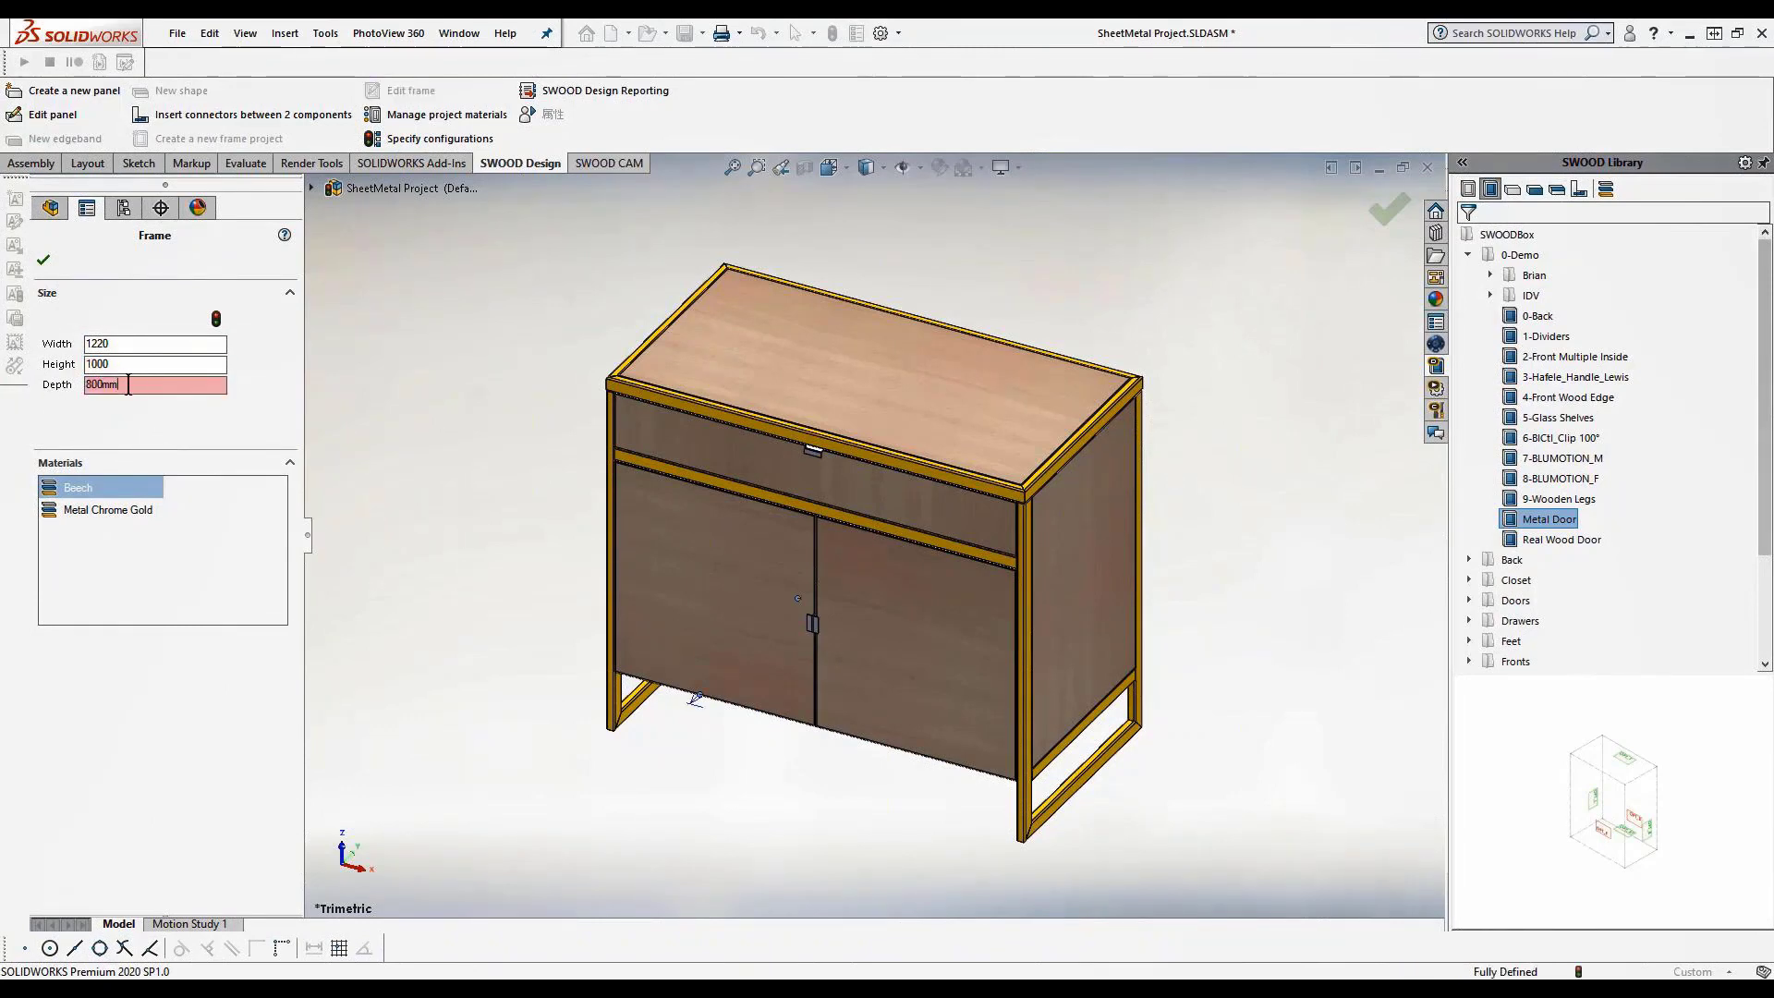
{"action": "type", "text": "600"}
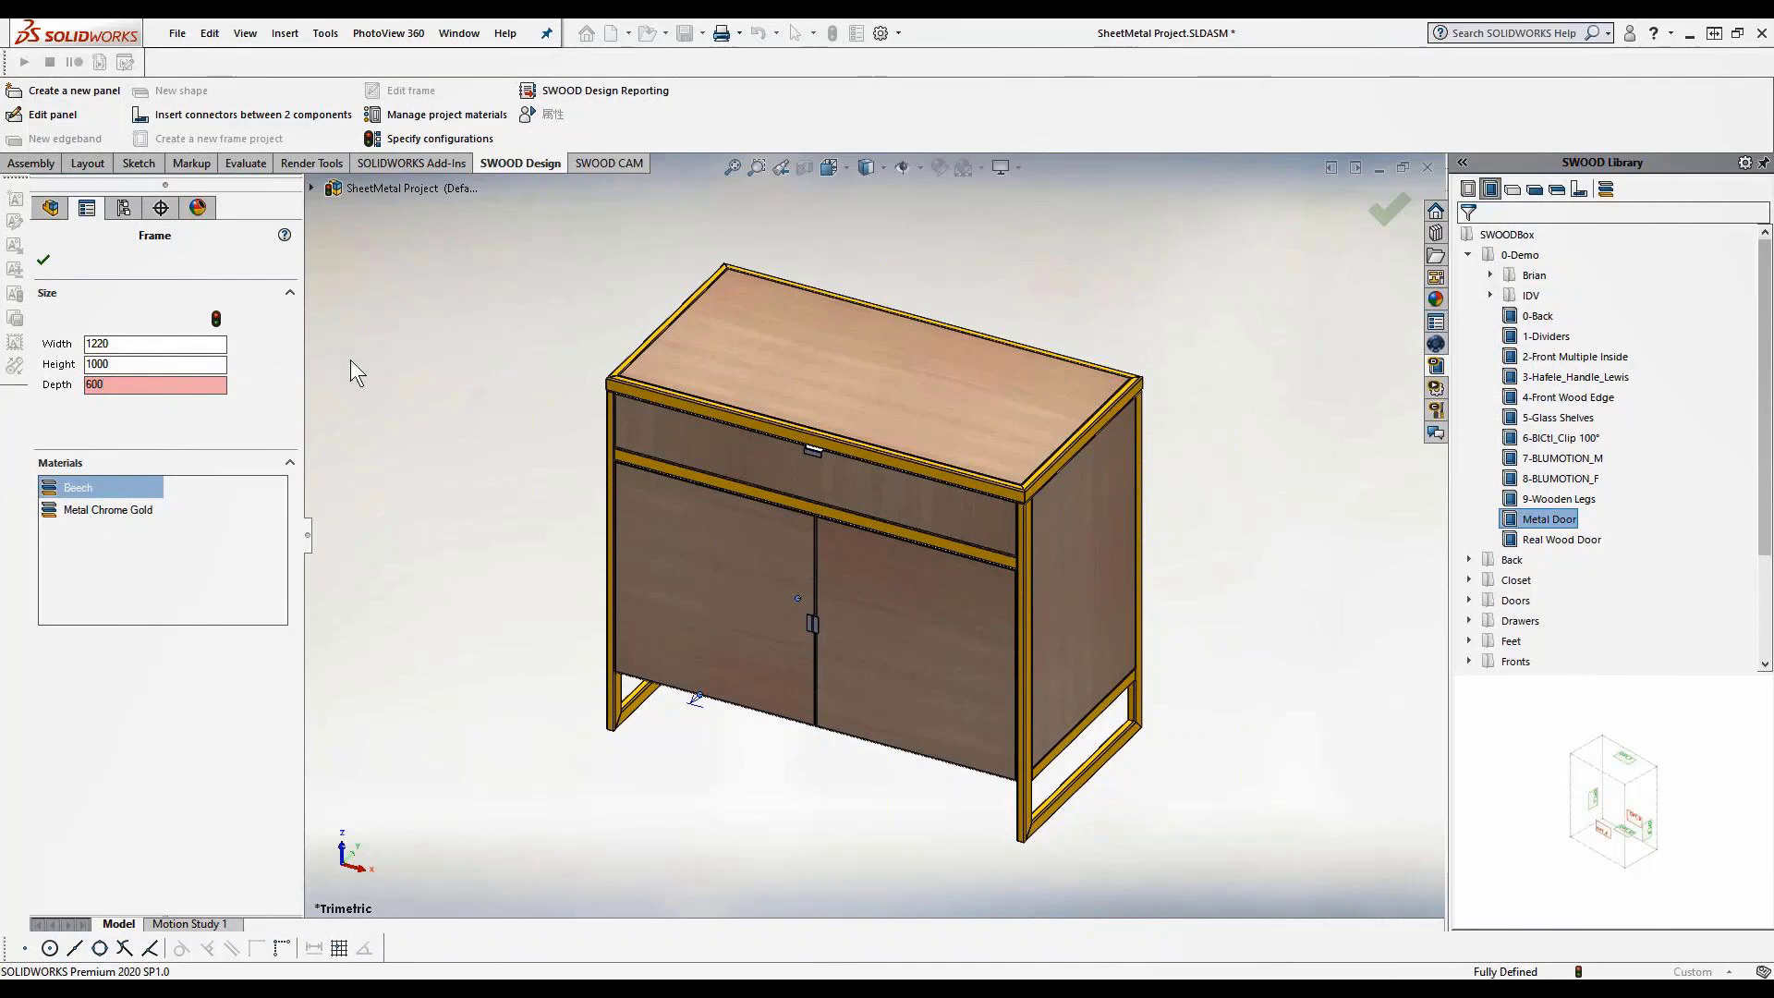
{"action": "left_click", "coordinate": [215, 319]}
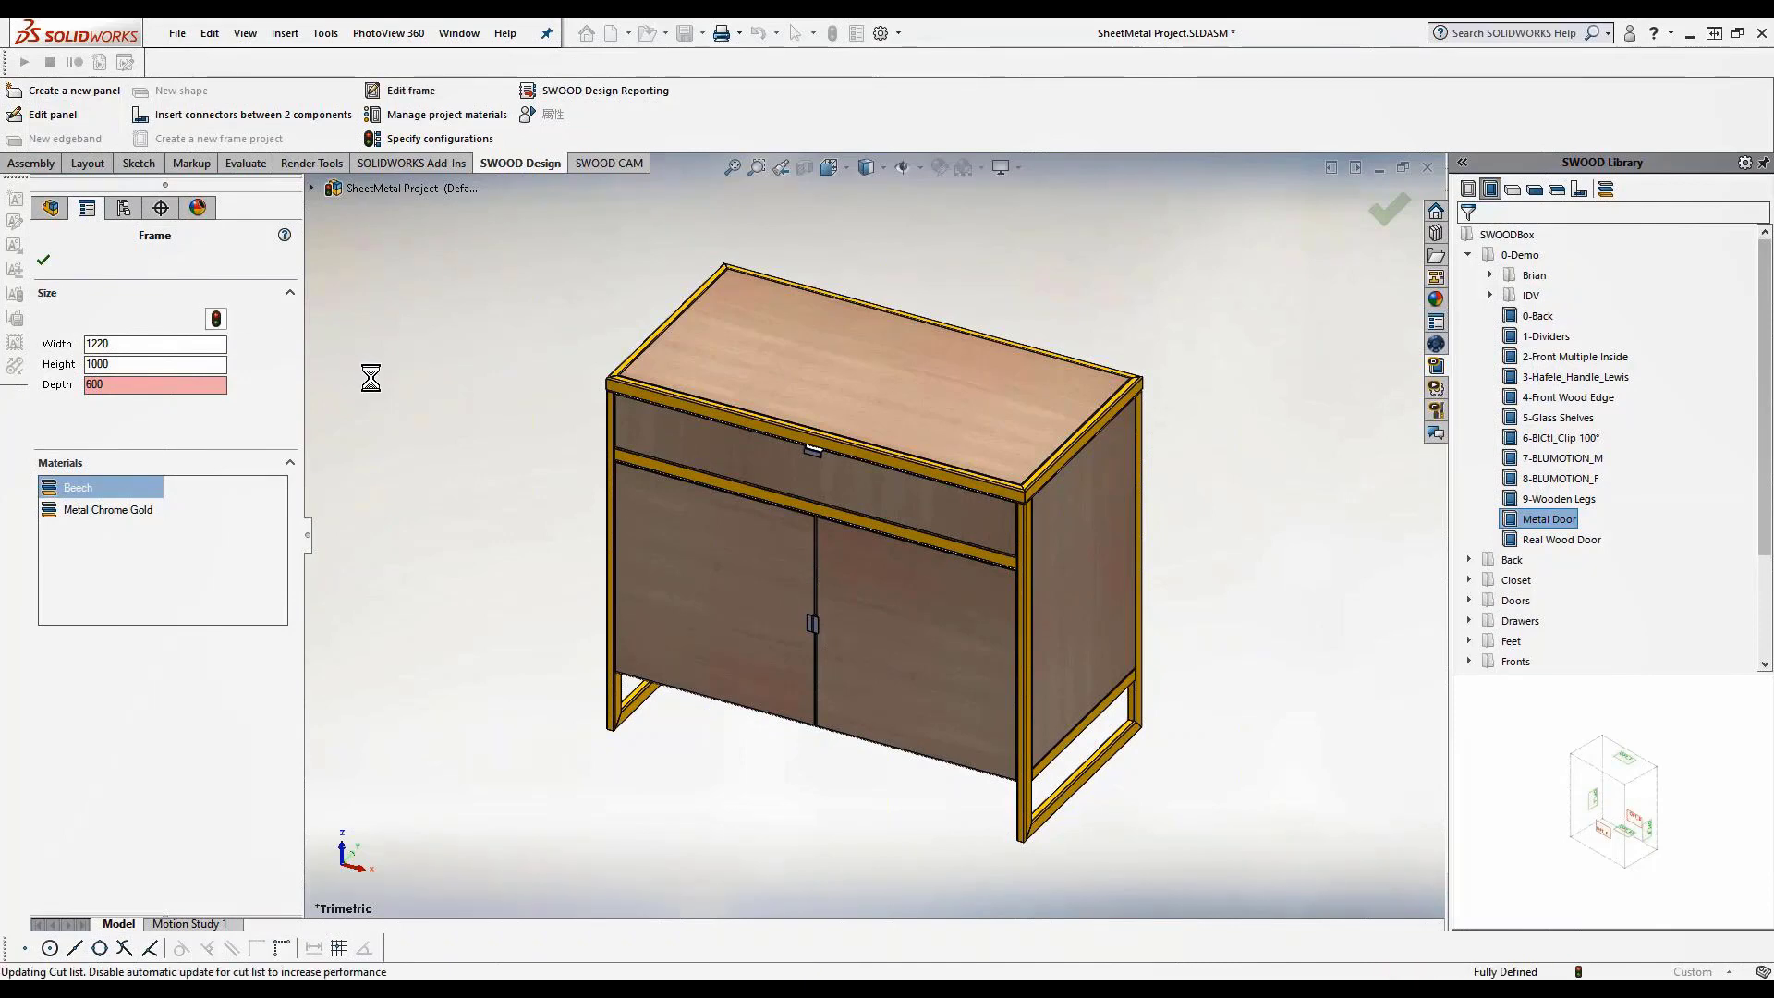